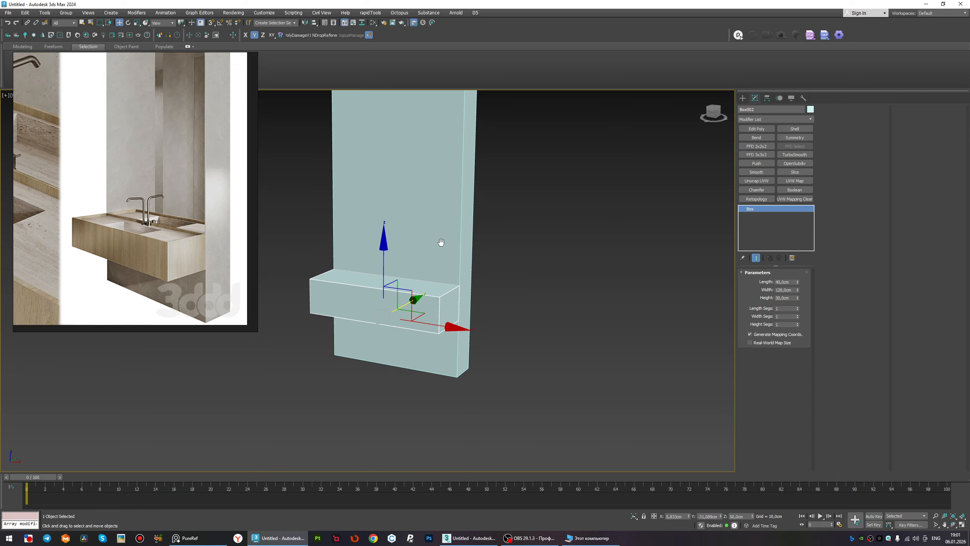
Convert the protruding vanity box to an Editable Poly after comparing it with the reference images.
alt+middle_drag(442, 243, 431, 310)
scroll(144, 235, up, 4)
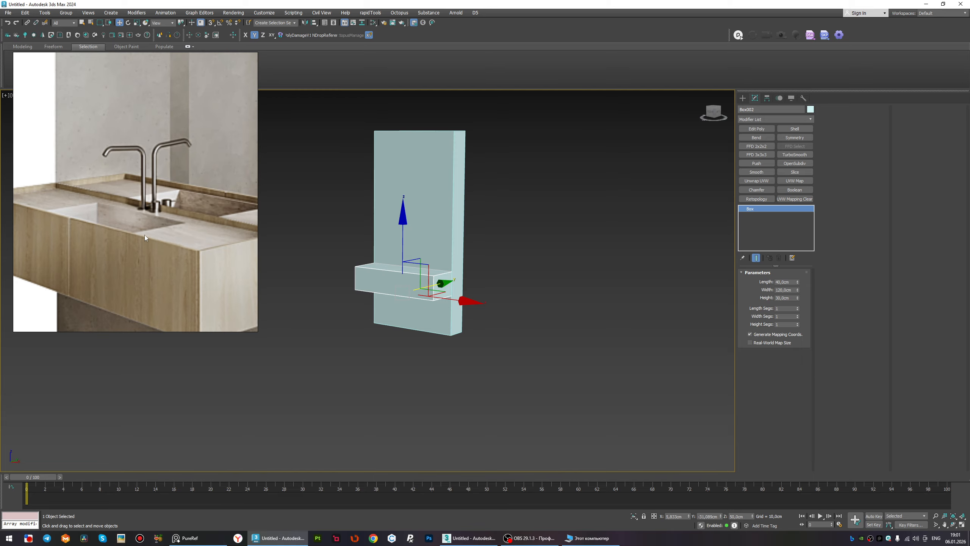
scroll(198, 258, down, 7)
scroll(99, 266, up, 8)
scroll(99, 266, down, 7)
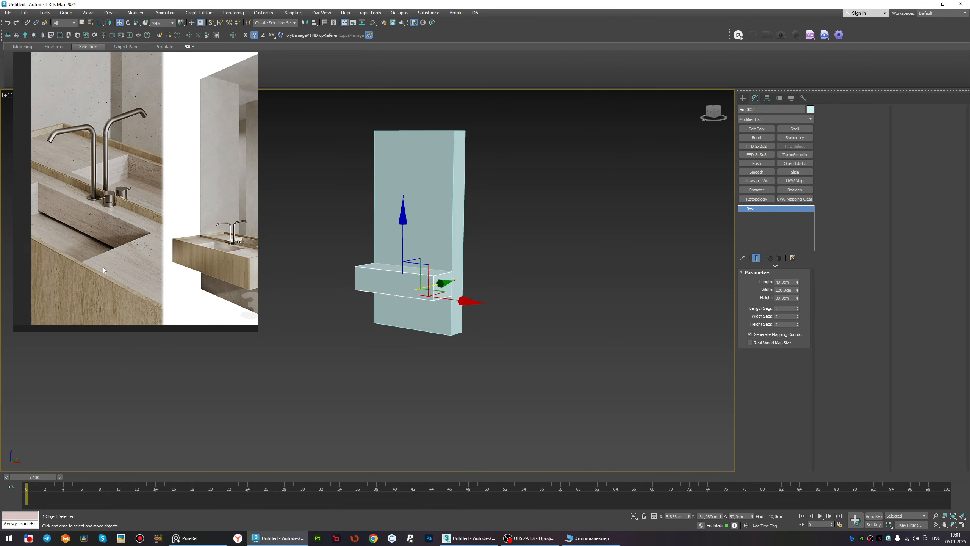
scroll(406, 287, up, 5)
alt+middle_drag(406, 287, 501, 291)
key(alt+c)
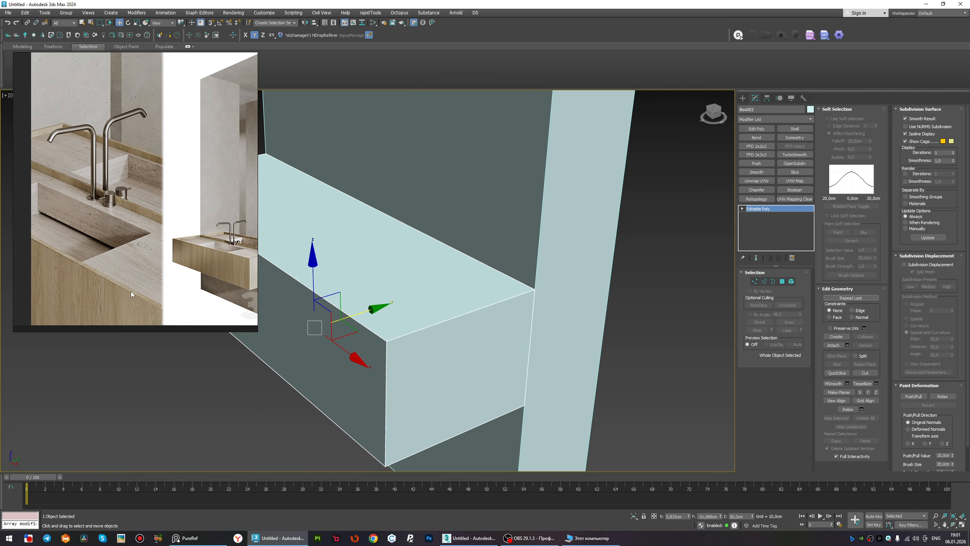
Examine the wooden vanity's panel joints, front corner and proportions in the reference images.
scroll(131, 293, down, 6)
scroll(167, 249, up, 8)
scroll(154, 251, down, 2)
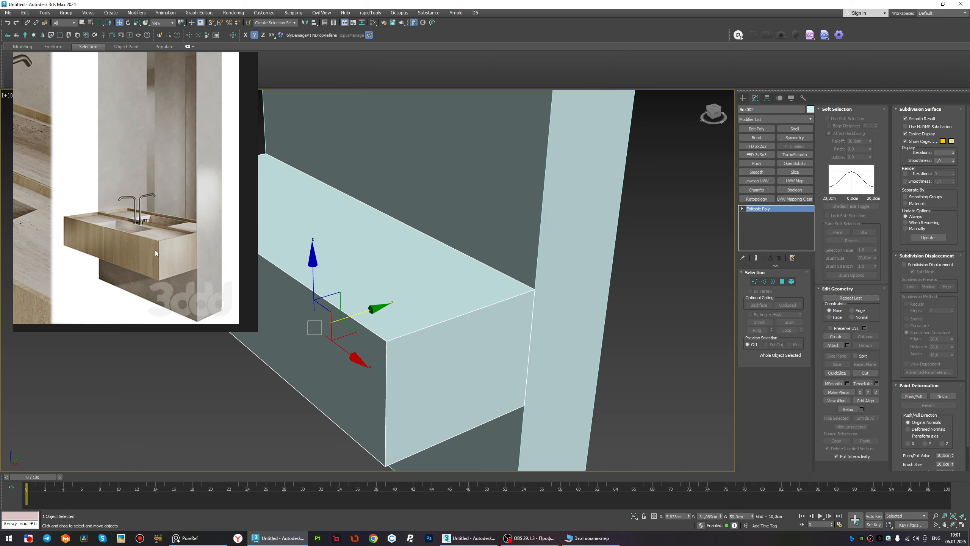
scroll(155, 250, down, 2)
scroll(84, 233, up, 3)
scroll(150, 221, down, 2)
scroll(119, 228, down, 2)
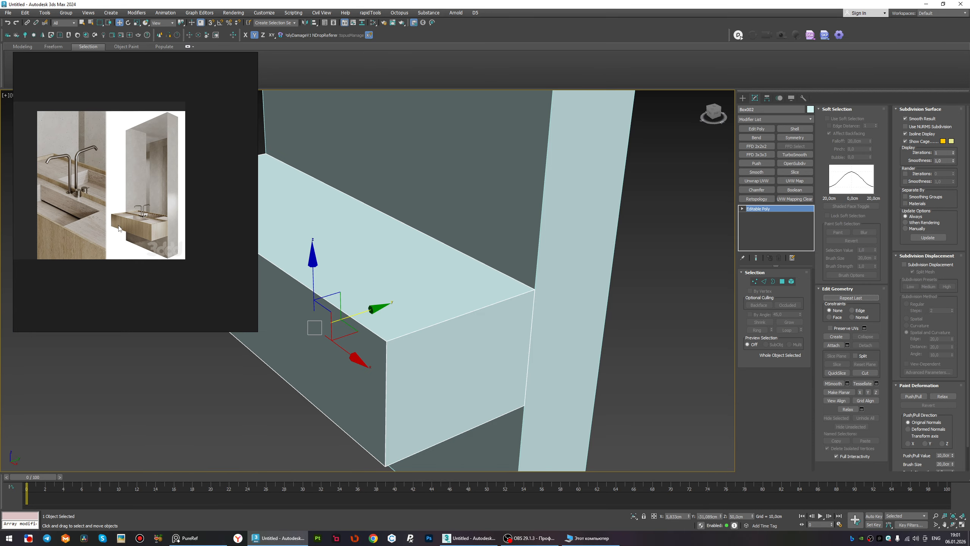
scroll(64, 222, up, 3)
scroll(217, 237, down, 3)
scroll(104, 220, up, 3)
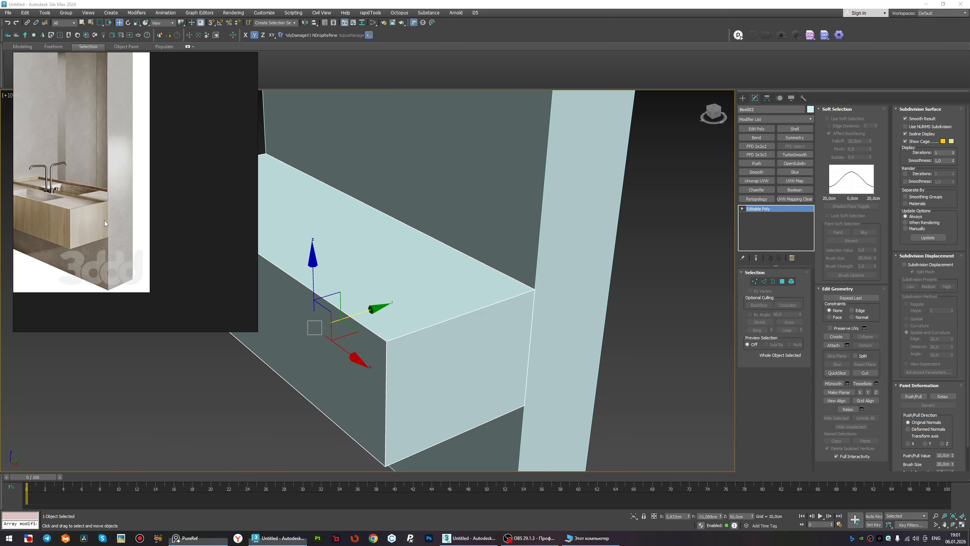
scroll(105, 220, up, 3)
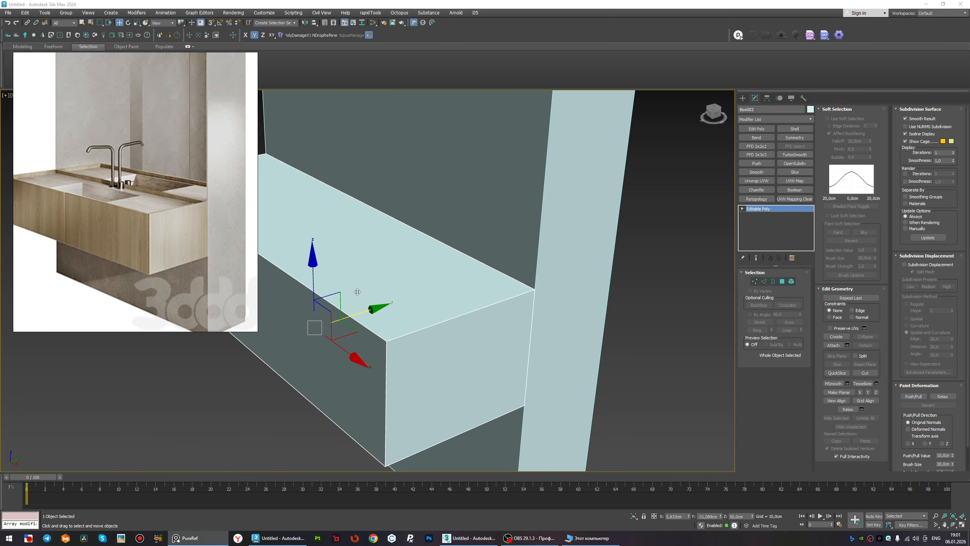
Detach the two end polygons of the vanity box together as a separate object named Object001.
alt+middle_drag(357, 291, 530, 331)
key(4)
click(547, 281)
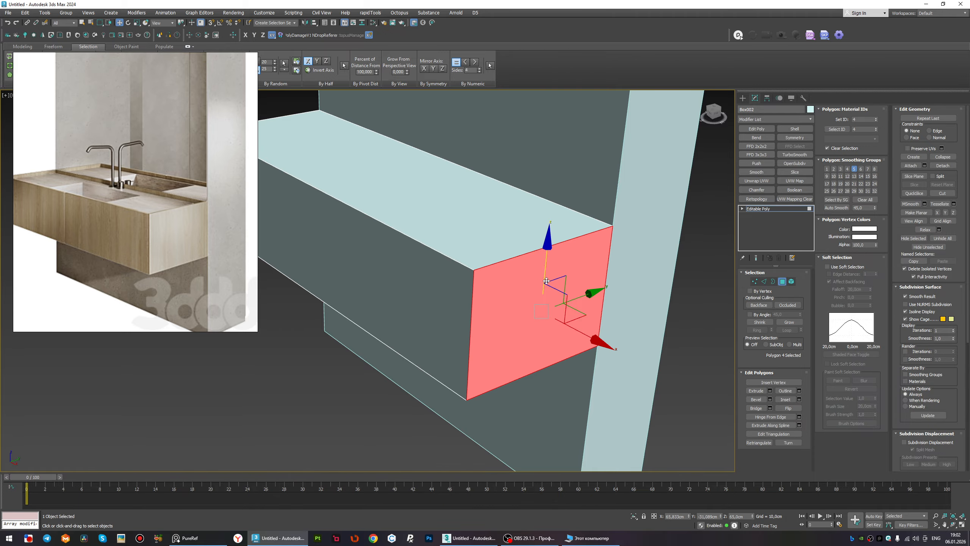
alt+middle_drag(546, 281, 463, 349)
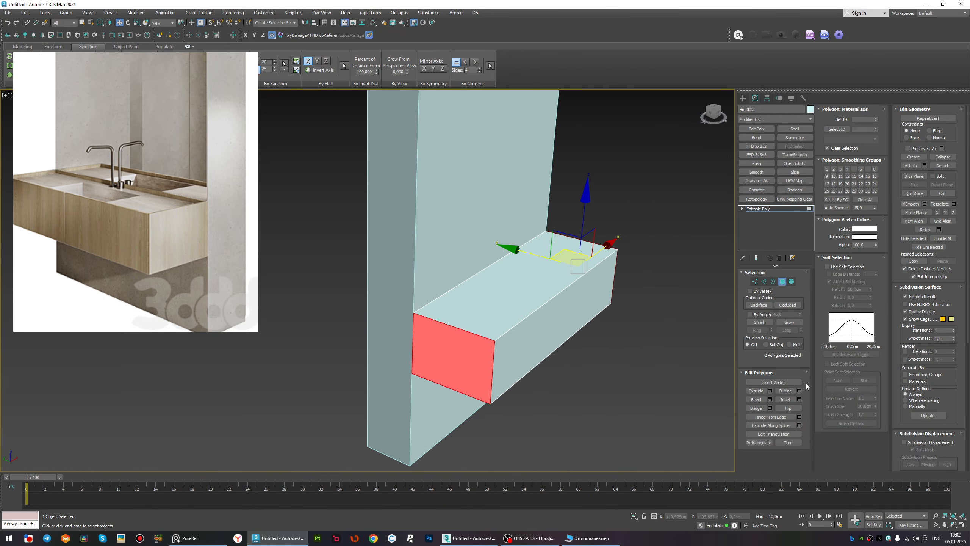
click(941, 166)
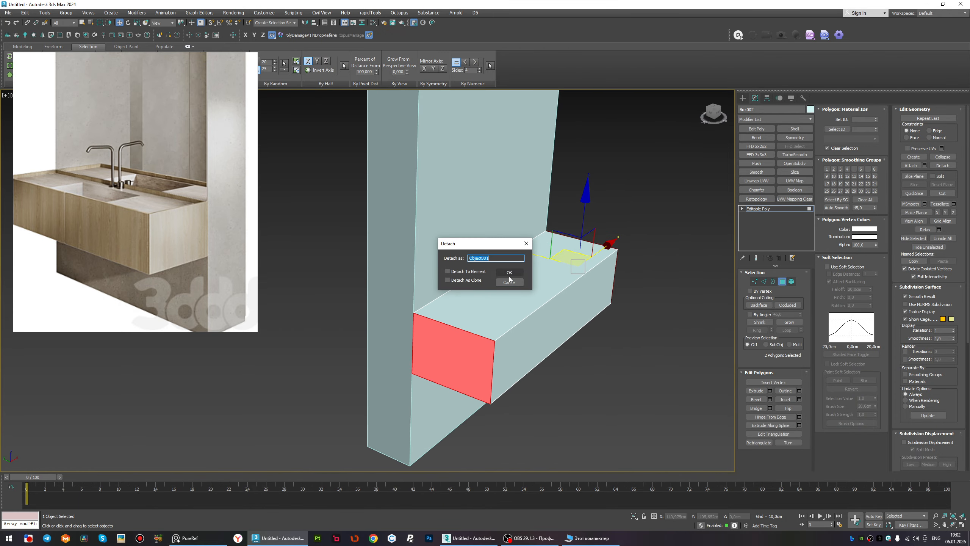
click(510, 276)
Detach the front polygon of the vanity box as a separate object named Object002.
click(596, 290)
click(933, 169)
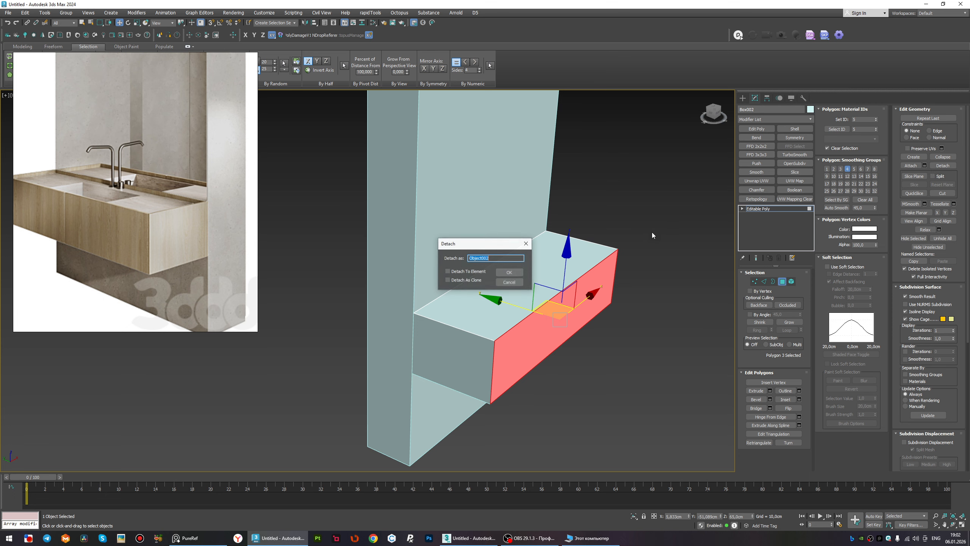
click(510, 276)
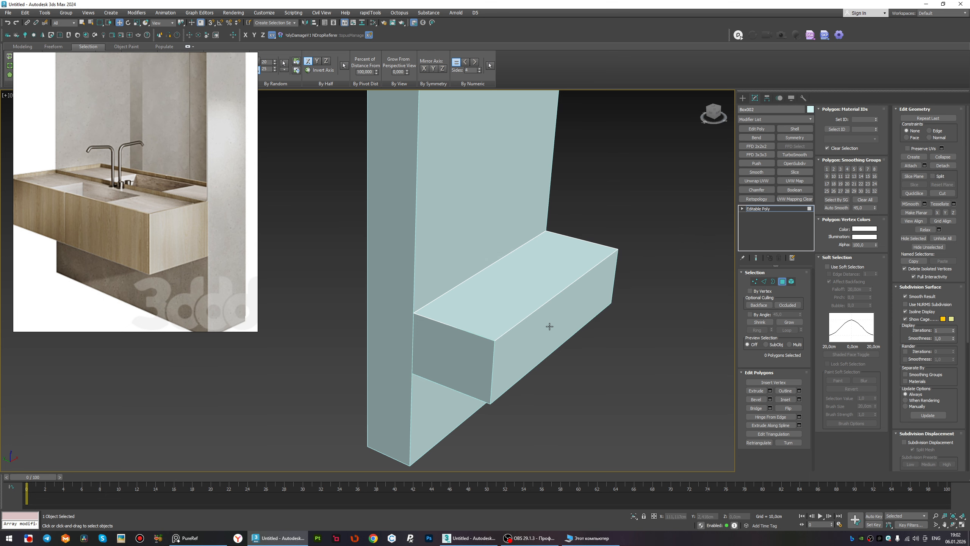
Delete the remaining back and bottom polygons of the vanity box, keeping only its top face.
key(F3)
drag(380, 356, 377, 352)
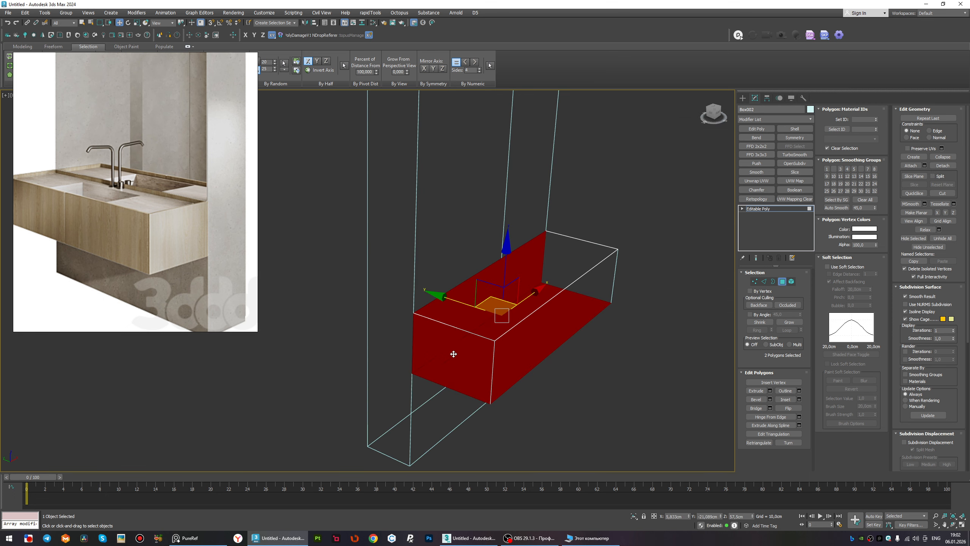
key(ctrl+z)
key(F3)
mouse_move(454, 312)
middle_down()
mouse_move(476, 308)
mouse_move(472, 321)
mouse_move(508, 304)
middle_up()
key(6)
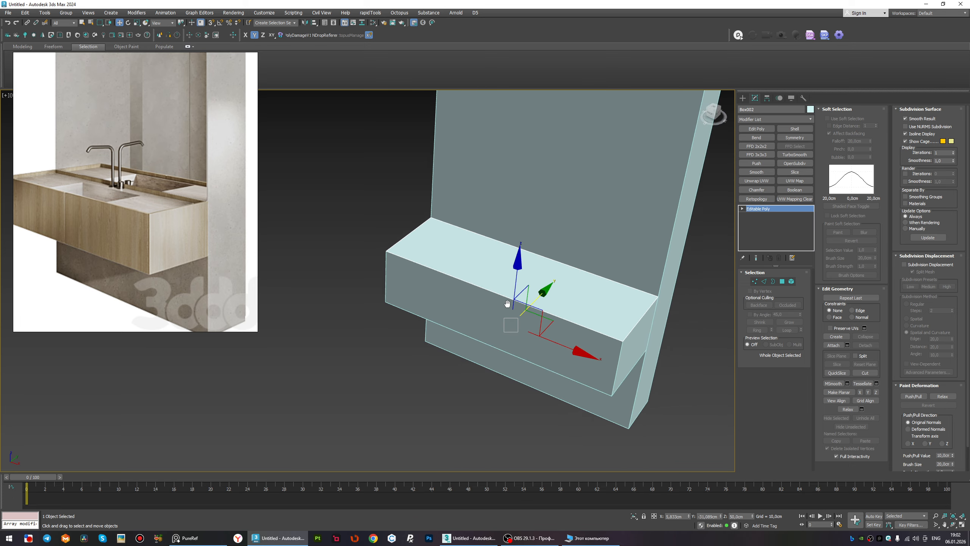
Inset the vanity's top polygon slightly and delete the narrow border faces around it.
key(4)
click(559, 310)
key(z)
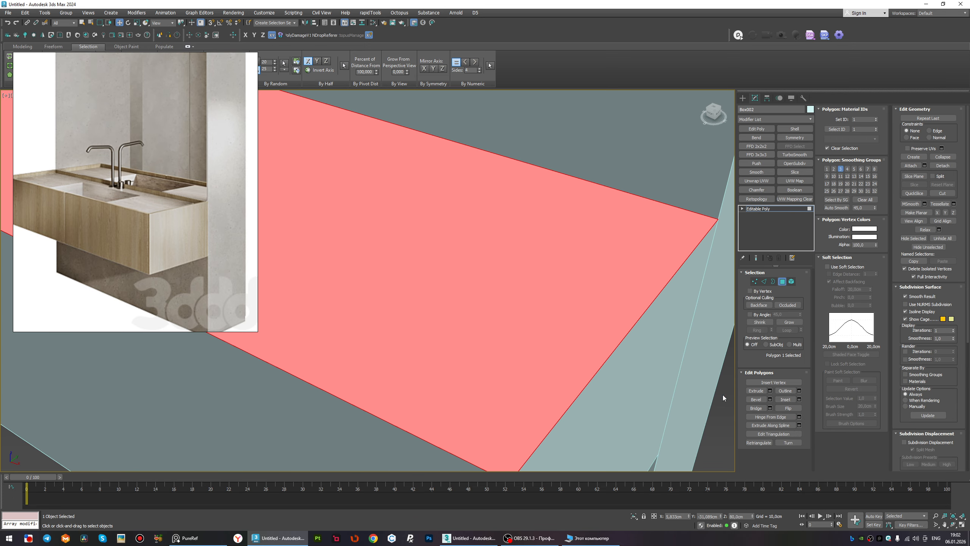
click(799, 399)
click(372, 307)
scroll(452, 321, down, 2)
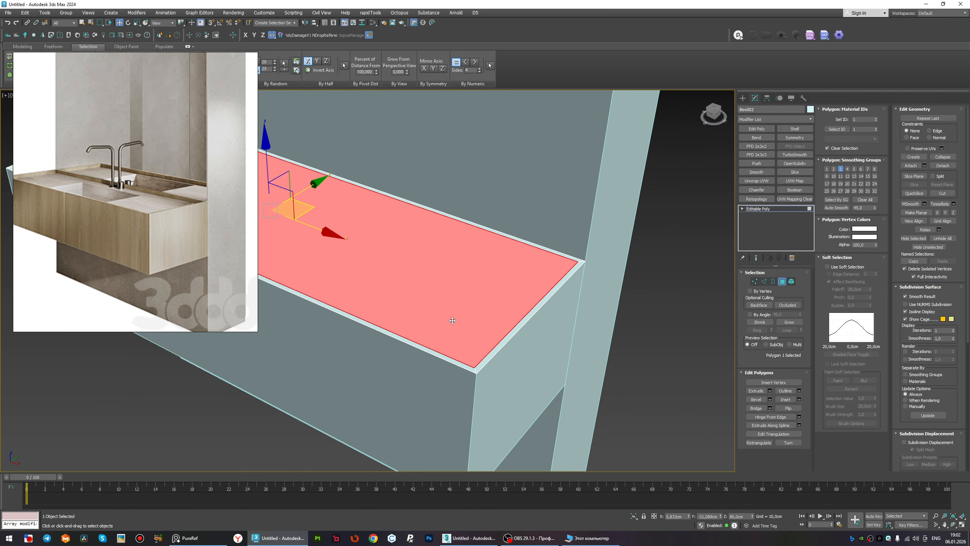
key(ctrl+d)
key(4)
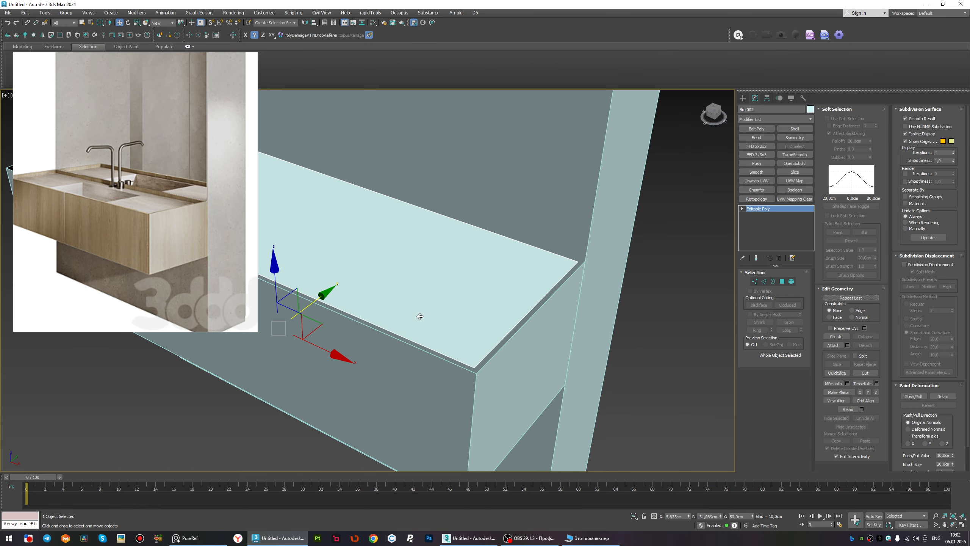
Add a Shell modifier to the detached end panels with Inner Amount 1 cm and Outer Amount 0 cm.
click(795, 129)
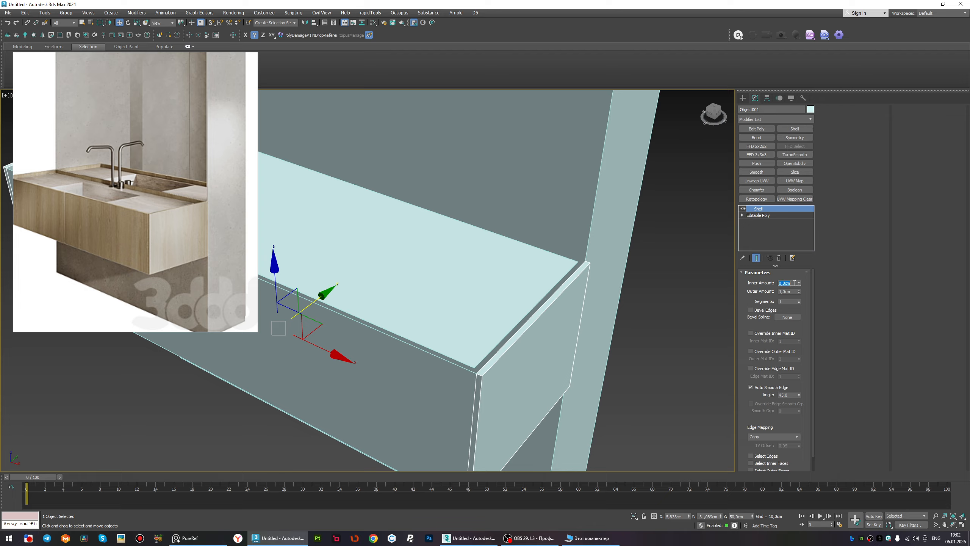
text(0)
key(Return)
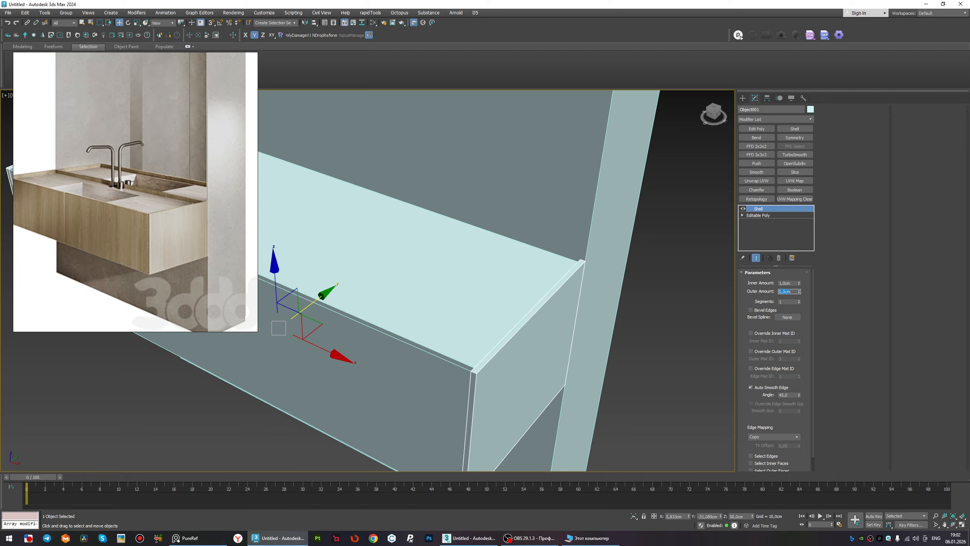
Shell the detached front panel with Inner Amount 1 cm and Outer Amount 0 cm, and collapse it to Editable Poly.
click(626, 241)
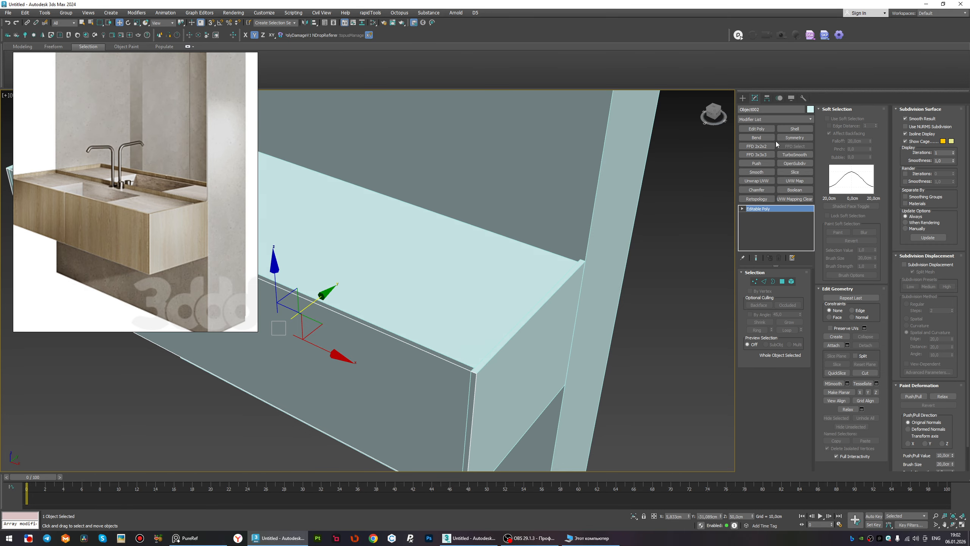
click(795, 129)
middle_drag(541, 319, 570, 255)
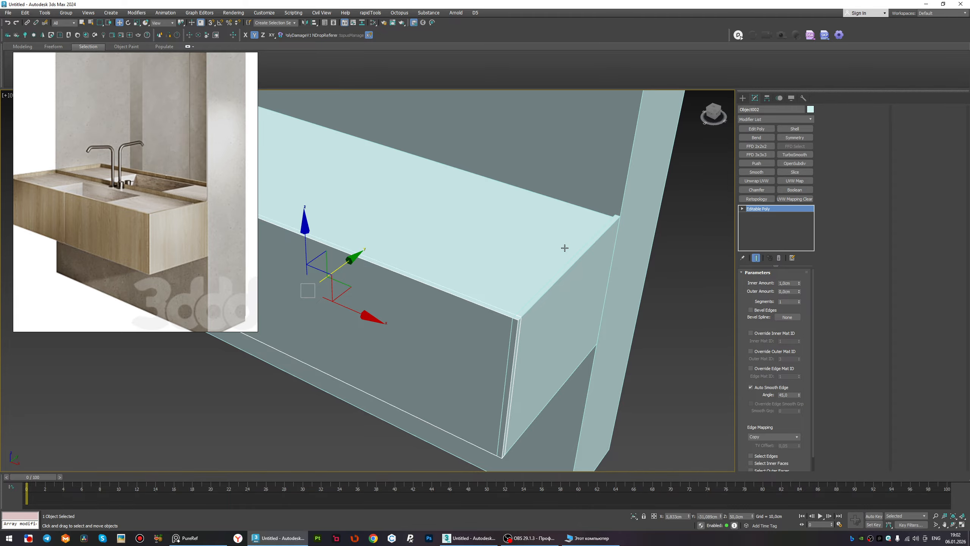
Snap the four vertices at the front panel's right end along X to the end panel's inner corner.
key(1)
scroll(464, 285, down, 3)
drag(427, 199, 623, 465)
scroll(569, 363, up, 3)
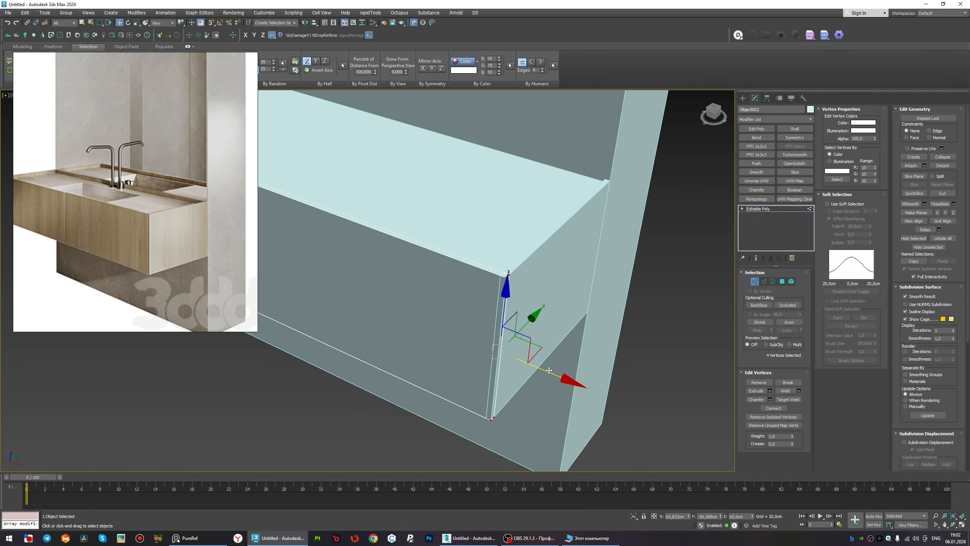
key(s)
drag(549, 370, 497, 282)
Snap the four vertices at the front panel's left end along X to the opposite end panel's inner corner.
scroll(500, 274, down, 5)
alt+middle_drag(389, 296, 385, 363)
scroll(446, 320, up, 4)
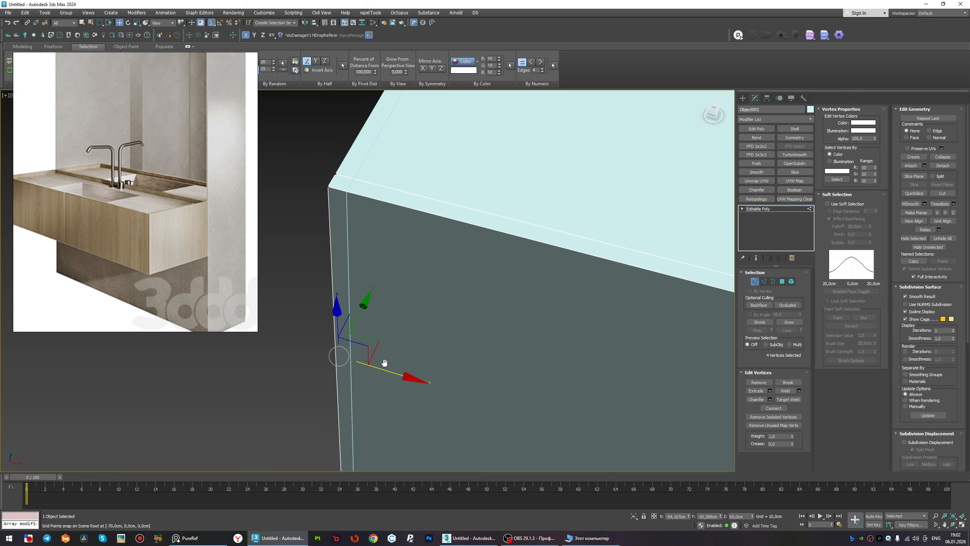
drag(384, 371, 348, 192)
key(s)
scroll(340, 226, down, 8)
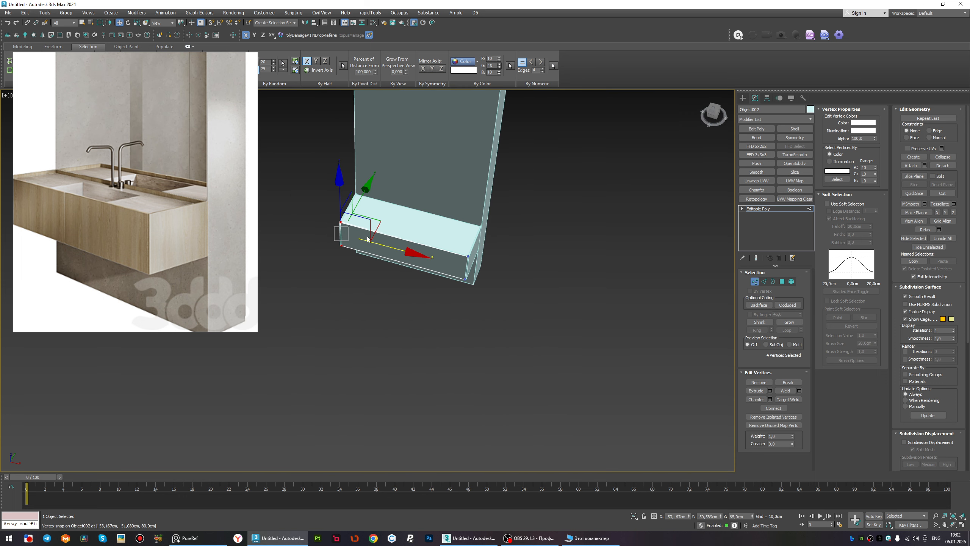
scroll(383, 233, up, 3)
Attach the end panels to the front panel so they form one editable object.
key(1)
right_click(584, 326)
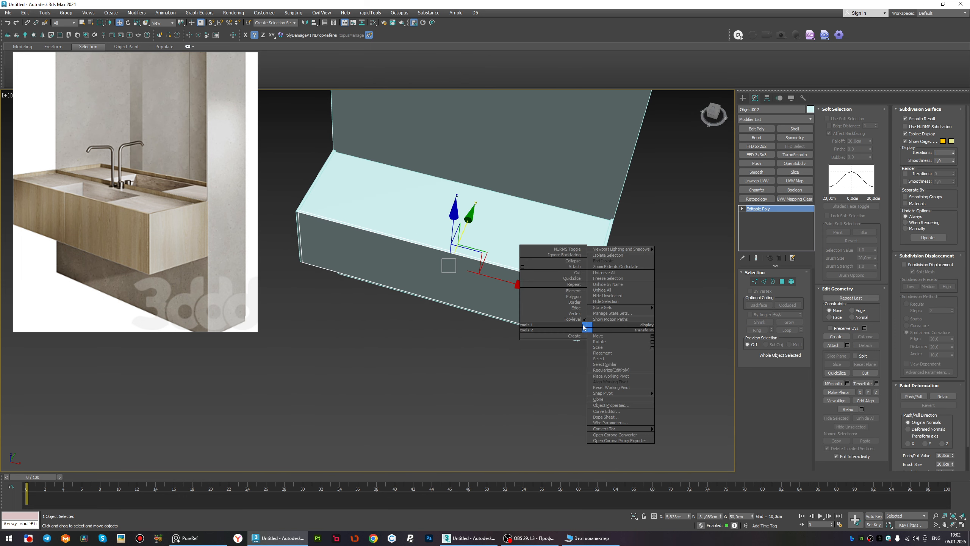
click(575, 269)
alt+middle_drag(615, 311, 584, 296)
scroll(583, 306, up, 3)
click(570, 340)
right_click(563, 324)
Select the vanity's top panel and examine how the countertop meets the side panels and wall in the reference image.
click(548, 274)
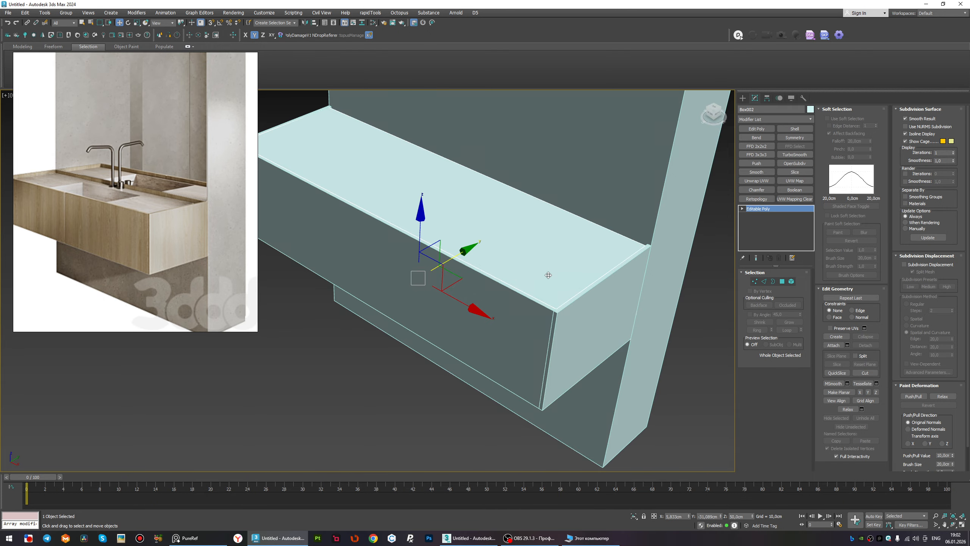
scroll(550, 277, up, 5)
scroll(556, 317, down, 7)
alt+middle_drag(545, 308, 539, 286)
middle_drag(539, 286, 544, 327)
scroll(486, 316, up, 3)
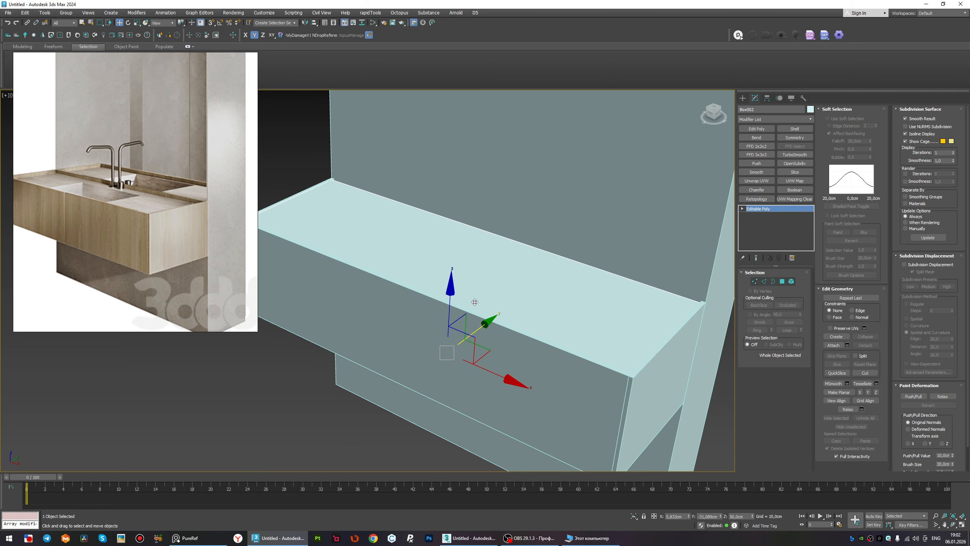
scroll(196, 211, up, 4)
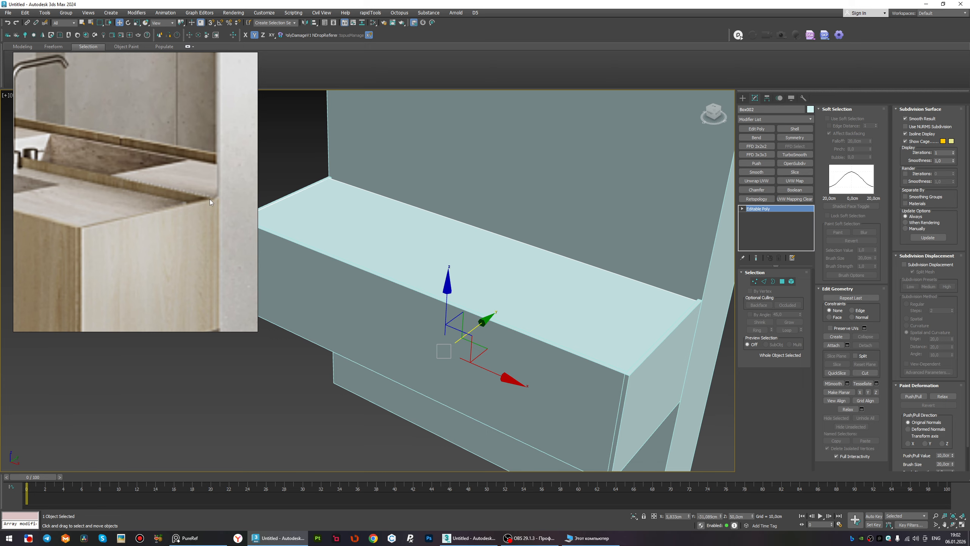
scroll(210, 201, down, 3)
scroll(209, 199, up, 4)
scroll(210, 199, down, 3)
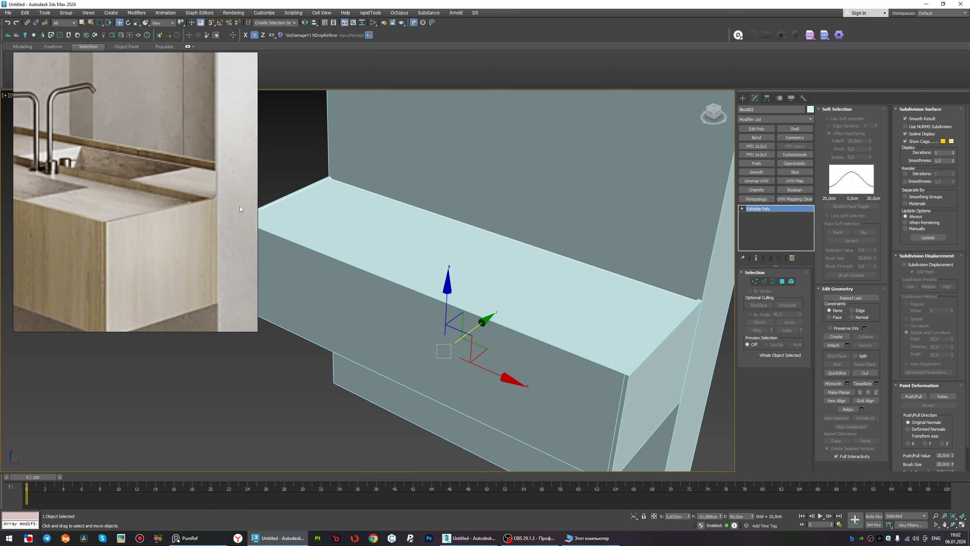
Move the top panel along Y out in front of the vanity body to expose the interior.
scroll(507, 264, down, 5)
alt+middle_drag(538, 306, 505, 294)
key(alt+c)
drag(514, 246, 404, 292)
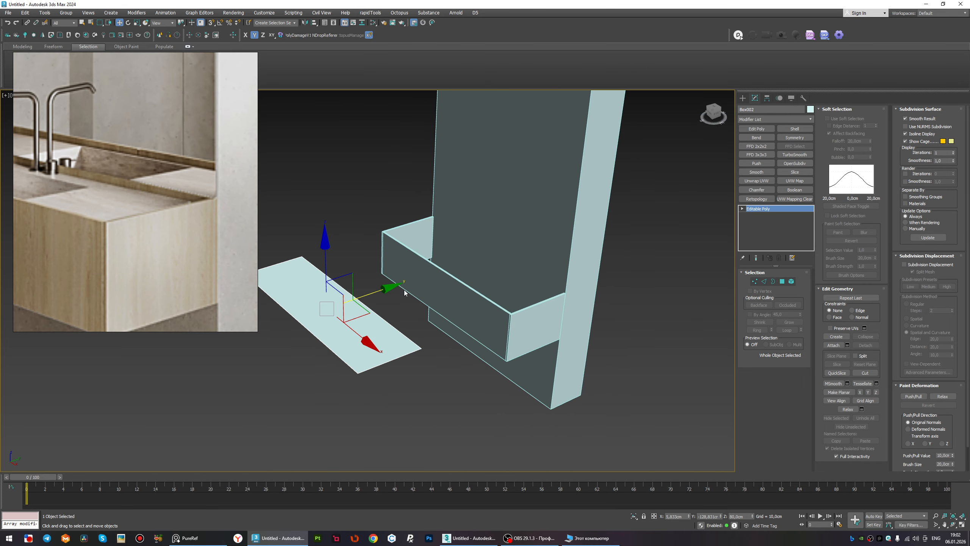
Copy the front panel element along Y towards the wall to make a back panel for the vanity.
click(453, 302)
alt+middle_drag(453, 302, 440, 283)
scroll(440, 283, up, 3)
key(5)
click(457, 310)
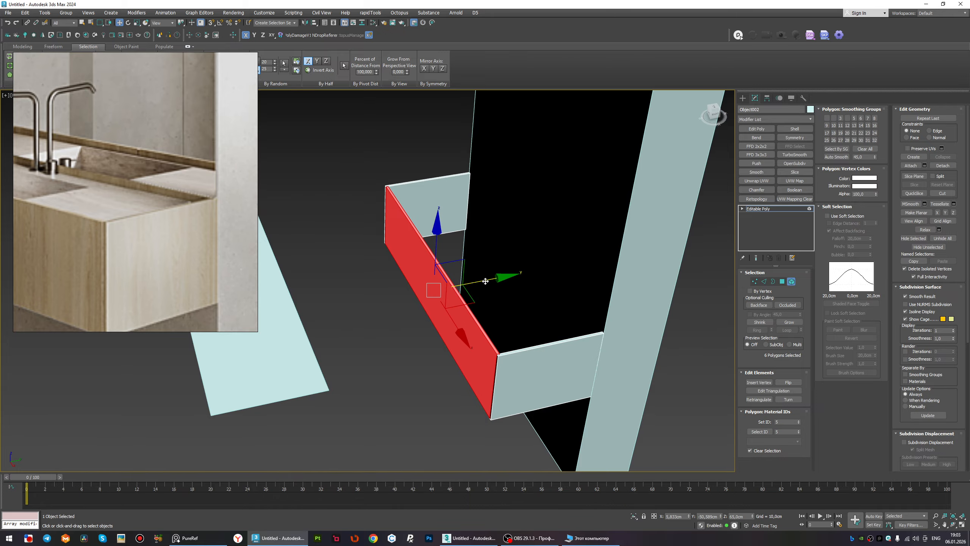
mouse_move(485, 281)
mouse_down()
mouse_move(566, 265)
mouse_move(582, 294)
mouse_up()
click(520, 273)
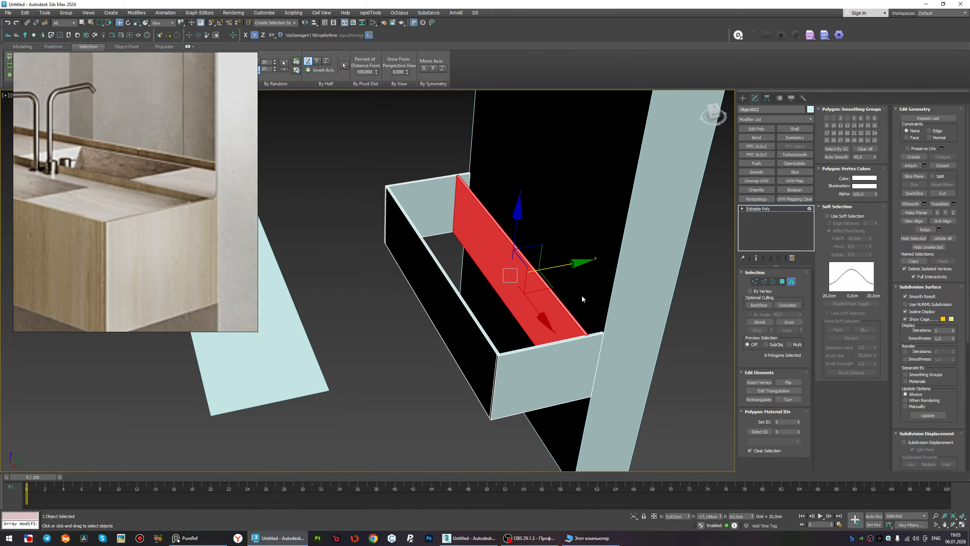
Snap the copied back panel along Y to the rear inner corner of the end panel.
scroll(549, 345, up, 5)
drag(446, 354, 481, 343)
scroll(543, 363, up, 3)
scroll(576, 371, up, 1)
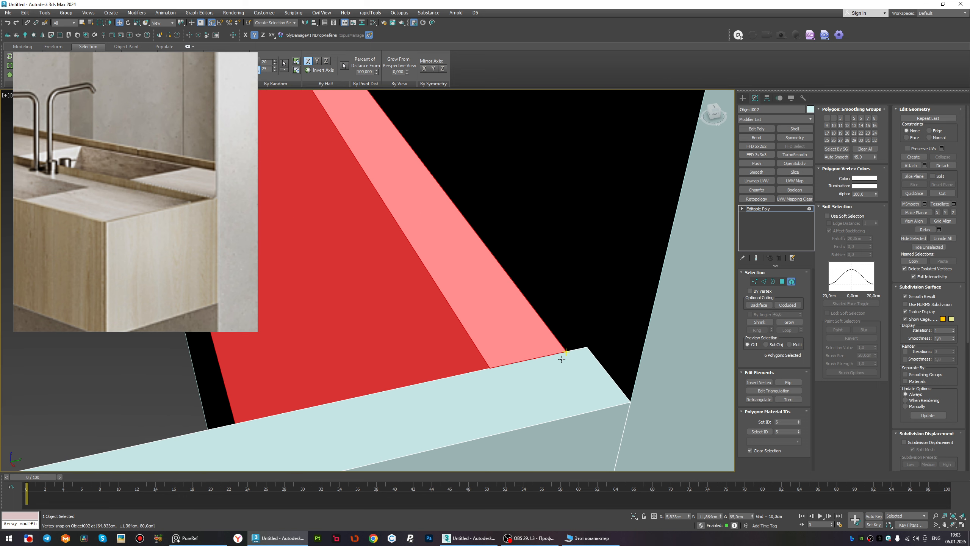
drag(561, 351, 587, 347)
scroll(595, 340, down, 3)
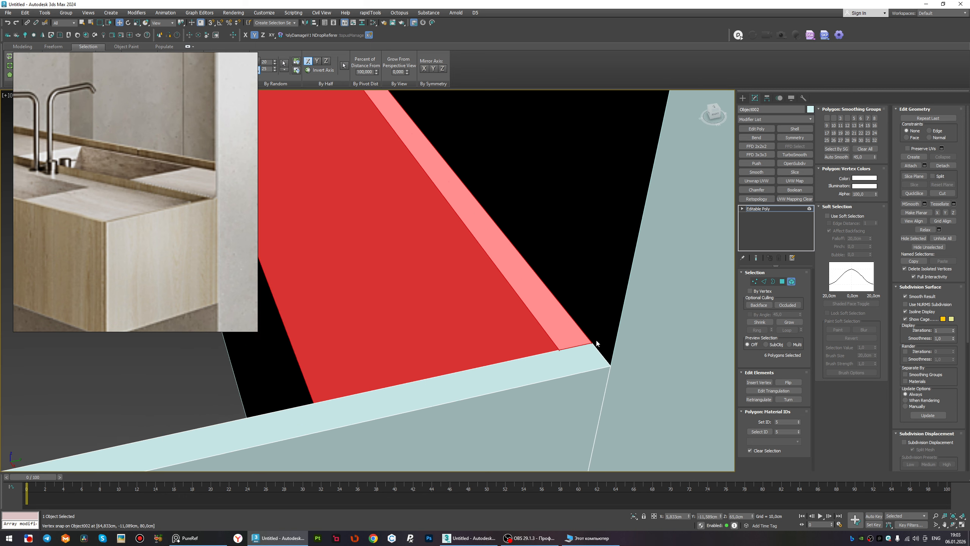
key(4)
Move the vanity's top panel along Y back over the open body, snapping it into place.
scroll(592, 342, down, 5)
click(349, 371)
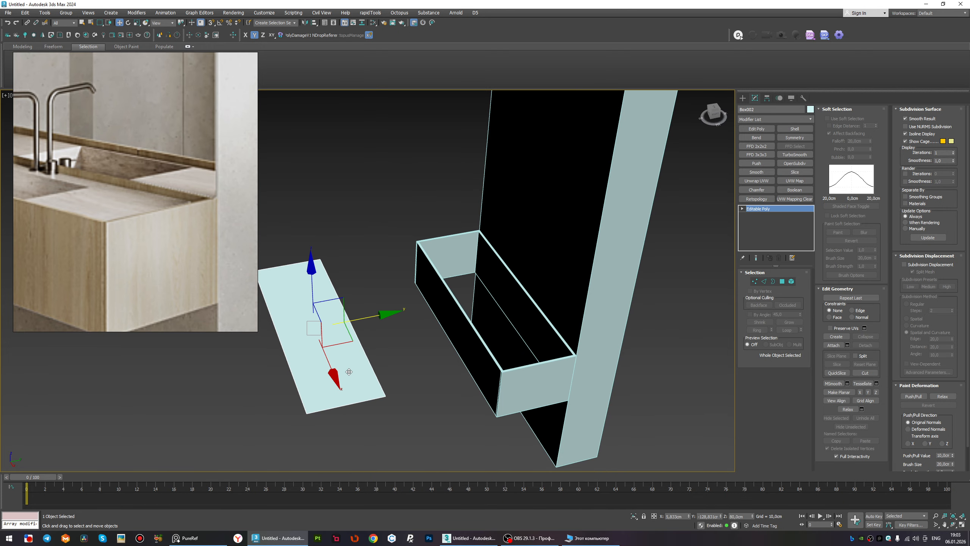
drag(368, 318, 489, 294)
scroll(489, 294, up, 4)
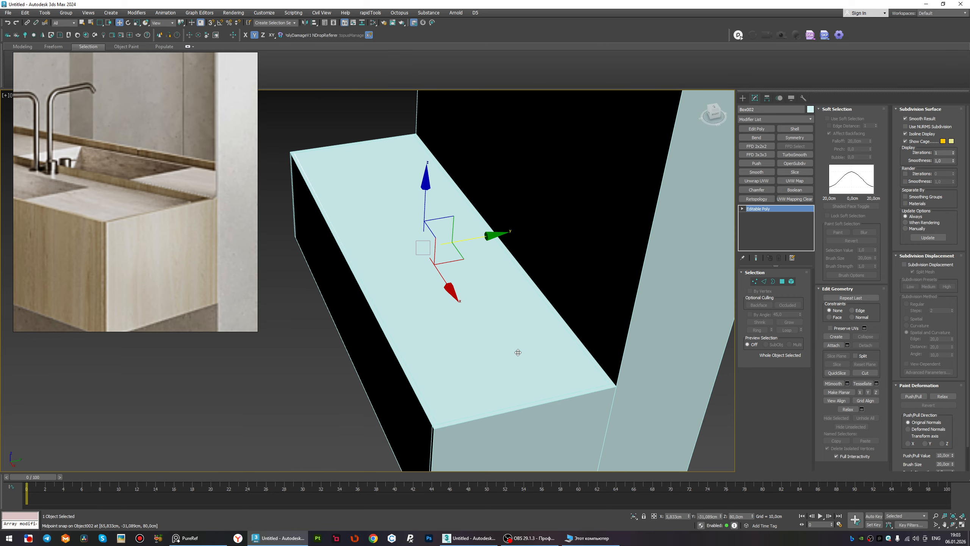
Snap the top panel's rear edge along Y to the inner face of the back panel.
scroll(570, 383, down, 4)
key(2)
scroll(589, 324, up, 6)
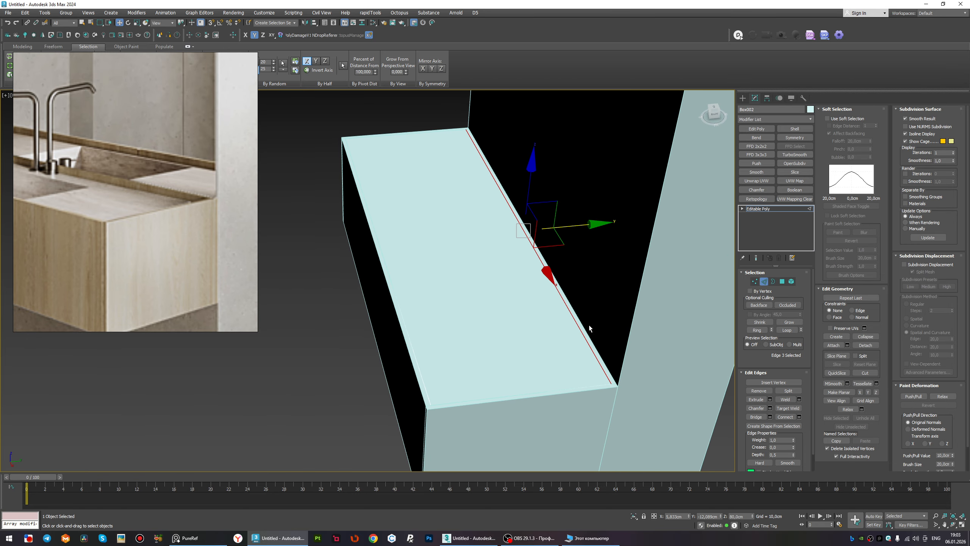
scroll(641, 452, down, 6)
key(2)
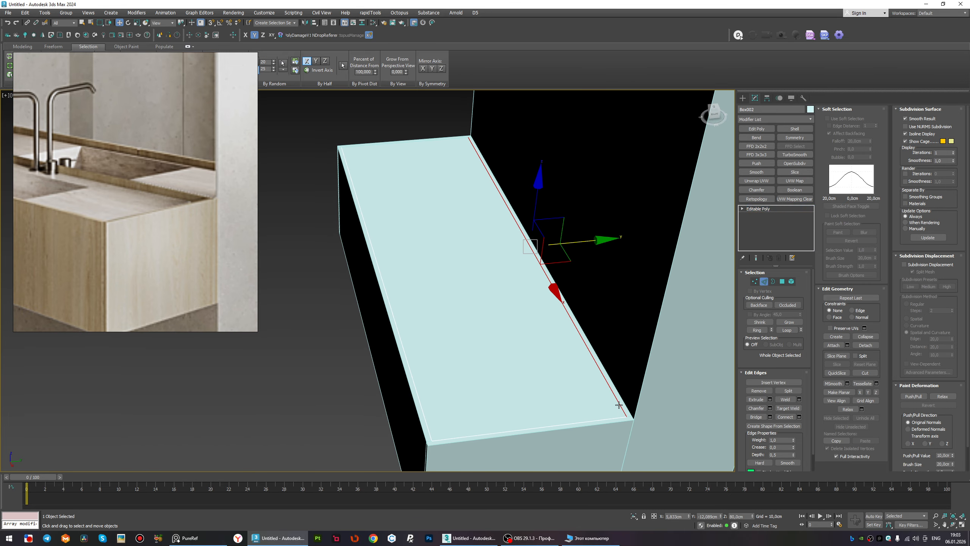
Lower the top panel along Z by about 2.8 cm so it sits recessed below the surrounding rim.
scroll(581, 382, down, 2)
alt+middle_drag(581, 383, 545, 283)
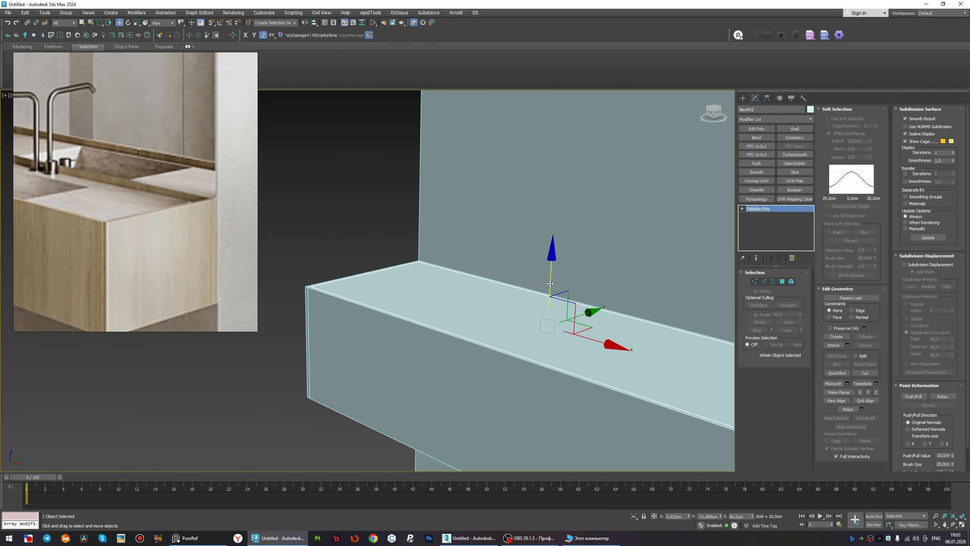
drag(550, 283, 550, 295)
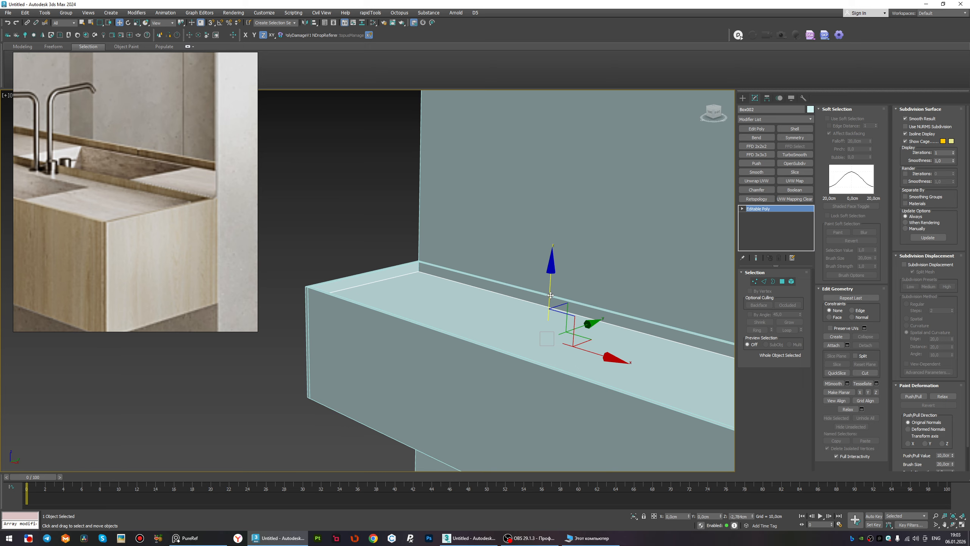
Compare the countertop recess with the reference image and lower the top panel by about another 0.6 cm.
scroll(550, 295, down, 5)
alt+middle_drag(550, 299, 554, 344)
scroll(163, 257, down, 5)
scroll(126, 230, up, 2)
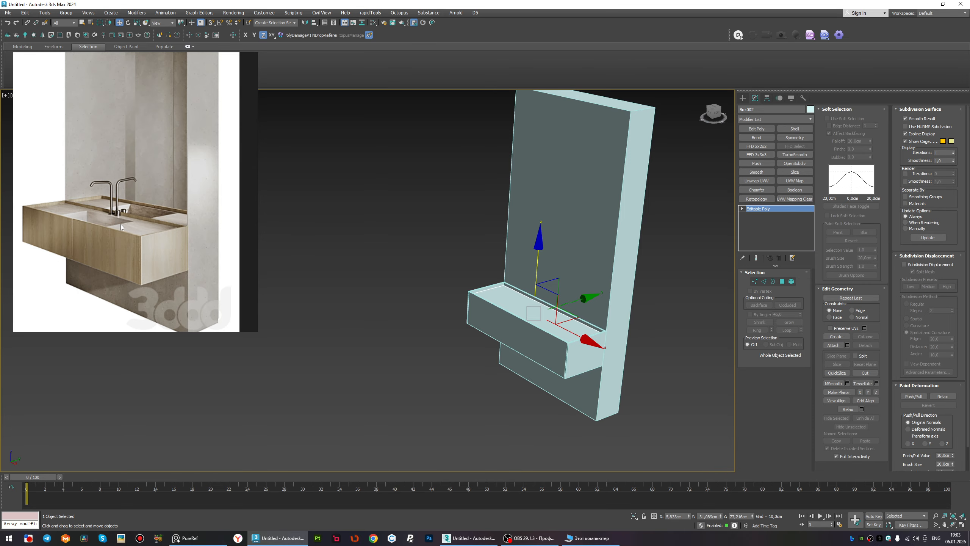
scroll(72, 219, up, 3)
mouse_move(505, 290)
alt+middle_down()
mouse_move(493, 294)
mouse_move(522, 282)
alt+middle_up()
scroll(522, 280, up, 4)
drag(522, 274, 521, 276)
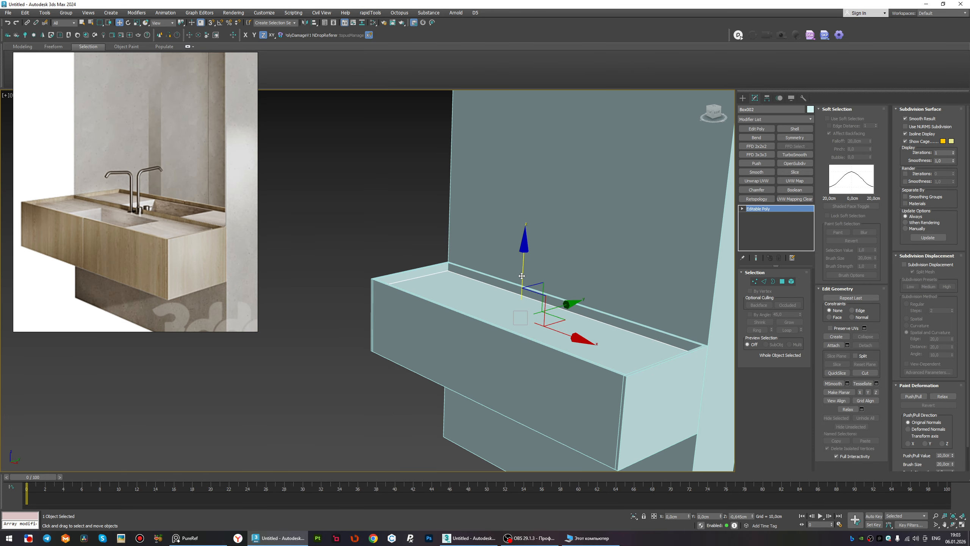
Inset the upper polygon of the recessed countertop panel.
alt+middle_drag(534, 297, 526, 321)
key(4)
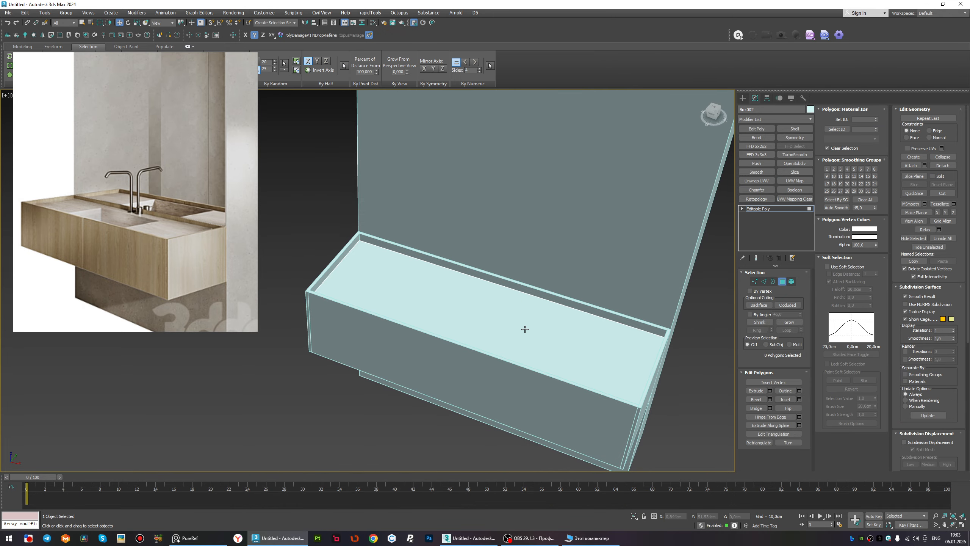
click(526, 329)
click(799, 399)
scroll(400, 279, up, 2)
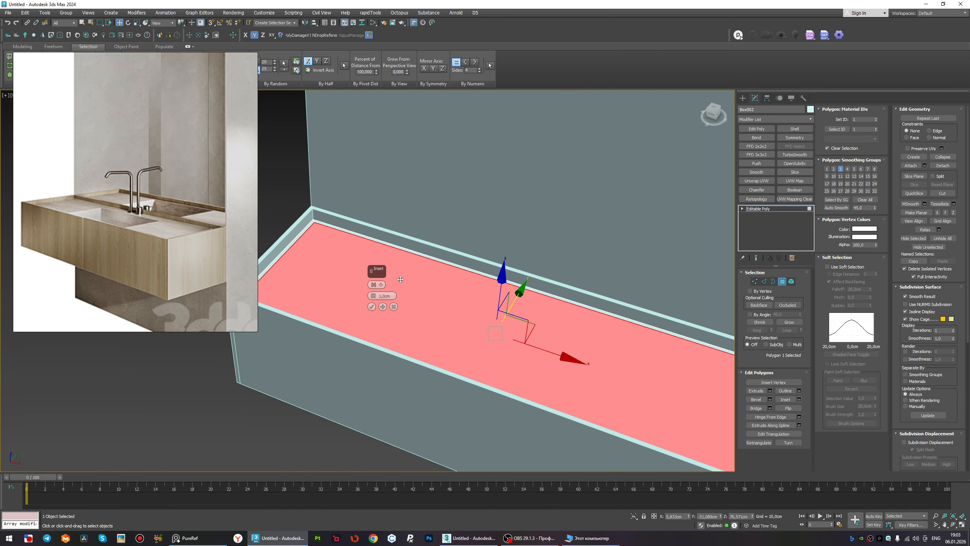
drag(374, 299, 373, 292)
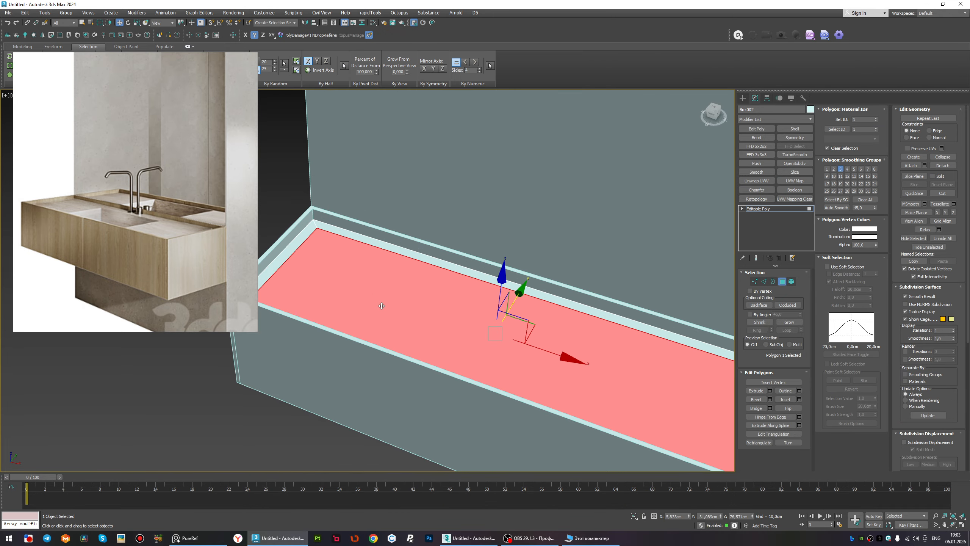
right_click(445, 278)
click(476, 320)
Scale the inset polygon down to a sink-sized rectangle at the countertop's centre and widen it slightly along X.
scroll(478, 318, down, 5)
alt+middle_drag(492, 309, 483, 305)
scroll(483, 306, up, 4)
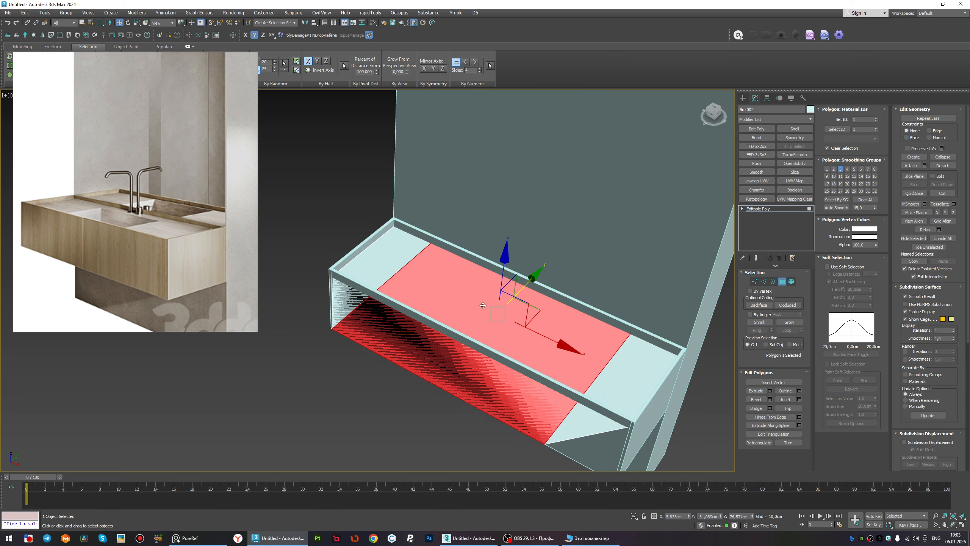
key(r)
drag(483, 305, 521, 394)
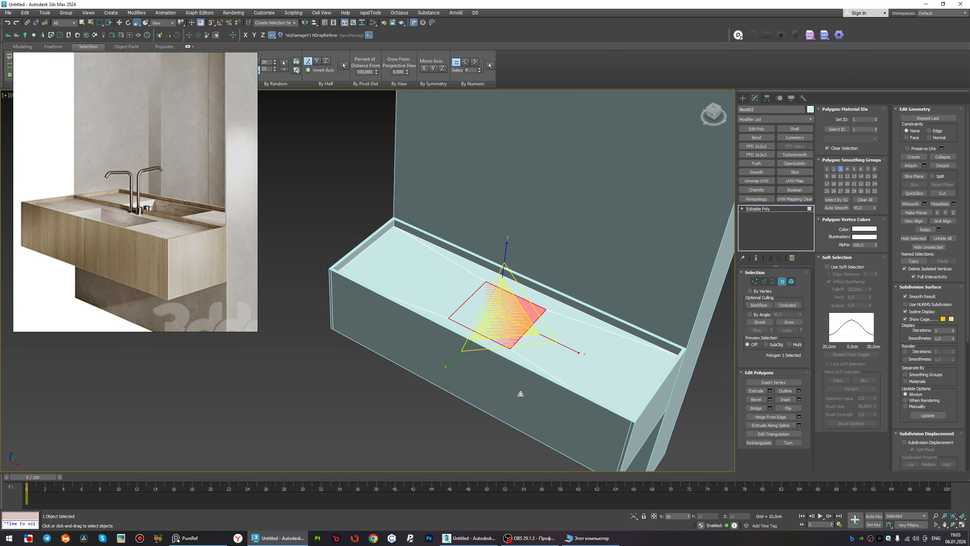
alt+middle_drag(522, 366, 558, 345)
click(589, 325)
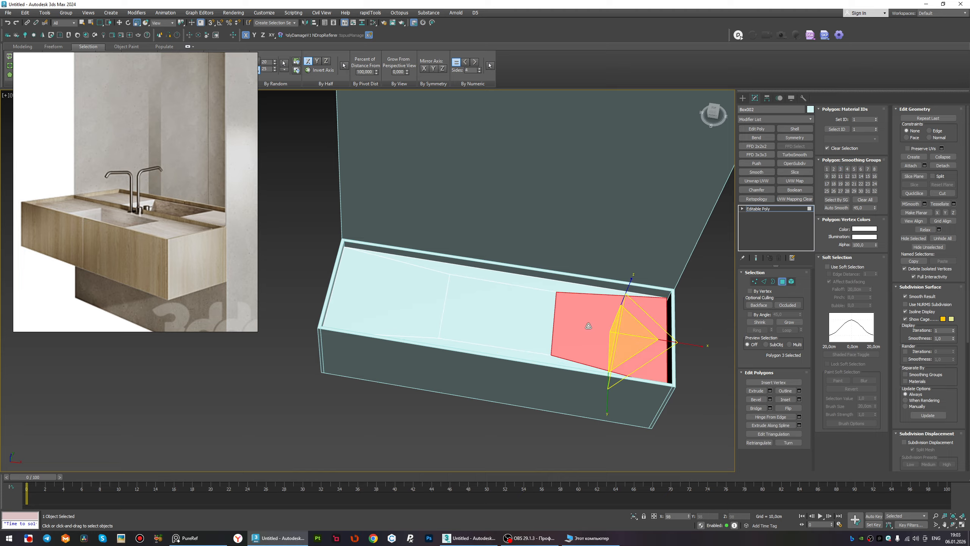
click(567, 331)
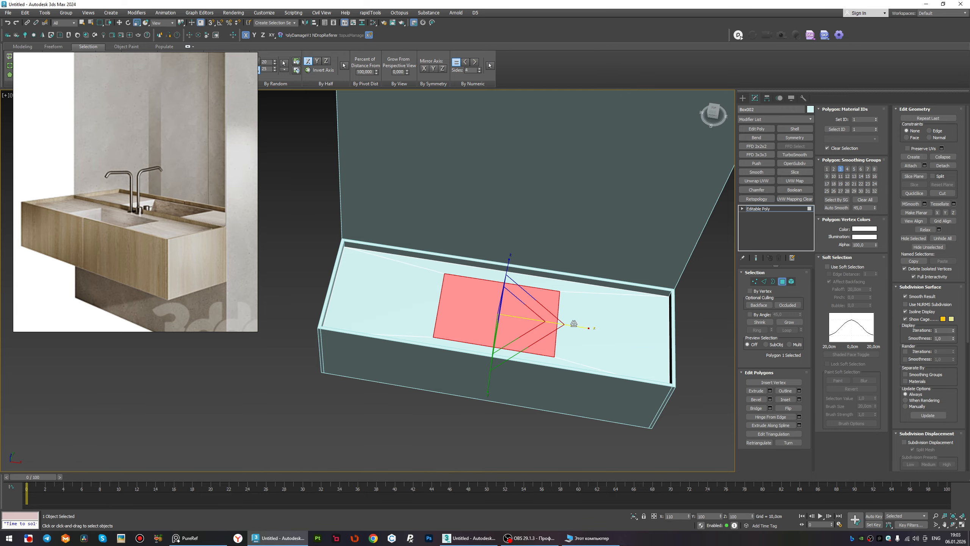
Study the sink basin in the reference image and extrude the sink polygon down about 9.5 cm.
alt+middle_drag(553, 354, 525, 335)
scroll(114, 206, up, 4)
scroll(179, 240, down, 5)
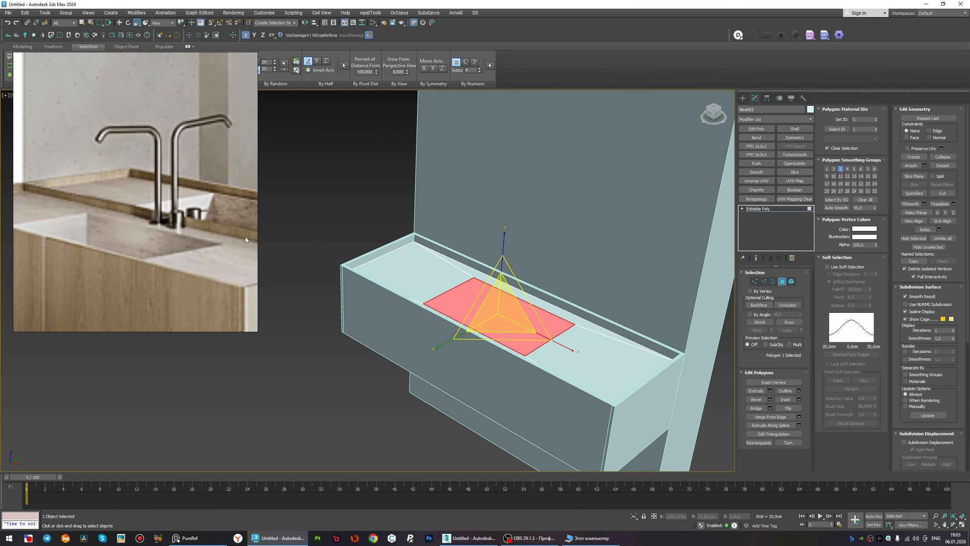
scroll(183, 233, down, 4)
scroll(145, 228, up, 10)
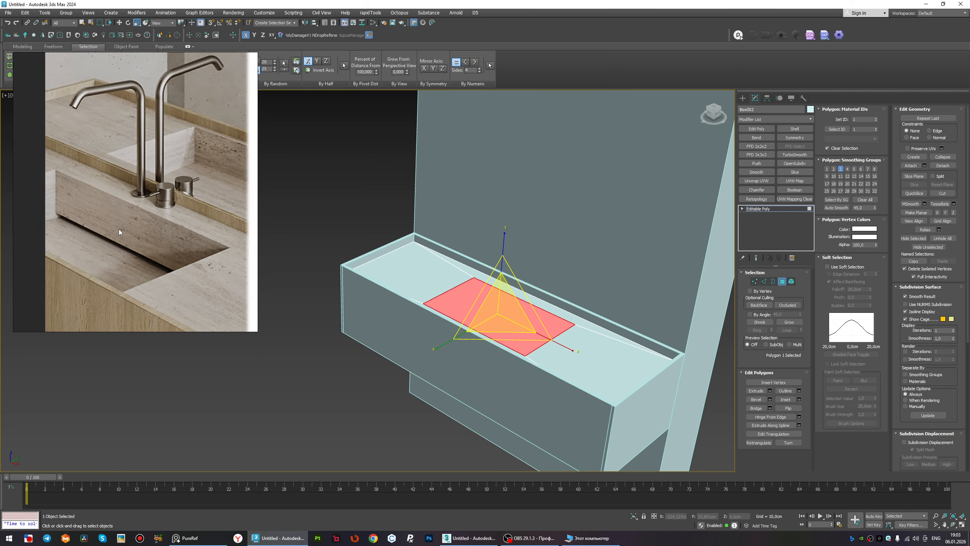
scroll(103, 202, up, 4)
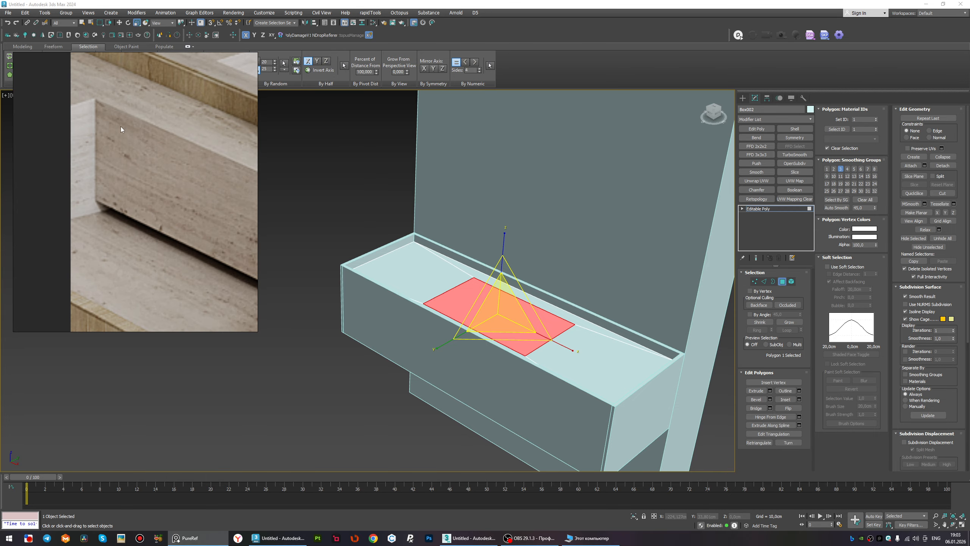
key(w)
key(z)
drag(497, 276, 491, 323)
Extrude the basin floor down about another 3 cm to form a narrow band around its base.
middle_drag(490, 336, 485, 278)
scroll(485, 277, up, 3)
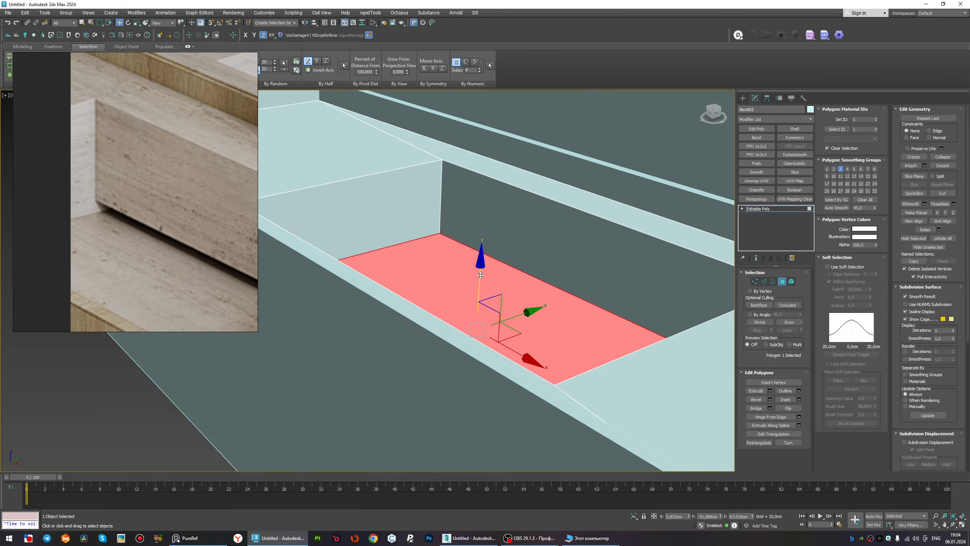
drag(481, 275, 480, 287)
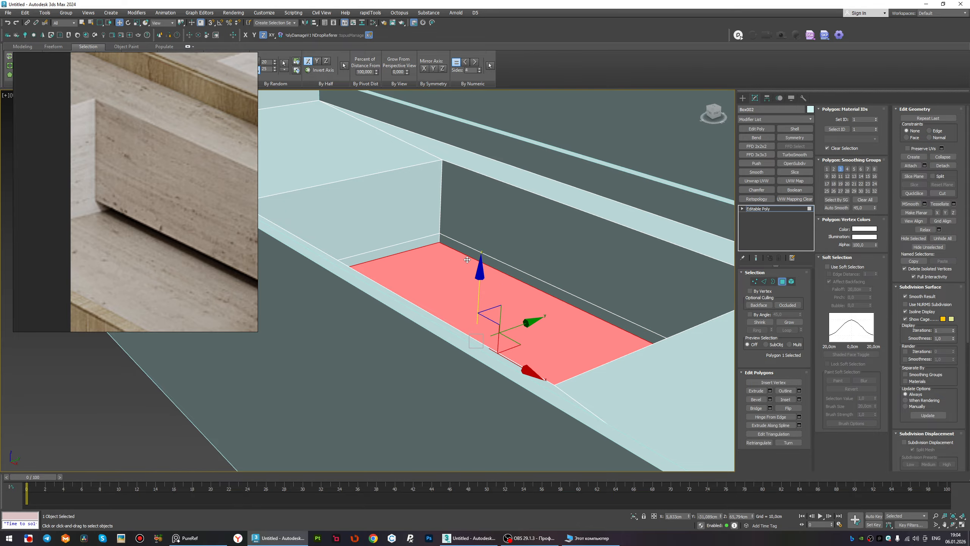
click(467, 252)
scroll(464, 260, down, 5)
mouse_move(468, 269)
alt+middle_down()
mouse_move(450, 273)
mouse_move(476, 274)
alt+middle_up()
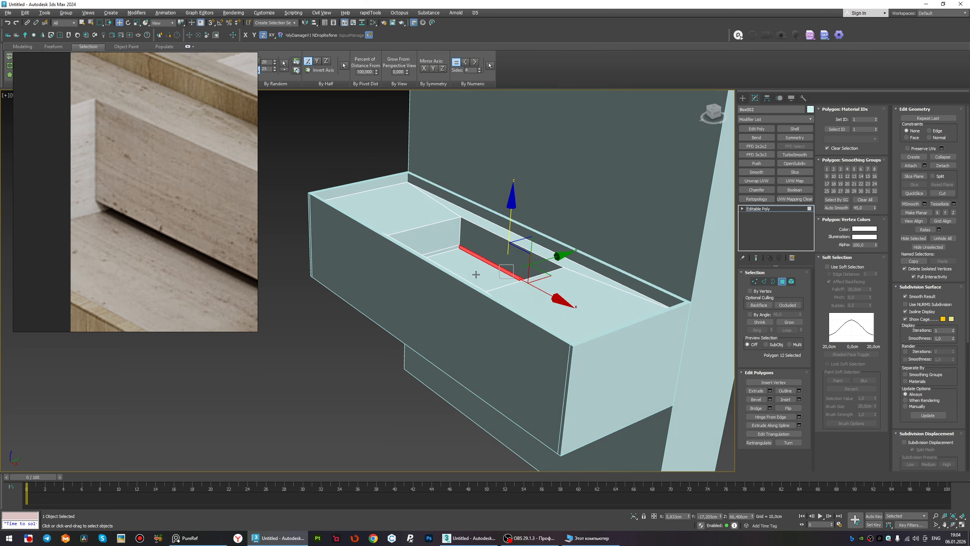
scroll(470, 268, up, 4)
click(477, 294)
click(790, 323)
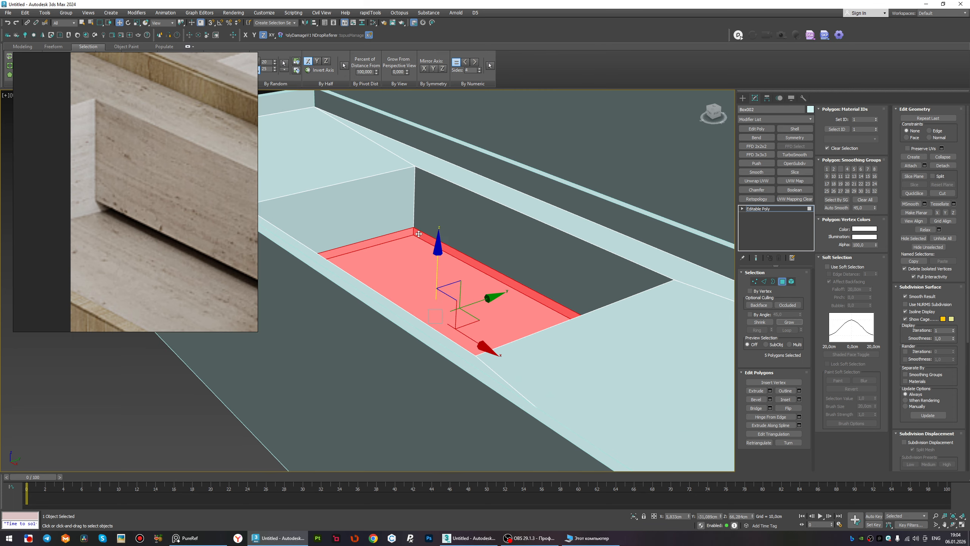
Extrude the narrow strip at the base of the basin's rear wall about 5 cm along Y to form a drain slot.
click(460, 260)
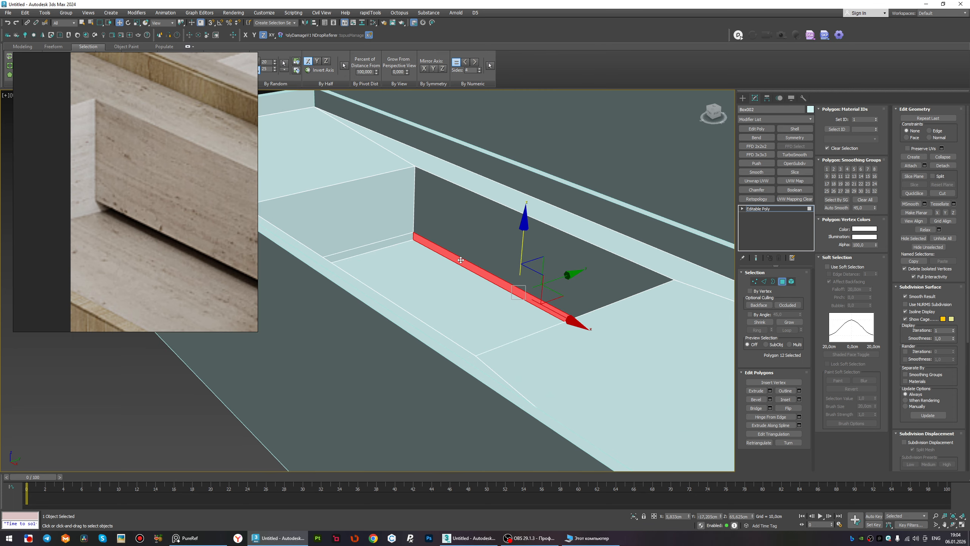
drag(549, 281, 582, 273)
key(F3)
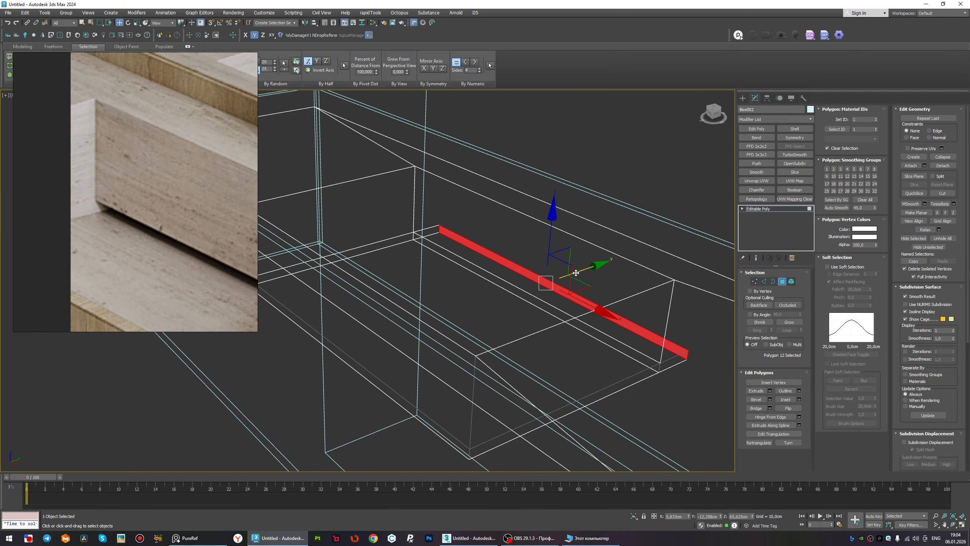
key(F3)
scroll(495, 267, down, 3)
middle_drag(520, 258, 458, 242)
key(4)
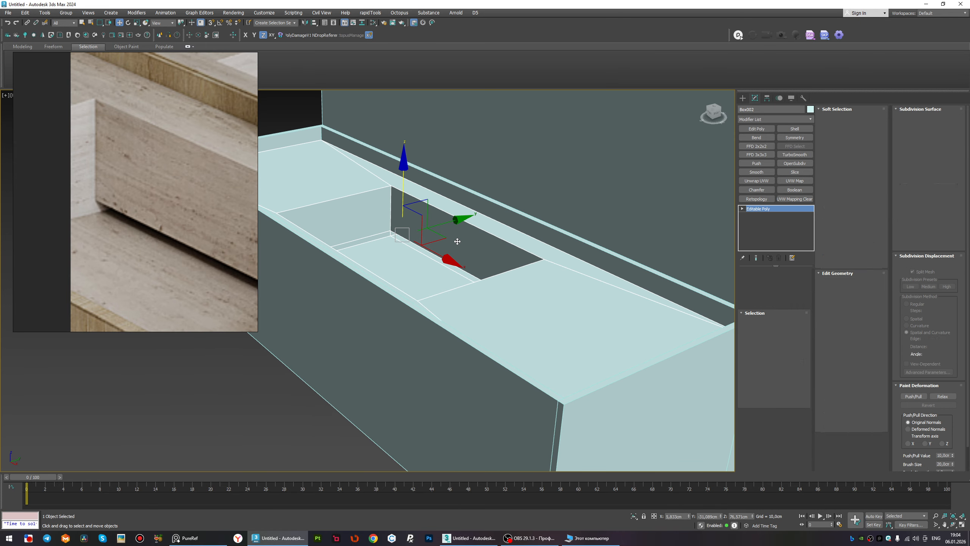
key(4)
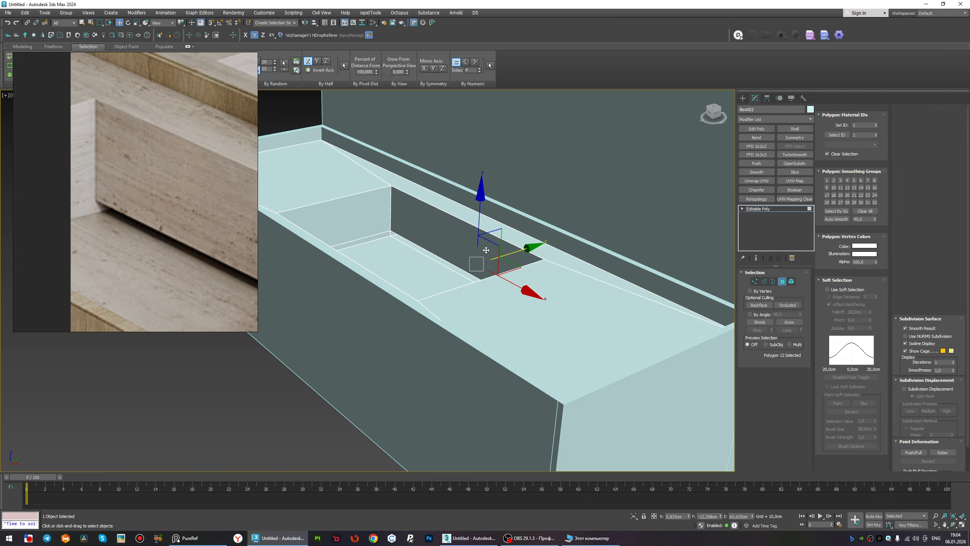
key(4)
Attach the vanity body panels to the countertop object.
scroll(484, 252, down, 6)
alt+middle_drag(484, 252, 520, 276)
scroll(519, 276, up, 5)
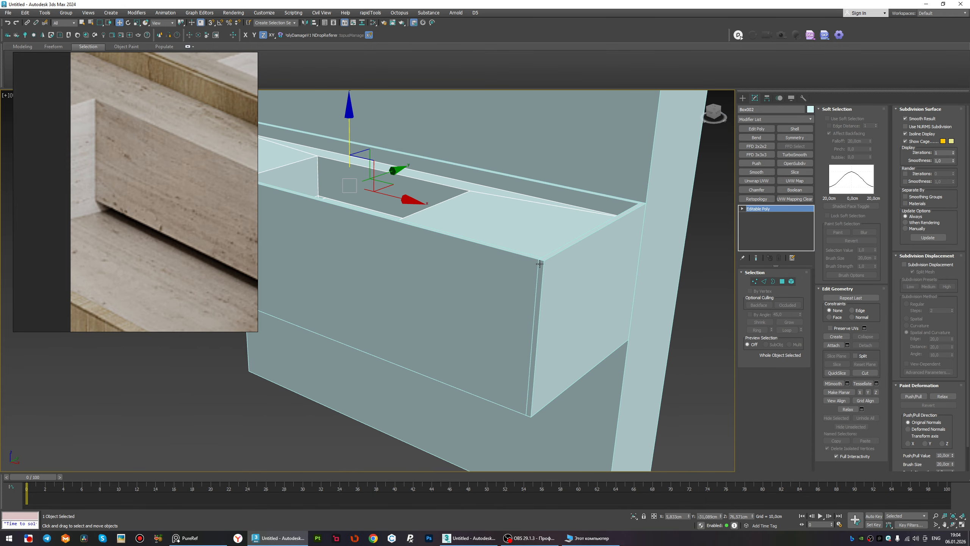
scroll(535, 283, down, 1)
scroll(547, 289, up, 1)
right_click(537, 275)
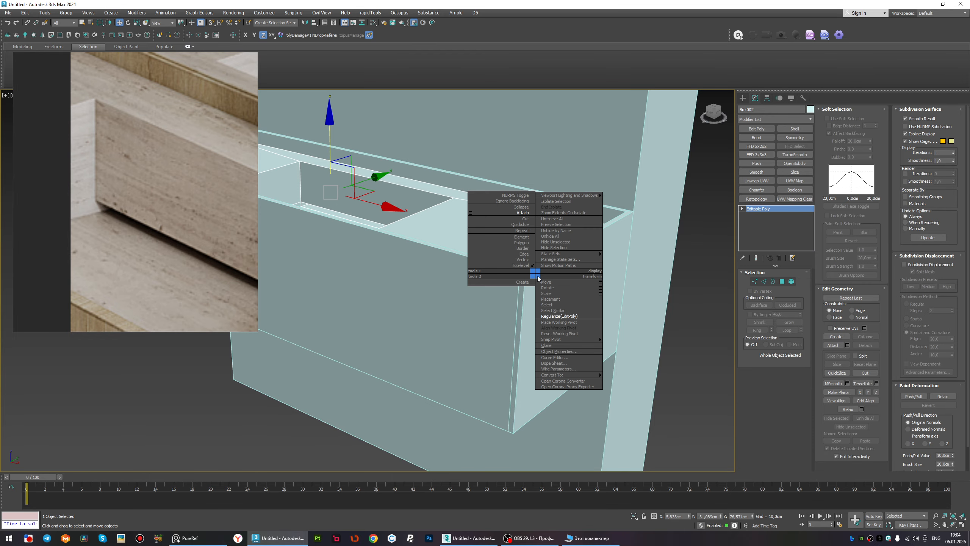
click(521, 213)
alt+middle_drag(523, 290, 502, 257)
key(w)
Convert the tall wall box behind the vanity to an Editable Poly.
scroll(486, 231, down, 4)
scroll(169, 234, down, 6)
click(501, 317)
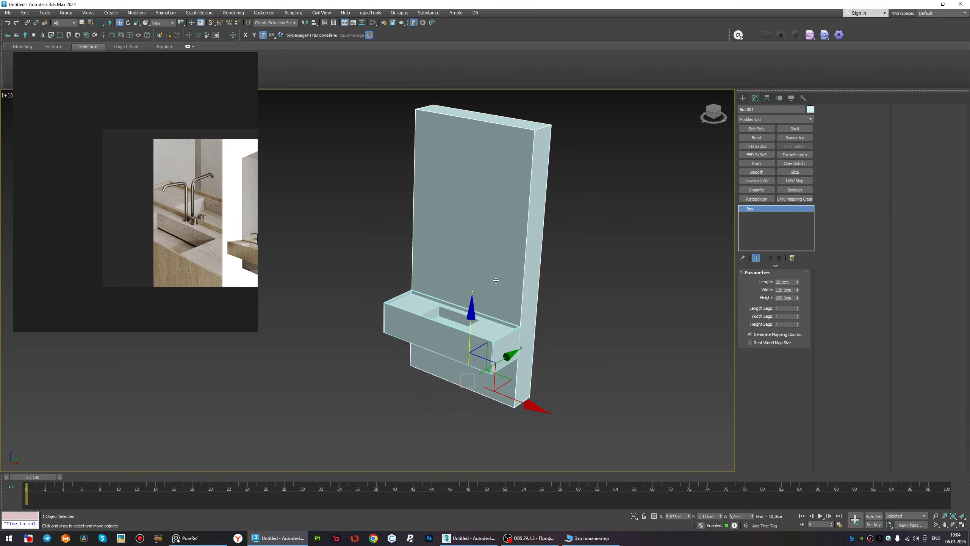
key(ctrl+e)
Detach the wall box's front face as a clone.
key(4)
click(482, 277)
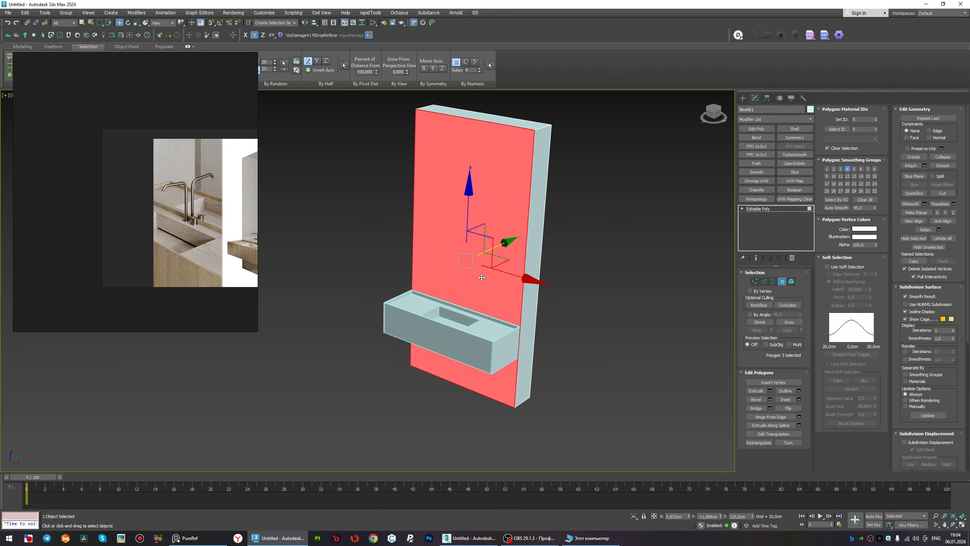
alt+middle_drag(500, 278, 481, 260)
scroll(115, 247, down, 5)
scroll(153, 237, up, 7)
middle_drag(204, 228, 152, 229)
click(947, 166)
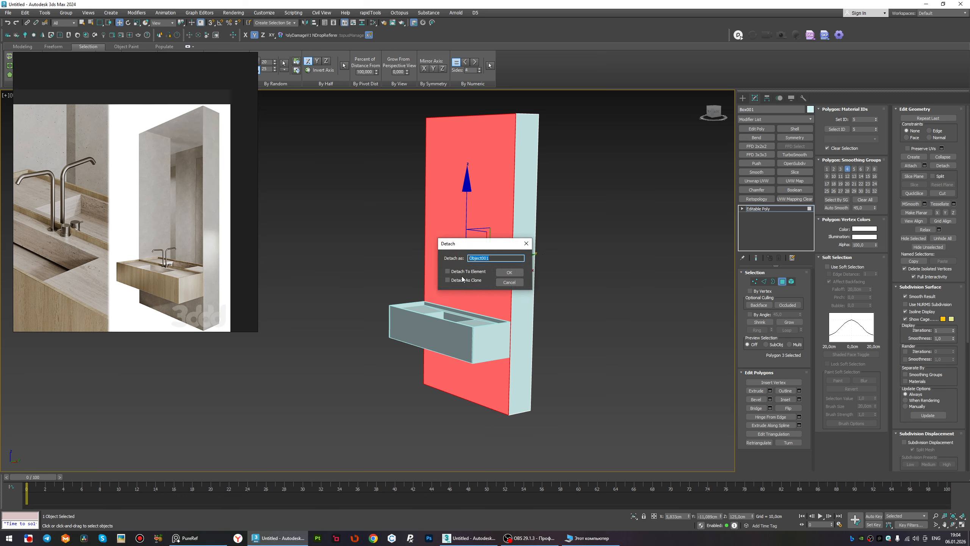
click(559, 263)
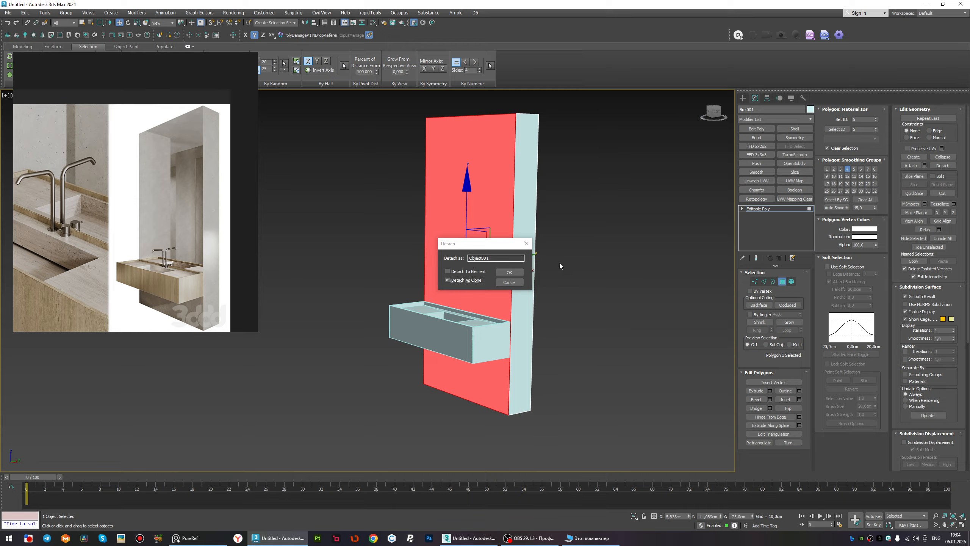
click(517, 272)
Raise the bottom edge of the cloned wall face along Z to a height of about 79 cm.
click(771, 210)
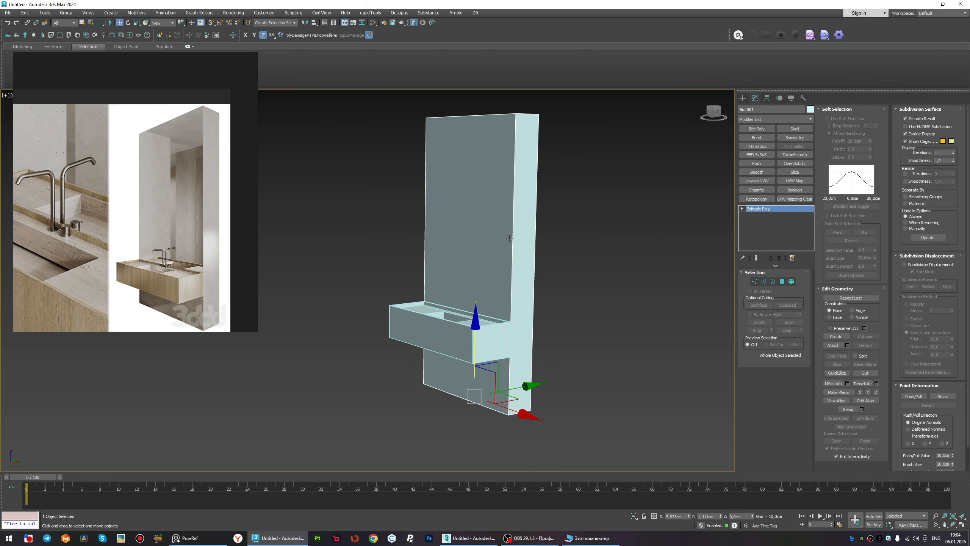
click(507, 252)
key(2)
drag(410, 399, 410, 400)
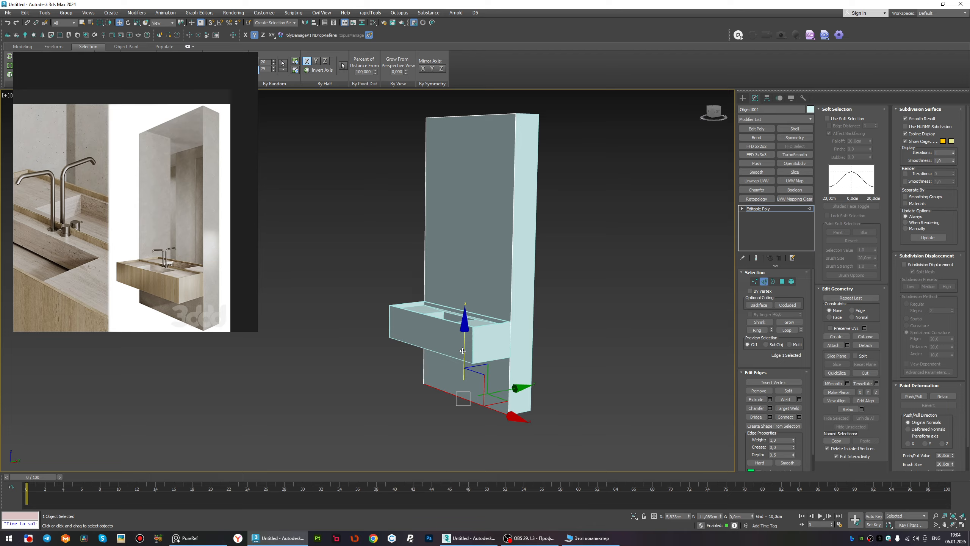
scroll(192, 264, up, 5)
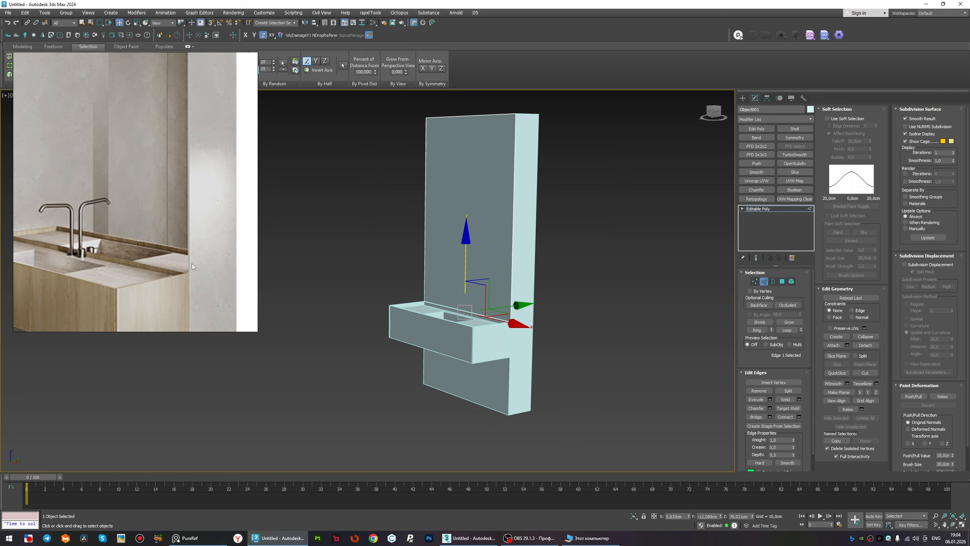
Snap the cloned wall face's bottom edge up along Z to the countertop's back rim at 80 cm and leave edge editing.
scroll(191, 260, down, 5)
scroll(47, 247, up, 4)
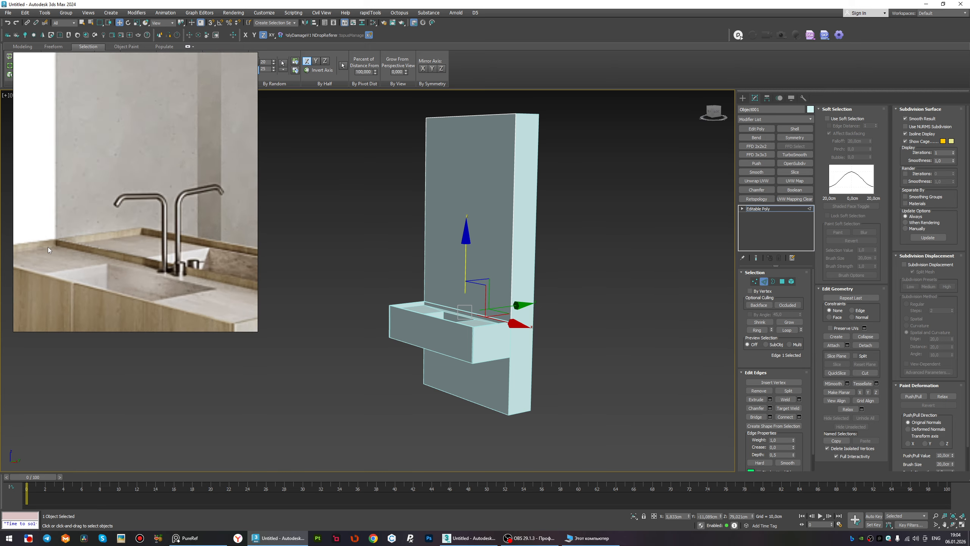
scroll(63, 239, down, 2)
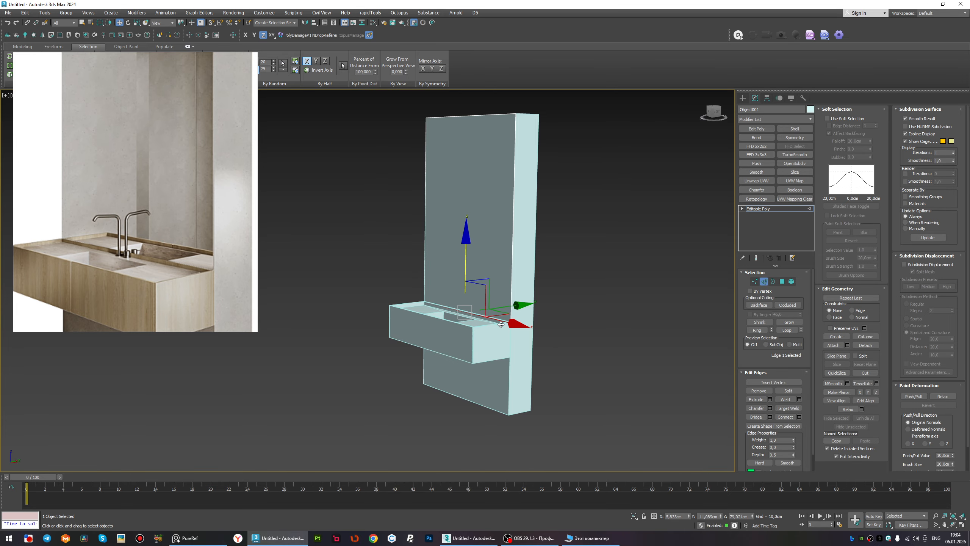
scroll(500, 324, up, 5)
scroll(438, 301, up, 2)
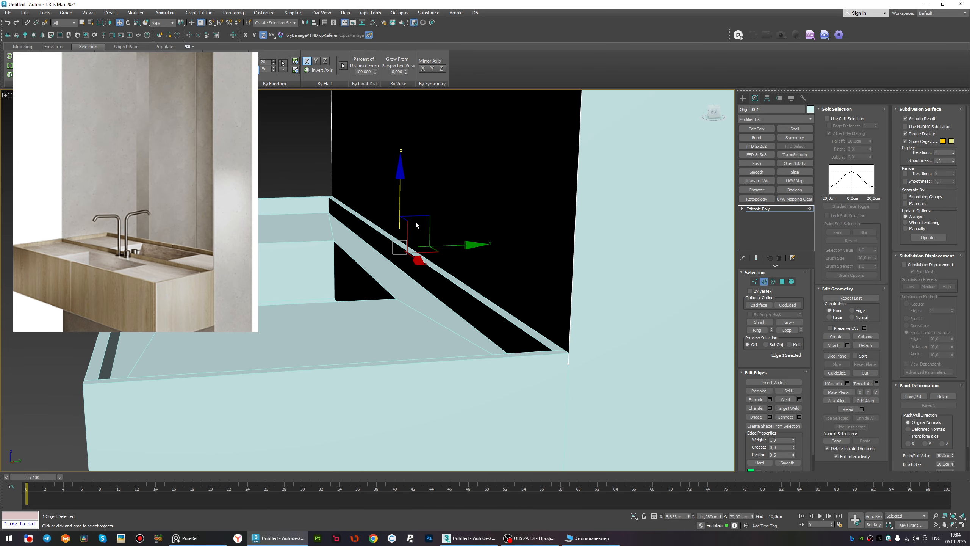
scroll(221, 298, up, 4)
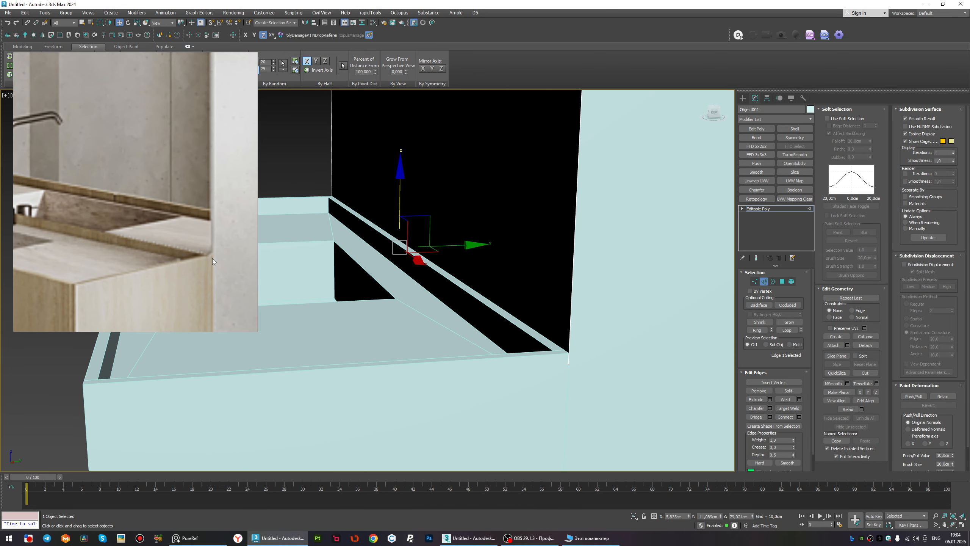
scroll(213, 258, down, 2)
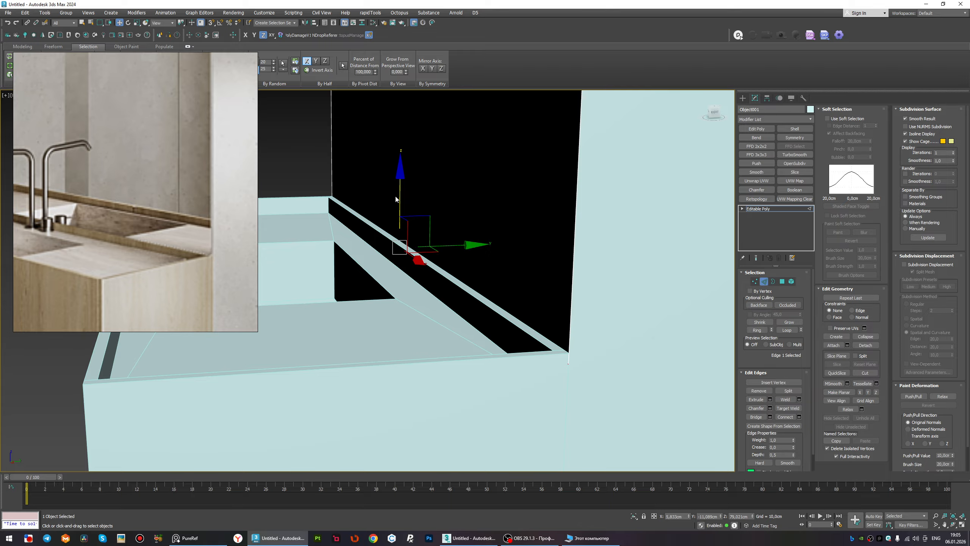
drag(401, 204, 569, 353)
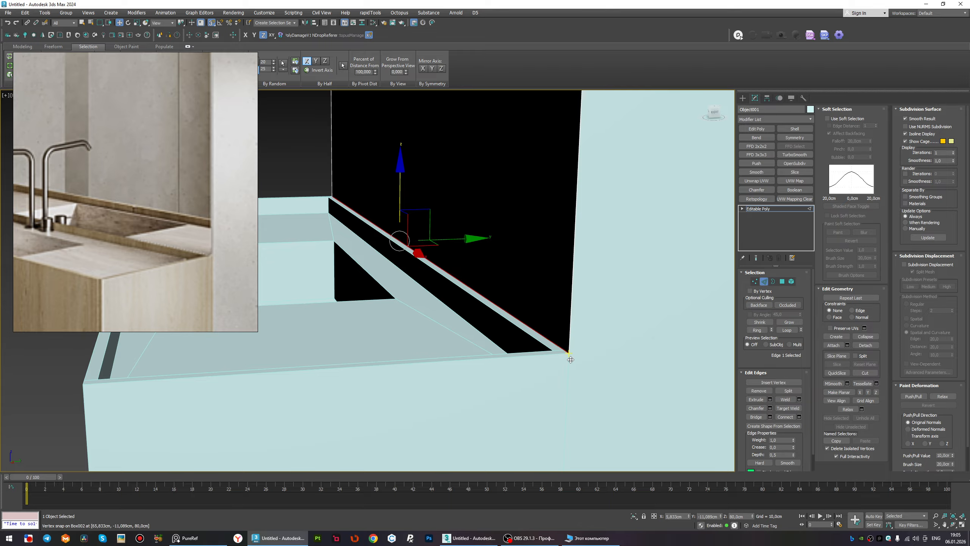
scroll(565, 352, down, 5)
alt+middle_drag(528, 325, 543, 245)
scroll(559, 254, up, 5)
scroll(550, 254, down, 6)
scroll(543, 245, up, 4)
key(2)
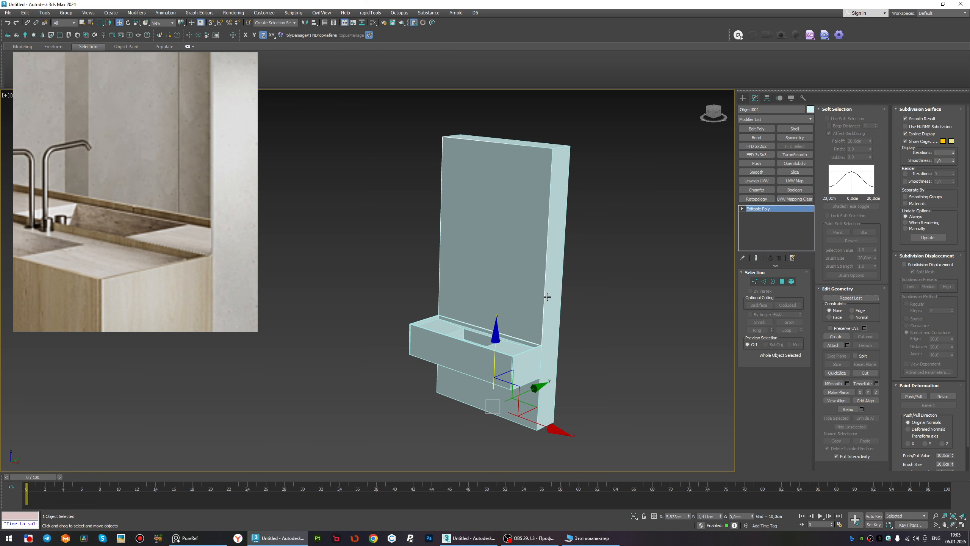
Center the pivot of the cloned wall panel and offset the panel along Y using relative coordinates.
key(alt+c)
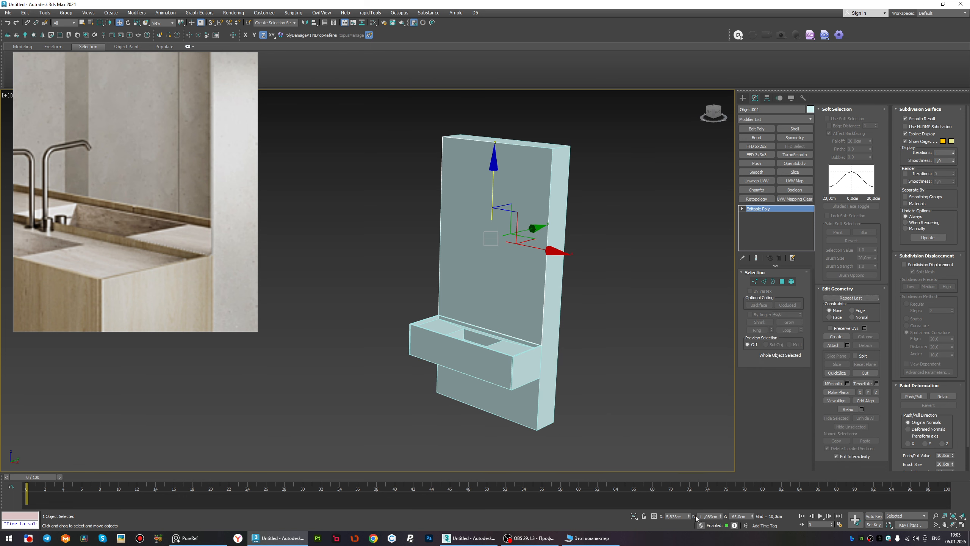
click(654, 517)
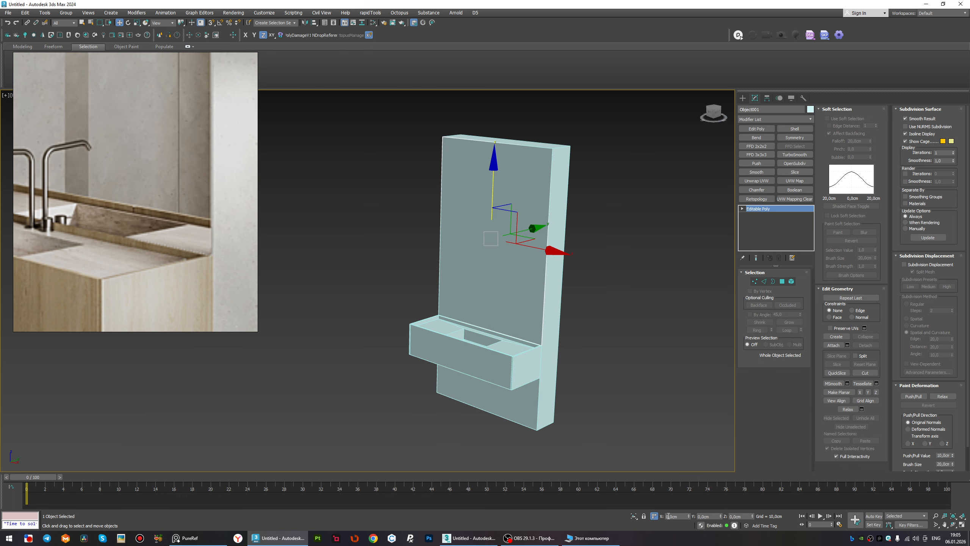
click(709, 519)
key(Return)
alt+middle_drag(470, 214, 573, 298)
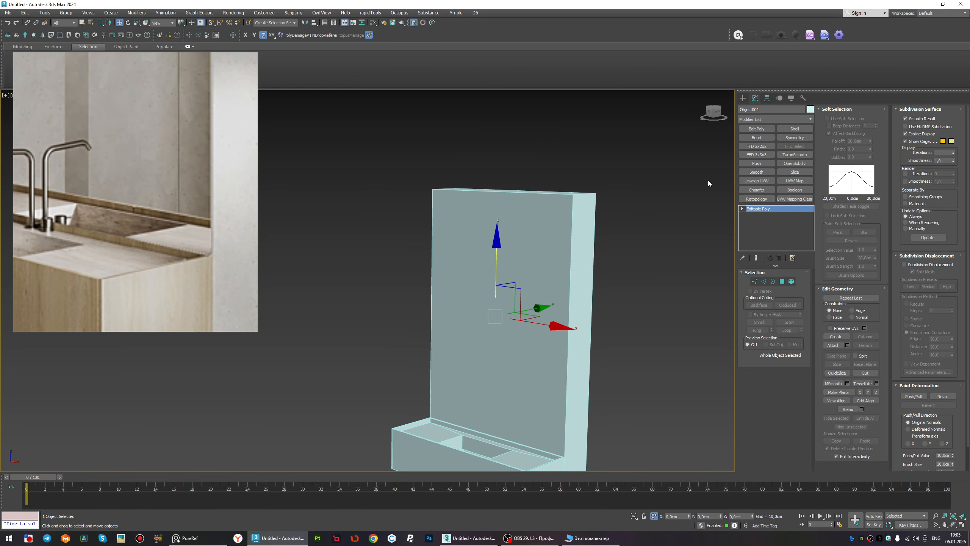
Apply a Shell modifier to the wall panel with an inner amount of 0 and an outer amount of 0.2 cm.
click(795, 129)
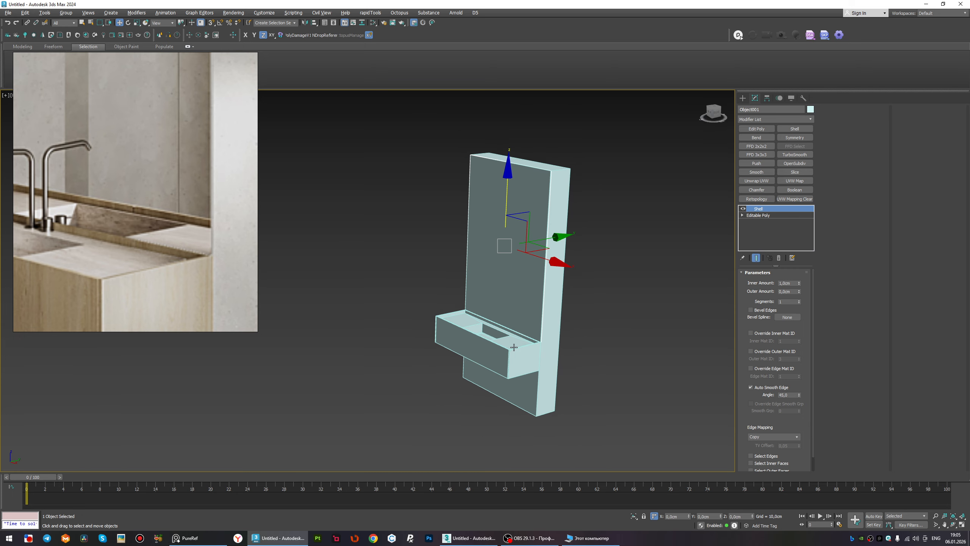
scroll(598, 356, up, 10)
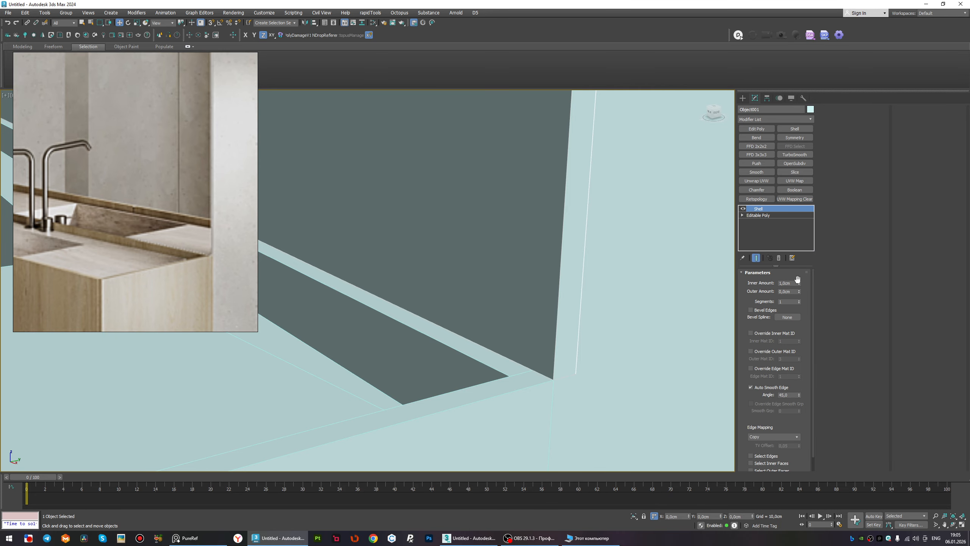
right_click(799, 283)
click(799, 290)
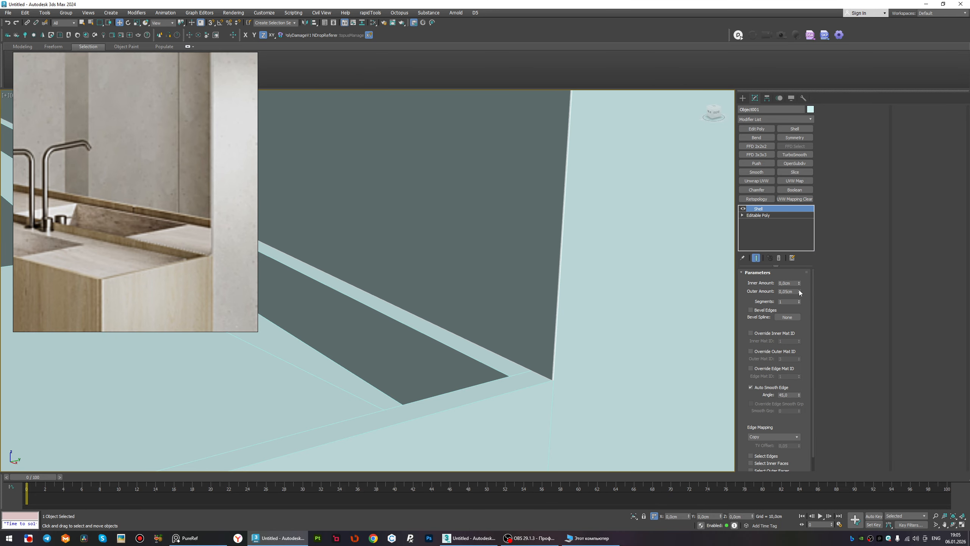
drag(799, 291, 800, 292)
alt+middle_drag(577, 365, 583, 371)
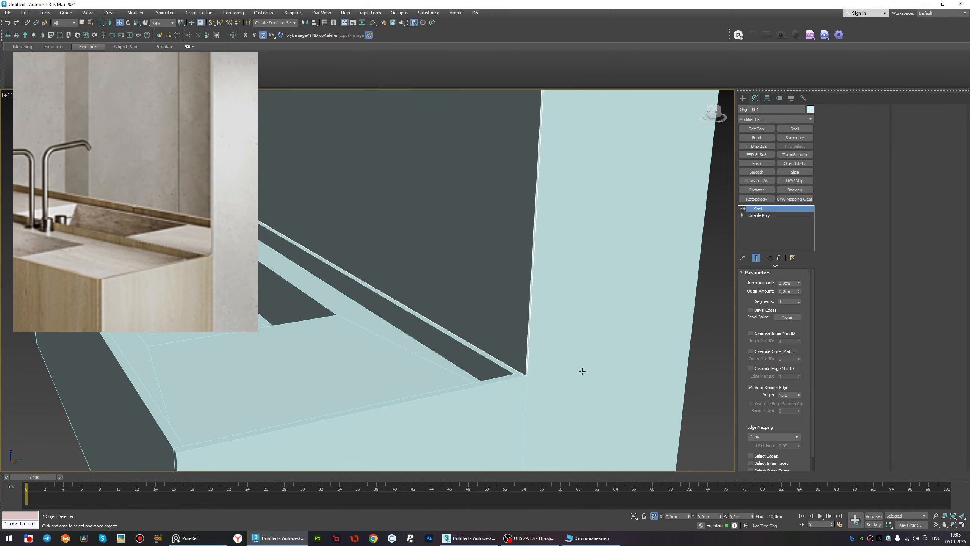
Set the wall panel shell's outer amount to 0.5 cm after trying 0.3 and 0.4 cm.
click(790, 291)
text(,3)
key(Return)
text(,4)
key(Return)
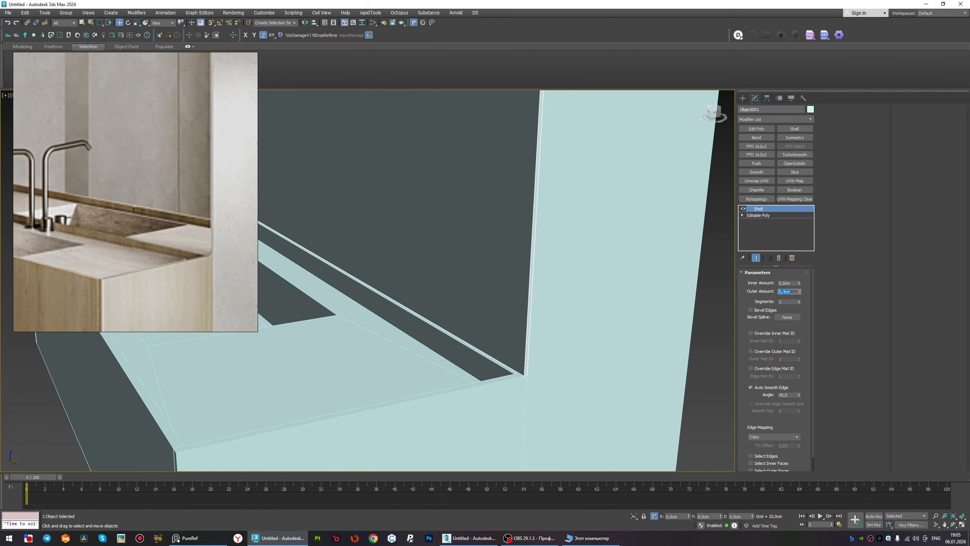
text(,5)
key(Return)
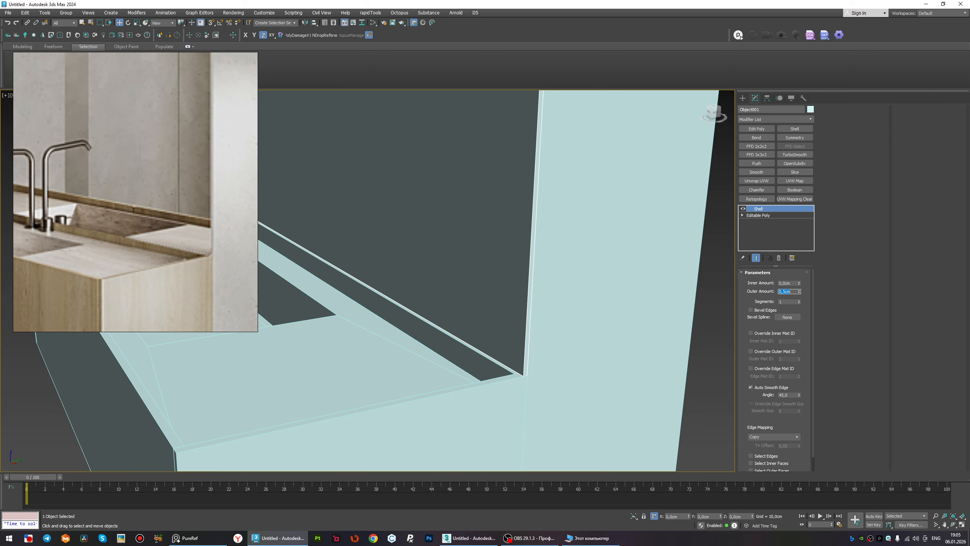
Convert the shelled wall panel to an Editable Poly.
scroll(436, 376, down, 6)
alt+middle_drag(436, 377, 488, 360)
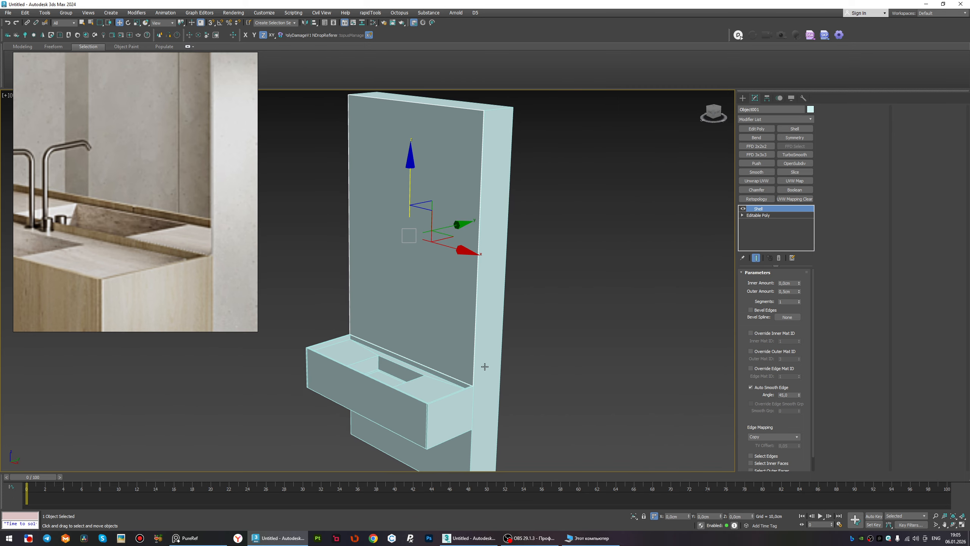
right_click(565, 325)
click(535, 257)
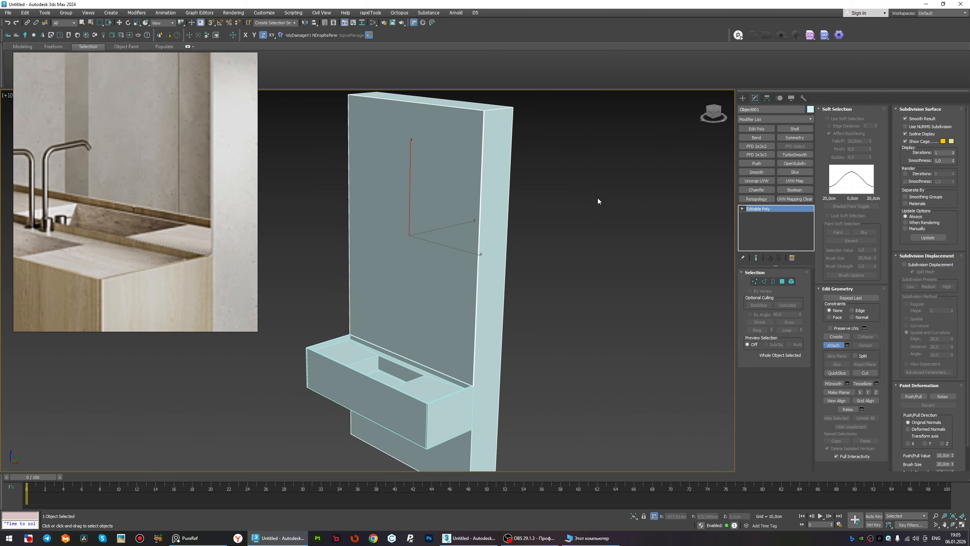
key(w)
Examine the shape and proportions of the faucet spouts and handles in the reference images.
scroll(546, 191, down, 2)
scroll(546, 190, up, 3)
scroll(128, 205, down, 2)
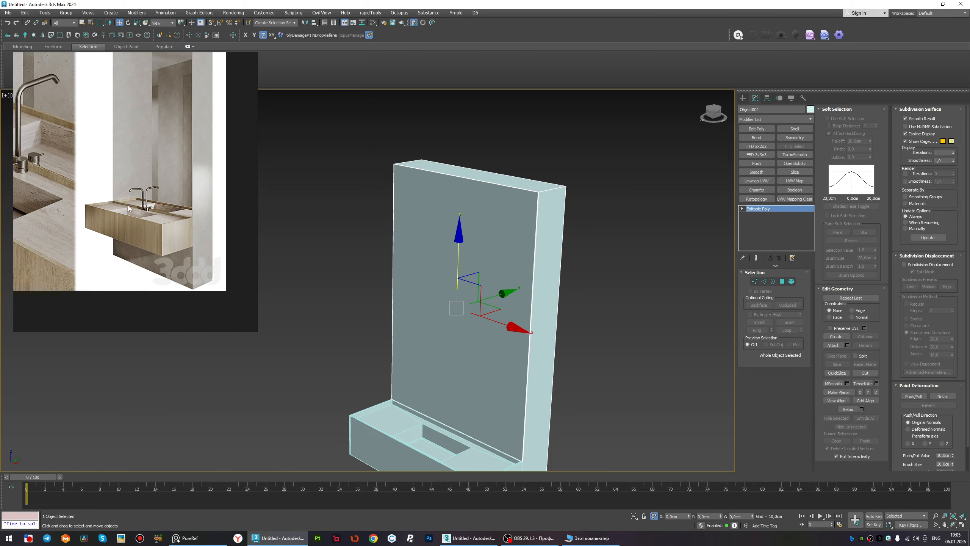
scroll(127, 205, up, 6)
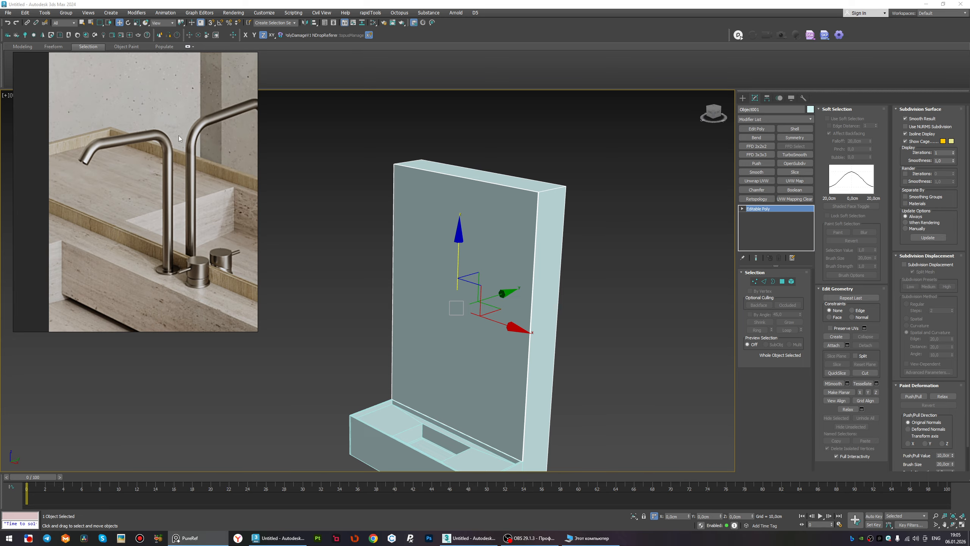
scroll(188, 269, up, 2)
scroll(188, 271, down, 4)
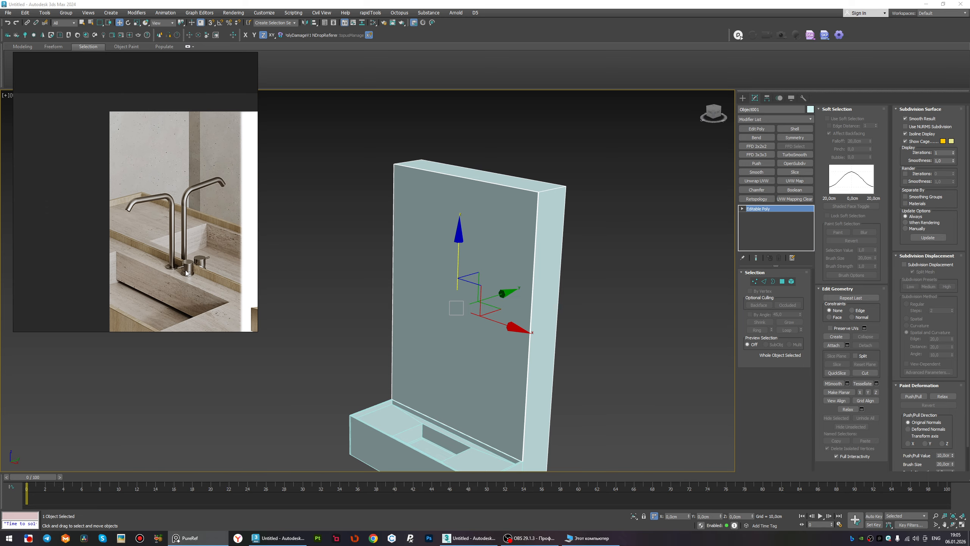
scroll(185, 270, up, 5)
scroll(185, 271, down, 4)
scroll(169, 219, up, 4)
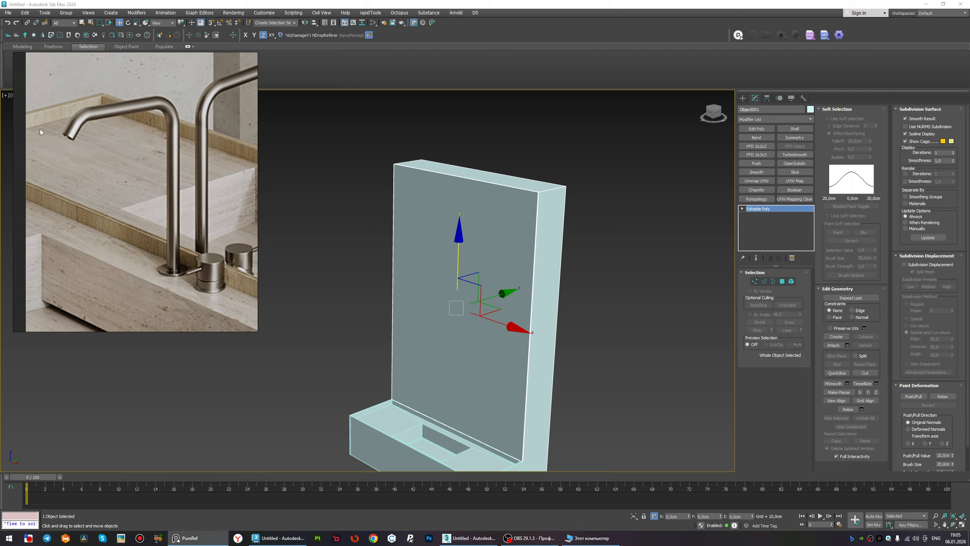
scroll(168, 226, down, 2)
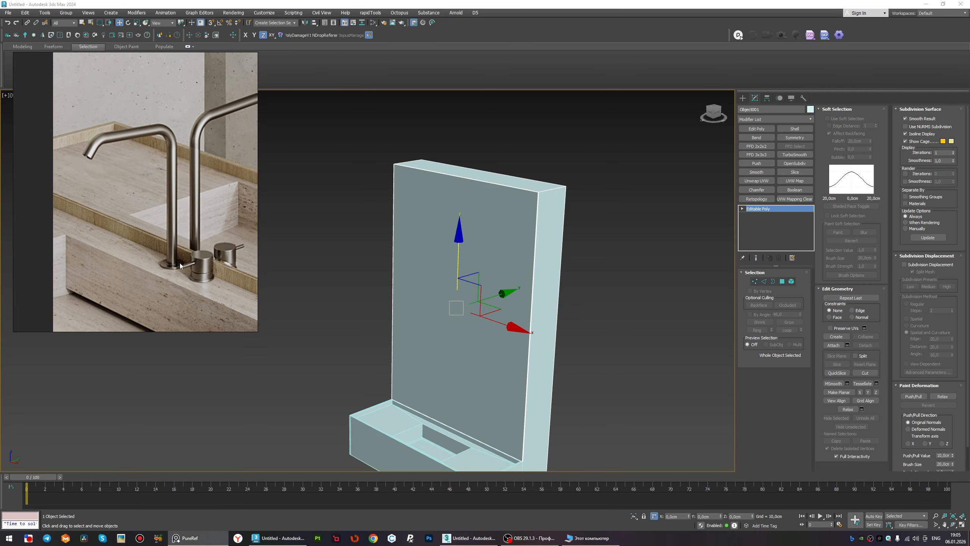
scroll(174, 267, up, 2)
scroll(171, 270, down, 4)
scroll(177, 211, up, 3)
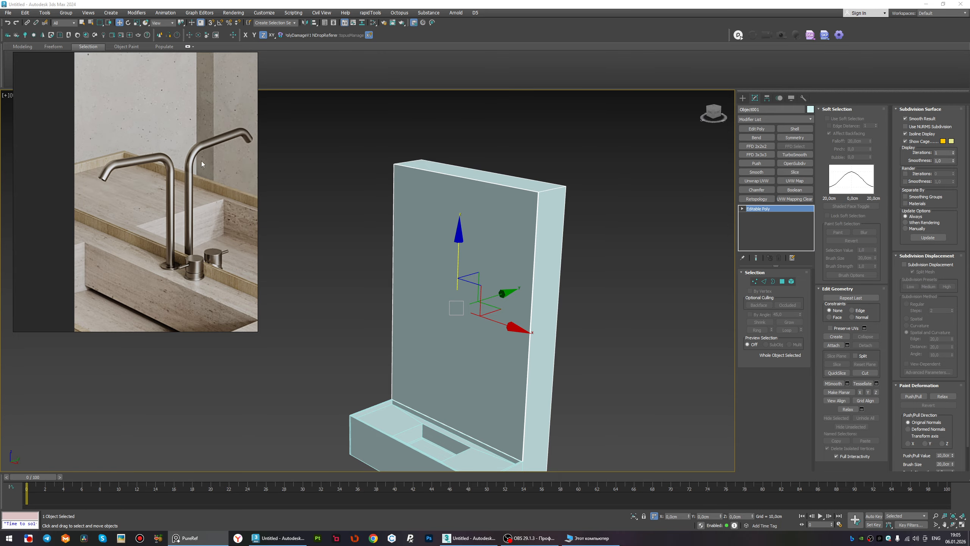
Draw a rectangle about 28 cm long and 14 cm wide above the countertop in the left view for the faucet.
alt+middle_drag(510, 341, 488, 337)
key(l)
key(z)
click(482, 310)
scroll(402, 327, up, 1)
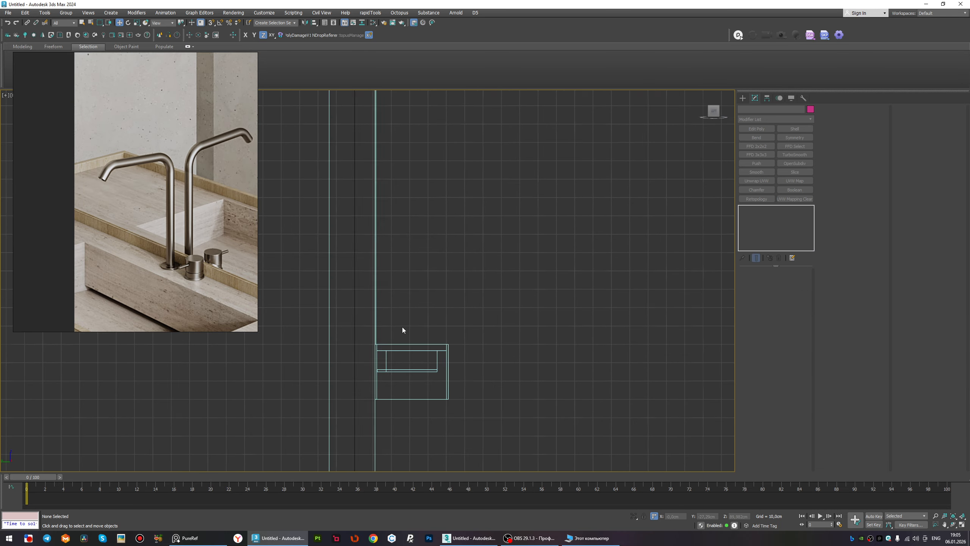
middle_drag(400, 329, 422, 318)
scroll(422, 318, up, 2)
ctrl+right_click(423, 263)
click(440, 235)
scroll(396, 318, up, 1)
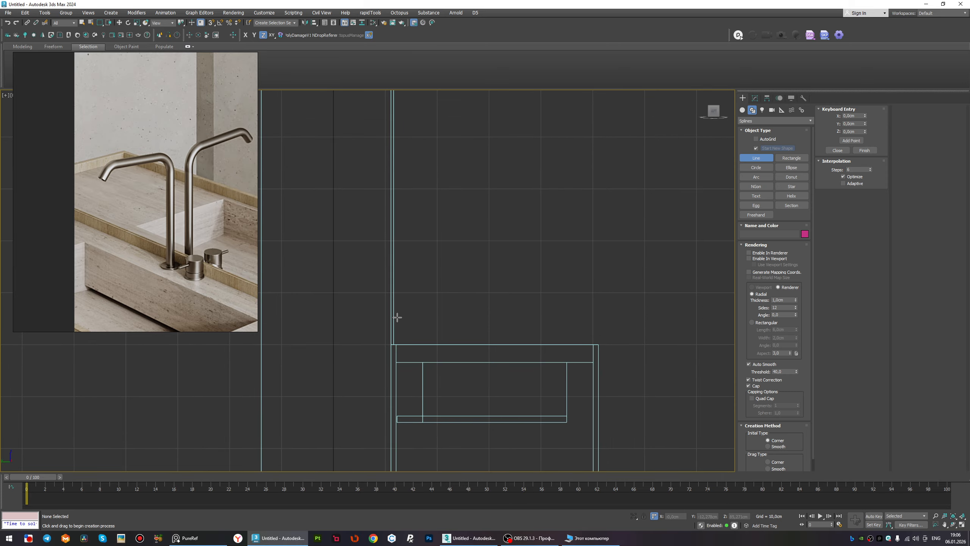
ctrl+right_click(415, 280)
click(431, 235)
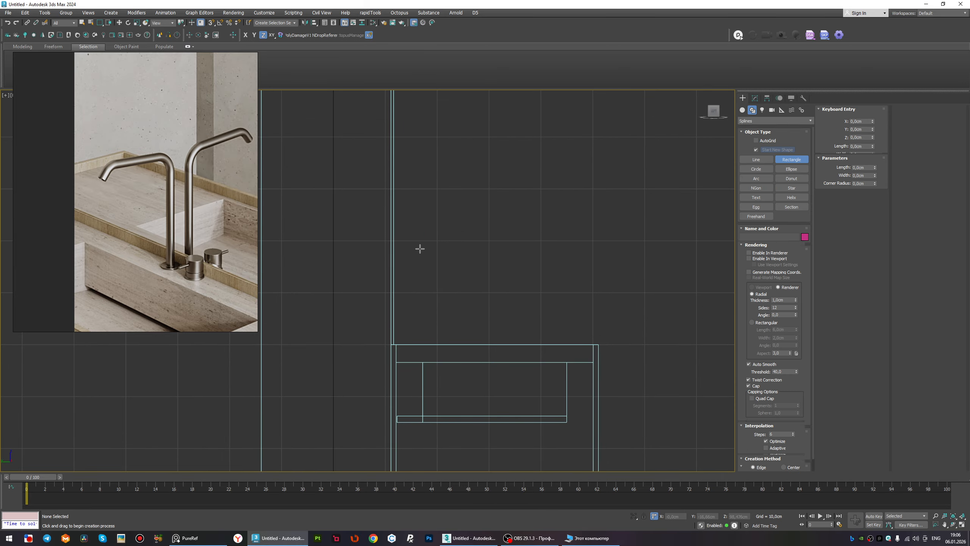
drag(409, 348, 480, 200)
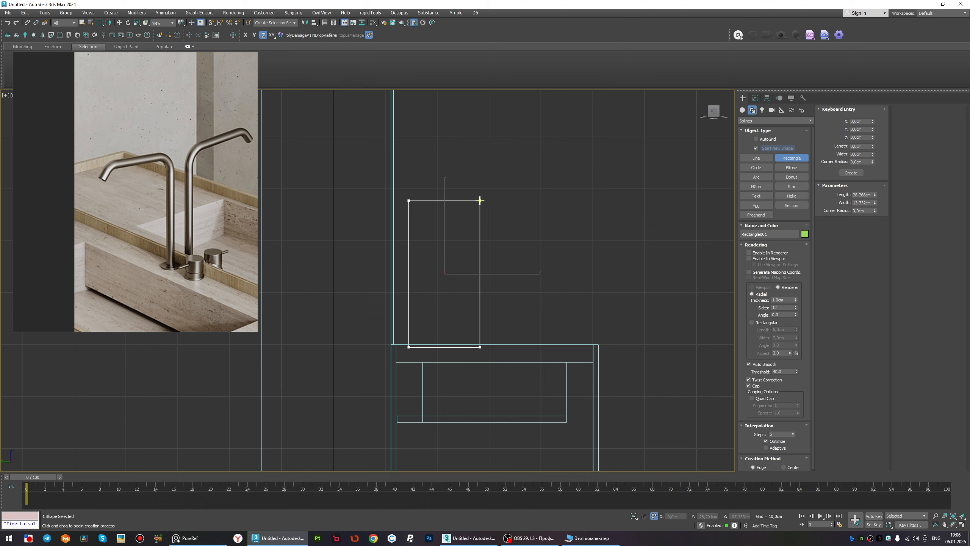
Set the faucet rectangle's length to 30 cm and its width to 20 cm.
drag(876, 196, 875, 191)
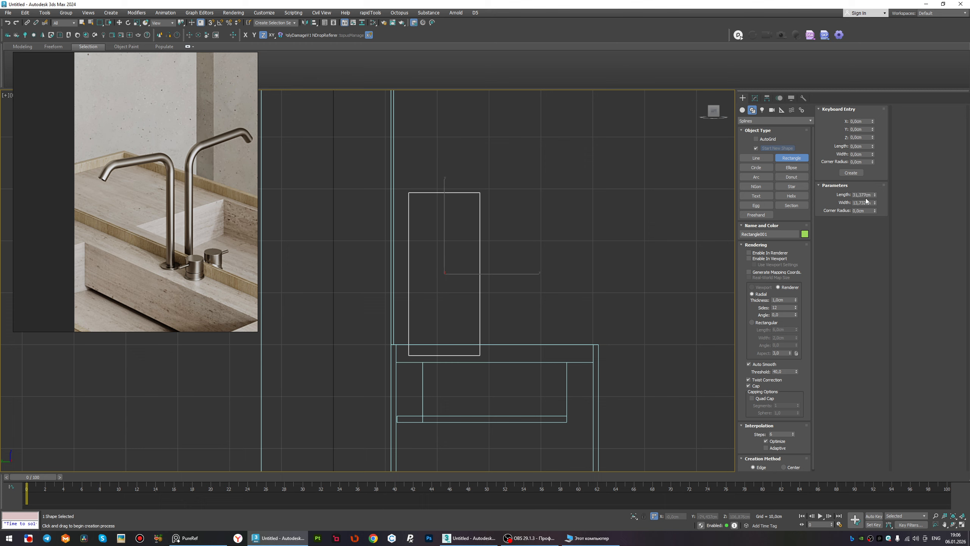
click(865, 195)
text(30)
key(Return)
key(Tab)
text(2)
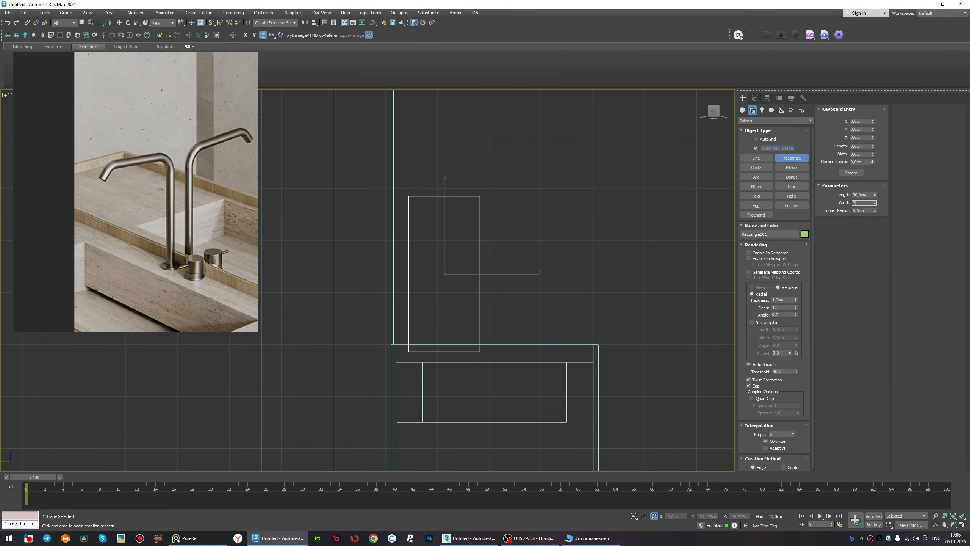
text(0)
key(Return)
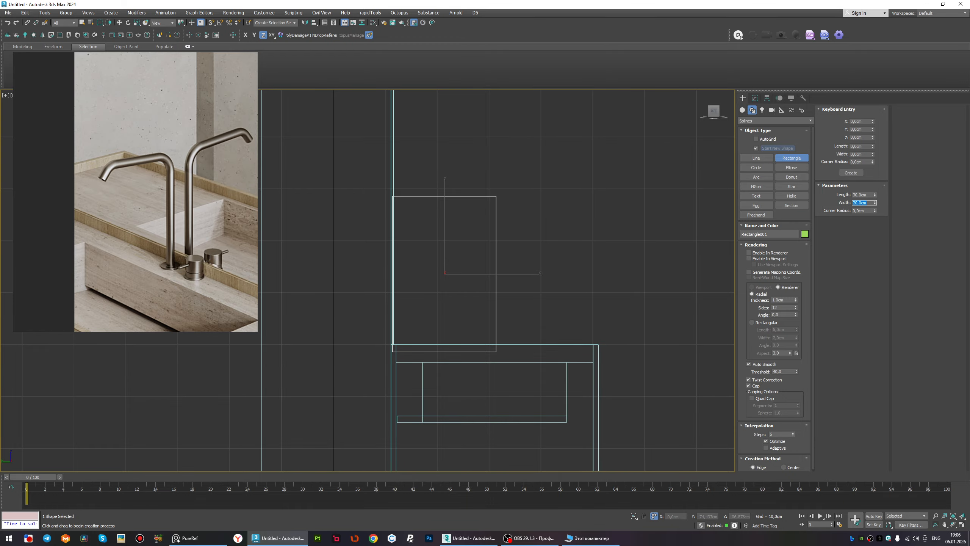
Move the faucet rectangle along Y away from the wall, over the basin, and convert it to an Editable Spline.
mouse_move(611, 184)
alt+middle_down()
mouse_move(546, 336)
mouse_move(516, 321)
alt+middle_up()
scroll(516, 322, down, 2)
mouse_move(516, 321)
middle_down()
mouse_move(438, 310)
mouse_move(433, 291)
middle_up()
key(F3)
scroll(434, 292, up, 3)
right_click(405, 262)
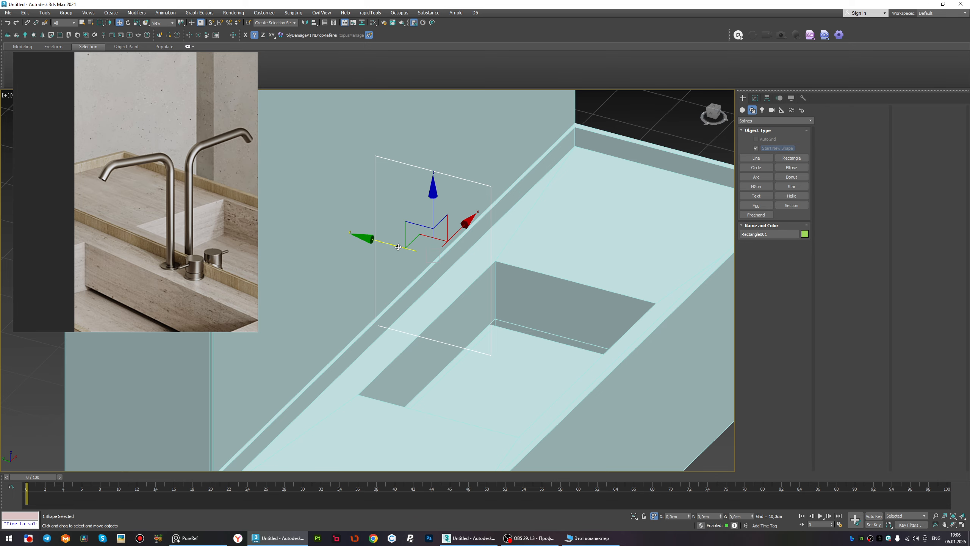
right_click(449, 237)
mouse_move(500, 338)
click(535, 339)
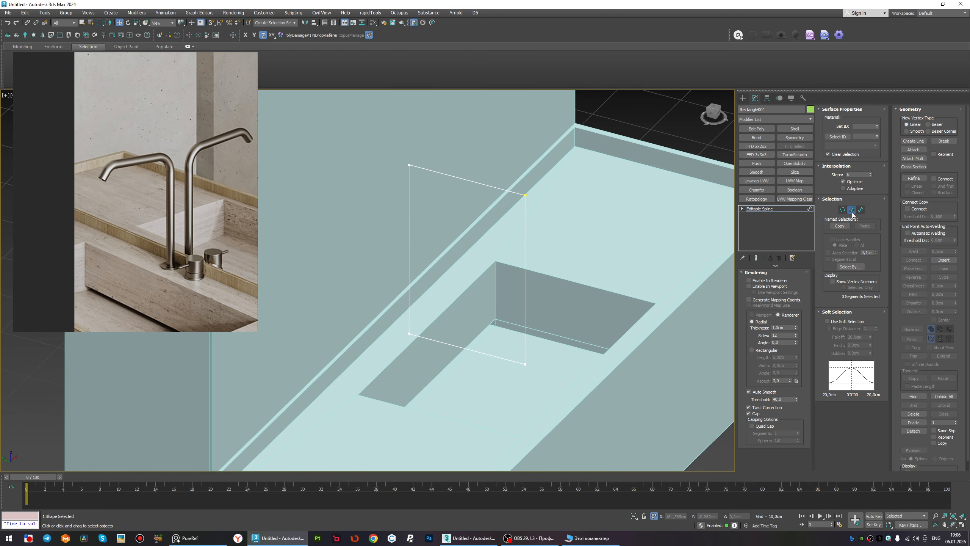
Delete the bottom segment of the faucet rectangle.
click(484, 351)
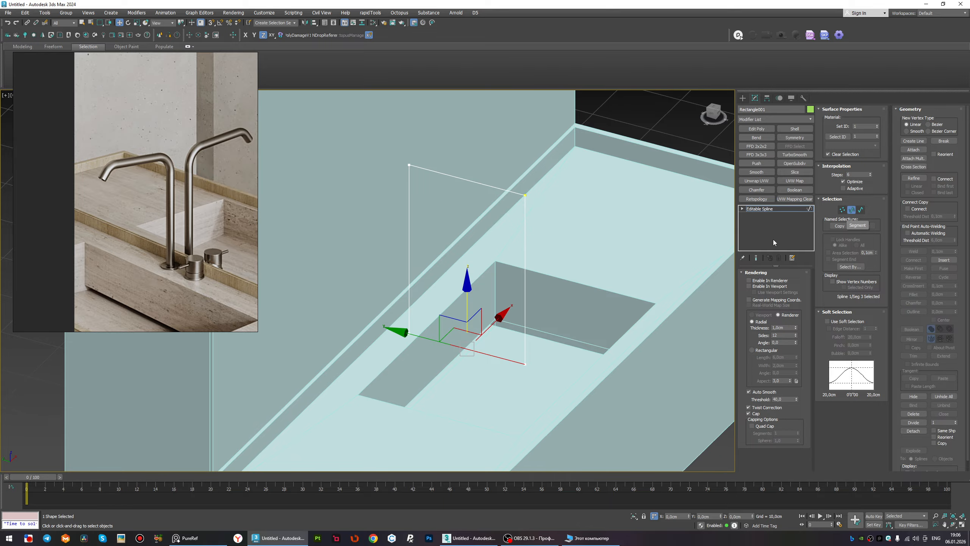
middle_drag(461, 331, 505, 328)
click(504, 328)
drag(612, 390, 545, 334)
Raise the lower front vertex of the faucet spline along Z to shorten its spout end above the basin.
alt+middle_drag(545, 335, 573, 345)
key(1)
click(569, 364)
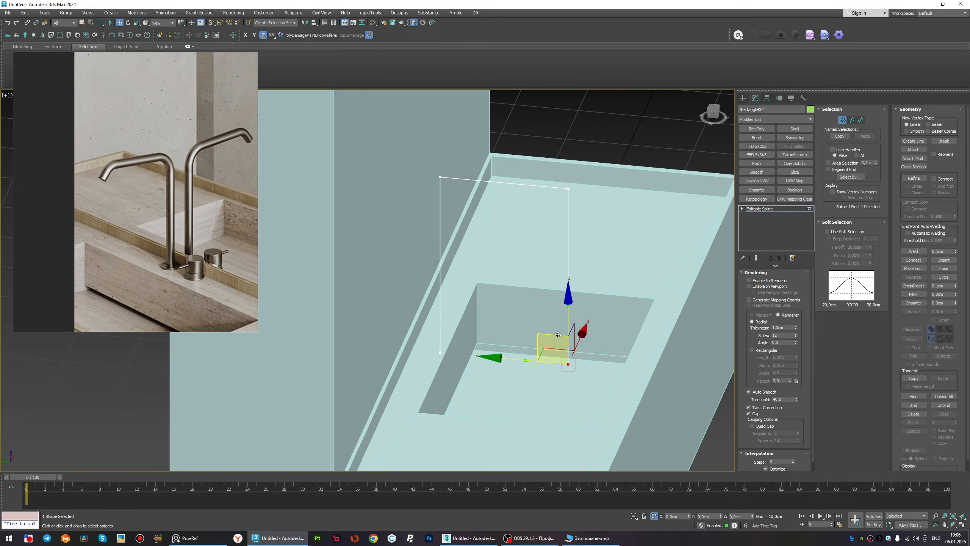
drag(569, 319, 565, 201)
alt+middle_drag(565, 208, 567, 271)
Convert all vertices of the faucet spline to Corner type.
key(ctrl+a)
right_click(533, 289)
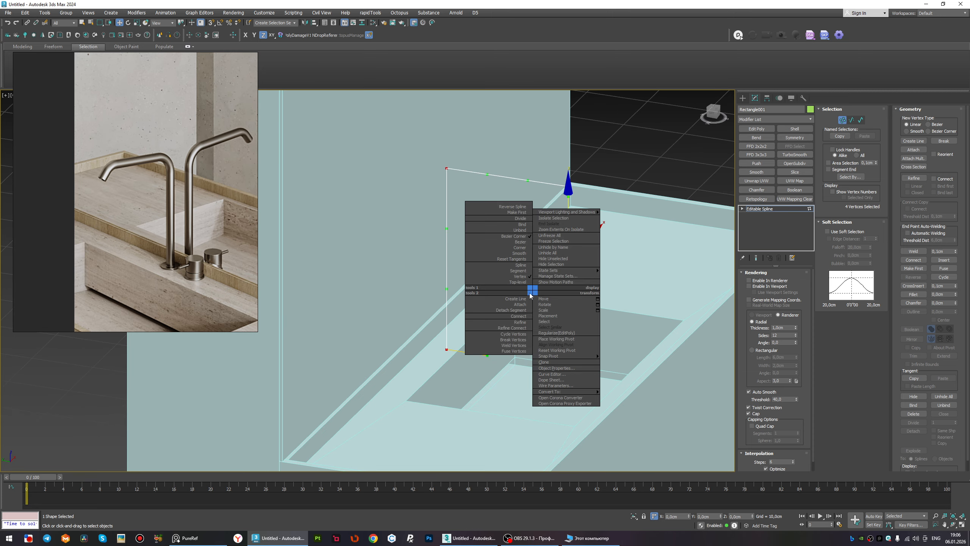
click(522, 247)
Move the two front vertices along Y to narrow the faucet spline, and shift the whole spline closer to the wall.
alt+middle_drag(524, 252, 577, 287)
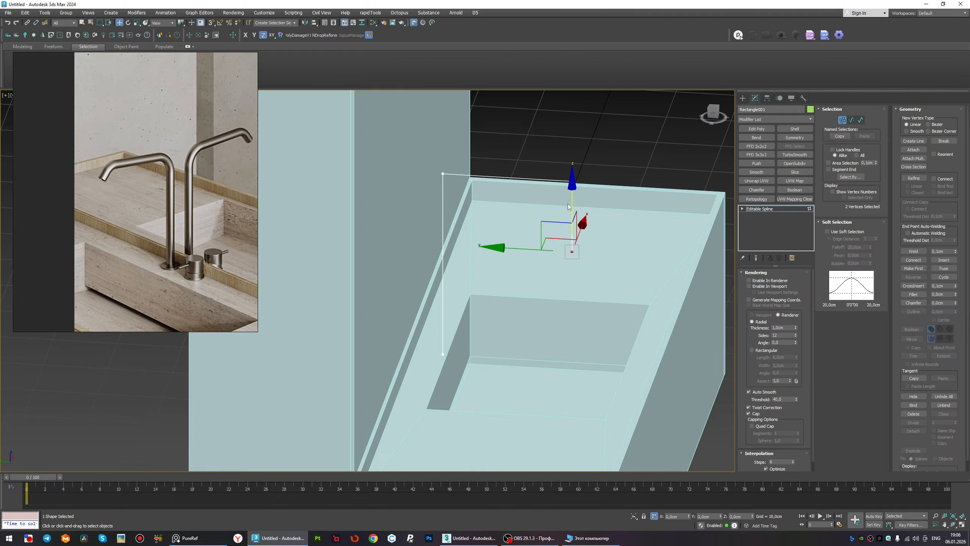
drag(525, 248, 461, 266)
key(2)
key(1)
key(1)
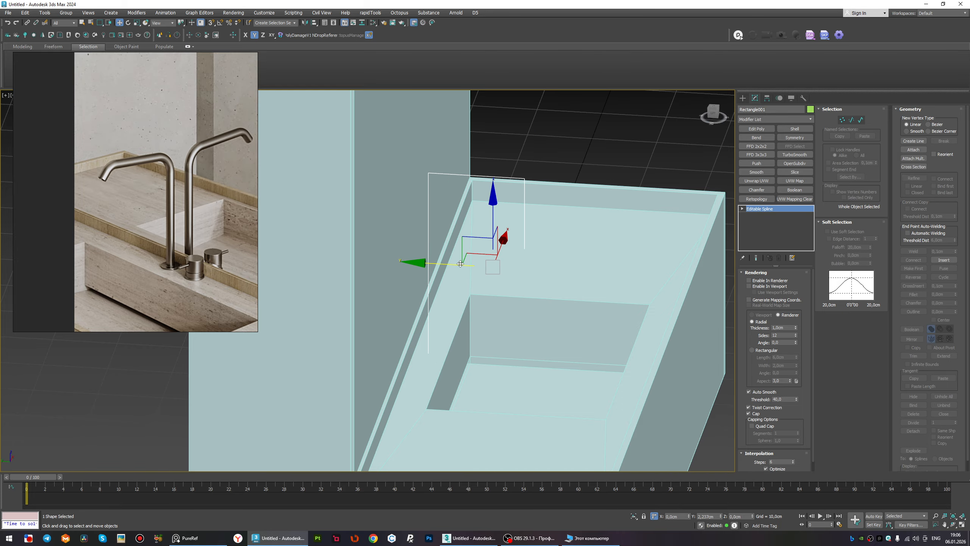
Show the faucet spline in the viewport with a rectangular cross-section 3 cm long and 1 cm wide.
click(775, 288)
alt+middle_drag(439, 298, 422, 319)
scroll(394, 298, up, 3)
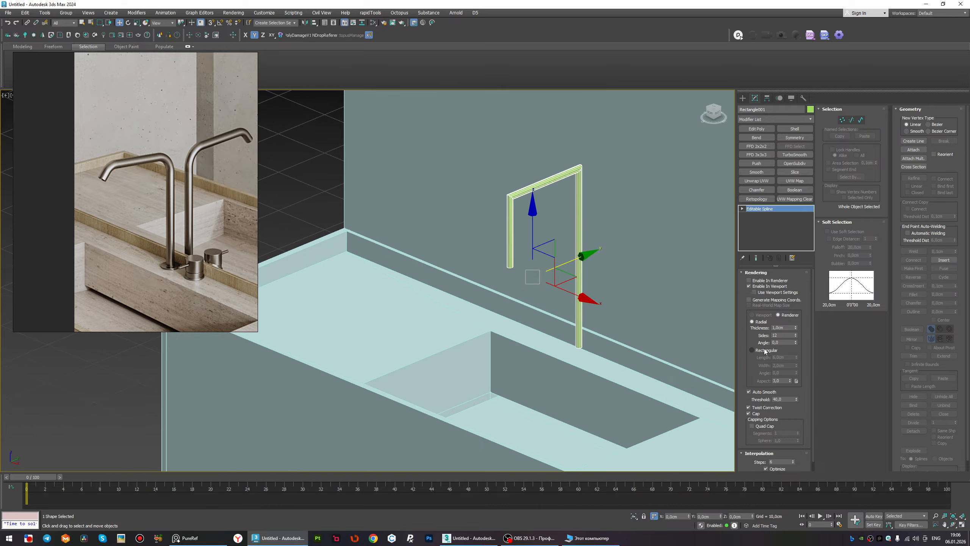
click(753, 350)
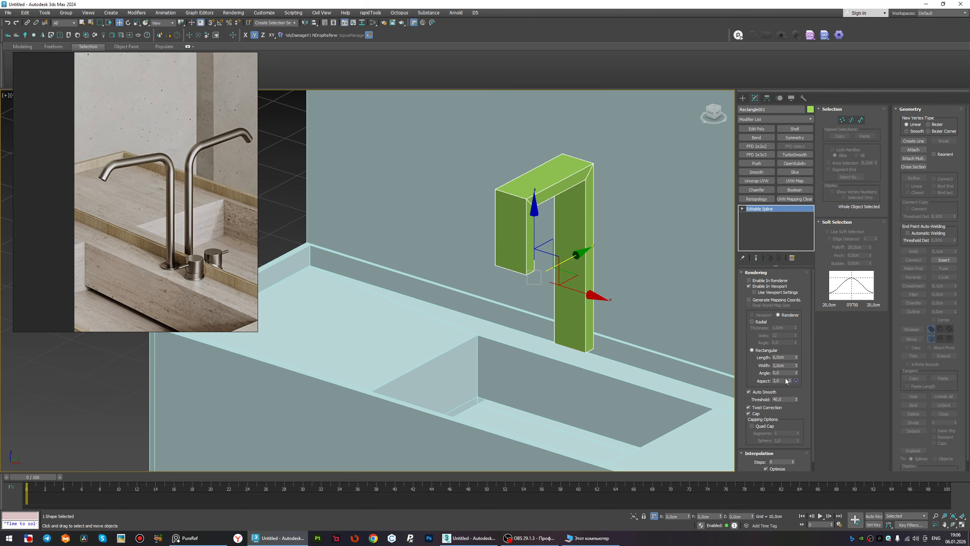
double_click(788, 357)
text(3)
key(Tab)
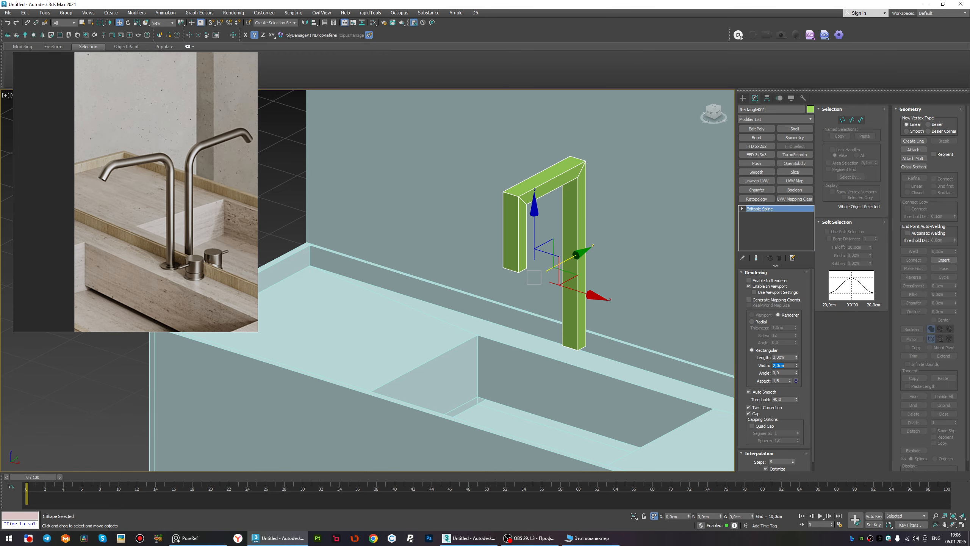
text(1)
key(Return)
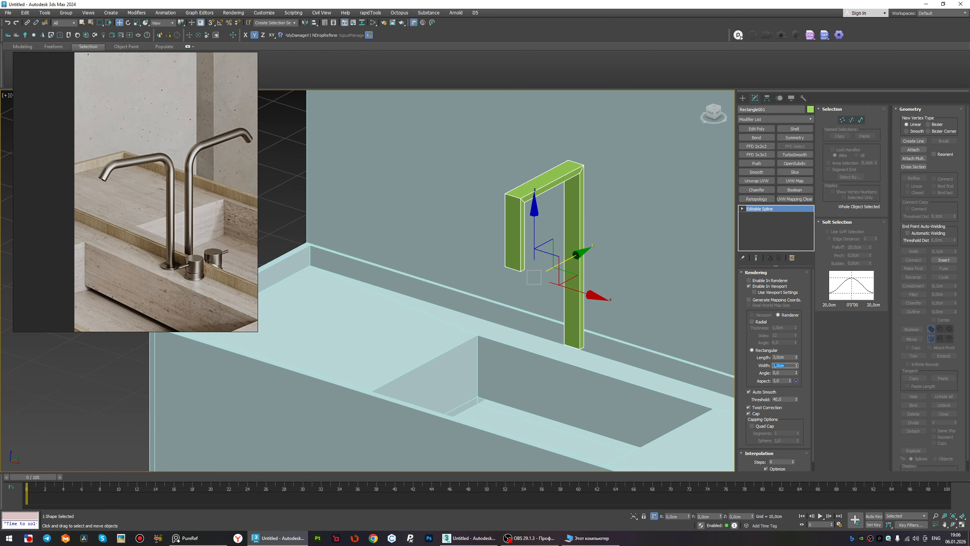
Lower the faucet along Z so its base meets the countertop behind the basin.
scroll(580, 305, down, 4)
alt+middle_drag(581, 309, 649, 329)
scroll(589, 321, up, 5)
alt+middle_drag(552, 310, 577, 329)
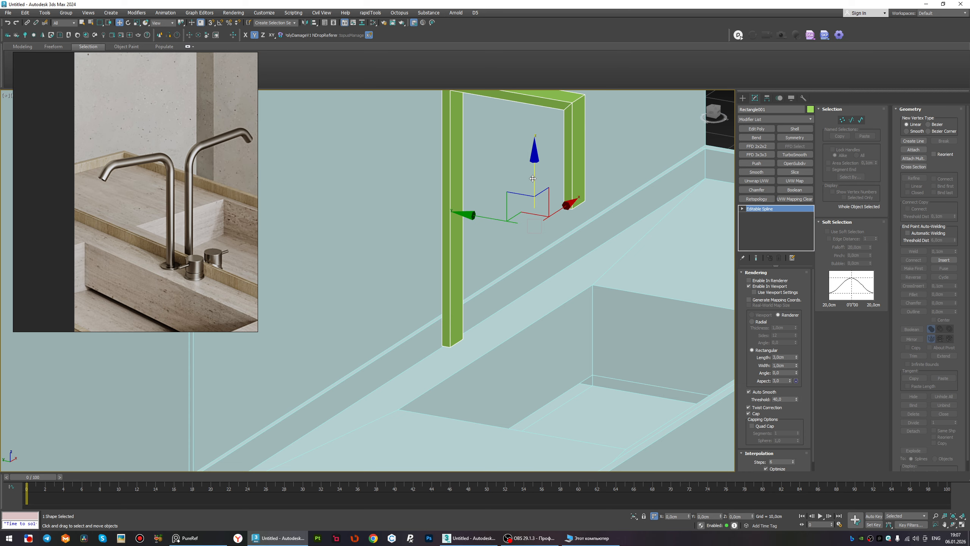
drag(532, 179, 534, 199)
scroll(534, 207, down, 5)
Snap the faucet along X to the midpoint of the basin's rear edge.
alt+middle_drag(562, 246, 511, 265)
scroll(539, 260, up, 4)
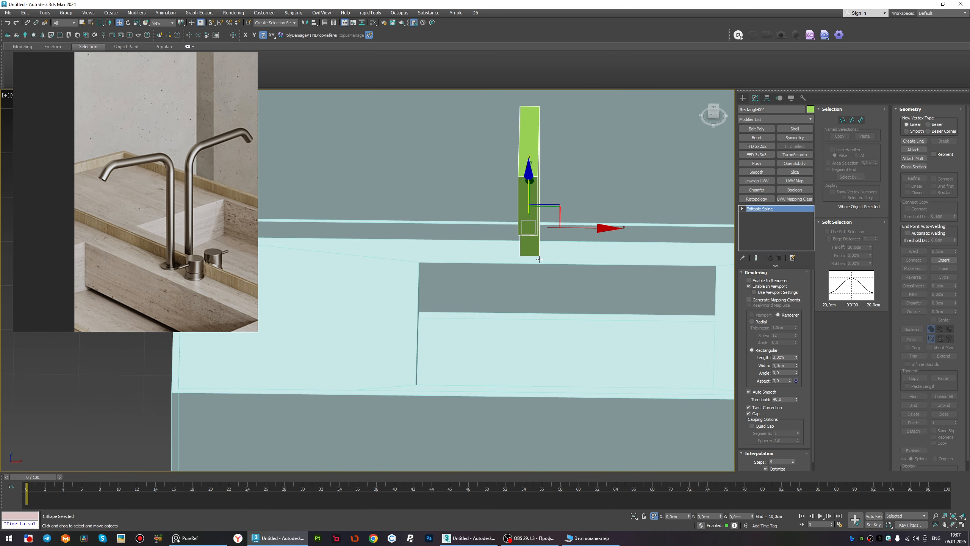
scroll(577, 193, down, 3)
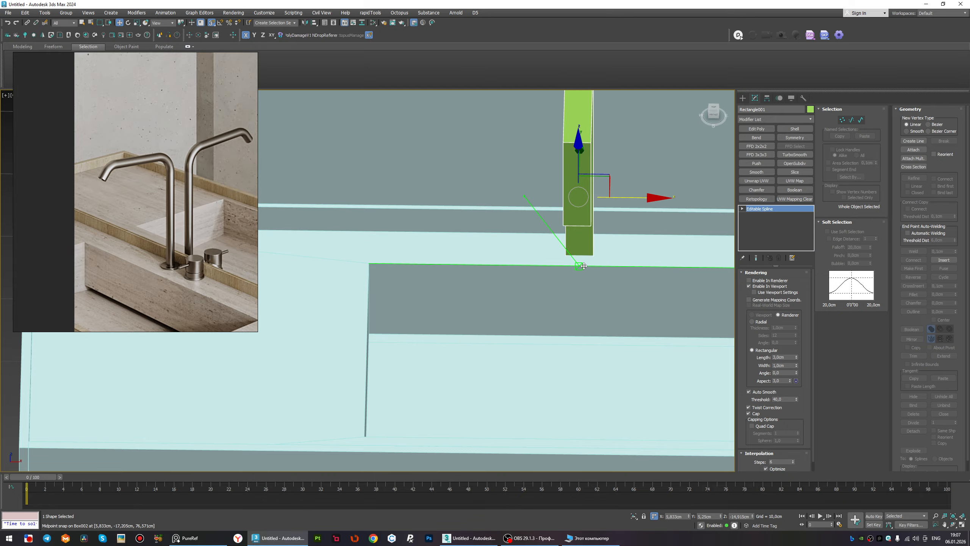
alt+middle_drag(481, 252, 544, 273)
scroll(513, 220, up, 3)
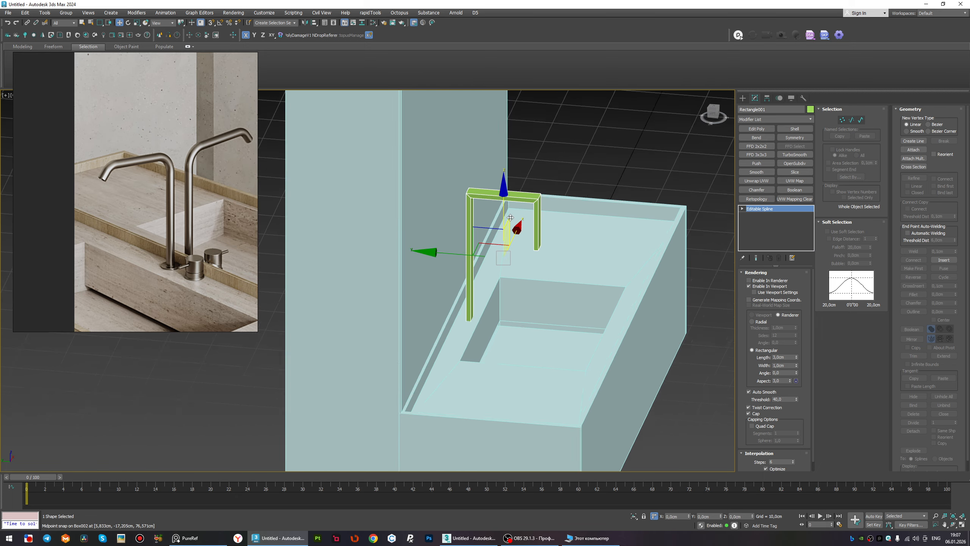
Move the two front vertices of the faucet along Y toward the wall to shorten its reach.
key(1)
scroll(529, 236, up, 2)
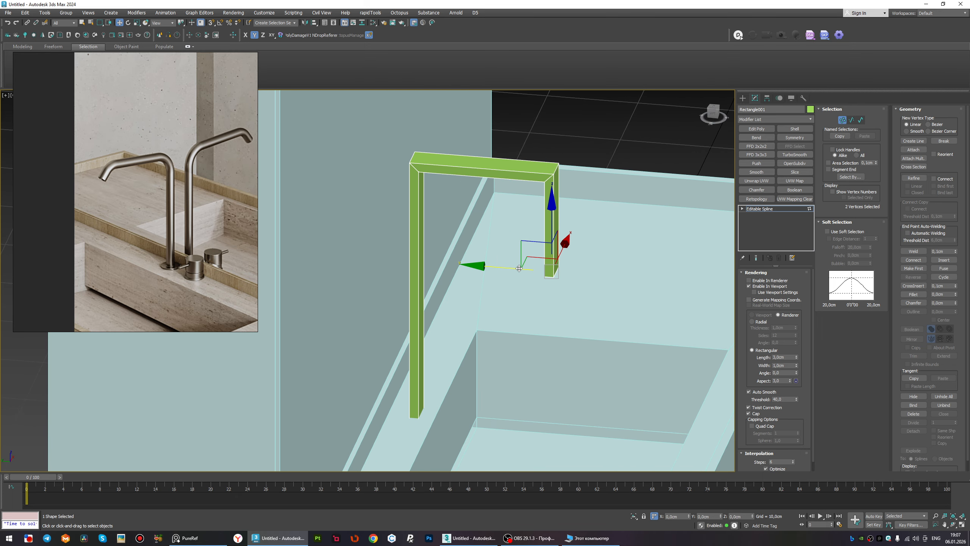
drag(519, 268, 499, 267)
Lower the faucet's two top vertices along Z to reduce its height.
scroll(497, 261, down, 5)
alt+middle_drag(497, 262, 514, 227)
scroll(512, 213, up, 3)
drag(590, 167, 526, 217)
drag(445, 185, 443, 202)
alt+middle_drag(443, 206, 403, 264)
Fillet the faucet's two top corners by about 7.4 cm to form a rounded arch.
scroll(446, 262, up, 2)
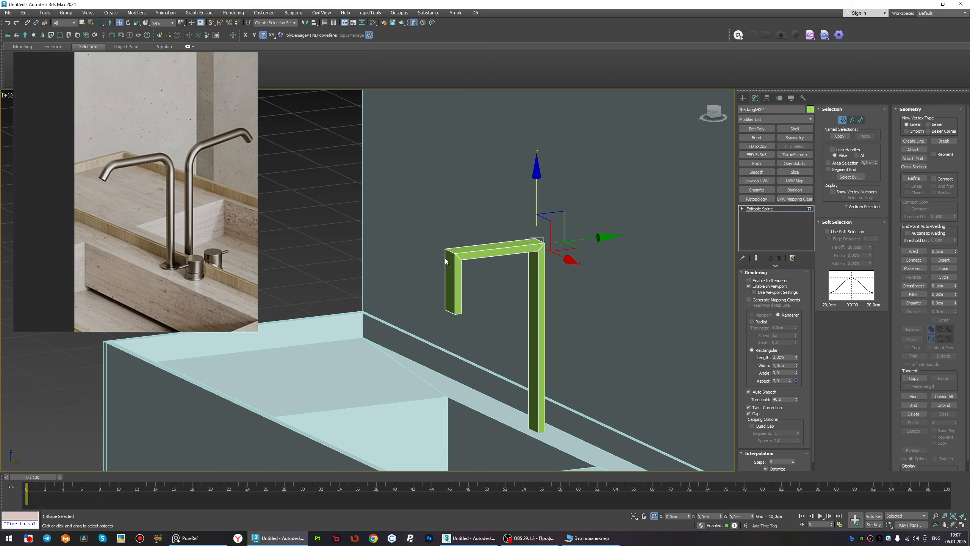
scroll(634, 253, up, 2)
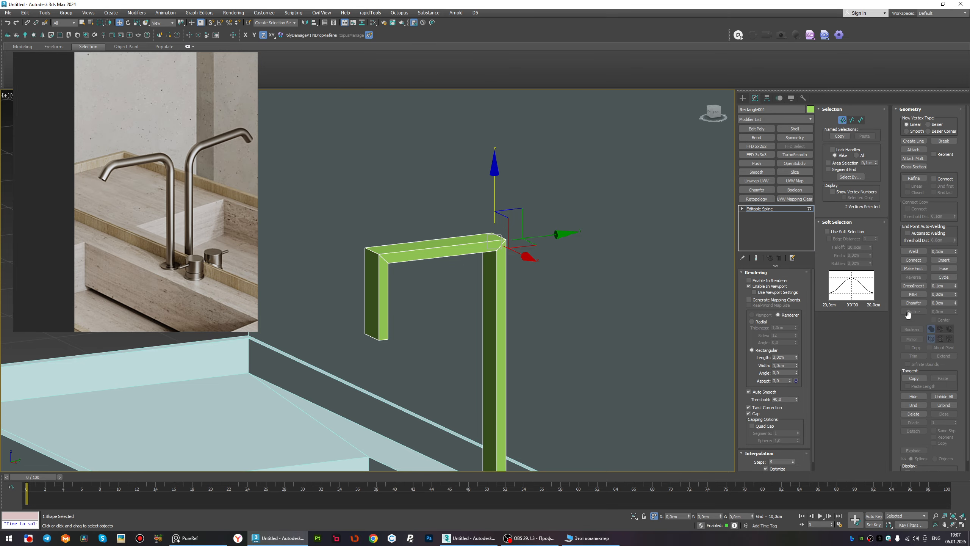
click(913, 294)
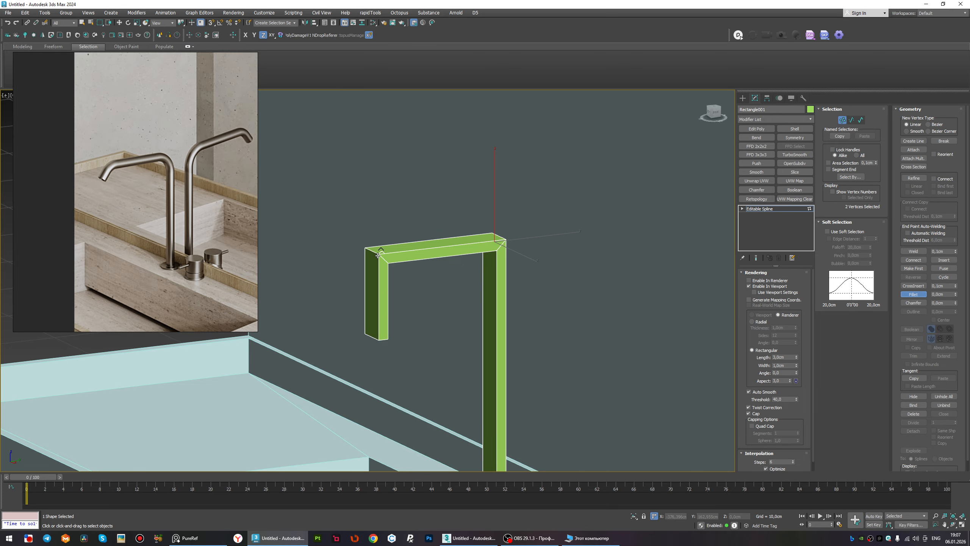
drag(378, 256, 391, 179)
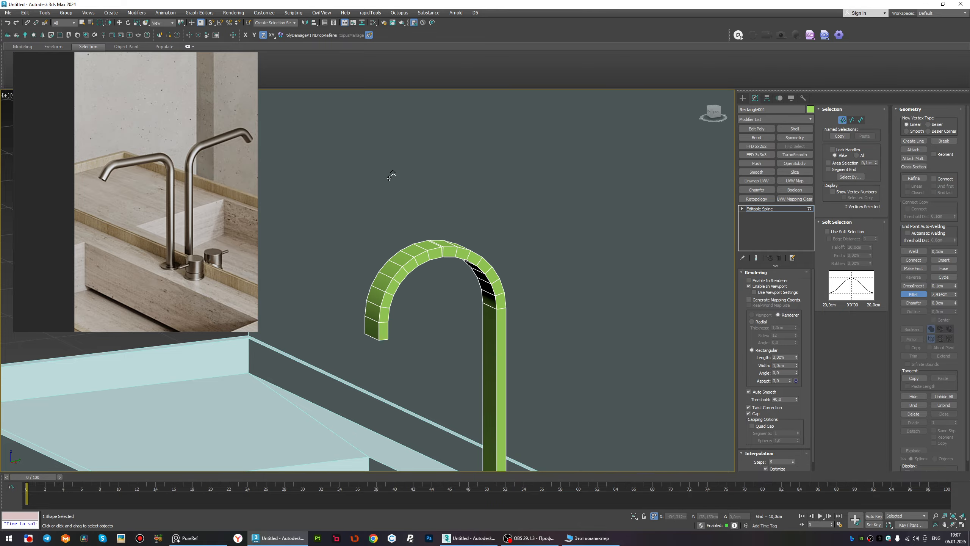
key(w)
Weld the two overlapping vertices at the top of the faucet arch.
alt+middle_drag(413, 199, 441, 224)
scroll(441, 224, up, 3)
key(F3)
drag(412, 199, 469, 318)
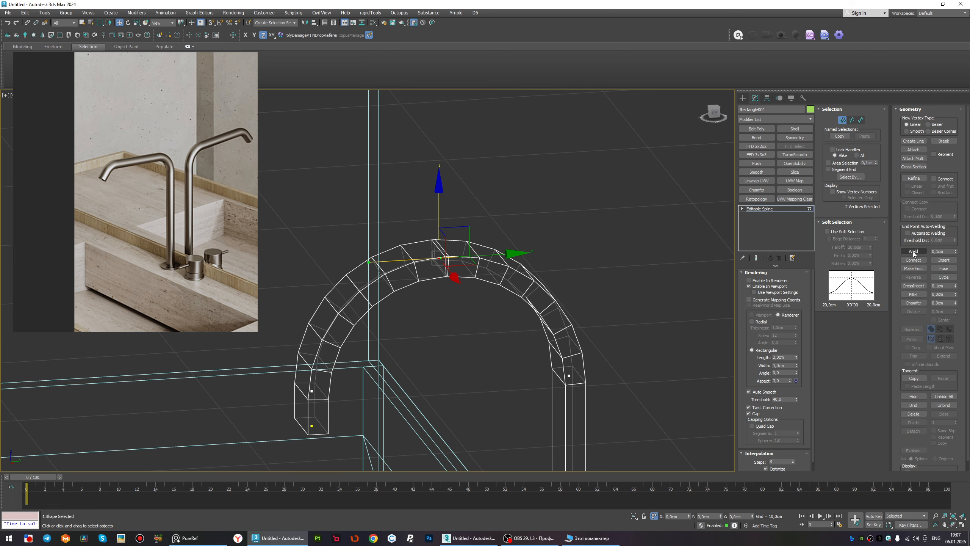
click(914, 251)
click(945, 271)
click(913, 252)
middle_drag(482, 305, 512, 221)
key(F3)
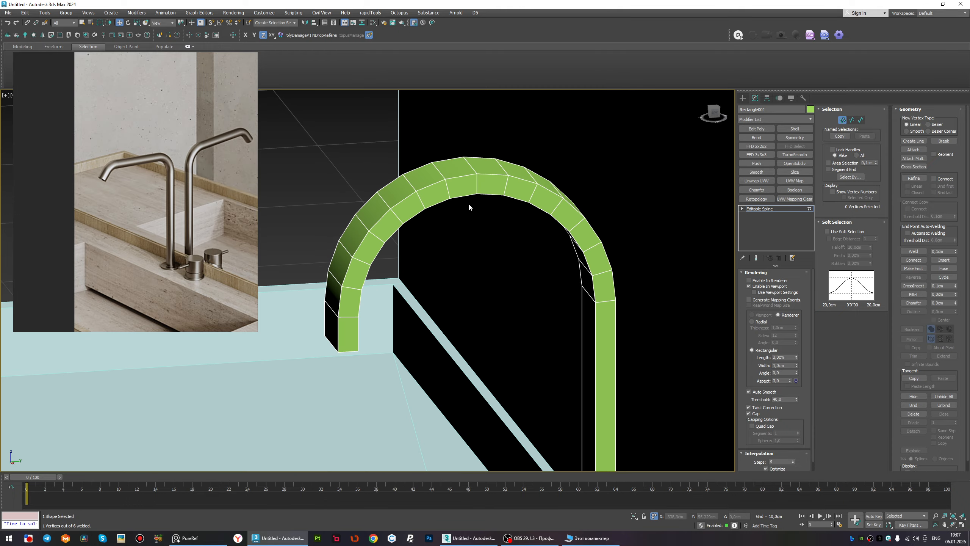
Set the faucet spline's interpolation steps to 16 and enable Adaptive interpolation.
scroll(469, 207, down, 3)
click(772, 209)
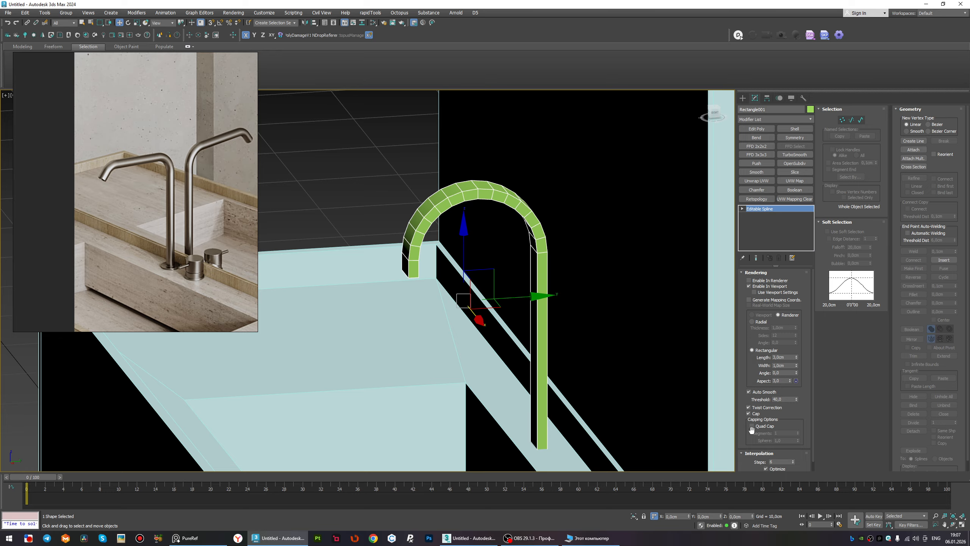
scroll(752, 430, down, 1)
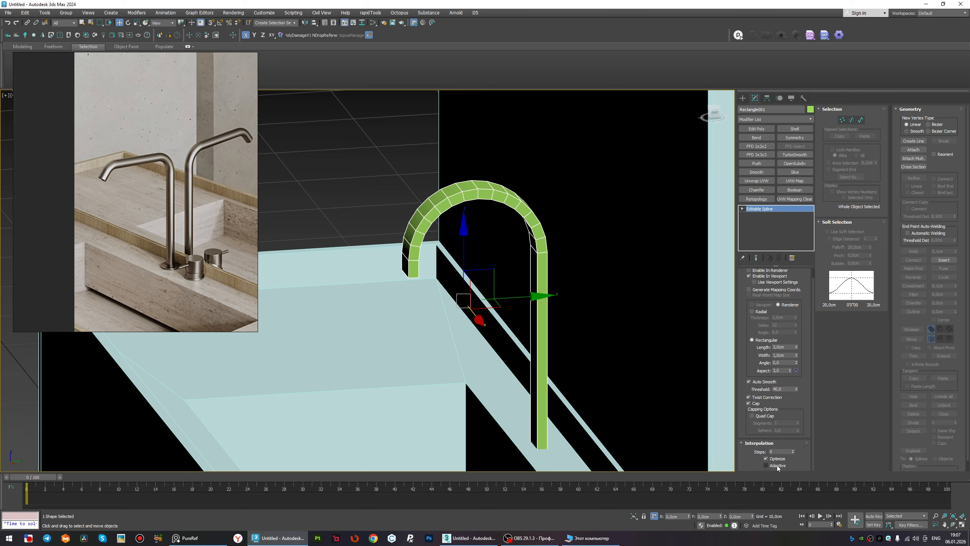
drag(786, 452, 743, 451)
text(12)
key(Return)
text(16)
key(Return)
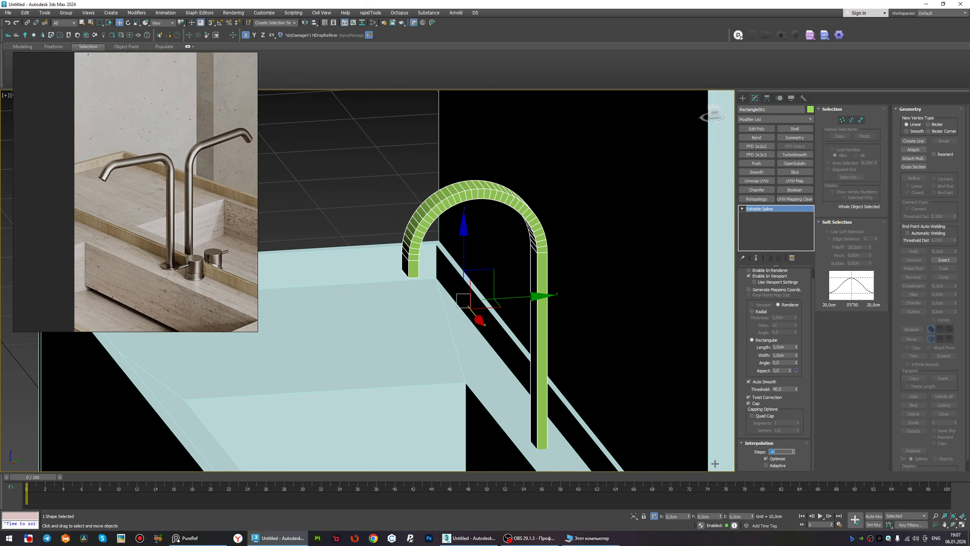
click(769, 466)
Check the mixer handle in the reference image and create a copy of the faucet beside it along X.
middle_drag(464, 340, 465, 257)
scroll(503, 298, up, 4)
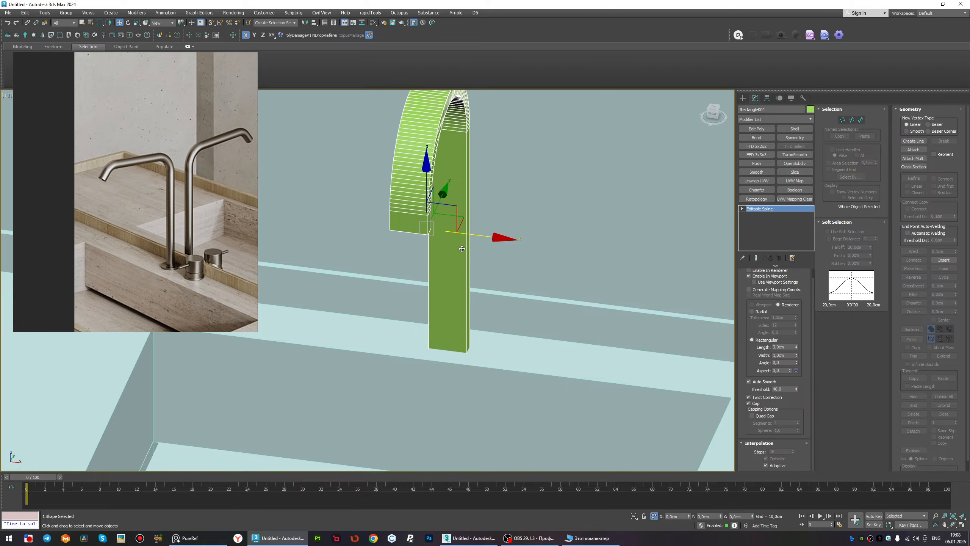
scroll(182, 275, up, 3)
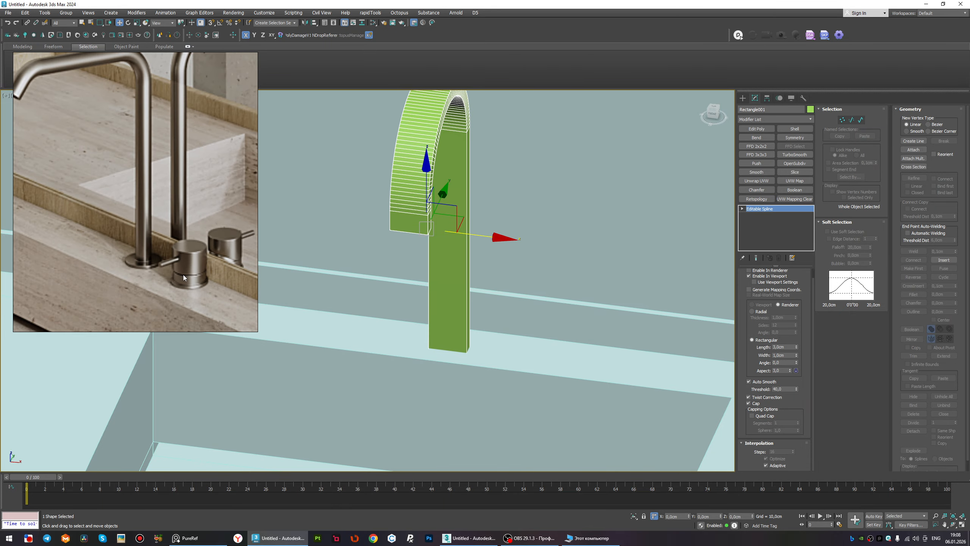
shift+drag(478, 237, 529, 243)
click(483, 302)
Delete the arch and spout segments of the copied spline, keeping only its vertical stem.
scroll(482, 304, down, 4)
alt+middle_drag(482, 304, 523, 317)
key(2)
drag(459, 219, 464, 264)
key(ctrl+z)
alt+middle_drag(492, 250, 472, 235)
scroll(472, 234, up, 3)
key(F3)
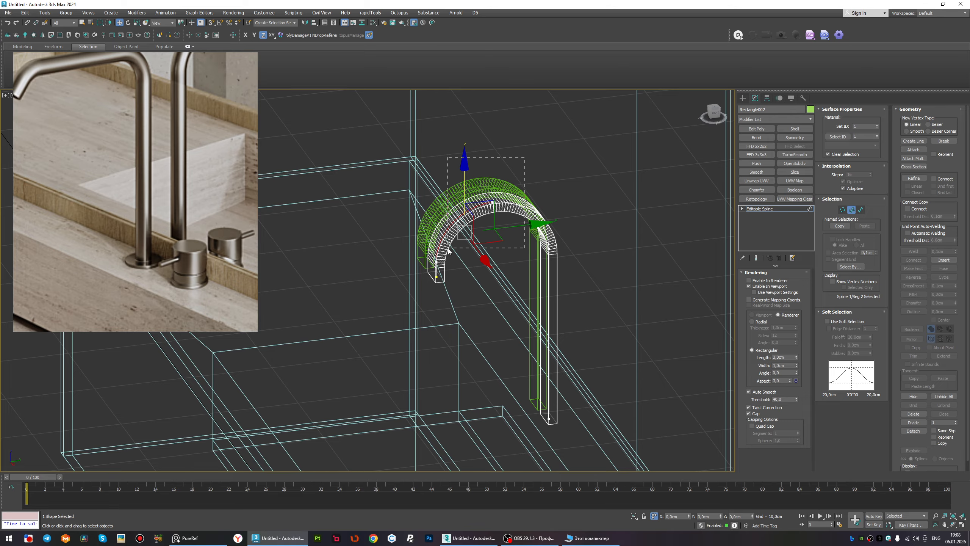
click(470, 260)
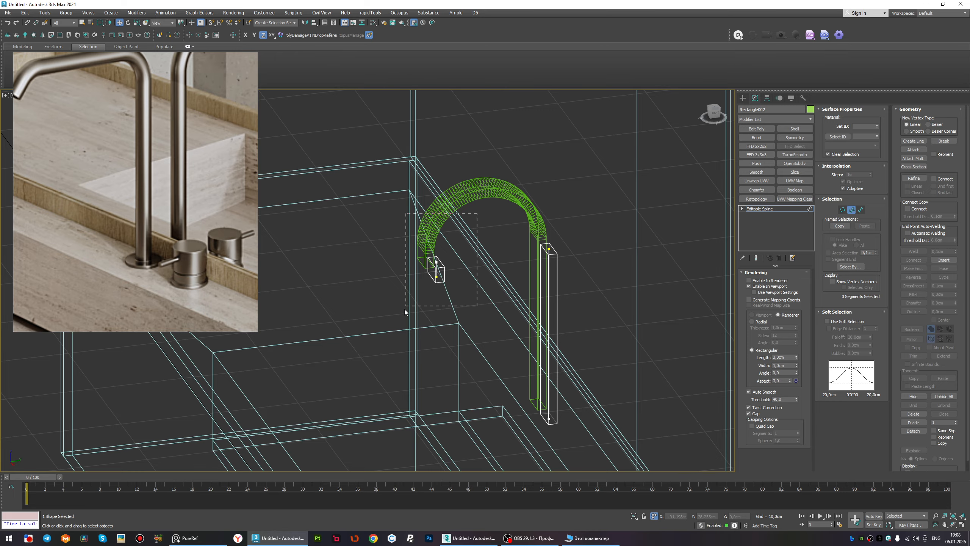
drag(405, 311, 389, 316)
key(Delete)
Lower the copied stem's top vertex along Z to a short handle height and convert the stem's vertices to Corner.
key(F3)
click(549, 249)
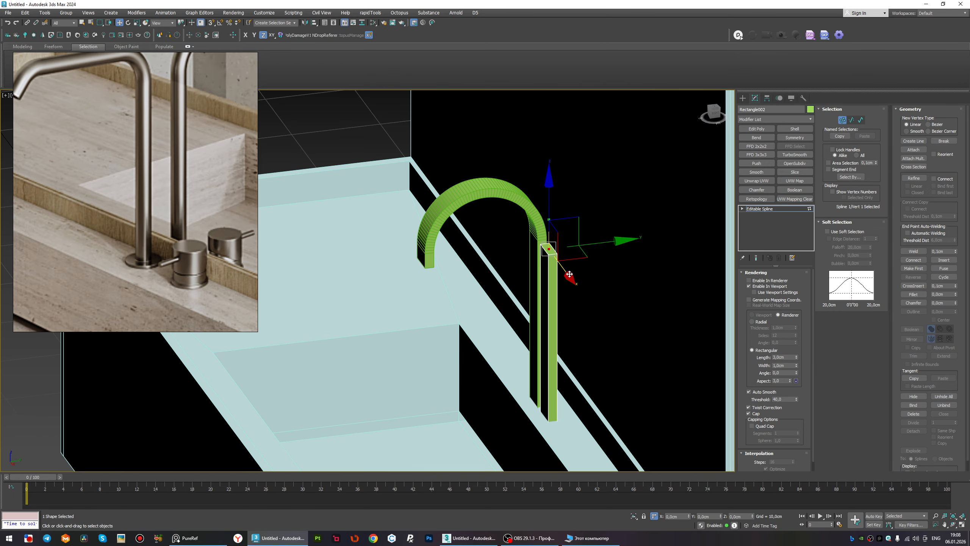
alt+middle_drag(550, 251, 586, 251)
drag(549, 218, 551, 331)
right_click(559, 333)
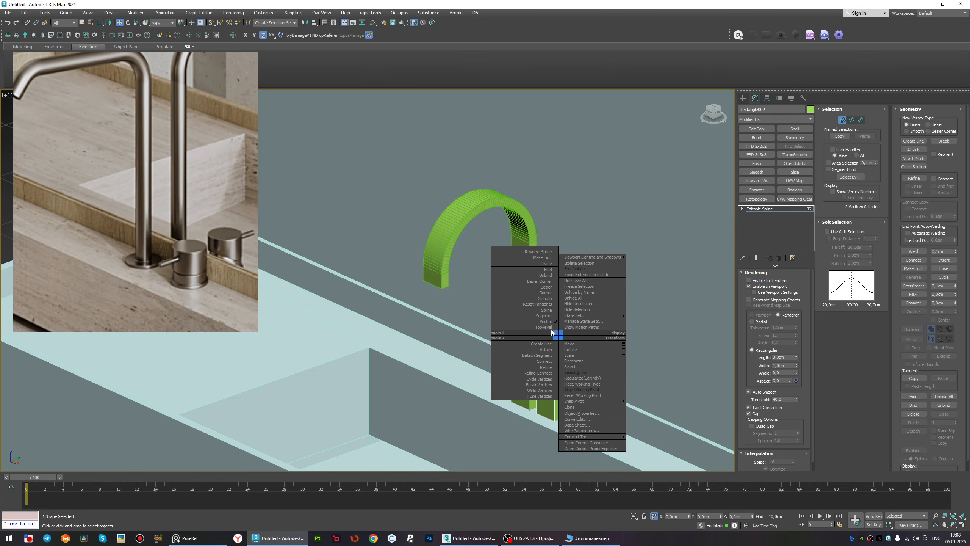
click(545, 292)
scroll(569, 392, down, 2)
alt+middle_drag(568, 382, 556, 275)
scroll(557, 275, up, 4)
drag(531, 260, 531, 294)
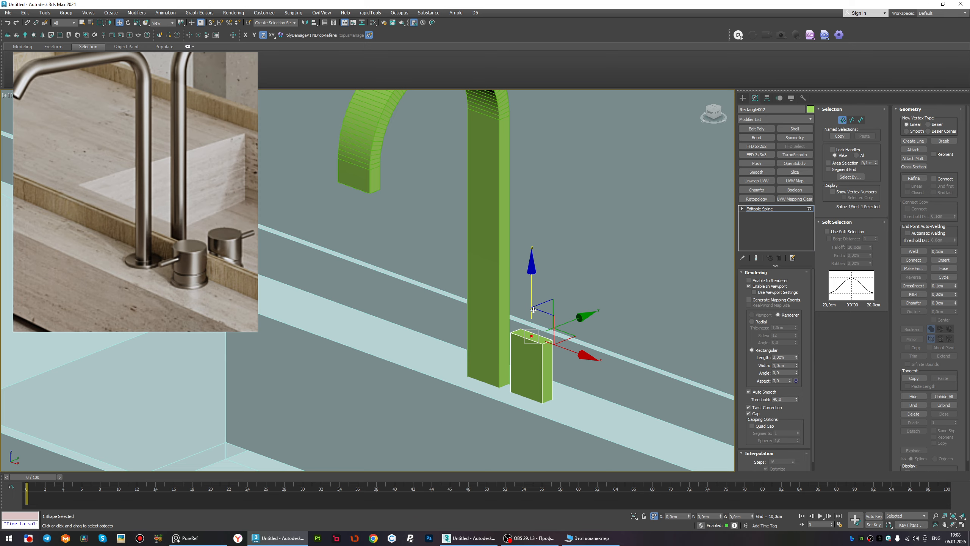
Extend a horizontal segment along Y toward the basin from the top of the short handle stem.
alt+middle_drag(530, 295, 543, 317)
drag(552, 323, 535, 348)
alt+middle_drag(535, 348, 531, 373)
scroll(534, 317, up, 6)
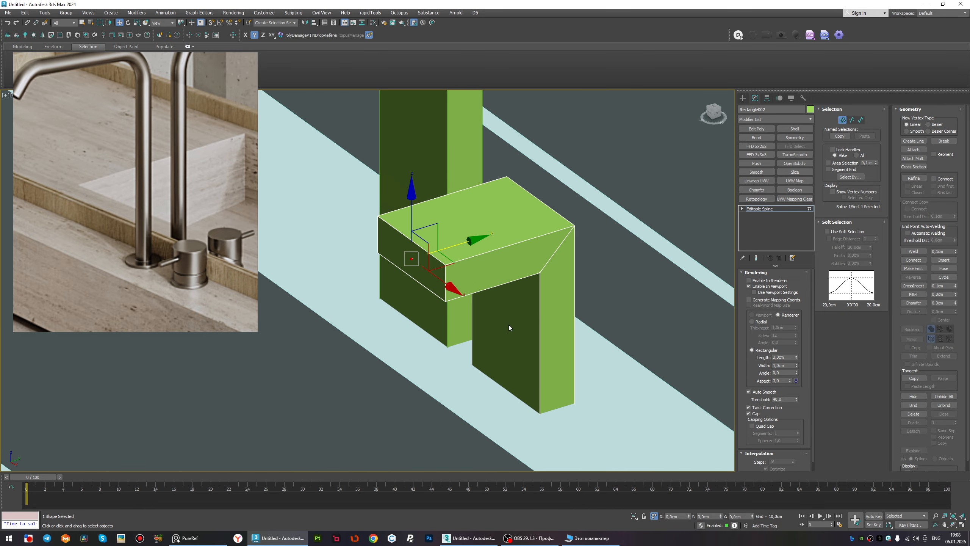
Convert the L-shaped handle spline to an Editable Poly.
scroll(526, 299, down, 5)
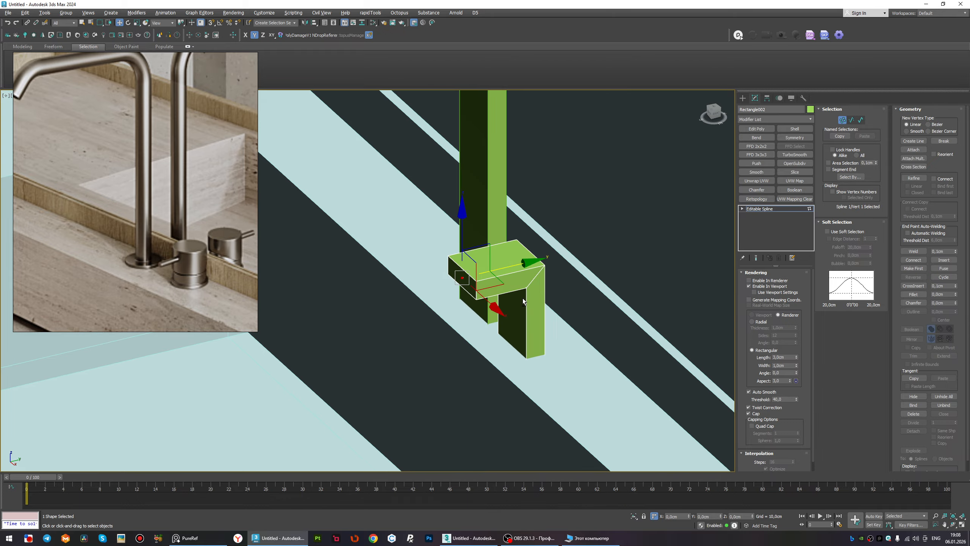
scroll(524, 299, down, 10)
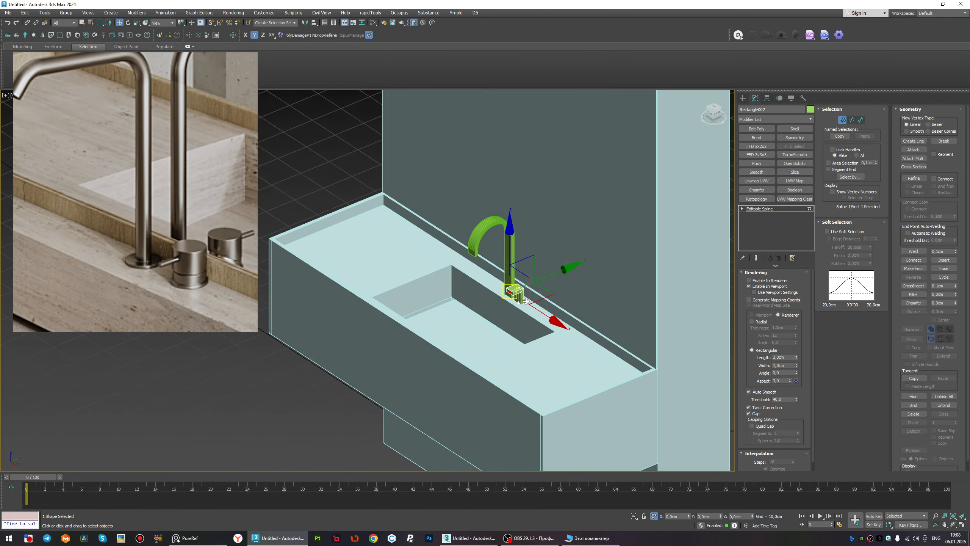
scroll(526, 301, up, 6)
key(alt+e)
scroll(532, 270, up, 4)
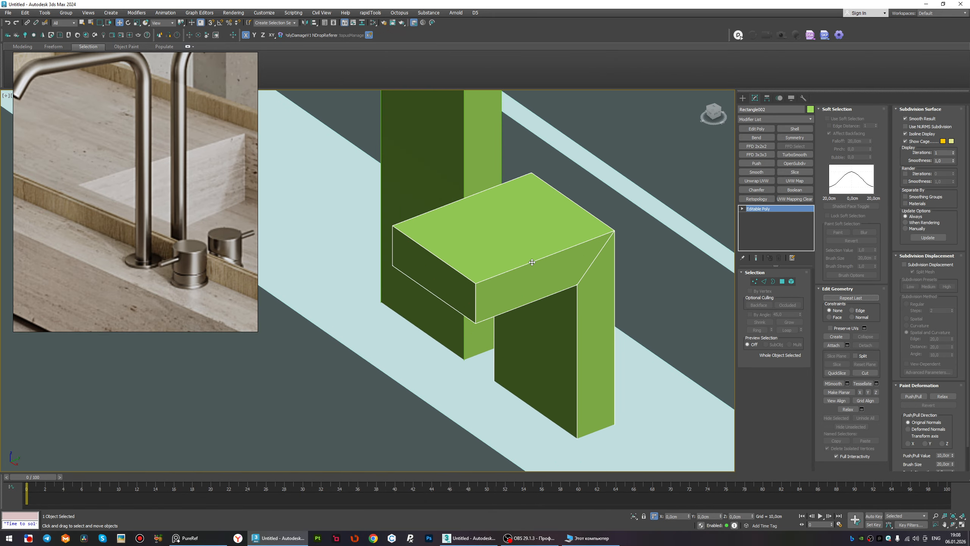
Split the handle mesh along the mitred corner edge loop and cap both open borders.
key(2)
click(594, 257)
double_click(595, 257)
alt+middle_drag(597, 293, 628, 296)
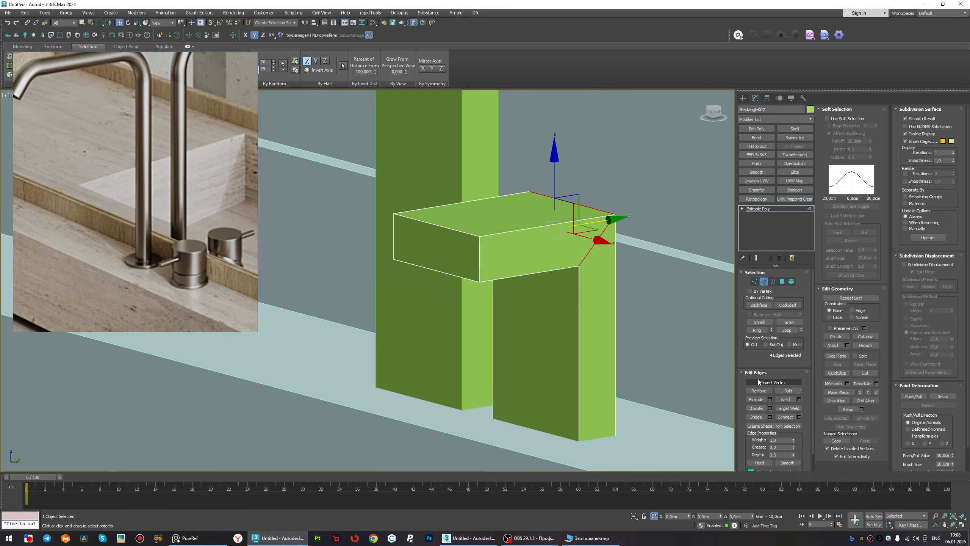
key(3)
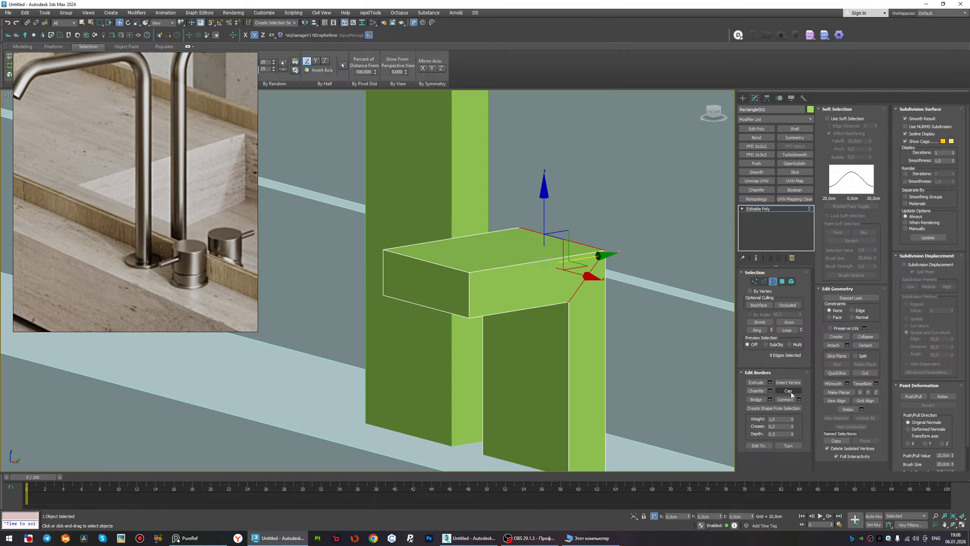
middle_drag(550, 307, 540, 315)
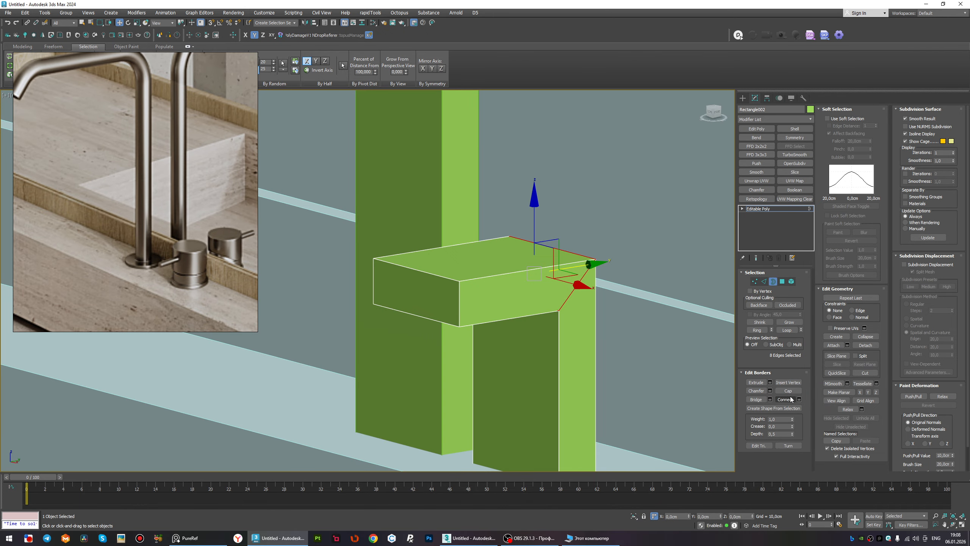
Move the handle's horizontal arm element slightly along Y away from the vertical stem, leaving a narrow gap at the mitre.
key(5)
click(584, 292)
alt+middle_drag(584, 291, 502, 317)
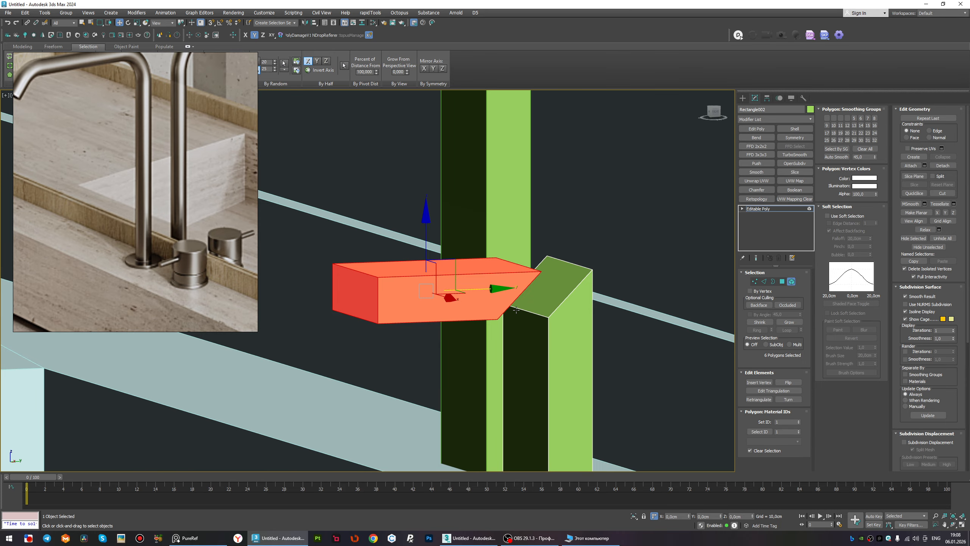
scroll(494, 286, up, 5)
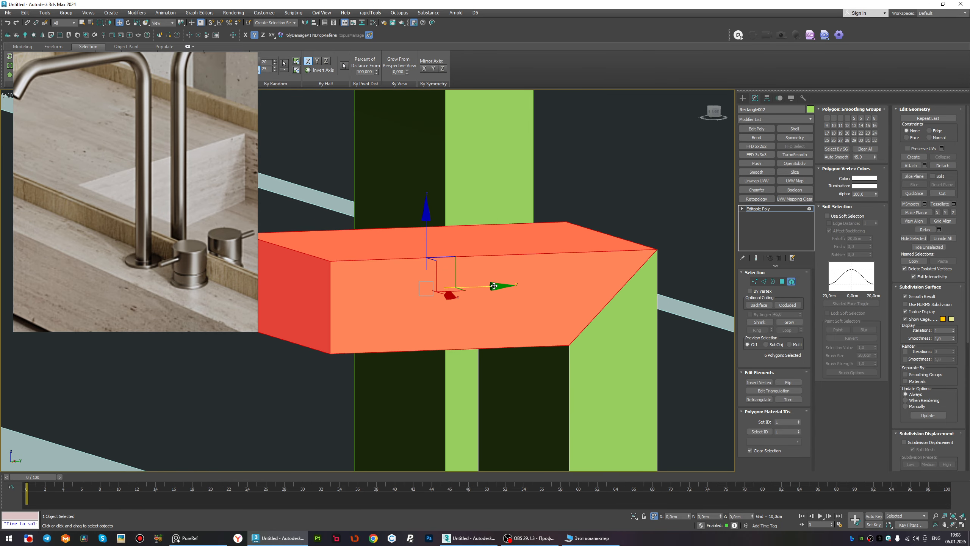
drag(494, 286, 490, 285)
alt+middle_drag(490, 286, 487, 306)
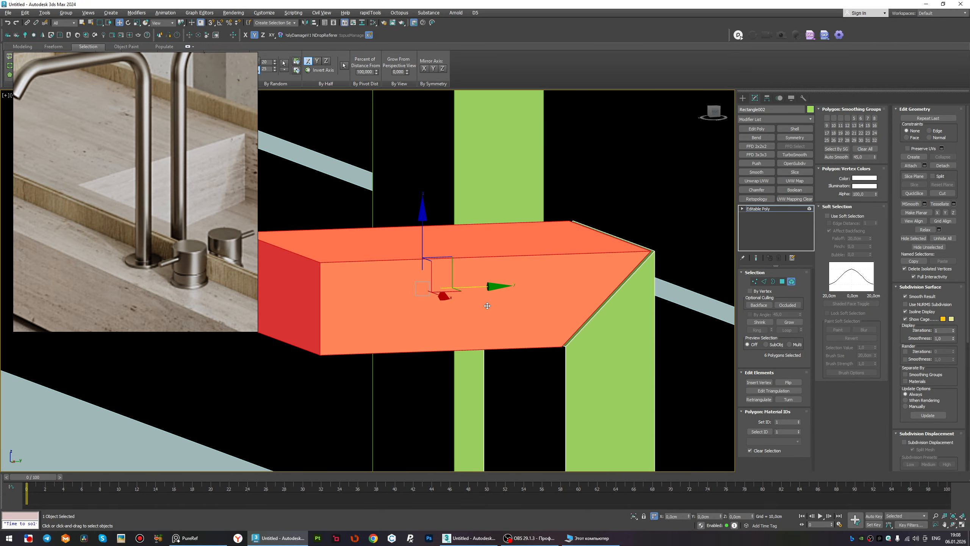
drag(479, 286, 460, 282)
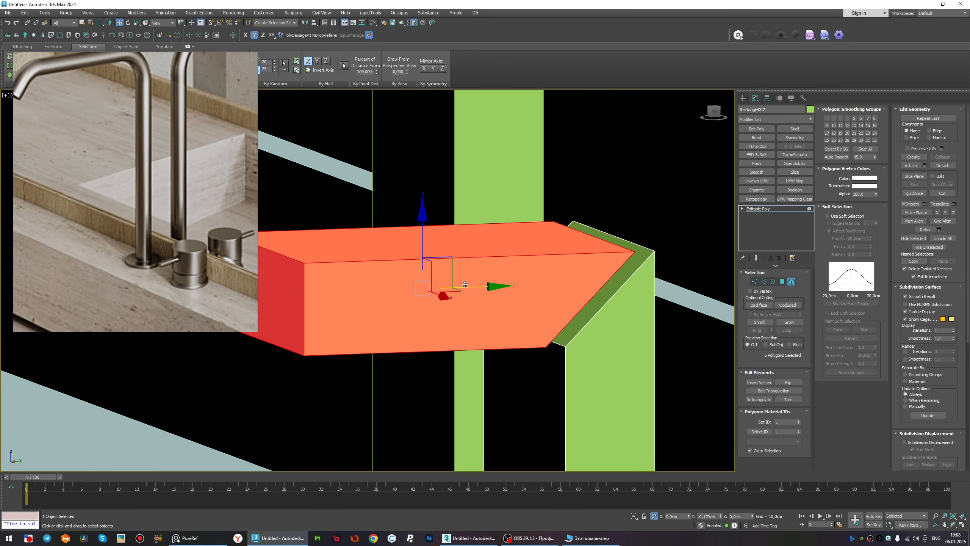
drag(406, 229, 407, 237)
scroll(419, 234, down, 5)
alt+middle_drag(441, 222, 493, 280)
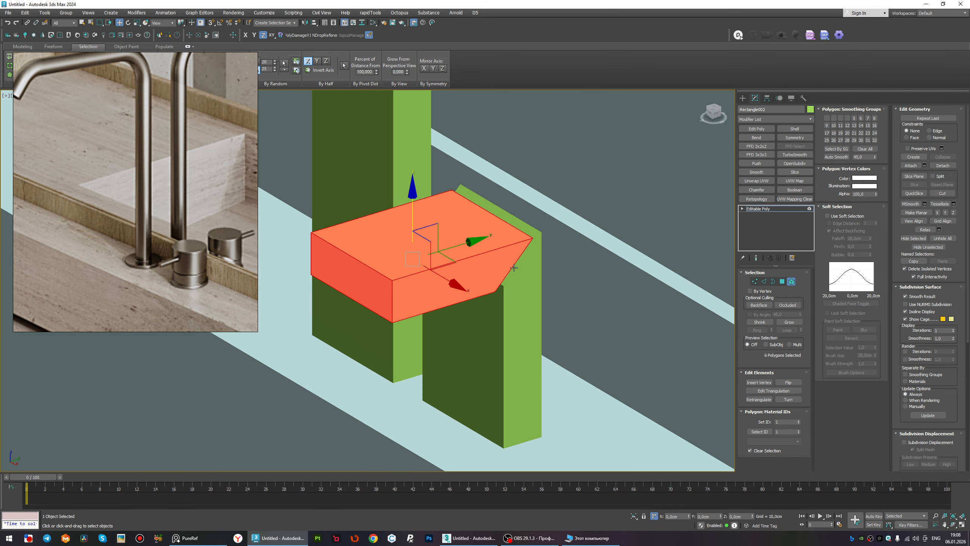
scroll(578, 257, down, 3)
scroll(578, 256, up, 3)
scroll(582, 264, down, 5)
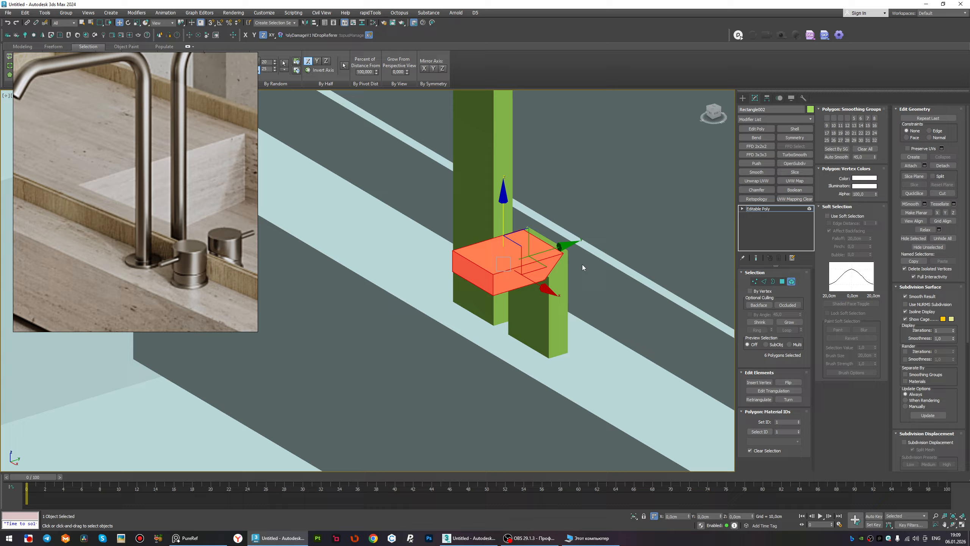
Set up a chamfer on the arm's upper mitre edge with an amount of 0.65 cm and 4 segments.
click(762, 209)
scroll(549, 264, down, 4)
mouse_move(549, 268)
alt+middle_down()
mouse_move(514, 319)
mouse_move(512, 284)
mouse_move(487, 286)
mouse_move(580, 284)
mouse_move(527, 296)
mouse_move(569, 320)
mouse_move(534, 299)
mouse_move(522, 270)
mouse_move(556, 270)
alt+middle_up()
scroll(558, 269, up, 5)
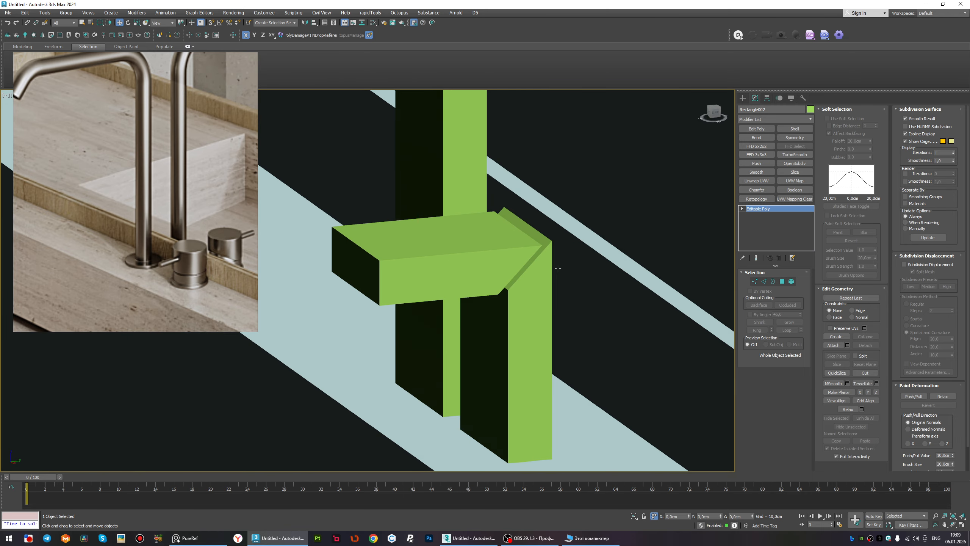
scroll(539, 253, up, 5)
key(F4)
scroll(546, 246, down, 4)
scroll(516, 229, up, 1)
middle_drag(524, 228, 588, 253)
key(2)
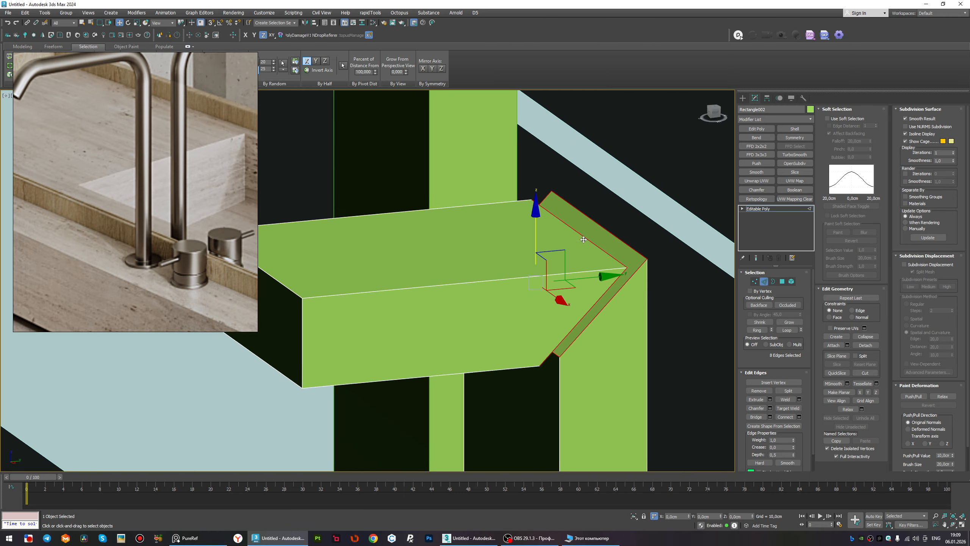
click(584, 240)
scroll(583, 239, up, 3)
click(770, 408)
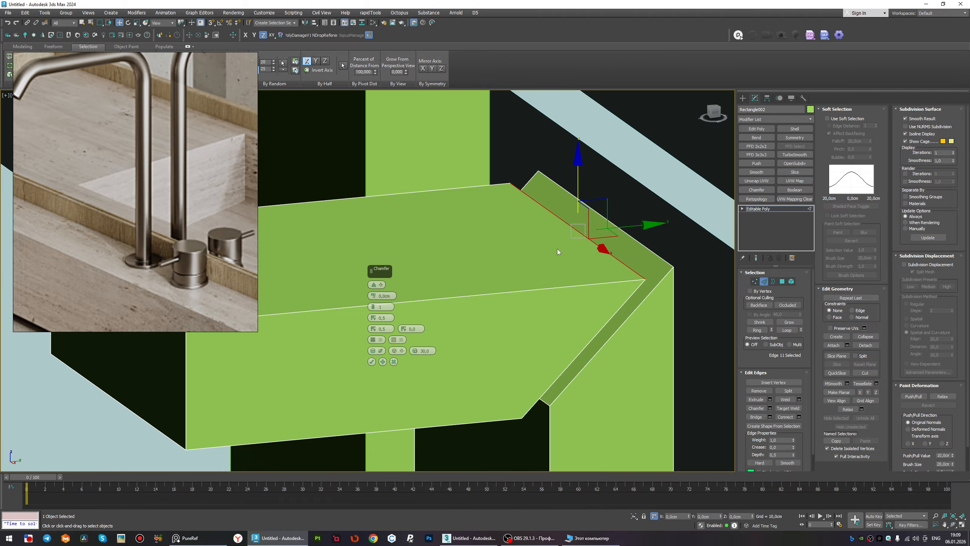
drag(373, 297, 381, 210)
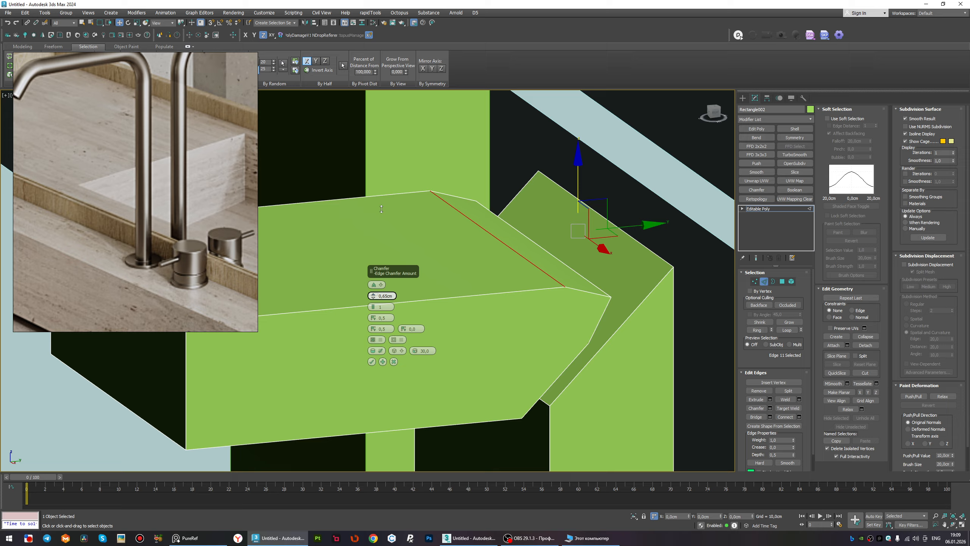
click(374, 307)
click(373, 307)
click(374, 307)
scroll(491, 260, down, 2)
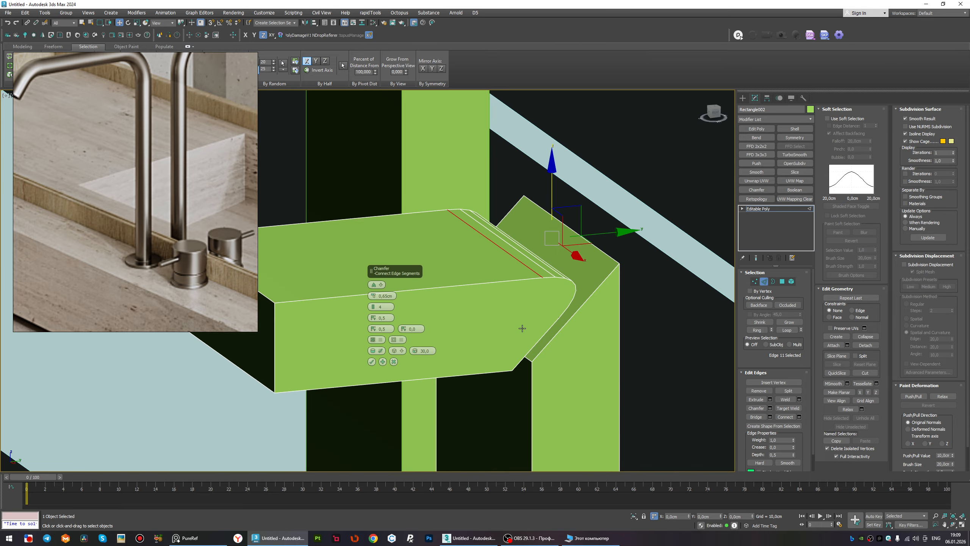
Add the remaining upper and lower mitre edges of the arm and stem to the chamfer and apply it.
ctrl+click(529, 362)
scroll(529, 362, down, 4)
alt+middle_drag(529, 361, 498, 328)
scroll(520, 325, up, 3)
key(F3)
scroll(535, 323, up, 3)
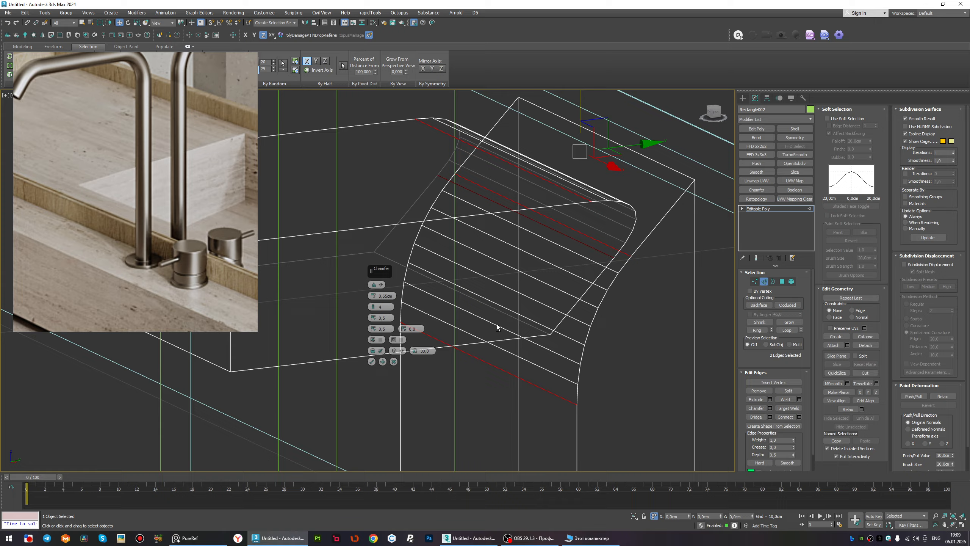
ctrl+click(389, 265)
scroll(616, 293, down, 3)
key(F3)
scroll(604, 317, down, 2)
mouse_move(598, 325)
alt+middle_down()
mouse_move(581, 314)
mouse_move(604, 329)
mouse_move(573, 325)
mouse_move(578, 312)
mouse_move(577, 325)
mouse_move(594, 317)
mouse_move(588, 304)
alt+middle_up()
scroll(607, 315, down, 4)
scroll(610, 288, up, 4)
ctrl+click(607, 291)
scroll(604, 260, down, 5)
scroll(588, 302, up, 4)
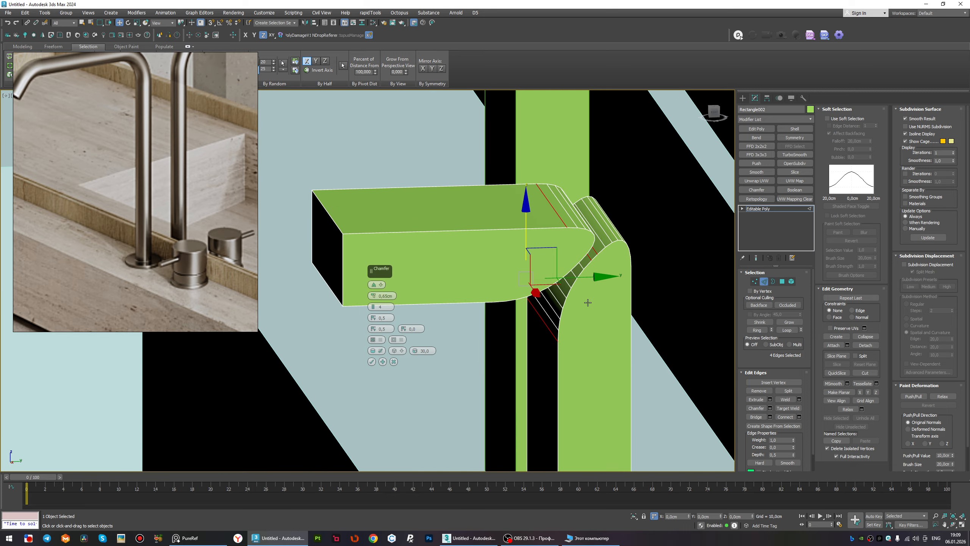
click(372, 362)
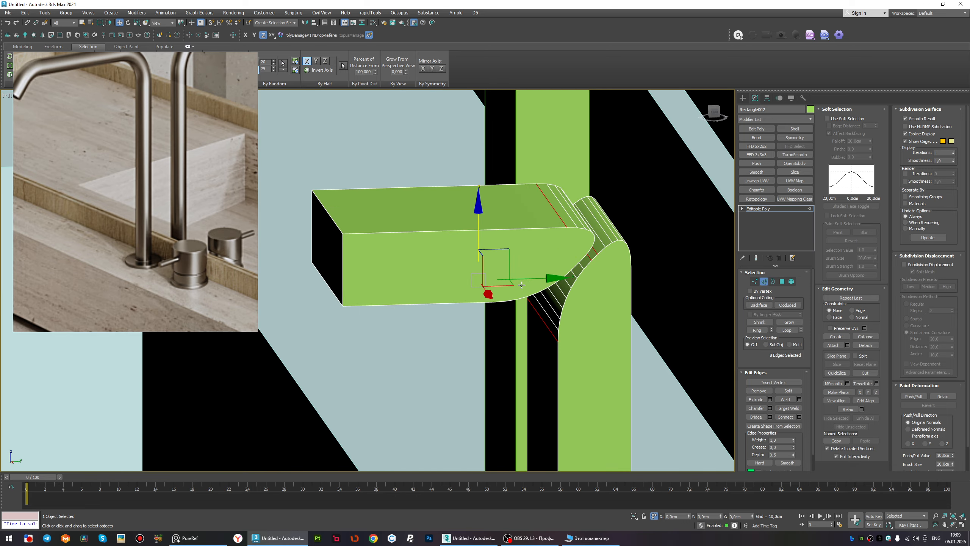
Cut parallel diagonal edges across the arm's side face, snapping between opposite vertices of its upper and lower chamfers.
key(2)
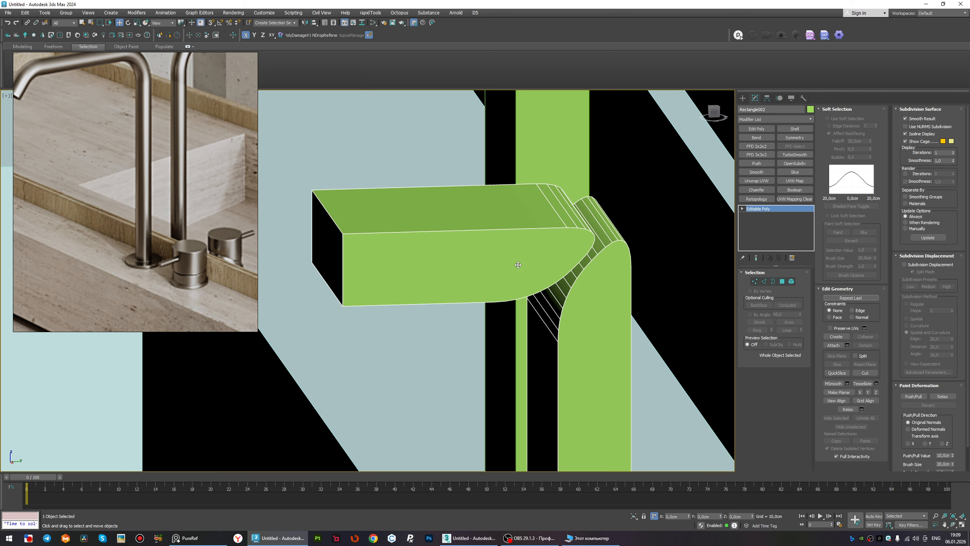
key(1)
scroll(558, 241, up, 4)
key(s)
key(alt+c)
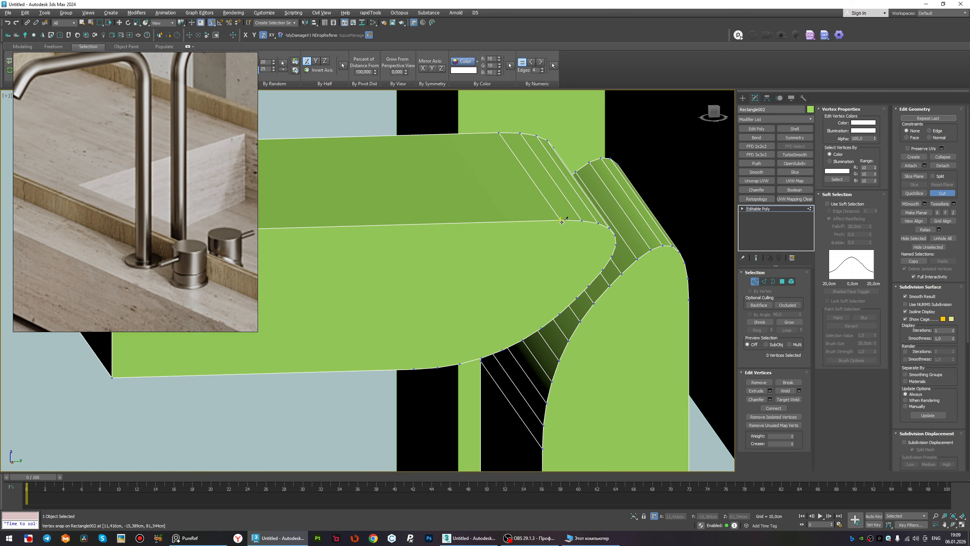
click(415, 369)
click(560, 220)
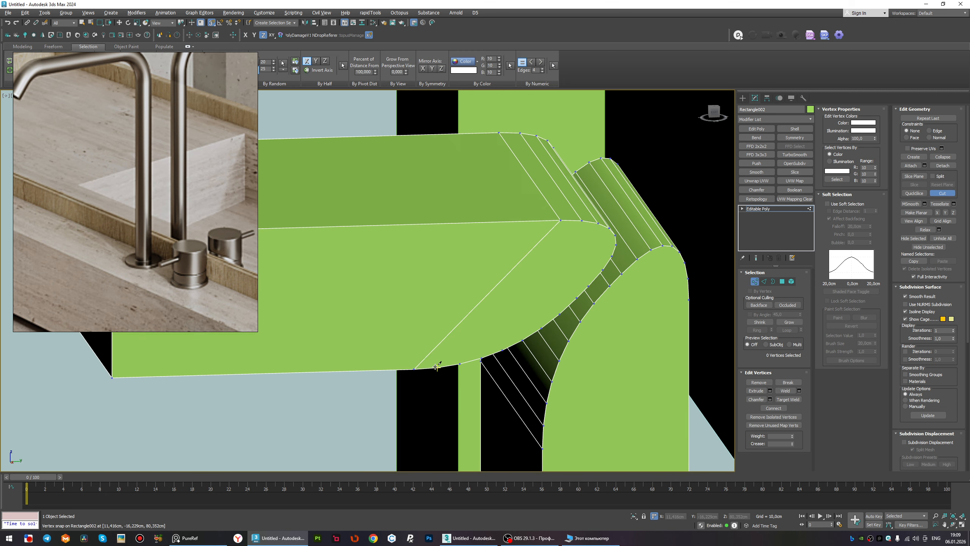
click(581, 222)
click(598, 224)
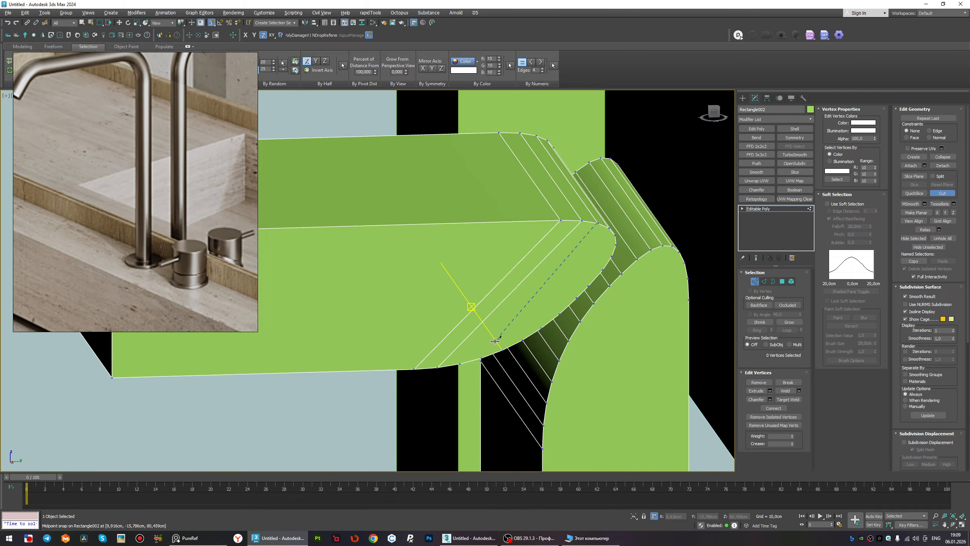
click(461, 363)
right_click(461, 364)
scroll(537, 285, down, 3)
alt+middle_drag(537, 286, 542, 309)
scroll(543, 310, up, 3)
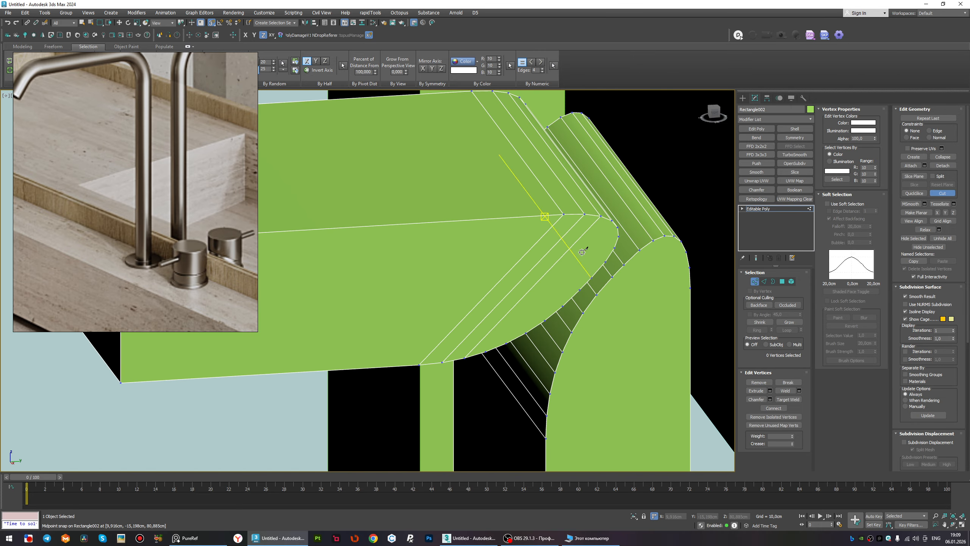
scroll(579, 228, down, 2)
scroll(573, 263, up, 2)
Ring-select the diagonal cuts on the arm's side face and connect them with 4 segments.
key(s)
key(2)
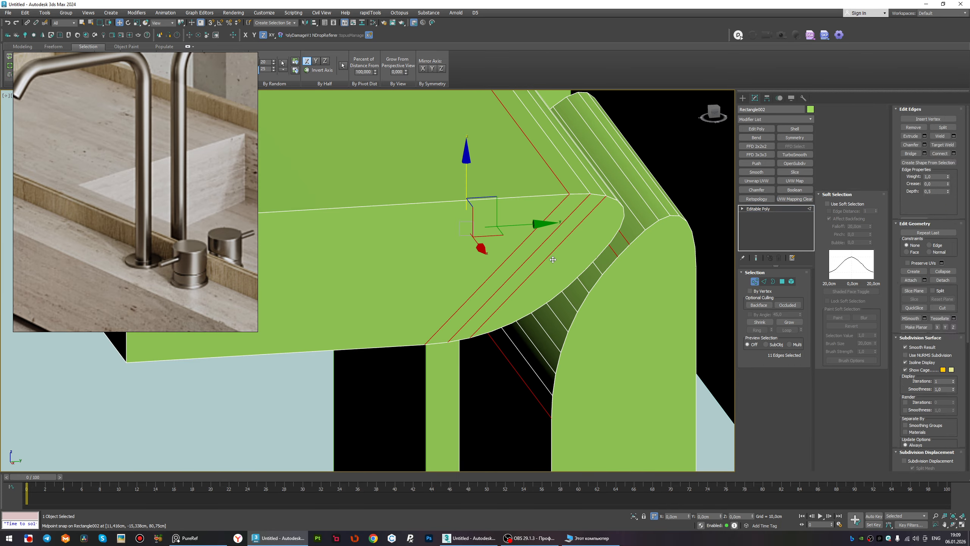
click(546, 259)
key(alt+r)
click(799, 416)
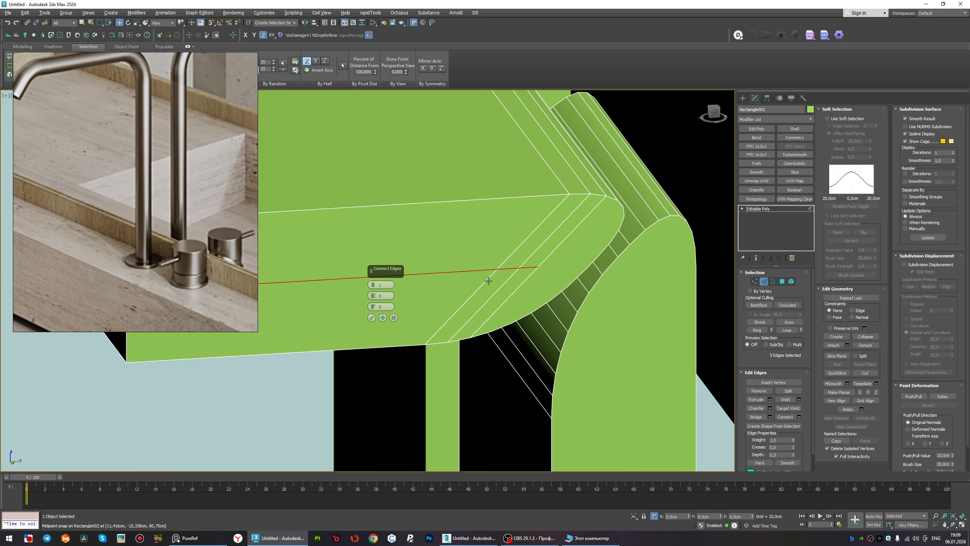
click(370, 284)
click(371, 284)
click(370, 284)
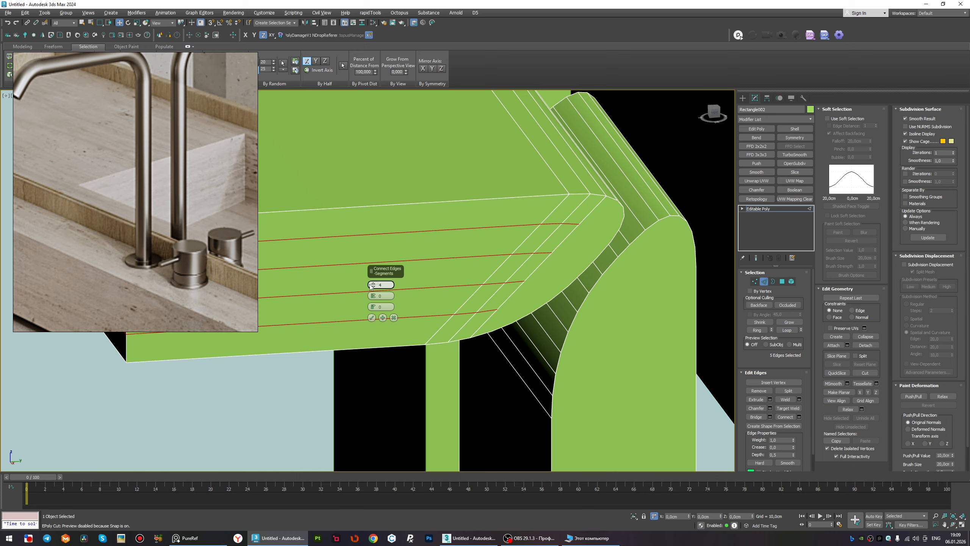
click(371, 317)
Cut edges from the connected lines' ends to the vertices around the arm's rounded mitre end.
key(1)
scroll(514, 326, up, 2)
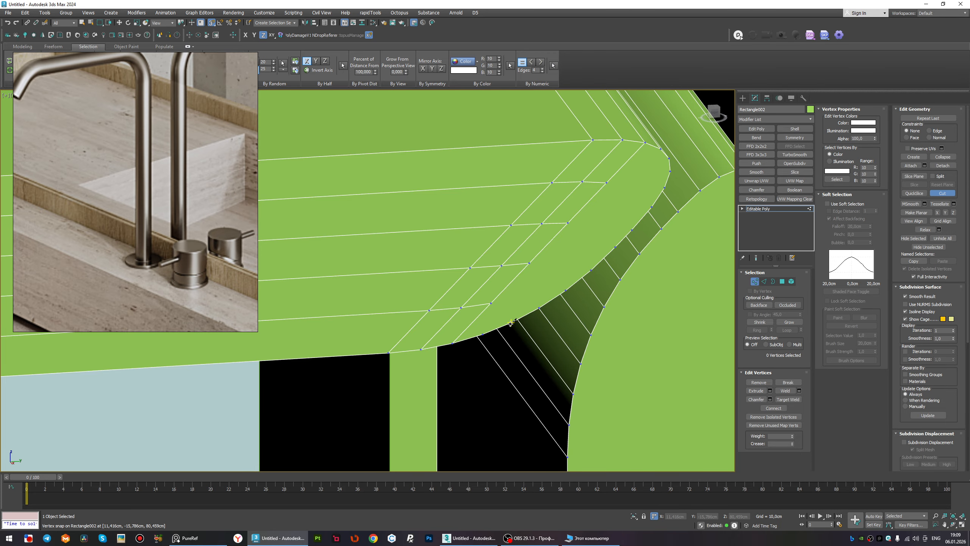
click(538, 307)
click(591, 270)
click(616, 247)
click(568, 223)
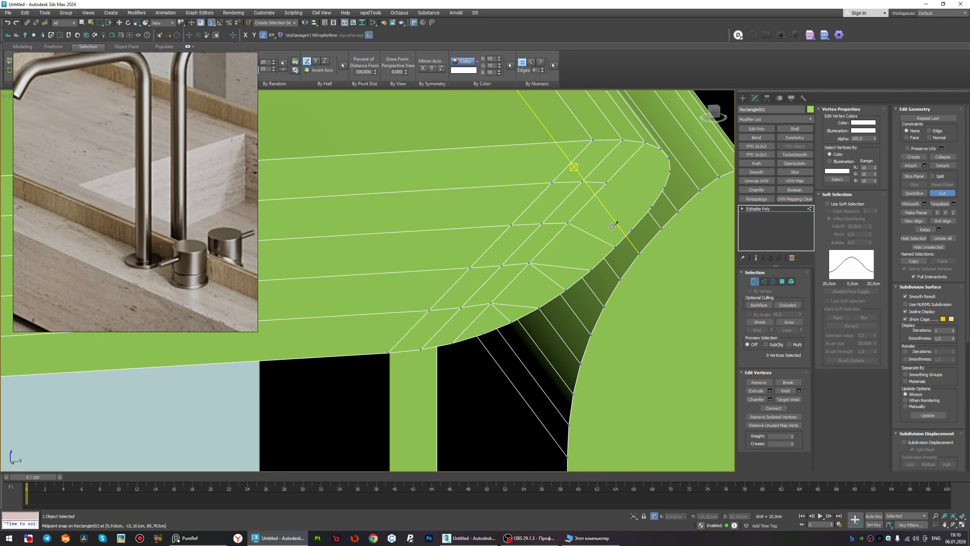
click(611, 188)
scroll(659, 188, up, 3)
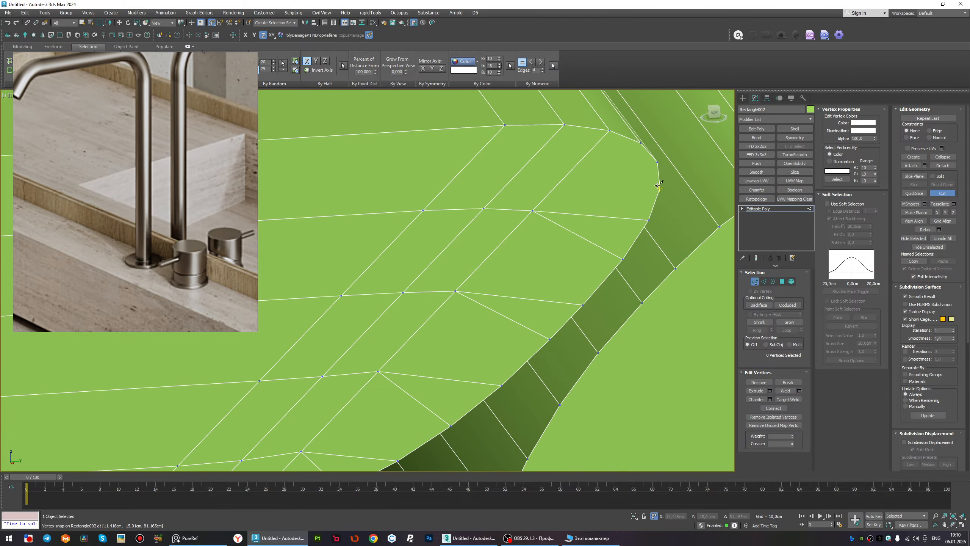
scroll(600, 217, down, 6)
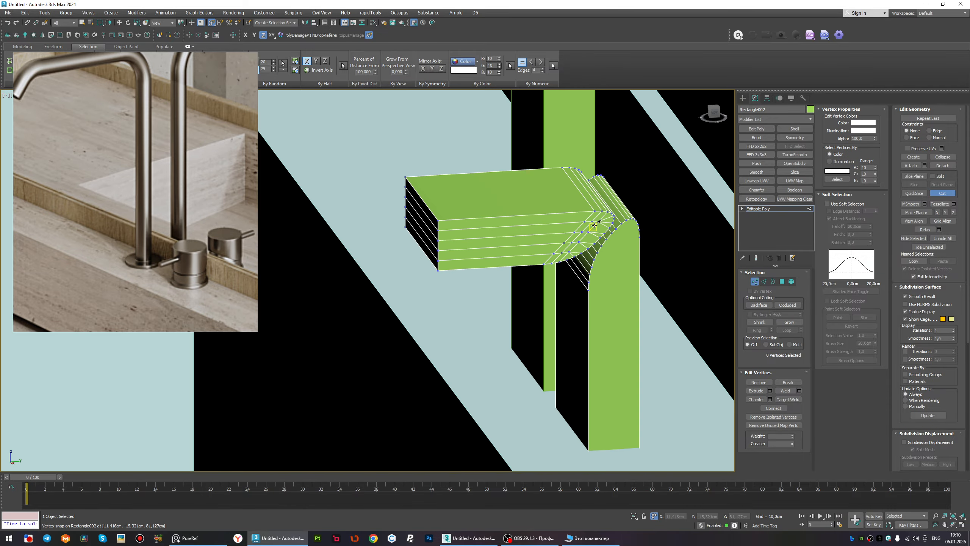
Cut parallel diagonal edges across the stem's side face between opposite vertices of its rounded mitre corners.
alt+middle_drag(563, 272, 678, 245)
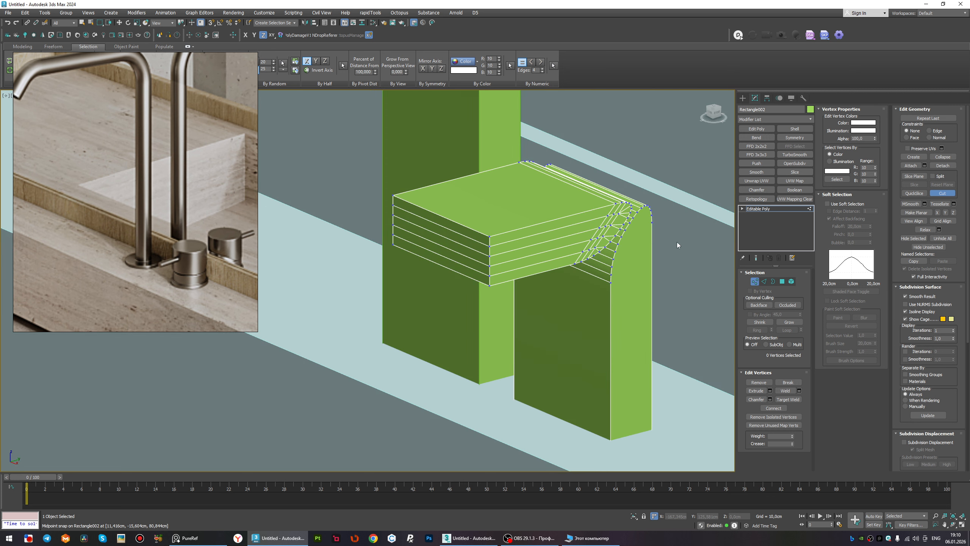
scroll(626, 285, up, 4)
scroll(612, 282, down, 2)
key(s)
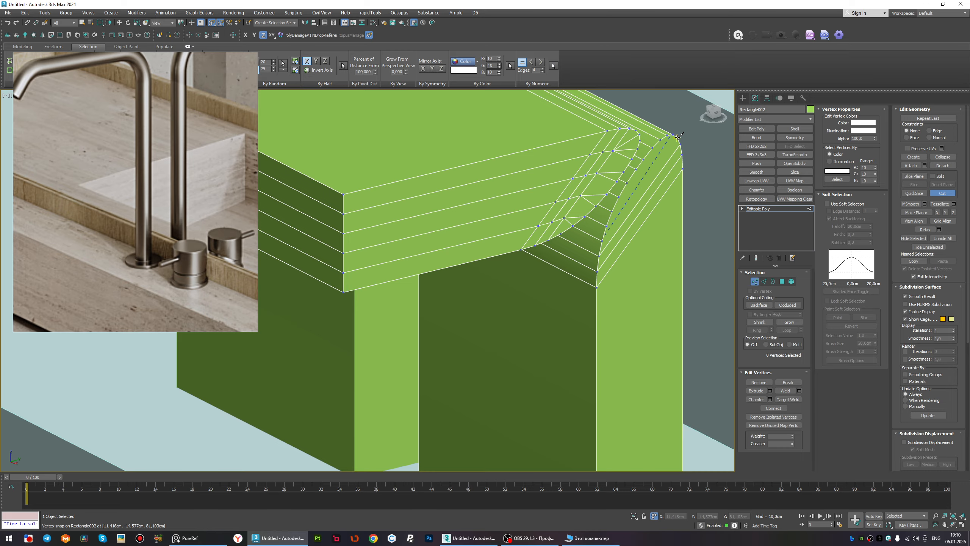
right_click(661, 171)
alt+middle_drag(660, 172, 645, 175)
scroll(667, 180, up, 2)
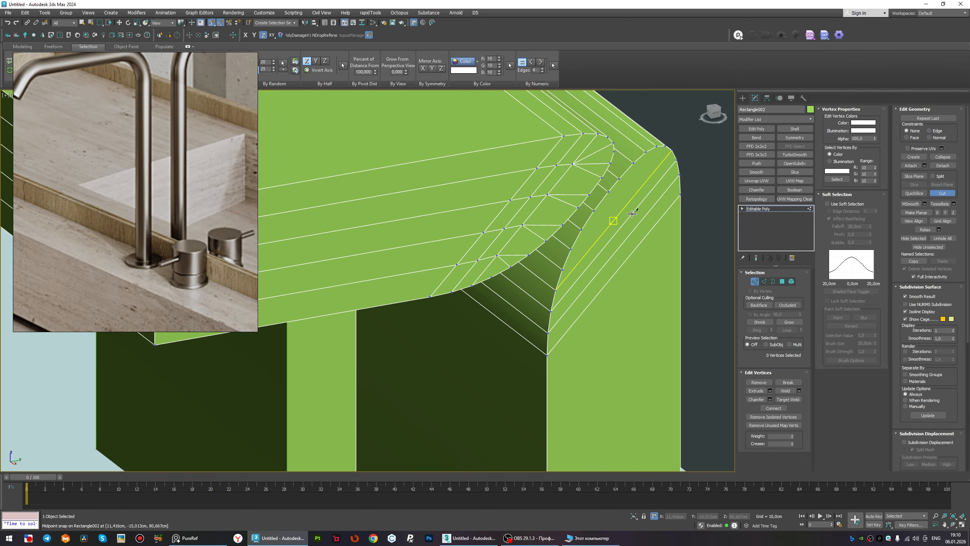
scroll(632, 213, down, 4)
alt+middle_drag(632, 213, 626, 241)
scroll(626, 241, up, 3)
key(2)
click(624, 239)
key(alt+r)
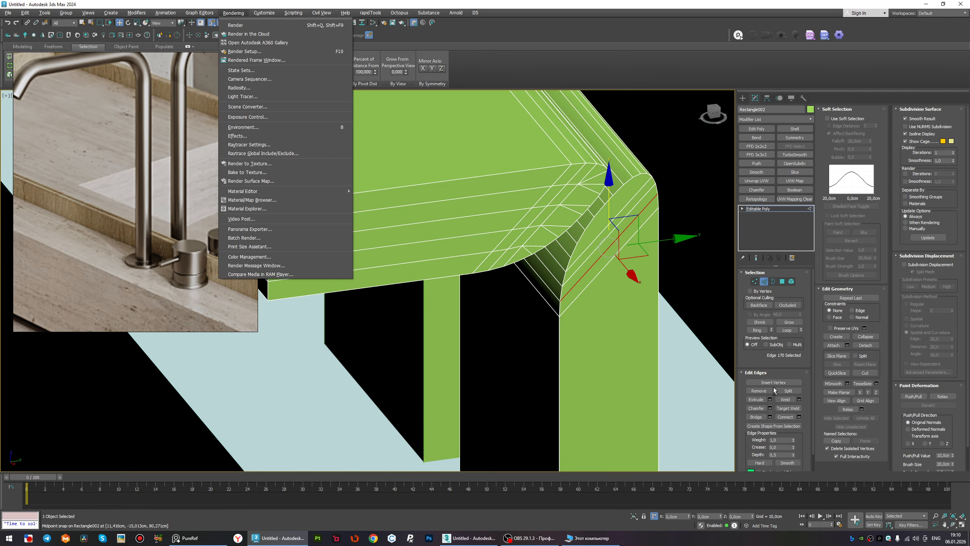
middle_drag(613, 325, 618, 324)
key(alt+r)
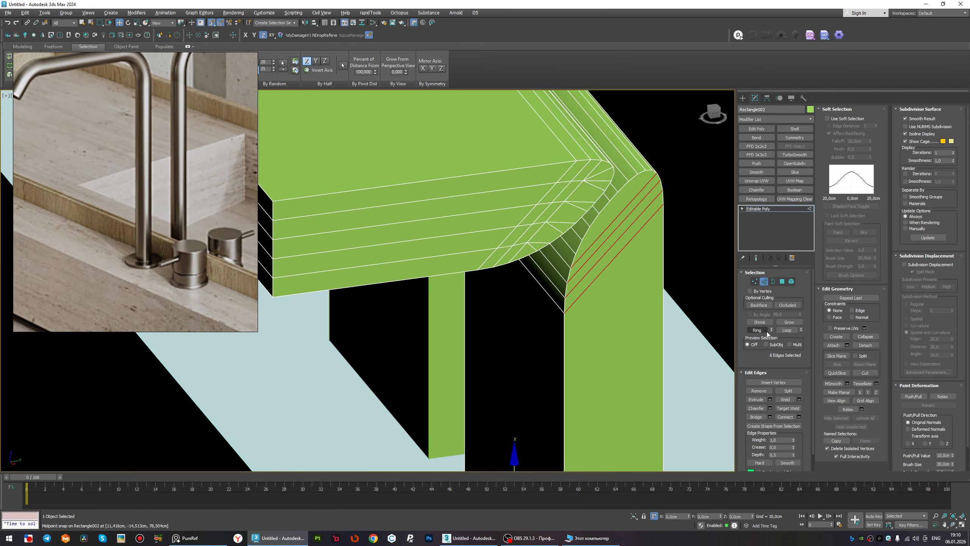
scroll(631, 228, down, 4)
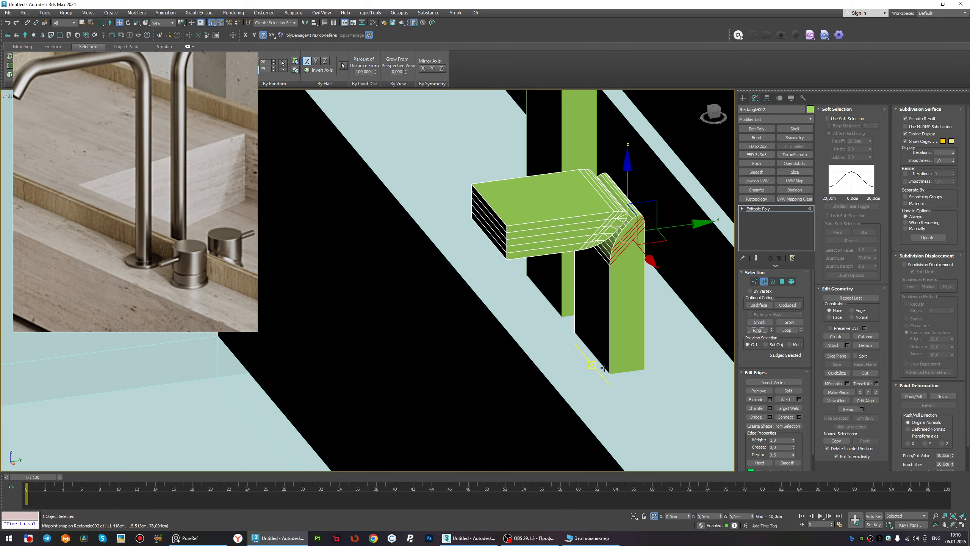
Delete the polygon closing the lower end of the stem.
key(F3)
alt+middle_drag(619, 355, 627, 313)
key(4)
drag(442, 270, 639, 357)
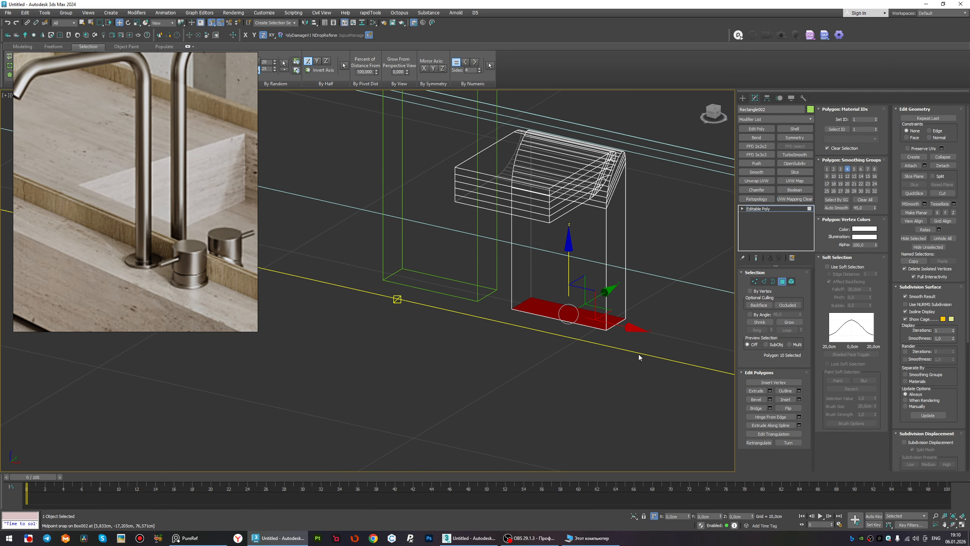
click(640, 322)
key(F3)
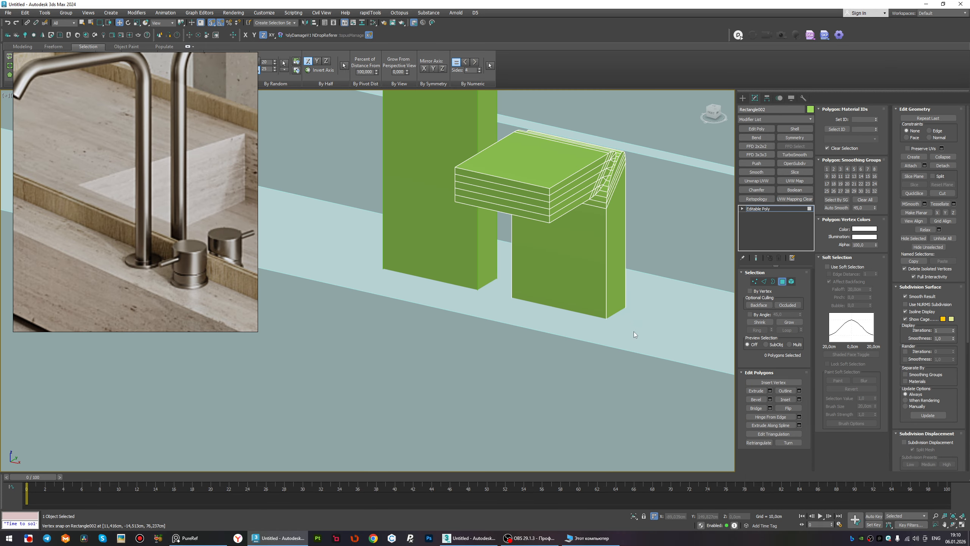
Ring-select the diagonal cuts on the stem's side face and connect them with 4 segments.
alt+middle_drag(634, 332, 590, 342)
scroll(619, 214, up, 4)
key(2)
click(619, 229)
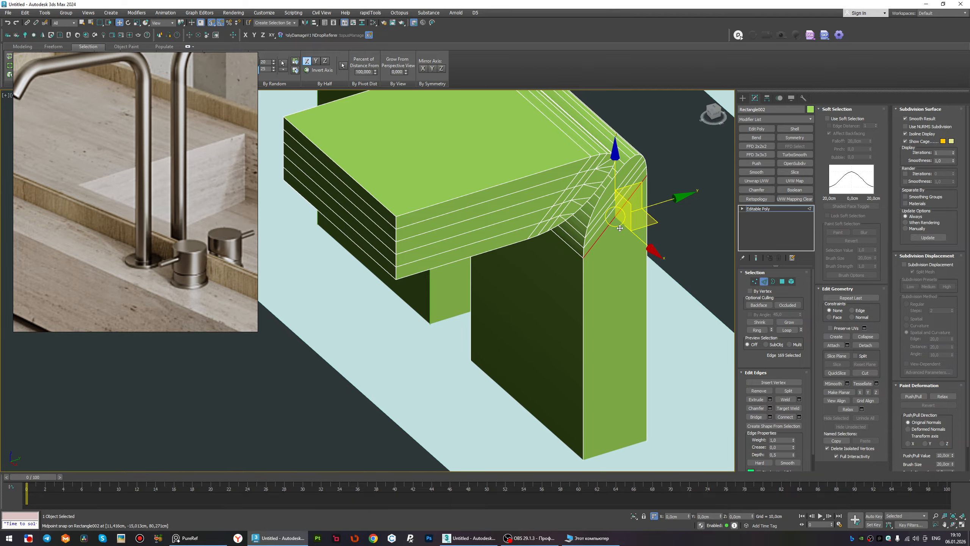
click(766, 330)
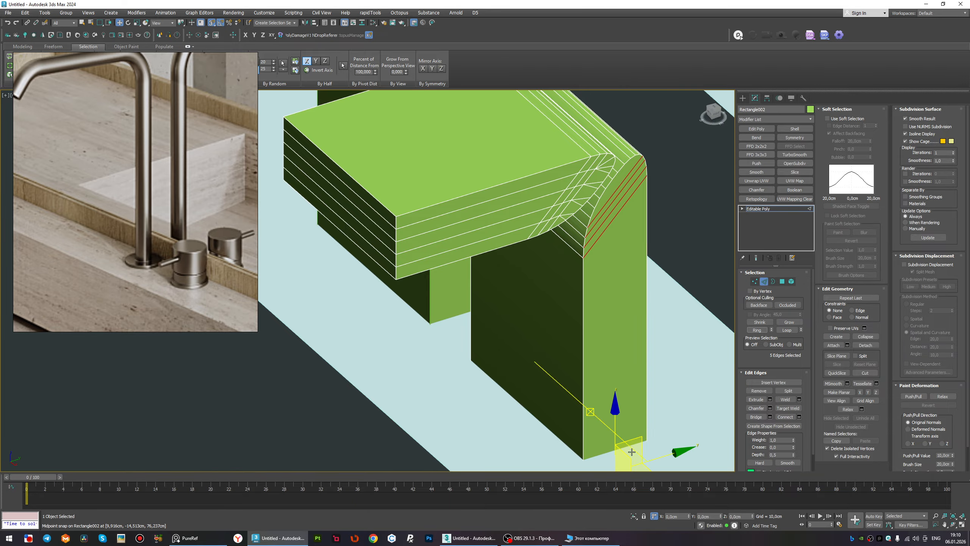
click(801, 418)
alt+middle_drag(717, 346, 621, 226)
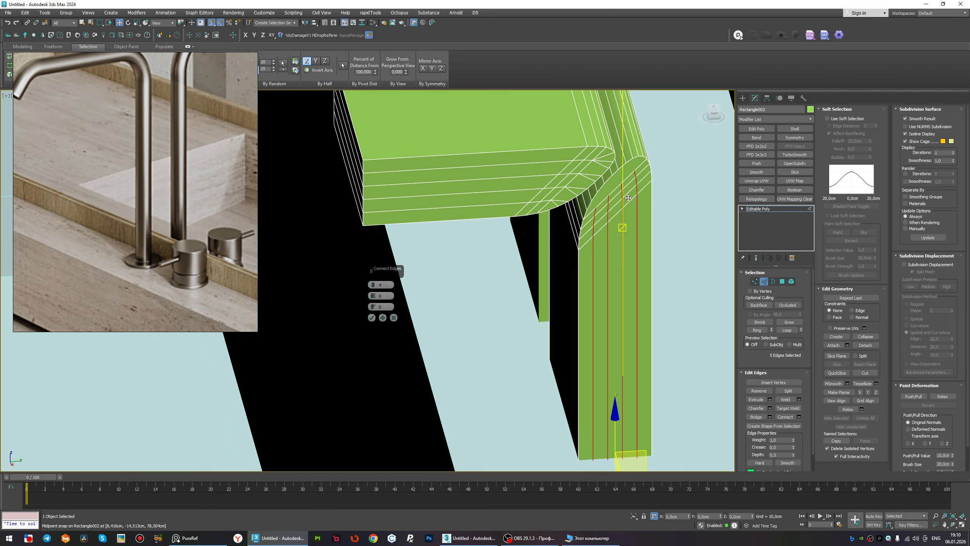
scroll(622, 224, up, 4)
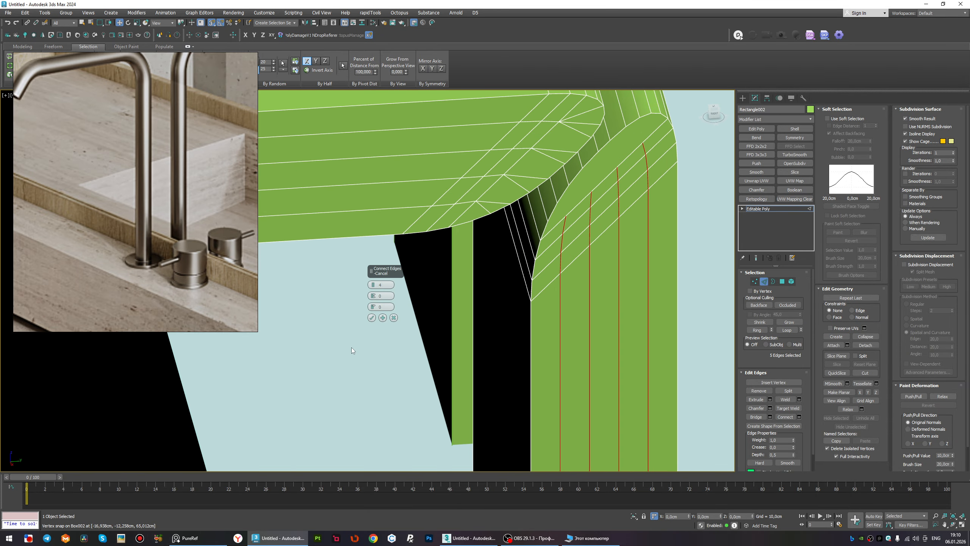
click(371, 318)
Cut edges joining the upper ends of the stem's connected lines to the vertices along its curved mitre edge.
middle_drag(691, 144, 649, 220)
scroll(614, 212, up, 4)
key(1)
key(alt+c)
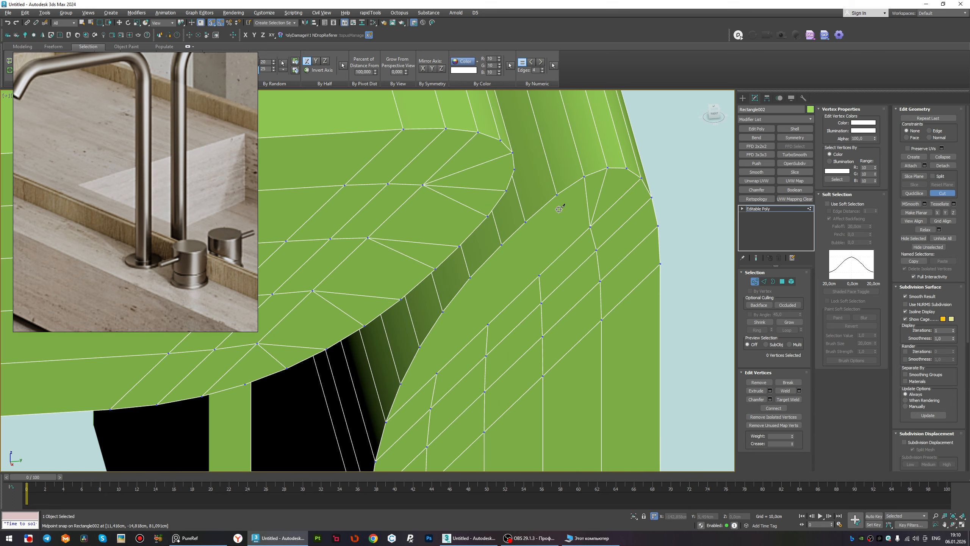
click(592, 225)
right_click(590, 226)
click(525, 222)
click(538, 275)
right_click(535, 275)
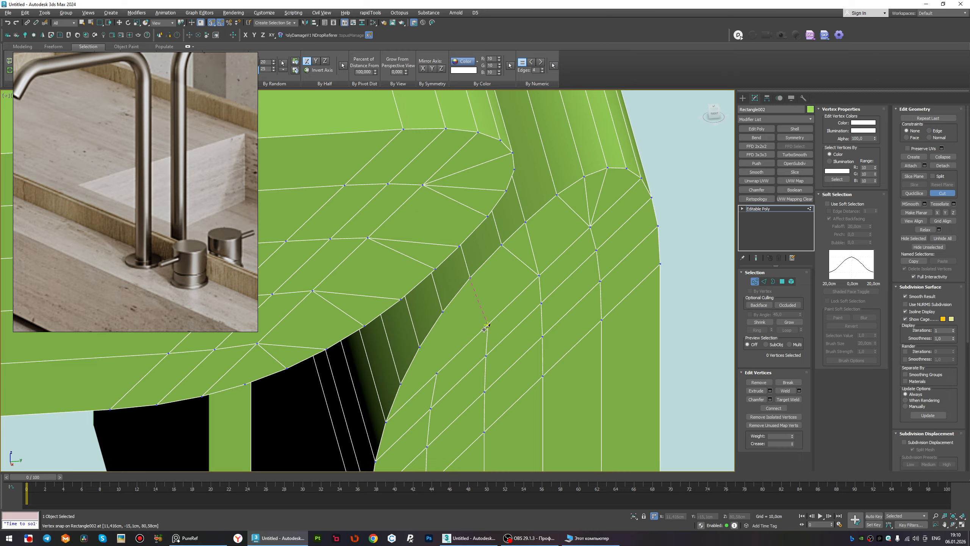
click(437, 374)
key(s)
Cut the remaining edges from the rounded tip vertices to the fan points on the stem's and arm's side faces.
click(627, 169)
click(590, 227)
right_click(592, 228)
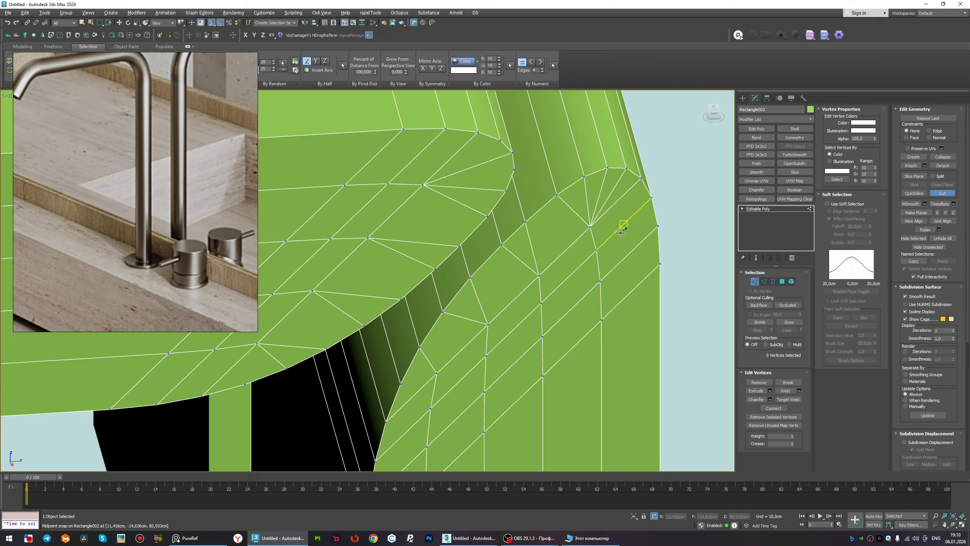
right_click(420, 381)
click(515, 169)
scroll(452, 237, down, 2)
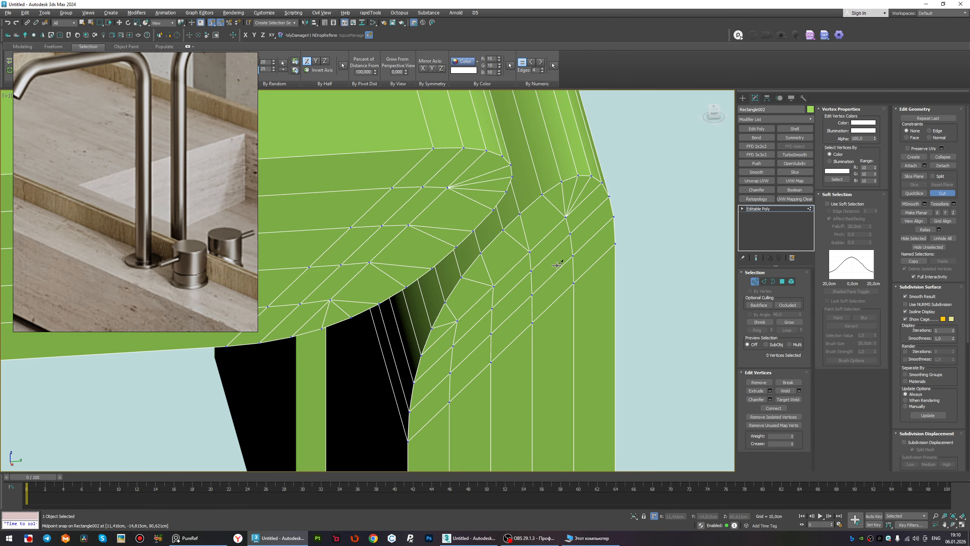
Turn off snapping, move the reference image below the ribbon and select the hard edges of the arm and stem.
scroll(550, 263, down, 4)
scroll(549, 231, down, 3)
alt+middle_drag(550, 231, 474, 317)
right_click(475, 317)
key(s)
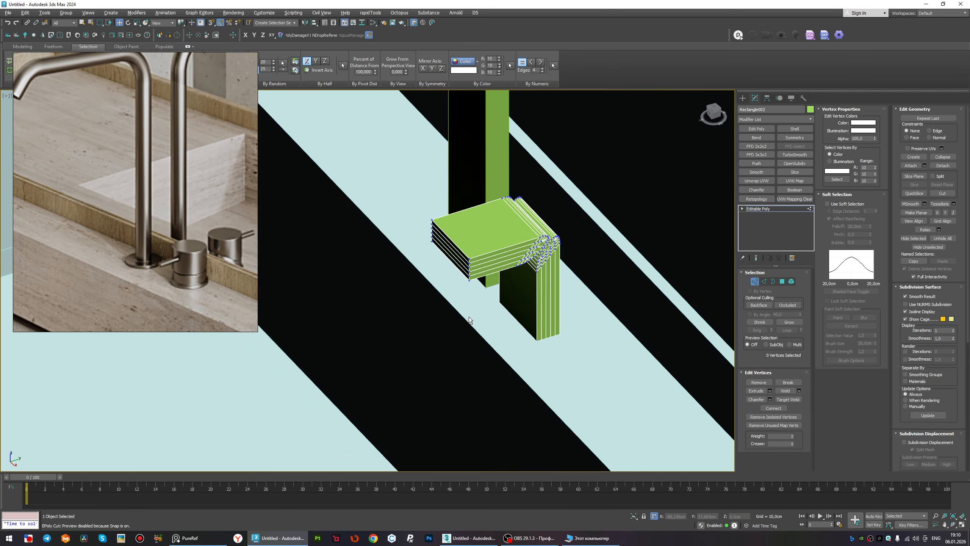
scroll(504, 297, up, 4)
key(2)
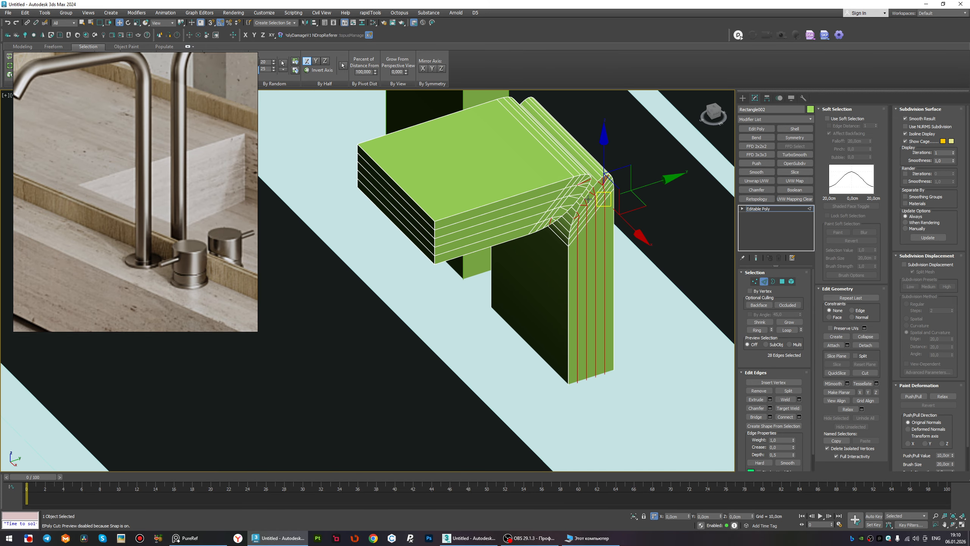
right_drag(132, 101, 128, 173)
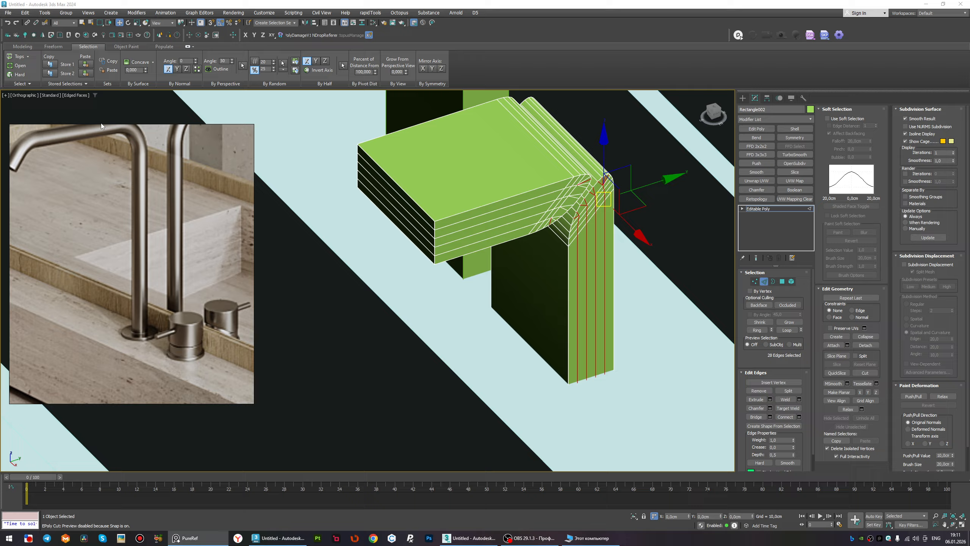
click(20, 74)
key(z)
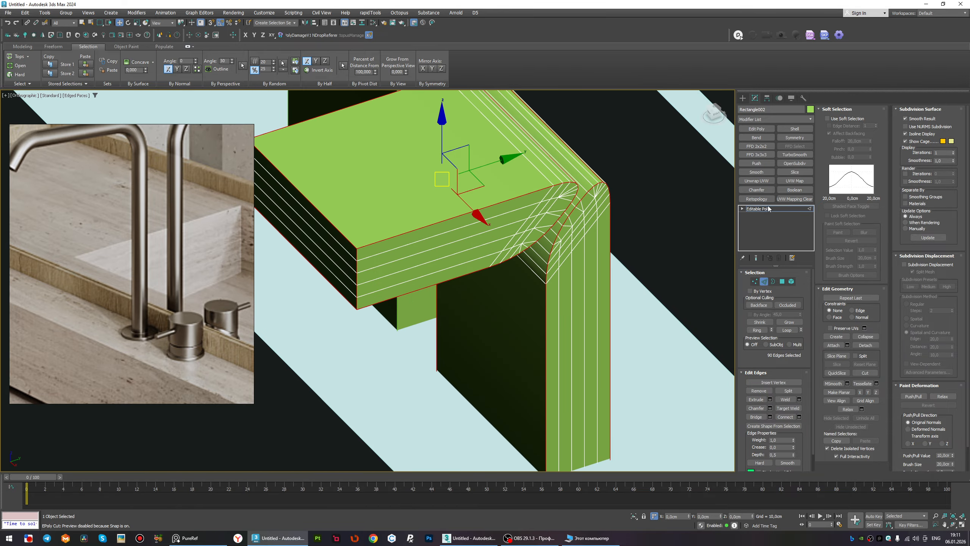
Apply a Smooth modifier with Auto Smooth and a threshold of 60 to the arm and stem, then collapse it to Editable Poly.
click(757, 172)
click(756, 282)
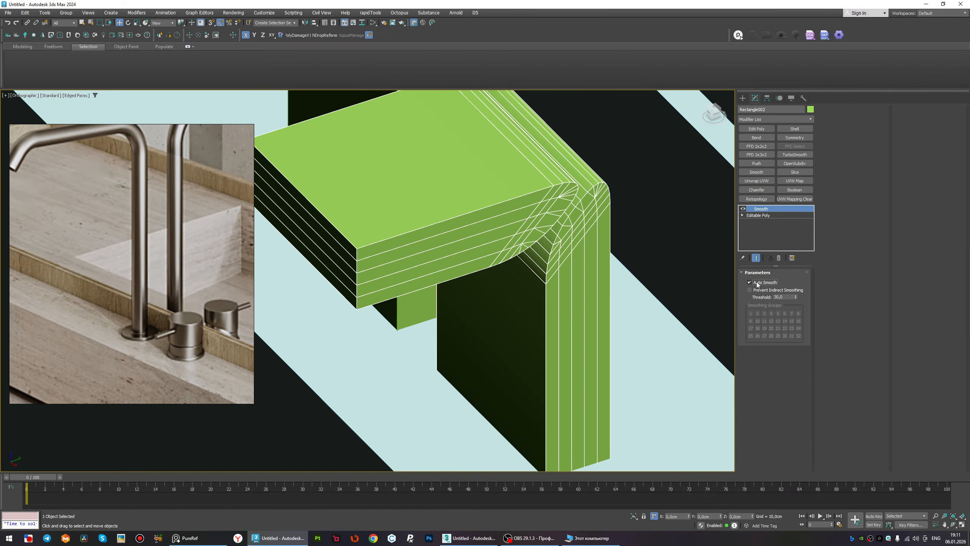
middle_drag(459, 270, 500, 278)
key(F4)
scroll(627, 256, down, 3)
mouse_move(627, 256)
alt+middle_down()
mouse_move(609, 320)
mouse_move(619, 276)
alt+middle_up()
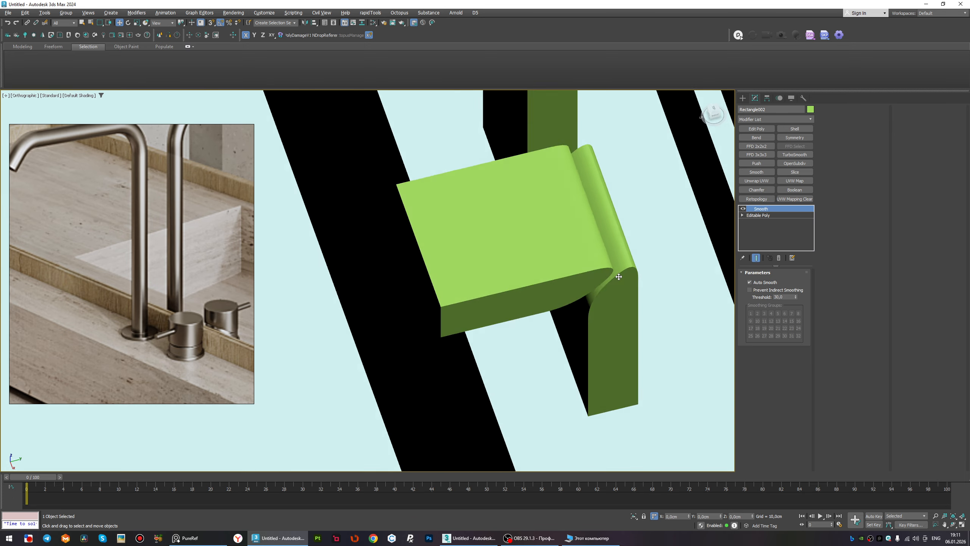
scroll(619, 277, up, 5)
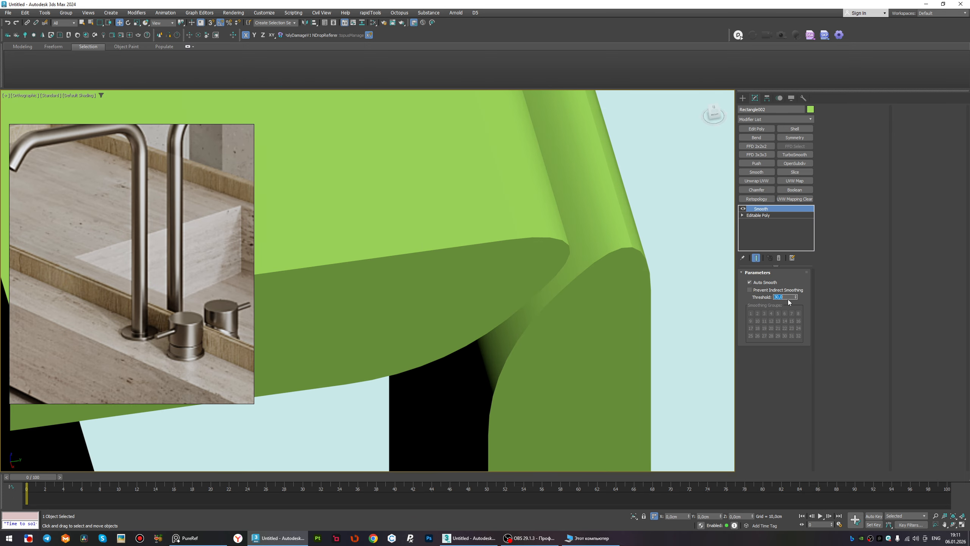
key(Return)
scroll(618, 260, down, 4)
middle_drag(616, 251, 642, 254)
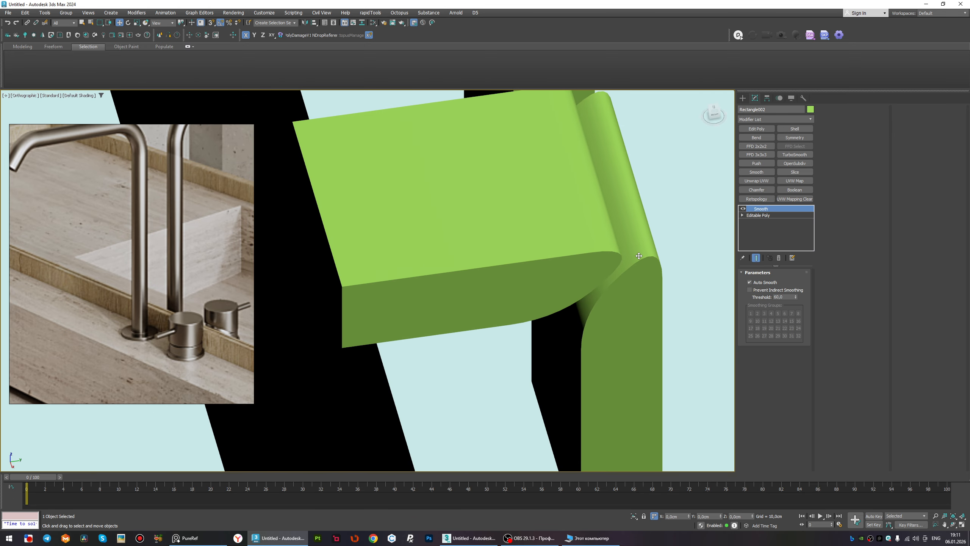
key(ctrl+e)
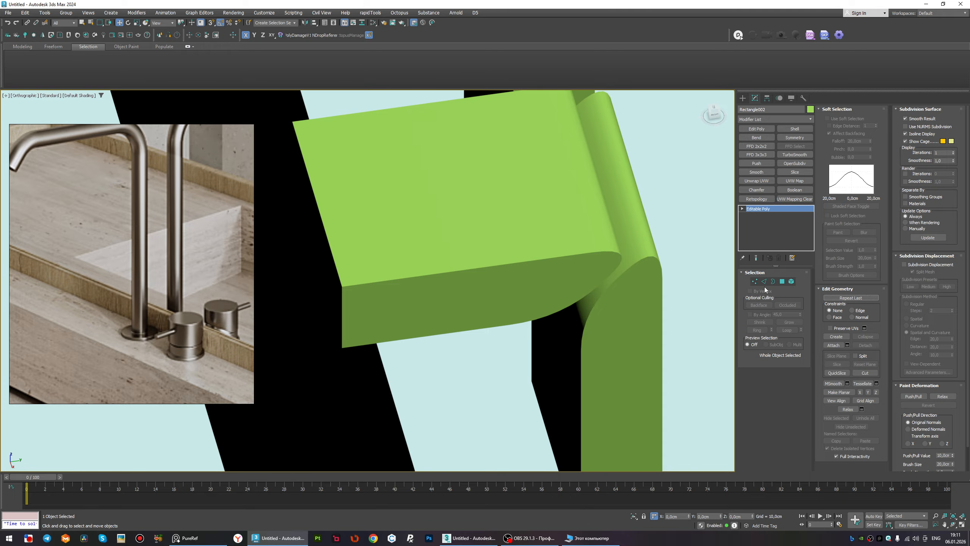
Reselect the hard edges of the smoothed arm and stem and inspect the selected outline with edged faces displayed.
click(764, 282)
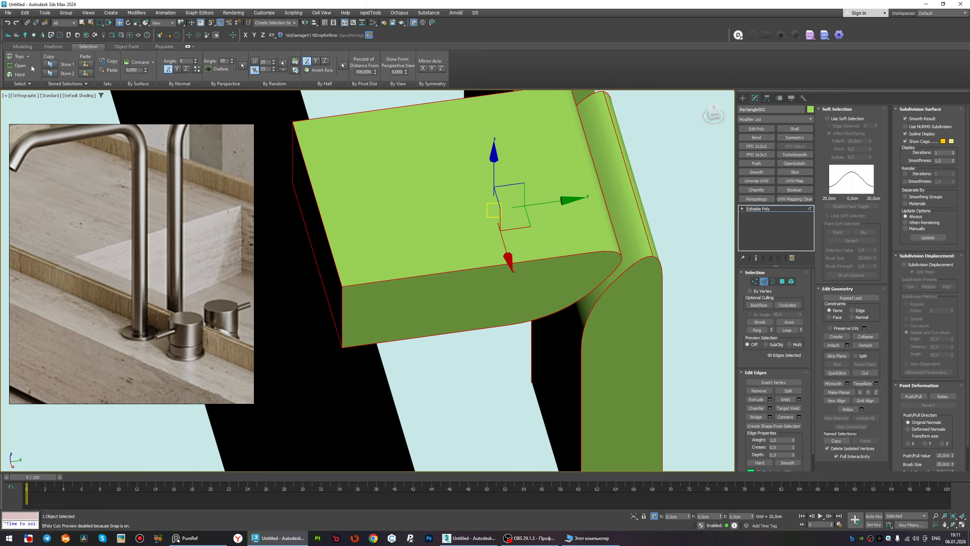
click(18, 74)
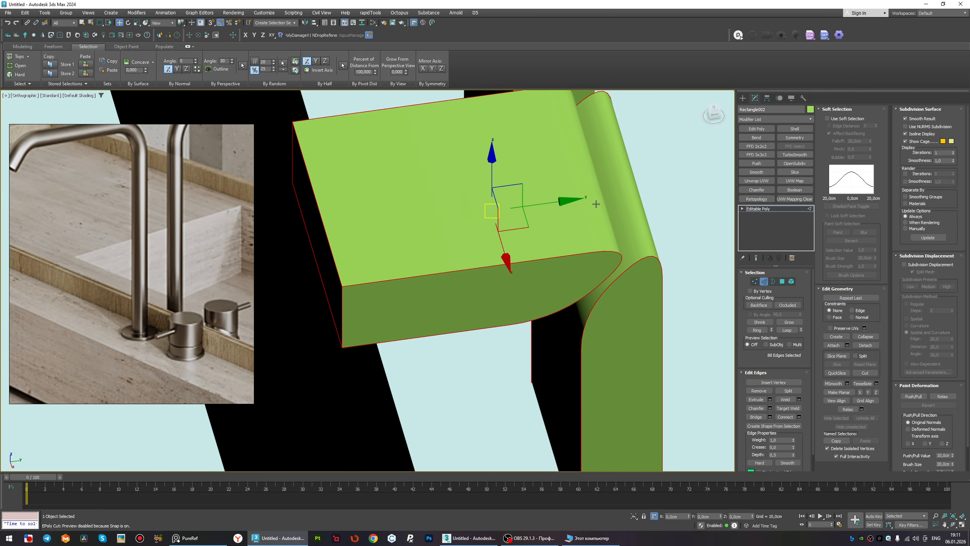
mouse_move(597, 204)
alt+middle_down()
mouse_move(554, 293)
mouse_move(608, 287)
mouse_move(548, 270)
mouse_move(582, 282)
alt+middle_up()
key(F3)
key(F3)
scroll(628, 254, up, 2)
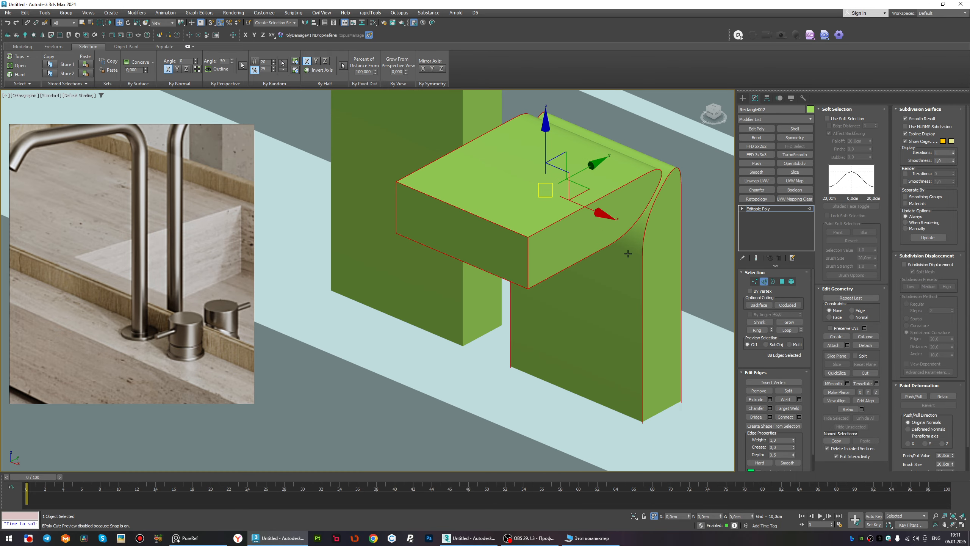
alt+middle_drag(628, 254, 697, 215)
key(F4)
scroll(698, 215, up, 2)
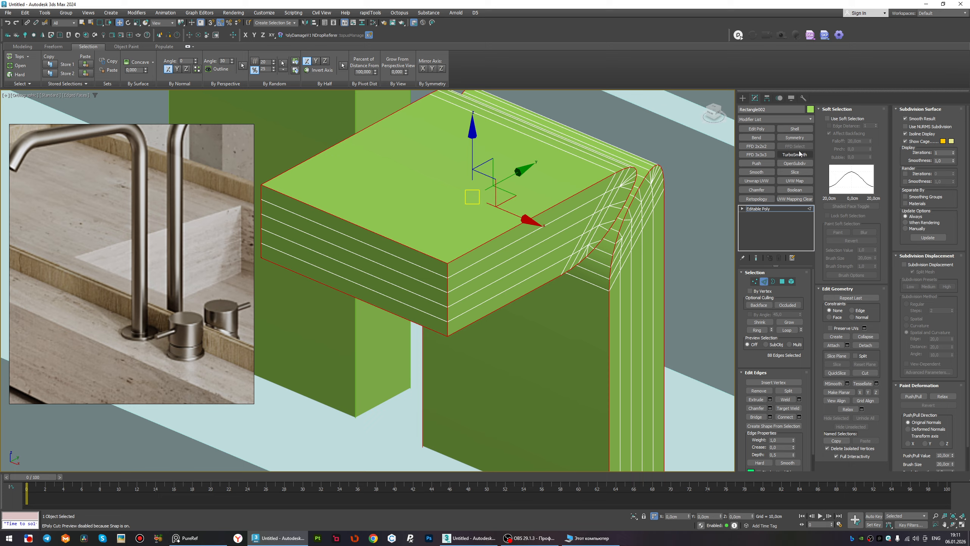
Add a Chamfer modifier on the selected hard edges with an amount of 0.05 cm.
click(766, 190)
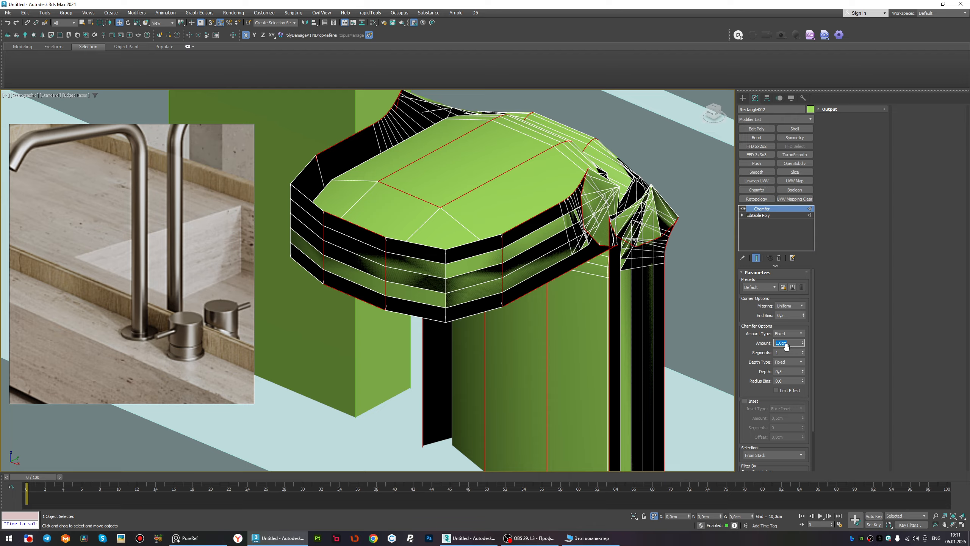
text(0,1)
key(Return)
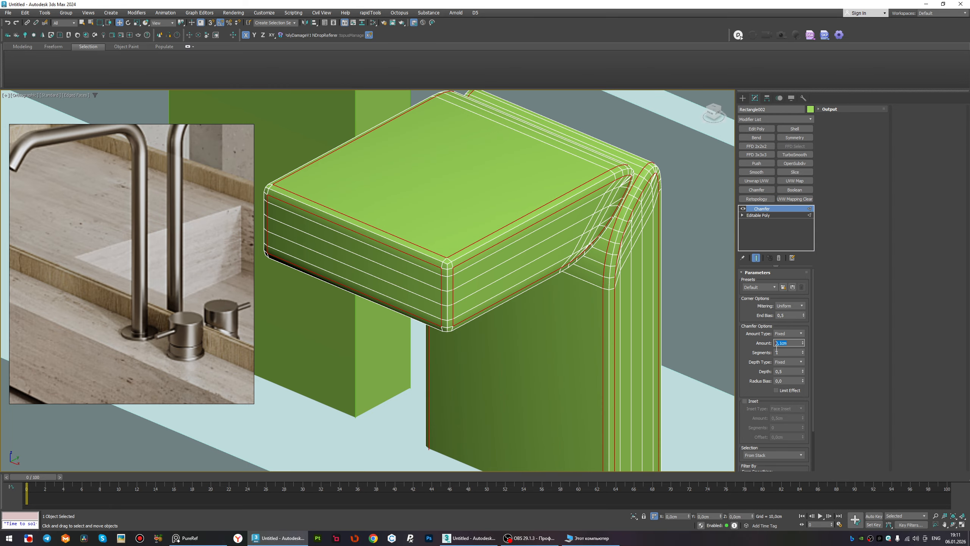
text(0,5)
key(Return)
text(0,05)
key(Return)
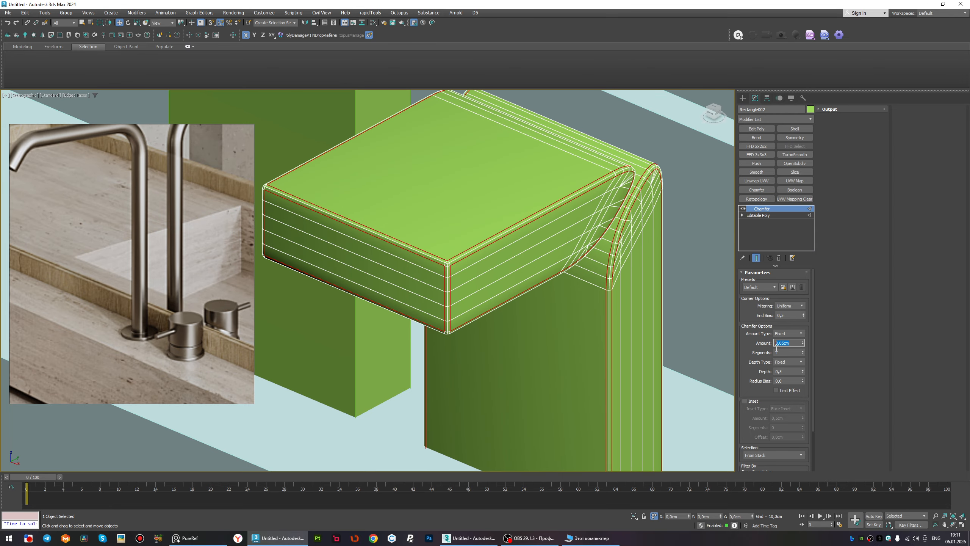
scroll(641, 186, down, 5)
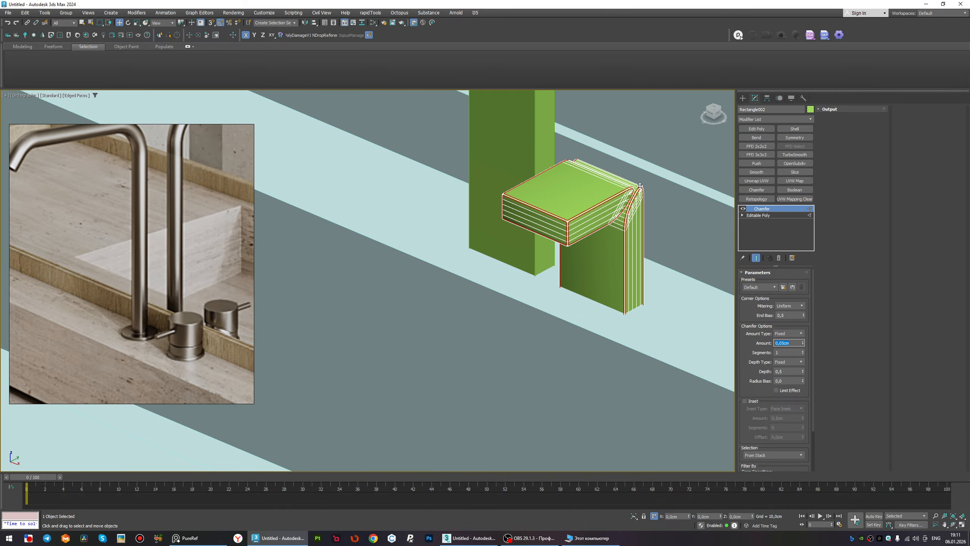
scroll(641, 186, up, 5)
scroll(640, 186, down, 5)
scroll(635, 213, up, 5)
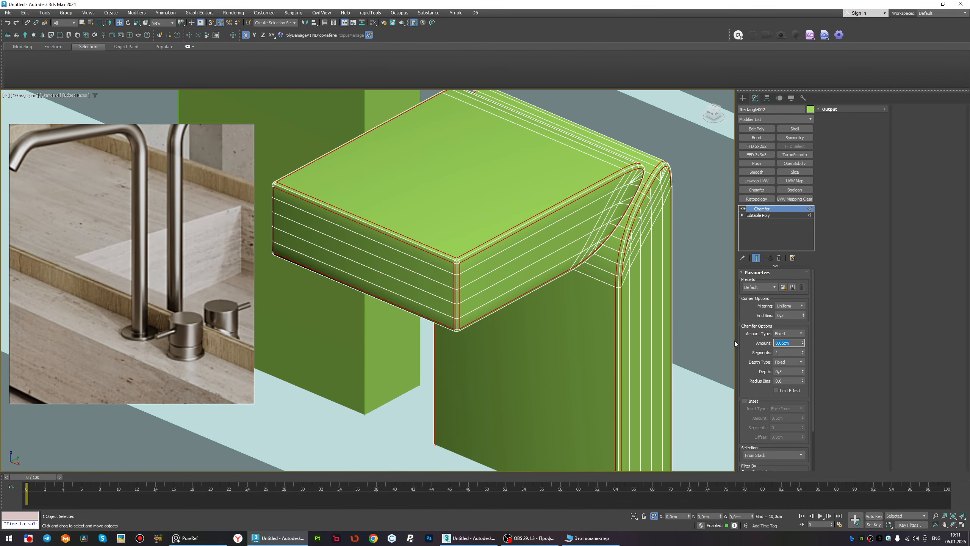
Enable the chamfer's inset as Flow Loop with an amount of 0.025 cm and set the chamfer to 2 segments.
click(753, 401)
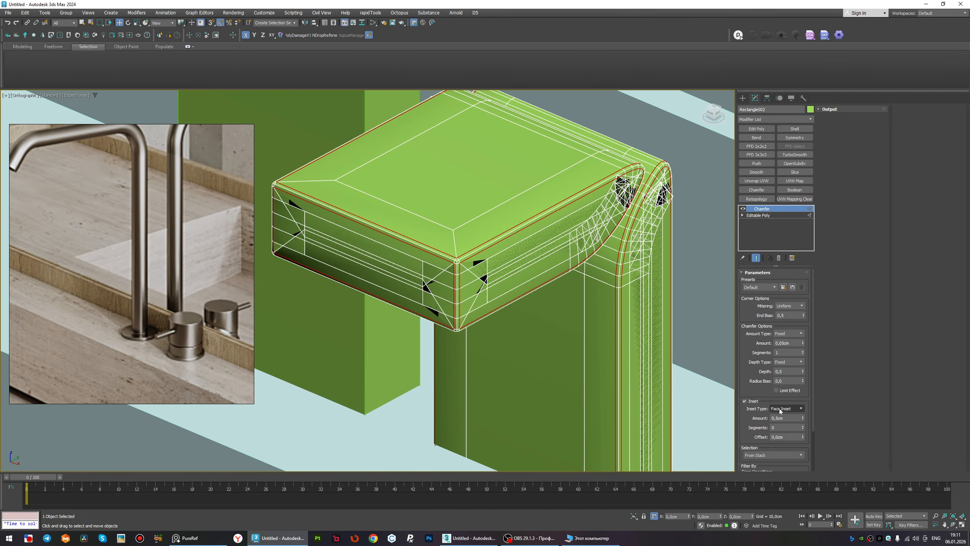
click(784, 423)
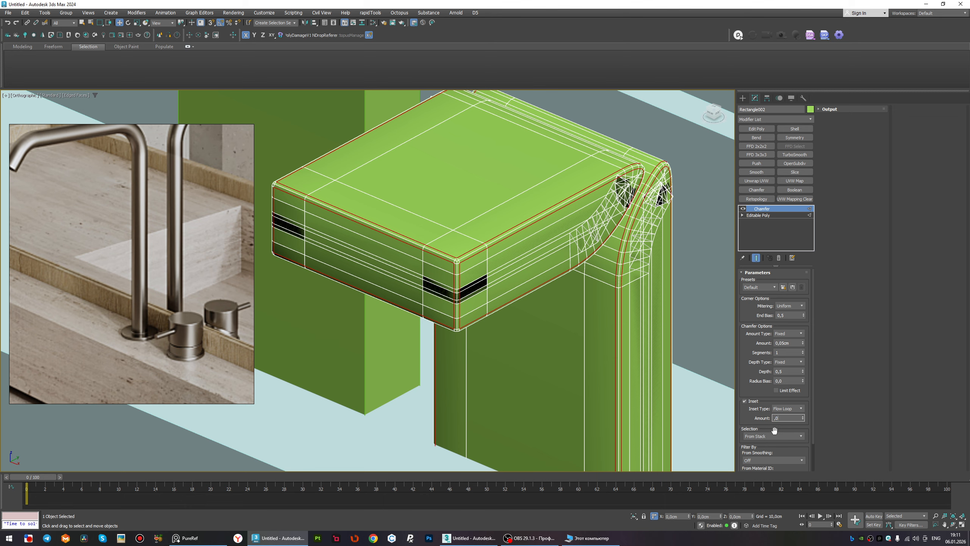
text(2)
key(Return)
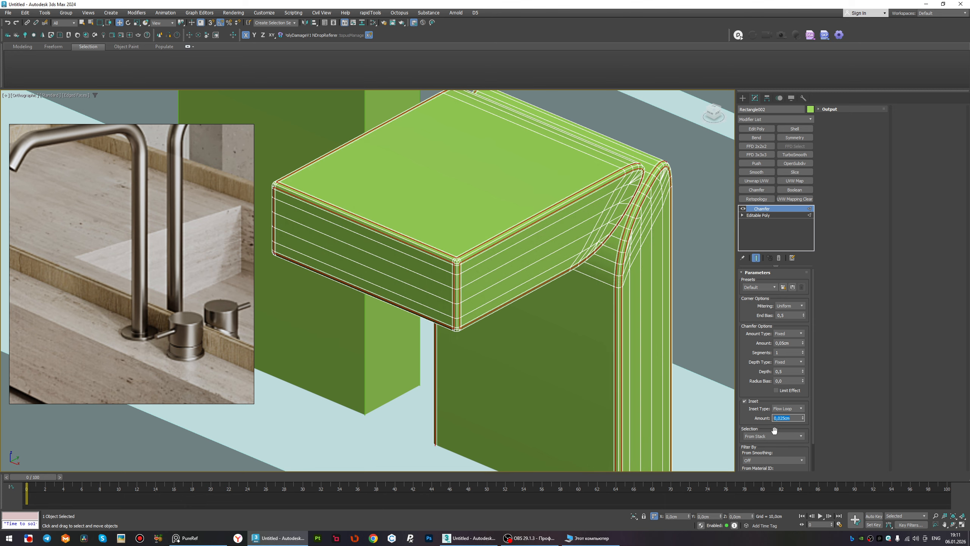
click(804, 350)
scroll(753, 458, down, 2)
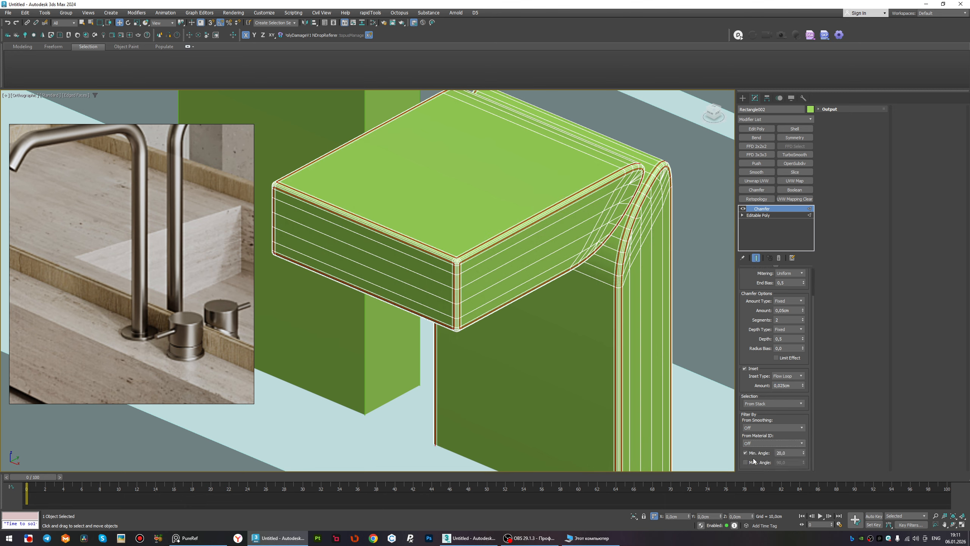
Copy the Chamfer modifier and collapse the arm and stem object to Editable Poly.
right_click(772, 209)
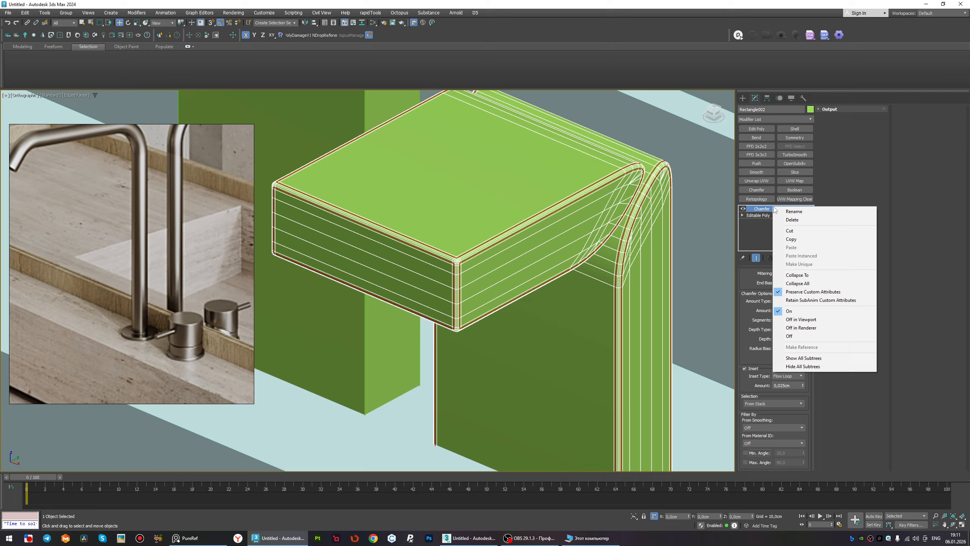
click(795, 239)
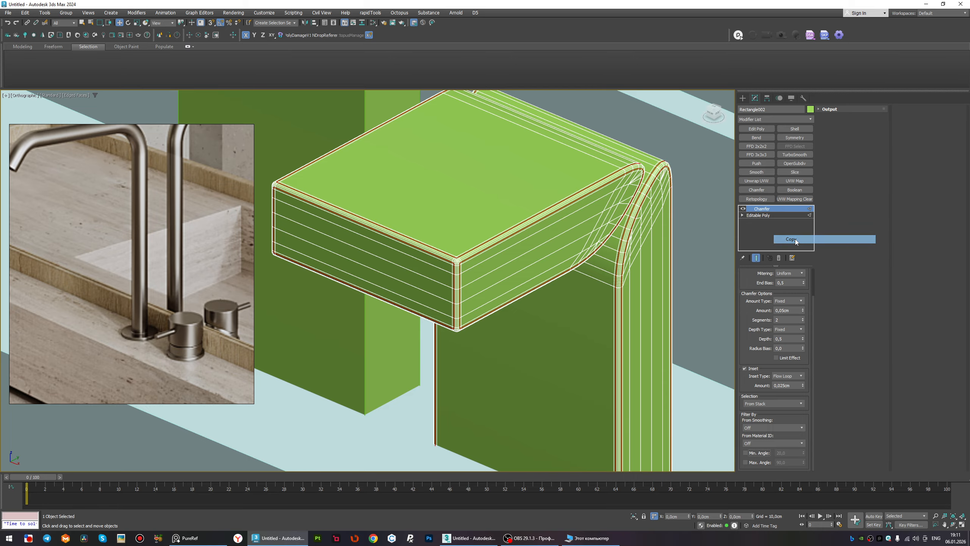
middle_drag(583, 232, 615, 232)
scroll(616, 232, down, 5)
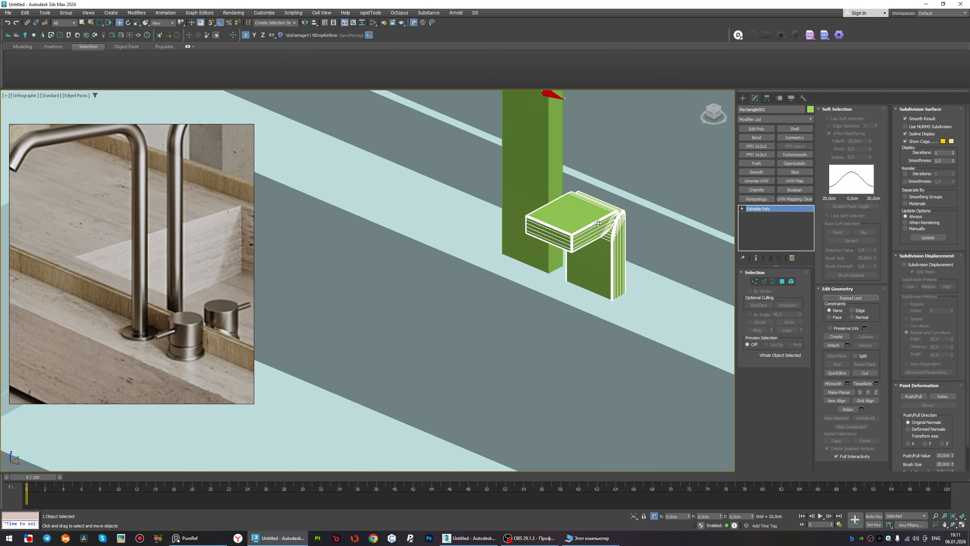
scroll(592, 235, up, 3)
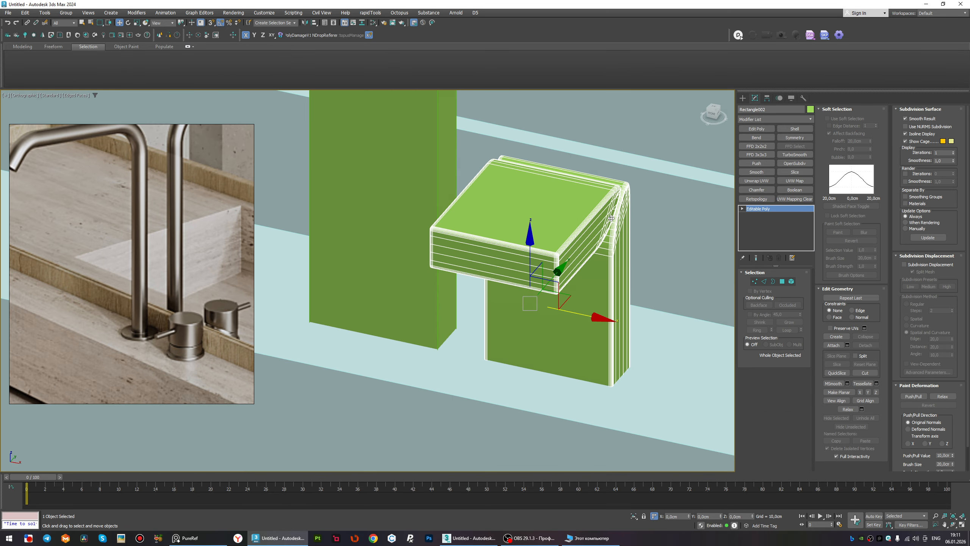
Mirror the arm and stem with a flipped Symmetry modifier on the Z axis, and collapse the result to Editable Poly.
click(805, 138)
click(768, 306)
click(767, 315)
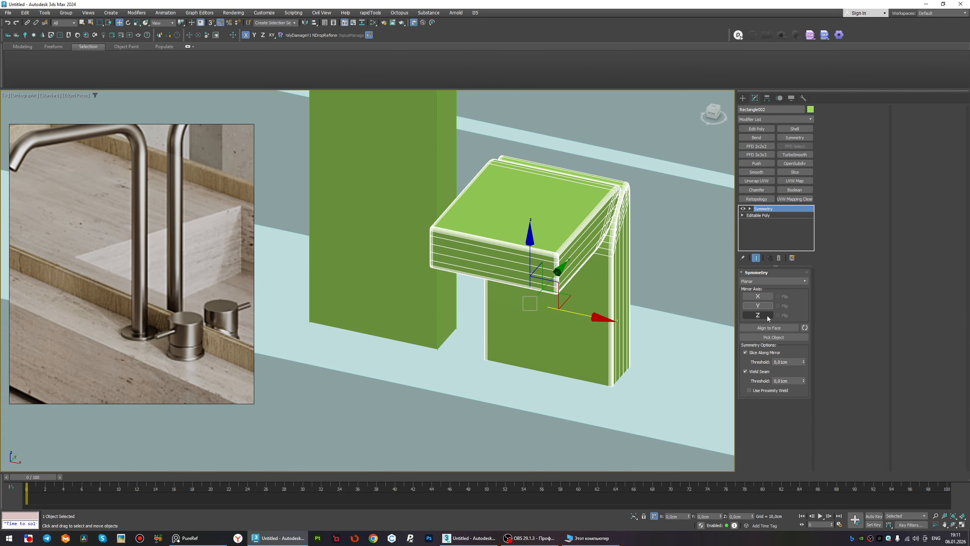
click(781, 315)
scroll(459, 268, up, 5)
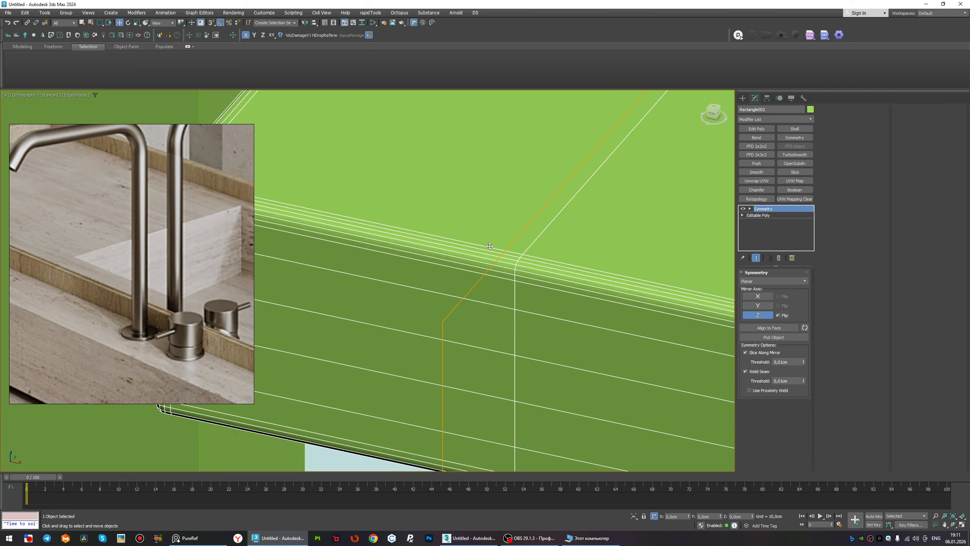
scroll(458, 268, down, 2)
alt+middle_drag(535, 267, 580, 218)
key(ctrl+e)
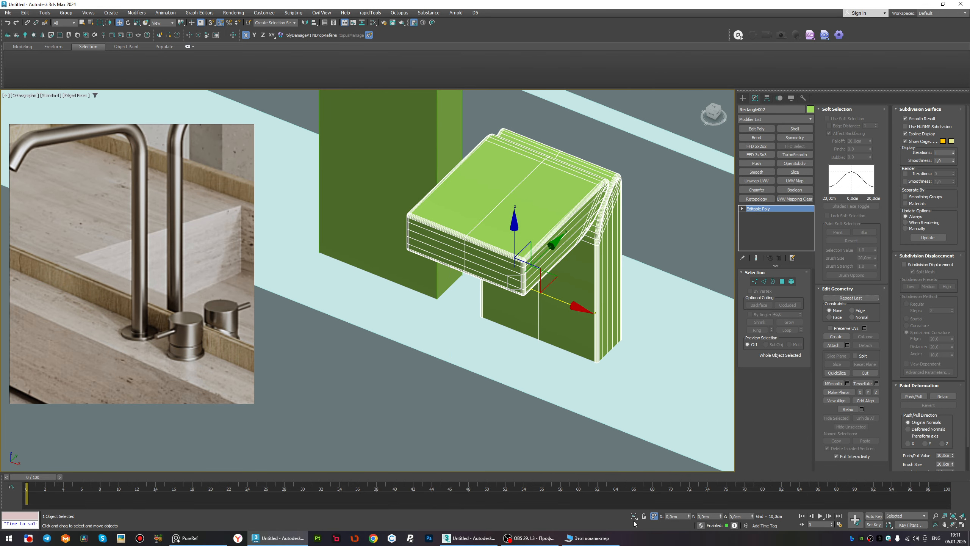
Isolate the arm and stem object and show the gap between the two parts in the Left view.
click(634, 518)
scroll(531, 269, down, 3)
alt+middle_drag(531, 268, 541, 279)
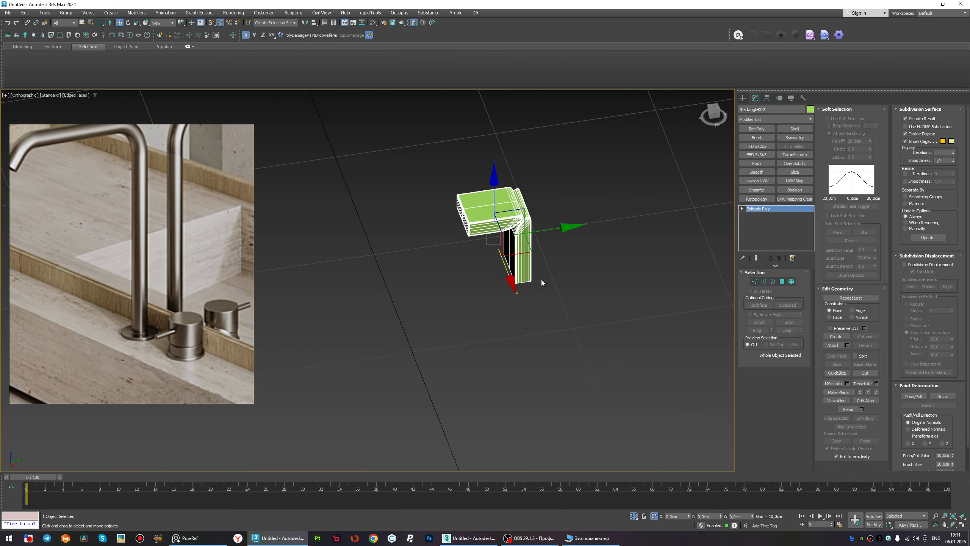
scroll(526, 196, up, 8)
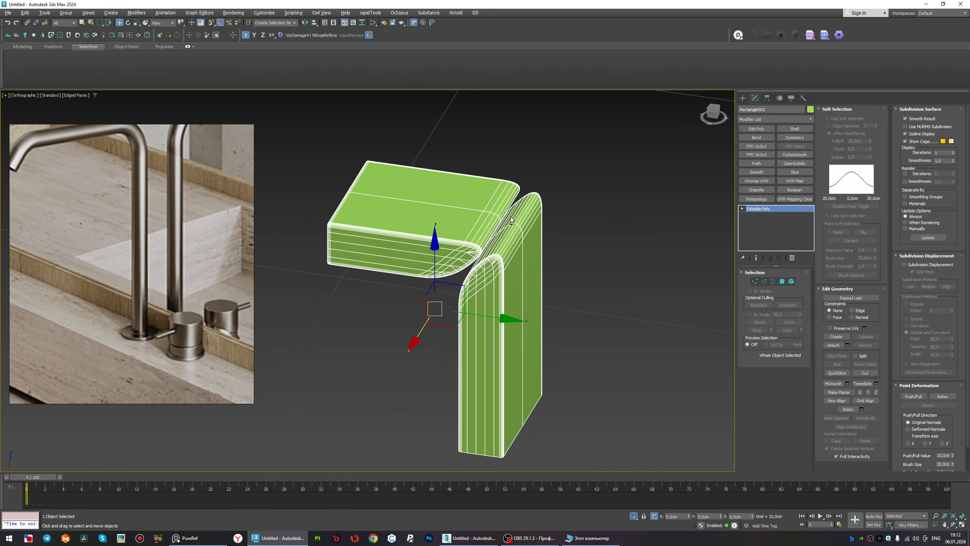
key(l)
scroll(514, 217, up, 5)
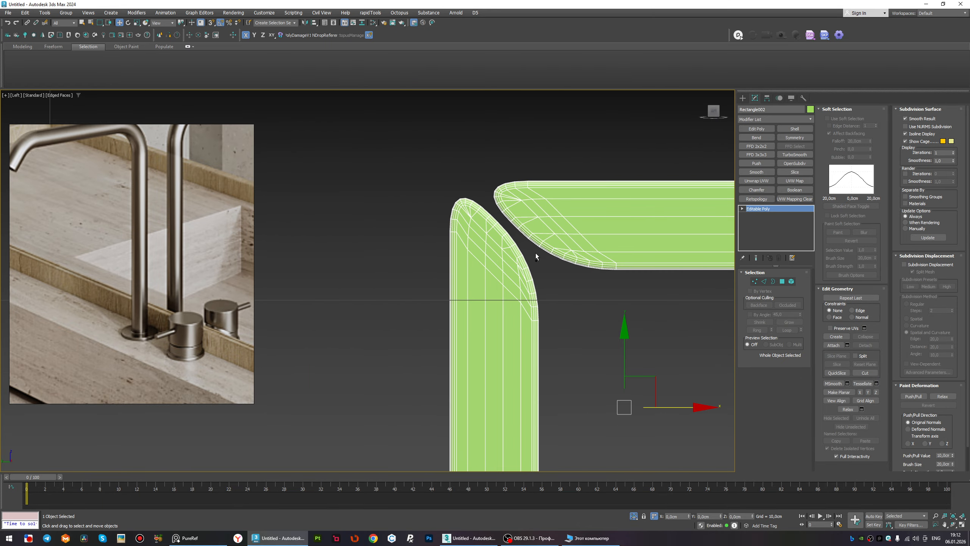
right_click(534, 229)
click(550, 234)
scroll(497, 209, up, 5)
mouse_move(430, 184)
mouse_down()
mouse_move(507, 233)
mouse_move(698, 322)
mouse_up()
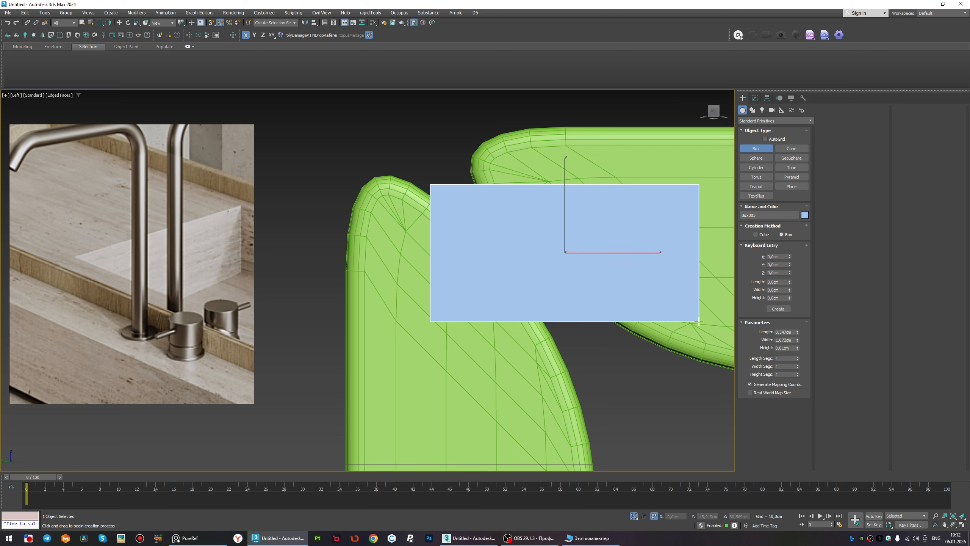
right_click(608, 267)
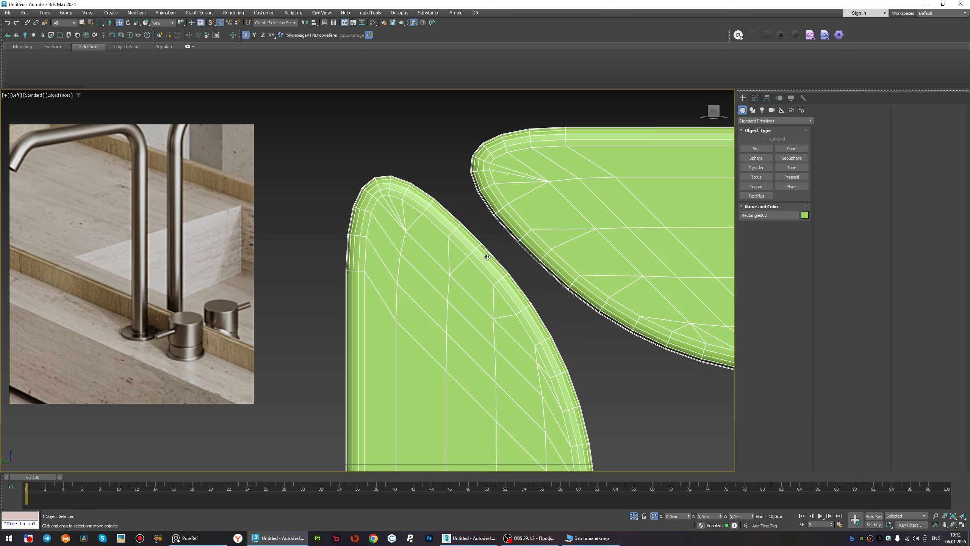
Draw a box about 1.23 by 0.56 cm bridging the arm and stem, and rotate it slightly across the gap.
right_click(485, 230)
click(501, 235)
drag(415, 179, 723, 319)
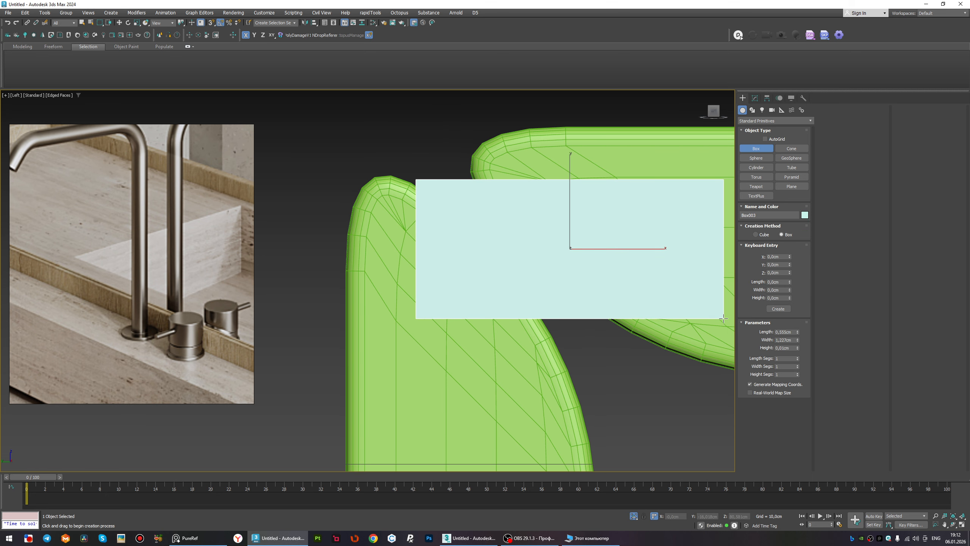
click(702, 287)
right_click(596, 256)
drag(622, 248, 601, 248)
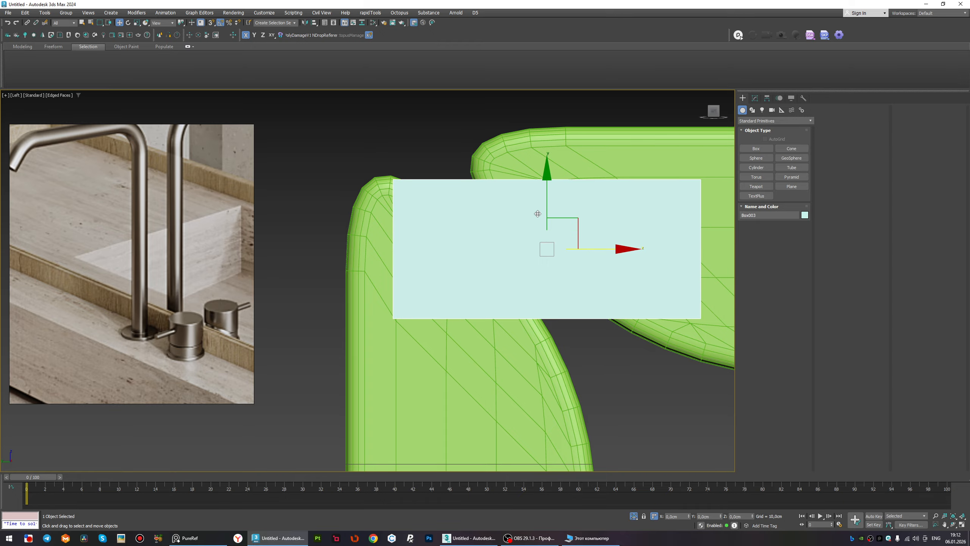
drag(547, 204, 590, 237)
key(e)
scroll(589, 239, down, 5)
Delete the two end faces of the bridging box that sit inside the arm and stem.
key(4)
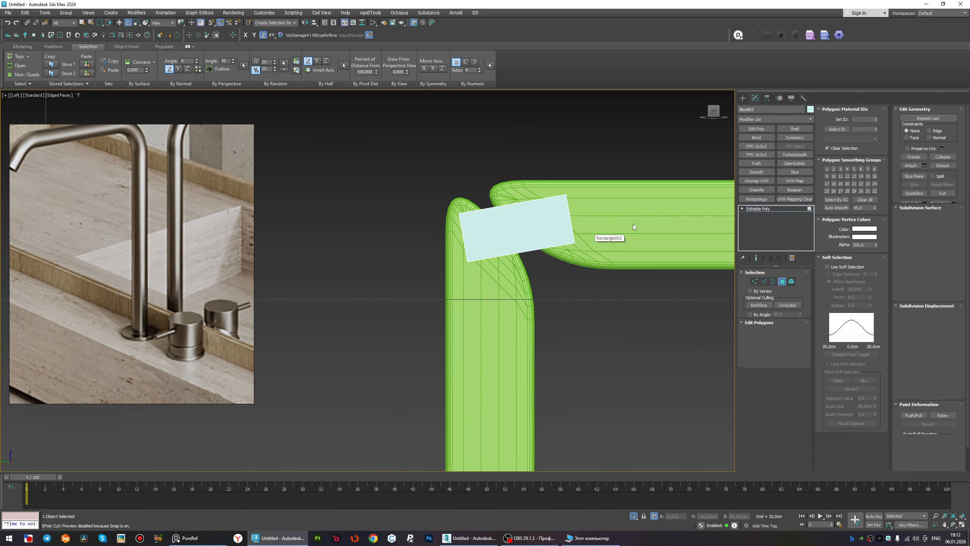
drag(500, 188, 498, 182)
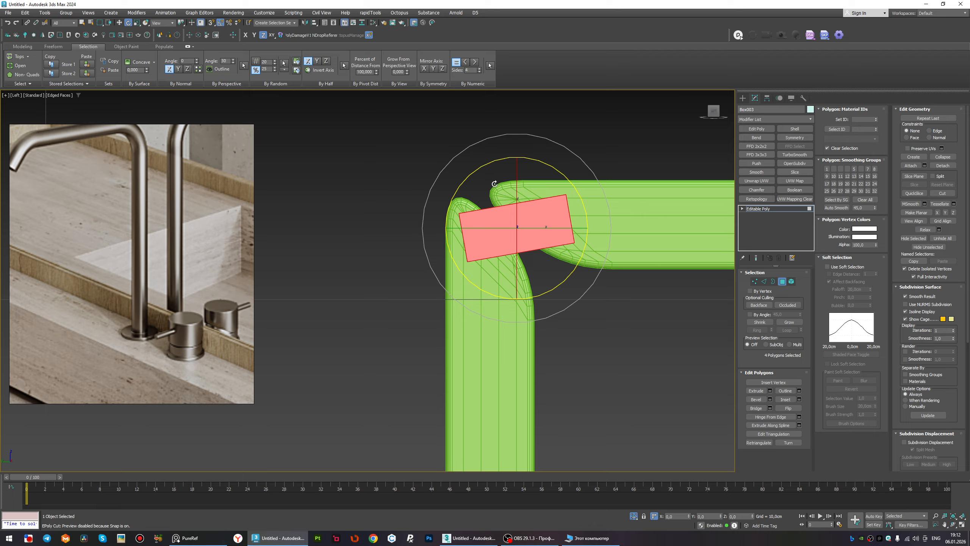
key(ctrl+i)
alt+middle_drag(512, 207, 475, 235)
key(6)
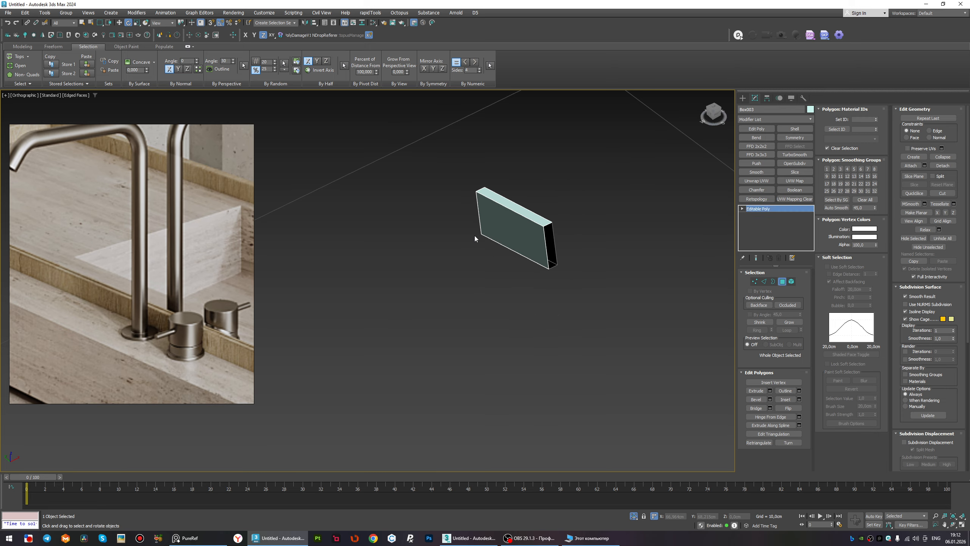
In the Top view, snap the bridging box along X to the midline of the arm.
key(t)
key(w)
scroll(479, 227, up, 3)
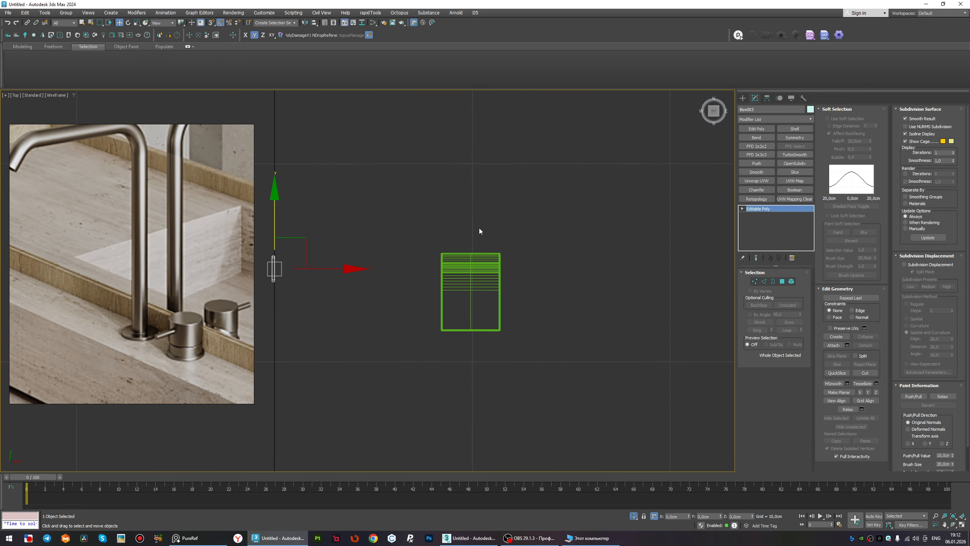
key(s)
drag(419, 264, 495, 313)
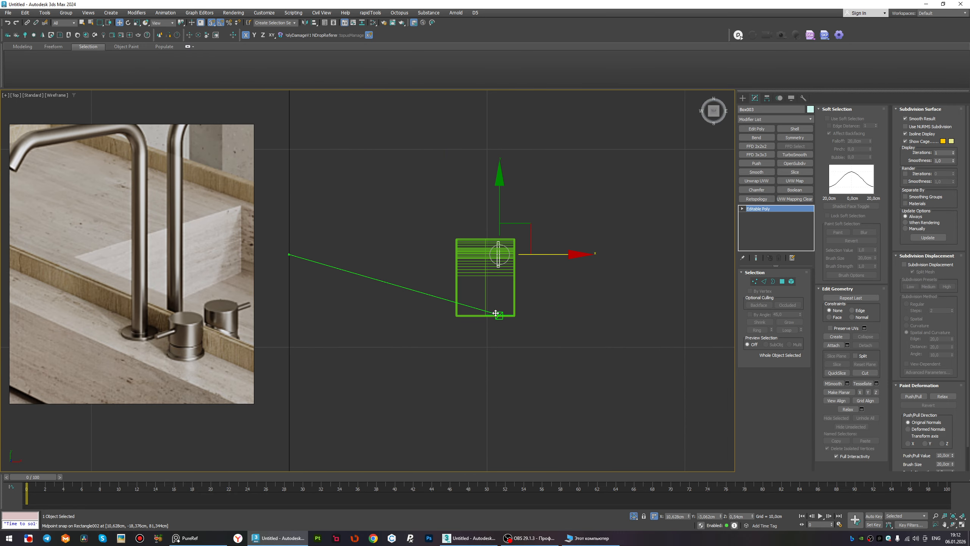
scroll(496, 281, up, 5)
drag(512, 207, 470, 354)
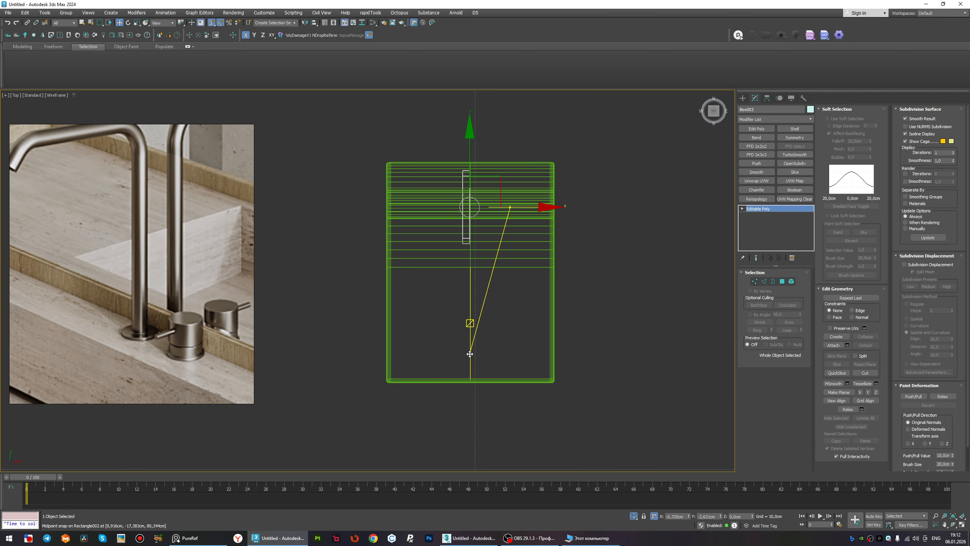
Widen the bridging box by moving its four vertices on one side outward along X.
key(F3)
scroll(474, 208, up, 5)
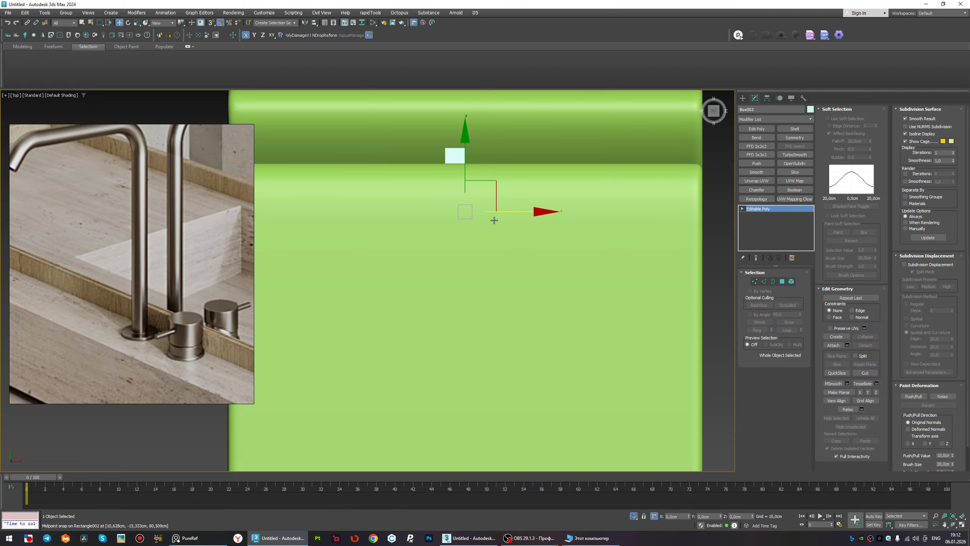
scroll(495, 221, down, 5)
key(1)
key(F3)
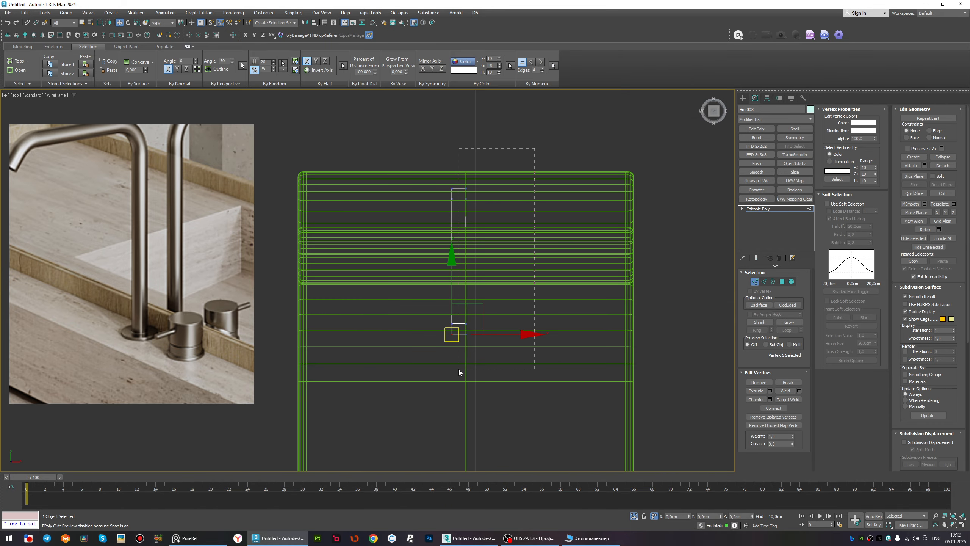
drag(459, 369, 460, 372)
key(F3)
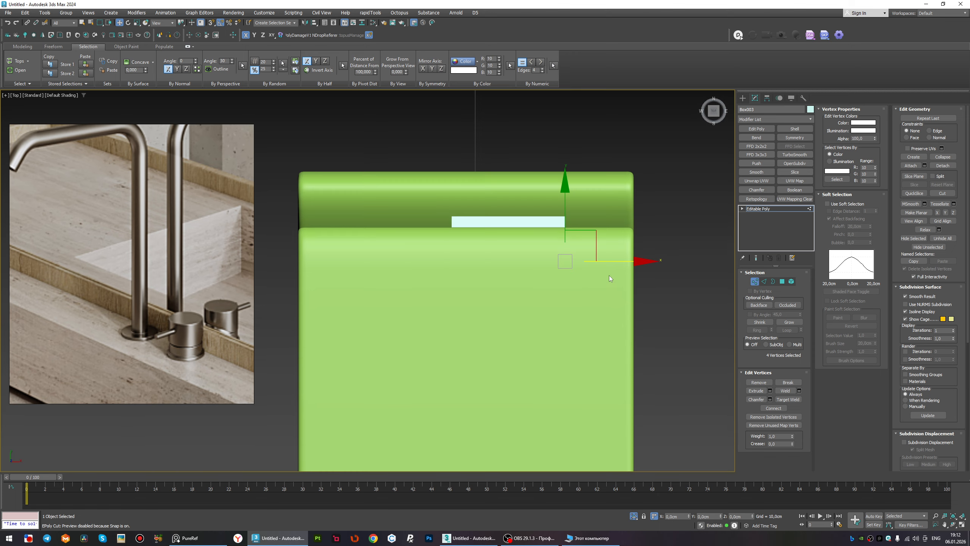
key(6)
key(F4)
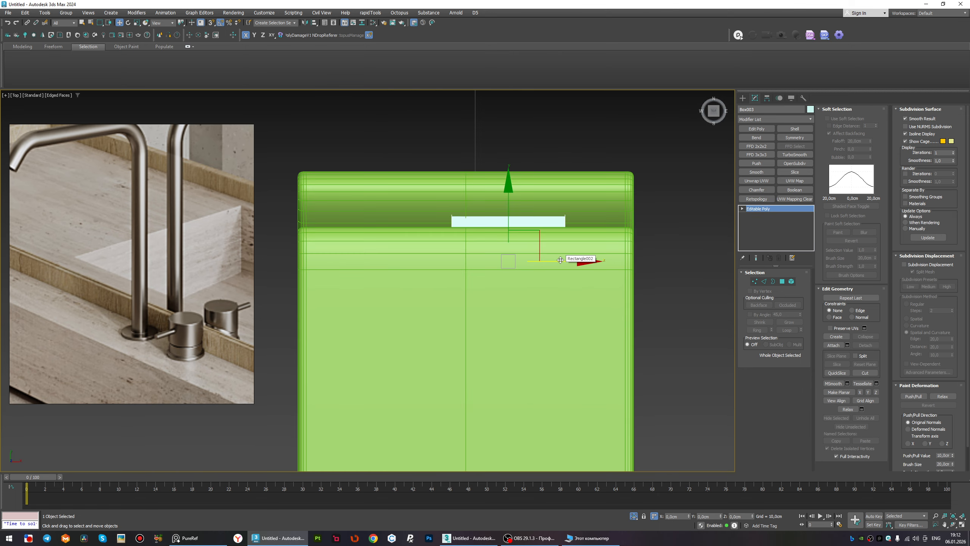
Recentre the widened bridging box on the arm's midline using midpoint snapping along X.
key(s)
drag(466, 255, 470, 329)
key(ctrl+z)
click(554, 270)
scroll(465, 268, down, 3)
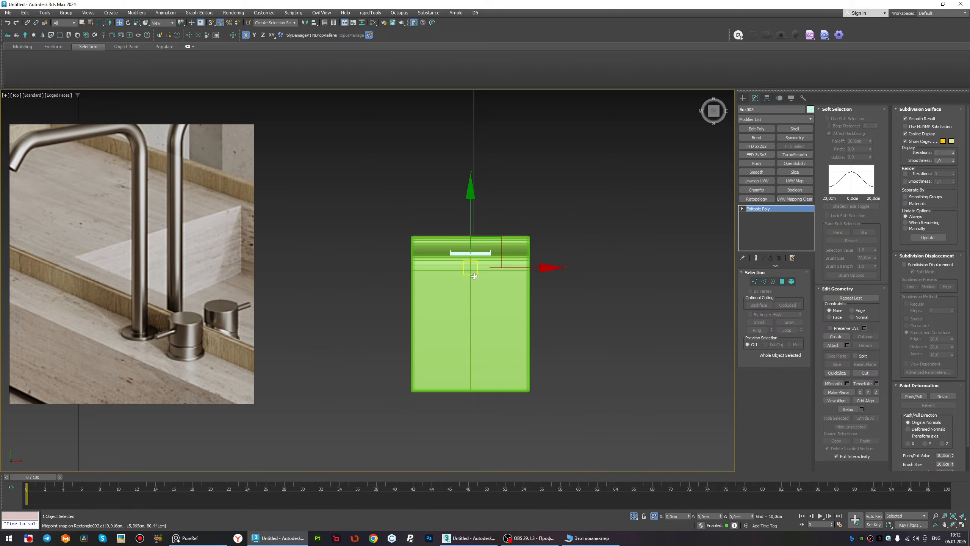
Select the four edges of the bridging box that run across the gap between arm and stem.
alt+middle_drag(465, 267, 550, 274)
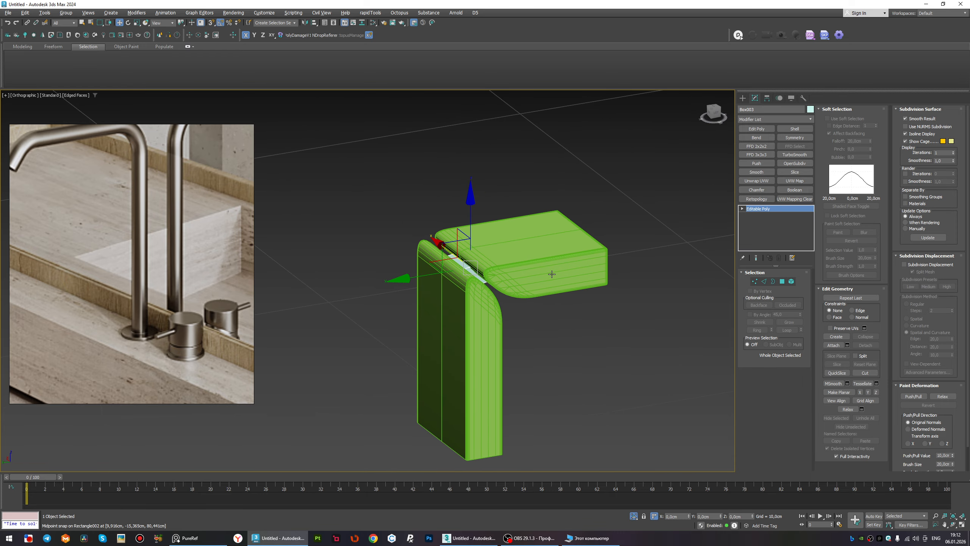
scroll(472, 271, up, 5)
scroll(473, 271, down, 1)
scroll(479, 269, down, 3)
alt+middle_drag(479, 270, 514, 274)
scroll(520, 277, up, 2)
scroll(519, 277, up, 2)
key(2)
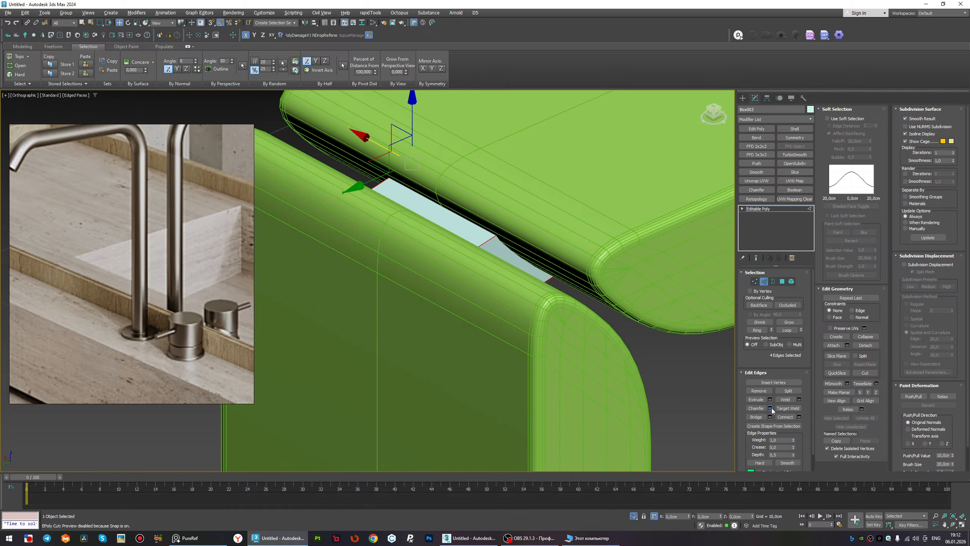
Chamfer the four selected edges by about 0.186 cm and increase the connecting segments to round the bridging piece.
click(771, 407)
scroll(491, 234, up, 3)
drag(367, 299, 400, 240)
click(373, 309)
scroll(485, 241, down, 3)
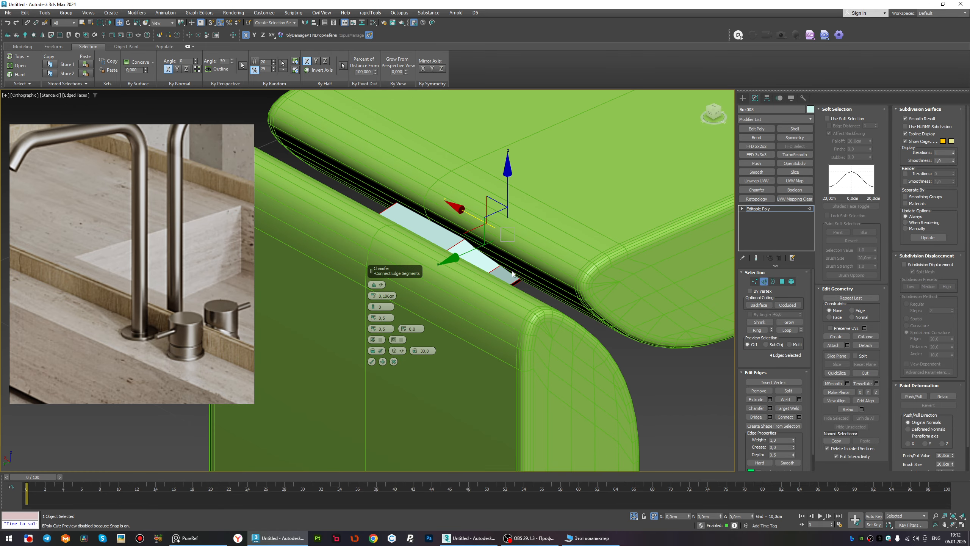
scroll(488, 257, up, 3)
triple_click(374, 305)
scroll(492, 269, down, 4)
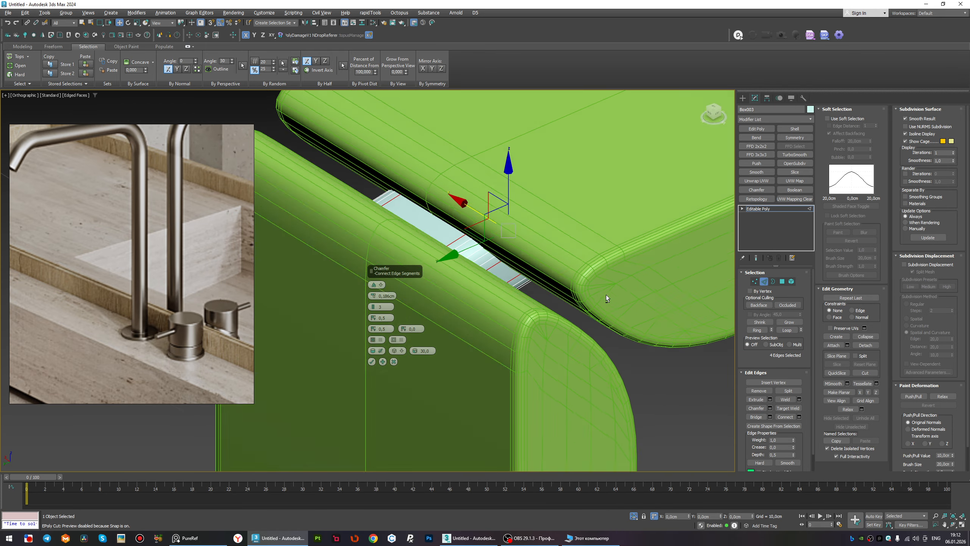
alt+middle_drag(607, 293, 581, 281)
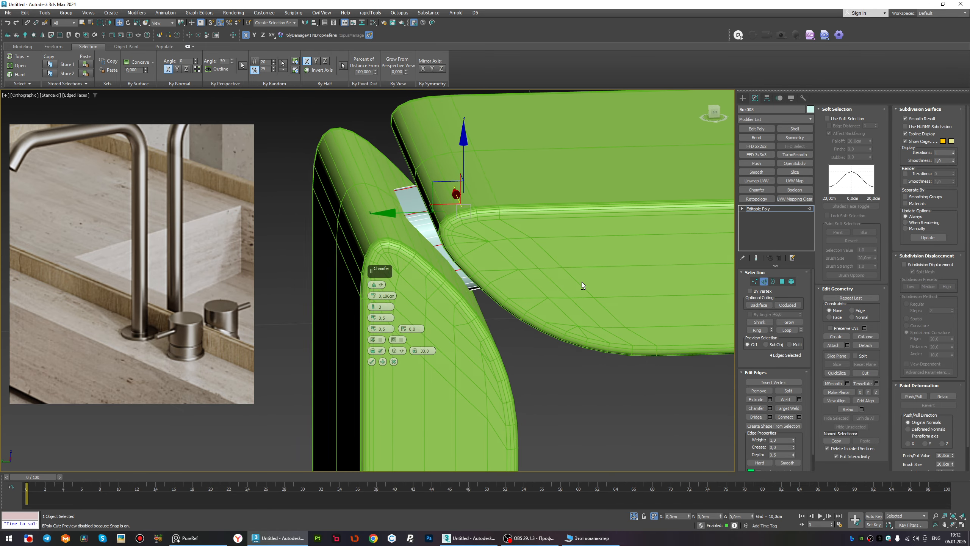
click(372, 362)
Attach the arm and stem to the bridging piece as one object, and exit isolation to check it beside the faucet.
right_click(467, 315)
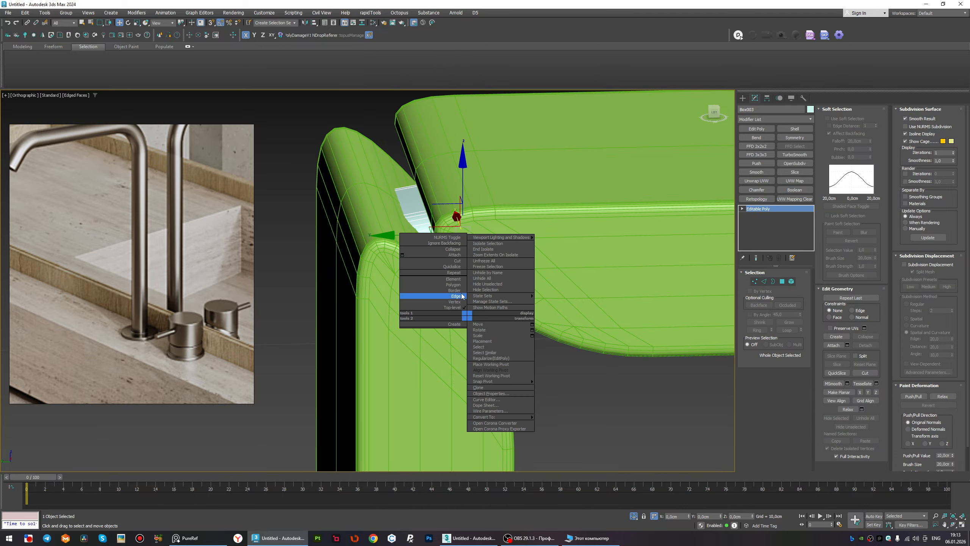
click(455, 256)
click(496, 214)
right_click(499, 260)
key(alt+q)
scroll(501, 265, down, 6)
mouse_move(603, 318)
alt+middle_down()
mouse_move(536, 333)
mouse_move(479, 312)
mouse_move(476, 321)
mouse_move(474, 302)
alt+middle_up()
scroll(532, 325, up, 3)
key(F4)
scroll(450, 273, down, 3)
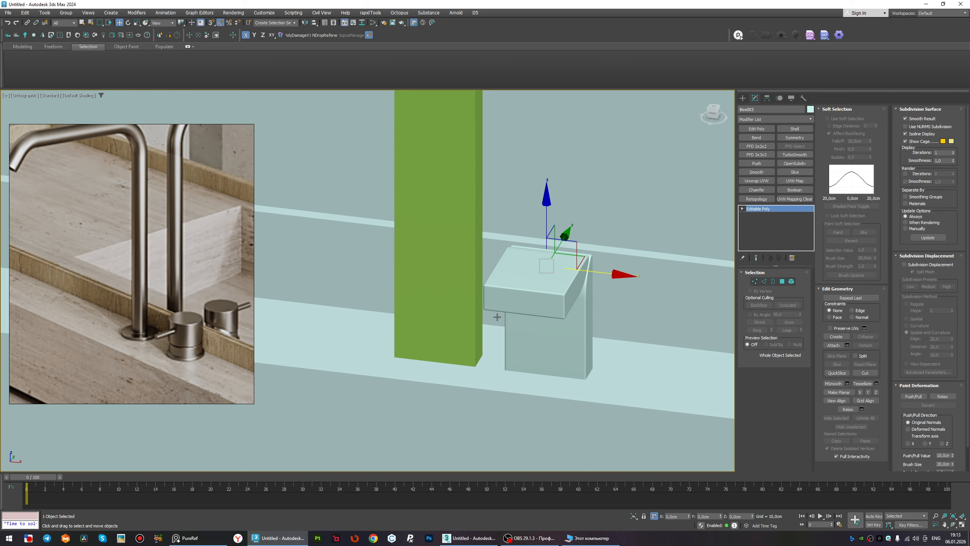
key(F4)
Convert the faucet spline to Editable Poly and delete the face at its bottom end.
click(467, 311)
scroll(468, 318, down, 5)
key(alt+q)
alt+middle_drag(474, 350, 433, 233)
scroll(415, 264, up, 4)
scroll(406, 262, up, 3)
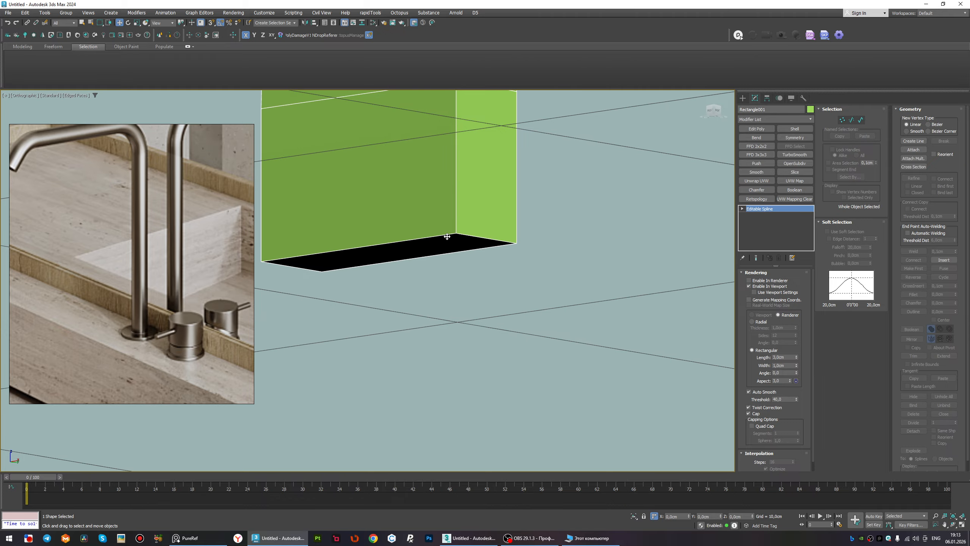
key(alt+e)
key(4)
click(432, 250)
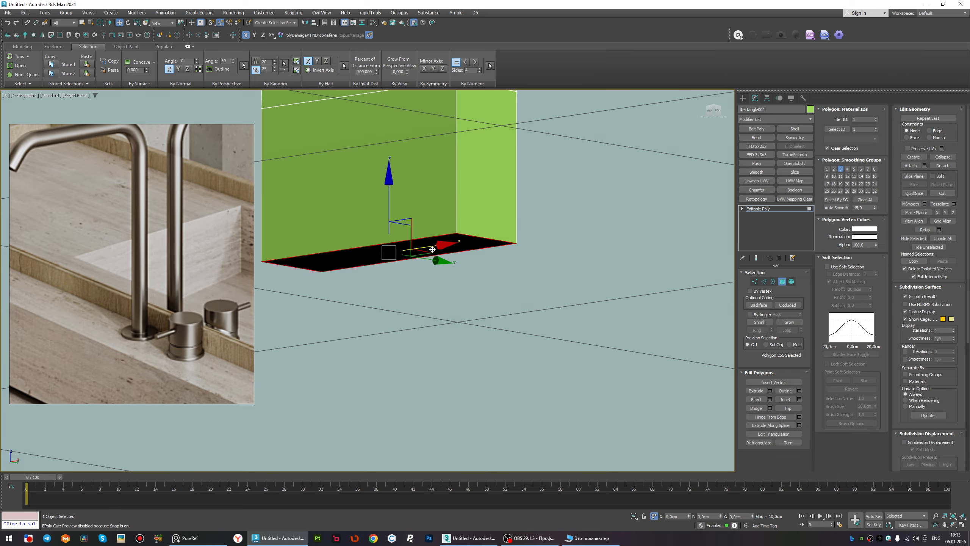
key(ctrl+d)
Scale a copy of the open border at the faucet's spout end inward, and extrude the inner border up inside the spout.
key(3)
drag(504, 262, 474, 238)
alt+middle_drag(428, 248, 398, 251)
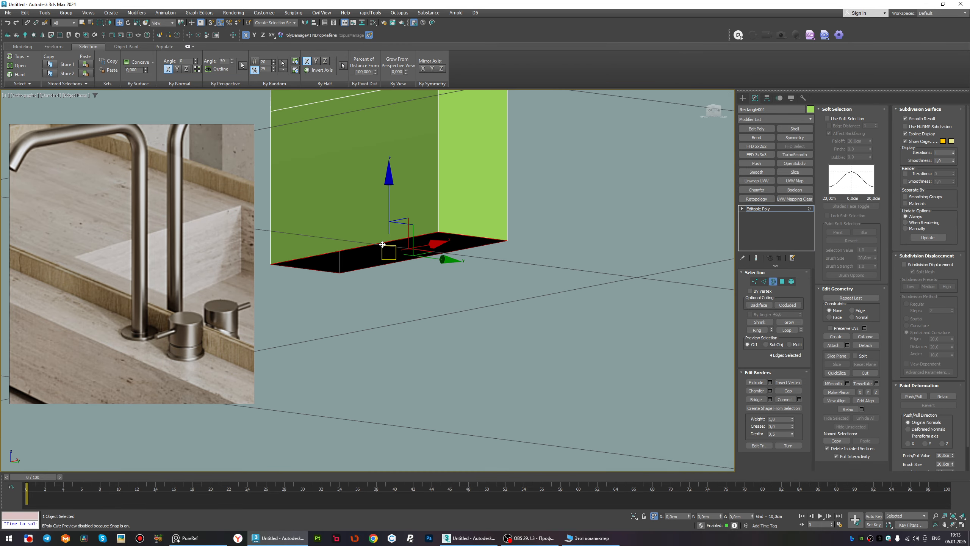
scroll(395, 251, up, 3)
key(r)
shift+drag(394, 251, 397, 263)
drag(327, 244, 329, 257)
key(w)
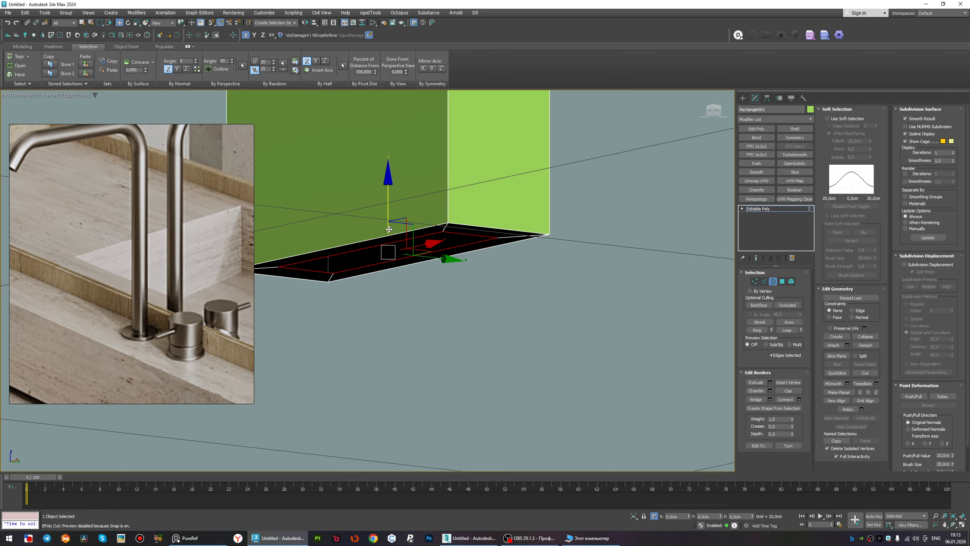
shift+drag(390, 206, 389, 205)
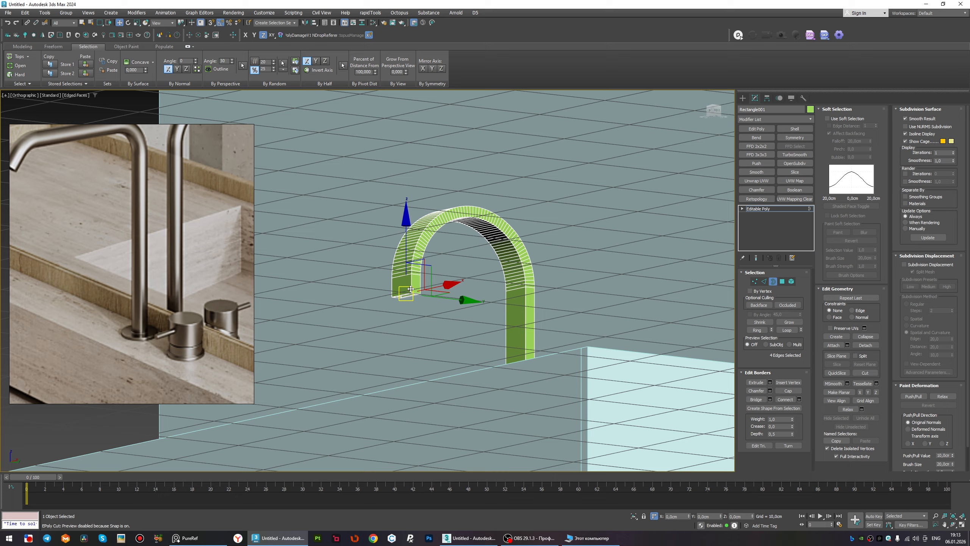
scroll(477, 229, up, 6)
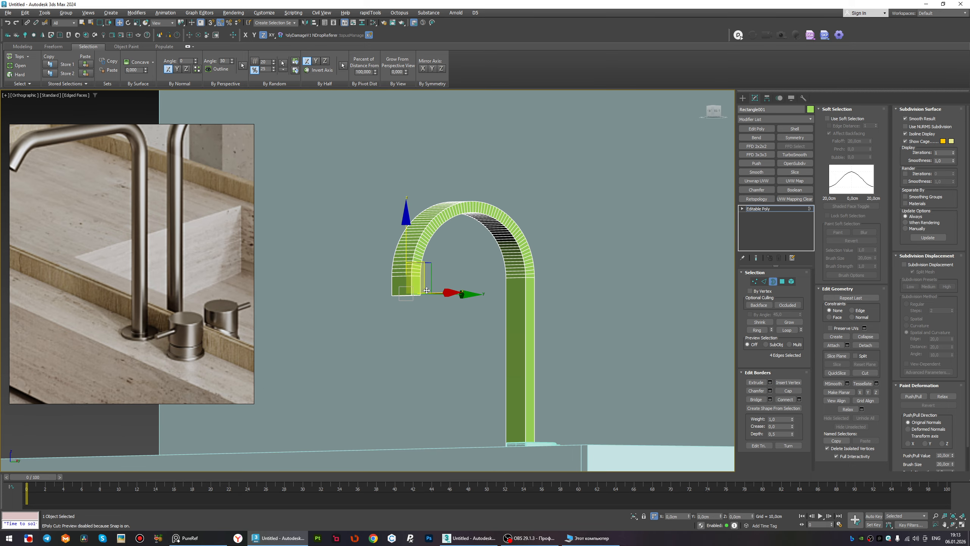
Select all hard edges of the faucet, including the edges of the recessed rim at the spout end.
key(2)
click(17, 77)
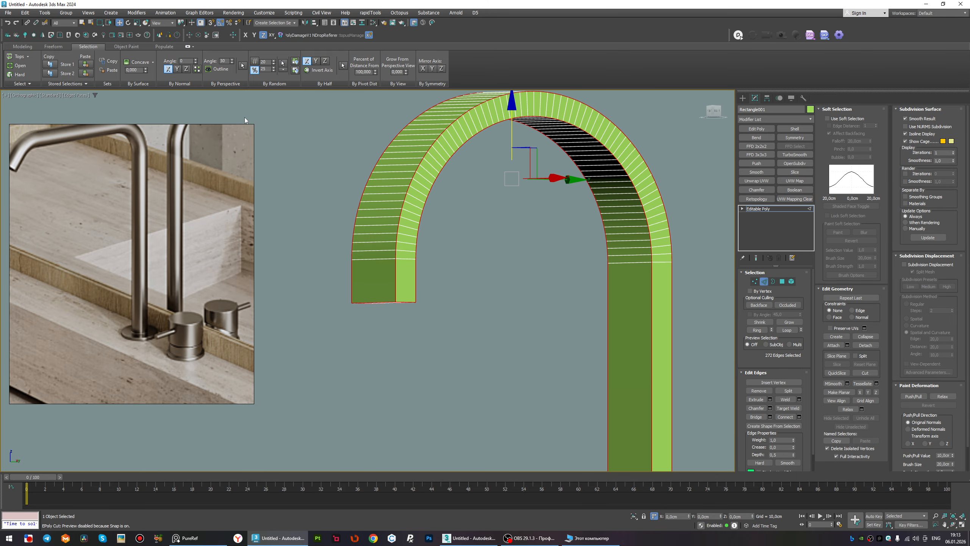
scroll(458, 140, down, 3)
alt+middle_drag(433, 220, 439, 195)
scroll(442, 220, up, 8)
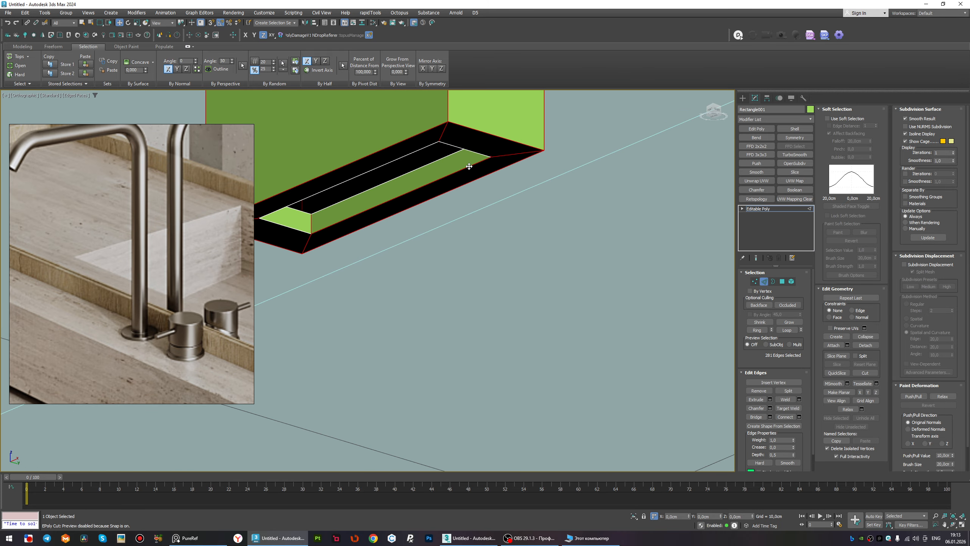
scroll(460, 171, down, 3)
scroll(400, 202, down, 6)
alt+middle_drag(405, 218, 424, 263)
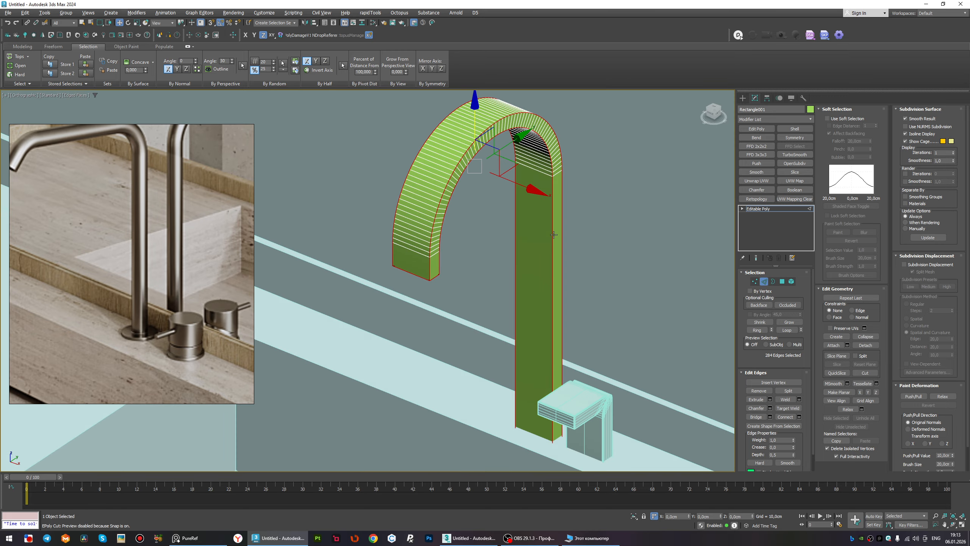
Select the polygon at the foot of the faucet column through the wireframe and delete it.
scroll(555, 283, down, 2)
middle_drag(555, 283, 553, 253)
alt+middle_drag(554, 253, 561, 244)
scroll(561, 287, up, 3)
key(4)
key(F3)
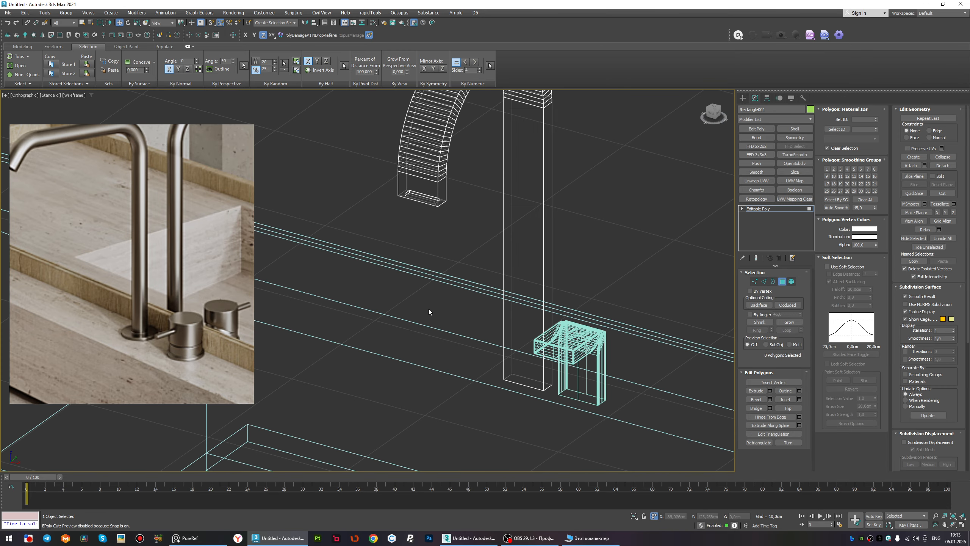
drag(429, 309, 671, 465)
Paste the copied Chamfer modifier with a 0.05 cm amount onto the faucet's selected edges, check the spout rim, and collapse to Editable Poly.
key(2)
key(F3)
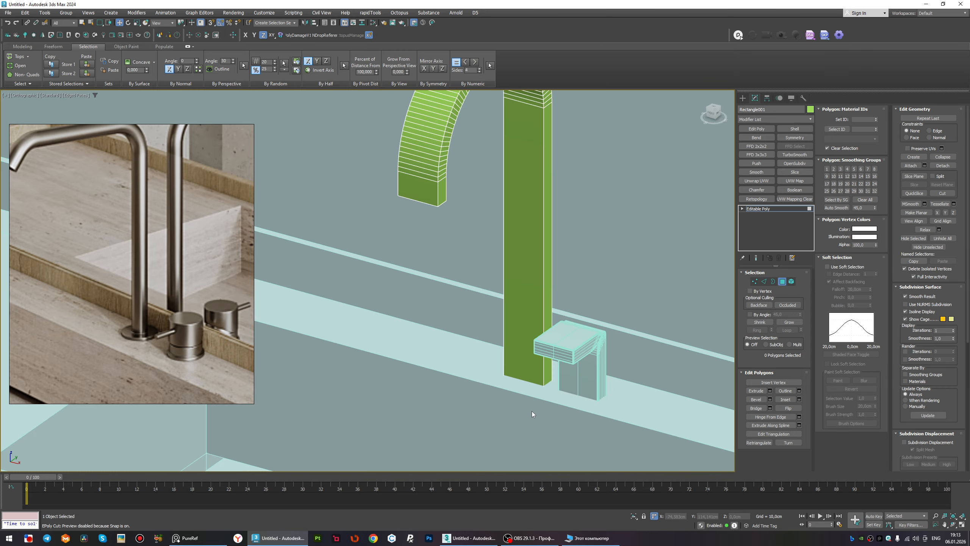
right_click(761, 212)
click(780, 218)
middle_drag(447, 195, 475, 273)
scroll(449, 230, up, 8)
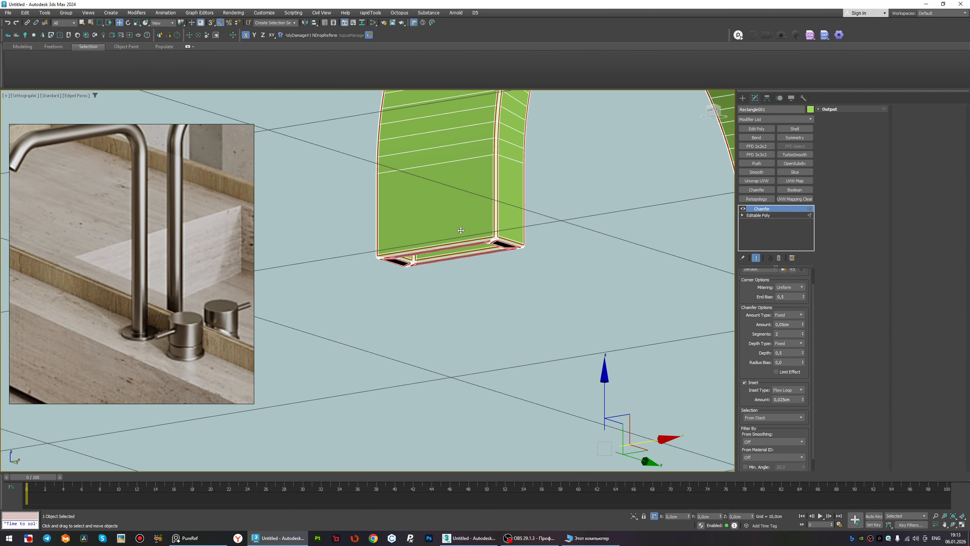
key(F3)
key(F3)
key(F3)
key(F3)
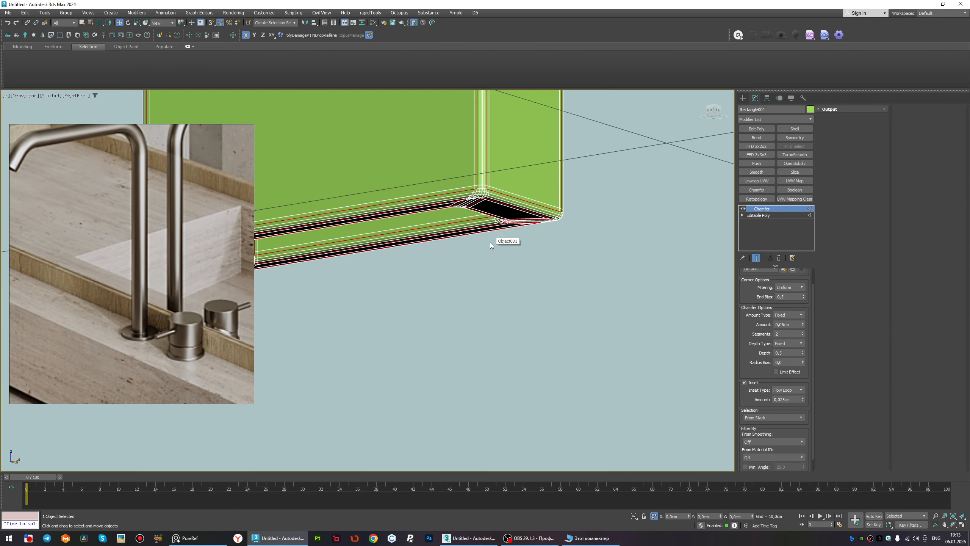
scroll(491, 243, down, 8)
alt+middle_drag(536, 256, 491, 277)
key(ctrl+z)
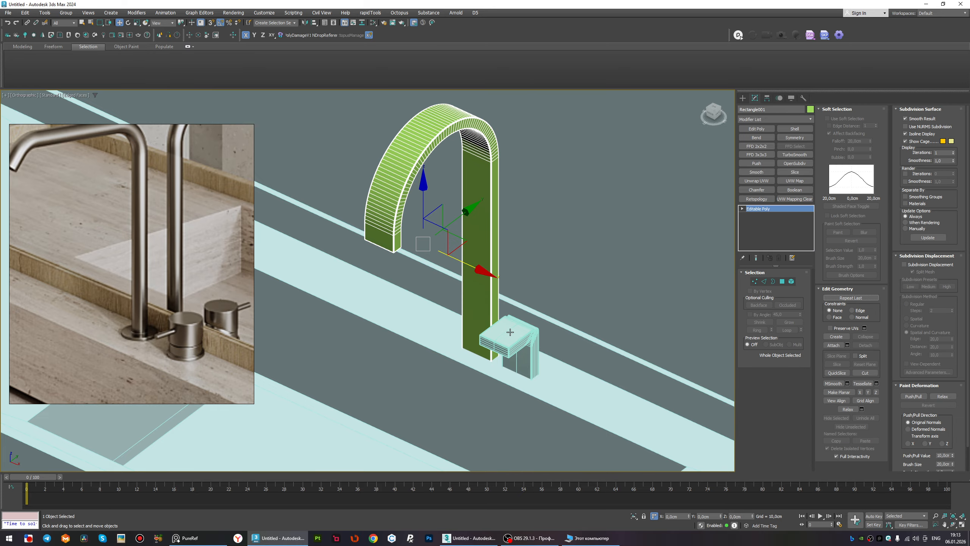
Move the mixer handle slightly away from the faucet along X and attach the faucet to it as one object.
alt+middle_drag(511, 331, 502, 313)
scroll(502, 312, up, 3)
click(542, 257)
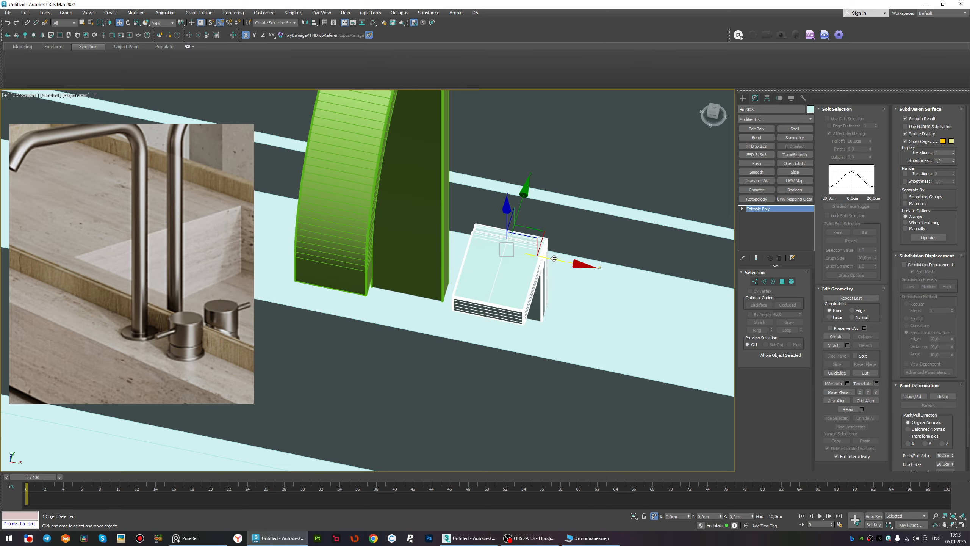
drag(554, 258, 576, 263)
right_click(505, 298)
click(448, 247)
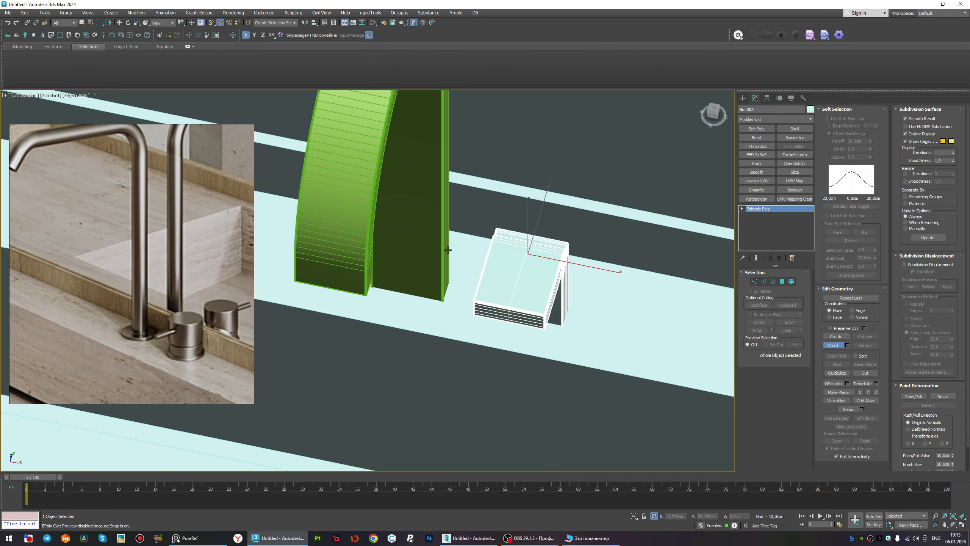
click(448, 250)
right_click(448, 252)
Select the vanity body and the wall panel together and paste the copied Chamfer modifier with a 0.05 cm amount onto both.
scroll(448, 254, down, 10)
scroll(171, 282, down, 6)
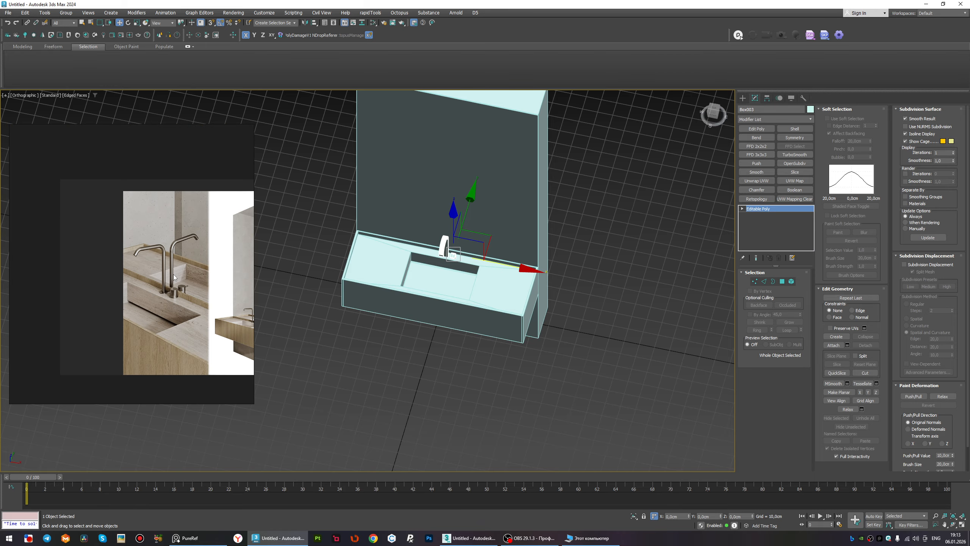
scroll(398, 242, down, 2)
alt+middle_drag(492, 306, 465, 266)
scroll(466, 269, up, 8)
click(474, 322)
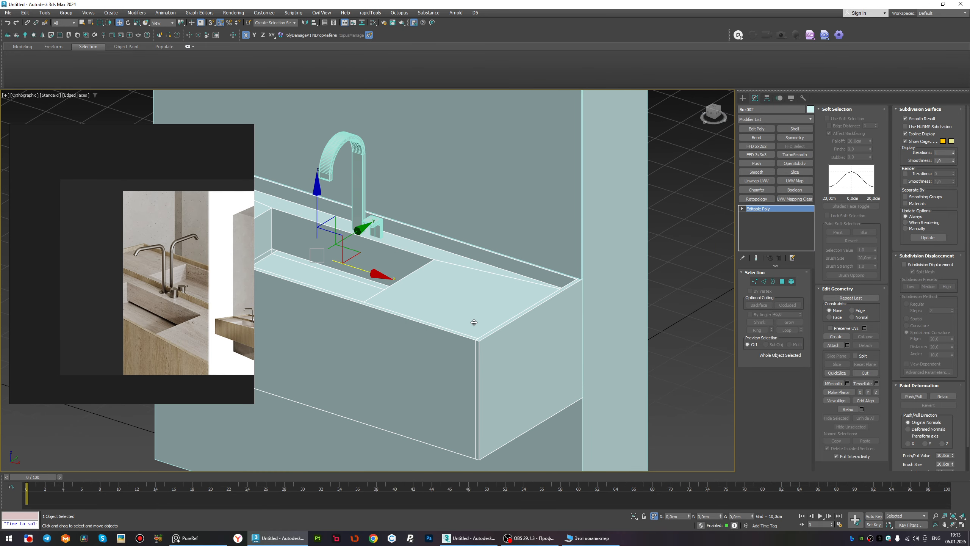
scroll(474, 322, up, 4)
ctrl+click(665, 234)
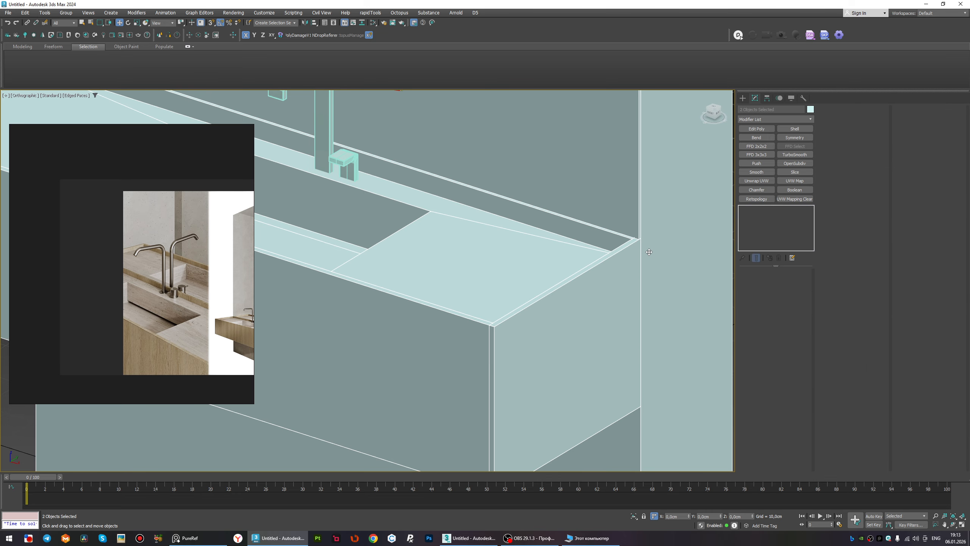
scroll(578, 215, down, 7)
scroll(586, 225, up, 7)
right_click(760, 237)
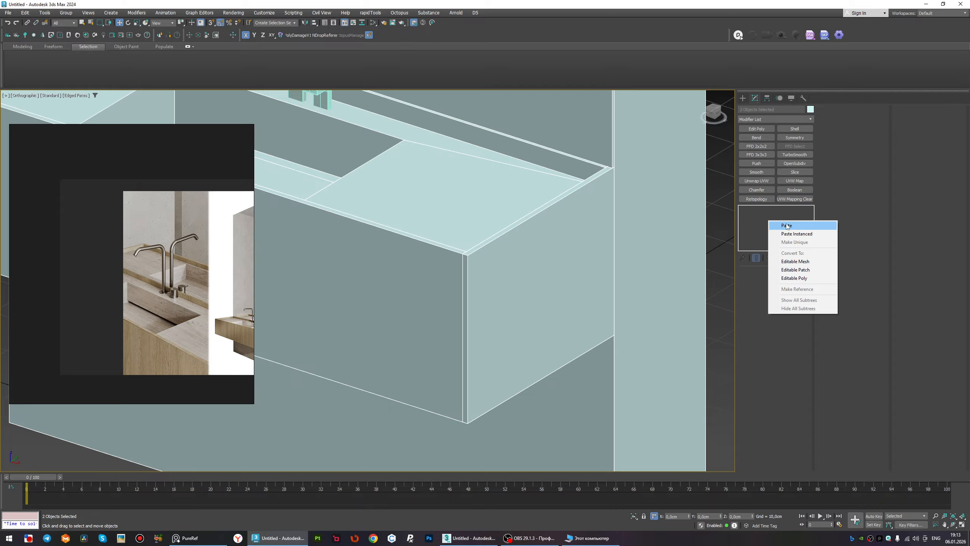
click(779, 223)
Examine the chamfered corners of the vanity and the inner corner of the countertop recess in shaded and edged-face display.
scroll(469, 218, up, 5)
scroll(470, 218, down, 6)
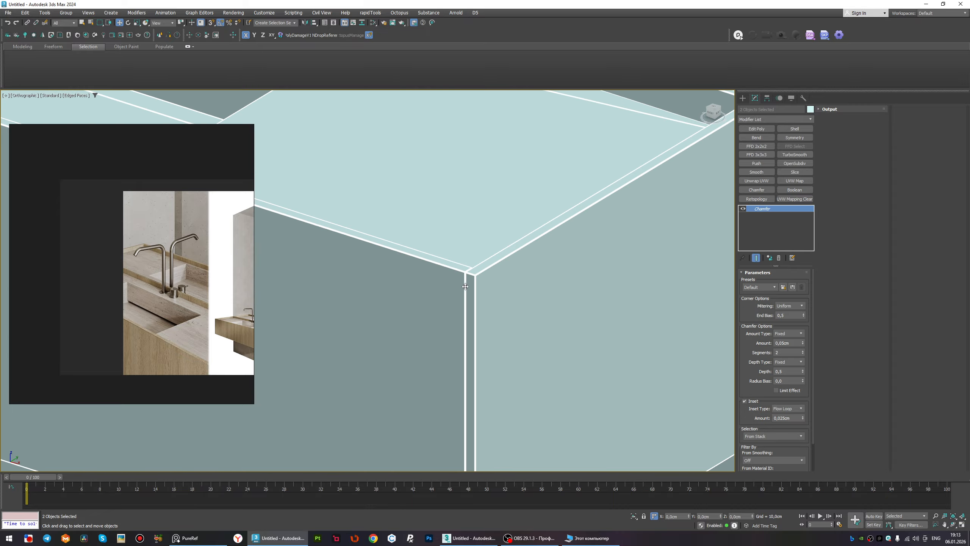
scroll(642, 325, up, 7)
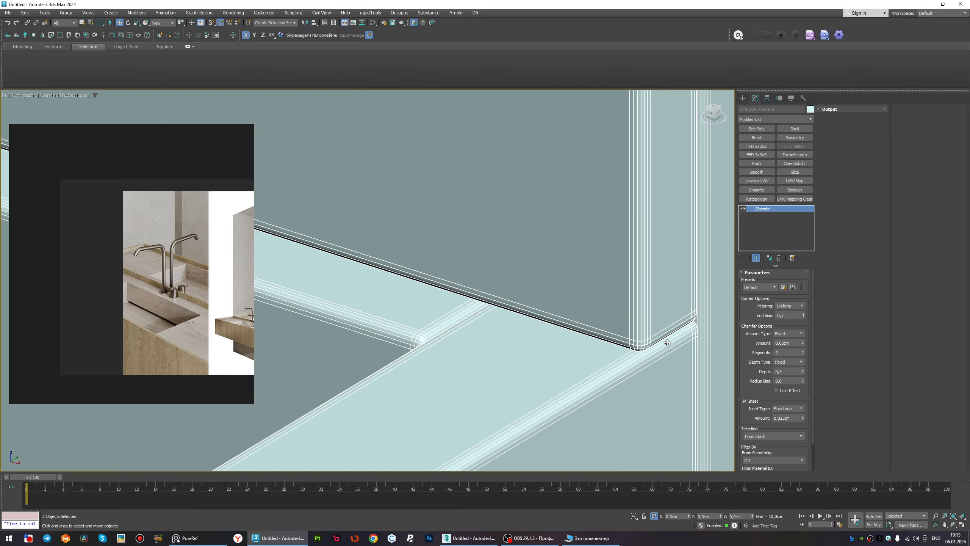
scroll(589, 314, down, 6)
alt+middle_drag(589, 314, 580, 187)
scroll(599, 168, up, 5)
mouse_move(621, 321)
alt+middle_down()
mouse_move(589, 333)
mouse_move(583, 351)
alt+middle_up()
key(F3)
scroll(562, 340, up, 5)
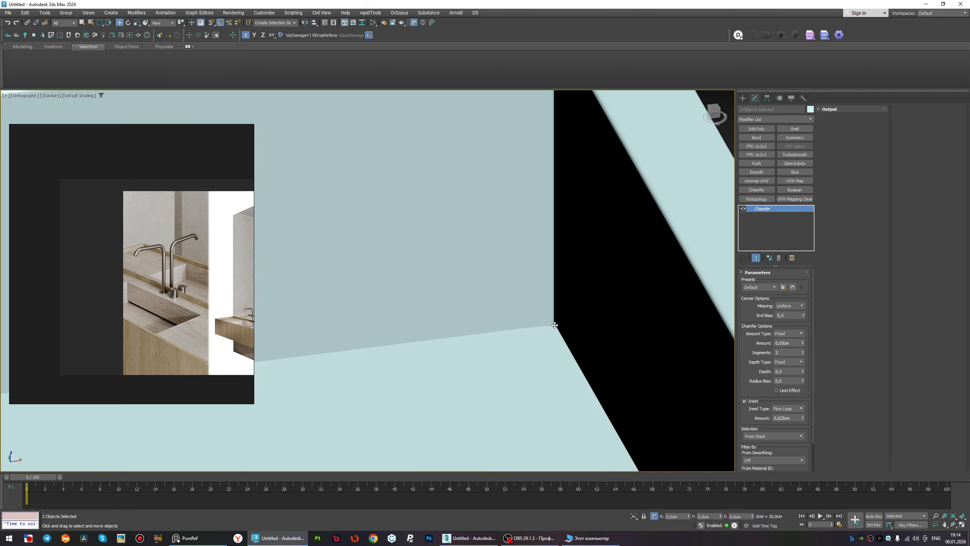
scroll(560, 328, down, 5)
scroll(559, 321, up, 3)
key(F3)
key(F3)
key(F3)
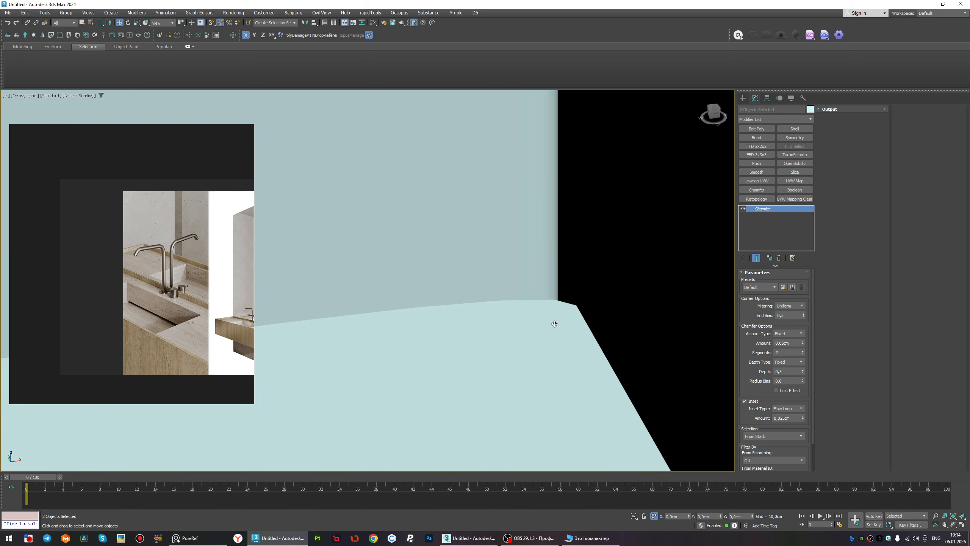
scroll(562, 324, down, 4)
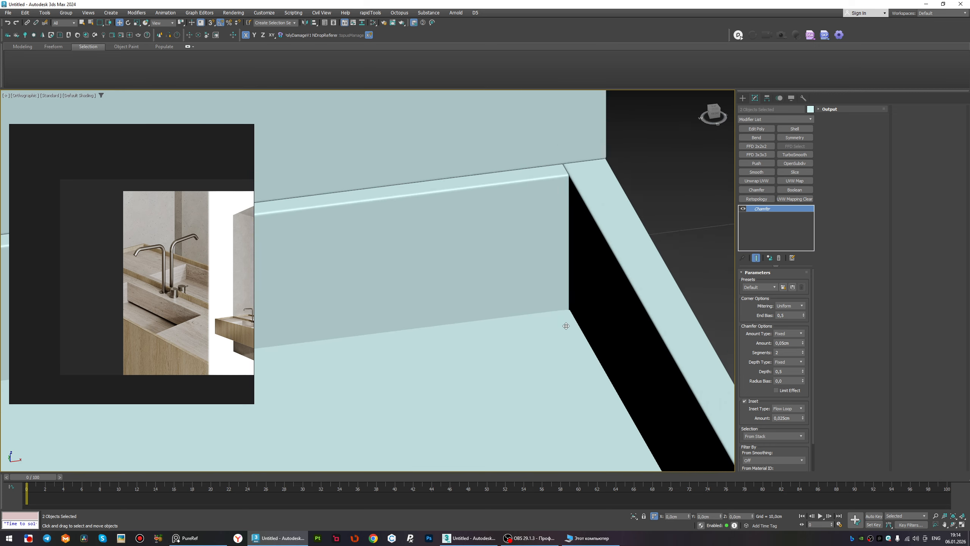
alt+middle_drag(565, 324, 572, 302)
scroll(572, 298, down, 3)
scroll(588, 233, up, 3)
key(F4)
alt+middle_drag(604, 202, 673, 272)
scroll(670, 270, down, 8)
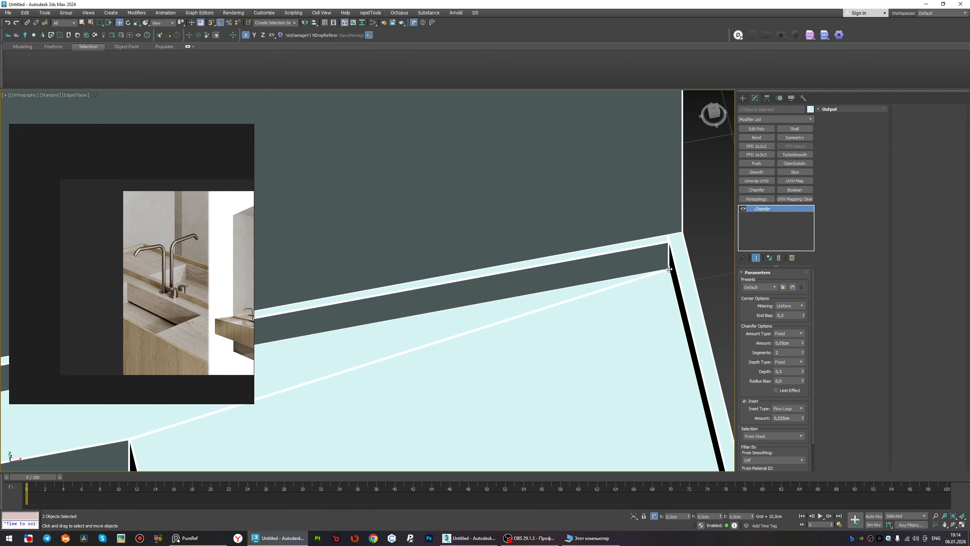
scroll(665, 268, up, 10)
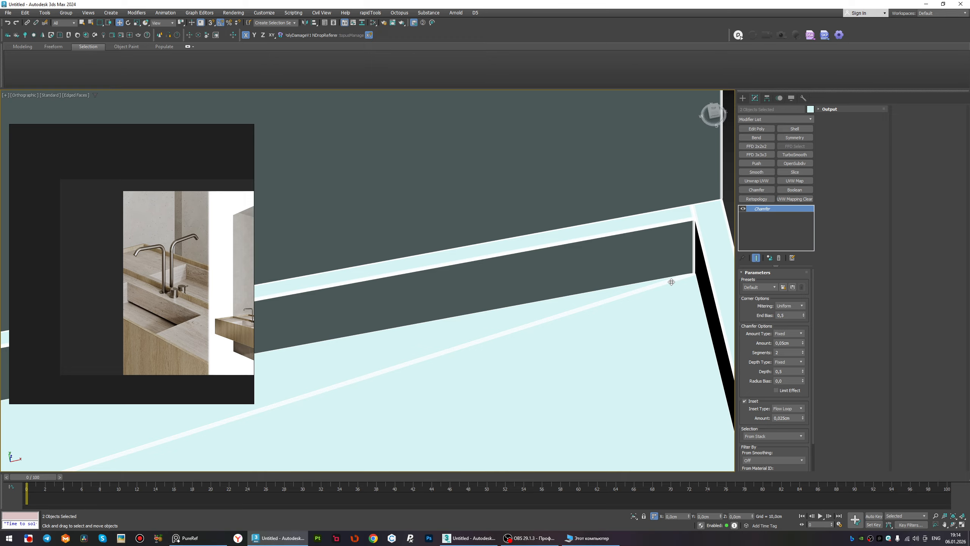
middle_drag(672, 282, 632, 249)
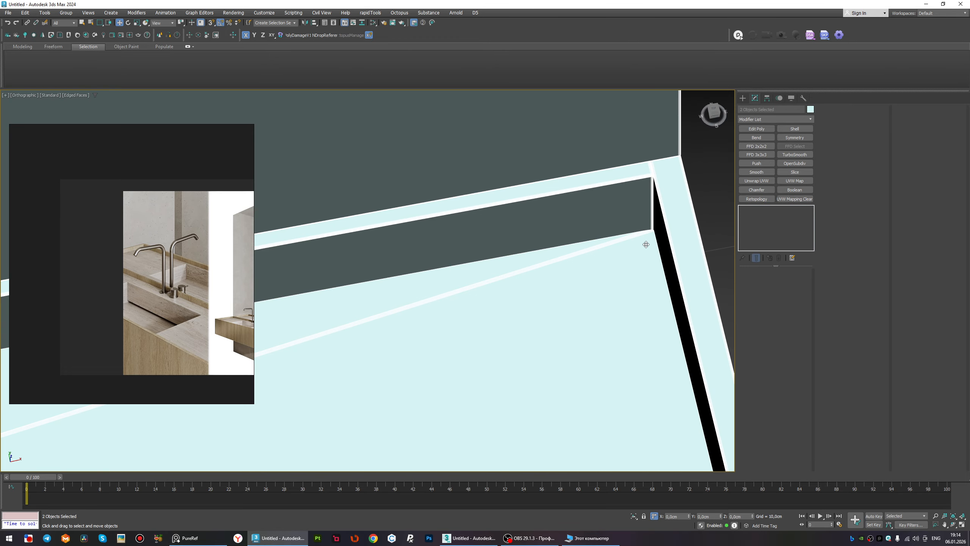
Collapse the vanity and wall panel to Editable Poly, and select the open border around the vanity's recessed countertop.
click(646, 278)
key(2)
key(F3)
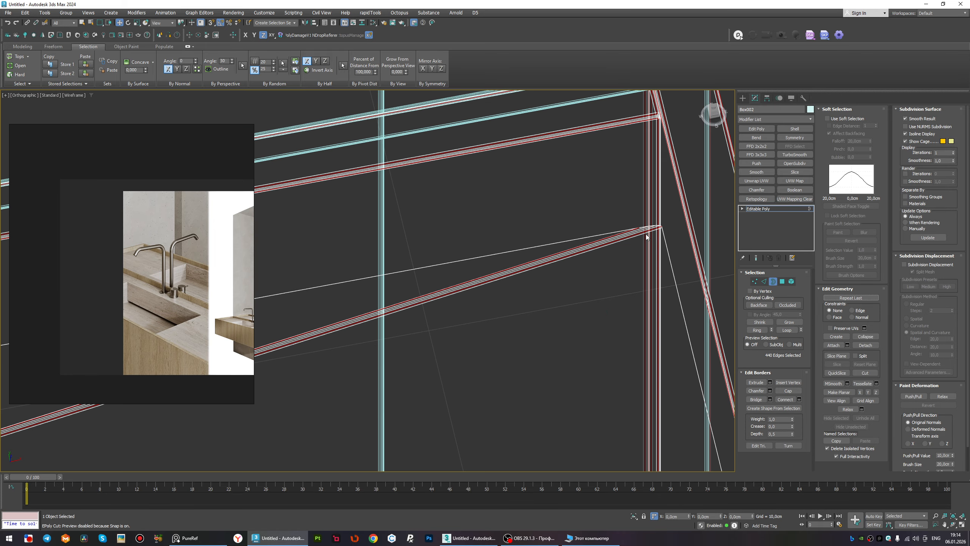
click(658, 227)
key(F3)
scroll(658, 226, down, 10)
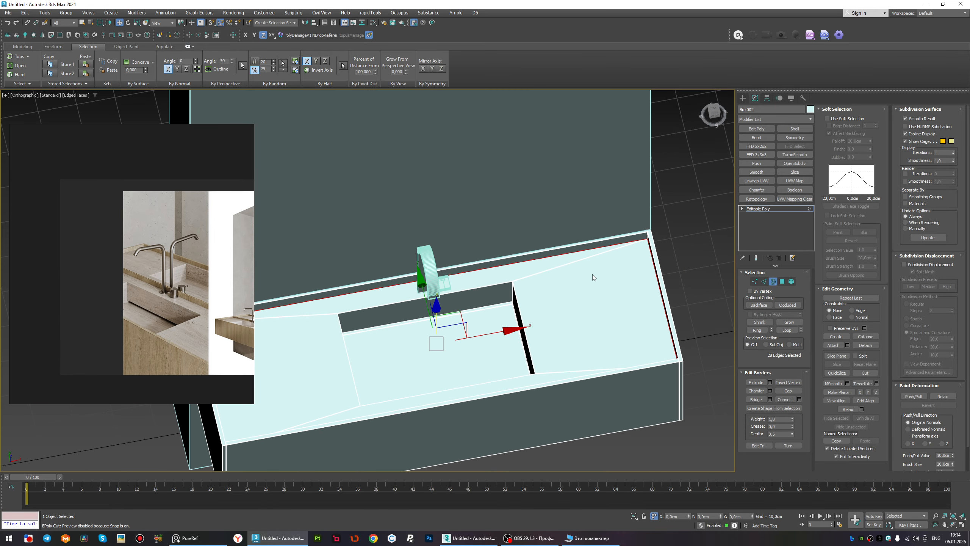
middle_drag(454, 333, 464, 326)
Apply an FFD 2x2x2 modifier to the selected countertop border.
key(F3)
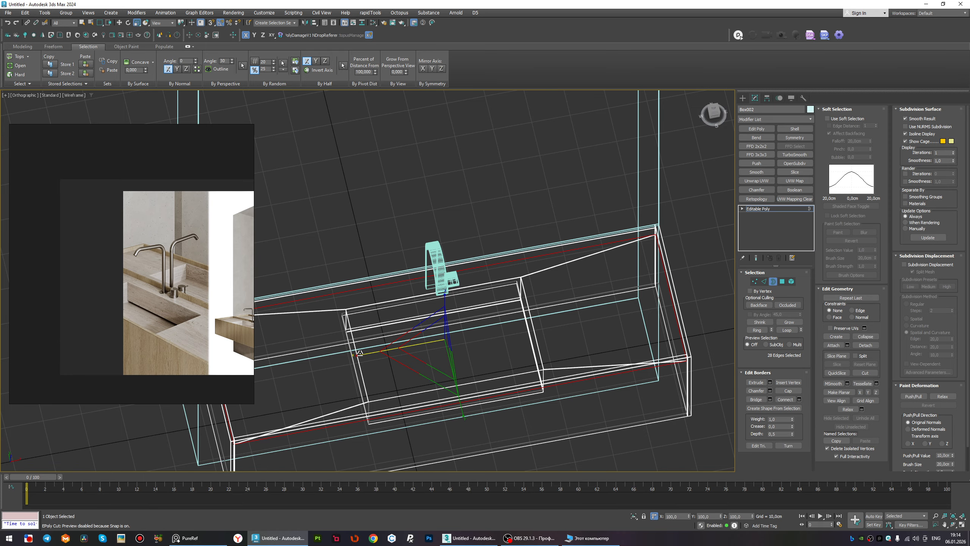
scroll(508, 260, down, 3)
alt+middle_drag(509, 260, 611, 277)
scroll(688, 260, up, 3)
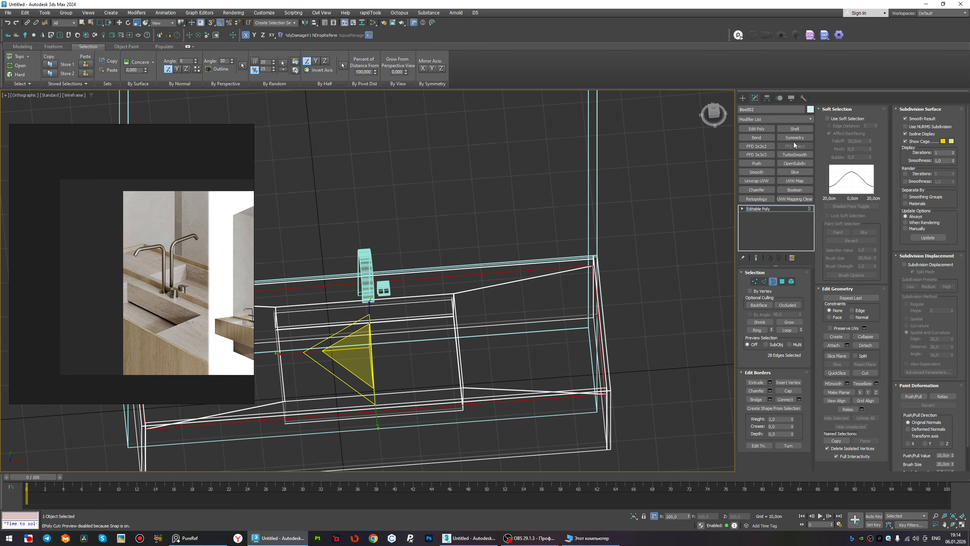
click(773, 145)
Select the FFD control points at the countertop's right end and move them slightly outward along X.
key(1)
drag(559, 211, 682, 425)
alt+middle_drag(682, 424, 655, 398)
scroll(649, 347, up, 5)
key(F3)
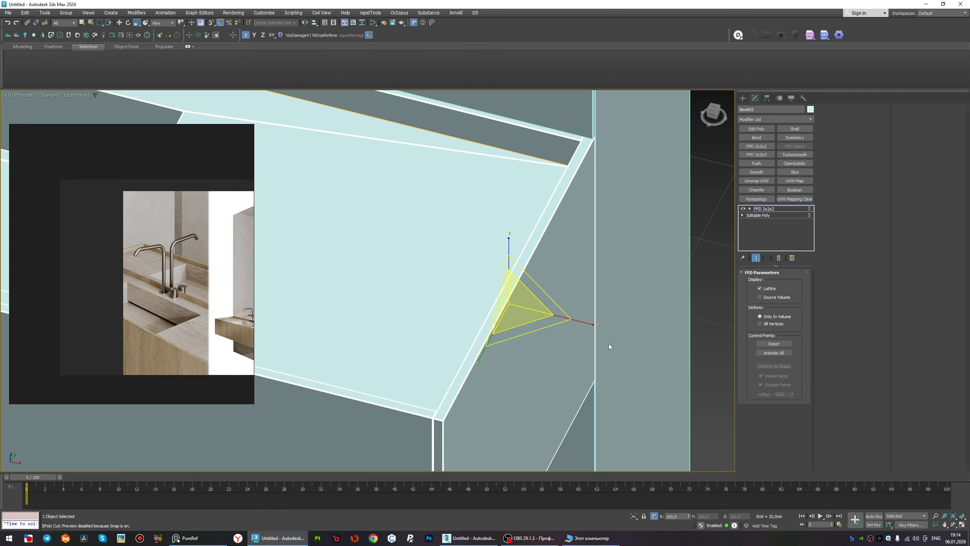
alt+middle_drag(499, 340, 569, 378)
key(w)
scroll(525, 302, up, 3)
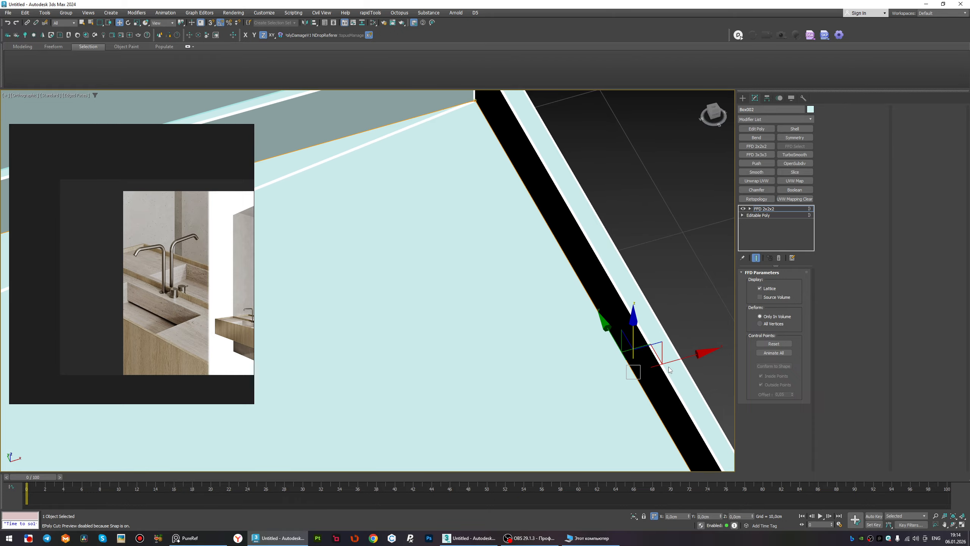
scroll(687, 294, down, 8)
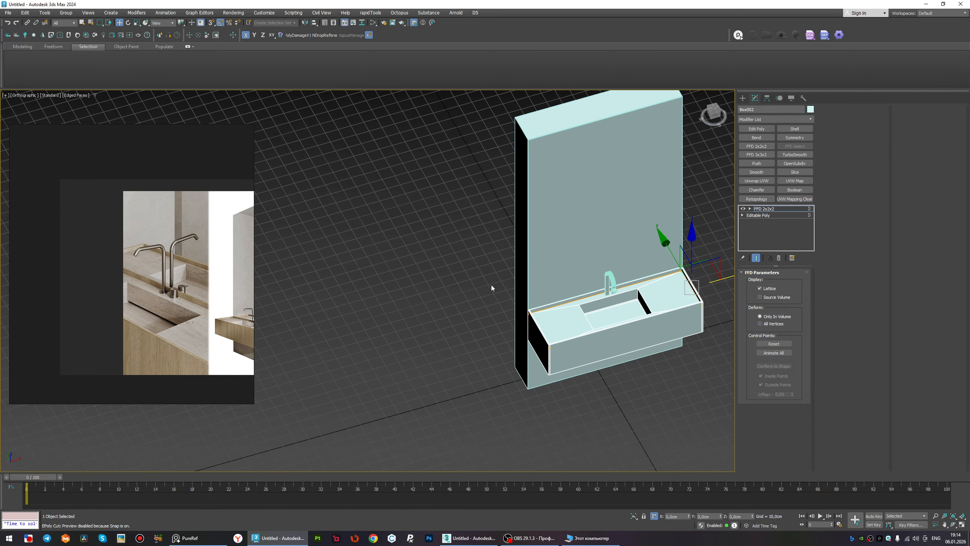
Select the FFD control points at the countertop's left end and move them slightly outward along X.
alt+middle_drag(571, 381, 478, 281)
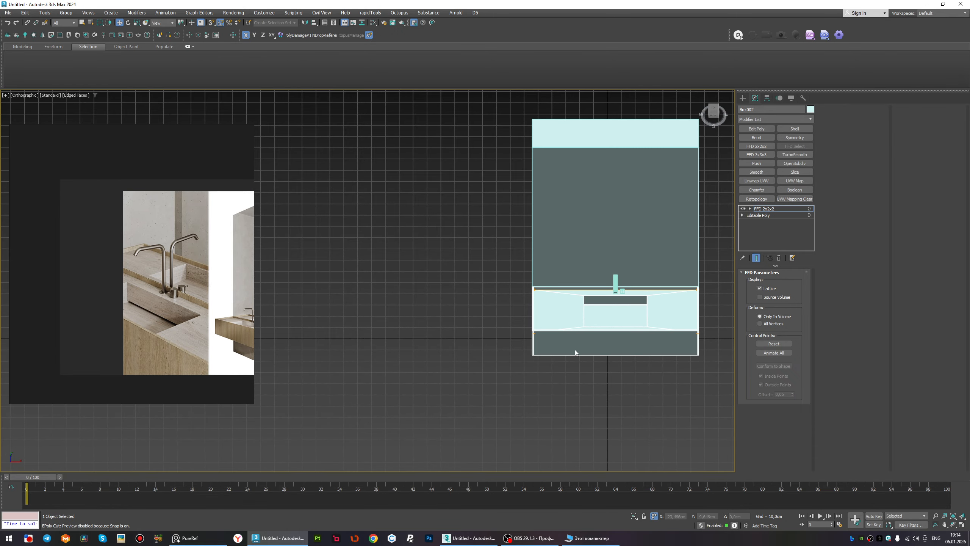
drag(532, 319, 561, 339)
alt+middle_drag(562, 333, 533, 330)
scroll(514, 312, up, 8)
drag(497, 331, 494, 332)
scroll(434, 332, down, 10)
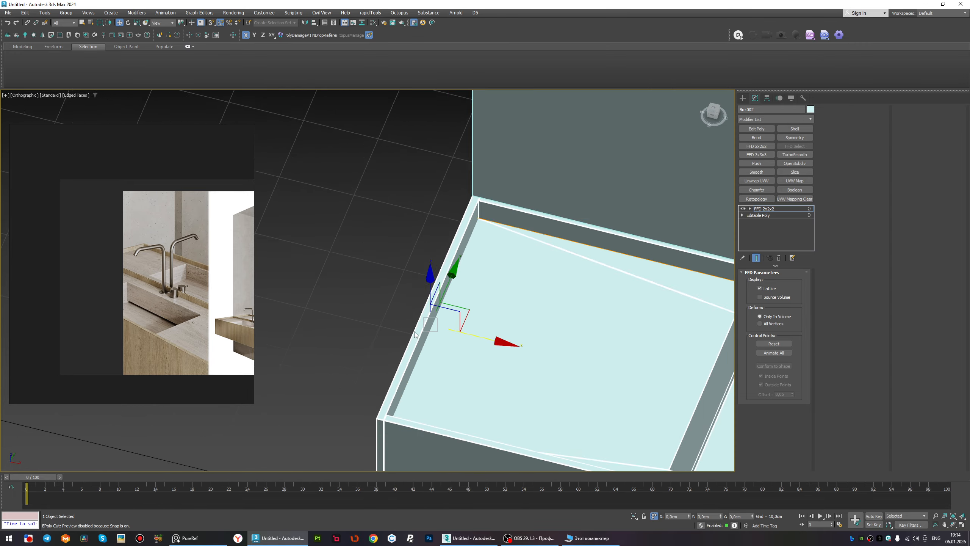
Select the FFD control points along the countertop's back edge and move them slightly toward the wall panel along Y.
drag(381, 229, 456, 303)
middle_drag(662, 312, 547, 302)
ctrl+drag(588, 305, 679, 358)
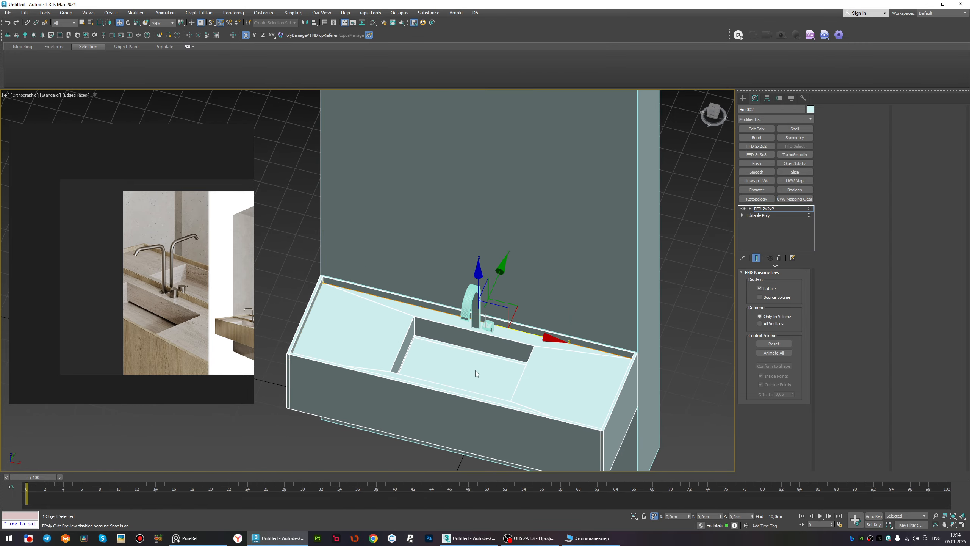
alt+middle_drag(476, 373, 452, 329)
scroll(531, 292, up, 6)
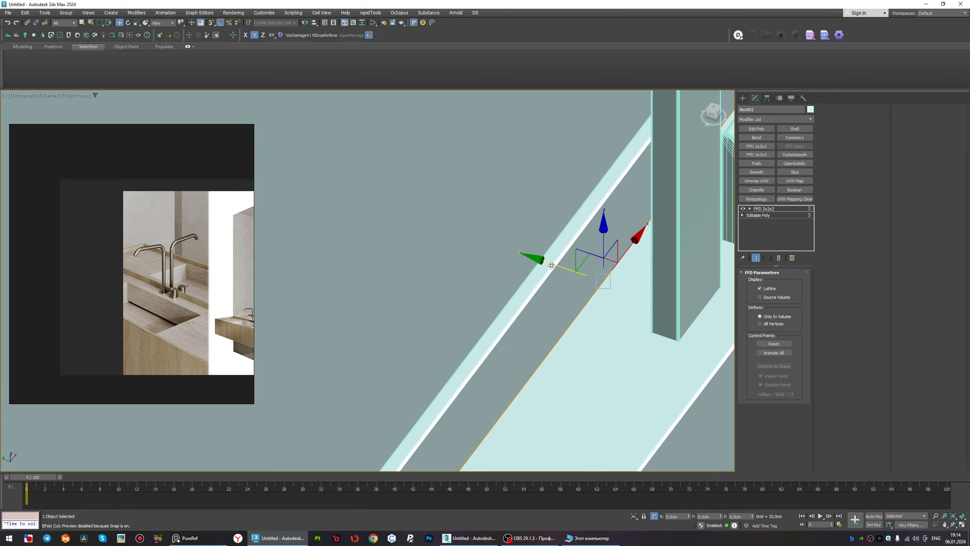
scroll(519, 243, down, 6)
Try to move the FFD control points along the countertop's front edge slightly along Y, and undo the last move.
alt+middle_drag(519, 243, 561, 240)
scroll(528, 135, up, 10)
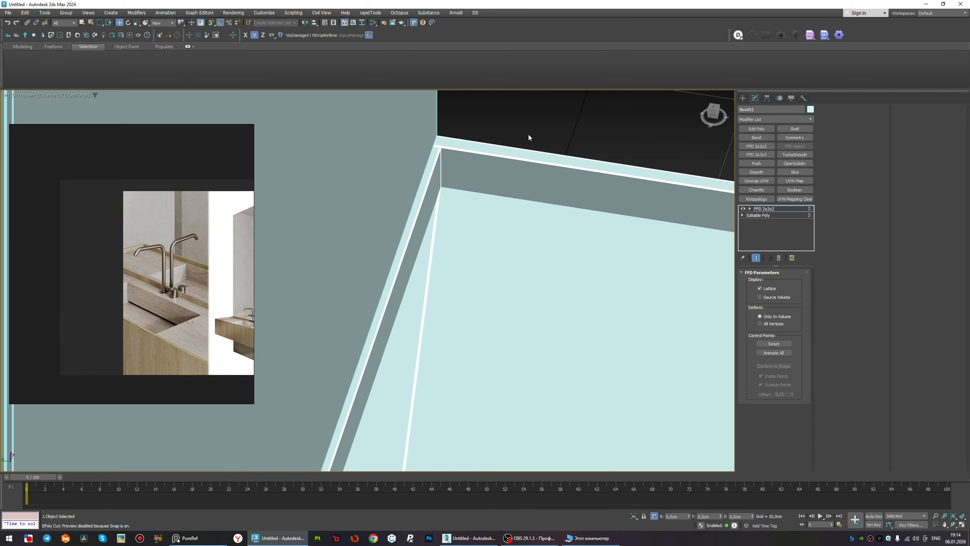
scroll(454, 145, down, 3)
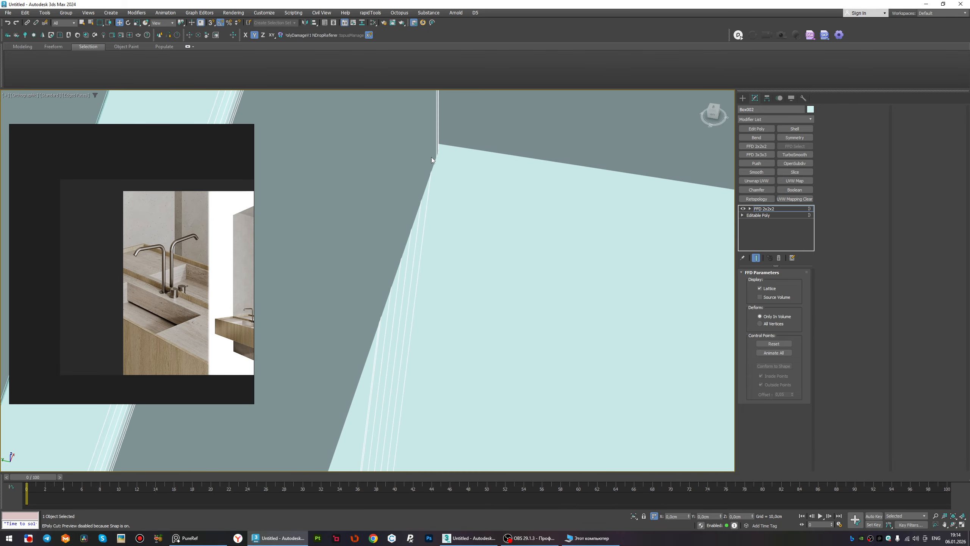
scroll(431, 157, down, 6)
scroll(456, 158, down, 5)
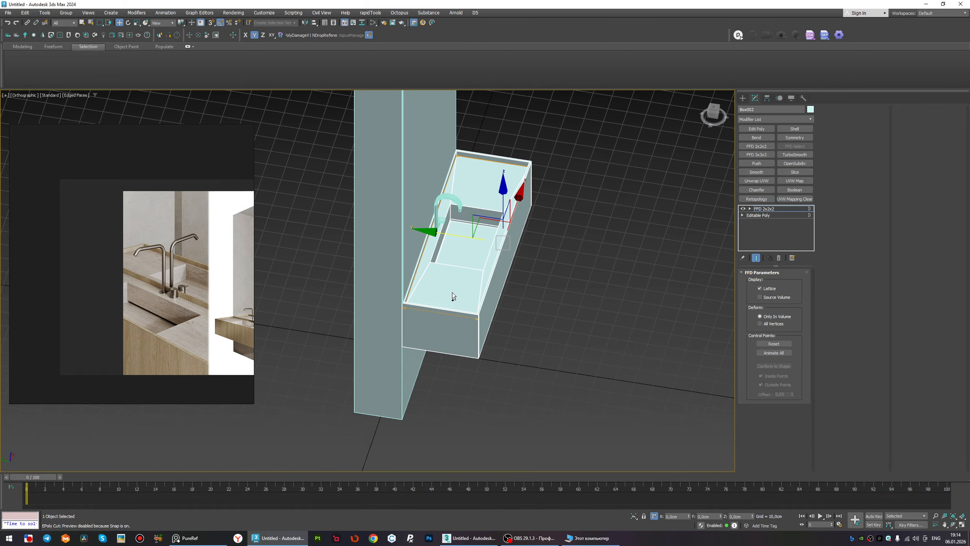
alt+middle_drag(452, 292, 464, 260)
scroll(472, 229, up, 8)
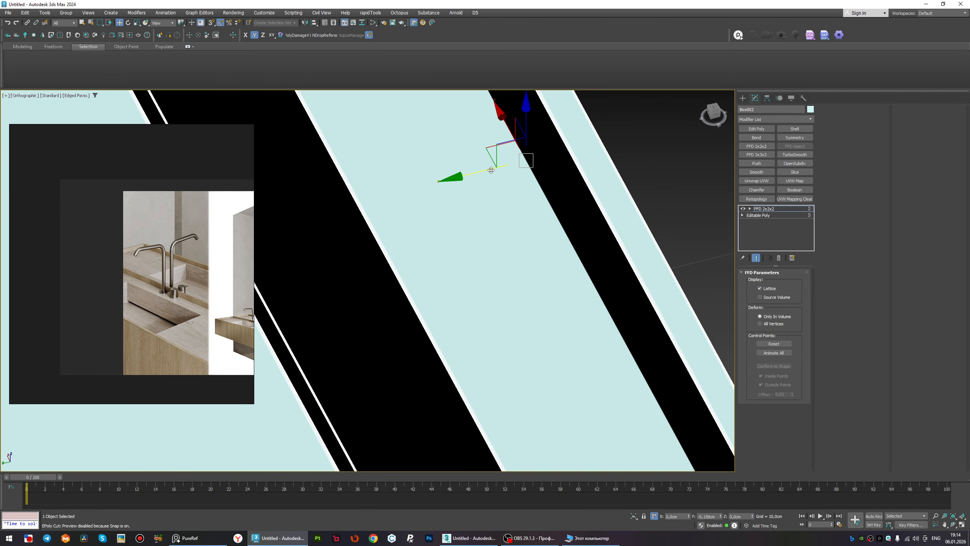
key(ctrl+z)
Collapse the vanity to Editable Poly and attach the faucet and mixer handle to it.
scroll(451, 346, down, 8)
alt+middle_drag(451, 346, 405, 351)
scroll(500, 352, up, 3)
right_click(450, 310)
click(436, 250)
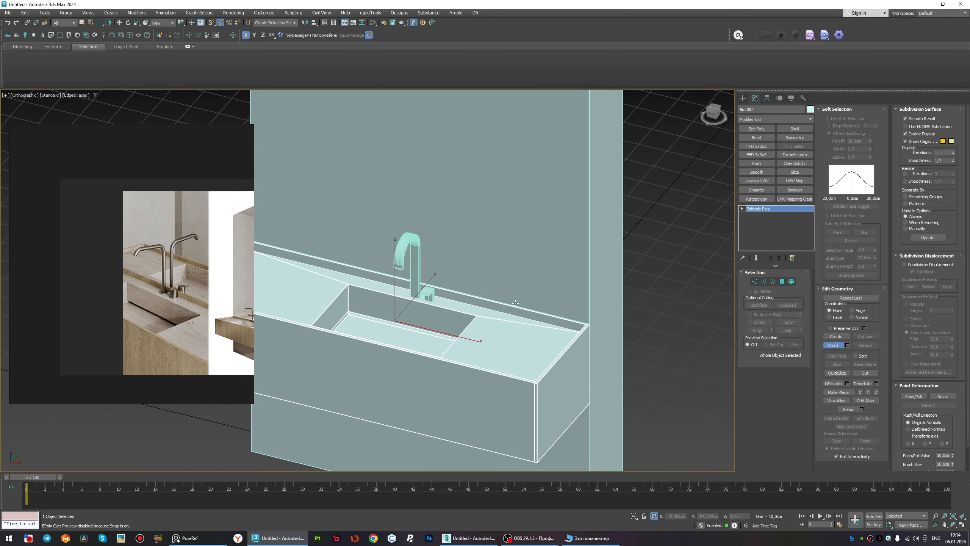
scroll(417, 291, up, 5)
key(w)
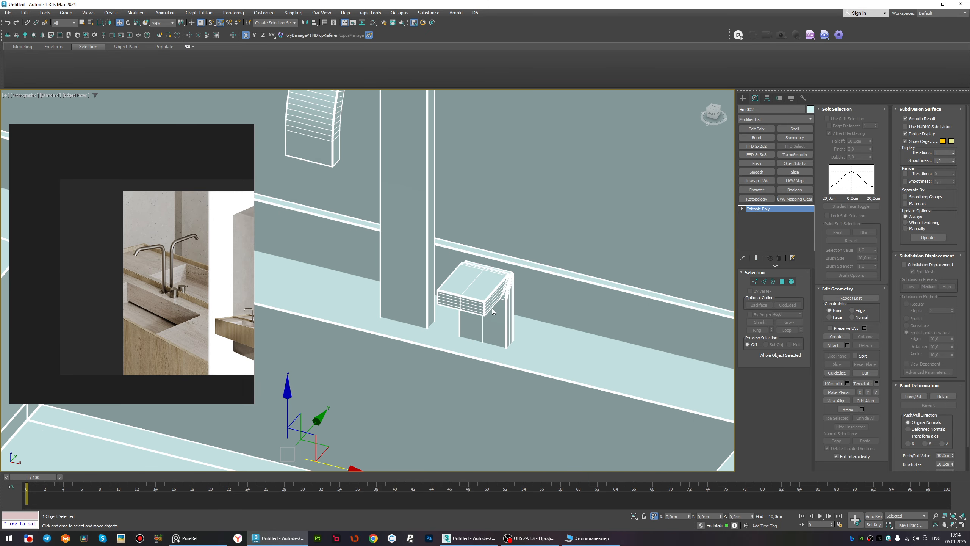
scroll(492, 308, down, 3)
scroll(144, 284, down, 2)
scroll(189, 286, up, 2)
scroll(343, 309, down, 10)
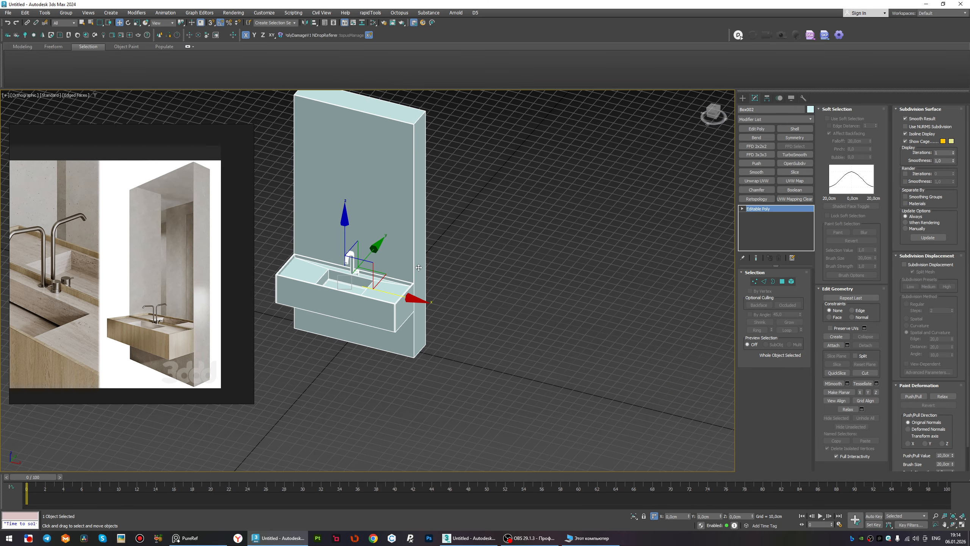
Hide the edged faces and export the model to the desktop in OBJ format as 1.obj, replacing the existing file.
key(F4)
mouse_move(424, 269)
middle_down()
mouse_move(441, 271)
mouse_move(329, 253)
mouse_move(417, 301)
mouse_move(244, 214)
middle_up()
click(8, 13)
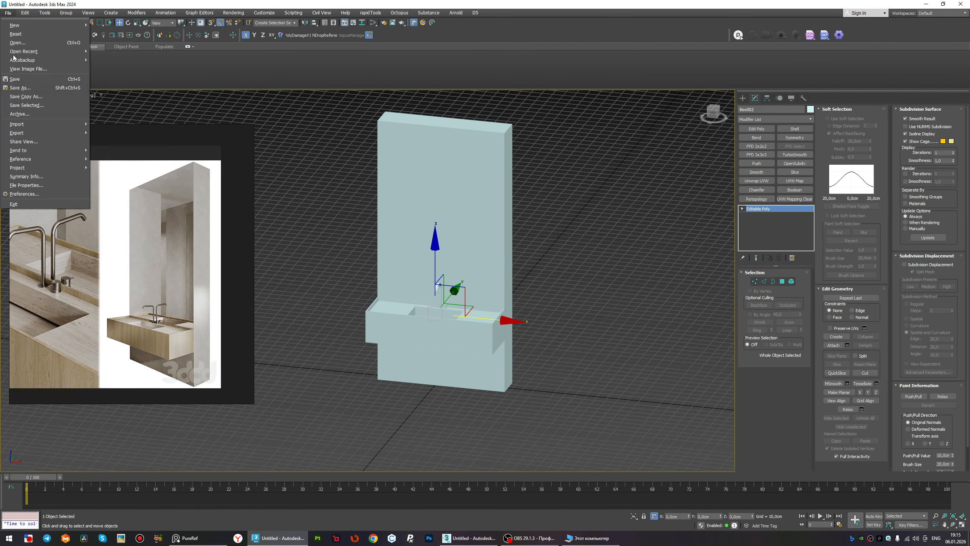
mouse_move(46, 132)
click(115, 132)
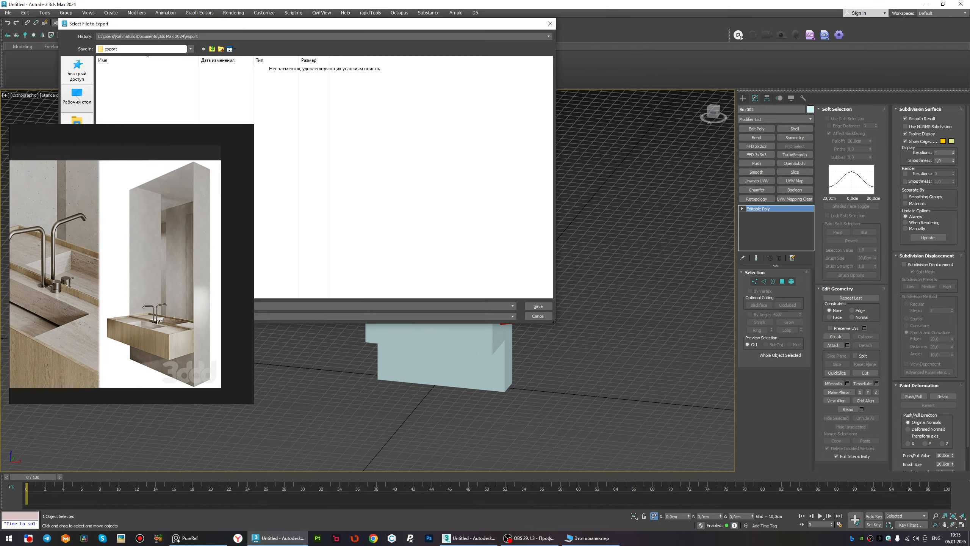
click(78, 97)
click(173, 306)
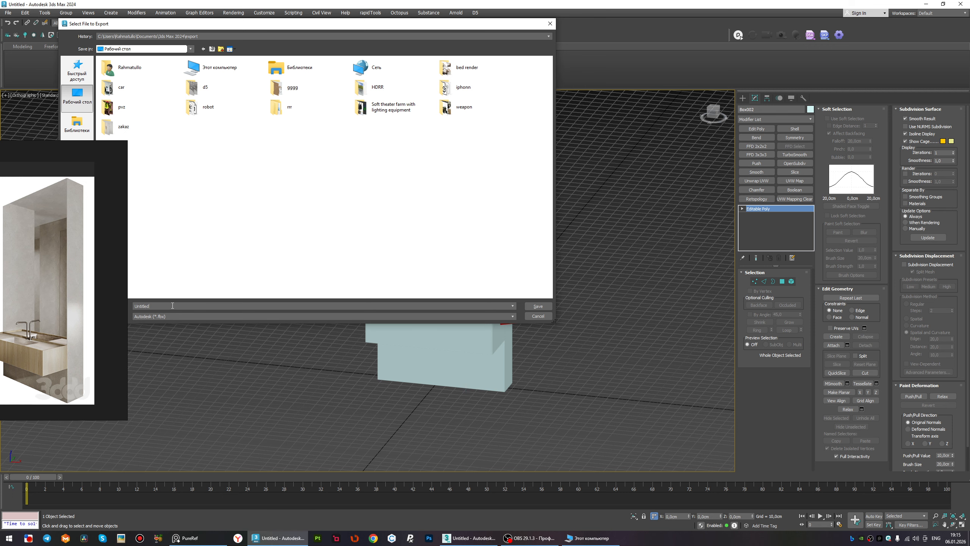
text(1.obj)
key(Return)
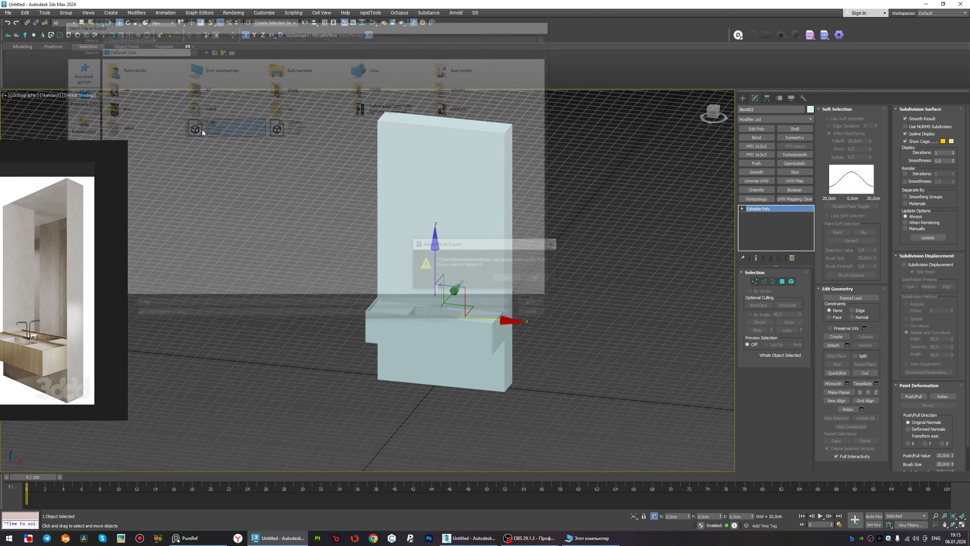
click(508, 278)
click(443, 331)
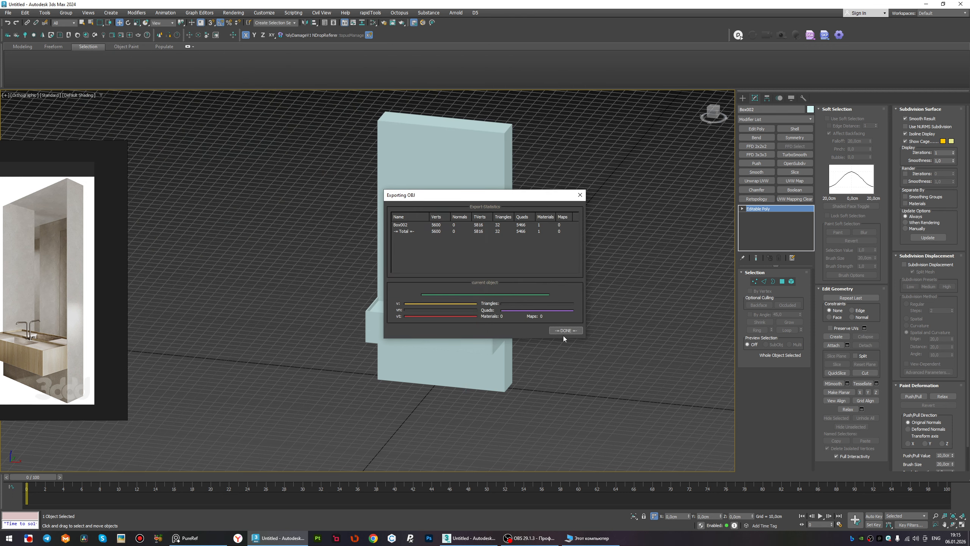
click(568, 331)
click(618, 277)
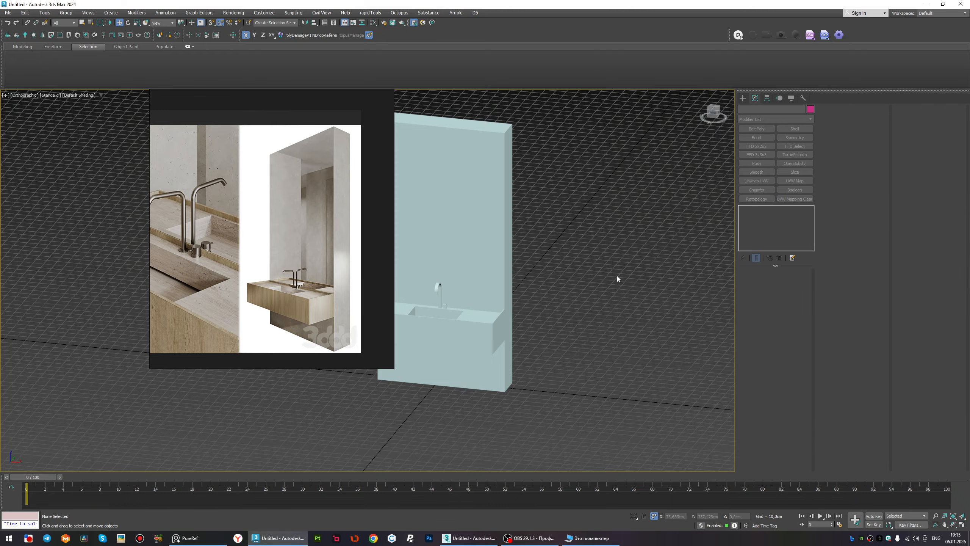
Switch to the 3ds Max 2018 scene and import 1.obj from the desktop.
click(470, 538)
drag(323, 182, 779, 179)
click(7, 12)
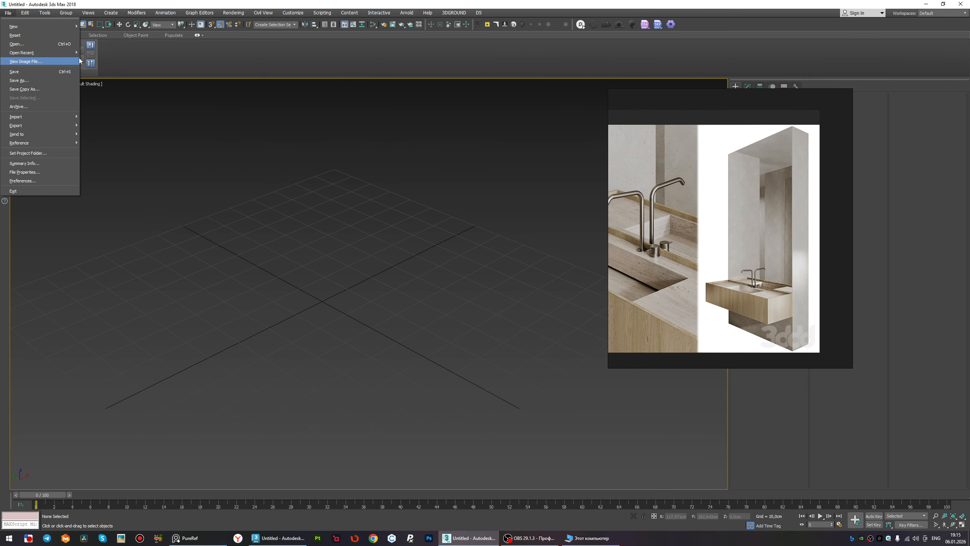
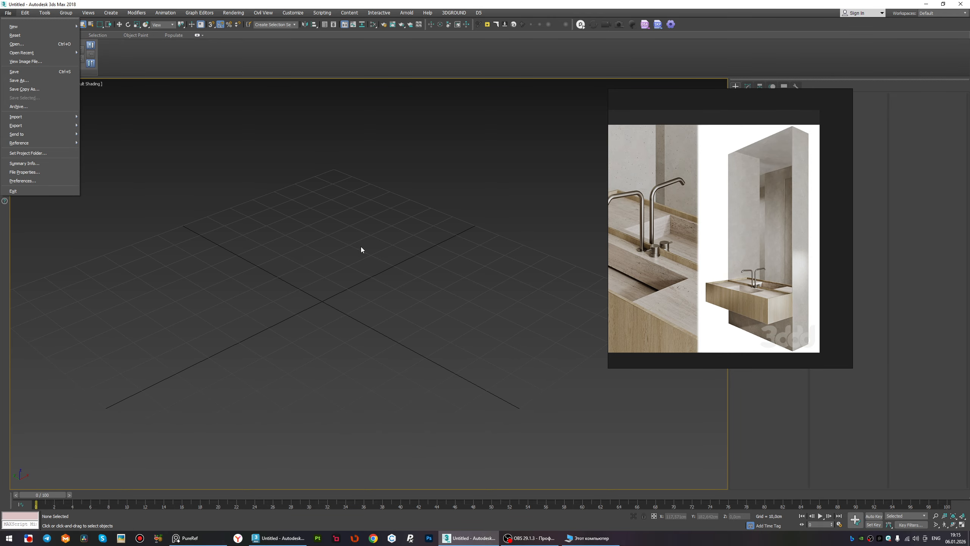
click(310, 234)
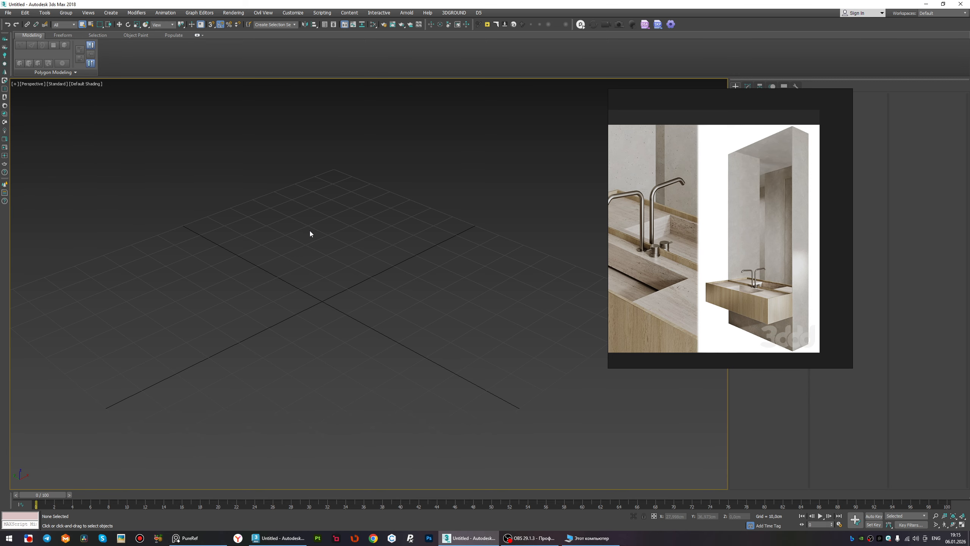
click(8, 13)
mouse_move(72, 117)
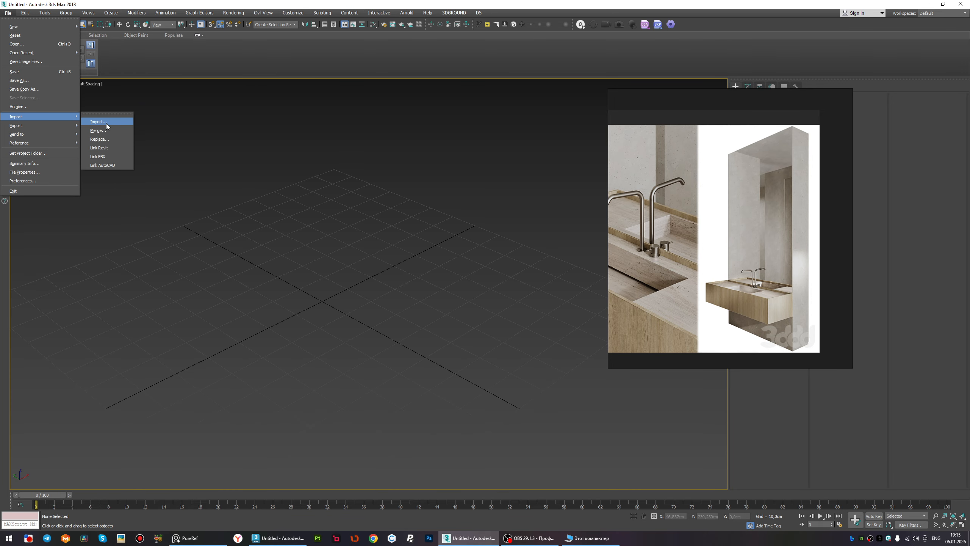
click(106, 122)
click(78, 96)
double_click(234, 142)
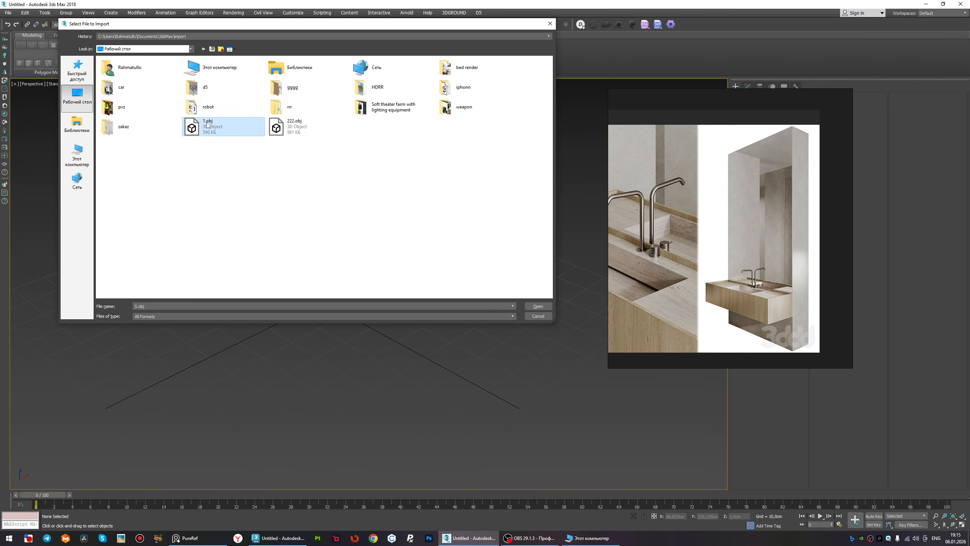
click(429, 396)
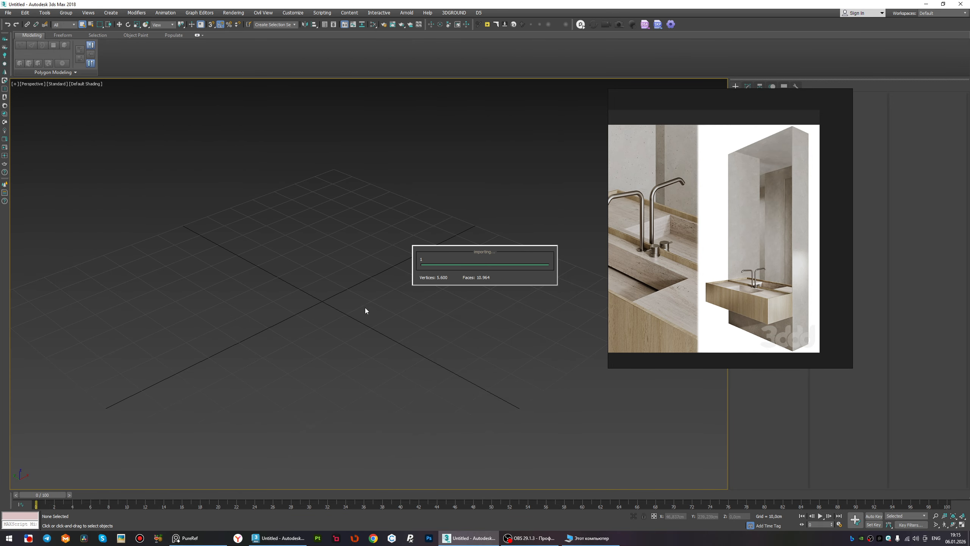
Examine the imported vanity and the wall panel's top corner up close, with and without edged faces, for chamfer and shading quality.
scroll(366, 274, down, 5)
alt+middle_drag(361, 320, 386, 319)
scroll(346, 267, up, 6)
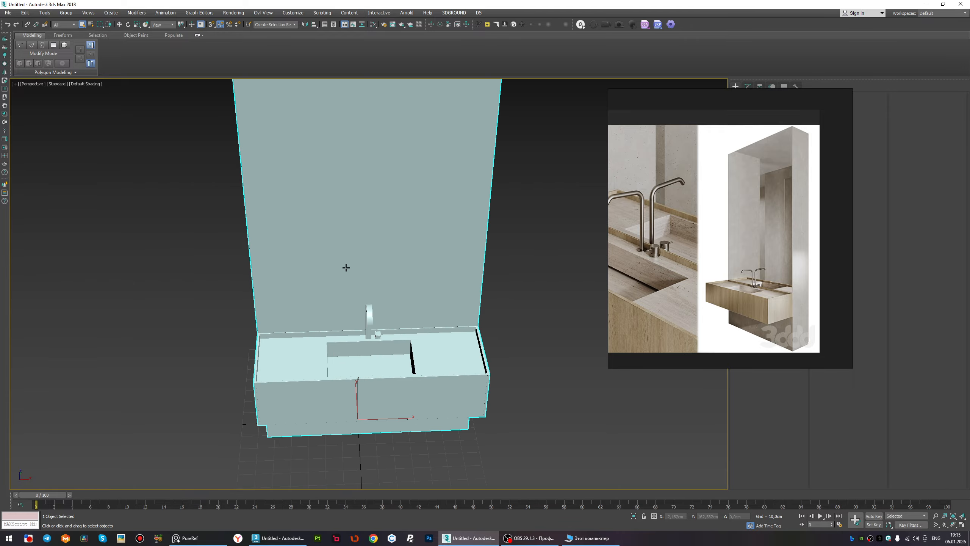
alt+middle_drag(346, 267, 219, 175)
scroll(220, 175, up, 3)
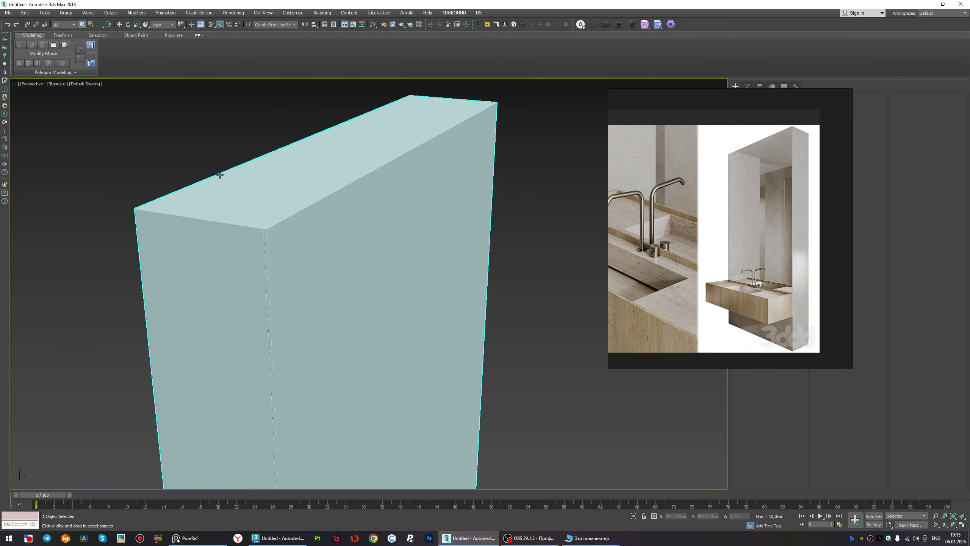
scroll(284, 302, down, 5)
scroll(362, 386, up, 10)
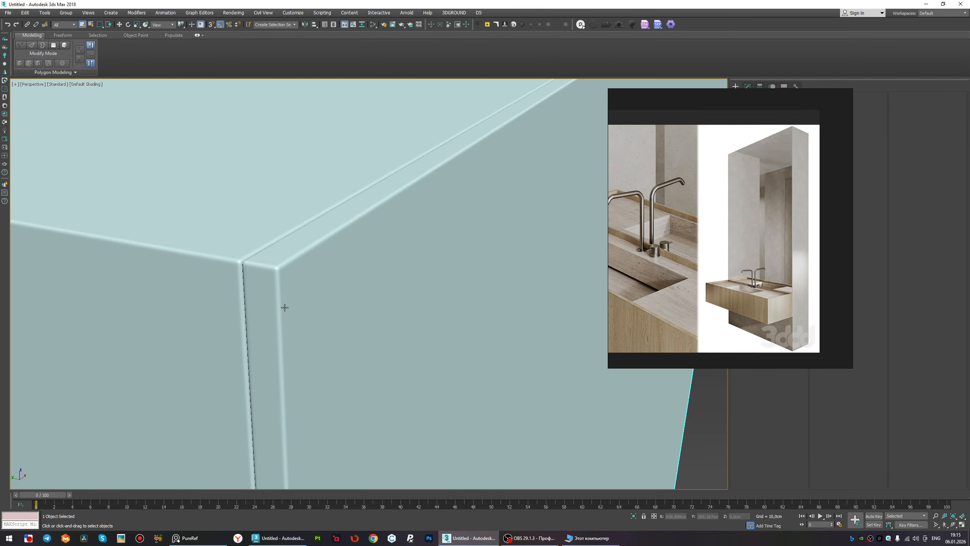
scroll(285, 307, up, 8)
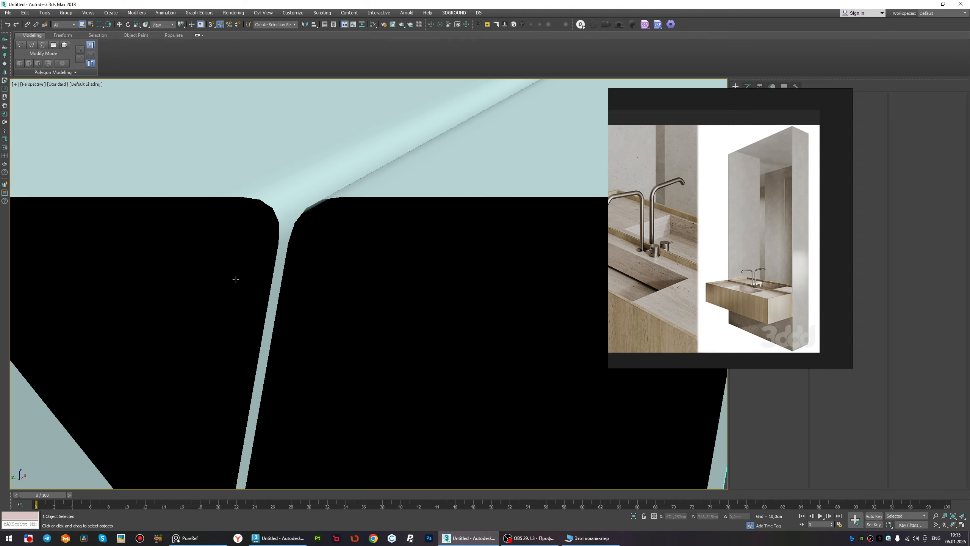
key(F4)
scroll(246, 276, down, 3)
scroll(235, 276, up, 3)
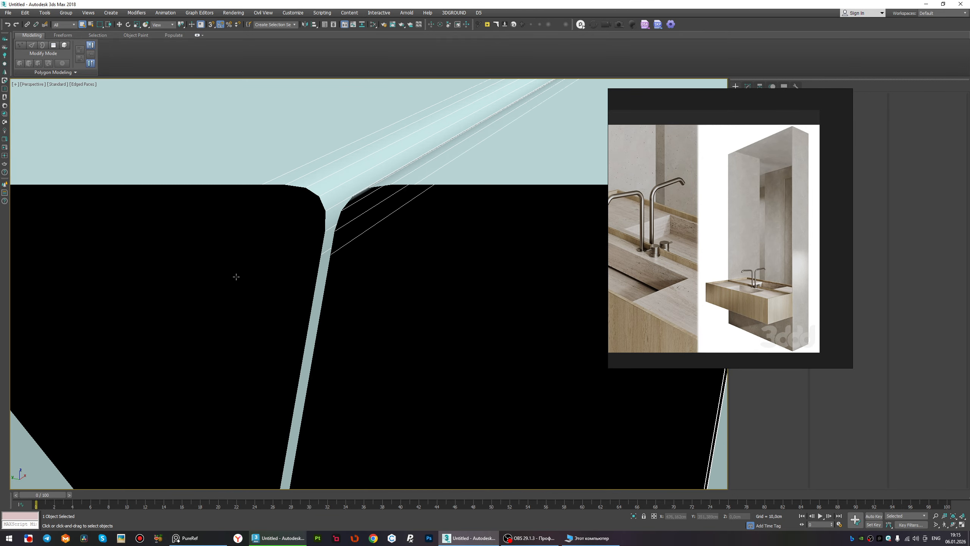
scroll(237, 276, down, 10)
key(F4)
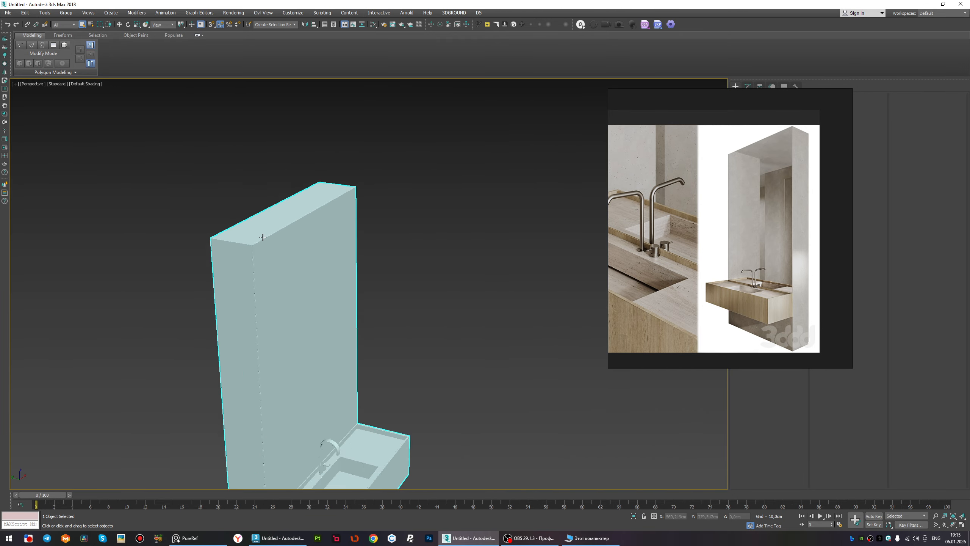
scroll(263, 237, down, 4)
alt+middle_drag(420, 342, 255, 396)
scroll(314, 351, up, 8)
scroll(277, 359, down, 4)
scroll(254, 395, down, 5)
scroll(254, 395, up, 5)
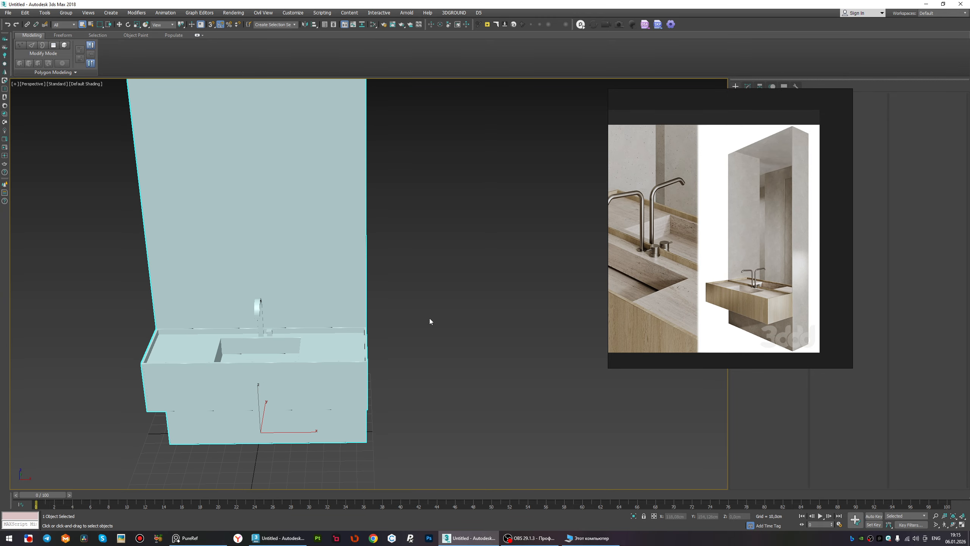
Move the reference image clear of the creation controls, and show the deselected model from above with the grid on.
right_drag(790, 143, 187, 100)
middle_drag(383, 244, 494, 263)
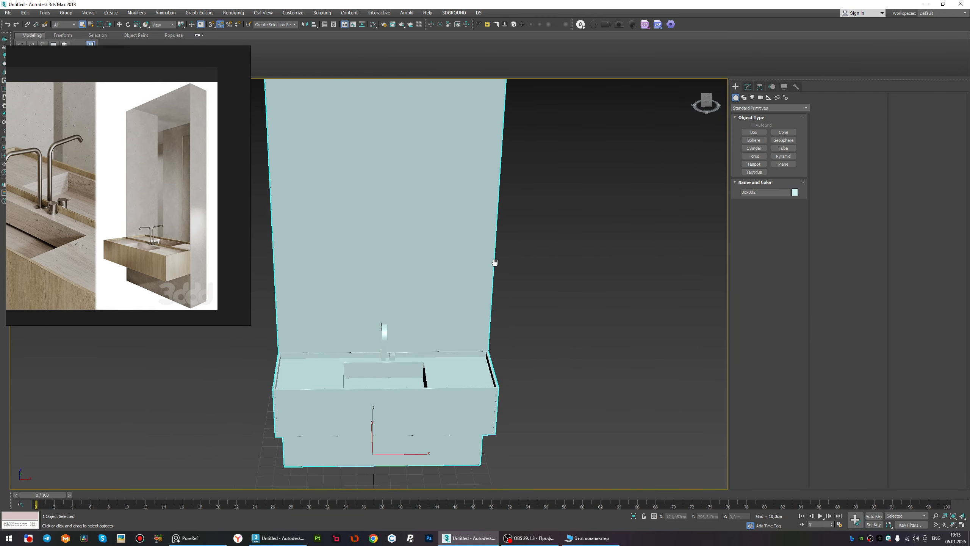
scroll(520, 307, down, 5)
alt+middle_drag(520, 307, 489, 325)
key(t)
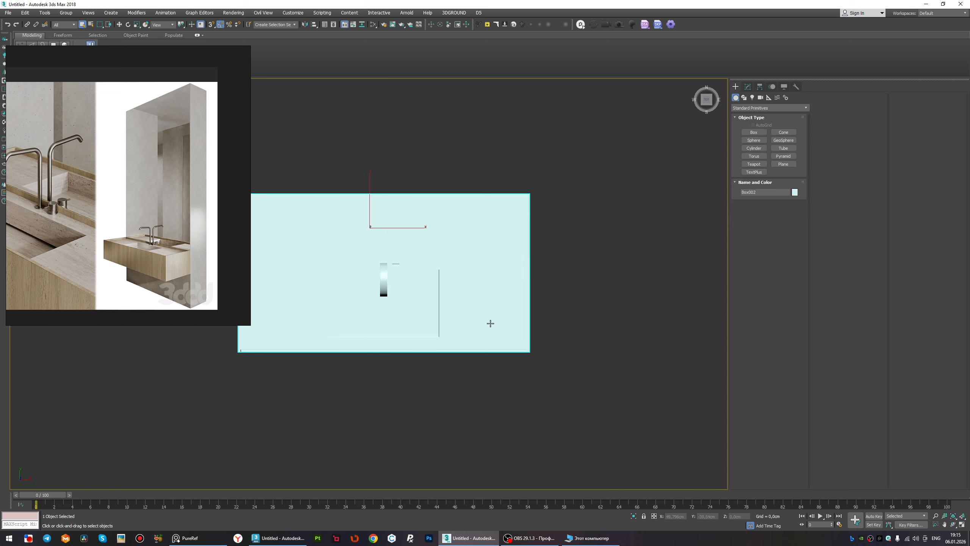
key(z)
scroll(474, 214, down, 6)
scroll(483, 219, up, 1)
scroll(482, 188, down, 3)
key(g)
click(583, 158)
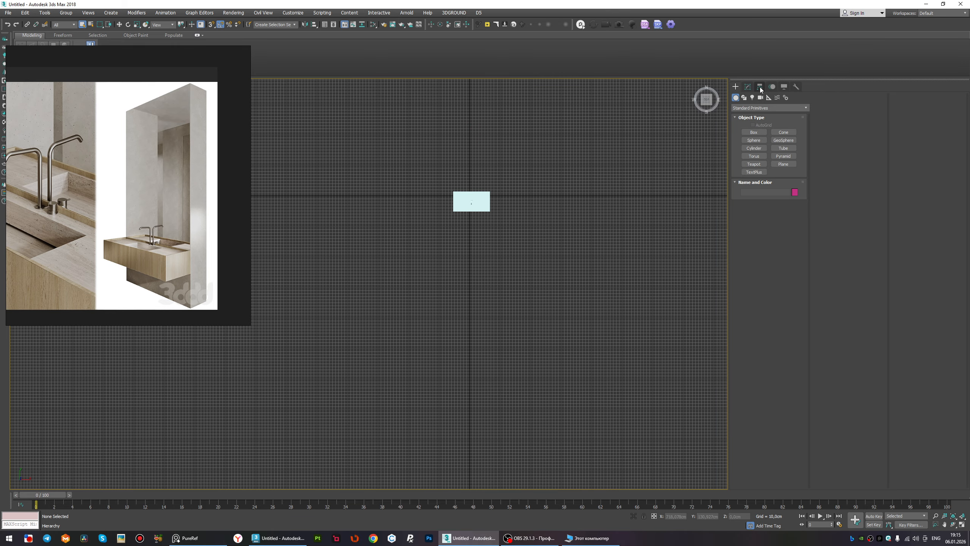
Create a targeted CoronaCam in front of the vanity in the Top view, aiming straight at it.
click(761, 99)
click(784, 140)
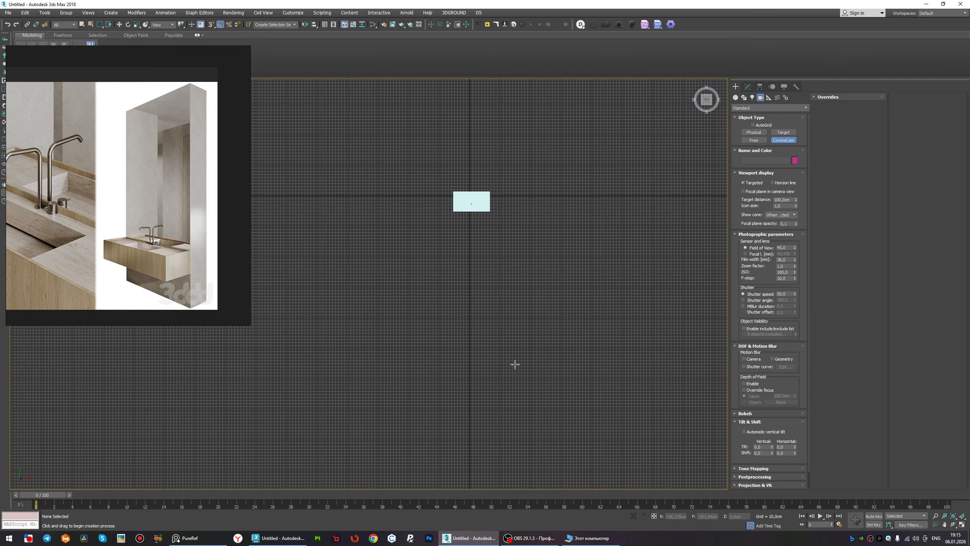
middle_drag(466, 417, 431, 348)
drag(432, 348, 435, 152)
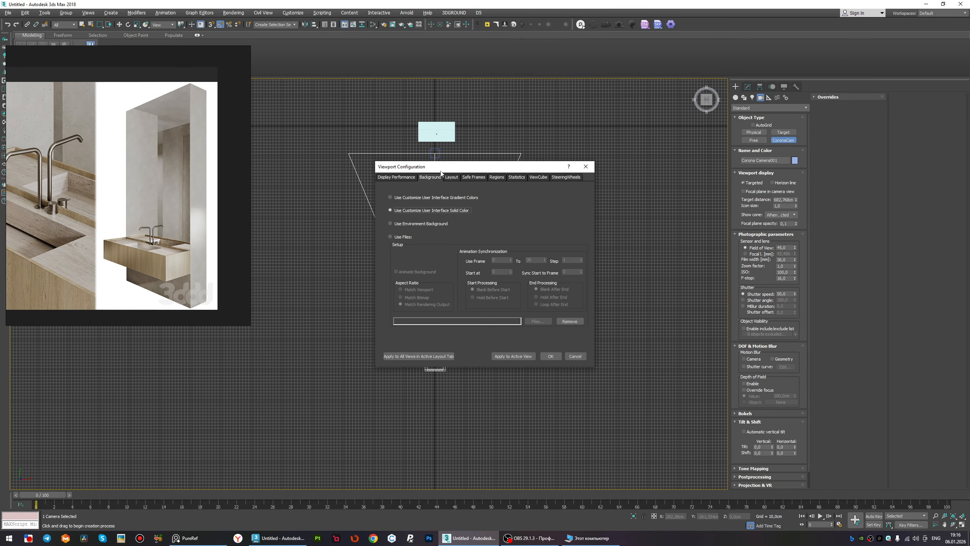
Set the viewport layout to two side-by-side views showing Top and Front.
click(451, 177)
click(432, 202)
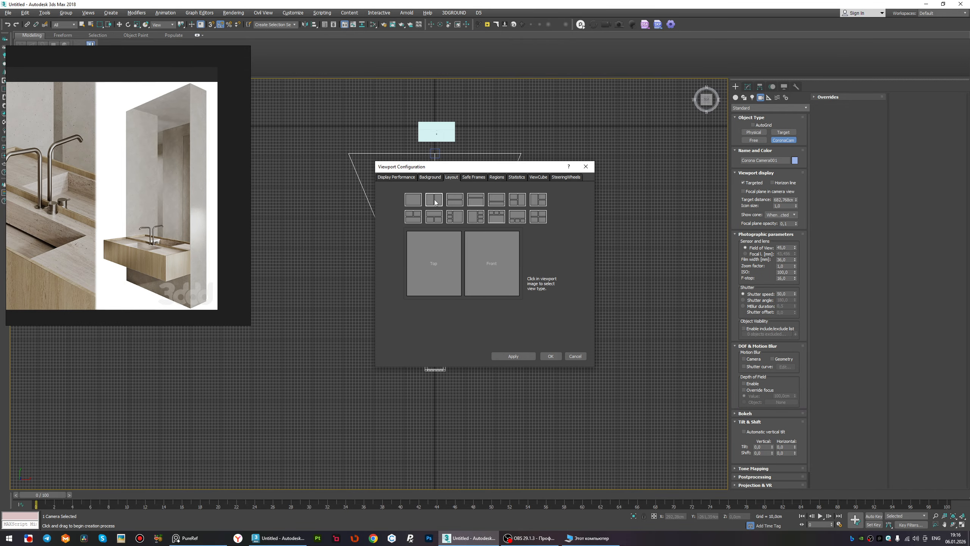
click(550, 356)
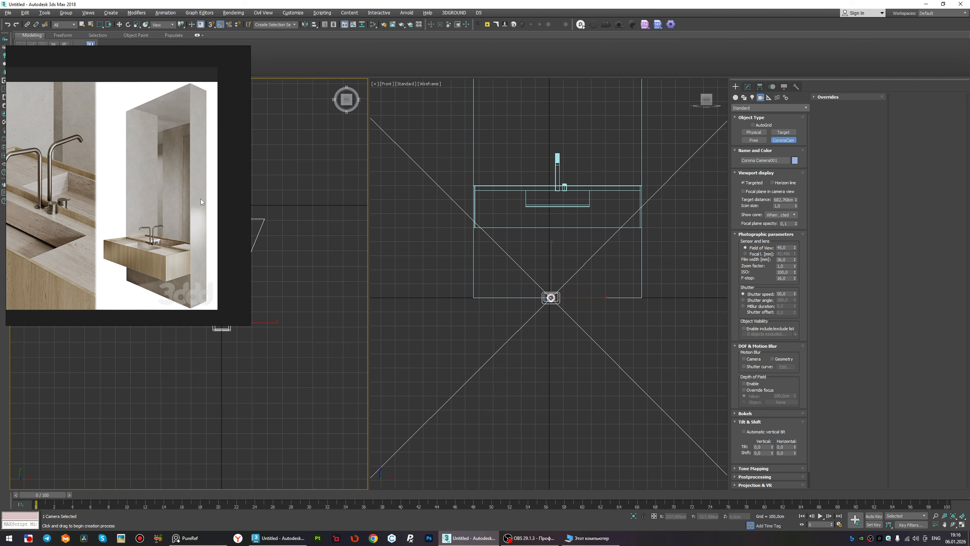
Move the reference image off the viewports and replace the Front view with the Corona camera's view, shaded with edged faces.
right_drag(200, 199, 0, 213)
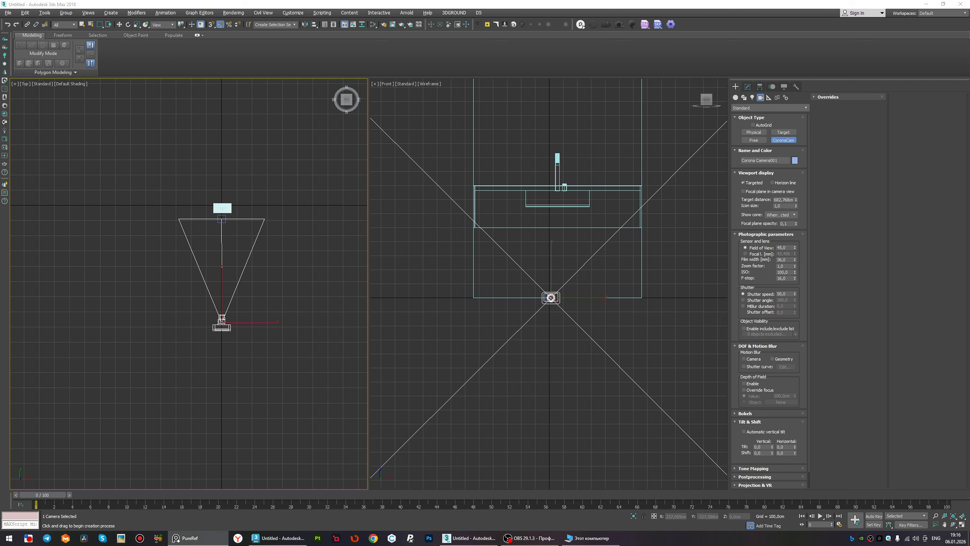
right_click(516, 277)
key(c)
key(F4)
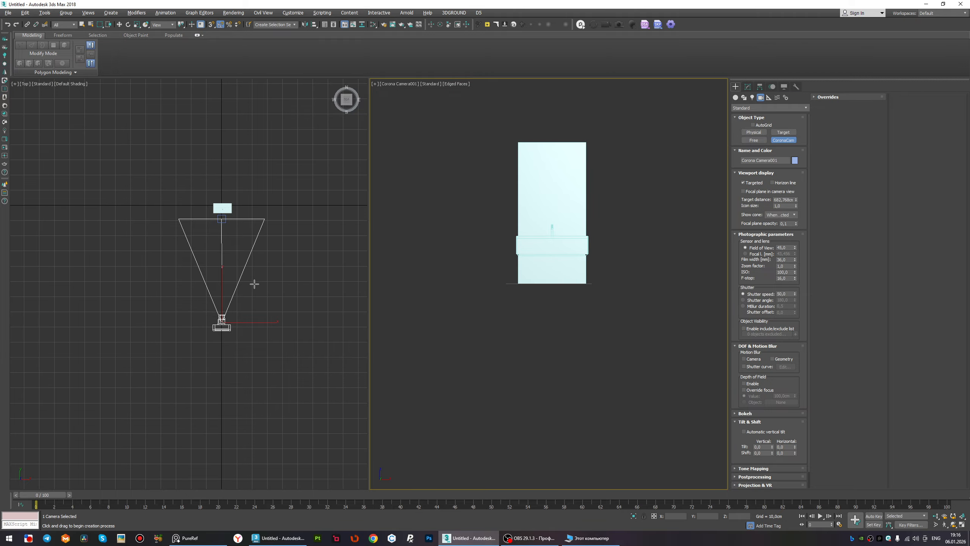
Nudge the camera sideways in the Top view to line it up with the vanity's centre line.
scroll(234, 292, up, 3)
middle_drag(234, 307, 246, 316)
key(w)
scroll(249, 351, up, 2)
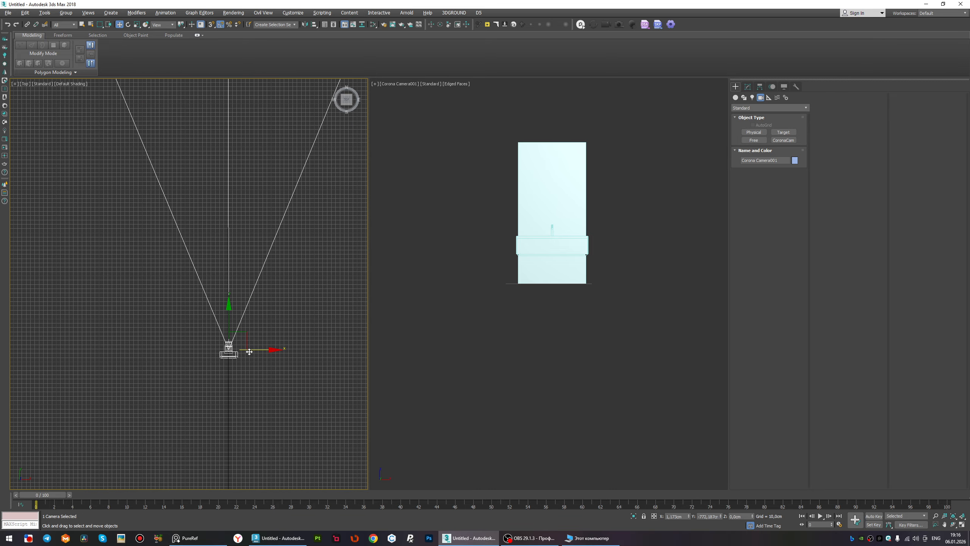
drag(257, 350, 258, 350)
Dolly the camera closer and shift its framing so the vanity and wall panel fill the camera view.
scroll(257, 350, down, 5)
scroll(253, 285, up, 3)
middle_drag(572, 232, 573, 246)
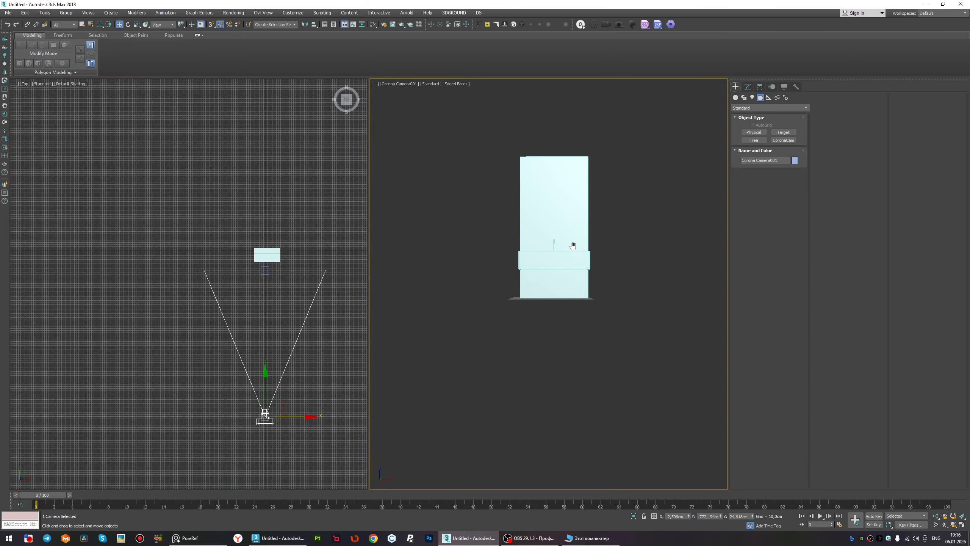
click(936, 515)
drag(657, 301, 572, 145)
middle_drag(582, 208, 564, 232)
Accept the safe frame settings in the viewport configuration and turn on safe frames in the camera view.
key(alt+b)
click(476, 179)
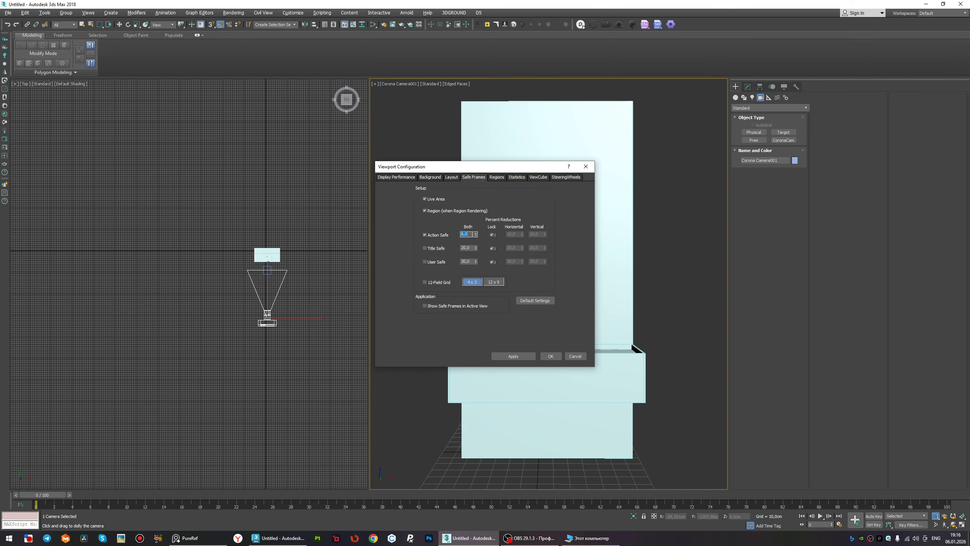
click(550, 356)
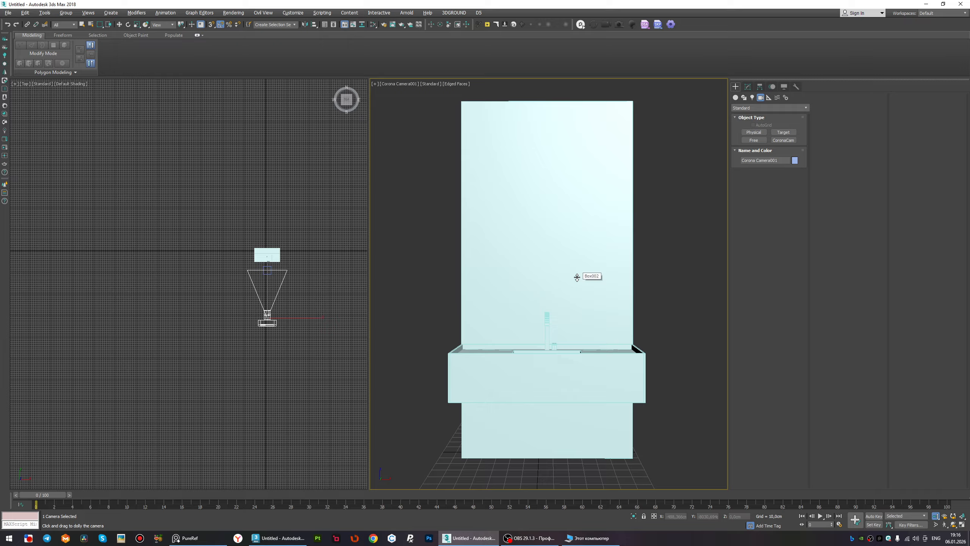
key(shift+f)
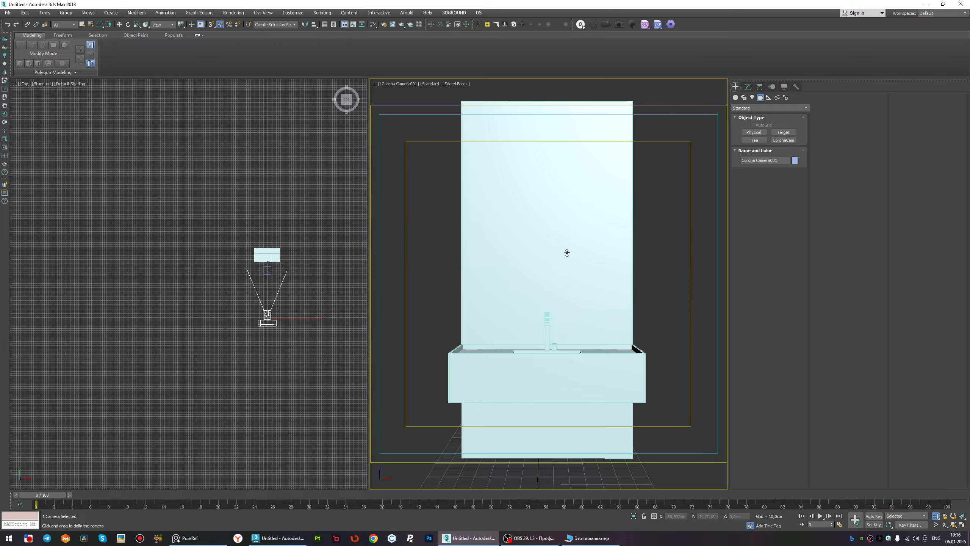
Dolly the camera back slightly and reframe so the whole vanity fits inside the outer safe frame.
drag(568, 253, 575, 272)
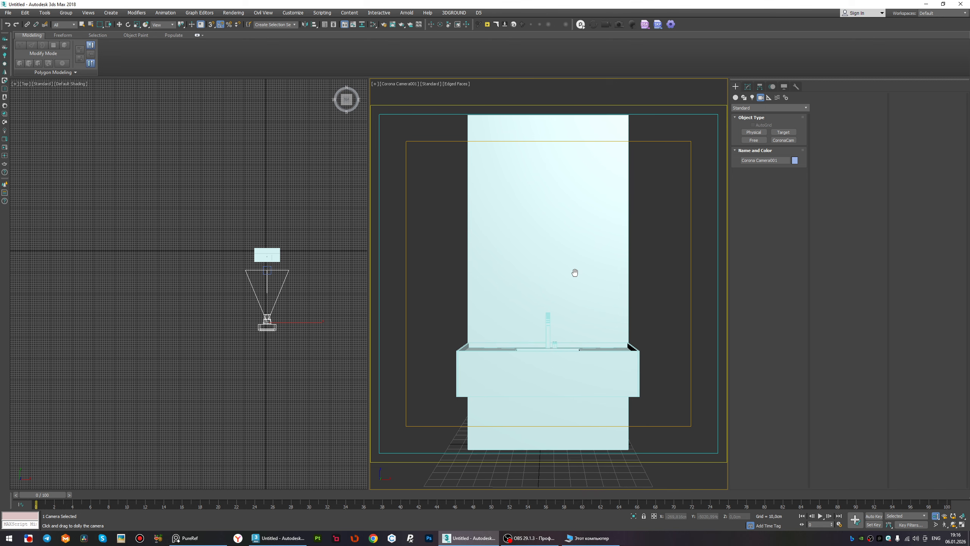
middle_drag(575, 273, 575, 276)
key(w)
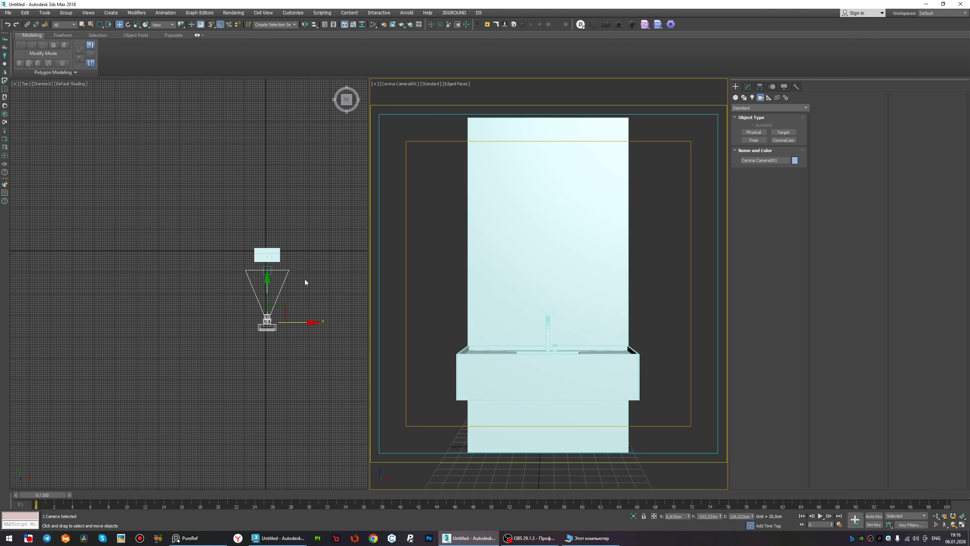
Switch the camera's lens control to focal length and set it to 135 mm.
scroll(275, 313, up, 6)
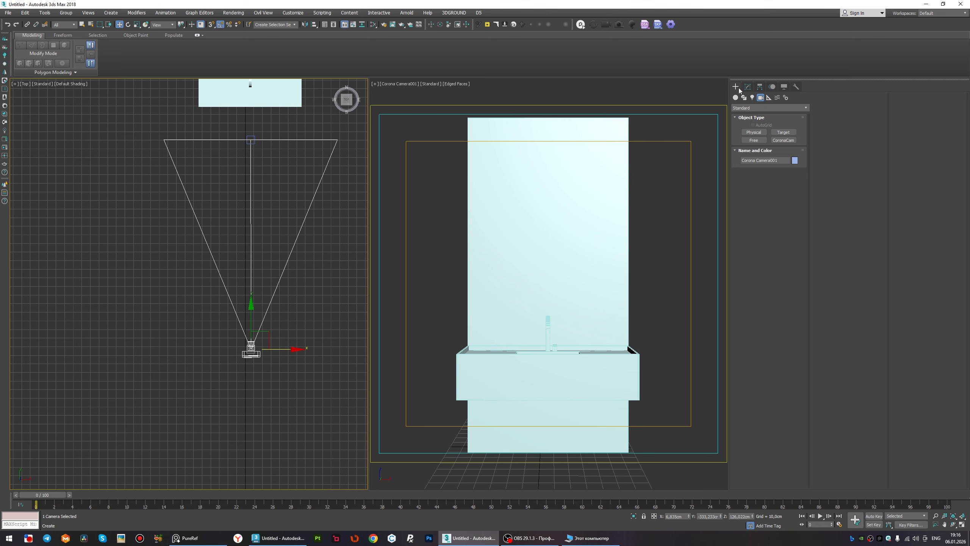
click(748, 86)
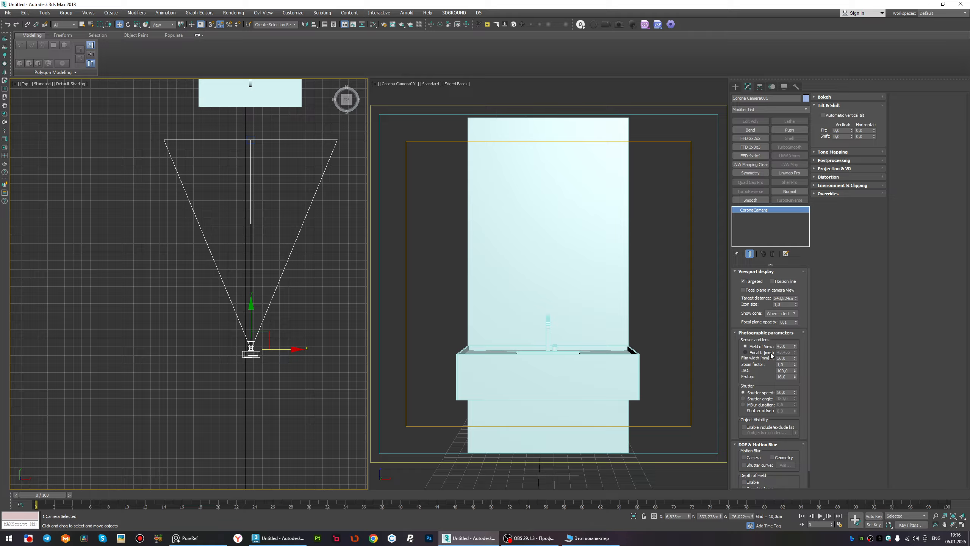
click(769, 353)
text(13)
text(5)
key(Return)
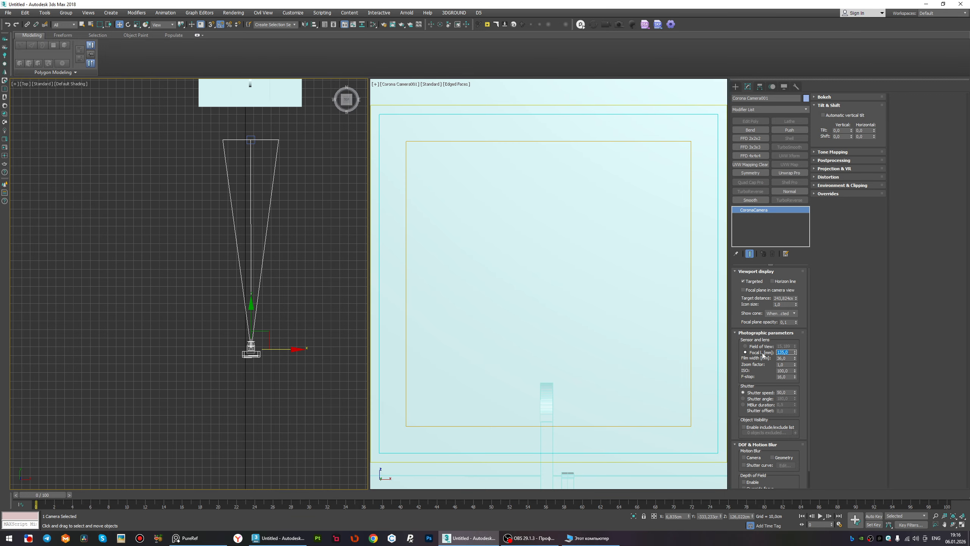
Move the camera much farther back from the vanity and reframe until the full wall panel fits inside the safe frame.
scroll(250, 367, down, 2)
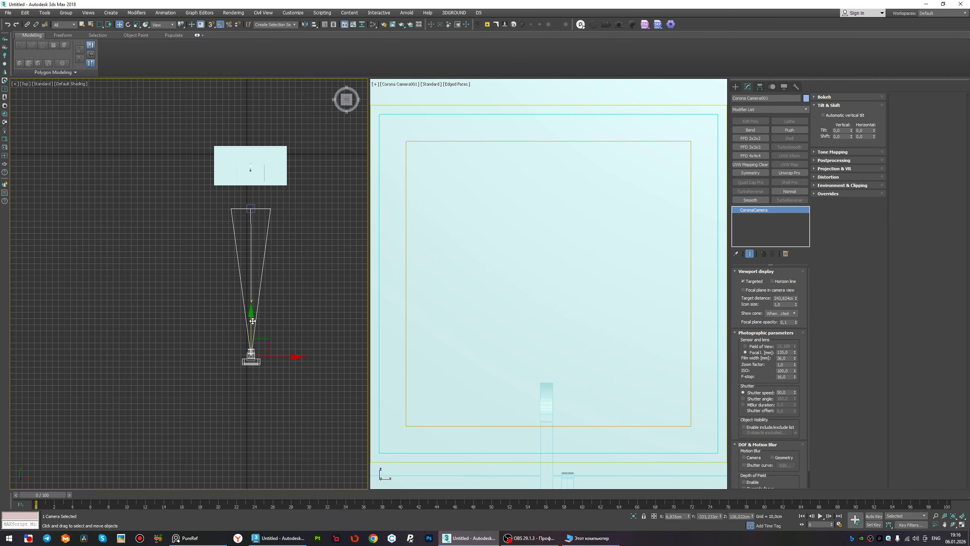
drag(251, 322, 240, 441)
scroll(223, 296, down, 3)
drag(234, 349, 231, 464)
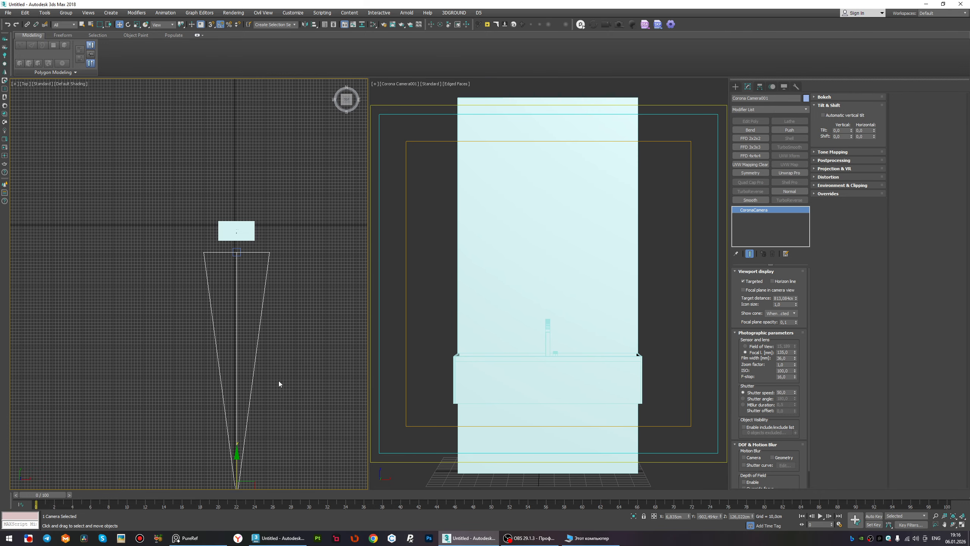
click(936, 515)
drag(569, 248, 568, 288)
middle_drag(568, 288, 568, 285)
Move the camera sideways for an angled view of the vanity, and raise it to look slightly down on the countertop.
right_click(354, 301)
scroll(258, 274, down, 4)
scroll(270, 406, up, 2)
drag(270, 406, 334, 396)
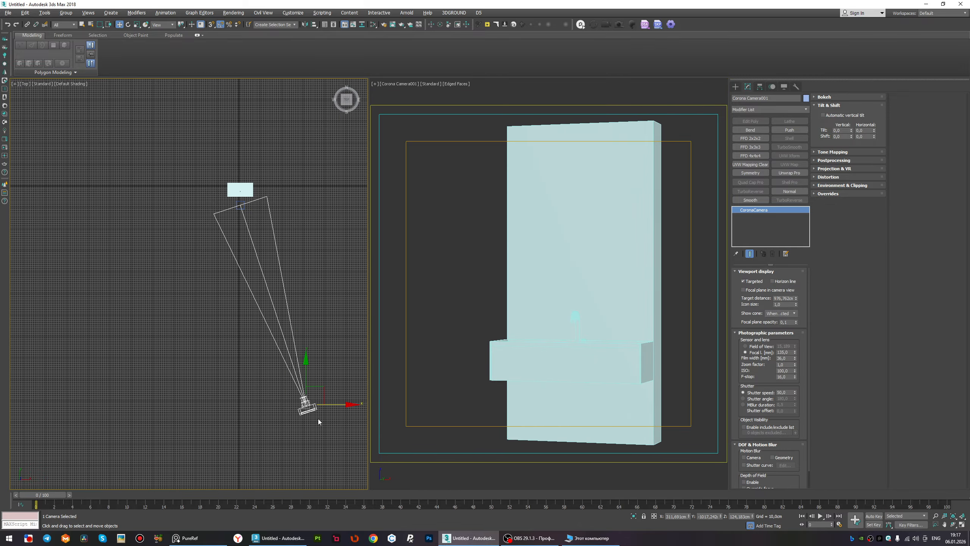
alt+middle_drag(318, 418, 299, 339)
drag(297, 328, 298, 304)
key(t)
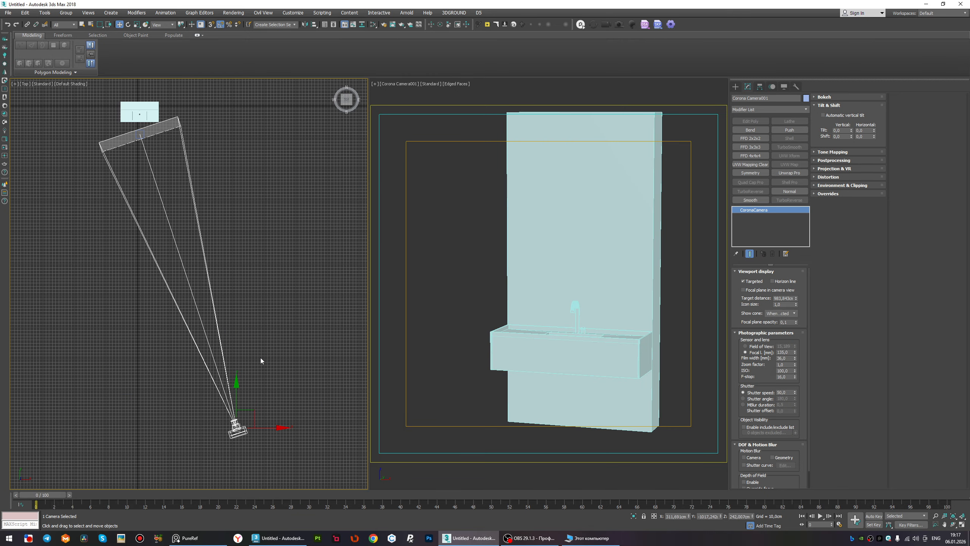
Swing the camera further around the vanity's side, then recentre the framing and fine-tune the camera height.
drag(226, 372, 258, 352)
middle_drag(457, 320, 486, 293)
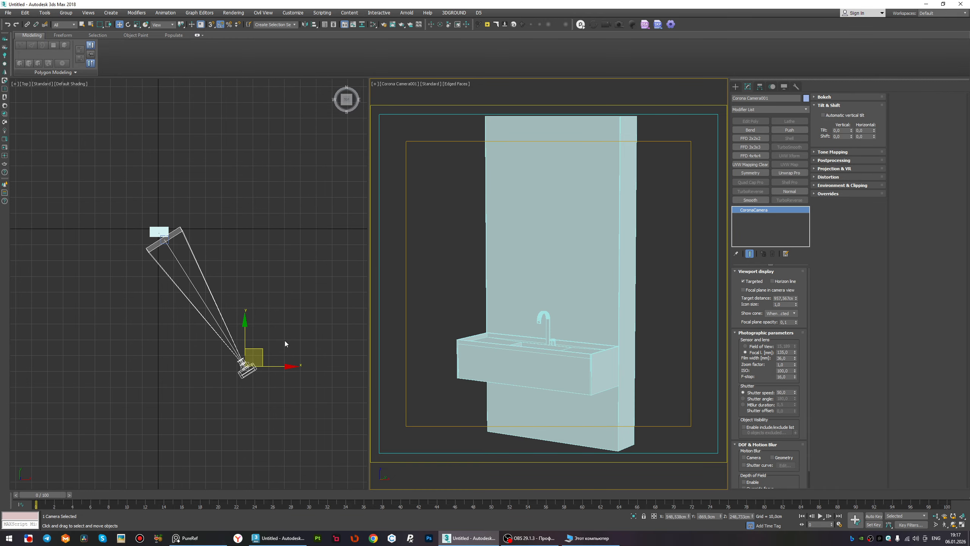
alt+middle_drag(285, 340, 270, 290)
mouse_move(269, 284)
mouse_down()
mouse_move(268, 276)
mouse_move(269, 289)
mouse_up()
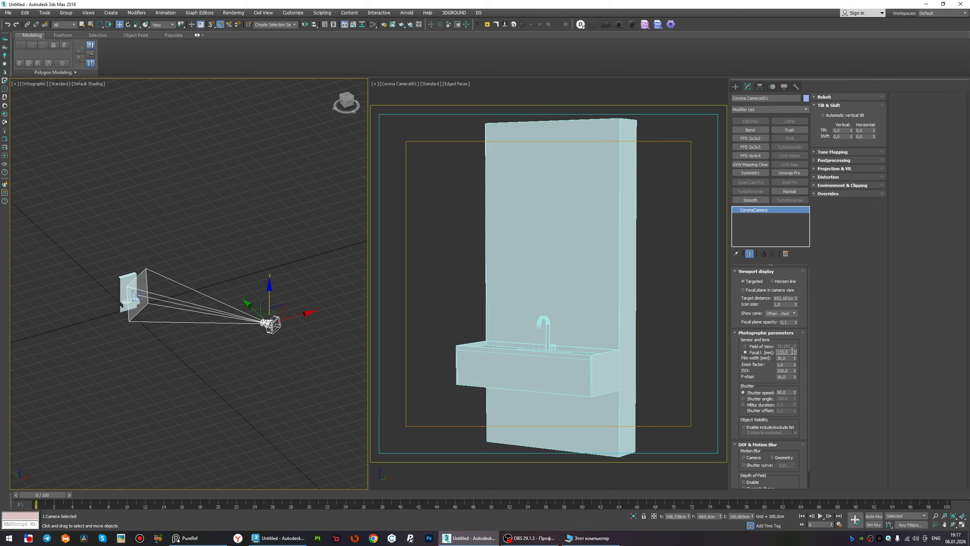
Set the camera's focal length to 105 mm and dolly closer so the vanity fills the safe frame, leaving everything deselected.
text(105)
key(Return)
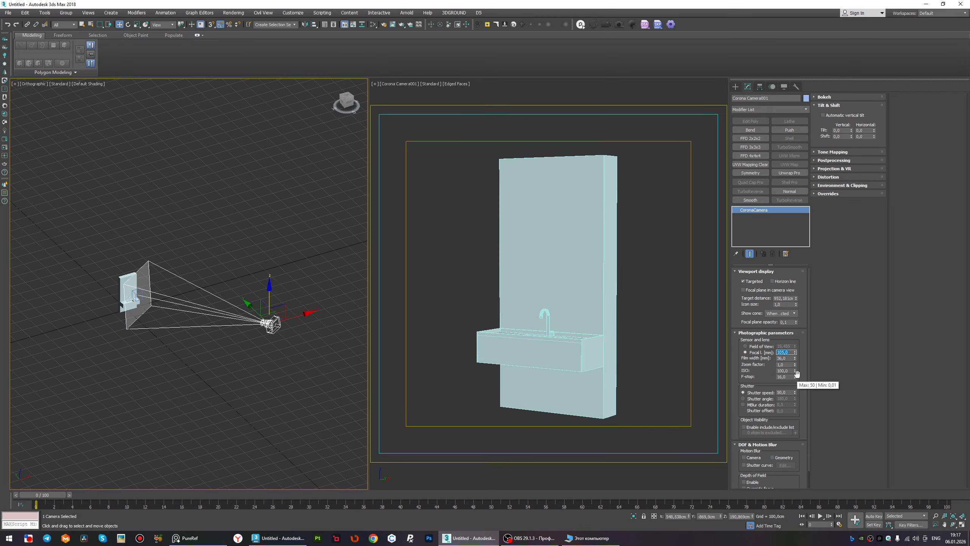
click(936, 515)
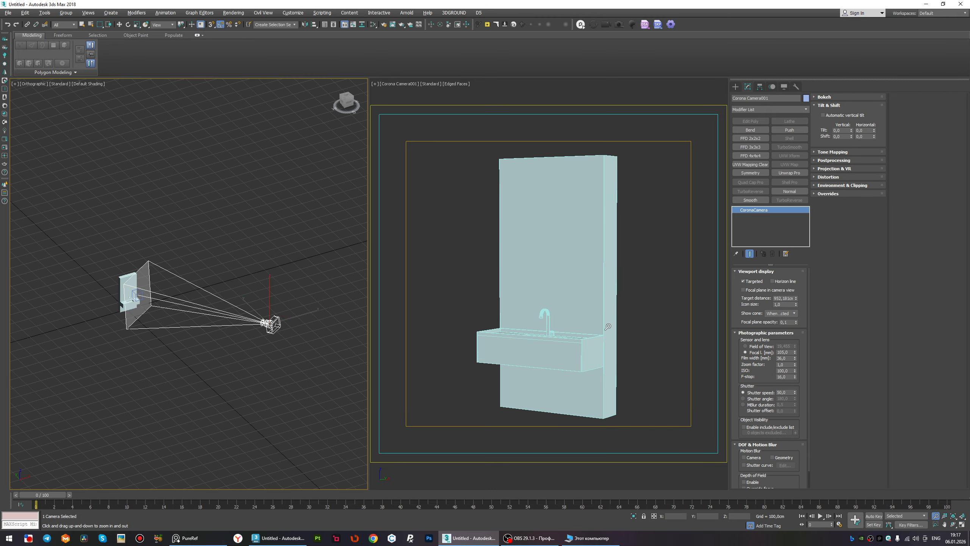
drag(608, 327, 616, 240)
middle_drag(614, 265, 610, 261)
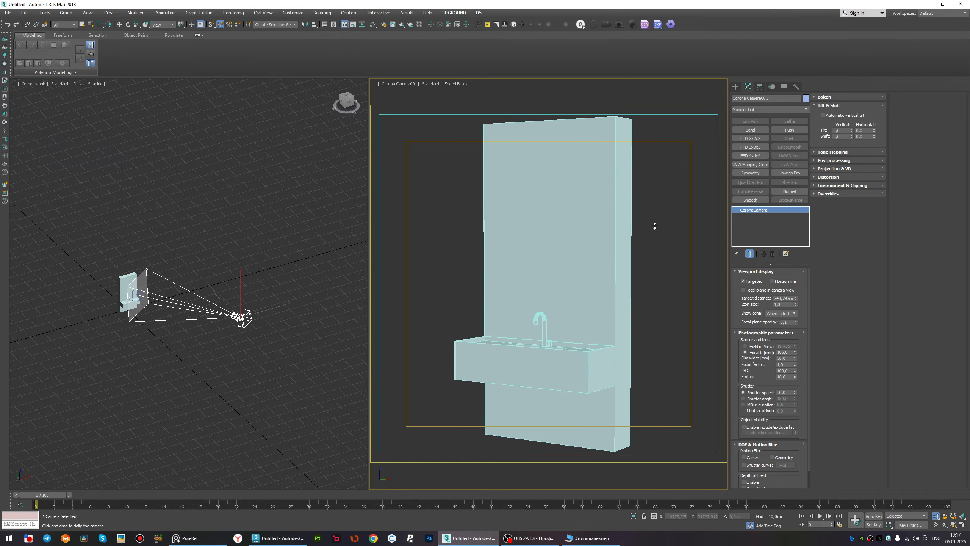
right_click(654, 226)
click(568, 268)
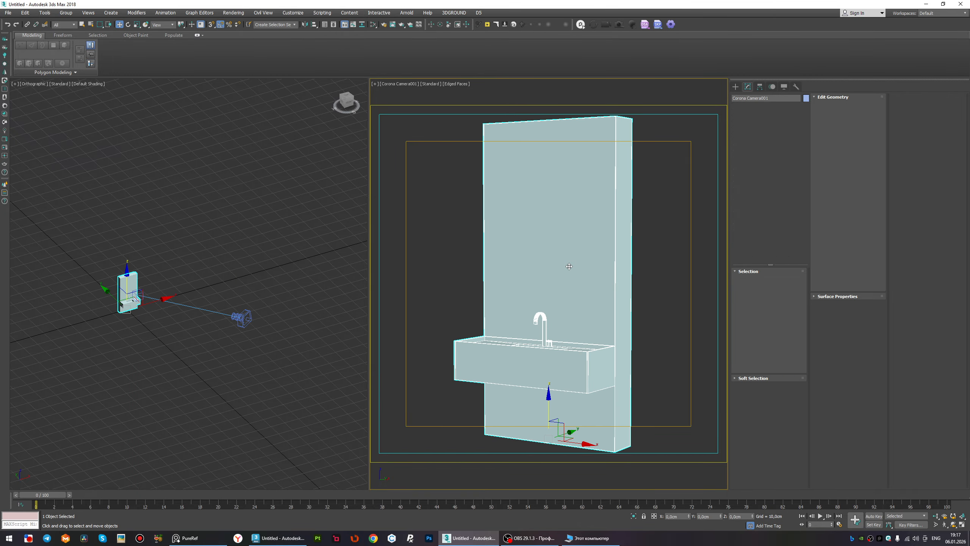
click(263, 233)
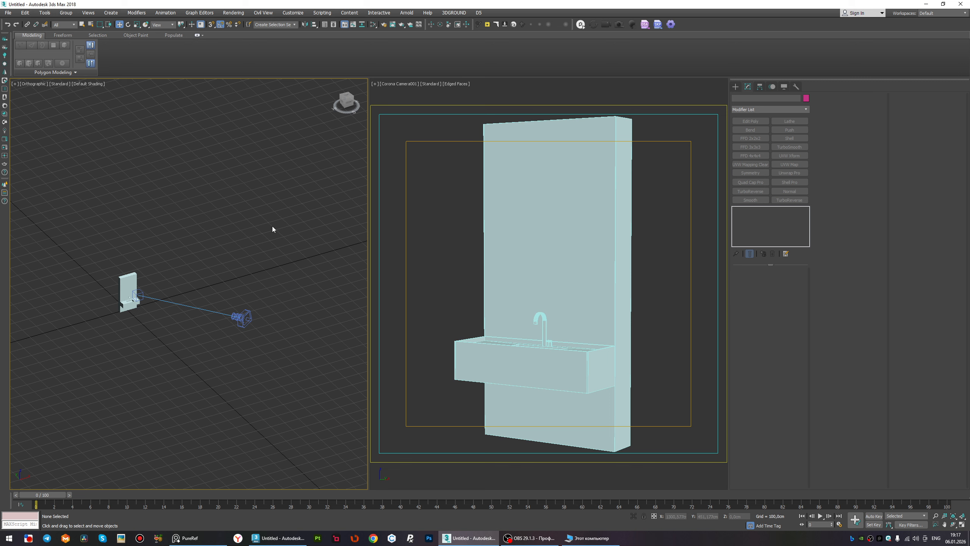
Open the render setup and set Corona's denoising mode to Intel CPU / GPU AI (speed-quality hybrid).
key(F10)
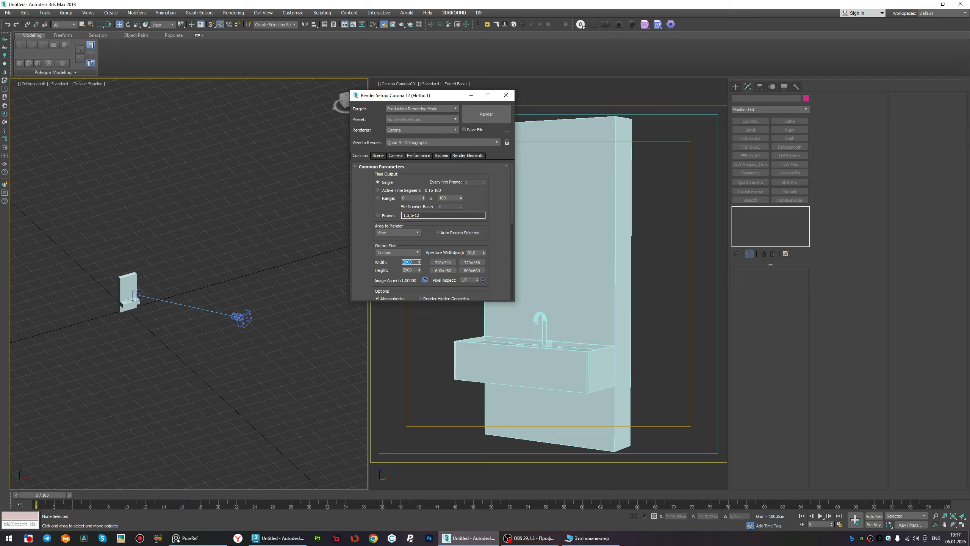
click(378, 155)
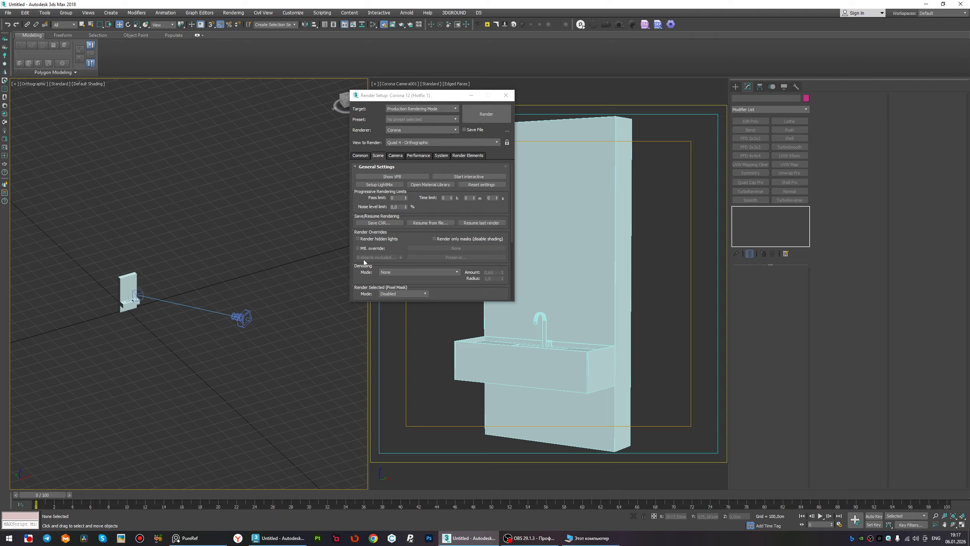
scroll(368, 268, down, 2)
click(417, 237)
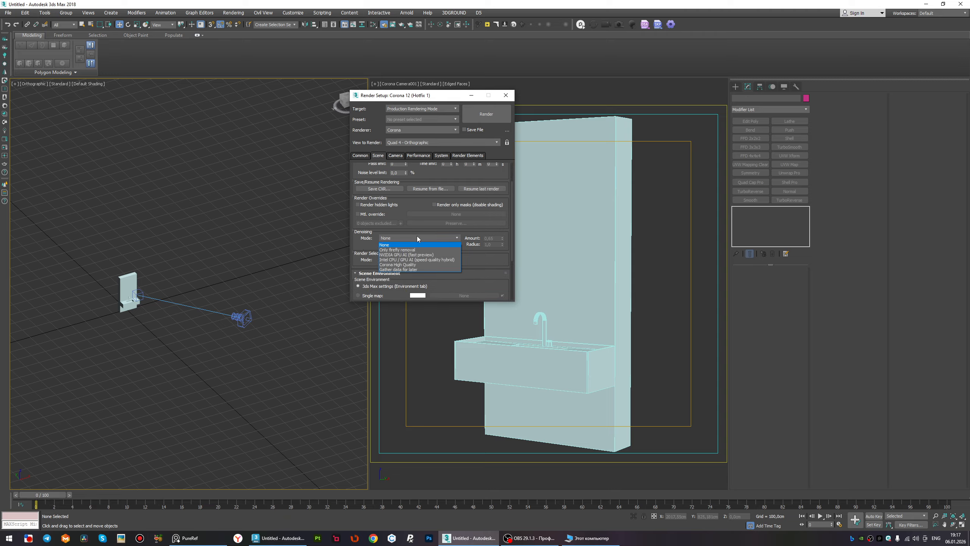
click(419, 260)
Choose a different image filter type in Corona's frame buffer settings.
click(449, 156)
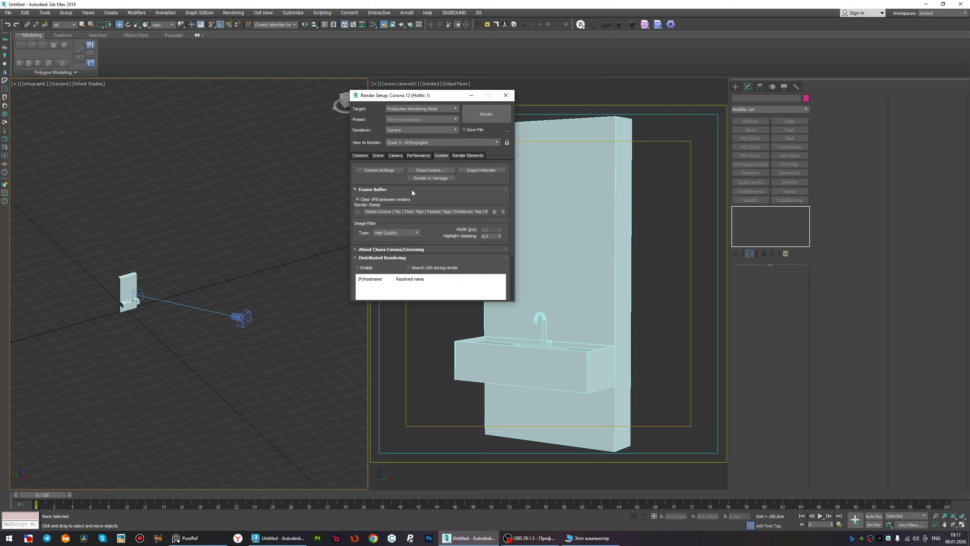
click(388, 234)
click(385, 251)
Bring up the Scene Environment settings in the Corona render setup.
click(378, 156)
scroll(366, 254, down, 3)
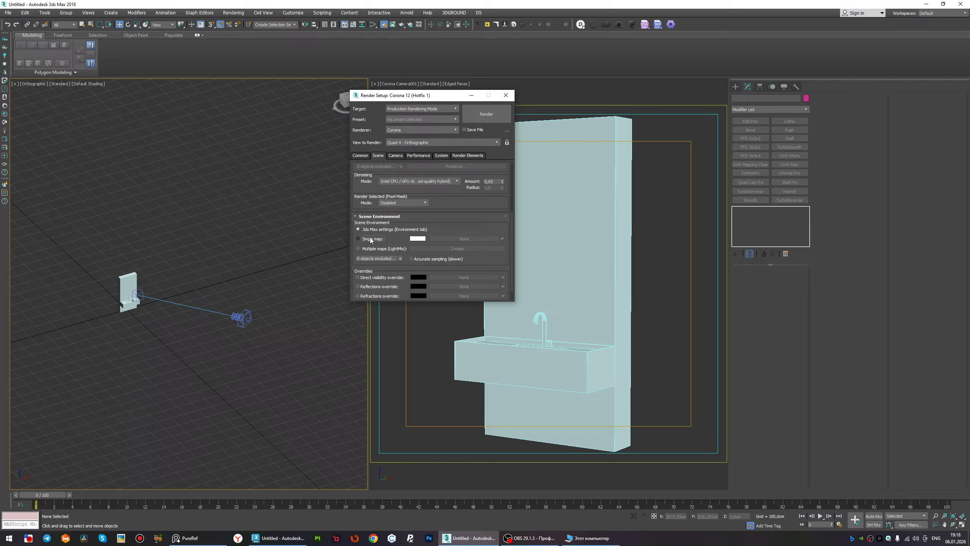
Set the Corona scene environment to Single map and add a CoronaBitmap with the Simon-HDRI_001_INT_UDM image to the material graph.
click(370, 239)
drag(440, 99, 234, 102)
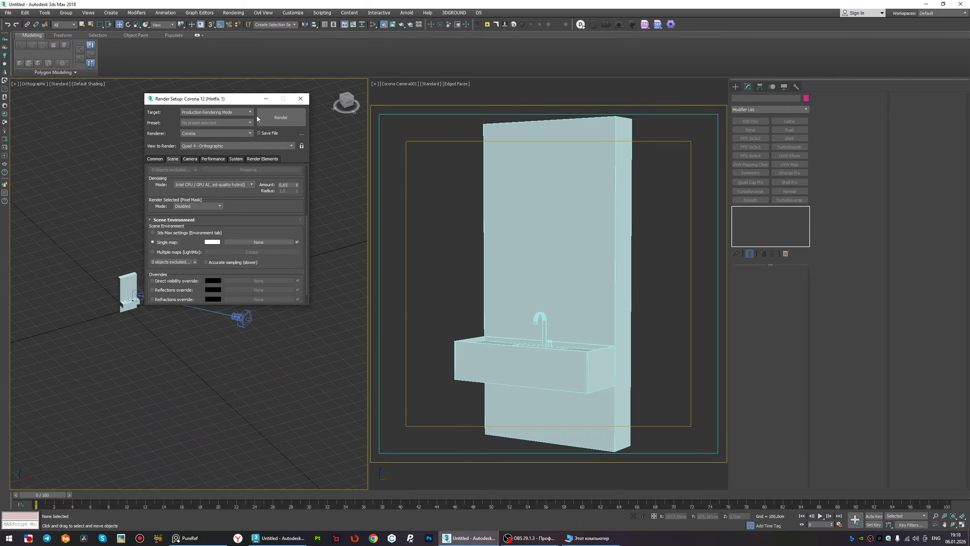
click(411, 201)
key(m)
right_click(542, 175)
mouse_move(562, 187)
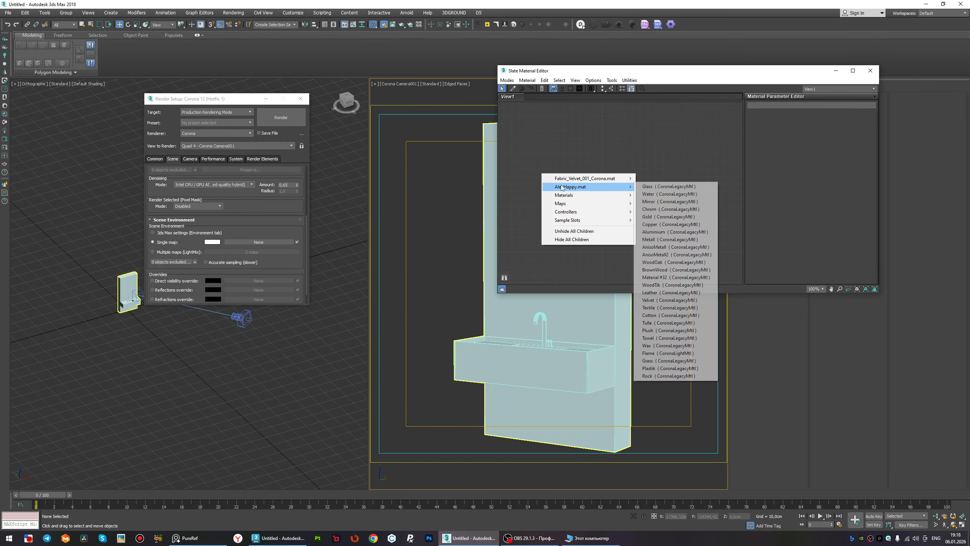
mouse_move(565, 203)
mouse_move(657, 220)
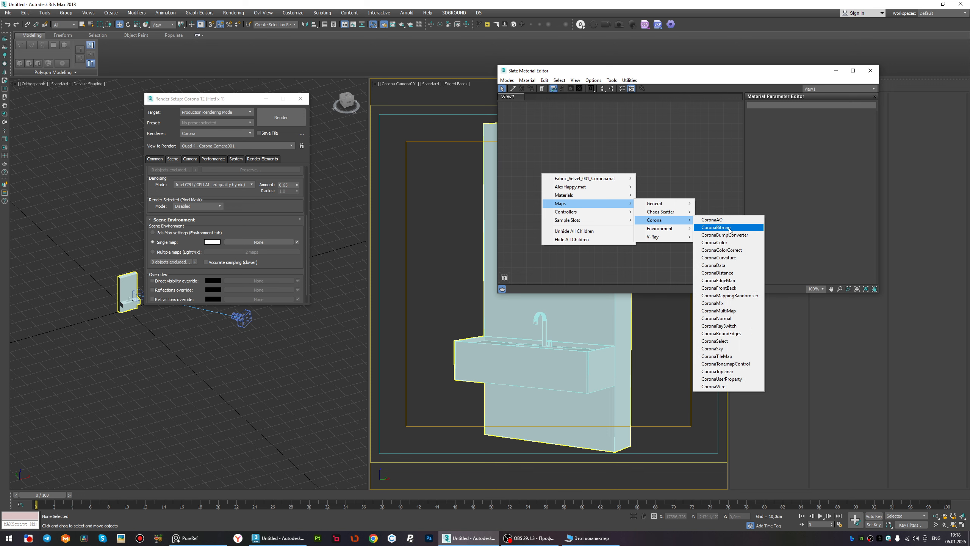
mouse_move(661, 203)
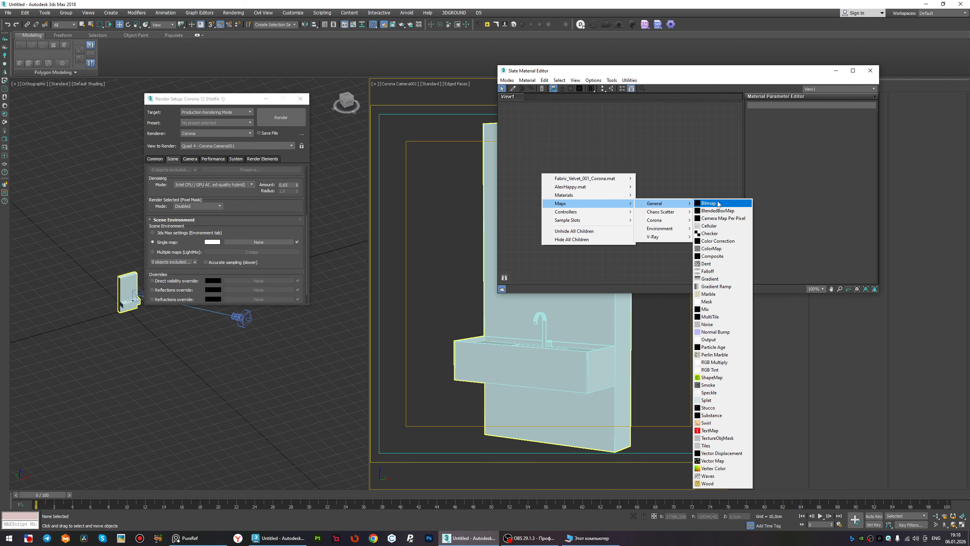
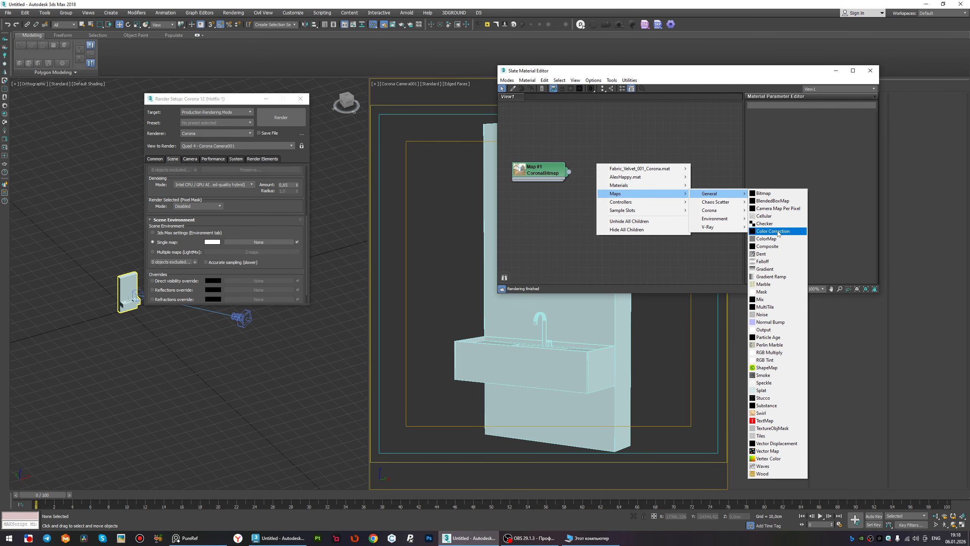
Add a Color Correction map fed by the CoronaBitmap and set its channels to Monochrome.
click(772, 231)
drag(569, 171, 633, 167)
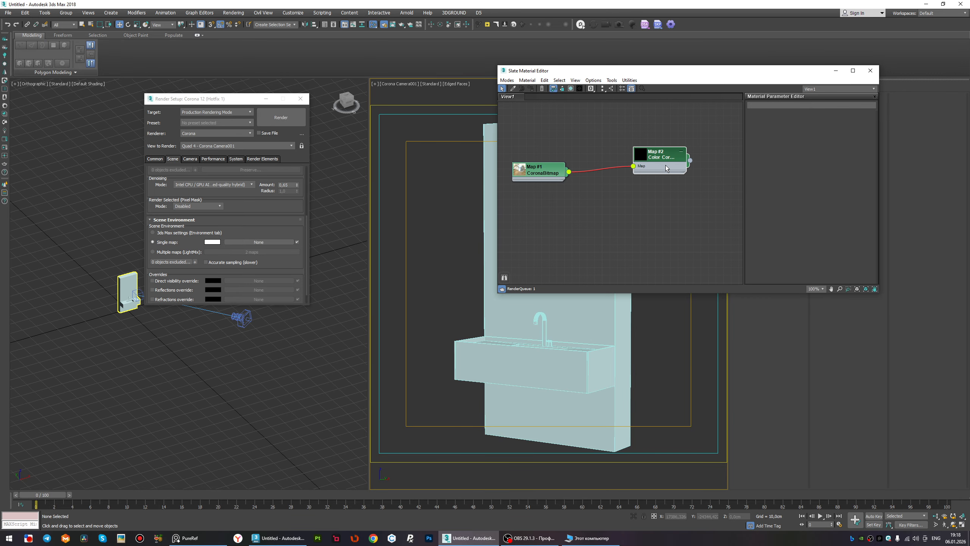
double_click(673, 162)
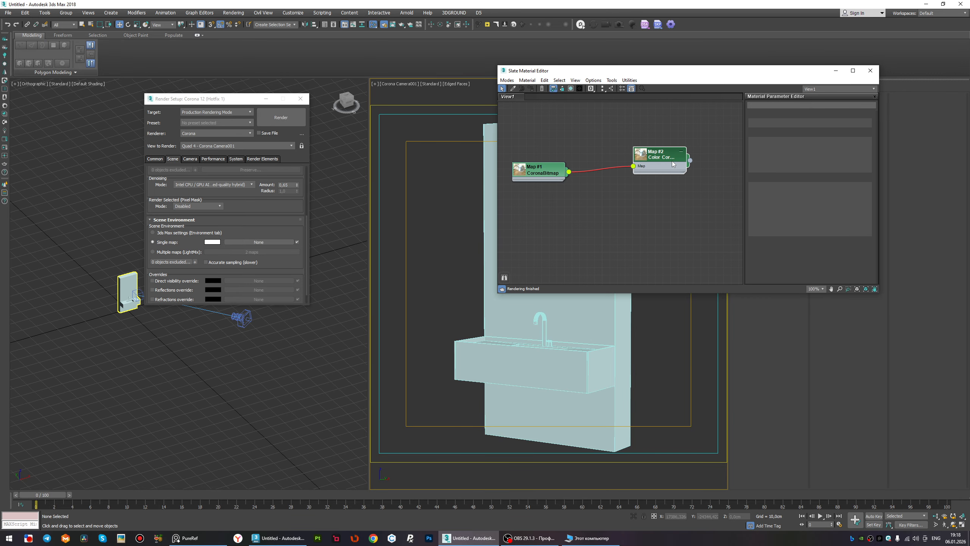
click(645, 155)
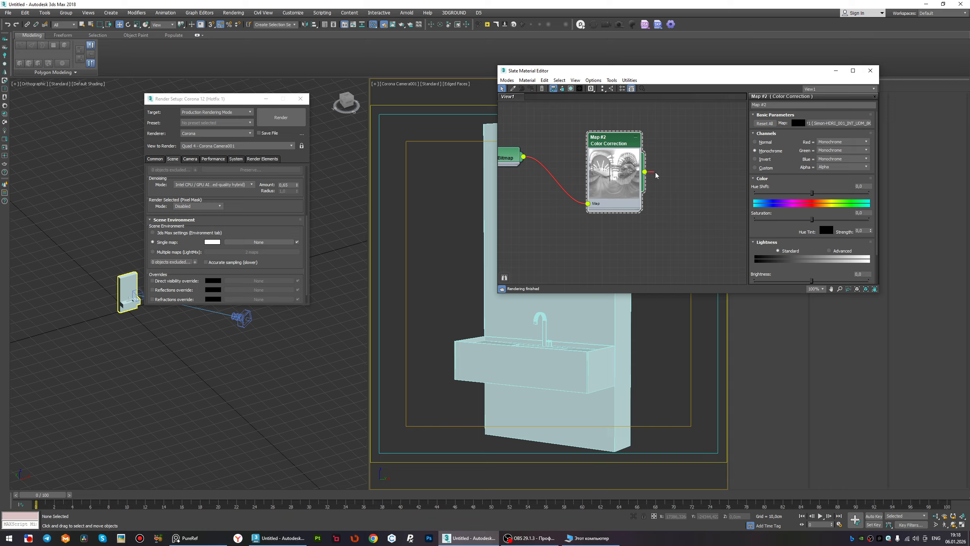
Assign the Color Correction map as an instance to the Single map environment and enable a white direct visibility override.
drag(656, 175, 238, 243)
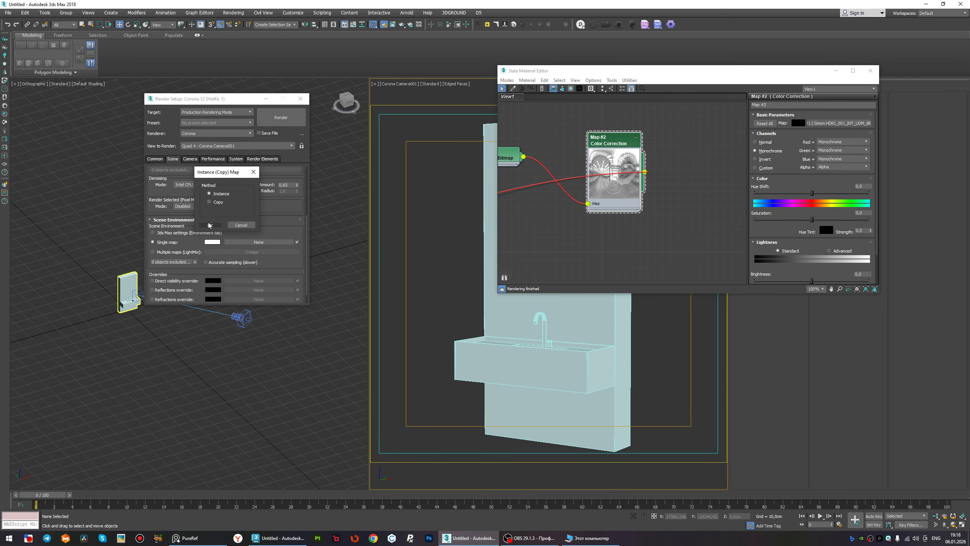
click(208, 225)
click(212, 280)
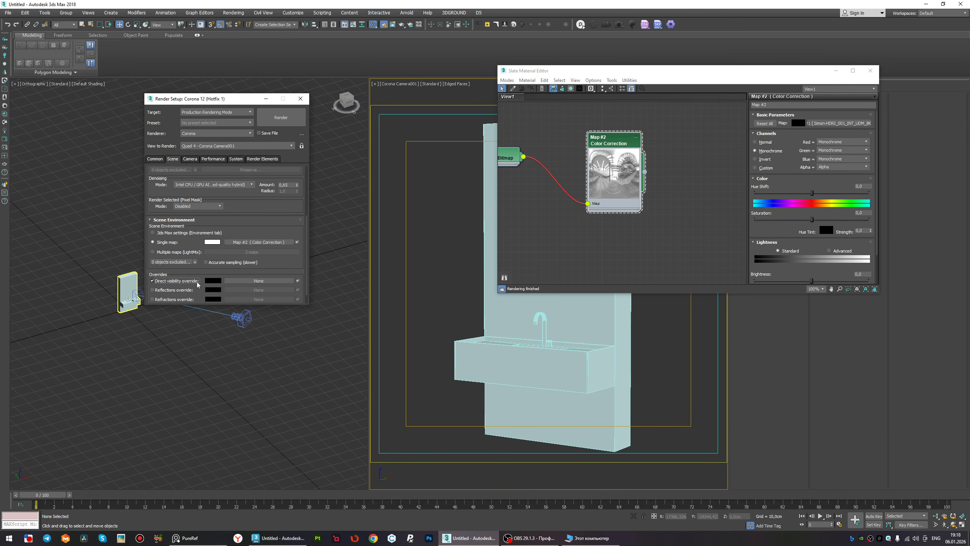
drag(271, 88, 284, 88)
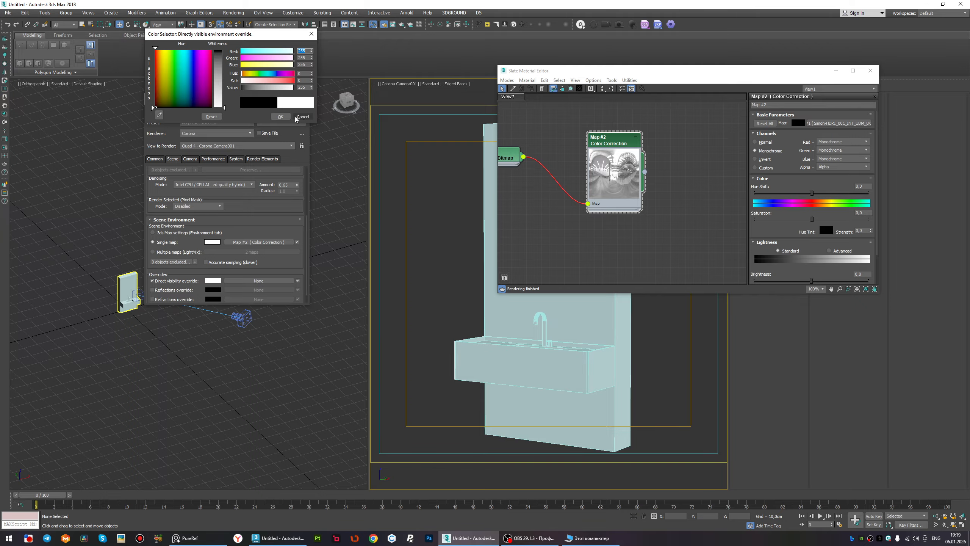
click(281, 117)
click(305, 96)
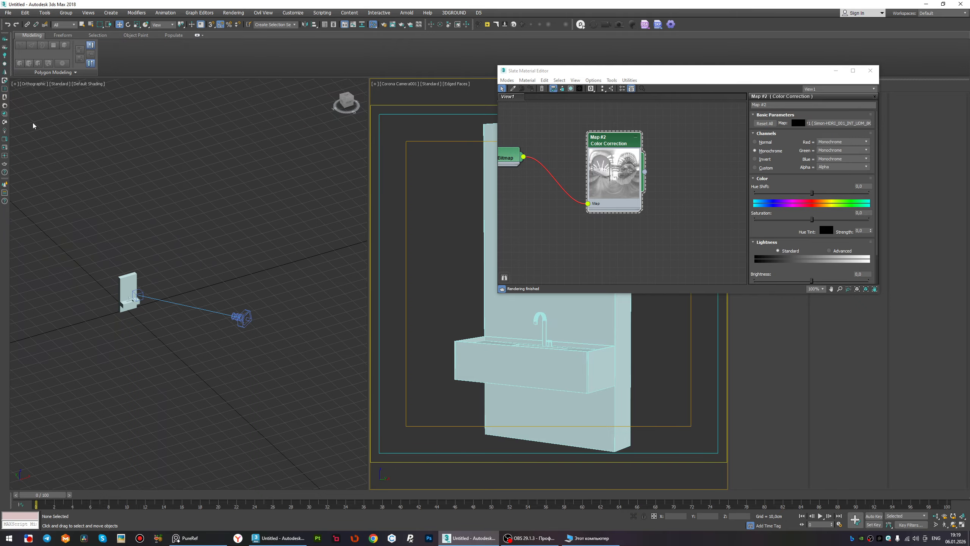
Render the camera view interactively and disable all tone mapping operators, from Simple Exposure to ACES OT, before closing the frame buffer.
click(4, 148)
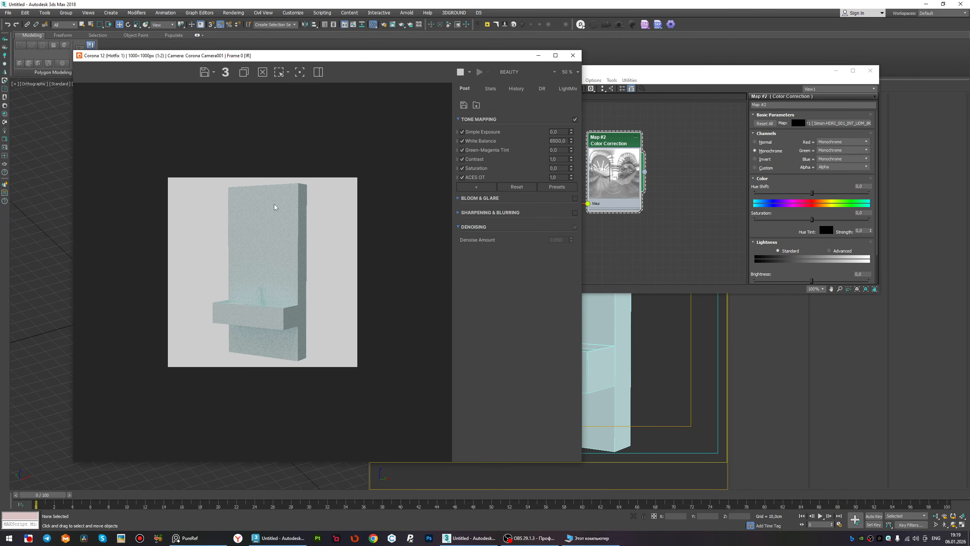
scroll(323, 239, down, 1)
scroll(307, 257, up, 1)
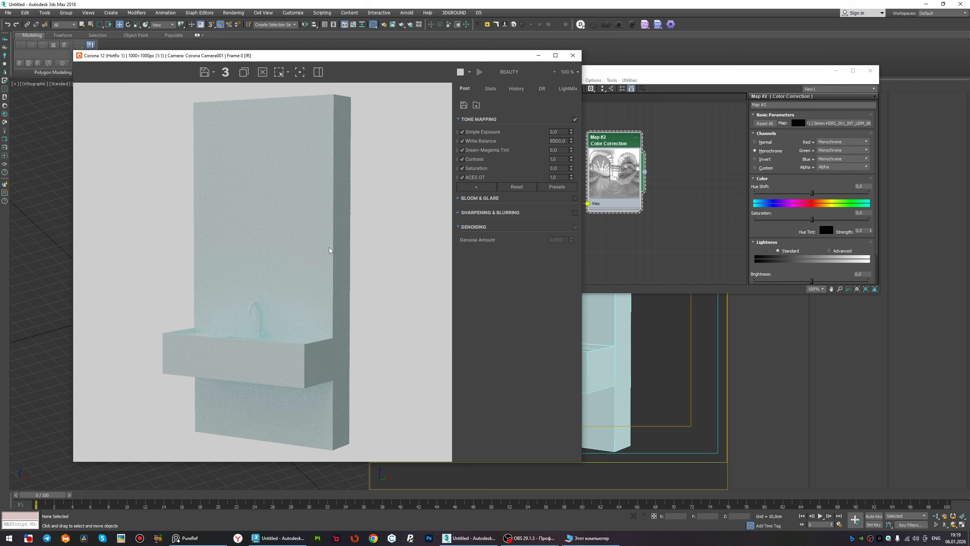
click(463, 178)
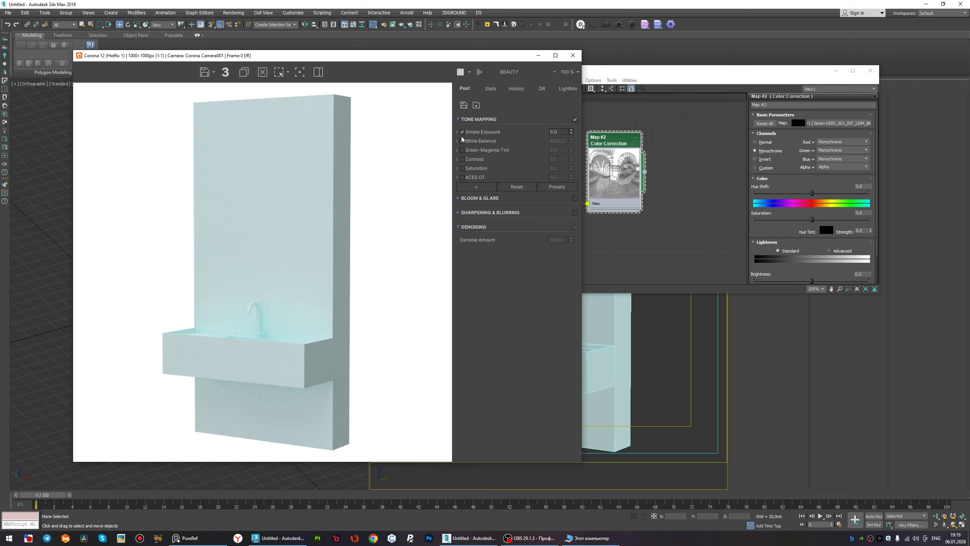
scroll(303, 238, down, 1)
scroll(275, 320, up, 1)
scroll(277, 320, down, 1)
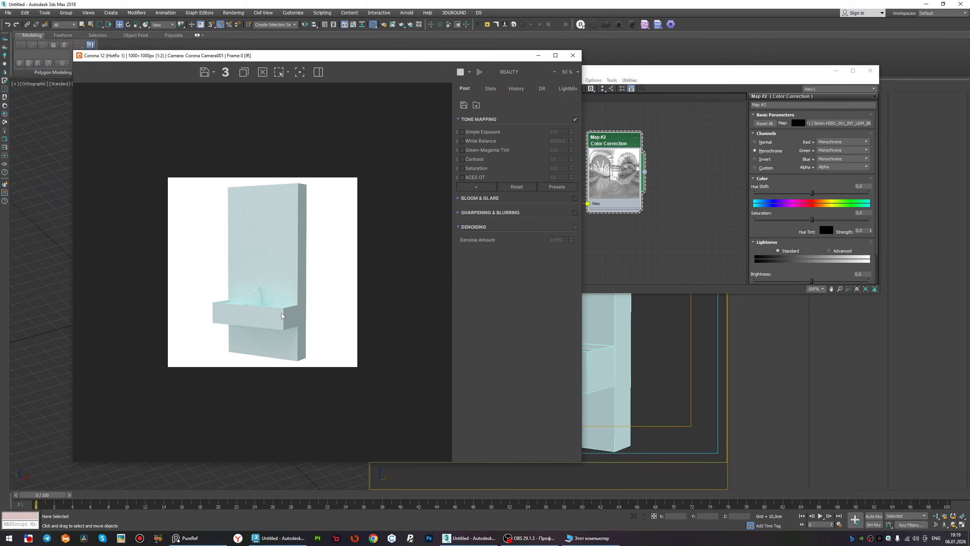
scroll(281, 312, up, 1)
click(574, 55)
Browse the Stone category of the Corona Material Library and inspect the Marble Crema Marfil preview.
scroll(628, 173, down, 5)
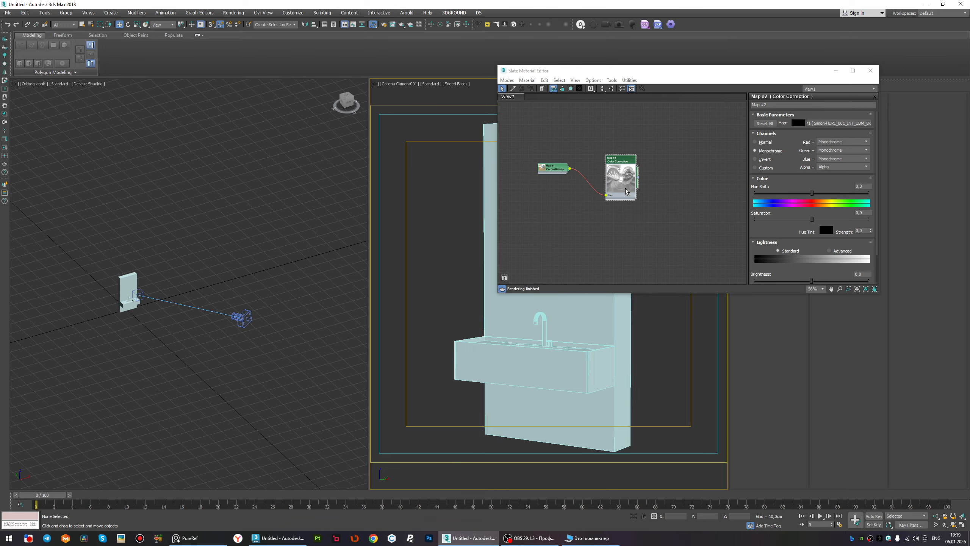
mouse_move(628, 173)
middle_down()
mouse_move(625, 160)
mouse_move(623, 173)
middle_up()
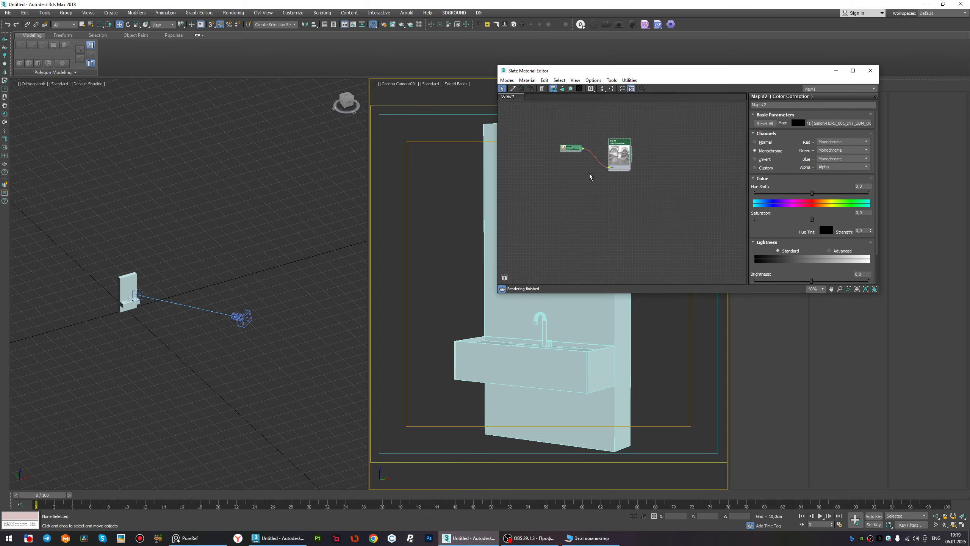
click(39, 126)
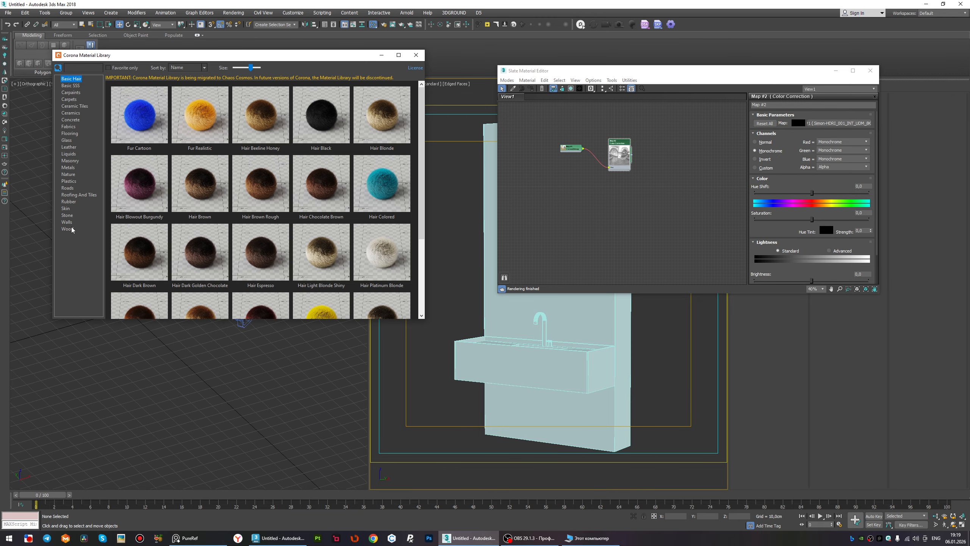
click(67, 216)
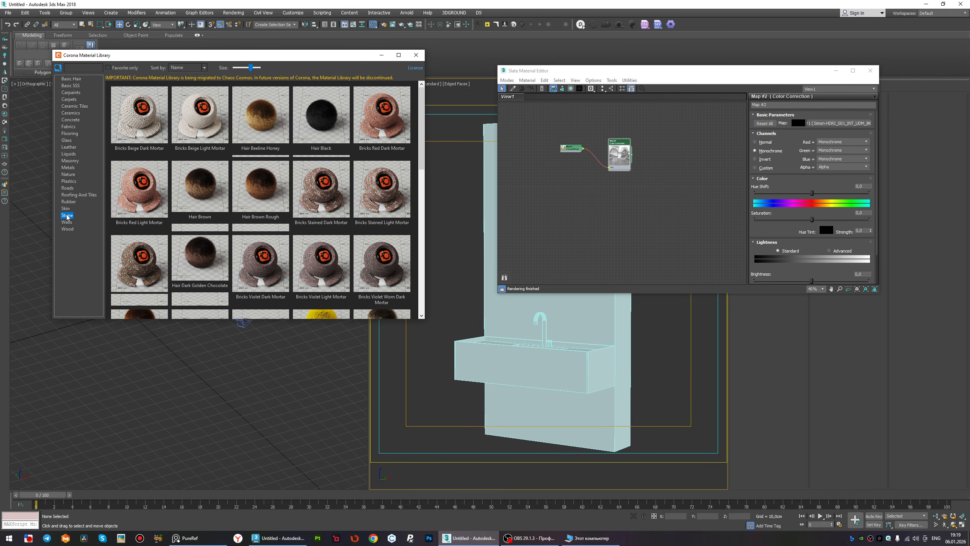
drag(422, 148, 413, 265)
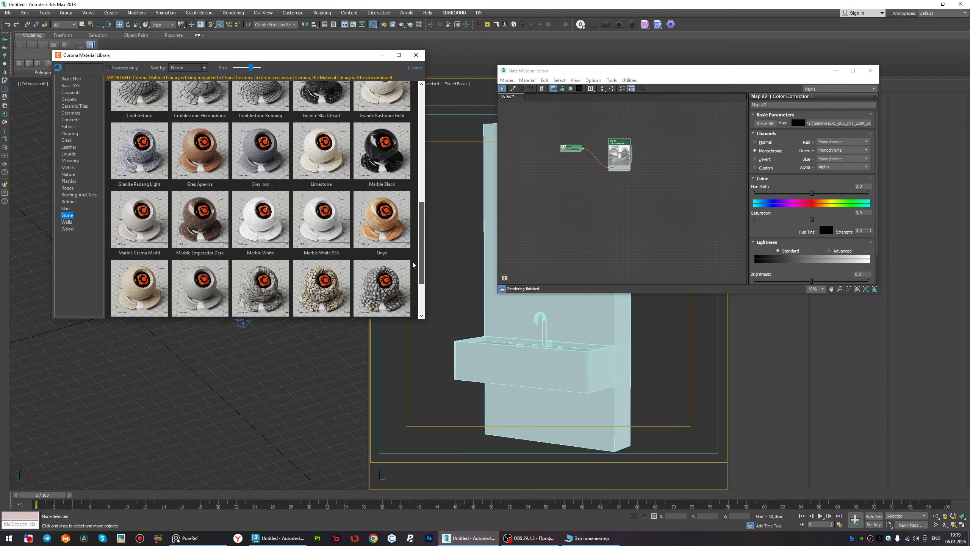
double_click(162, 214)
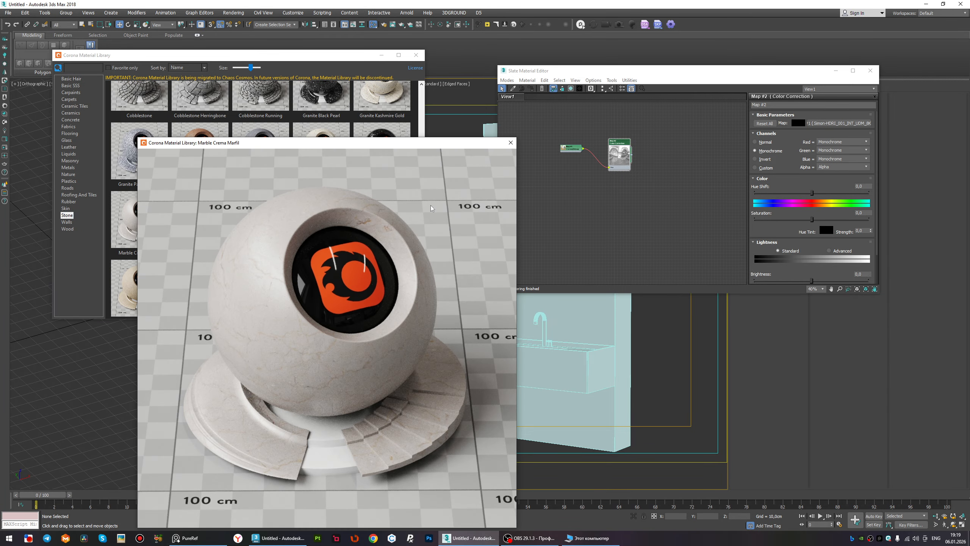
click(511, 142)
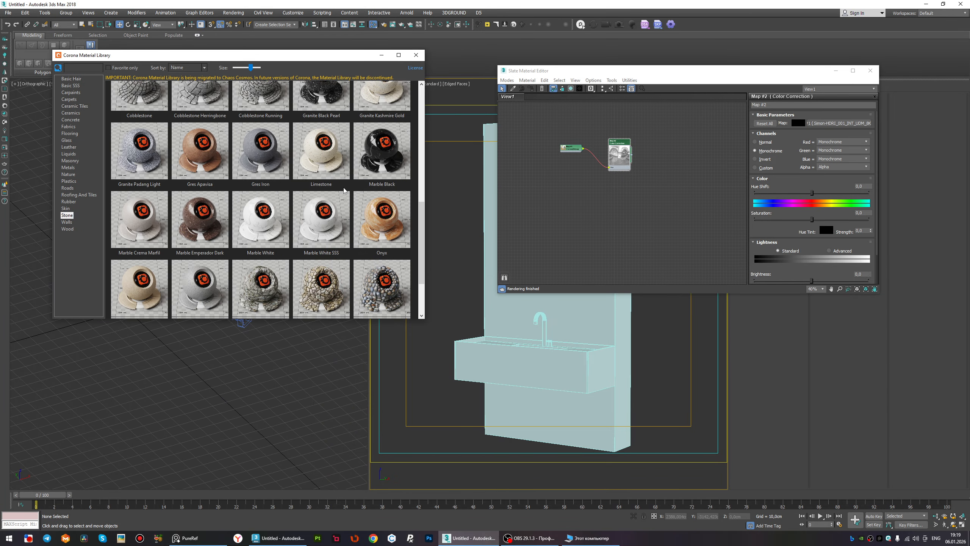
scroll(344, 190, down, 2)
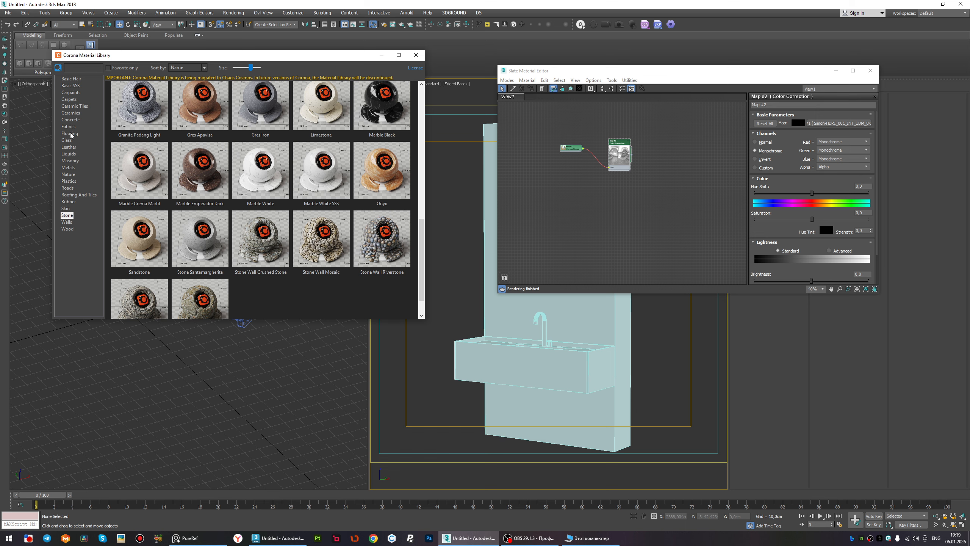
Browse the Concrete materials and inspect the Concrete Simple and Concrete Floor Polished 1 previews.
click(70, 120)
scroll(267, 191, down, 5)
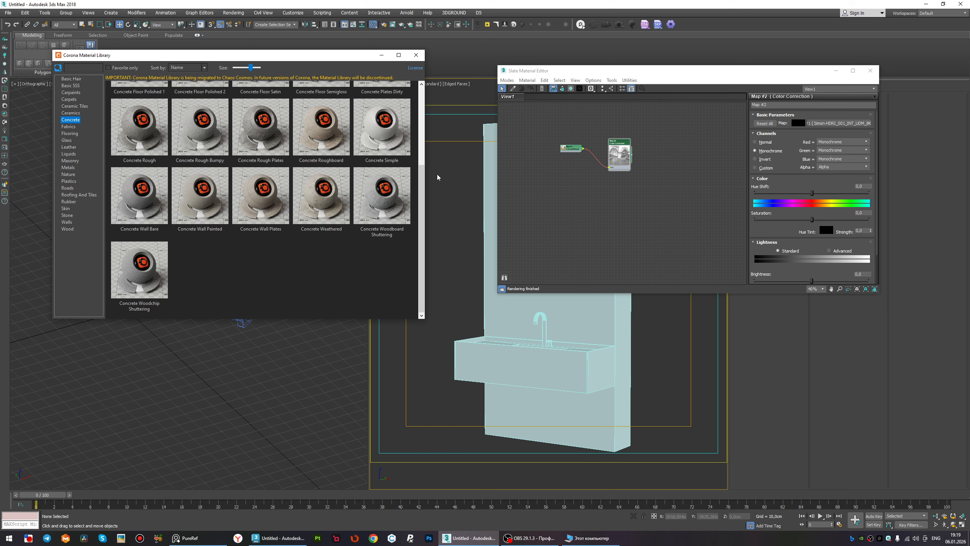
scroll(422, 203, up, 2)
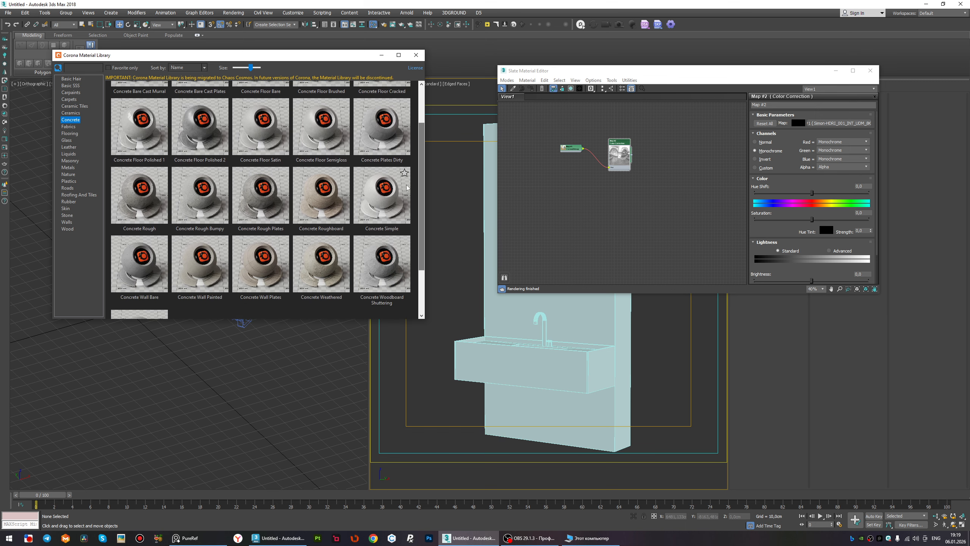
click(401, 193)
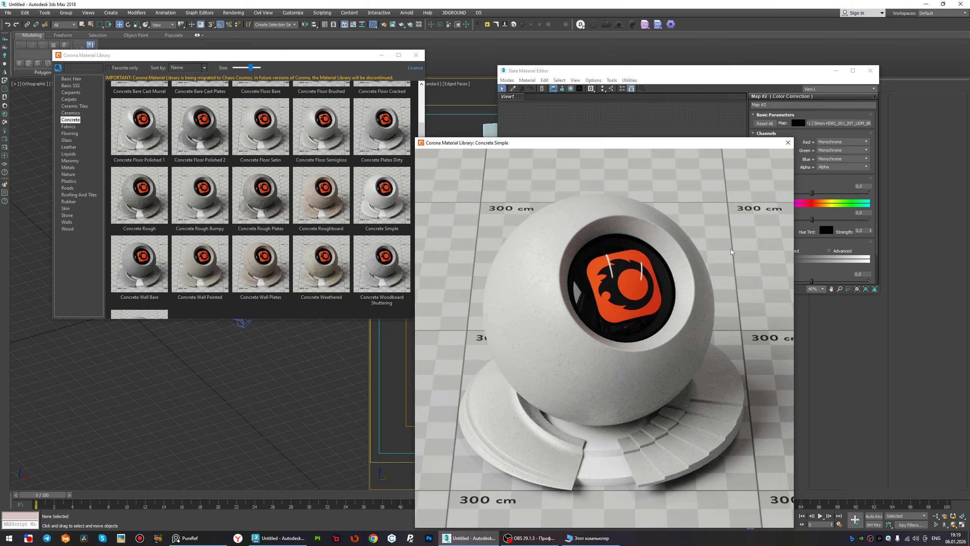
click(788, 143)
scroll(312, 139, up, 2)
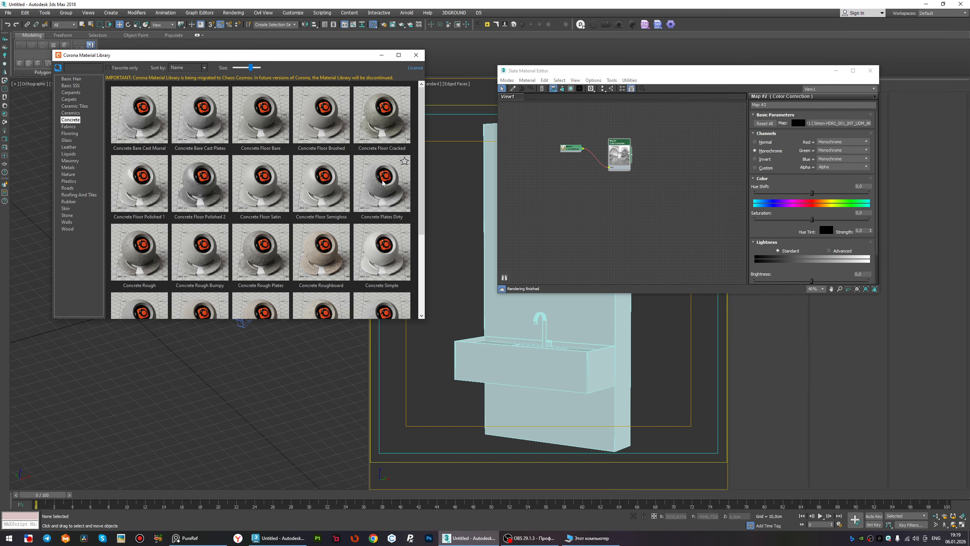
click(149, 184)
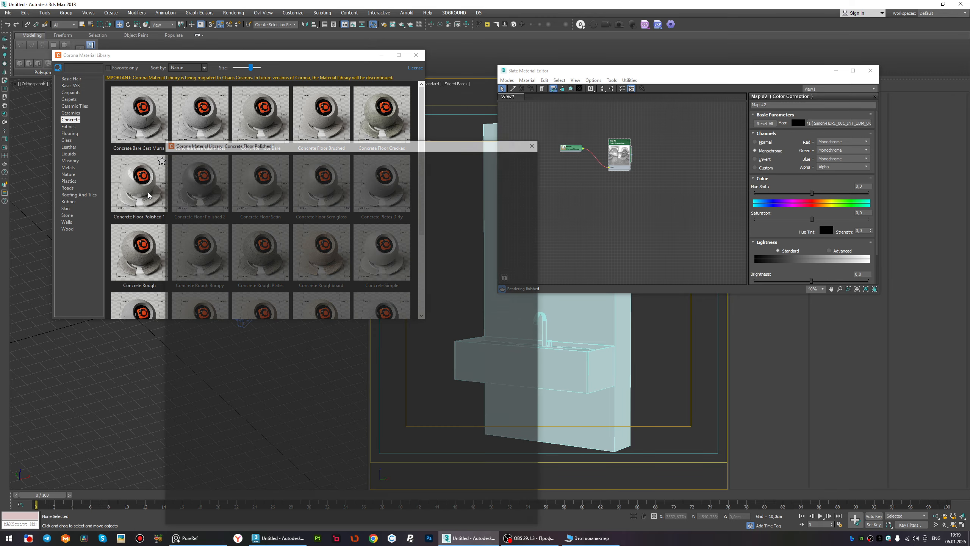
click(534, 137)
Inspect the Concrete Floor Semigloss and Concrete Wall Bare previews in the Concrete category.
scroll(315, 163, down, 1)
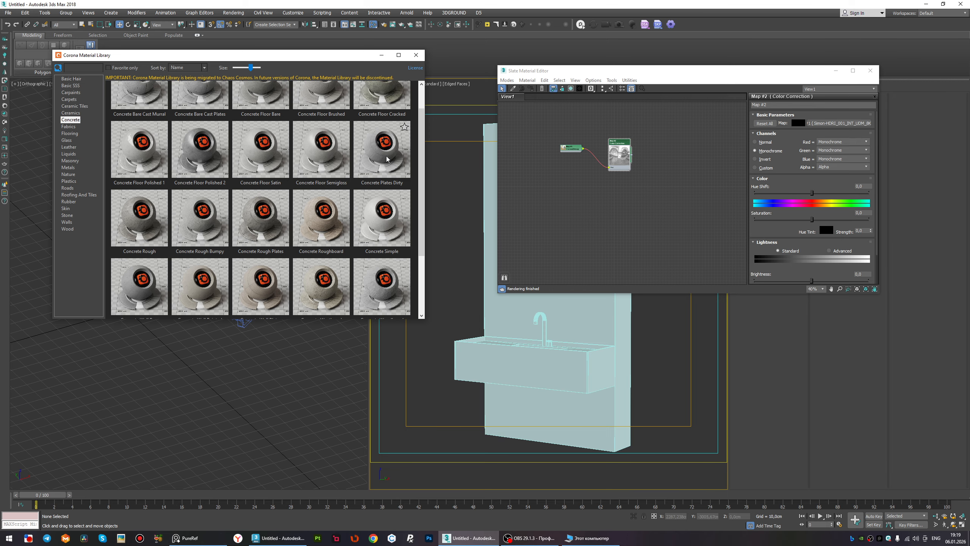
click(335, 152)
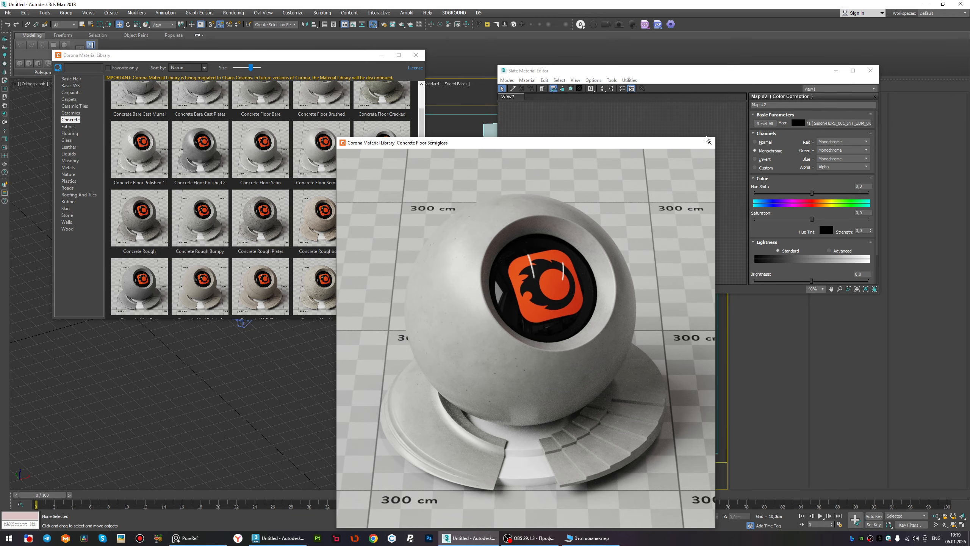
click(710, 141)
scroll(181, 208, down, 3)
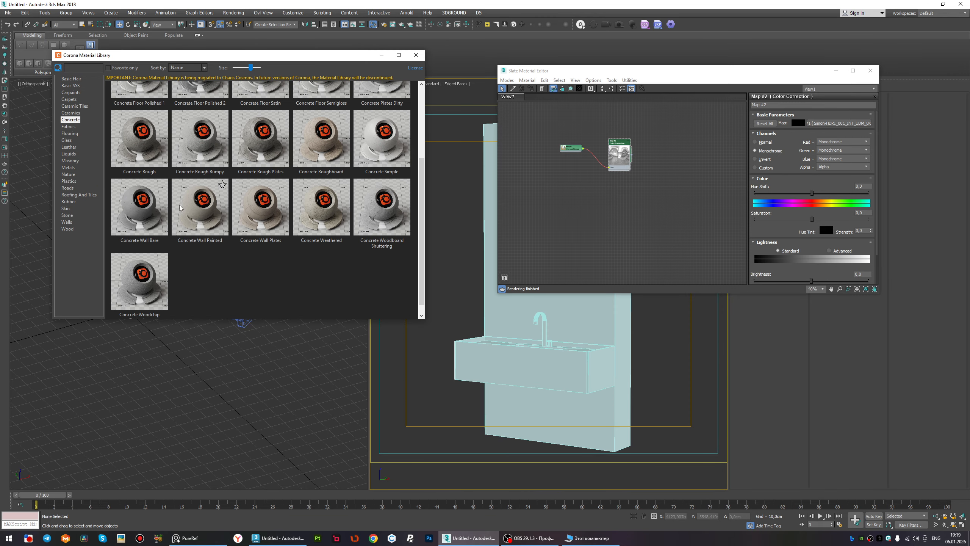
click(135, 213)
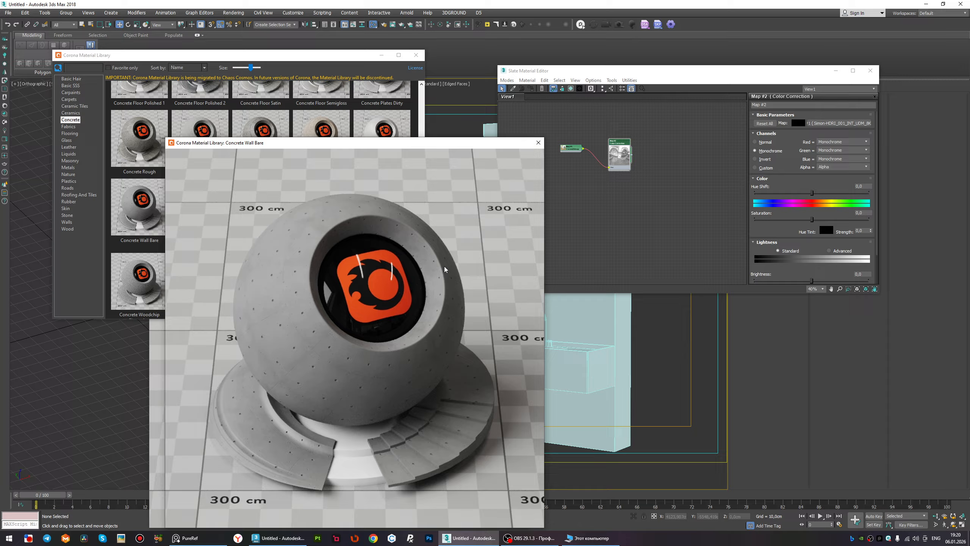
click(538, 143)
click(523, 144)
Inspect the Concrete Woodchip Shuttering and Concrete Weathered previews.
scroll(151, 287, down, 1)
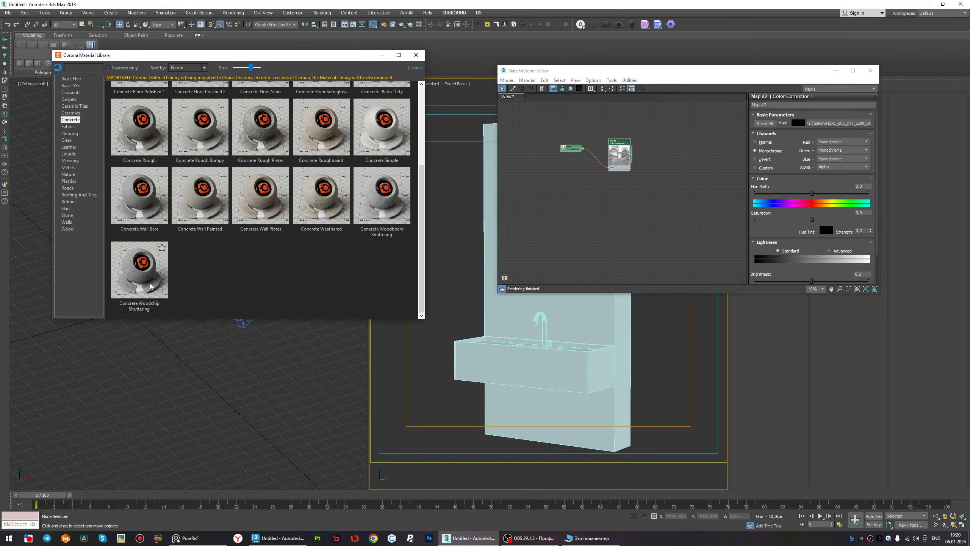
click(151, 284)
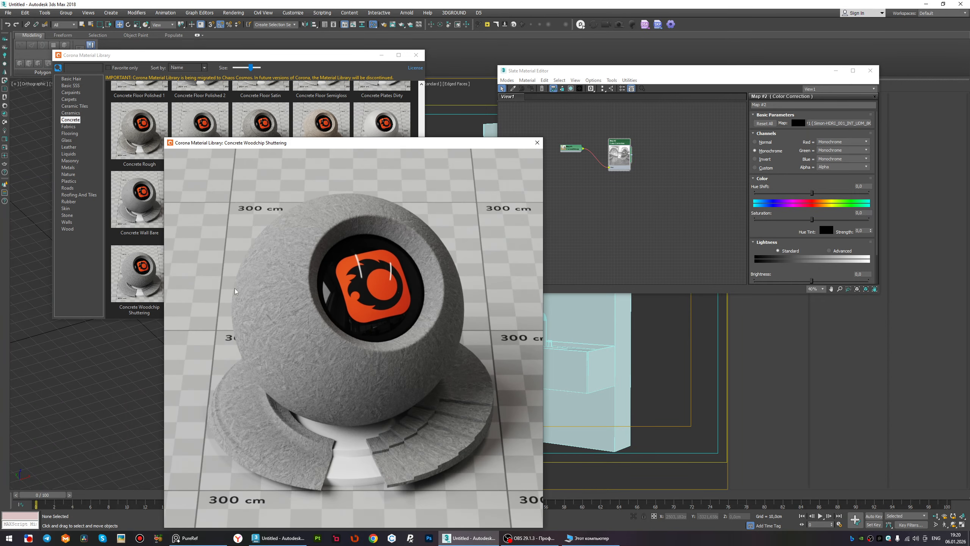
click(537, 143)
scroll(363, 181, up, 1)
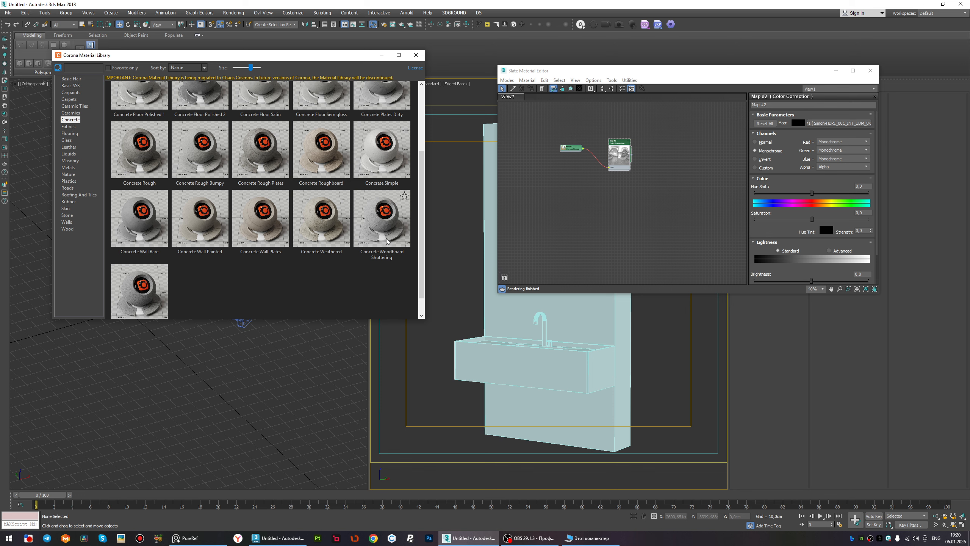
click(311, 222)
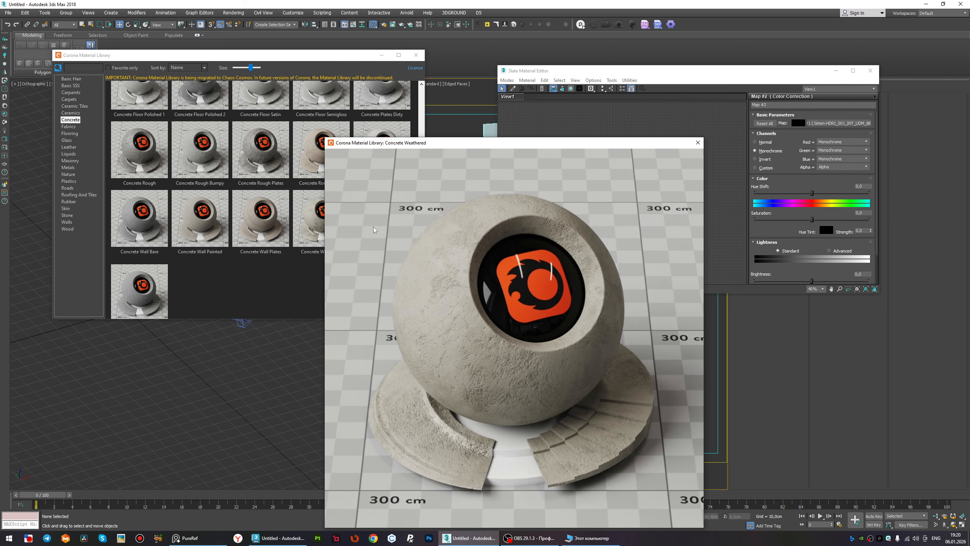
click(697, 142)
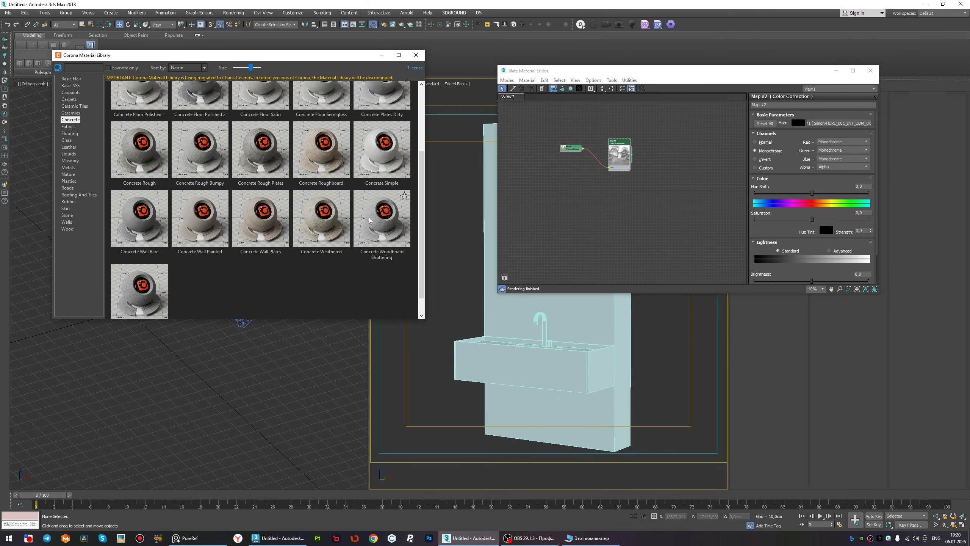
Add the Concrete Weathered material to the Slate node view and close the material library.
scroll(594, 206, down, 3)
middle_drag(593, 207, 590, 175)
scroll(603, 223, up, 9)
click(416, 54)
Create a CoronaLegacyMtl node beside the Concrete Weathered node.
right_click(645, 151)
mouse_move(685, 173)
mouse_move(759, 190)
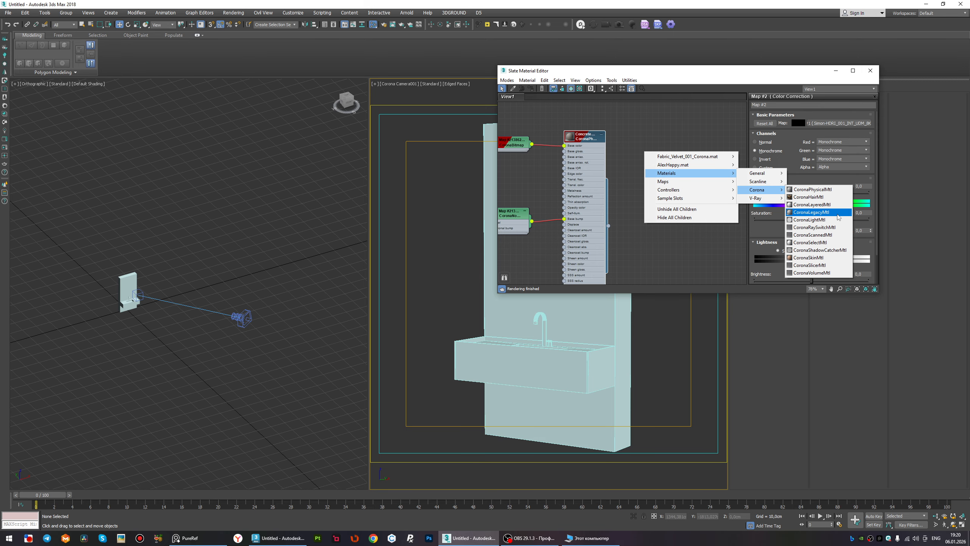
click(818, 213)
drag(643, 172, 649, 167)
middle_drag(540, 148, 565, 150)
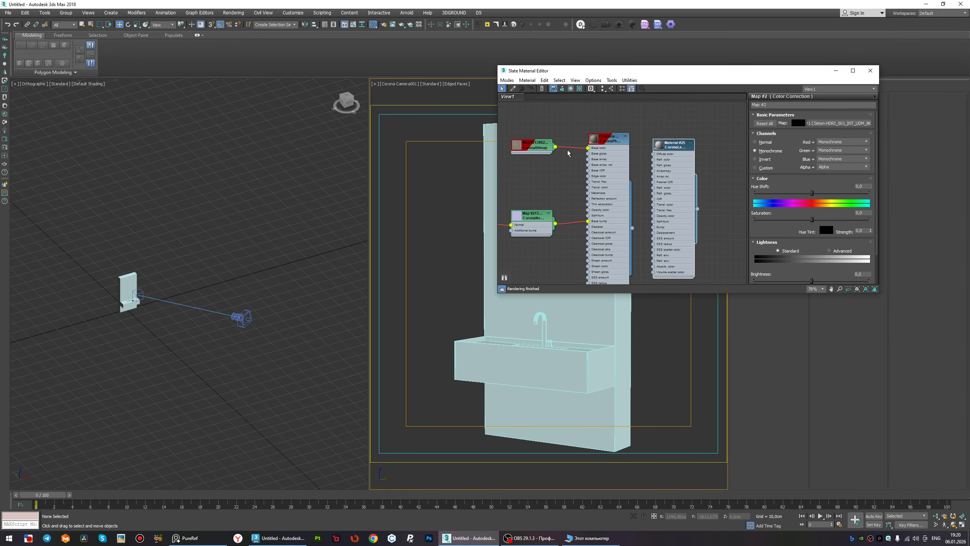
Connect the concrete's colour bitmap to the legacy material's Diffuse color and its normal map to Bump.
scroll(549, 149, up, 1)
drag(612, 166, 668, 155)
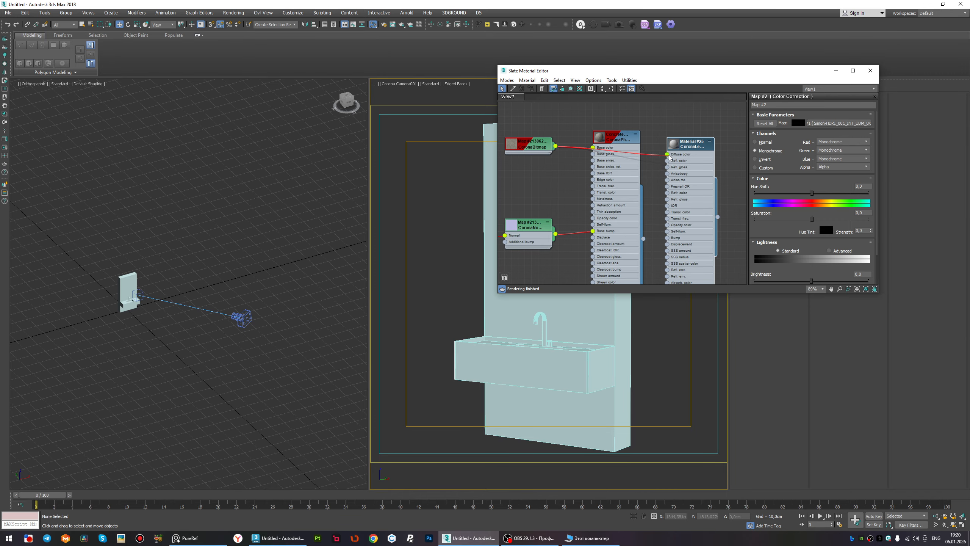
scroll(661, 156, down, 2)
scroll(577, 220, up, 3)
drag(568, 226, 684, 229)
Check the Concrete Weathered parameters, and set the legacy material's reflection level to 1.0 and glossiness to 0.4.
double_click(627, 161)
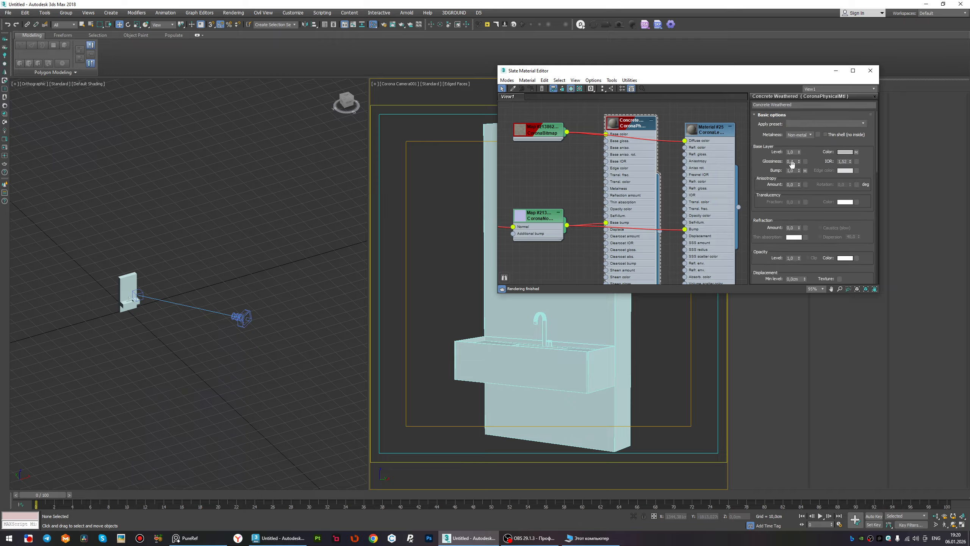
double_click(720, 167)
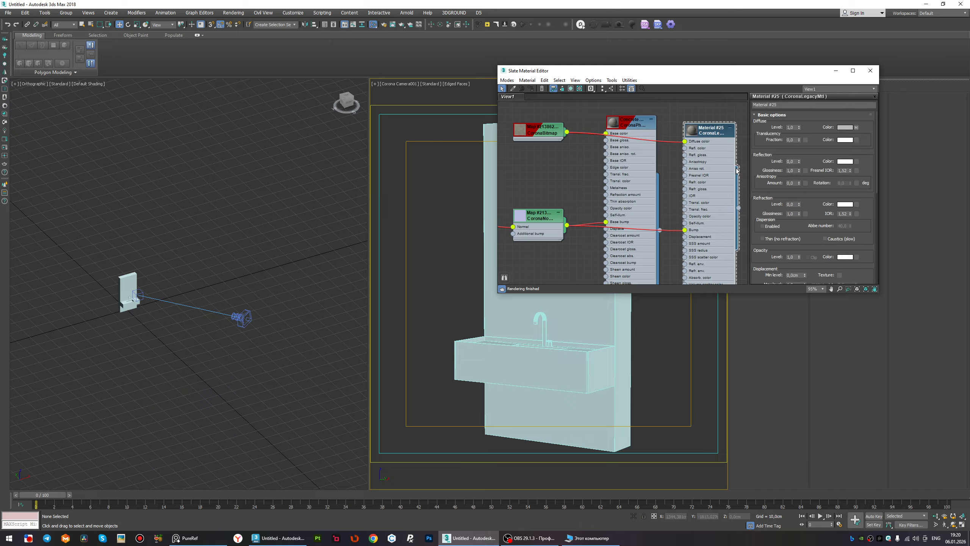
drag(799, 162, 790, 142)
scroll(655, 122, up, 1)
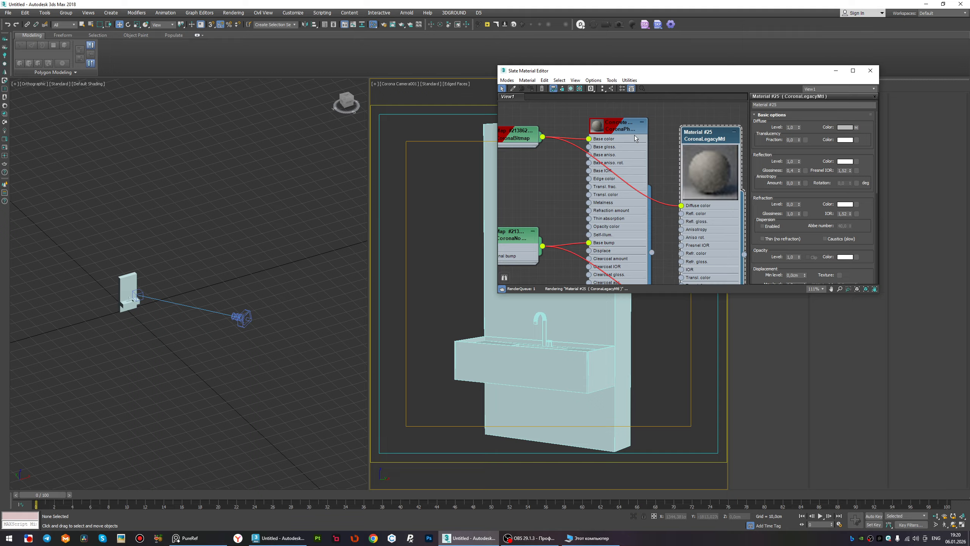
Enlarge the preview spheres of the legacy and Concrete Weathered materials and compare their look.
double_click(689, 135)
double_click(598, 126)
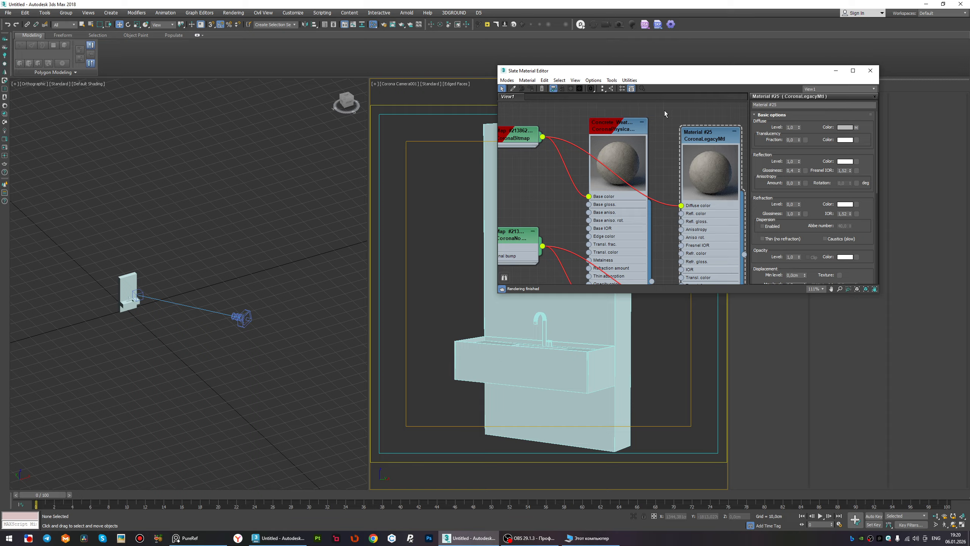
scroll(703, 198, up, 1)
scroll(673, 167, up, 1)
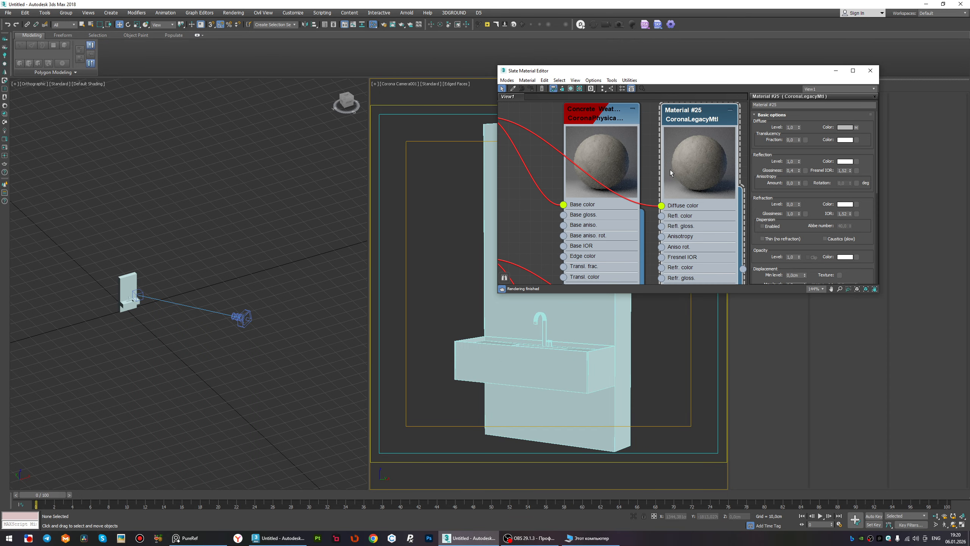
scroll(670, 170, down, 3)
scroll(649, 191, up, 1)
scroll(631, 219, down, 1)
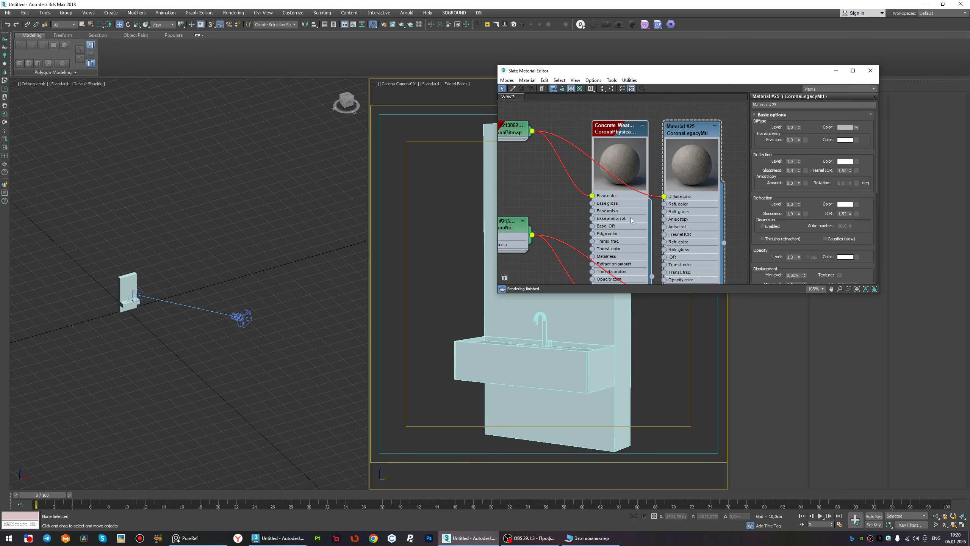
Delete the Concrete Weathered node, keeping its maps connected to the legacy material.
key(Delete)
scroll(606, 190, down, 5)
scroll(567, 159, up, 1)
Move the colour bitmap closer to the legacy material, disable its real-world scale and set U and V tiling to 1.
double_click(552, 155)
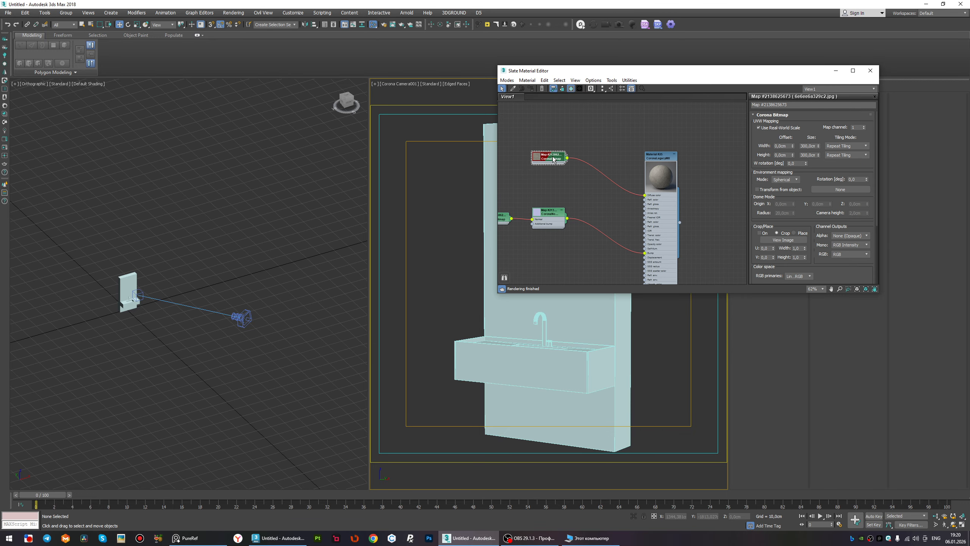
drag(553, 156, 595, 176)
click(782, 128)
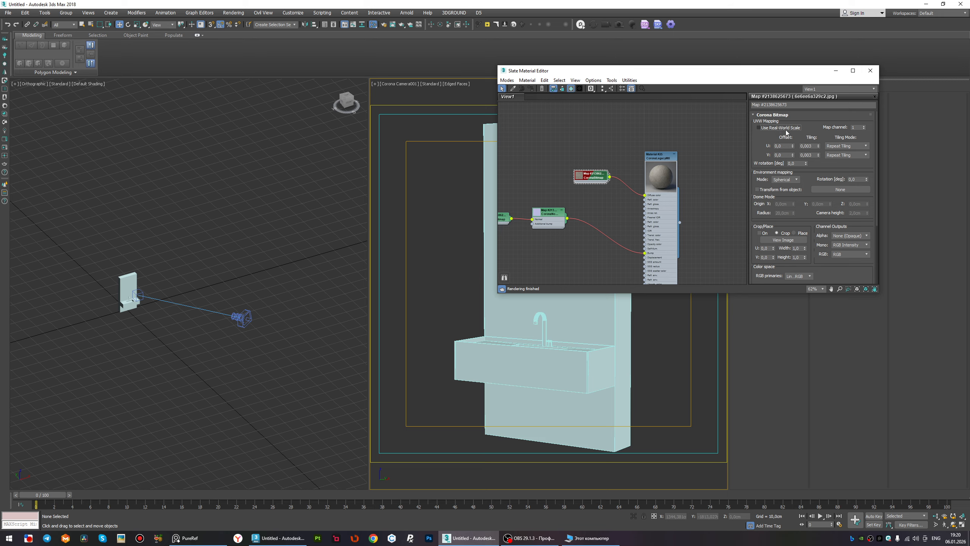
double_click(808, 146)
text(1)
key(Tab)
text(1)
key(Return)
Disable real-world scale on the bitmap feeding the normal map and set its U and V tiling to 1.
middle_drag(620, 159, 685, 127)
scroll(649, 153, up, 1)
double_click(542, 192)
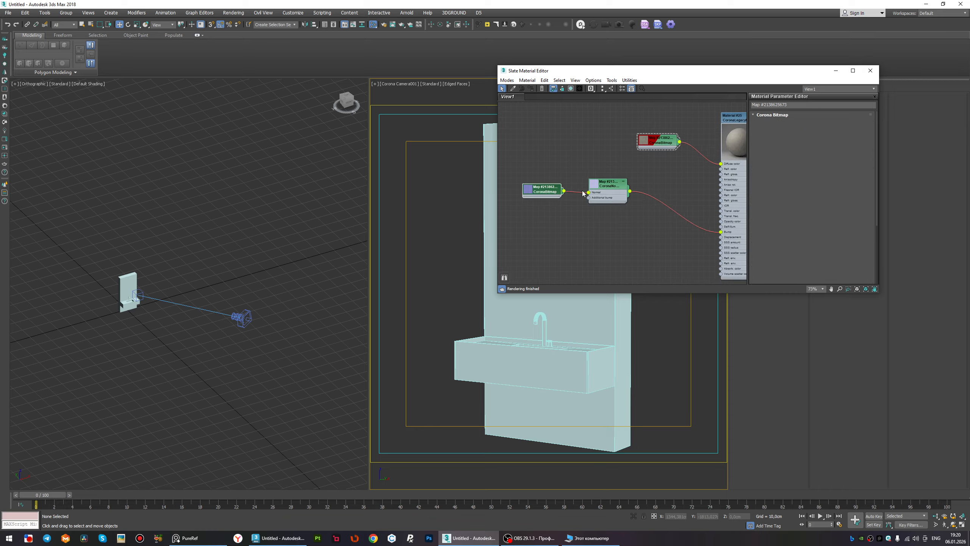
double_click(808, 146)
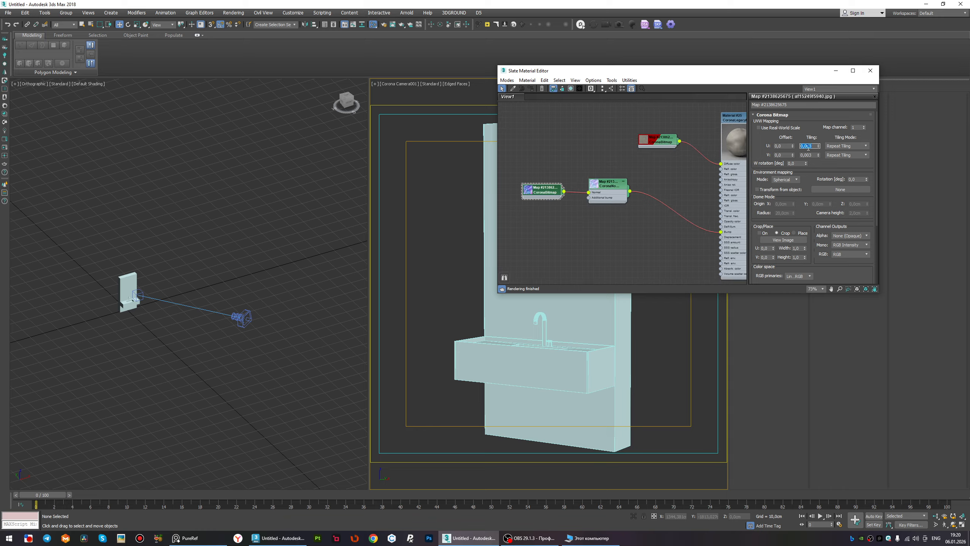
text(1)
key(Tab)
text(1)
key(Return)
Select the washbasin wall object and assign the legacy concrete material to it.
middle_drag(735, 171, 690, 161)
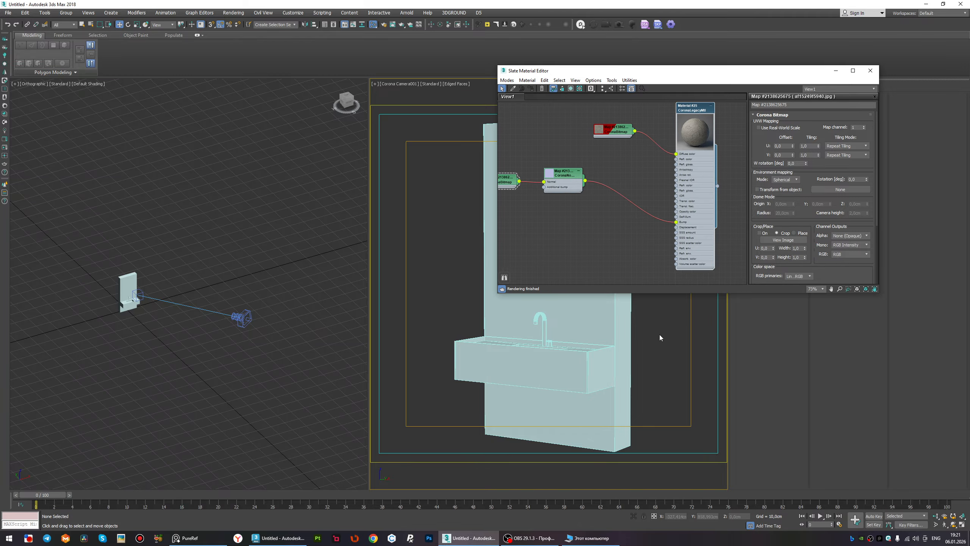
click(624, 327)
click(688, 186)
click(530, 91)
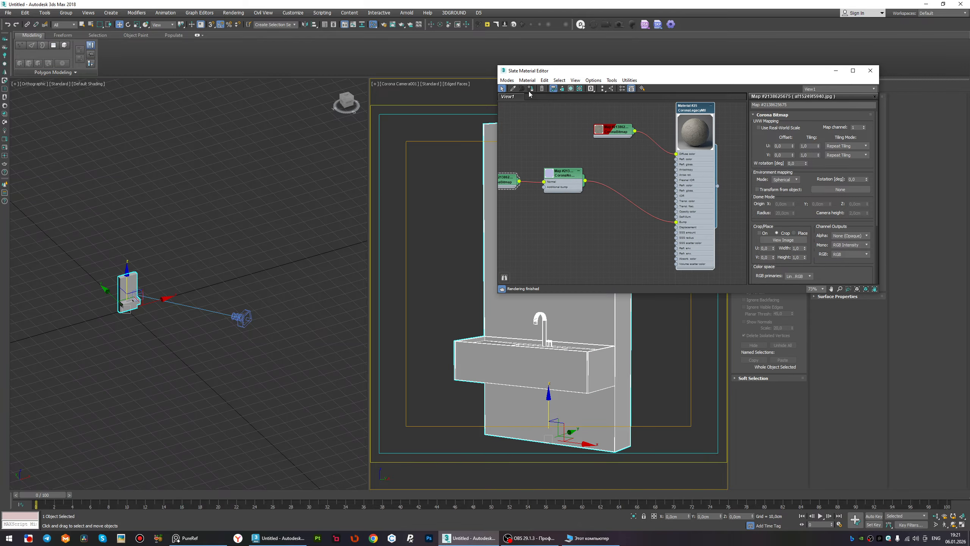
Close the material editor, add a UVW Map modifier to the washbasin object and set its mapping to Box.
middle_drag(139, 290, 211, 217)
scroll(184, 281, up, 8)
click(874, 72)
click(790, 165)
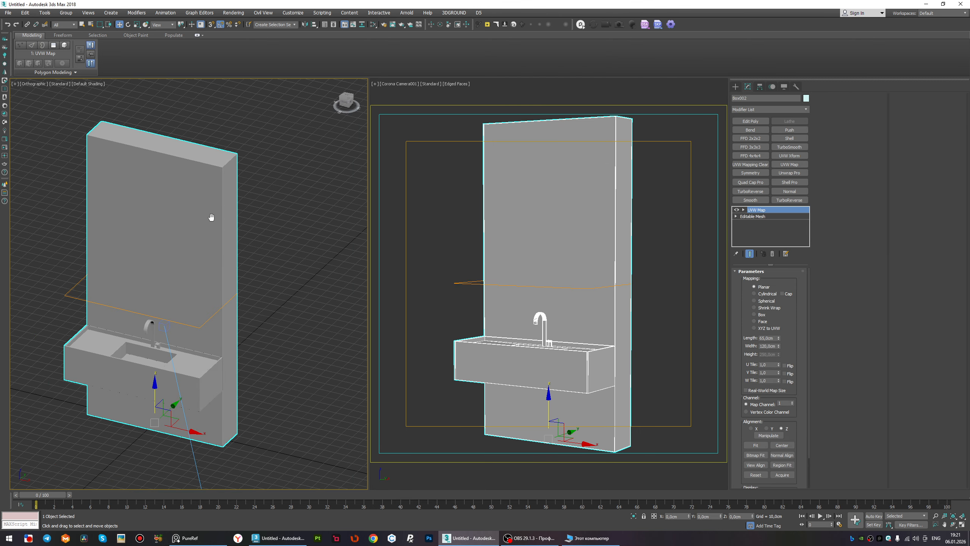
scroll(211, 217, up, 4)
click(759, 317)
Show the colour bitmap of the legacy material shaded in the viewport, check it on the model and close the material editor.
scroll(283, 155, down, 3)
alt+middle_drag(283, 155, 350, 150)
scroll(247, 141, up, 5)
key(m)
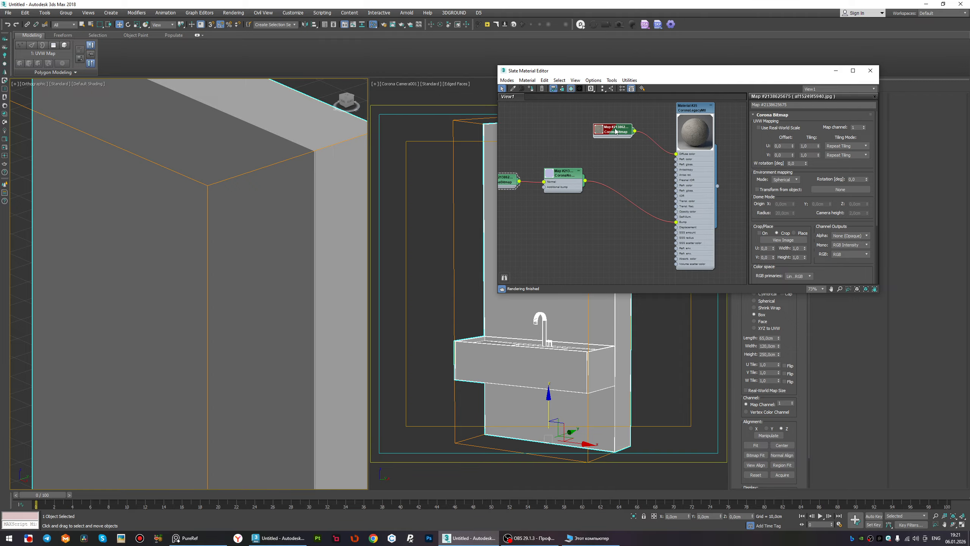
click(572, 89)
click(623, 100)
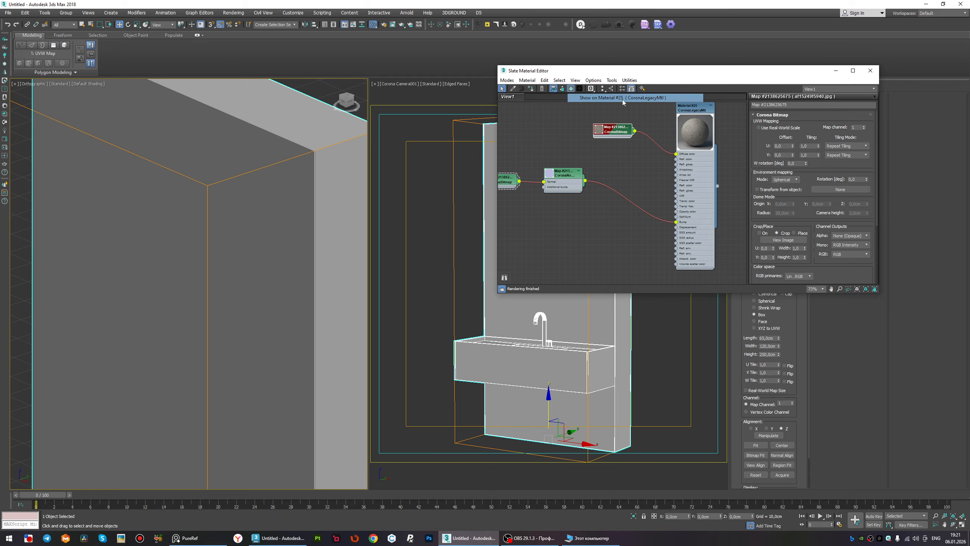
scroll(283, 166, down, 5)
alt+middle_drag(288, 165, 286, 206)
scroll(286, 206, up, 6)
scroll(286, 205, down, 4)
click(870, 71)
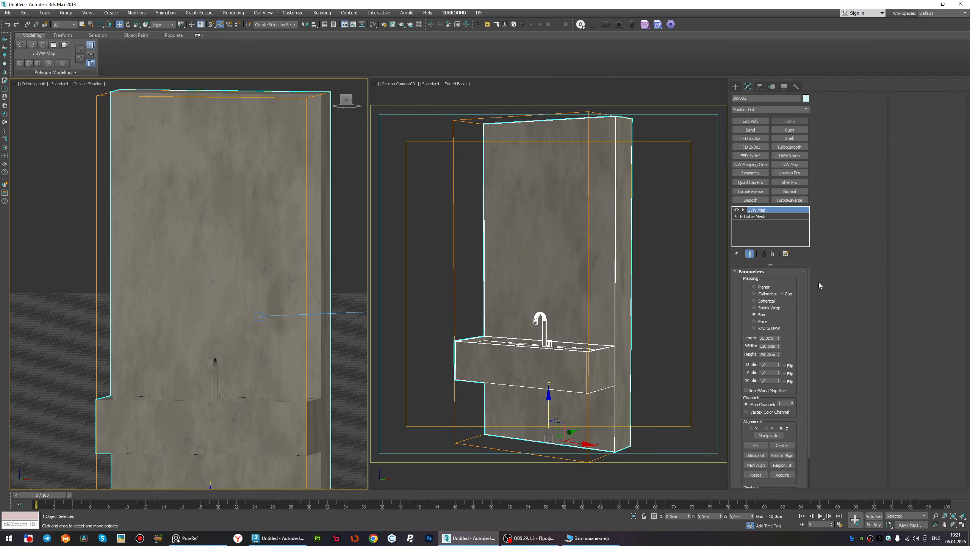
Set the UVW Map box length and width to 250 cm.
text(250)
key(Tab)
text(250)
key(Tab)
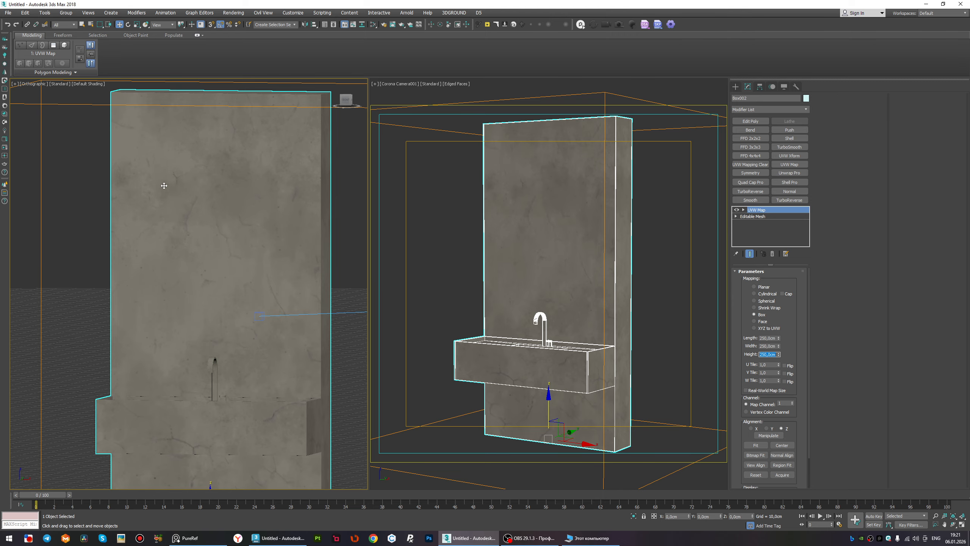
Examine the concrete texture's scale and cracks on the basin edges and the wall.
scroll(164, 186, down, 2)
middle_drag(217, 263, 183, 244)
scroll(271, 345, up, 9)
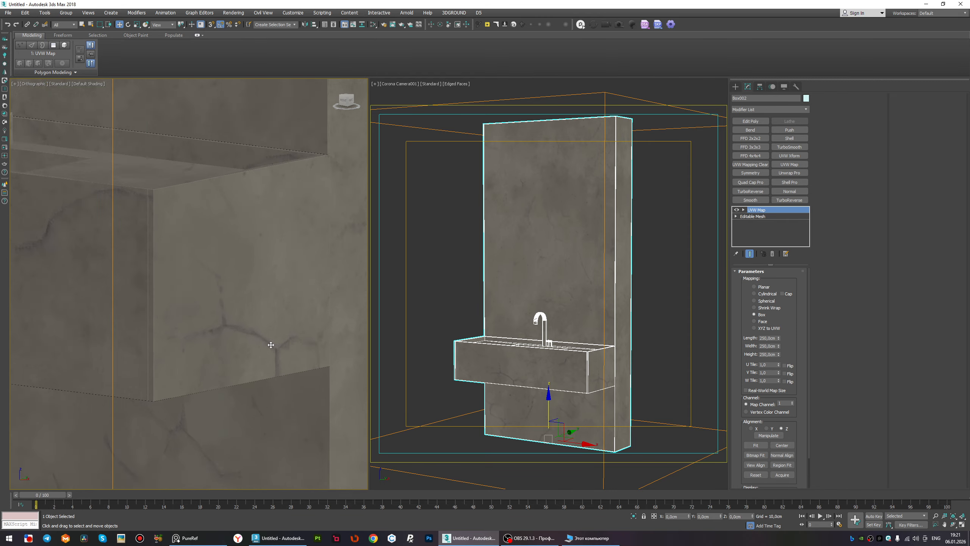
scroll(271, 345, down, 8)
scroll(301, 418, up, 8)
scroll(305, 404, down, 8)
alt+middle_drag(305, 404, 325, 411)
middle_drag(265, 293, 239, 349)
Show the normal bitmap of the legacy material shaded in the viewport on the whole washbasin object.
key(m)
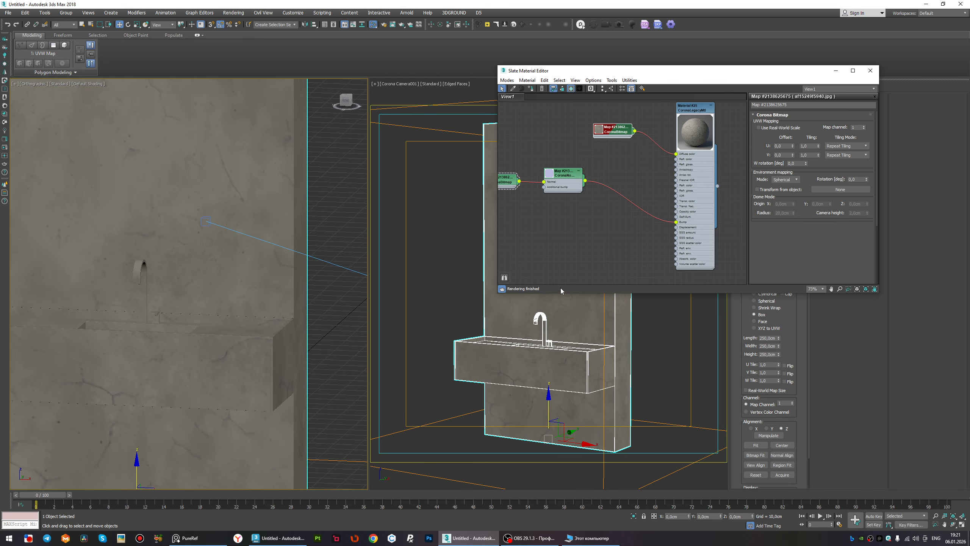
scroll(561, 284, up, 1)
click(572, 91)
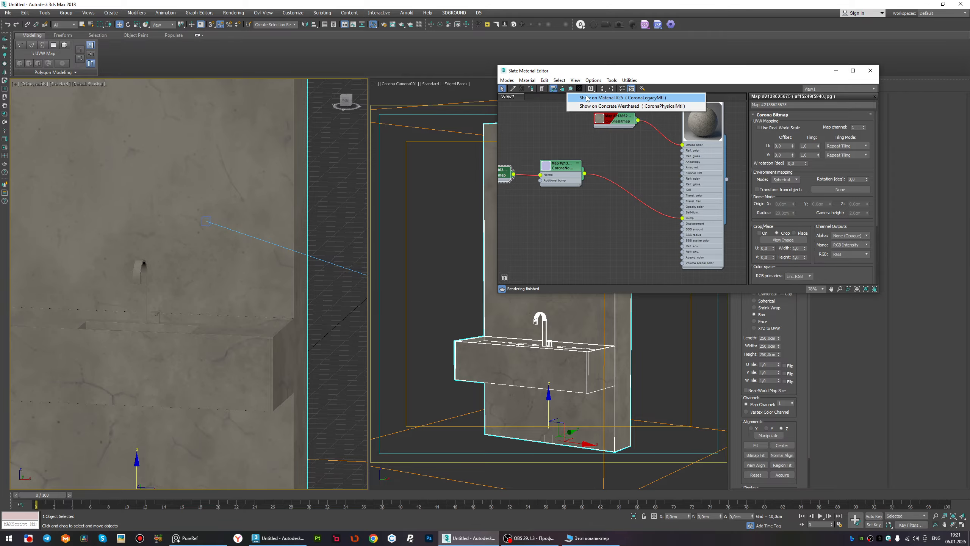
click(579, 96)
scroll(262, 253, down, 5)
alt+middle_drag(262, 254, 232, 305)
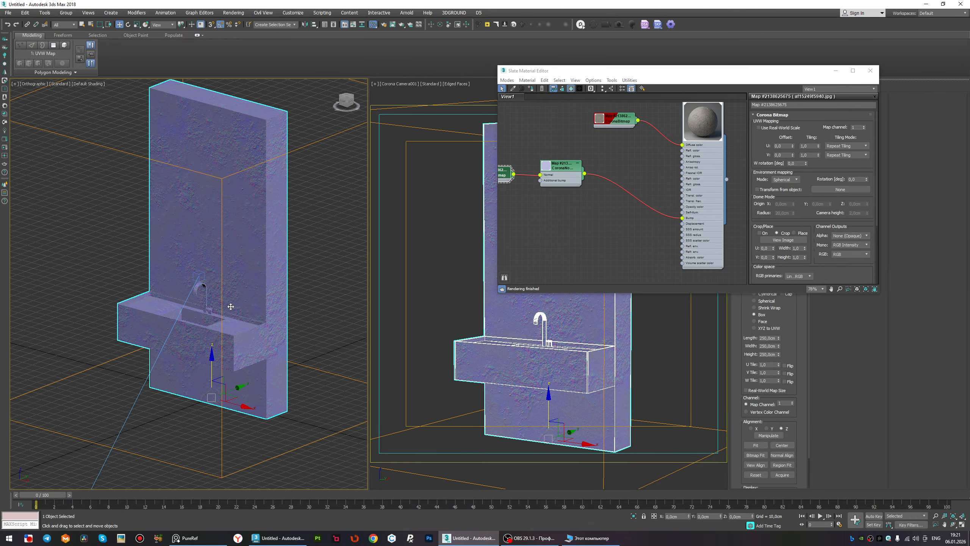
Uniformly scale down the UVW Map gizmo to make the texture pattern finer on the washbasin object.
key(1)
scroll(239, 277, up, 3)
key(r)
drag(197, 248, 160, 320)
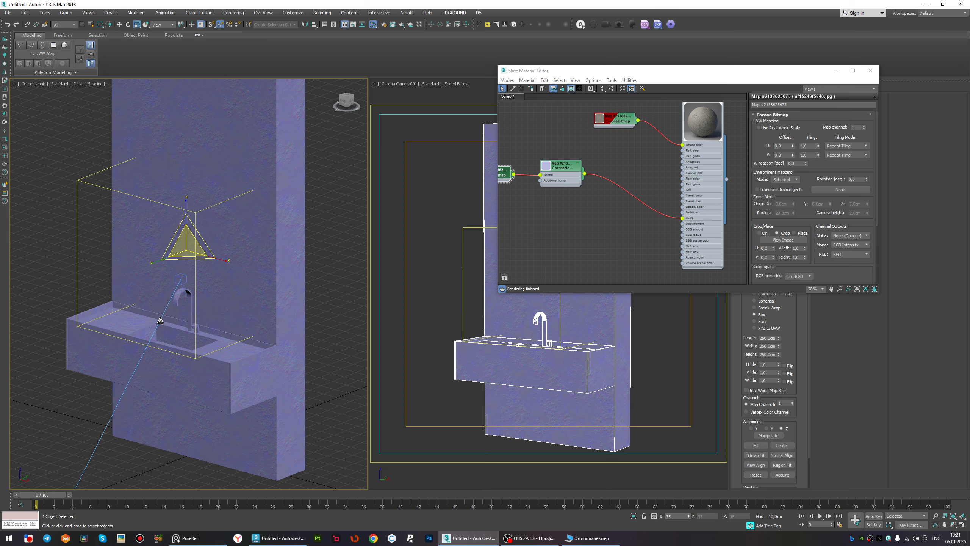
mouse_move(230, 325)
alt+middle_down()
mouse_move(255, 315)
mouse_move(179, 314)
mouse_move(241, 310)
alt+middle_up()
Set the concrete legacy material's Bump amount to 0,4 and close the material editor.
double_click(709, 209)
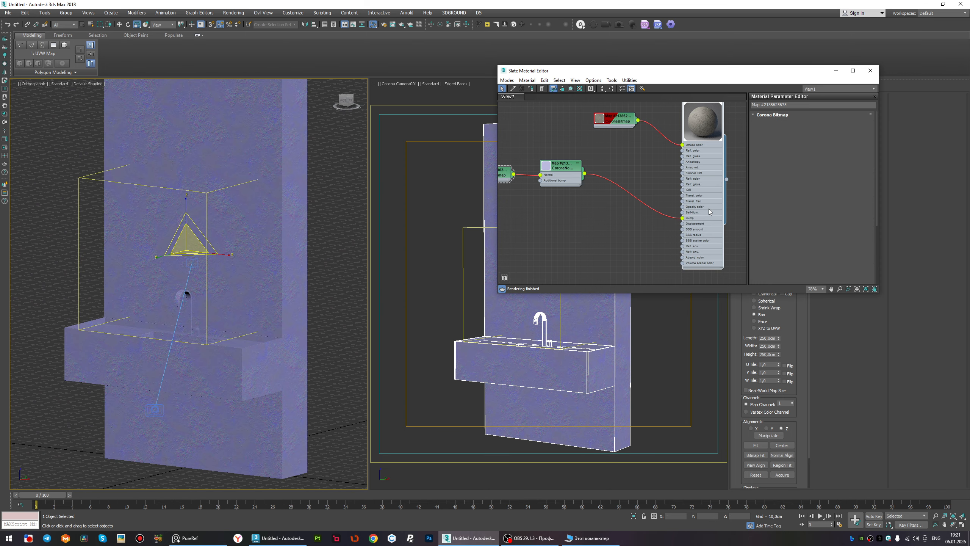
drag(562, 167, 592, 190)
scroll(776, 250, down, 3)
scroll(776, 251, down, 4)
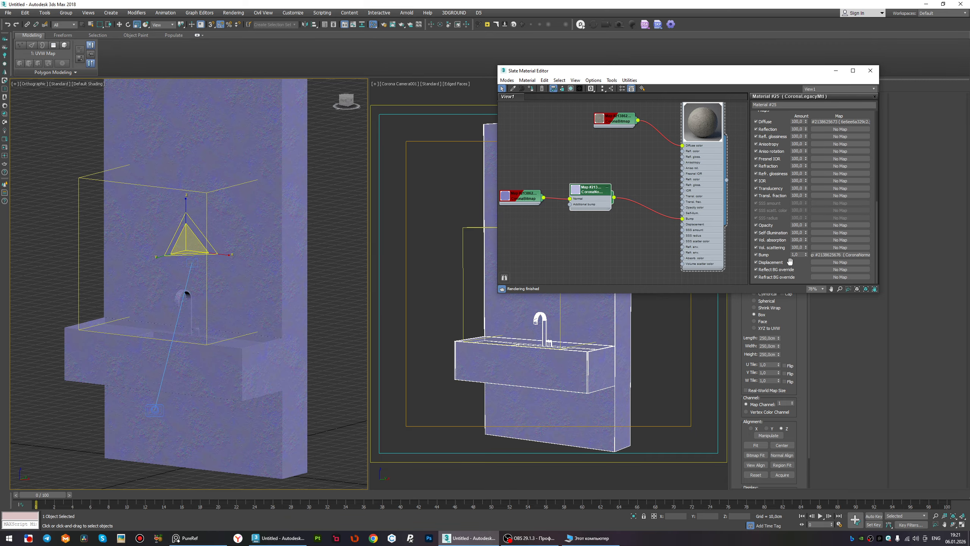
text(0,4)
key(Return)
double_click(585, 192)
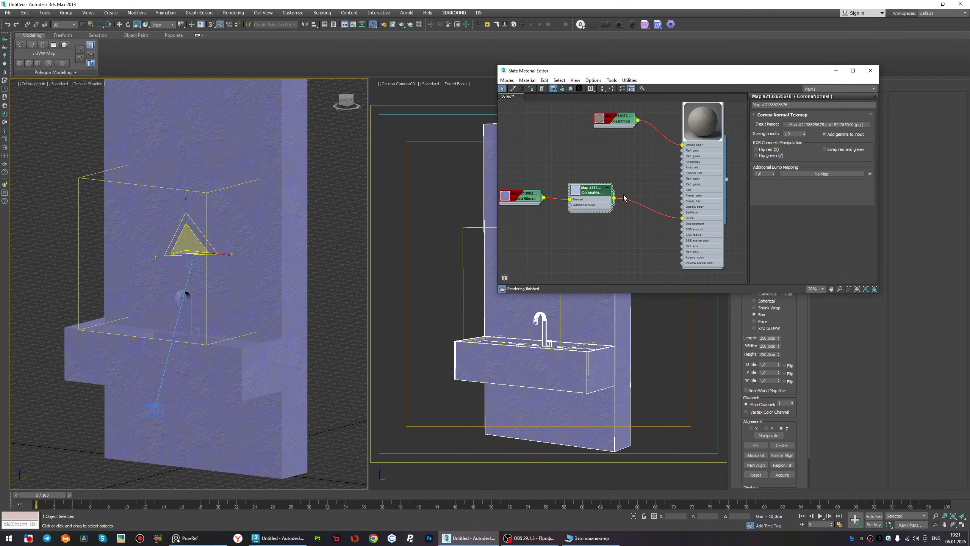
click(871, 71)
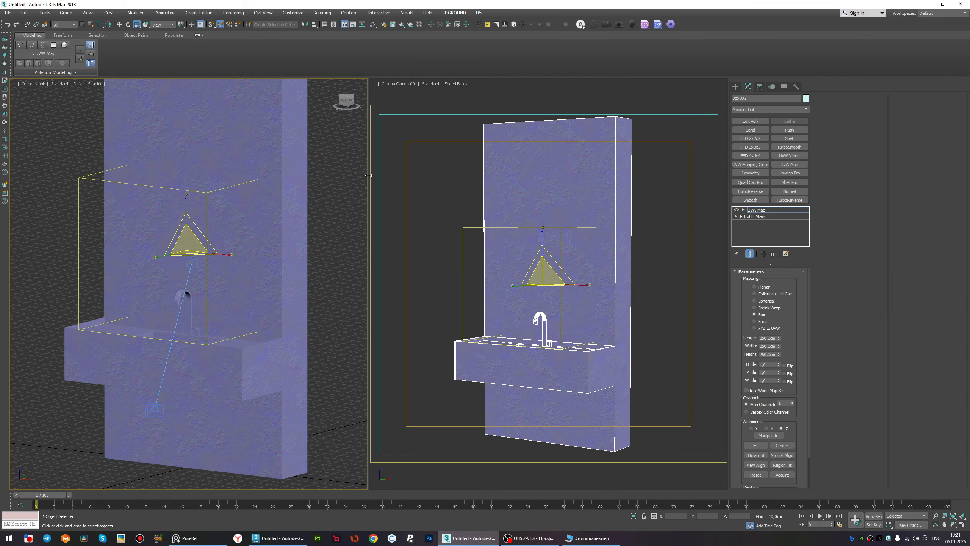
Run an interactive render of the camera view and examine the concrete on the wall and washbasin, then close it.
click(5, 147)
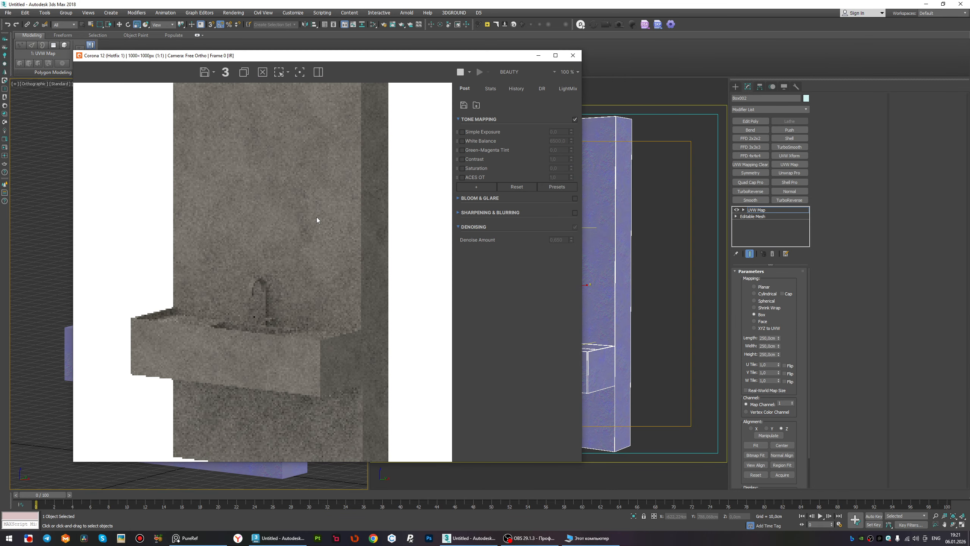
scroll(318, 221, down, 1)
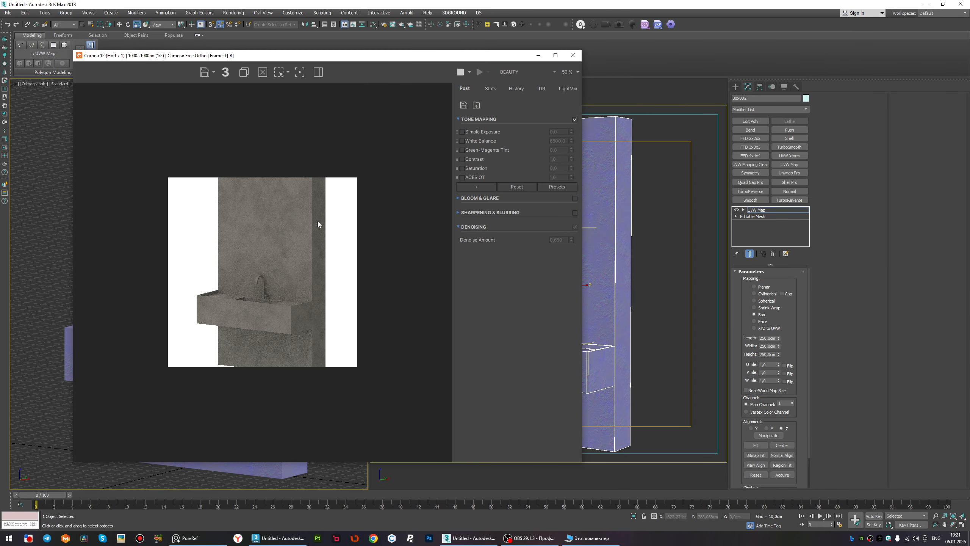
right_click(665, 191)
scroll(293, 188, up, 3)
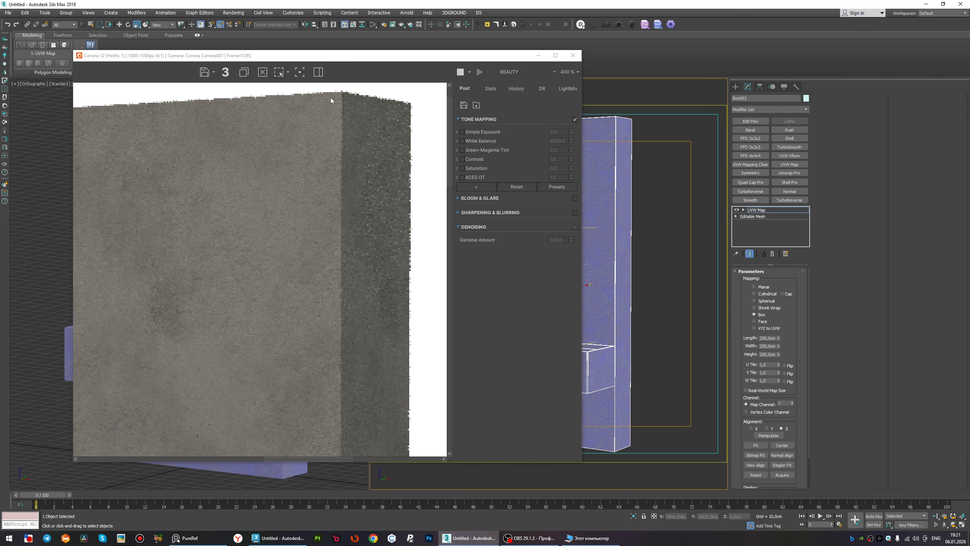
scroll(335, 121, down, 2)
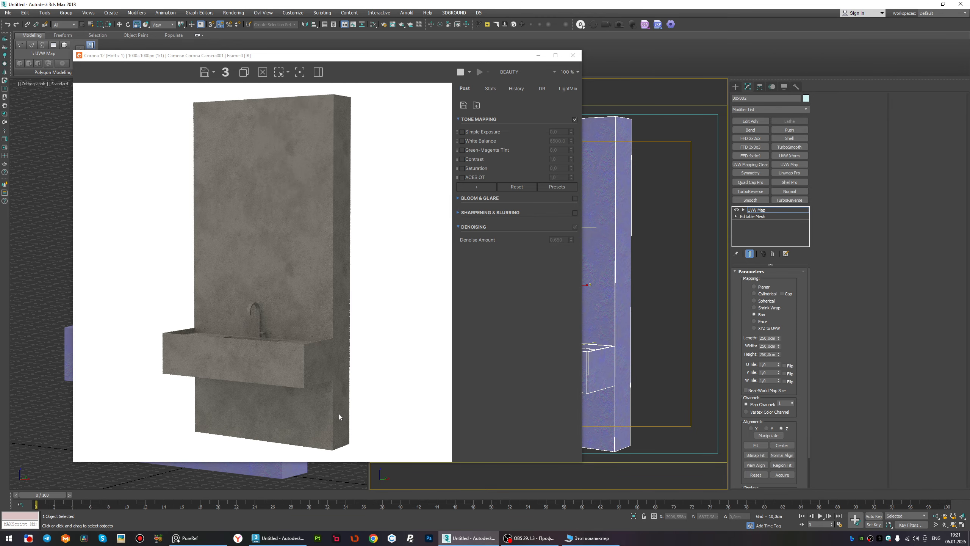
scroll(339, 414, up, 2)
scroll(329, 411, down, 2)
click(573, 55)
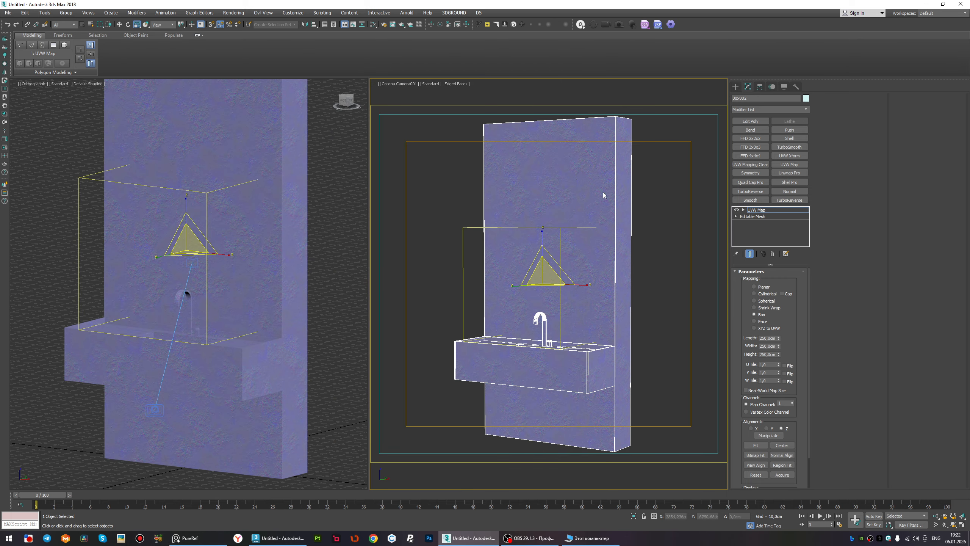
Convert the washbasin object to Editable Poly and create a Color Correction map in the concrete material's graph.
key(alt+c)
key(m)
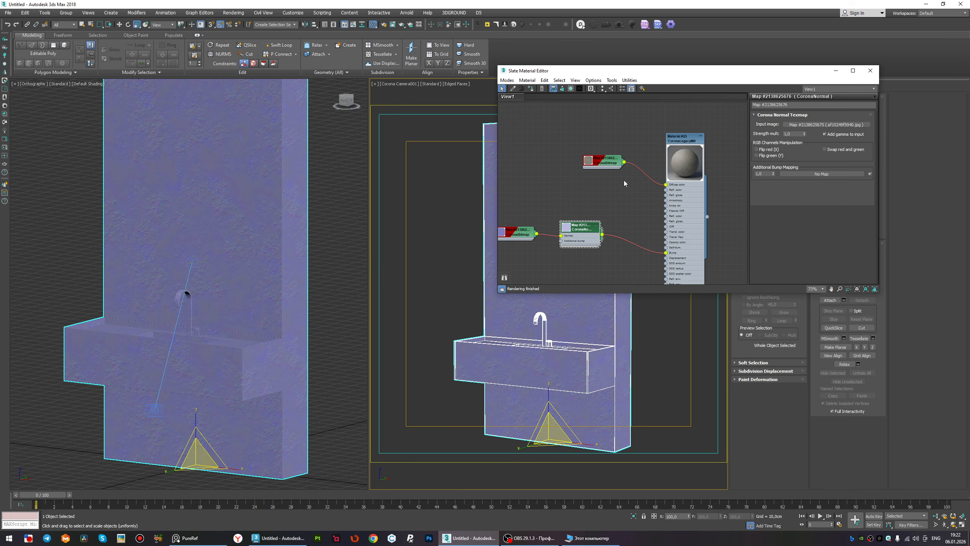
right_click(585, 149)
mouse_move(622, 174)
mouse_move(699, 178)
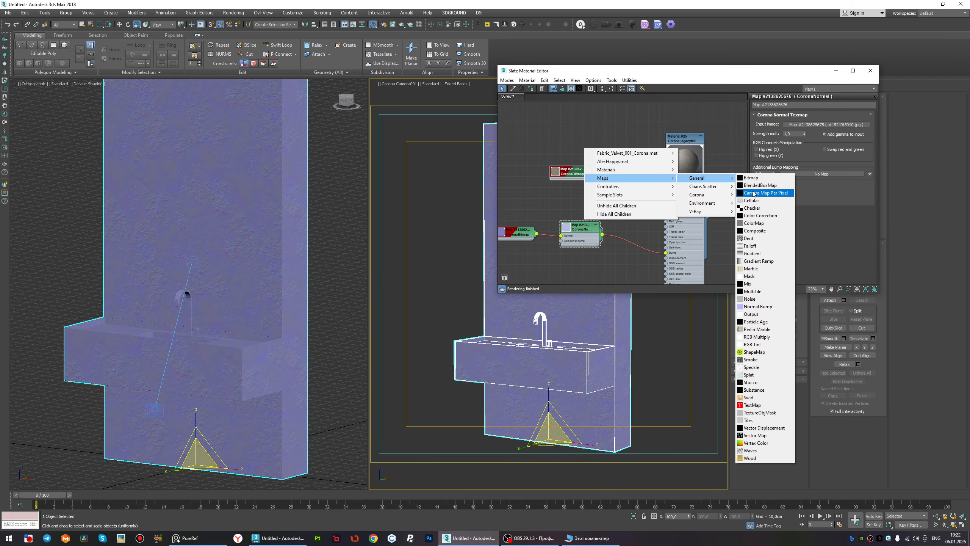
click(756, 217)
Wire the Color Correction map between the diffuse bitmap and the material's Diffuse color input, spacing the nodes apart.
scroll(596, 159, up, 2)
drag(591, 178, 559, 157)
drag(565, 173, 530, 159)
double_click(592, 149)
drag(687, 188, 687, 190)
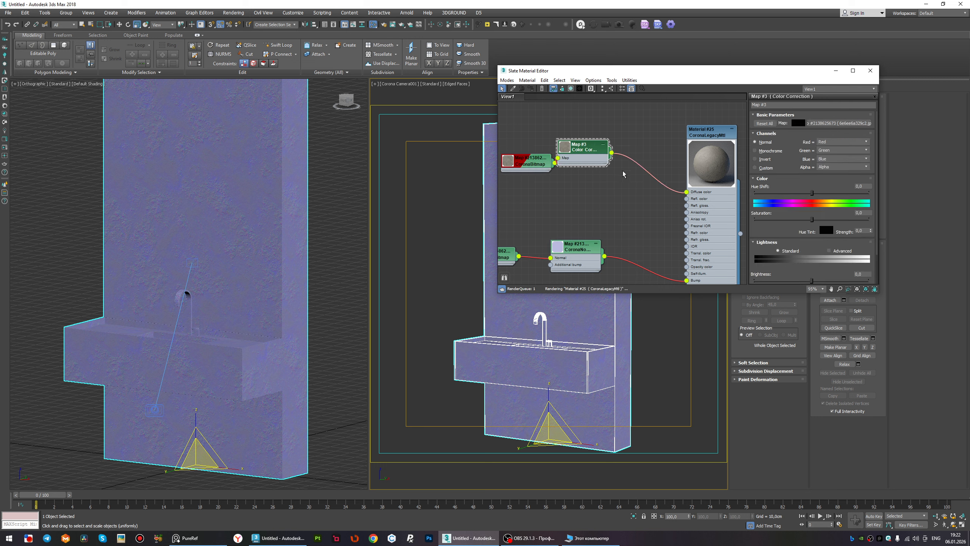
drag(583, 158, 612, 158)
drag(554, 162, 532, 163)
drag(616, 162, 615, 172)
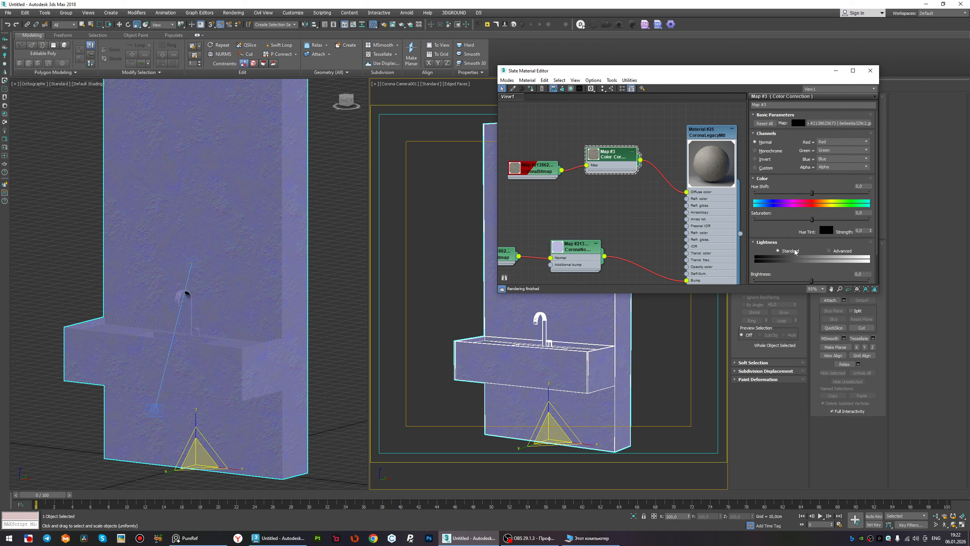
Raise the diffuse Color Correction's brightness to about 41 while checking the concrete in an interactive render.
scroll(816, 265, down, 2)
click(818, 259)
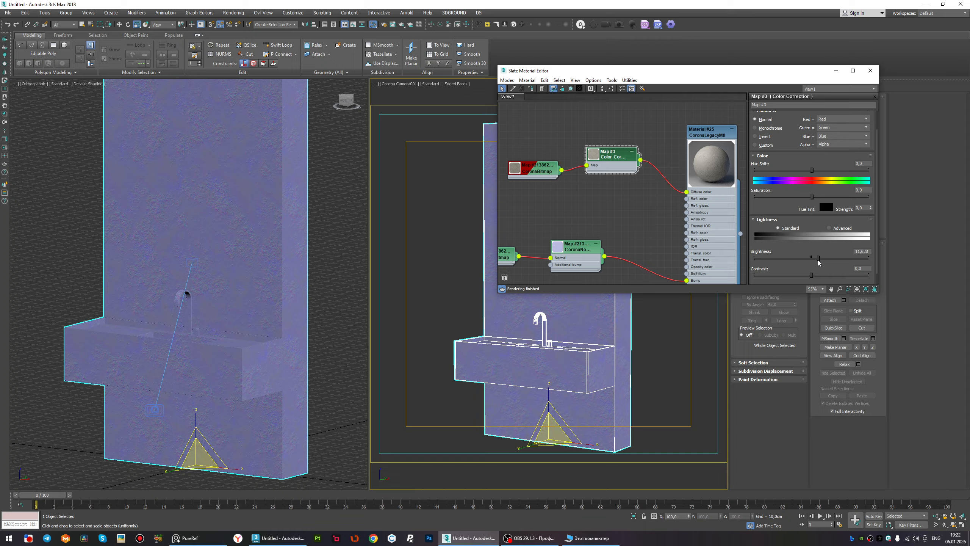
click(6, 146)
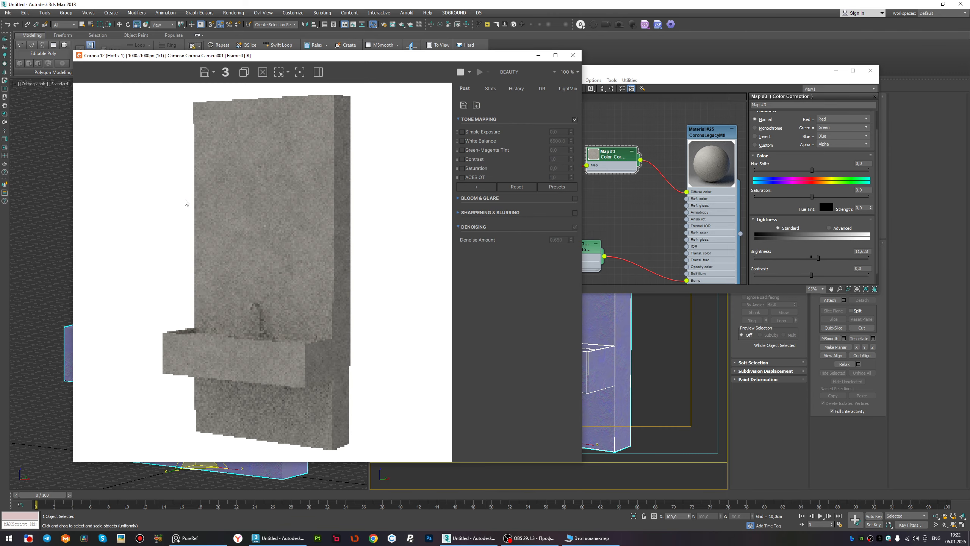
click(828, 259)
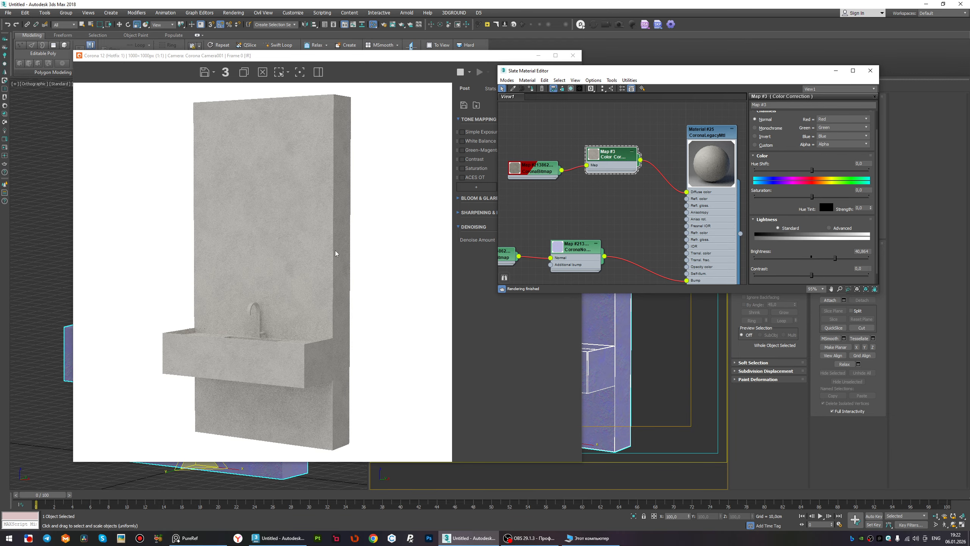
scroll(334, 128, up, 2)
scroll(320, 305, down, 2)
scroll(326, 415, up, 2)
scroll(327, 415, down, 2)
Try environment rotations of 60 and 0 degrees on the HDRI bitmap.
click(614, 200)
scroll(615, 199, down, 8)
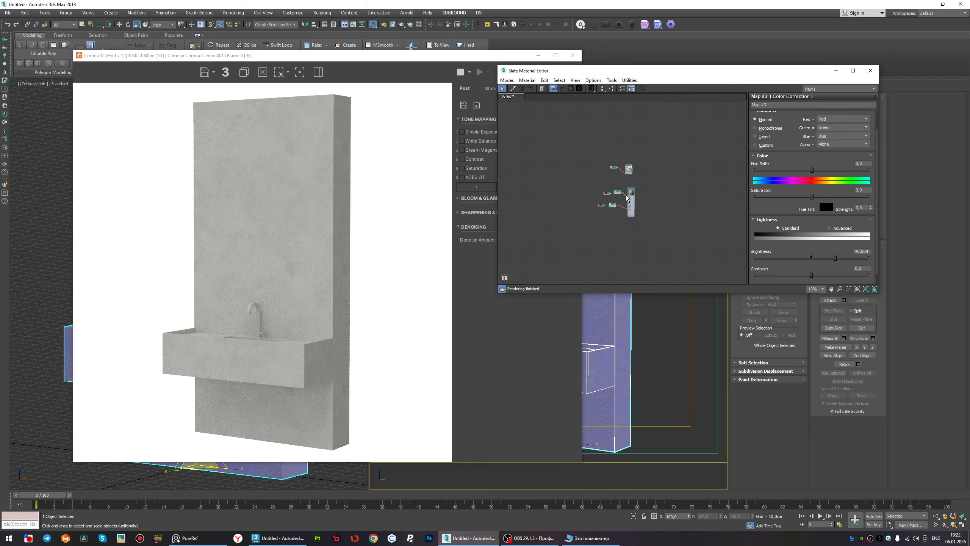
scroll(630, 167, up, 8)
double_click(549, 172)
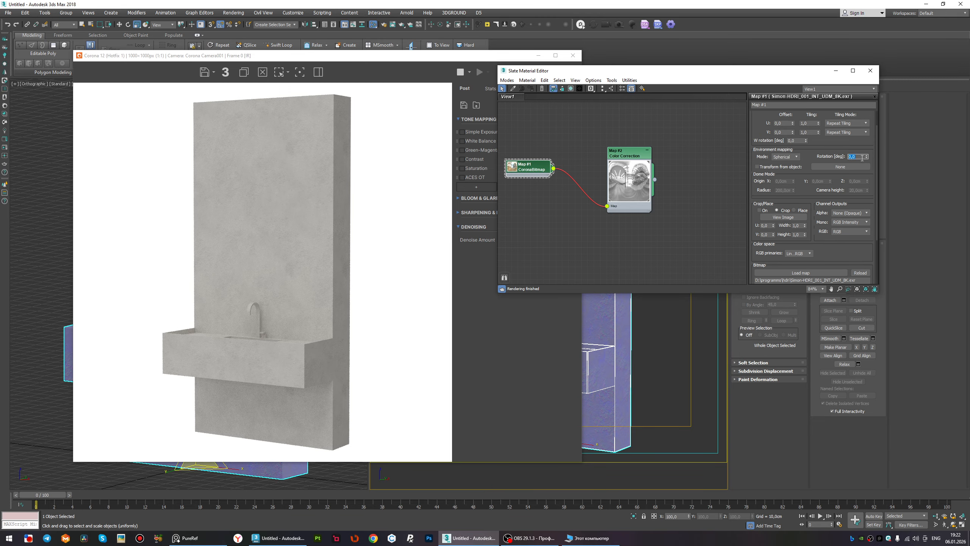
text(60)
key(Return)
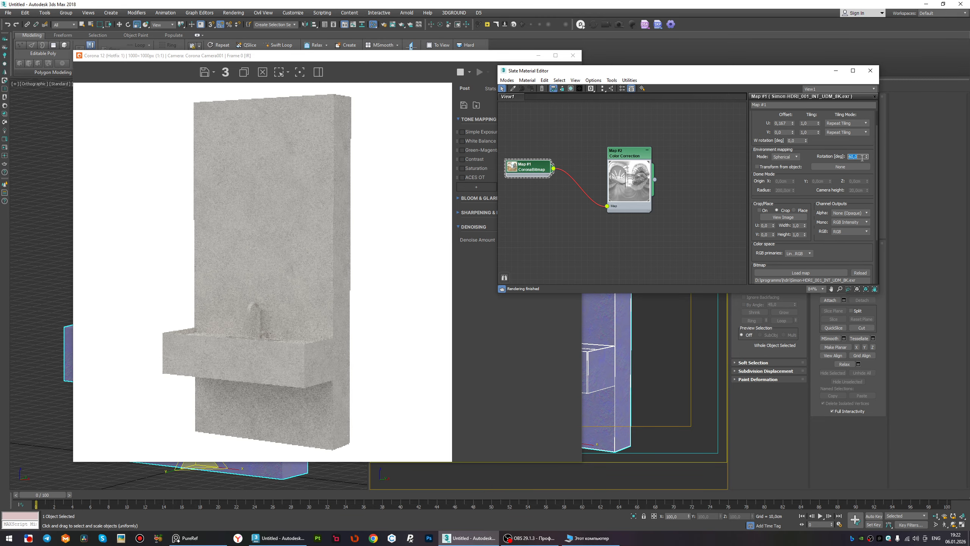
text(0)
key(Return)
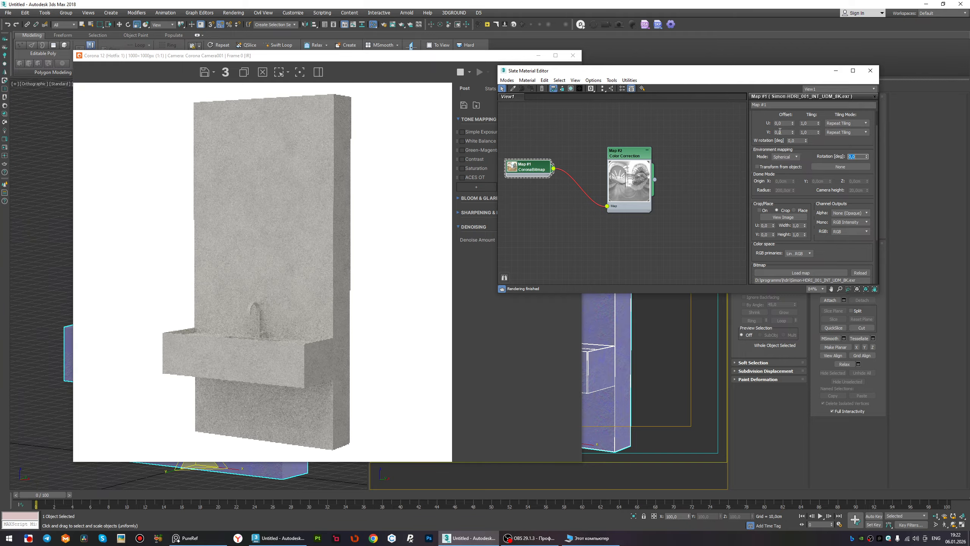
Shift the HDRI bitmap's U offset to 1,07 and check the new lighting on the concrete in the render.
drag(793, 124, 793, 80)
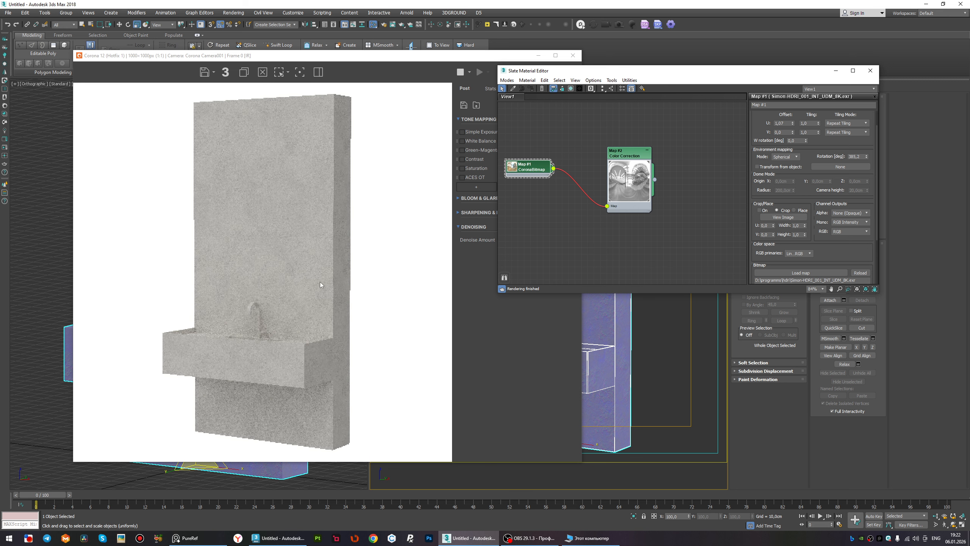
scroll(335, 332, up, 2)
scroll(335, 331, down, 2)
scroll(345, 219, up, 2)
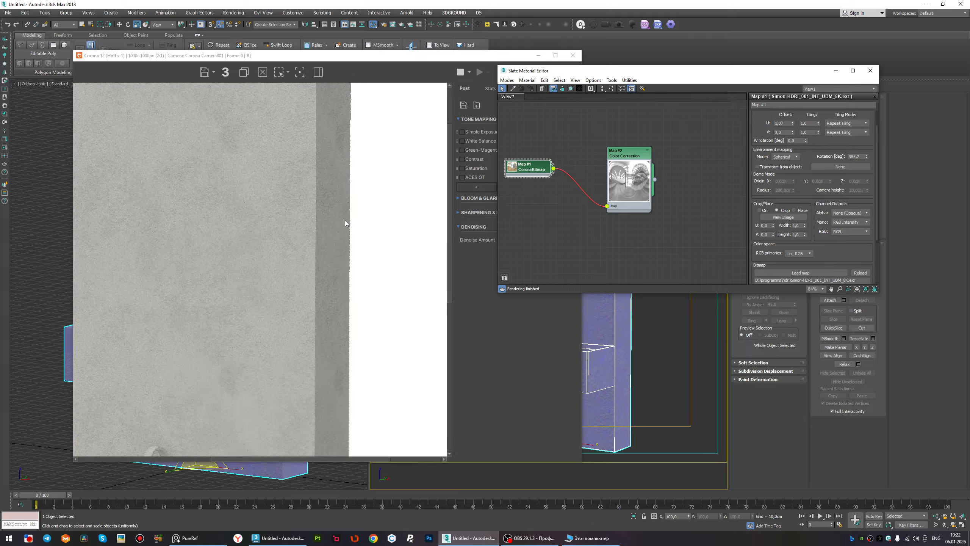
scroll(345, 220, down, 2)
Set the concrete material's reflection glossiness to 0,6 and inspect the wall and basin surfaces in the render.
click(691, 229)
scroll(608, 181, down, 5)
scroll(608, 193, up, 5)
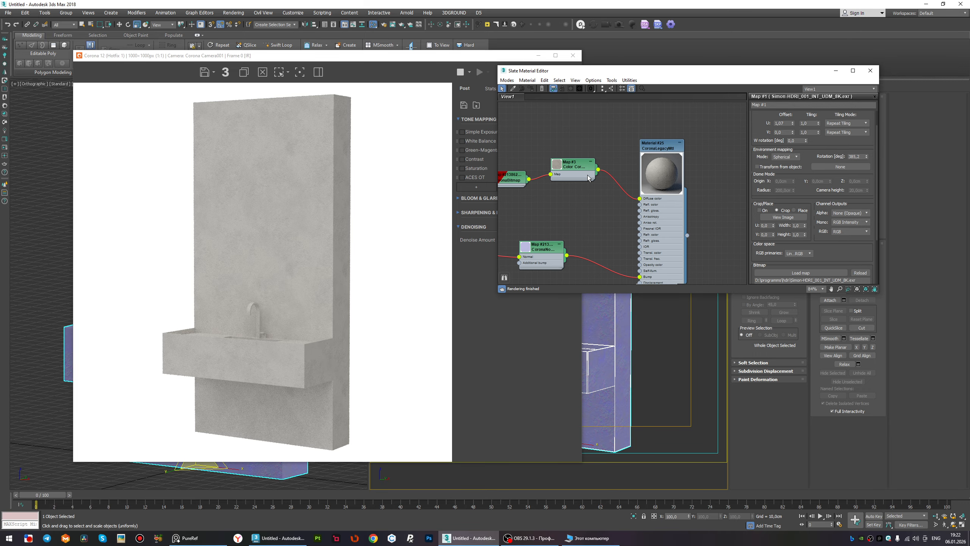
drag(588, 175, 580, 185)
double_click(681, 215)
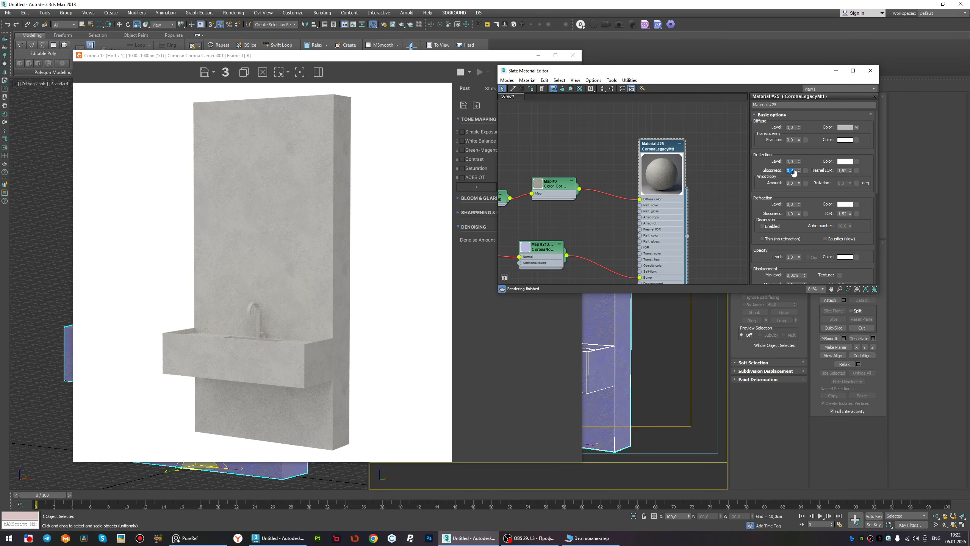
text(0,6)
key(Return)
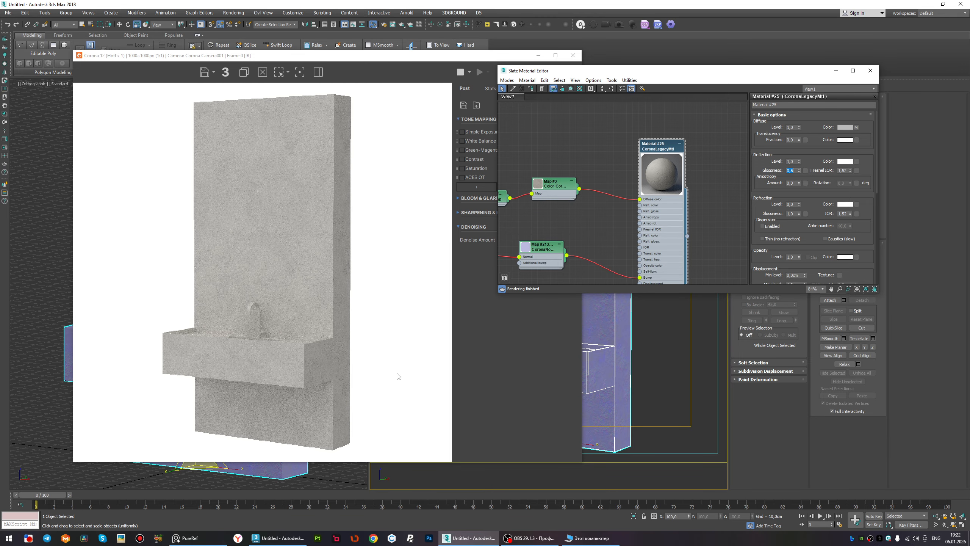
scroll(336, 418, up, 3)
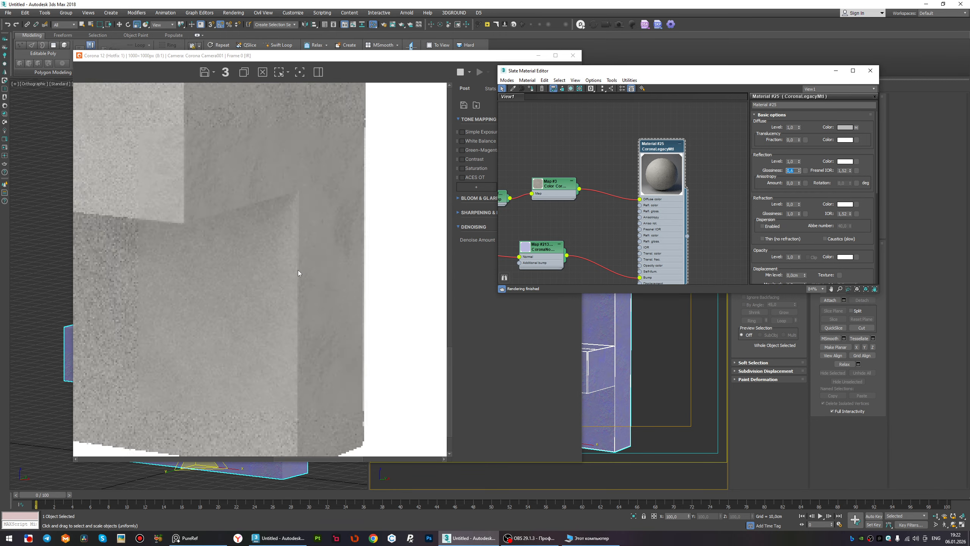
scroll(298, 283, down, 2)
scroll(304, 306, down, 1)
scroll(323, 117, up, 2)
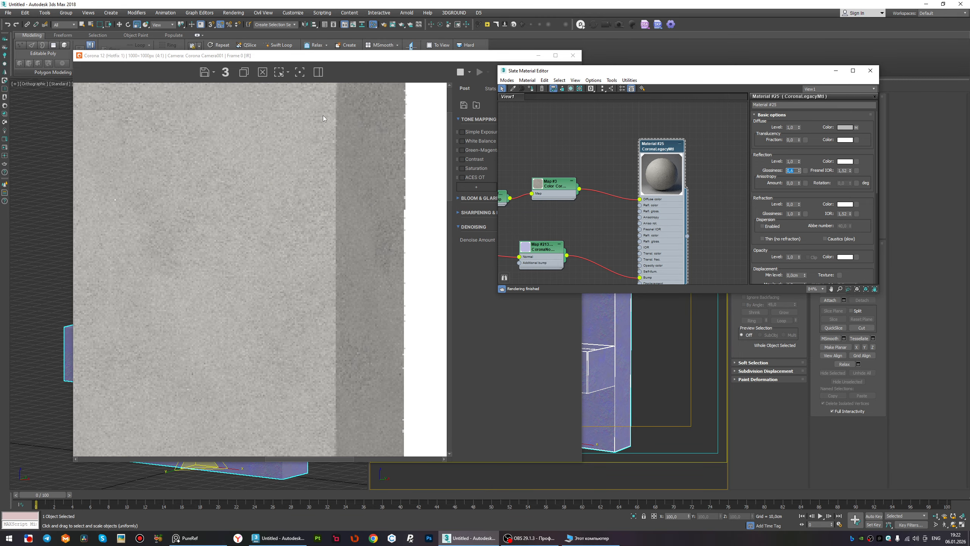
scroll(329, 135, down, 2)
Set the diffuse Color Correction's brightness to 35.
scroll(627, 187, down, 3)
scroll(626, 187, up, 3)
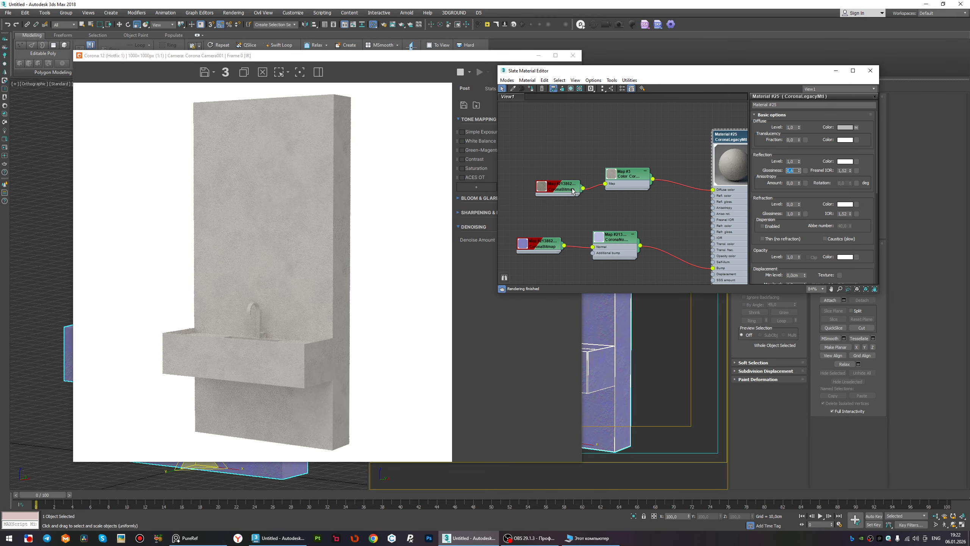
double_click(626, 187)
scroll(814, 231, down, 2)
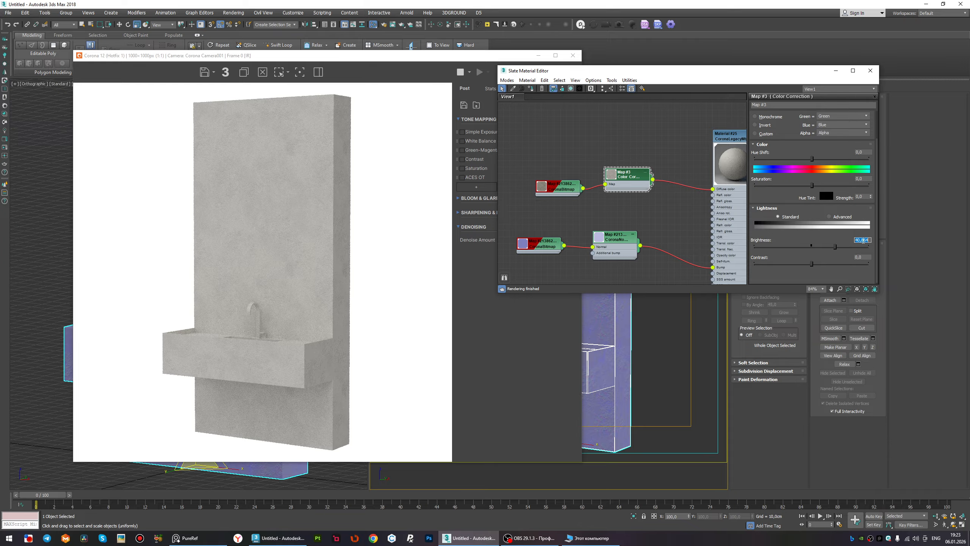
text(35)
key(Return)
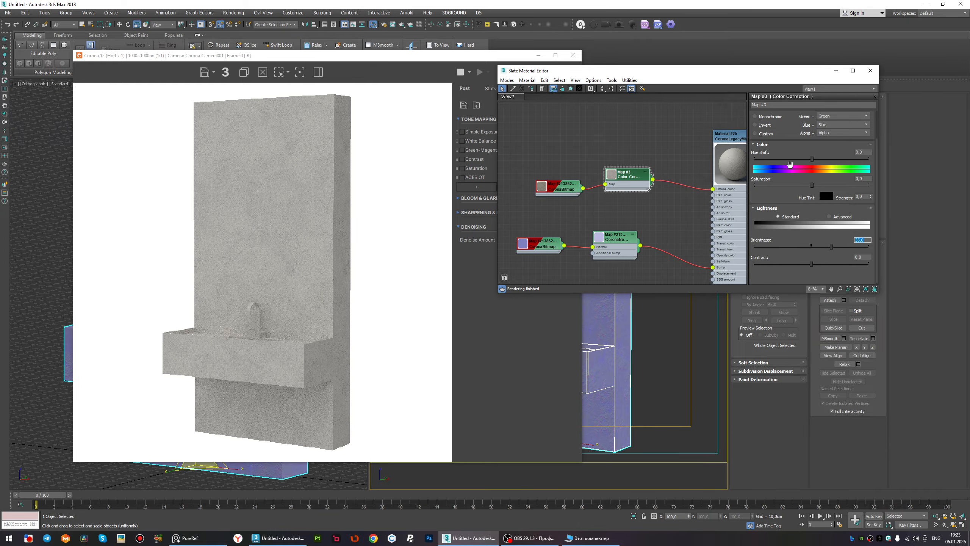
Set the diffuse Color Correction's hue shift to -5.
drag(812, 158, 809, 161)
click(869, 153)
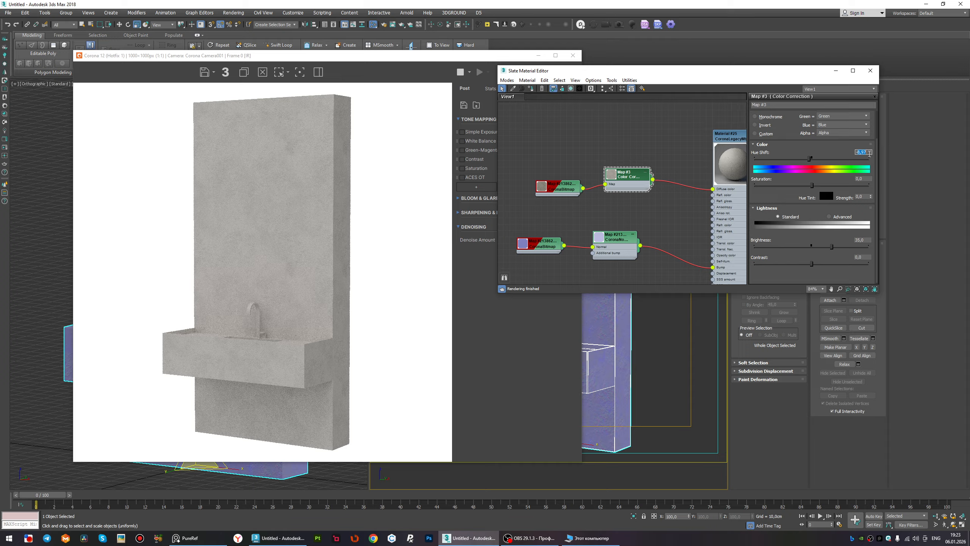
text(-5)
key(Return)
Examine the corrected concrete's color and texture on the wall, faucet and basin in the interactive render.
click(333, 150)
scroll(333, 147, up, 3)
scroll(331, 155, down, 3)
scroll(335, 111, up, 2)
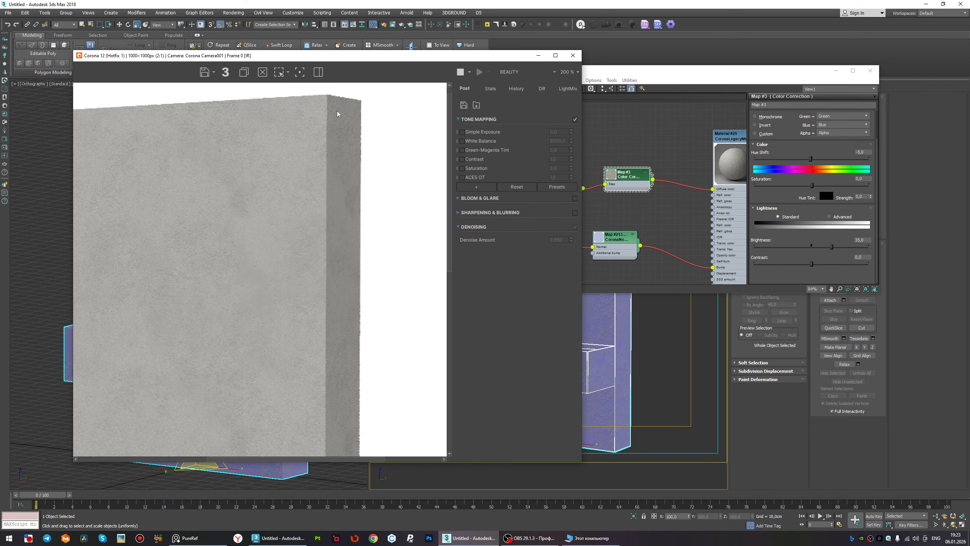
scroll(329, 103, down, 3)
scroll(292, 344, up, 1)
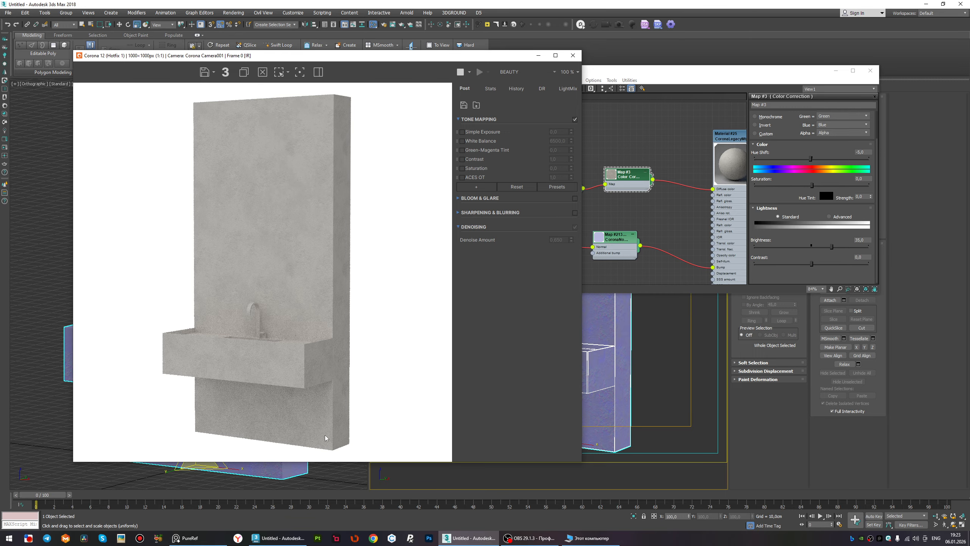
scroll(326, 437, up, 3)
scroll(338, 443, down, 3)
scroll(338, 294, up, 1)
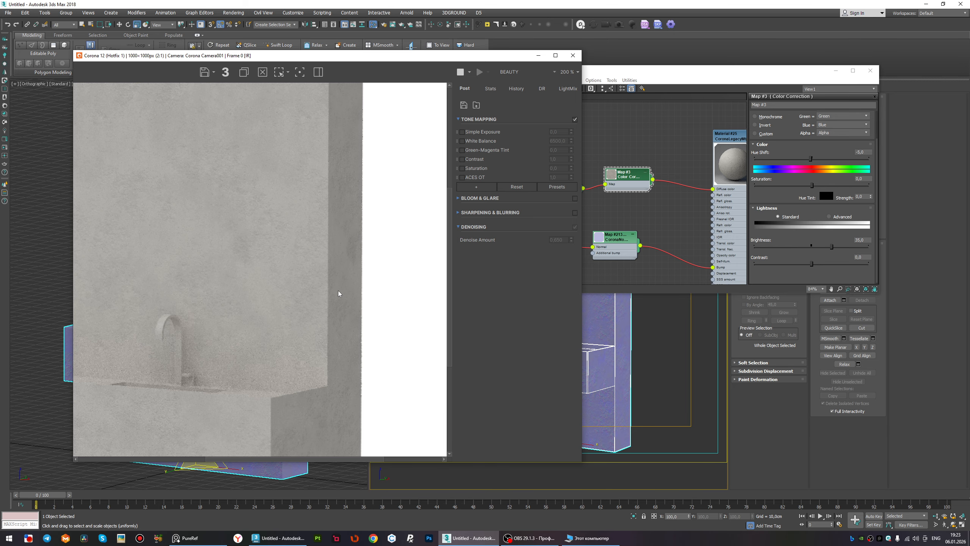
scroll(338, 290, down, 1)
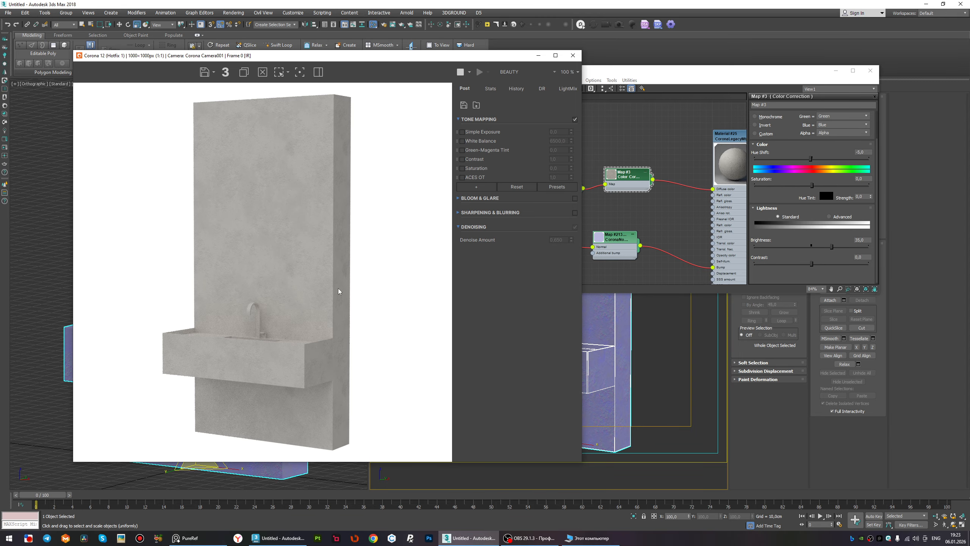
Inspect the wall's concrete texture up close in the interactive render and close the render window.
scroll(334, 120, up, 1)
scroll(334, 149, down, 1)
scroll(327, 285, up, 2)
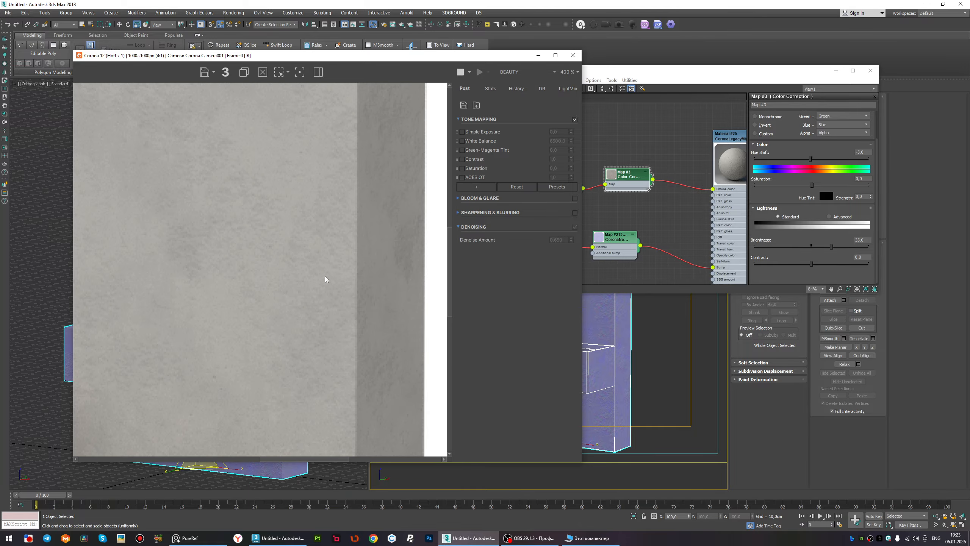
scroll(323, 279, down, 2)
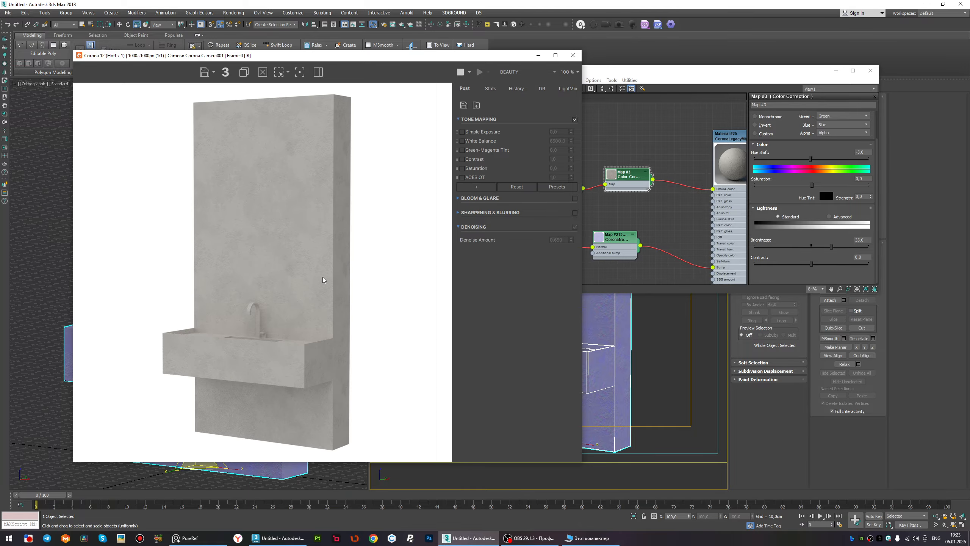
click(573, 56)
Add a new CoronaLegacyMtl beside the concrete material and open its parameters.
scroll(634, 199, down, 5)
middle_drag(630, 170, 551, 150)
scroll(601, 178, up, 3)
scroll(601, 177, up, 1)
right_click(616, 151)
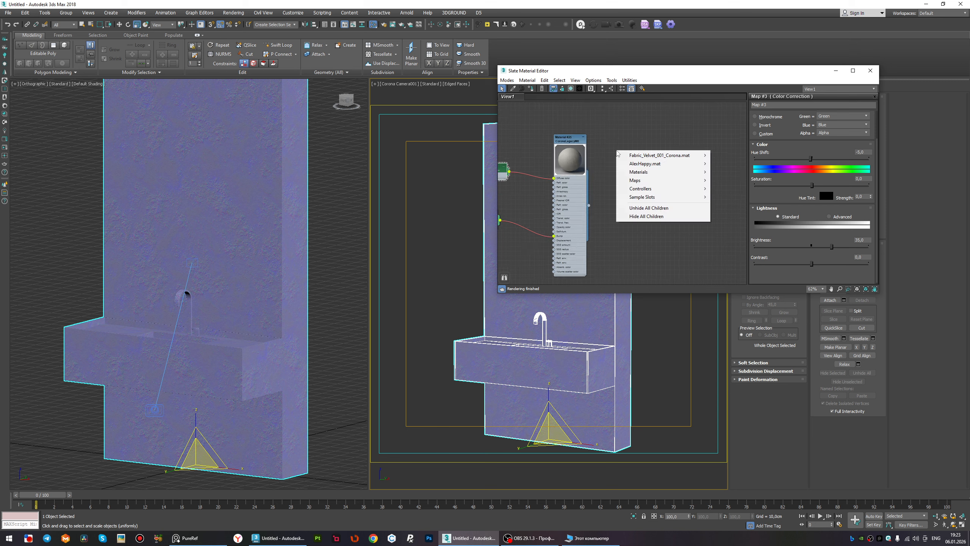
mouse_move(688, 165)
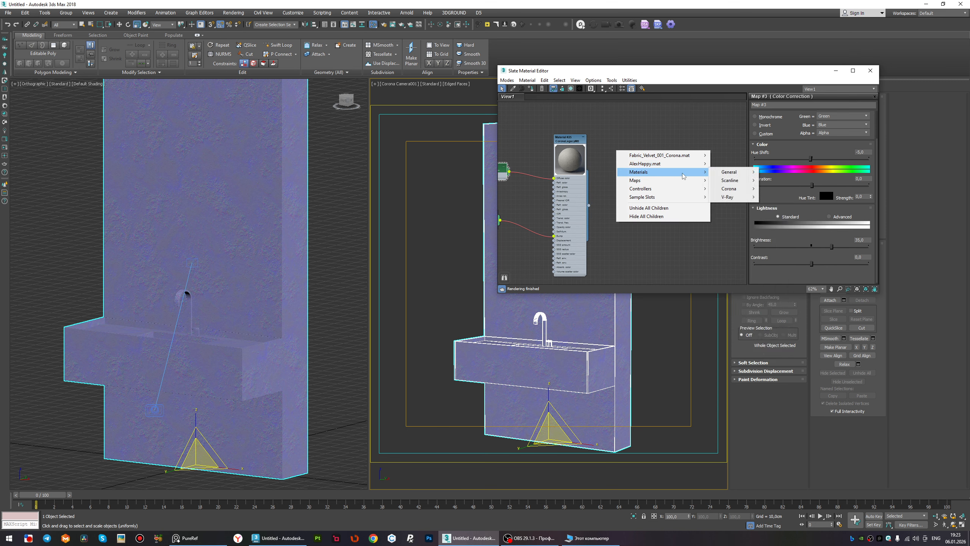
mouse_move(739, 191)
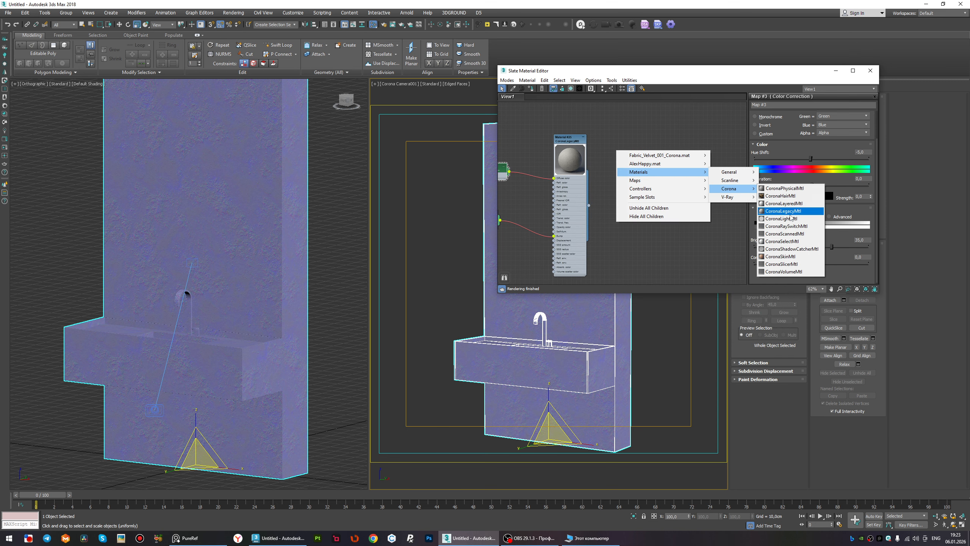
click(783, 211)
double_click(616, 169)
drag(615, 167, 628, 176)
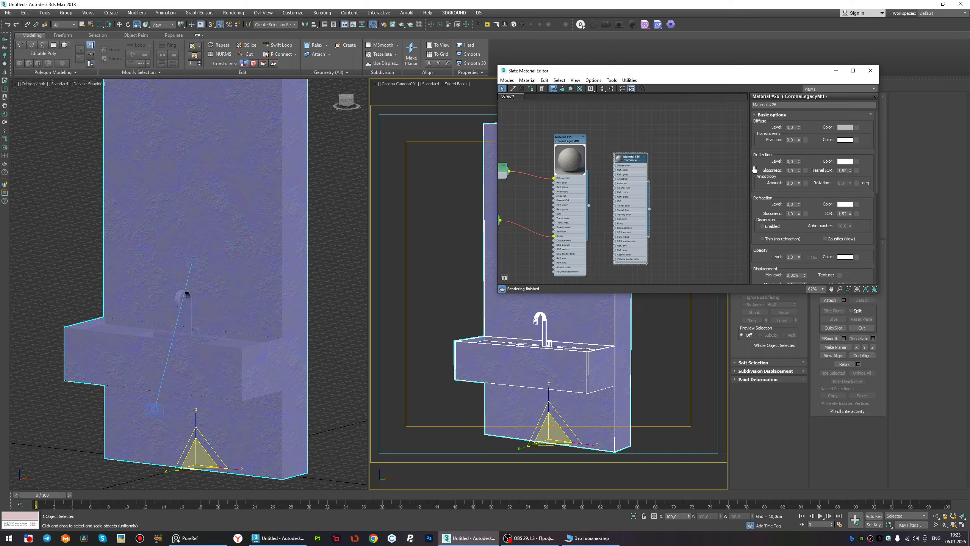
Make the new material a mirror with diffuse level 0, reflection level 1 and Fresnel IOR 50, and enlarge its preview.
mouse_move(804, 137)
mouse_down()
mouse_move(796, 171)
mouse_move(801, 128)
mouse_up()
click(799, 203)
scroll(630, 191, up, 2)
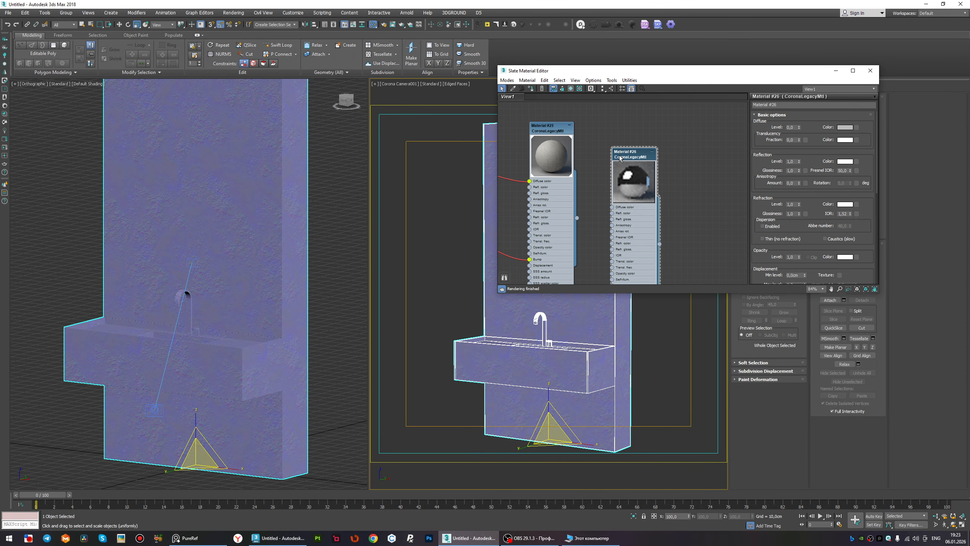
drag(625, 205, 619, 206)
Select the wall's large front panel above the basin at element level and assign the mirror material to it.
scroll(279, 227, down, 3)
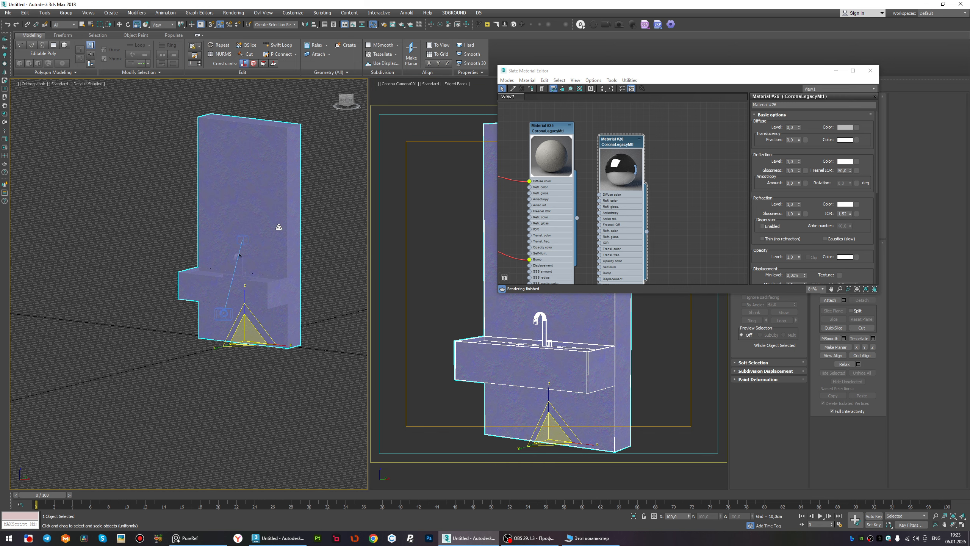
scroll(278, 226, up, 3)
key(w)
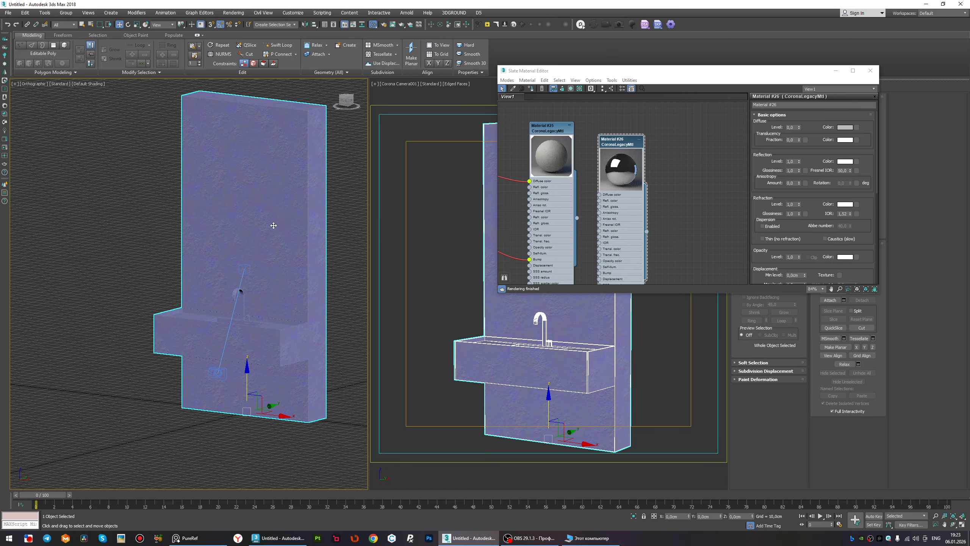
key(5)
click(258, 209)
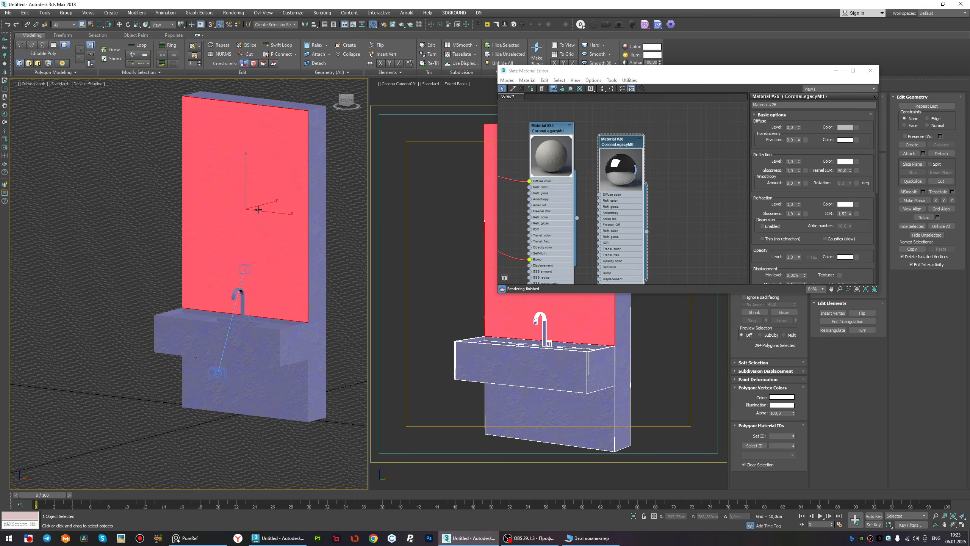
click(531, 91)
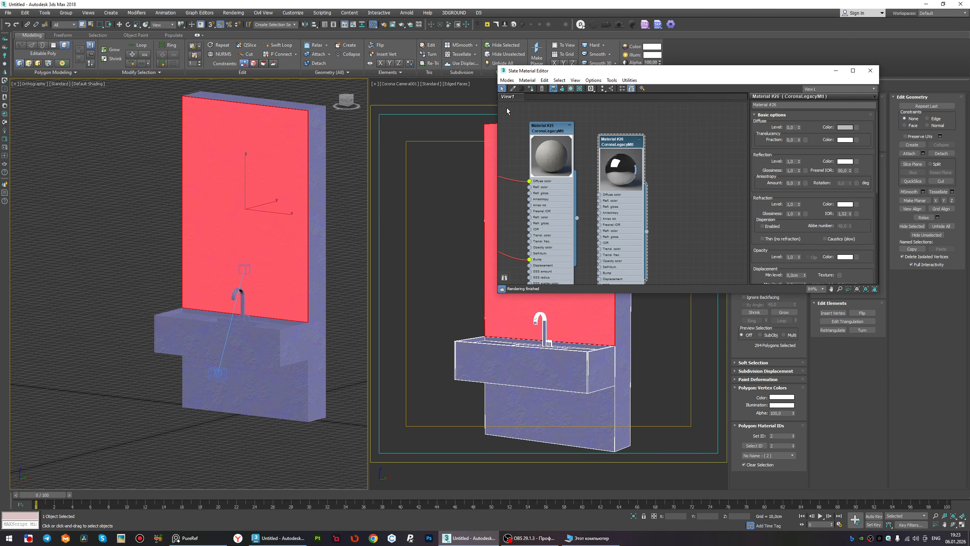
Select the faucet's spout and handle elements above the basin.
click(345, 142)
scroll(272, 142, down, 3)
scroll(273, 147, up, 2)
alt+middle_drag(272, 147, 287, 124)
scroll(287, 124, up, 2)
click(284, 160)
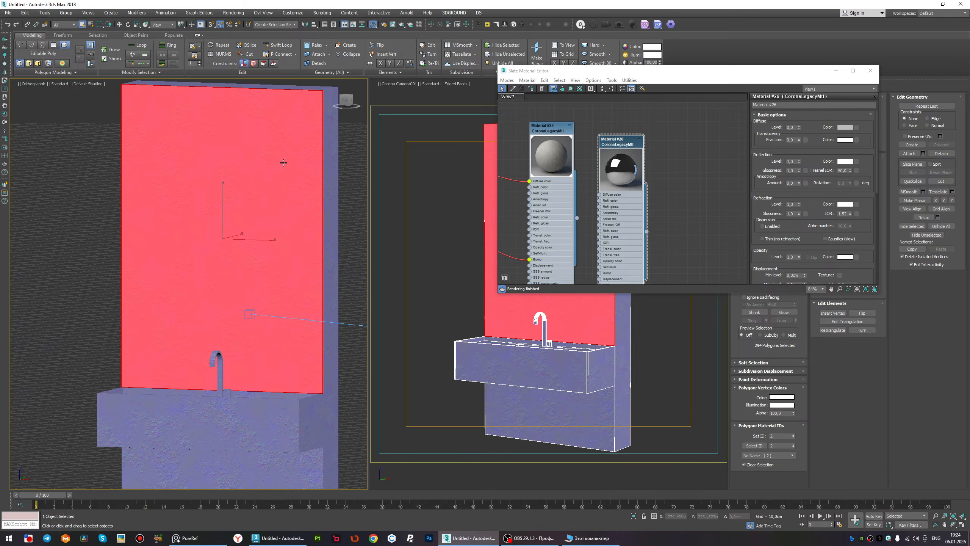
alt+middle_drag(284, 160, 264, 254)
scroll(227, 136, up, 5)
scroll(209, 149, down, 8)
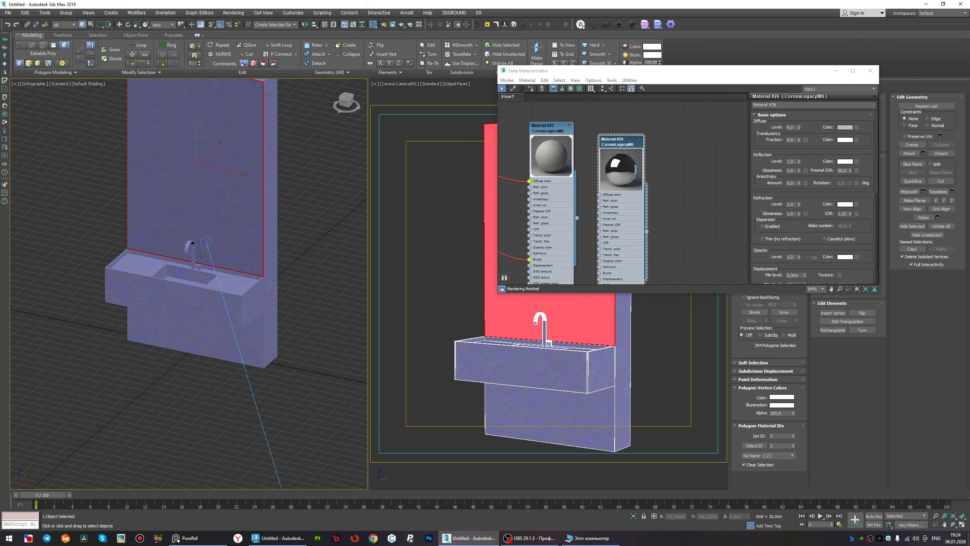
scroll(199, 256, up, 10)
click(175, 286)
ctrl+click(245, 415)
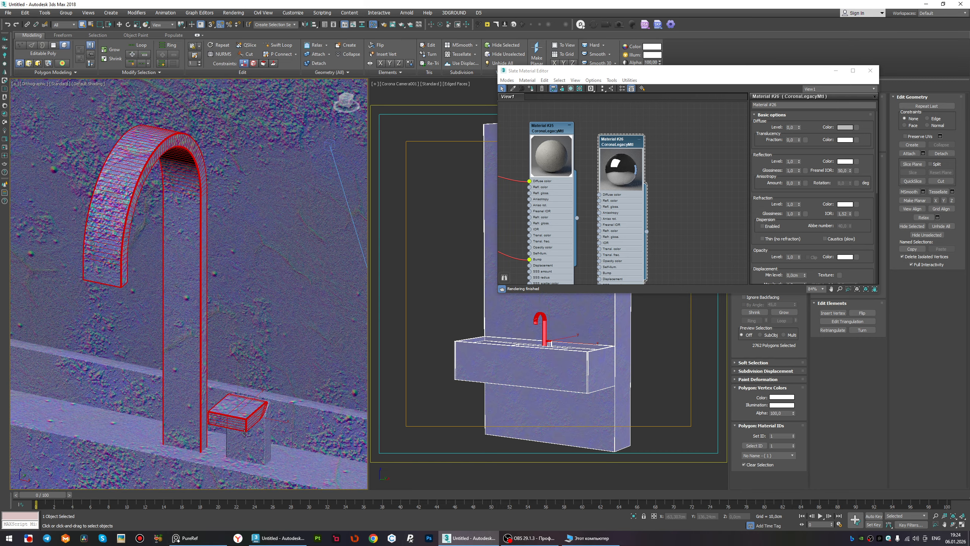
ctrl+click(260, 433)
Add the small rounded piece inside the faucet handle to the selection, using wireframe display to reach it.
mouse_move(270, 415)
alt+middle_down()
mouse_move(237, 409)
mouse_move(210, 360)
mouse_move(189, 351)
alt+middle_up()
scroll(237, 405, up, 8)
key(F3)
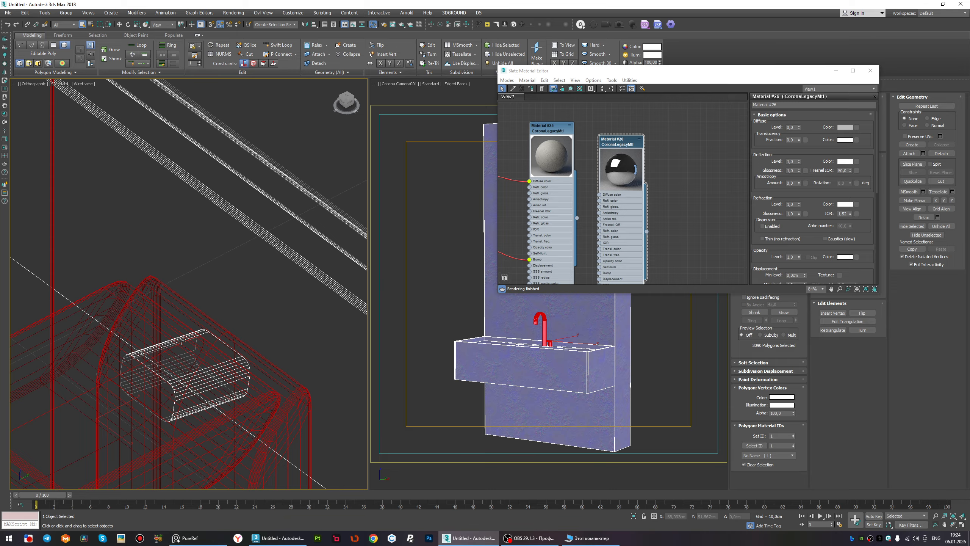
ctrl+drag(179, 351, 178, 353)
alt+click(288, 232)
scroll(254, 277, down, 10)
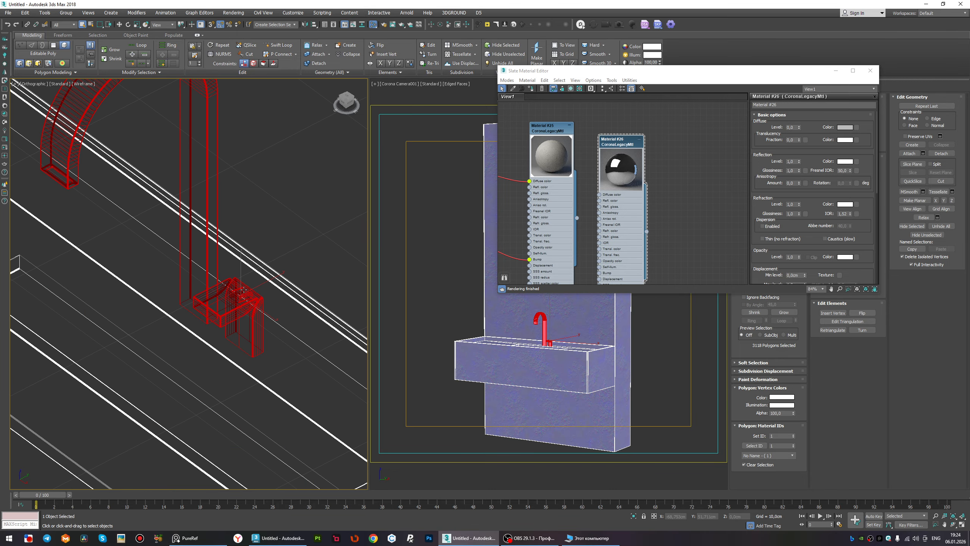
key(F3)
alt+middle_drag(253, 313, 267, 304)
scroll(565, 176, down, 3)
scroll(623, 167, up, 2)
Create another CoronaLegacyMtl for the faucet with diffuse level 0, reflection level 1 and Fresnel IOR 50.
right_click(633, 163)
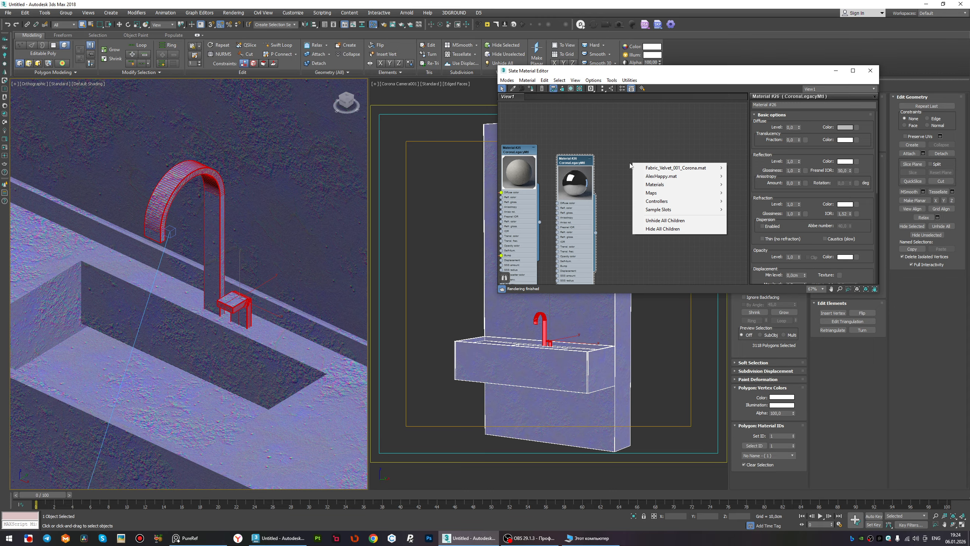
mouse_move(695, 185)
mouse_move(745, 201)
click(798, 228)
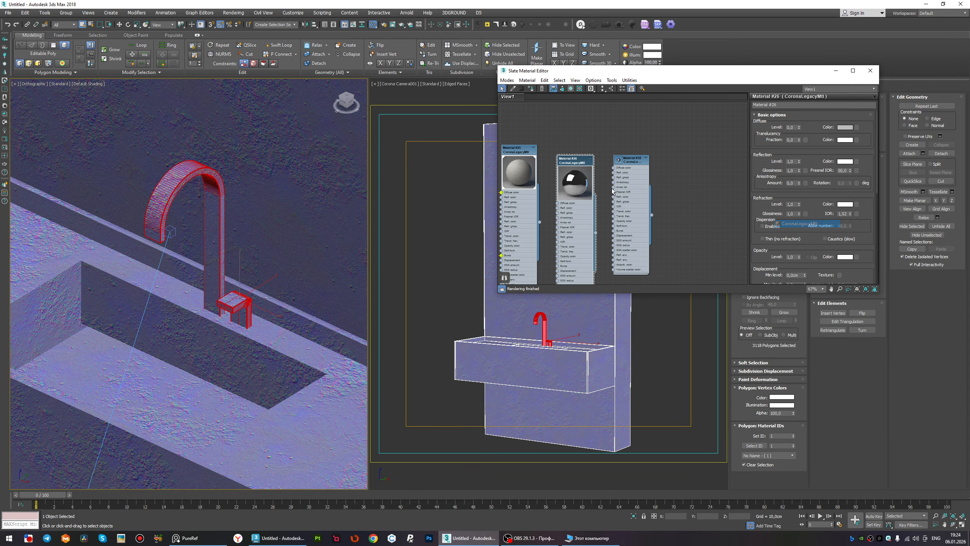
scroll(642, 181, up, 2)
double_click(642, 181)
right_click(799, 128)
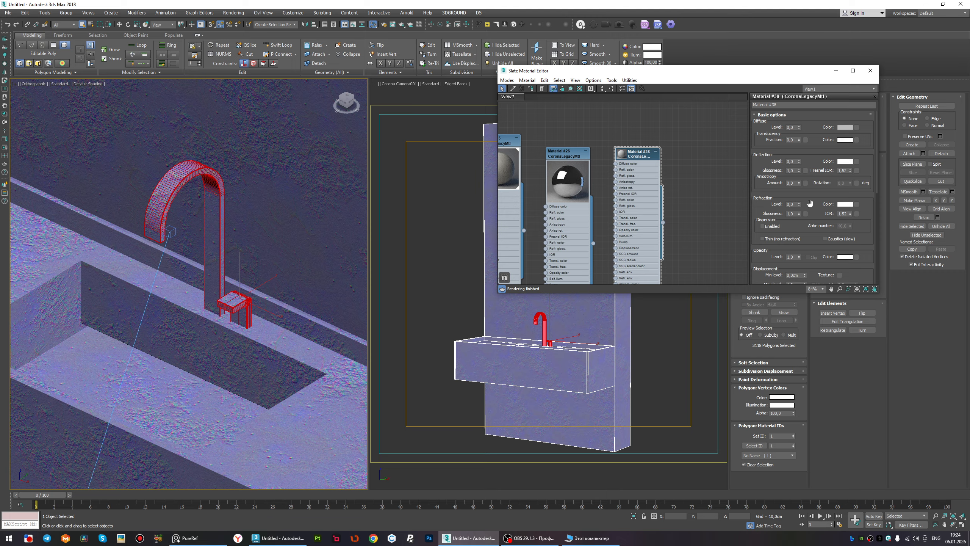
drag(800, 162, 796, 103)
Set the faucet material's reflection color to light gray and glossiness to 0,8, and assign it to the selected faucet elements.
click(846, 162)
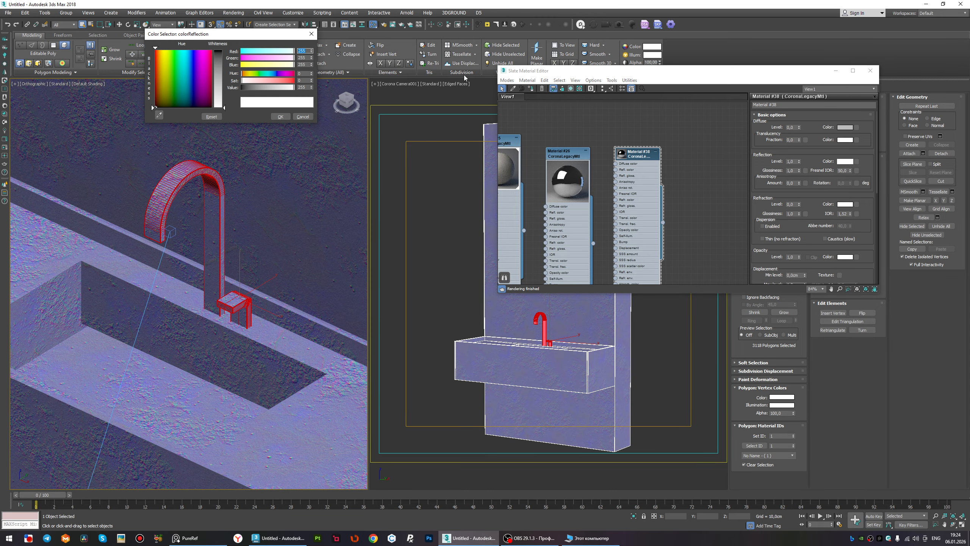
drag(293, 87, 280, 89)
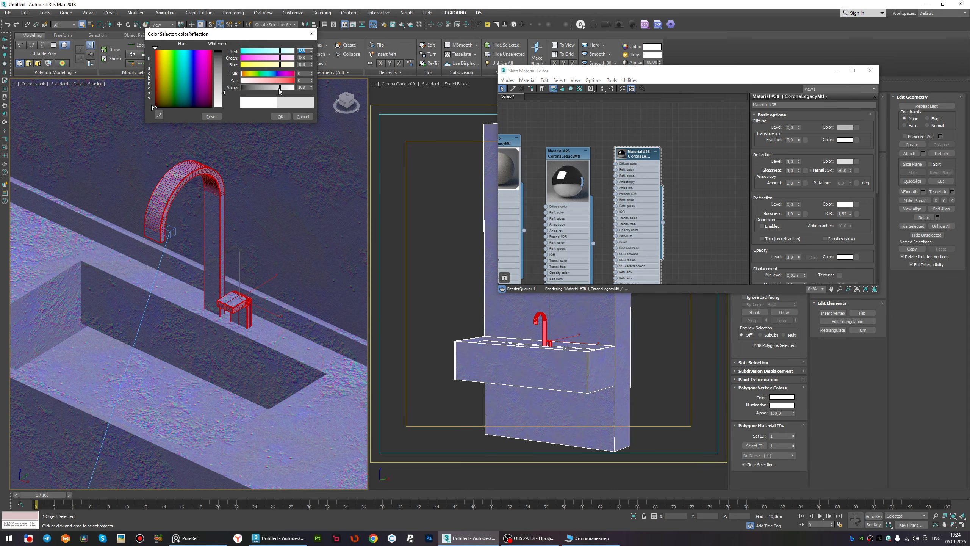
click(280, 117)
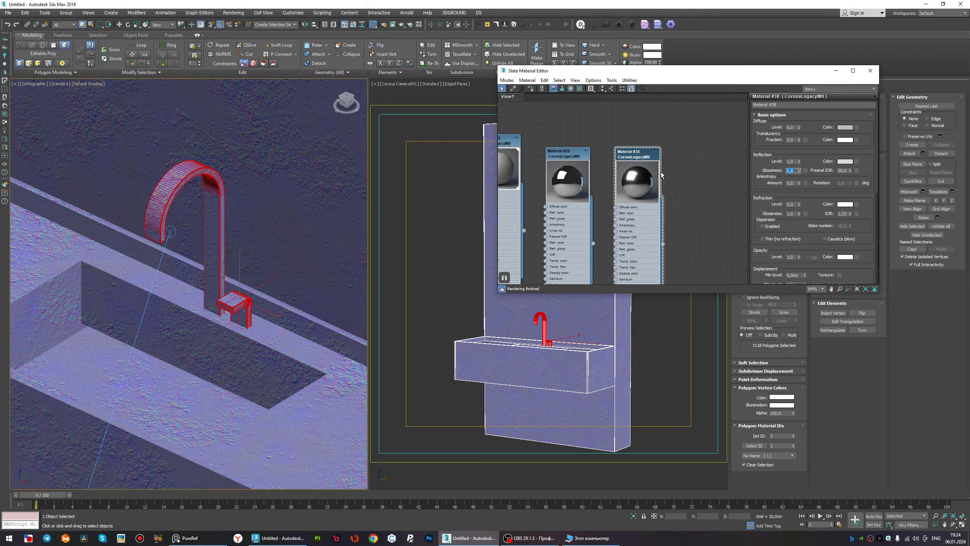
click(532, 89)
Select the basin's outer cladding panels on the front, sides and back.
scroll(234, 222, down, 5)
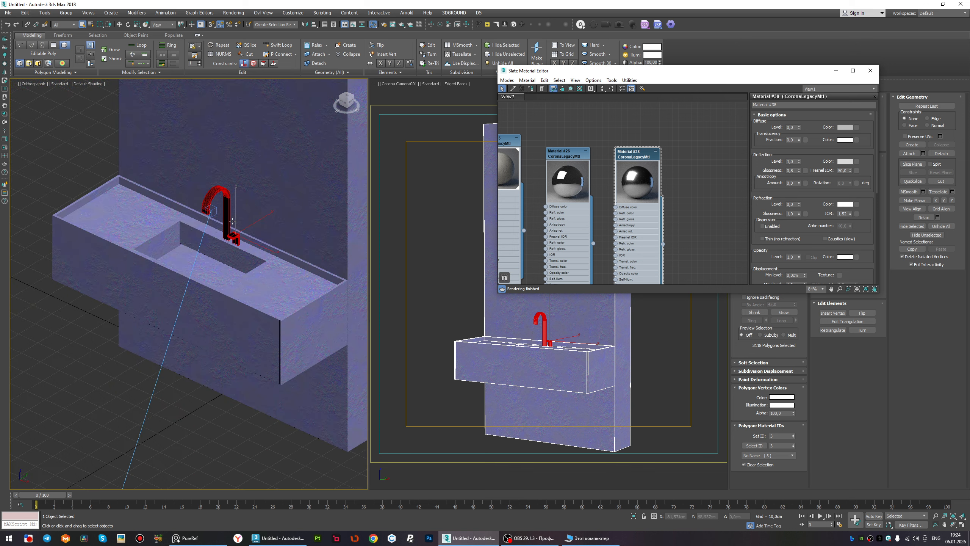
middle_drag(224, 256, 230, 259)
scroll(231, 259, up, 2)
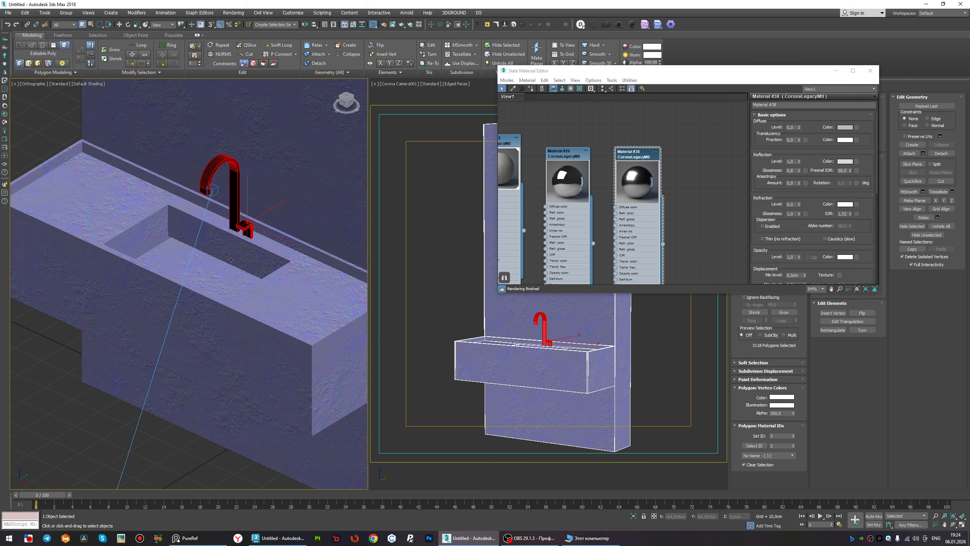
click(320, 369)
ctrl+click(36, 176)
alt+click(51, 164)
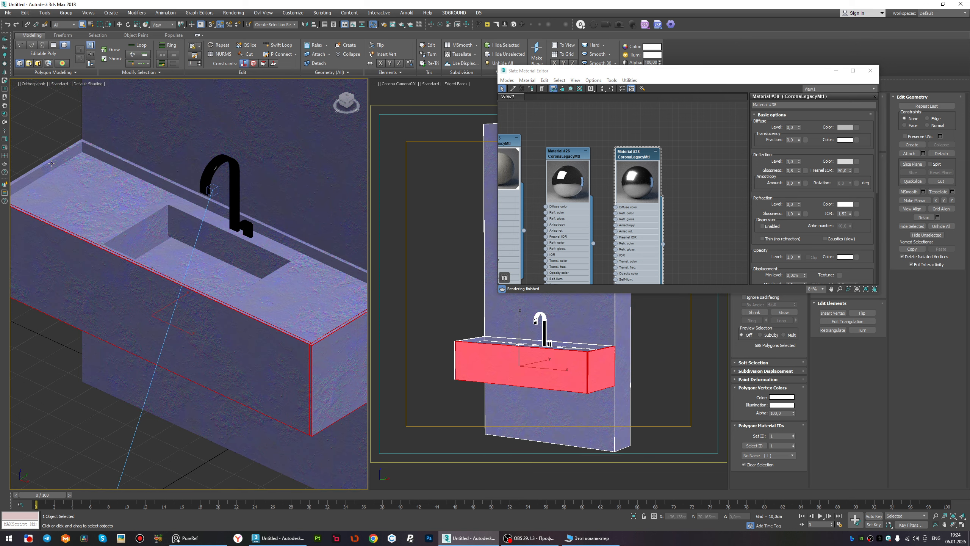
ctrl+click(52, 164)
ctrl+click(91, 154)
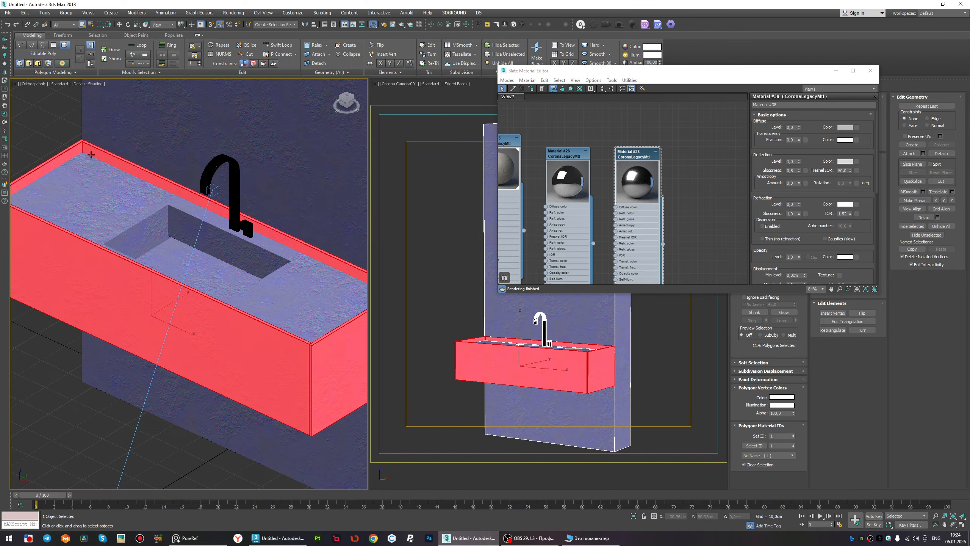
scroll(91, 154, down, 4)
mouse_move(203, 258)
alt+middle_down()
mouse_move(185, 255)
mouse_move(189, 245)
alt+middle_up()
scroll(610, 166, down, 3)
Create a third new CoronaLegacyMtl in an empty part of the node view and assign it to the selected basin panels.
middle_drag(664, 188, 609, 167)
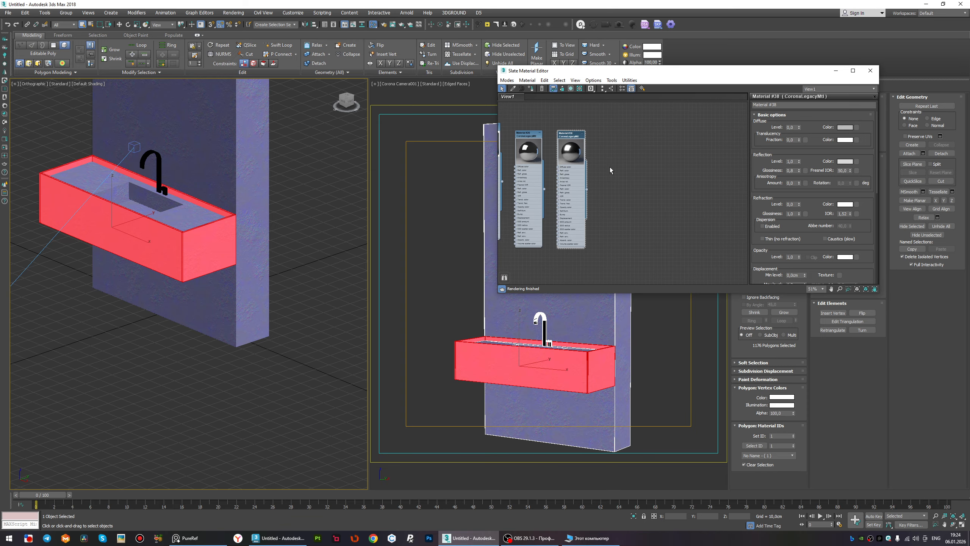
scroll(611, 167, up, 1)
middle_drag(672, 152, 610, 166)
right_click(609, 166)
mouse_move(667, 178)
mouse_move(726, 185)
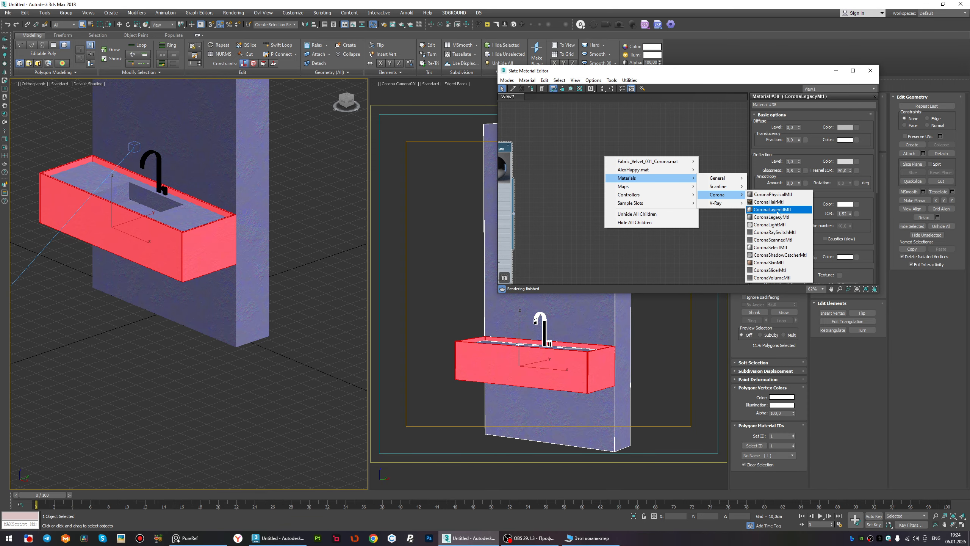
click(776, 217)
drag(602, 155, 625, 141)
click(530, 89)
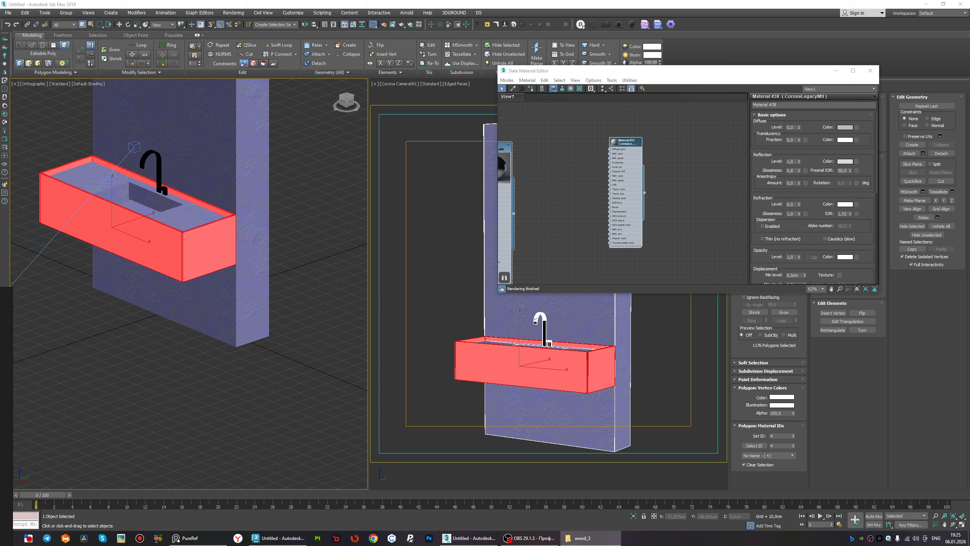
Connect the wood bitmap to the basin panel material's Diffuse color, show it in the viewport and leave element level.
drag(562, 154, 550, 151)
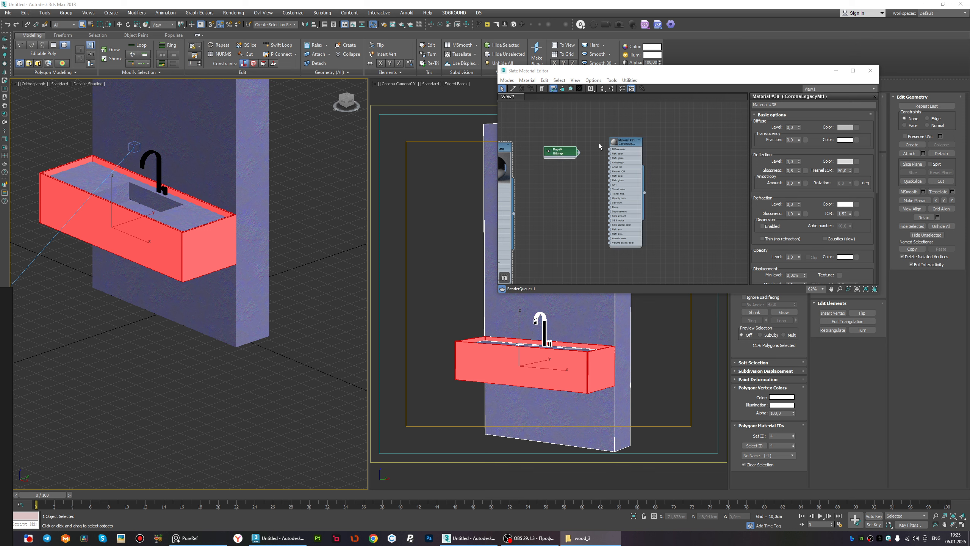
scroll(586, 155, up, 3)
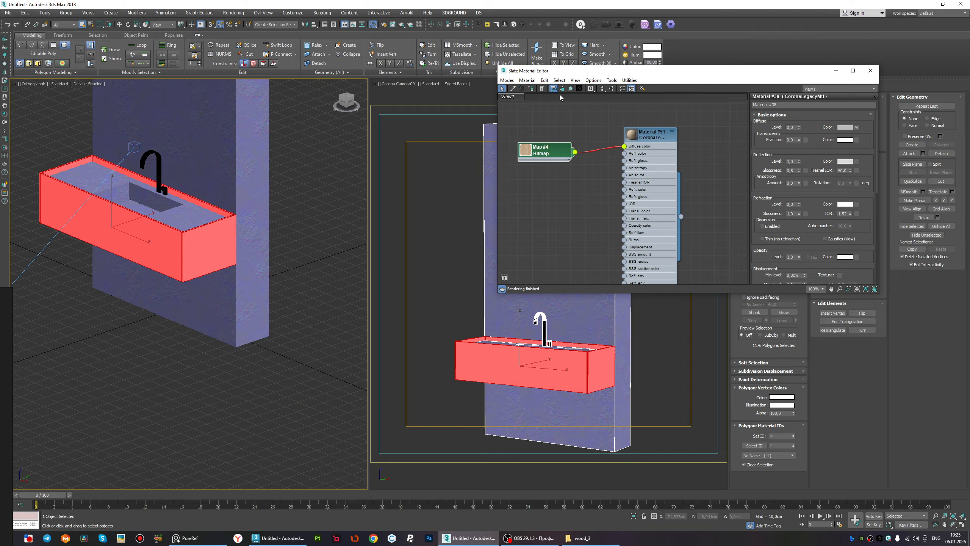
click(571, 88)
scroll(240, 256, up, 8)
key(5)
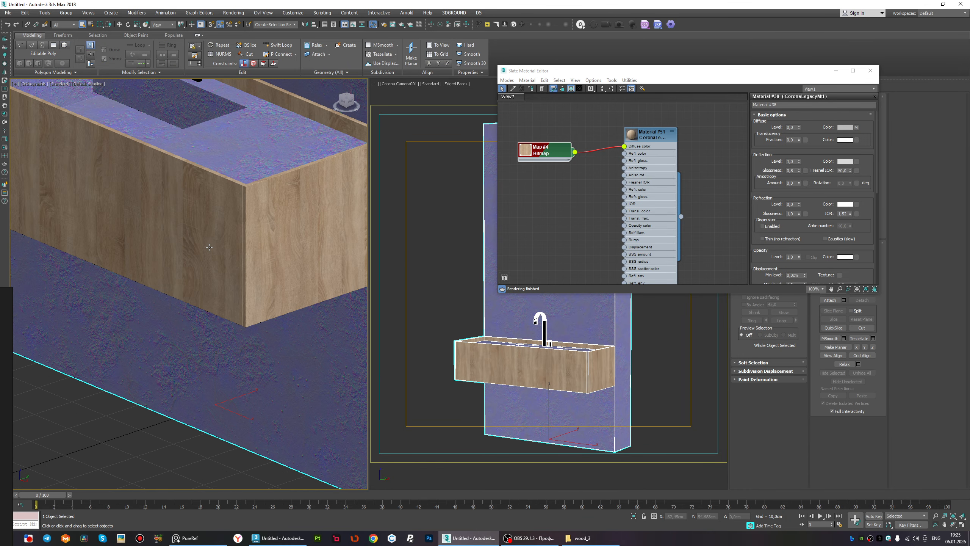
scroll(231, 252, down, 5)
alt+middle_drag(232, 252, 267, 272)
scroll(608, 135, up, 1)
Enlarge the wood material's preview and add a Color Correction map between it and the wood bitmap.
double_click(637, 135)
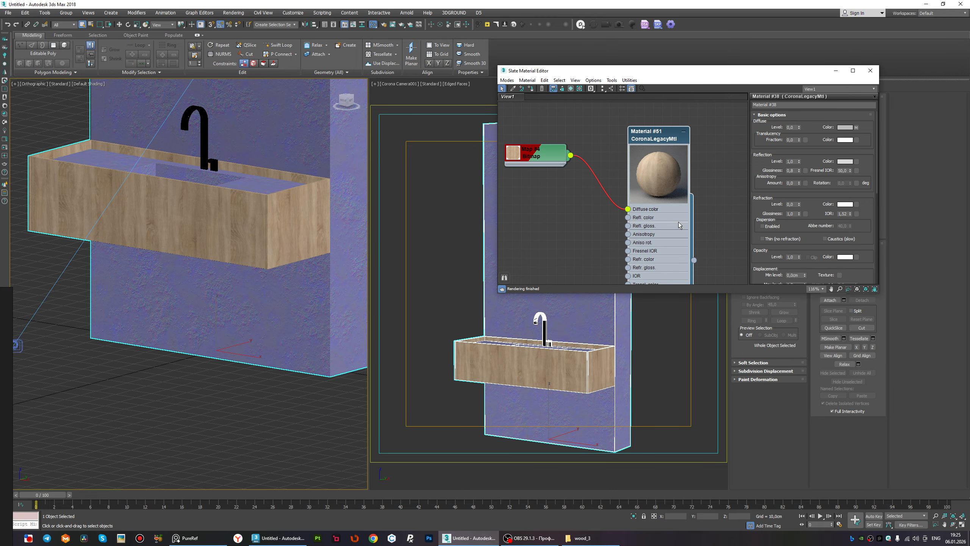
middle_drag(593, 184, 605, 165)
scroll(603, 165, down, 3)
drag(565, 142, 516, 149)
right_click(565, 189)
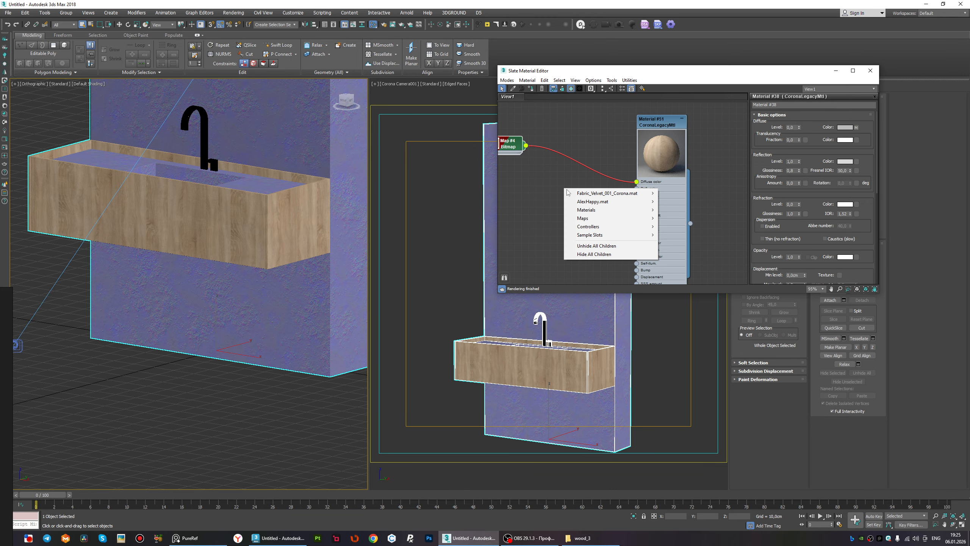
mouse_move(583, 218)
mouse_move(677, 218)
scroll(638, 191, down, 1)
middle_drag(577, 196, 594, 176)
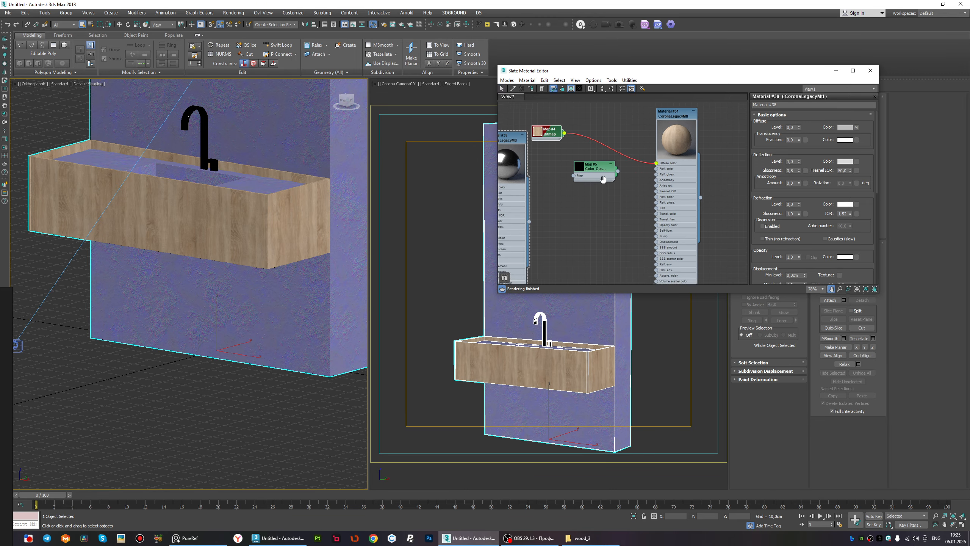
Feed the wood bitmap into the Color Correction map and set its channels to Monochrome.
scroll(595, 176, up, 1)
drag(599, 165, 612, 172)
drag(559, 122, 585, 180)
double_click(618, 171)
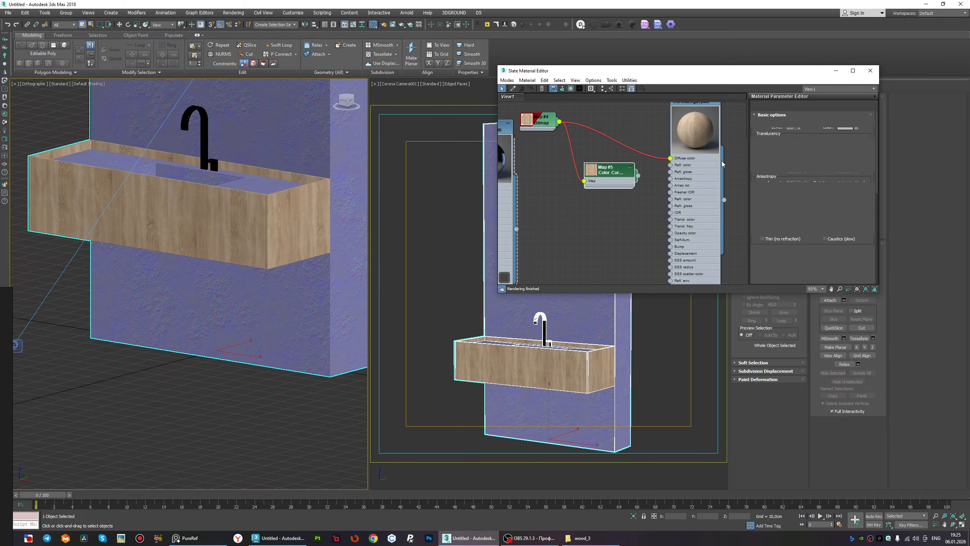
click(755, 151)
Connect the Color Correction map to the wood material's Bump and Refl. gloss inputs.
middle_drag(633, 206, 612, 169)
scroll(611, 169, up, 1)
drag(617, 135, 655, 217)
middle_drag(680, 132, 668, 208)
scroll(668, 208, up, 1)
double_click(672, 203)
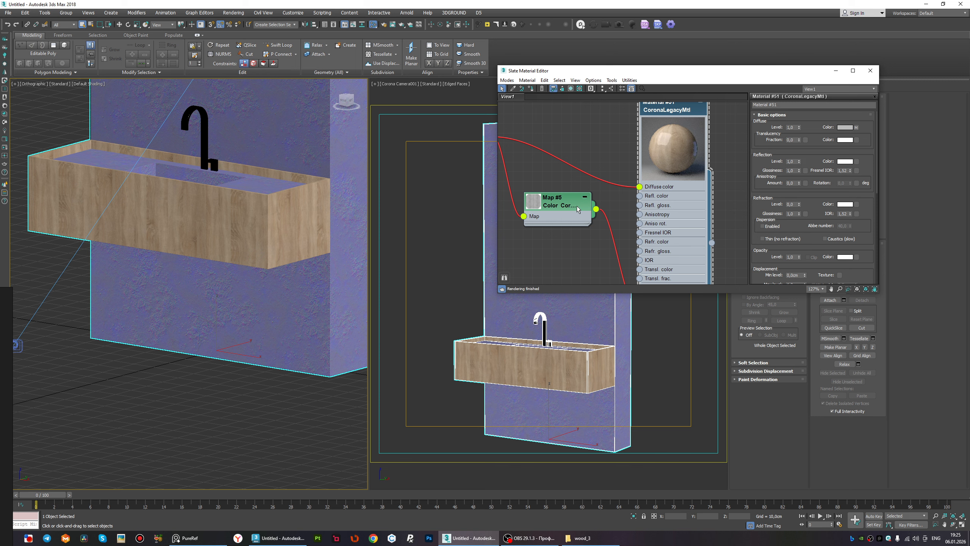
drag(562, 202, 639, 205)
scroll(669, 153, up, 1)
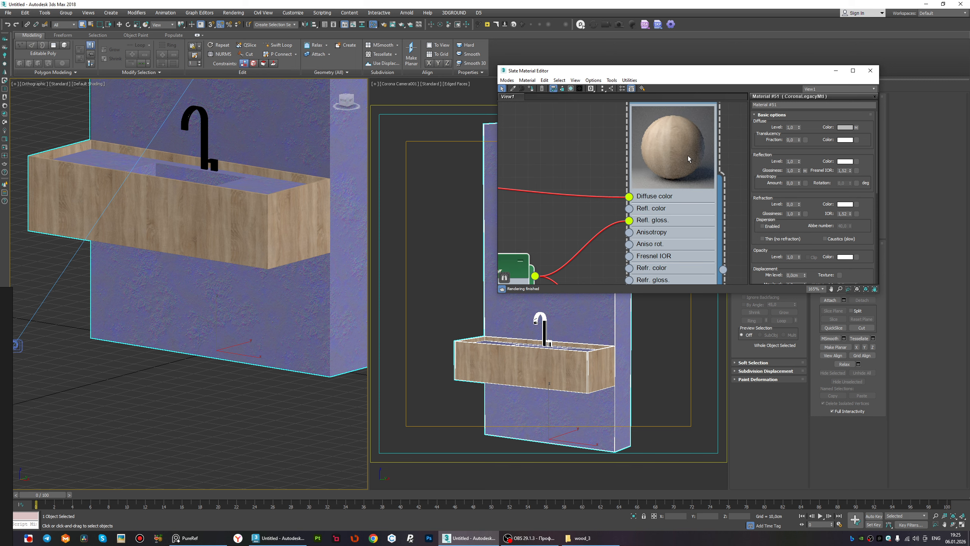
Raise the Color Correction map's brightness to 26.246 and its contrast to 45.515.
scroll(669, 149, down, 2)
middle_drag(578, 232, 638, 224)
scroll(637, 225, up, 1)
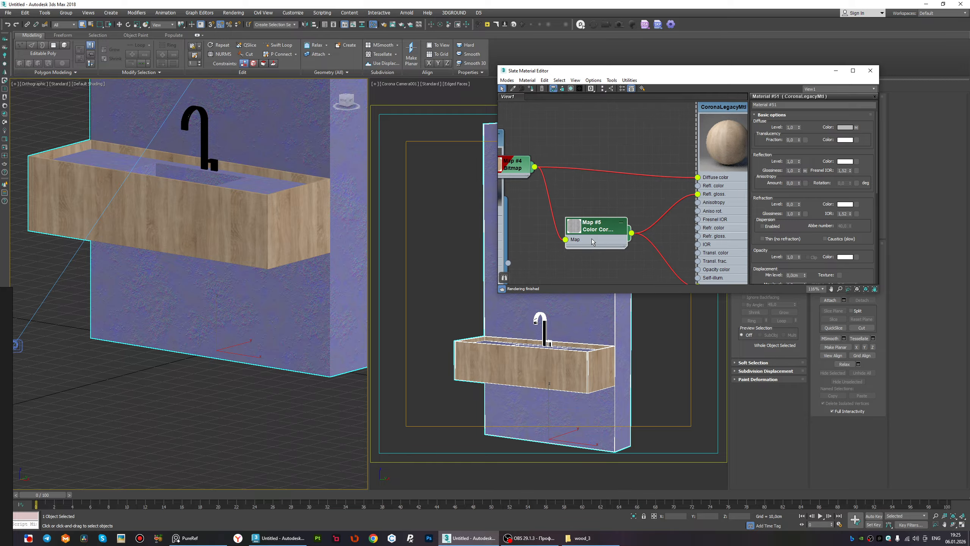
double_click(593, 239)
drag(812, 282, 819, 283)
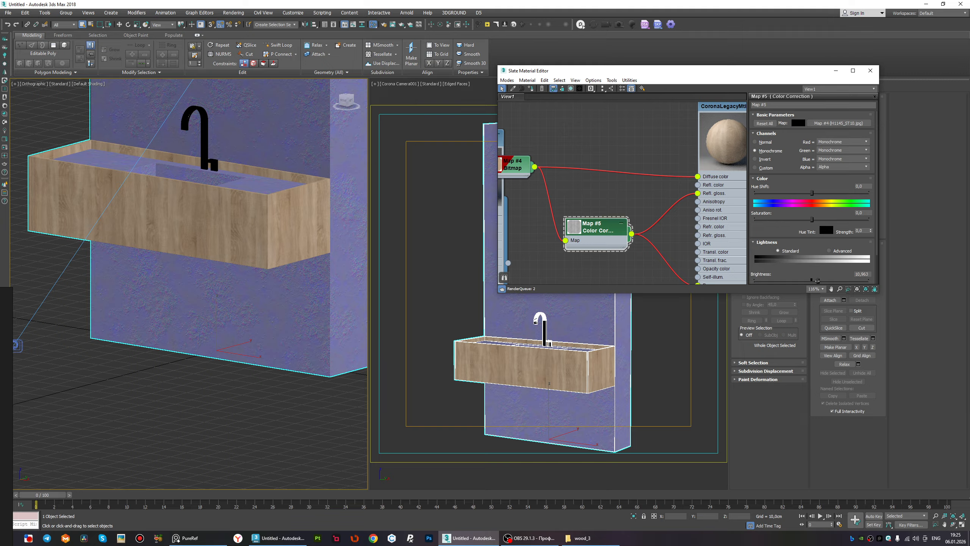
middle_drag(613, 206, 519, 221)
scroll(643, 158, up, 2)
middle_drag(643, 158, 637, 163)
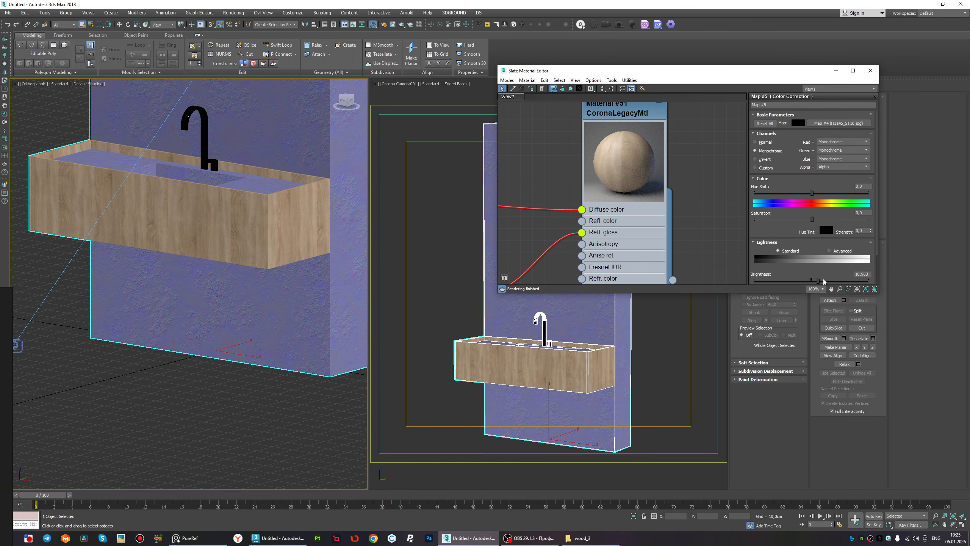
drag(819, 281, 839, 263)
scroll(791, 270, down, 2)
scroll(653, 209, down, 3)
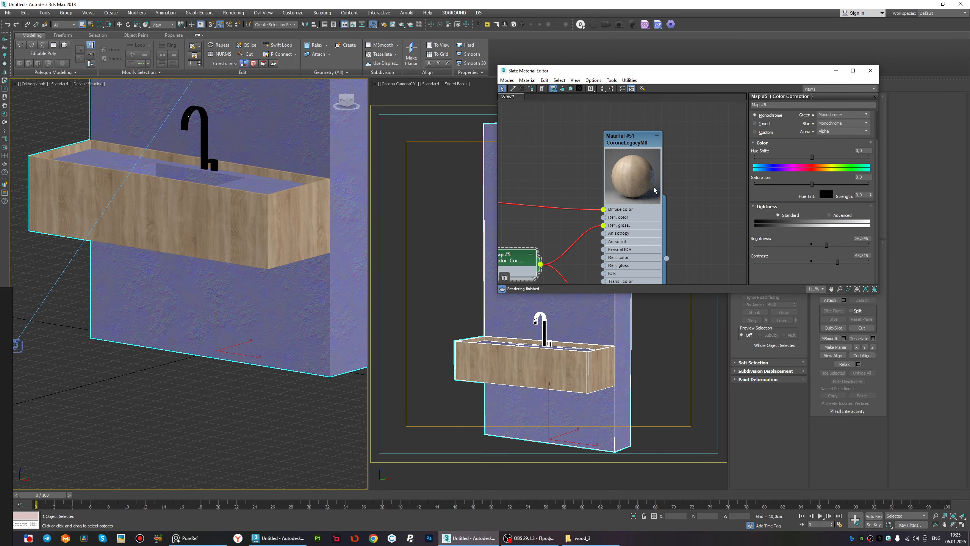
Select the basin's inner countertop and sink bowl element of the washbasin mesh.
scroll(343, 248, down, 3)
alt+middle_drag(271, 218, 266, 235)
scroll(267, 235, up, 3)
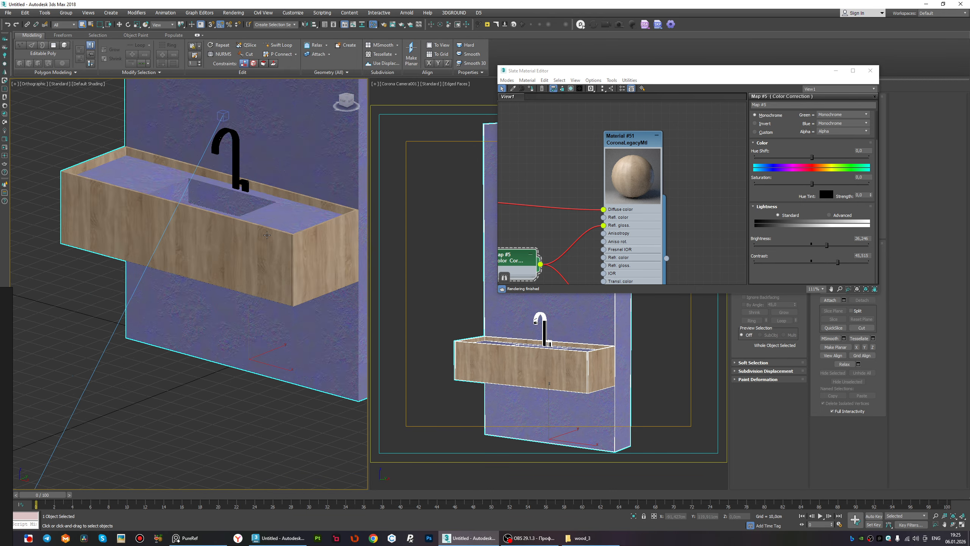
scroll(266, 235, up, 2)
key(5)
click(256, 240)
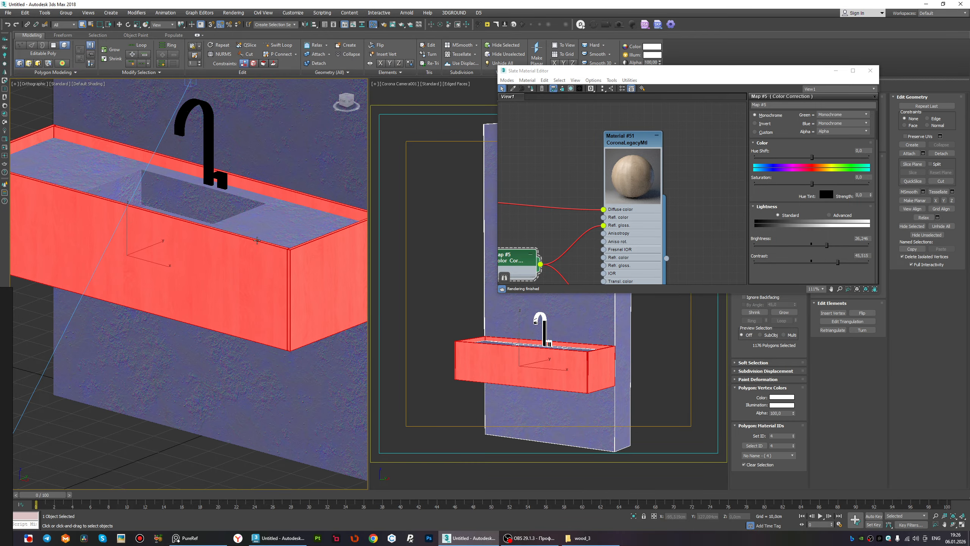
click(245, 227)
alt+middle_drag(245, 226, 223, 214)
scroll(598, 167, down, 3)
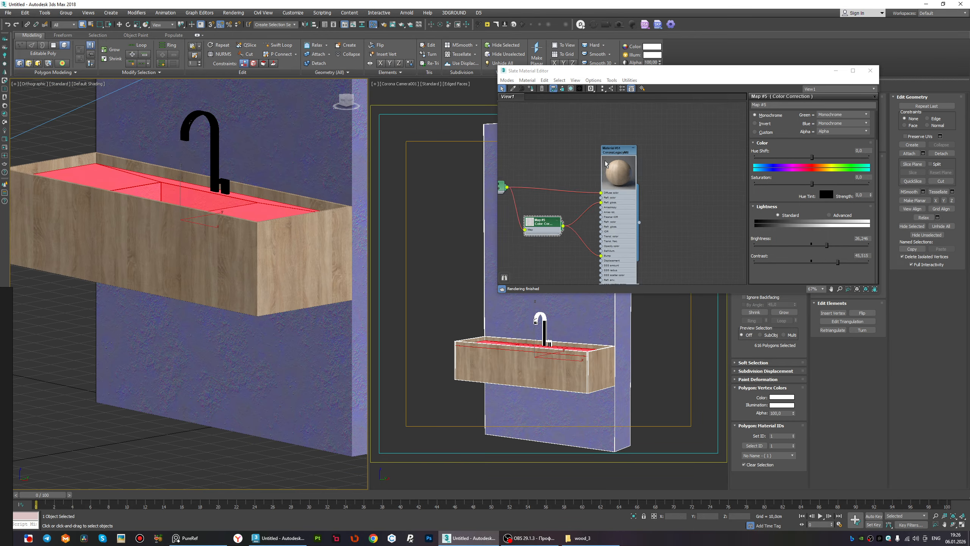
Create a new CoronaLegacyMtl beside the wood material and assign it to the selected countertop element.
scroll(627, 163, down, 6)
scroll(624, 170, up, 3)
drag(627, 170, 643, 170)
middle_drag(707, 155, 624, 178)
scroll(624, 178, up, 2)
right_click(629, 175)
mouse_move(652, 179)
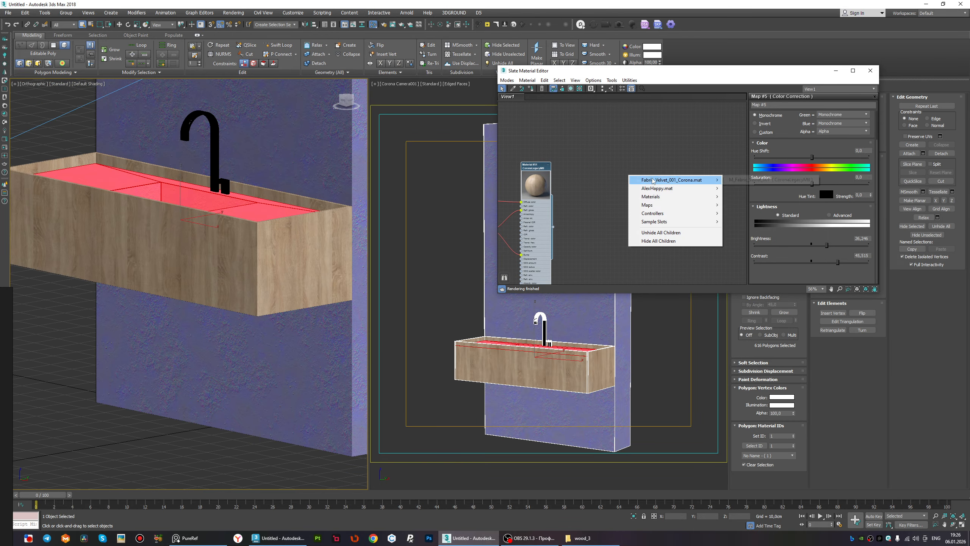
mouse_move(690, 197)
mouse_move(755, 213)
click(795, 236)
click(612, 176)
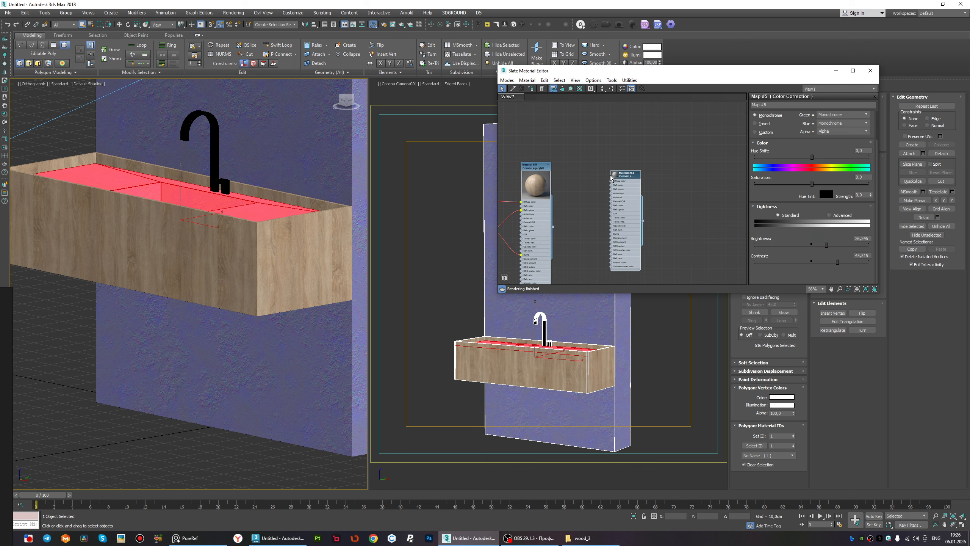
click(530, 89)
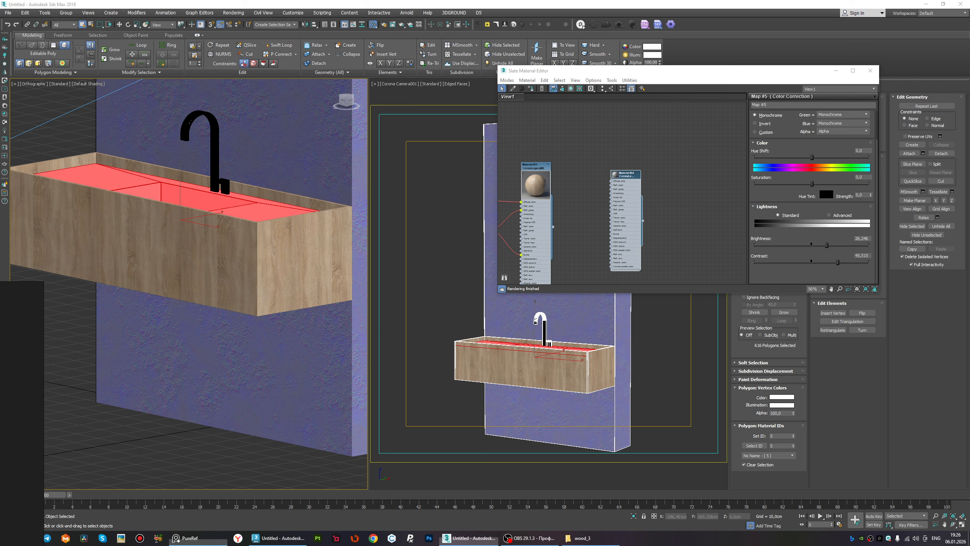
Switch to PureRef and examine the countertop stone in the washbasin reference image.
right_drag(0, 355, 458, 126)
middle_drag(389, 229, 443, 246)
scroll(526, 196, down, 5)
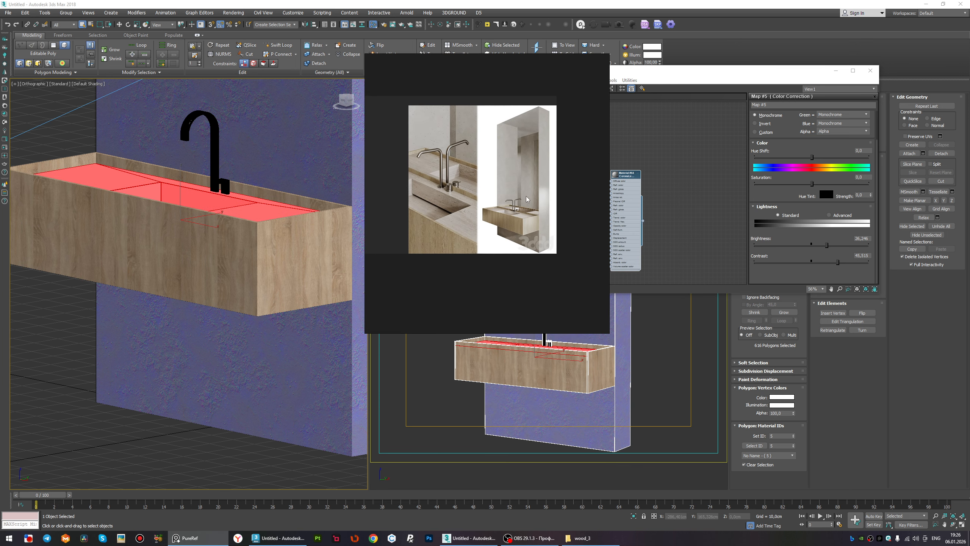
scroll(448, 219, up, 6)
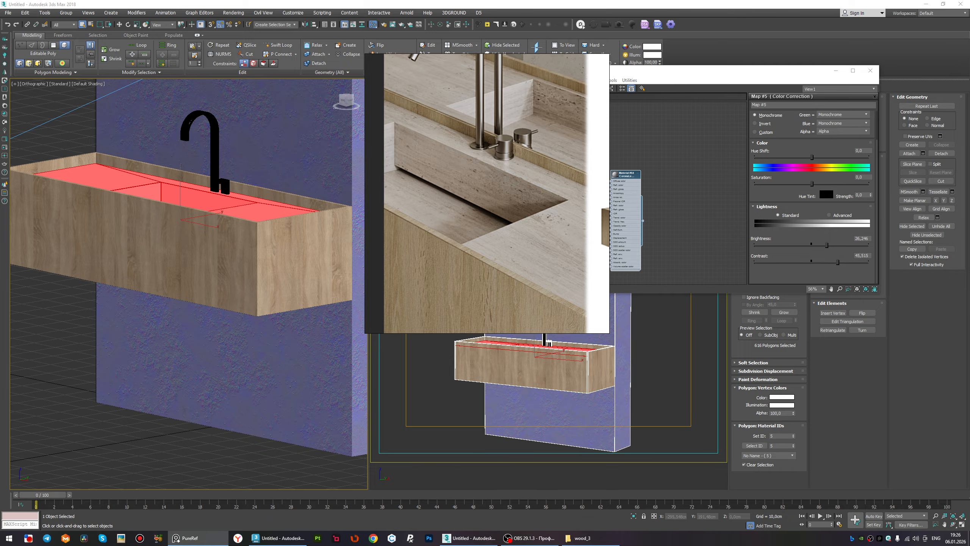
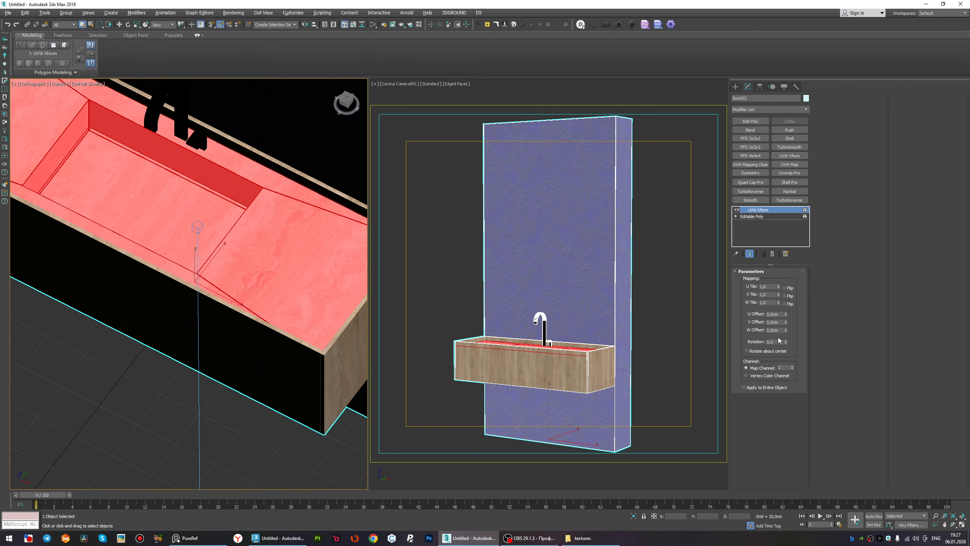
Set the UVW Xform rotation of the countertop mapping to 90 and collapse the object to Editable Poly.
key(Return)
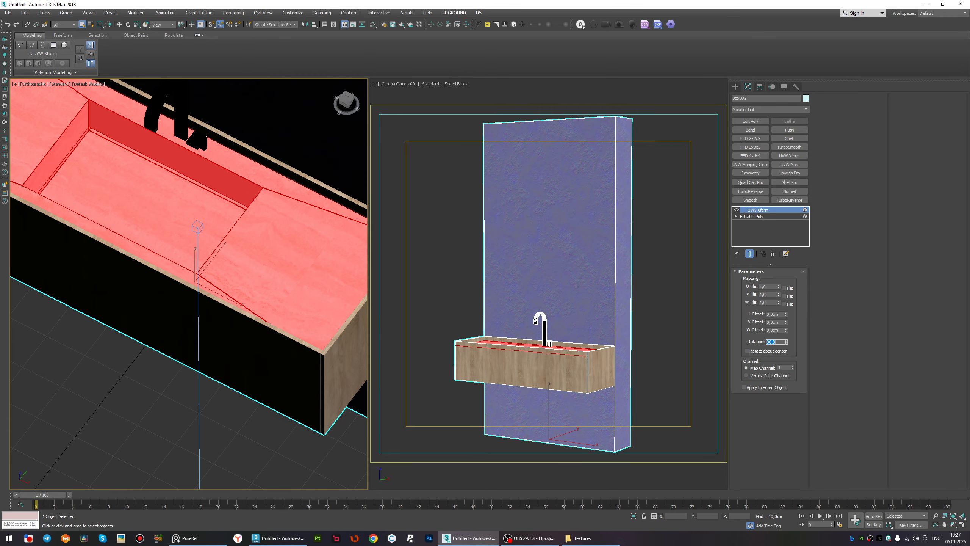
middle_drag(214, 244, 219, 297)
key(ctrl+e)
scroll(237, 308, down, 4)
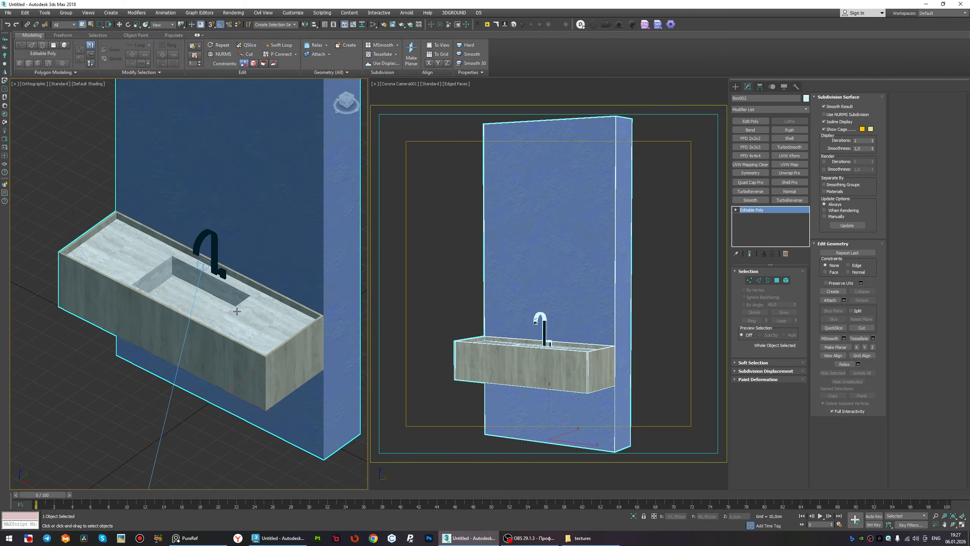
Set the travertine bitmap's U and V tiling to 4 in the material editor.
scroll(240, 331, up, 4)
key(m)
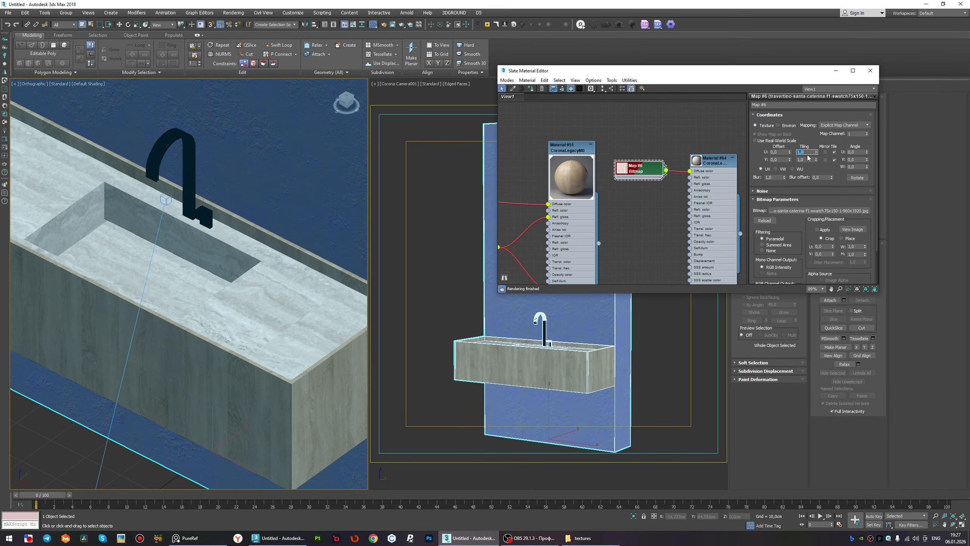
text(4)
key(Tab)
text(4)
key(Return)
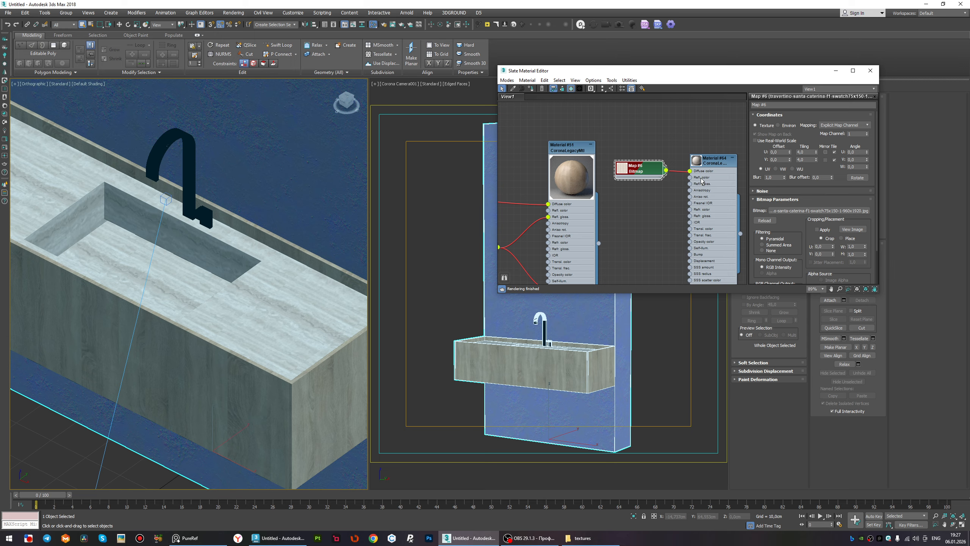
Examine the scale and seams of the travertine texture on the countertop up close and from several angles.
scroll(245, 291, down, 4)
alt+middle_drag(245, 291, 232, 318)
scroll(203, 292, up, 6)
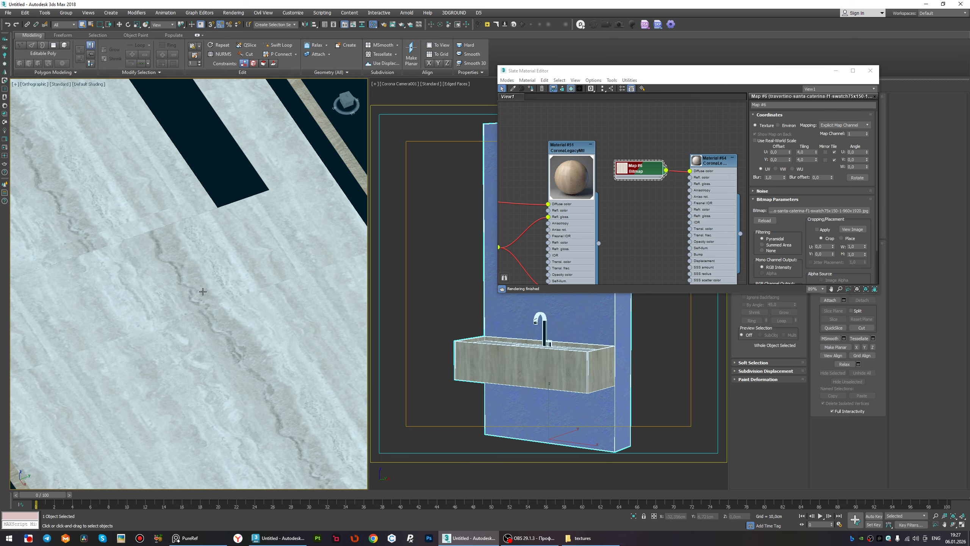
scroll(202, 291, down, 3)
scroll(224, 303, up, 5)
scroll(253, 288, down, 6)
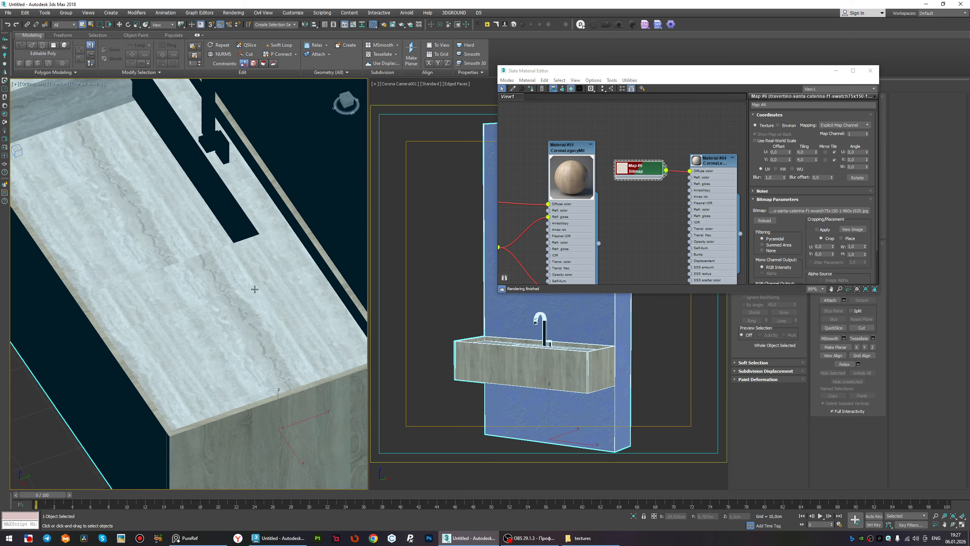
alt+middle_drag(253, 289, 210, 264)
scroll(111, 253, up, 6)
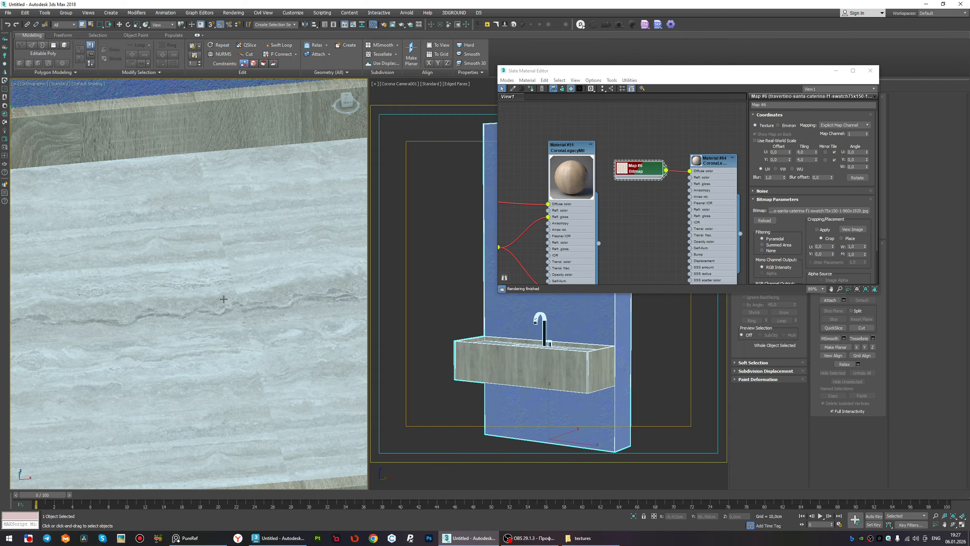
scroll(224, 299, down, 6)
alt+middle_drag(346, 325, 178, 314)
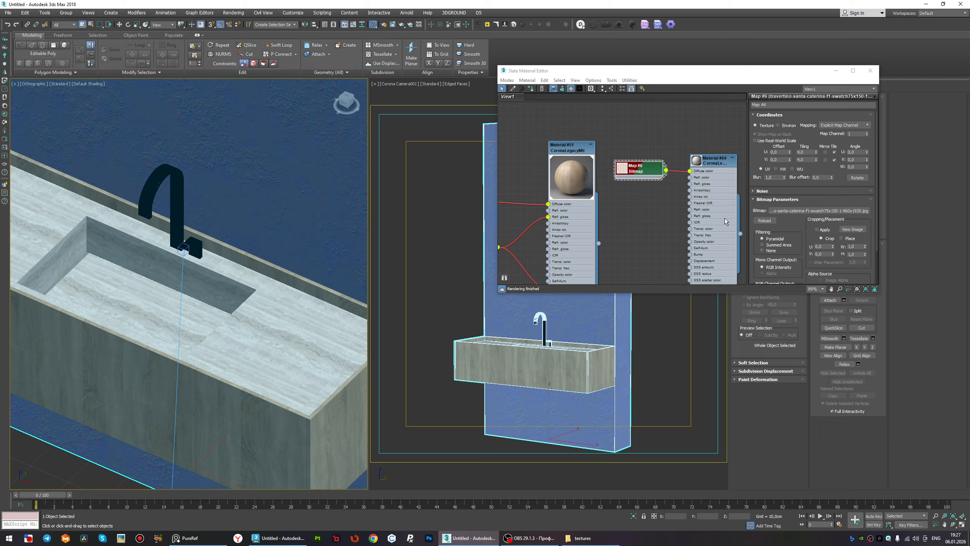
Set the travertine bitmap's U and V tiling to 3.
double_click(799, 152)
text(3)
key(Tab)
text(3)
key(Return)
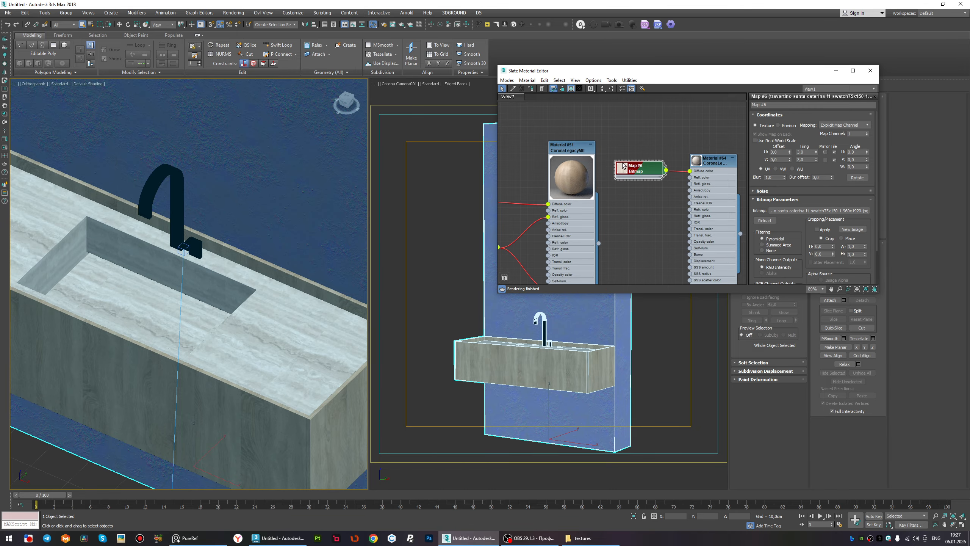
Check the retiled travertine on the countertop and the sink bowl's inner walls from different angles.
scroll(325, 298, down, 4)
alt+middle_drag(340, 321, 252, 338)
scroll(254, 338, up, 5)
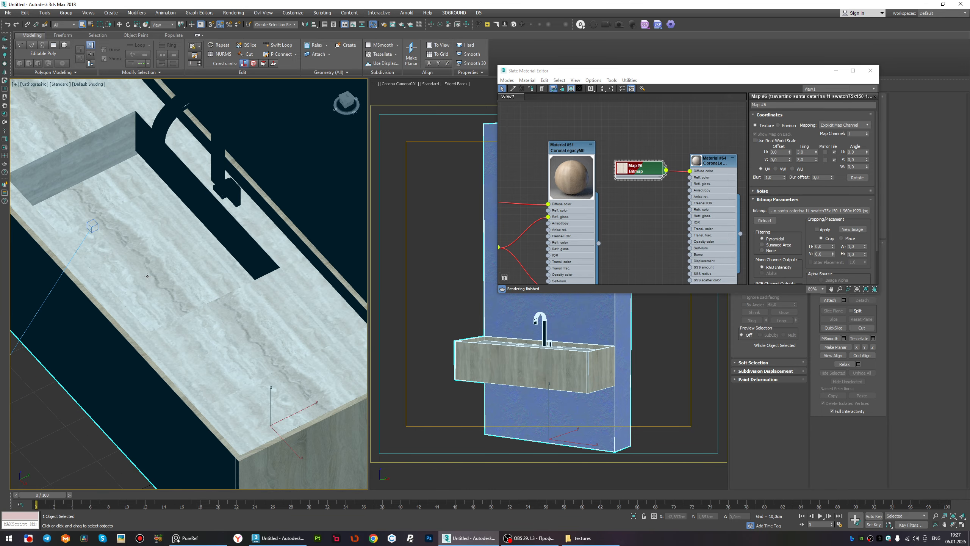
scroll(148, 276, down, 5)
alt+middle_drag(147, 276, 119, 264)
scroll(119, 265, up, 8)
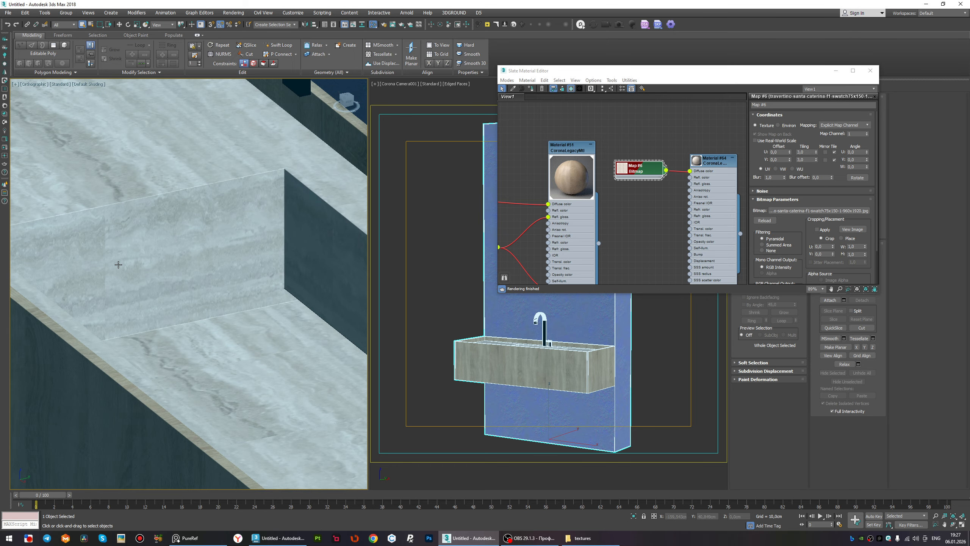
scroll(118, 264, down, 8)
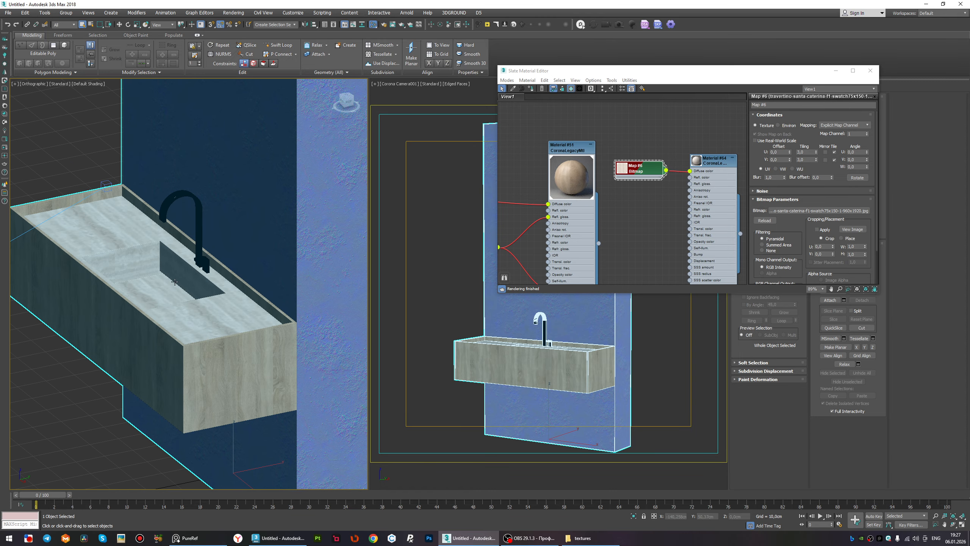
Select the travertine countertop element, close the material editor and detach the element as a separate object.
alt+middle_drag(216, 292, 228, 318)
key(5)
click(228, 318)
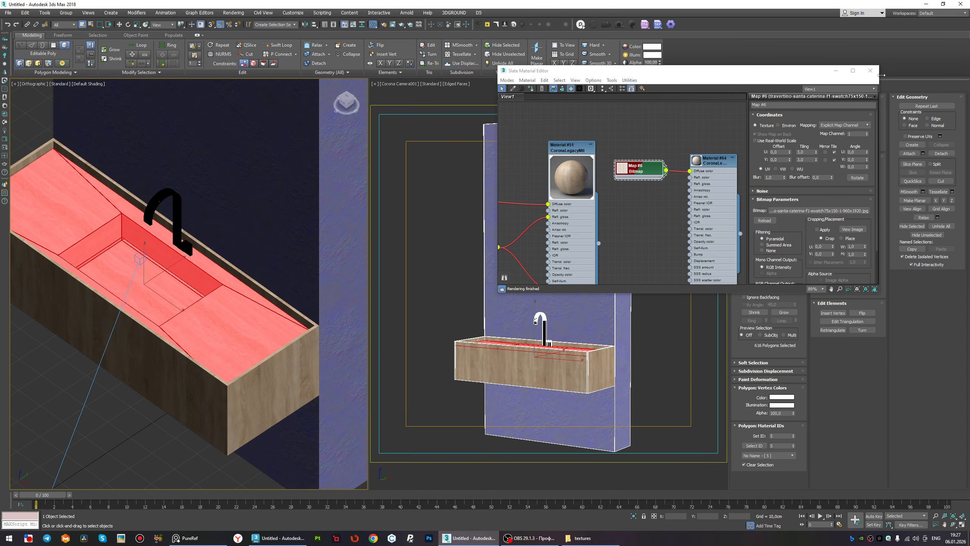
click(870, 71)
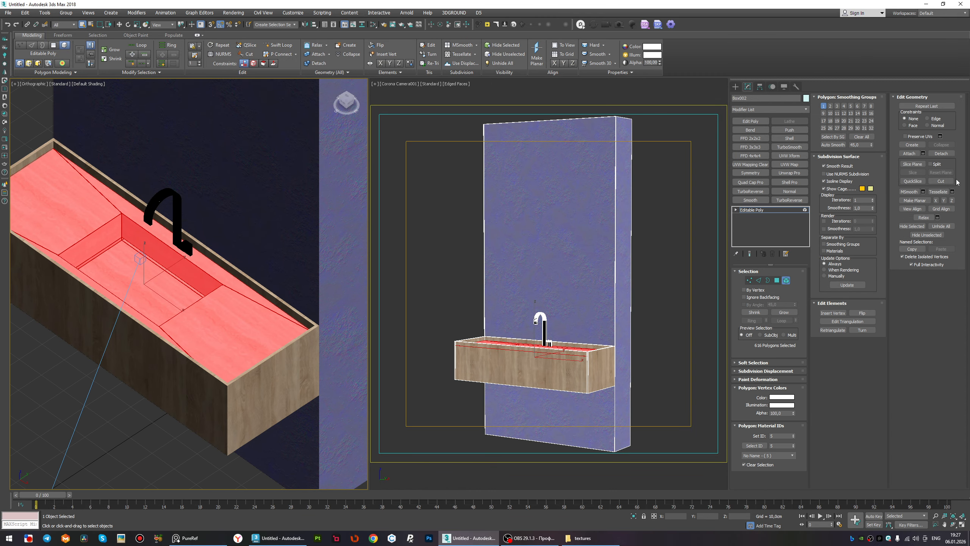
click(948, 154)
click(510, 274)
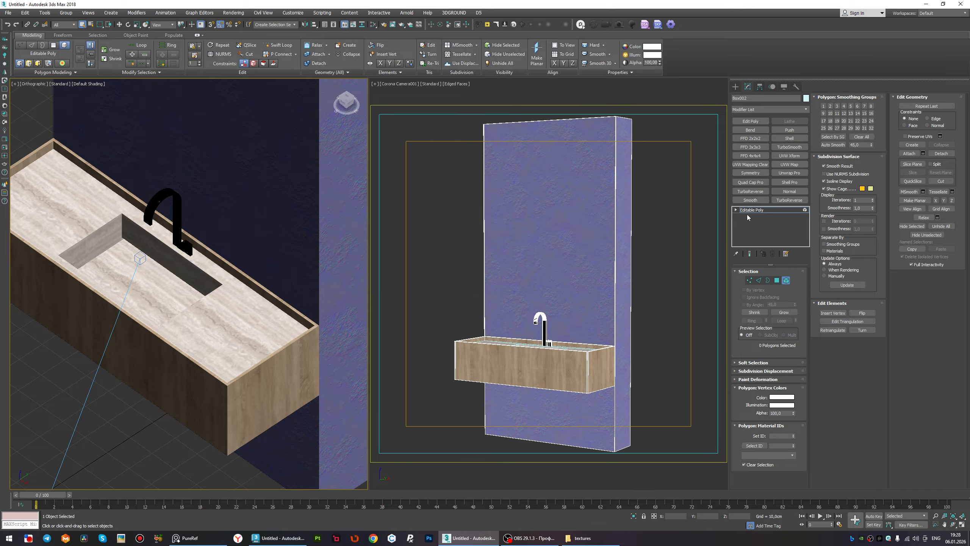
Select the detached countertop object, add an Unwrap UVW modifier and open its UV editor.
key(5)
click(239, 332)
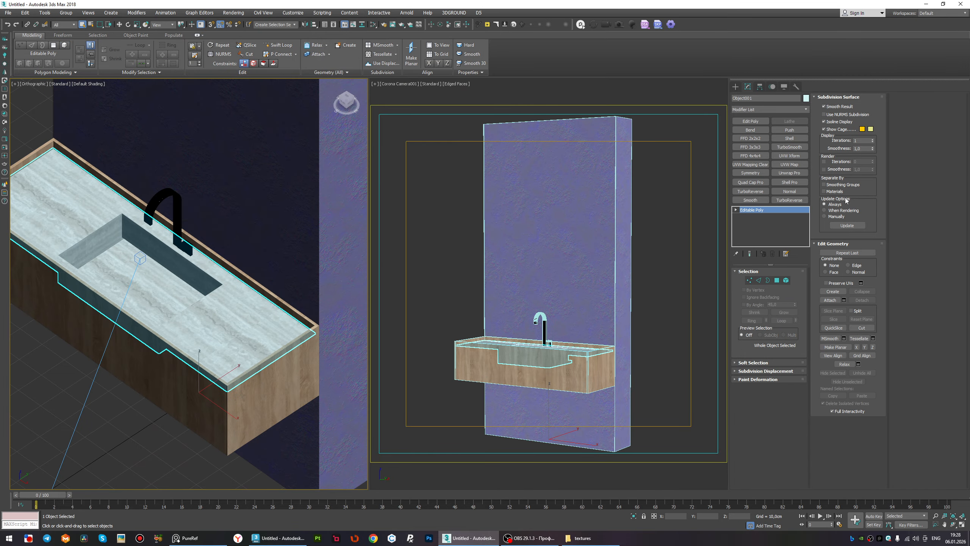
click(797, 173)
click(848, 377)
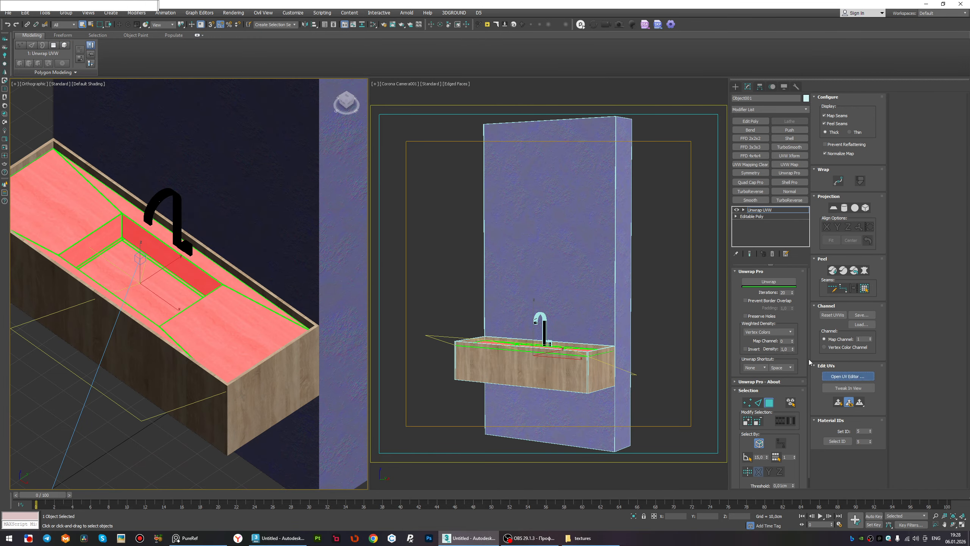
Clear the face selection and pack the countertop's UV elements across the UV tile.
click(166, 137)
scroll(213, 188, down, 5)
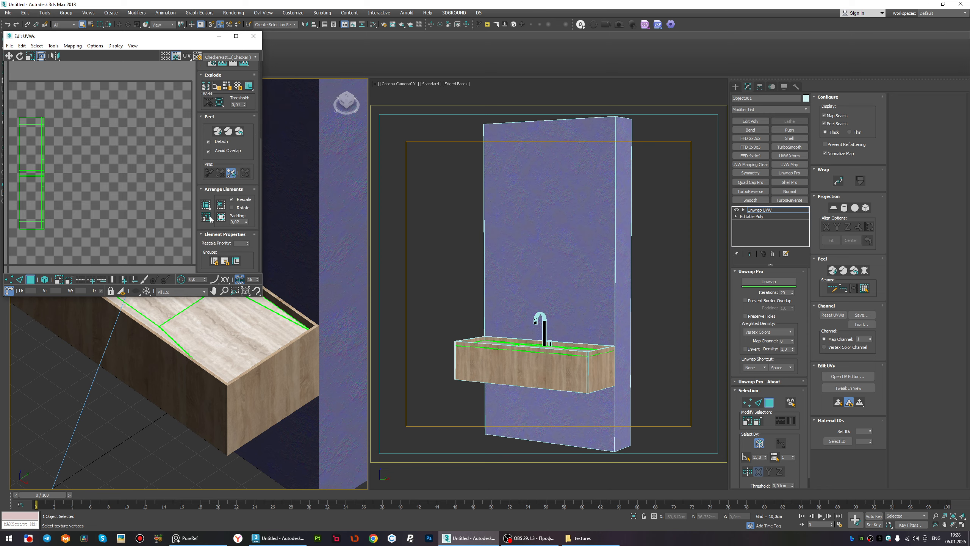
click(206, 205)
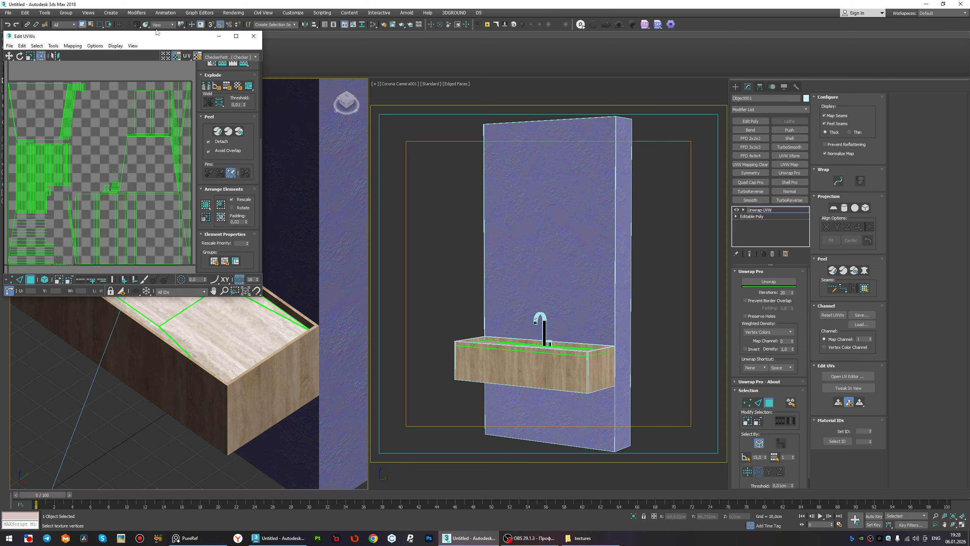
Examine which countertop and sink faces the packed UV elements belong to, including the narrow bevels at the bowl's corner.
drag(151, 38, 501, 96)
scroll(176, 253, up, 10)
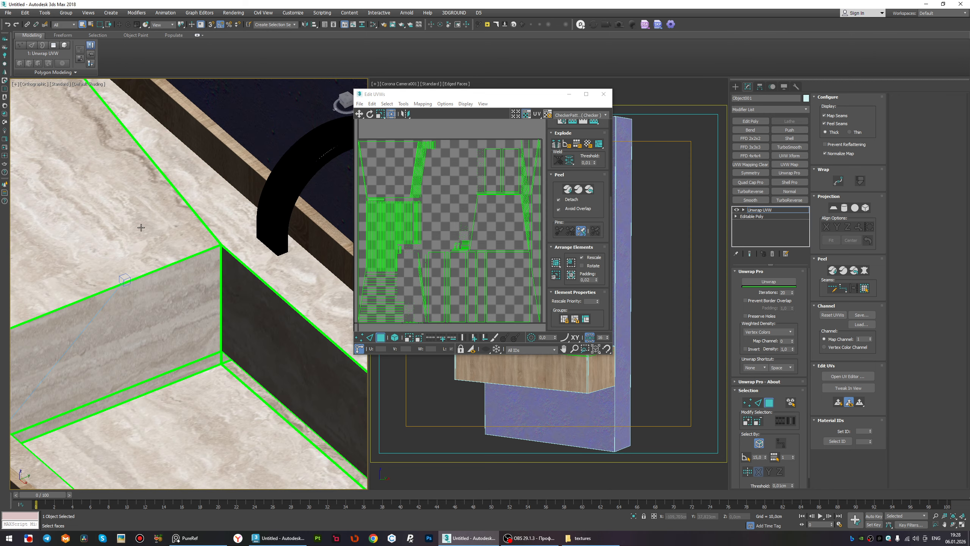
scroll(176, 252, down, 8)
scroll(373, 321, down, 2)
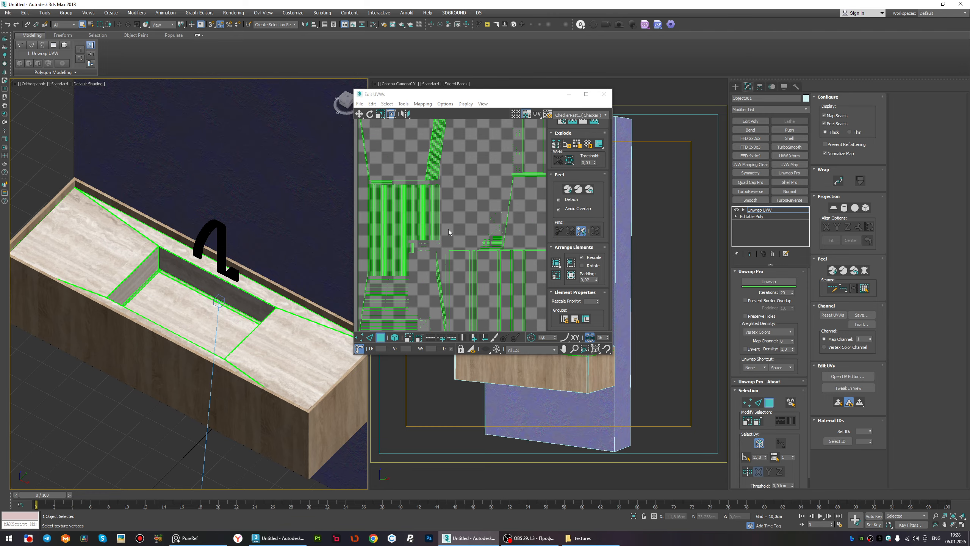
click(507, 268)
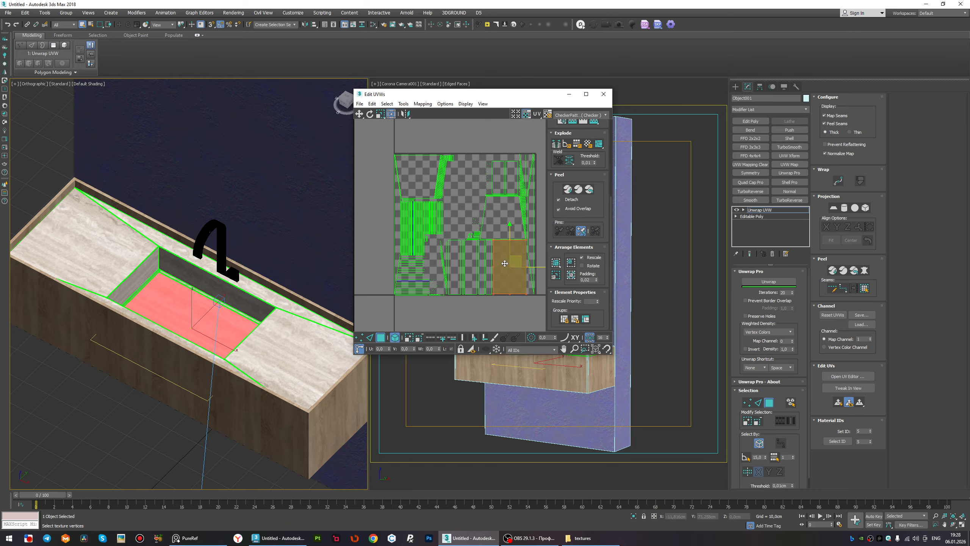
click(278, 335)
scroll(171, 269, up, 7)
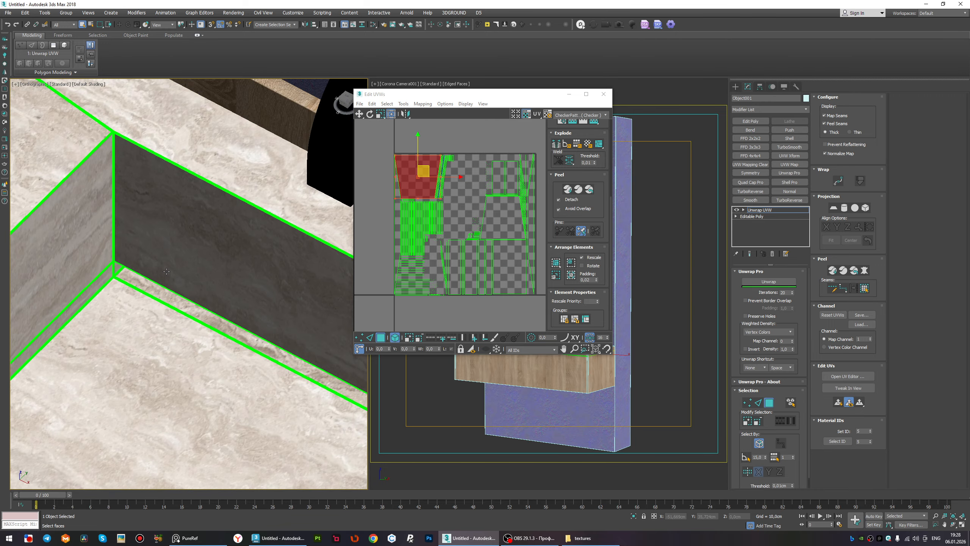
click(142, 285)
scroll(116, 285, up, 7)
scroll(115, 286, up, 6)
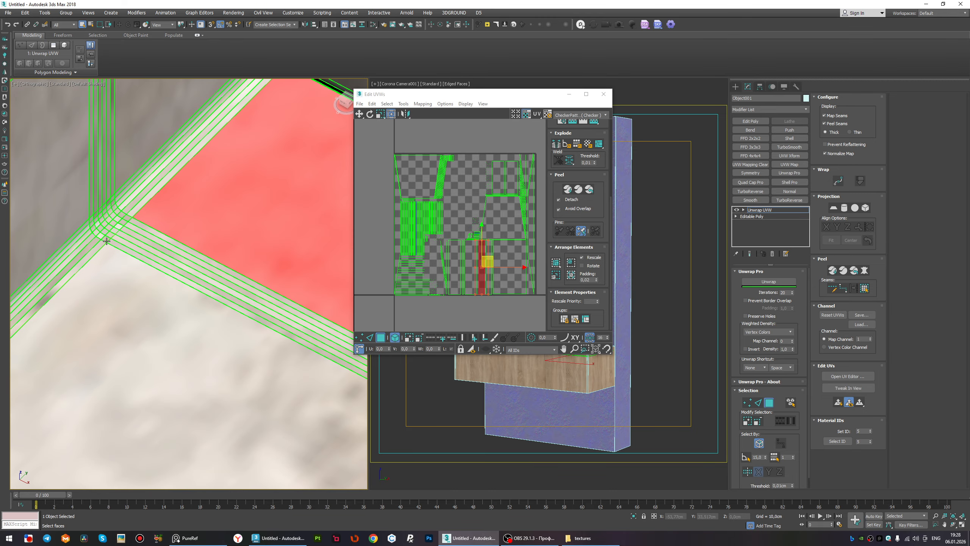
Close the UV editor, remove the Unwrap UVW modifier and add a UVW Map modifier to the countertop.
click(603, 94)
click(772, 254)
click(789, 165)
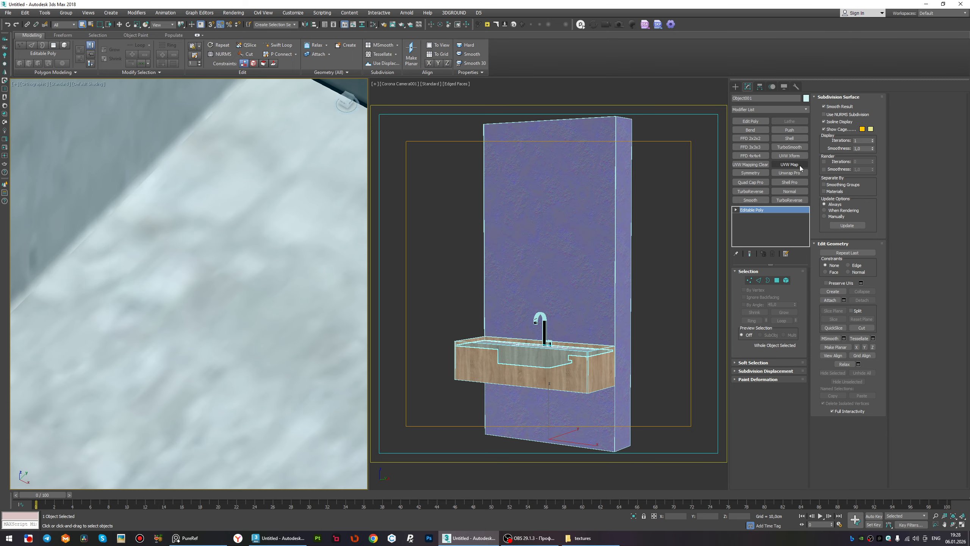
scroll(219, 293, down, 8)
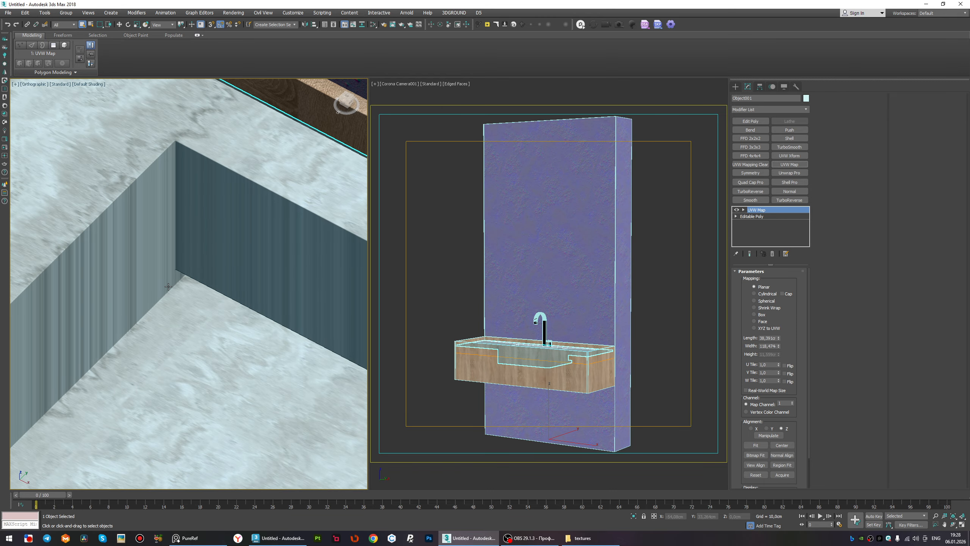
Set the countertop's mapping to Box with length, width and height of 120 cm, and collapse the modifier into the editable poly.
click(755, 314)
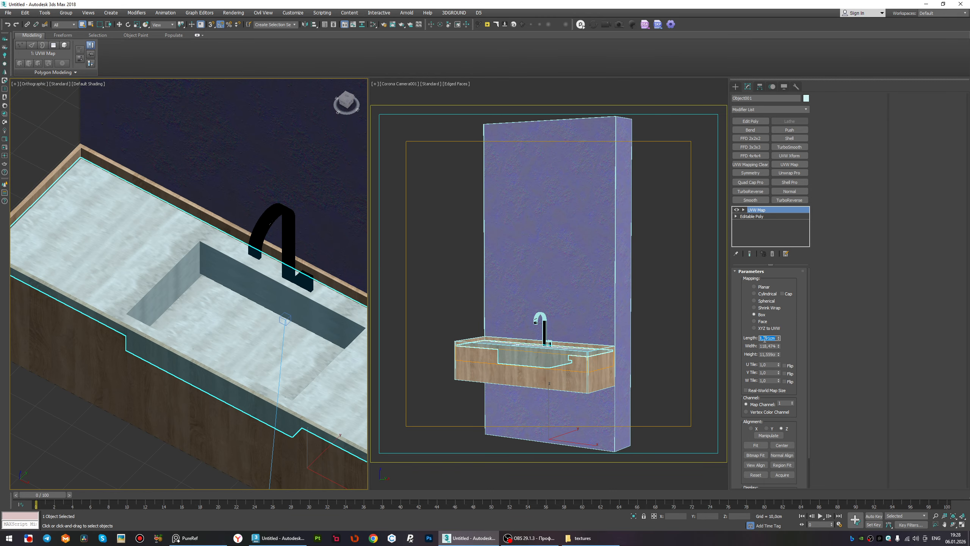
text(120)
key(Tab)
text(120)
key(Tab)
text(120)
key(Tab)
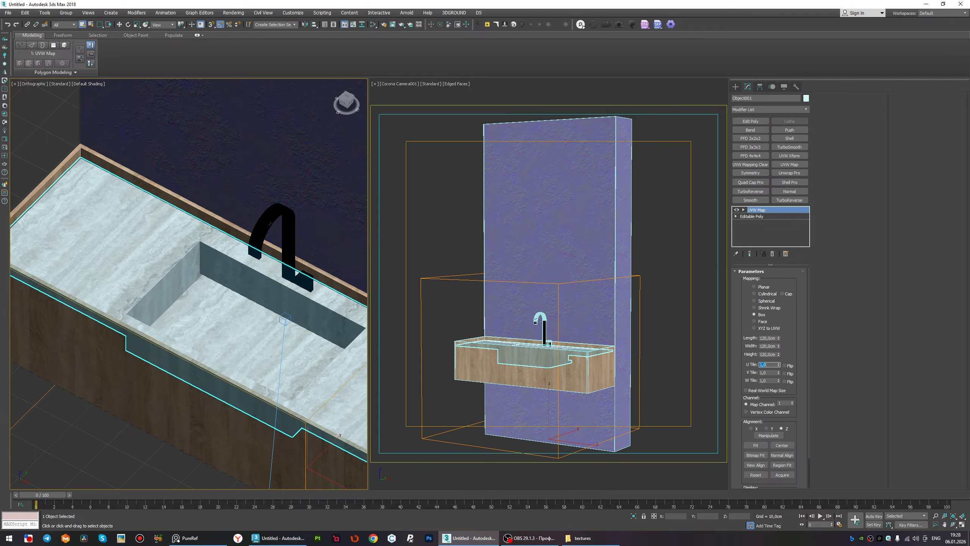
middle_drag(282, 236, 234, 216)
key(alt+e)
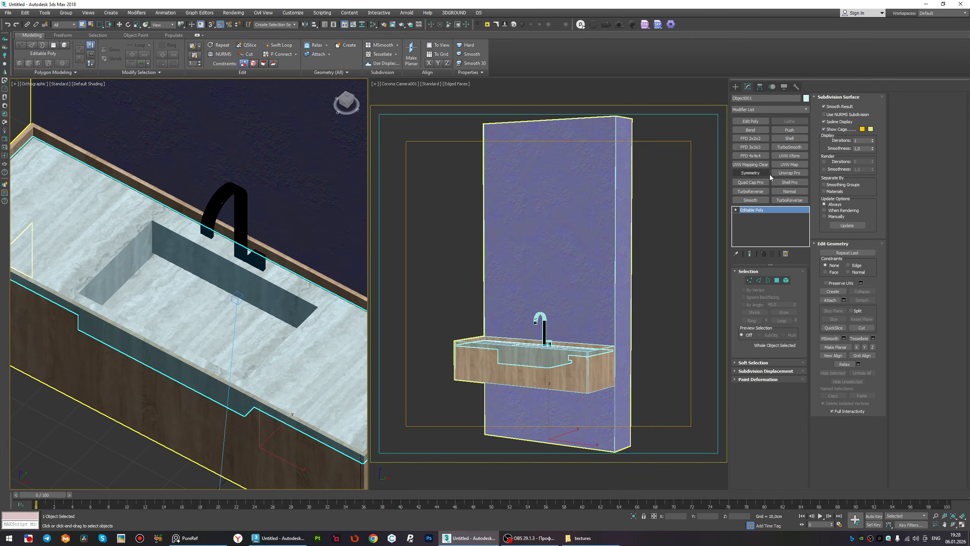
Add an Unwrap UVW modifier to the countertop, open its UV editor and run Unwrap on all its faces.
click(789, 172)
scroll(237, 214, up, 5)
scroll(241, 215, down, 4)
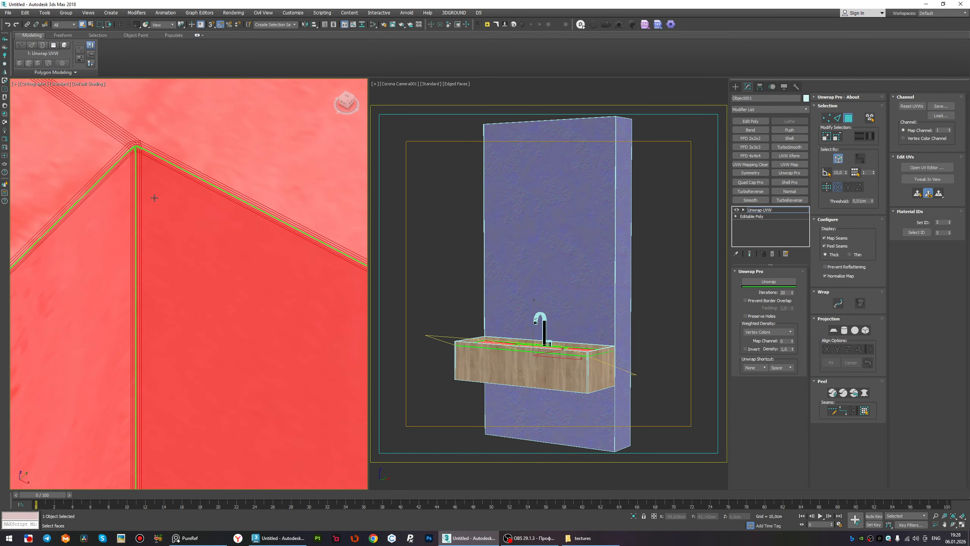
click(928, 168)
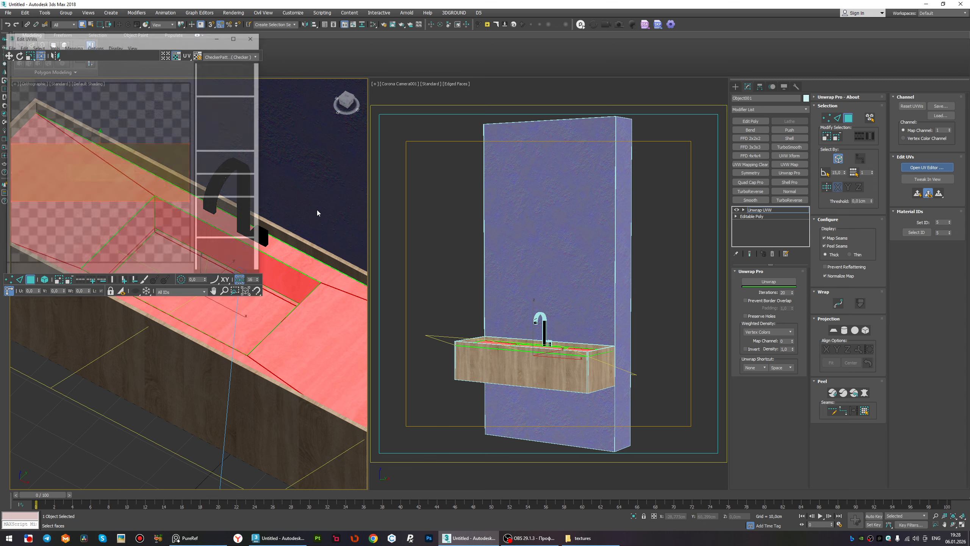
click(769, 282)
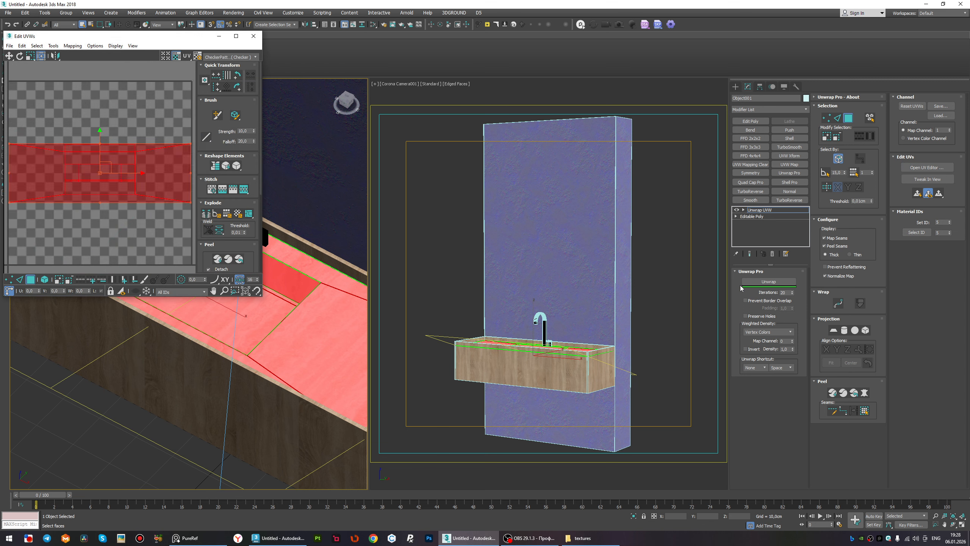
click(771, 285)
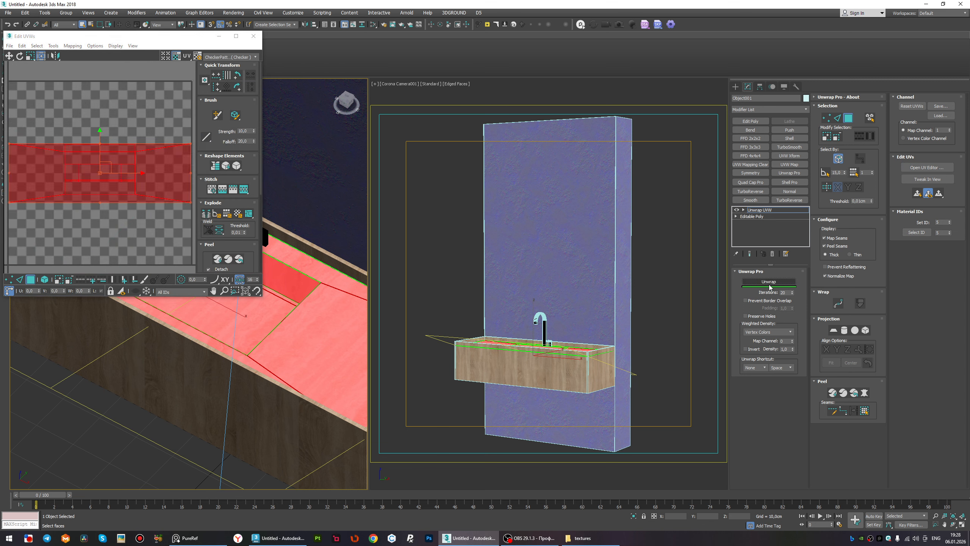
Deselect the newly unwrapped faces and pack all UV elements of the countertop with rescaling.
click(161, 225)
scroll(261, 227, down, 2)
scroll(212, 218, down, 3)
click(210, 230)
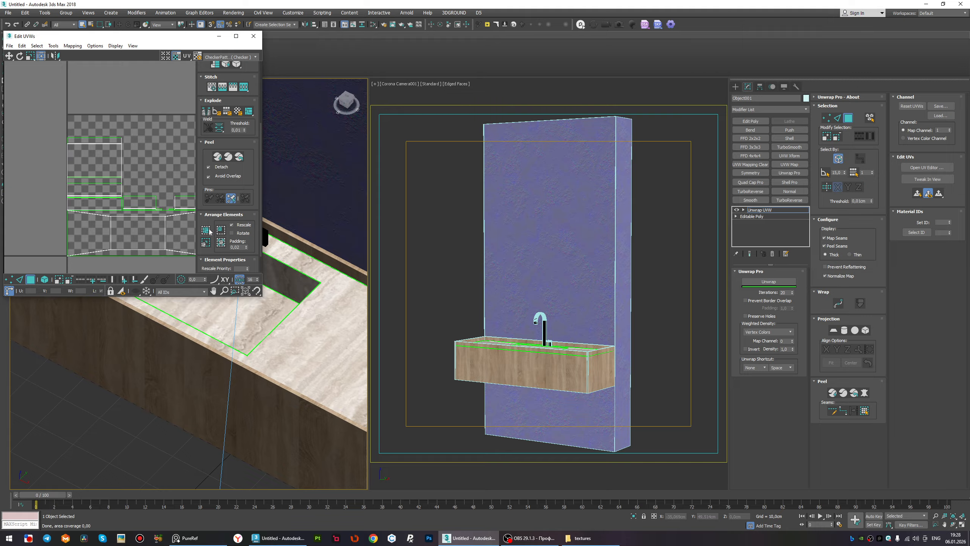
scroll(284, 323, down, 3)
Rotate all the countertop's UV elements by about a quarter turn and pack them again into the UV tile.
alt+middle_drag(284, 323, 296, 356)
key(ctrl+a)
middle_drag(180, 243, 135, 243)
key(e)
drag(153, 233, 132, 126)
click(194, 223)
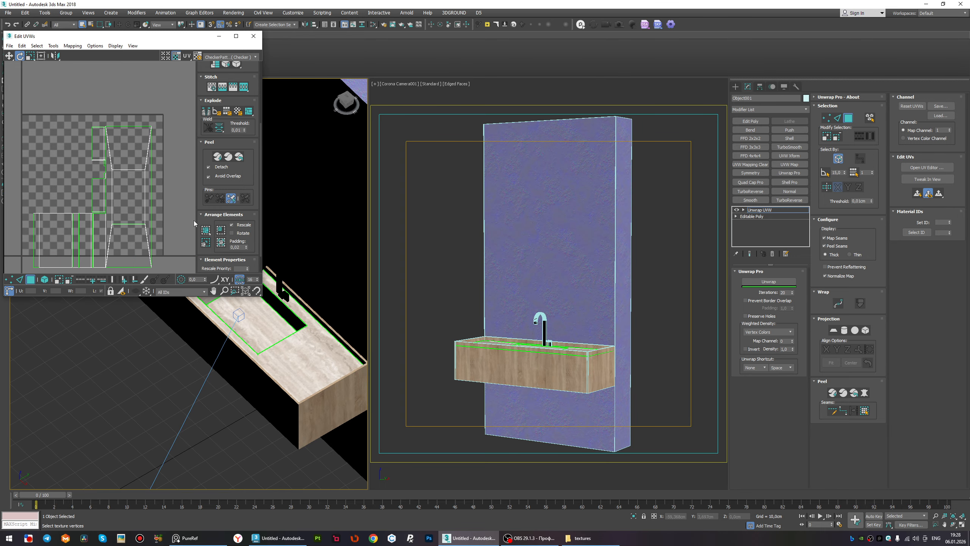
click(207, 232)
Select every UV element except the large countertop surface and move them outside the UV tile.
middle_drag(264, 344, 302, 421)
scroll(319, 430, up, 4)
drag(182, 235, 52, 262)
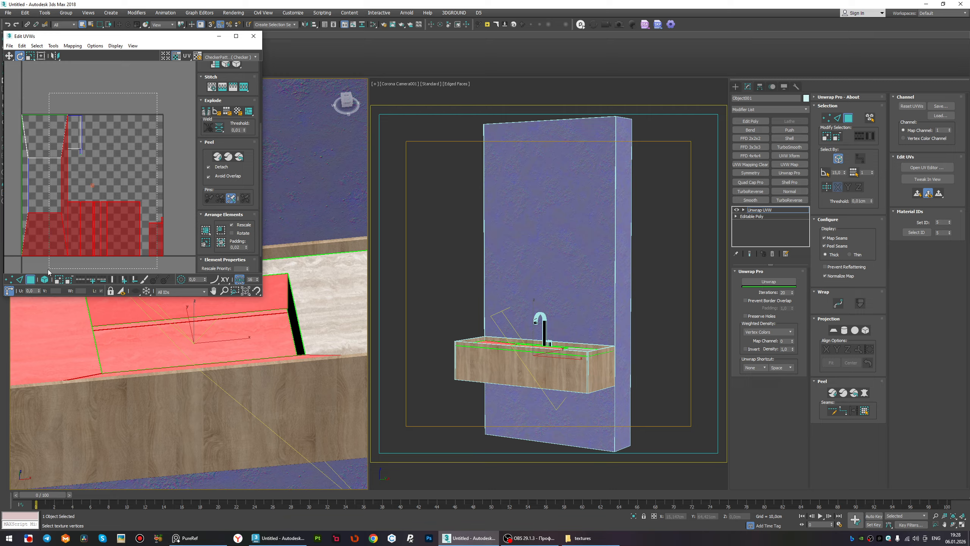
click(45, 279)
click(166, 110)
drag(179, 98, 43, 259)
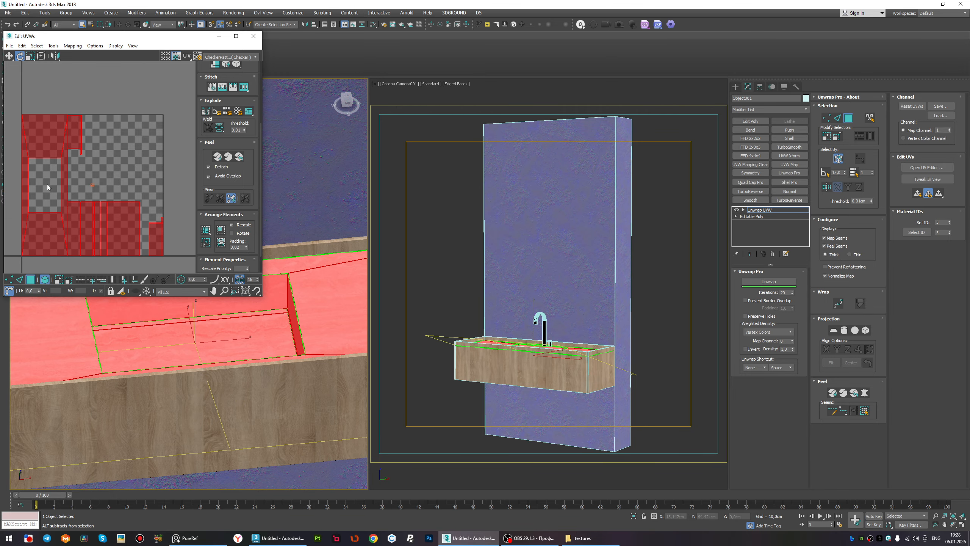
alt+click(44, 138)
scroll(118, 211, down, 2)
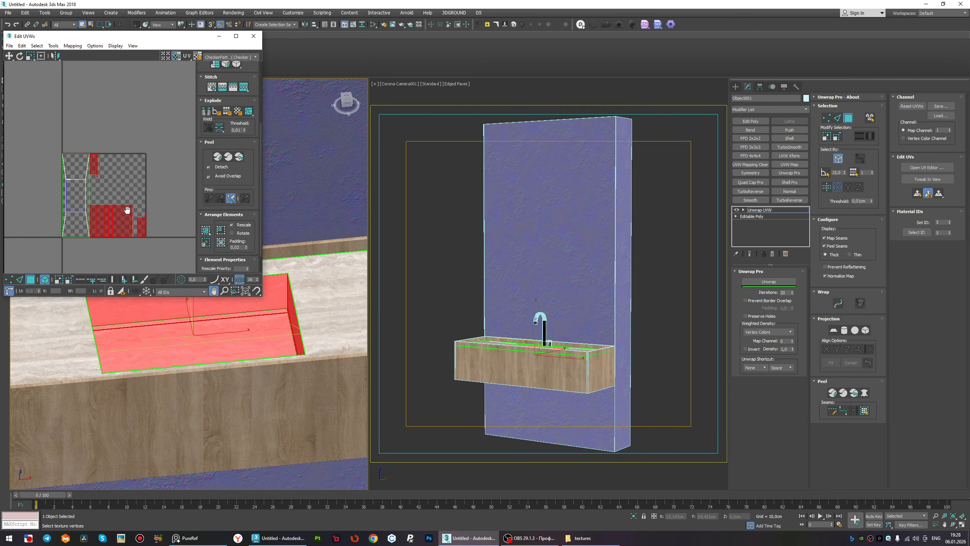
scroll(126, 210, up, 1)
key(w)
drag(128, 211, 193, 94)
click(180, 154)
Pack the moved UV elements one at a time, including the sink floor and back wall, so they overlap the countertop element in the tile.
middle_drag(169, 137, 146, 156)
click(166, 129)
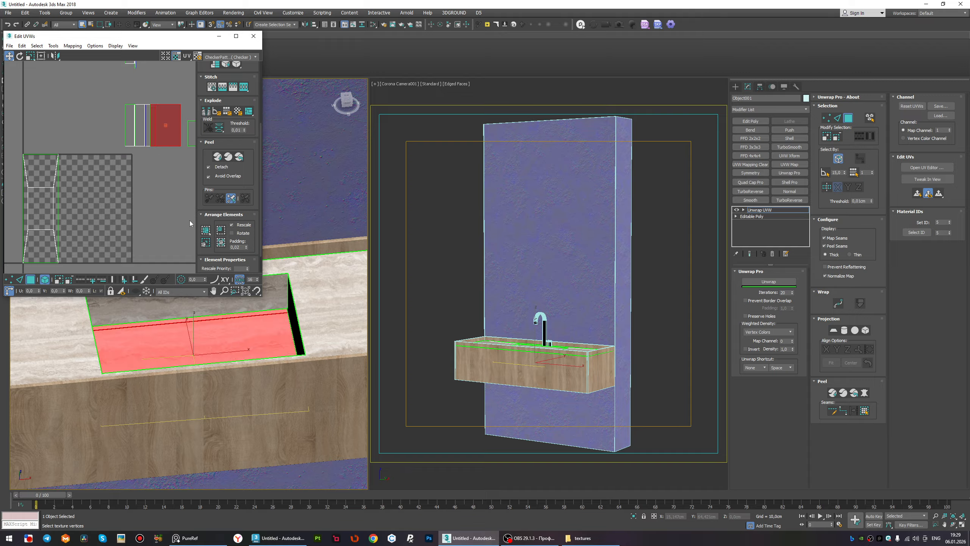
click(206, 230)
click(140, 132)
click(206, 230)
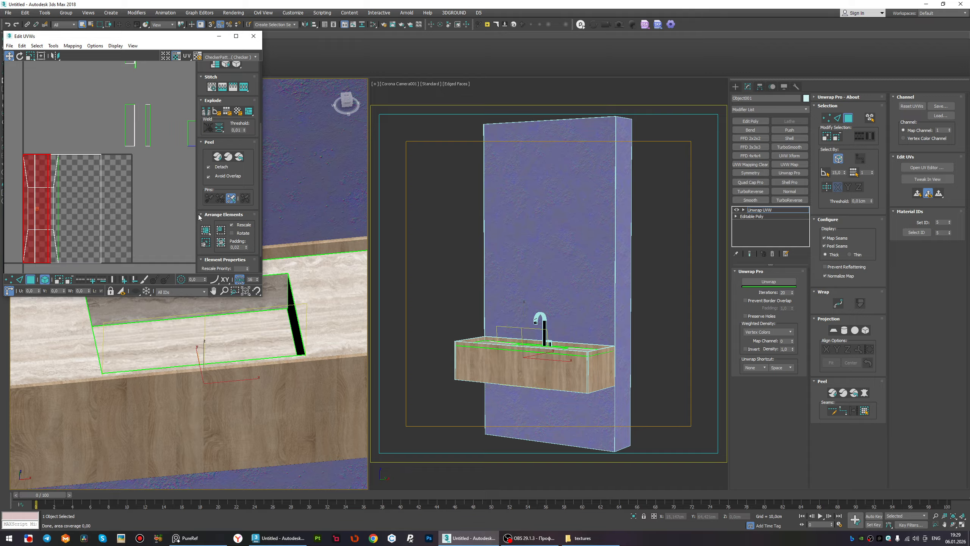
click(191, 135)
click(206, 231)
click(148, 126)
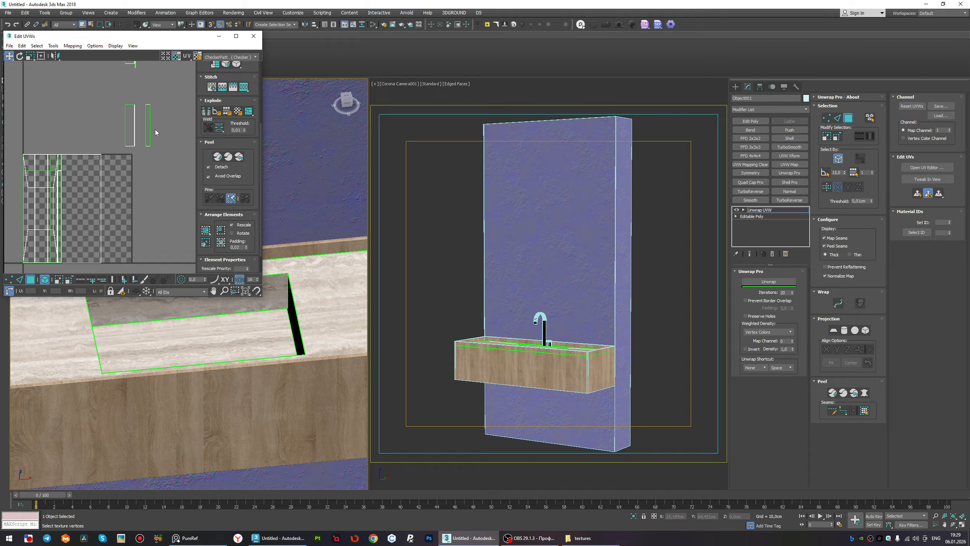
click(206, 230)
click(131, 120)
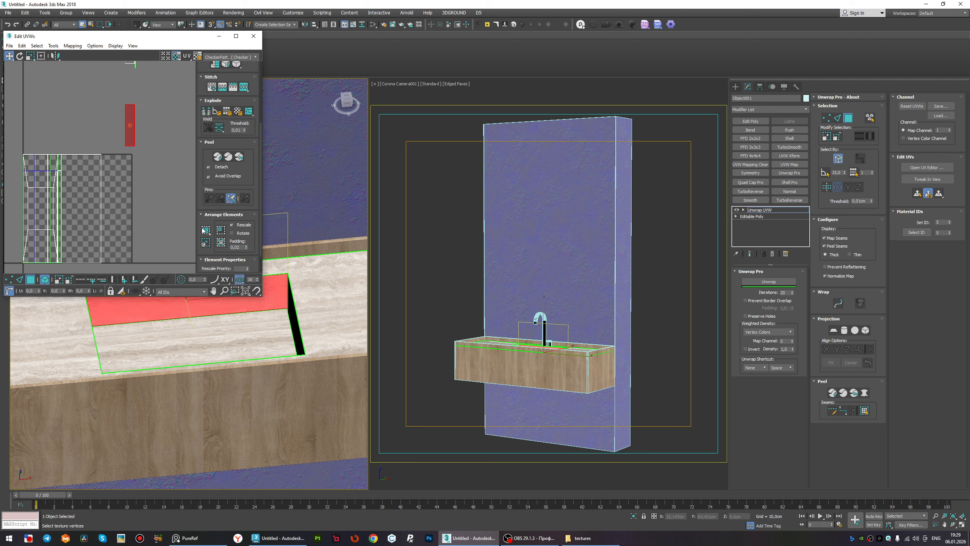
click(205, 230)
middle_drag(133, 93, 129, 165)
click(127, 128)
click(205, 231)
click(162, 172)
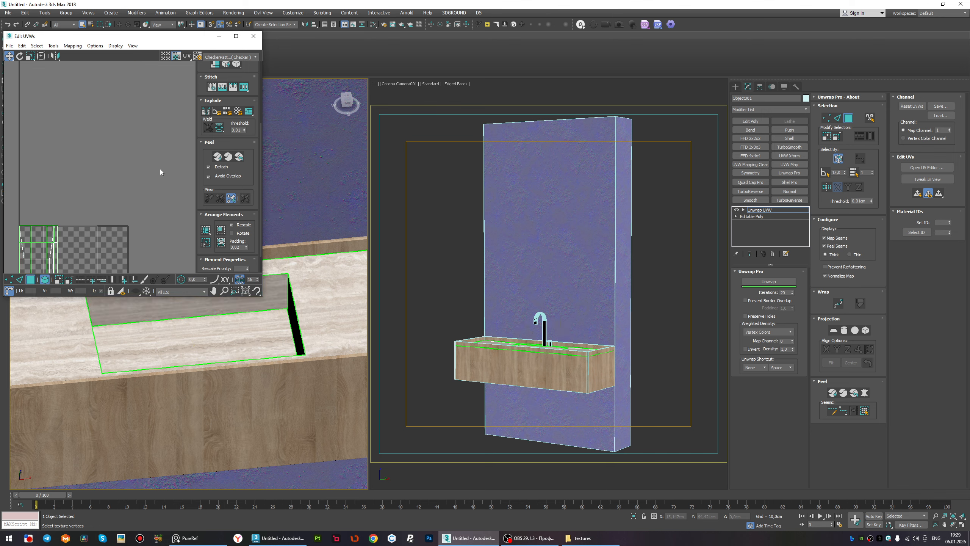
Inspect the travertine grain on the countertop and around the sink opening from several angles.
scroll(319, 351, down, 3)
alt+middle_drag(248, 327, 255, 363)
scroll(288, 339, up, 4)
scroll(288, 339, down, 3)
scroll(255, 363, up, 4)
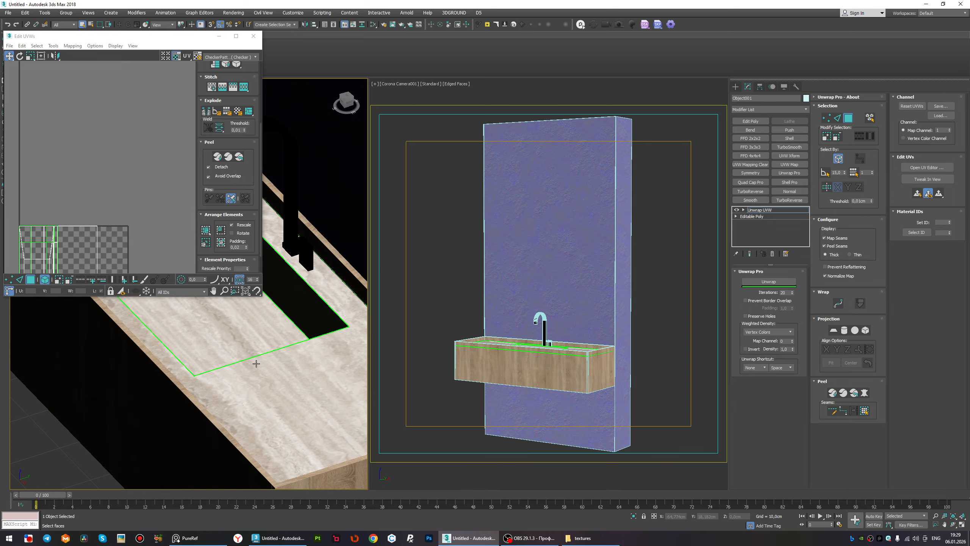
scroll(76, 182, down, 1)
middle_drag(77, 181, 109, 107)
Close the UV editor and collapse the Unwrap UVW modifier into the countertop's editable poly.
click(251, 40)
alt+middle_drag(255, 214, 257, 245)
key(ctrl+e)
scroll(256, 263, down, 2)
alt+middle_drag(257, 290, 279, 313)
scroll(208, 281, up, 6)
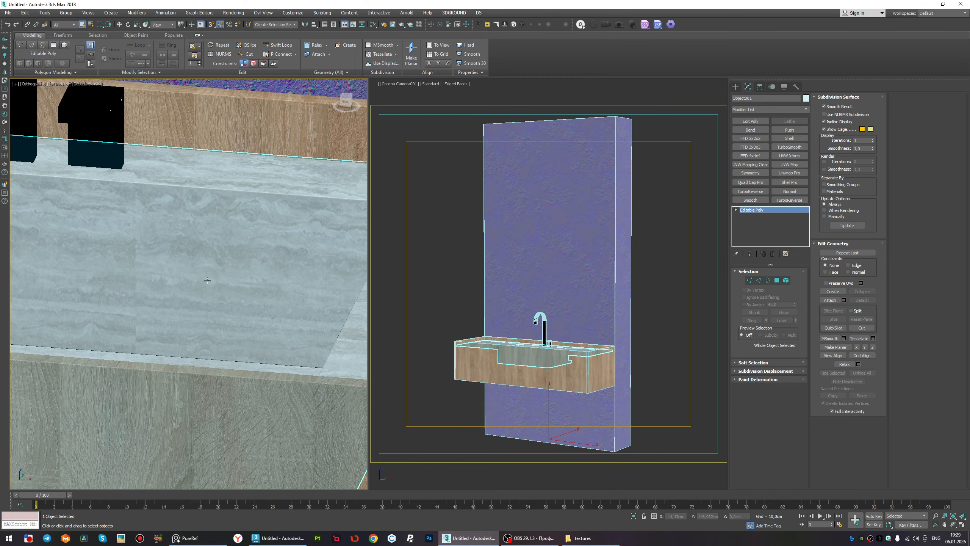
alt+middle_drag(207, 280, 268, 370)
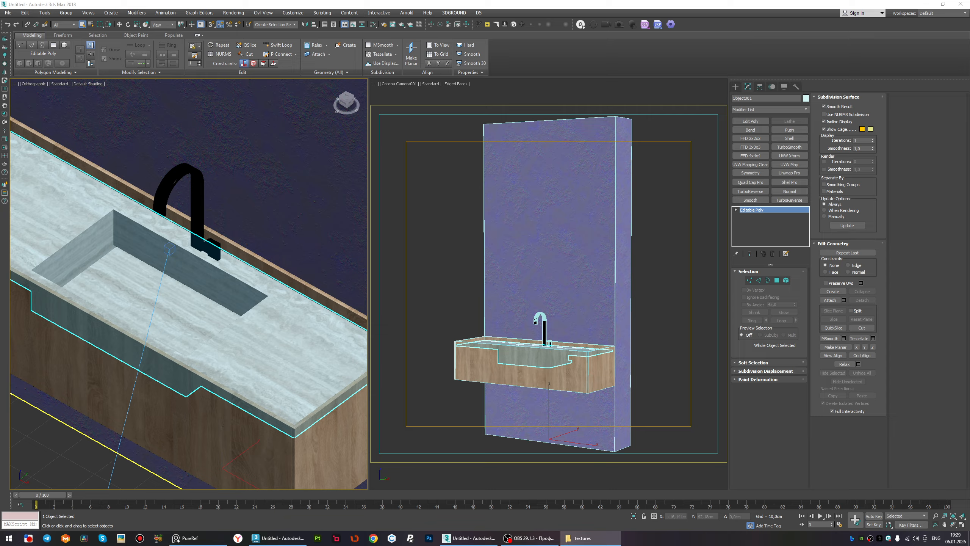
Open the Corona Material Library and preview Concrete Roughboard while browsing the Concrete category.
click(5, 129)
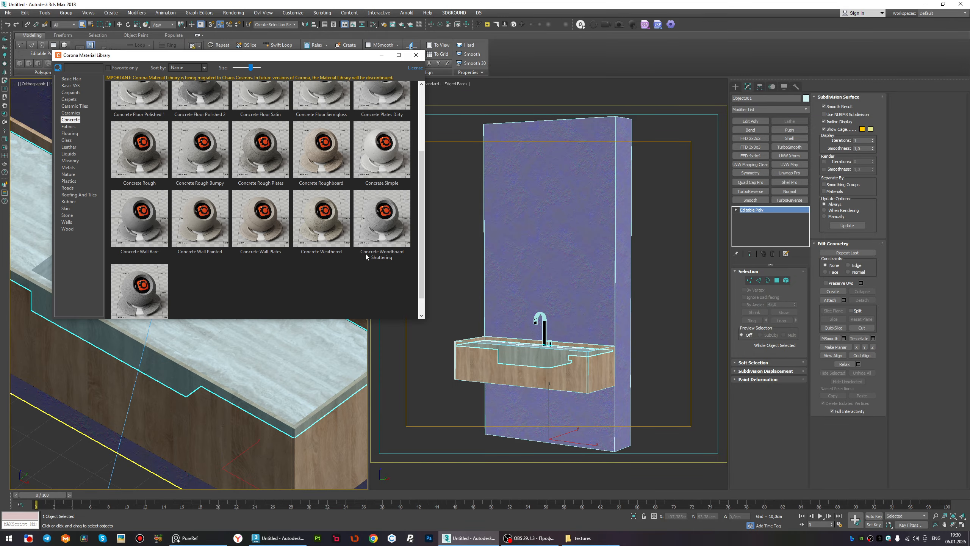
click(343, 140)
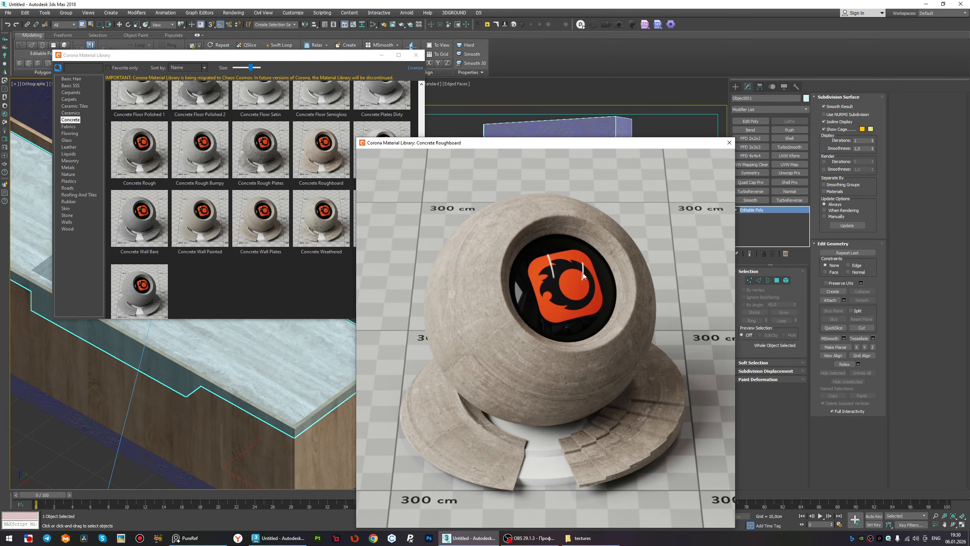
click(729, 143)
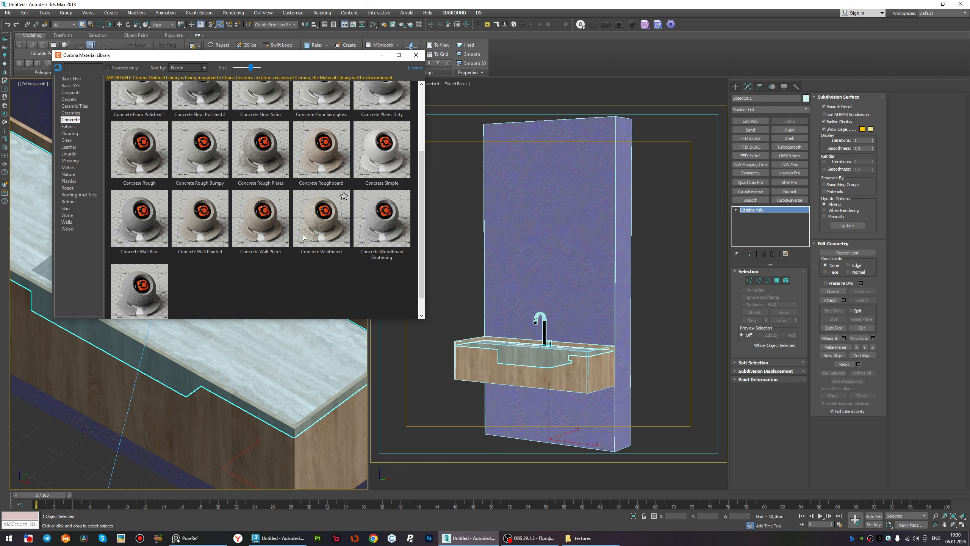
scroll(304, 237, up, 2)
drag(422, 218, 411, 178)
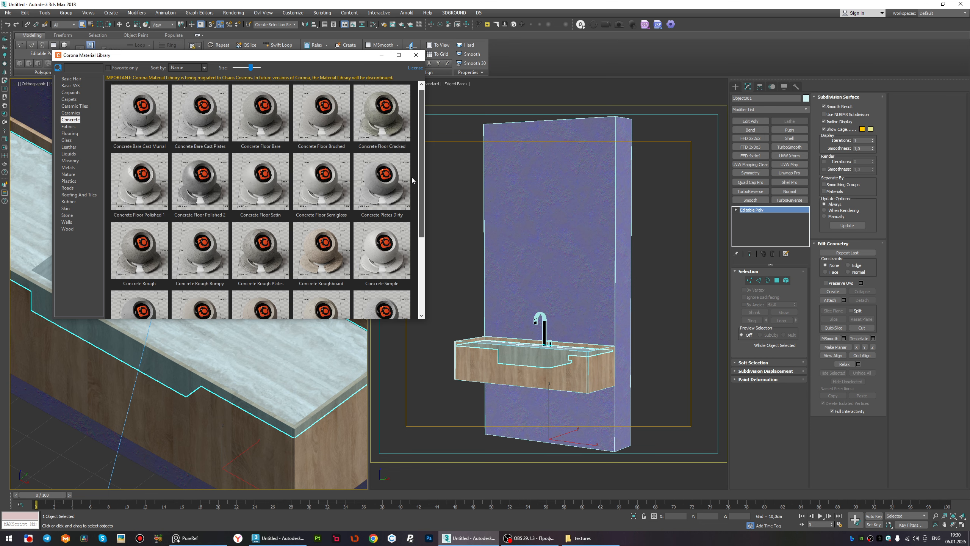
Browse the library's Stone category and preview the Sandstone and Granite Kashmire Gold materials.
click(67, 215)
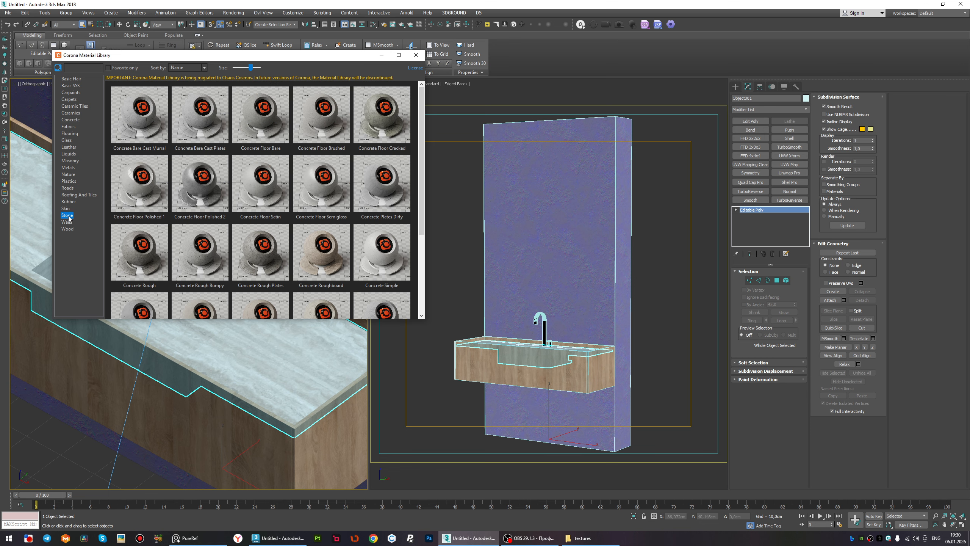
drag(422, 143, 417, 300)
click(140, 206)
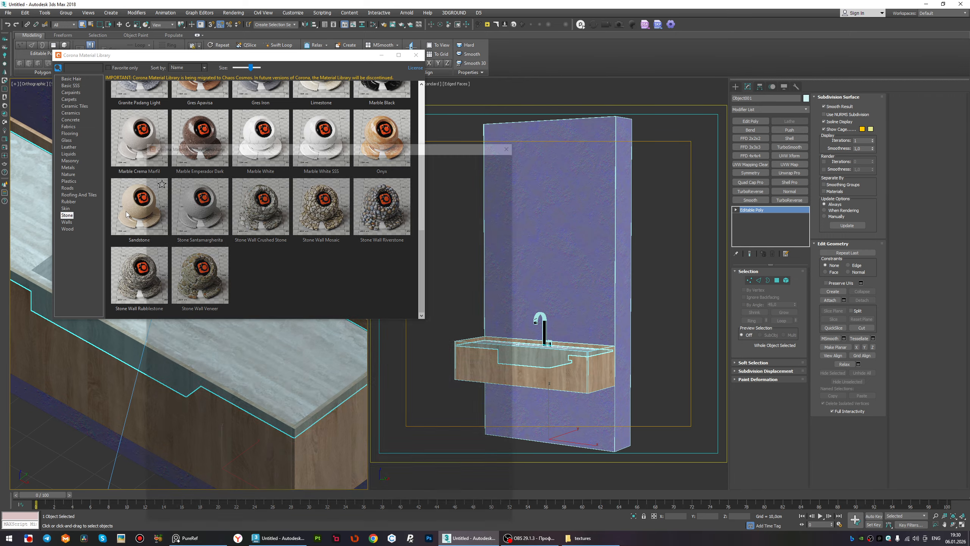
click(514, 143)
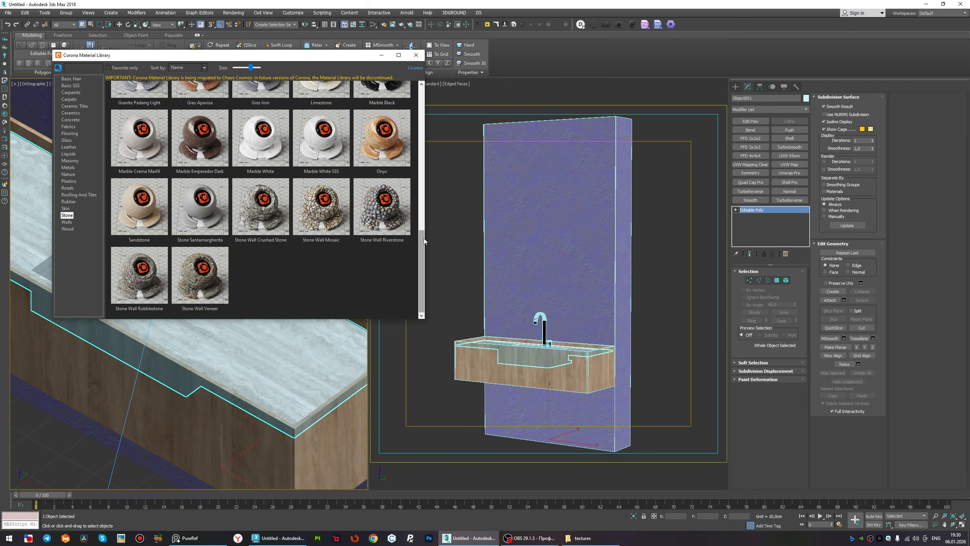
drag(422, 236, 422, 180)
click(382, 153)
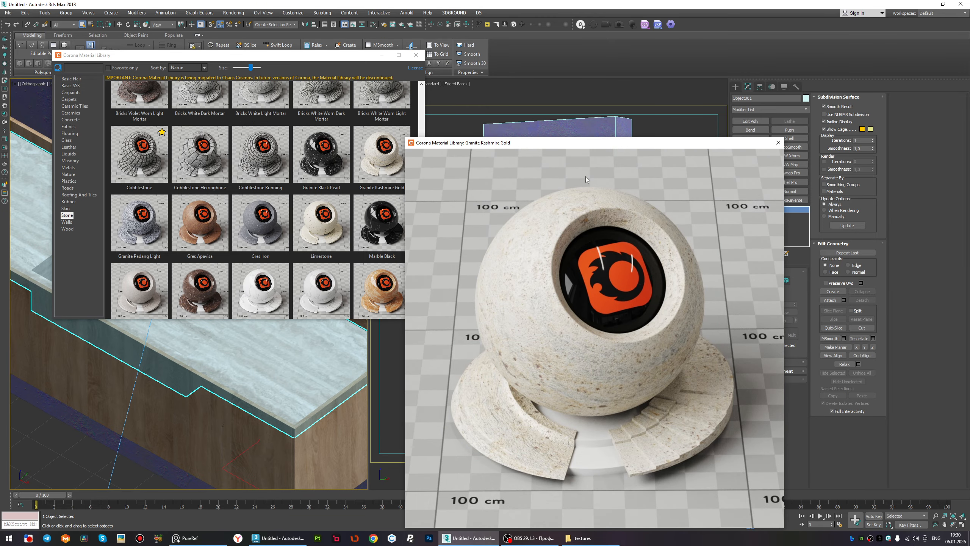
Close the granite preview and delete the travertine material and its bitmap from the material node view.
click(778, 142)
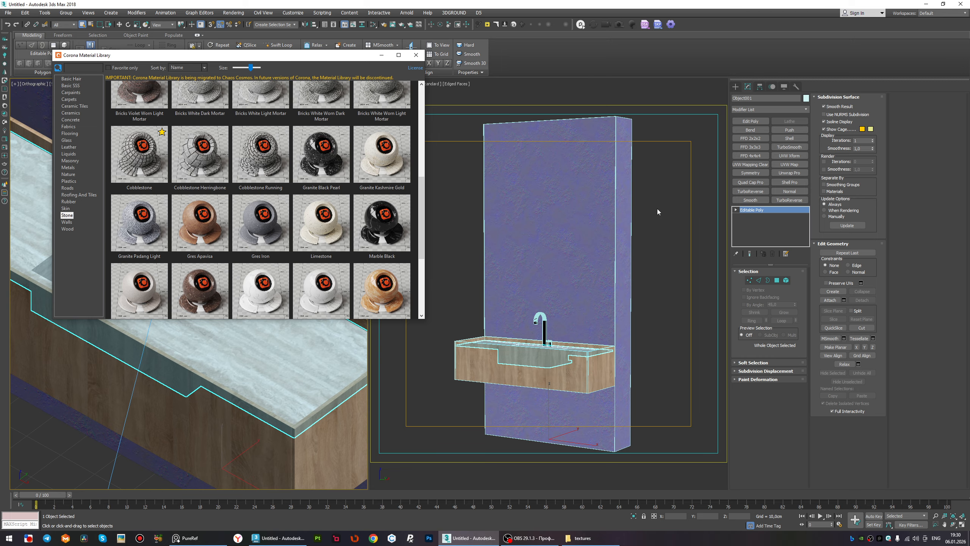
key(m)
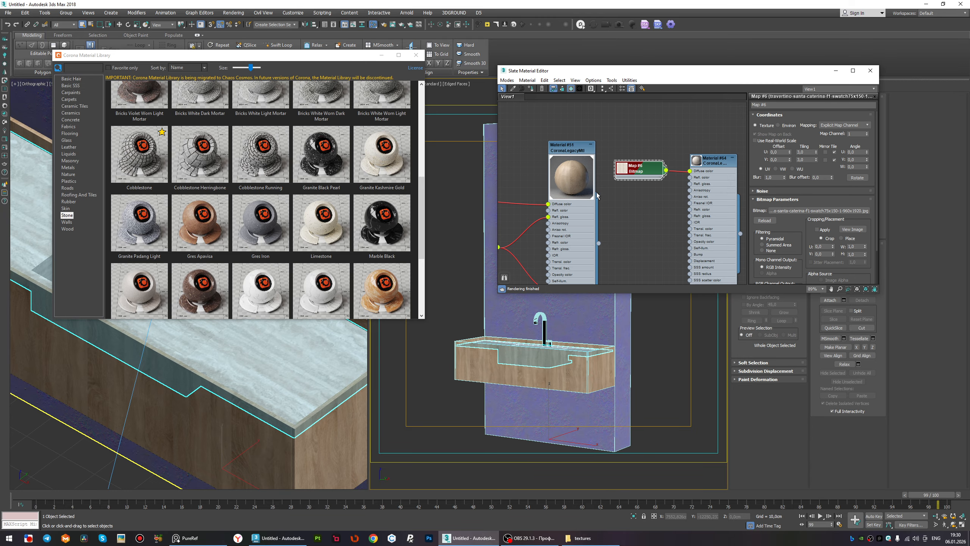
scroll(612, 188, down, 4)
scroll(692, 162, up, 2)
drag(704, 130, 596, 230)
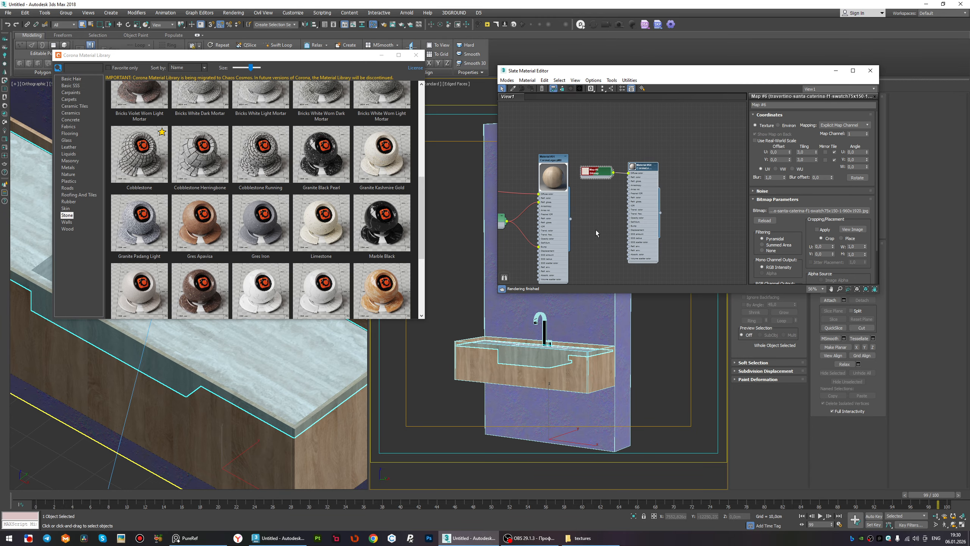
key(Delete)
Bring the Granite Kashmire Gold library material into the node view, close the library, and place the material node above the others.
drag(382, 169, 505, 148)
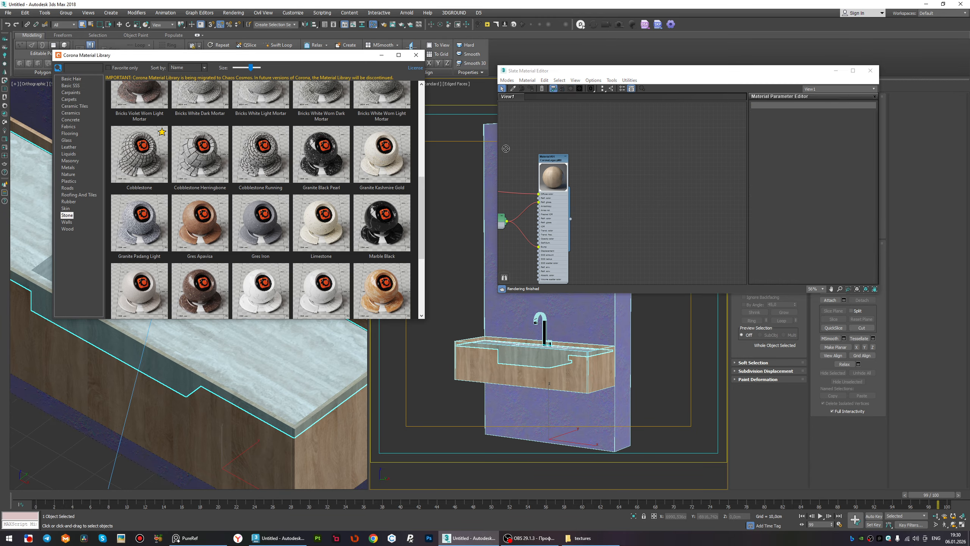
drag(636, 160, 622, 155)
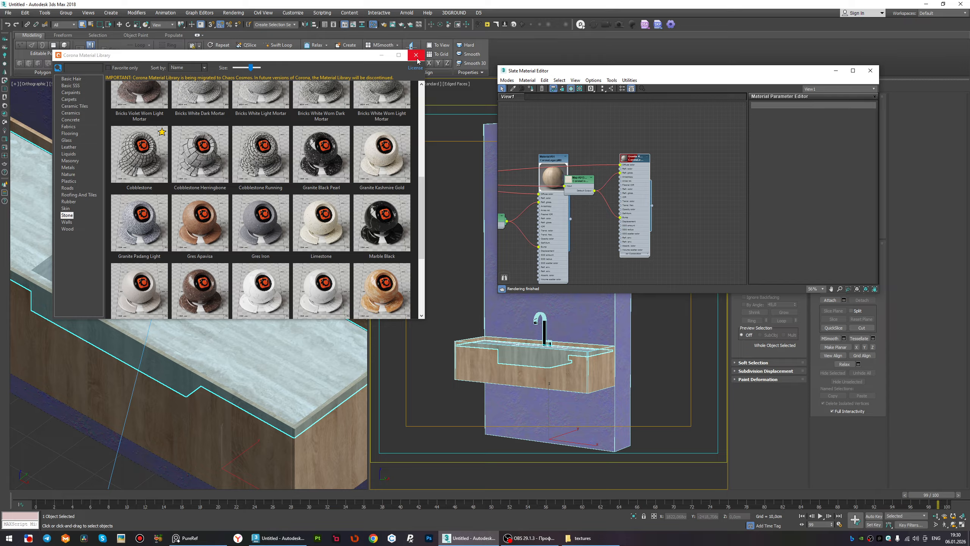
click(416, 55)
scroll(624, 152, down, 5)
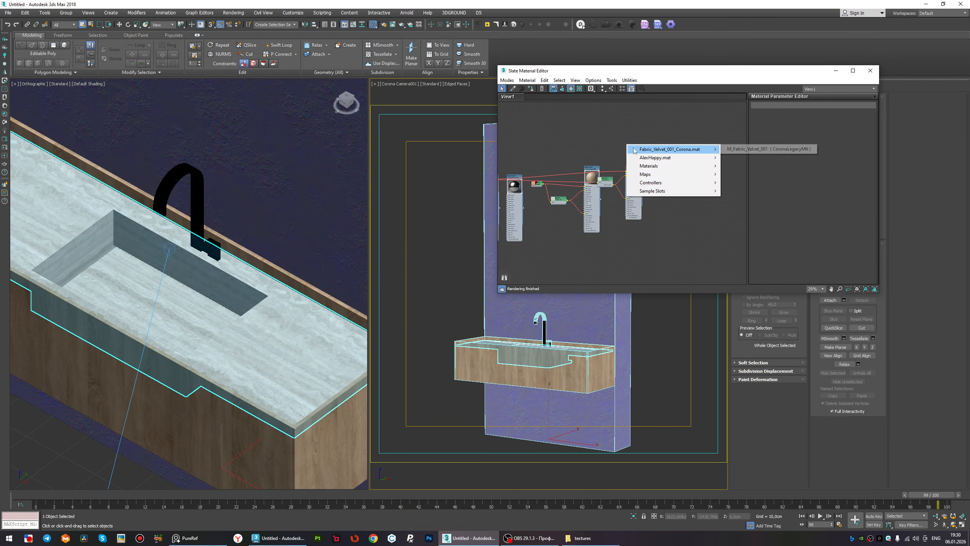
drag(638, 189, 620, 125)
Move the granite's bitmap node beside its material and correction nodes.
scroll(627, 158, down, 8)
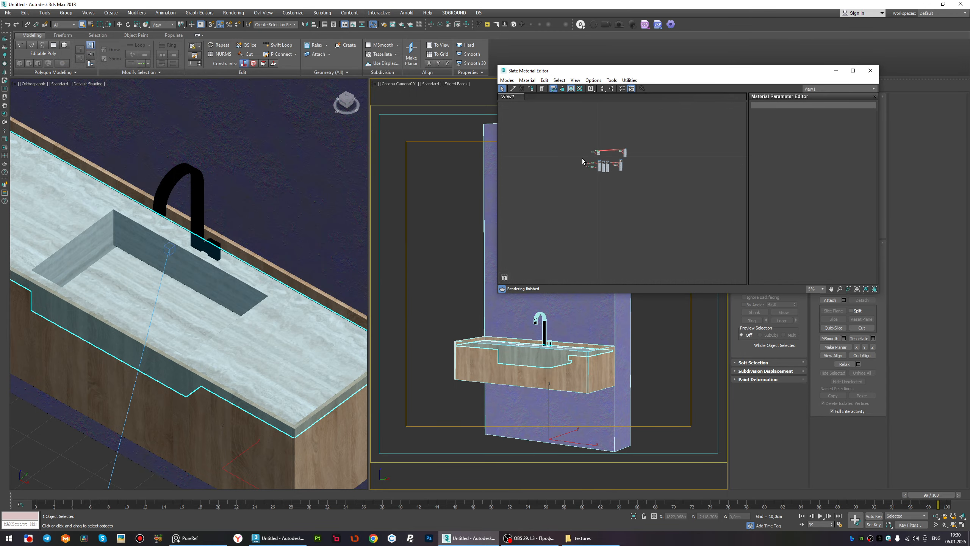
scroll(596, 153, up, 6)
middle_drag(585, 153, 561, 199)
scroll(561, 199, up, 2)
drag(559, 187, 671, 174)
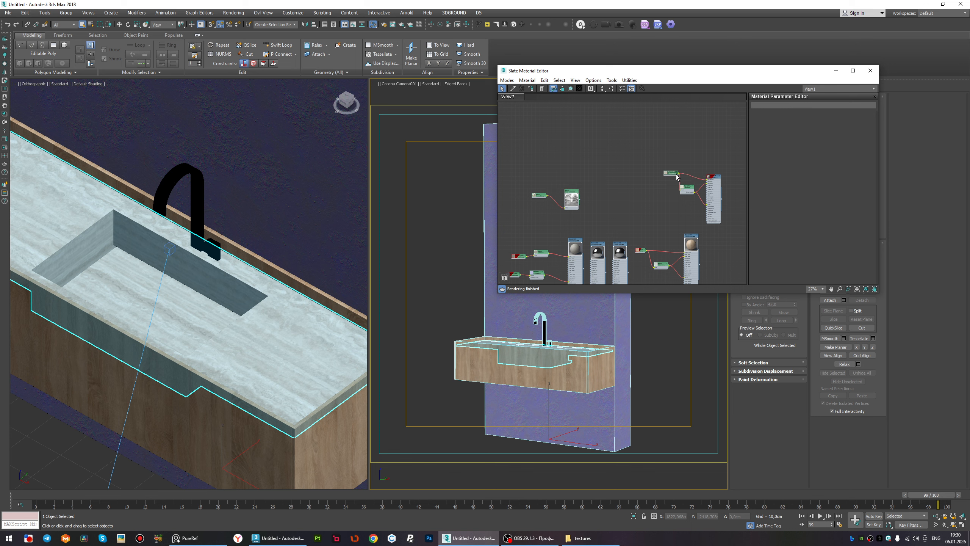
middle_drag(708, 193, 636, 206)
scroll(636, 205, up, 4)
scroll(636, 207, up, 6)
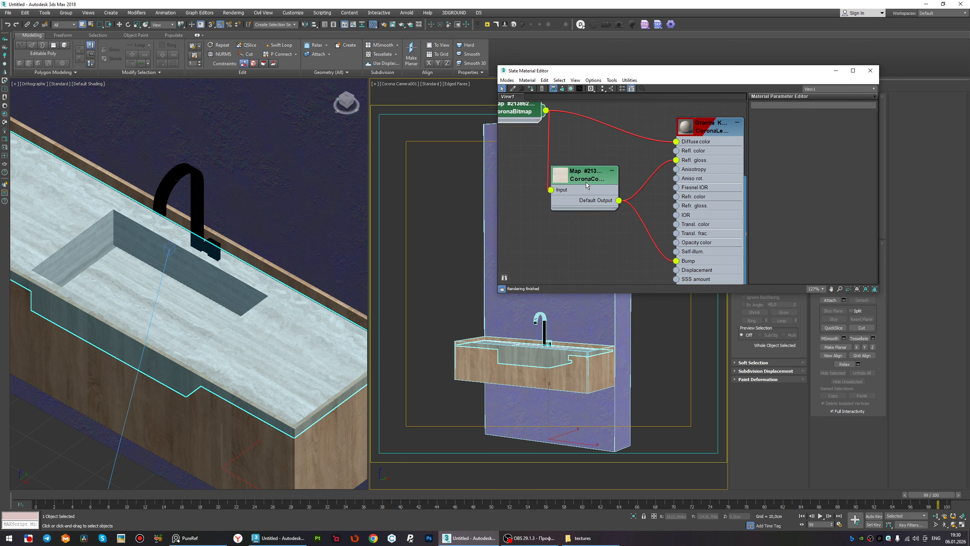
Replace the granite's Corona color correction node with a standard Color Correction map fed by the granite bitmap.
double_click(560, 178)
middle_drag(587, 181, 640, 181)
right_click(539, 166)
mouse_move(609, 200)
mouse_move(653, 194)
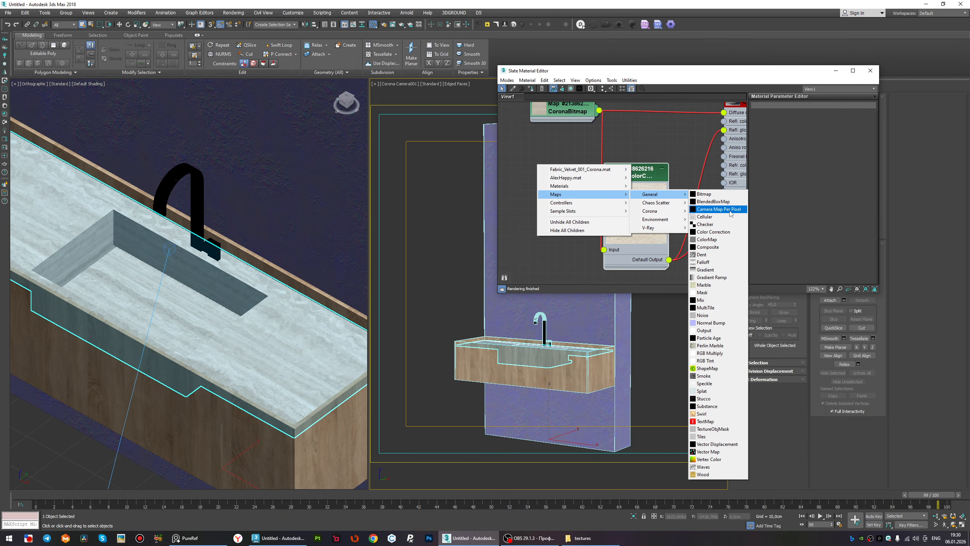
click(716, 232)
scroll(599, 174, down, 2)
drag(556, 169, 664, 192)
key(Delete)
drag(682, 126, 600, 126)
scroll(611, 172, up, 1)
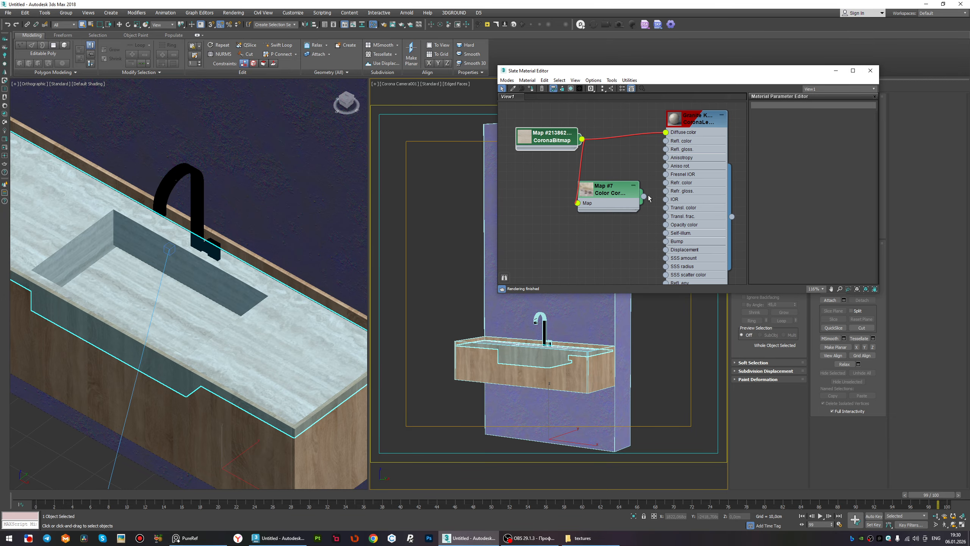
Wire the Color Correction map into the granite's Refl. gloss and Bump inputs and set its channels to Monochrome.
drag(644, 196, 666, 149)
drag(643, 196, 666, 241)
click(611, 187)
double_click(612, 187)
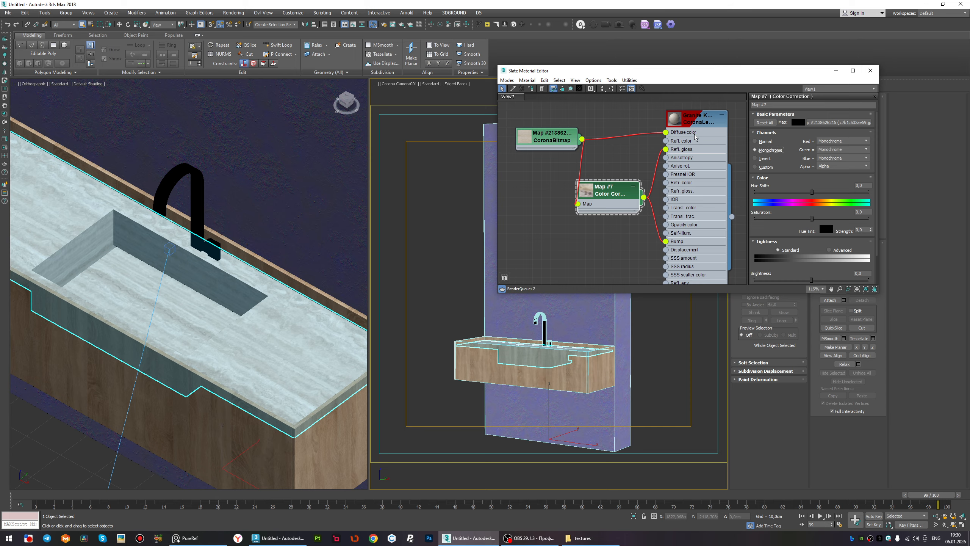
scroll(678, 132, up, 1)
Enlarge the granite material's preview, turn off real-world scale on its bitmap, and set the U and V tiling to 1,0.
double_click(678, 122)
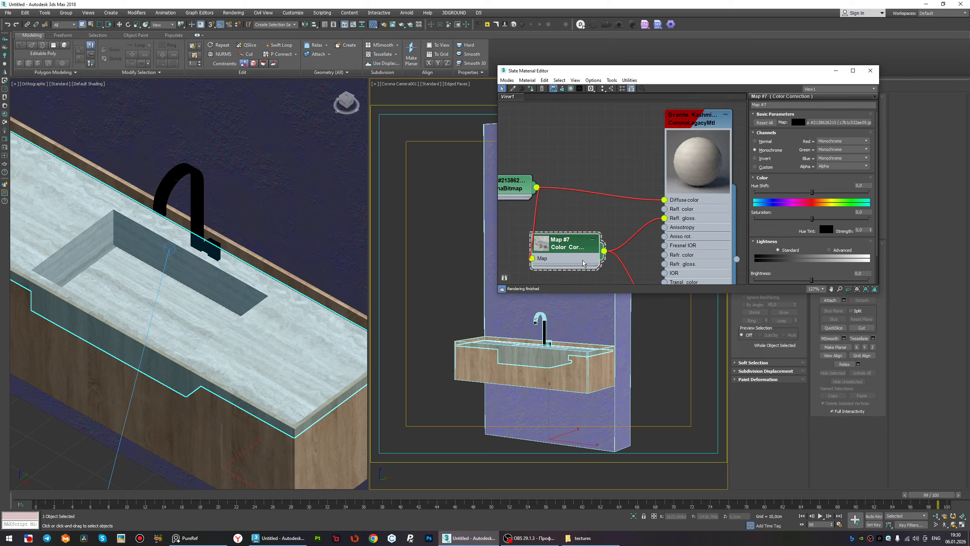
scroll(686, 224, down, 1)
middle_drag(687, 225, 715, 174)
drag(551, 146, 534, 164)
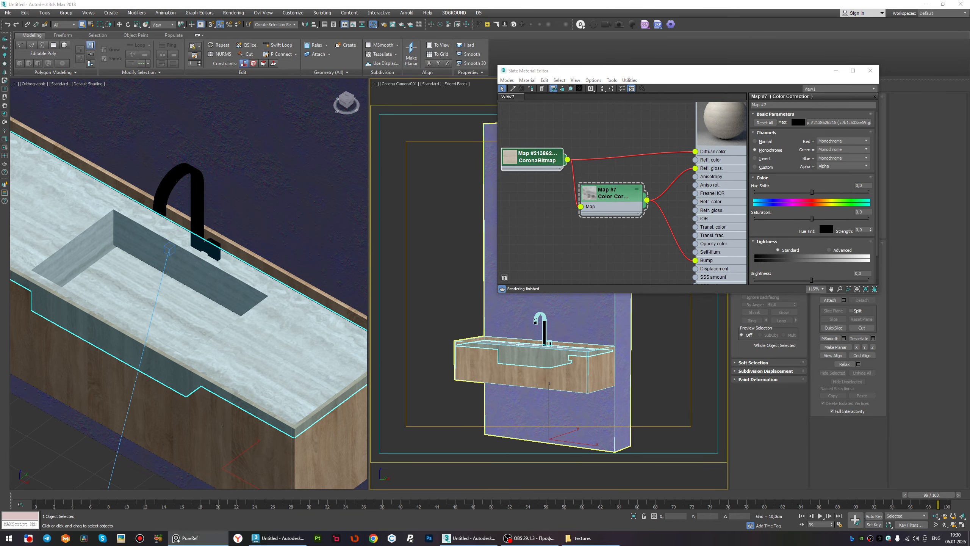
double_click(537, 165)
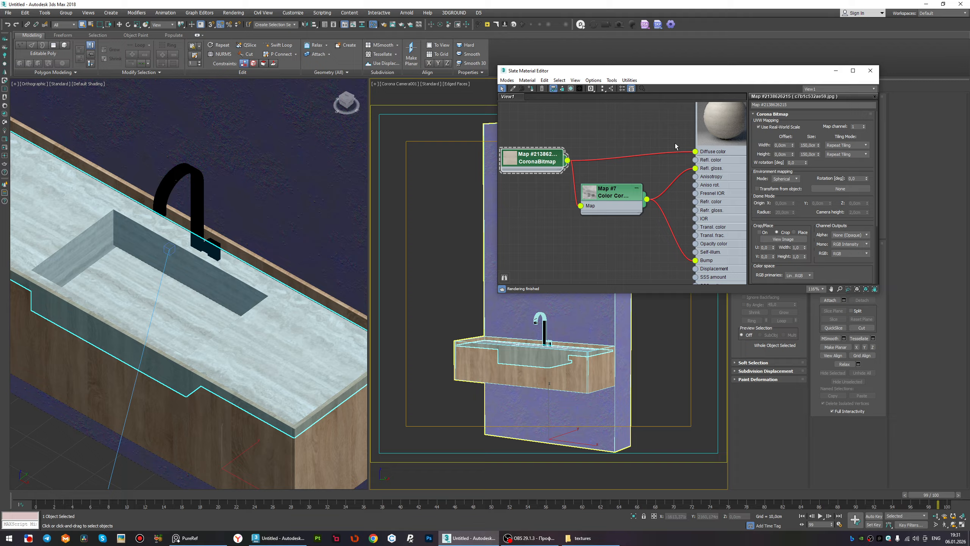
click(779, 128)
double_click(810, 146)
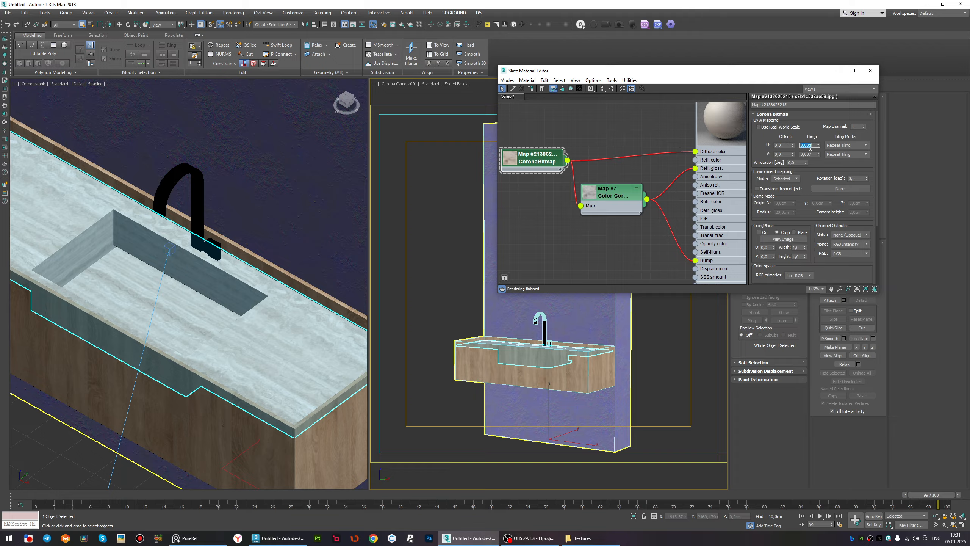
text(1,0)
key(Tab)
text(1,0)
key(Return)
Assign Granite Kashmire Gold to the countertop, show its texture in the viewport, and close the material editor.
scroll(679, 124, down, 1)
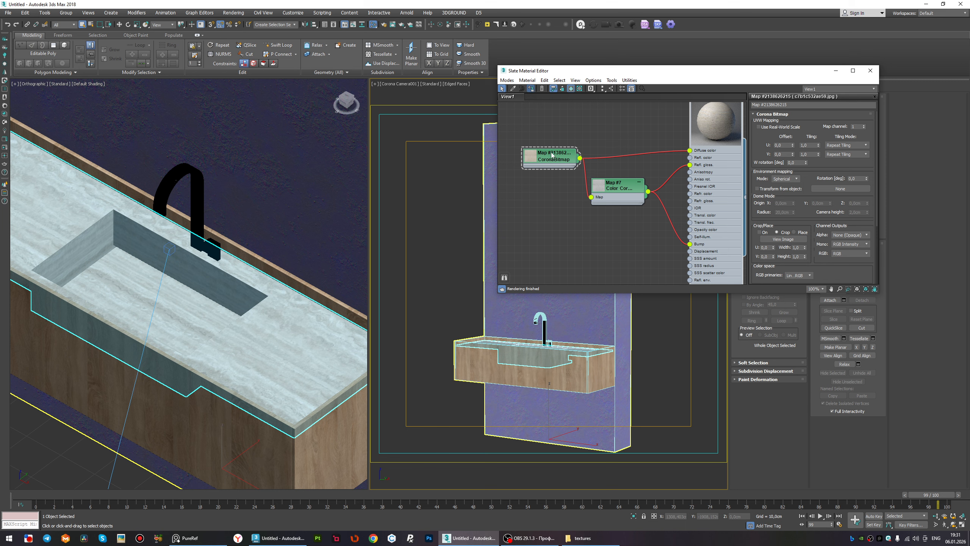
scroll(298, 238, down, 2)
alt+middle_drag(298, 239, 296, 260)
scroll(692, 220, down, 2)
scroll(611, 164, up, 1)
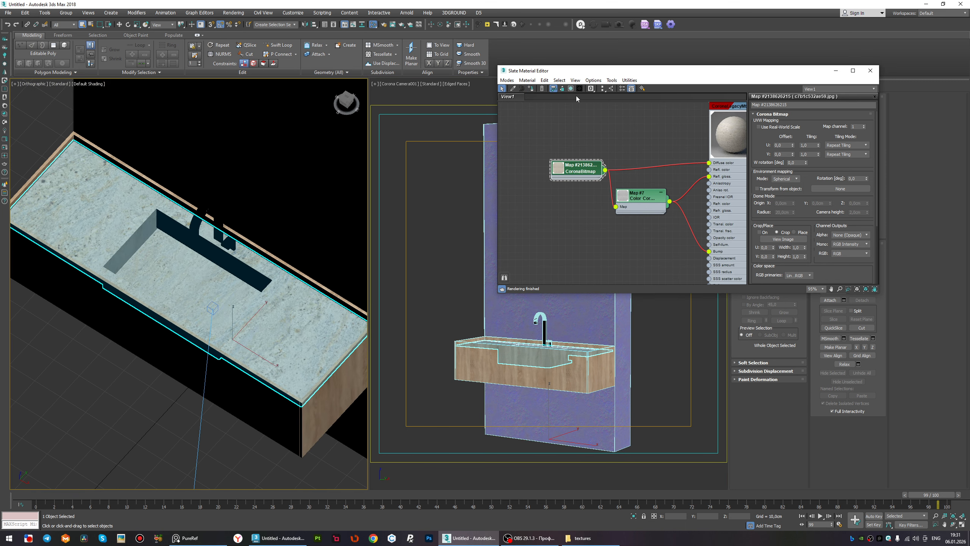
alt+middle_drag(277, 325, 261, 300)
scroll(261, 300, down, 1)
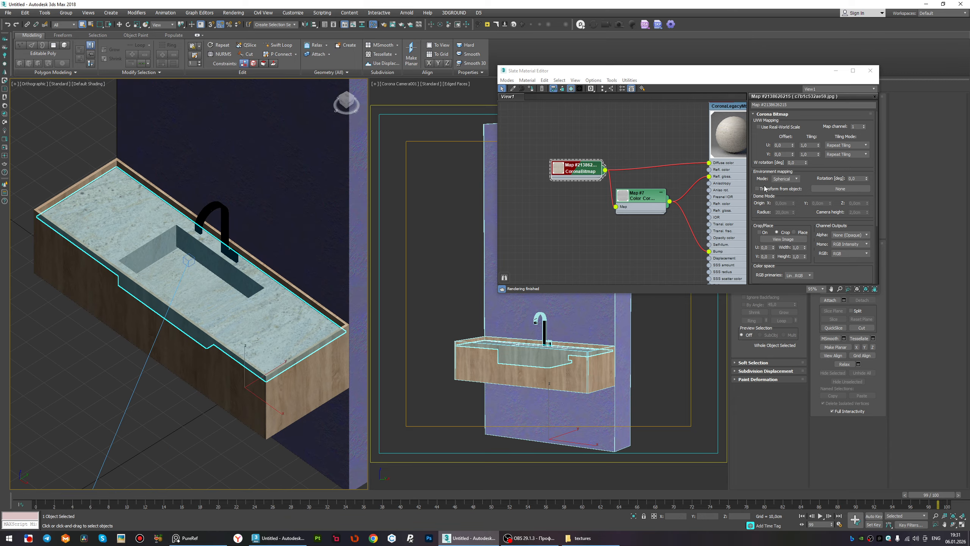
click(870, 71)
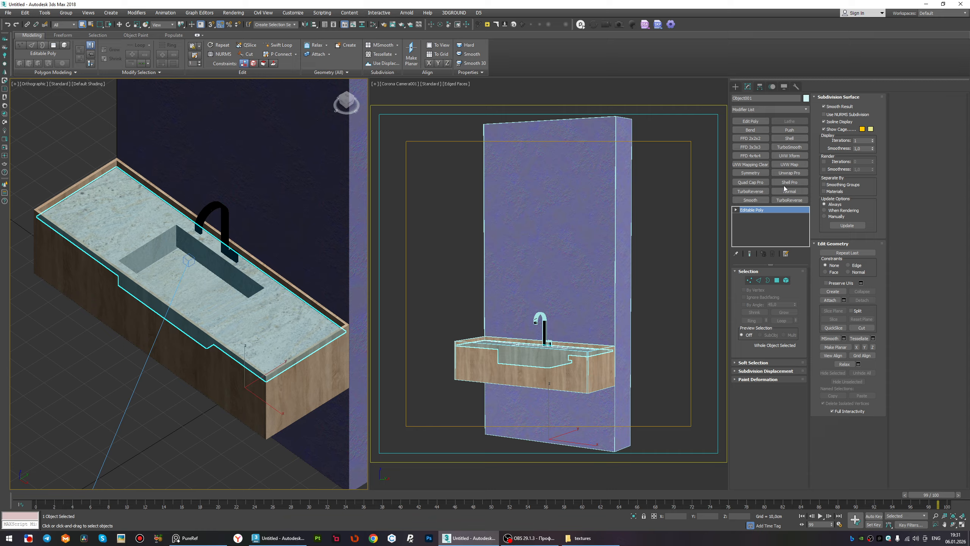
Add a UVW Xform modifier to the countertop and rotate the granite mapping by 90 degrees.
click(793, 156)
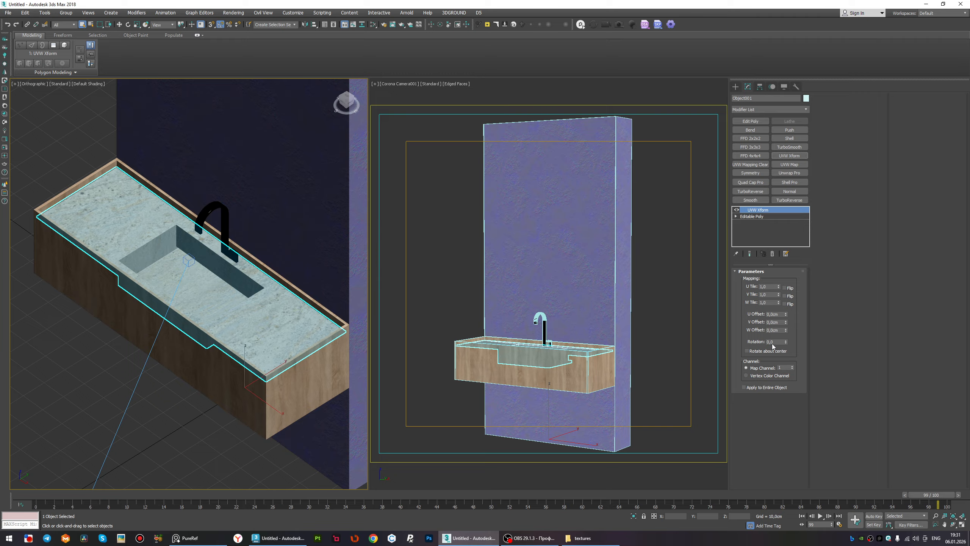
click(776, 342)
text(90)
key(Return)
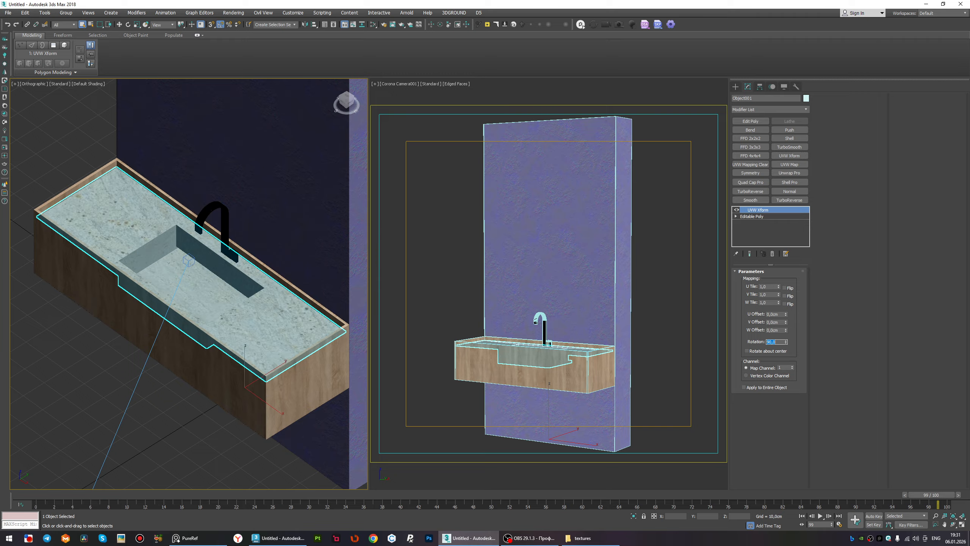
alt+middle_drag(31, 345, 80, 390)
scroll(280, 331, up, 4)
scroll(281, 331, down, 3)
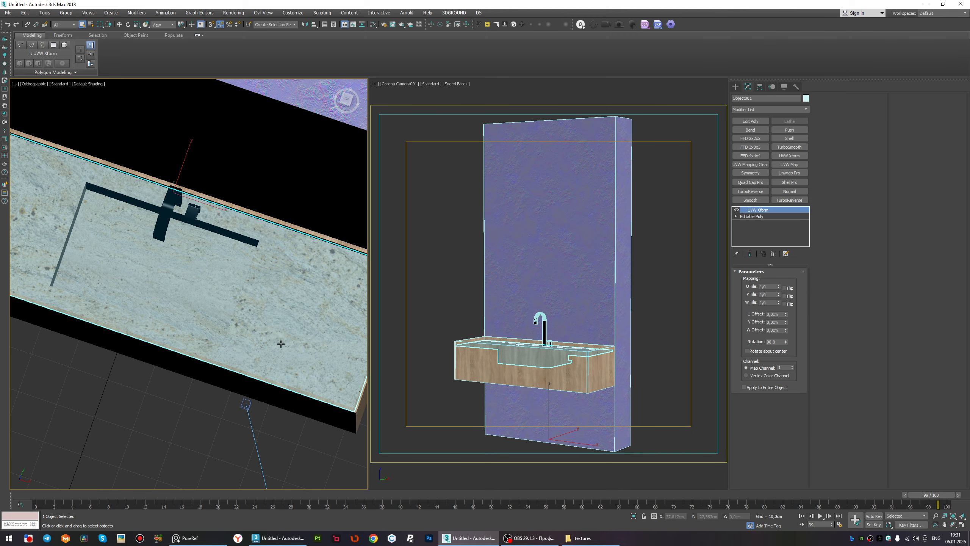
alt+middle_drag(280, 331, 282, 290)
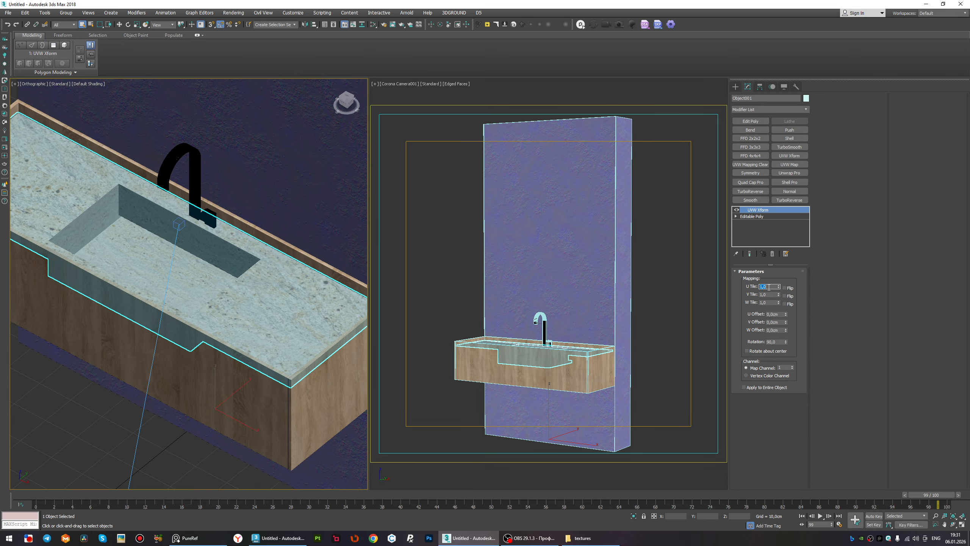
Set the UVW Xform's U, V and W tiling to 3 and collapse the modifier into the countertop's editable poly.
text(3)
key(Tab)
text(3)
key(Return)
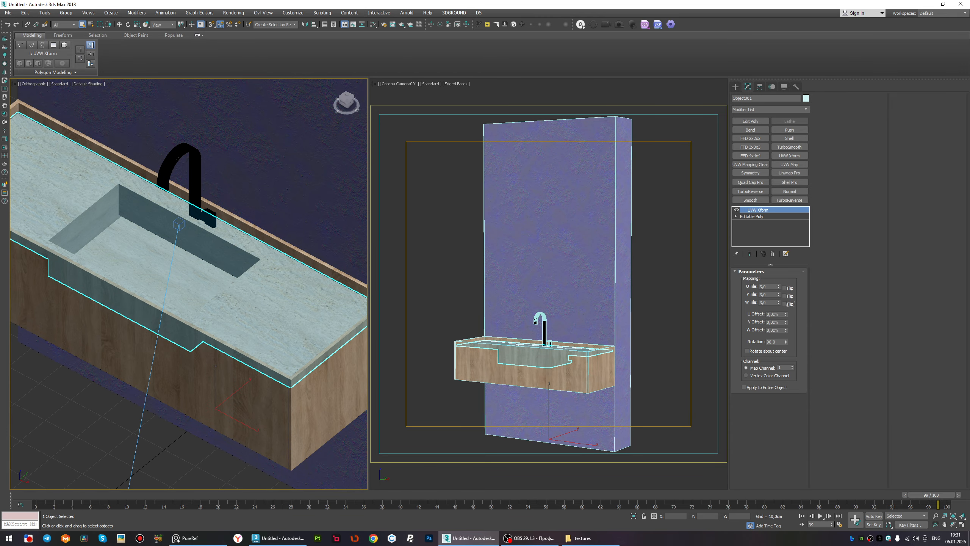
scroll(279, 295, up, 8)
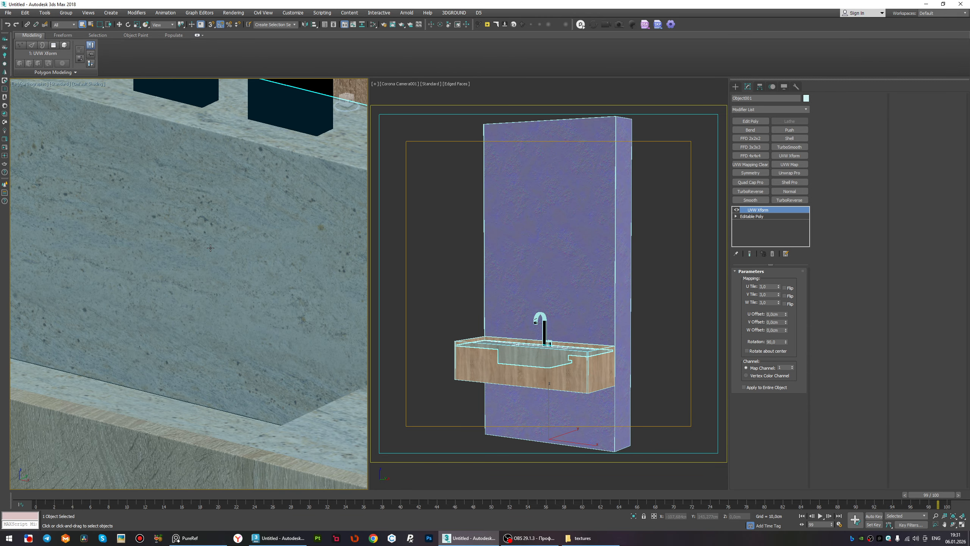
alt+middle_drag(280, 295, 216, 304)
scroll(248, 339, down, 4)
scroll(214, 314, up, 5)
key(alt+c)
mouse_move(242, 261)
middle_down()
mouse_move(236, 282)
mouse_move(245, 278)
middle_up()
Open the Granite Kashmire Gold material's parameters and adjust its Bump map amount.
key(m)
scroll(648, 240, down, 2)
scroll(635, 245, up, 4)
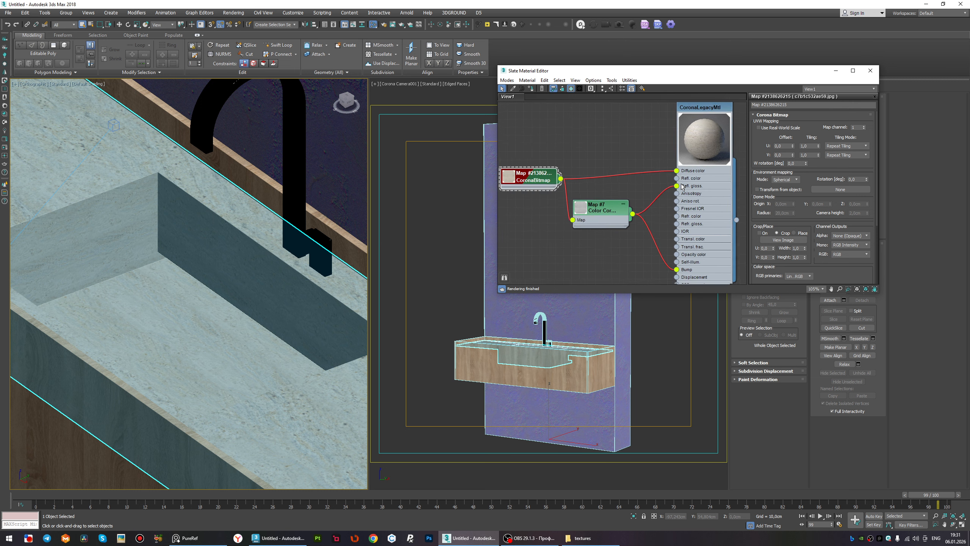
scroll(628, 248, up, 1)
double_click(677, 226)
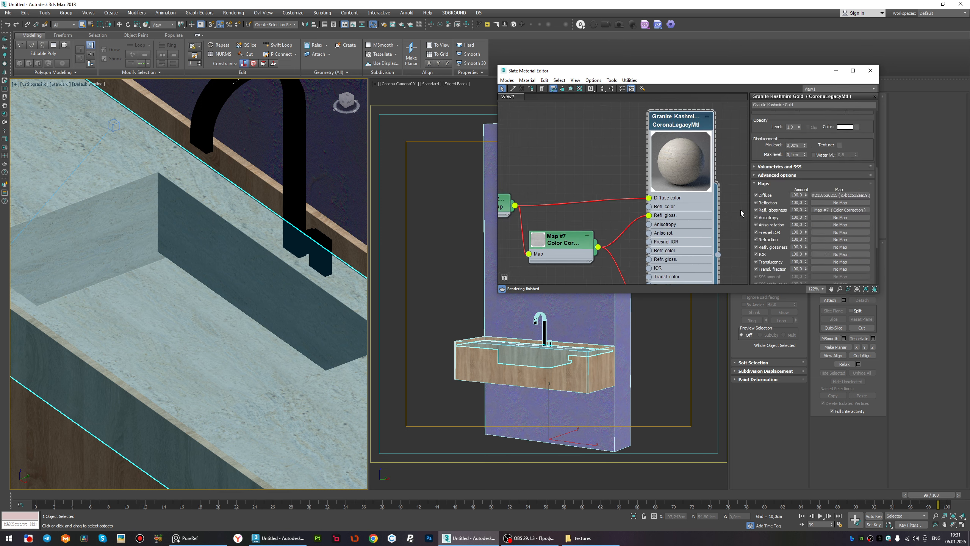
scroll(772, 210, down, 4)
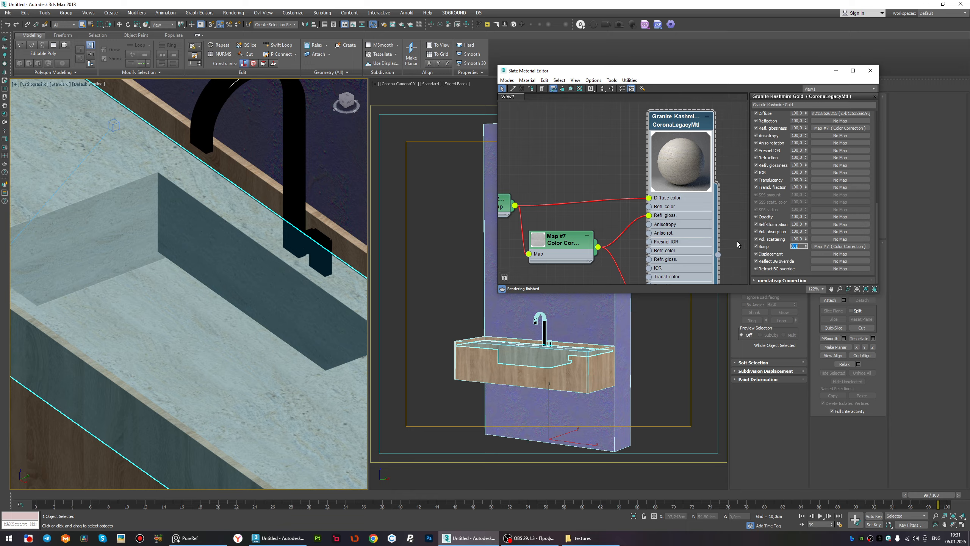
scroll(779, 177, up, 10)
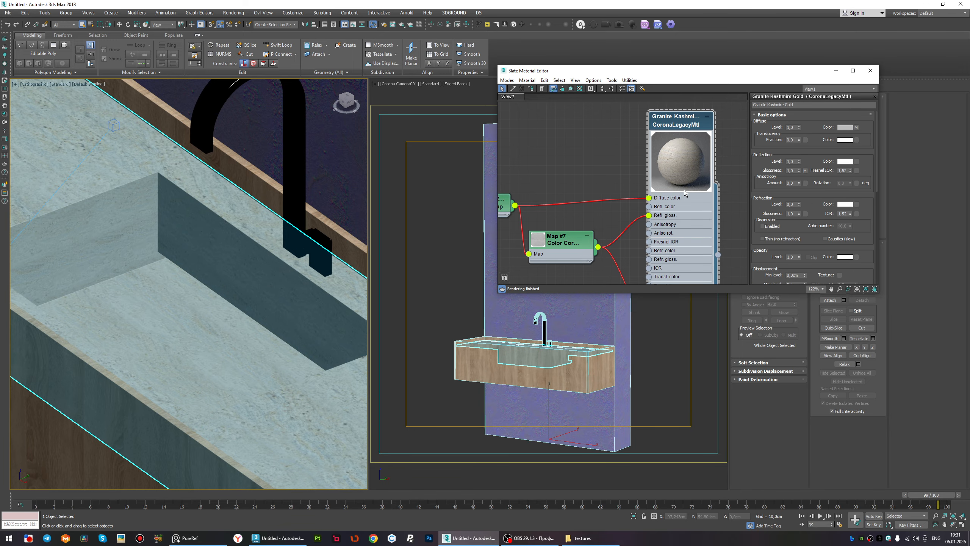
Set the granite Color Correction map's brightness to about 24.9 and contrast to about 48.8.
scroll(587, 235, up, 1)
click(577, 240)
scroll(832, 246, down, 2)
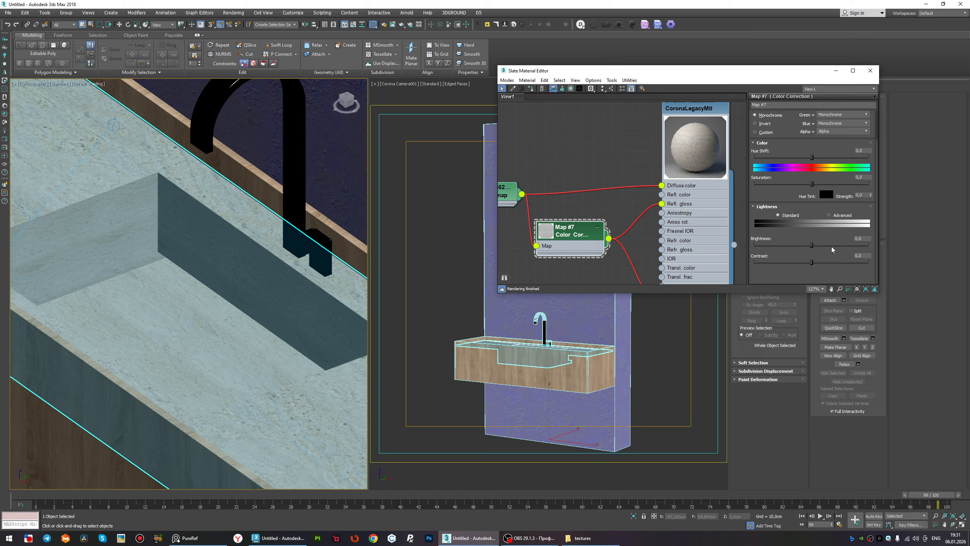
click(819, 244)
scroll(700, 151, up, 3)
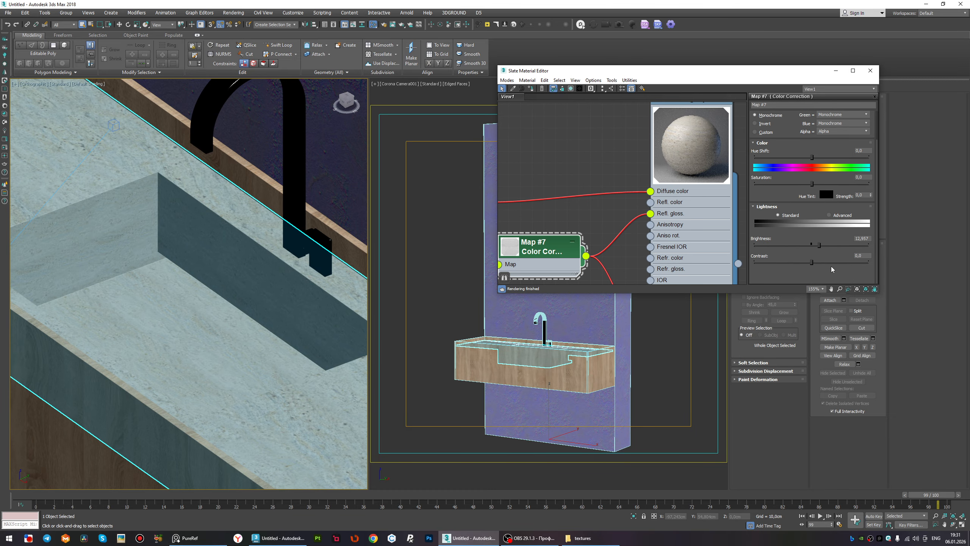
click(825, 245)
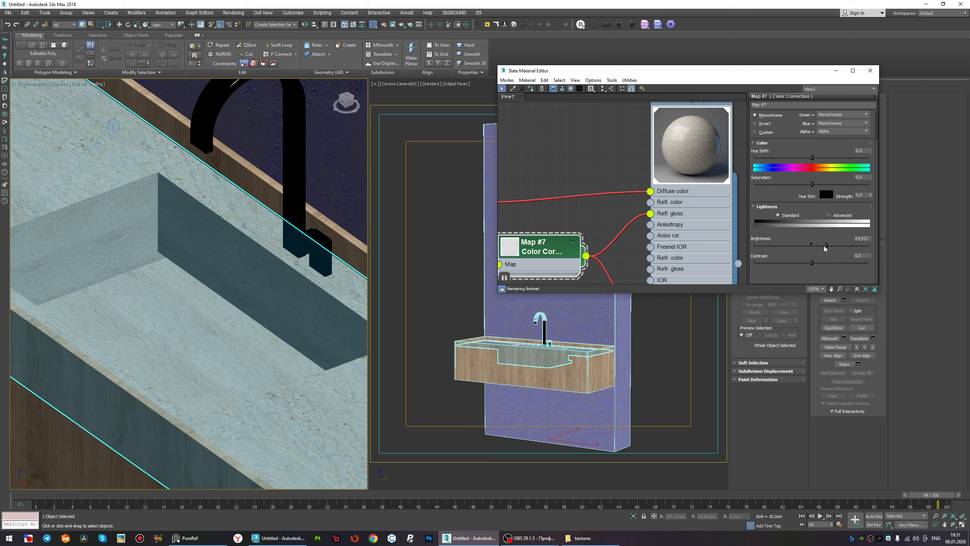
click(826, 262)
scroll(569, 213, down, 4)
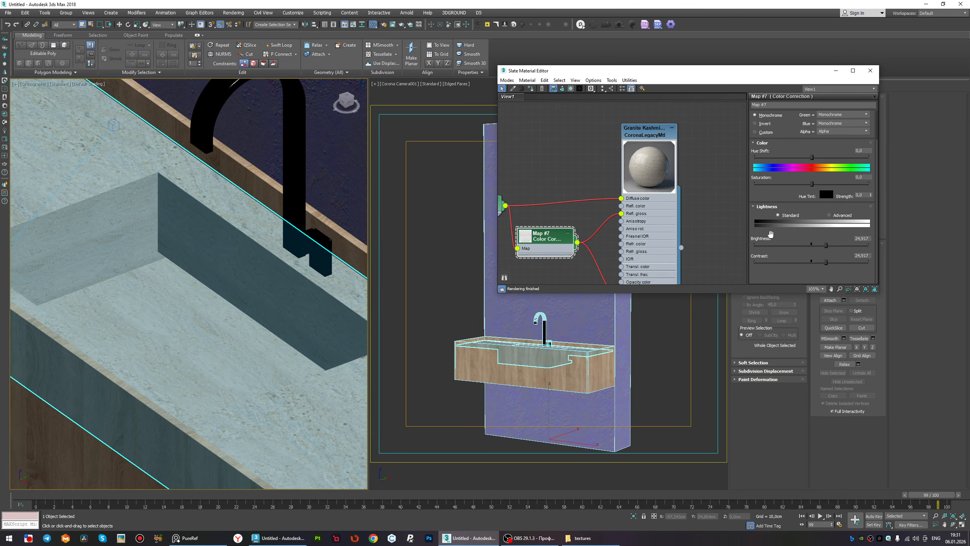
click(838, 262)
scroll(644, 161, up, 3)
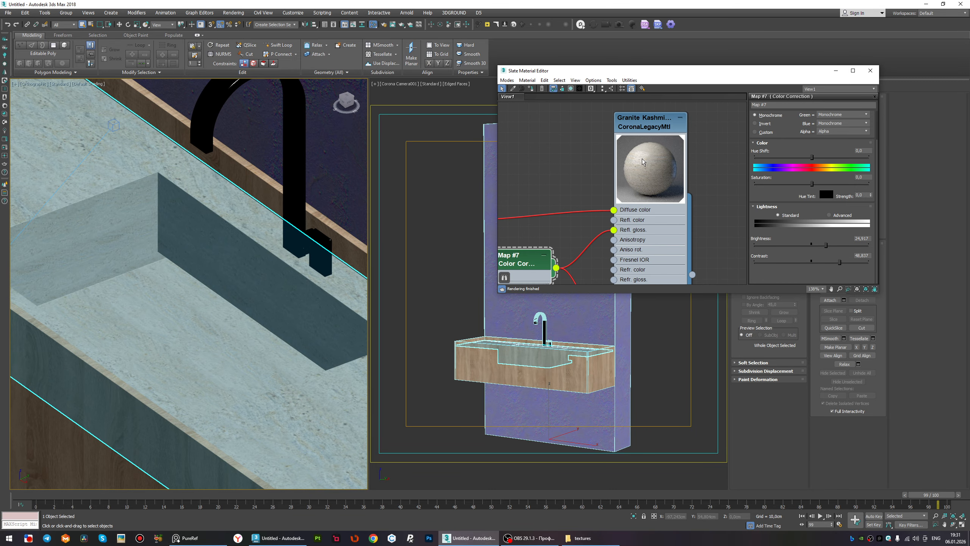
Attach the wall object to the countertop mesh with Match Material IDs to Material, then clear the selection.
scroll(645, 158, down, 5)
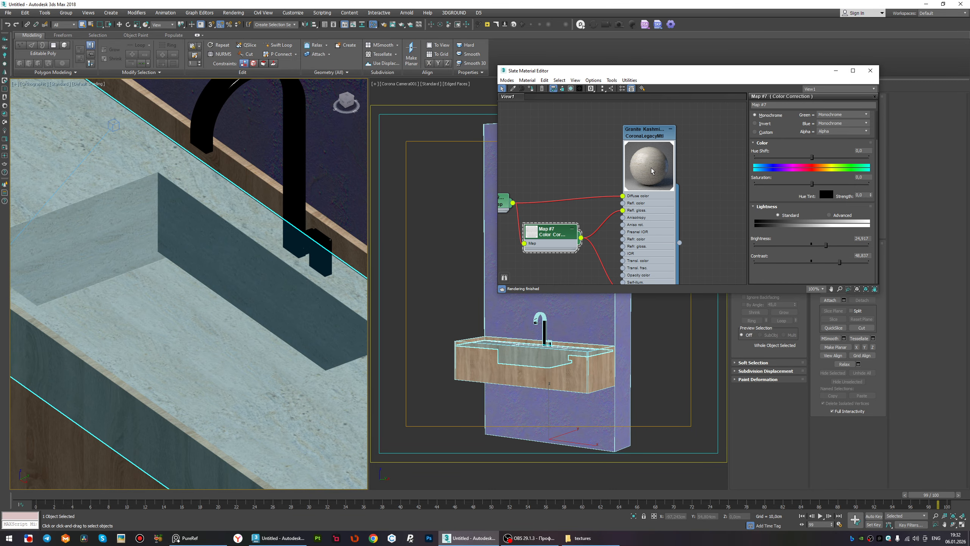
click(870, 72)
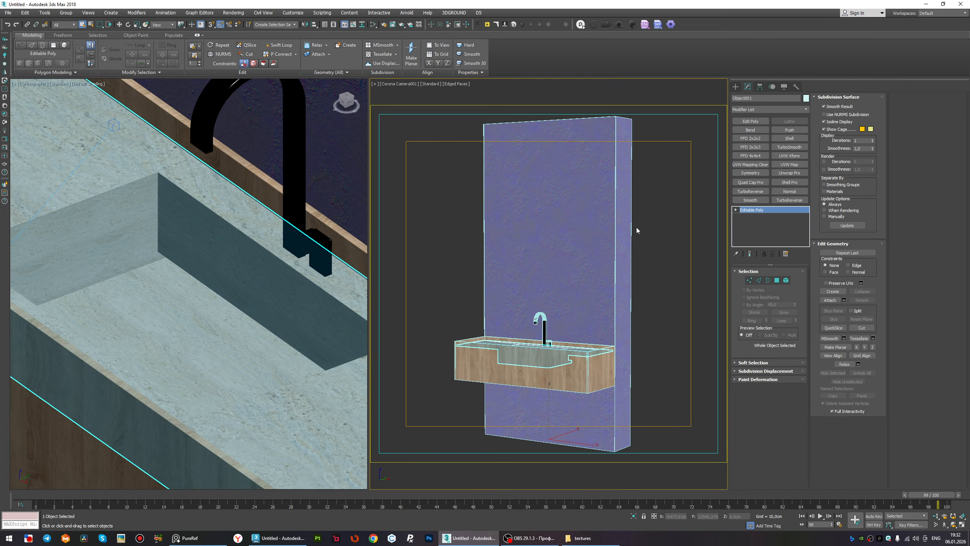
right_click(628, 194)
click(618, 134)
click(591, 219)
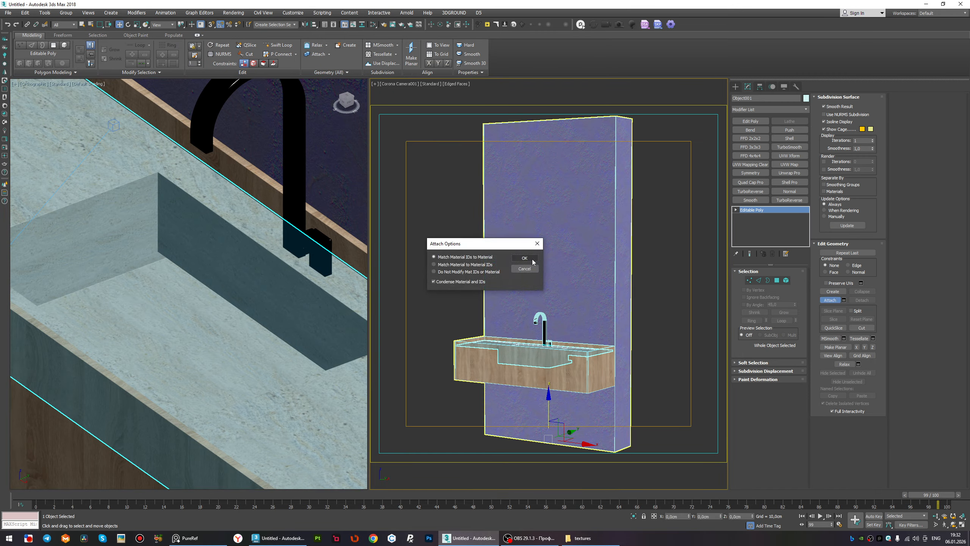
click(533, 261)
click(418, 109)
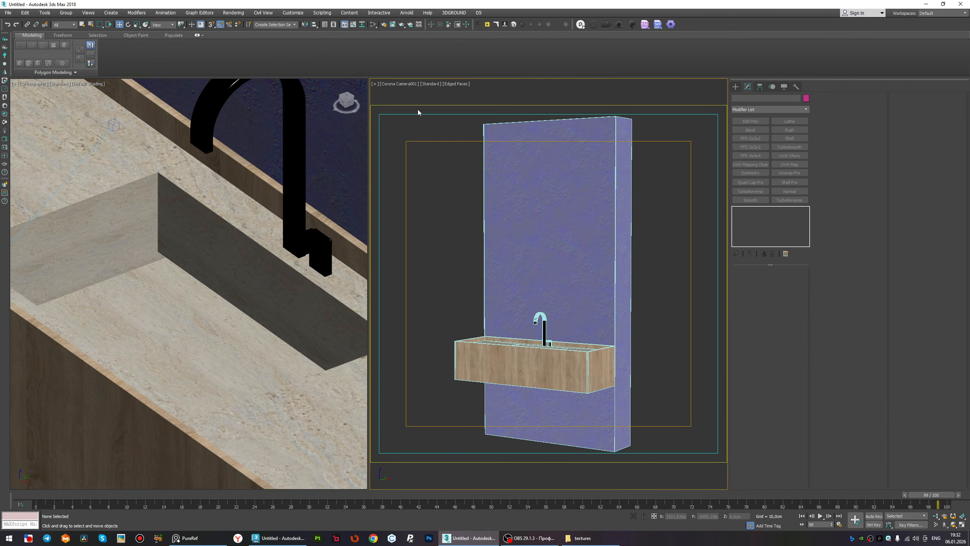
Render the camera view interactively and inspect the faucet and washbasin at close range.
click(4, 148)
scroll(290, 333, up, 2)
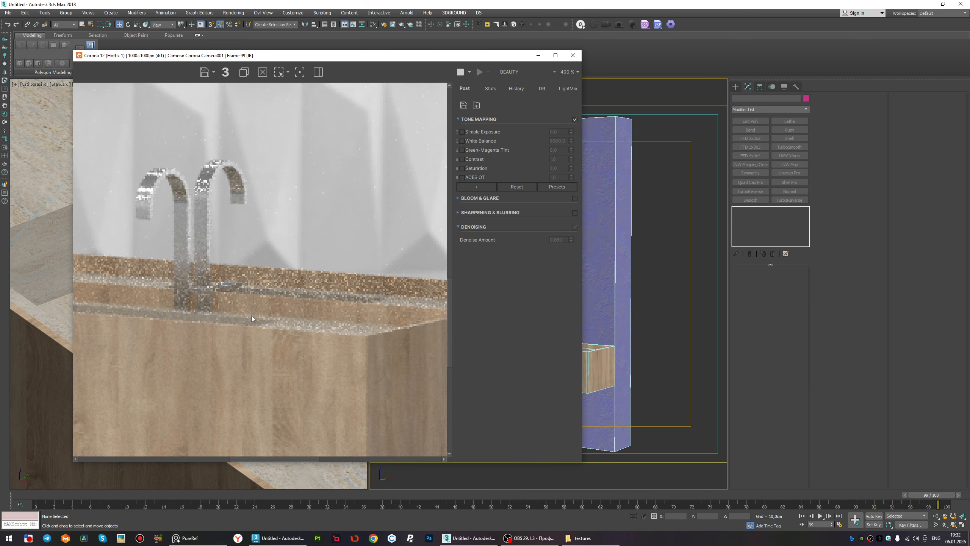
scroll(226, 305, down, 2)
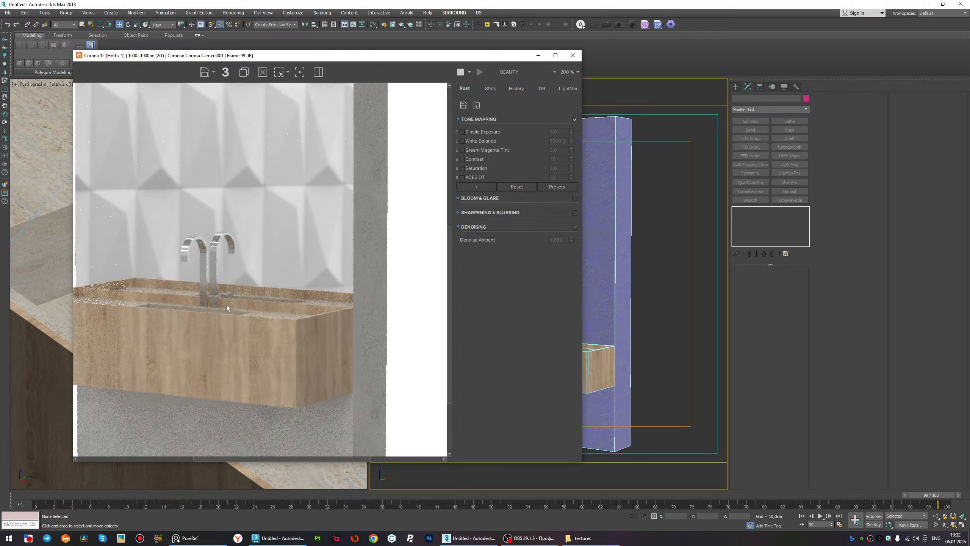
click(573, 56)
Raise the Corona camera so it looks down into the washbasin, and recenter the model in the camera frame.
click(65, 452)
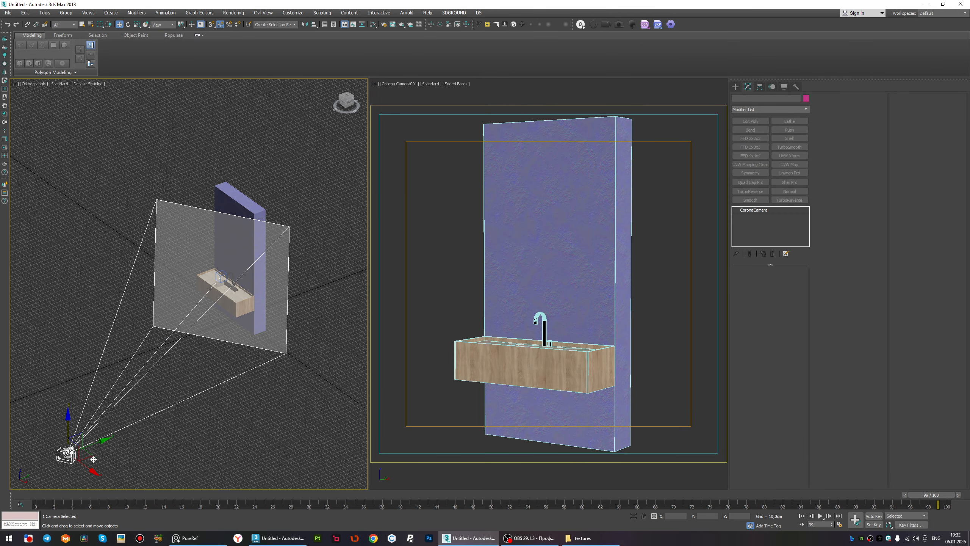
alt+middle_drag(99, 464, 220, 422)
scroll(287, 363, down, 4)
alt+middle_drag(283, 344, 280, 356)
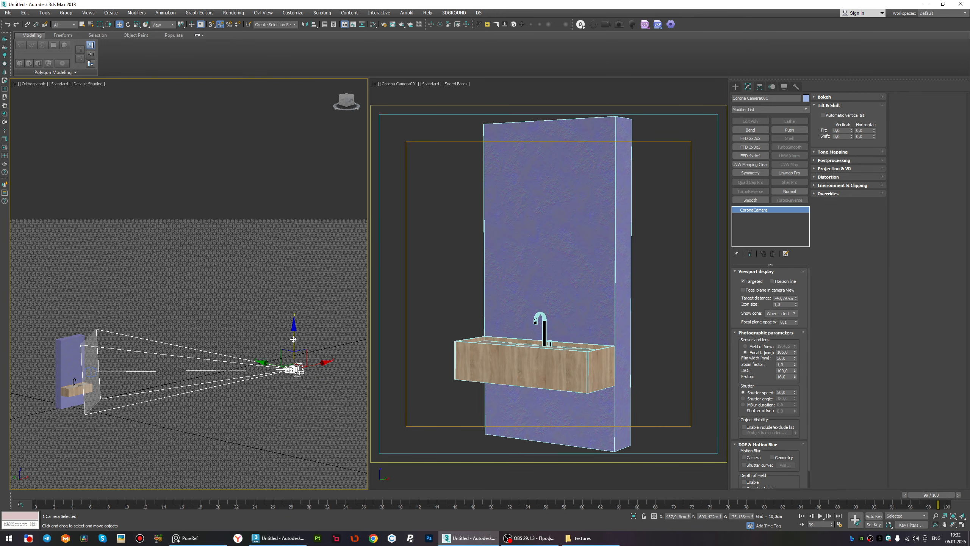
drag(294, 333, 294, 298)
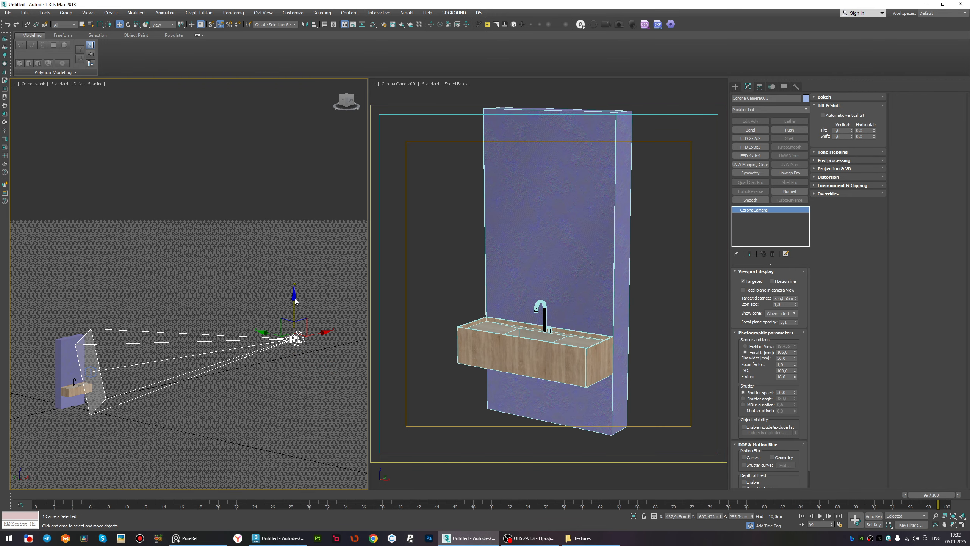
click(295, 301)
middle_drag(551, 302, 547, 313)
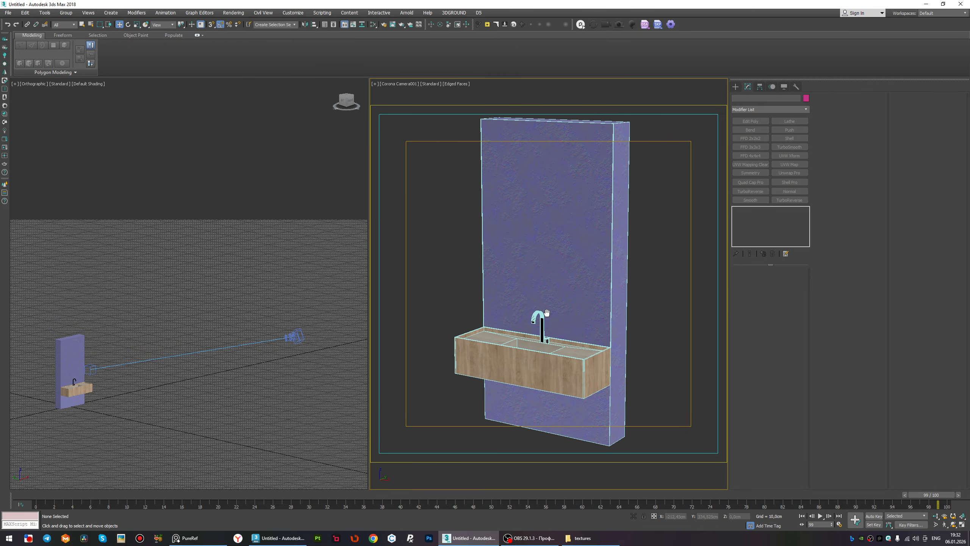
Render the raised camera view interactively and examine the granite countertop, basin, faucet and mirror up close.
click(4, 148)
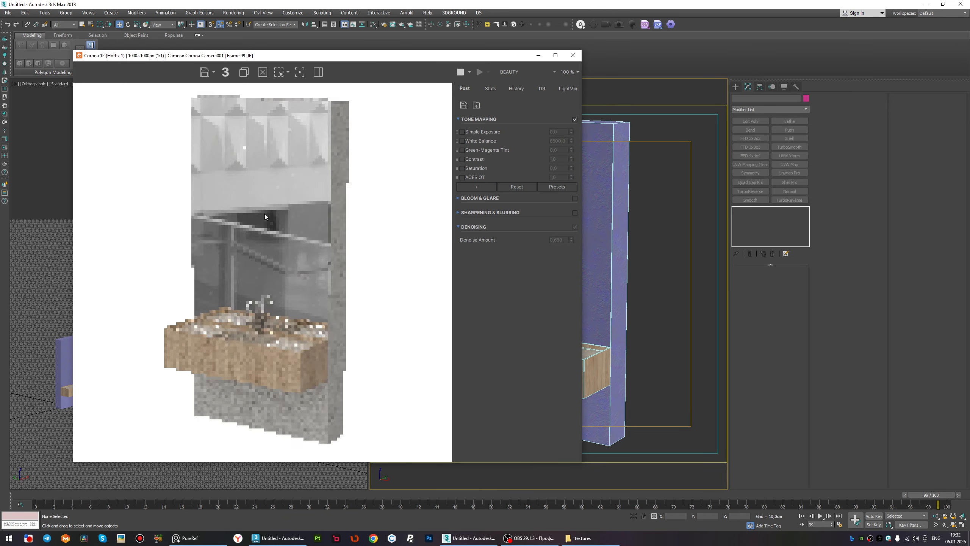
scroll(282, 321, up, 4)
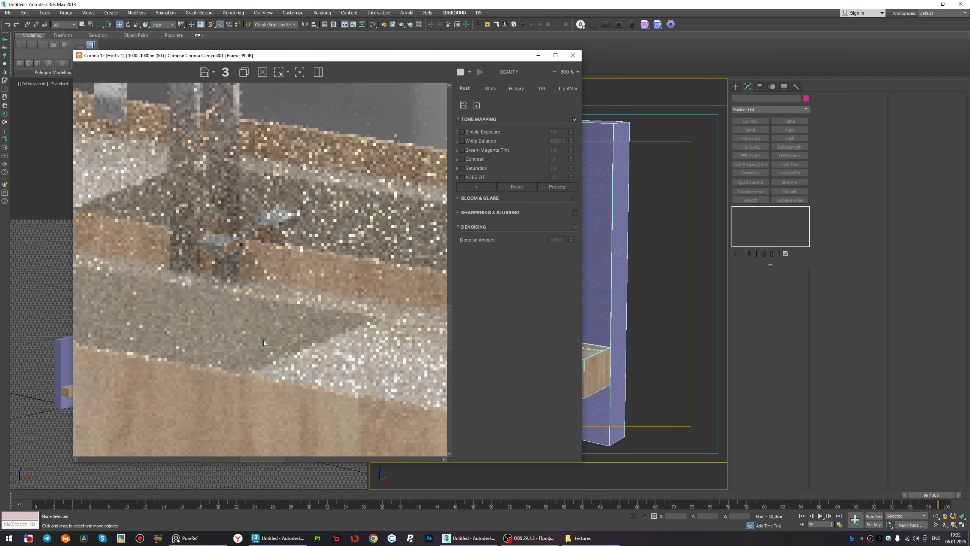
scroll(264, 340, down, 4)
scroll(306, 345, up, 2)
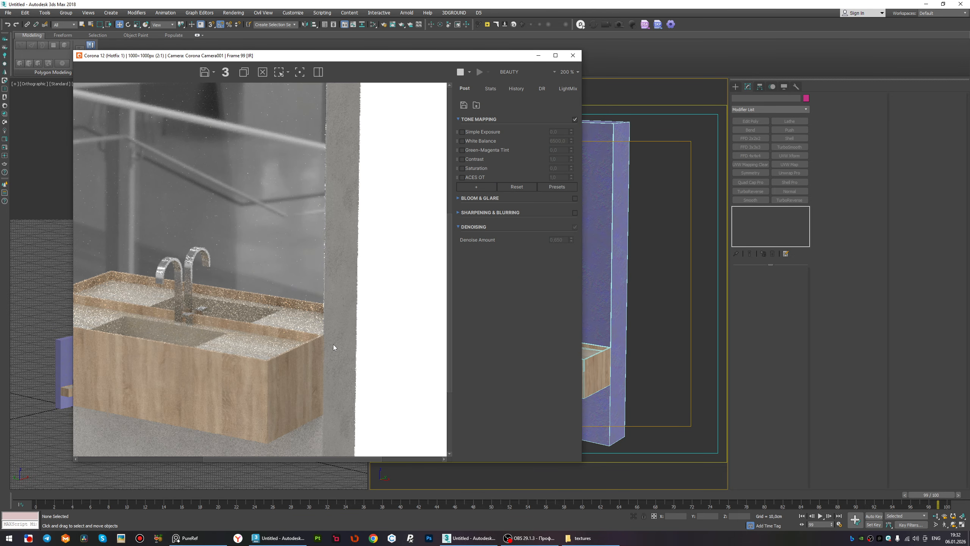
scroll(331, 347, down, 2)
scroll(283, 352, up, 3)
scroll(274, 352, down, 3)
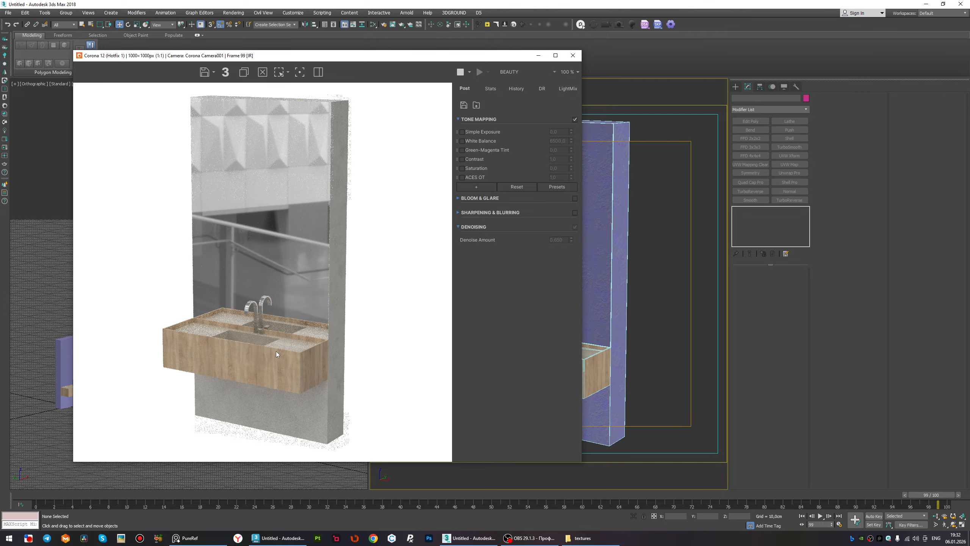
scroll(259, 338, up, 2)
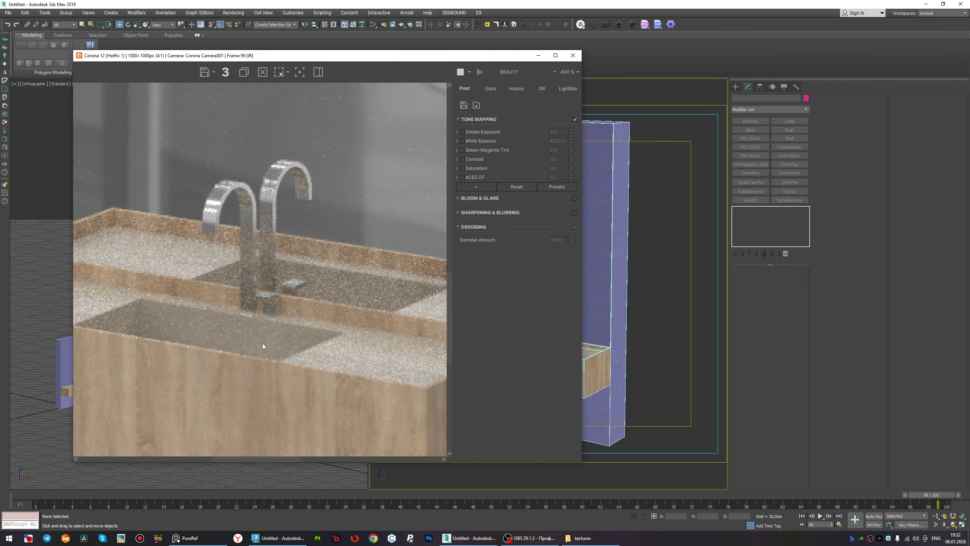
scroll(262, 347, down, 3)
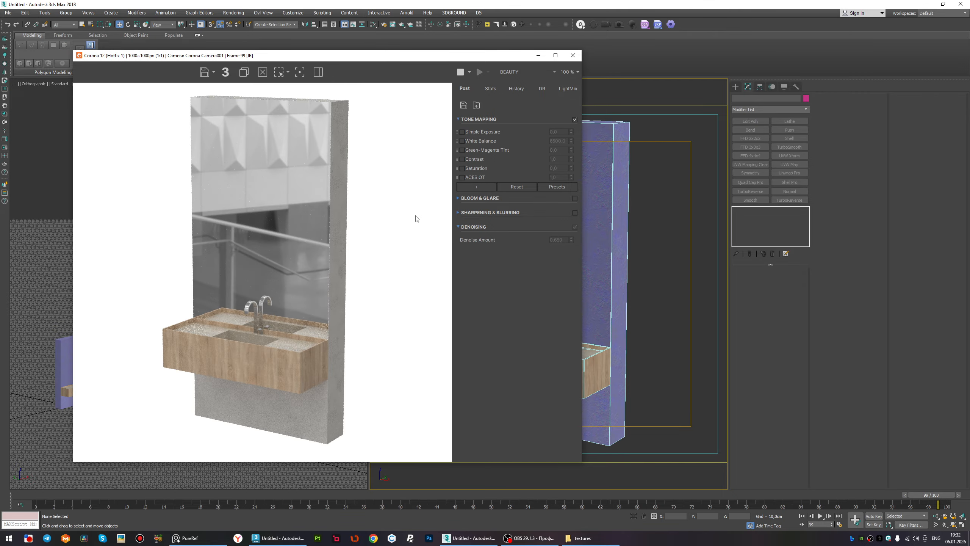
click(573, 55)
Create a targeted Corona Sun in the front view, high up and well to one side of the washbasin wall.
click(267, 236)
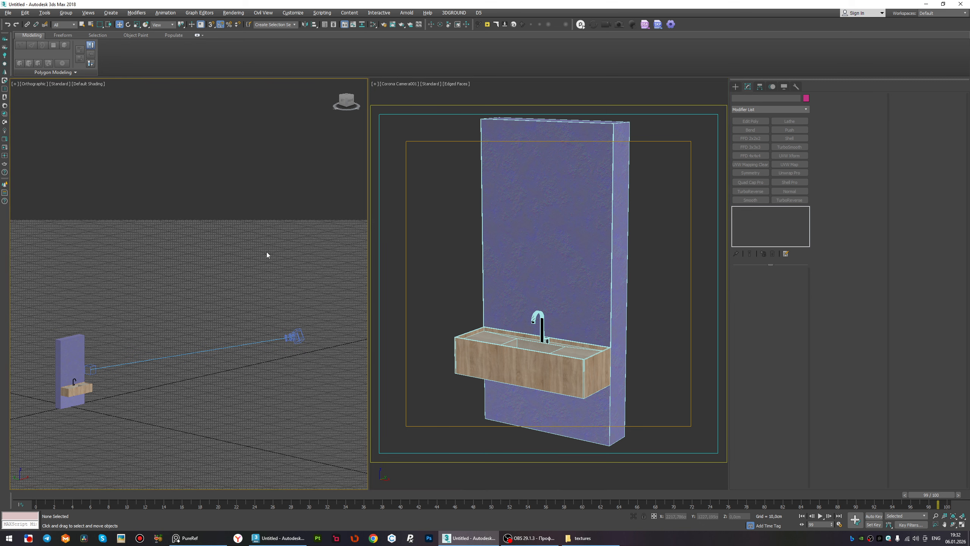
key(alt+w)
key(f)
scroll(267, 261, down, 5)
click(735, 87)
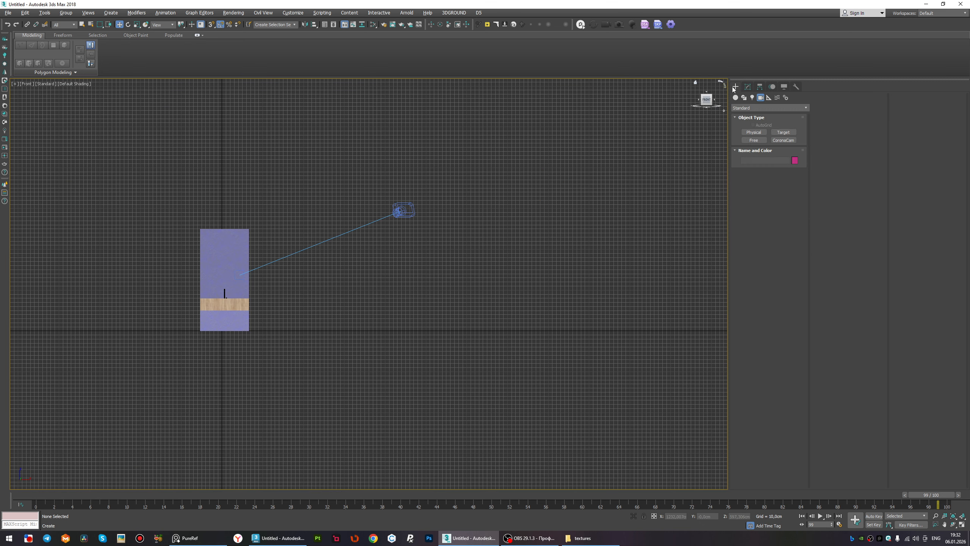
click(766, 108)
click(765, 114)
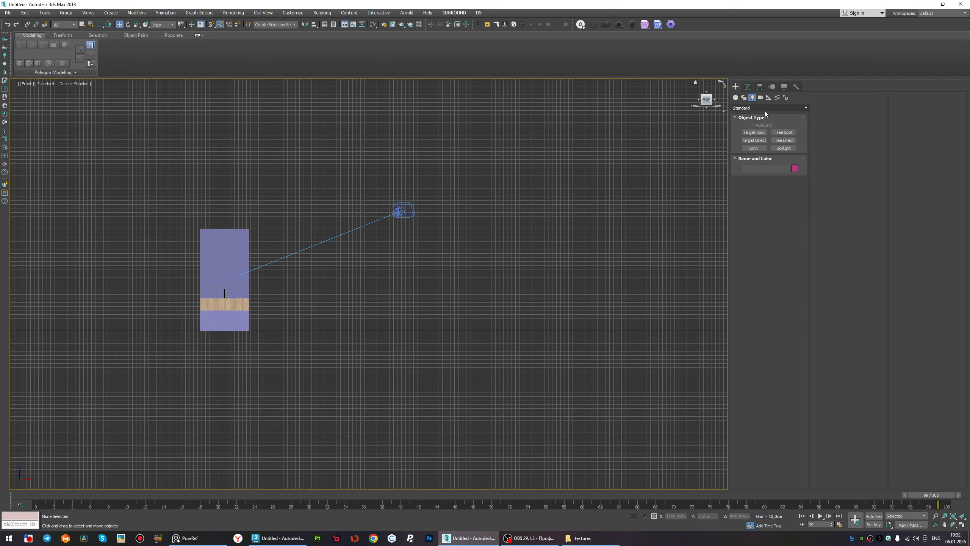
scroll(765, 110, down, 2)
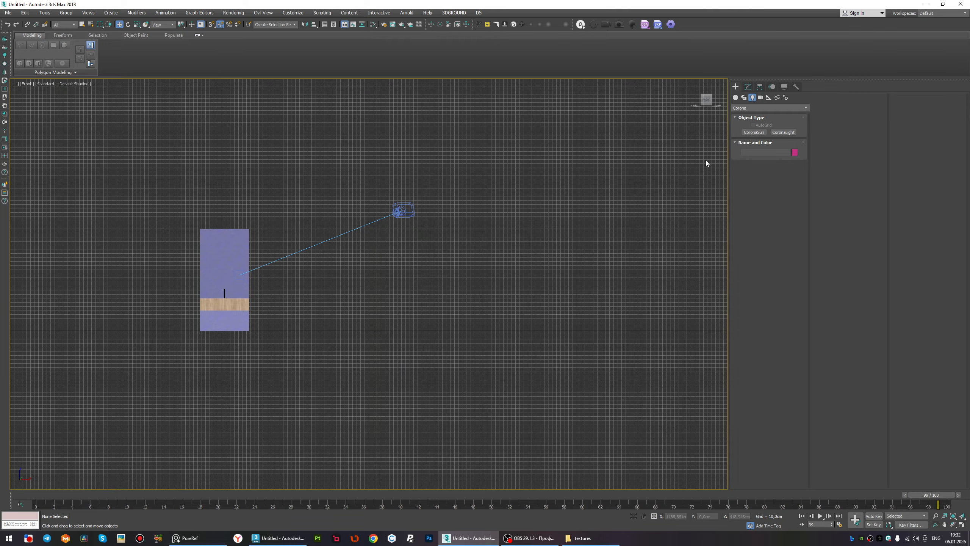
click(755, 132)
scroll(619, 208, down, 3)
drag(609, 99, 570, 269)
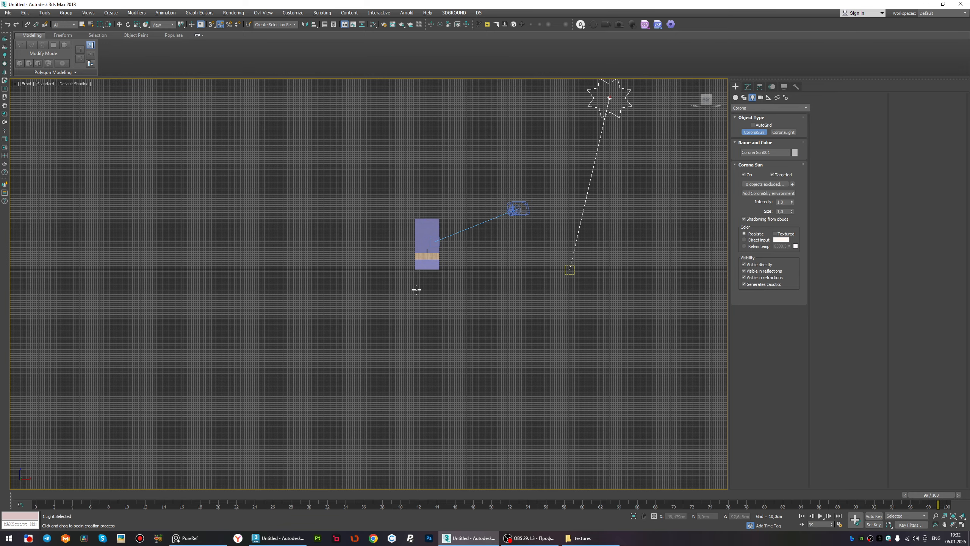
right_click(581, 207)
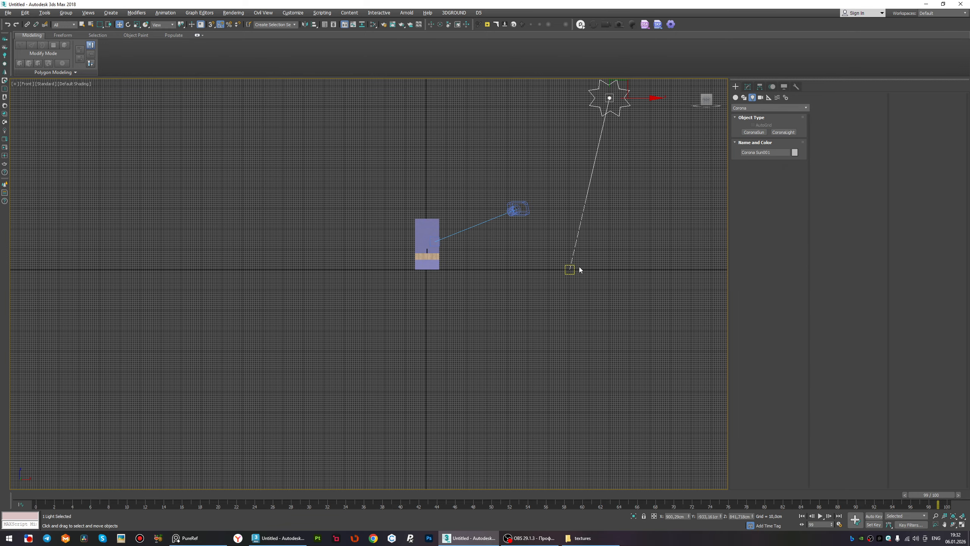
Move the sun's target to the base of the washbasin wall and reposition the sun beside the wall in the top view.
click(571, 269)
drag(601, 268, 460, 282)
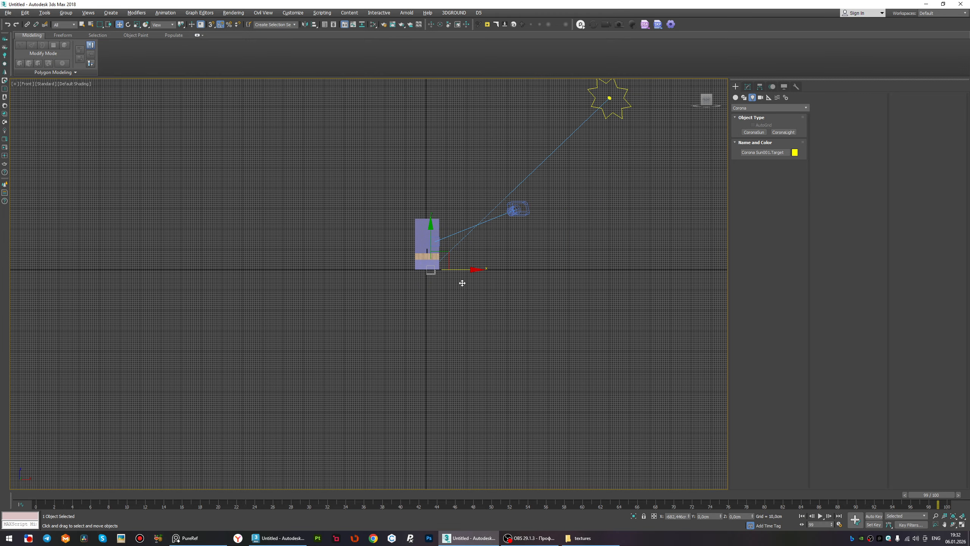
key(t)
scroll(386, 217, down, 5)
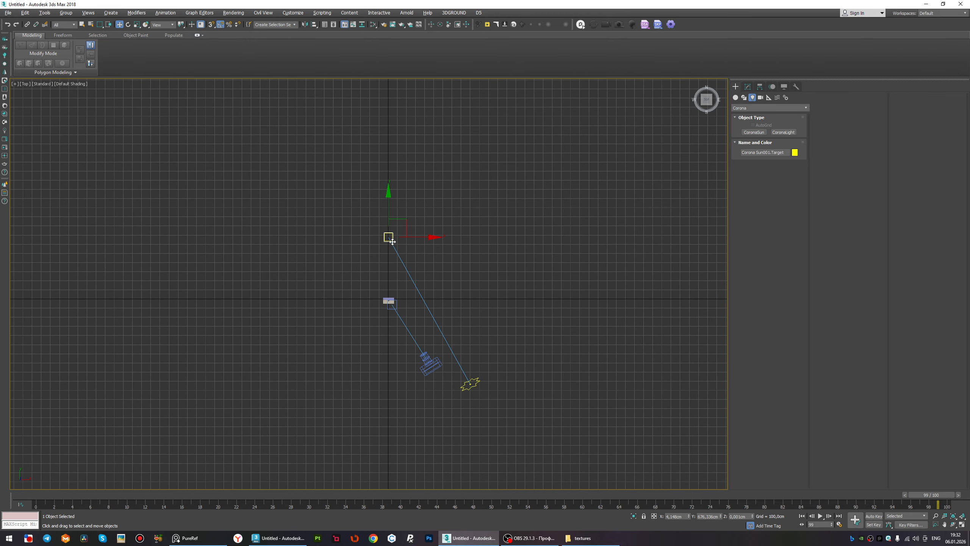
drag(388, 208, 387, 298)
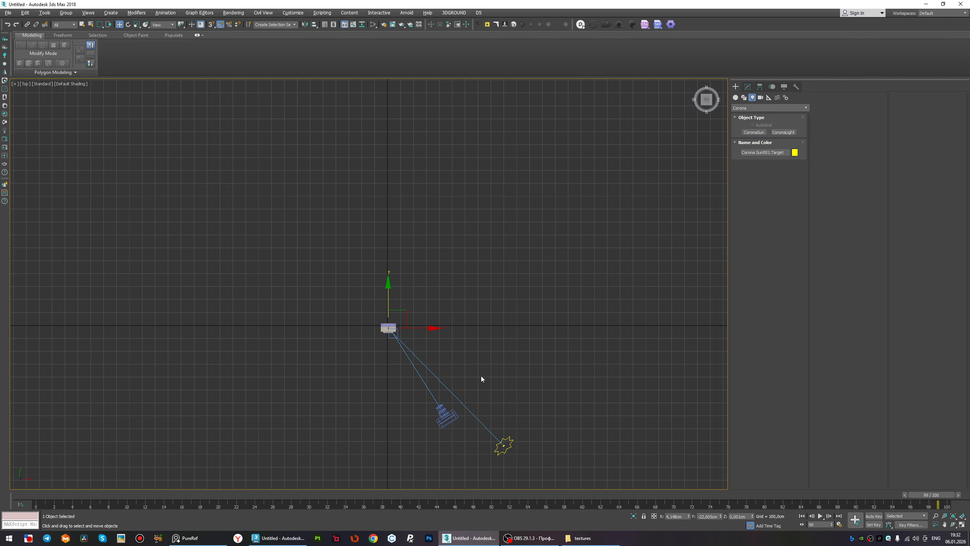
drag(505, 443, 508, 303)
Render the camera view interactively to check the sunlight falling on the washbasin and wall.
key(alt+w)
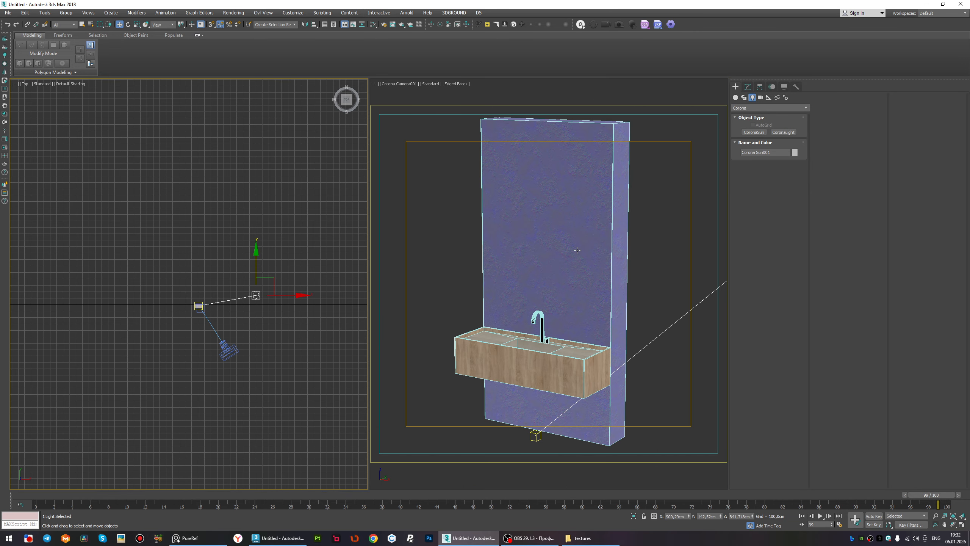
click(683, 191)
key(F10)
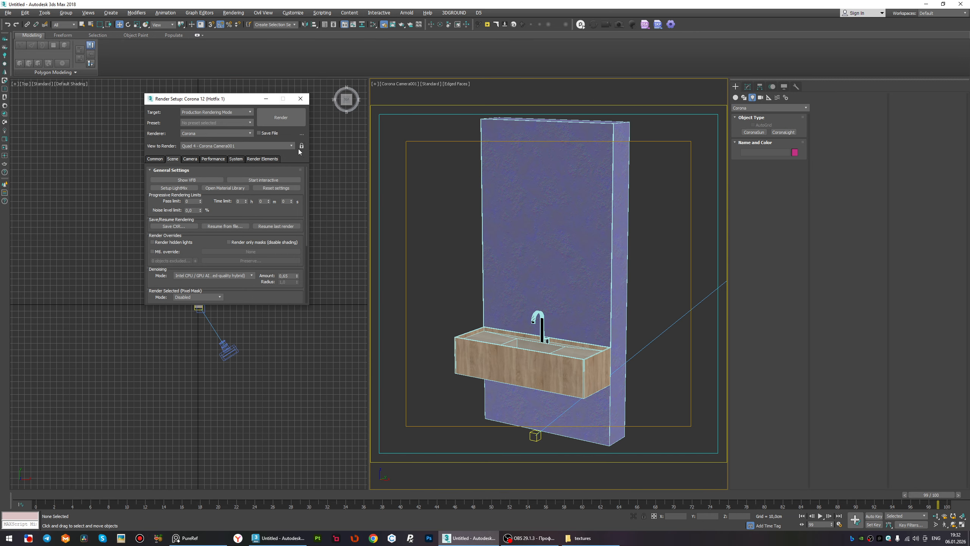
click(301, 98)
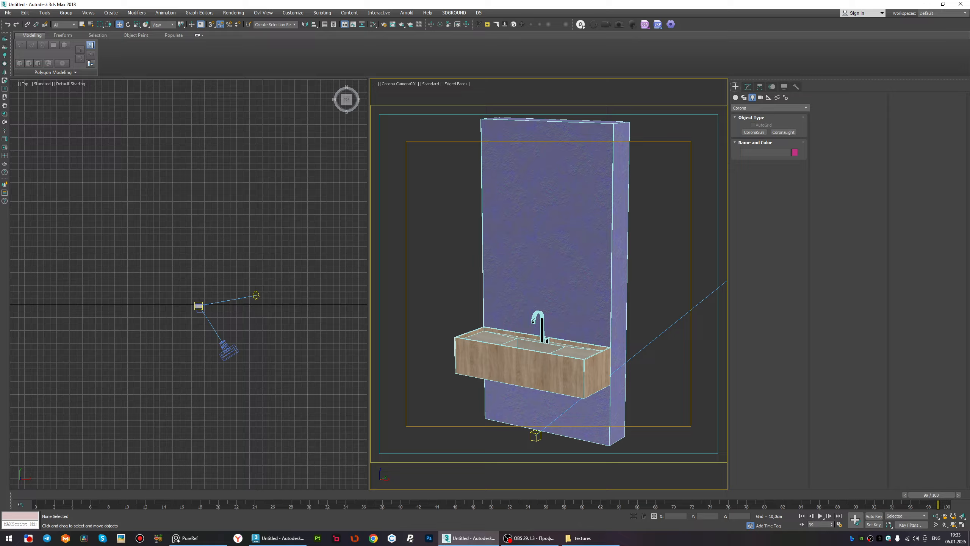
click(5, 147)
drag(333, 58, 358, 57)
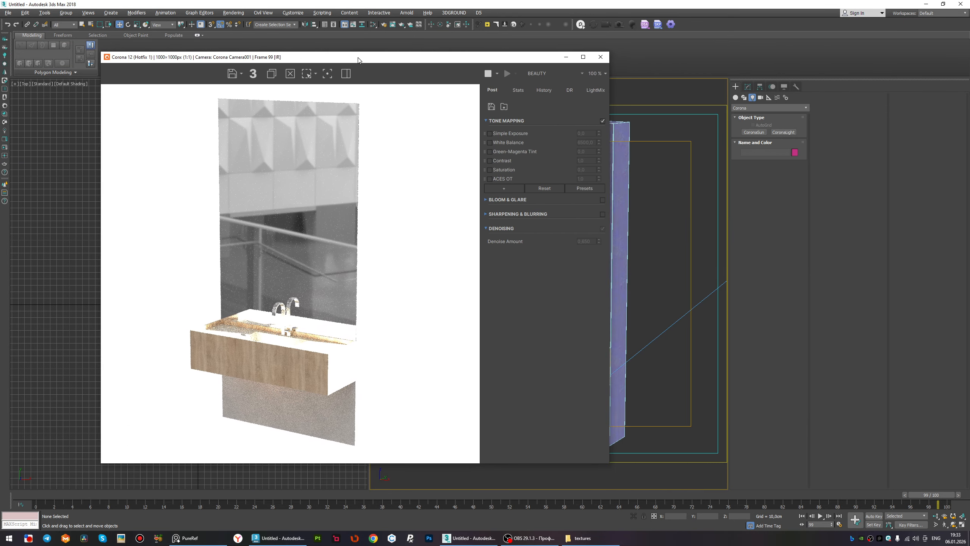
click(602, 57)
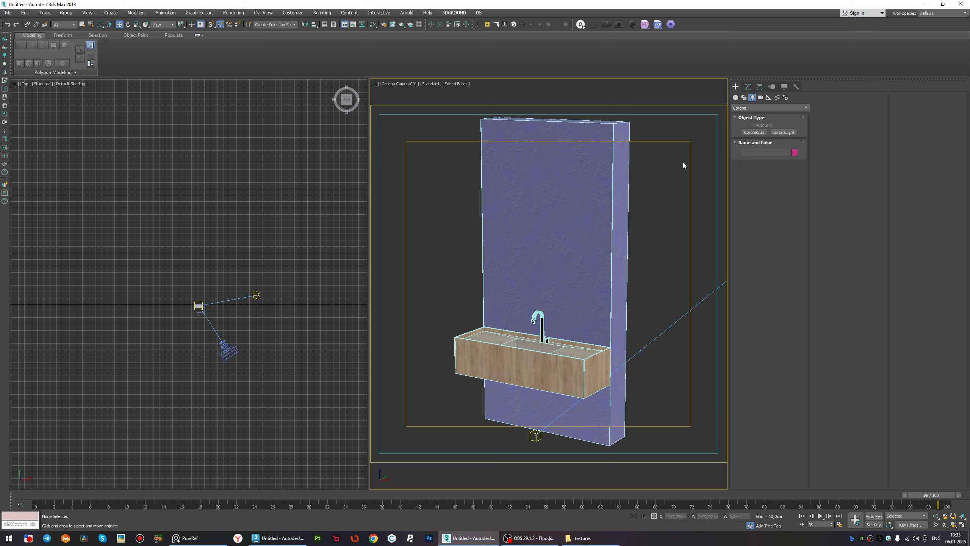
Duplicate the environment's Corona Bitmap as a spare node and load car rendering.hdr from the aa folder into the original.
key(m)
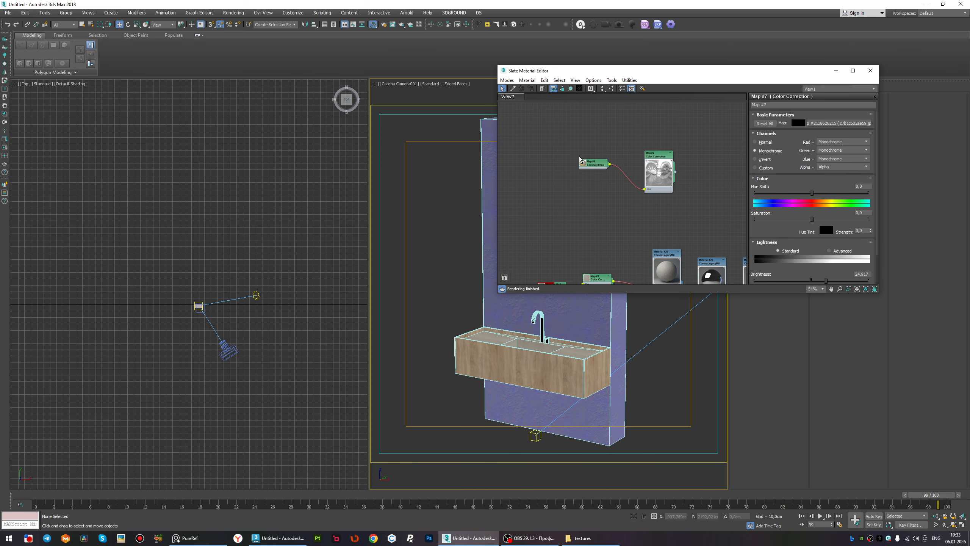
shift+drag(591, 168, 591, 209)
double_click(599, 165)
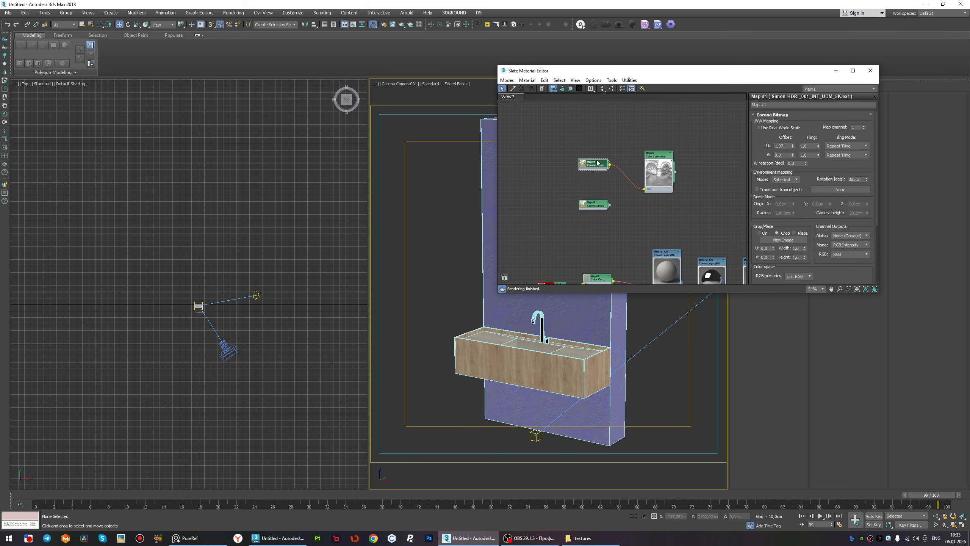
scroll(819, 261, down, 3)
click(818, 261)
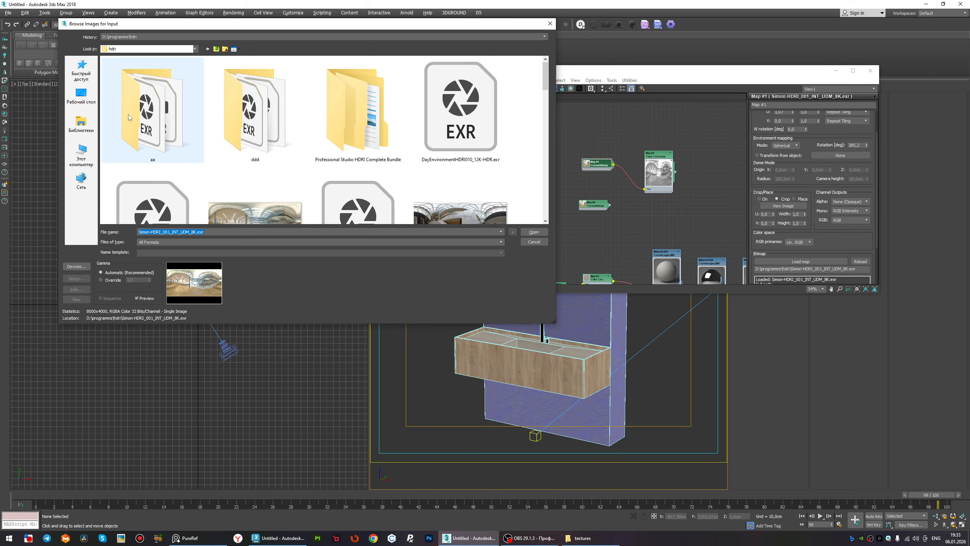
double_click(138, 103)
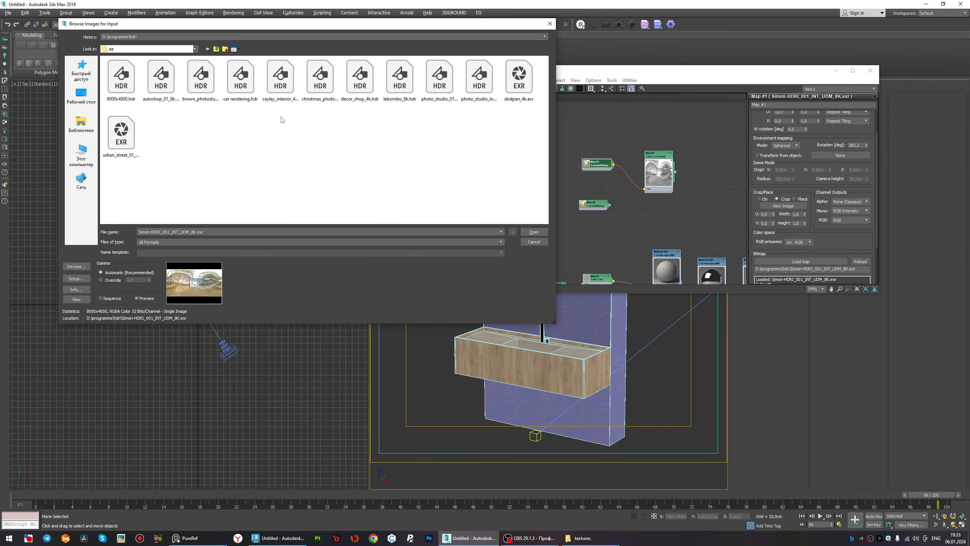
click(241, 79)
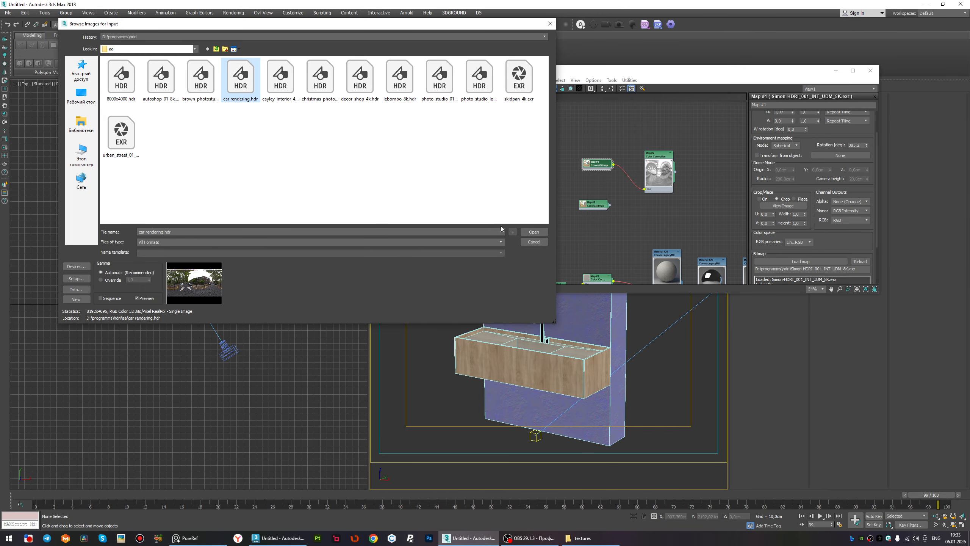
click(534, 231)
click(171, 187)
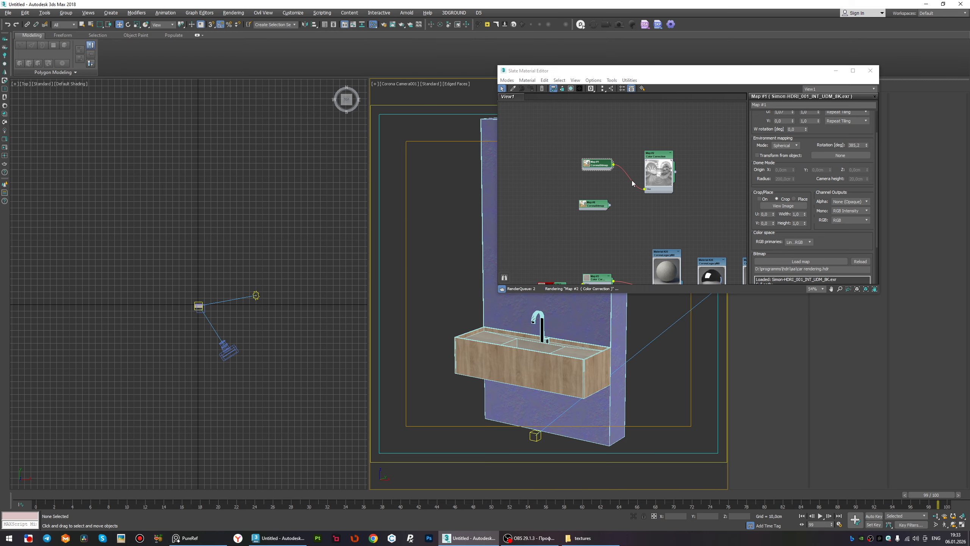
scroll(637, 181, up, 2)
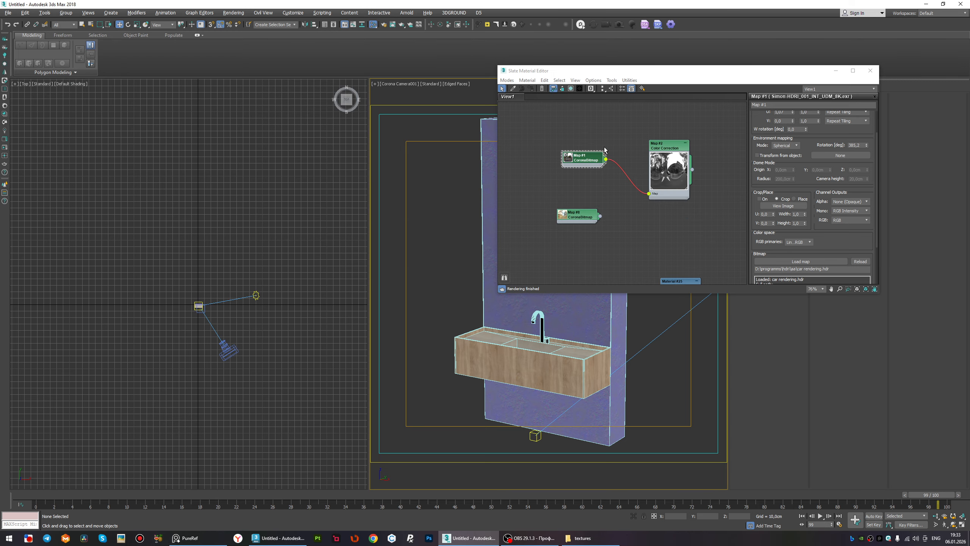
Render the camera view interactively to check the new HDRI combined with the Corona Sun.
click(8, 147)
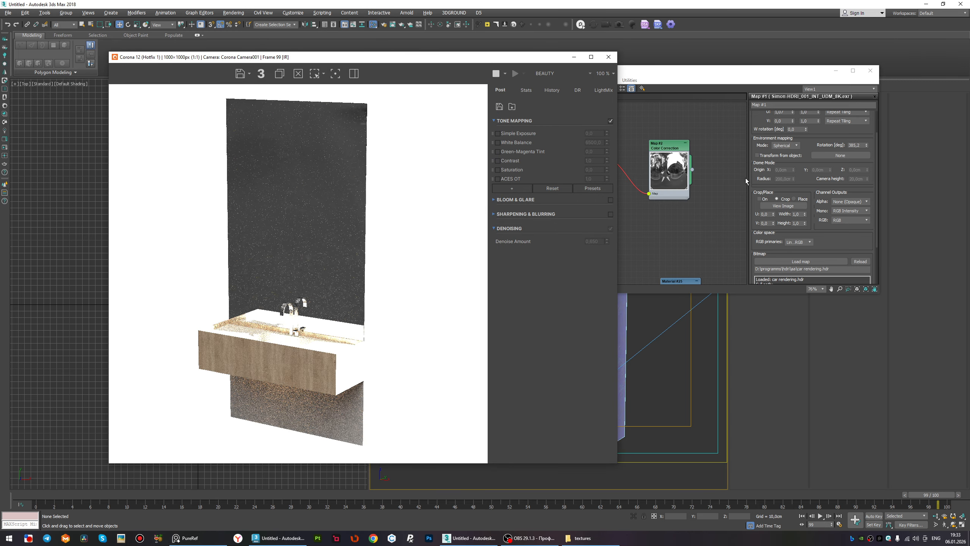
scroll(755, 176, up, 2)
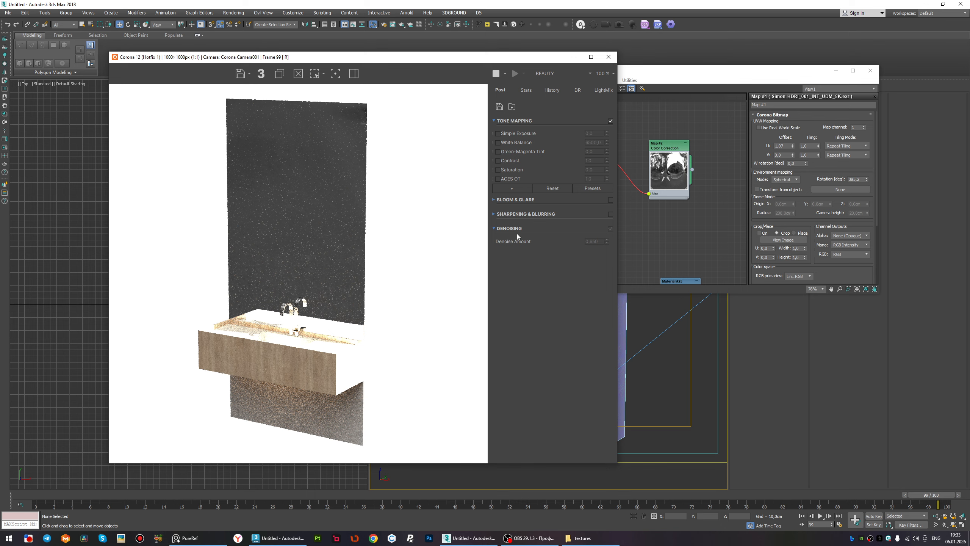
click(609, 57)
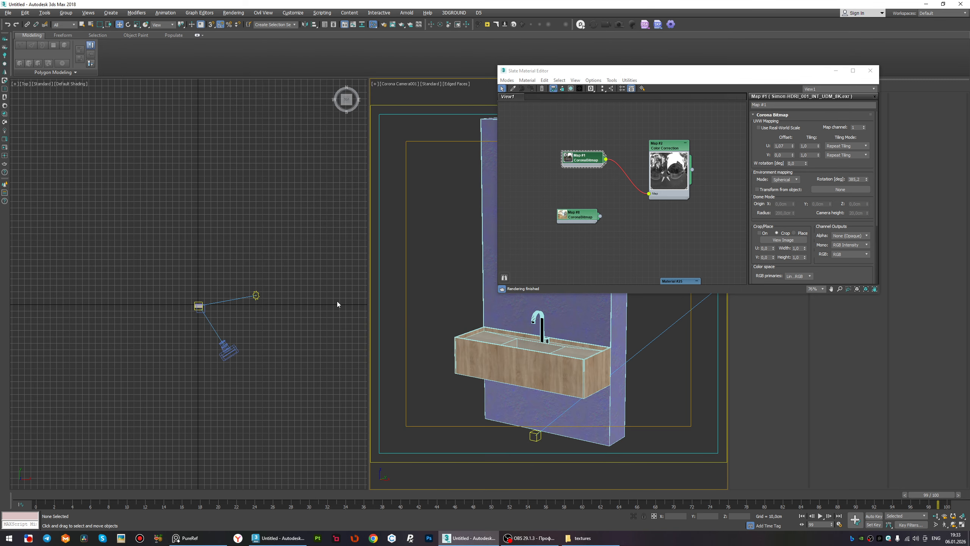
Delete the Corona Sun from the scene in the top view.
click(871, 70)
click(256, 294)
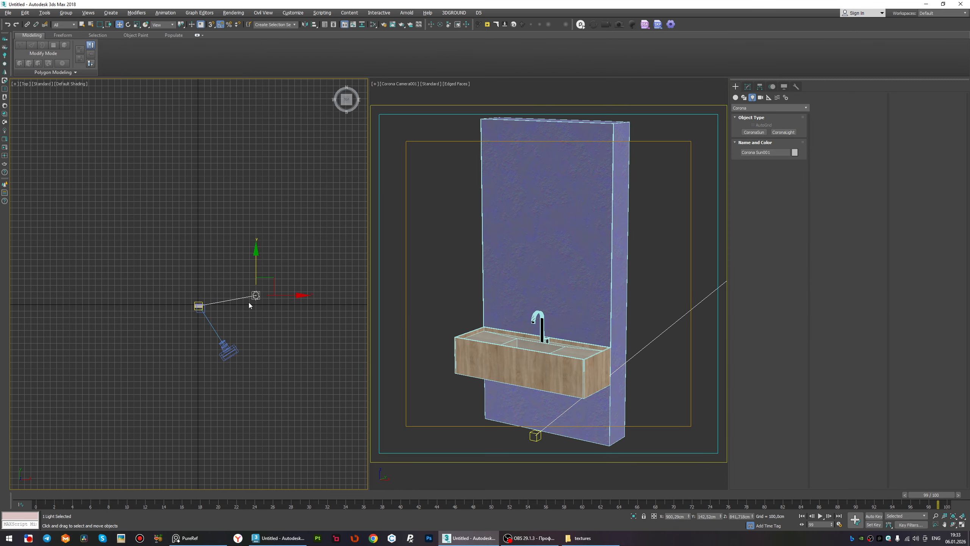
key(Delete)
Render the camera view interactively without the sun and examine the countertop, wood front and concrete wall edge up close.
click(5, 147)
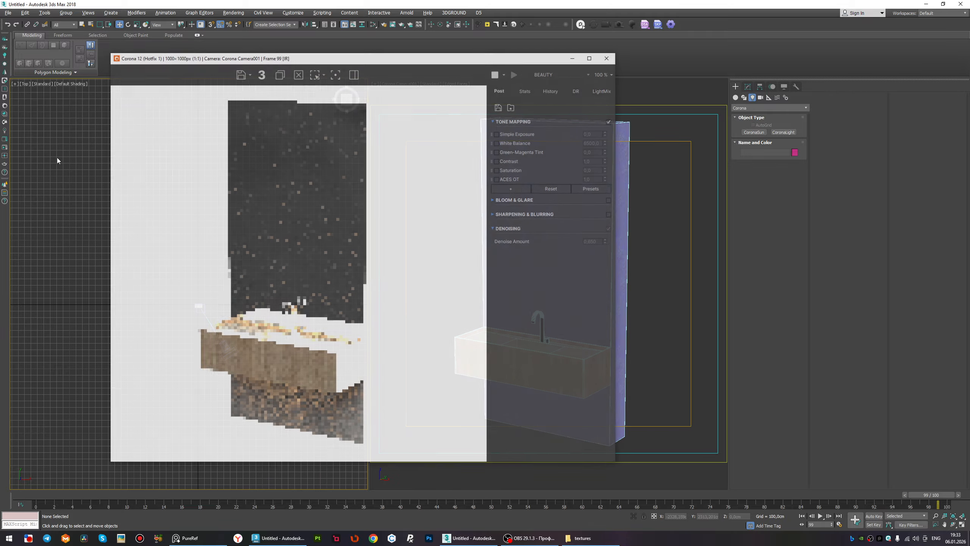
scroll(368, 331, up, 2)
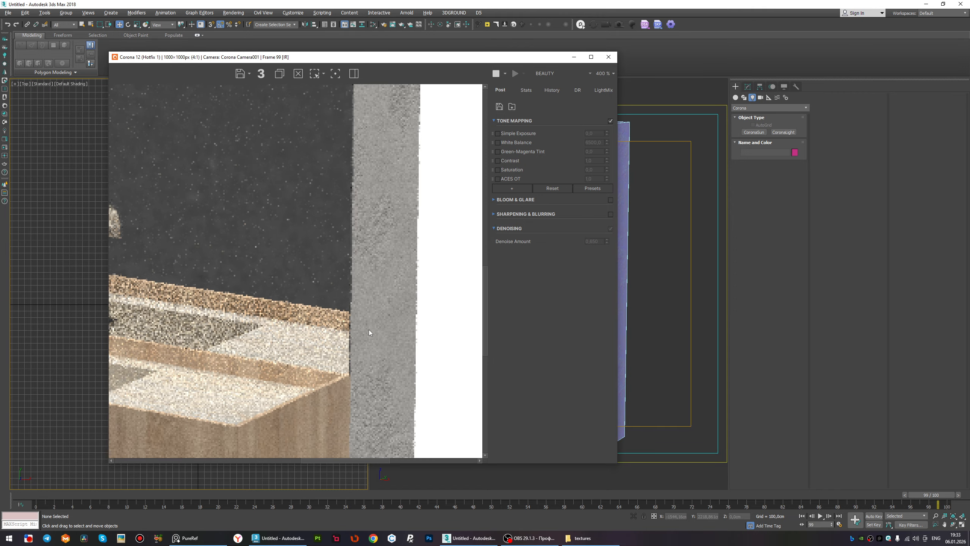
scroll(368, 329, down, 1)
scroll(337, 399, up, 2)
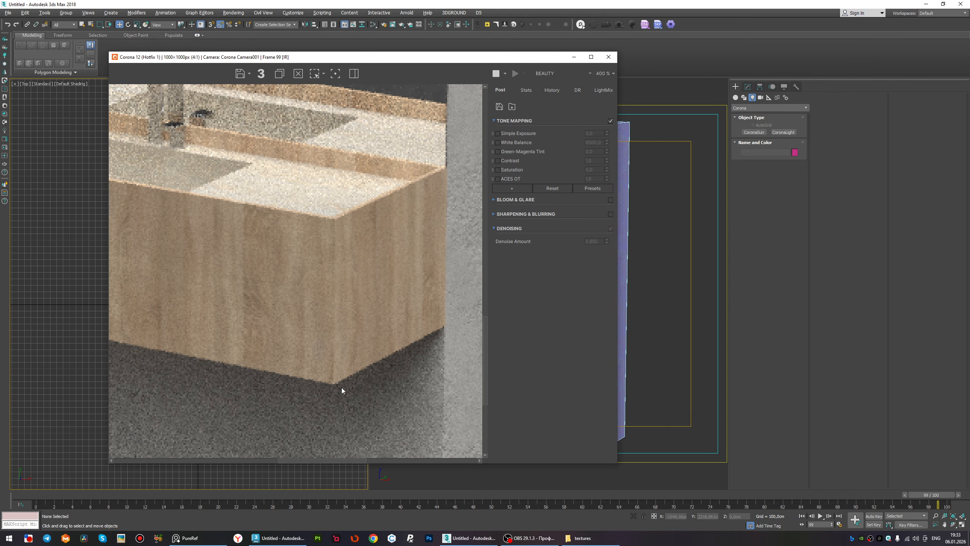
scroll(342, 387, down, 2)
scroll(373, 123, up, 1)
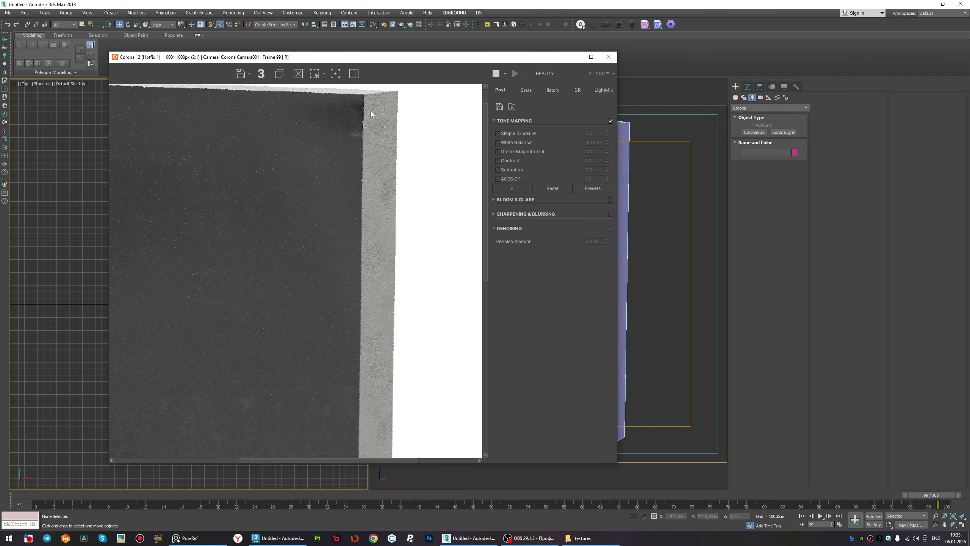
scroll(363, 148, down, 1)
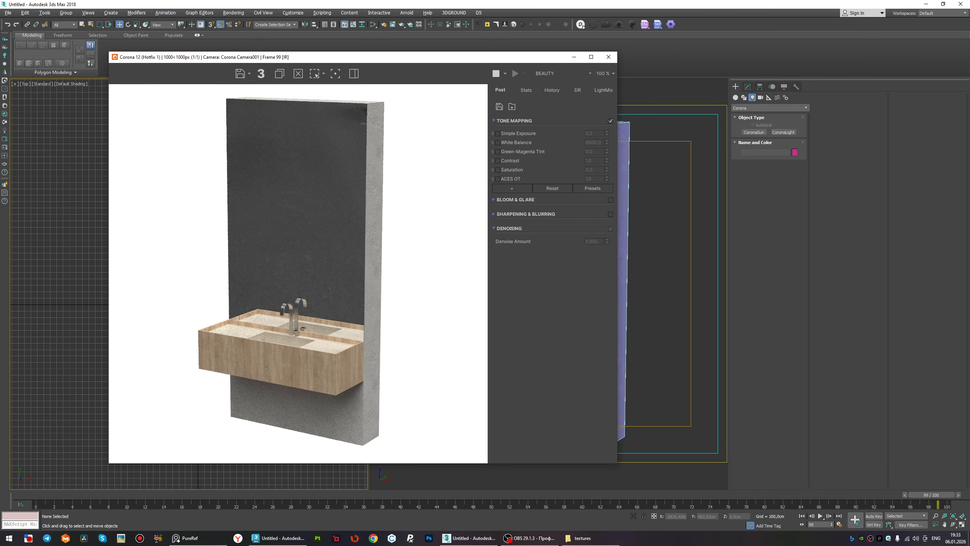
click(609, 57)
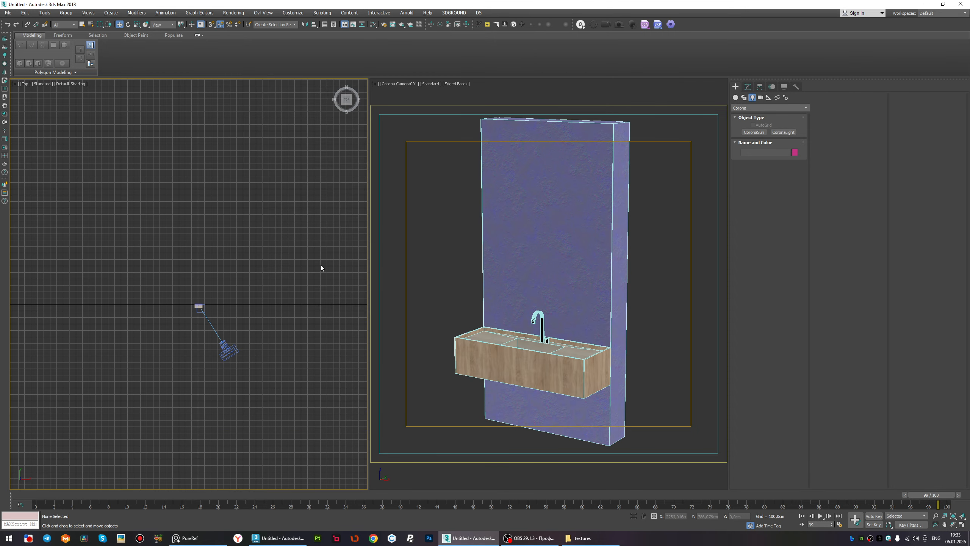
Set the Corona camera's focal length to 85 mm.
click(233, 351)
click(747, 87)
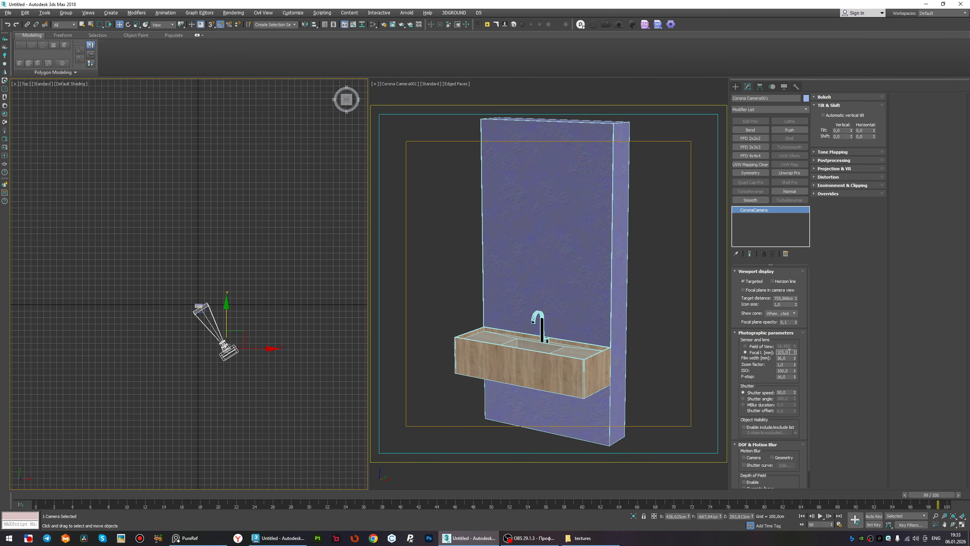
text(8)
text(5)
key(Return)
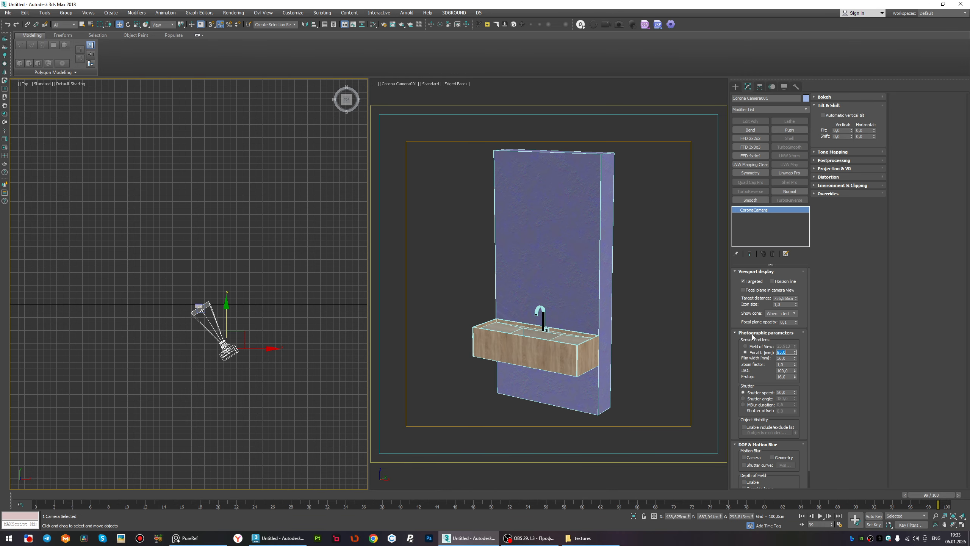
Dolly the camera closer until the wall nearly fills the safe frame, lower it slightly and recentre the washbasin wall.
click(660, 272)
click(935, 516)
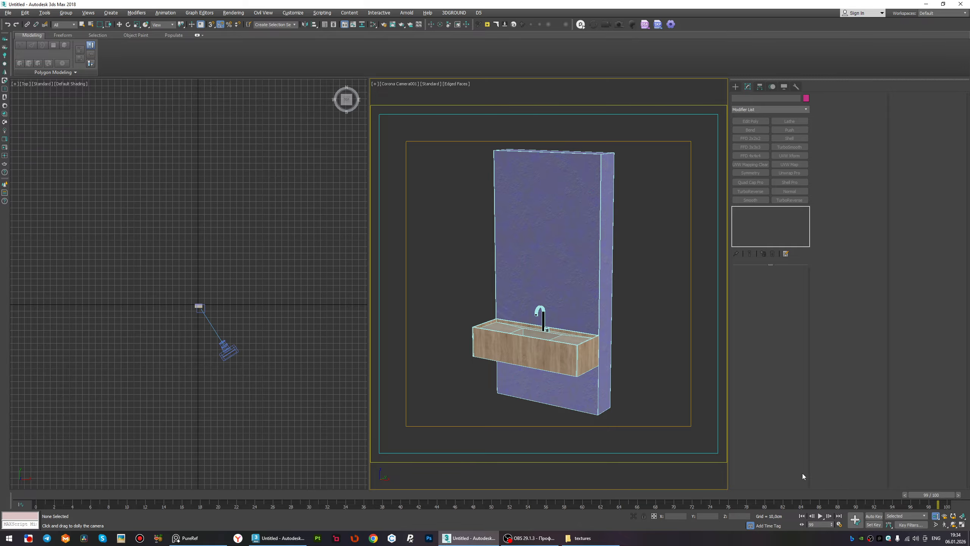
drag(630, 367, 640, 298)
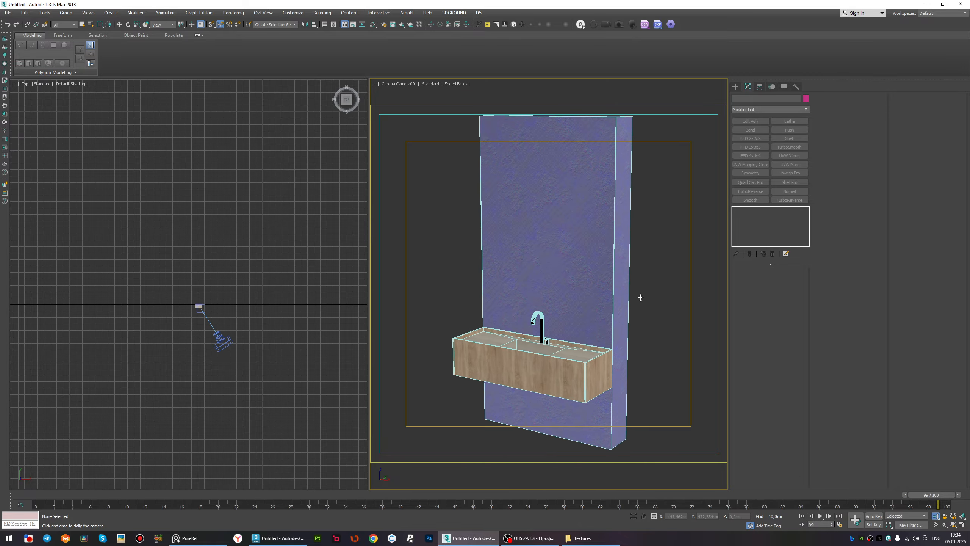
alt+middle_drag(224, 342, 255, 273)
click(249, 270)
drag(248, 238, 246, 253)
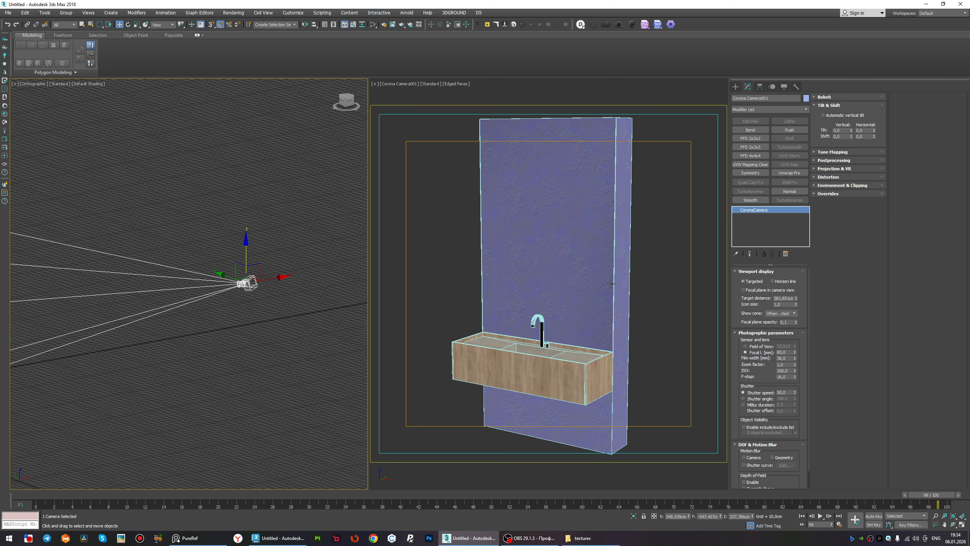
middle_drag(628, 291, 627, 288)
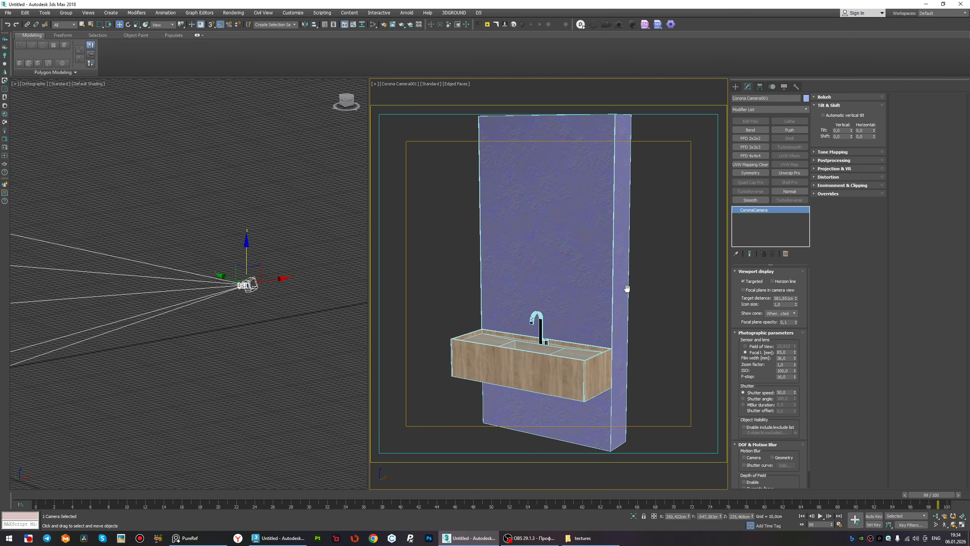
click(691, 238)
Render the reframed camera view interactively and examine the faucet, basin and mirror reflection.
click(6, 140)
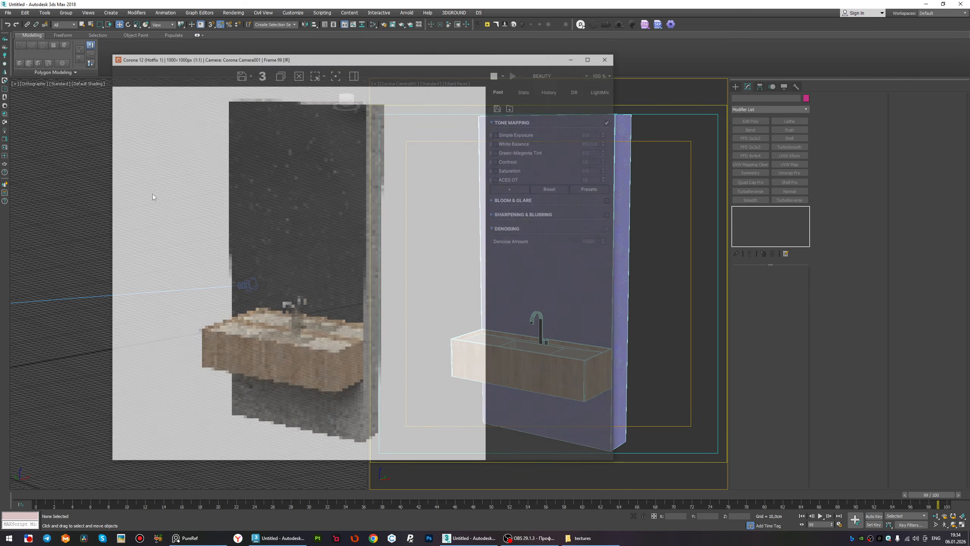
scroll(333, 353, up, 4)
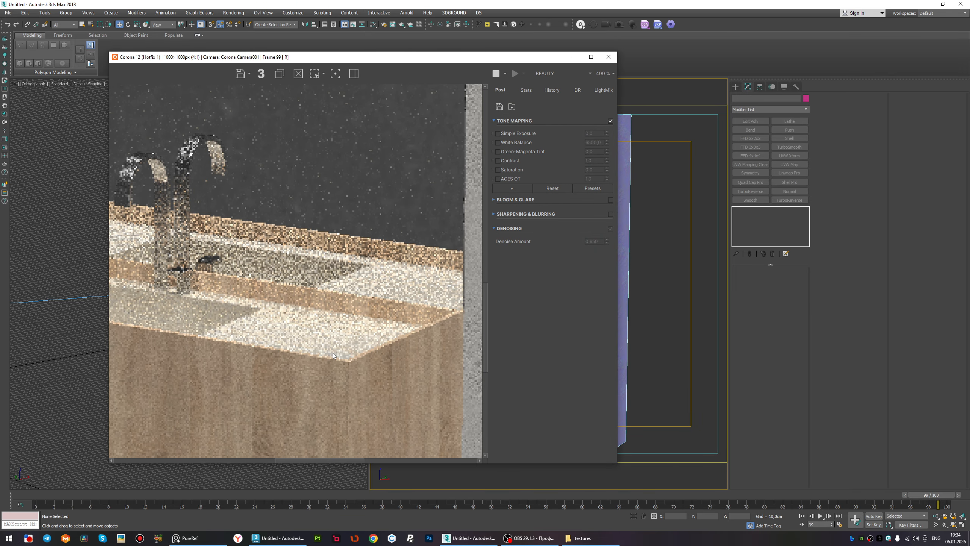
scroll(333, 353, down, 4)
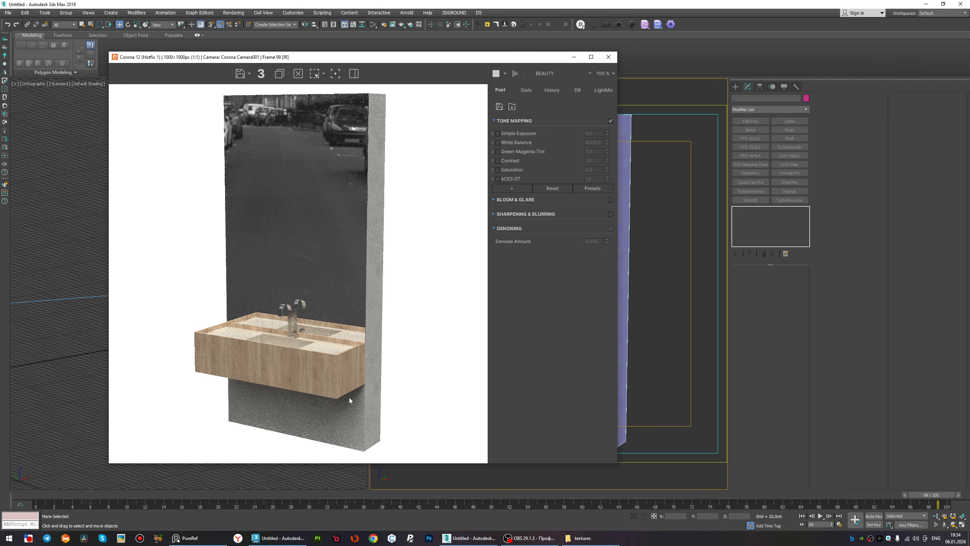
Reset the car rendering.hdr bitmap's U offset and raise it in 0,1 increments up to 0,9 to compare lighting and mirror reflections.
click(694, 243)
key(m)
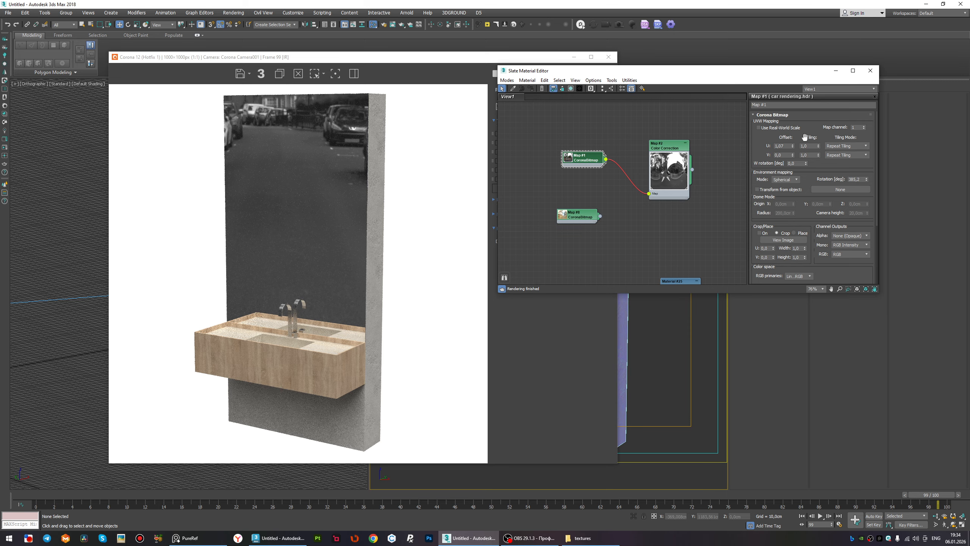
right_click(793, 146)
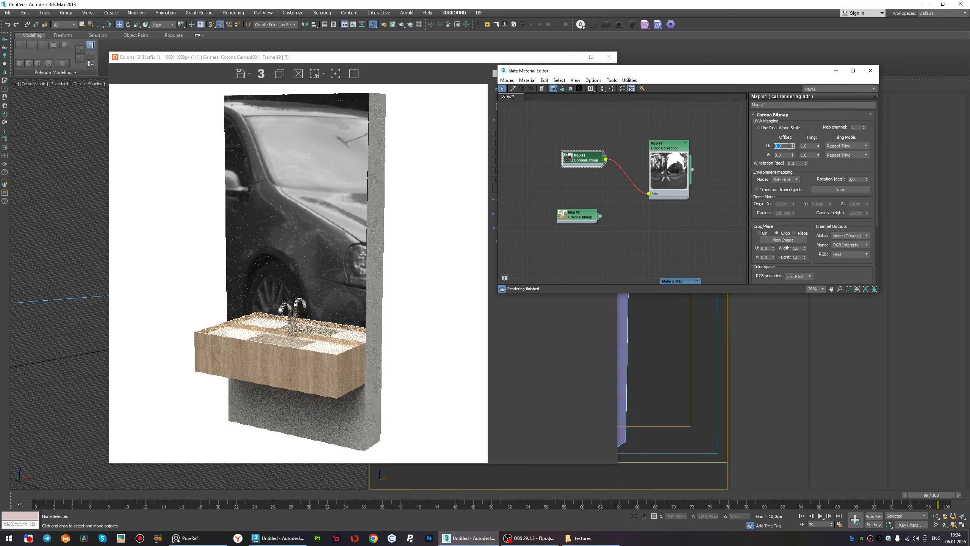
text(,1)
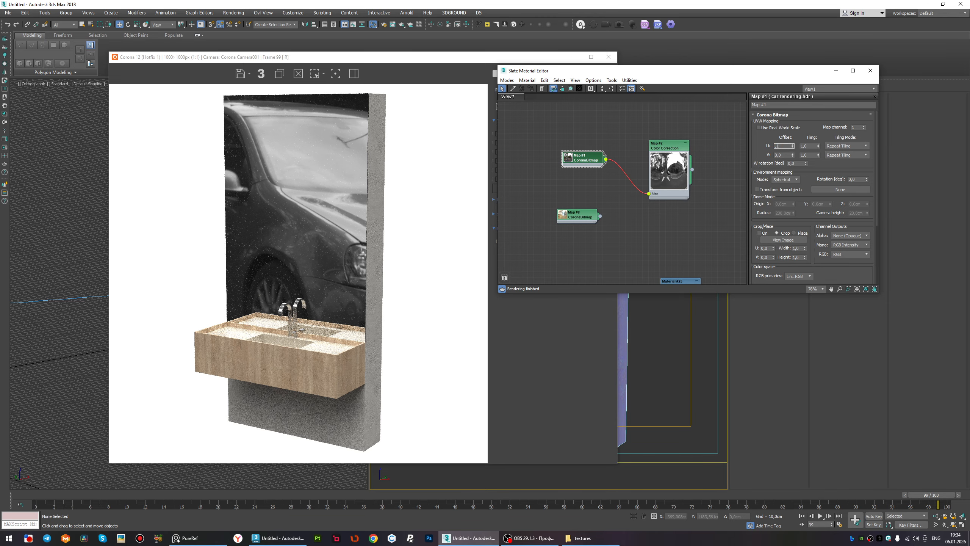
key(Return)
text(,2)
key(Return)
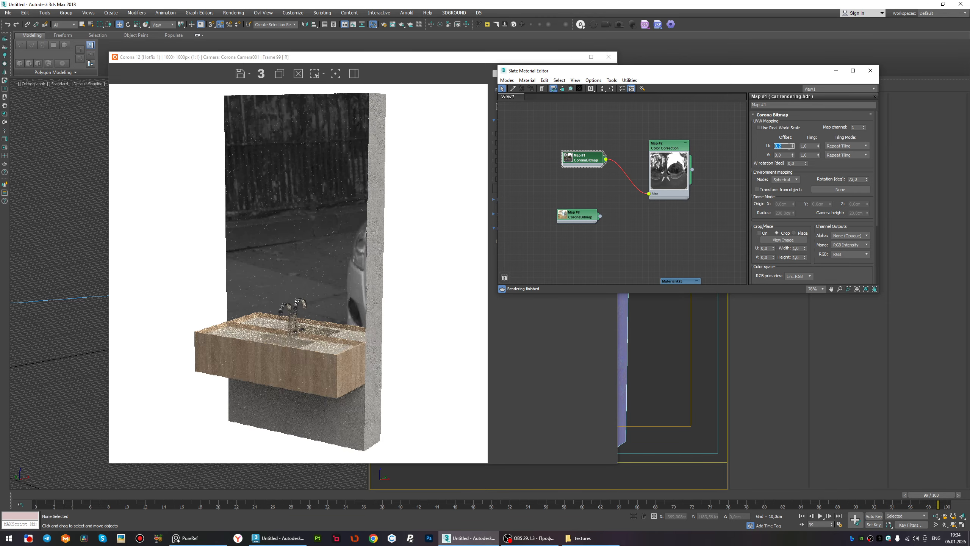
text(,4)
key(Return)
text(,5)
key(Return)
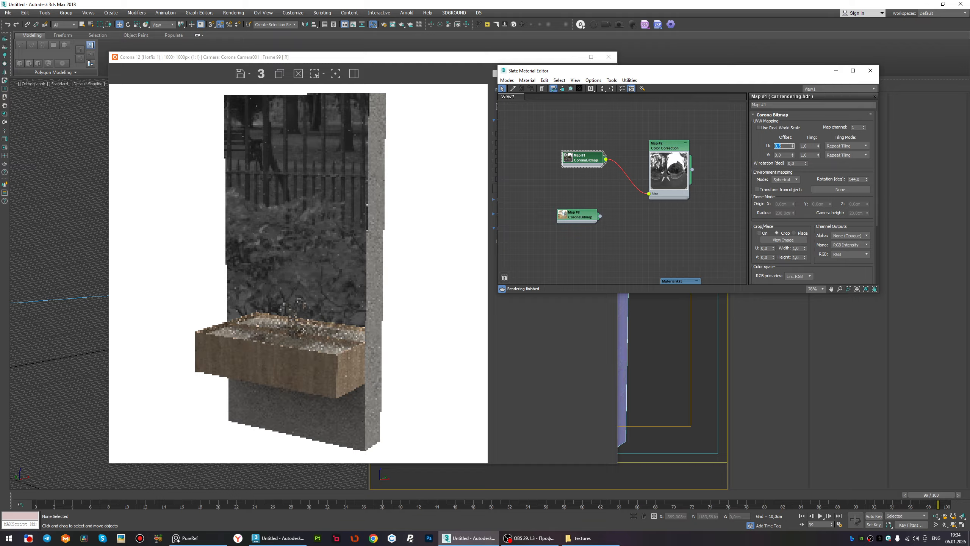
text(,6)
key(Return)
text(,7)
key(Return)
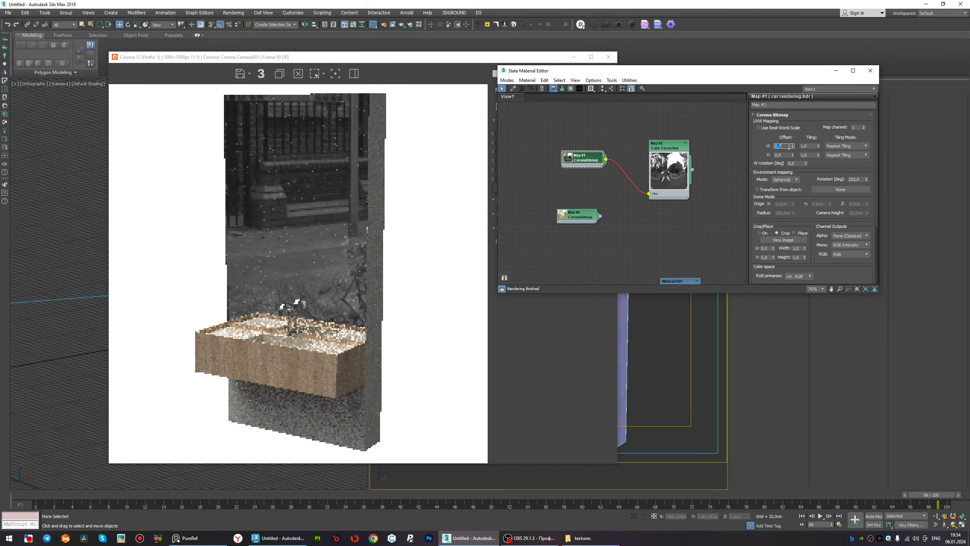
text(,8)
key(Return)
text(,9)
key(Return)
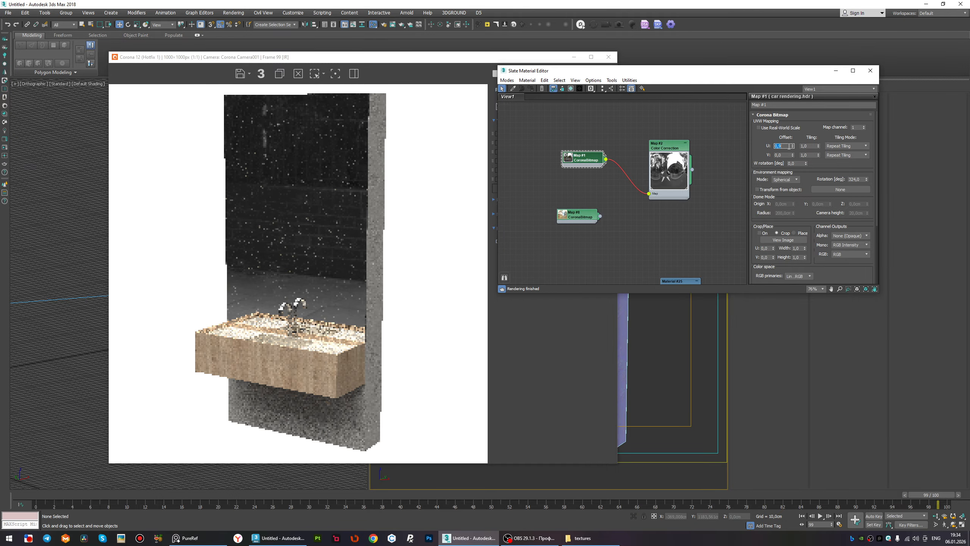
Examine the countertop, wood front, faucet and mirror up close in the interactive render with the rotated HDRI.
click(393, 331)
scroll(370, 294, up, 8)
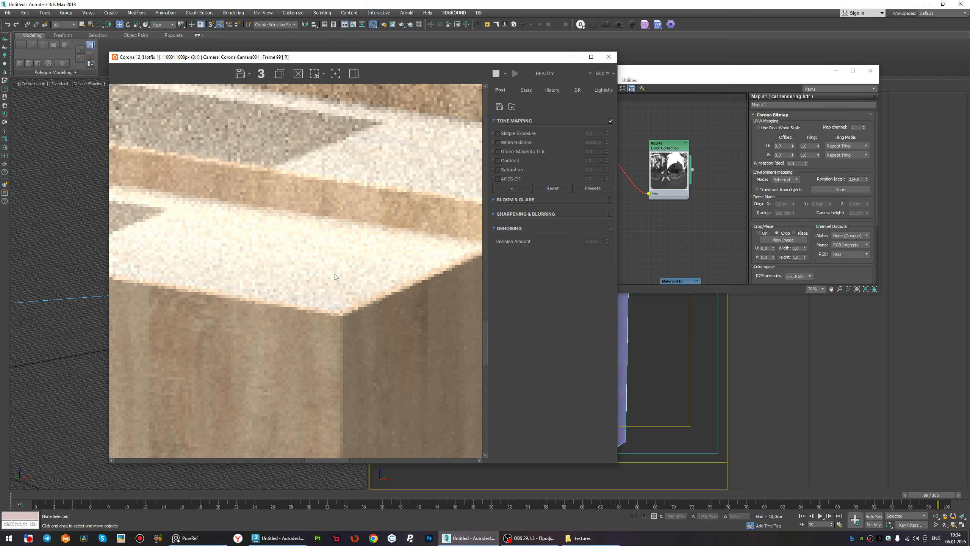
scroll(335, 276, down, 3)
scroll(249, 259, down, 1)
scroll(249, 259, up, 2)
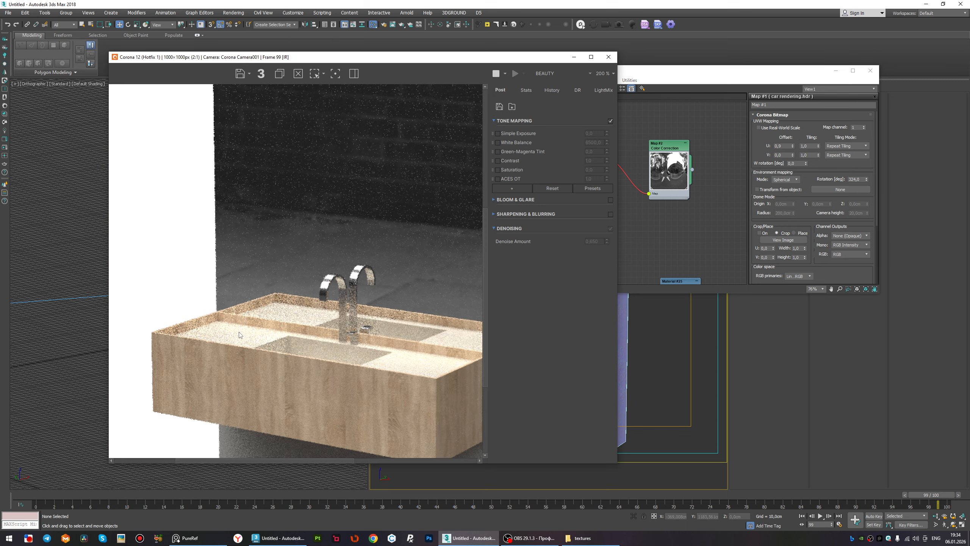
Try raising the granite's Map #7 Color Correction brightness to 7,641 and its contrast to 16,944.
click(672, 223)
scroll(673, 209, down, 8)
scroll(703, 195, up, 6)
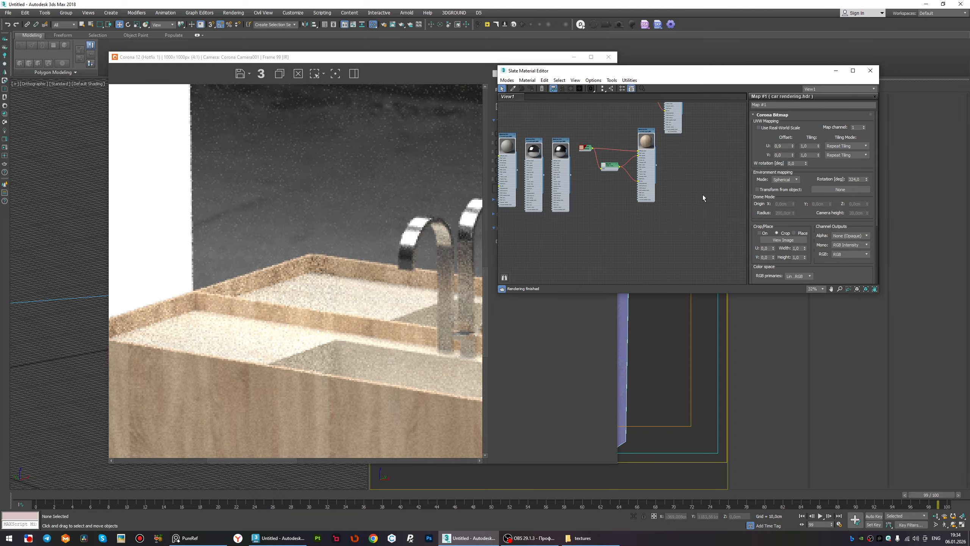
middle_drag(703, 195, 684, 281)
scroll(663, 147, up, 4)
scroll(633, 198, up, 2)
double_click(554, 213)
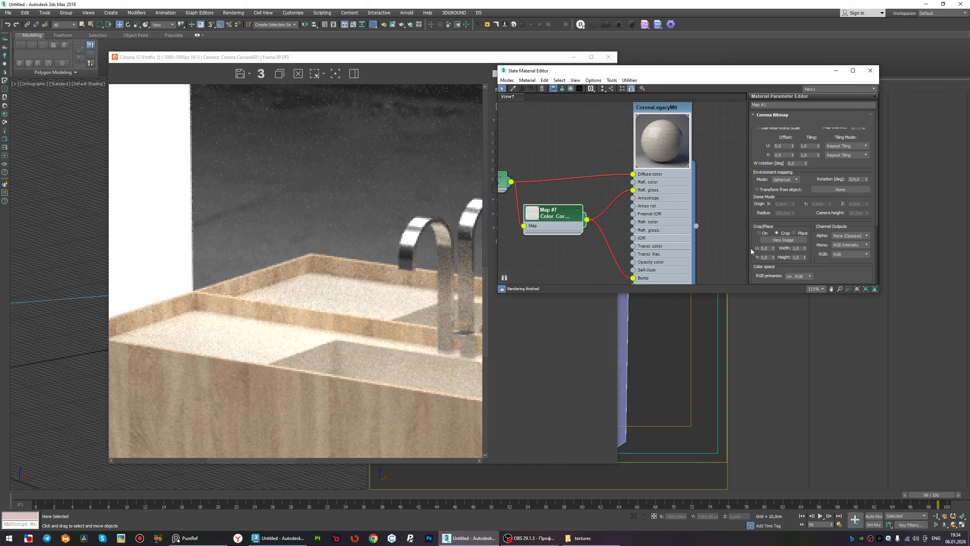
drag(826, 268, 819, 270)
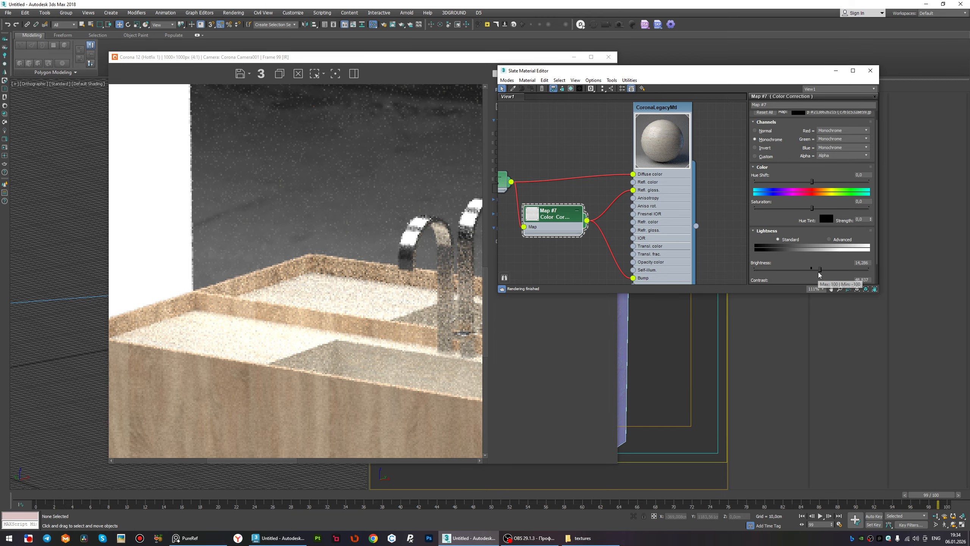
scroll(824, 255, down, 1)
drag(840, 264, 816, 245)
scroll(279, 345, down, 2)
Examine the countertop in the interactive render and reset the granite Color Correction's brightness and contrast to 0,0.
scroll(279, 344, up, 3)
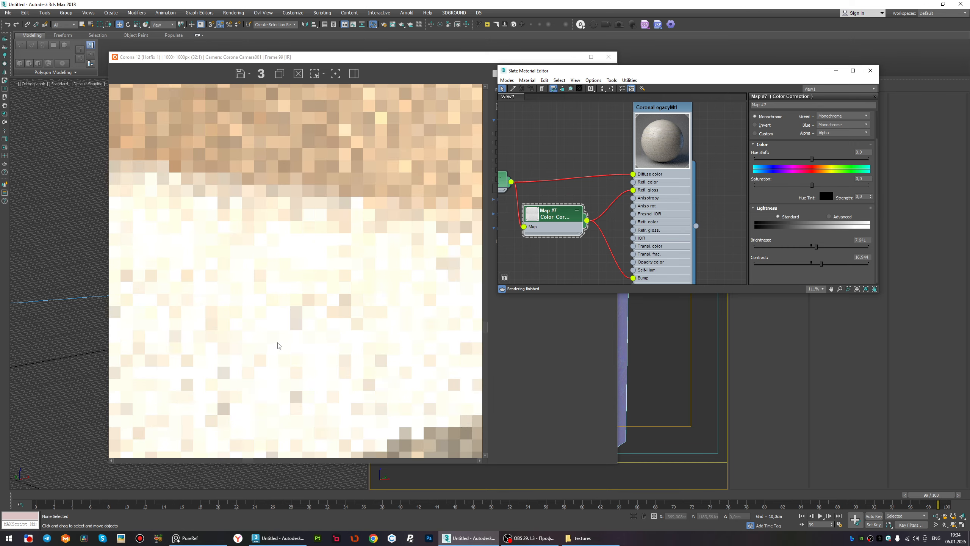
scroll(281, 347, down, 3)
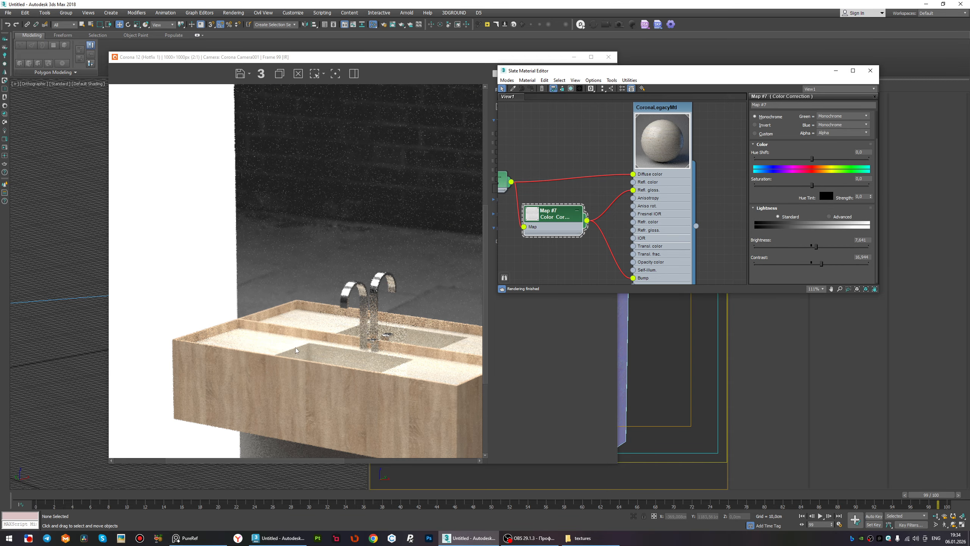
scroll(429, 377, up, 4)
scroll(430, 377, down, 1)
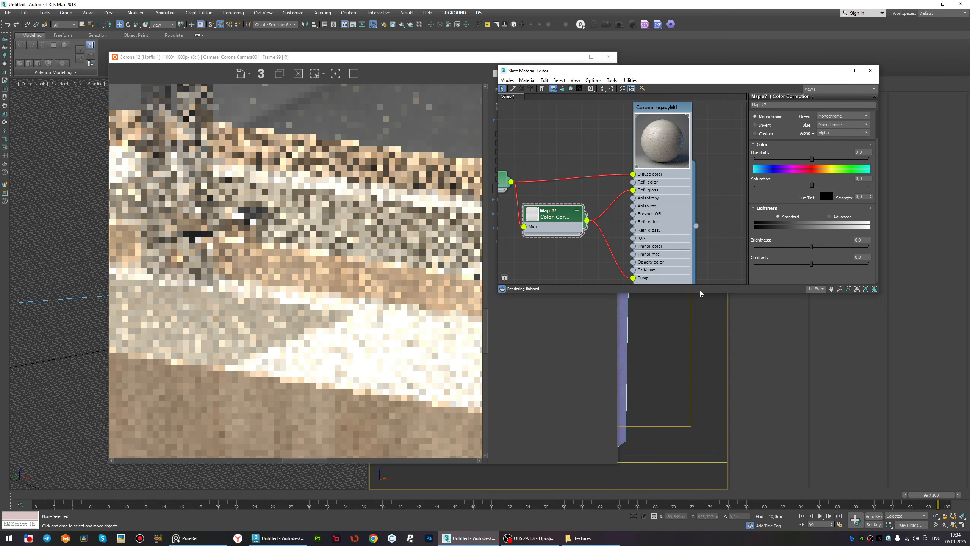
scroll(322, 357, down, 1)
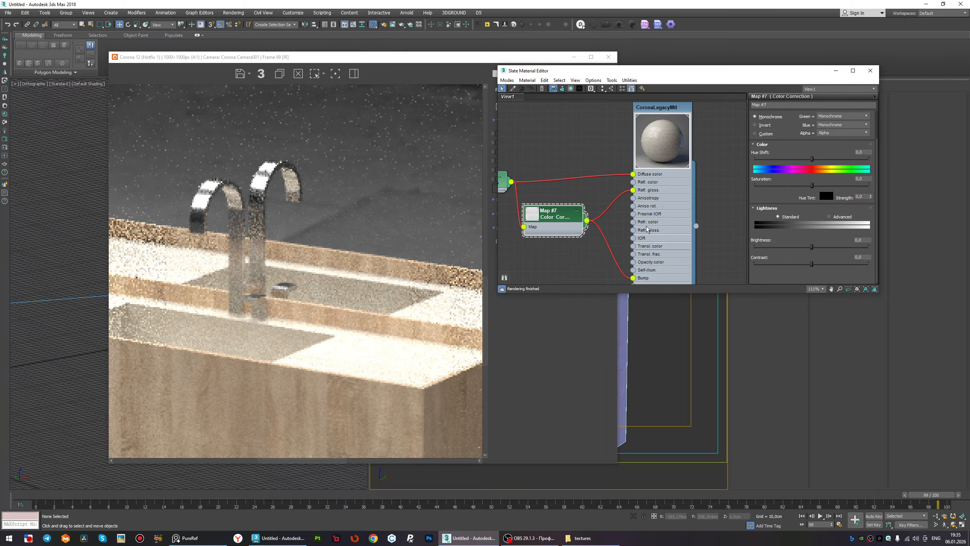
Open the Granite Kashmire Gold material, review its map amounts and examine the countertop and basin in the interactive render.
double_click(647, 228)
scroll(773, 243, down, 10)
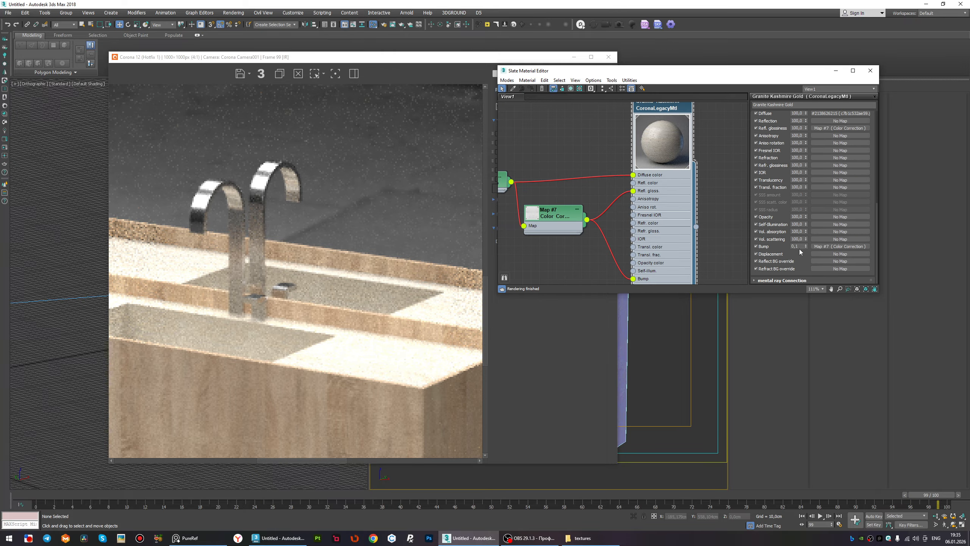
drag(633, 278, 633, 232)
scroll(331, 354, up, 3)
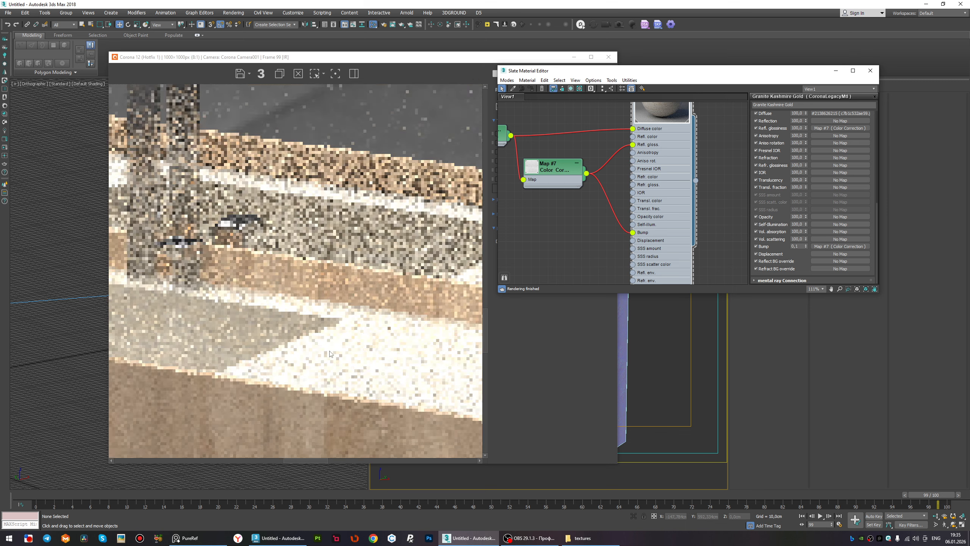
scroll(331, 354, down, 4)
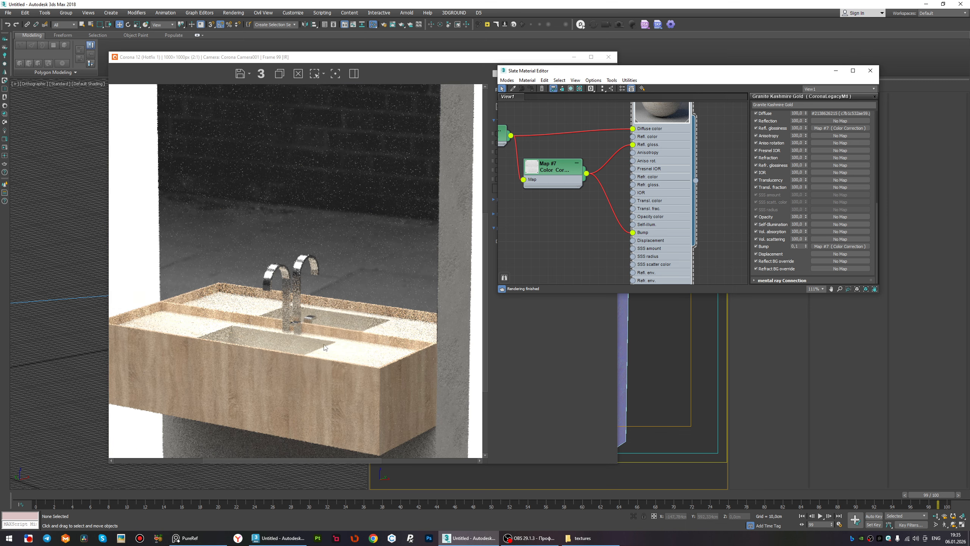
scroll(324, 348, up, 3)
scroll(287, 352, down, 3)
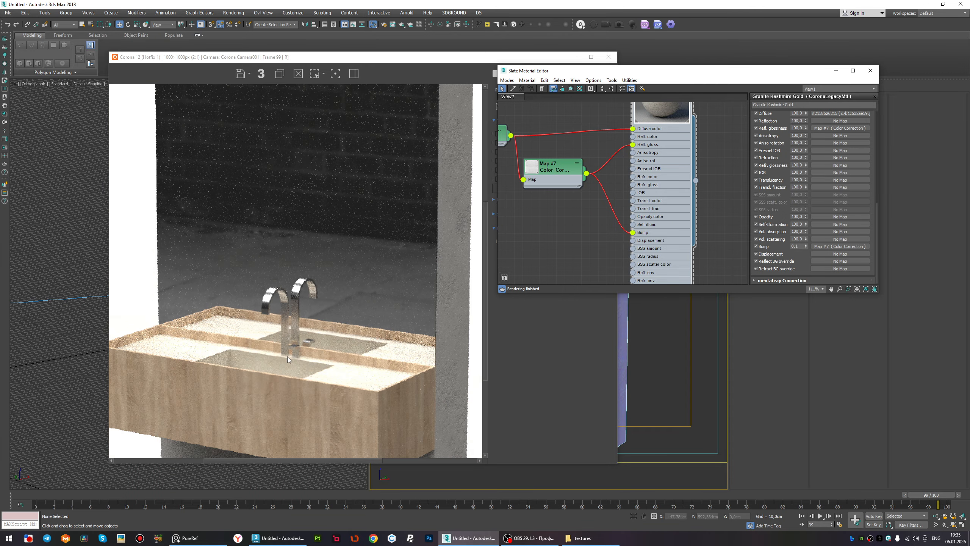
scroll(287, 359, down, 1)
scroll(332, 353, up, 2)
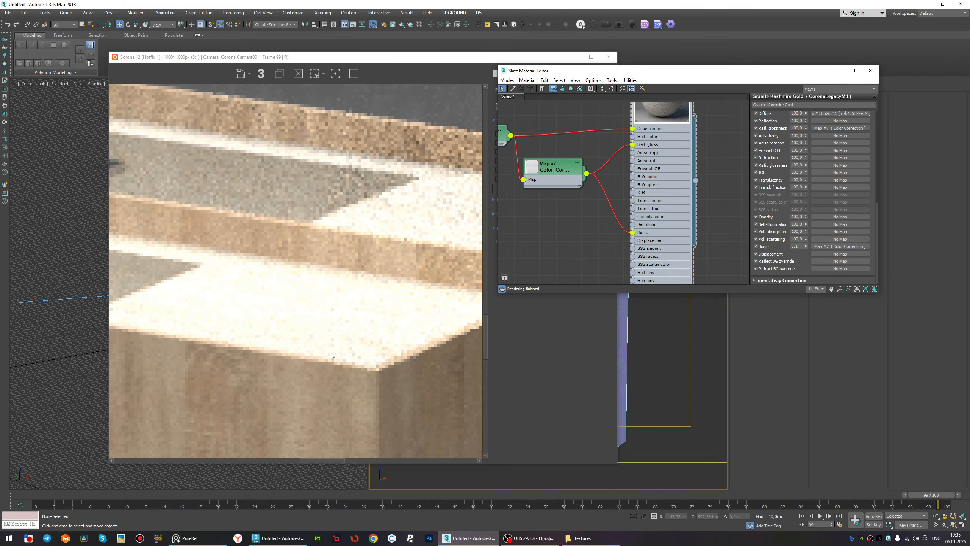
scroll(330, 353, down, 1)
Try a diffuse level of 0,7 on Granite Kashmire Gold and examine the countertop in the render.
scroll(761, 182, up, 5)
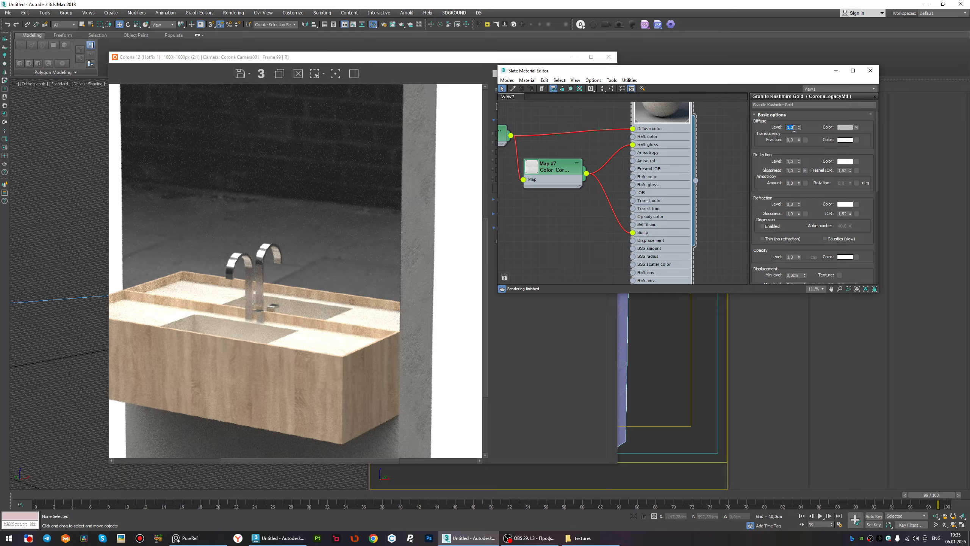
key(Return)
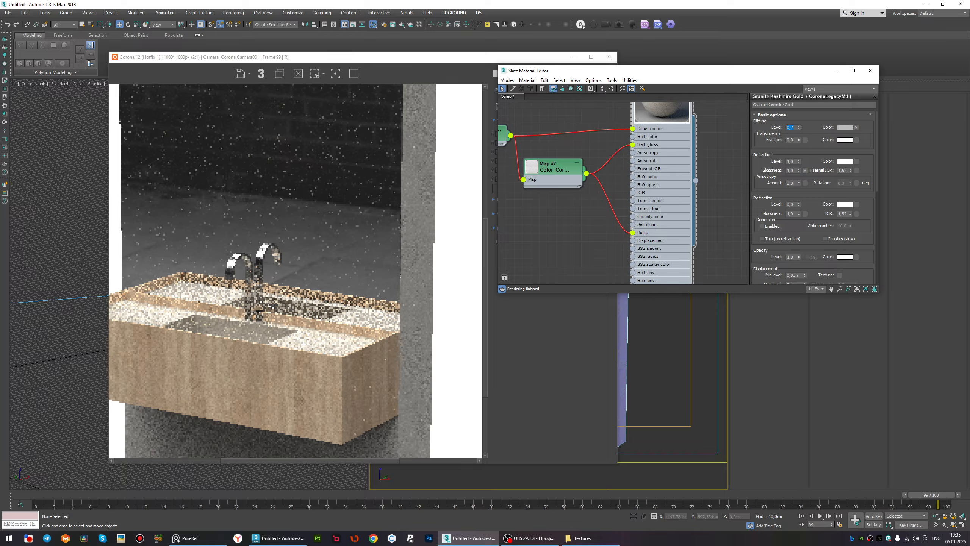
scroll(304, 342, up, 2)
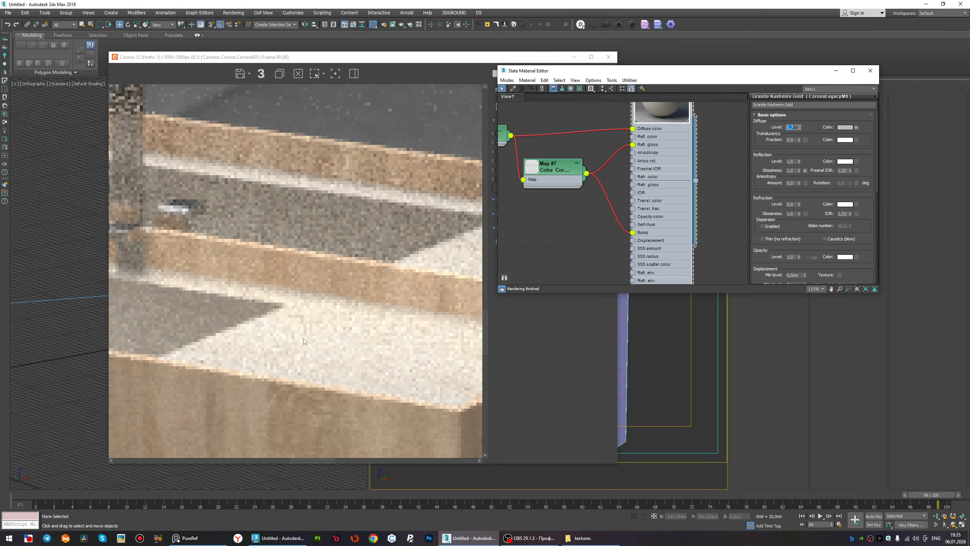
scroll(304, 341, down, 2)
click(302, 343)
scroll(283, 349, up, 2)
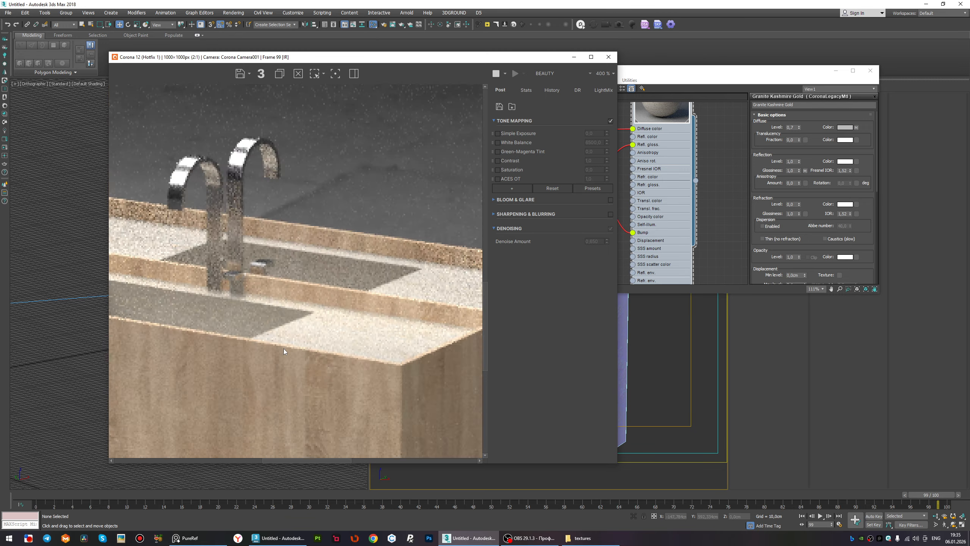
scroll(350, 334, down, 2)
scroll(244, 309, up, 2)
scroll(244, 311, down, 1)
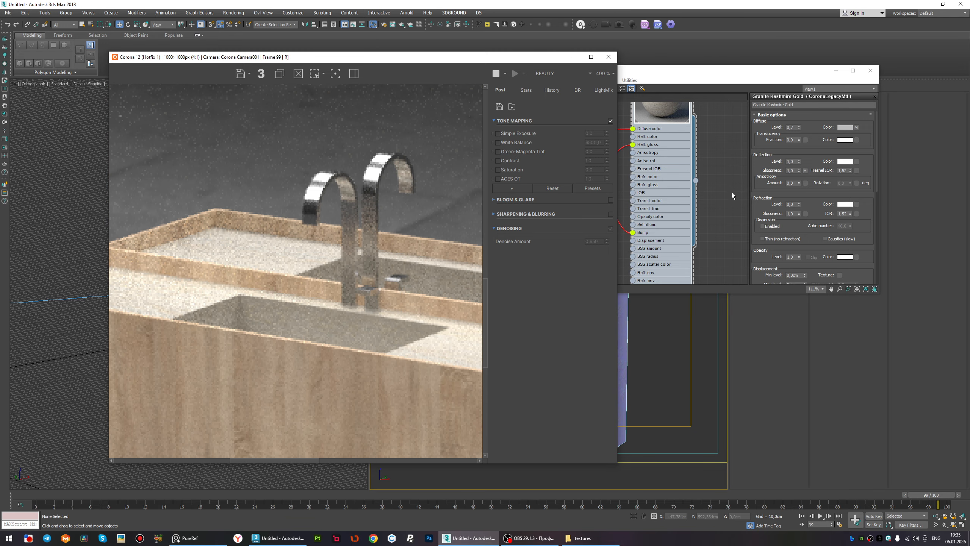
Set Granite Kashmire Gold's diffuse level to 0,8 and check the countertop and basin in the render.
click(793, 128)
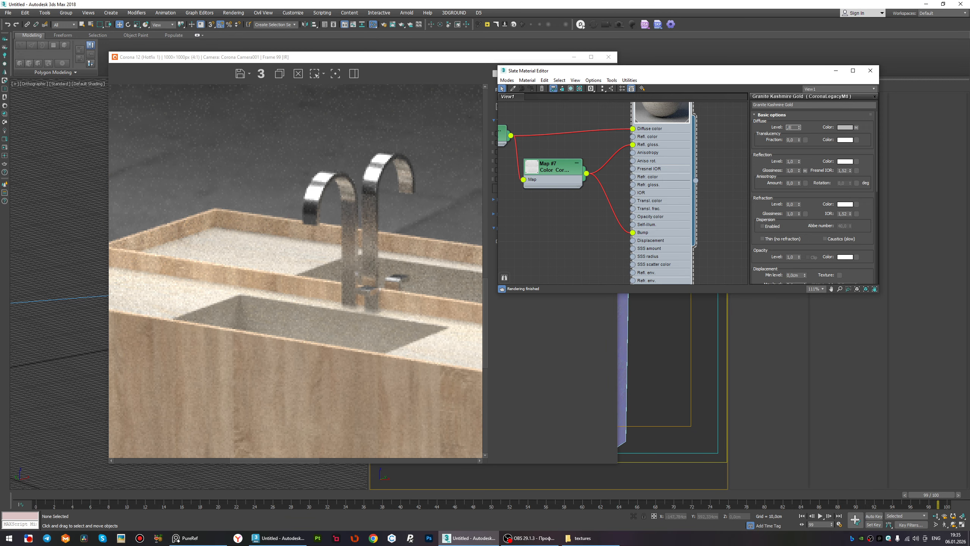
key(Return)
click(354, 333)
scroll(419, 336, down, 1)
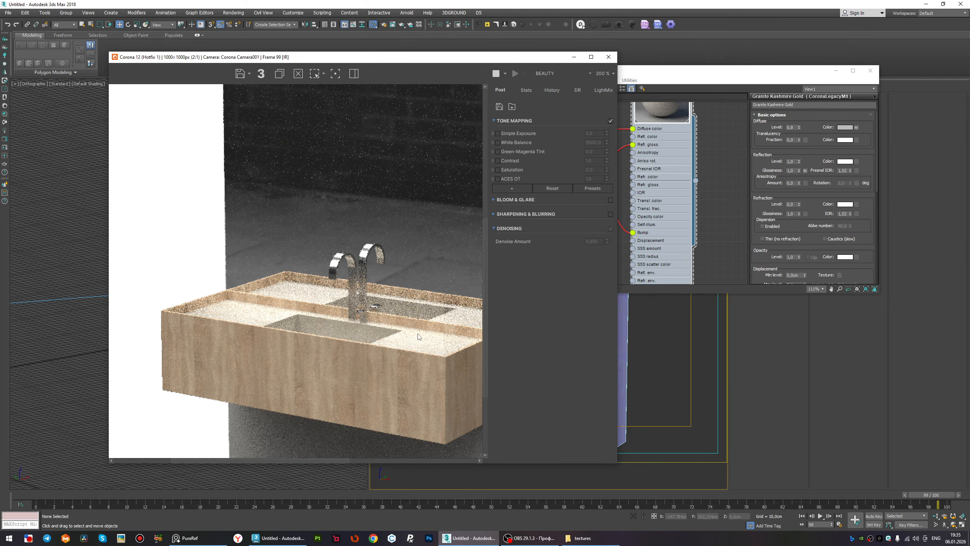
scroll(419, 336, up, 3)
scroll(387, 353, down, 3)
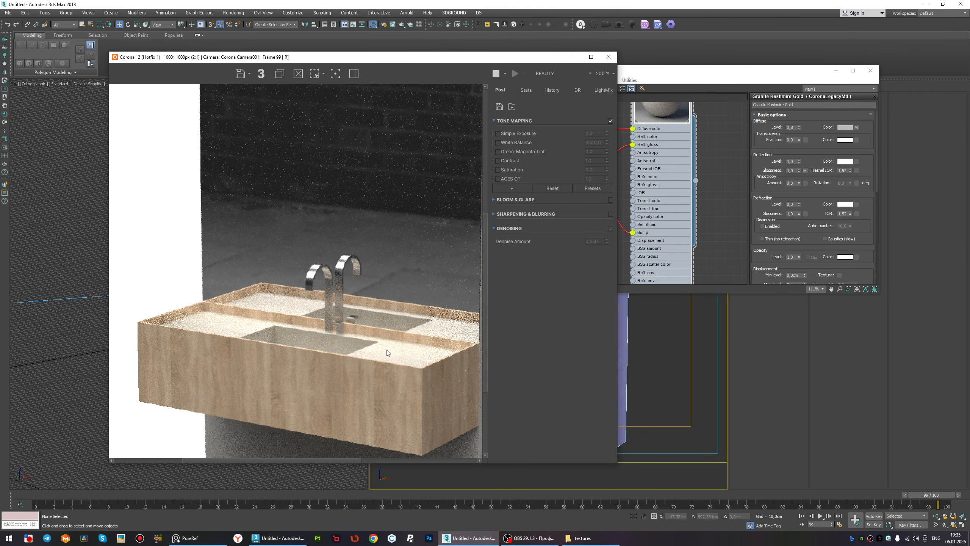
scroll(387, 353, up, 2)
scroll(286, 328, down, 1)
Set the bump amount of the Granite Kashmire Gold material to 1.
click(661, 180)
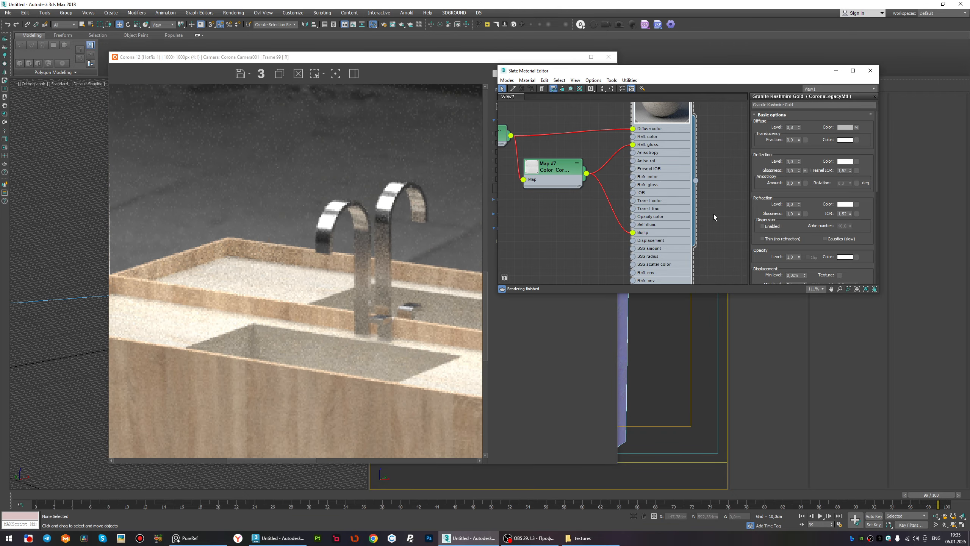
scroll(775, 218, down, 10)
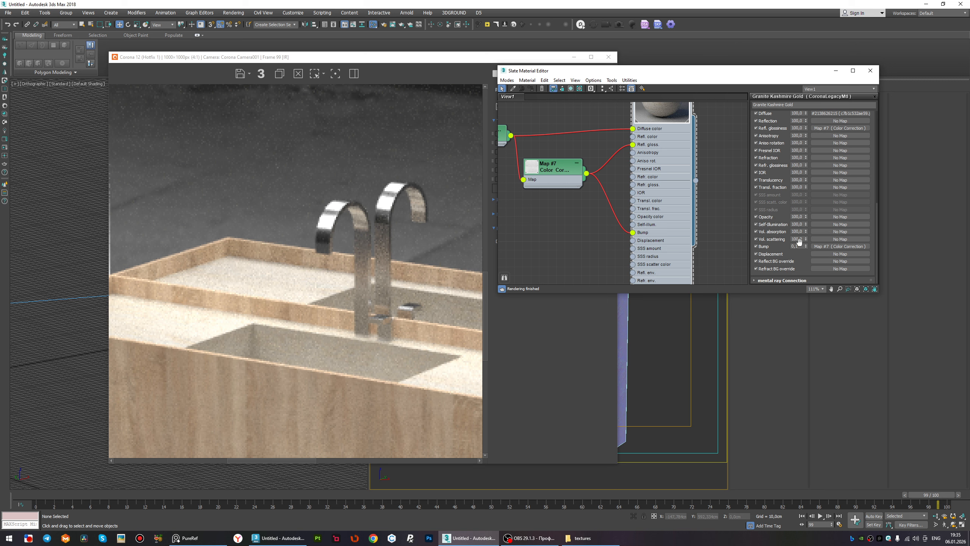
double_click(797, 246)
text(1)
key(Return)
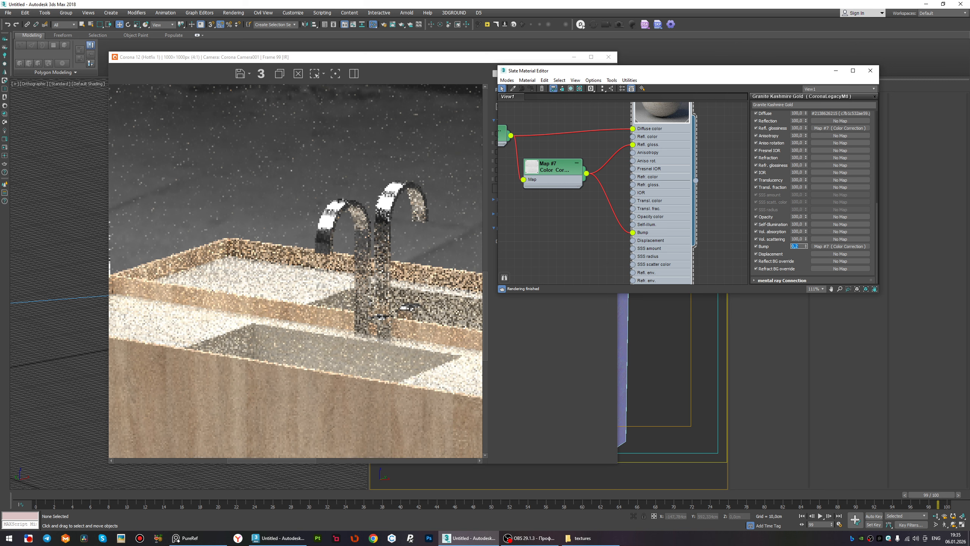
Raise the brightness of the granite's Map #7 Color Correction to 9,635.
scroll(759, 214, up, 3)
scroll(759, 214, up, 5)
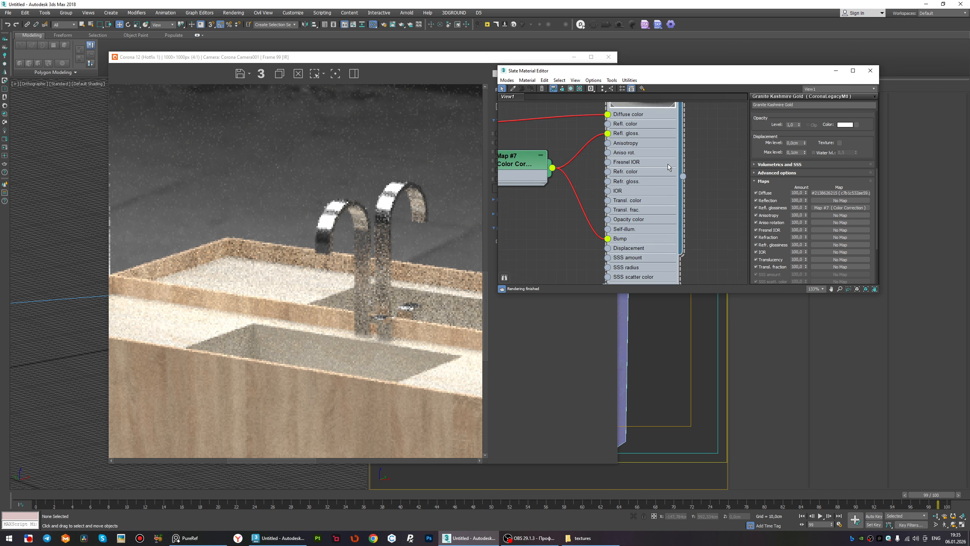
scroll(668, 164, down, 6)
middle_drag(633, 156, 651, 195)
scroll(633, 198, up, 4)
double_click(580, 208)
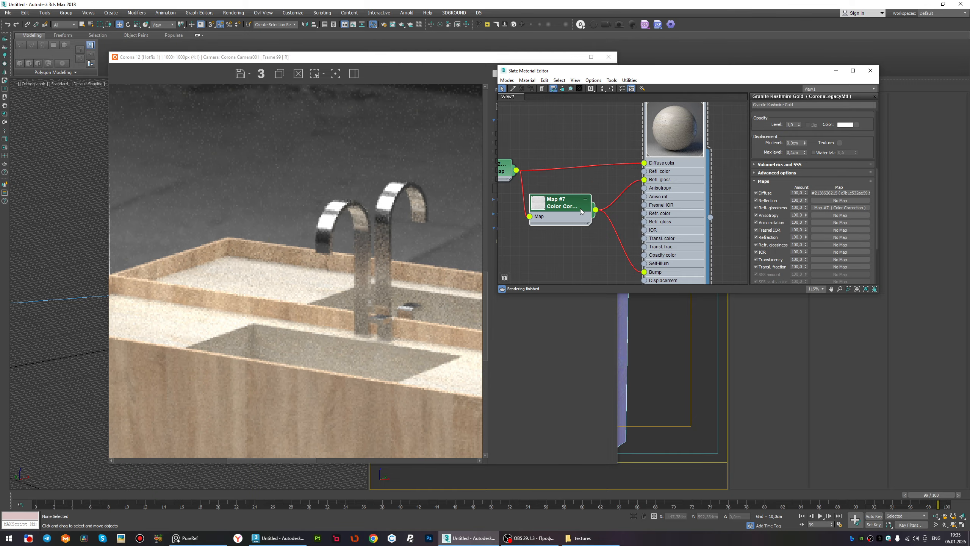
click(817, 246)
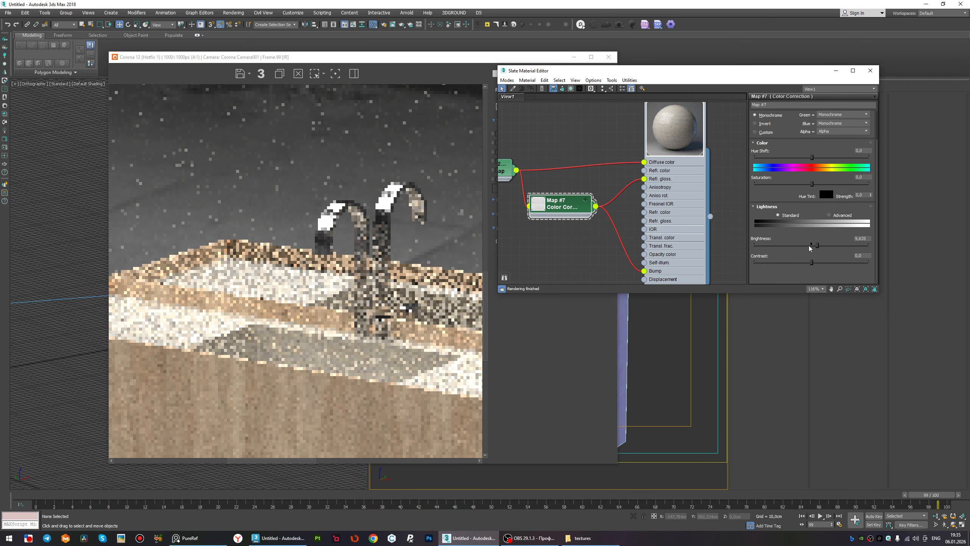
Examine the countertop, faucet, mirror and concrete wall edge in the updated interactive render.
scroll(329, 293, down, 1)
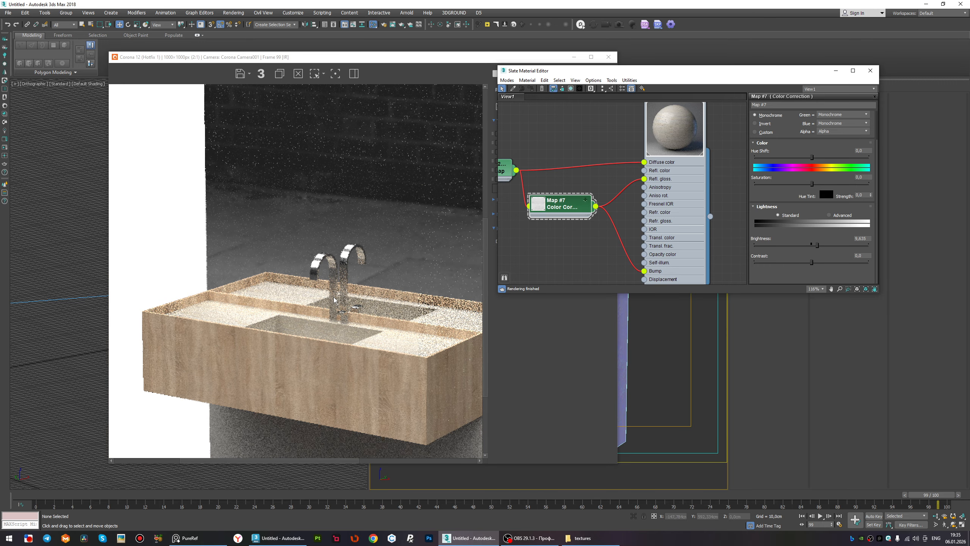
scroll(334, 298, up, 1)
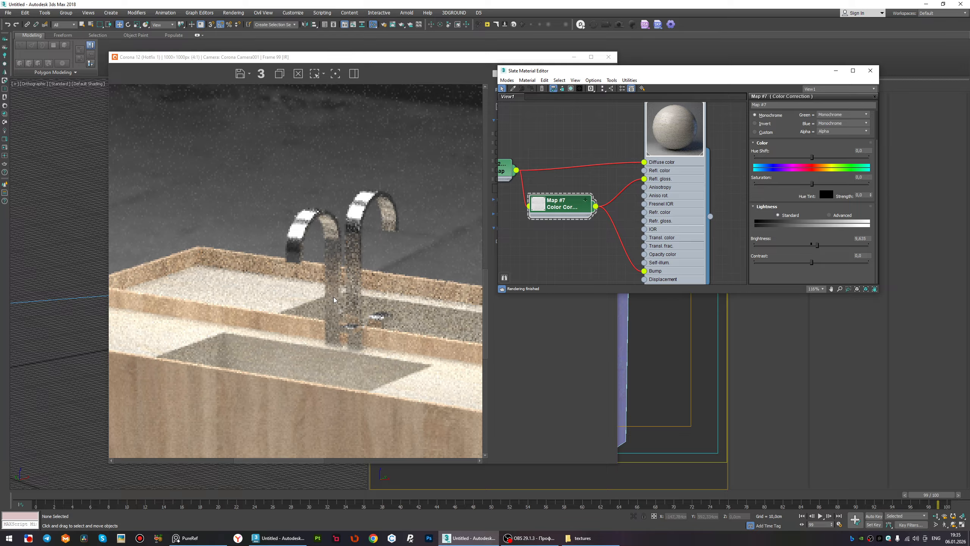
scroll(330, 323, down, 1)
scroll(331, 324, down, 1)
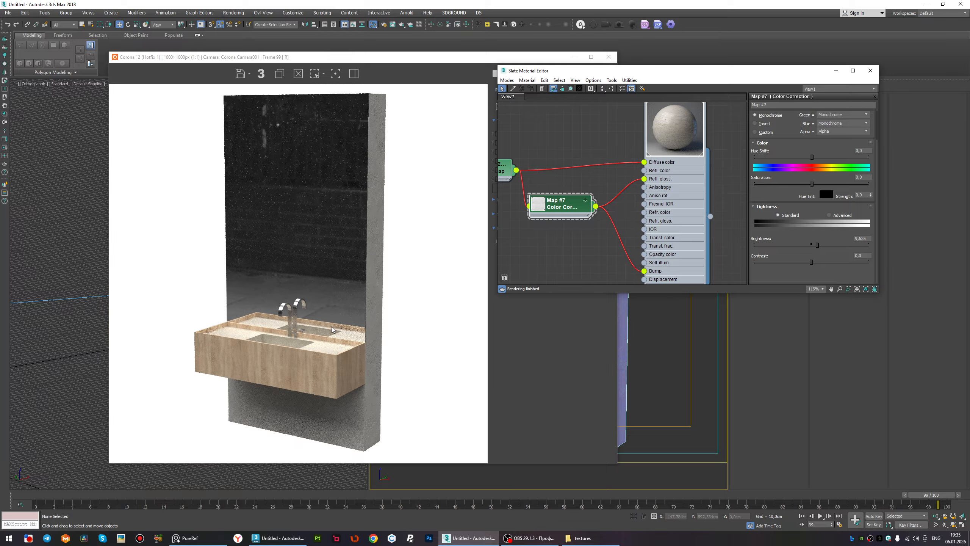
scroll(384, 107, up, 1)
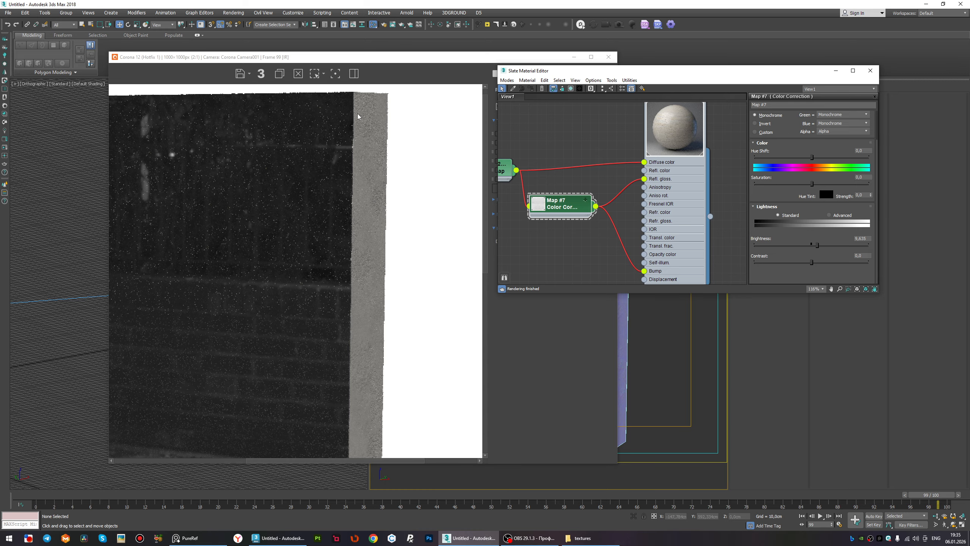
scroll(352, 136, down, 1)
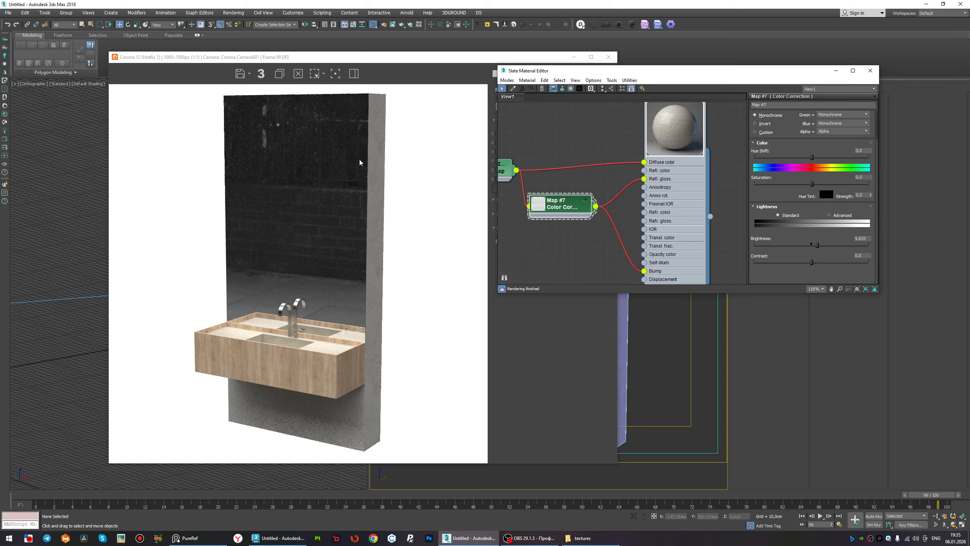
scroll(639, 223, down, 8)
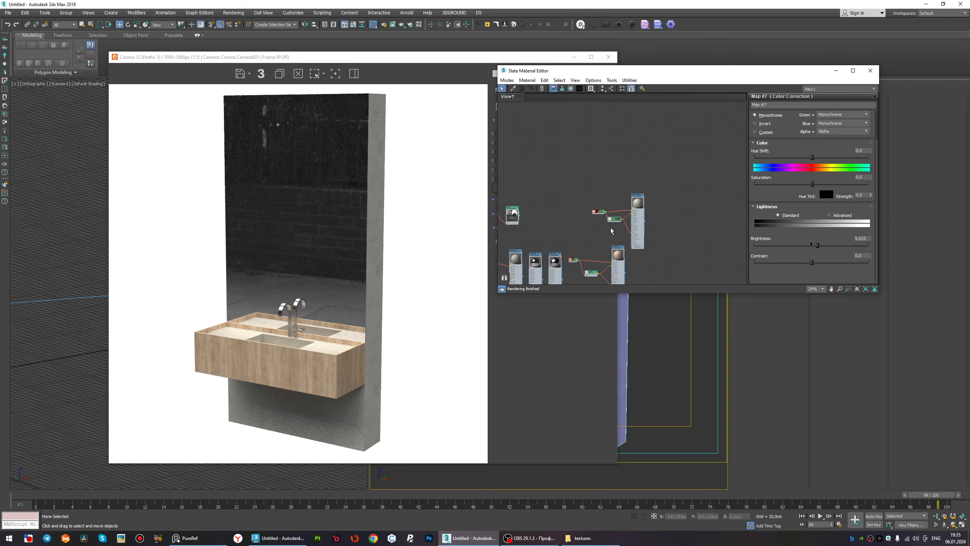
Set the output amount of the car rendering.hdr bitmap to 3.
scroll(565, 185, up, 6)
double_click(554, 180)
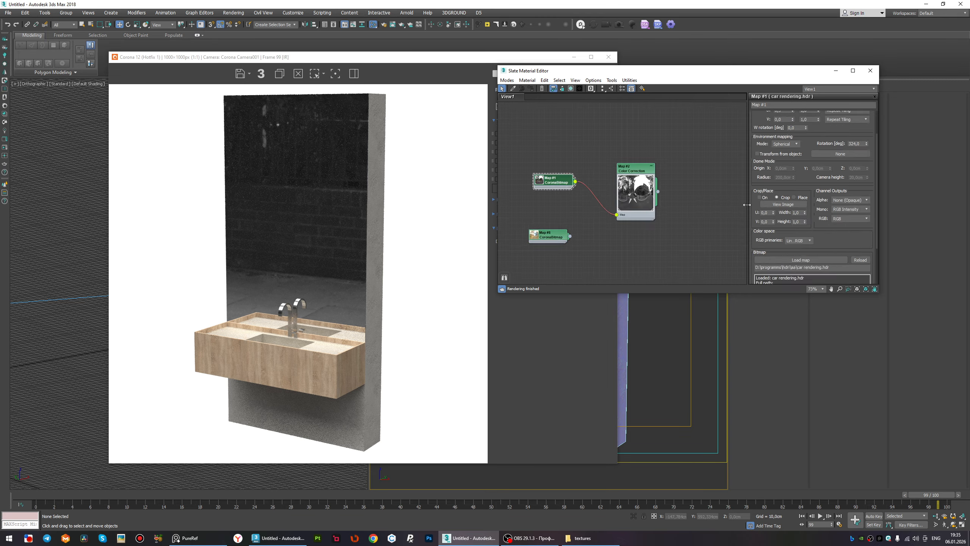
scroll(766, 231, down, 3)
scroll(776, 275, down, 1)
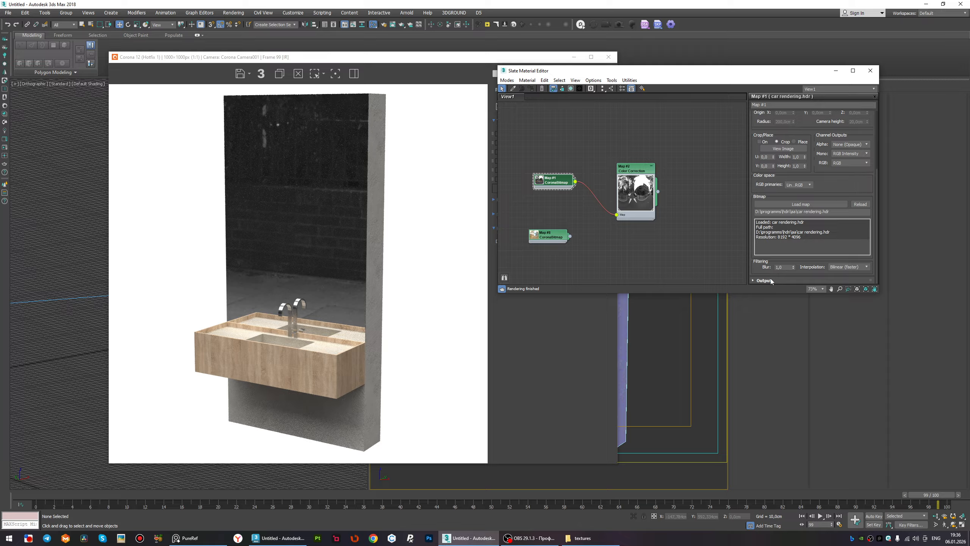
click(766, 280)
text(3)
key(Return)
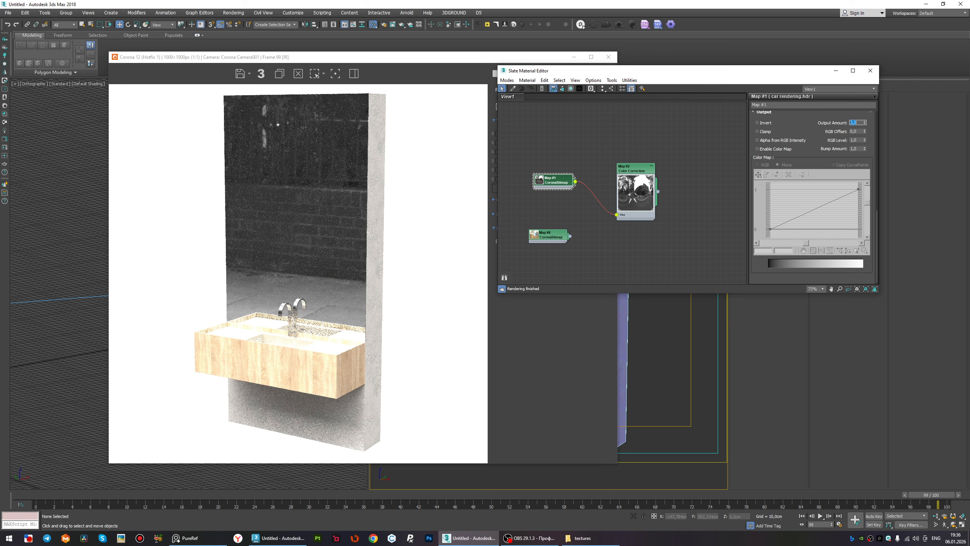
Lower the car rendering.hdr bitmap's output amount to 2 and inspect the washbasin countertop in the render.
text(2)
key(Return)
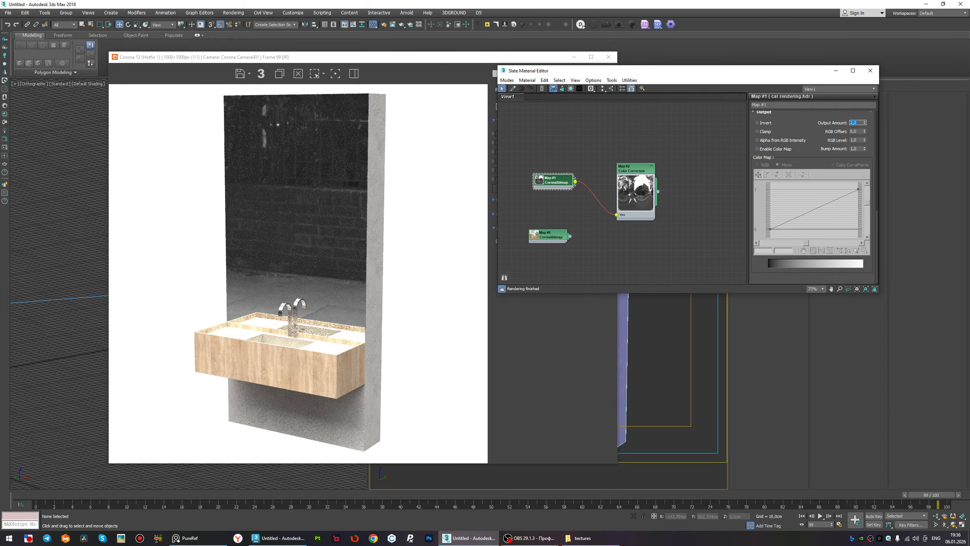
scroll(304, 318, up, 3)
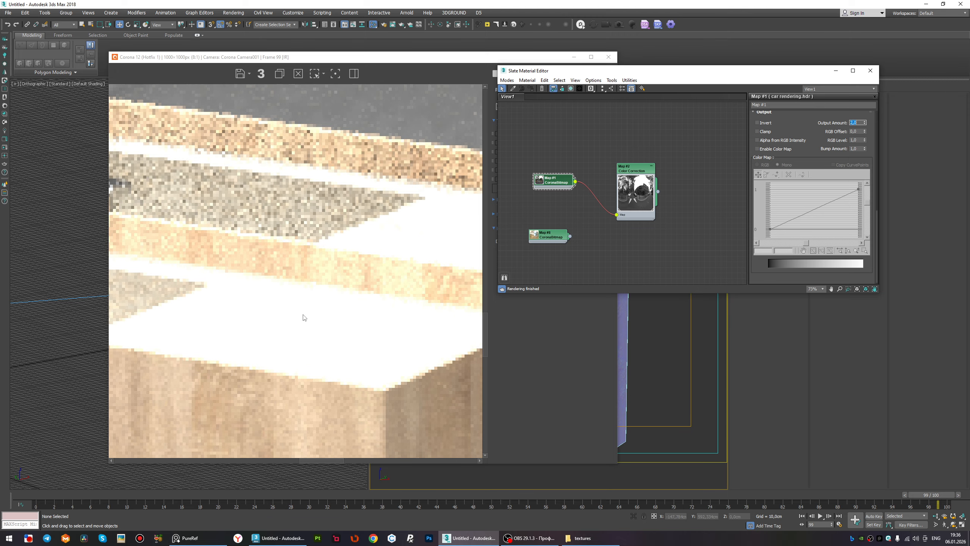
scroll(313, 317, down, 2)
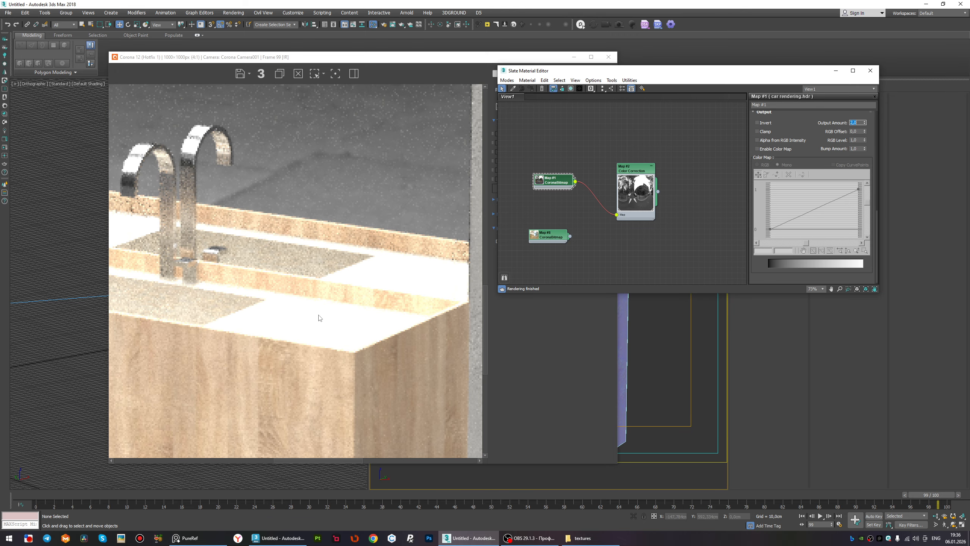
scroll(320, 318, down, 1)
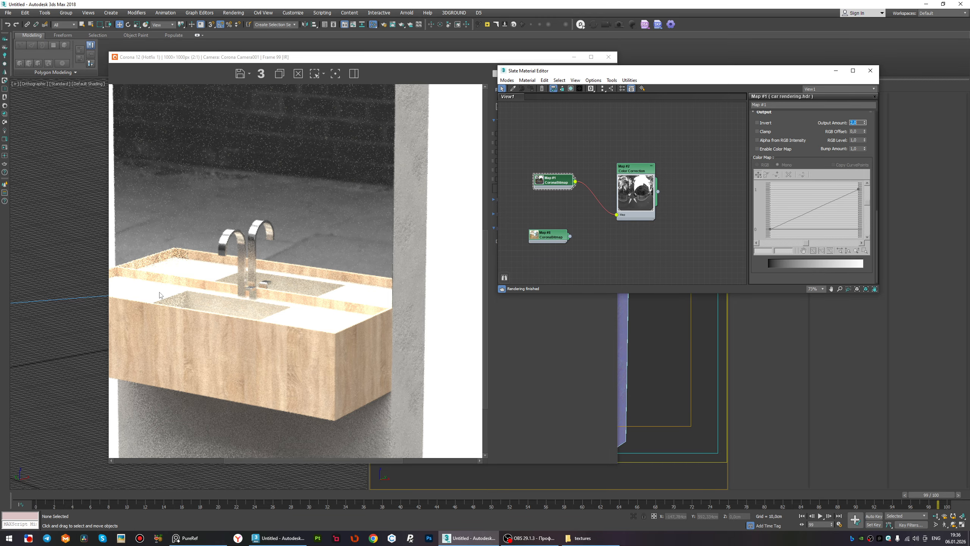
scroll(204, 302, down, 1)
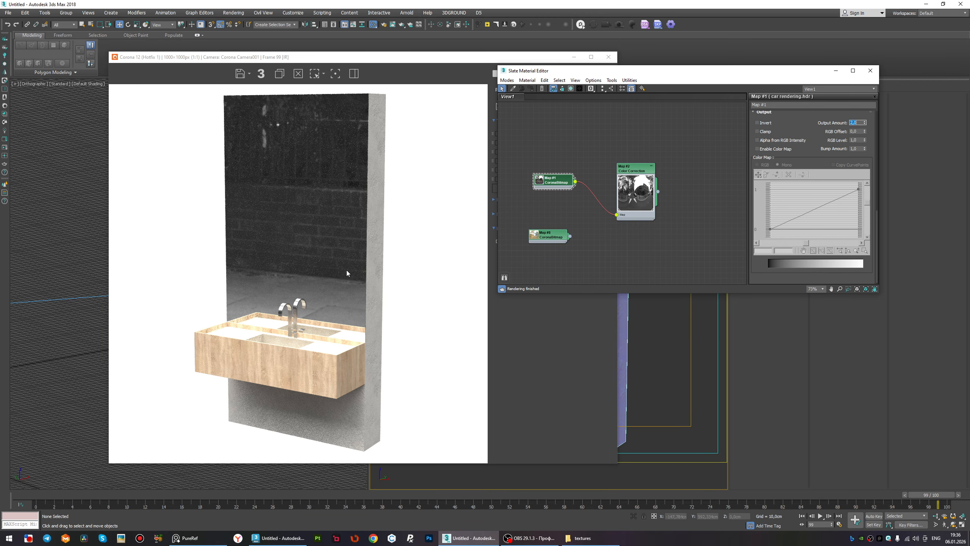
Delete the car rendering.hdr bitmap node and duplicate the remaining unconnected CoronaBitmap node just above the original.
click(483, 97)
click(639, 125)
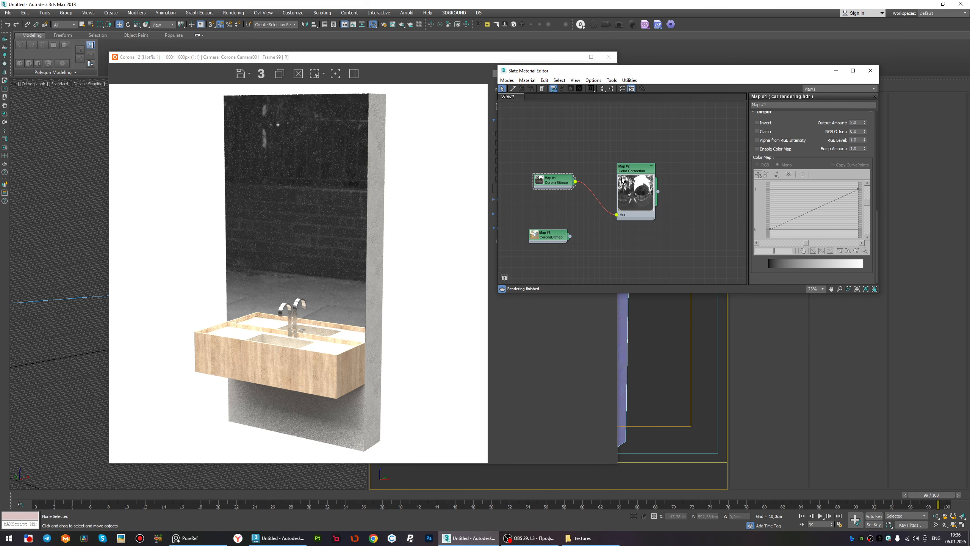
click(562, 185)
key(Delete)
shift+drag(558, 236, 563, 215)
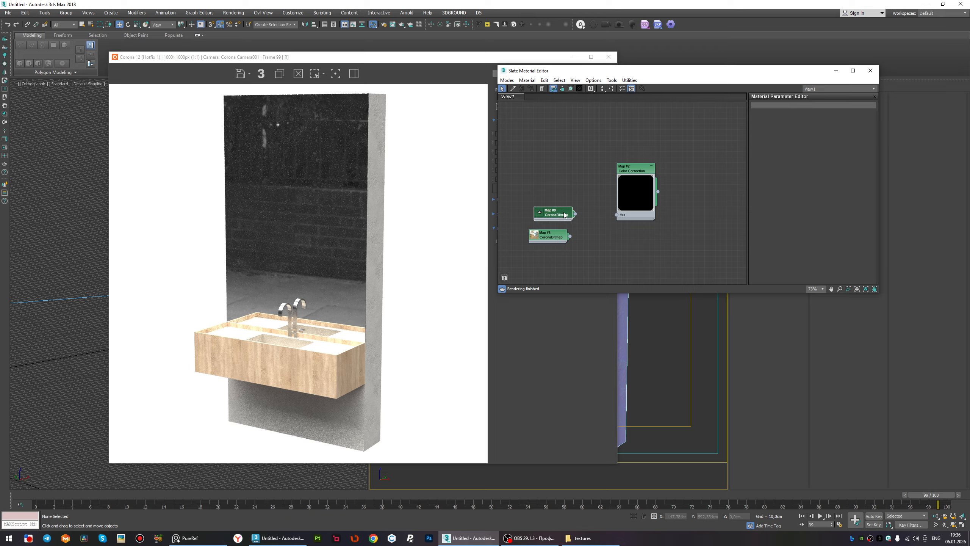
Load lebombo_8k.hdr from the aa folder into the duplicated bitmap and connect it to the Color Correction map.
double_click(563, 215)
scroll(806, 257, down, 3)
click(778, 262)
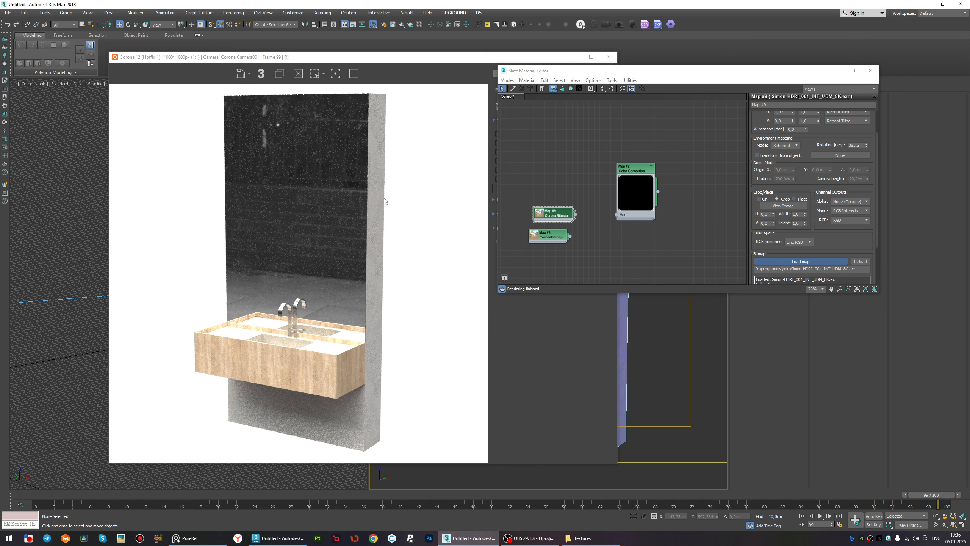
double_click(167, 137)
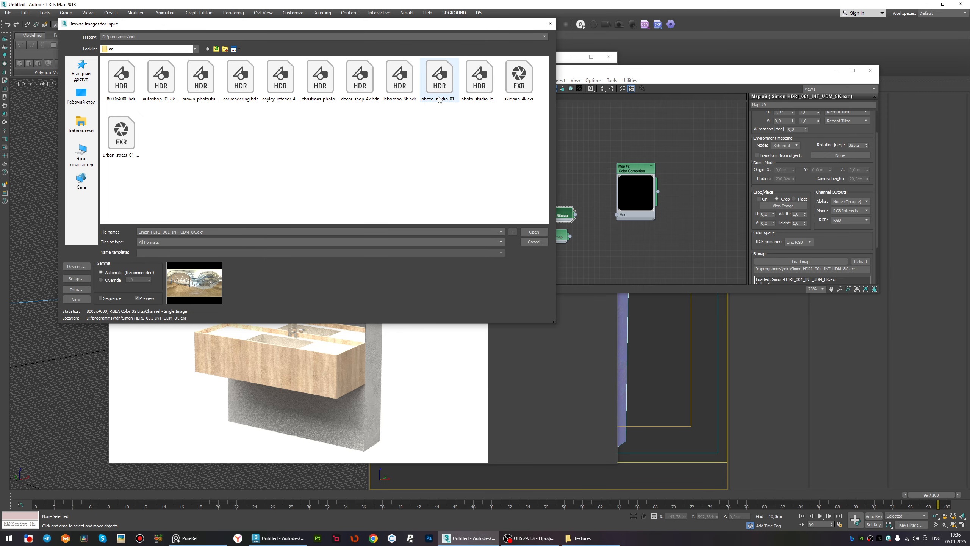
click(400, 97)
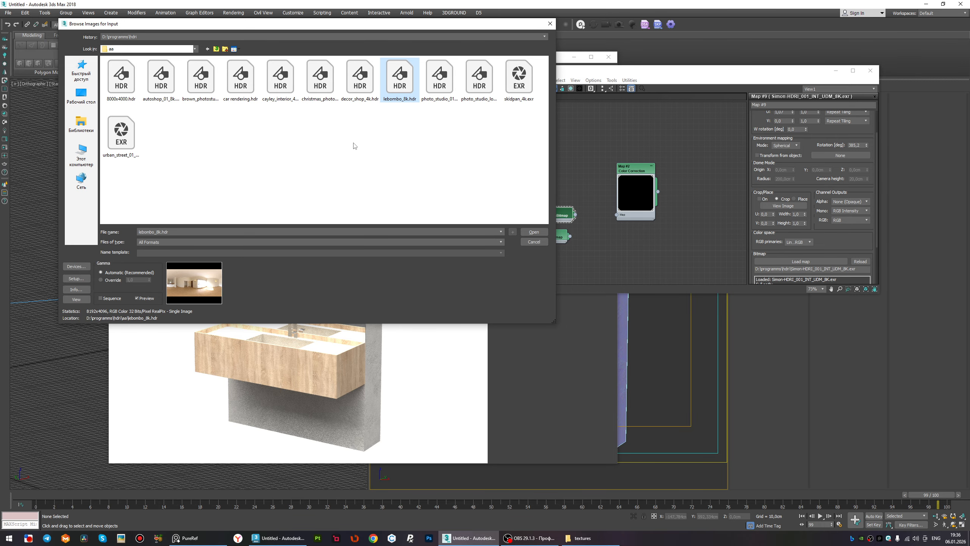
double_click(403, 78)
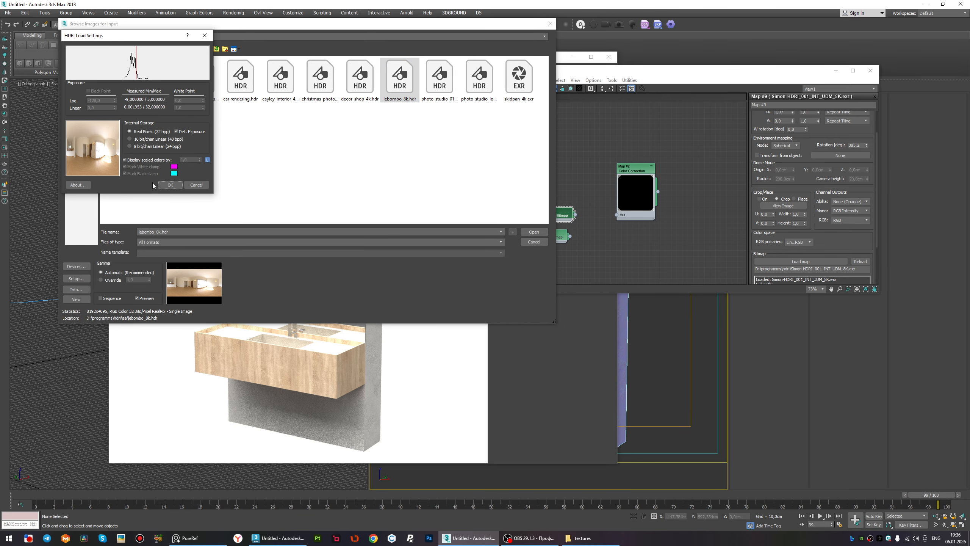
click(170, 183)
scroll(576, 220, up, 3)
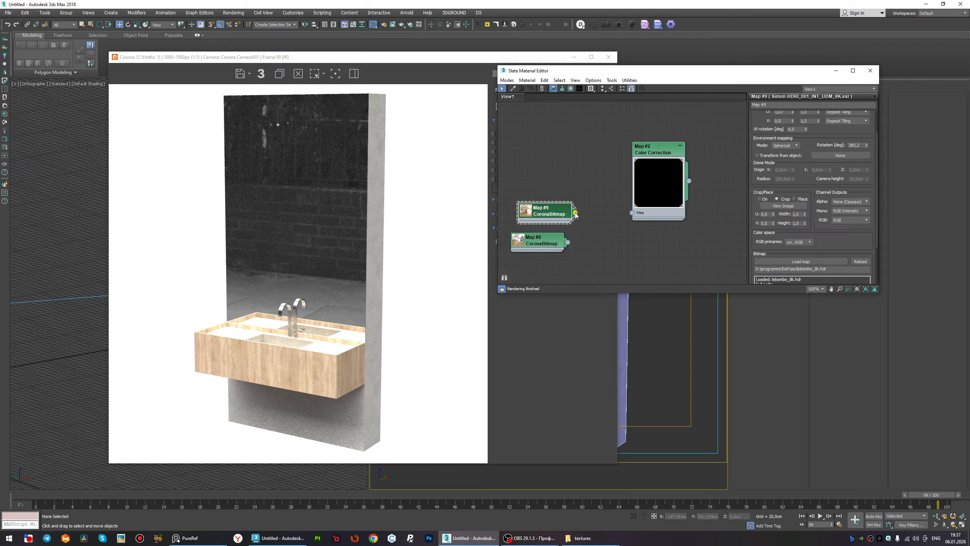
drag(575, 212, 632, 213)
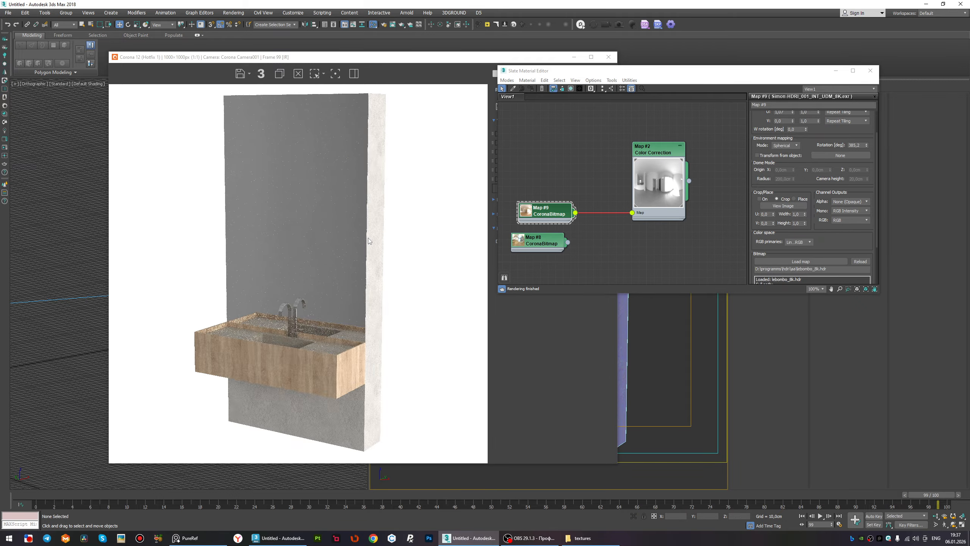
Reset the U offset of the lebombo_8k.hdr bitmap and try values from 0.1 up to 0.6.
scroll(780, 137, up, 2)
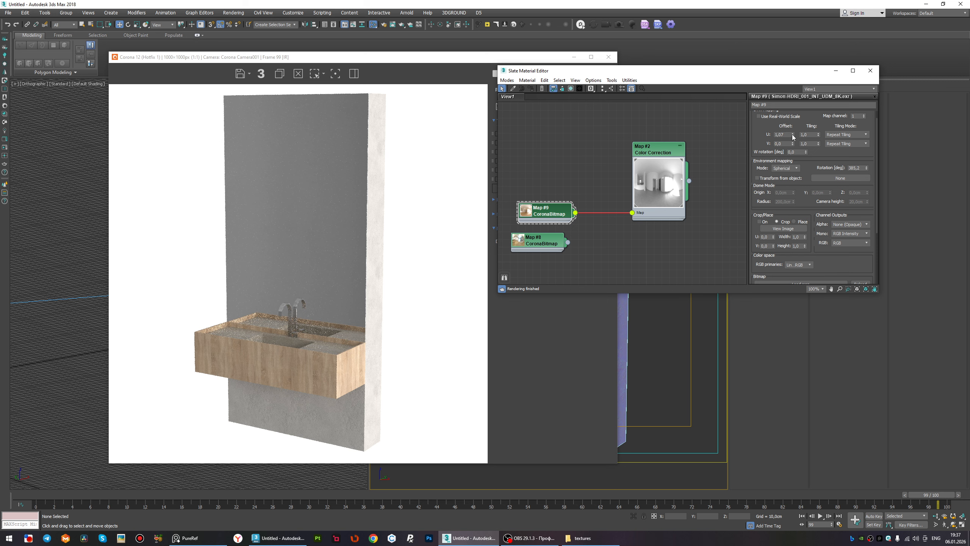
right_click(793, 135)
scroll(782, 131, up, 1)
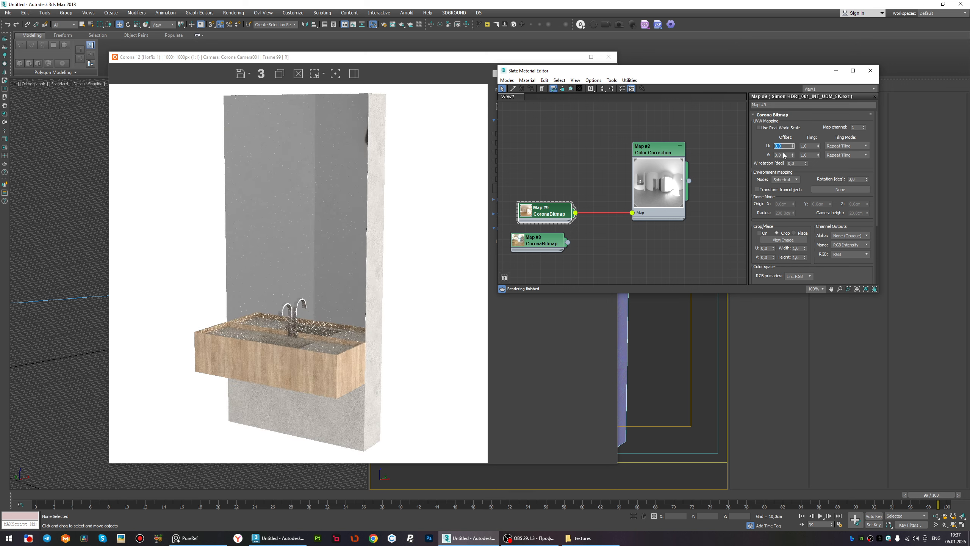
text(0,1)
key(Return)
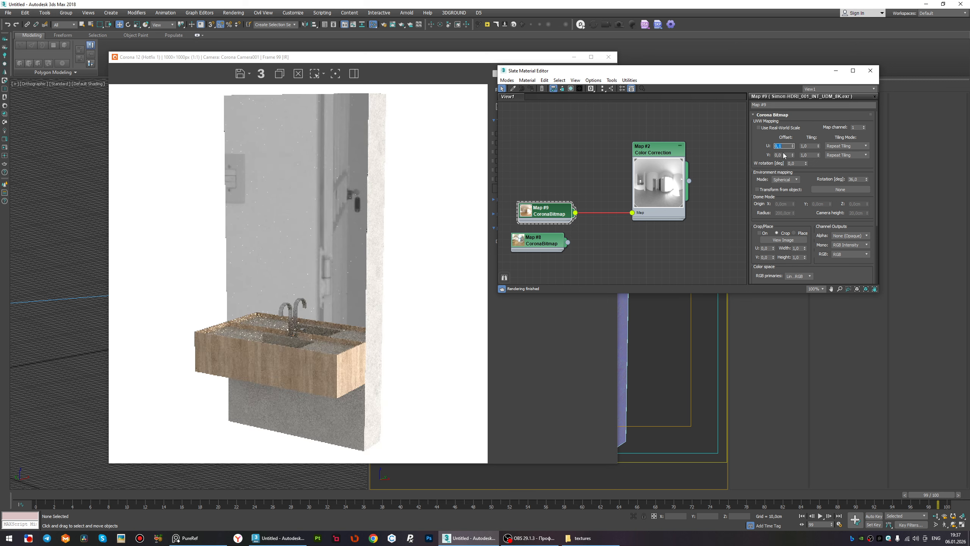
text(0,3)
key(Return)
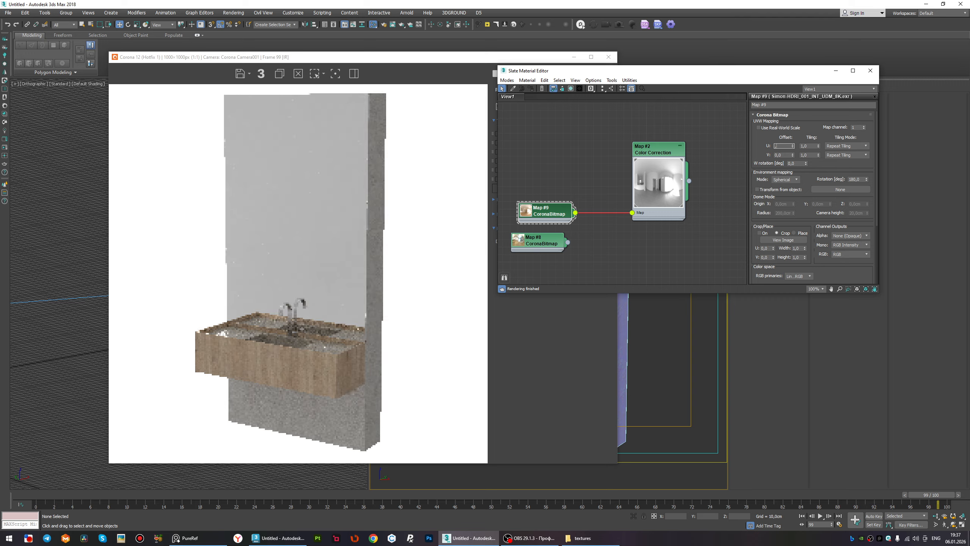
text(0,6)
key(Return)
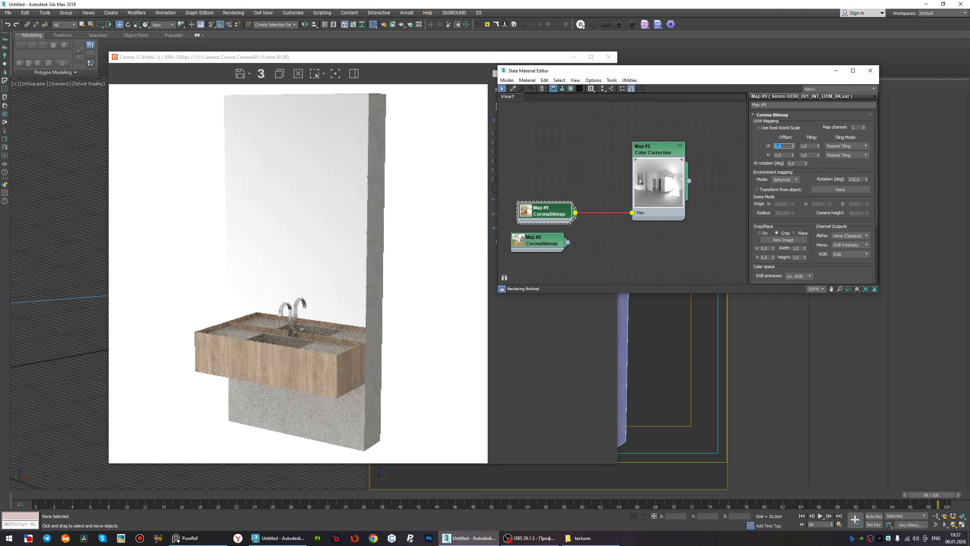
Compare U offsets of 0.7 and 0.8 for the lebombo_8k.hdr bitmap, leaving it at 0.8.
text(0,7)
key(Return)
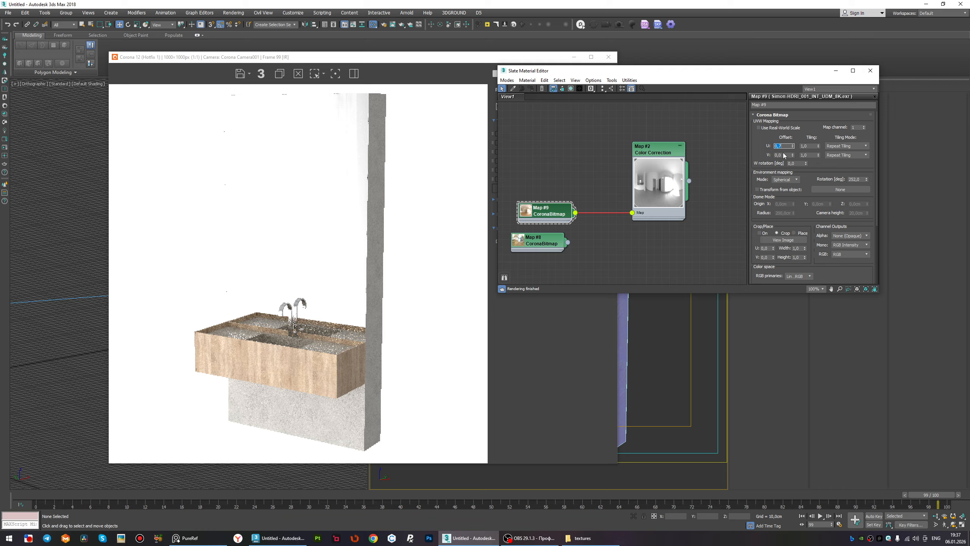
text(0,8)
key(Return)
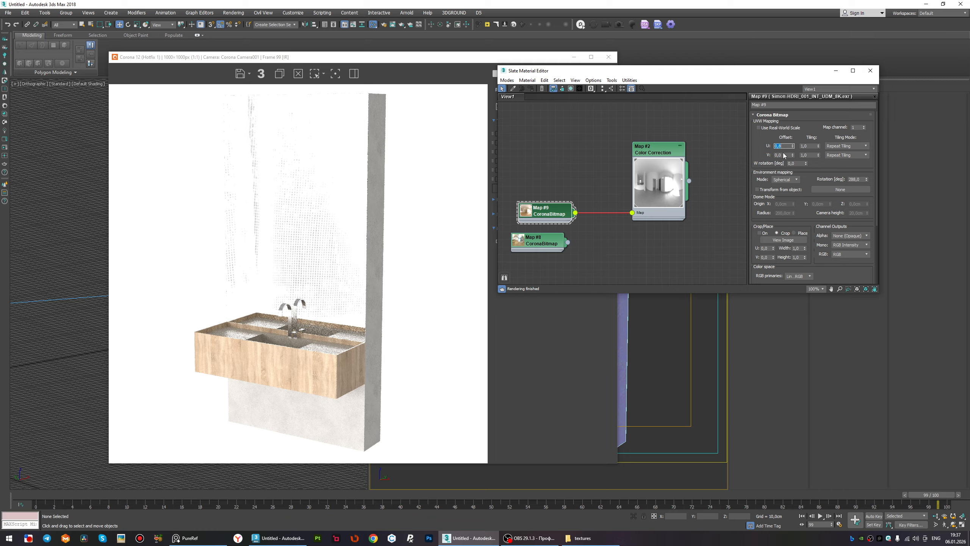
text(0,7)
key(Return)
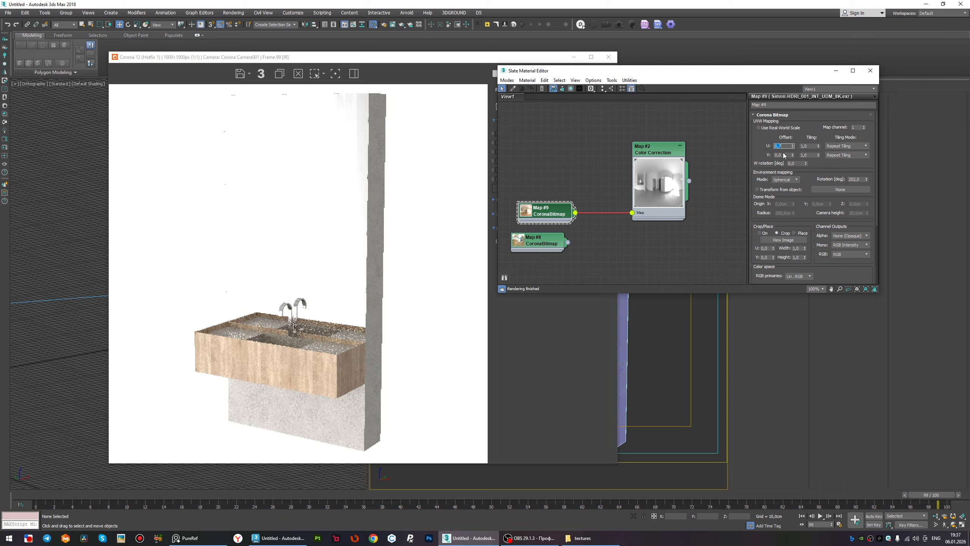
text(0,8)
key(Return)
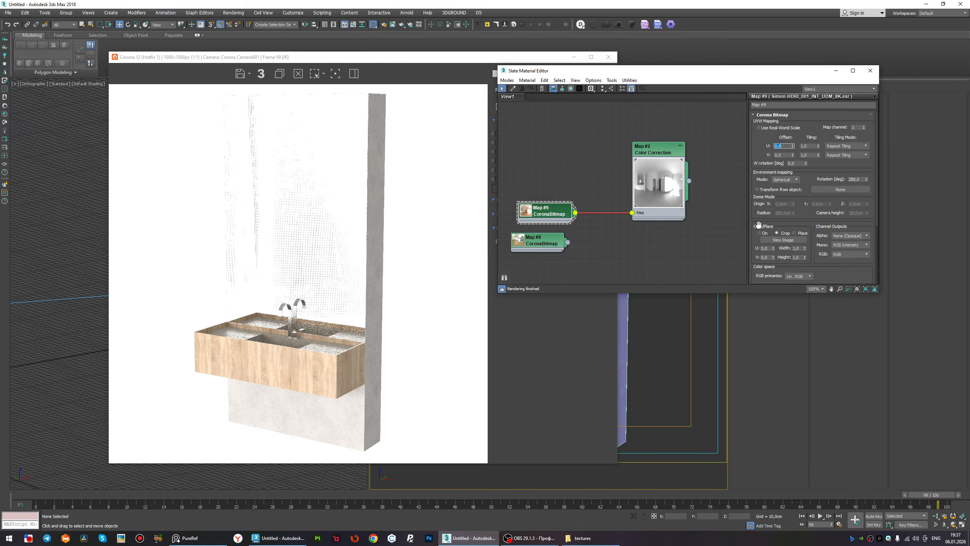
scroll(759, 226, down, 4)
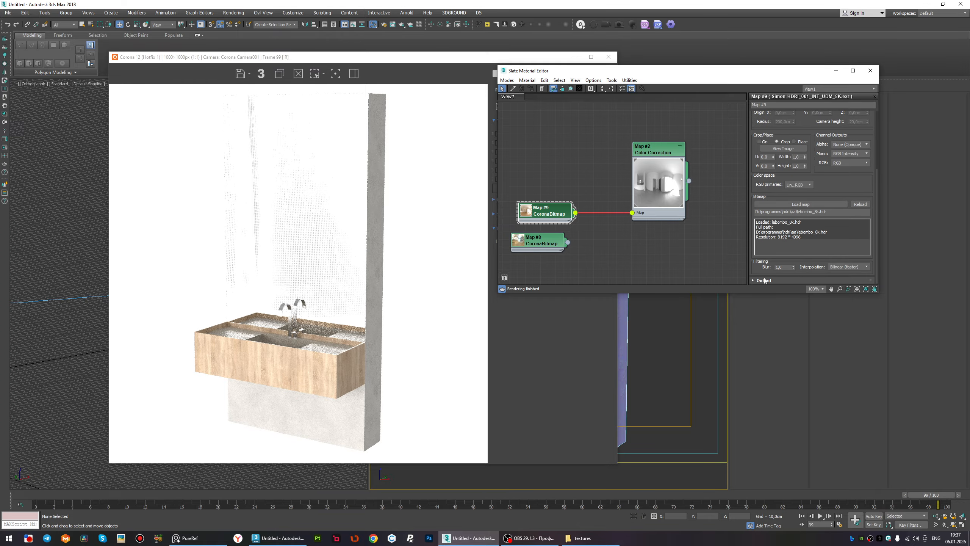
click(765, 280)
scroll(761, 256, down, 6)
Close the material editor, enable ACES OT in the render's tone mapping at 0.5, and check the washbasin up close.
click(870, 71)
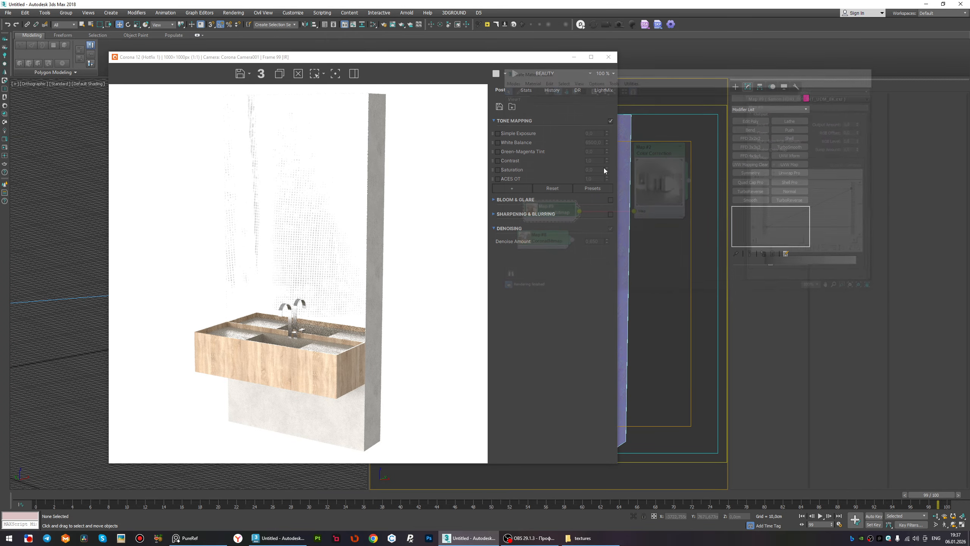
scroll(415, 240, down, 1)
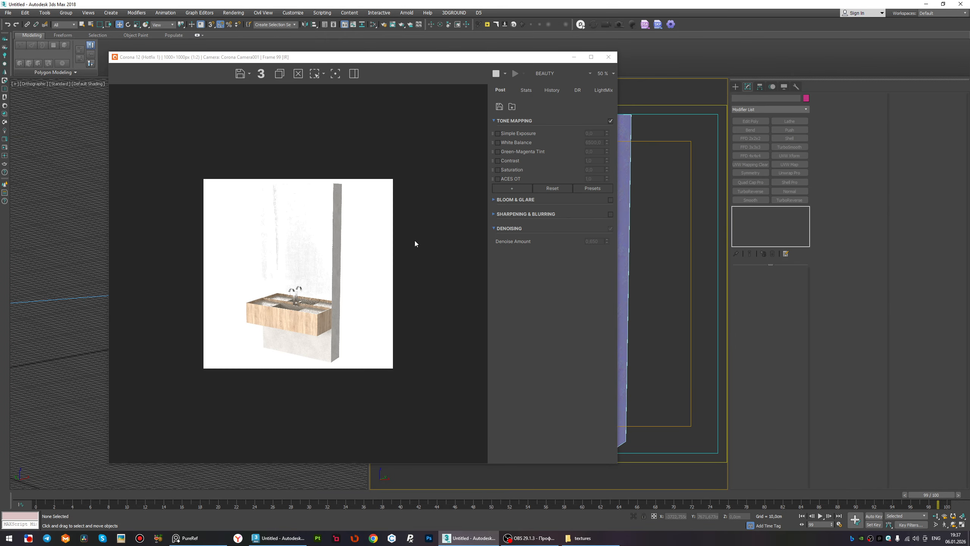
click(498, 179)
scroll(285, 221, up, 1)
click(599, 178)
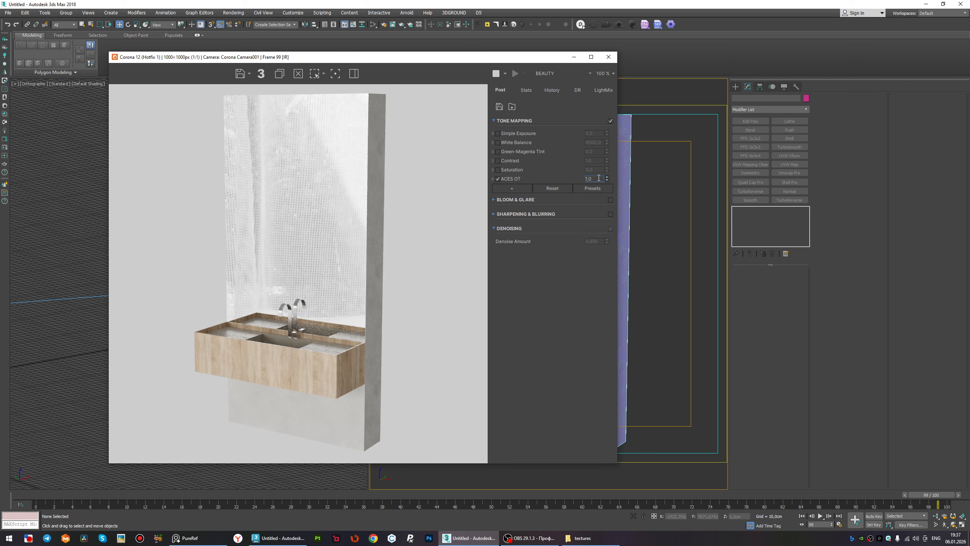
text(0,2)
key(Return)
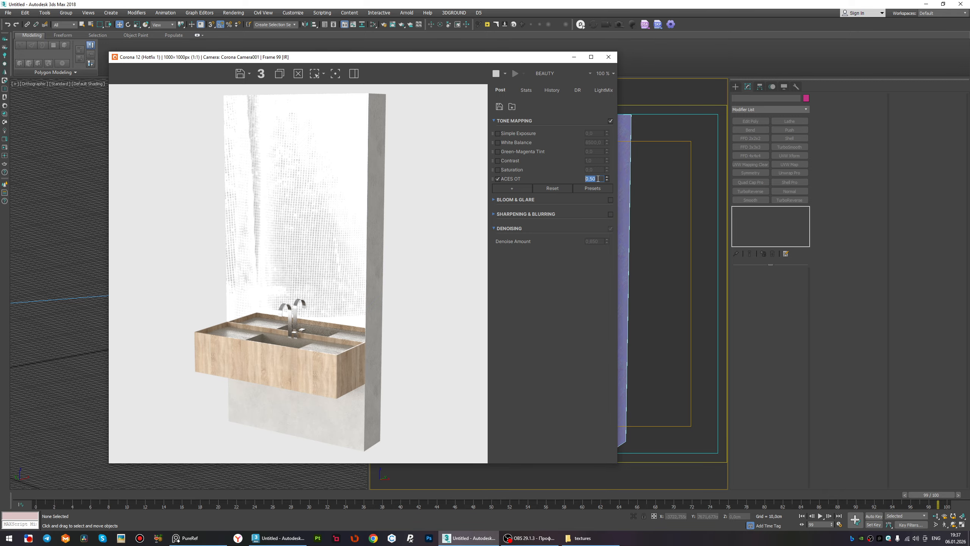
scroll(291, 356, up, 1)
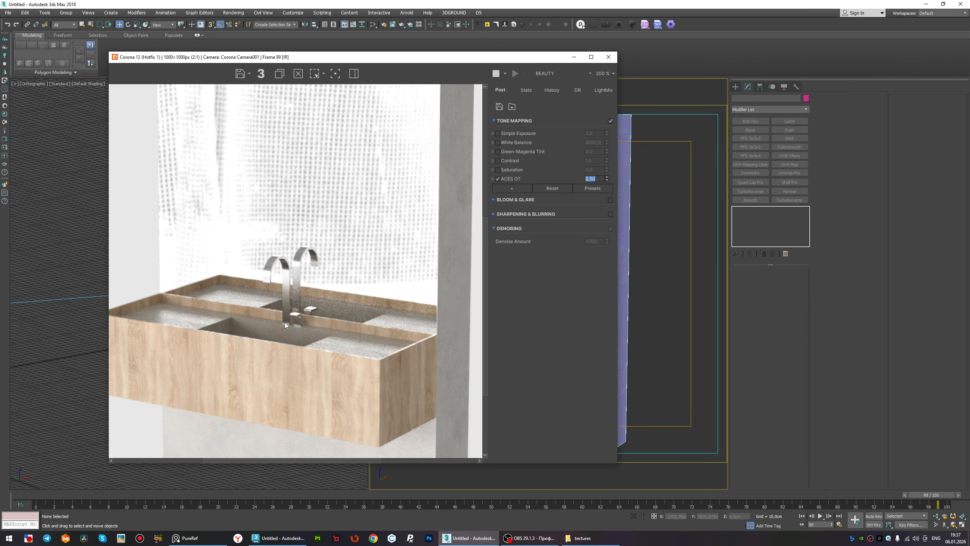
scroll(292, 323, down, 2)
scroll(304, 341, up, 1)
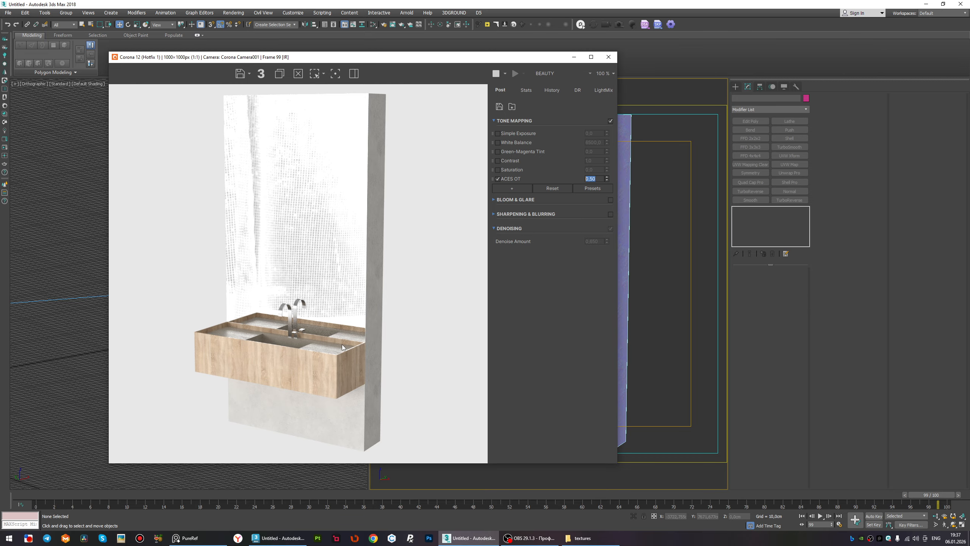
Reopen the material editor and try other U offsets for the lebombo_8k.hdr bitmap, ending at 0.9.
key(m)
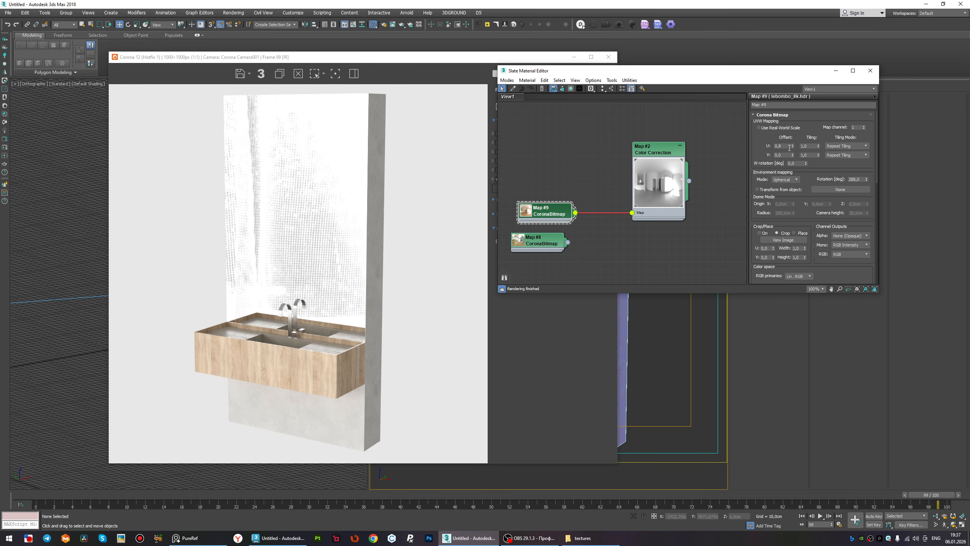
text(0,6)
key(Return)
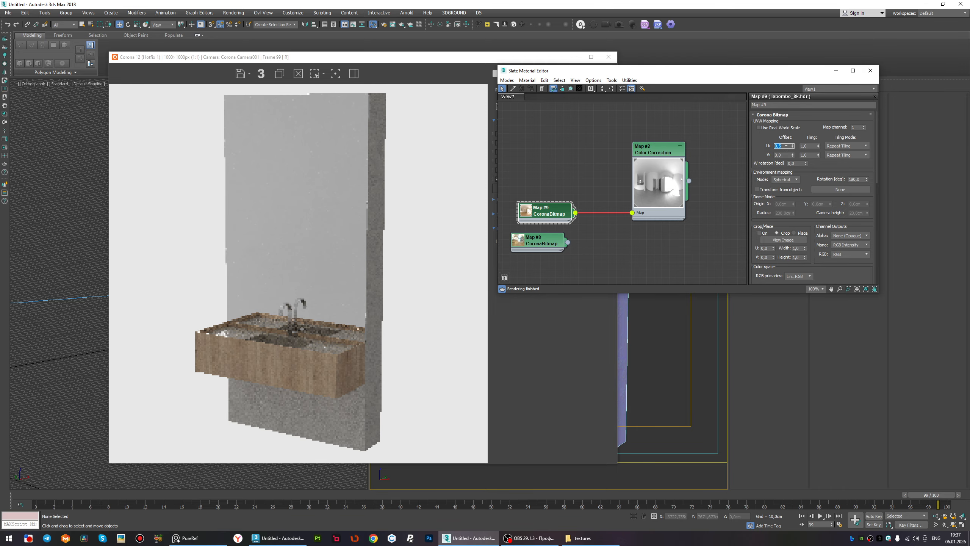
text(0,8)
key(Return)
text(0,9)
key(Return)
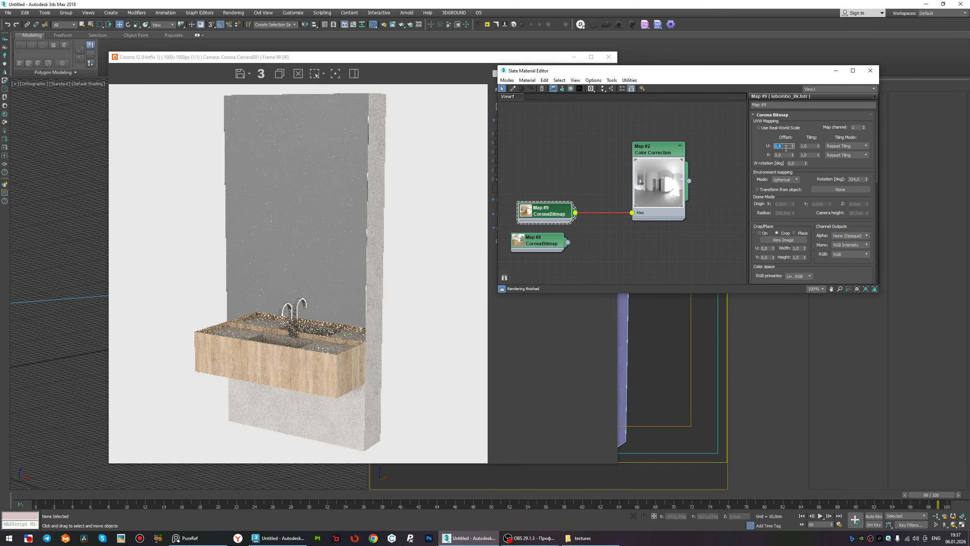
Try U offsets of 0, 0.2, 0.5 and 0.7 for the lebombo_8k.hdr bitmap.
text(0)
key(Return)
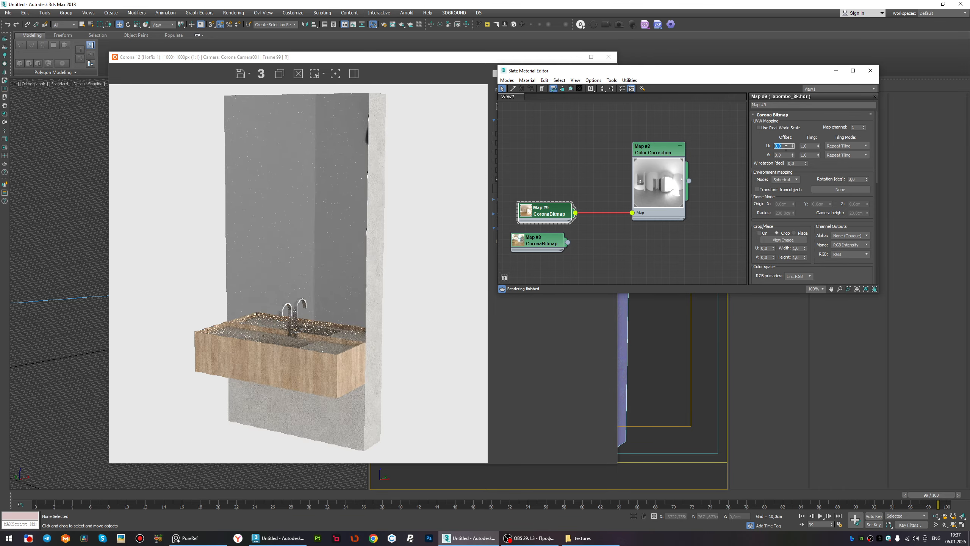
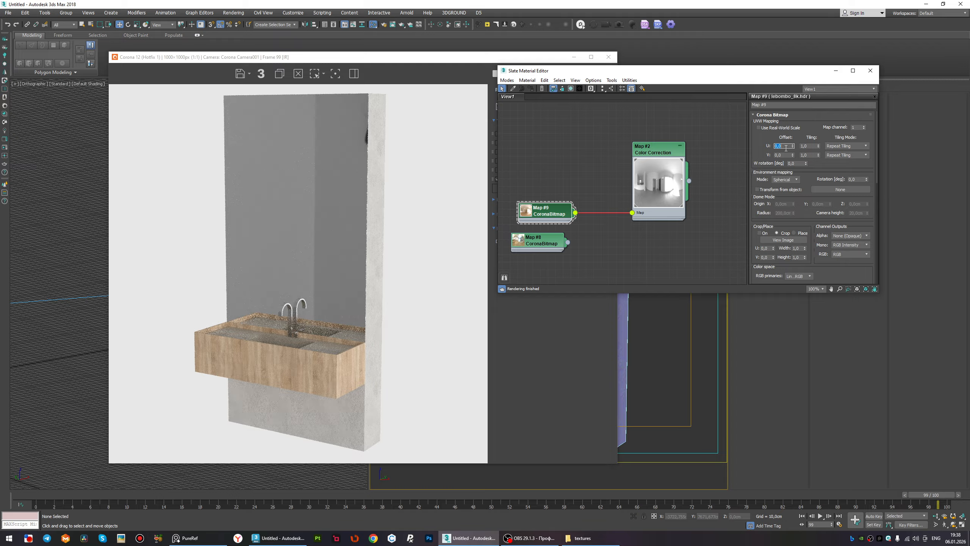
text(0,2)
key(Return)
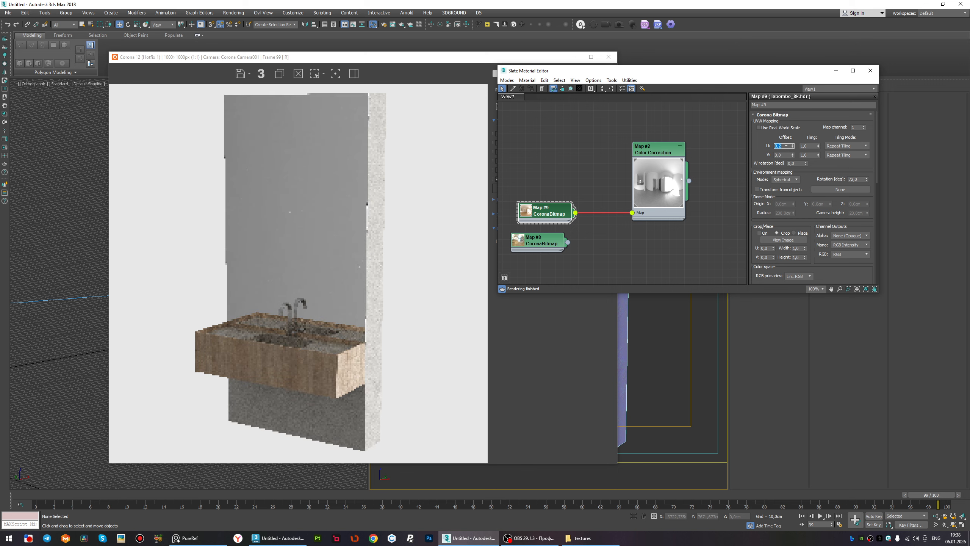
text(0,5)
key(Return)
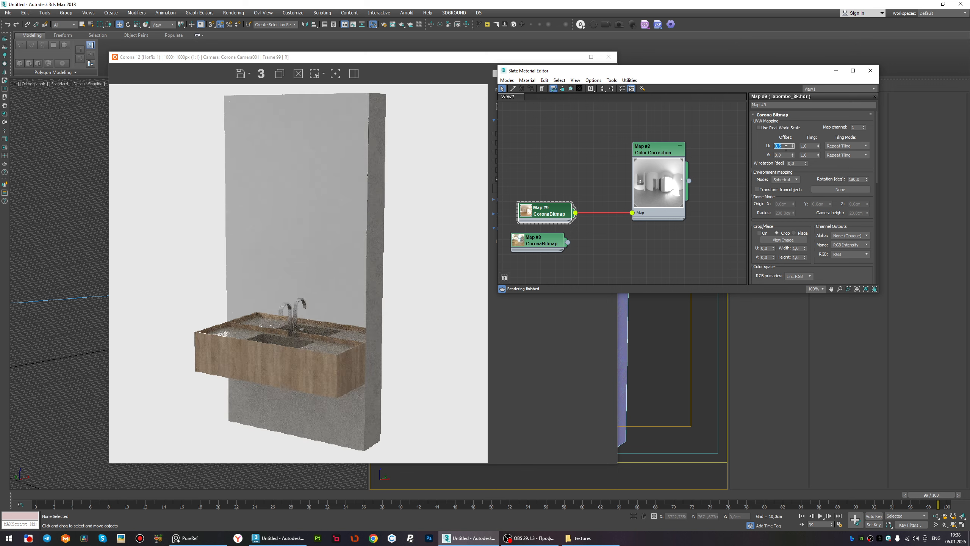
text(0,7)
key(Return)
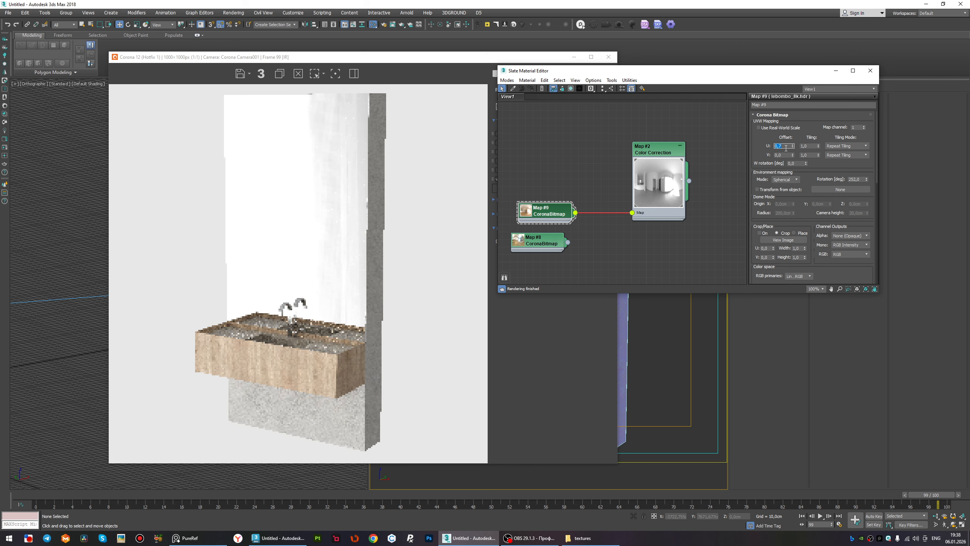
Compare U offsets of 0.7 and 0.8 for the HDRI bitmap again and keep it at 0.8.
key(Return)
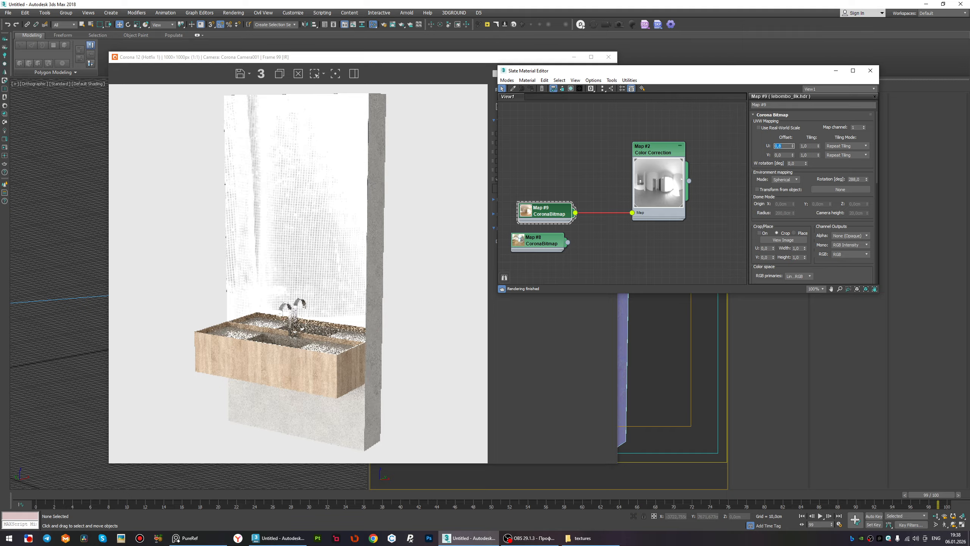
text(0,7)
key(Return)
text(0,8)
key(Return)
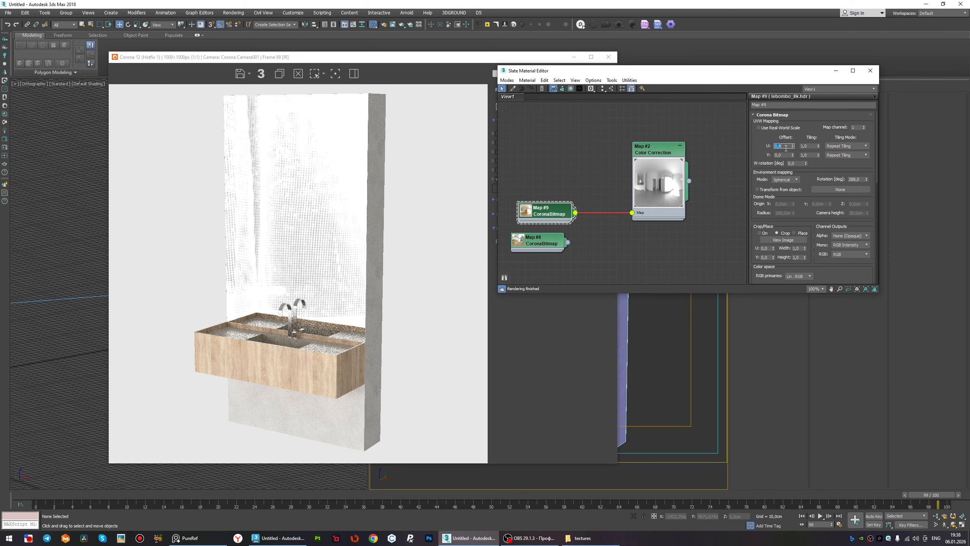
text(0,7)
key(Return)
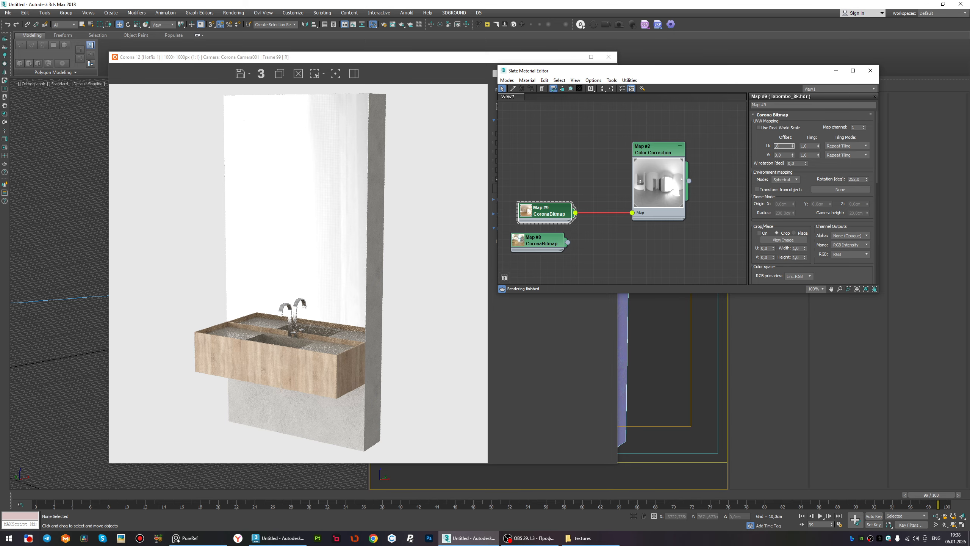
text(0,8)
key(Return)
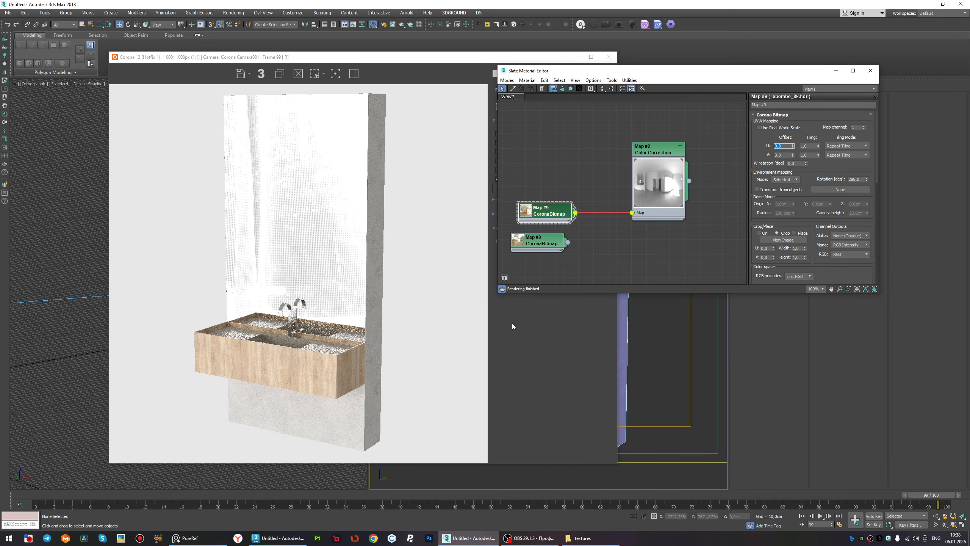
Examine the washbasin and faucet up close in the render, and close the render window and the material editor.
click(239, 324)
scroll(209, 348, up, 5)
scroll(282, 337, down, 6)
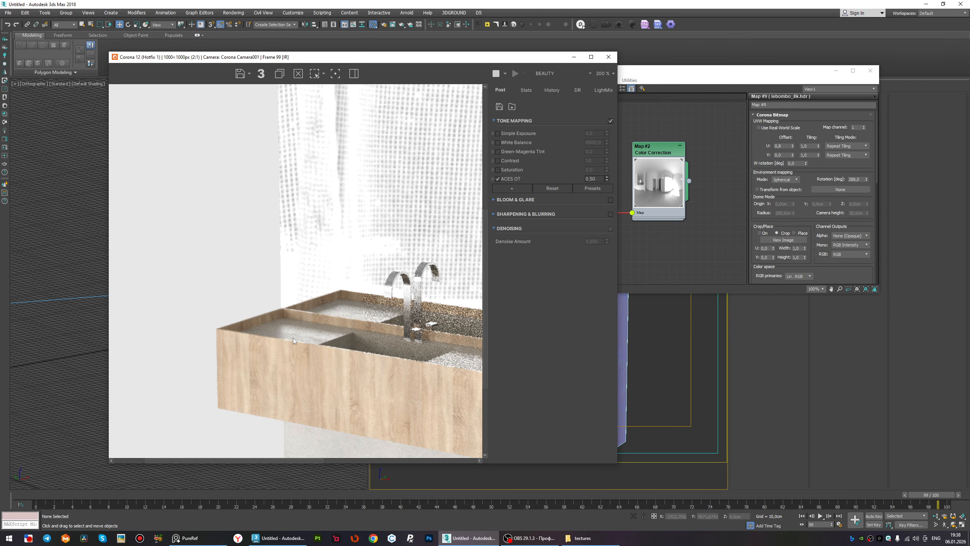
scroll(294, 339, down, 2)
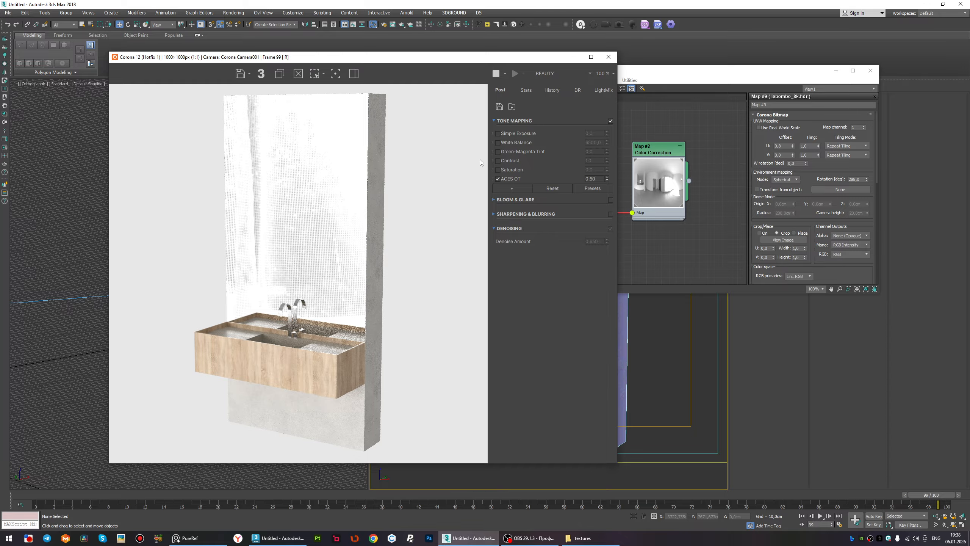
click(608, 57)
click(870, 70)
Select the washbasin and wall unit and clone it in the top view to the space in front of the original.
click(605, 253)
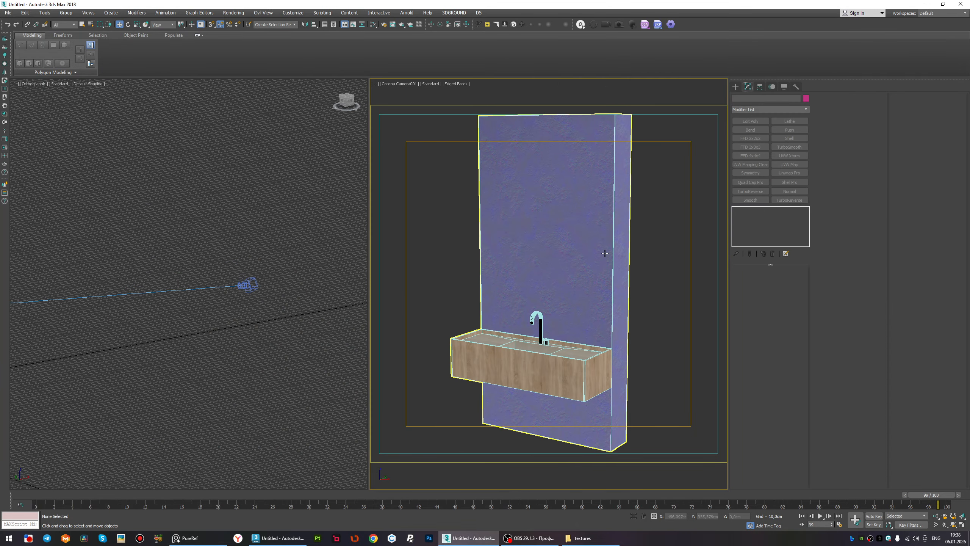
middle_drag(174, 340, 187, 340)
key(t)
scroll(187, 338, up, 6)
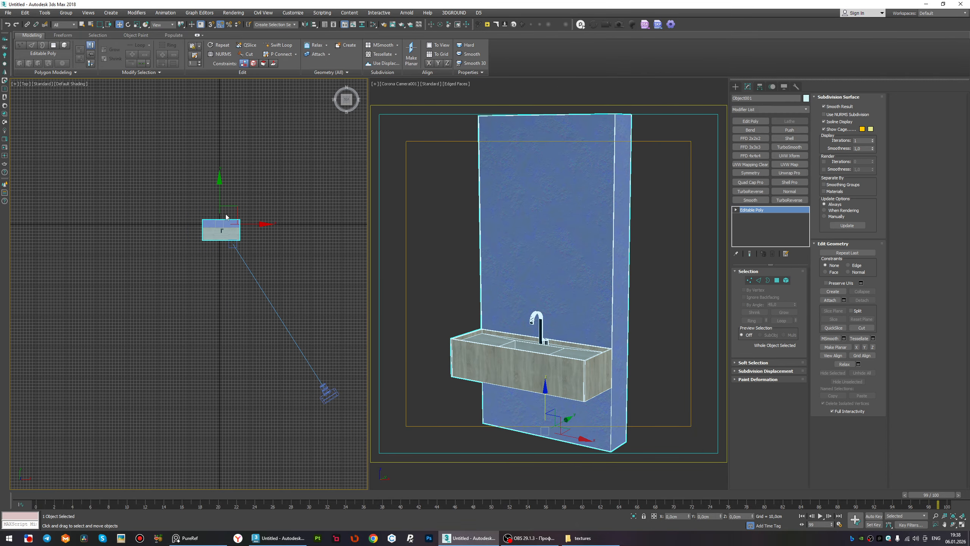
shift+drag(235, 213, 197, 337)
click(486, 302)
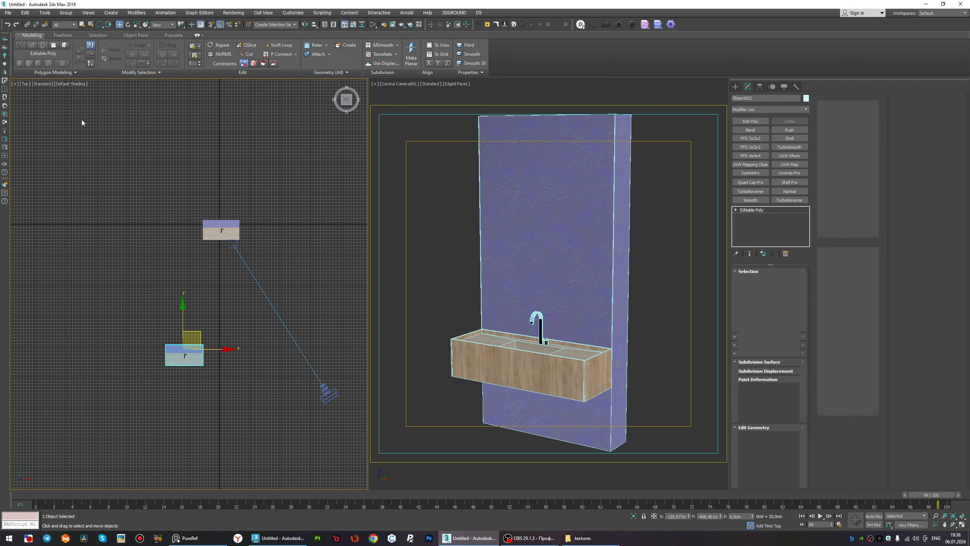
Start the interactive render, move its window aside, and move the cloned unit further from the camera line, scaling it uniformly to about 177%.
click(13, 148)
drag(348, 56, 492, 59)
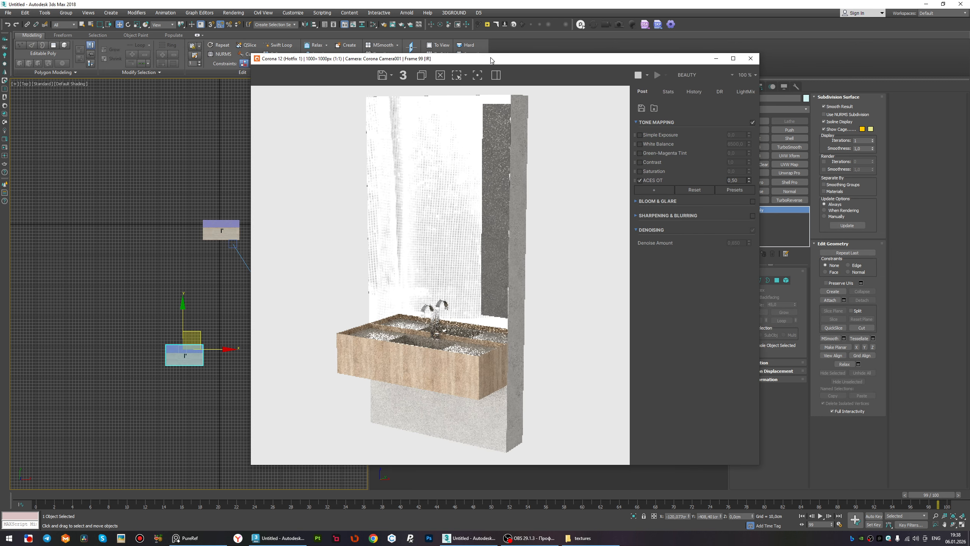
drag(224, 349, 161, 314)
key(r)
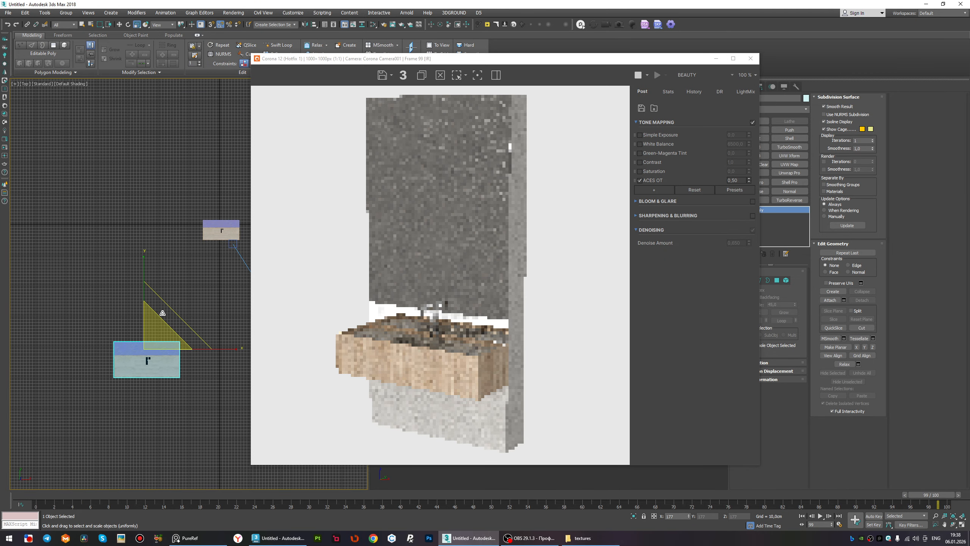
Lower the enlarged unit to a Z position of about -71 cm and clone it along the side nearer the original.
key(w)
alt+middle_drag(153, 346, 142, 356)
drag(150, 376, 153, 394)
mouse_move(169, 388)
alt+middle_down()
mouse_move(172, 402)
mouse_move(171, 394)
alt+middle_up()
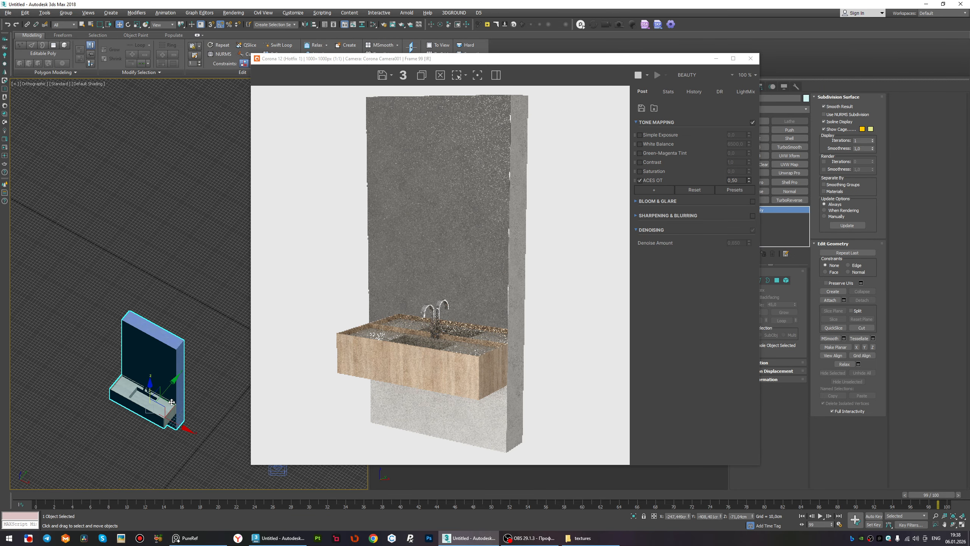
shift+drag(173, 402, 241, 405)
click(485, 301)
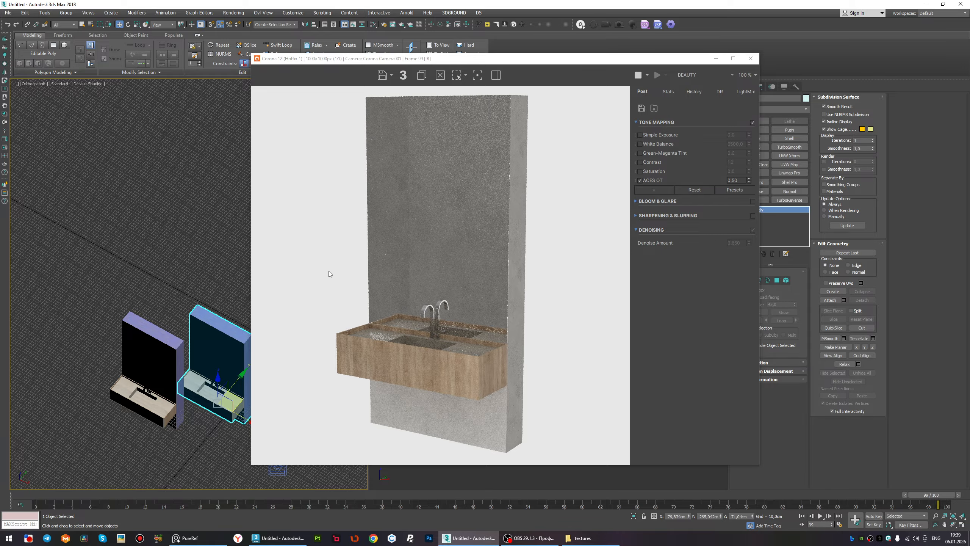
Close the render and duplicate the wall's Corona material together with its connected maps in the material editor.
click(750, 58)
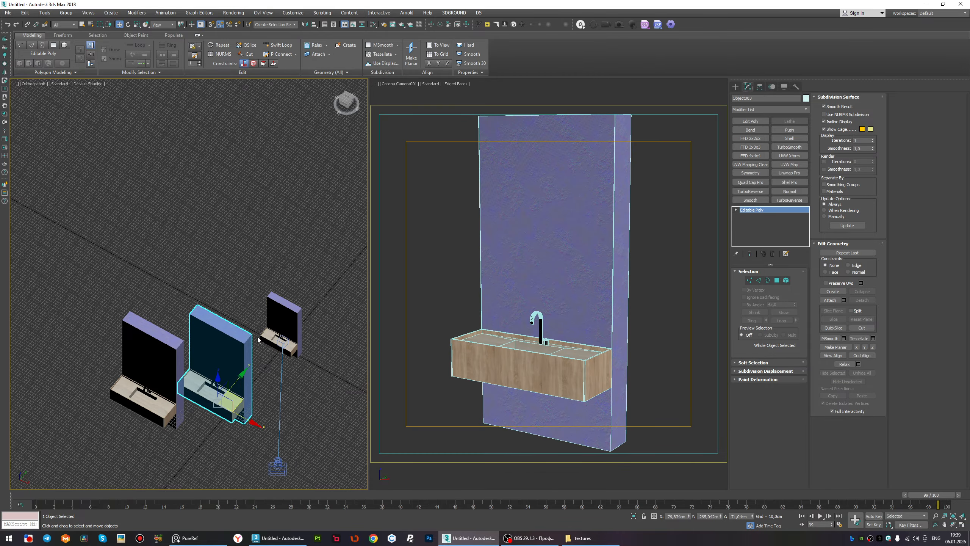
scroll(275, 379, up, 4)
key(m)
scroll(608, 172, down, 6)
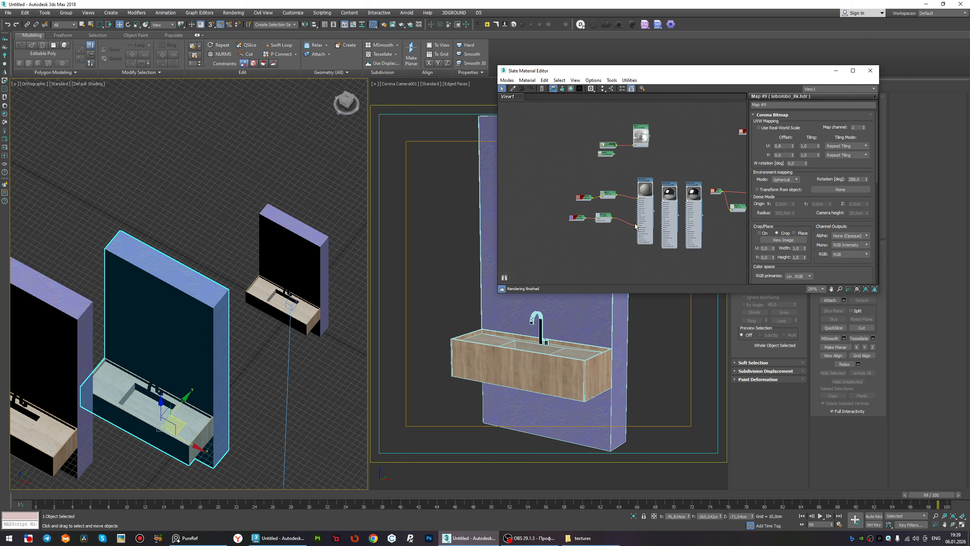
drag(611, 193, 665, 243)
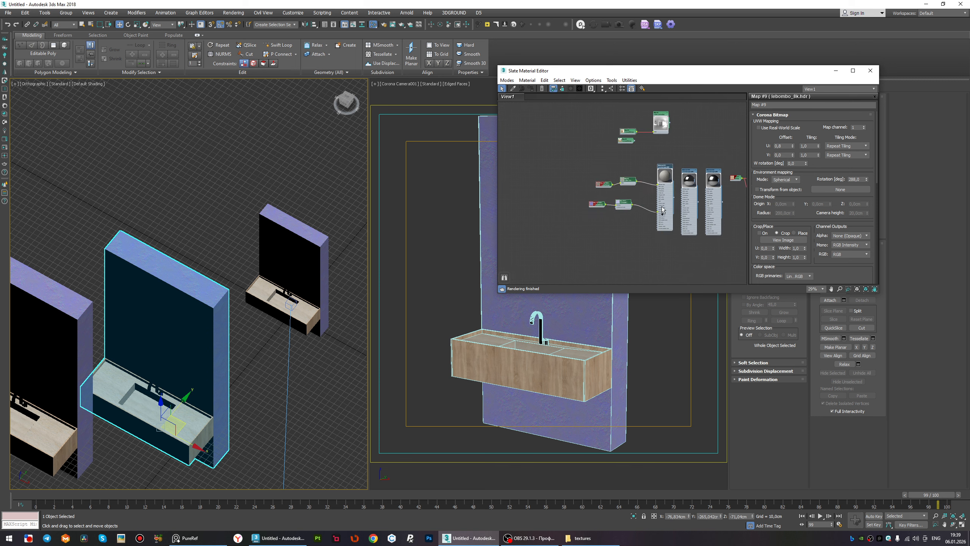
shift+drag(663, 209, 559, 200)
Raise the duplicated material's Color Correction brightness to about 51 and assign the material to the selected unit clone.
scroll(537, 163, up, 3)
middle_drag(542, 148, 574, 146)
scroll(554, 182, up, 1)
double_click(554, 180)
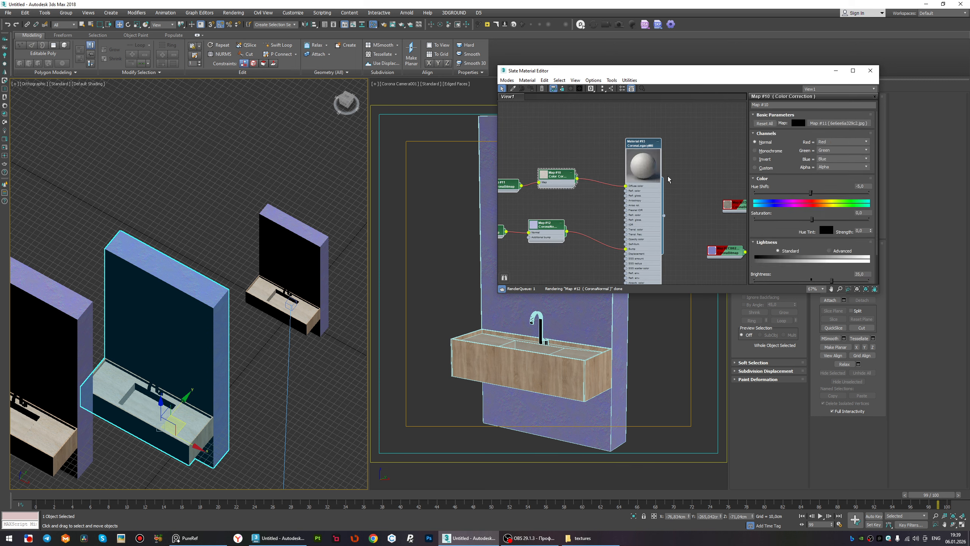
scroll(838, 261, down, 1)
click(841, 270)
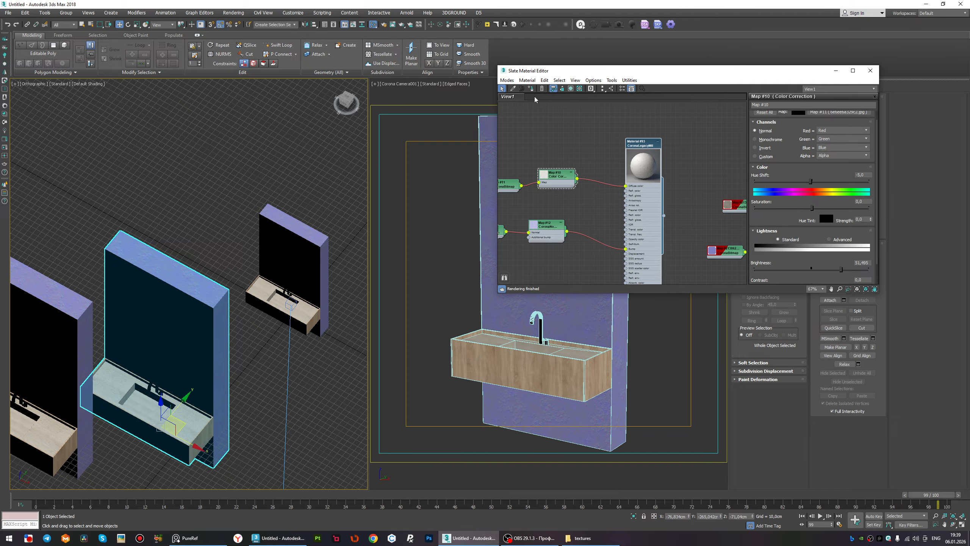
Run the interactive render, inspect the mirror reflection and faucet up close, and close the render window.
click(5, 147)
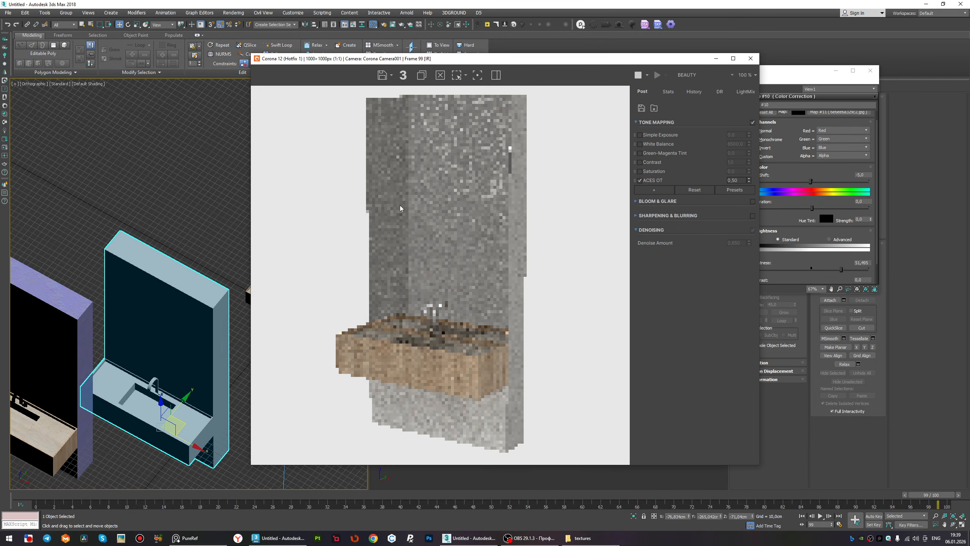
scroll(418, 299, up, 1)
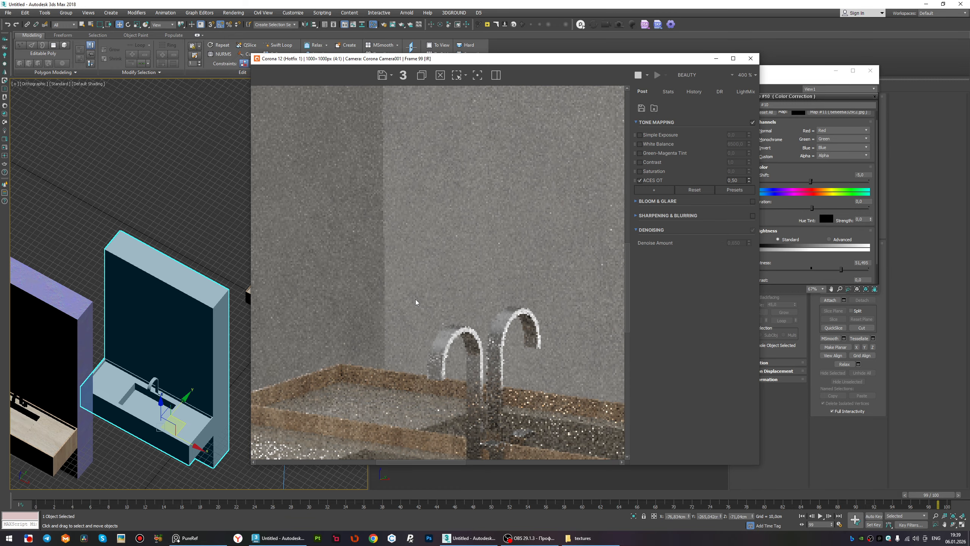
scroll(416, 299, down, 1)
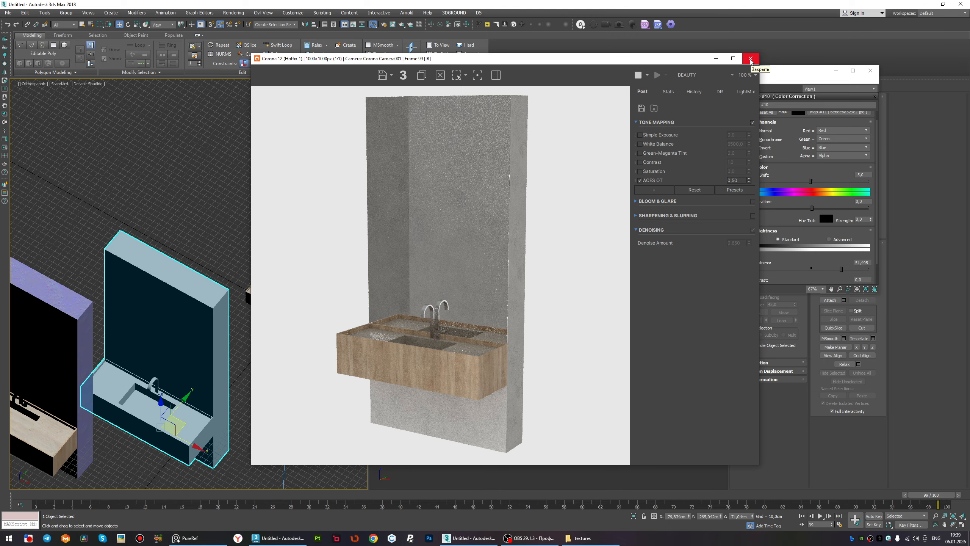
click(750, 59)
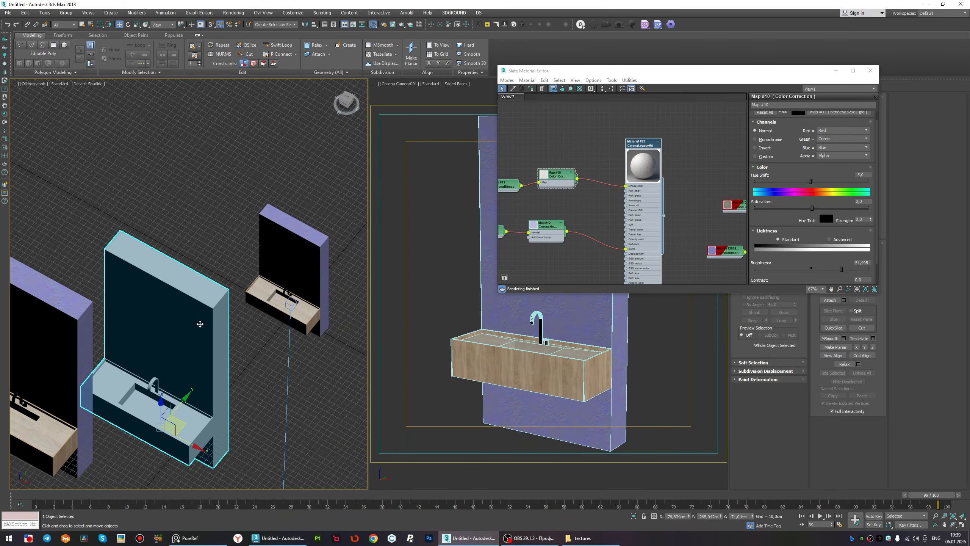
Clone the light-coloured unit slightly along its side and lower the new clone to a Z position of about -118 cm.
key(t)
scroll(181, 293, down, 3)
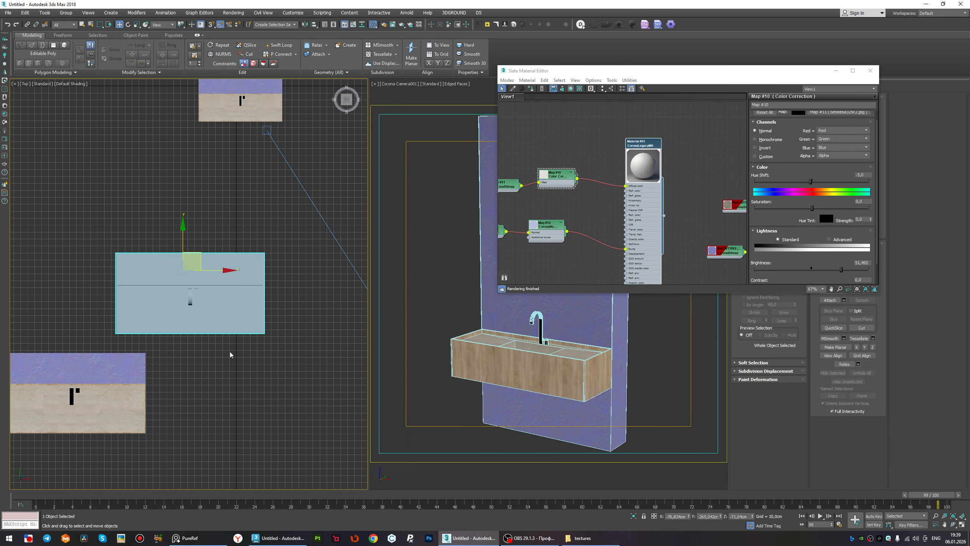
alt+middle_drag(230, 355, 160, 433)
shift+drag(181, 447, 155, 451)
key(Return)
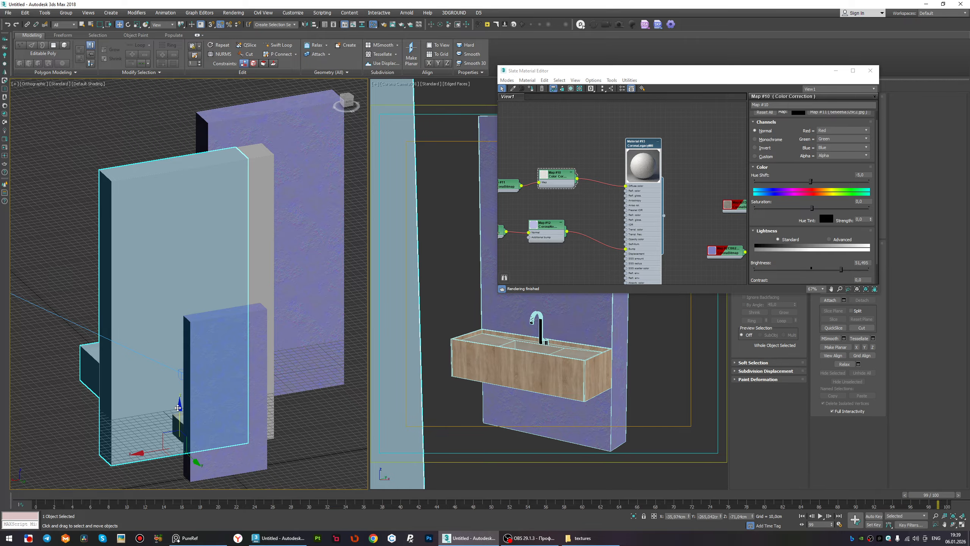
drag(191, 423, 191, 452)
alt+middle_drag(275, 298, 143, 385)
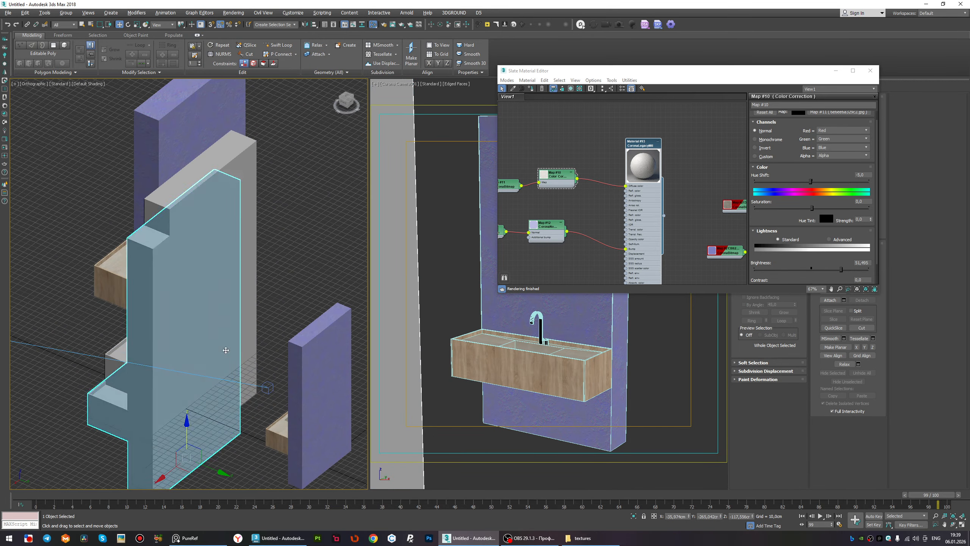
Duplicate the light wall material with its connected maps above the existing one in the material editor.
click(207, 467)
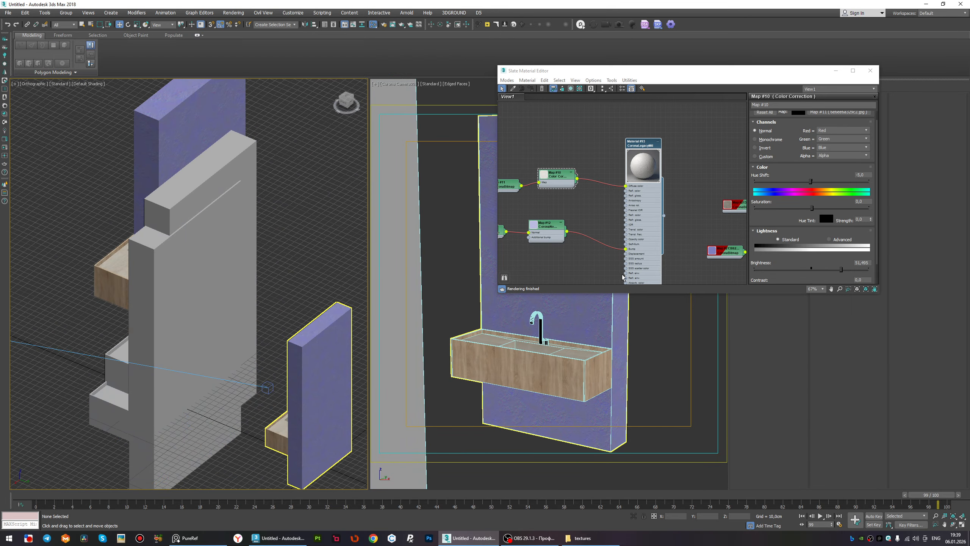
scroll(654, 199, down, 4)
mouse_move(542, 150)
mouse_down()
mouse_move(593, 226)
mouse_move(647, 273)
mouse_up()
shift+drag(648, 176, 609, 109)
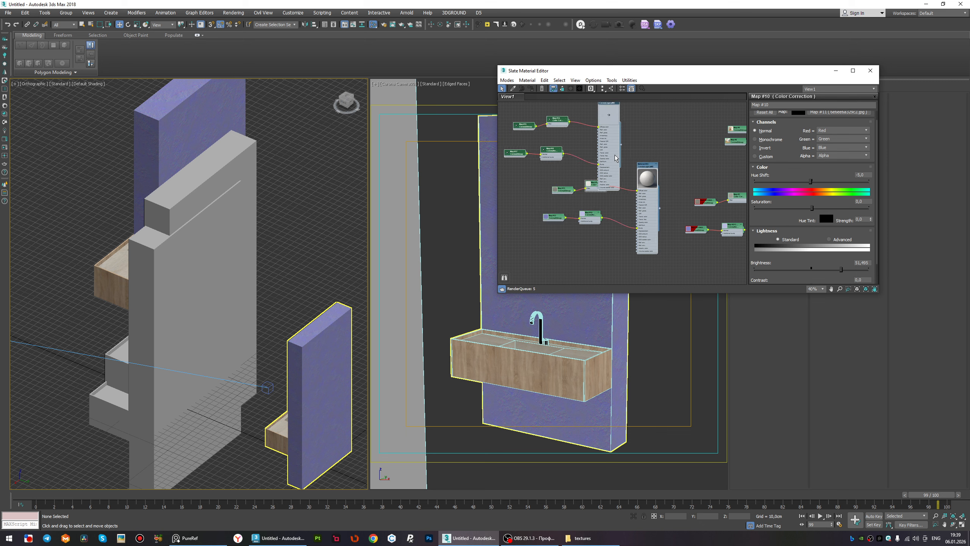
scroll(593, 133, up, 2)
middle_drag(593, 133, 605, 175)
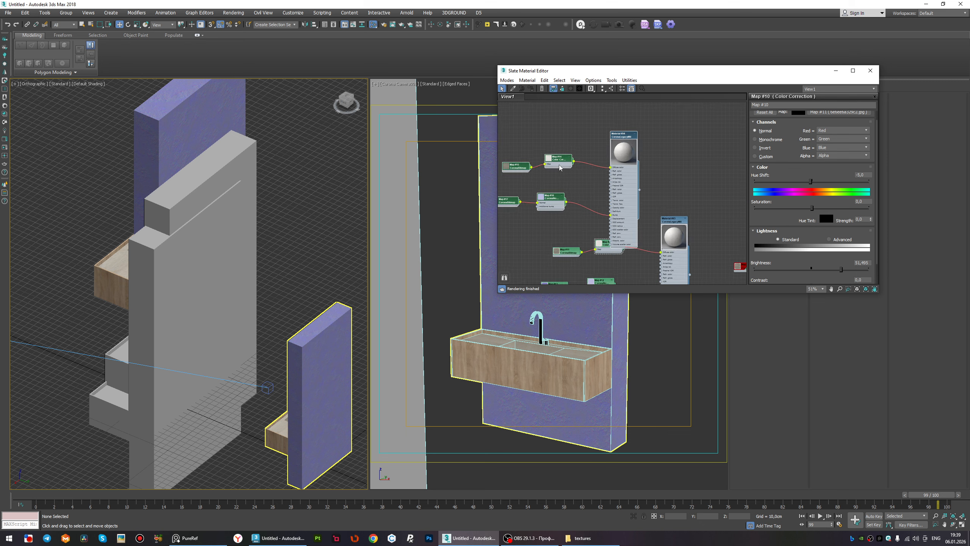
Lower the duplicated wall material's Color Correction brightness to about 24 and select the front light-coloured unit clone.
double_click(559, 167)
click(823, 270)
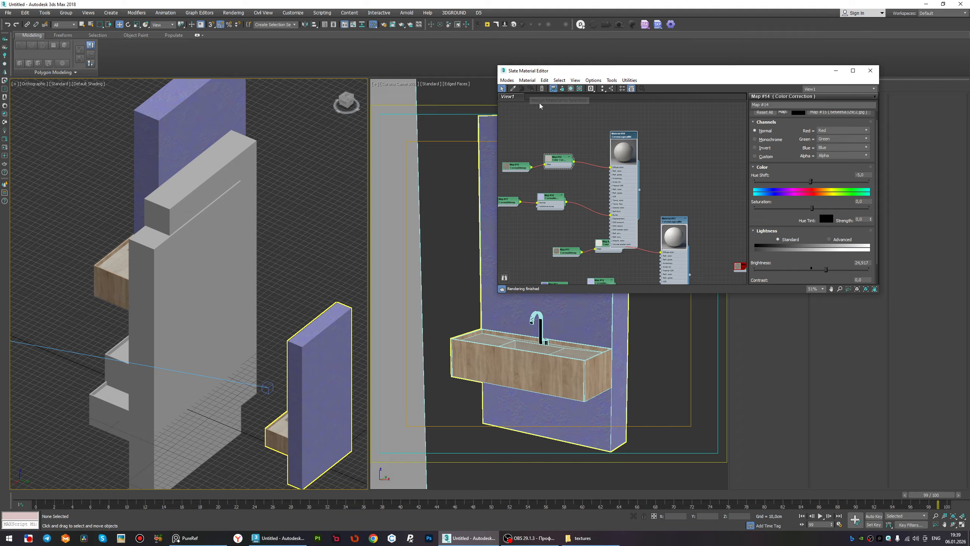
click(139, 274)
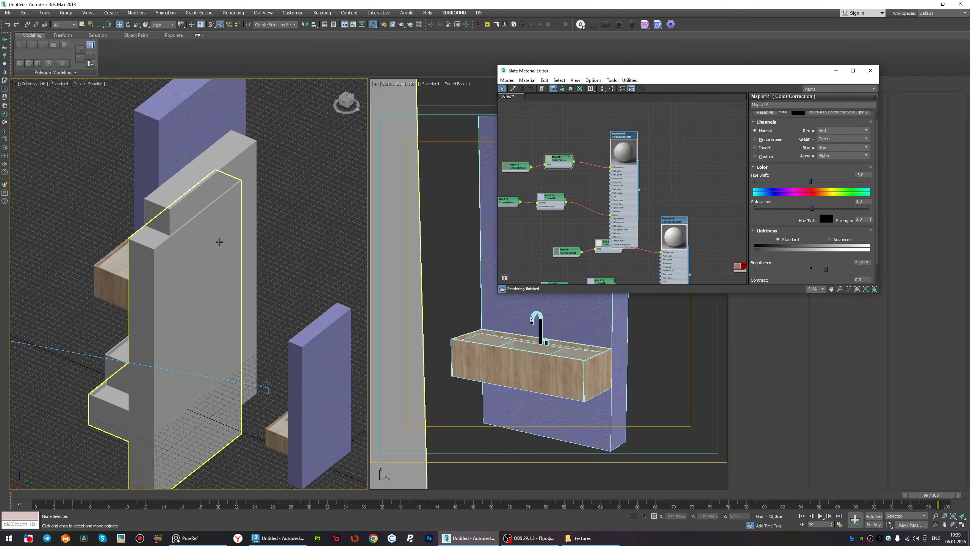
key(ctrl+z)
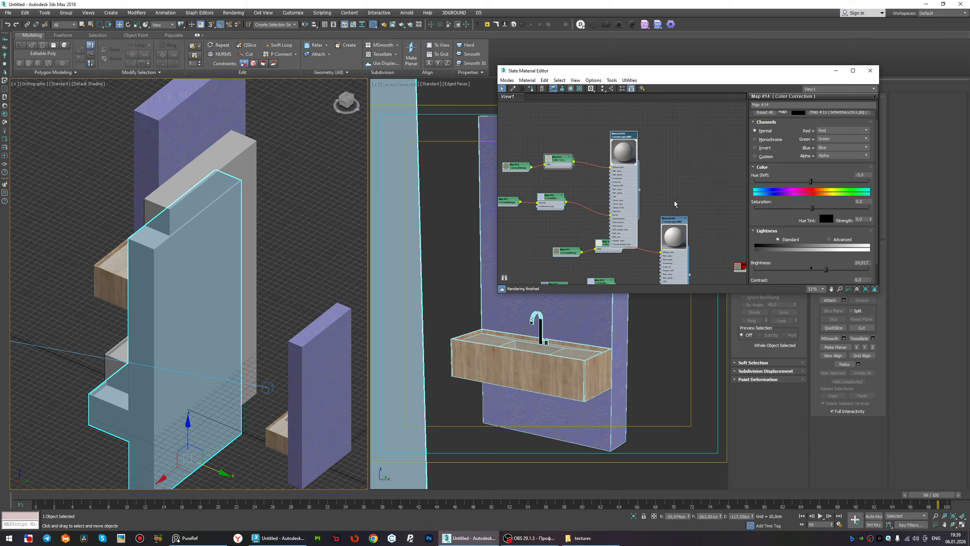
Raise the Color Correction brightness of the lower, original light wall material to about 63.
middle_drag(635, 265, 650, 193)
scroll(628, 189, up, 1)
double_click(626, 170)
scroll(622, 194, down, 7)
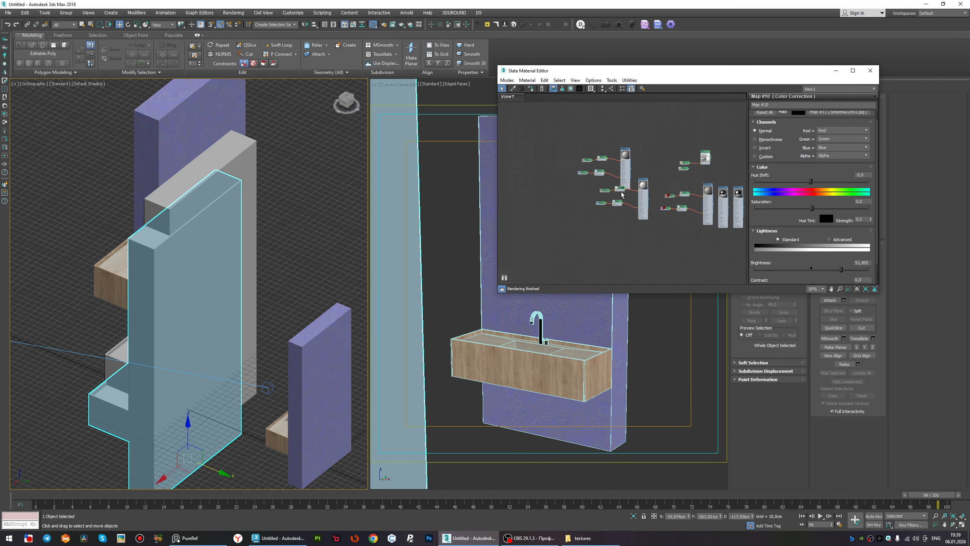
scroll(621, 194, up, 3)
drag(841, 270, 848, 270)
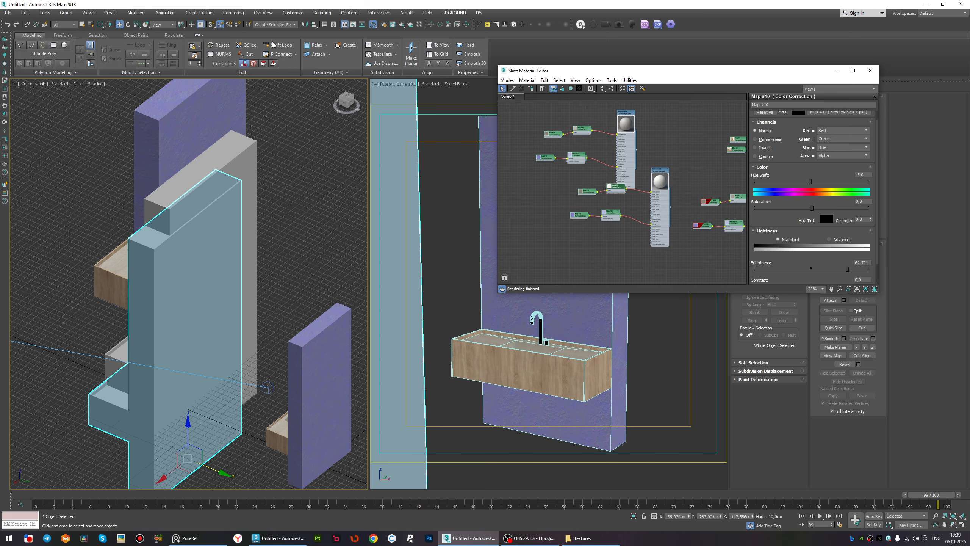
Run the interactive render, check the wall tones reflected in the mirror, and close the render window.
click(6, 148)
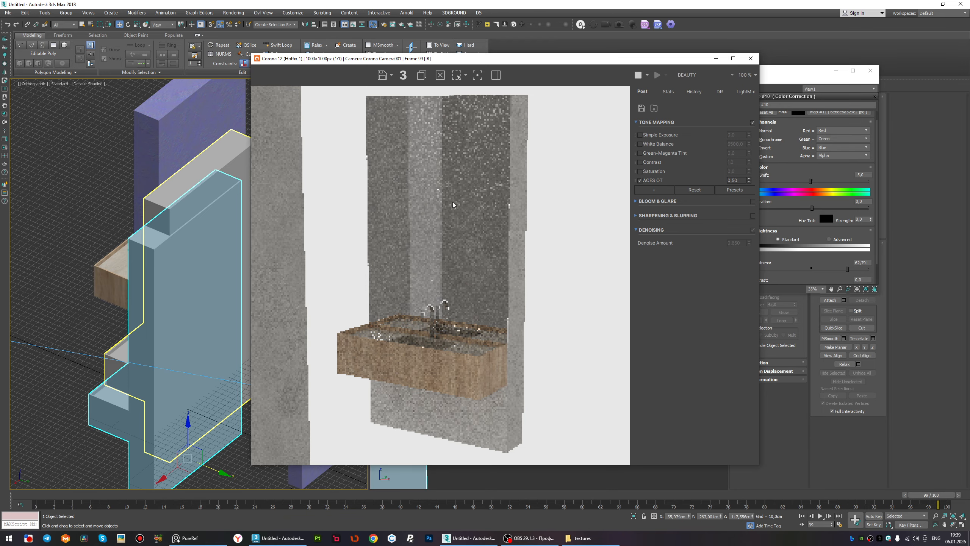
scroll(442, 149, up, 2)
scroll(443, 152, down, 1)
click(751, 59)
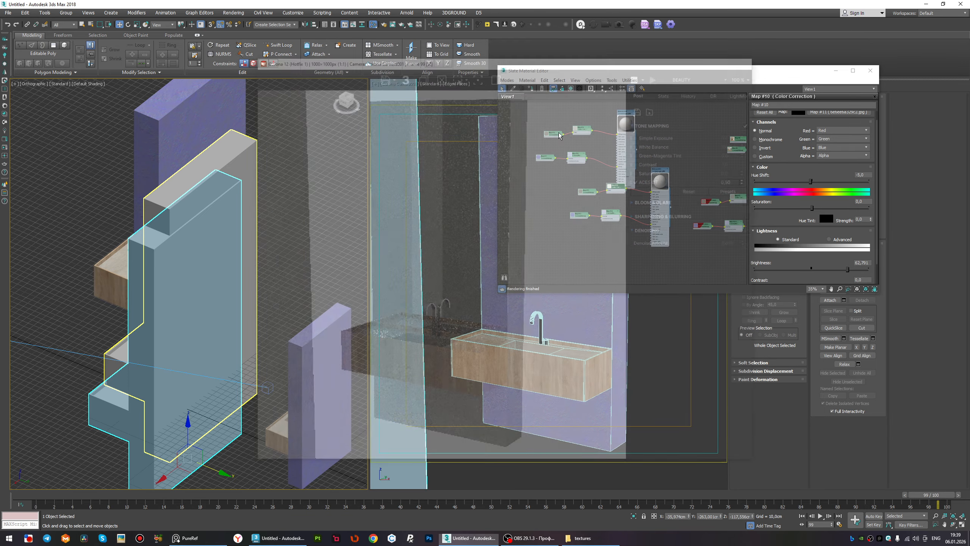
Lower the selected light unit clone to a Z position of about -198 cm, fine-tuning it with the interactive render running.
scroll(185, 184, down, 2)
alt+middle_drag(184, 281, 181, 305)
drag(188, 349, 187, 394)
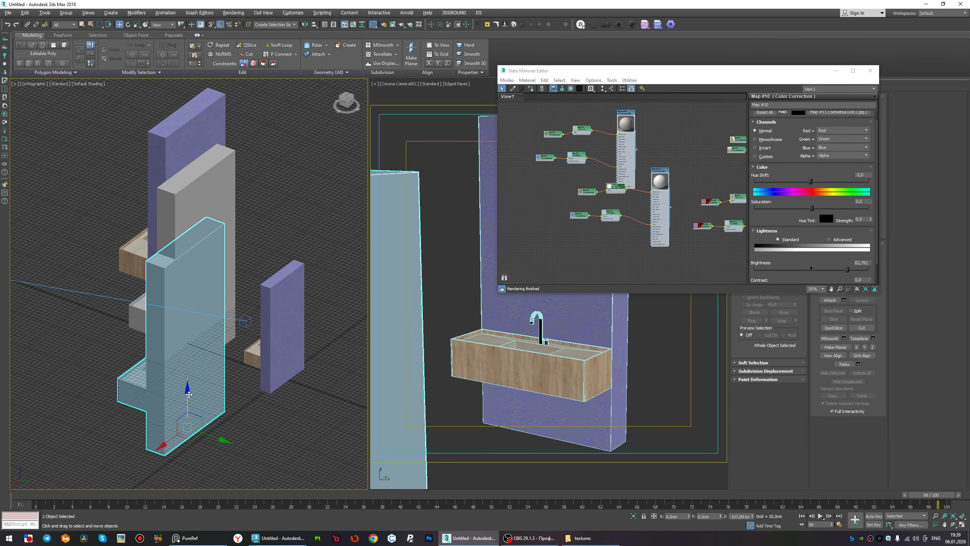
click(4, 148)
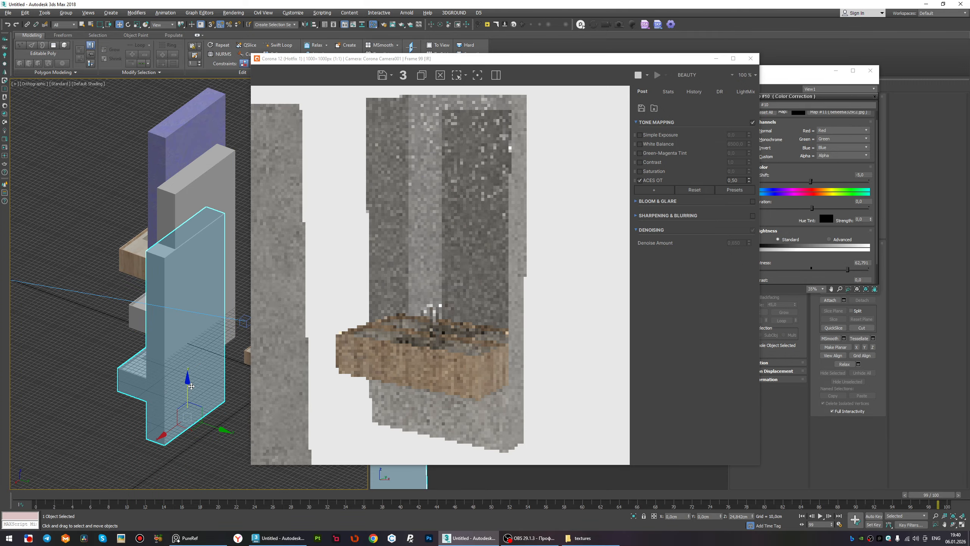
drag(188, 395, 197, 372)
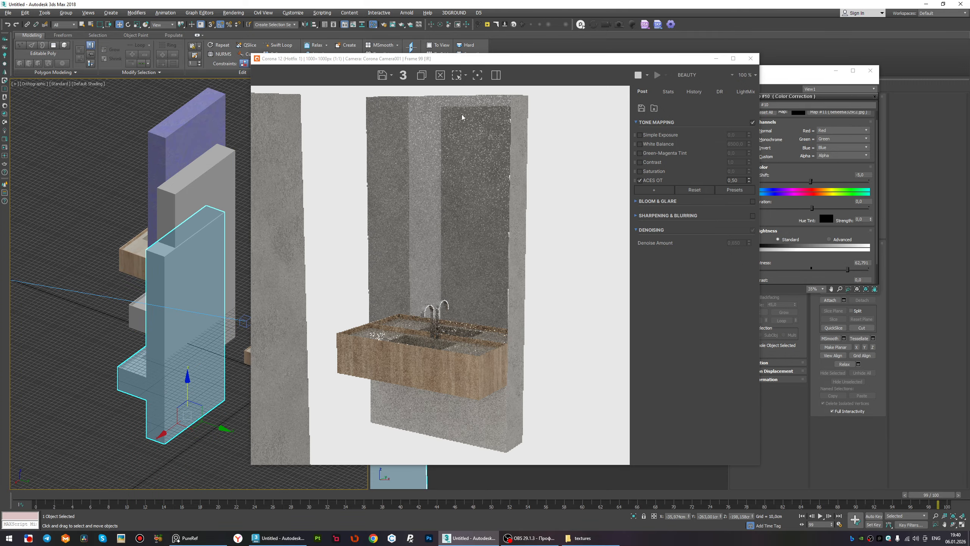
Examine the lowered clone's reflection in the mirror at different magnifications and close the render window.
scroll(461, 114, up, 1)
scroll(439, 137, down, 2)
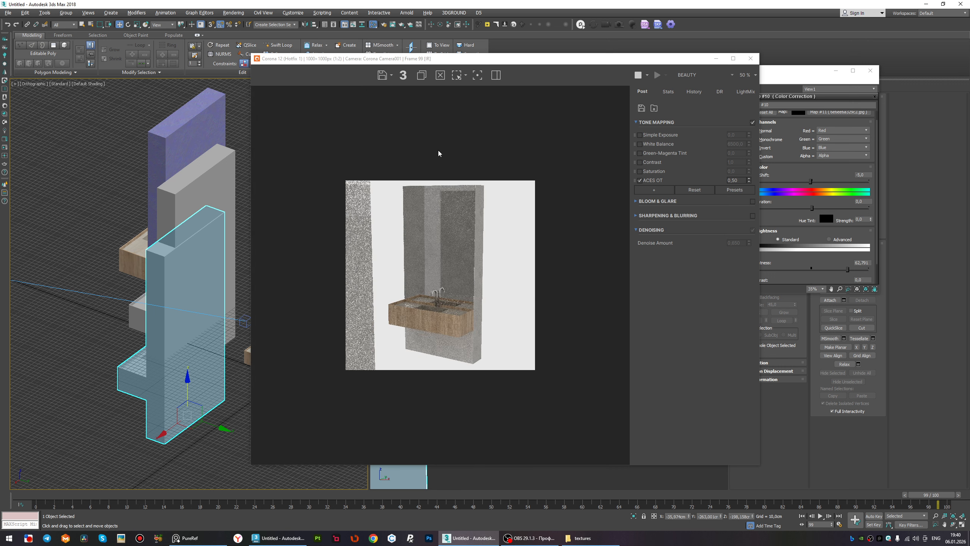
scroll(424, 199, up, 1)
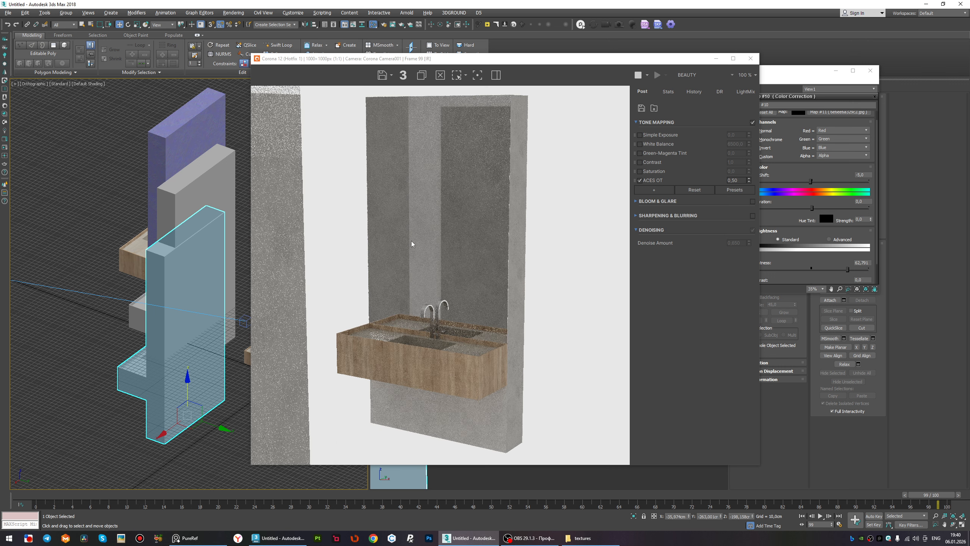
click(750, 59)
Shift the wood-and-blue unit clone slightly away from the light clones along negative Y in top view and restore the camera view.
scroll(351, 275, down, 2)
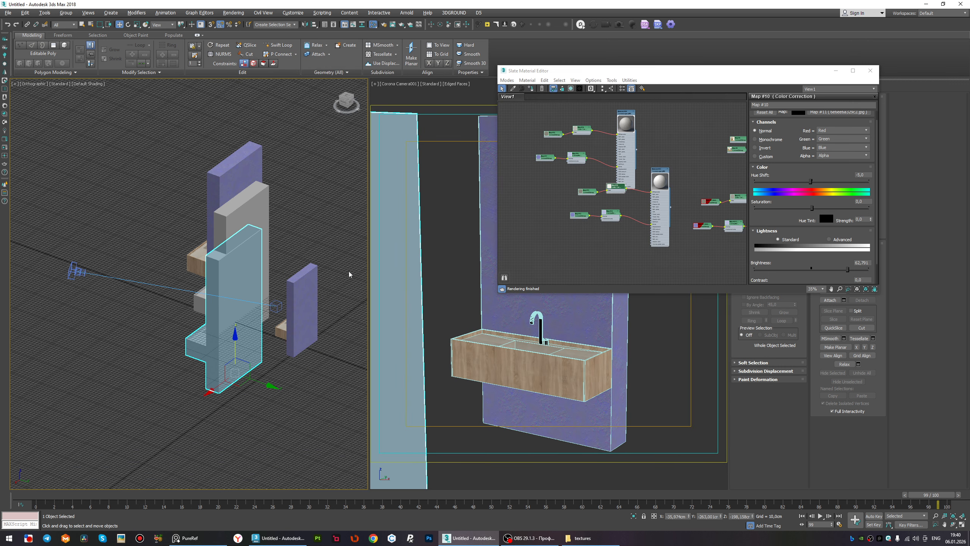
alt+middle_drag(351, 276, 379, 285)
middle_click(377, 269)
key(t)
middle_click(257, 243)
key(t)
scroll(258, 232, down, 5)
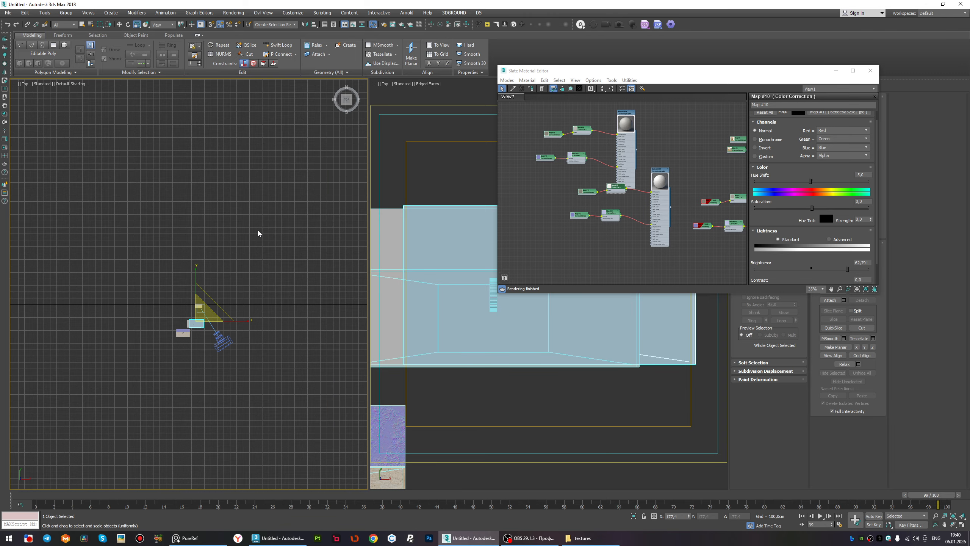
scroll(193, 335, up, 6)
click(140, 302)
scroll(152, 290, down, 4)
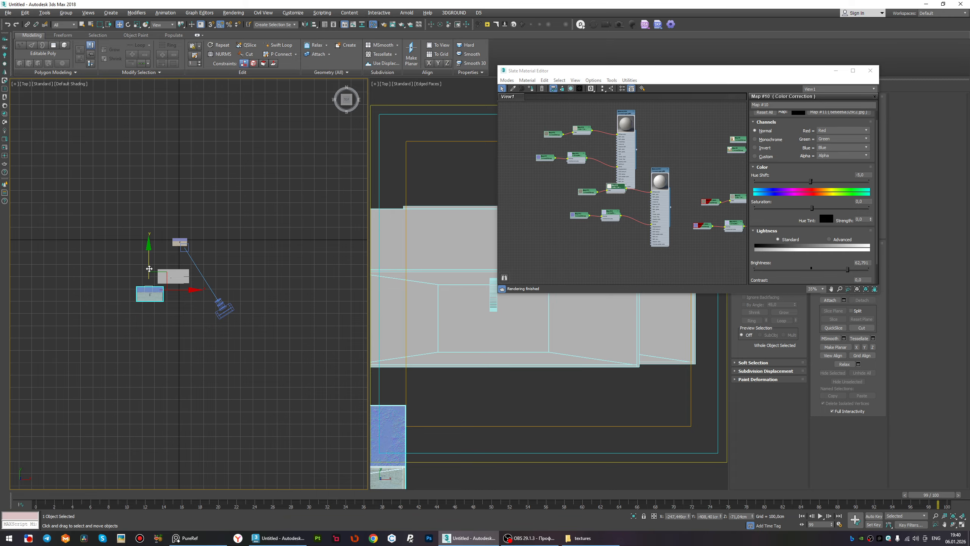
drag(149, 268, 150, 283)
click(499, 405)
key(c)
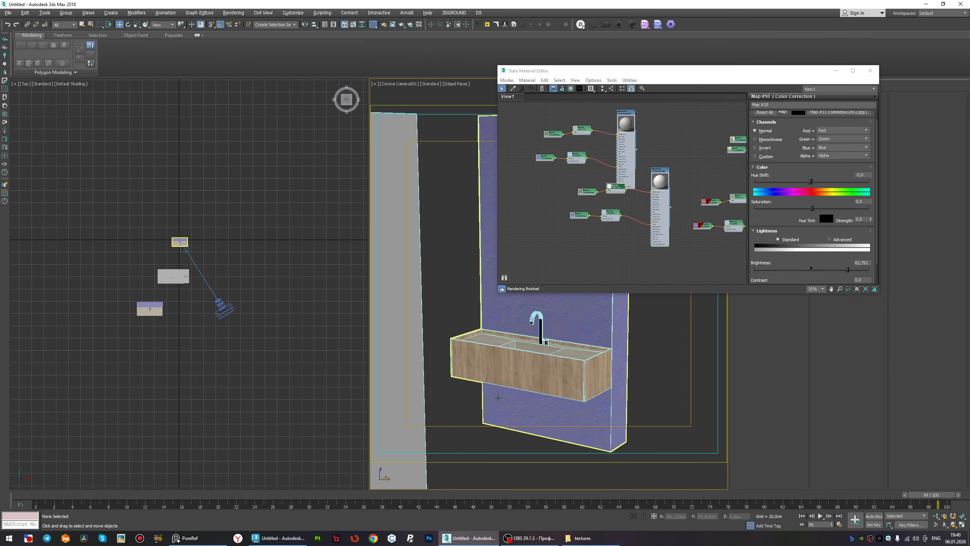
Render the camera view interactively, inspect the gap between the reflected objects in the mirror, and close the render window.
click(5, 148)
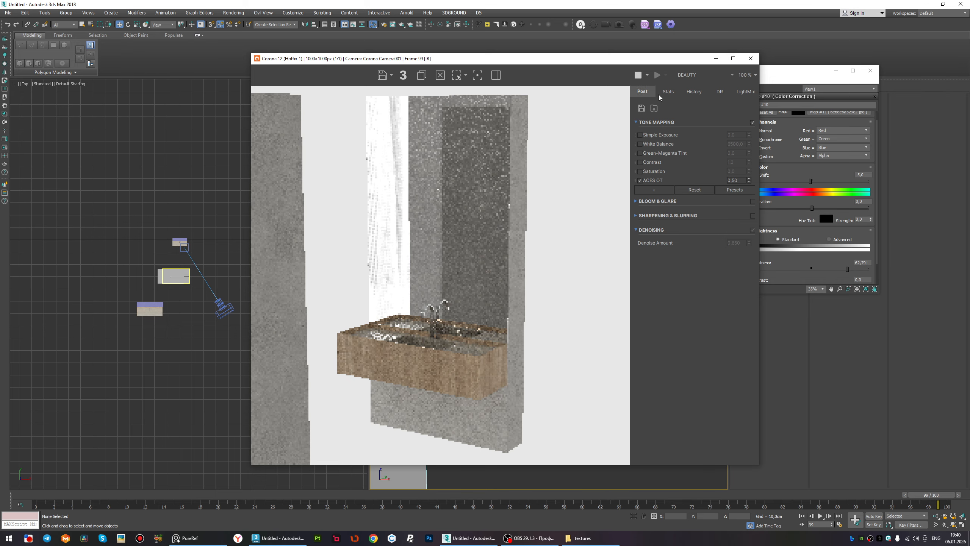
scroll(450, 139, up, 1)
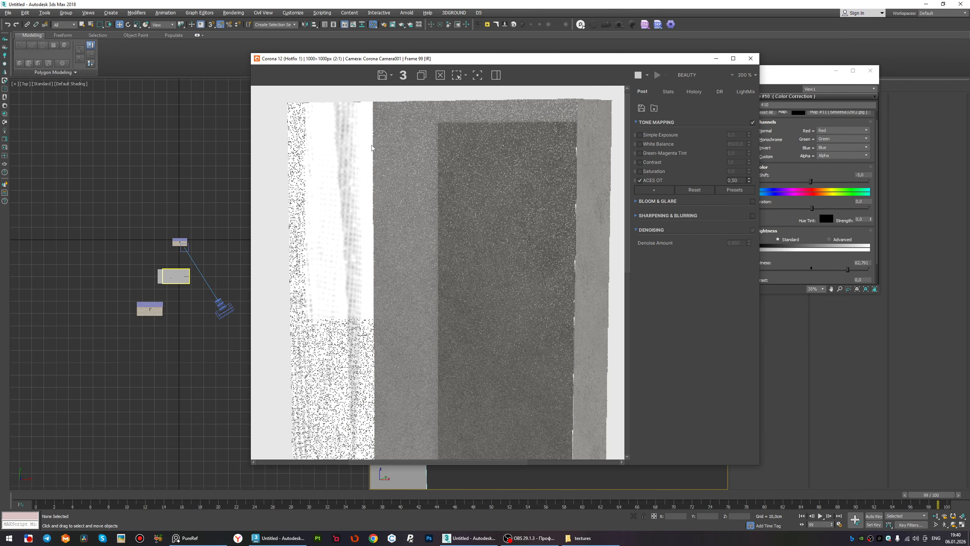
scroll(373, 147, down, 1)
click(751, 58)
Select the three unit clones and, checking in the interactive render, move them together along negative X and about 173 cm along negative Y.
click(188, 313)
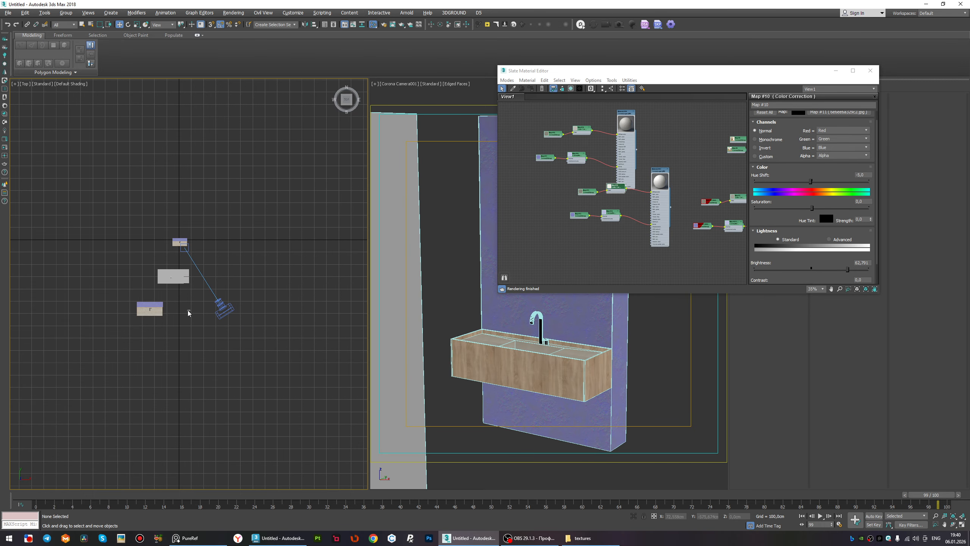
drag(188, 312, 195, 289)
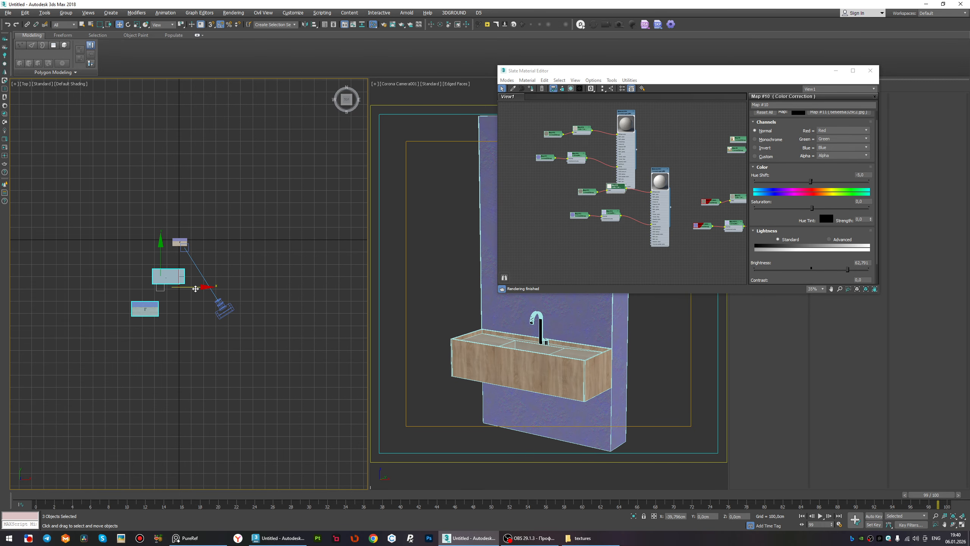
click(6, 147)
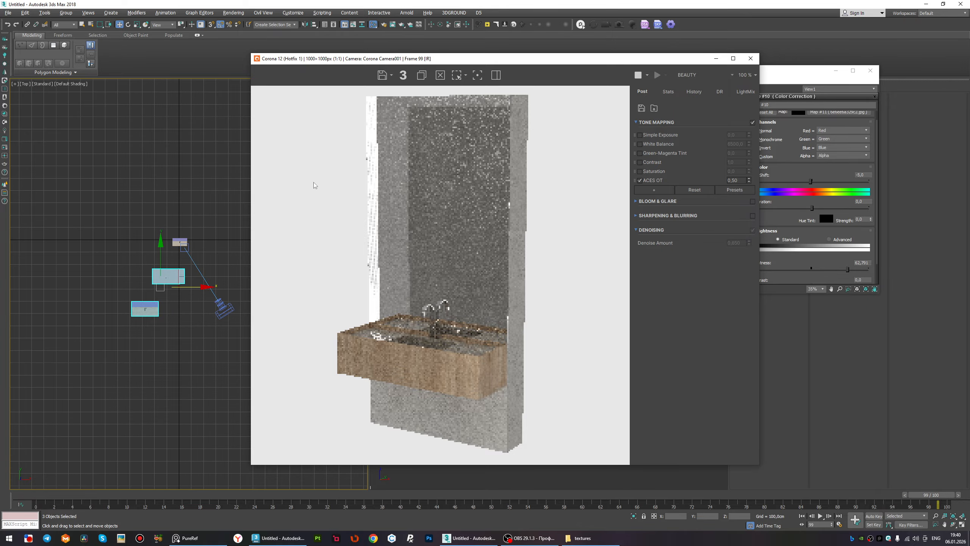
drag(190, 288, 187, 288)
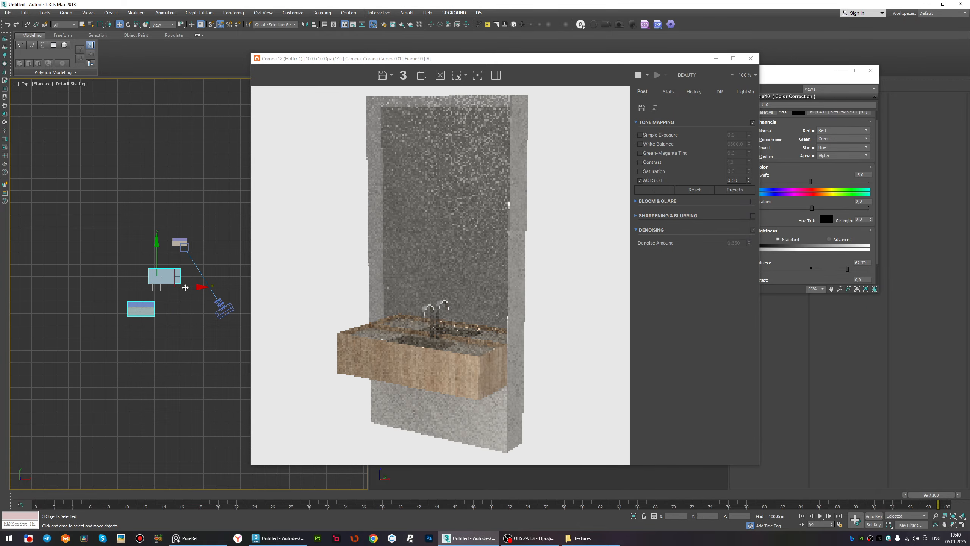
drag(156, 259, 157, 281)
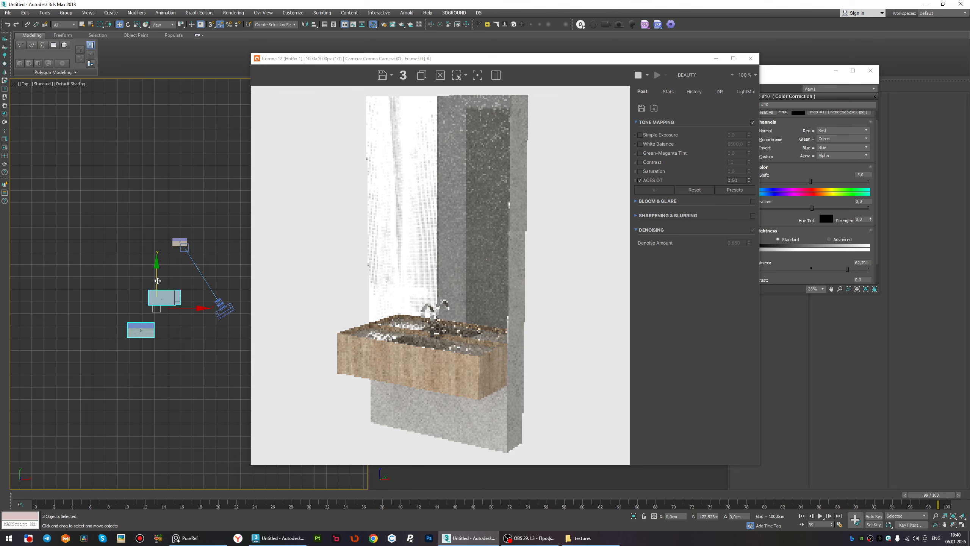
mouse_move(191, 309)
mouse_down()
mouse_move(177, 310)
mouse_move(189, 312)
mouse_up()
Move only the wood-and-blue unit clone about 212 cm further along negative X and close the render window.
drag(178, 351, 151, 328)
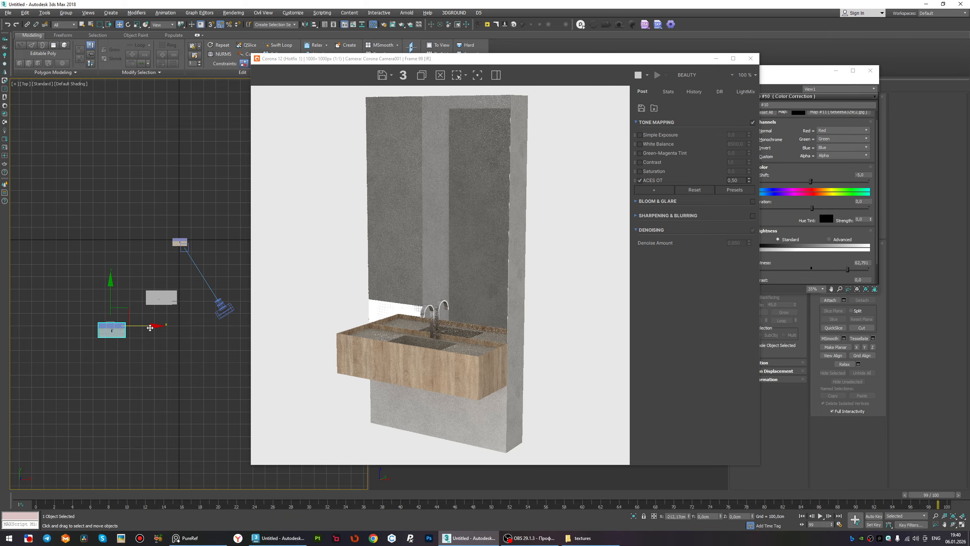
drag(150, 328, 159, 327)
click(750, 58)
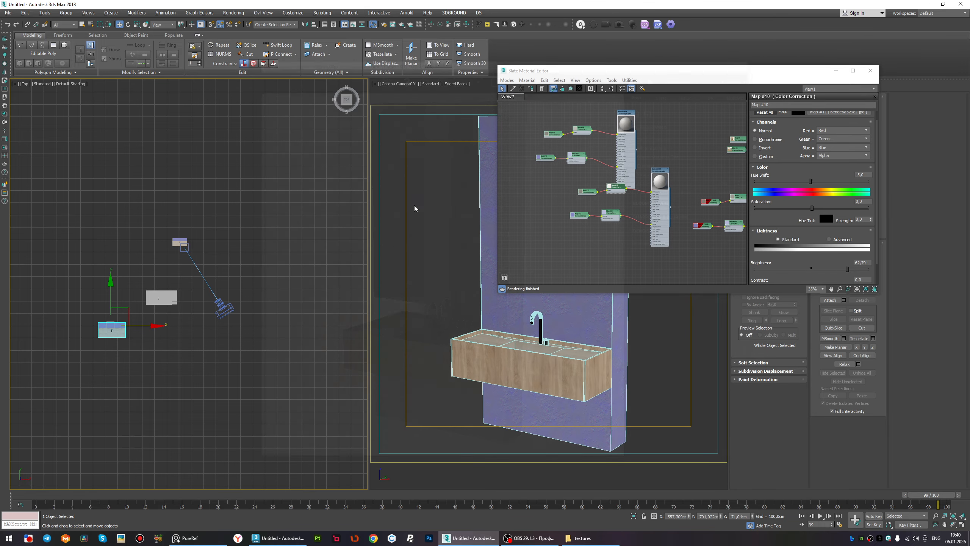
Rotate the front light-coloured unit clone 90 degrees about the X axis so it lies flat.
alt+middle_drag(237, 245, 197, 224)
click(197, 225)
scroll(162, 309, up, 5)
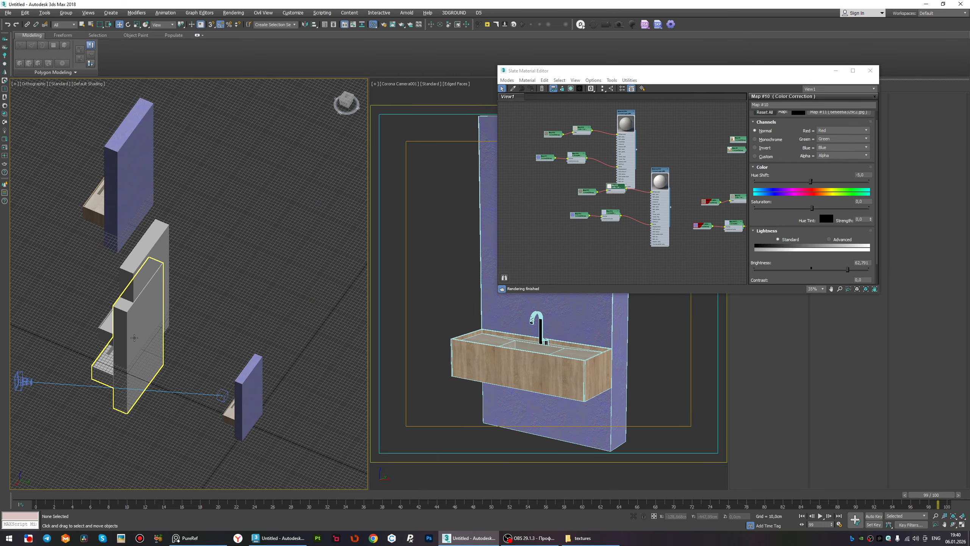
click(146, 344)
key(e)
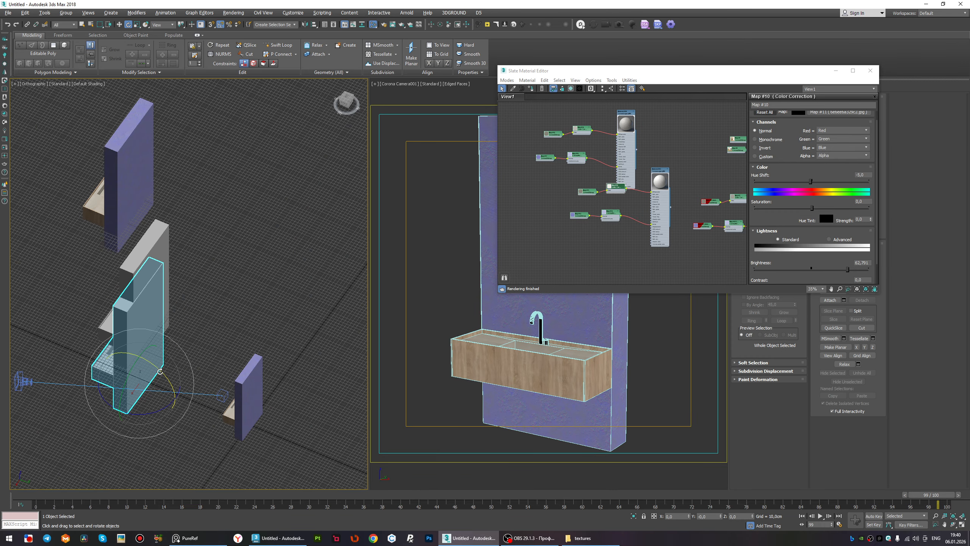
mouse_move(163, 366)
mouse_down()
mouse_move(113, 351)
mouse_move(130, 353)
mouse_up()
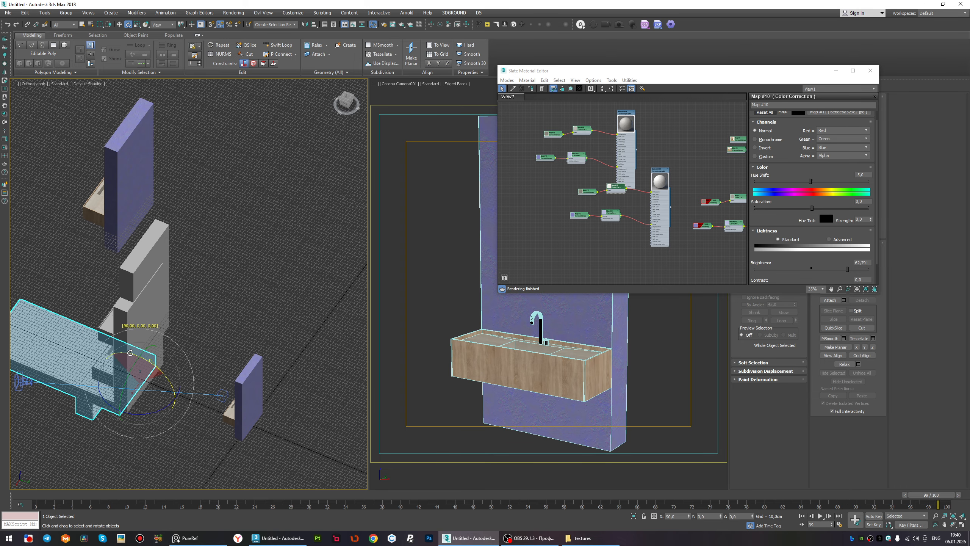
click(486, 302)
Scale the flat clone up into a large slab and shift it along negative X beneath the other clones.
middle_drag(199, 330, 239, 328)
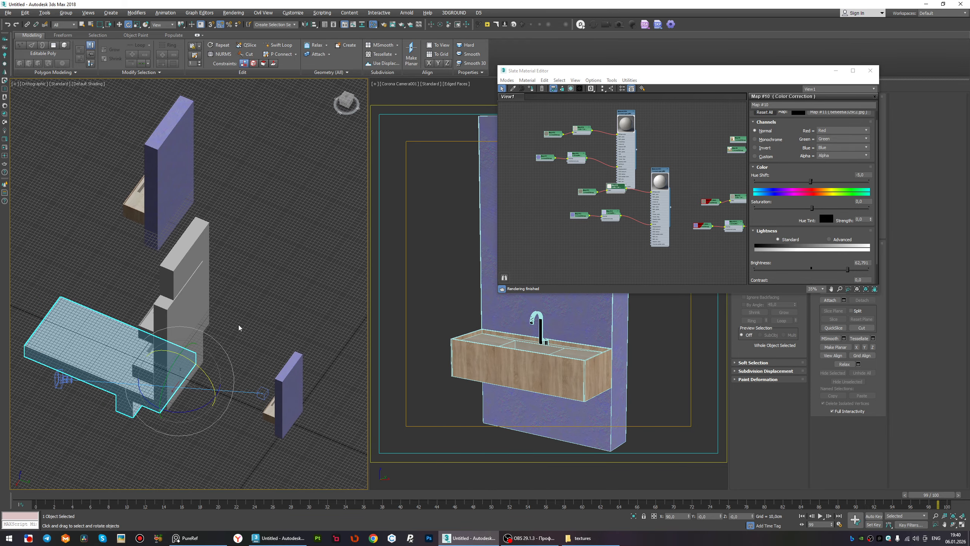
key(r)
drag(159, 411, 114, 448)
key(w)
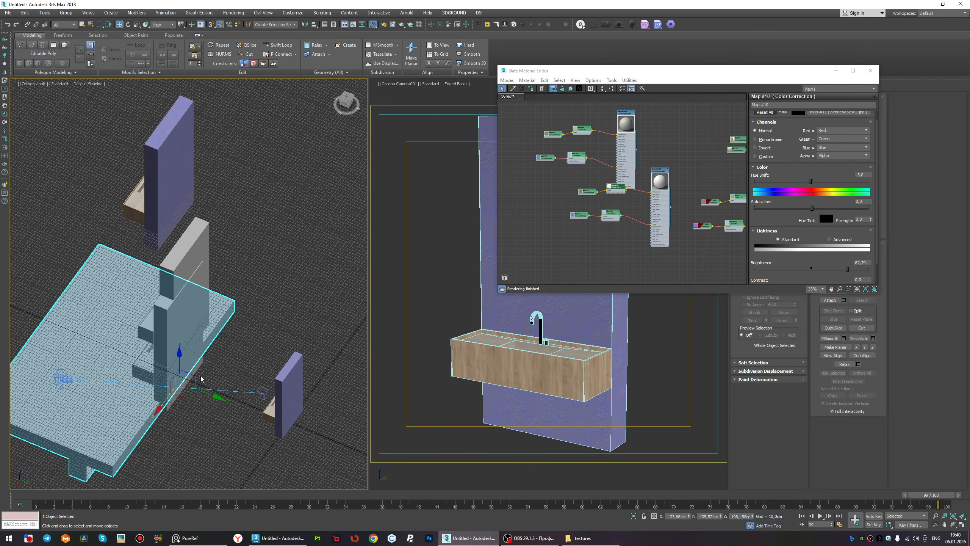
drag(164, 399, 199, 352)
Start the interactive render and raise the slab clone to a Z position of about -74 cm.
click(4, 155)
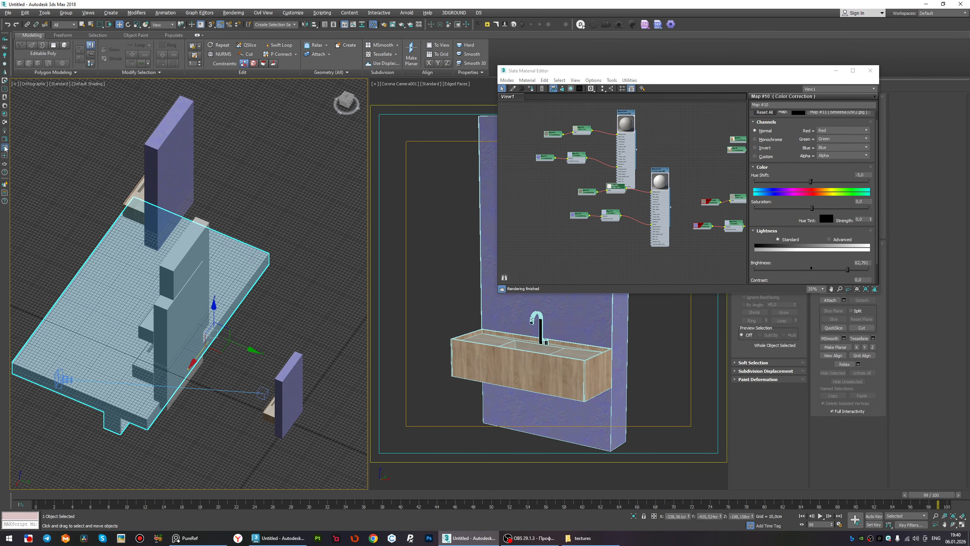
alt+middle_drag(203, 346, 208, 315)
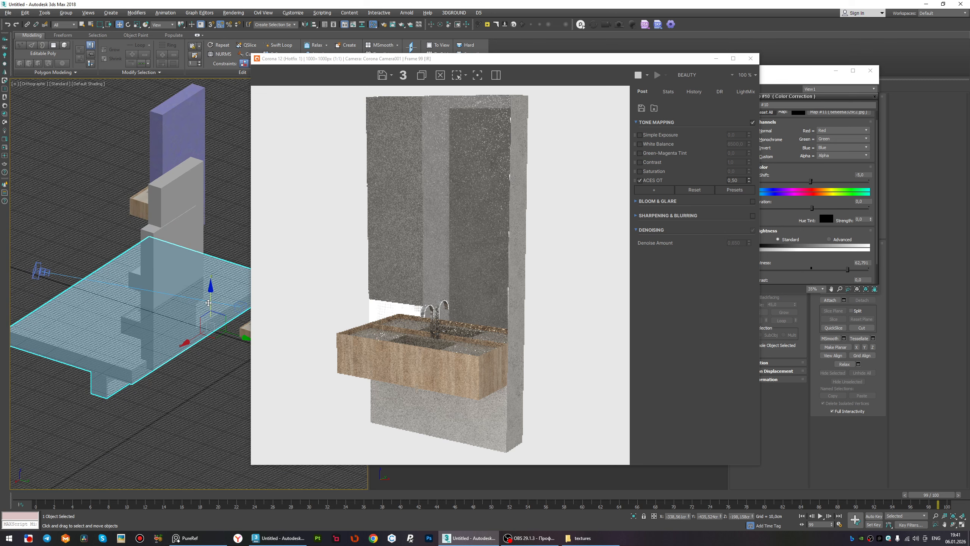
drag(213, 296, 220, 260)
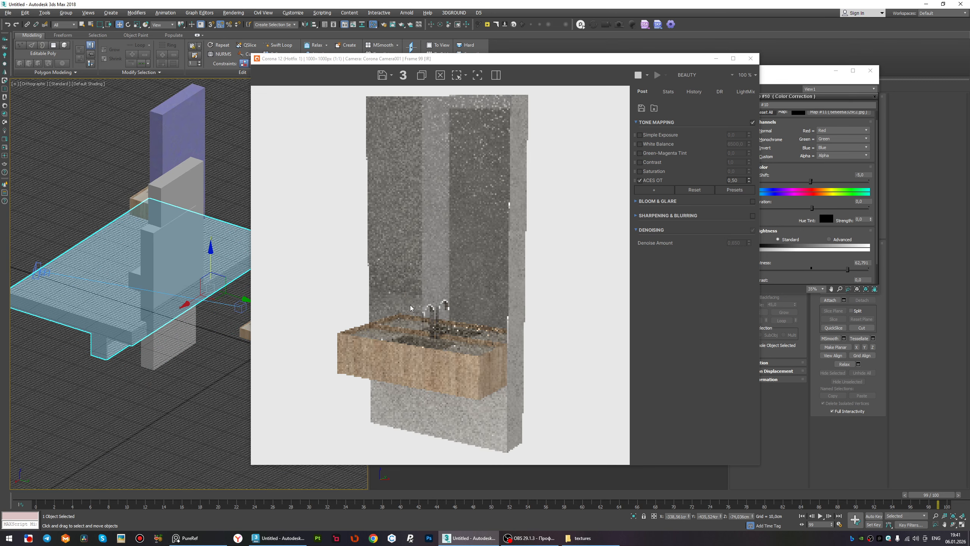
Inspect the slab's reflection behind the faucet in the render and close the render window.
scroll(410, 305, up, 3)
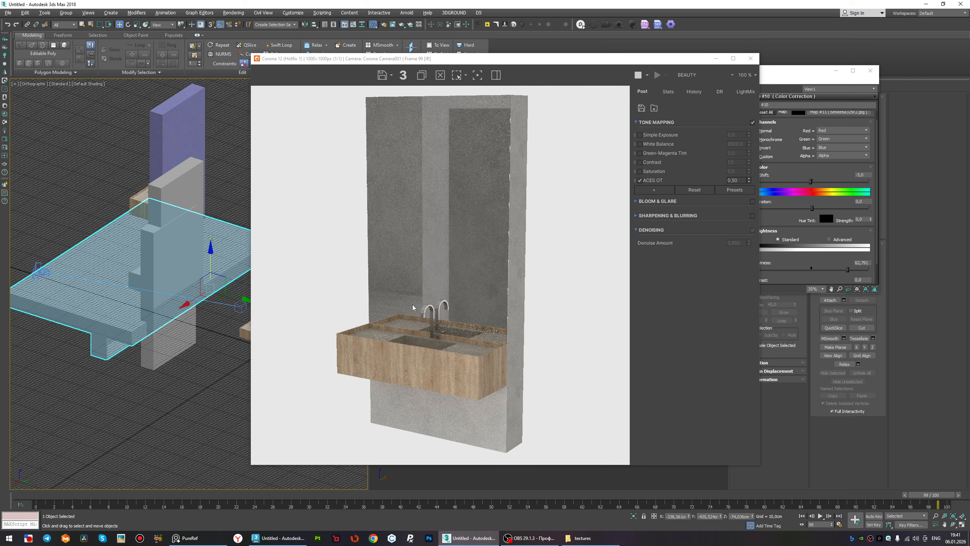
scroll(410, 306, down, 3)
click(750, 58)
scroll(628, 203, down, 2)
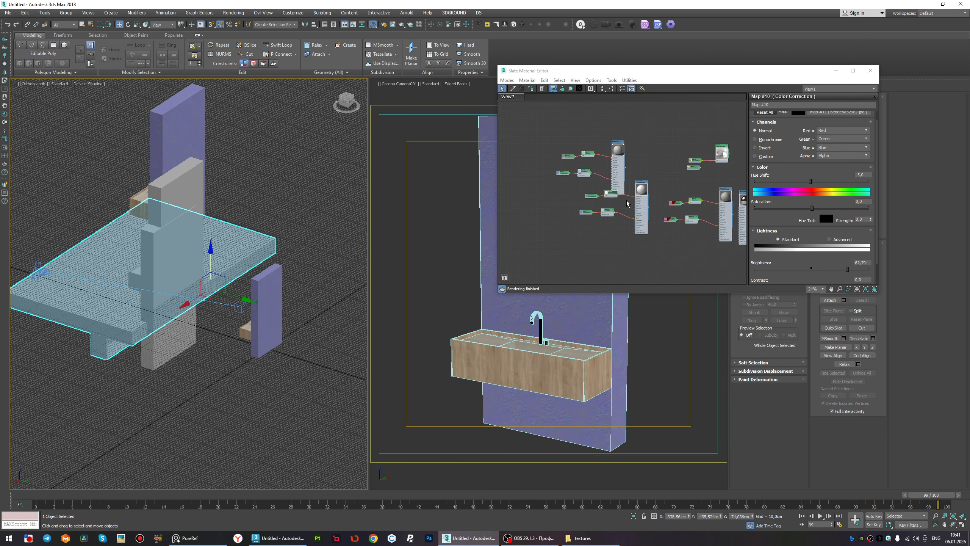
Run the interactive render, examine the mirror reflection and the area around the faucet, and close the render window.
scroll(640, 197, up, 2)
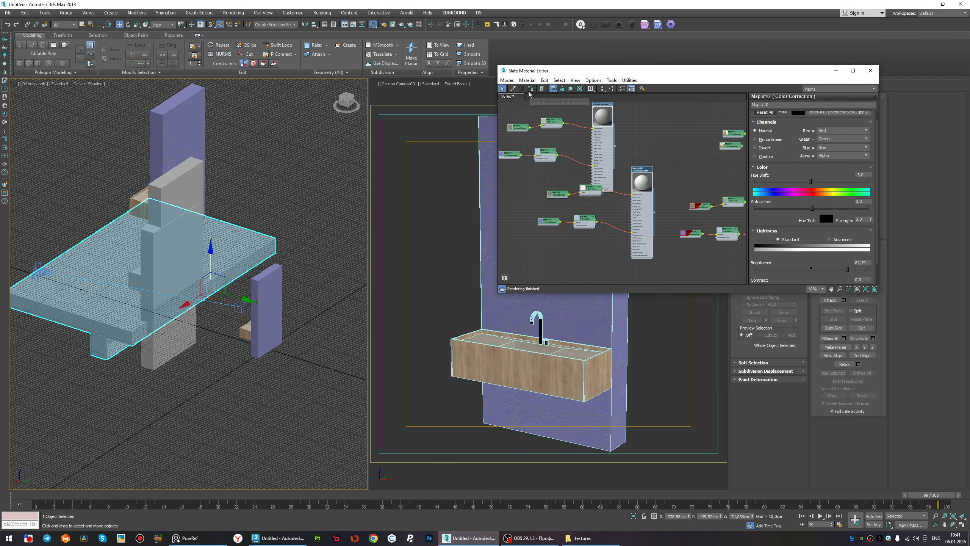
click(4, 155)
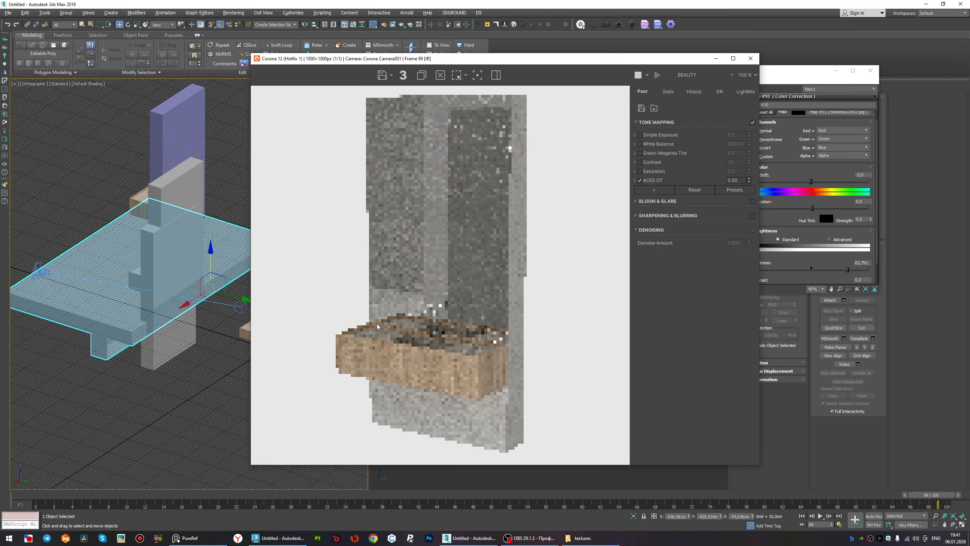
scroll(416, 313, up, 1)
scroll(416, 319, down, 1)
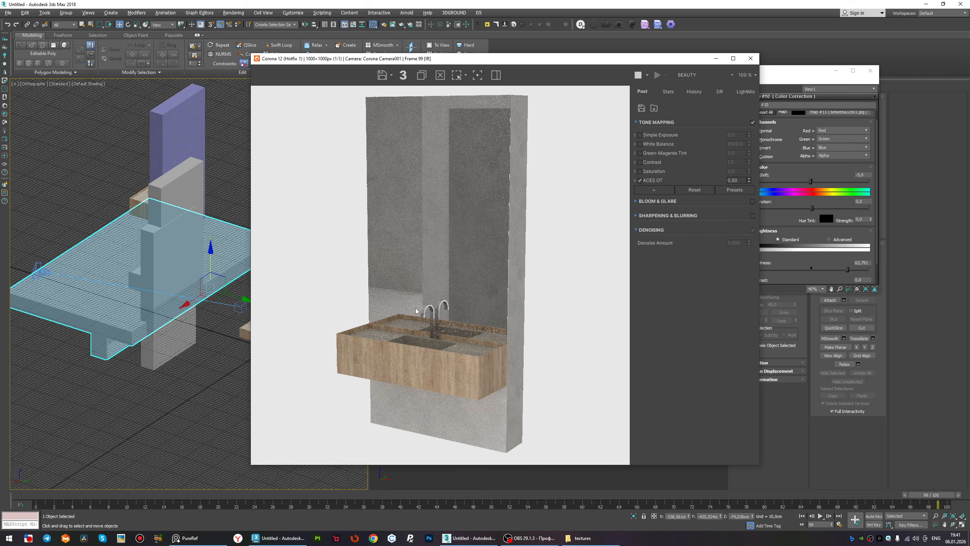
scroll(423, 310, down, 1)
scroll(454, 200, up, 3)
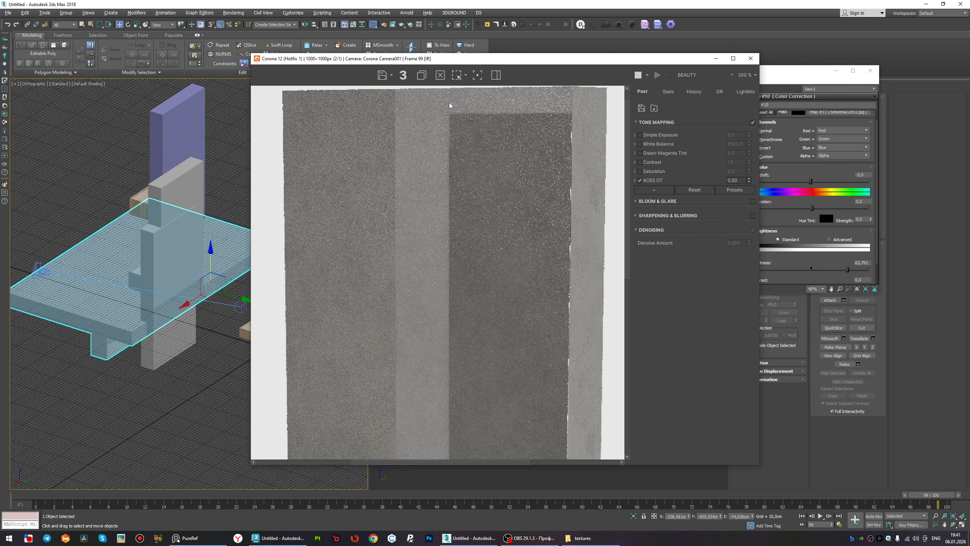
scroll(462, 175, down, 2)
scroll(419, 300, up, 1)
scroll(417, 301, up, 1)
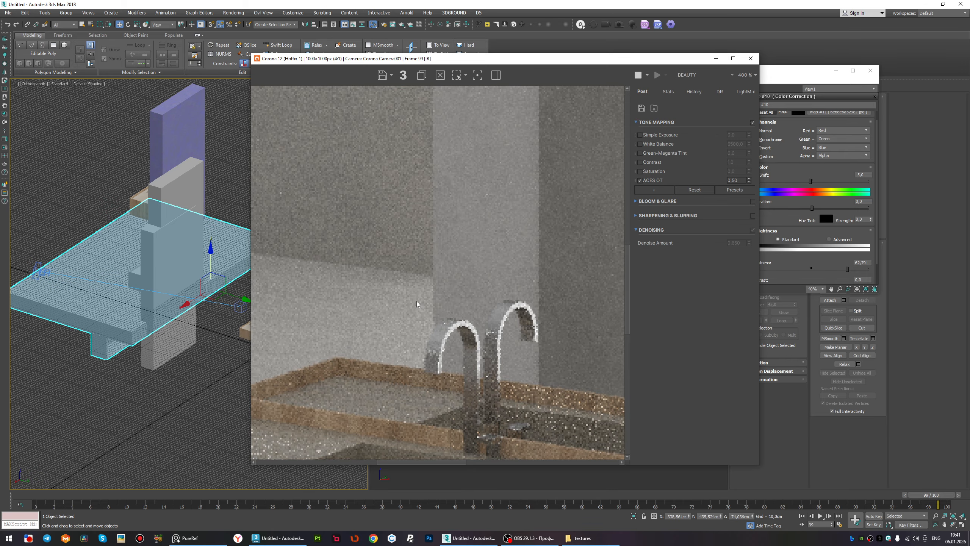
scroll(423, 290, down, 2)
scroll(415, 302, up, 2)
scroll(416, 301, down, 2)
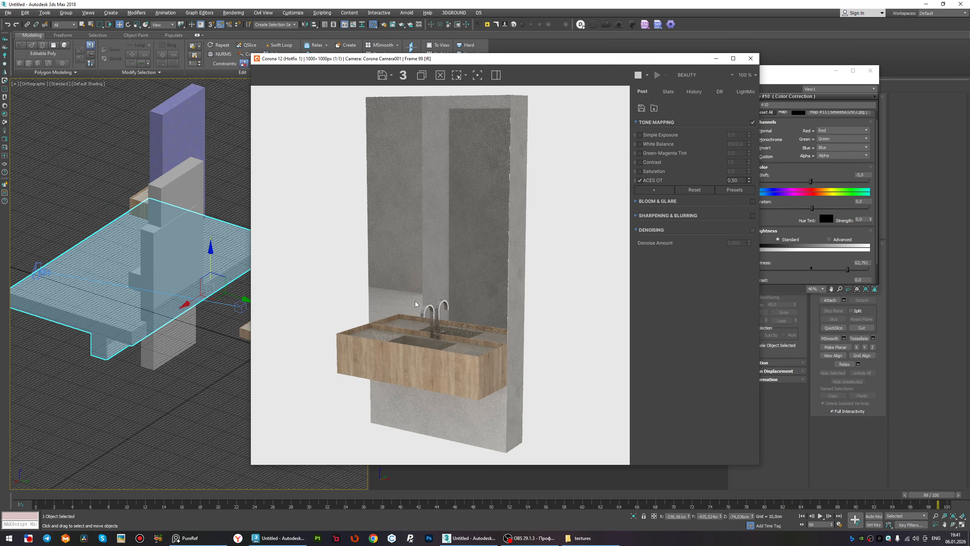
click(750, 58)
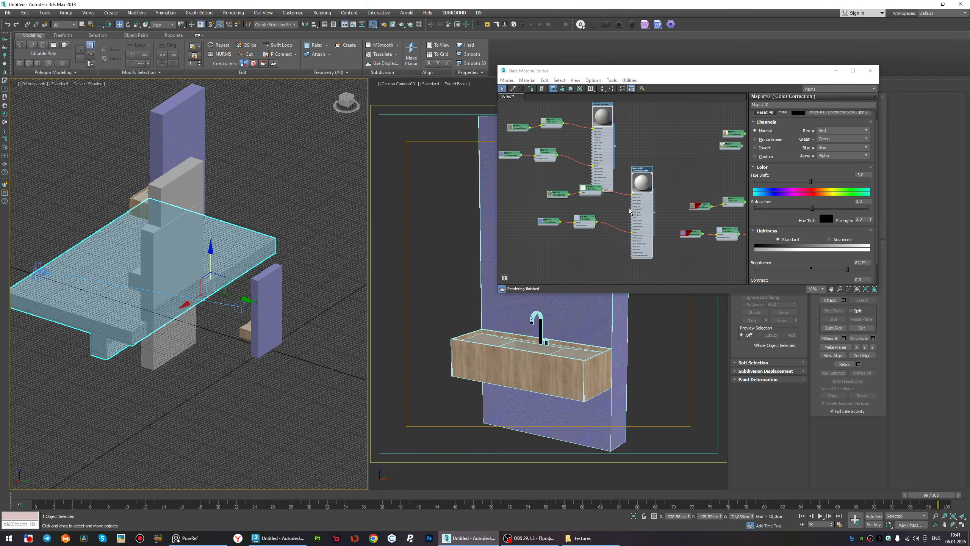
Raise the brightness of the light clone material's Color Correction map to 100 with the interactive render running.
double_click(585, 187)
double_click(585, 193)
drag(857, 270, 858, 270)
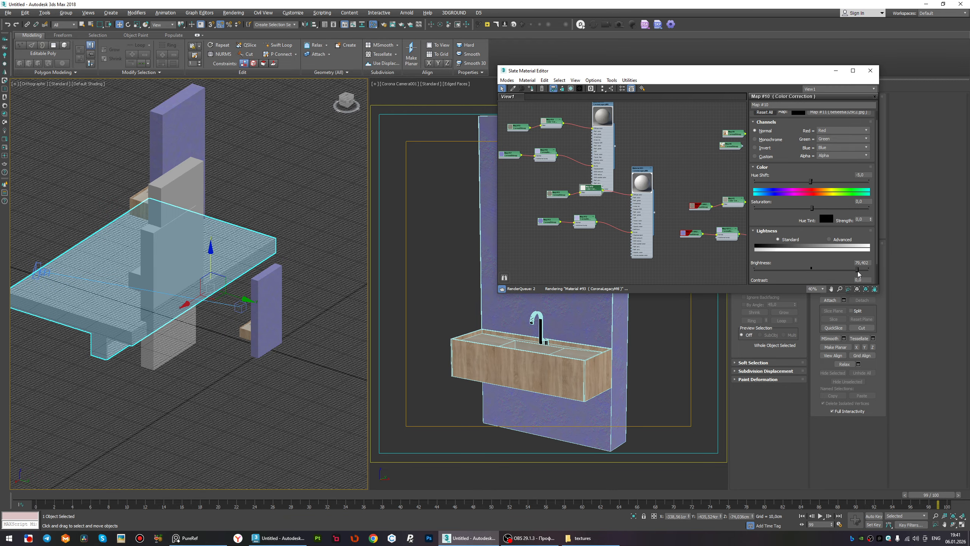
click(7, 144)
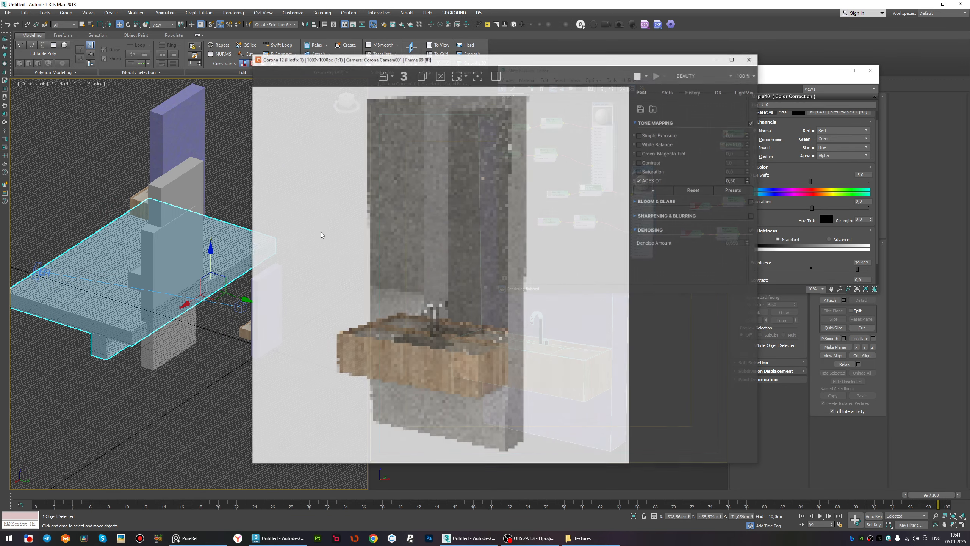
scroll(419, 311, up, 2)
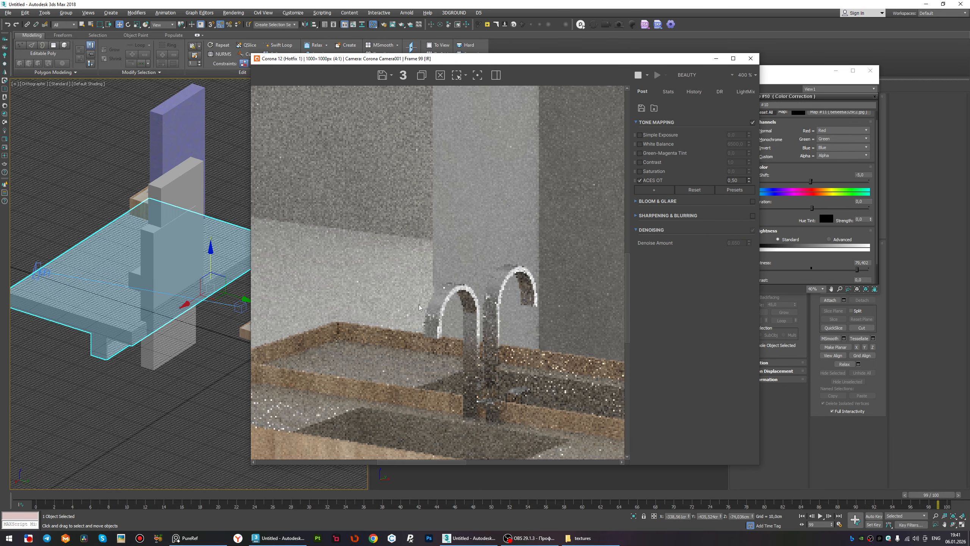
drag(860, 270, 874, 270)
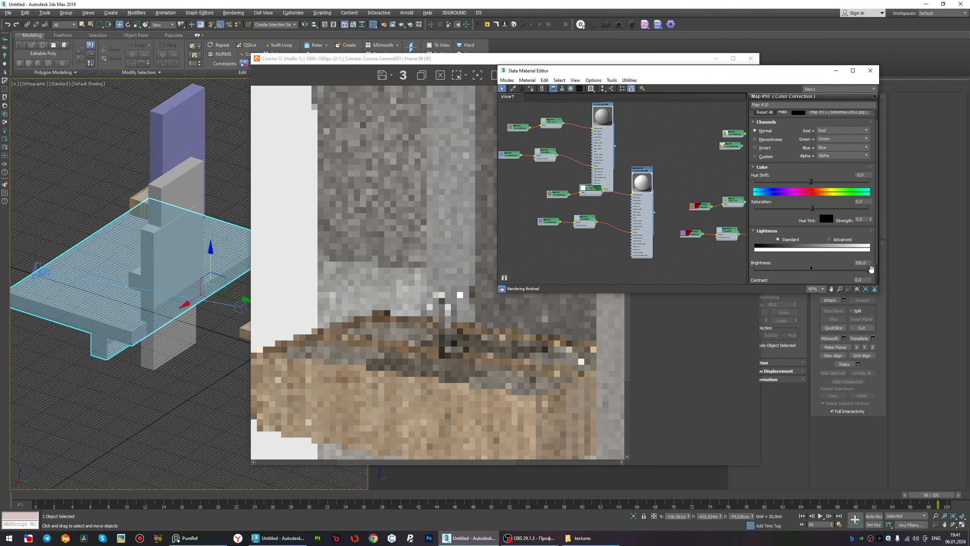
Examine the brightened slab reflection beside the faucets in the render, and close the render window and the material editor.
click(413, 253)
scroll(442, 285, up, 1)
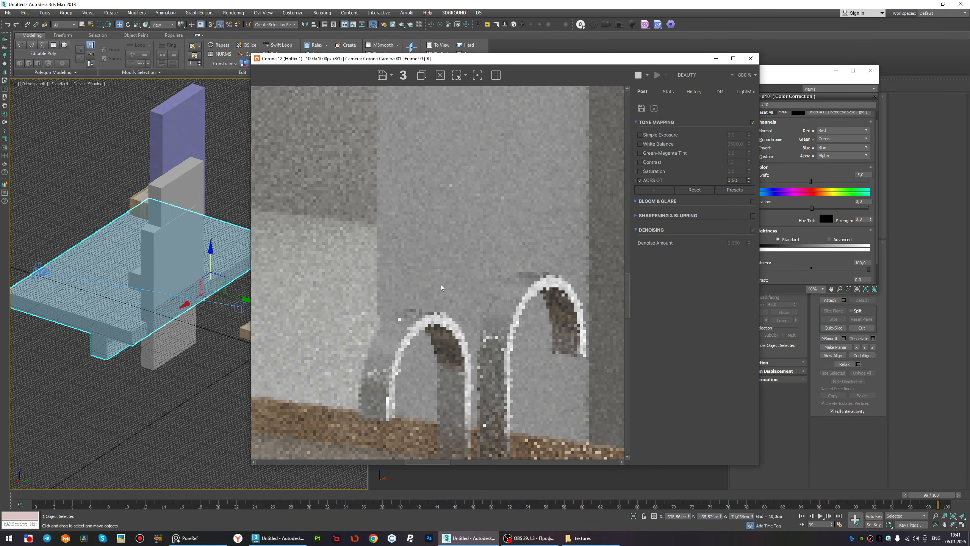
scroll(442, 284, down, 2)
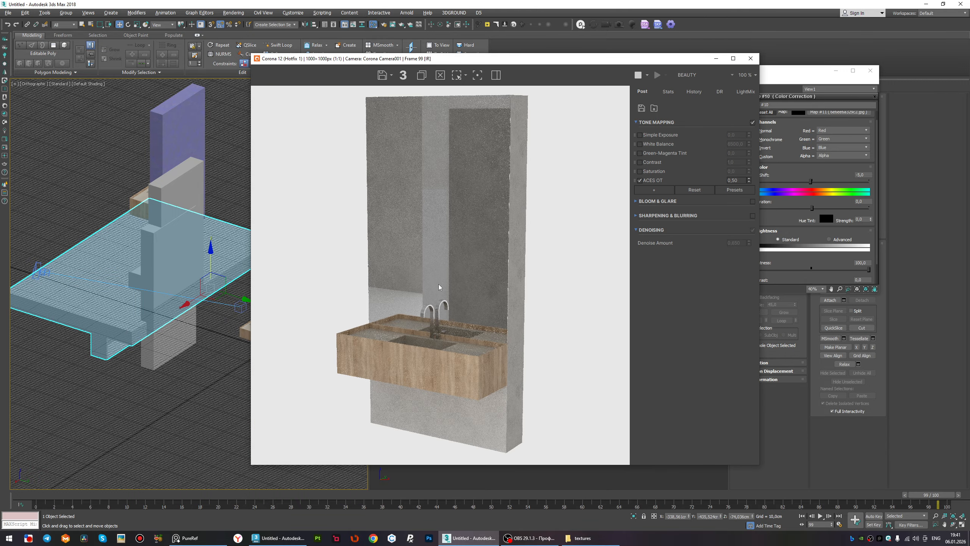
scroll(407, 305, up, 1)
scroll(407, 305, down, 1)
scroll(417, 110, up, 2)
scroll(414, 119, down, 2)
click(751, 58)
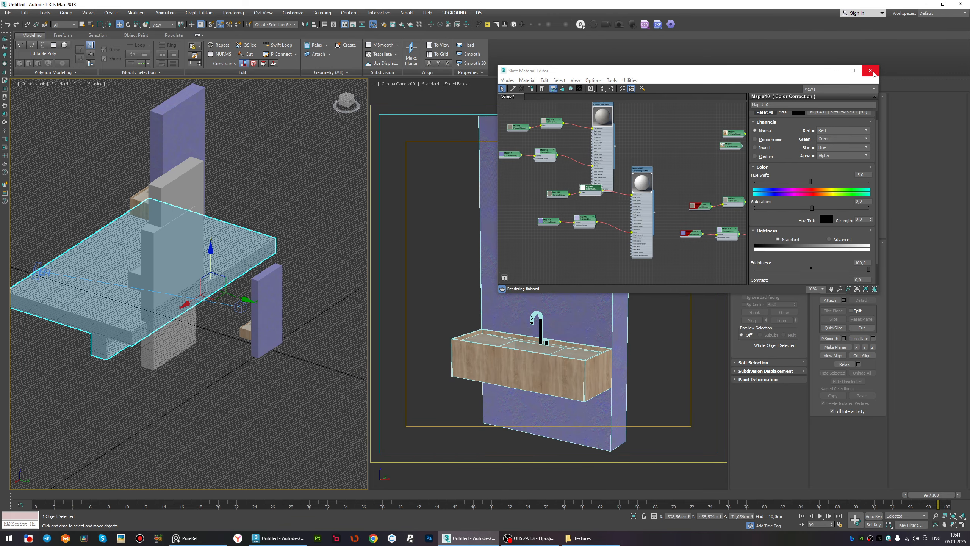
click(872, 73)
Draw a narrow rectangular Corona light in the top view along the back of the purple wall panel.
alt+middle_drag(252, 211, 312, 242)
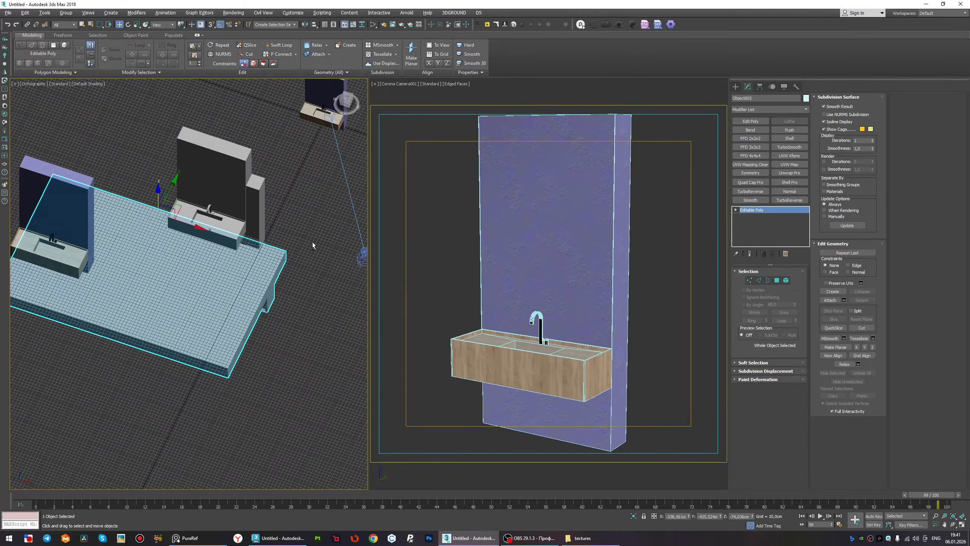
middle_drag(193, 322, 222, 313)
key(t)
key(z)
click(139, 185)
middle_drag(117, 246, 164, 212)
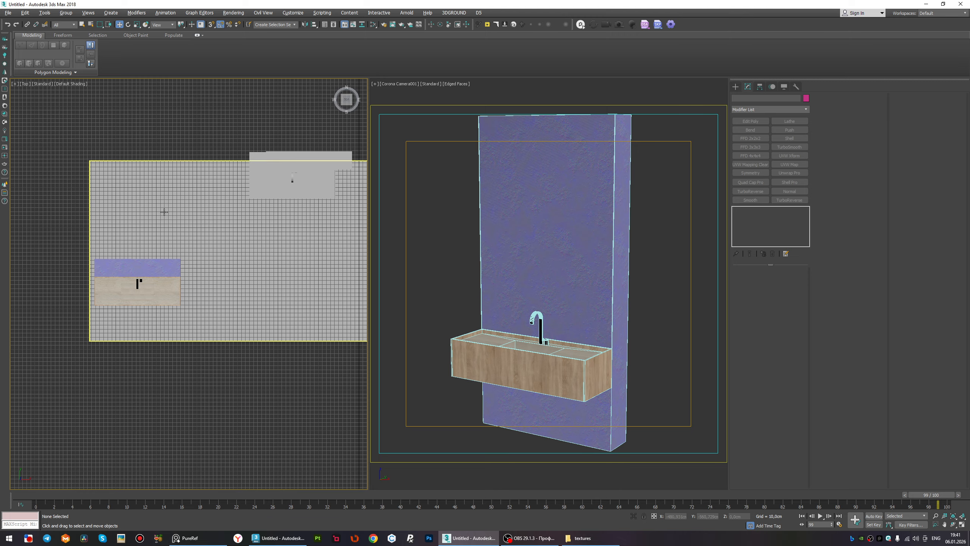
key(g)
click(735, 86)
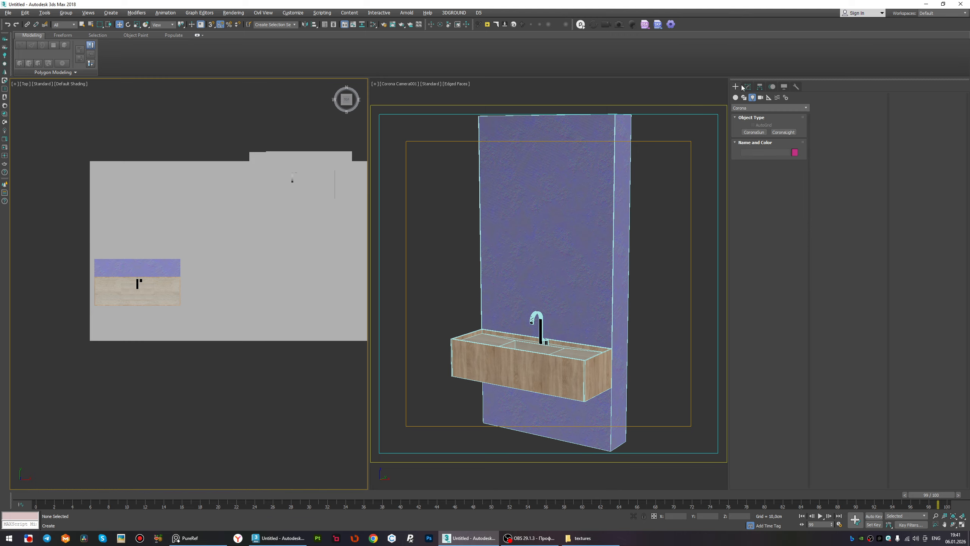
click(778, 132)
scroll(765, 239, down, 1)
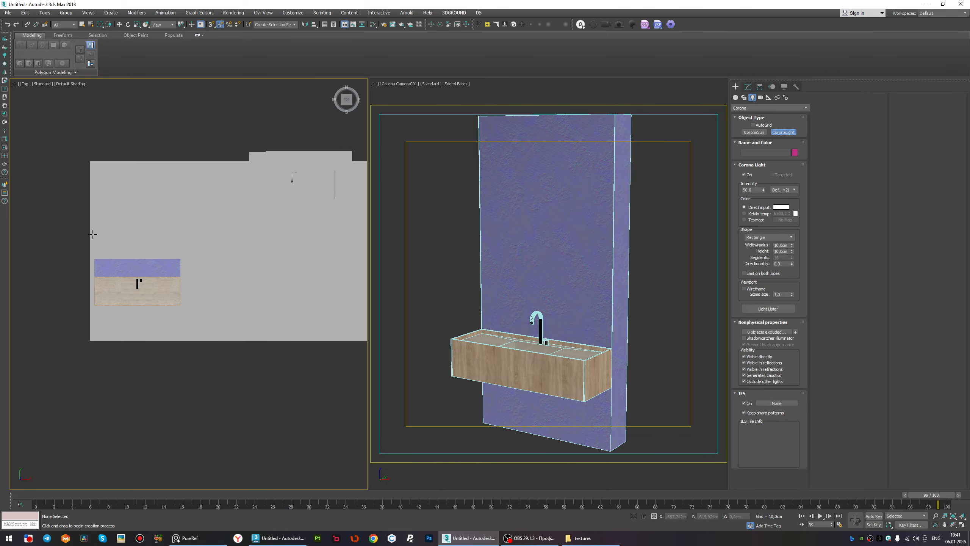
scroll(94, 245, up, 3)
drag(96, 254, 270, 279)
Raise the new Corona light along Z to near the upper edge of the purple wall panel.
key(w)
alt+middle_drag(252, 281, 302, 244)
alt+middle_drag(191, 251, 230, 244)
drag(230, 243, 230, 134)
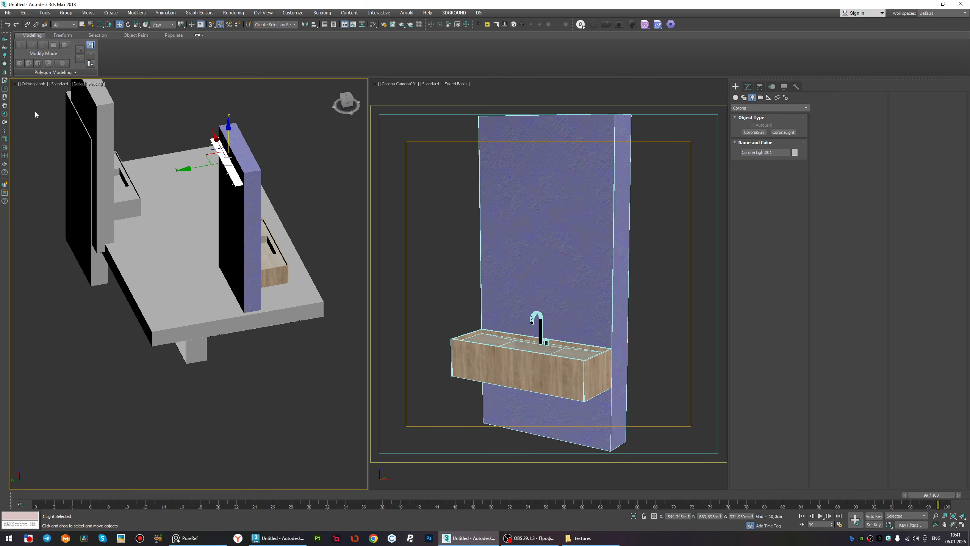
Run the interactive render, examine how the new light affects the mirror reflection and washbasin, and move the render window aside.
click(4, 147)
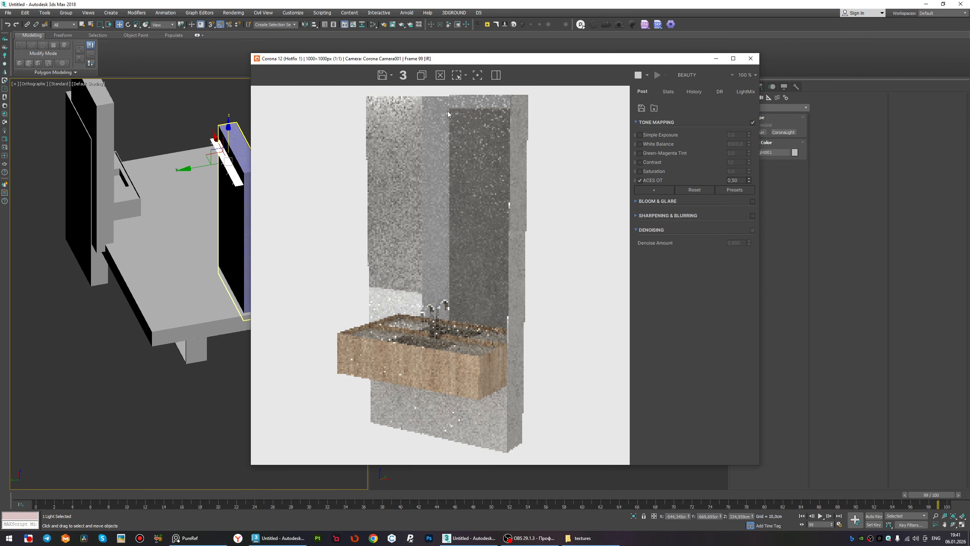
scroll(410, 106, up, 2)
scroll(410, 106, down, 1)
scroll(395, 117, up, 1)
scroll(395, 117, down, 2)
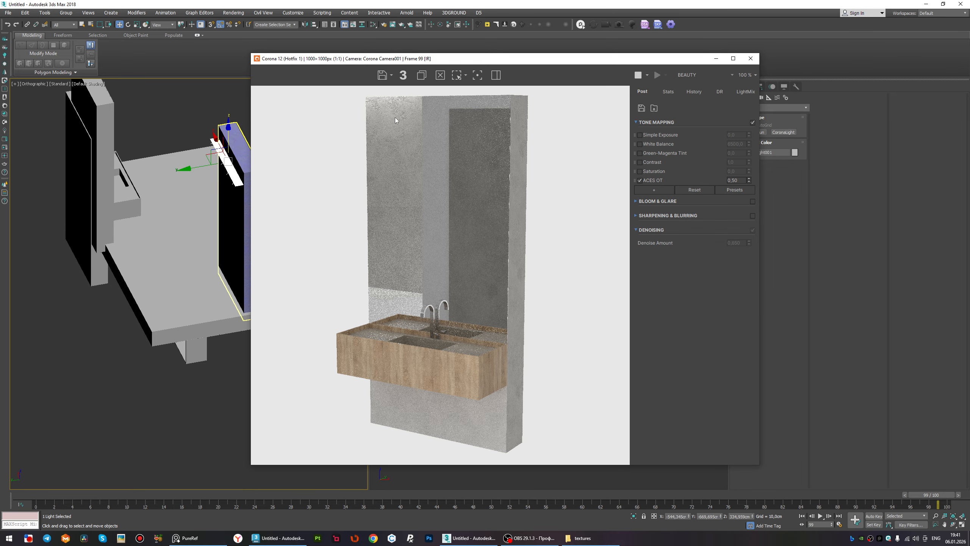
scroll(404, 290, up, 2)
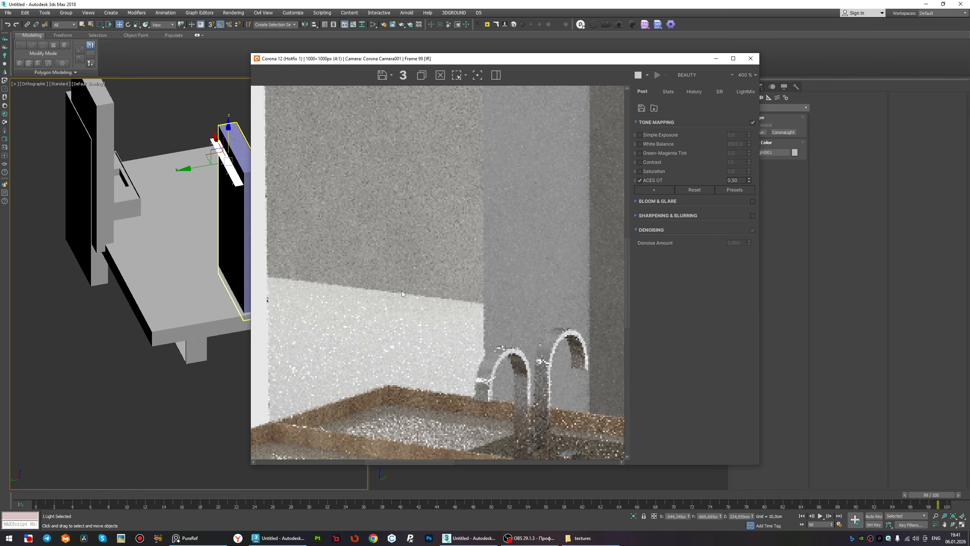
scroll(402, 291, down, 2)
scroll(400, 95, up, 2)
scroll(402, 121, down, 2)
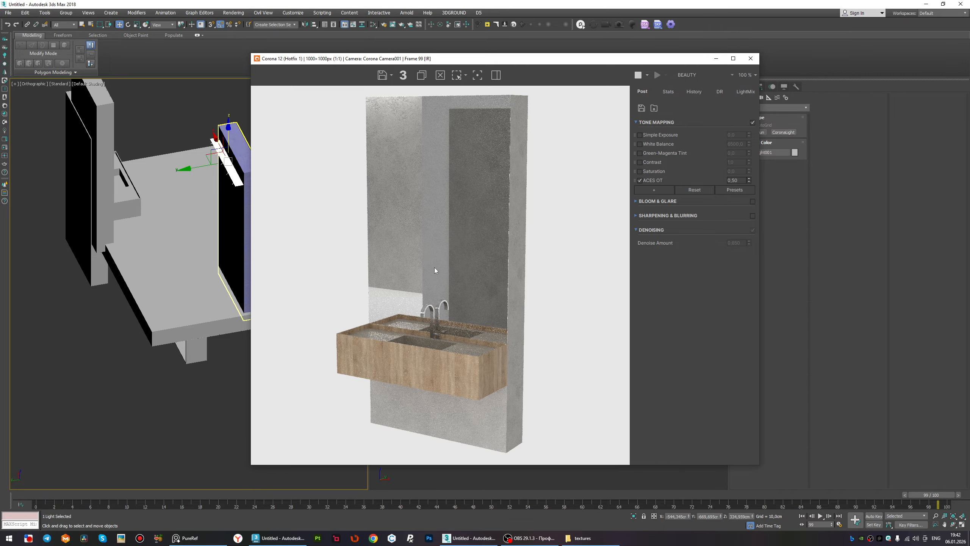
scroll(434, 266, up, 1)
scroll(424, 302, down, 1)
drag(550, 60, 434, 24)
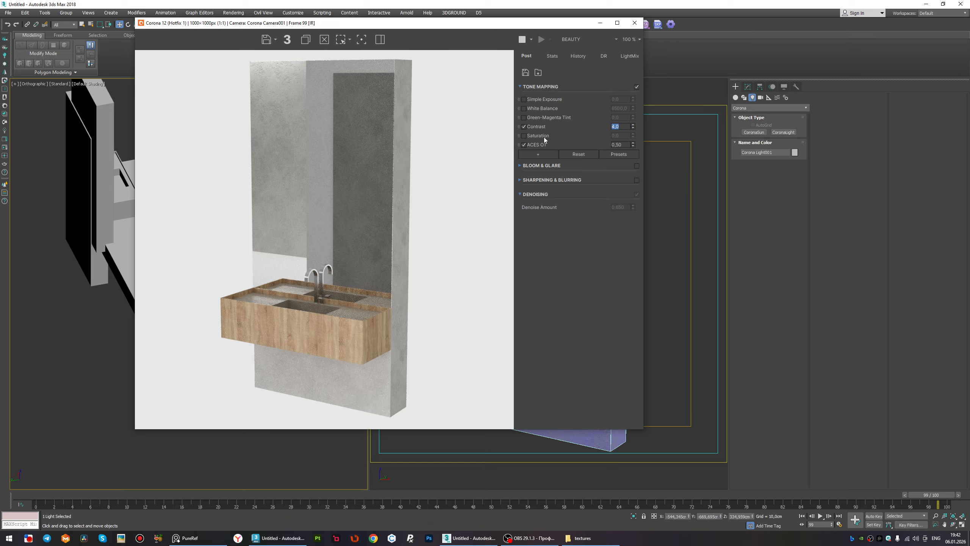
Add a Curves operator to the render's tone mapping and bend its brightness curve into a slight S-shape.
click(538, 154)
click(567, 260)
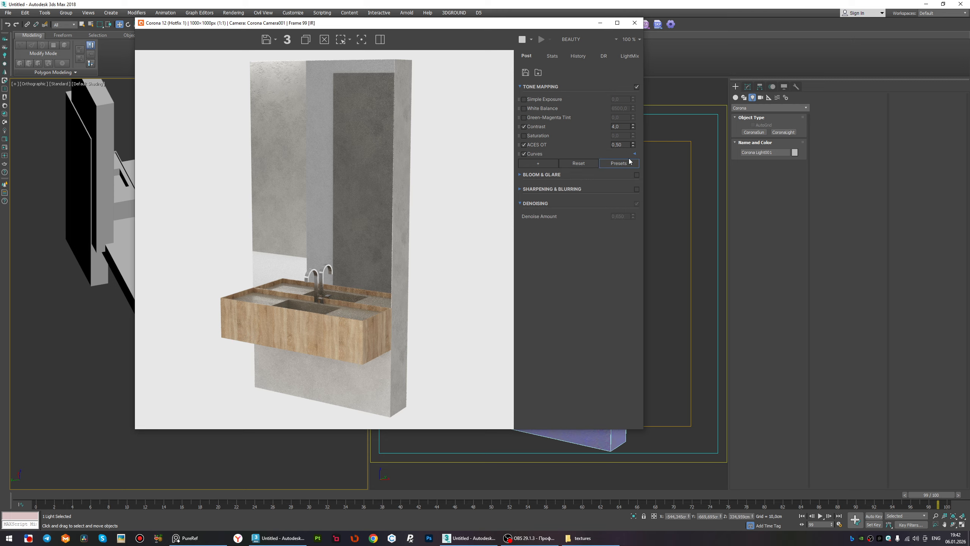
click(634, 153)
click(554, 217)
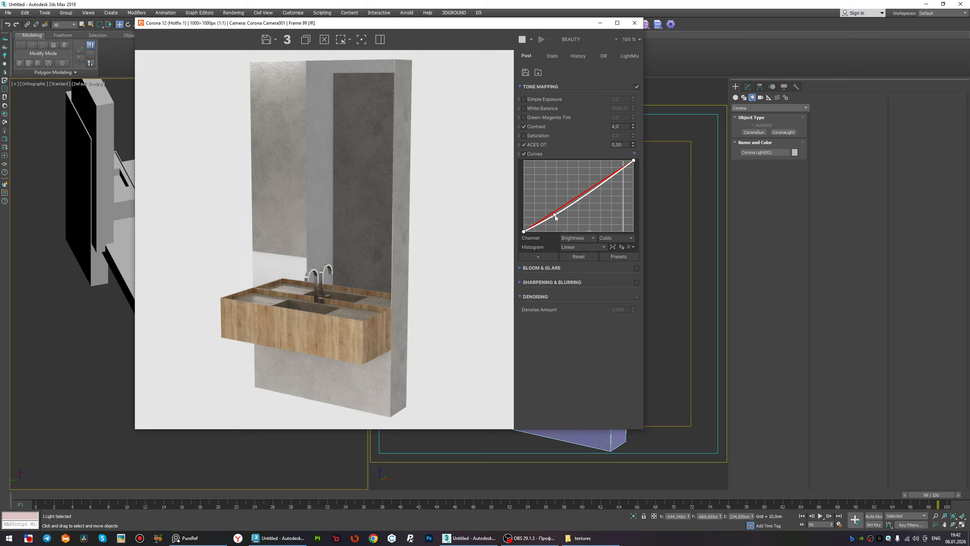
drag(593, 193, 592, 188)
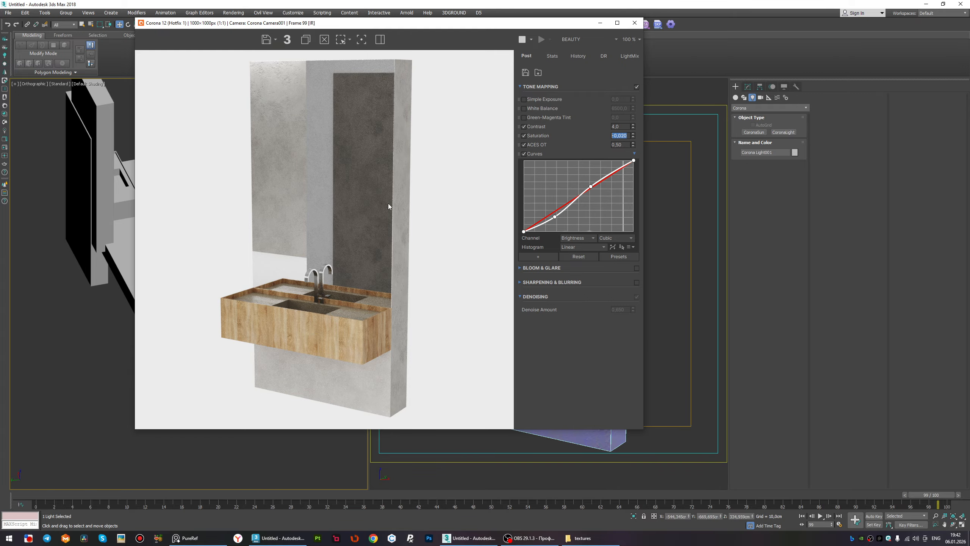
Examine the wooden washbasin cabinet's colour and grain close up in the render.
scroll(336, 227, down, 2)
scroll(327, 232, up, 5)
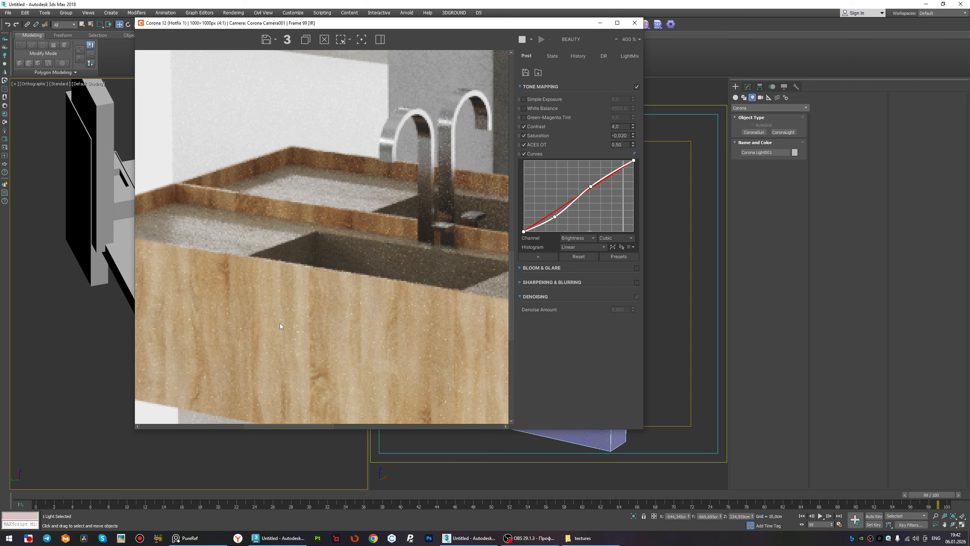
scroll(280, 323, down, 3)
scroll(306, 316, up, 2)
scroll(383, 328, down, 2)
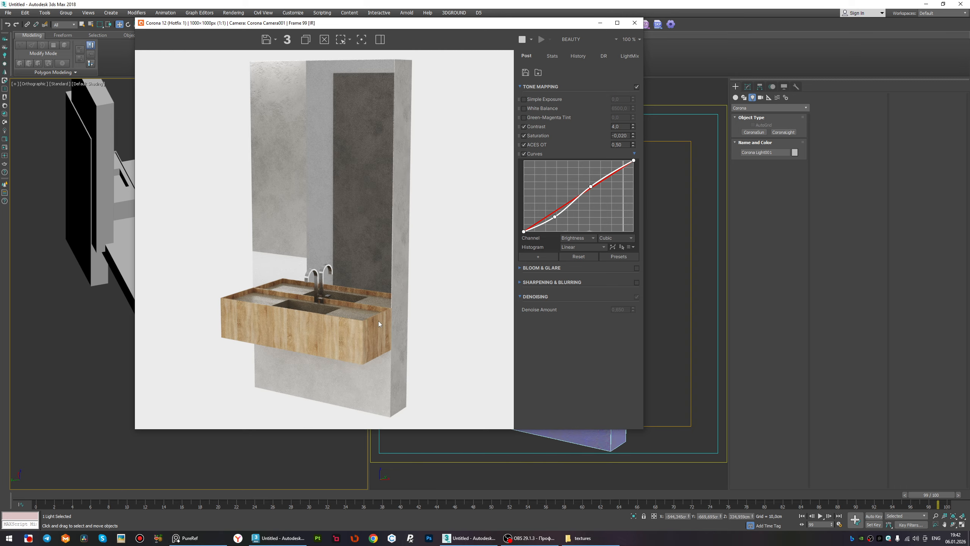
scroll(373, 329, up, 1)
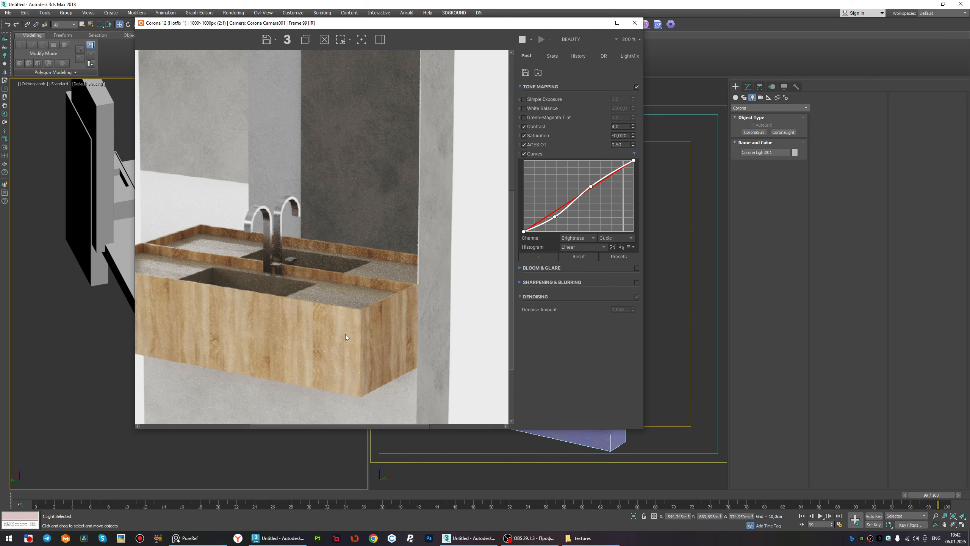
Insert a Color Correction map between the wood bitmap and the Diffuse color of the wood material.
click(689, 270)
key(m)
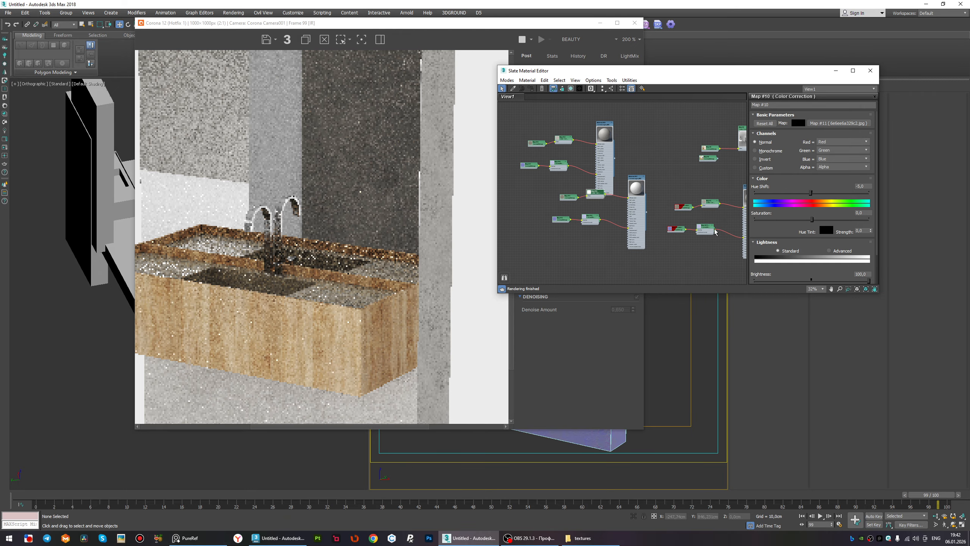
middle_drag(715, 229, 608, 213)
scroll(608, 191, up, 6)
scroll(581, 189, down, 6)
middle_drag(723, 193, 602, 209)
scroll(638, 190, up, 3)
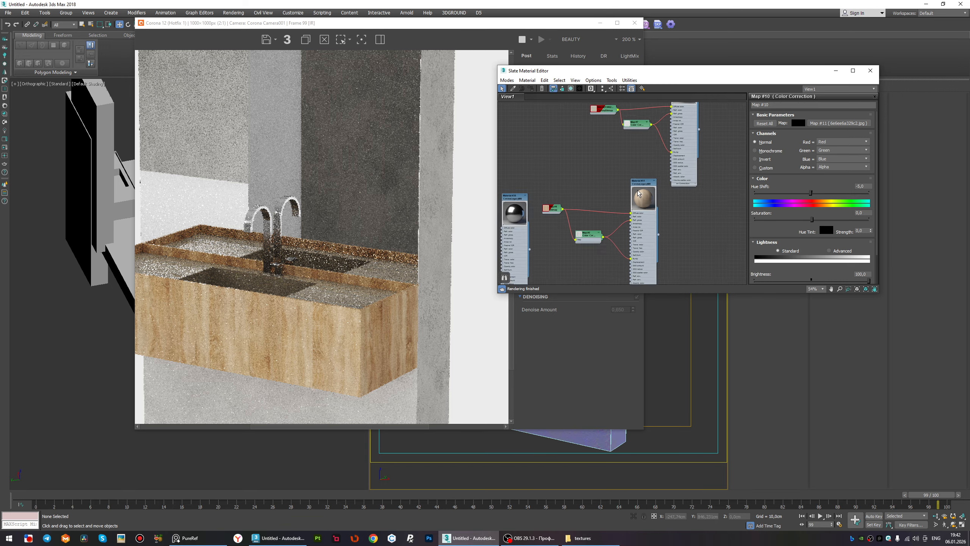
scroll(550, 192, up, 3)
right_click(550, 184)
mouse_move(596, 211)
mouse_move(668, 211)
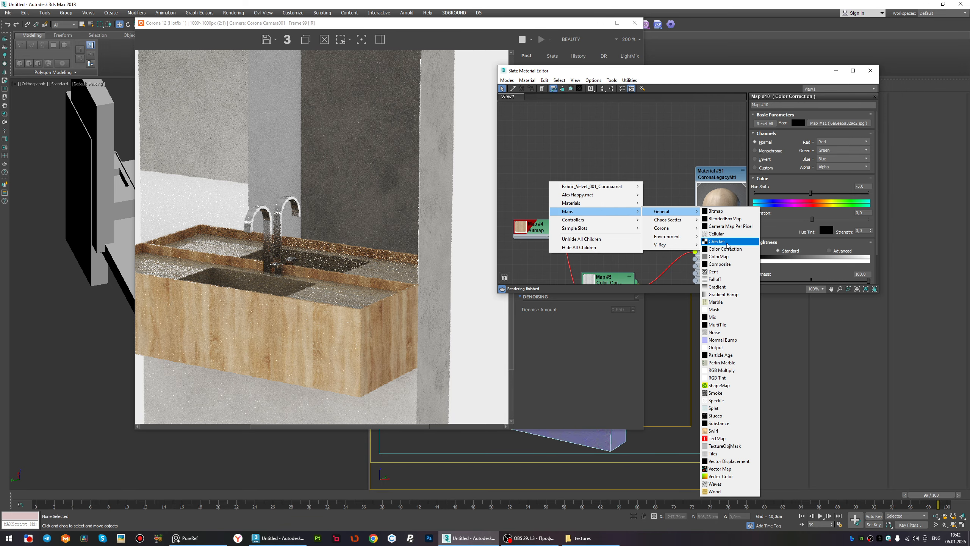
click(725, 249)
drag(555, 228, 695, 237)
Lower the saturation of the wood's new Color Correction map to about -42.
double_click(546, 182)
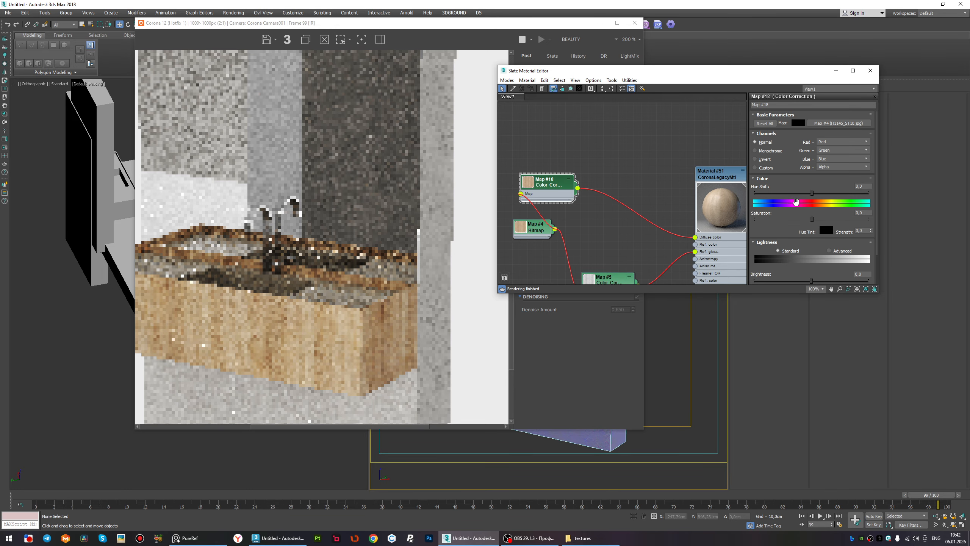
drag(812, 219, 788, 220)
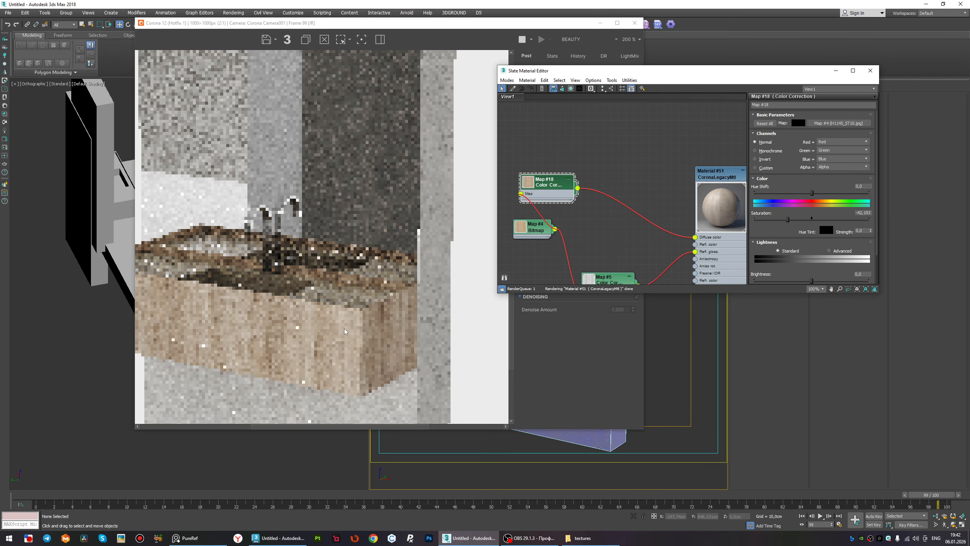
Raise the brightness of the monochrome Color Correction map feeding the wood material's reflection glossiness to about 47.
scroll(323, 350, up, 2)
scroll(323, 350, down, 2)
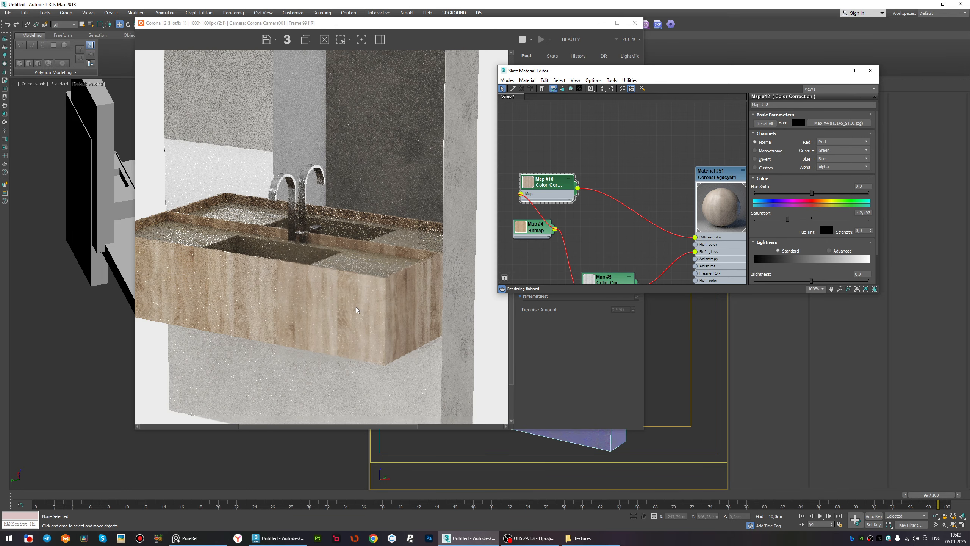
double_click(720, 245)
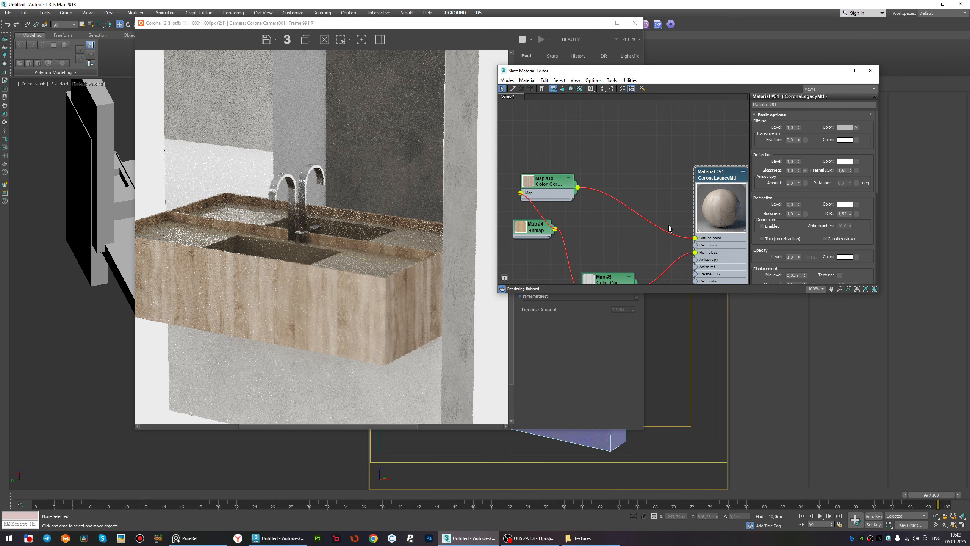
middle_drag(670, 228, 670, 221)
click(614, 281)
double_click(615, 281)
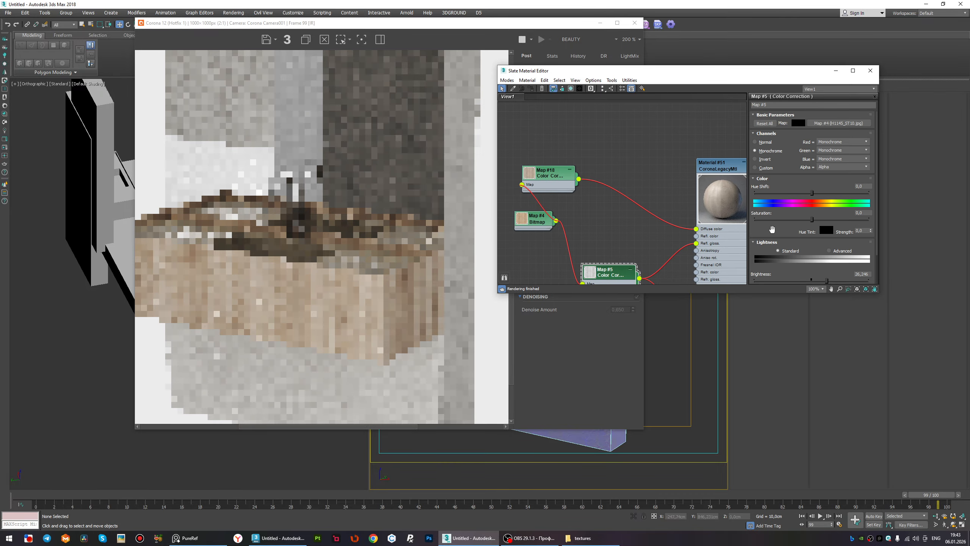
drag(825, 257, 838, 257)
scroll(383, 302, up, 3)
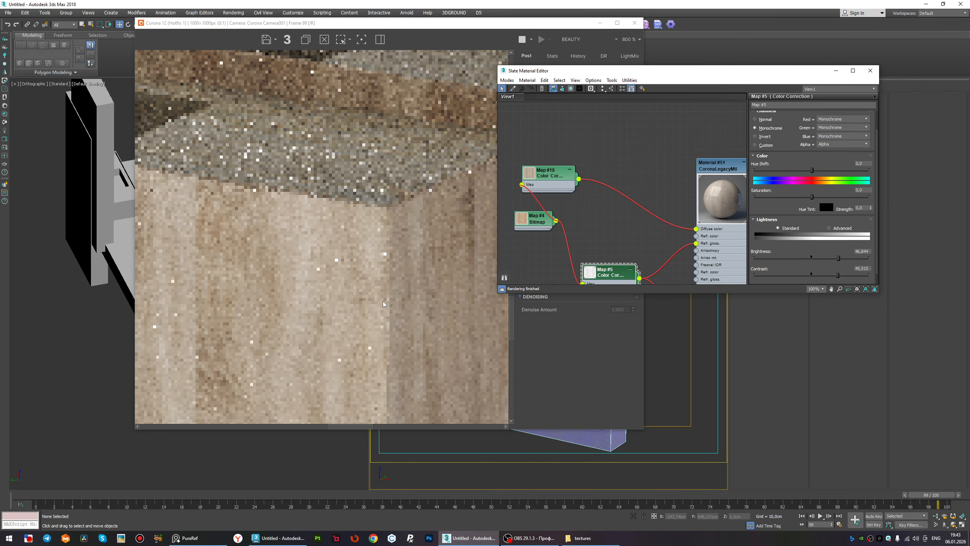
scroll(382, 301, down, 2)
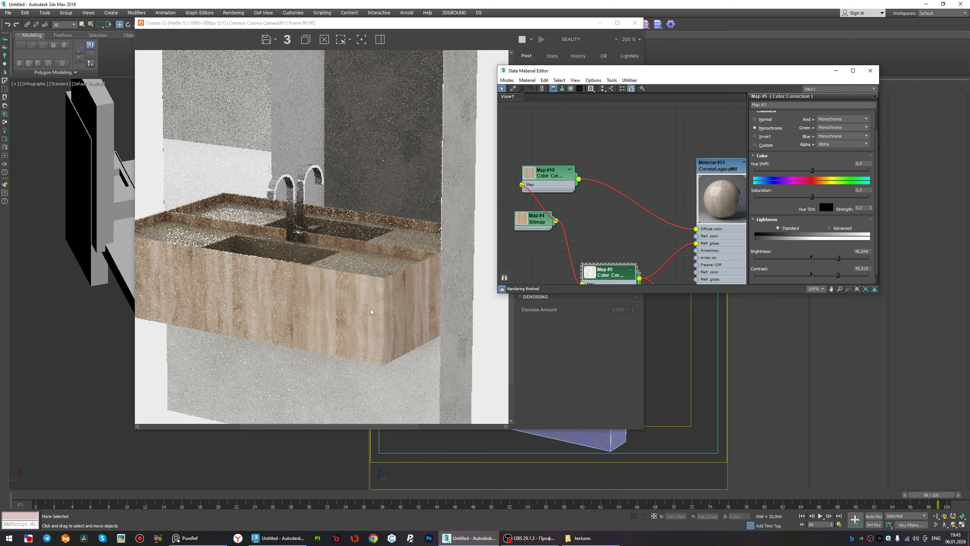
scroll(315, 310, up, 1)
scroll(334, 302, down, 1)
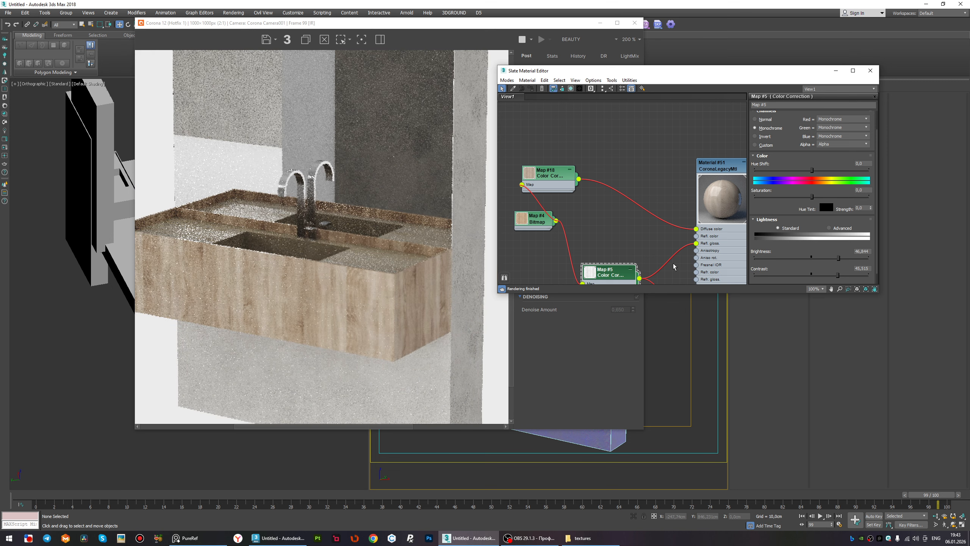
Try a Diffuse level of 0.8 on the wood material, and settle on 0.9.
click(707, 238)
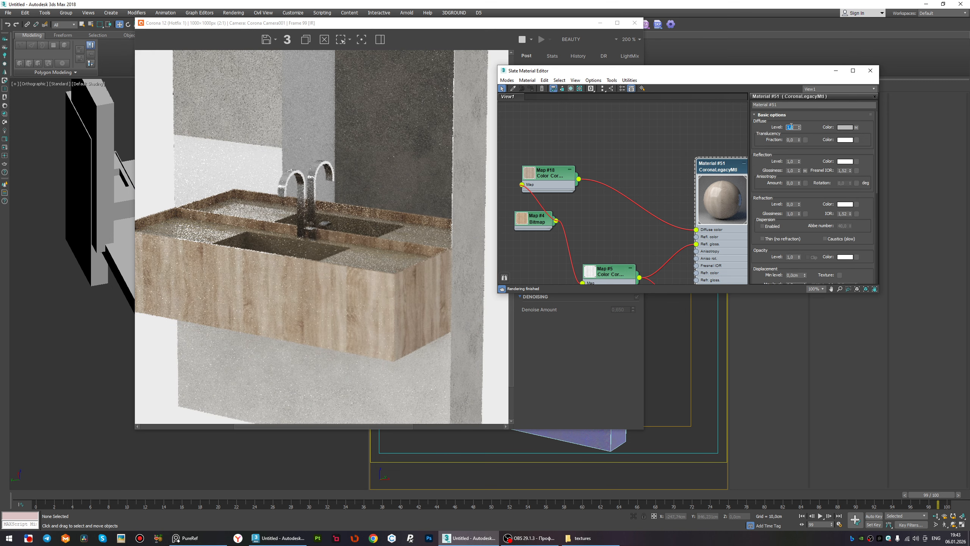
text(,8)
key(Return)
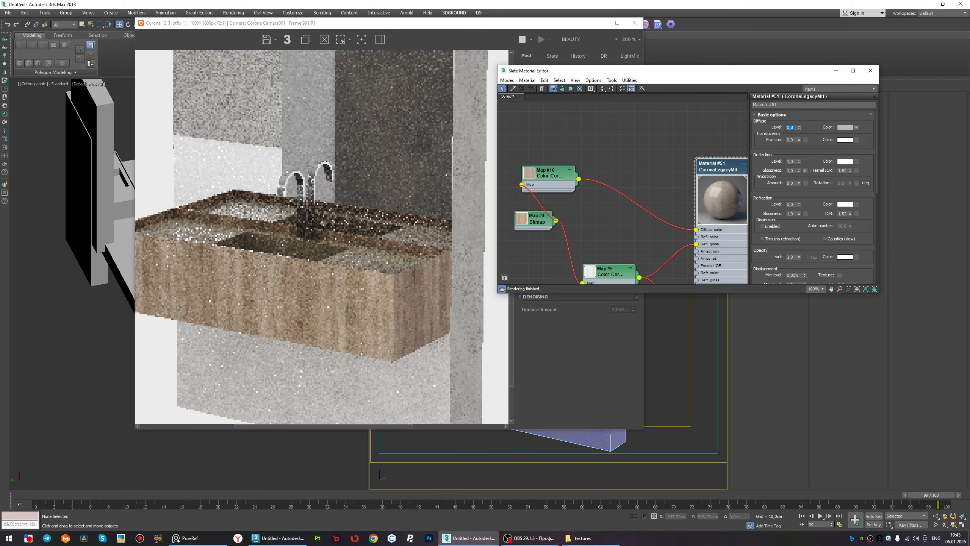
scroll(378, 317, up, 1)
scroll(378, 286, down, 2)
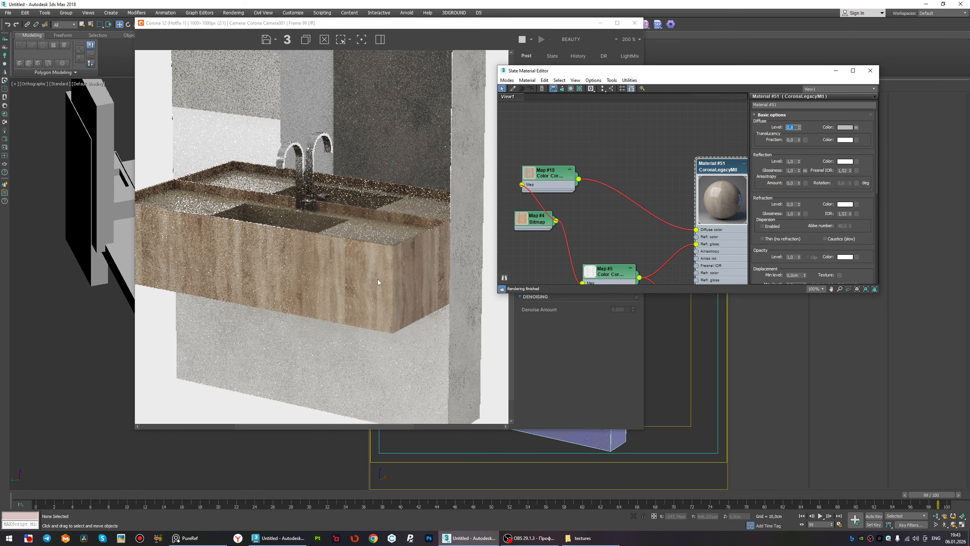
scroll(375, 303, up, 1)
text(,9)
key(Return)
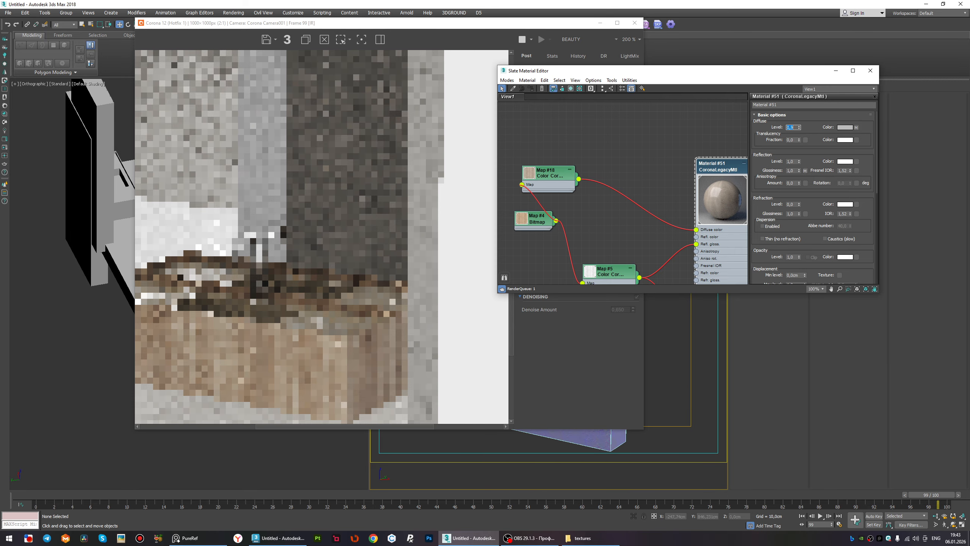
Try a saturation of about -61 on the wood's diffuse Color Correction map, and settle on about -45.
double_click(566, 174)
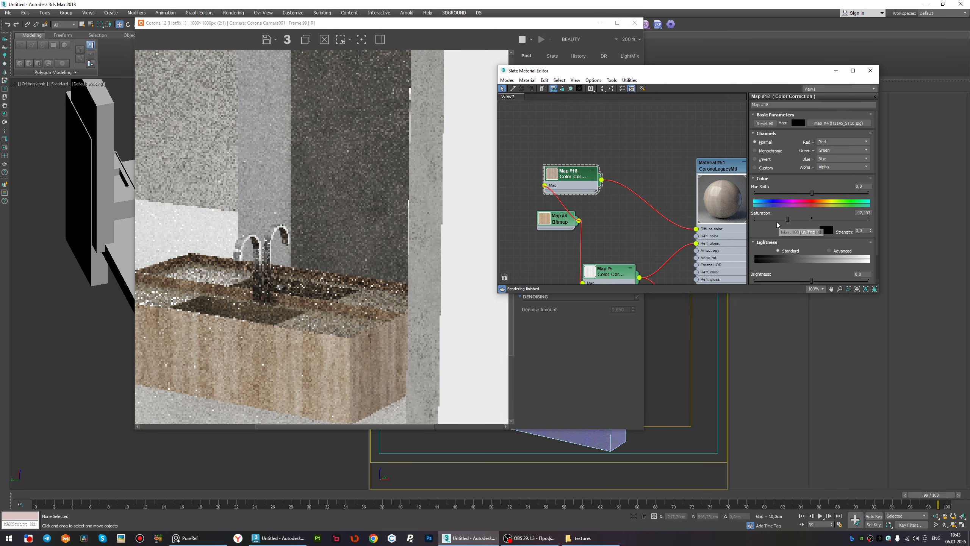
click(777, 220)
scroll(355, 359, down, 1)
scroll(355, 359, up, 1)
scroll(355, 361, up, 1)
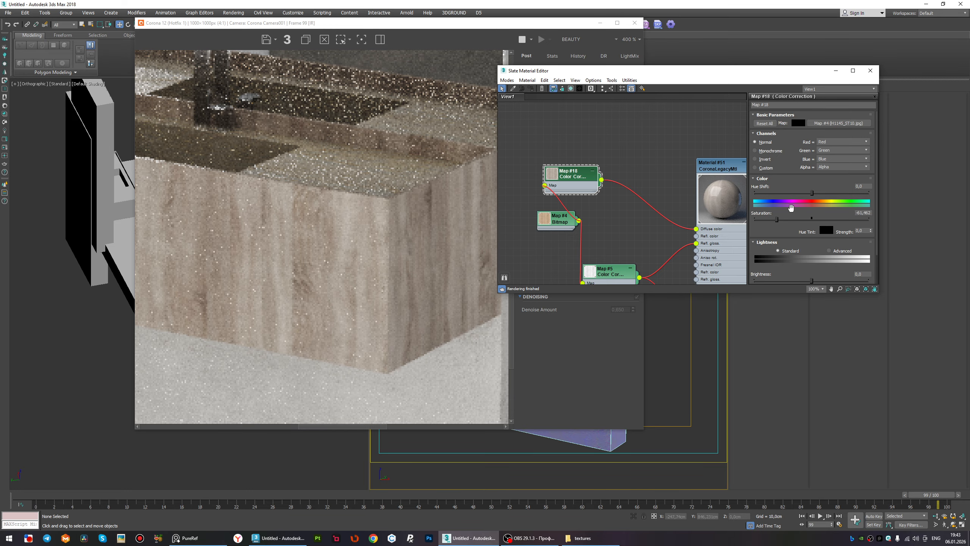
click(786, 220)
scroll(373, 247, up, 1)
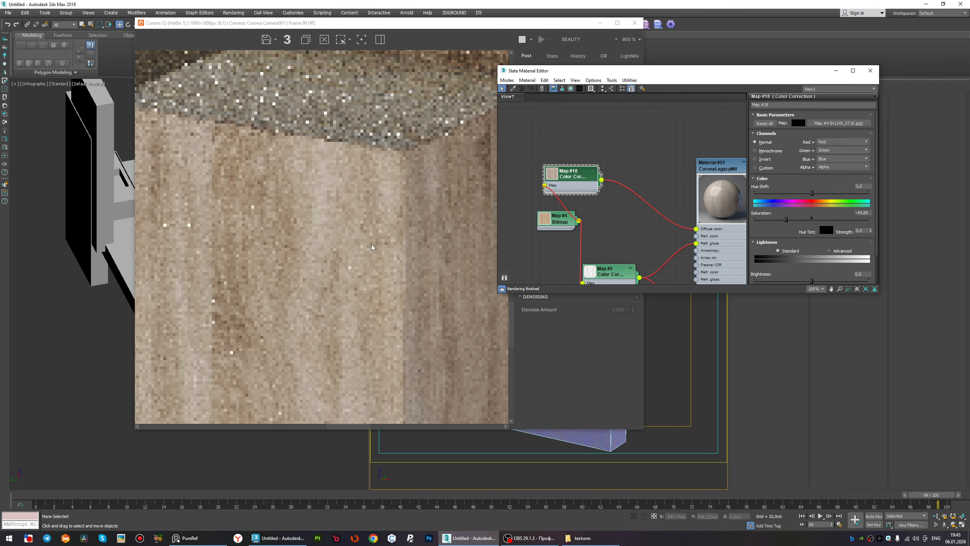
Examine the wooden washbasin's colour in the render, both close up and in the full view.
scroll(373, 245, down, 2)
scroll(377, 241, up, 1)
scroll(380, 237, down, 1)
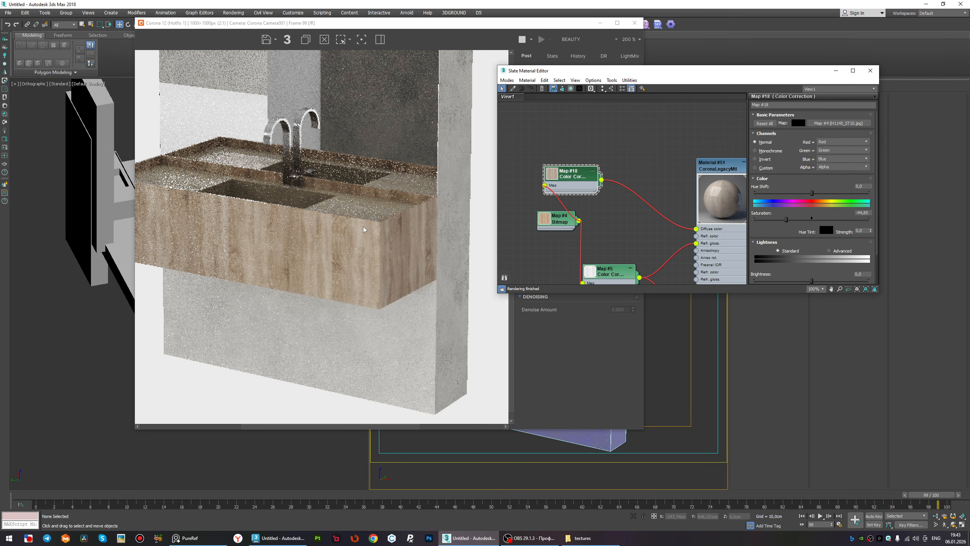
scroll(364, 230, down, 1)
scroll(359, 320, up, 2)
scroll(361, 321, down, 2)
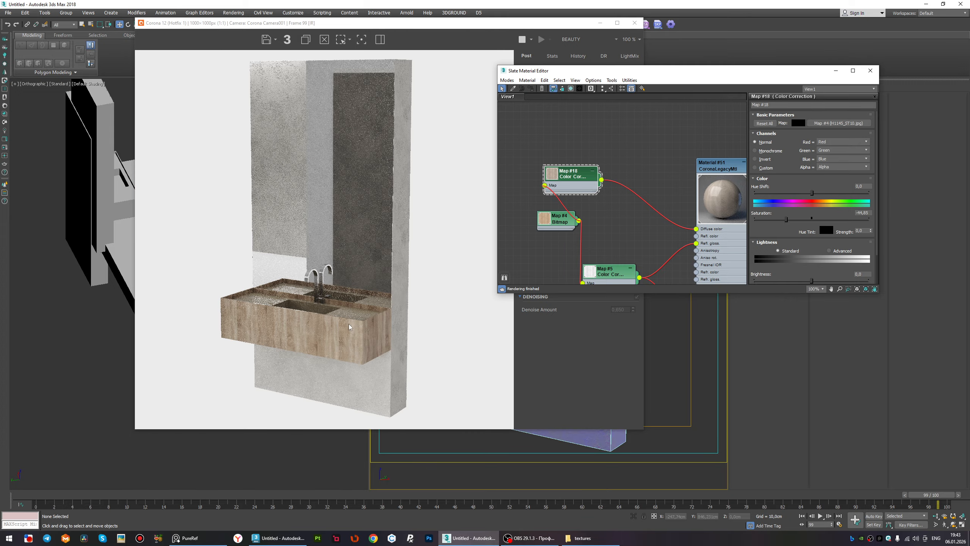
scroll(362, 322, up, 2)
scroll(365, 323, down, 1)
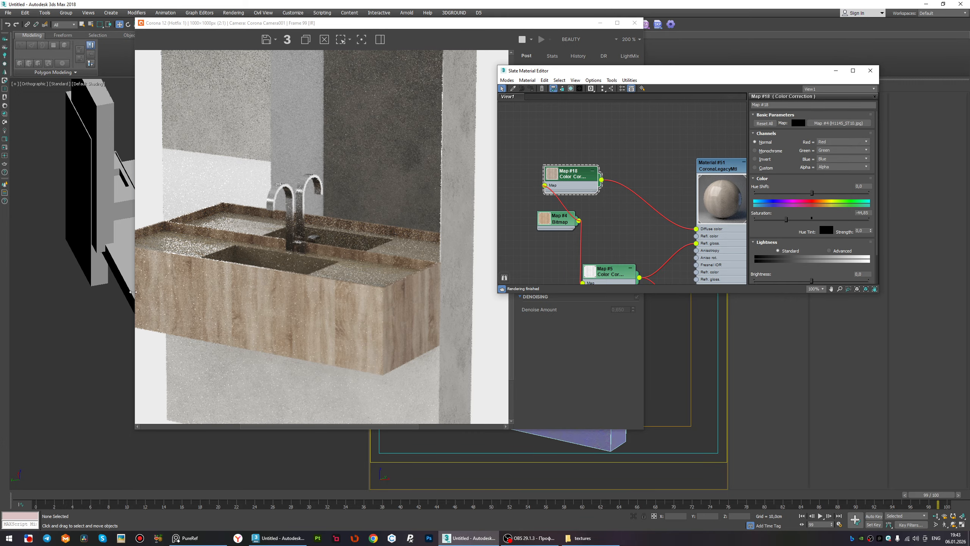
scroll(384, 320, down, 1)
scroll(359, 326, up, 1)
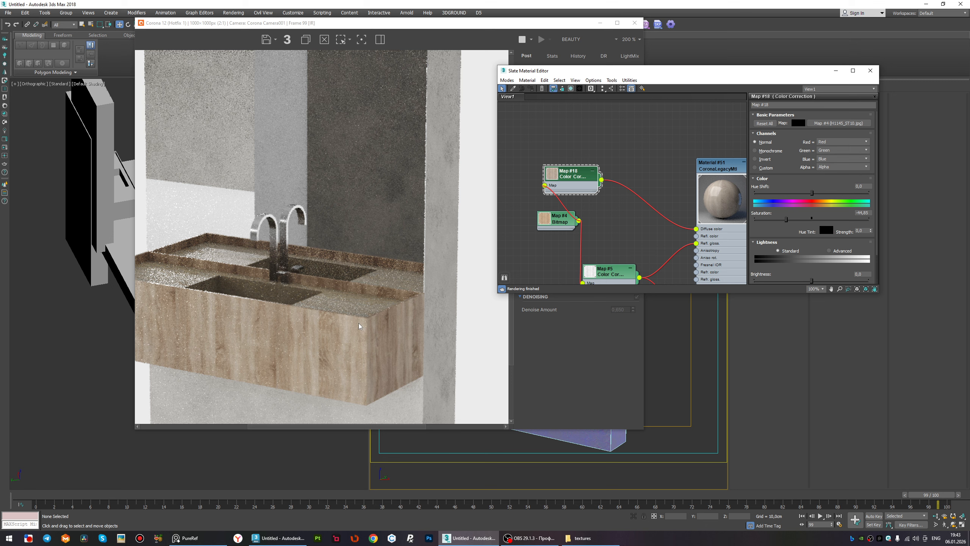
Set the hue shift of the wood's diffuse Color Correction map to 2 and close the material editor.
mouse_move(806, 191)
mouse_down()
mouse_move(798, 193)
mouse_move(819, 192)
mouse_move(810, 193)
mouse_up()
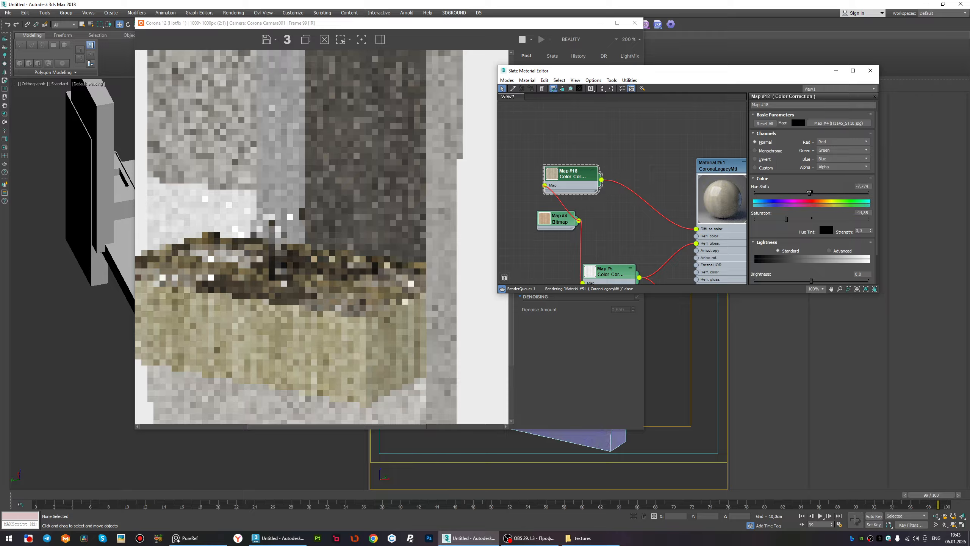
text(2)
key(Return)
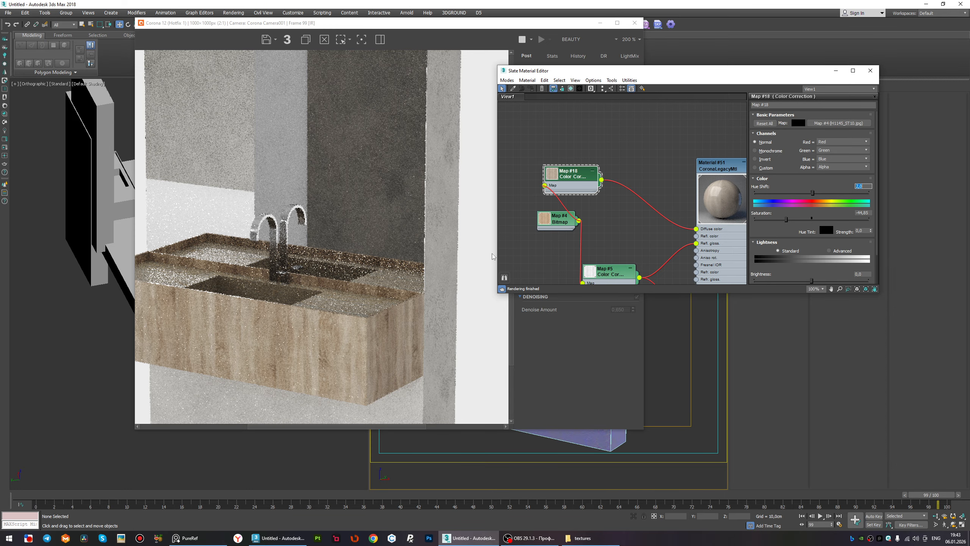
scroll(347, 277, down, 2)
scroll(396, 330, up, 1)
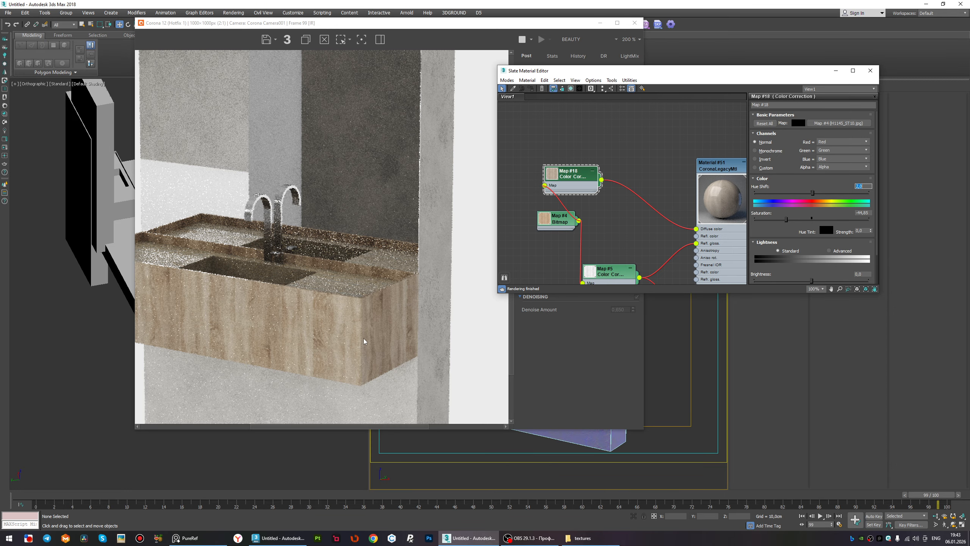
scroll(364, 340, up, 1)
scroll(361, 339, down, 2)
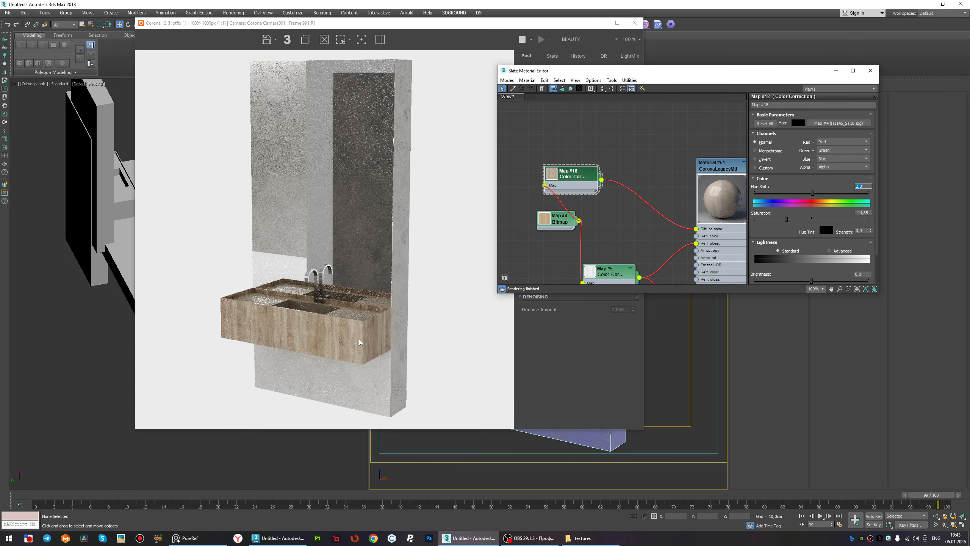
scroll(359, 343, up, 1)
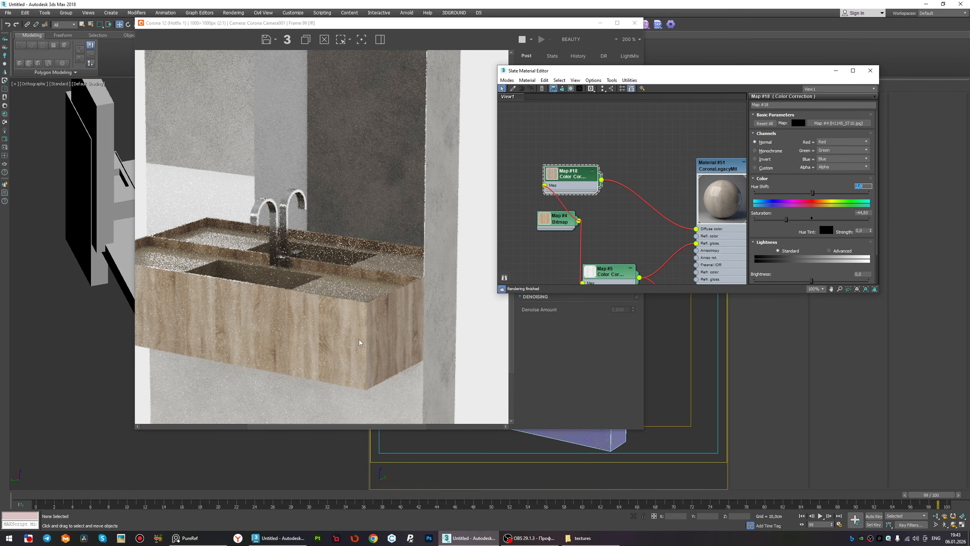
scroll(359, 343, down, 1)
click(871, 71)
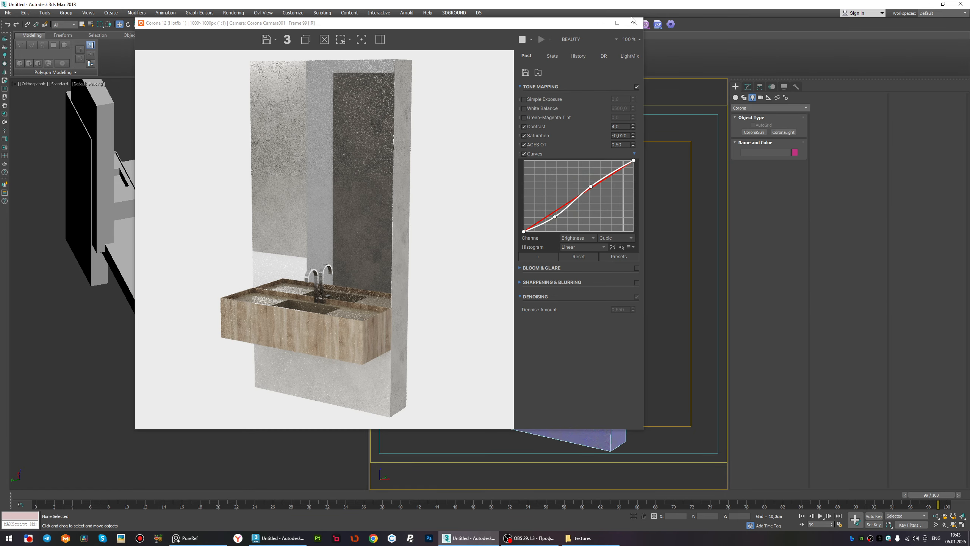
Close the render window and draw a rectangular Corona light about 617 by 831 cm in the Right view.
click(635, 23)
scroll(245, 358, down, 3)
alt+middle_drag(287, 346, 184, 249)
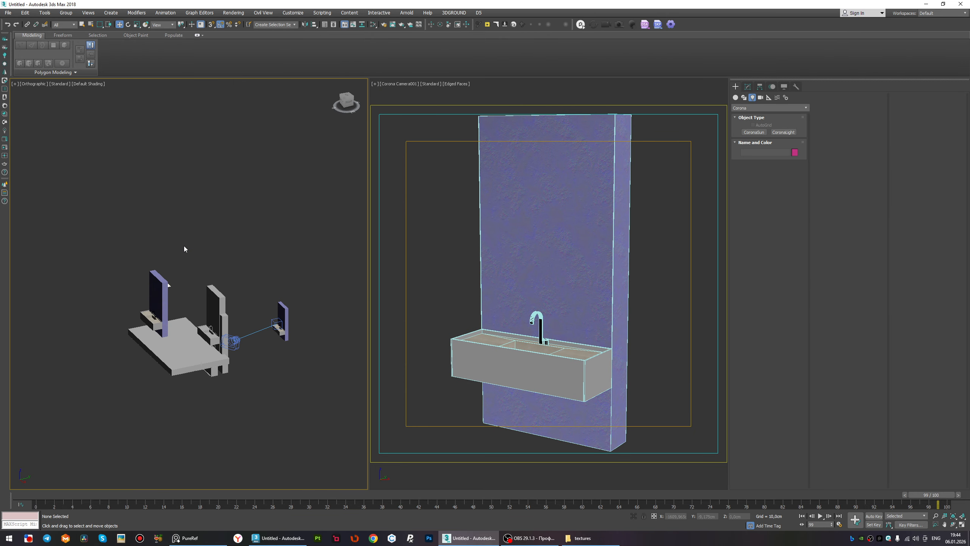
click(351, 103)
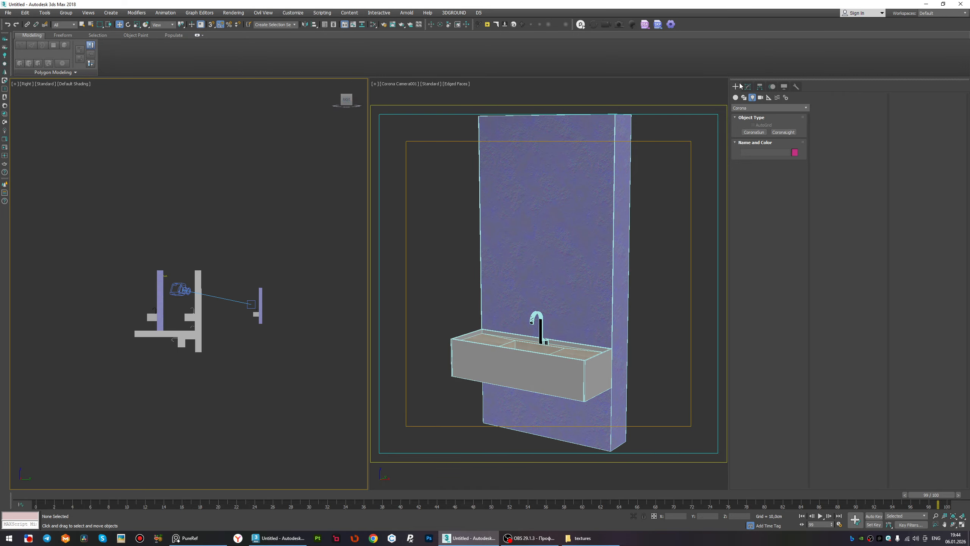
click(785, 133)
drag(152, 262, 224, 353)
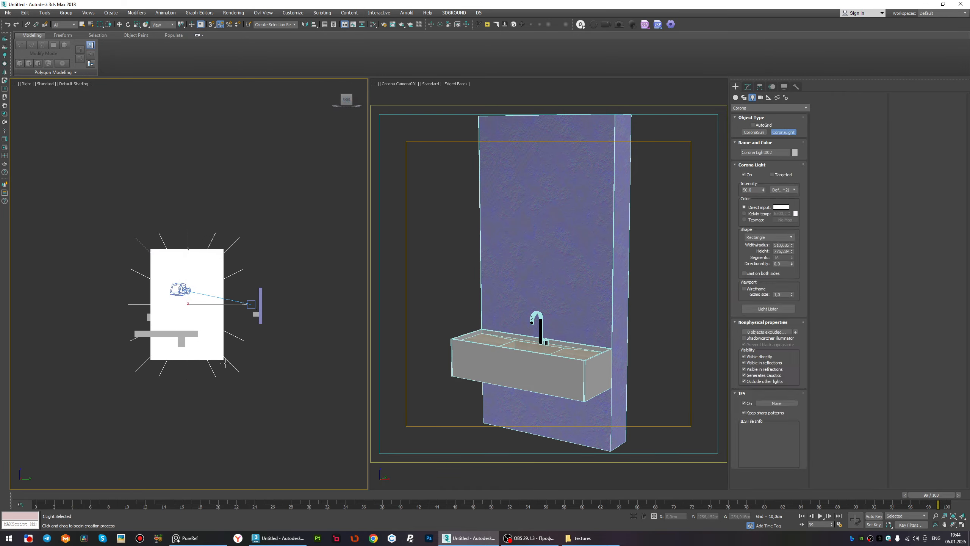
Move the new light in the Top view to the right-hand side of the rendered washbasin and start interactive rendering.
key(t)
key(w)
middle_drag(200, 284, 181, 292)
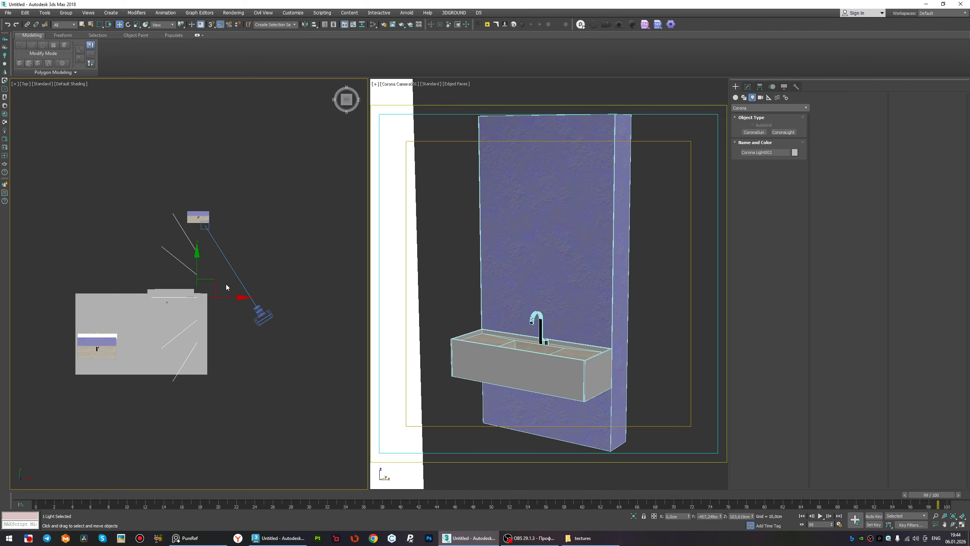
drag(213, 282, 311, 202)
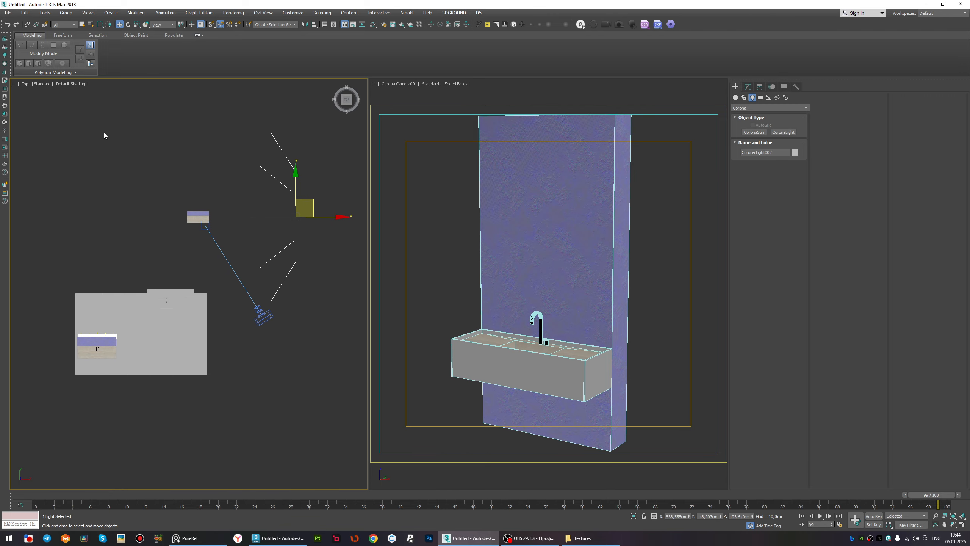
click(11, 147)
Set the new Corona light's width and height to 200 cm each.
click(748, 86)
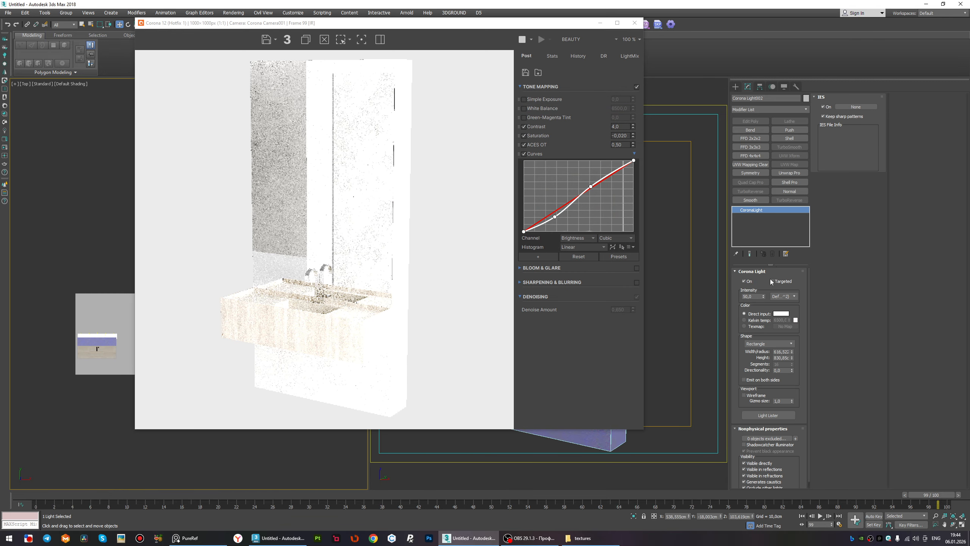
click(782, 351)
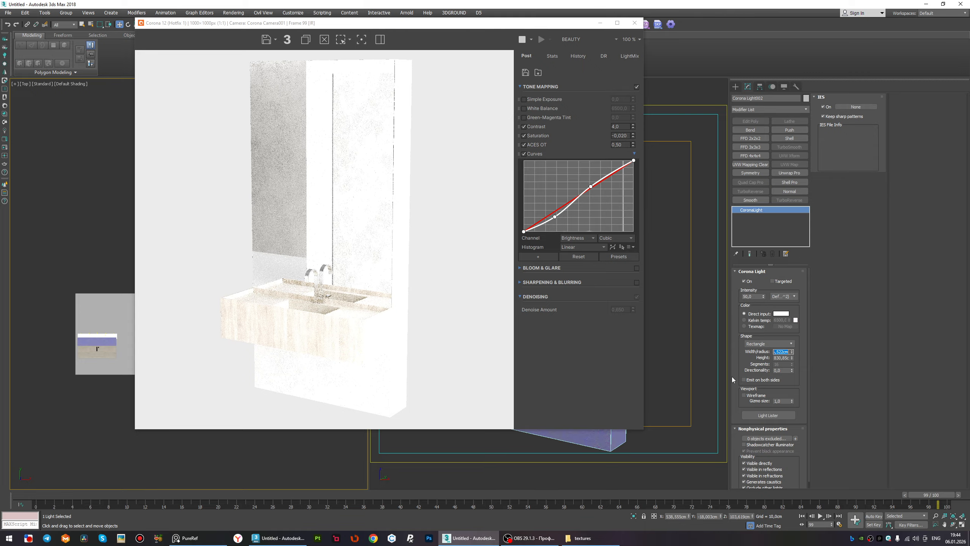
text(200)
key(Tab)
text(200)
key(Tab)
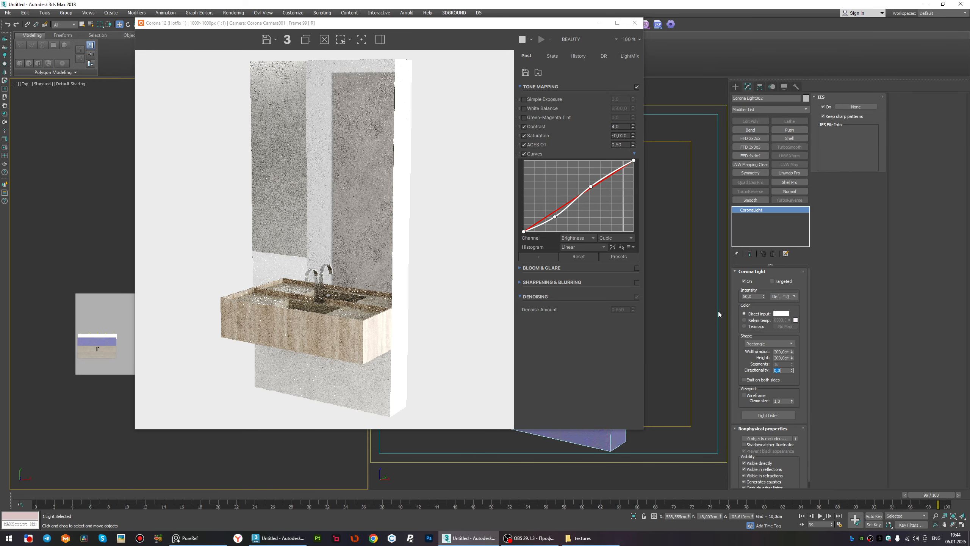
Try an intensity of 20 for the new side light, and settle on 10.
click(759, 295)
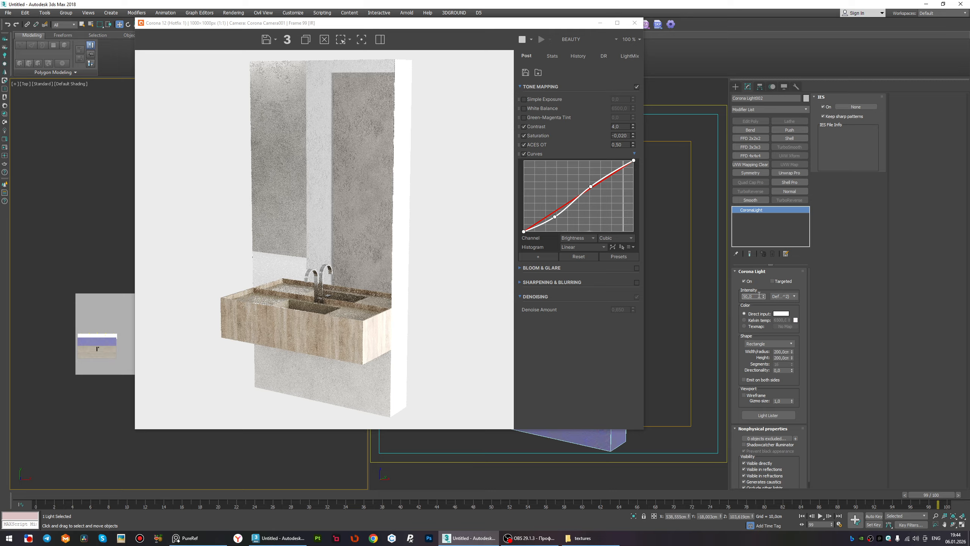
text(20)
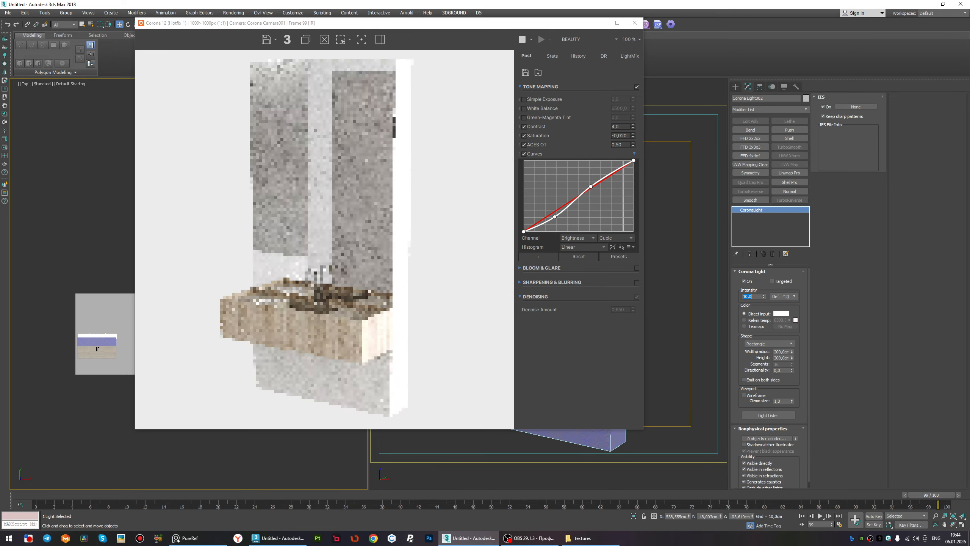
key(Return)
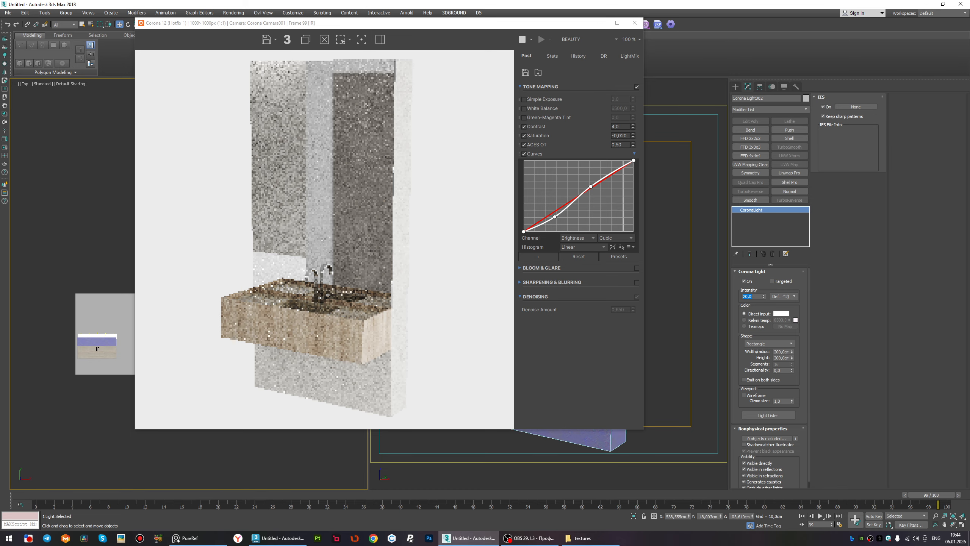
text(10)
key(Return)
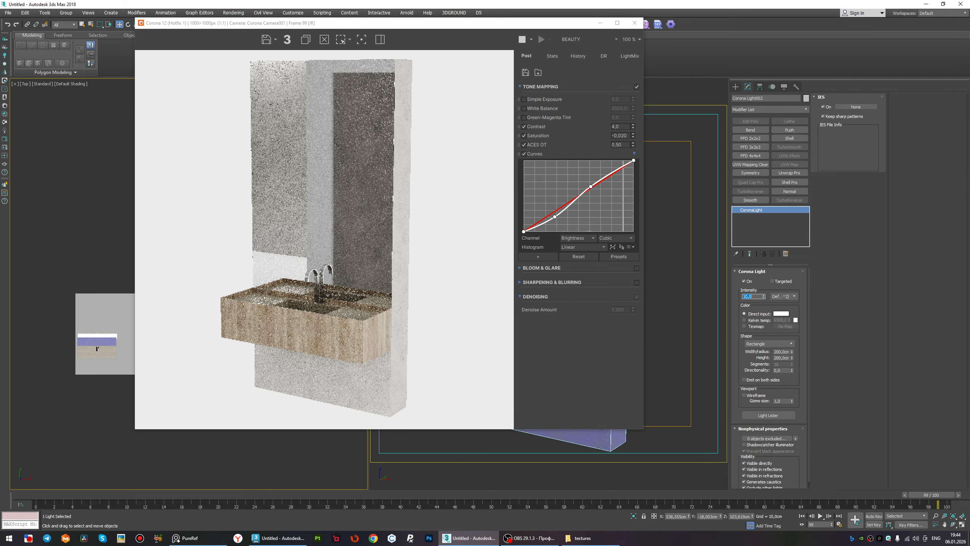
Try intensities of 15 and 0 for the rectangular side light, and settle on 5.
text(15)
key(Return)
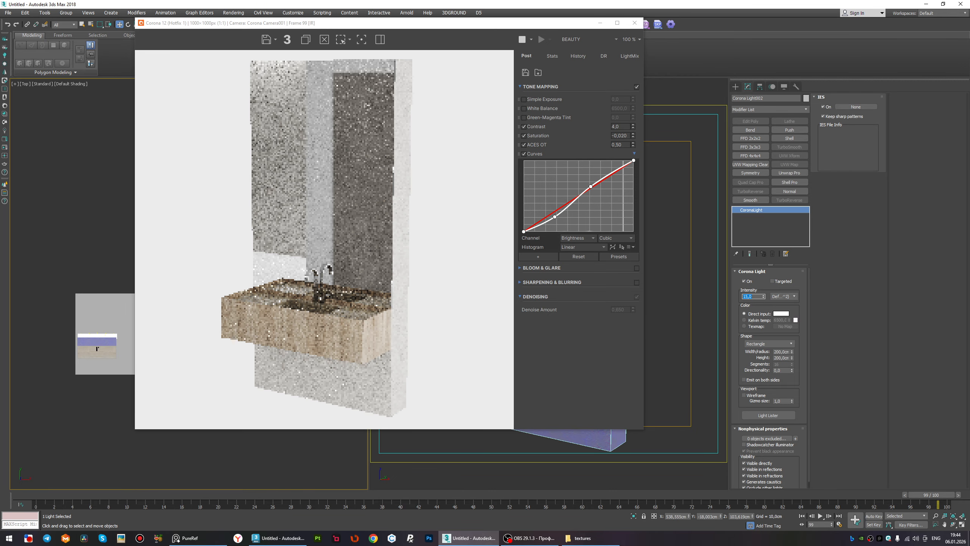
text(0)
key(Return)
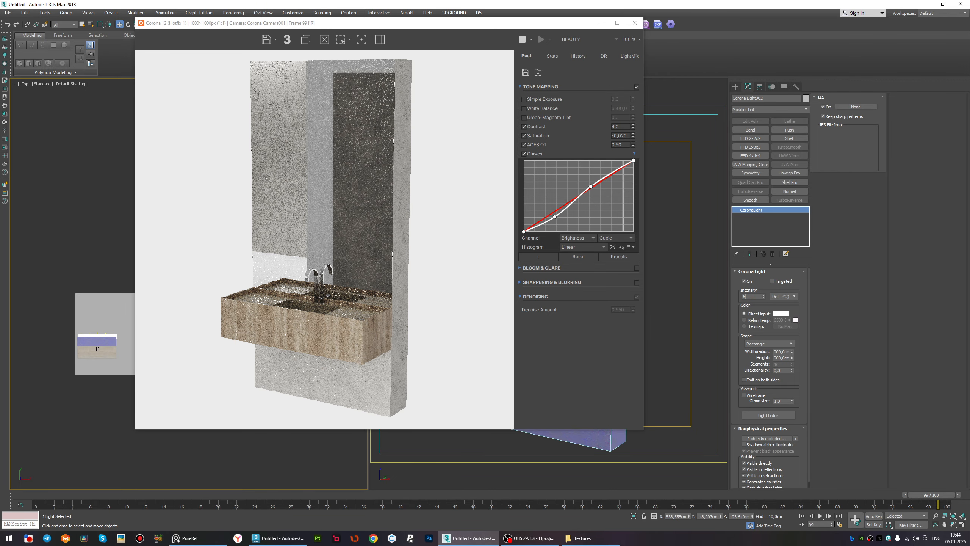
text(5)
key(Return)
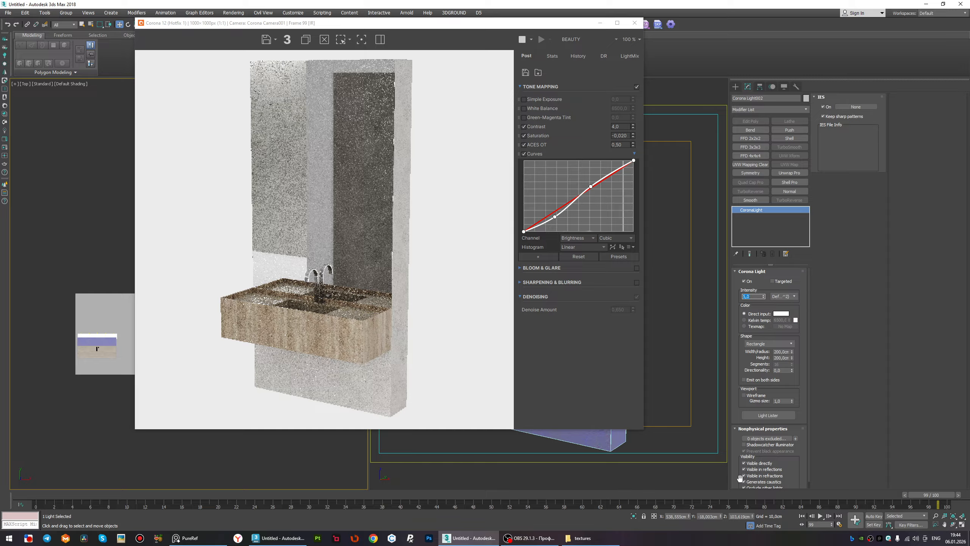
Keep the side light visible in reflections only, turning off direct visibility, refraction visibility, caustics and occlusion of other lights.
click(755, 464)
scroll(754, 478, down, 1)
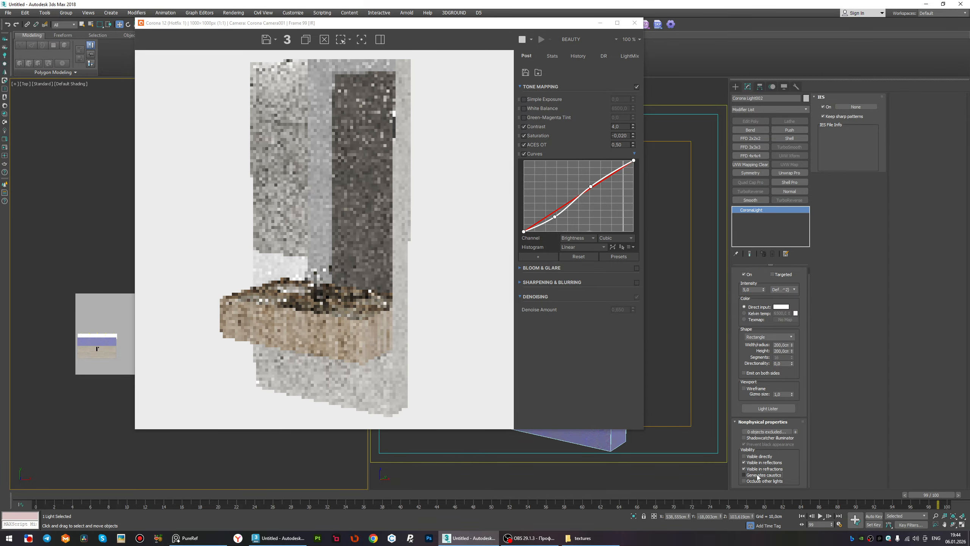
click(760, 473)
click(760, 469)
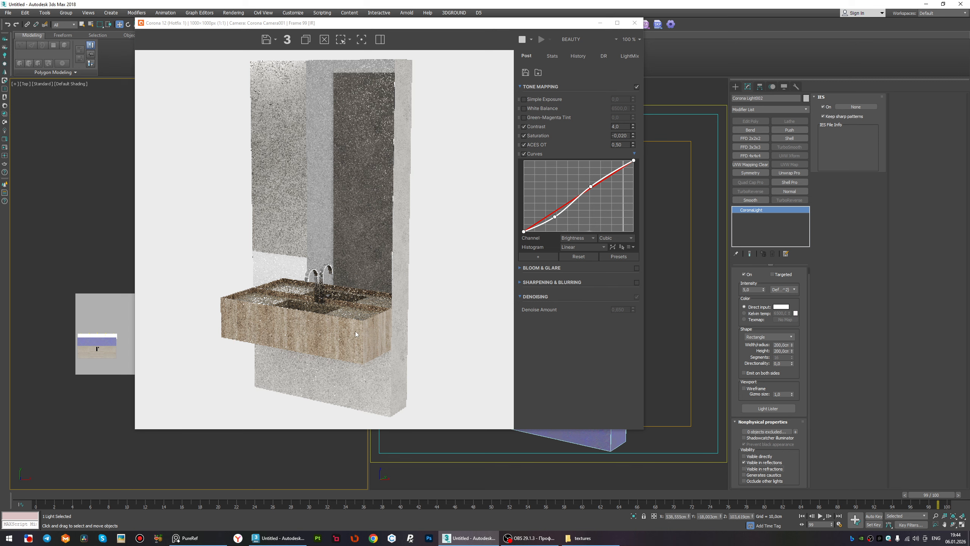
scroll(354, 331, up, 2)
scroll(384, 329, down, 2)
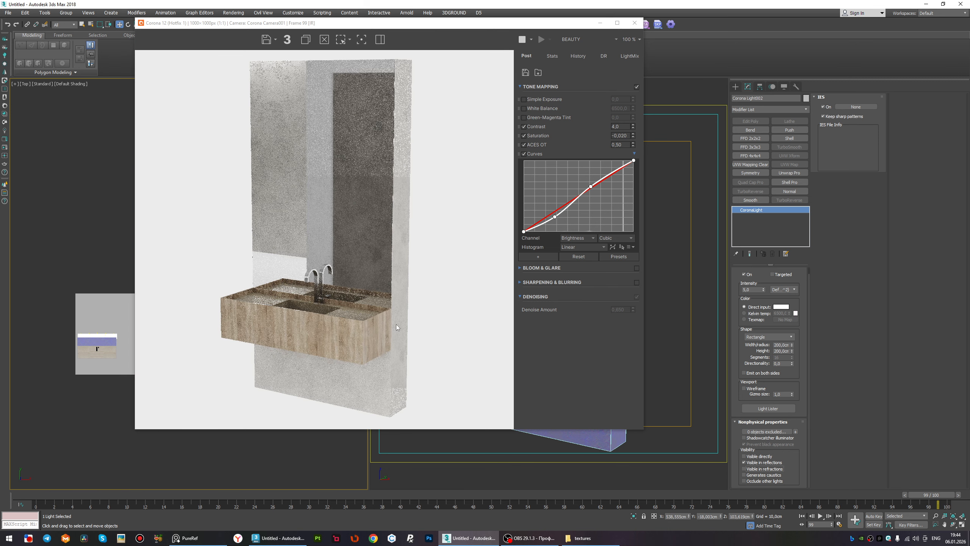
Close the render window, make the side light targeted, and move its target onto the front of the washbasin in the Top view.
click(634, 22)
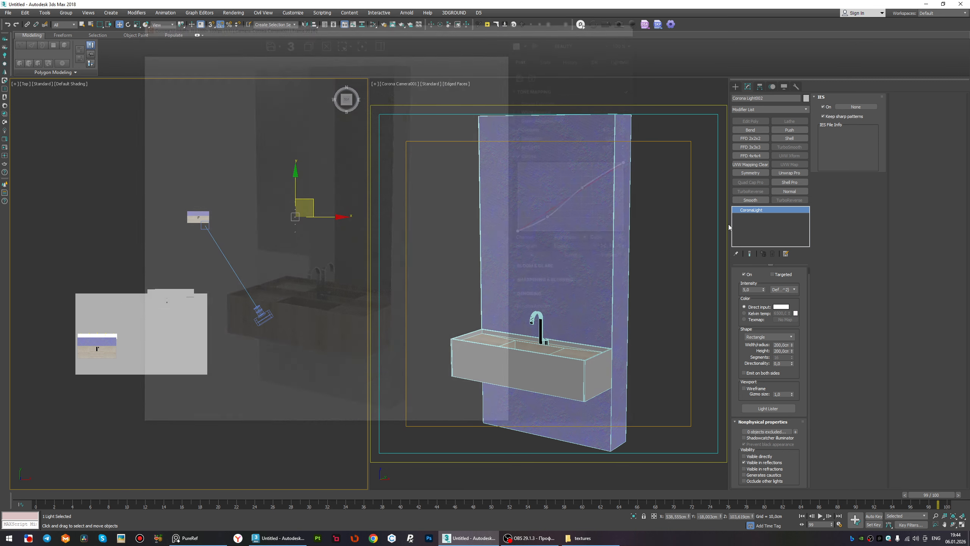
scroll(283, 217, up, 5)
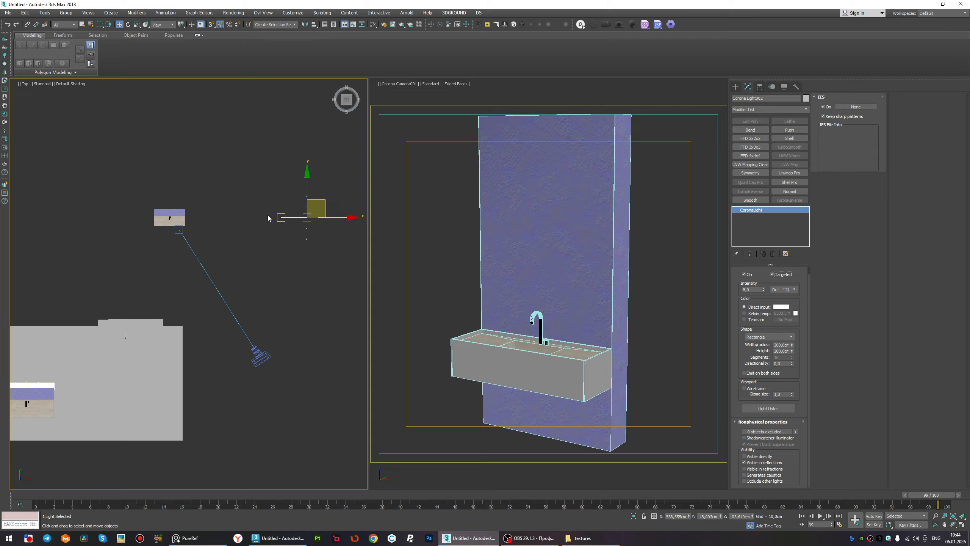
click(290, 217)
drag(306, 202, 153, 216)
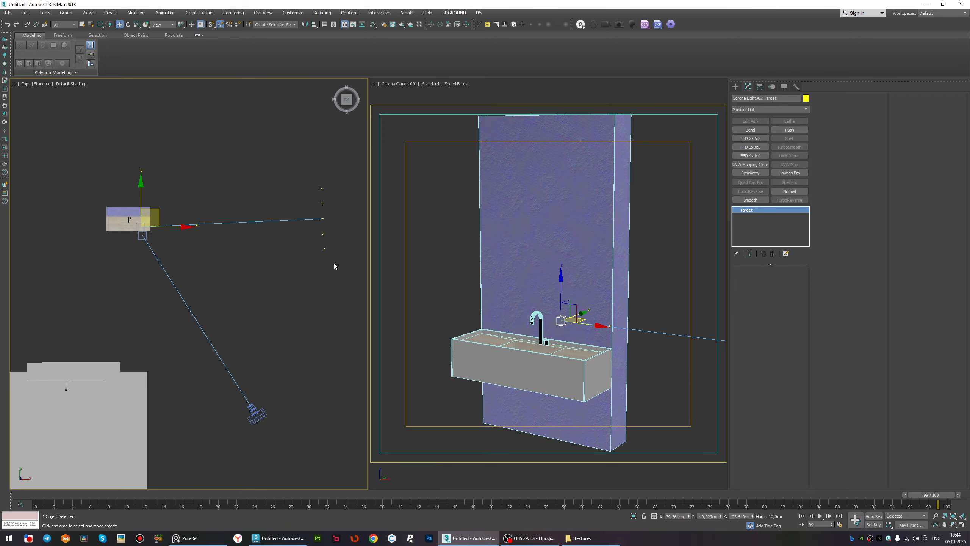
Raise the rectangular side light to a height of about 389 cm and start interactive rendering.
click(324, 244)
alt+middle_drag(329, 264, 297, 241)
drag(305, 233, 301, 164)
scroll(279, 164, up, 2)
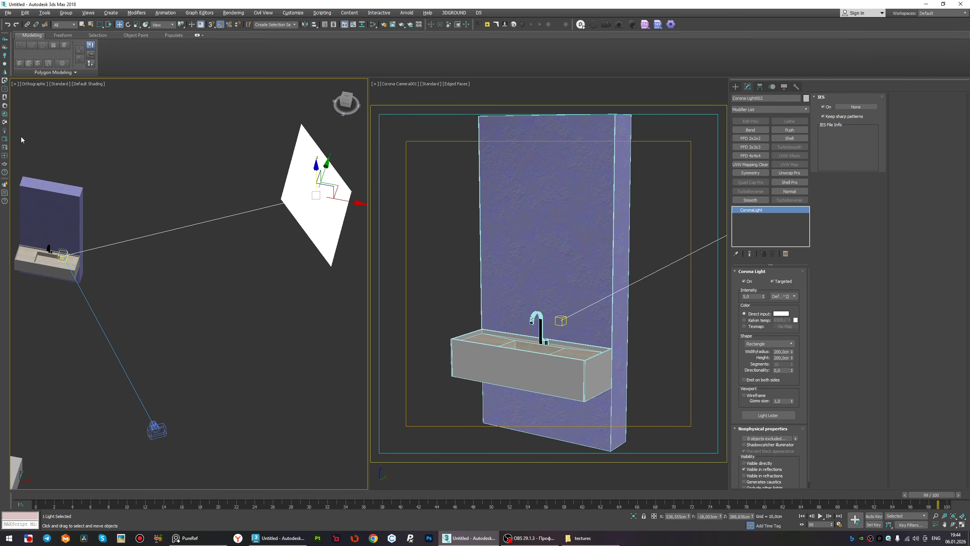
key(shift+q)
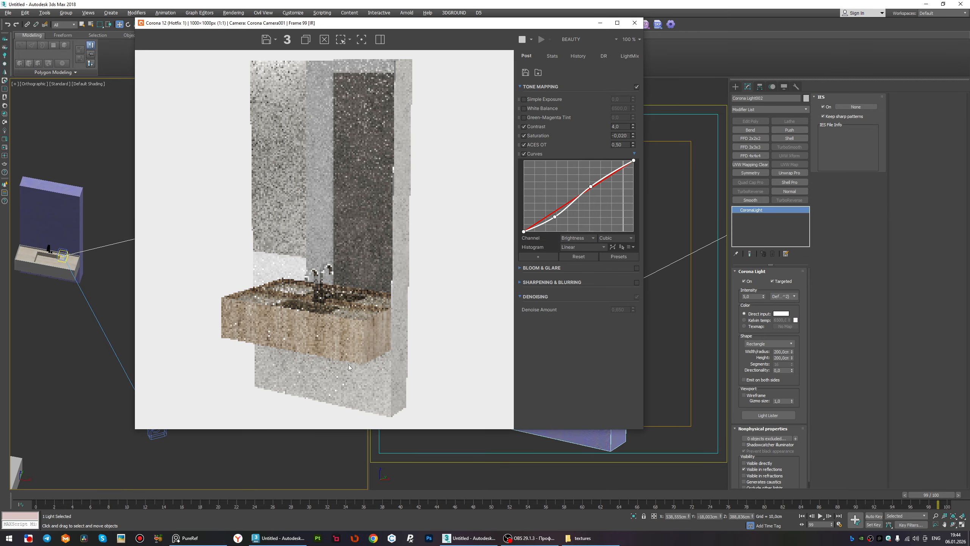
double_click(748, 297)
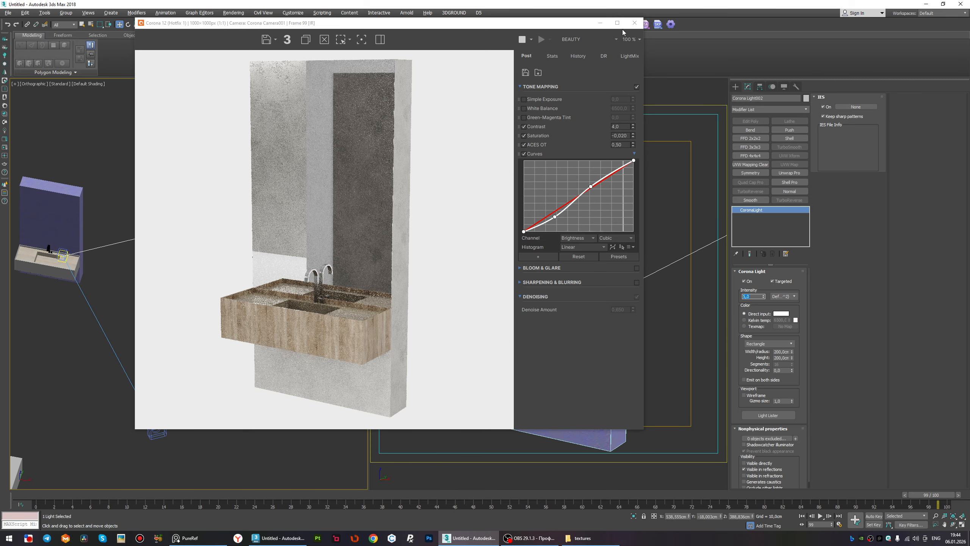
Close the render window and draw a Corona Sun pointing straight down beside the models in the Front view.
click(634, 23)
click(336, 241)
key(f)
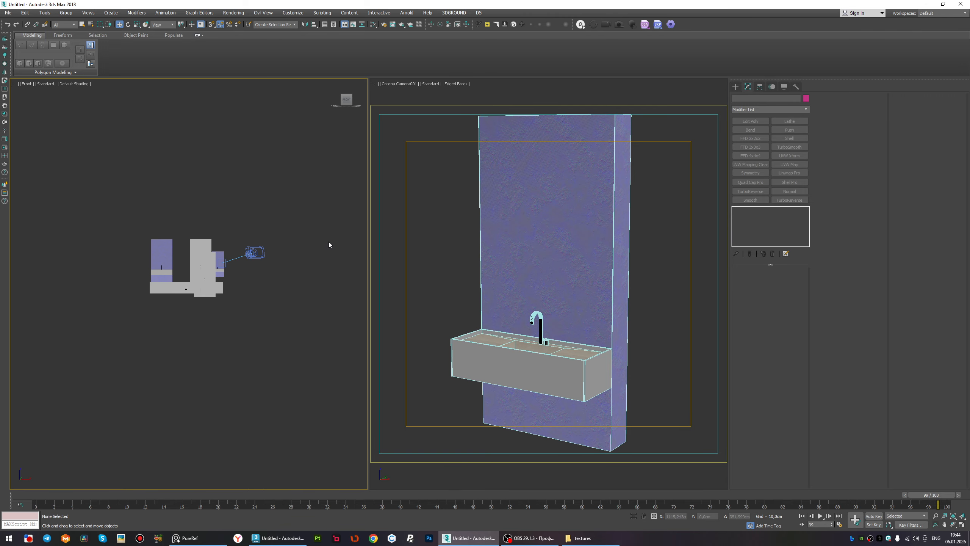
key(z)
click(735, 86)
click(752, 133)
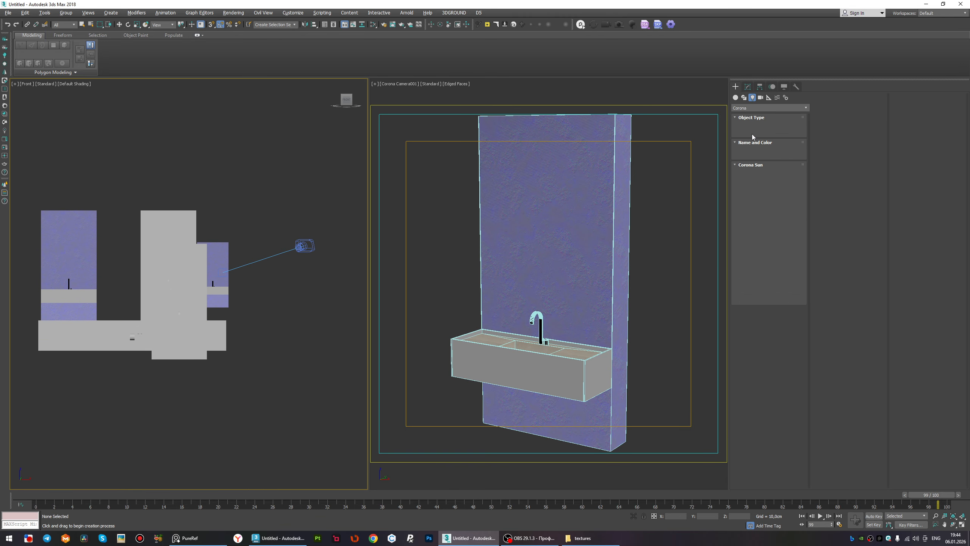
drag(330, 135, 330, 307)
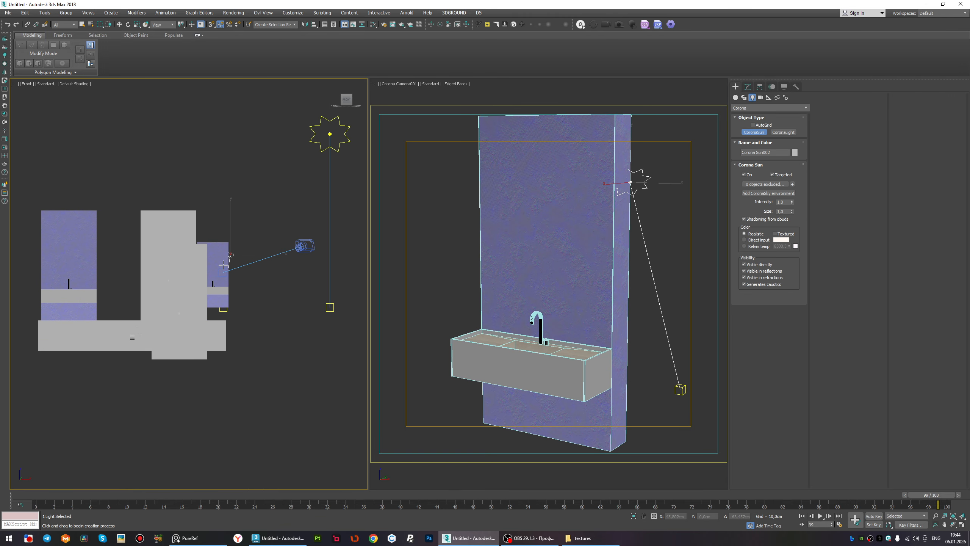
right_click(263, 274)
Move the Corona Sun's target to the rendered washbasin using the Front and Top views.
key(w)
click(330, 307)
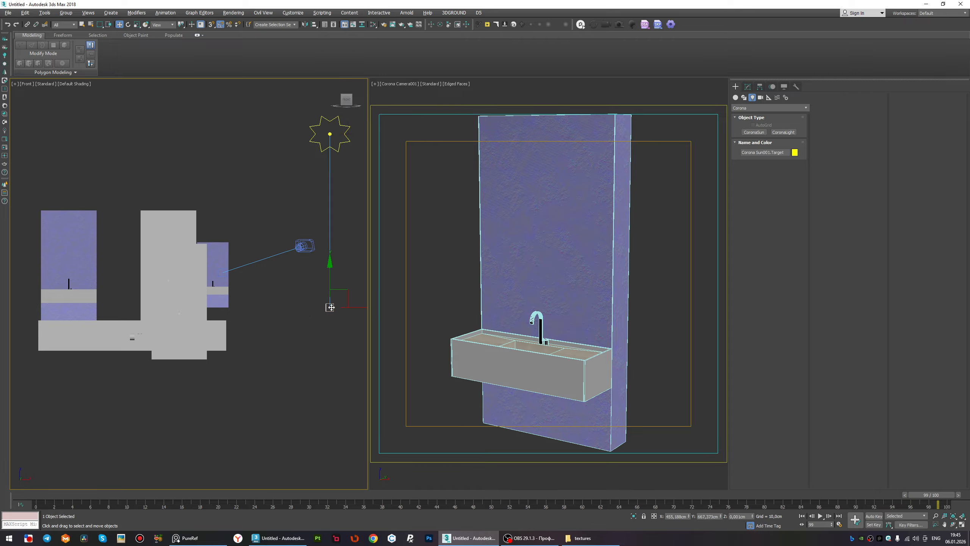
drag(355, 305, 221, 306)
key(t)
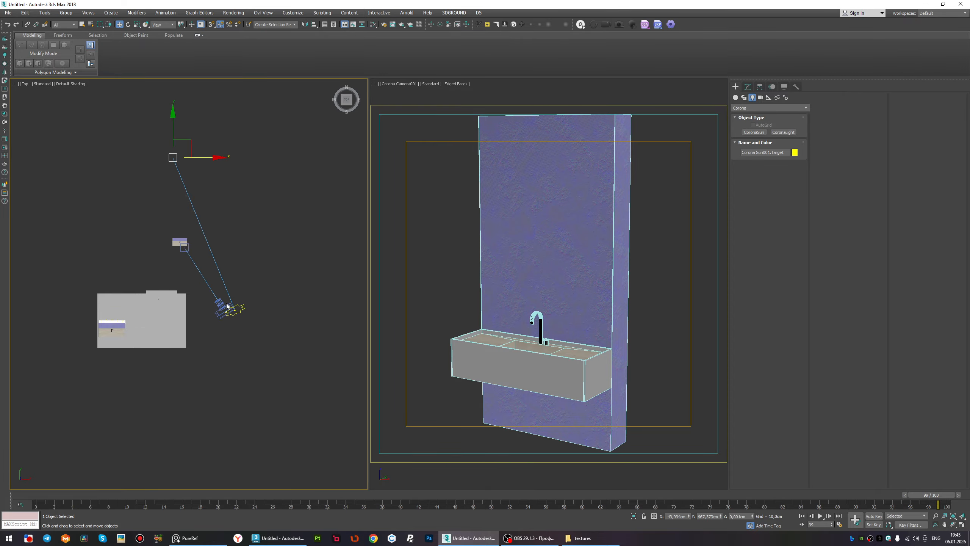
key(z)
scroll(215, 285, down, 5)
drag(213, 254, 225, 350)
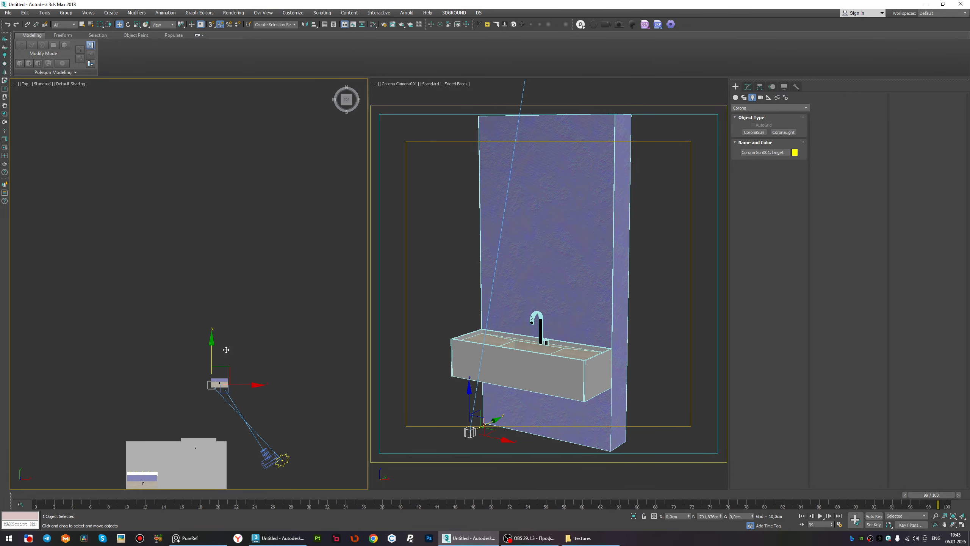
Move the Corona Sun to the right-hand side of the washbasin in the Top view and start interactive rendering.
click(282, 461)
drag(283, 462, 310, 349)
click(5, 155)
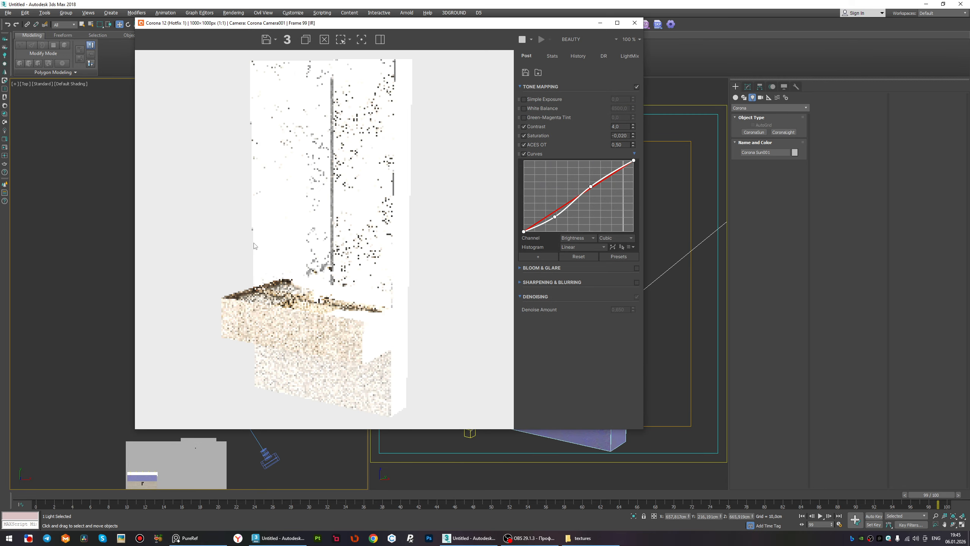
Try intensities of 0.02 and 0.03 for the Corona Sun, and settle on 0.02.
click(748, 87)
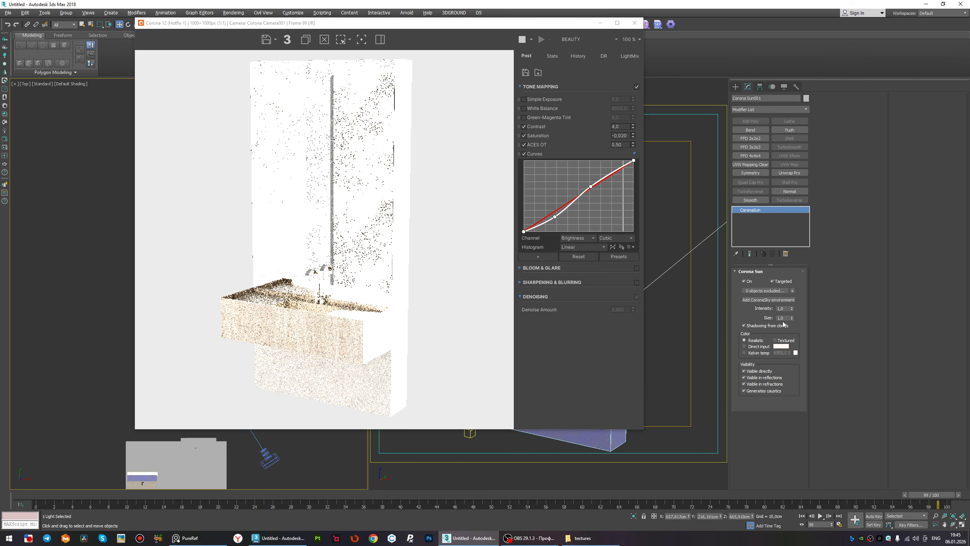
click(782, 308)
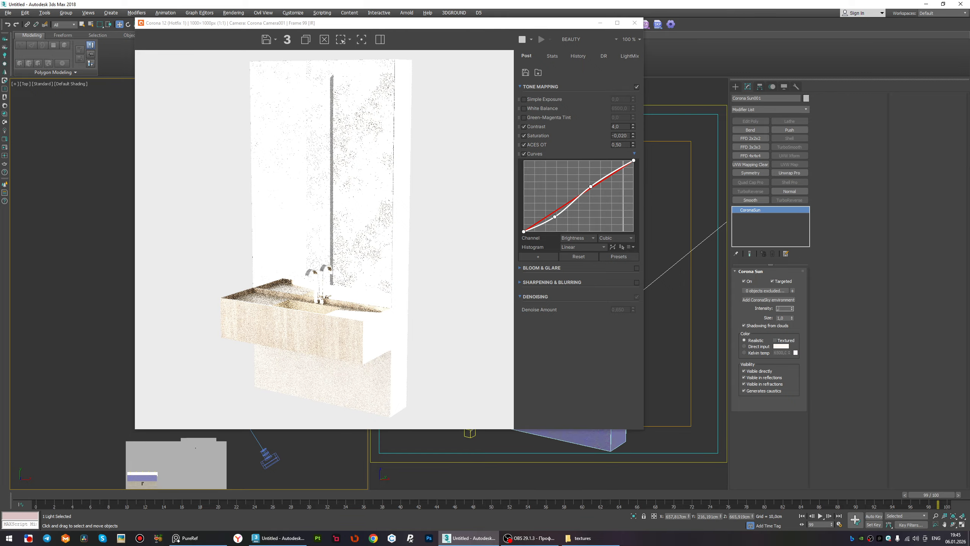
text(0,02)
key(Return)
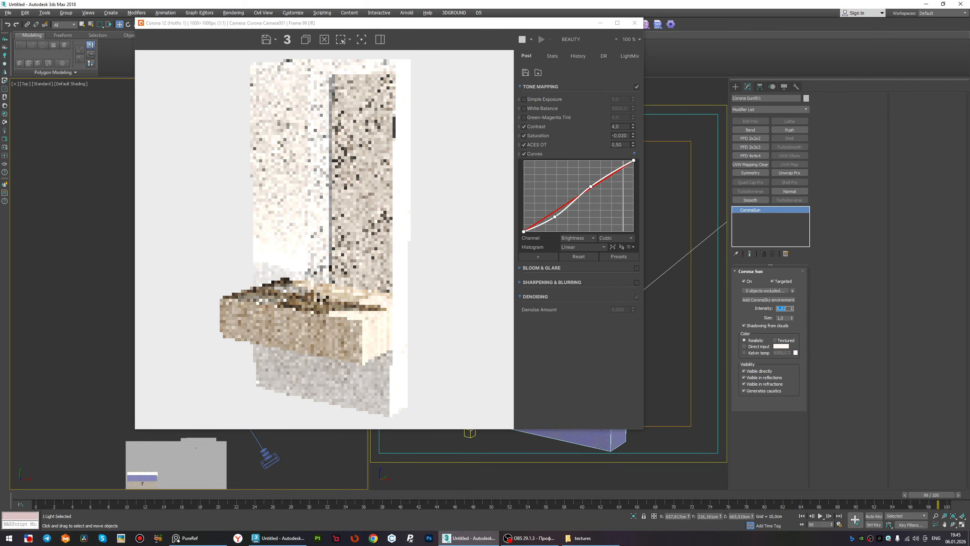
text(,0)
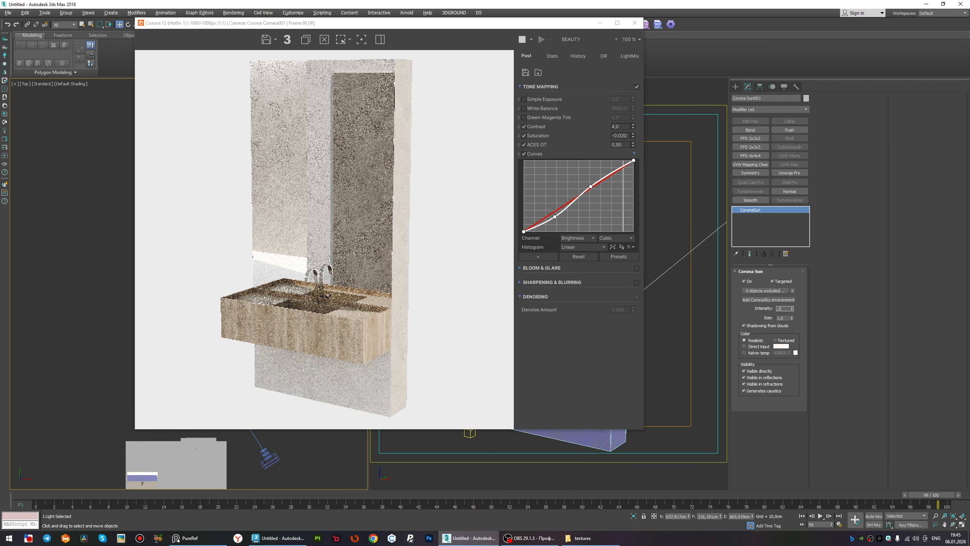
text(3)
key(Return)
text(,02)
key(Return)
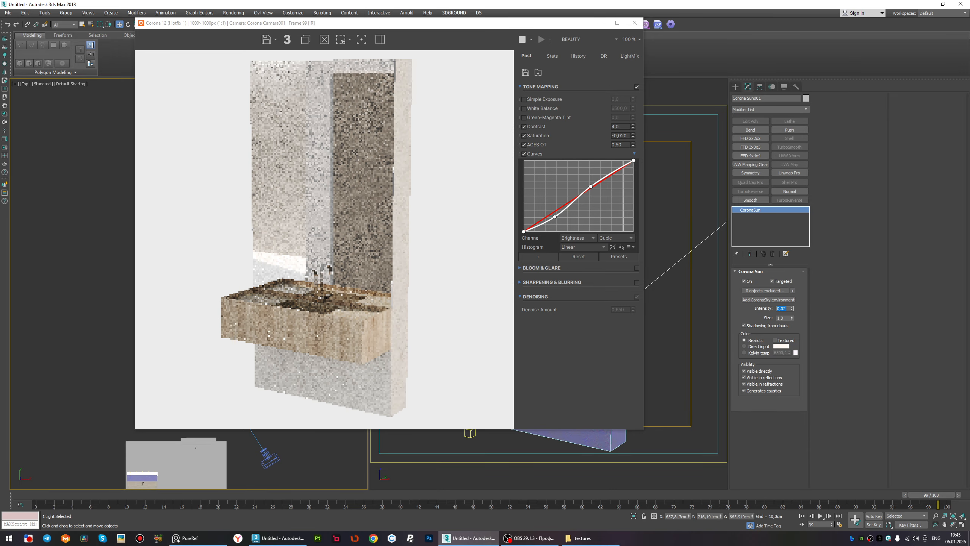
Try a size of 50 for the Corona Sun, and settle on 5.
double_click(784, 318)
text(50)
key(Return)
text(5)
key(Return)
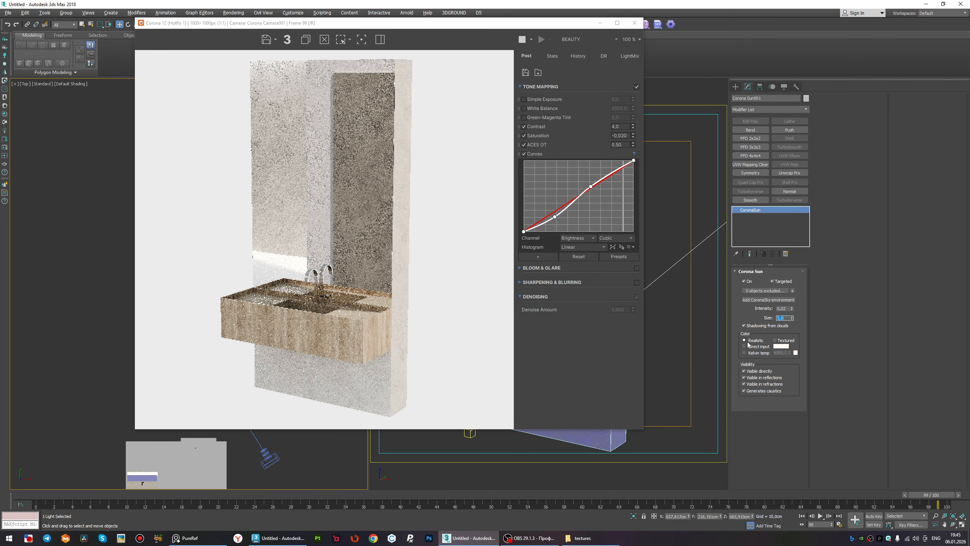
Switch the Corona Sun's color to direct input, set its saturation to 0 for pure white, and inspect the rendered wood up close.
click(745, 346)
click(781, 346)
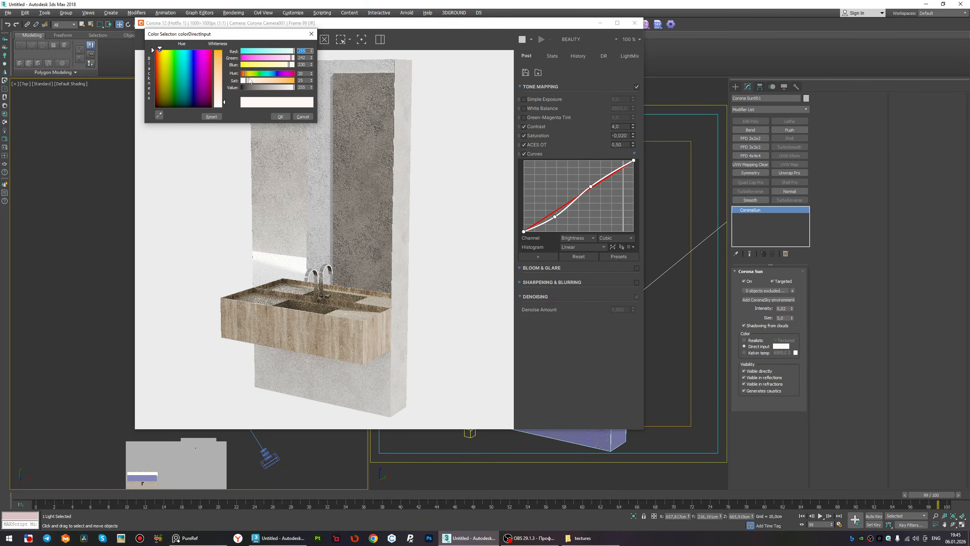
drag(249, 81, 242, 81)
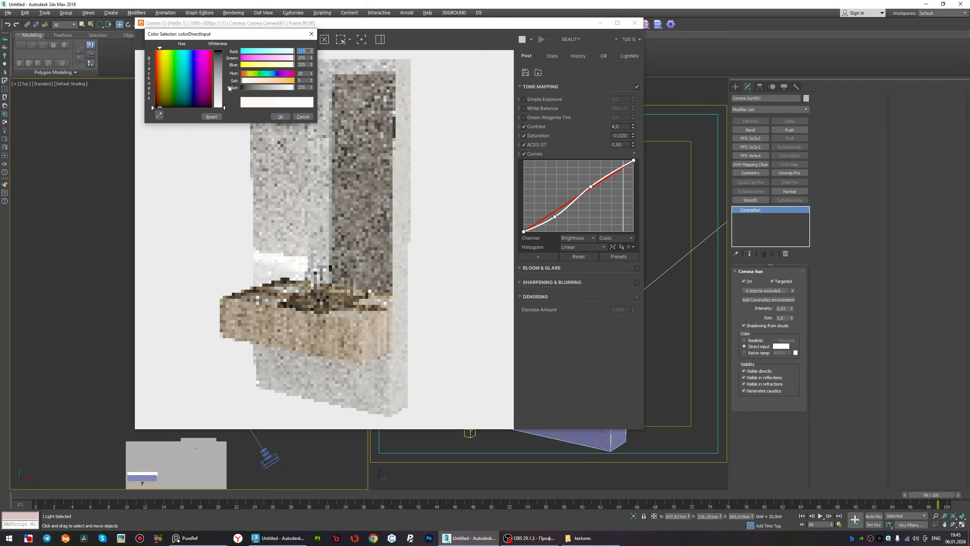
click(281, 117)
scroll(361, 365, up, 2)
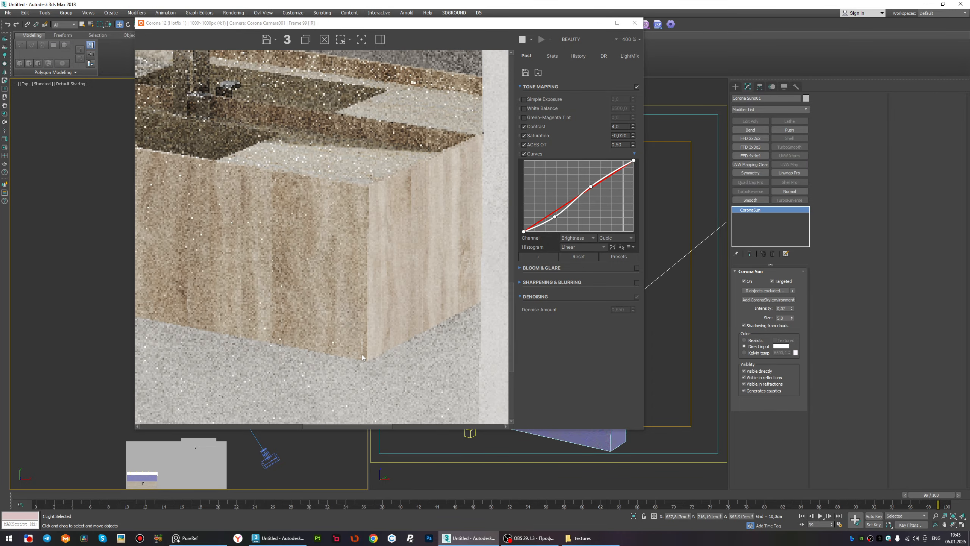
scroll(362, 355, down, 1)
scroll(363, 354, down, 1)
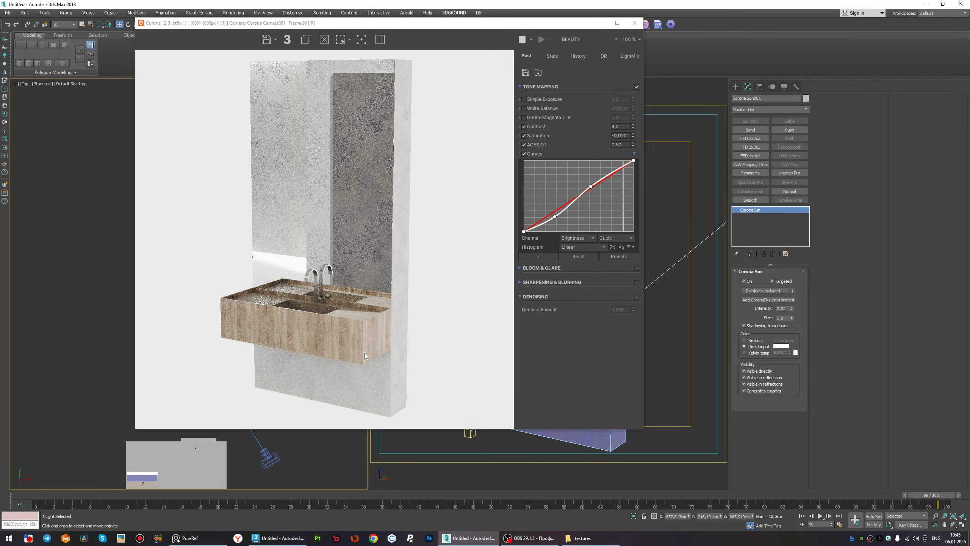
Set the Corona Sun's intensity to 0.05.
click(785, 309)
text(0,05)
key(Return)
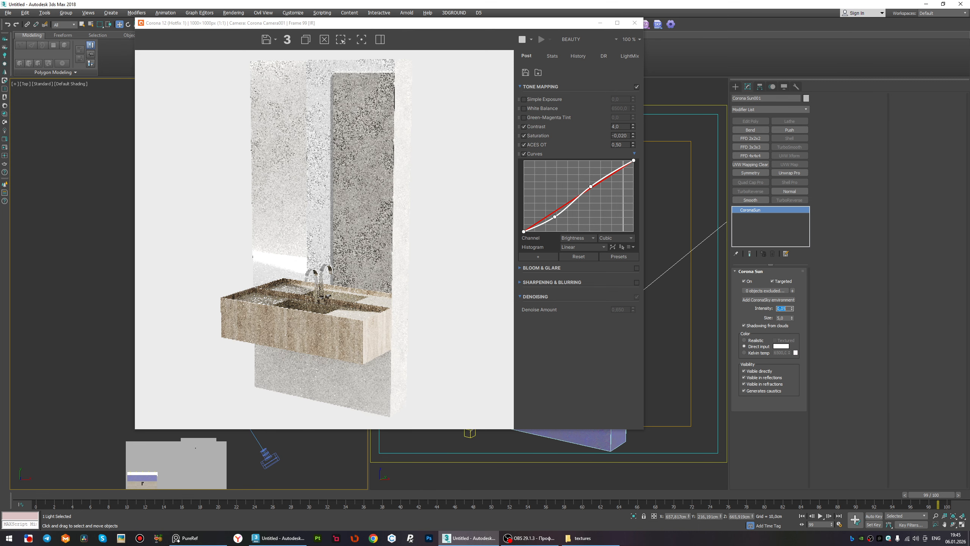
Move the render window aside and shift the Corona Sun's target out in front of the washbasin in the Top view.
drag(451, 27, 718, 36)
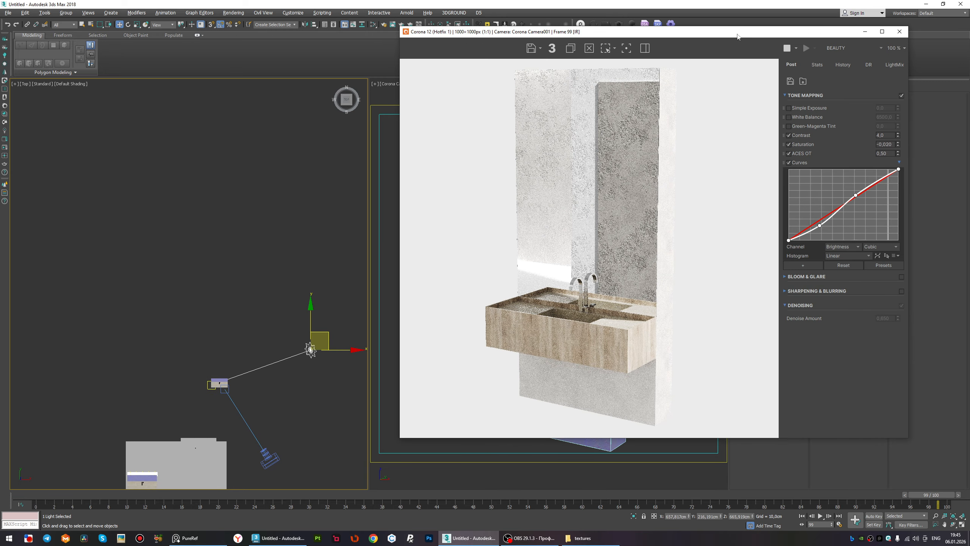
scroll(202, 284, up, 5)
click(186, 291)
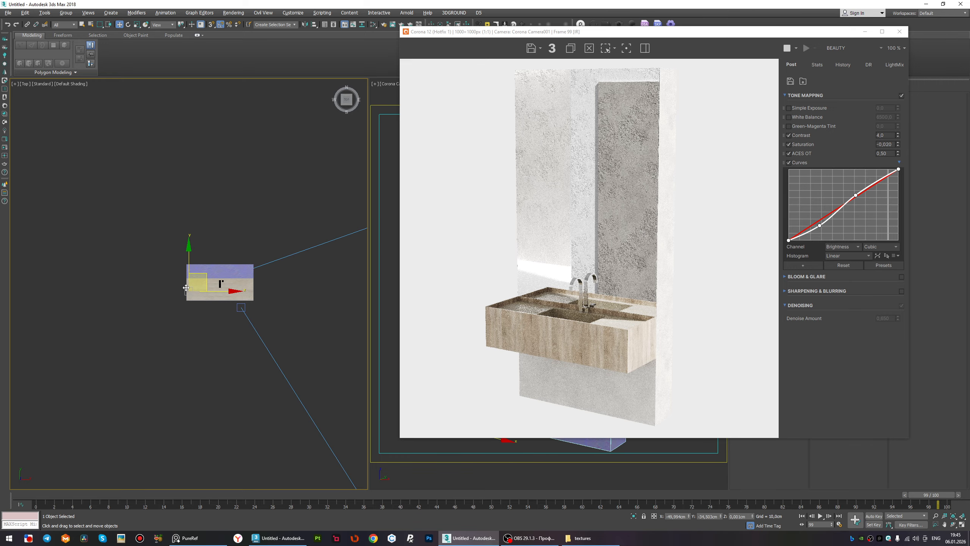
drag(191, 270, 184, 311)
middle_drag(229, 315, 191, 318)
key(f)
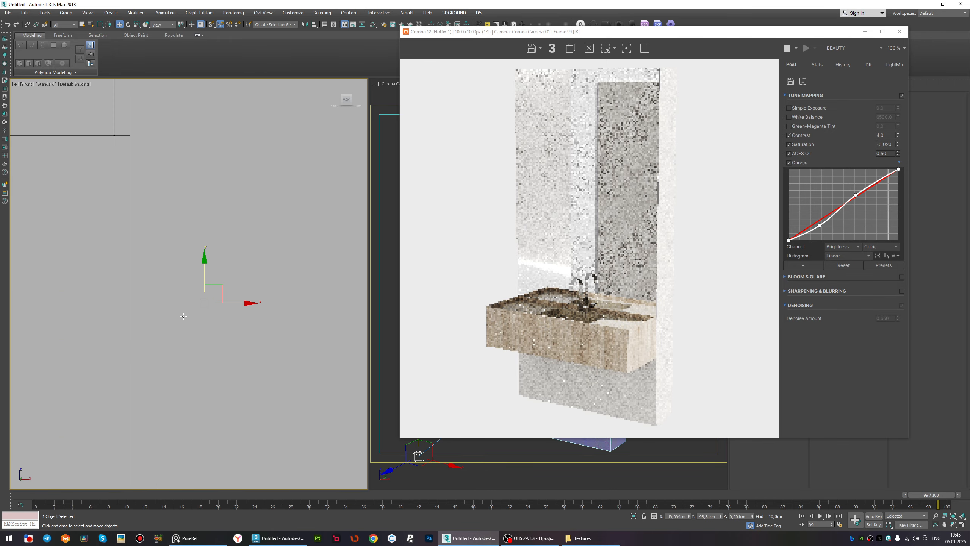
scroll(183, 315, down, 6)
key(r)
key(t)
key(z)
scroll(209, 303, down, 5)
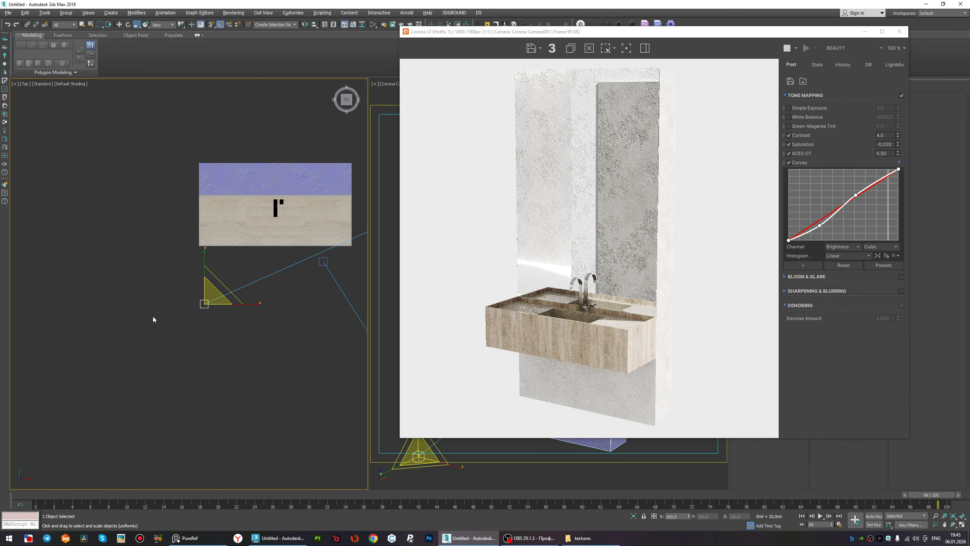
Try the Corona Sun farther forward in the Top view, and shift it back behind the wall line.
scroll(153, 313, down, 8)
scroll(188, 303, up, 5)
click(285, 245)
key(w)
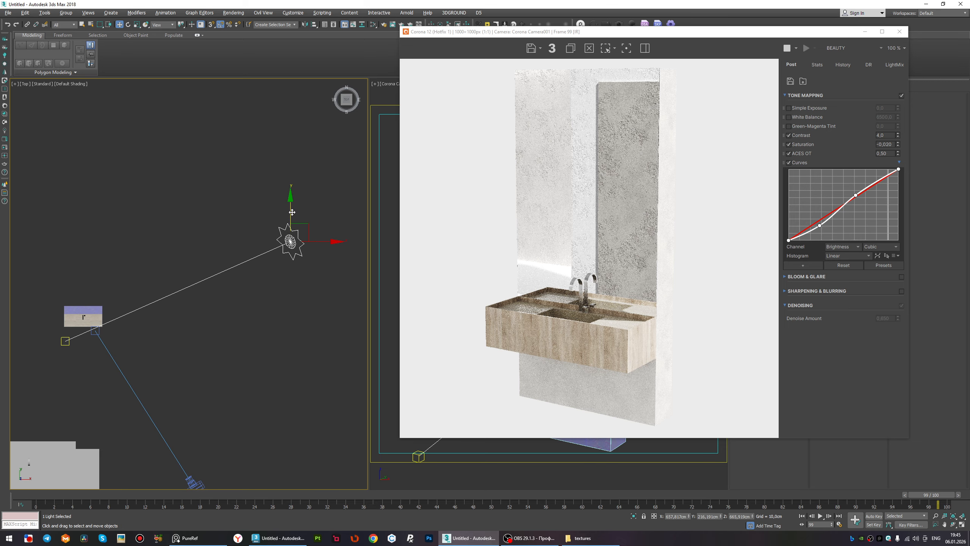
drag(293, 212, 296, 286)
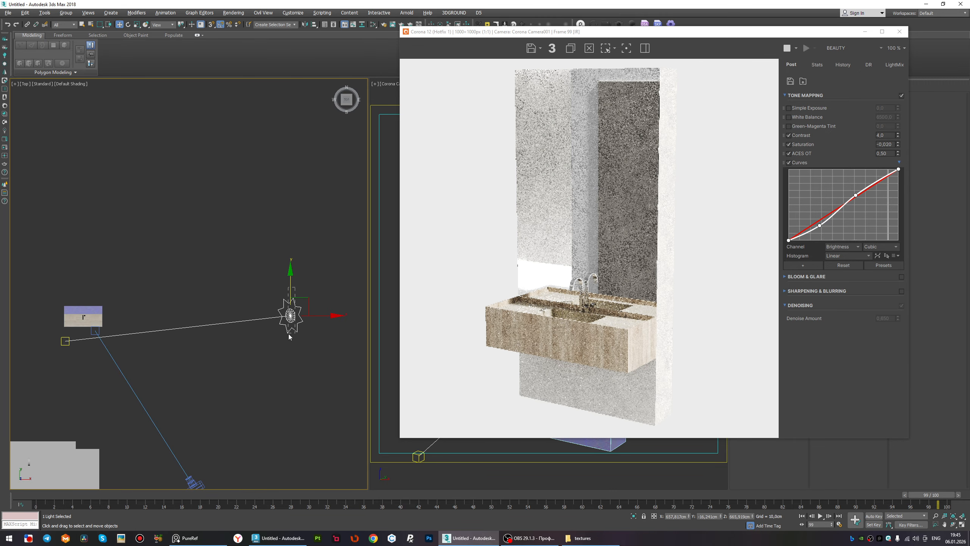
drag(285, 256, 286, 260)
click(291, 299)
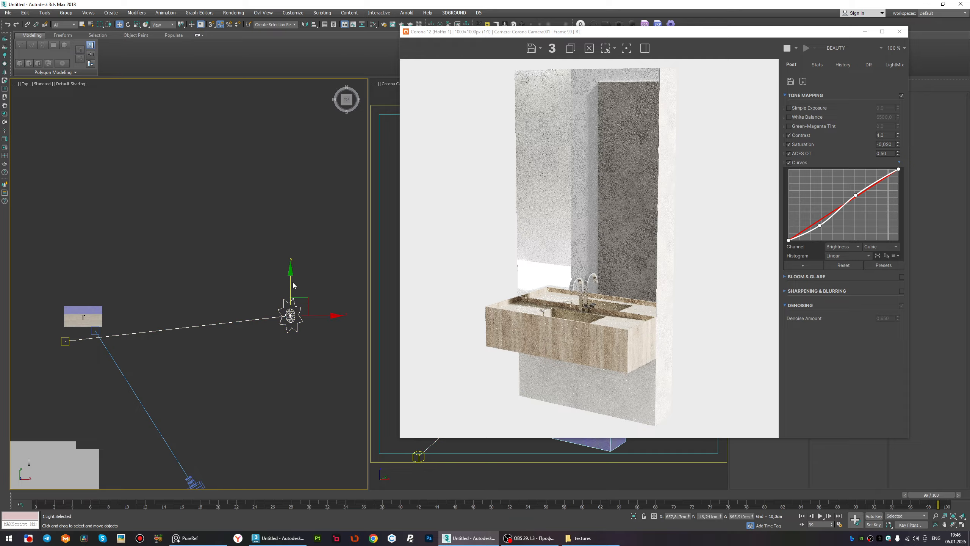
click(293, 285)
click(291, 298)
drag(291, 283, 290, 219)
Bring the Corona Sun closer to the washbasin and lower its height, checking its placement from an orbited view.
alt+middle_drag(268, 265, 269, 222)
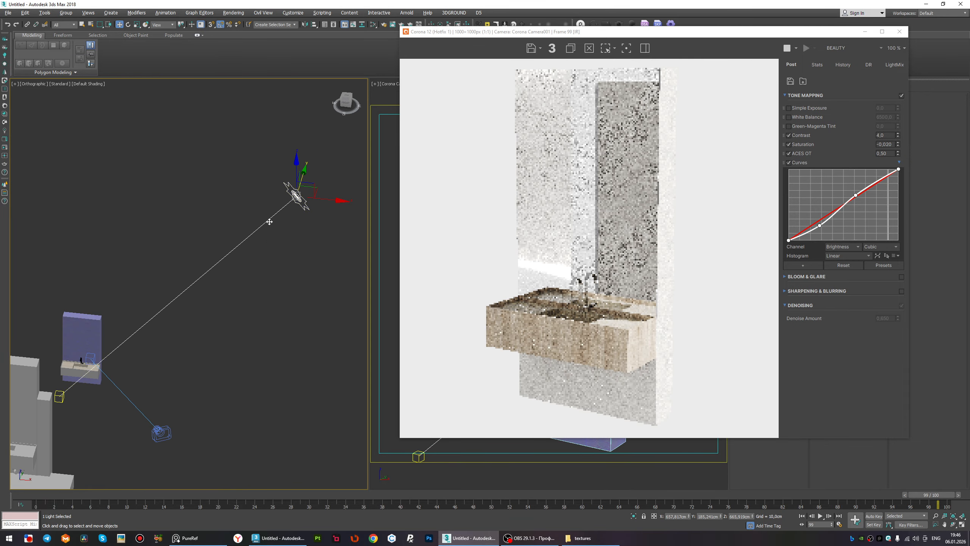
drag(299, 164, 200, 251)
key(t)
scroll(266, 240, down, 4)
alt+middle_drag(201, 251, 165, 247)
scroll(165, 247, up, 4)
drag(198, 215, 198, 293)
click(196, 300)
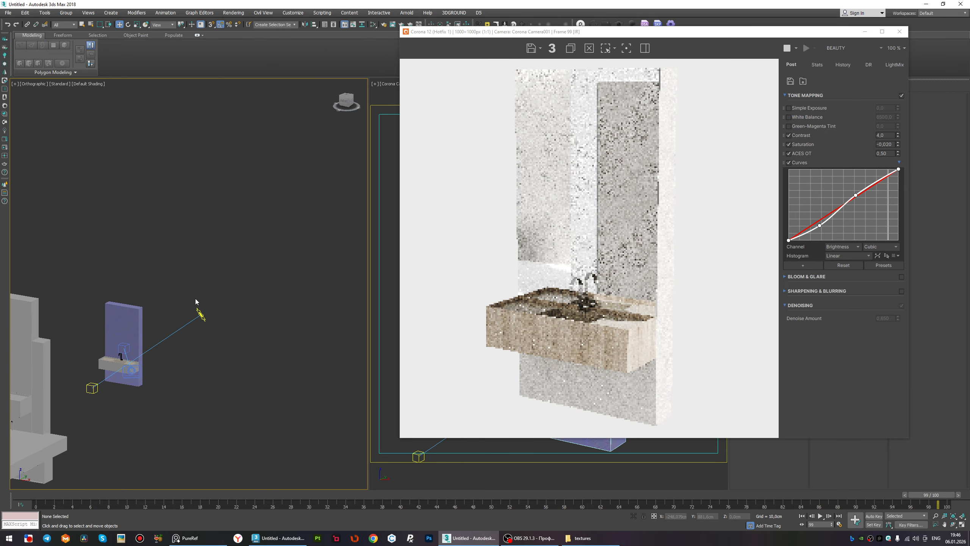
Move the Corona Sun's target in toward the washbasin and shift the sun forward so it lights the basin's end.
middle_drag(150, 374, 211, 376)
scroll(211, 324, up, 4)
scroll(211, 323, down, 4)
scroll(146, 327, up, 3)
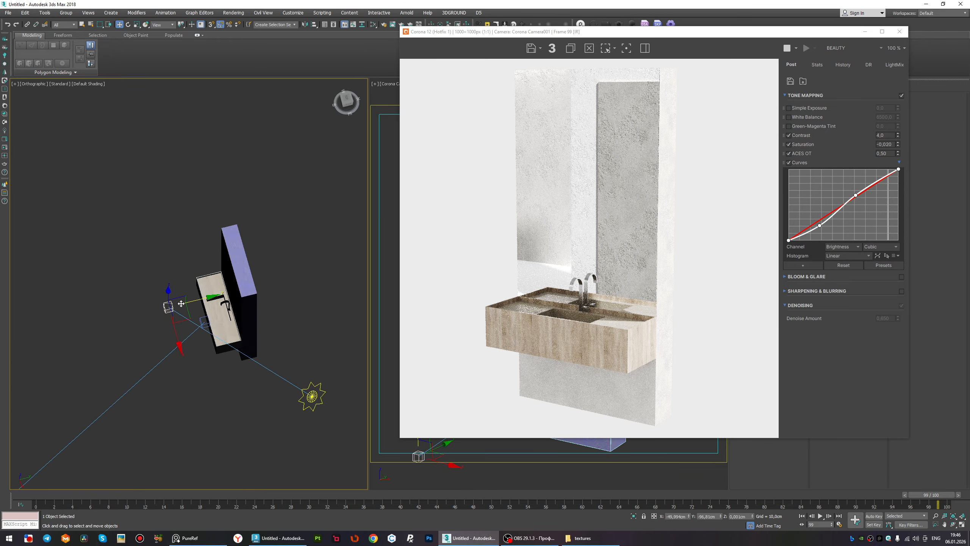
click(213, 306)
drag(323, 392, 258, 397)
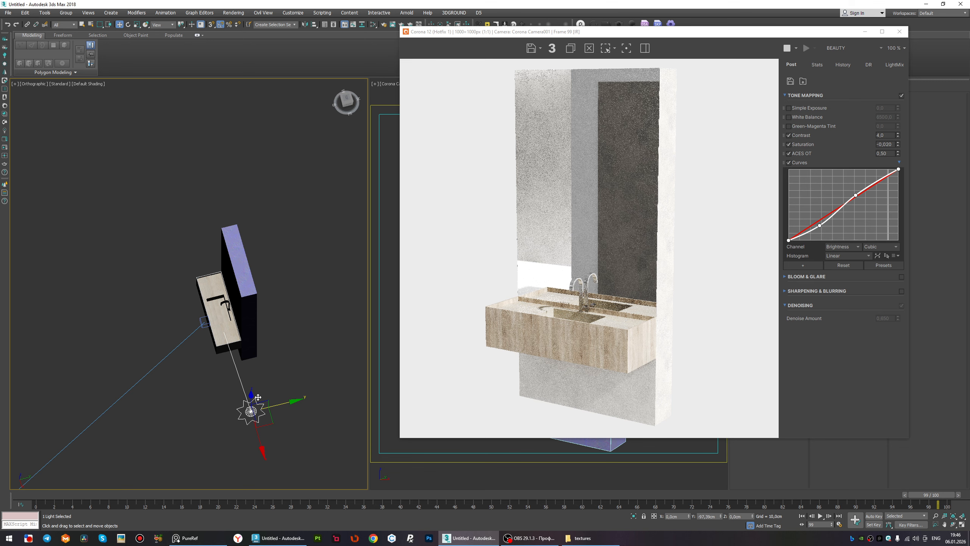
Move the render window off the Corona Sun's parameters and try a size of 20, checking the shadow beneath the washbasin.
drag(702, 35, 442, 48)
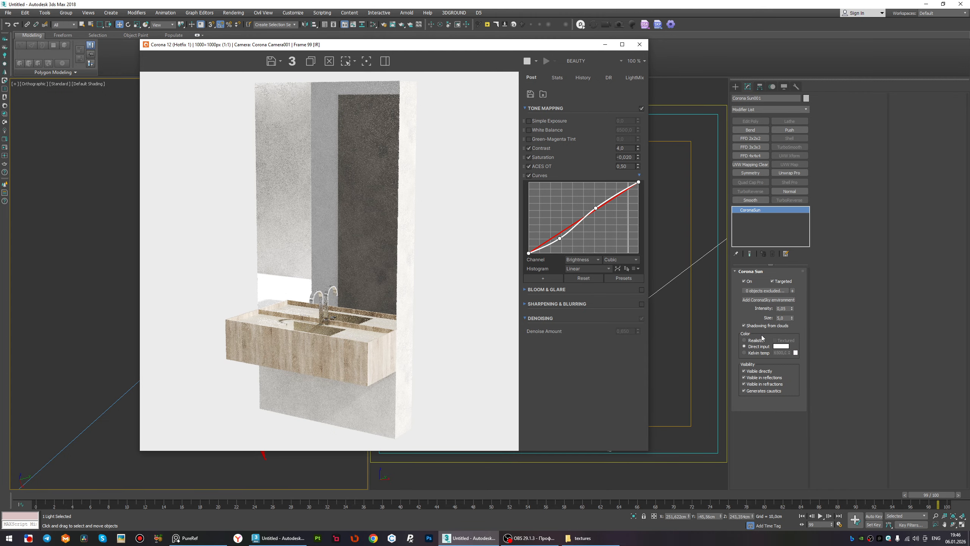
double_click(789, 317)
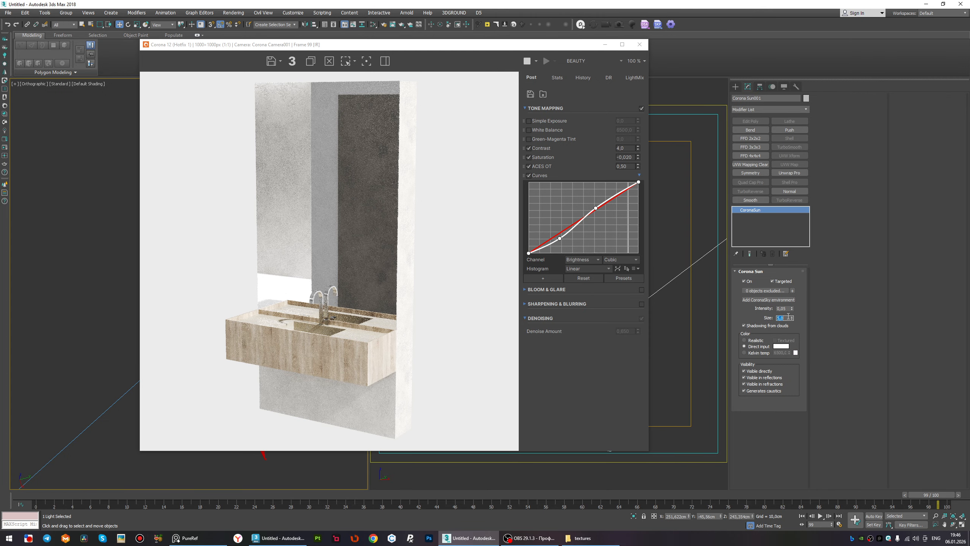
key(Return)
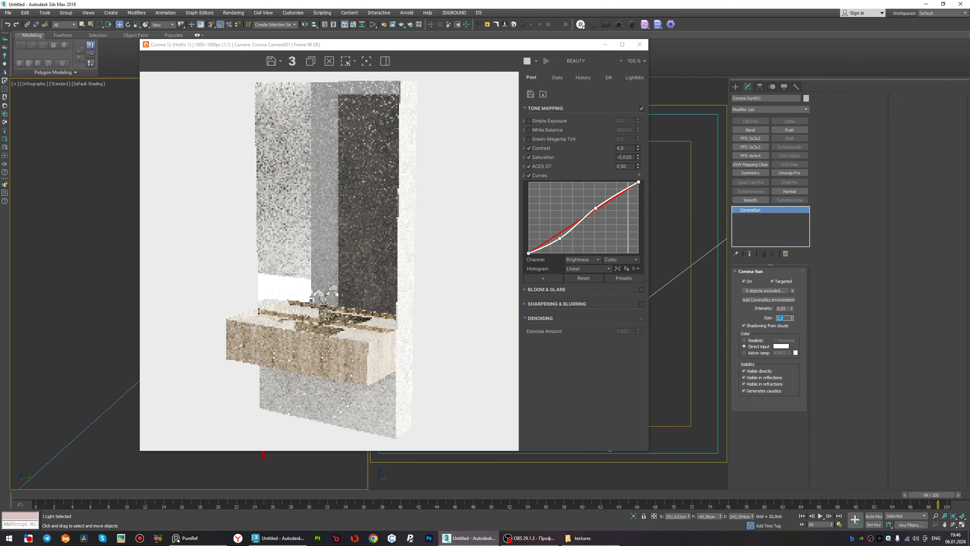
scroll(329, 414, up, 3)
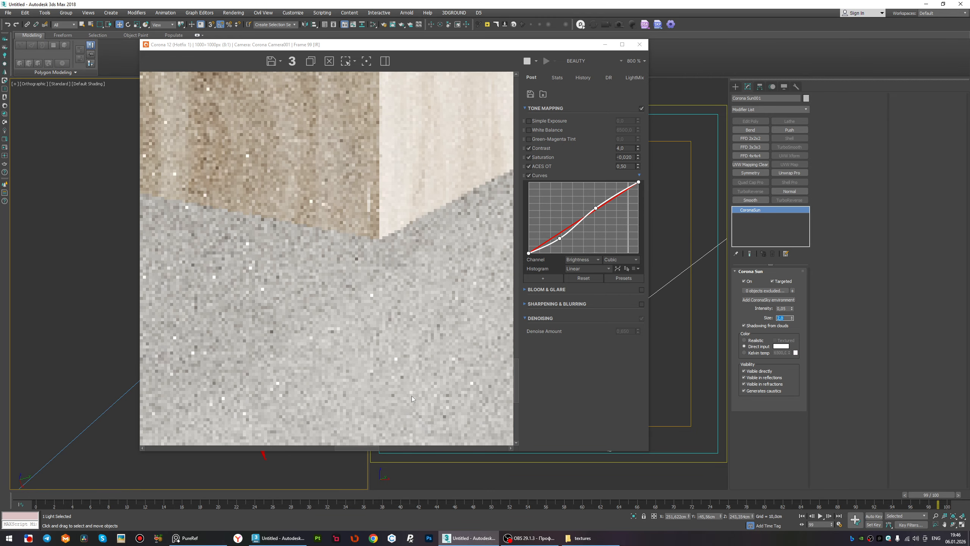
scroll(354, 303, down, 2)
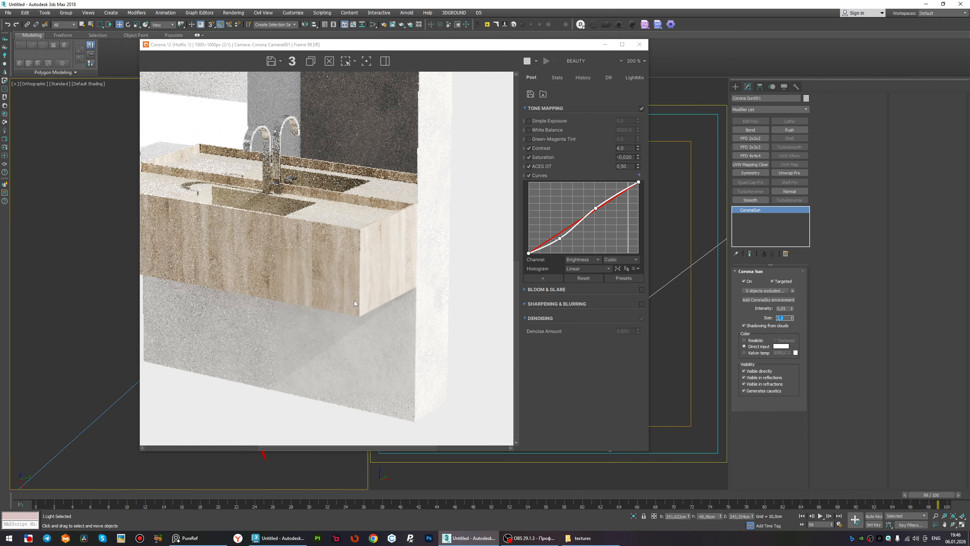
scroll(324, 354, up, 1)
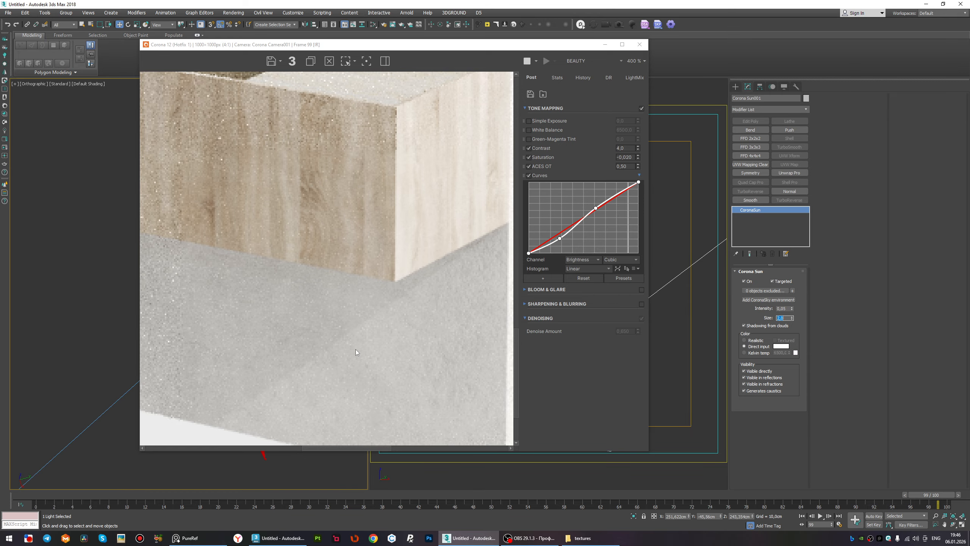
text(20)
key(Return)
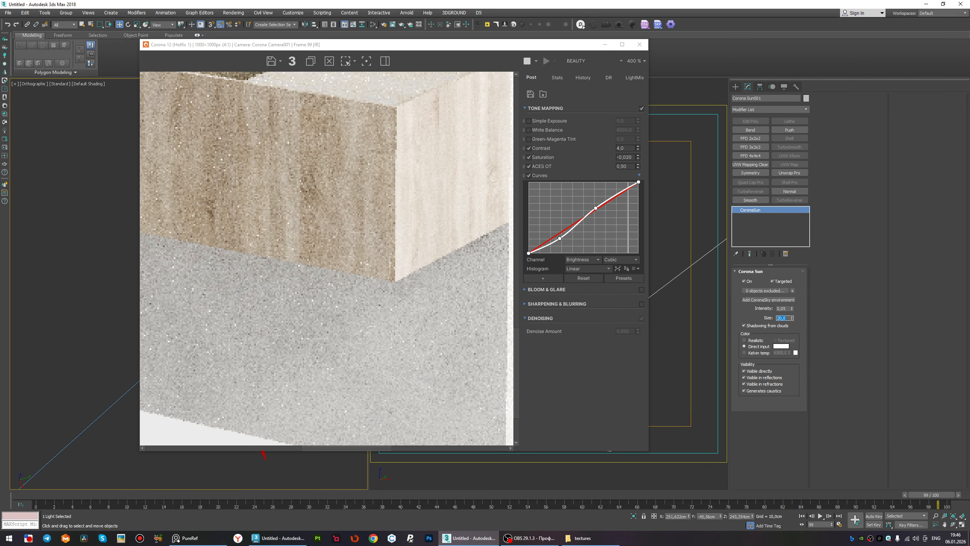
Try a size of 5 for the Corona Sun, and settle on 6.
text(5)
key(Return)
text(6)
key(Return)
scroll(237, 350, down, 1)
scroll(237, 350, down, 1)
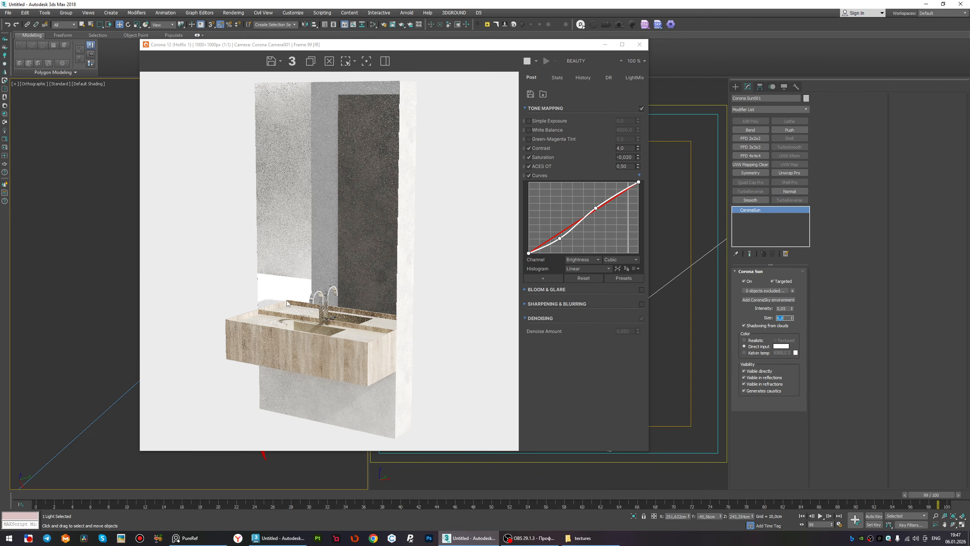
Try an output amount of 0.5 for the lebombo_8k.hdr environment map in the Material Editor, and settle on 0.6.
click(693, 178)
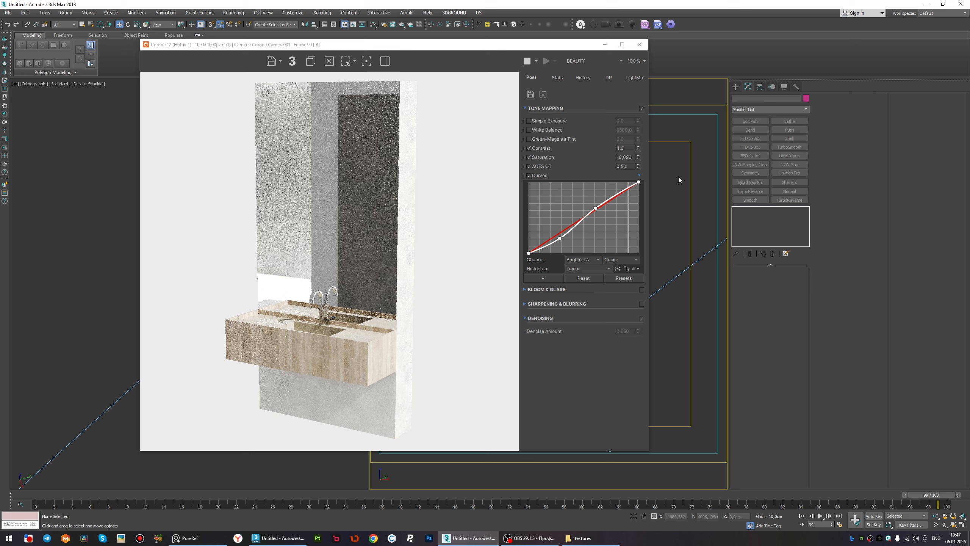
key(m)
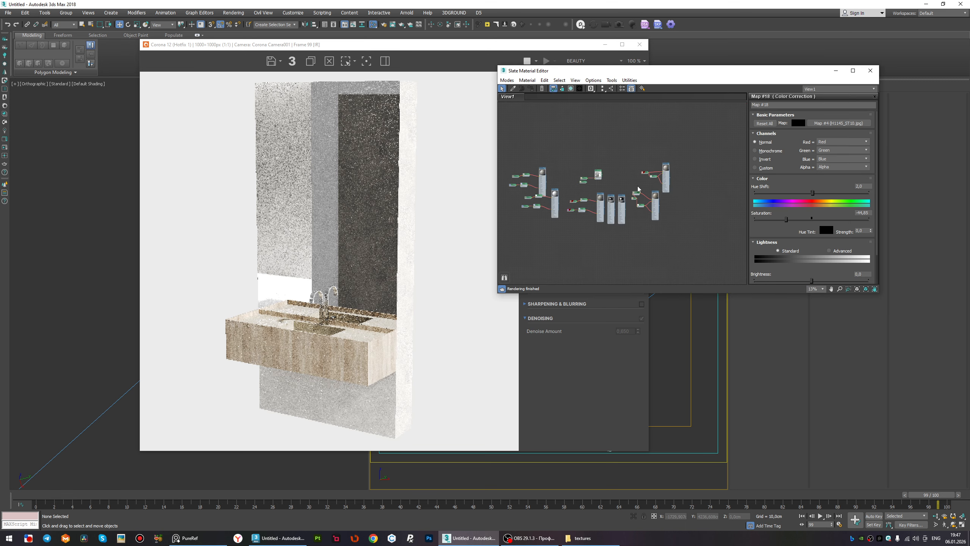
scroll(568, 175, up, 5)
double_click(624, 194)
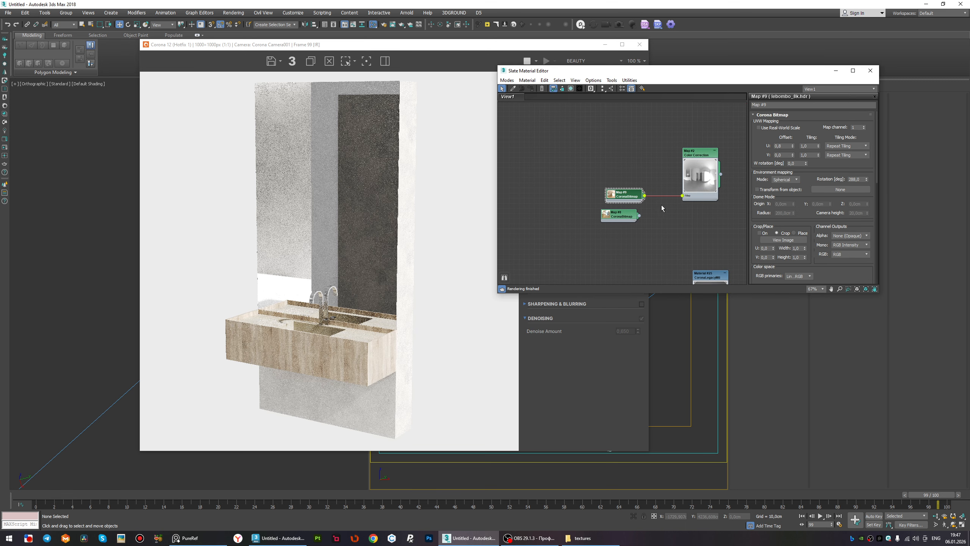
scroll(764, 265, down, 2)
scroll(764, 265, down, 4)
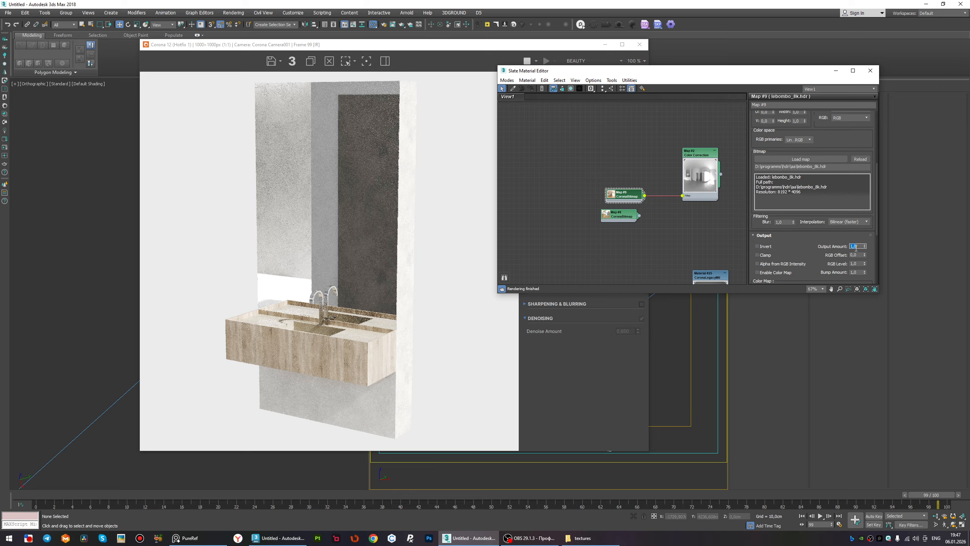
text(0,5)
key(Return)
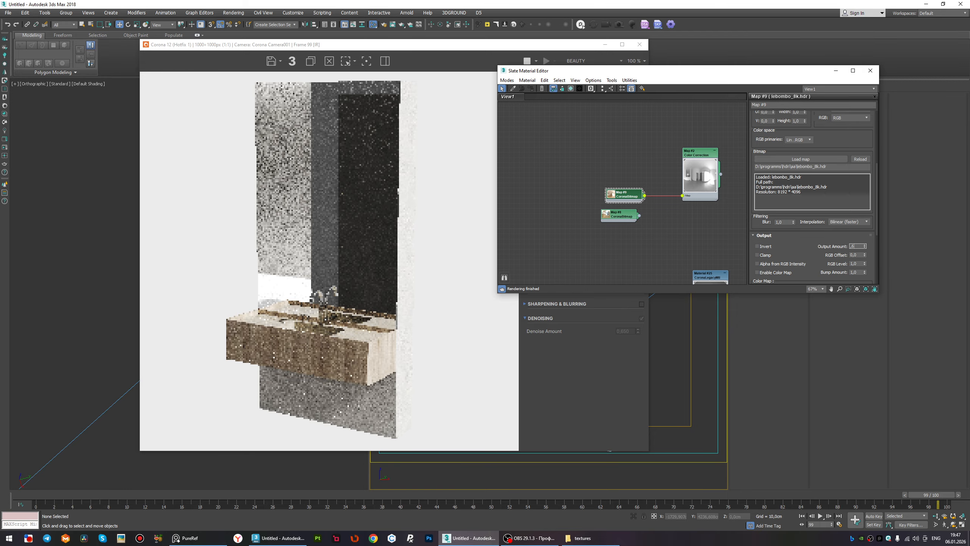
text(,6)
key(Return)
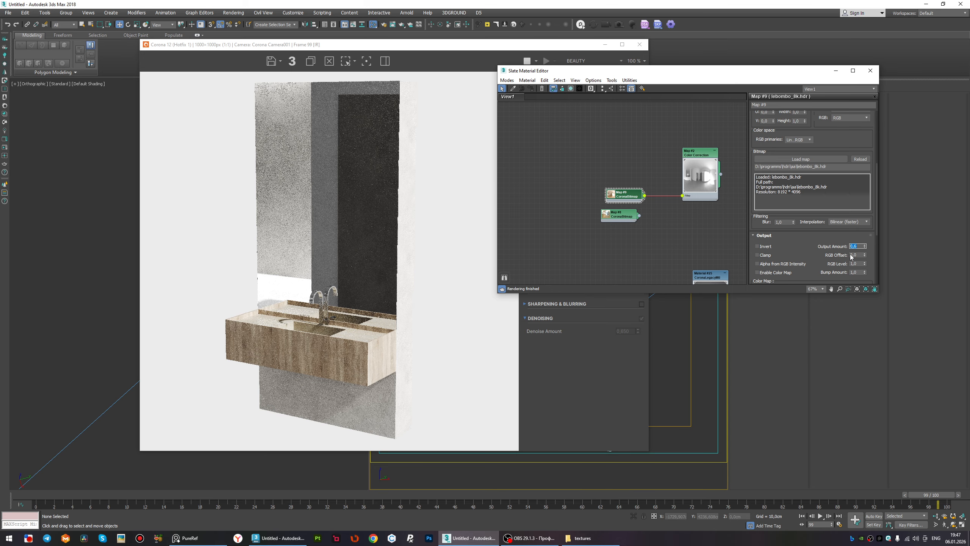
Close the Material Editor, examine the washbasin and wall edge in the render, and close the render window.
click(871, 70)
scroll(405, 356, up, 1)
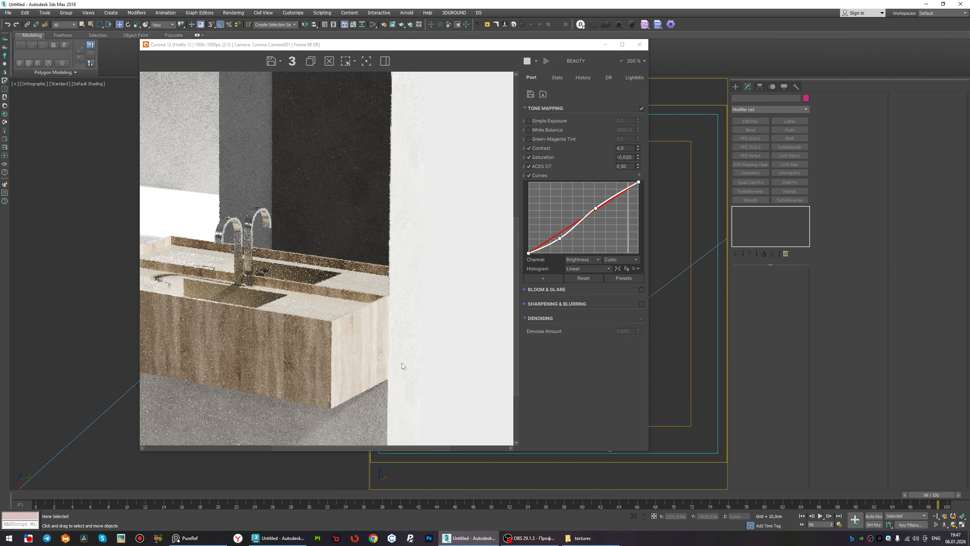
scroll(399, 365, down, 1)
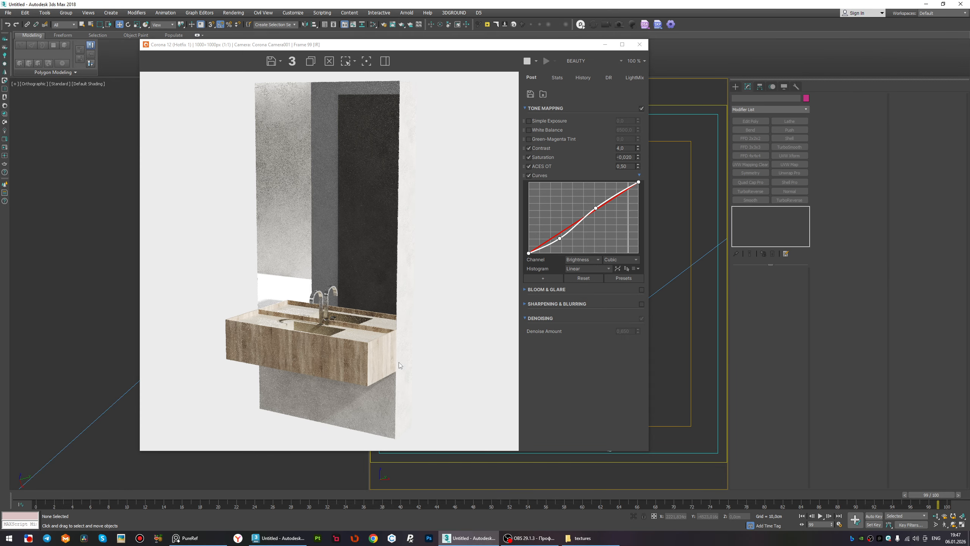
click(639, 44)
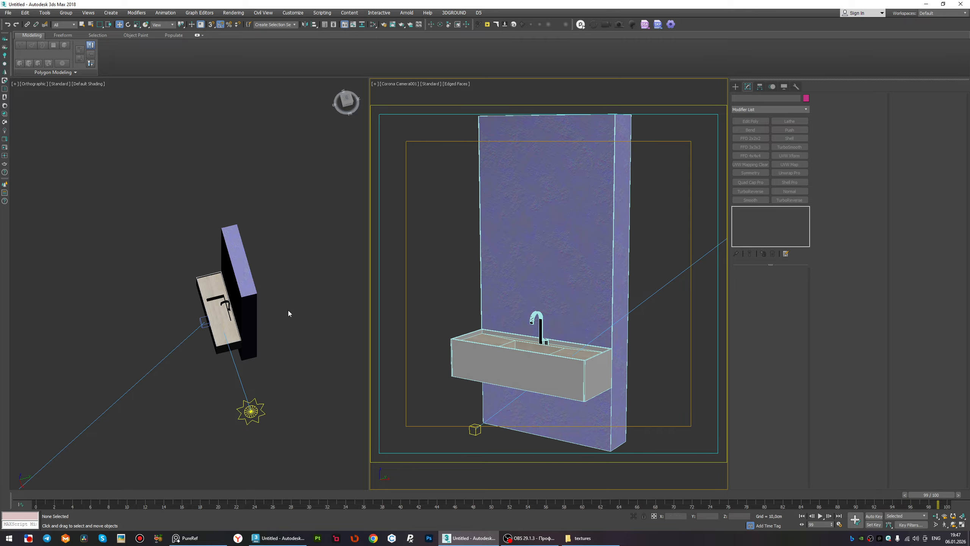
Detach the wall block's polygons from the washbasin model as a separate object and leave polygon editing.
click(245, 316)
key(4)
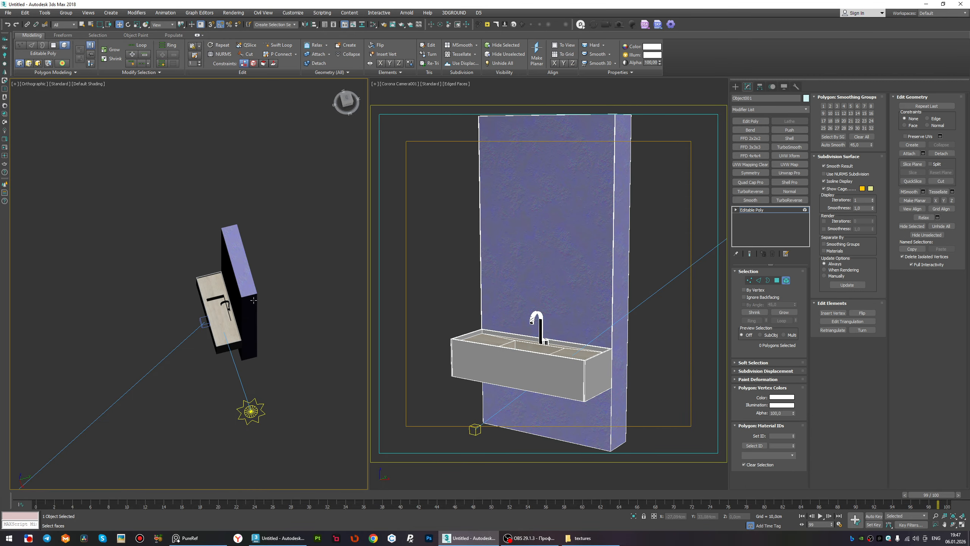
key(ctrl+a)
scroll(252, 328, up, 10)
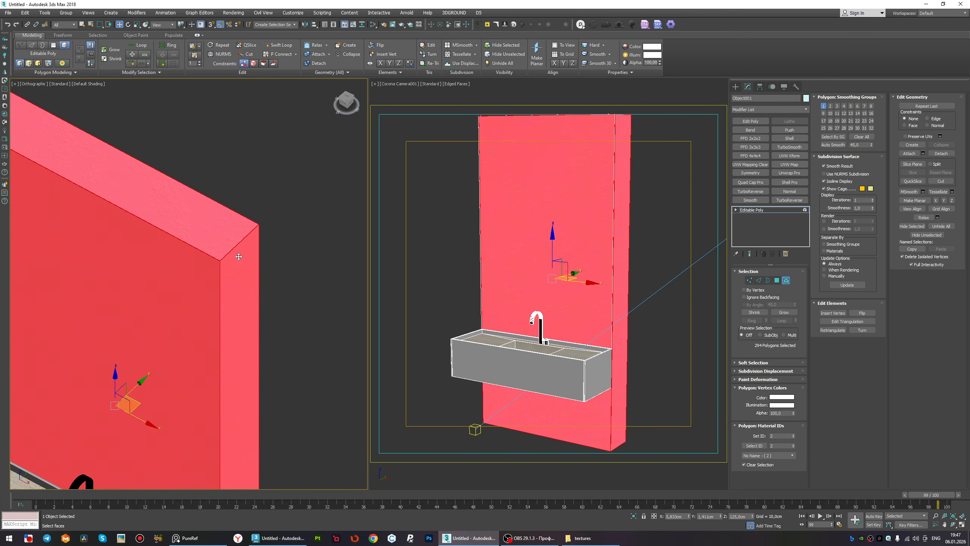
click(941, 154)
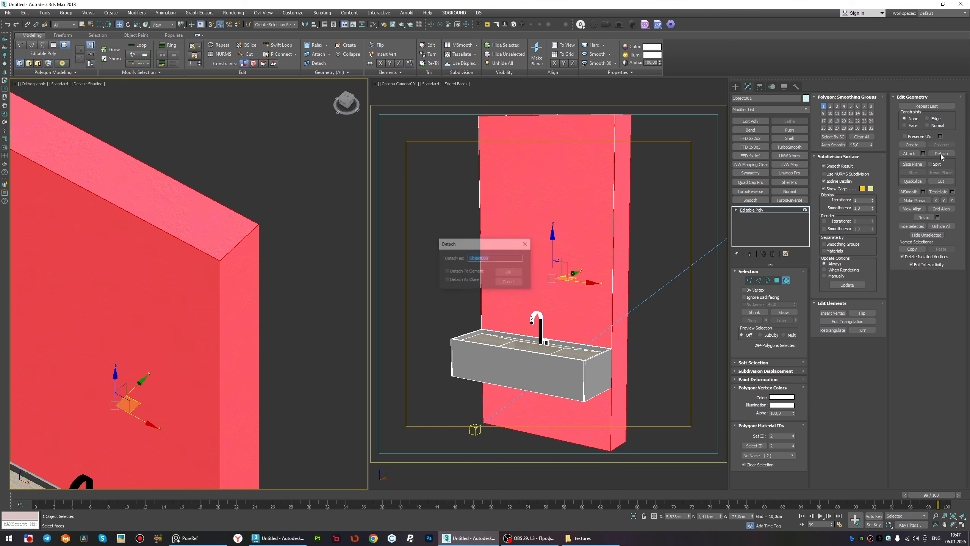
click(509, 272)
click(752, 210)
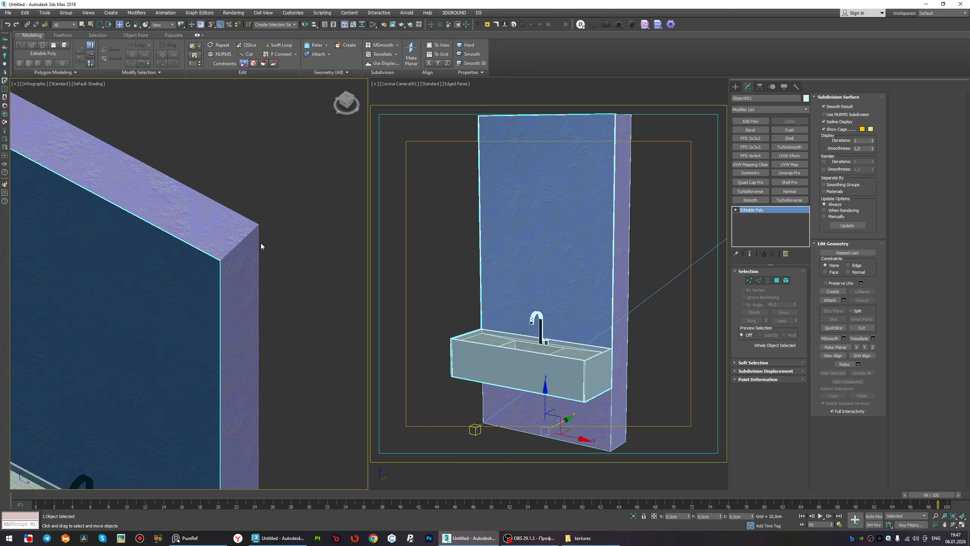
Select the Corona Sun and briefly run the interactive render to check the lighting.
scroll(264, 260, down, 10)
scroll(265, 260, up, 5)
click(280, 267)
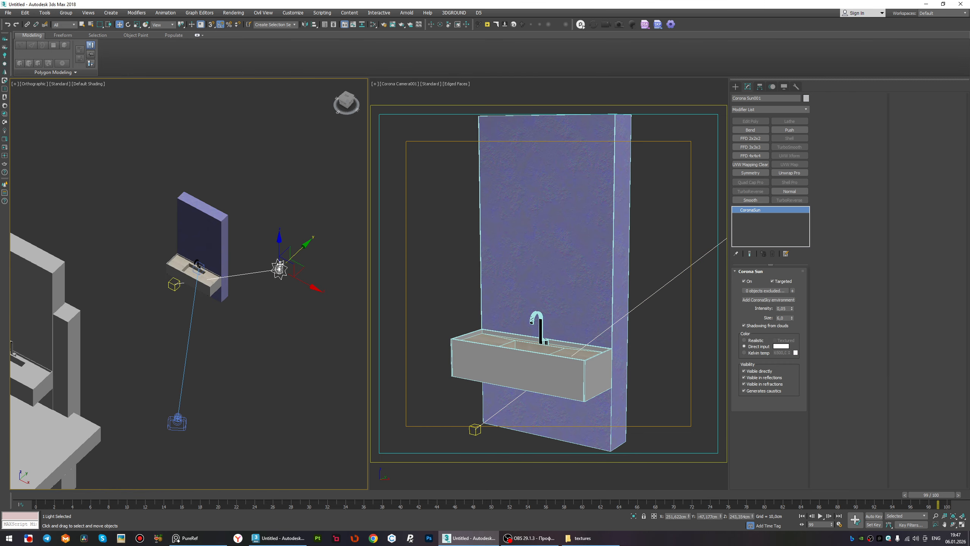
click(5, 147)
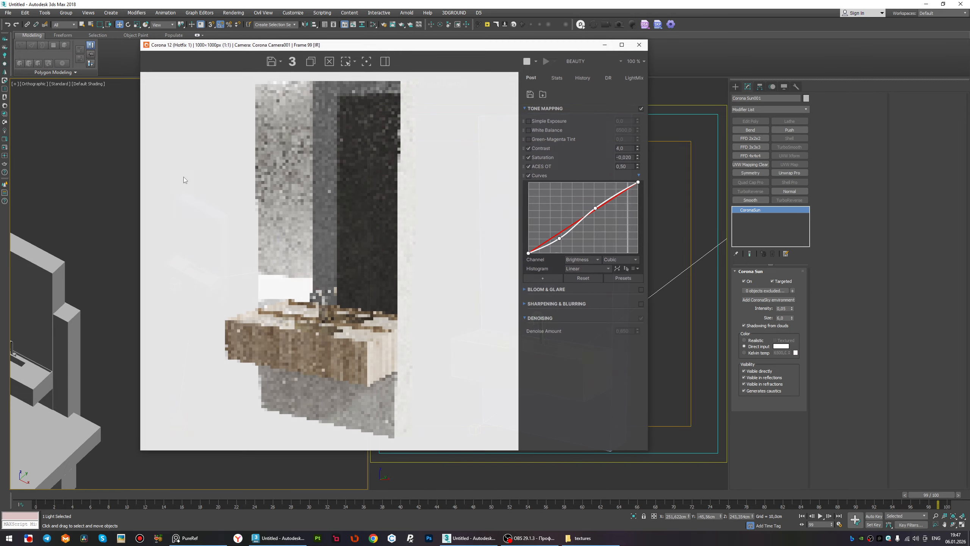
click(639, 45)
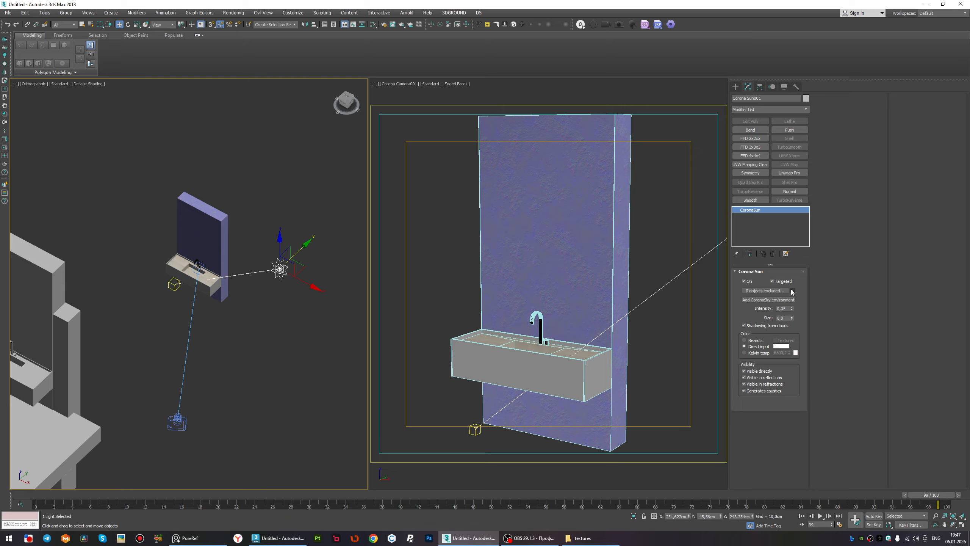
Exclude the detached wall block and the neighboring grey model from the Corona Sun's illumination, and review the exclusion list.
click(225, 229)
middle_drag(138, 275, 259, 280)
alt+middle_drag(258, 279, 235, 288)
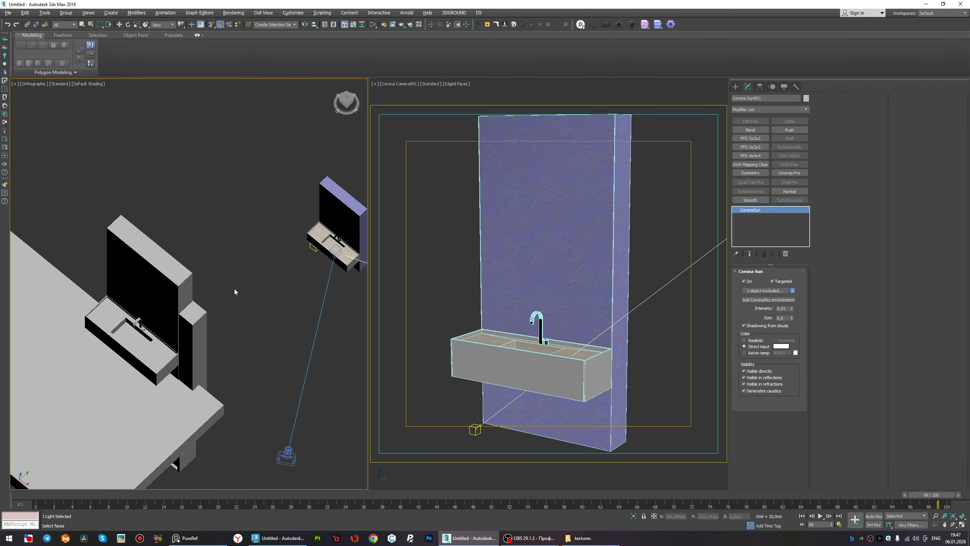
scroll(217, 278, down, 3)
click(111, 274)
alt+middle_drag(262, 338, 312, 309)
right_click(312, 306)
scroll(314, 288, up, 4)
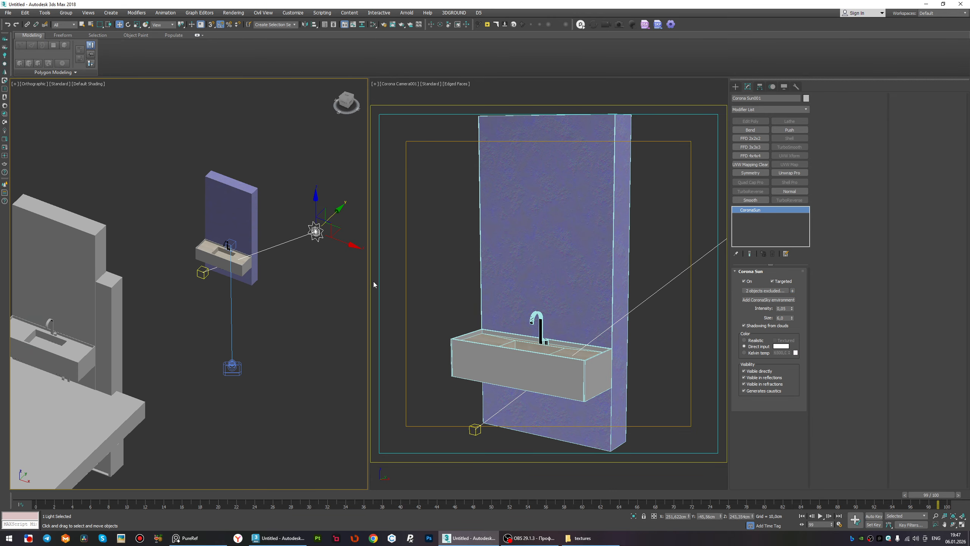
click(765, 290)
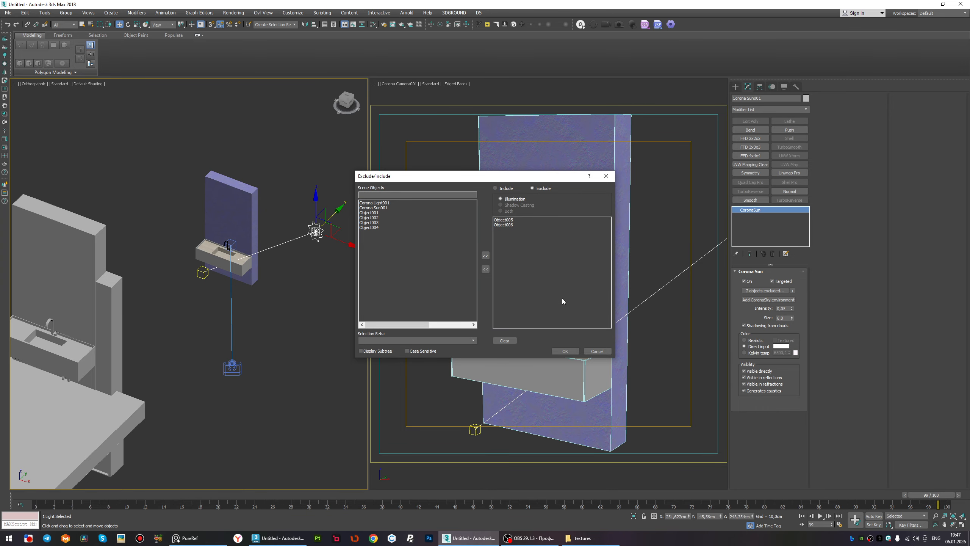
click(566, 350)
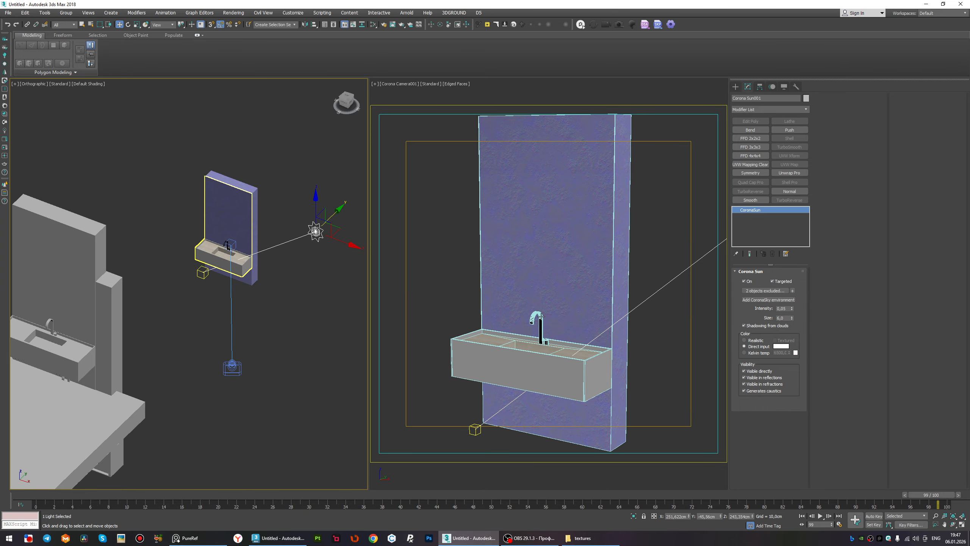
Start the interactive render and examine the washbasin's lower corner and the surrounding wall up close.
click(5, 149)
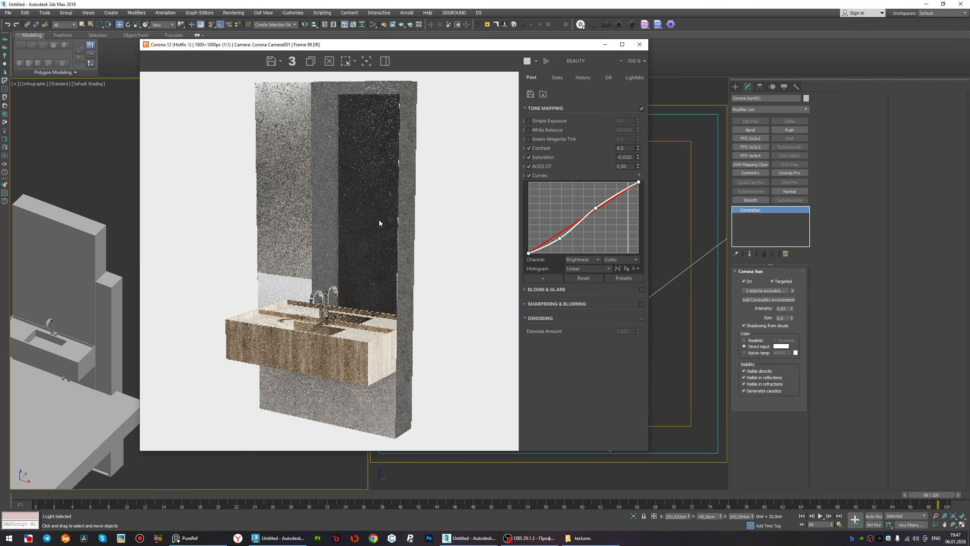
scroll(269, 291, up, 1)
scroll(273, 254, down, 1)
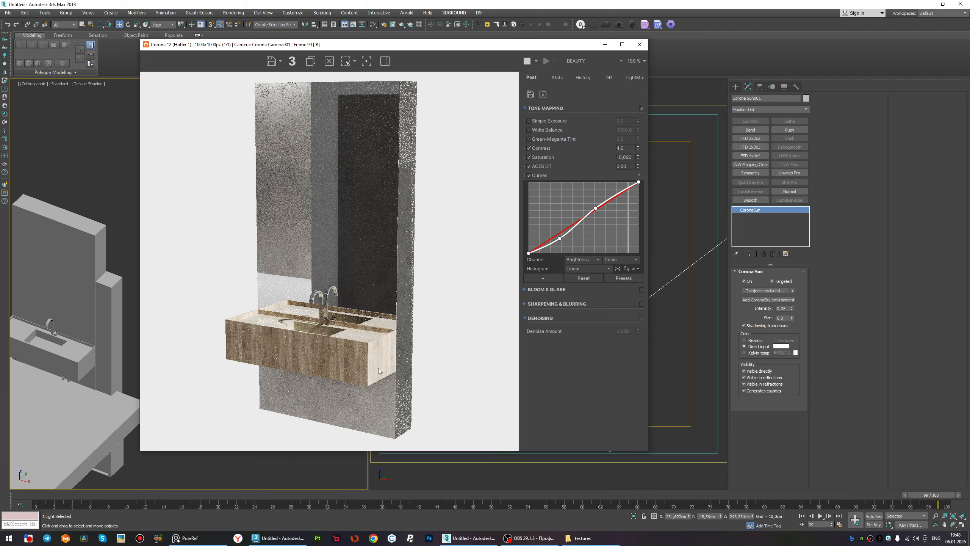
scroll(379, 367, up, 1)
scroll(395, 326, up, 1)
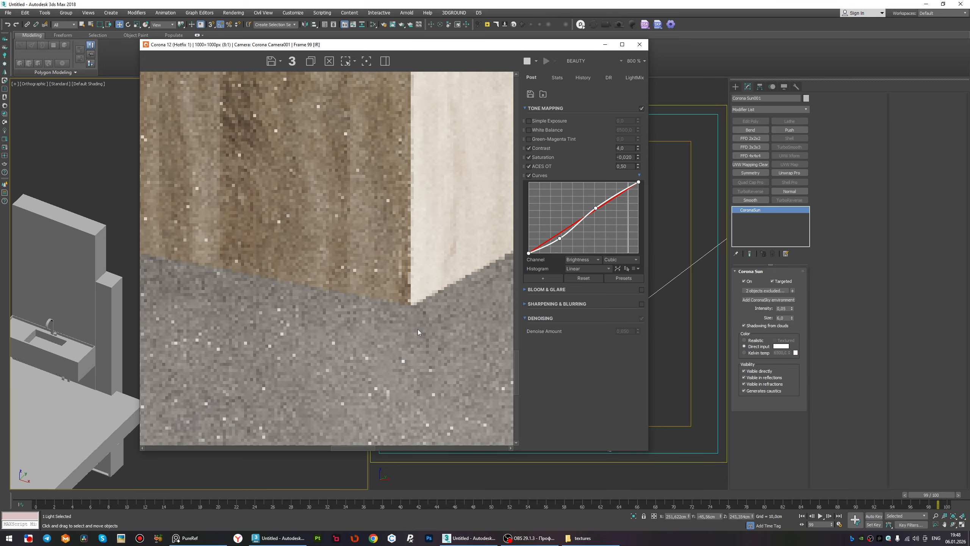
scroll(387, 329, down, 2)
scroll(387, 351, up, 4)
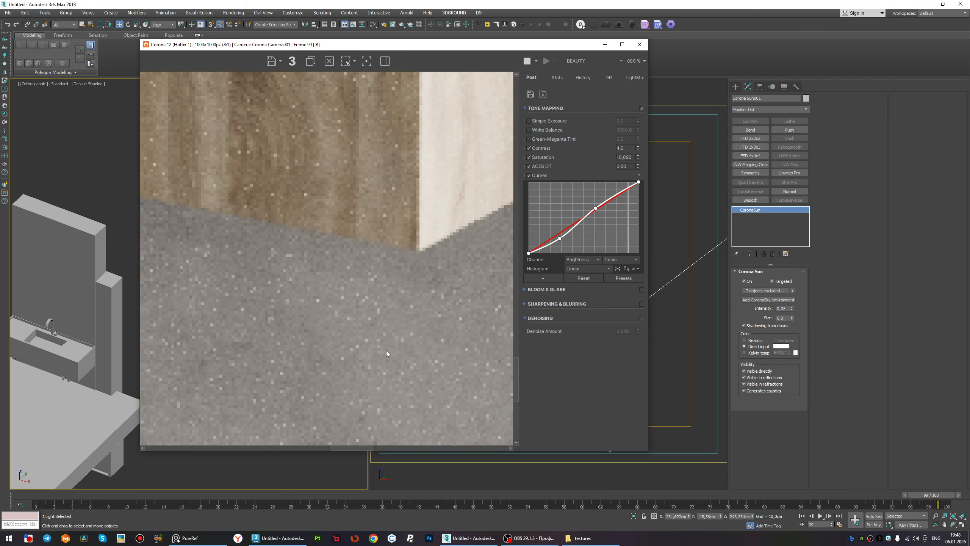
scroll(386, 351, down, 3)
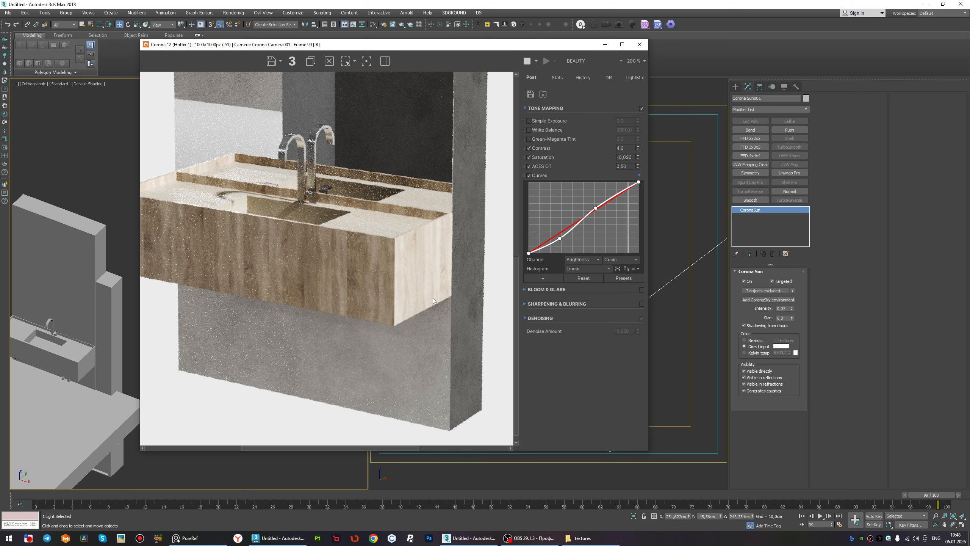
scroll(410, 323, down, 1)
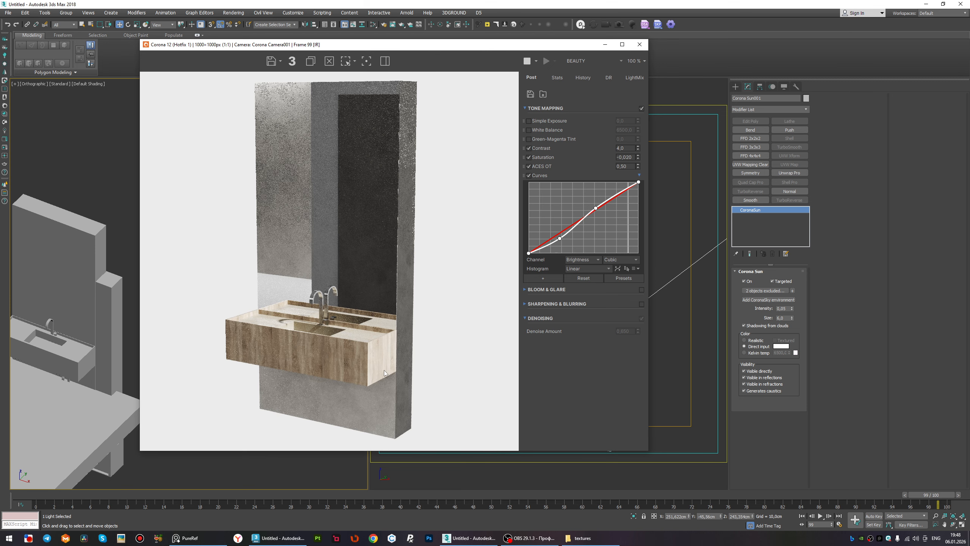
Remove Object005 from the Corona Sun's exclusion list.
click(765, 290)
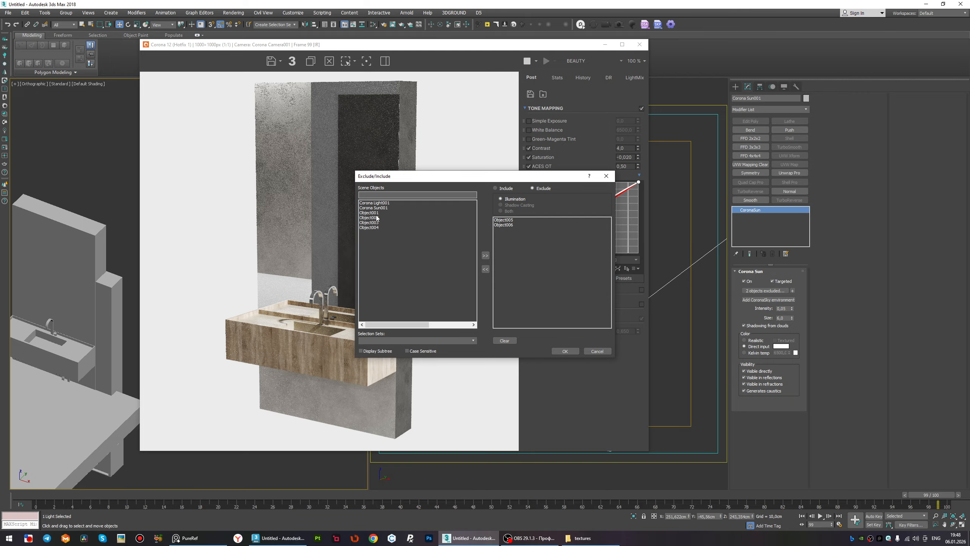
click(508, 220)
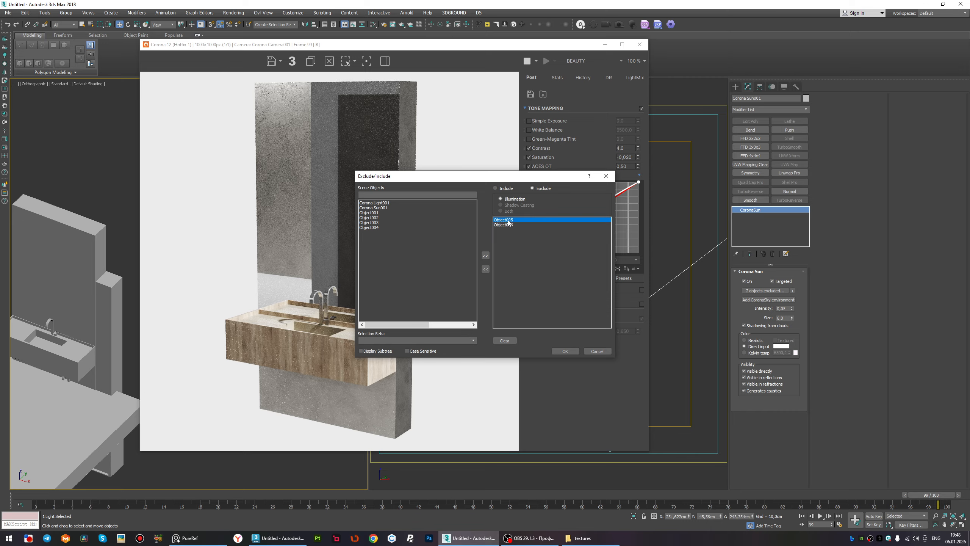
click(485, 270)
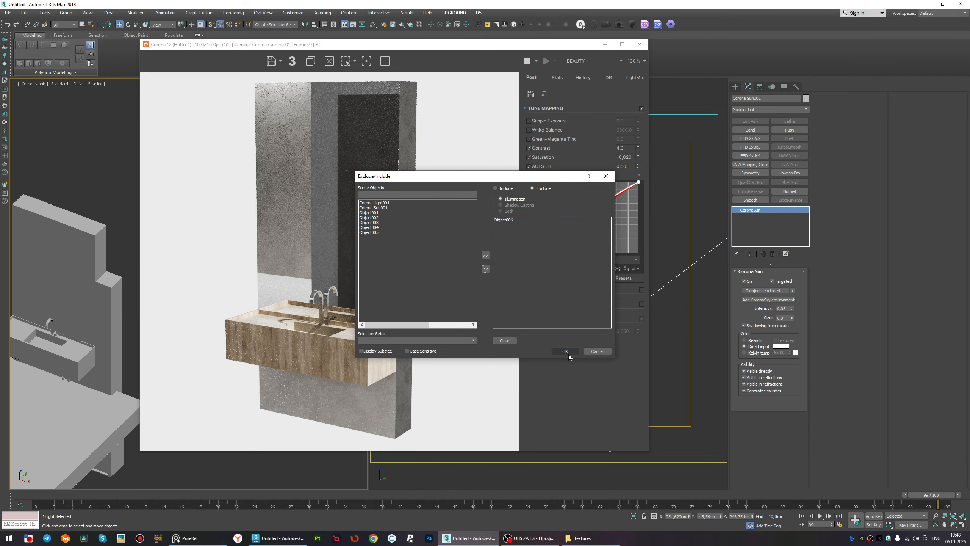
click(565, 351)
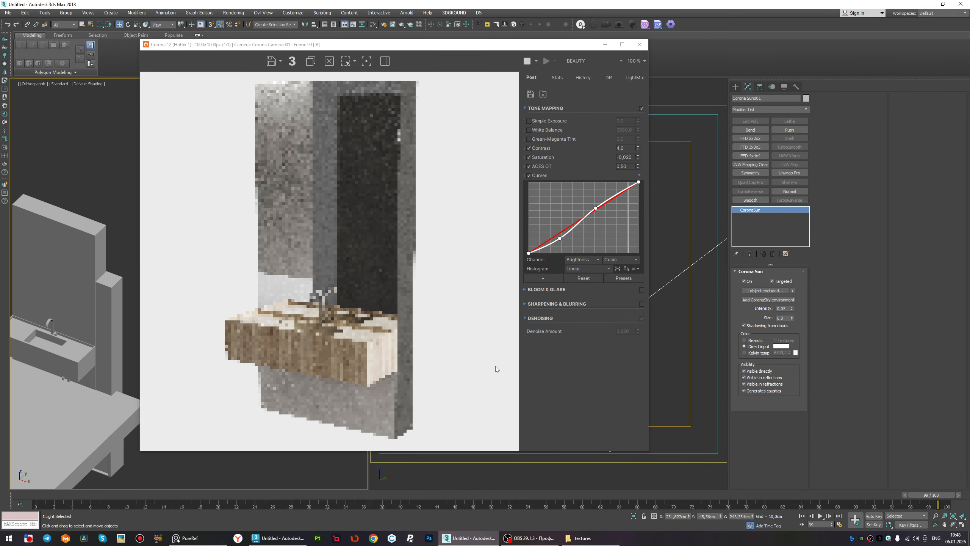
Replace Object006 with Object005 in the Corona Sun's exclusion list.
click(761, 291)
click(511, 221)
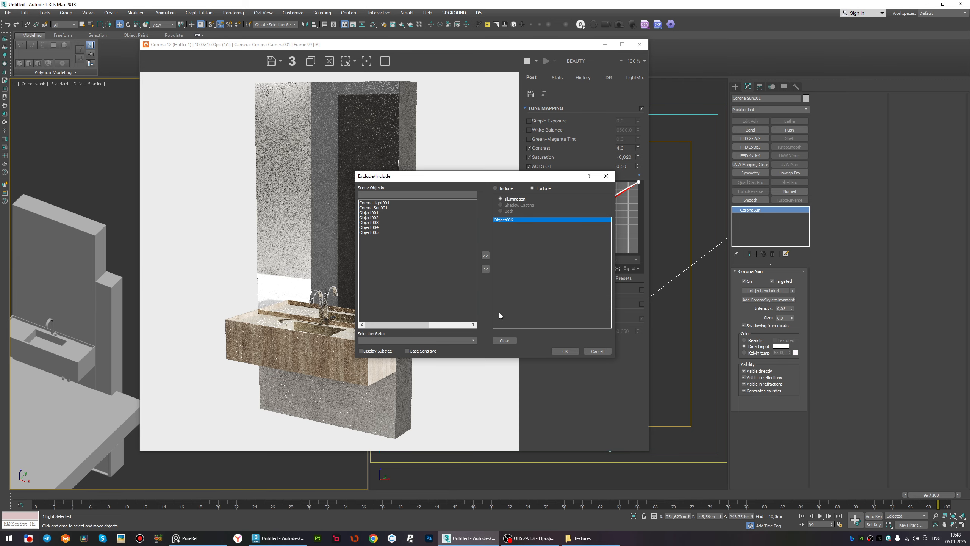
click(485, 269)
click(371, 233)
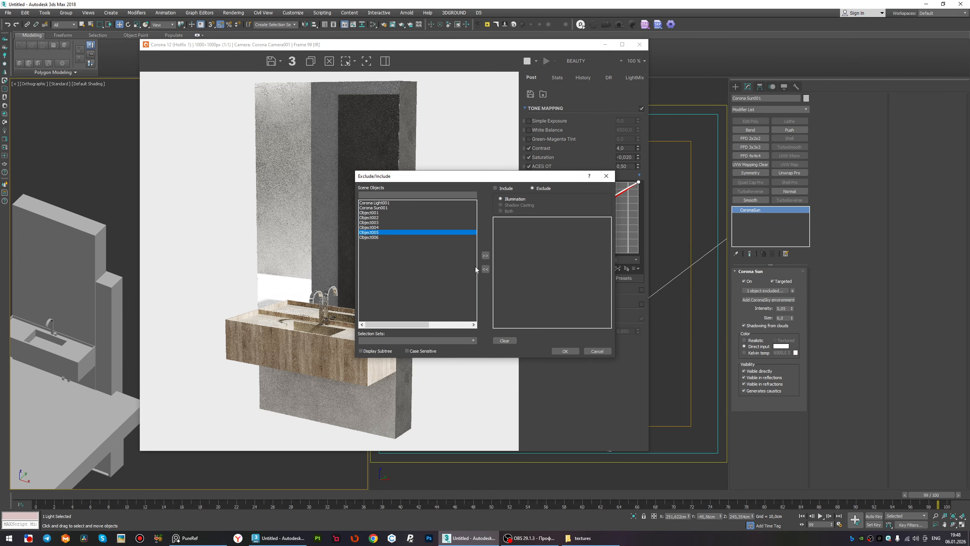
click(485, 255)
click(565, 351)
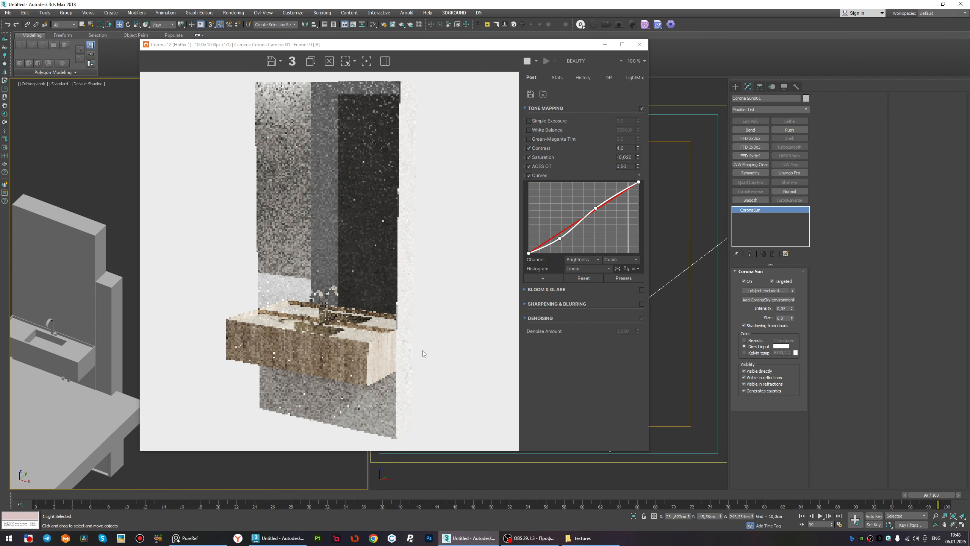
Enable Simple Exposure in the tone mapping, try 0.4, settle on 0.3, and inspect the wall edge beside the washbasin.
scroll(382, 439, up, 3)
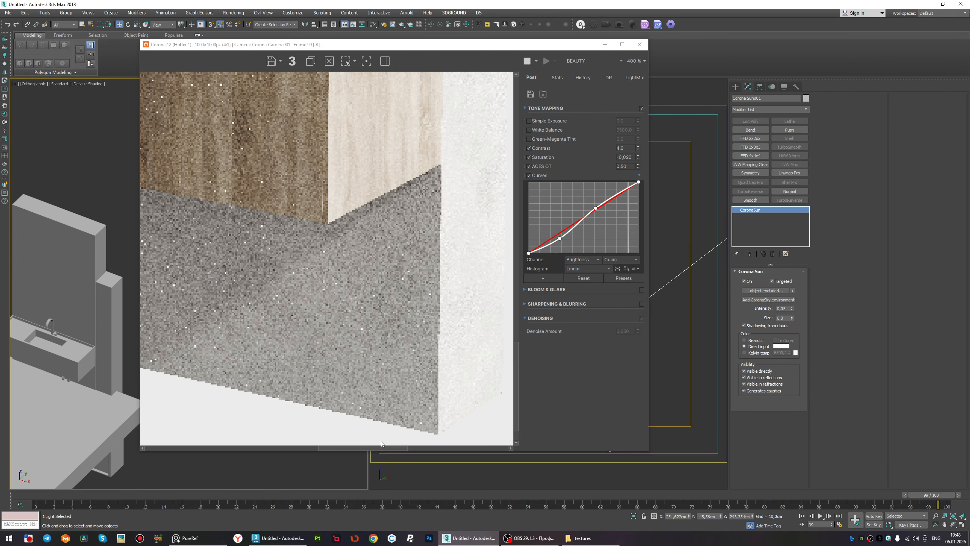
scroll(391, 380, down, 3)
click(529, 121)
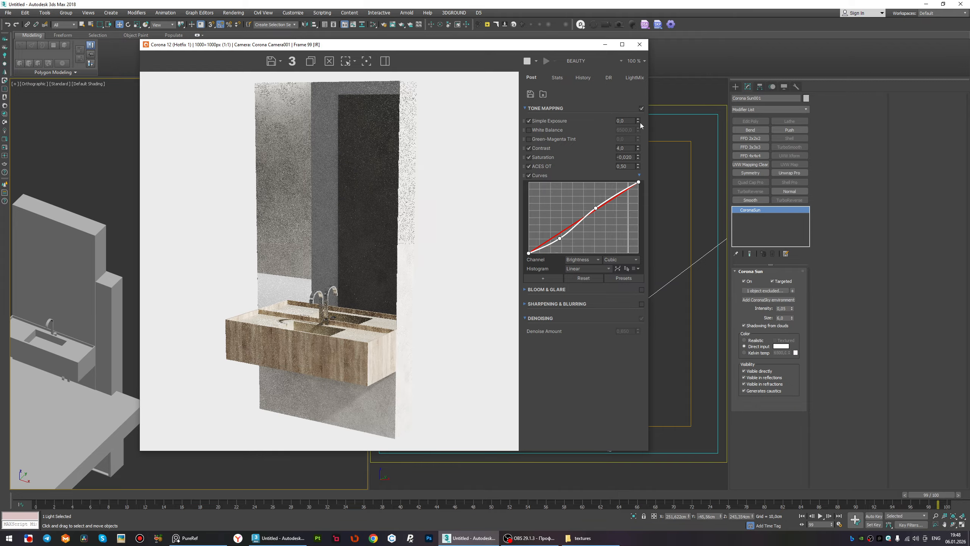
double_click(627, 122)
text(0,4)
key(Return)
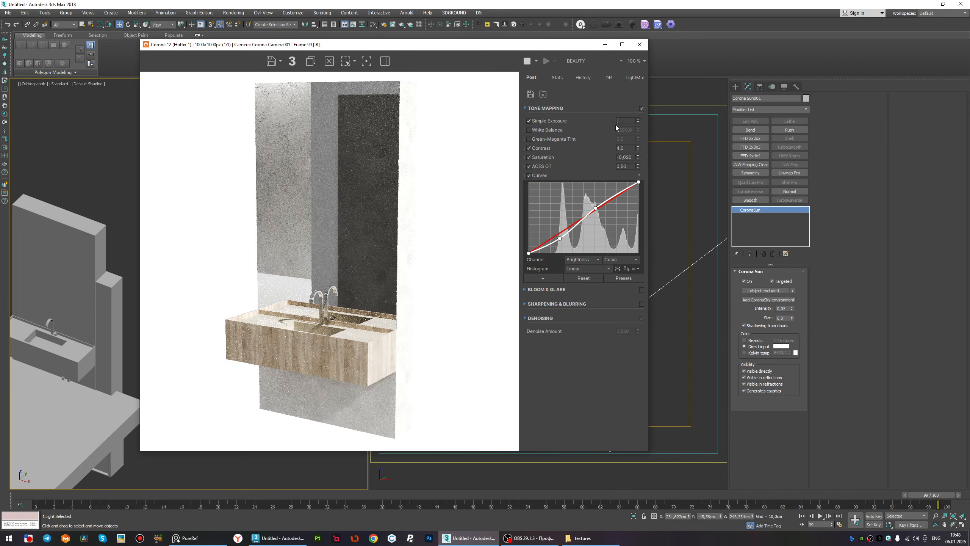
text(0,3)
key(Return)
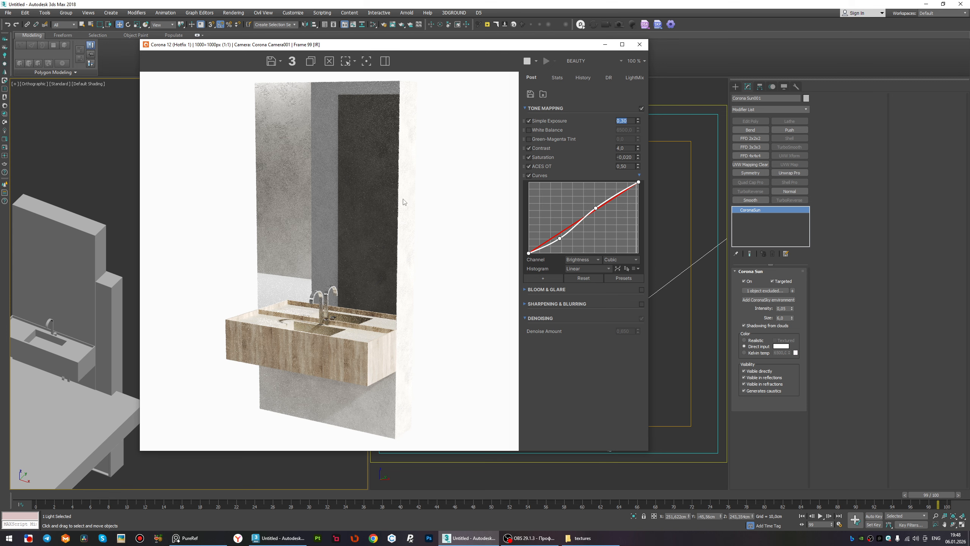
scroll(413, 389, up, 2)
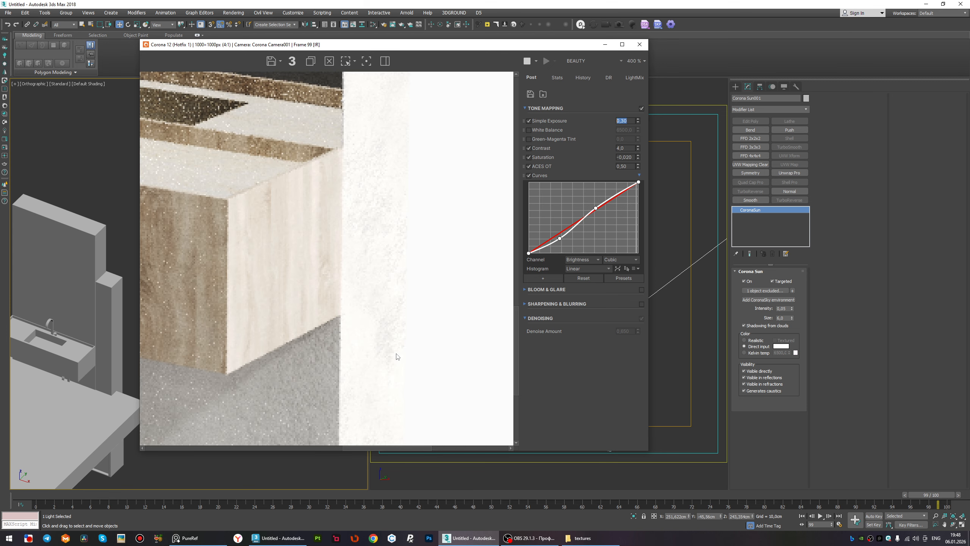
scroll(396, 355, down, 2)
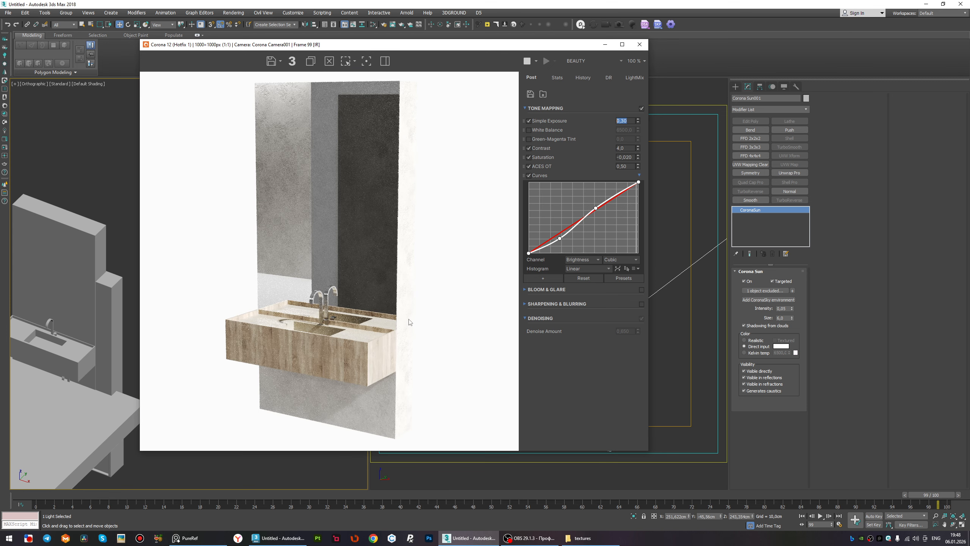
Set the Corona Sun's intensity to 0.02 and inspect the washbasin and wall in the render.
click(787, 311)
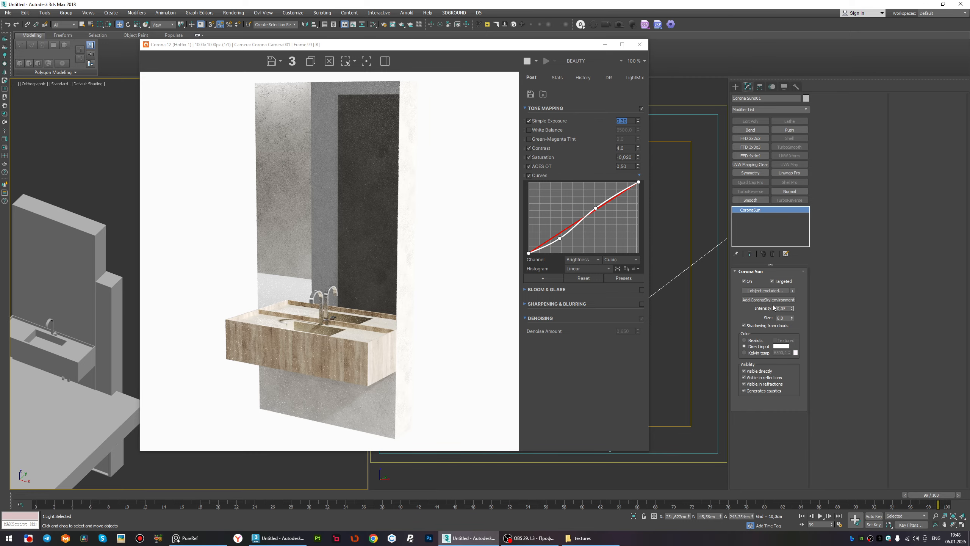
text(2)
key(Return)
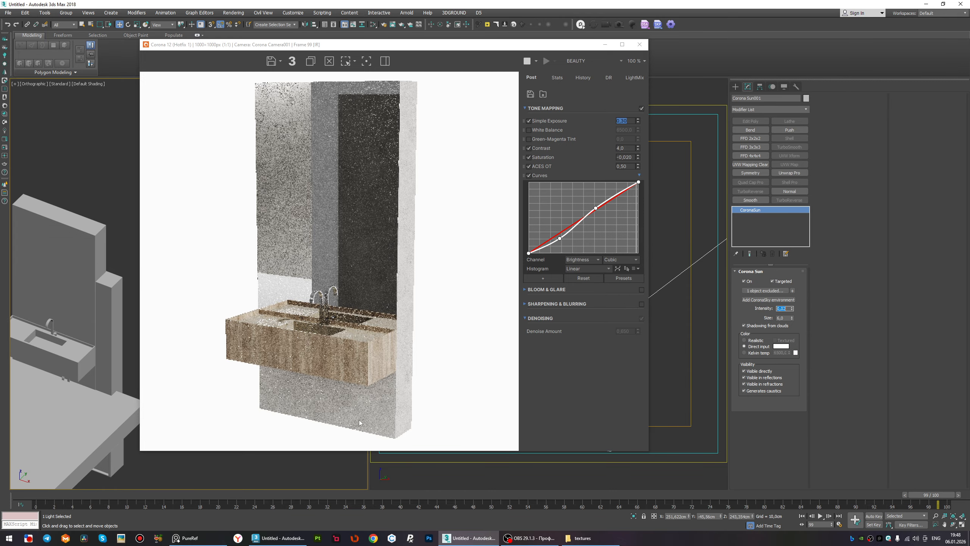
scroll(360, 420, up, 2)
scroll(395, 342, down, 1)
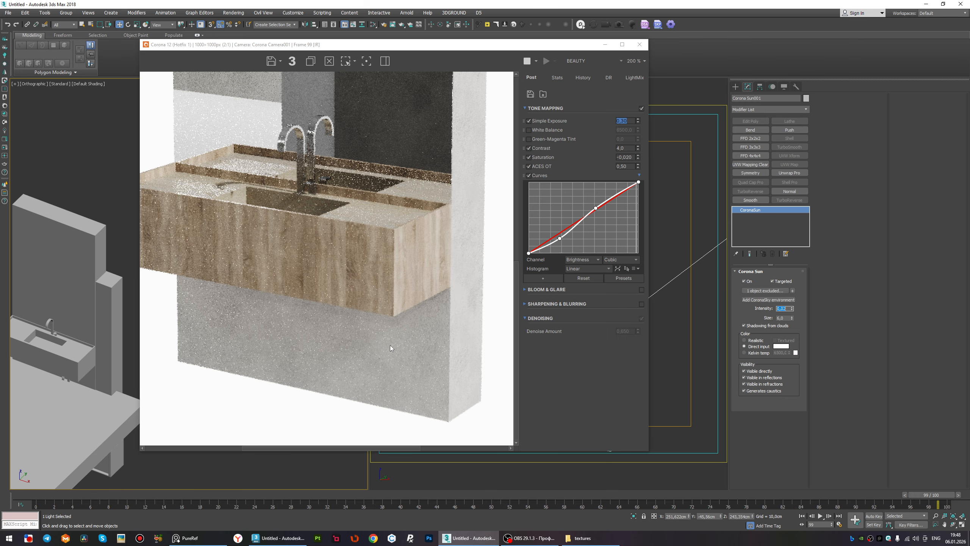
scroll(397, 356, down, 1)
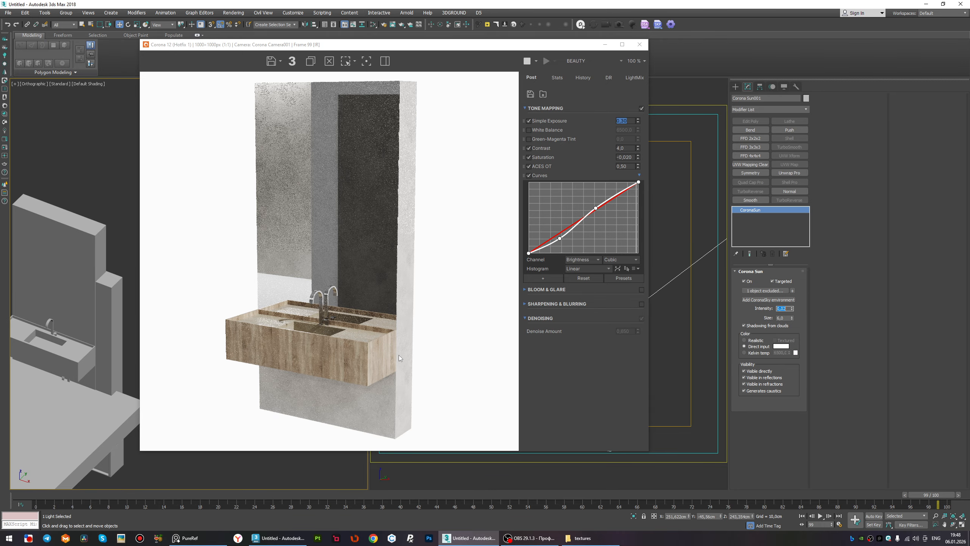
Close the render window and draw a rectangular Corona Light of about 334 × 386 cm over the washbasin wall in the front view.
click(639, 44)
scroll(303, 290, down, 3)
click(313, 348)
key(f)
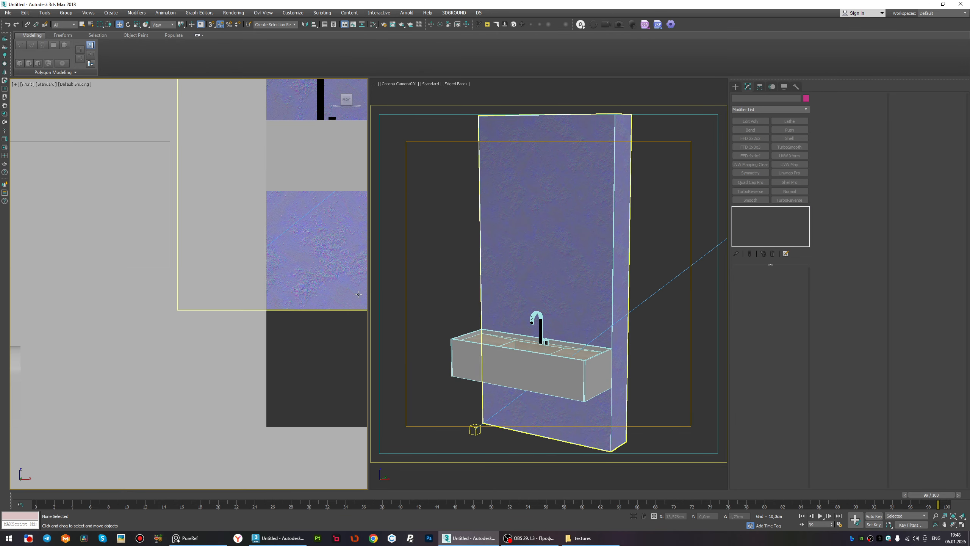
key(z)
click(735, 87)
click(752, 98)
click(784, 133)
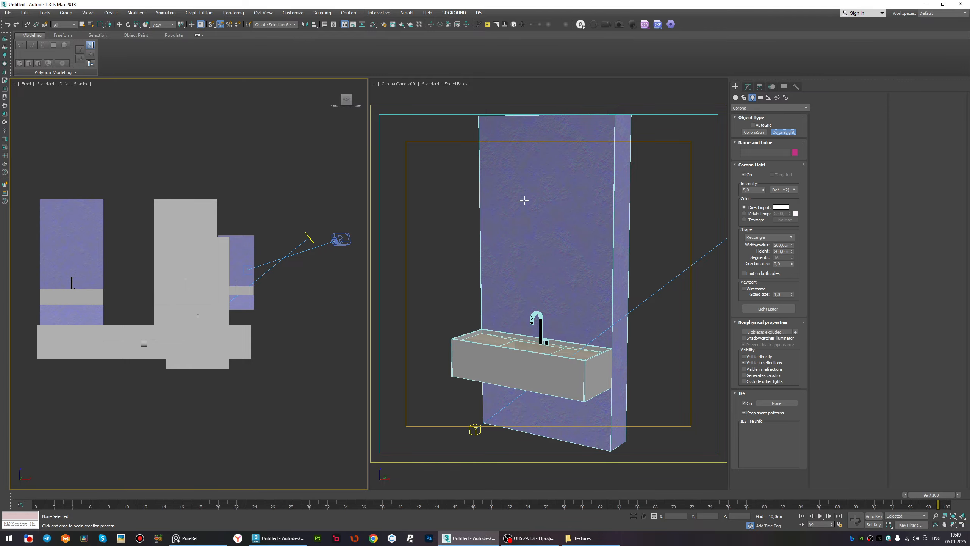
drag(203, 240, 271, 318)
Move the new Corona Light in front of and to the left of the washbasin in the top view, and check it in the interactive render.
key(t)
key(z)
key(w)
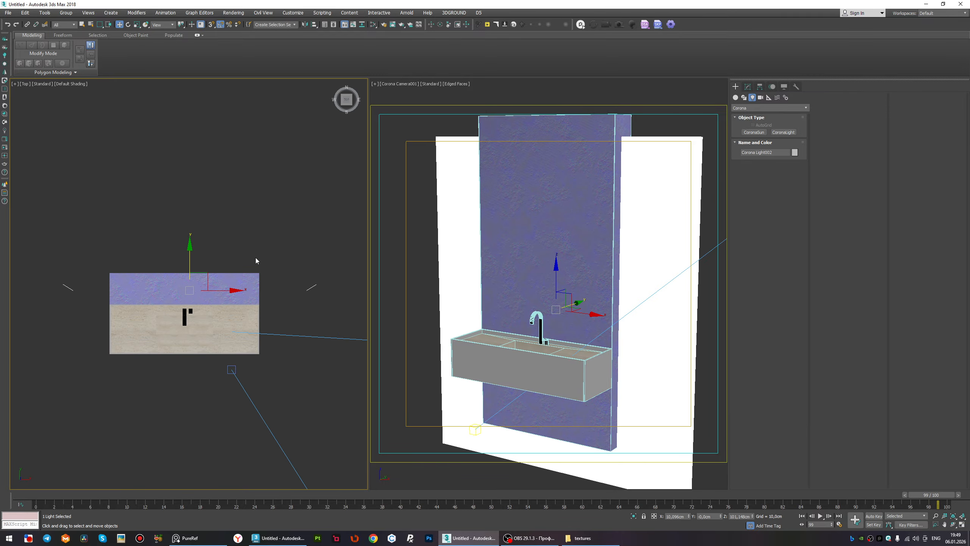
scroll(255, 258, down, 3)
drag(243, 260, 151, 355)
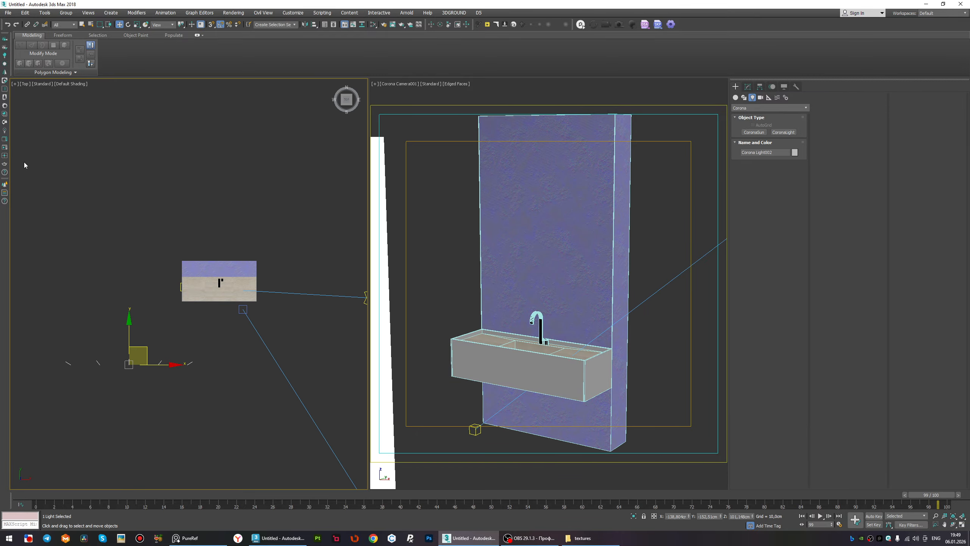
click(5, 149)
click(747, 86)
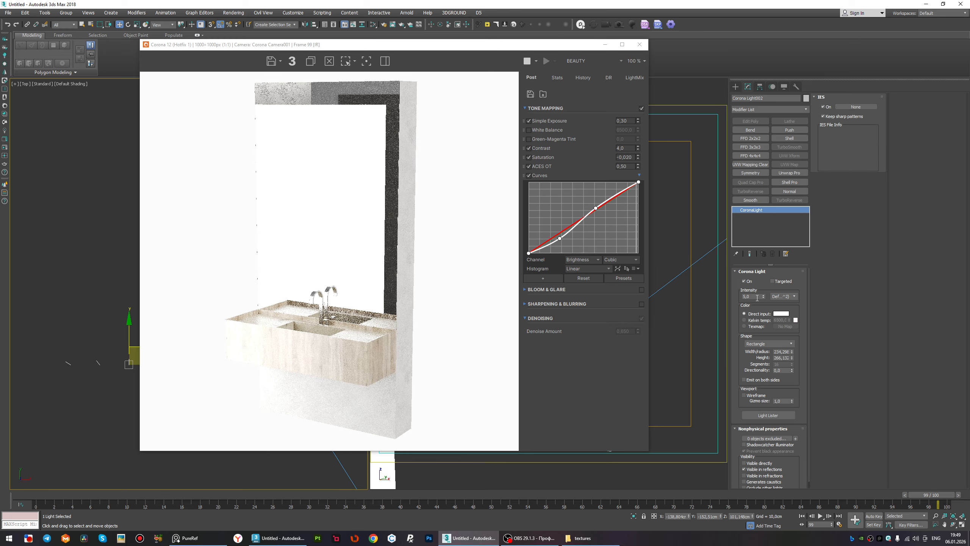
drag(546, 46, 699, 46)
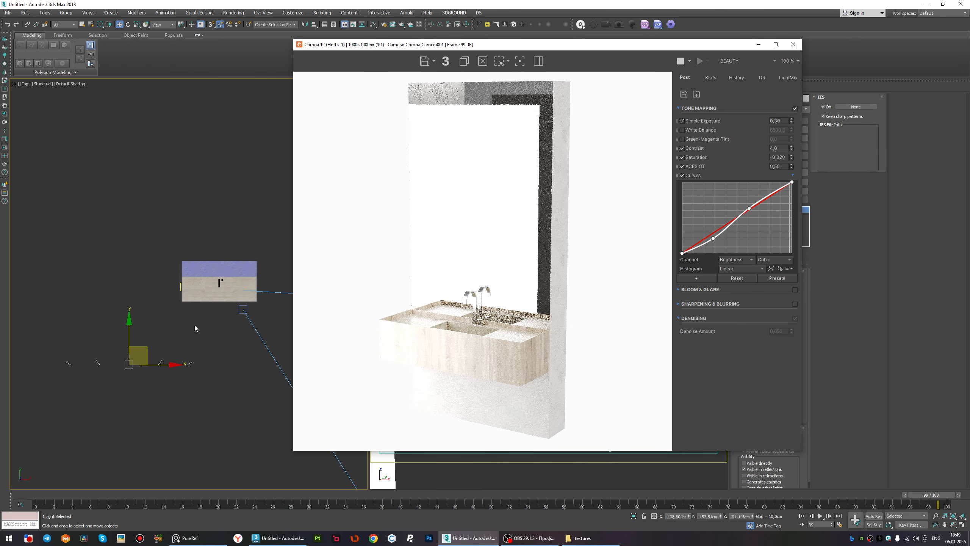
Rotate the Corona Light toward the washbasin and move it to the left side of the wall in the top view.
key(e)
drag(146, 321, 73, 266)
key(w)
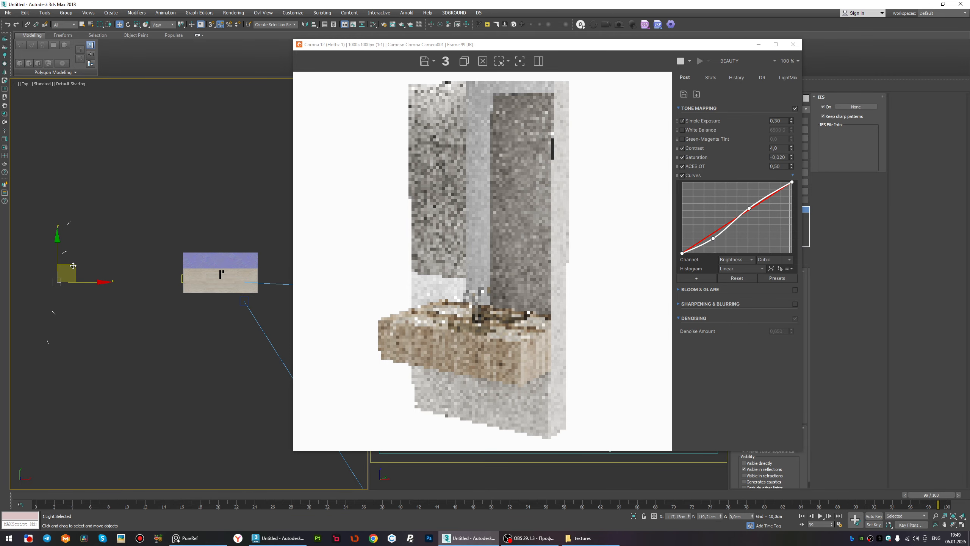
drag(601, 46, 693, 47)
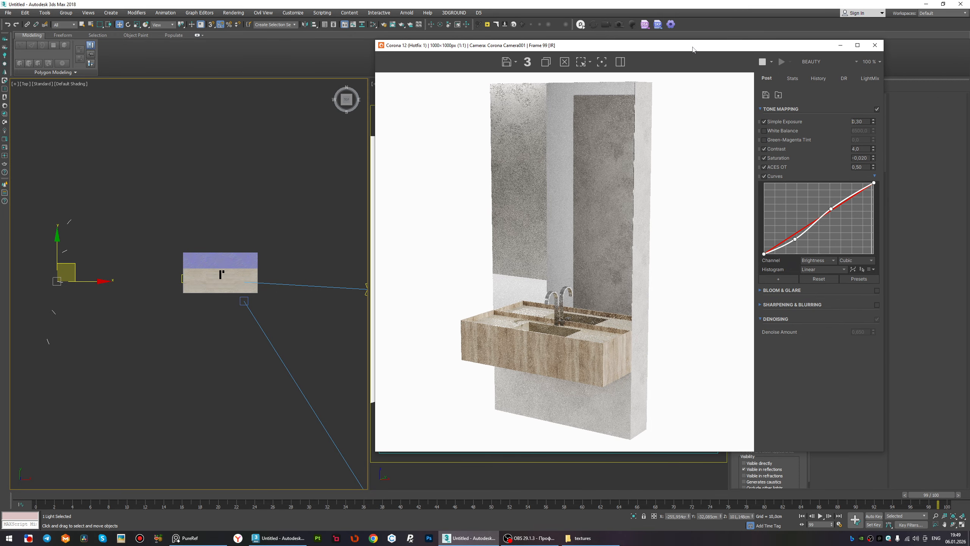
Select the Corona Sun and set its intensity to 0.05 while the interactive render runs.
click(305, 276)
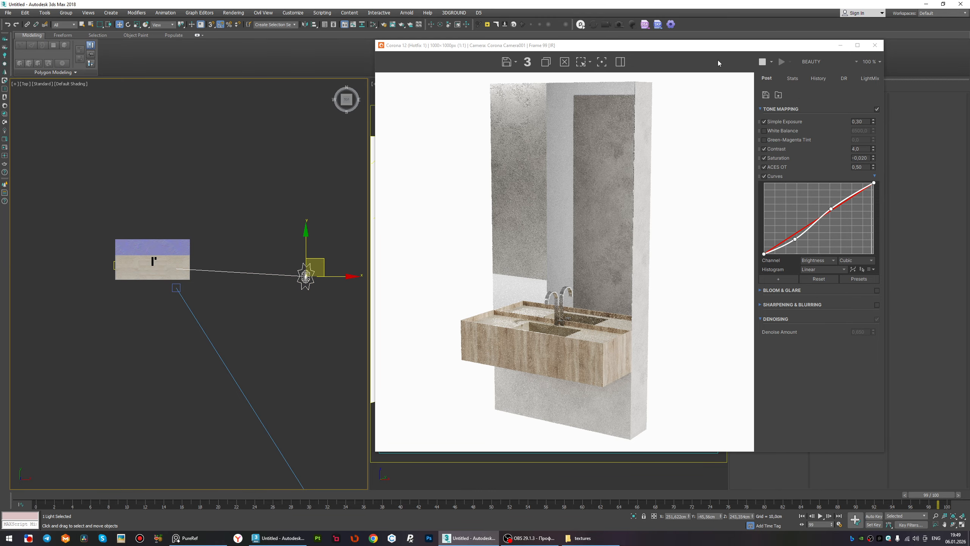
drag(729, 46, 489, 55)
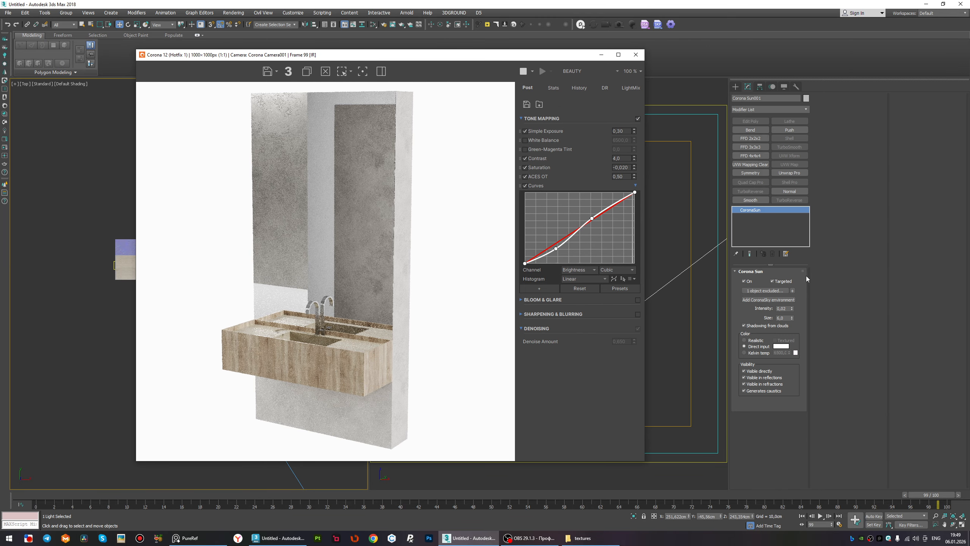
double_click(785, 309)
text(0,05)
key(Return)
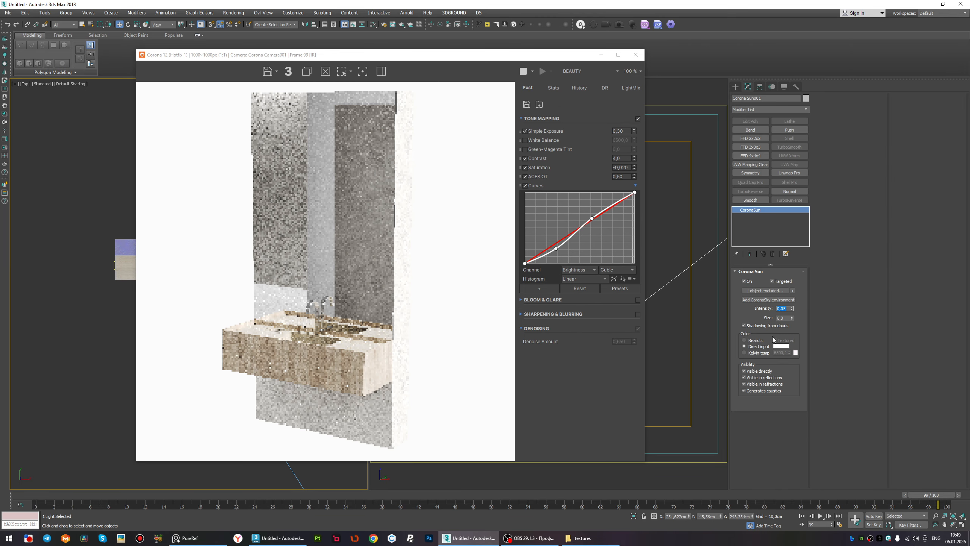
Set ACES OT to 0.80 in the render's tone mapping and check the washbasin up close.
double_click(622, 177)
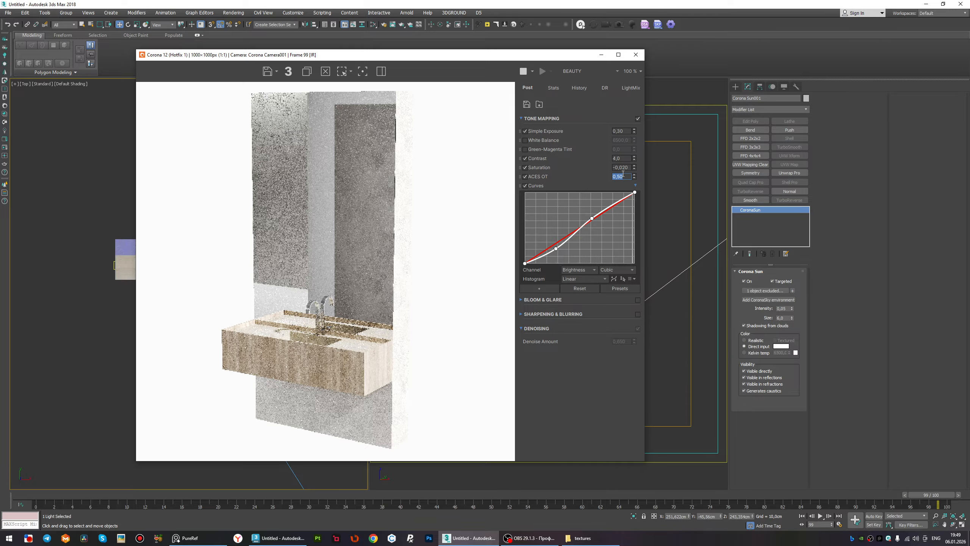
key(BackSpace)
text(0,8)
key(Return)
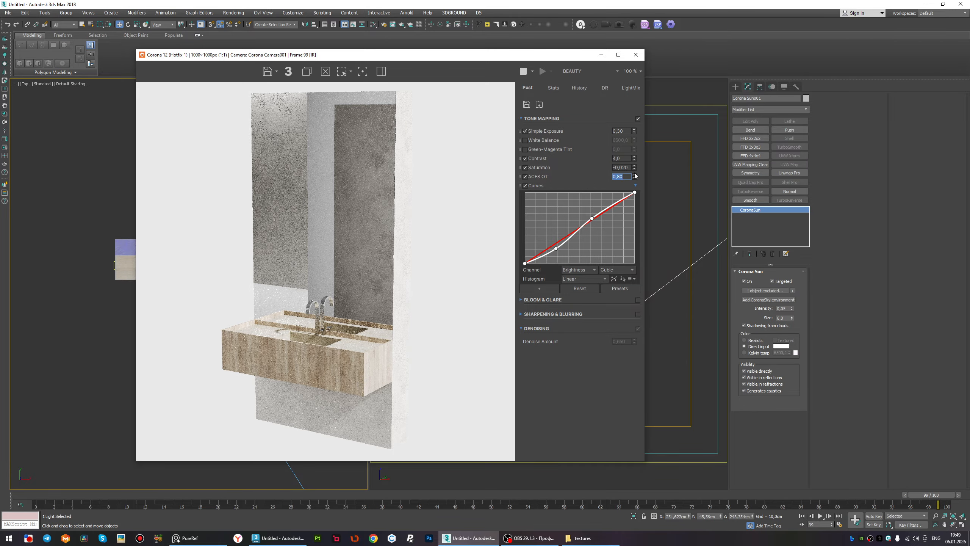
scroll(375, 397, up, 3)
scroll(377, 397, down, 3)
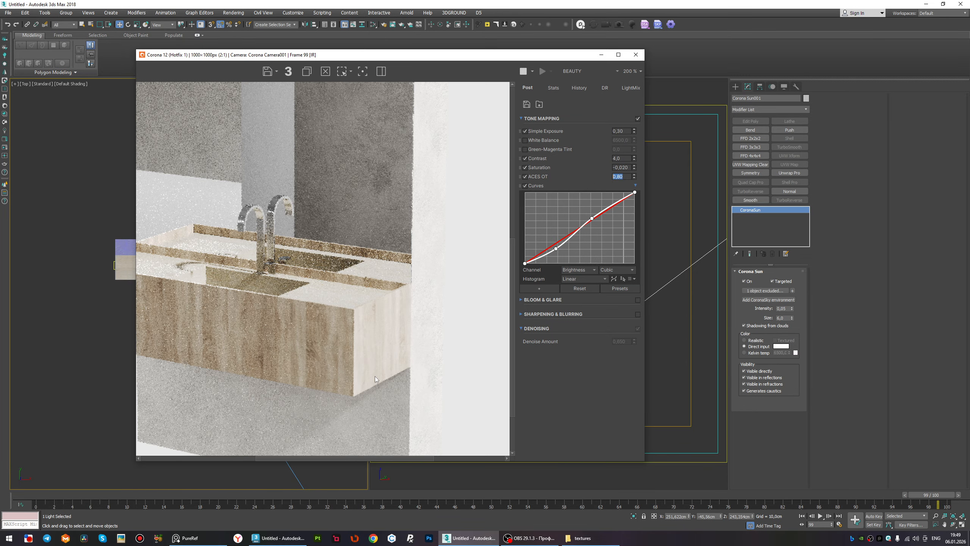
scroll(394, 87, up, 3)
scroll(400, 130, down, 3)
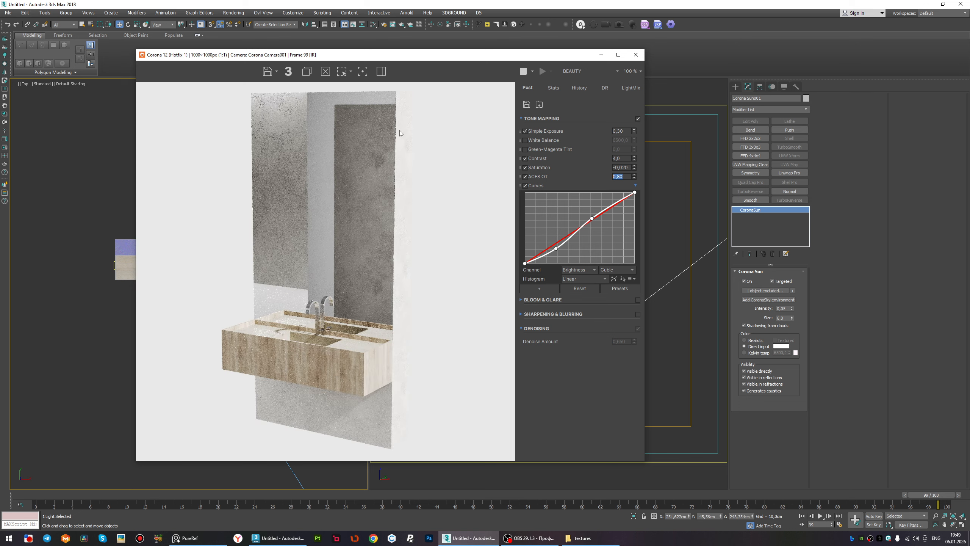
Turn off Simple Exposure in the tone mapping and inspect the washbasin, mirror and wall edges in the render.
scroll(398, 246, down, 1)
scroll(386, 306, up, 3)
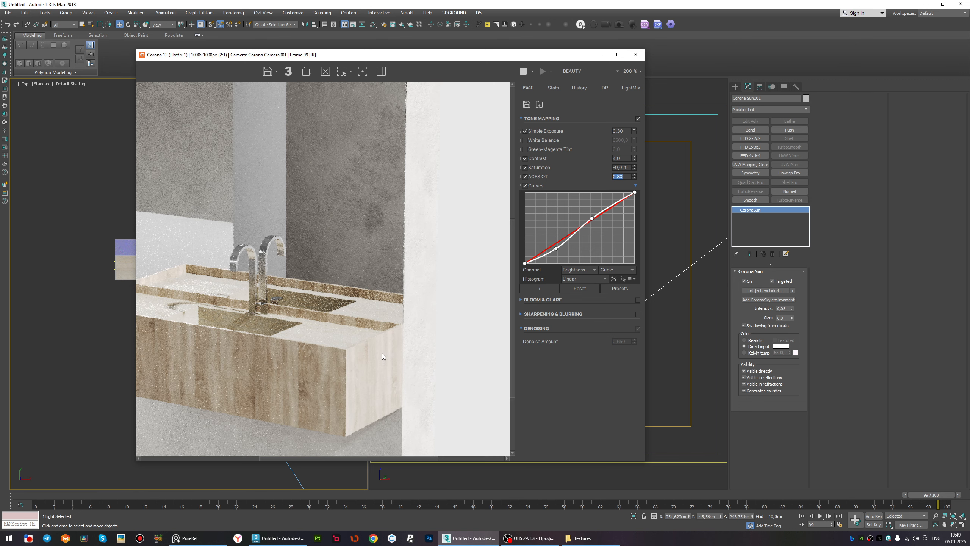
scroll(381, 351, down, 2)
scroll(385, 88, up, 3)
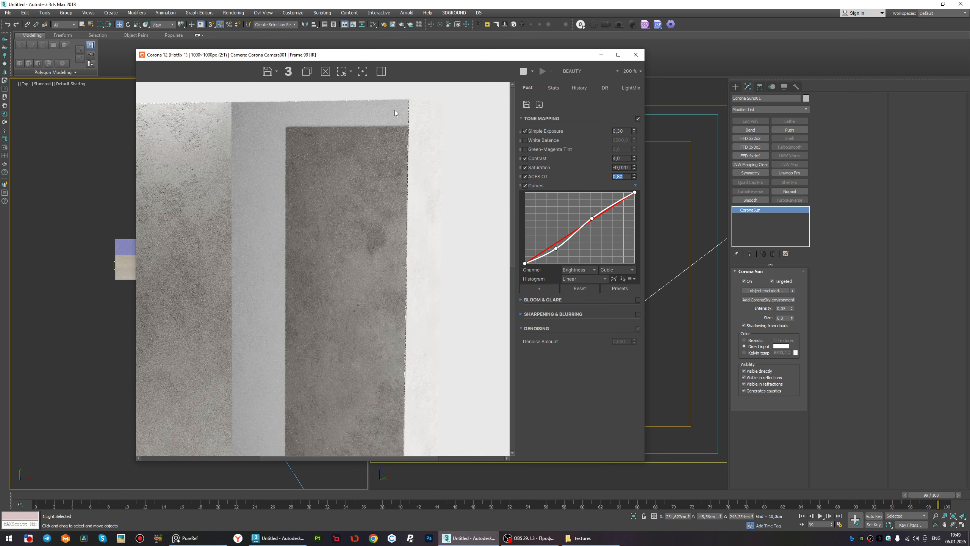
scroll(394, 110, down, 3)
click(525, 131)
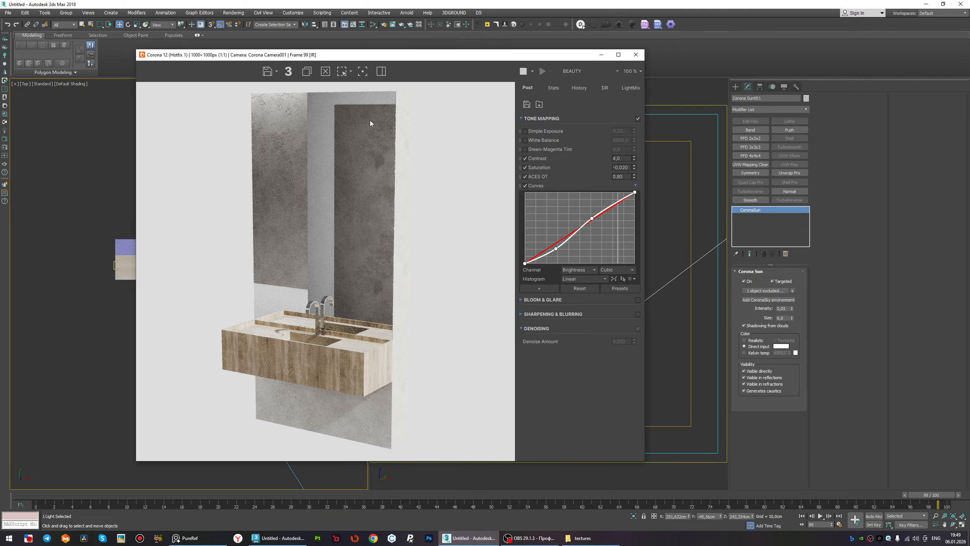
scroll(356, 153, down, 2)
scroll(356, 336, up, 2)
scroll(366, 379, up, 1)
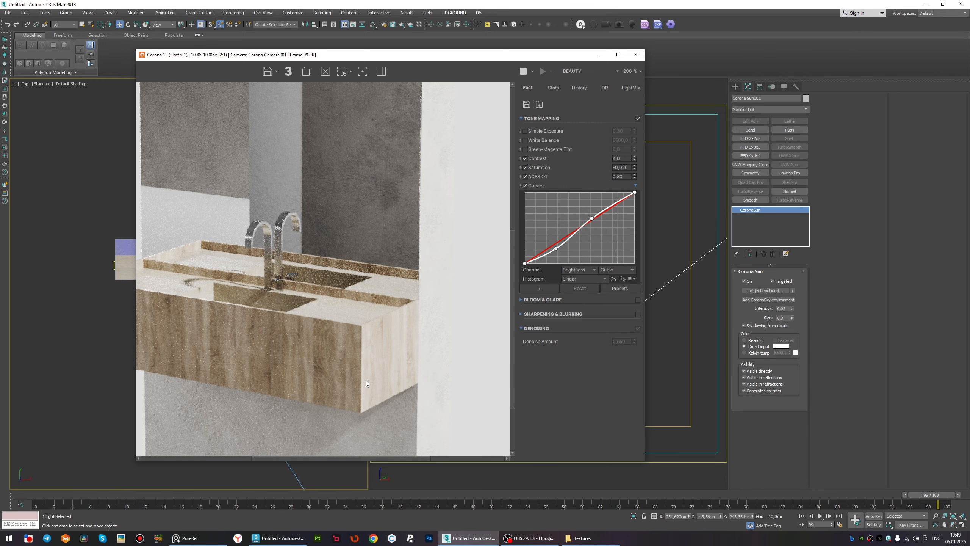
scroll(366, 382, down, 2)
scroll(363, 378, up, 1)
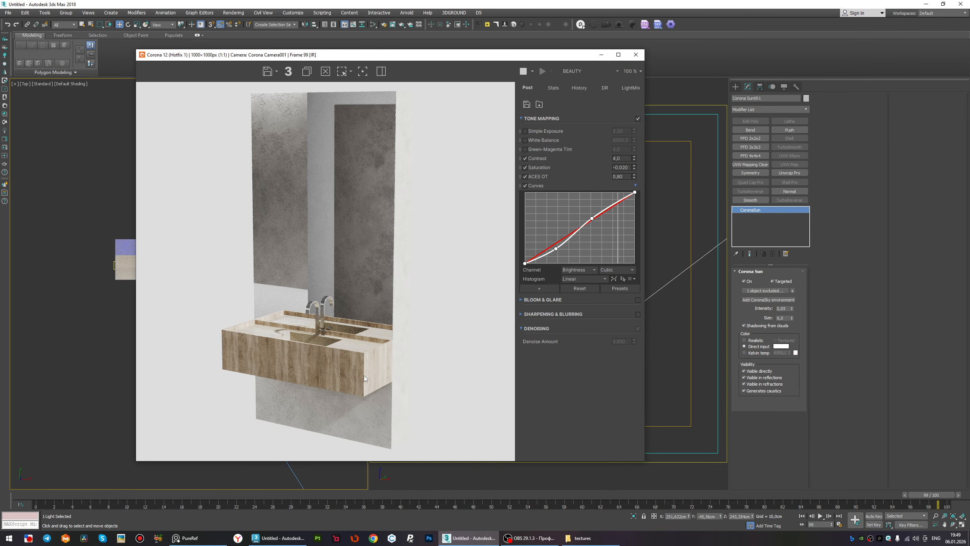
Delete the rectangular Corona Light beside the washbasin wall in the top view, moving the render window out of the way.
drag(280, 55, 416, 61)
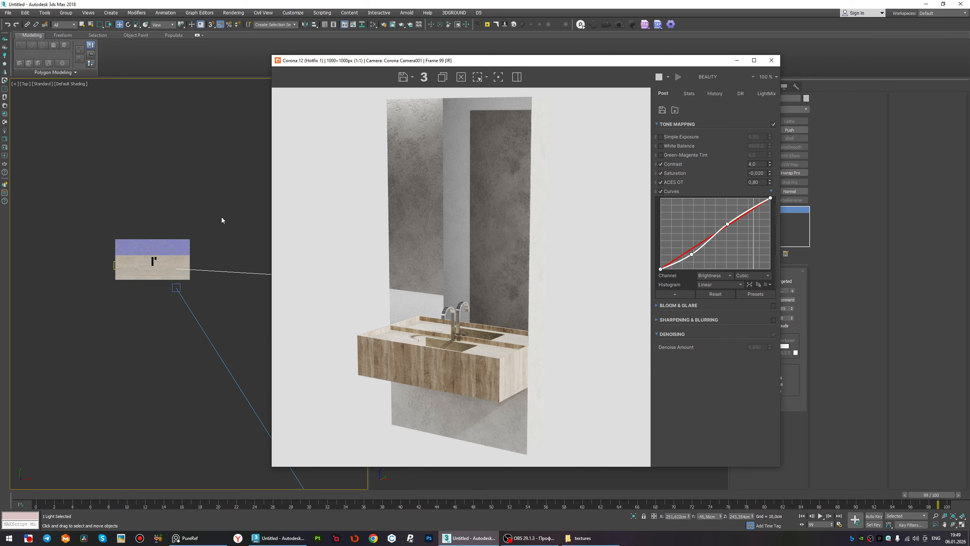
scroll(184, 227, down, 3)
drag(99, 173, 70, 306)
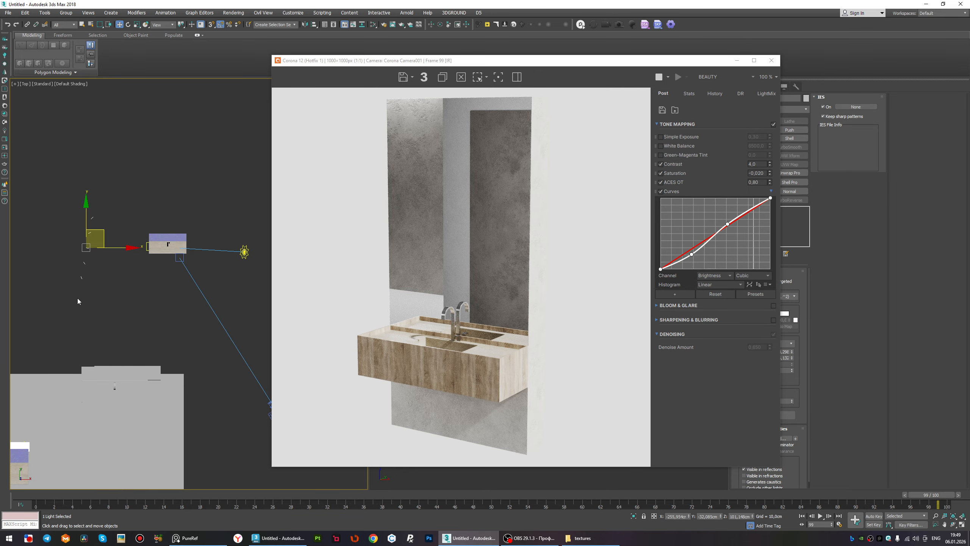
key(Delete)
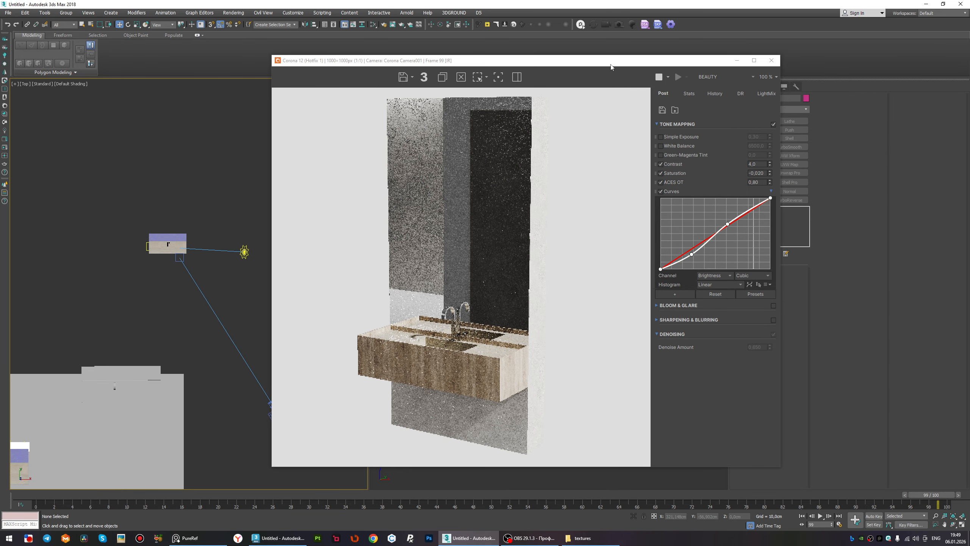
drag(611, 67, 455, 64)
click(676, 182)
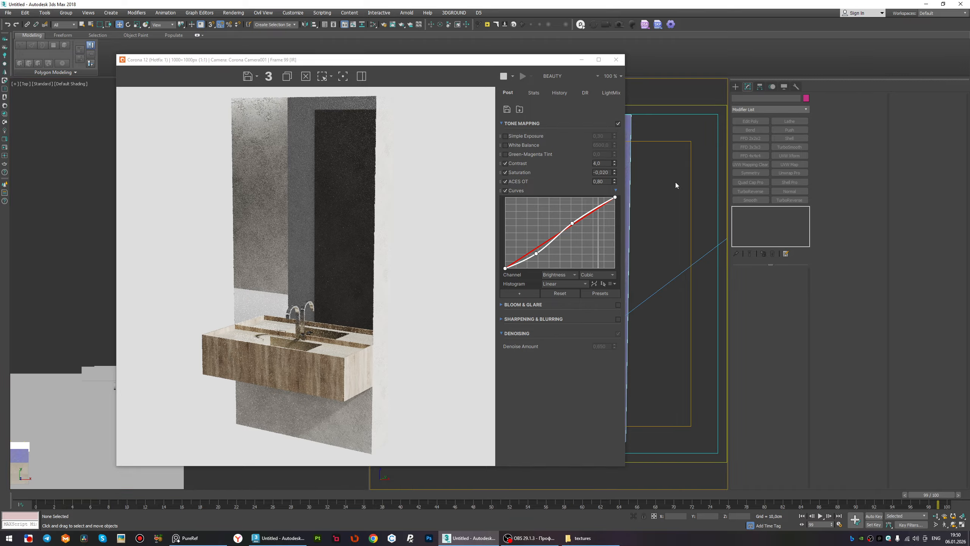
Open the Slate Material Editor and try U offsets of 0, 0.1 and 0.2 on the lebombo_8k.hdr bitmap.
key(m)
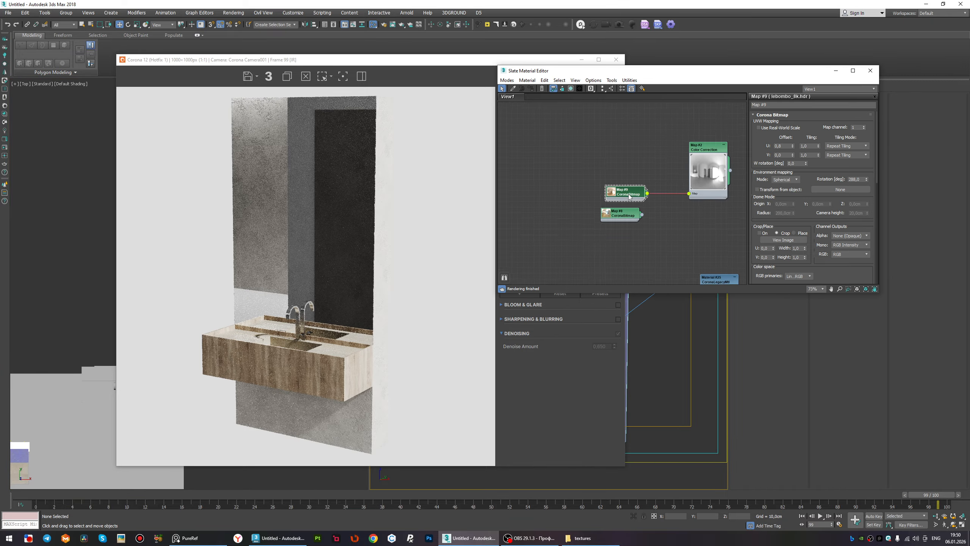
double_click(786, 146)
text(0)
key(Return)
text(,1)
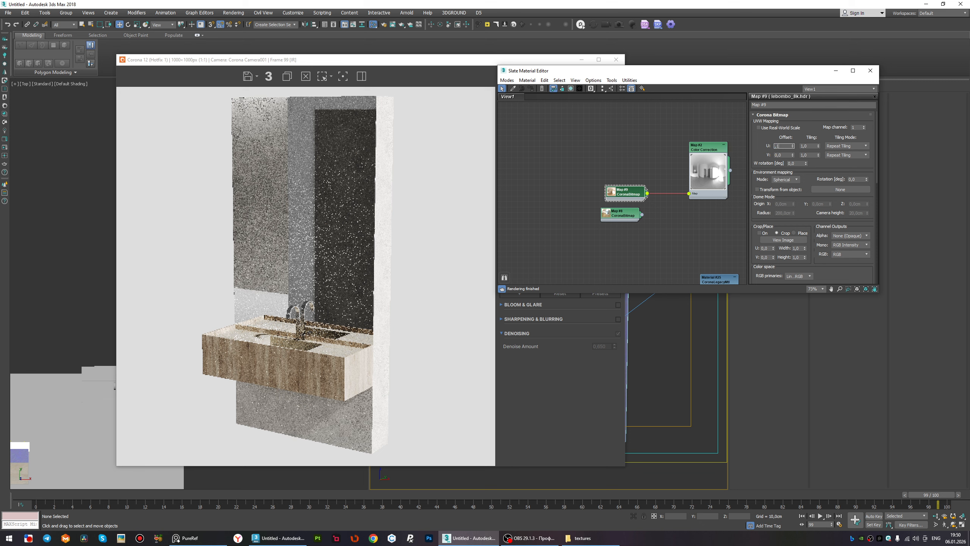
key(Return)
text(,2)
key(Return)
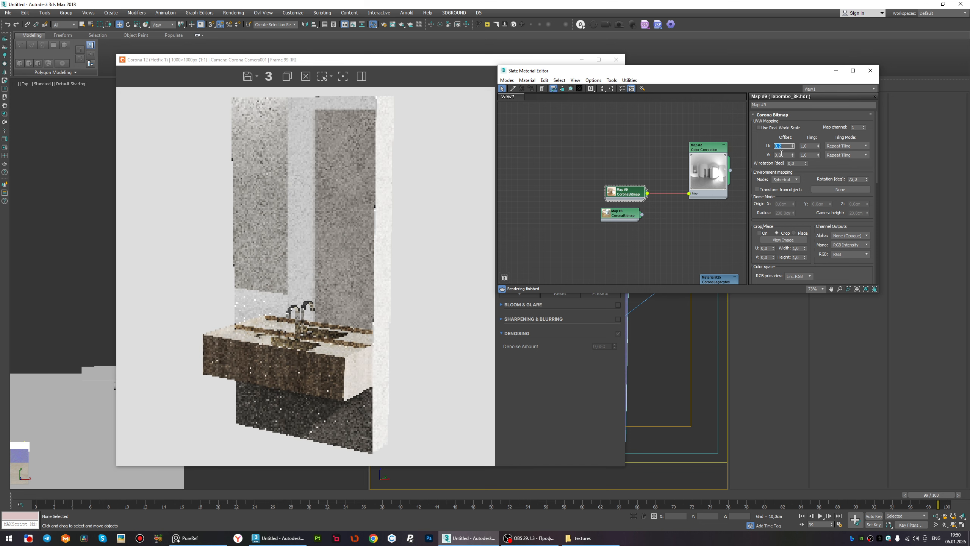
Try U offsets of 0.4, 0.5 and 0.6 on the HDRI bitmap, return to 0.5 and inspect the render.
text(,4)
key(Return)
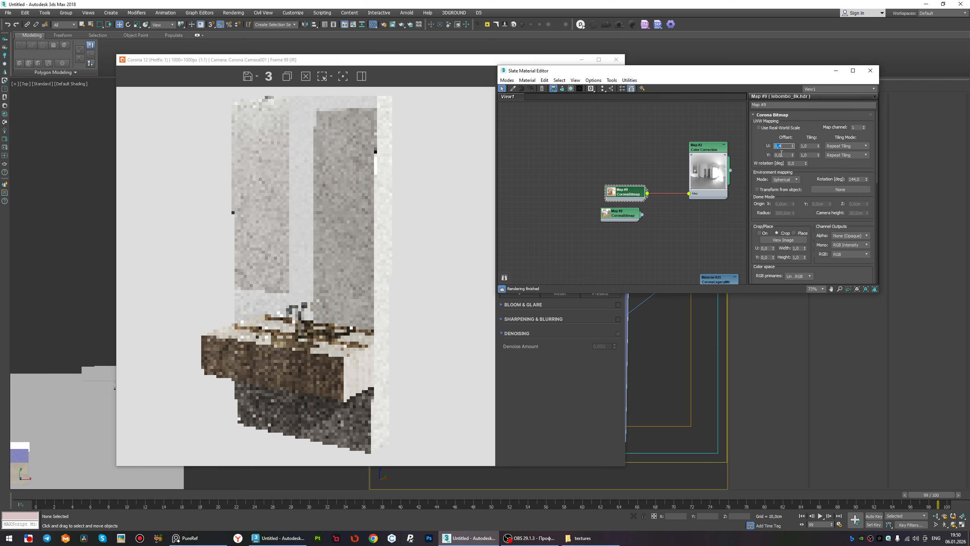
text(,5)
key(Return)
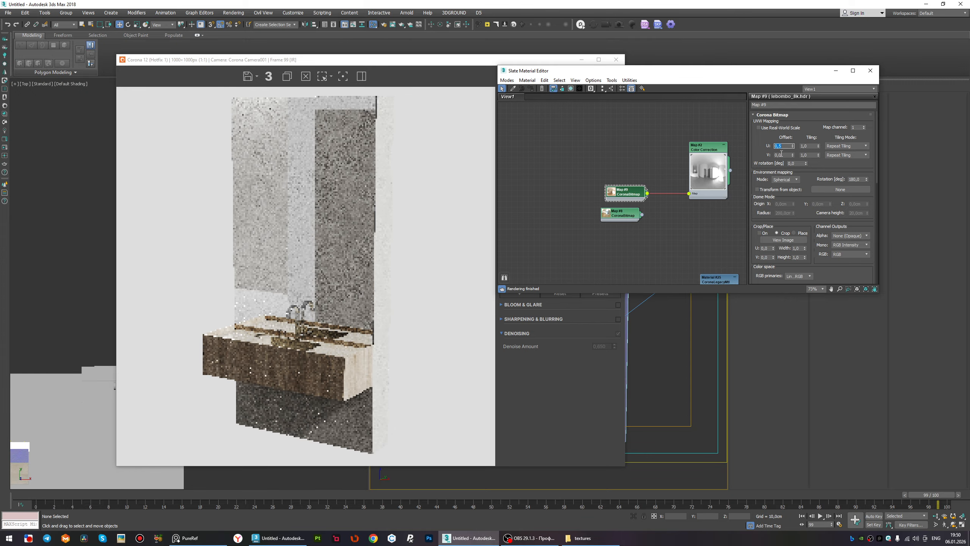
text(,6)
key(Return)
text(,5)
key(Return)
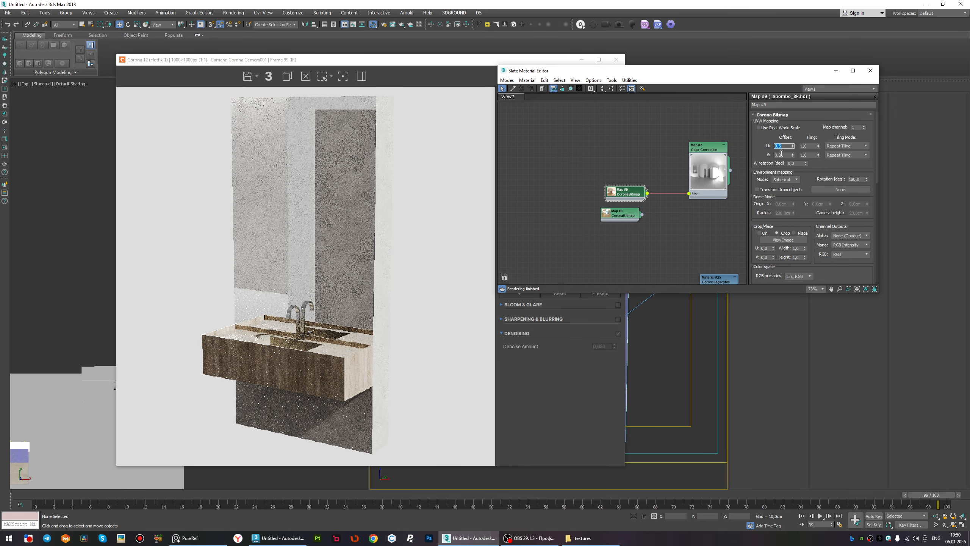
click(338, 421)
scroll(336, 424, up, 3)
scroll(332, 406, down, 3)
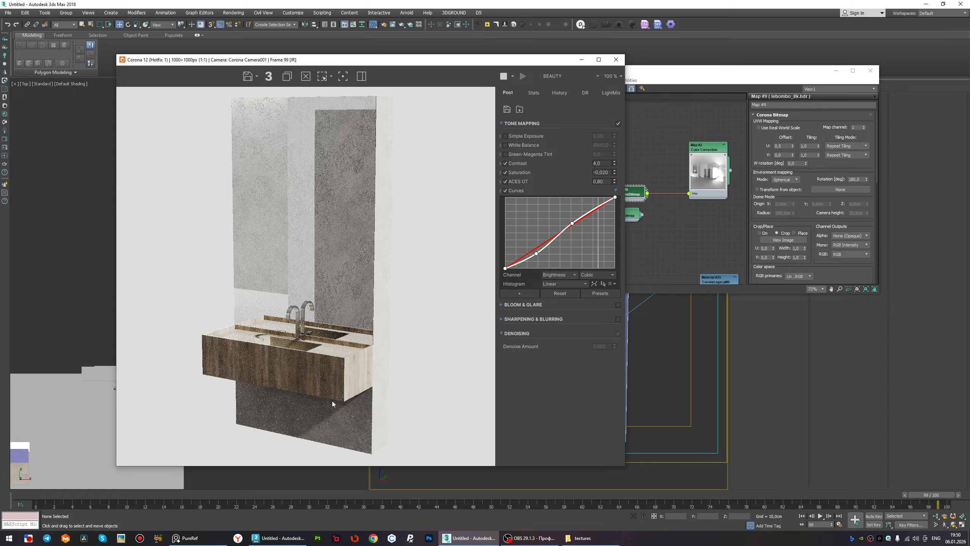
Set the HDRI bitmap's U offset to 0.6 and check the lighting in the interactive render.
double_click(781, 145)
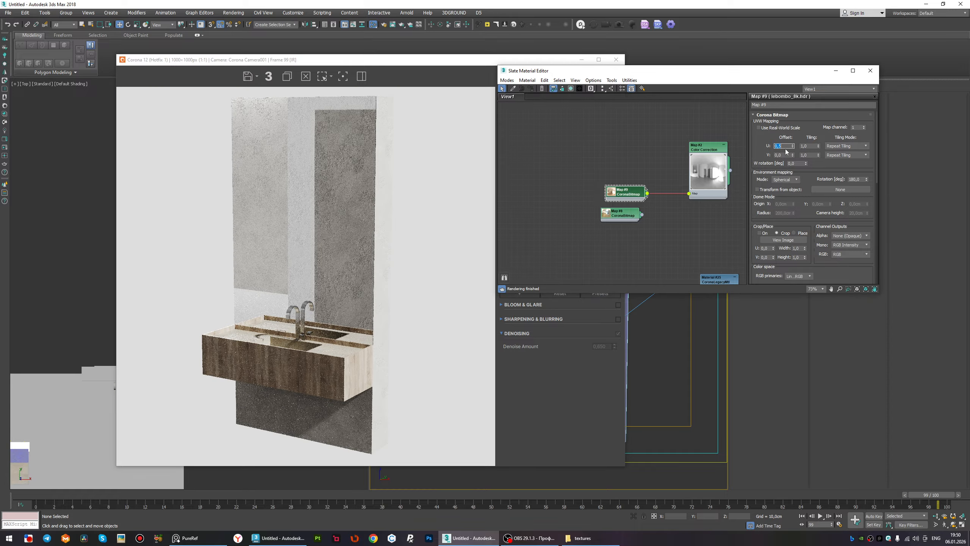
key(Return)
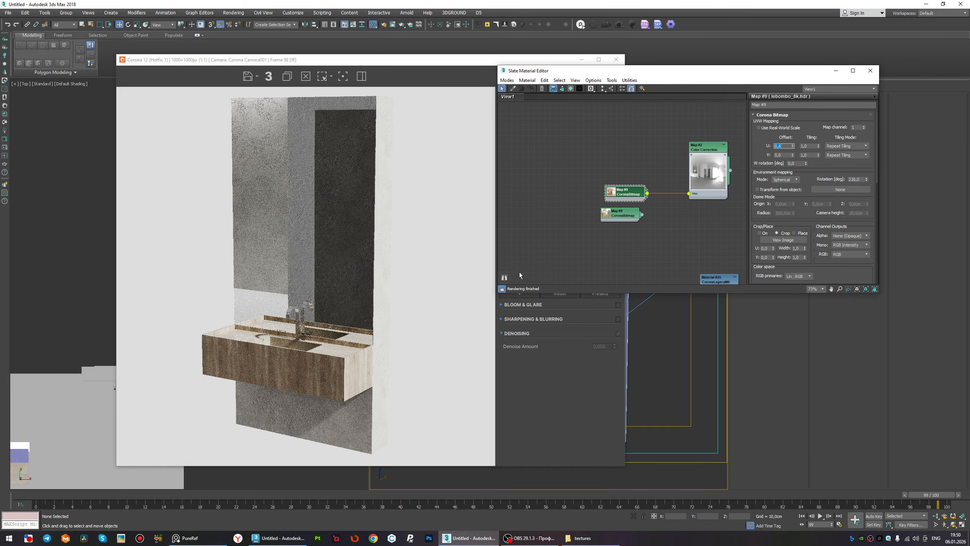
scroll(336, 417, up, 2)
scroll(333, 418, down, 2)
Locate the wall material's nodes and set the brightness of its diffuse Color Correction map to 30.
scroll(612, 214, down, 14)
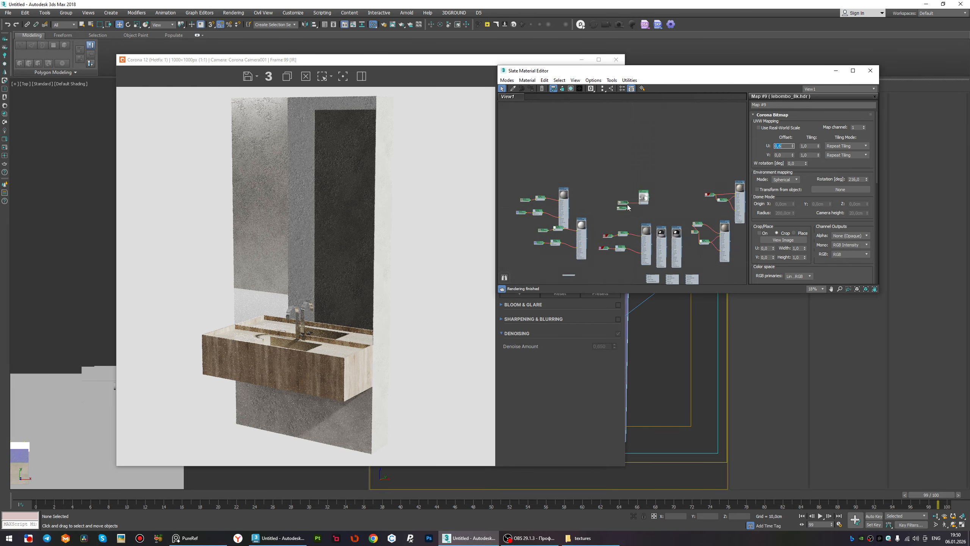
scroll(634, 226, up, 7)
middle_drag(633, 227, 630, 199)
scroll(631, 199, up, 5)
click(621, 188)
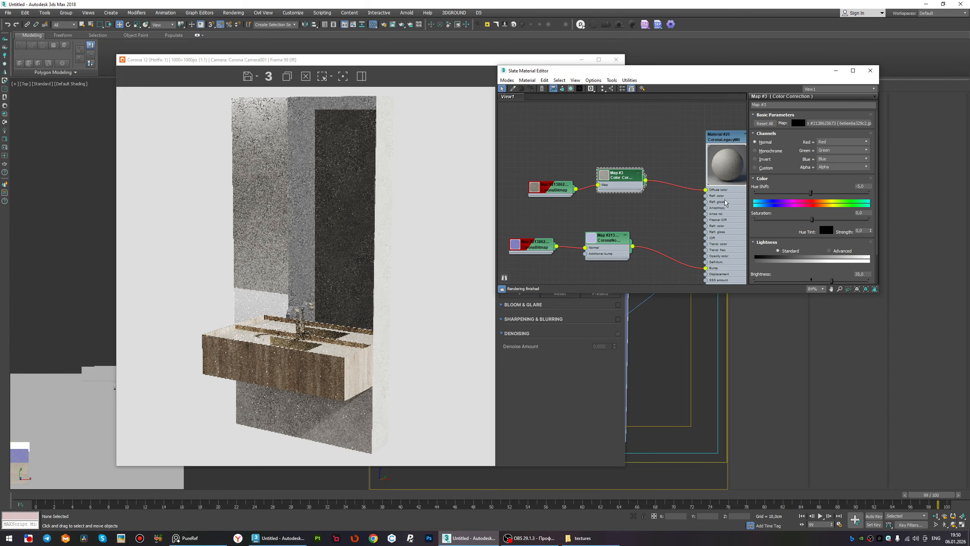
scroll(776, 225, down, 2)
double_click(863, 252)
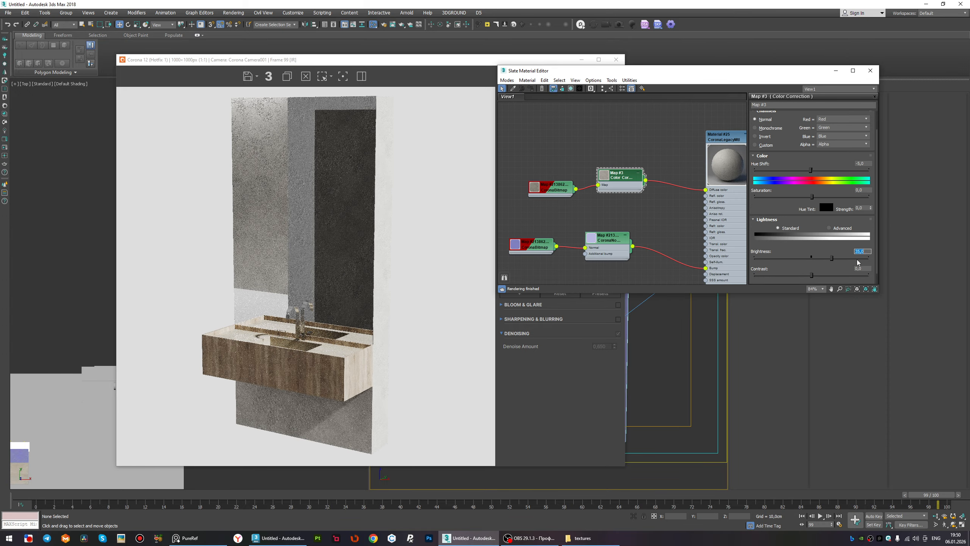
text(30)
key(Return)
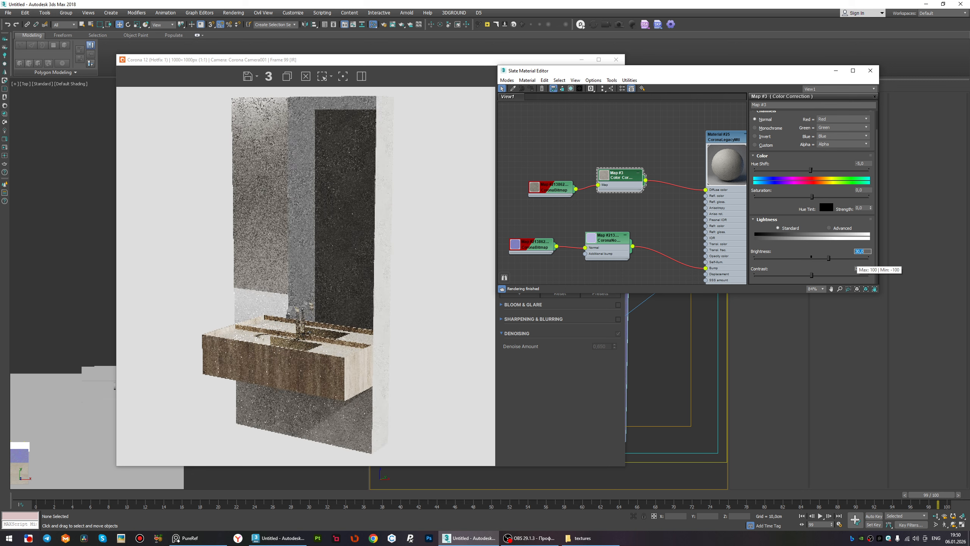
Adjust the diffuse level of the wall's CoronaLegacyMtl material and inspect the wall and washbasin in the render.
double_click(736, 209)
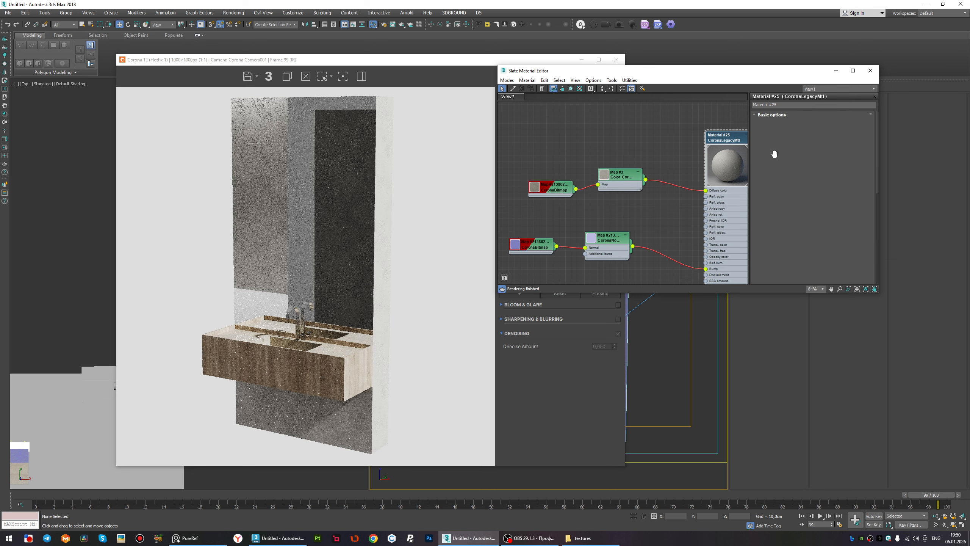
double_click(791, 128)
key(Return)
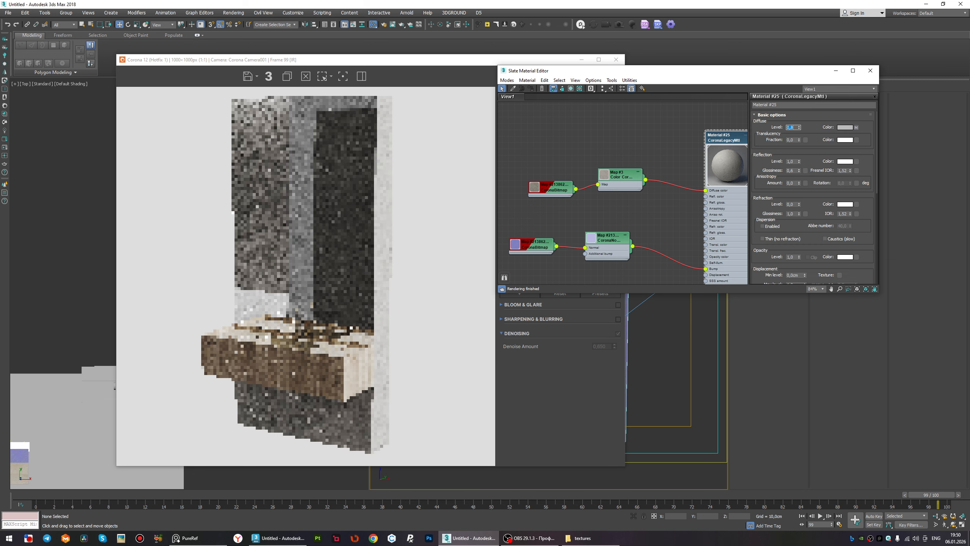
scroll(385, 121, up, 2)
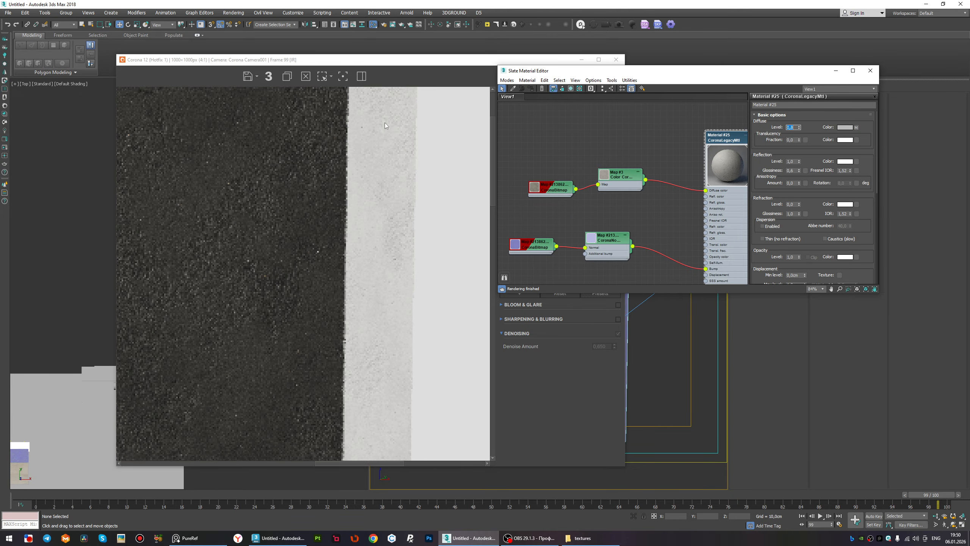
scroll(387, 140, down, 2)
scroll(355, 400, up, 1)
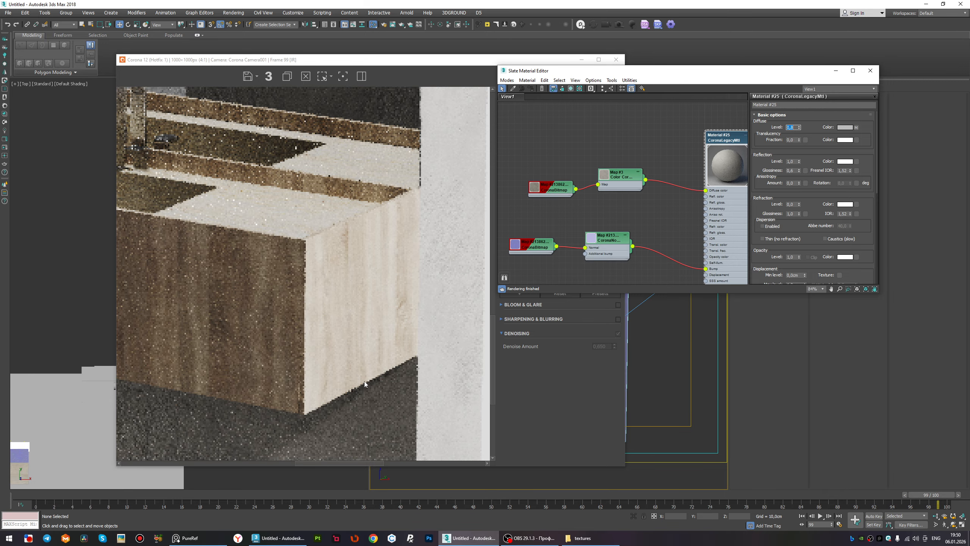
scroll(364, 380, down, 2)
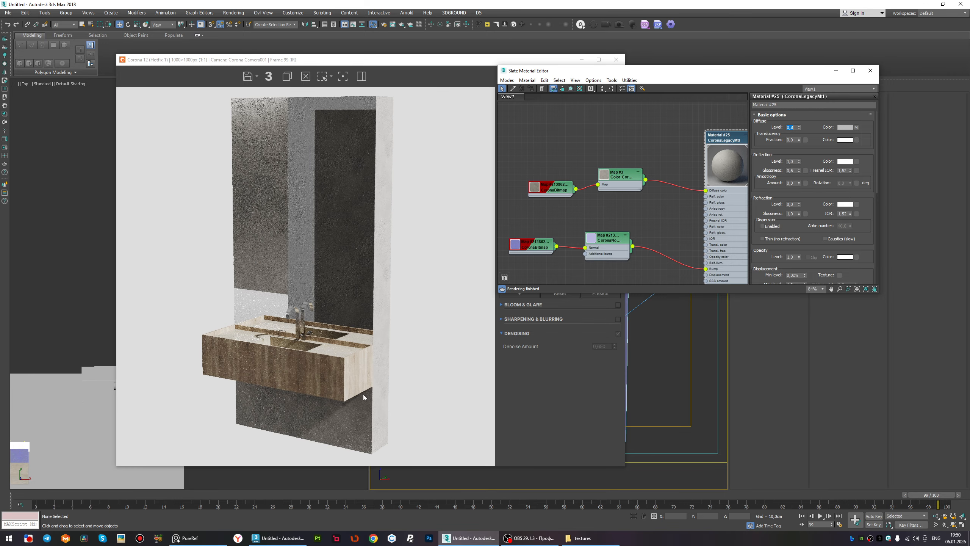
scroll(604, 187, up, 1)
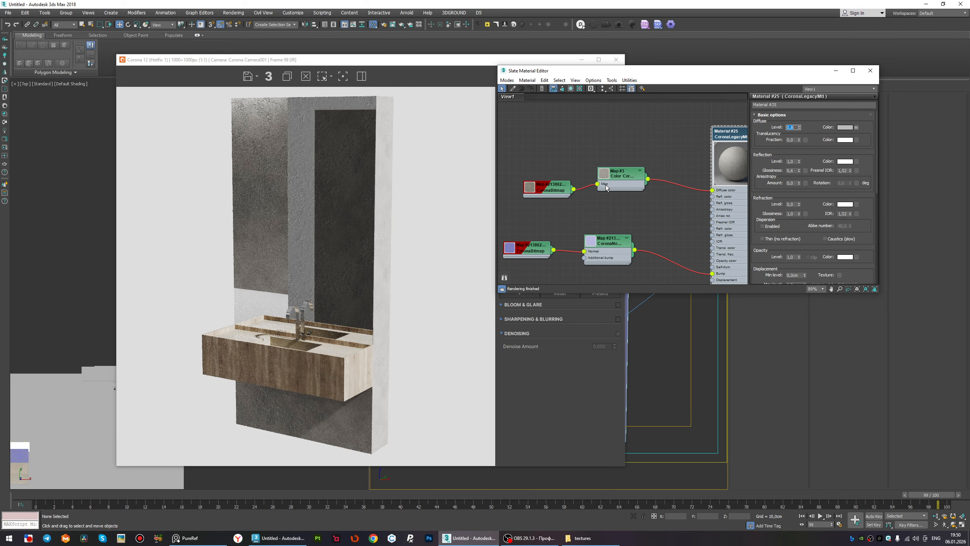
Enlarge the preview of the wall material's Color Correction map and set its brightness to 50.
double_click(604, 174)
drag(622, 176, 615, 148)
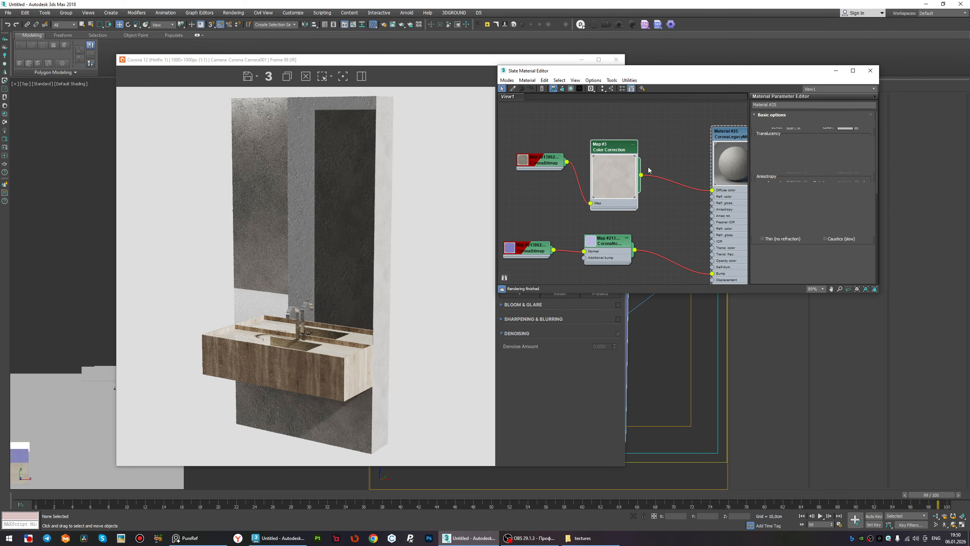
double_click(616, 150)
scroll(861, 269, down, 1)
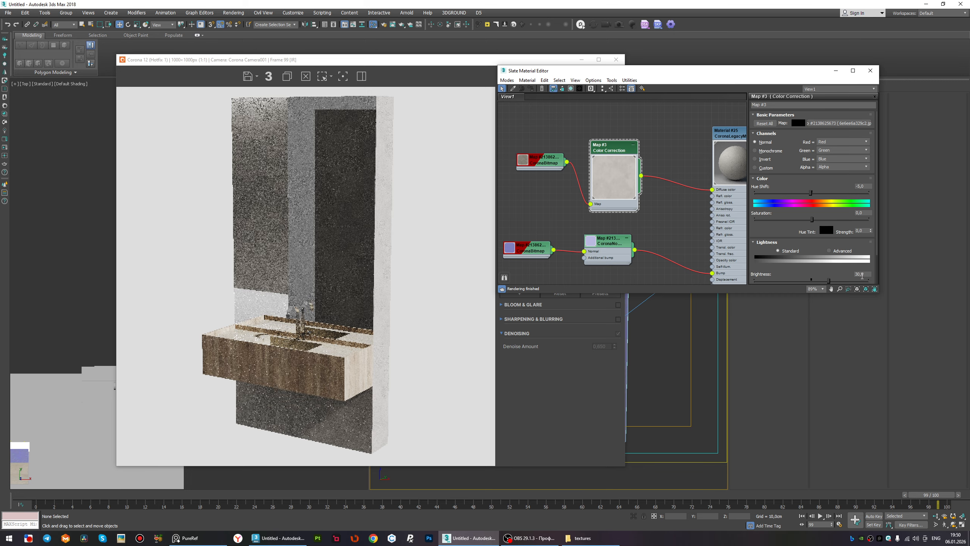
double_click(861, 274)
text(50)
key(Return)
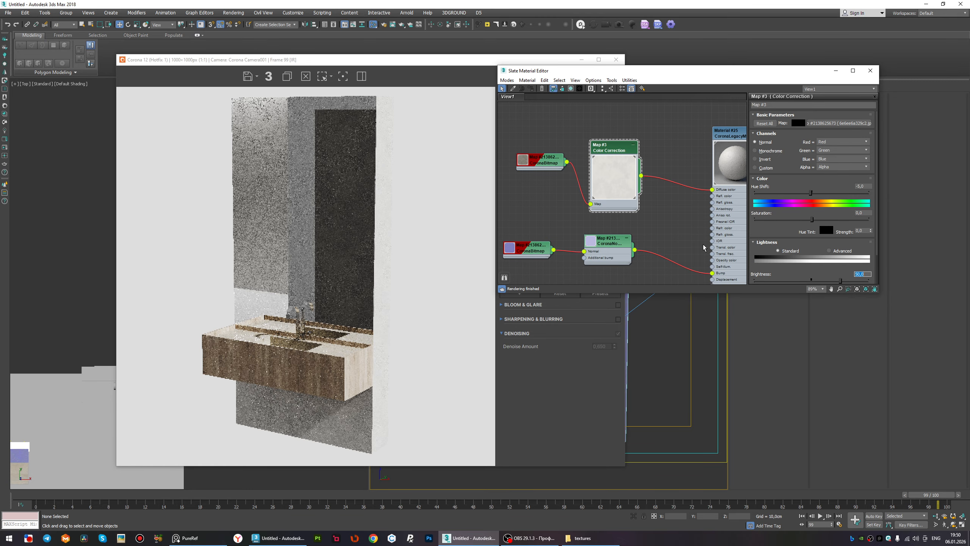
Inspect the brightened side wall, the mirror and the washbasin up close in the interactive render.
scroll(390, 153, up, 1)
scroll(378, 147, down, 1)
click(378, 146)
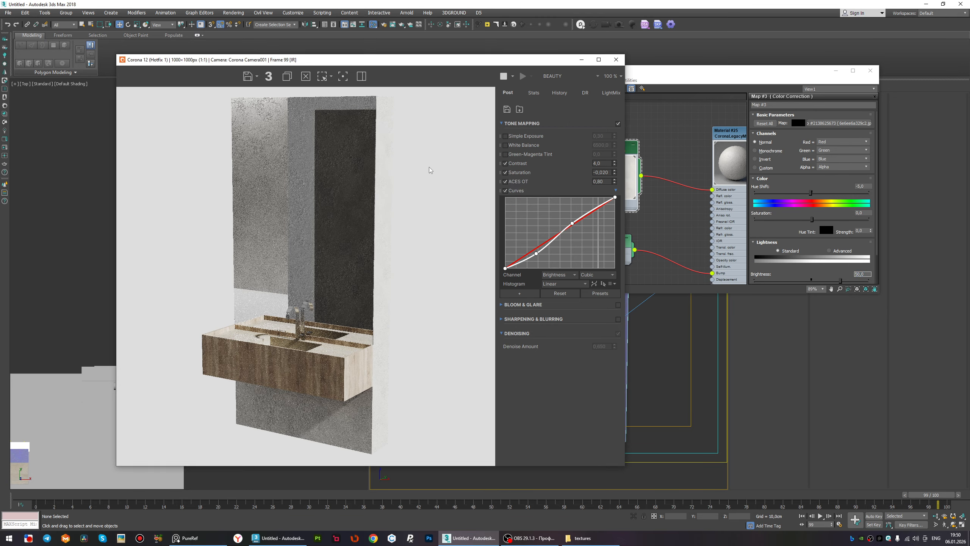
scroll(375, 440, up, 2)
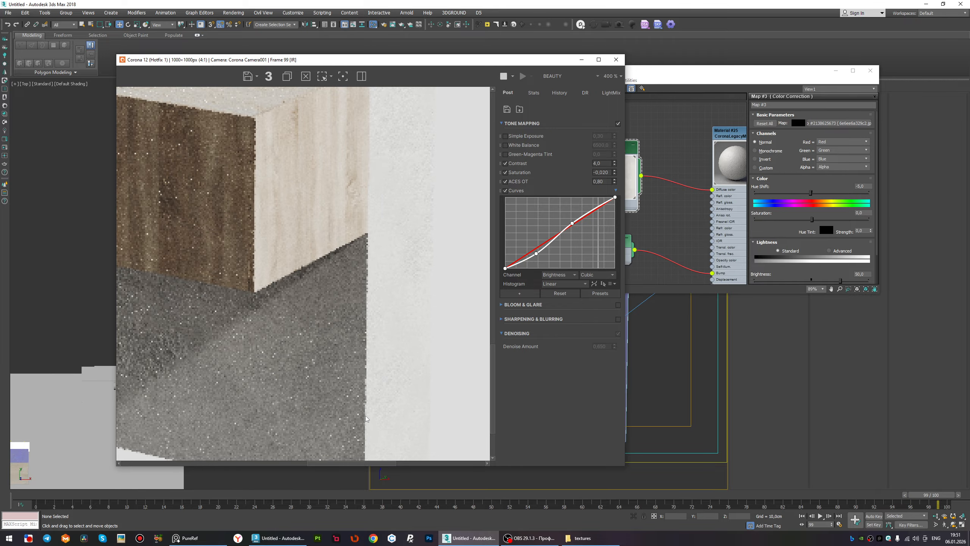
scroll(364, 390, down, 2)
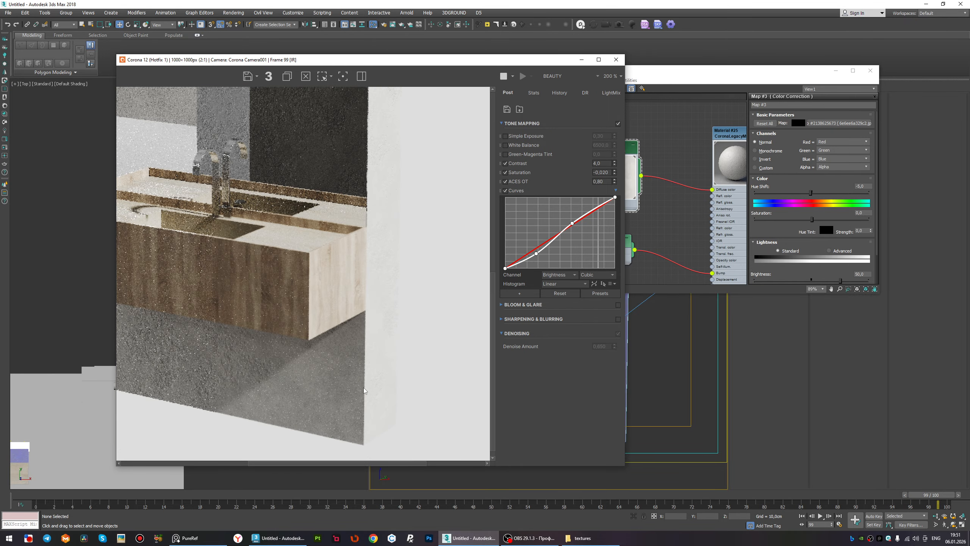
scroll(345, 367, down, 1)
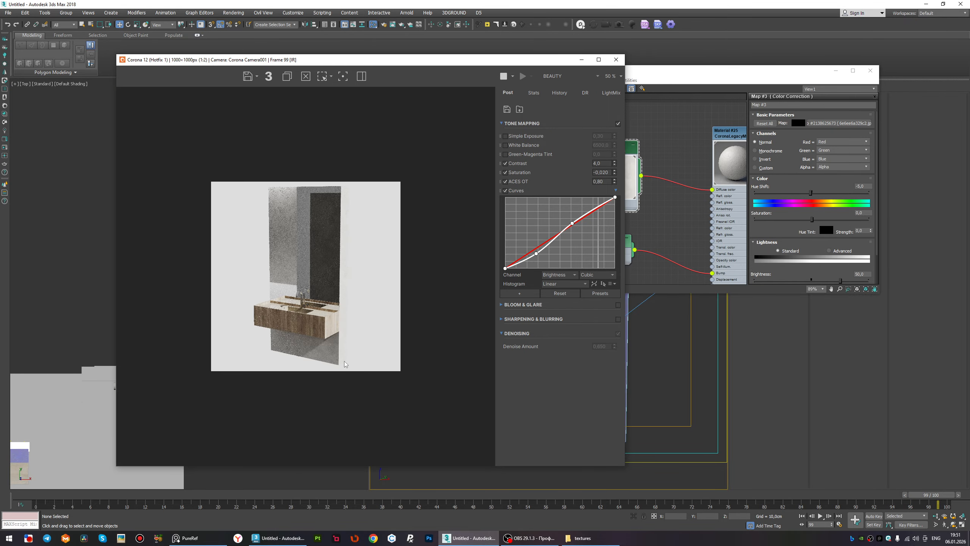
scroll(340, 361, up, 1)
scroll(334, 373, up, 1)
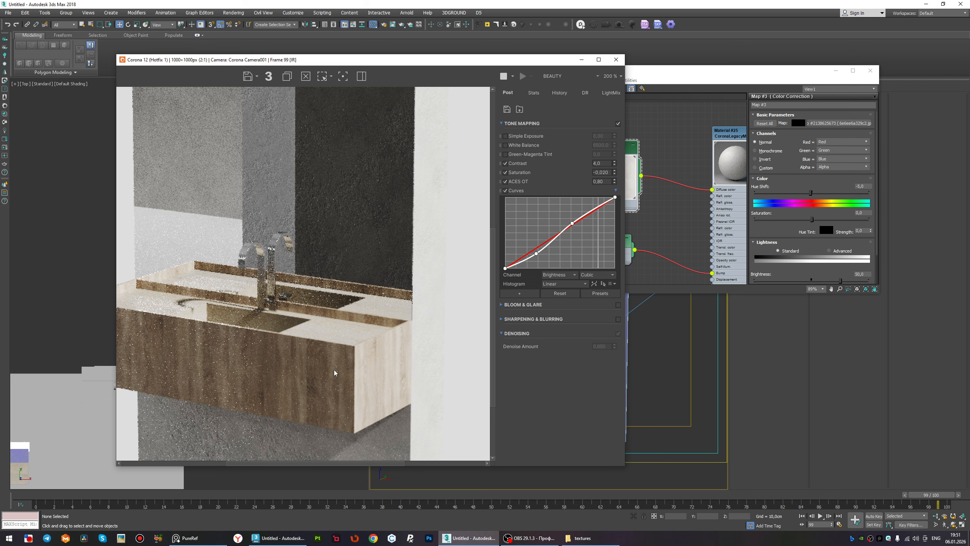
scroll(333, 369, down, 1)
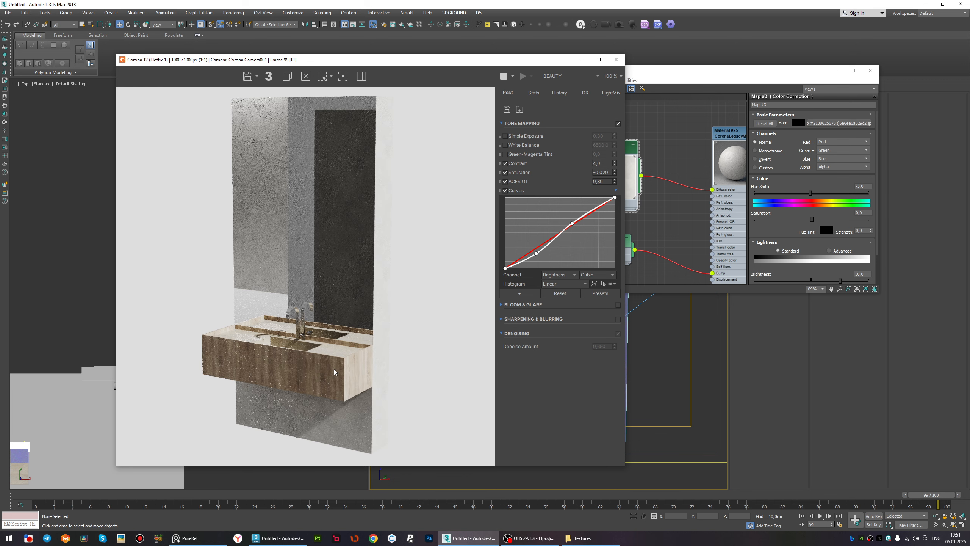
scroll(339, 329, down, 1)
scroll(338, 329, up, 1)
scroll(378, 98, up, 1)
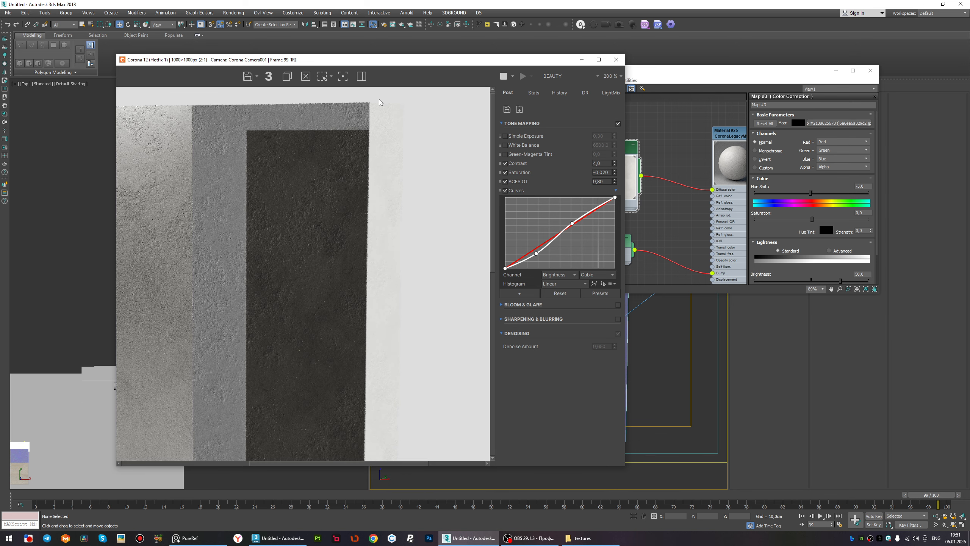
scroll(382, 110, up, 1)
scroll(391, 109, down, 2)
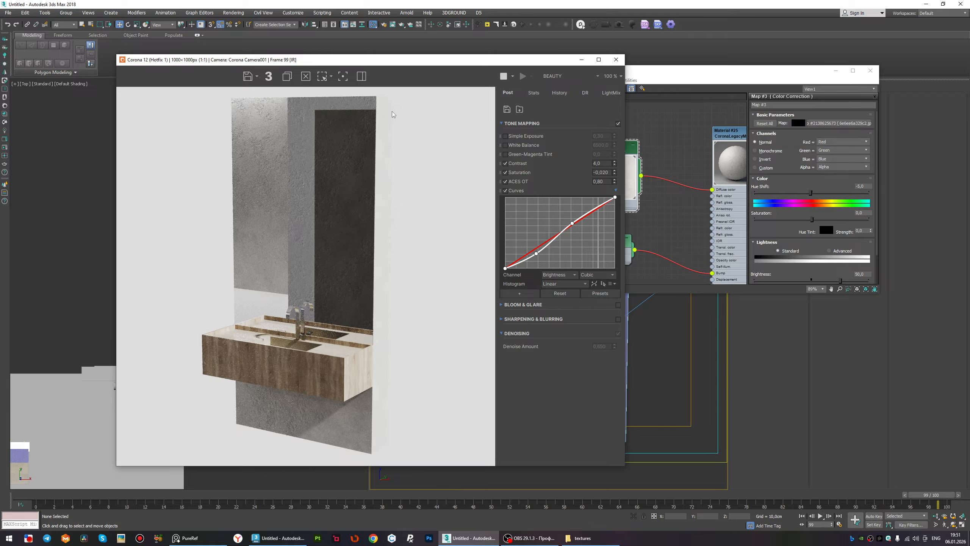
scroll(422, 151, up, 1)
scroll(418, 155, down, 1)
Enable White Balance in the render's tone mapping, set it to 6300 and check the side wall's tint.
click(506, 145)
double_click(600, 145)
text(6300)
key(Return)
scroll(387, 91, up, 2)
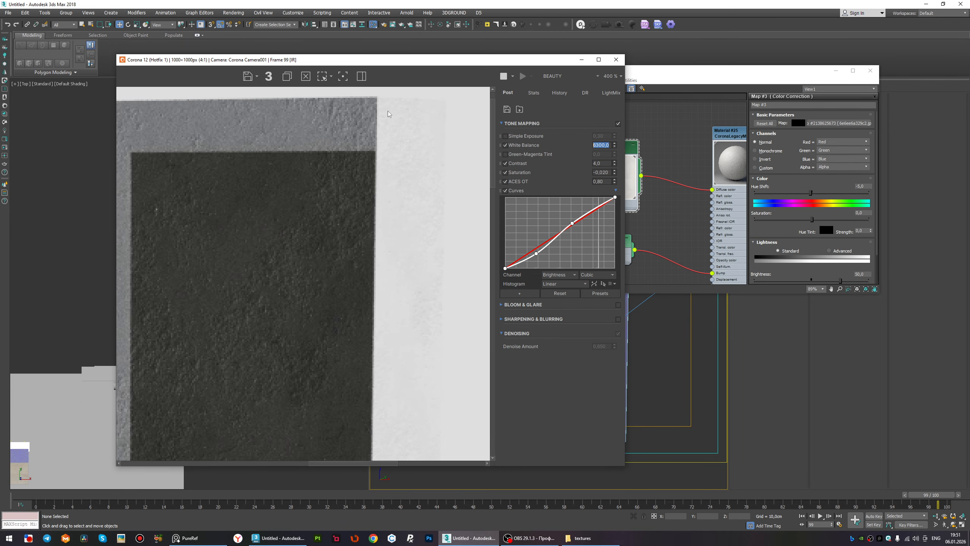
scroll(388, 115, down, 2)
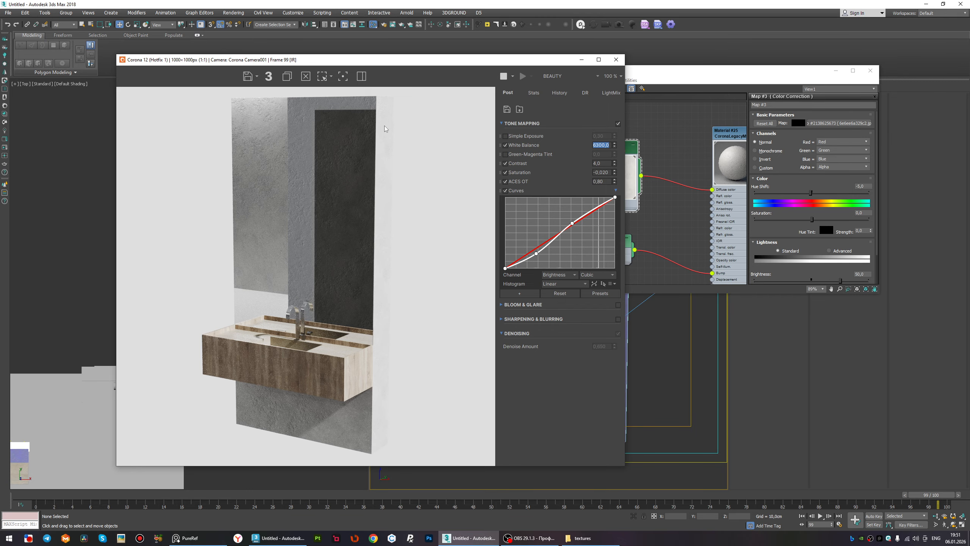
Try a white balance of 6350 and settle on 6400, checking the side wall's tint at each value.
text(6350)
key(Return)
scroll(388, 381, up, 2)
scroll(379, 400, down, 2)
text(6400)
key(Return)
scroll(381, 388, up, 3)
scroll(380, 373, down, 3)
Sample the rendered pixel colours at several points on the side wall and review the whole image.
scroll(383, 182, up, 4)
right_click(393, 180)
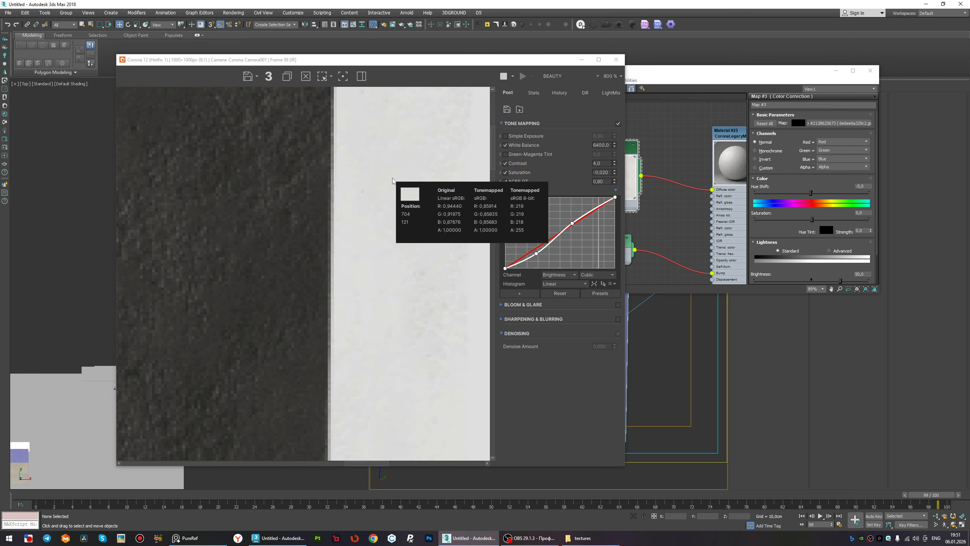
scroll(392, 215, down, 4)
right_click(384, 274)
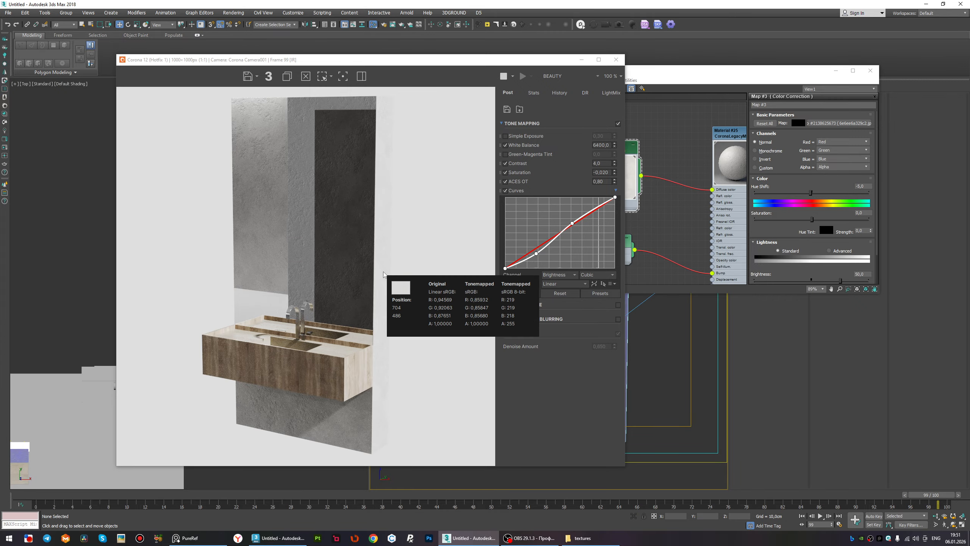
right_drag(383, 274, 382, 232)
scroll(365, 385, up, 3)
scroll(365, 385, down, 3)
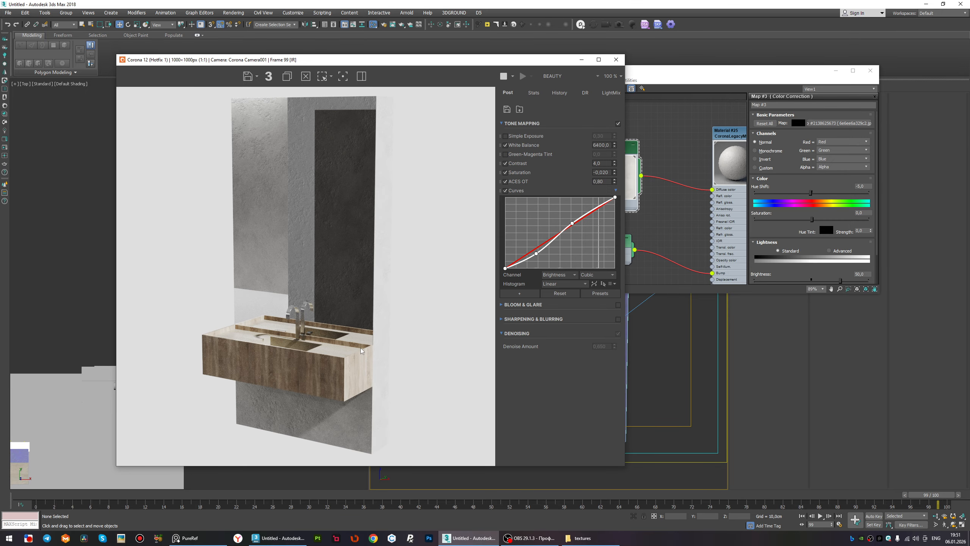
scroll(314, 302, down, 1)
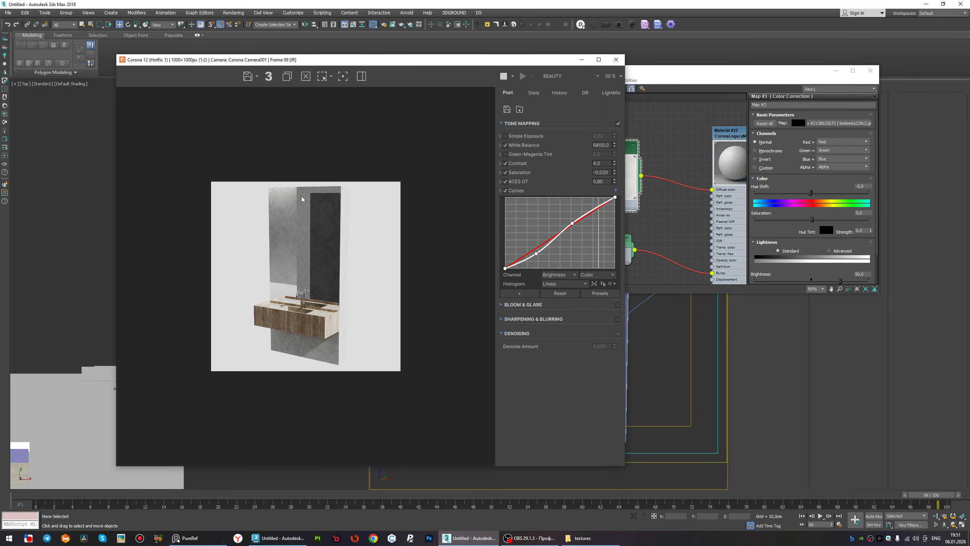
scroll(419, 165, up, 1)
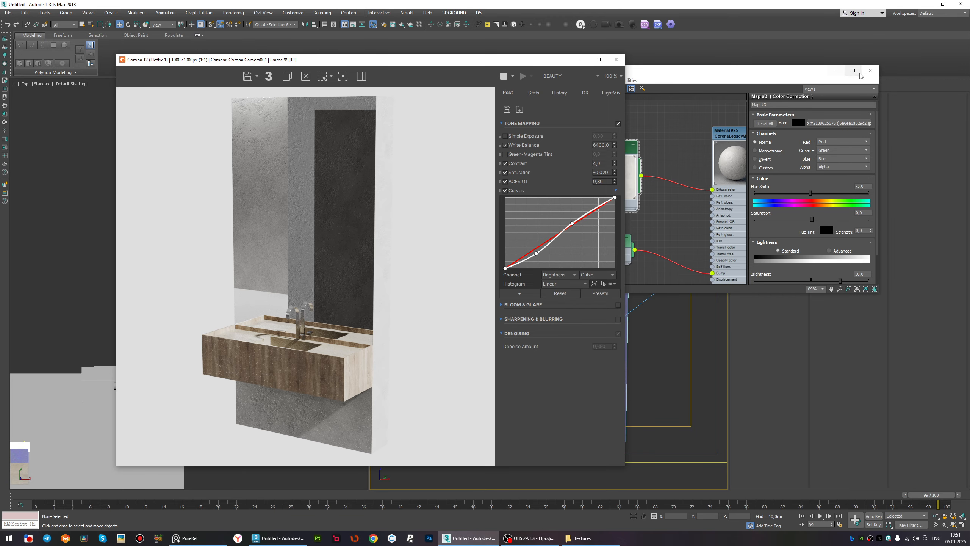
Close the Slate Material Editor and shift the Corona Sun along Y in the Top view, trying about 37 cm before settling at about -76 cm.
click(871, 70)
drag(563, 67, 730, 63)
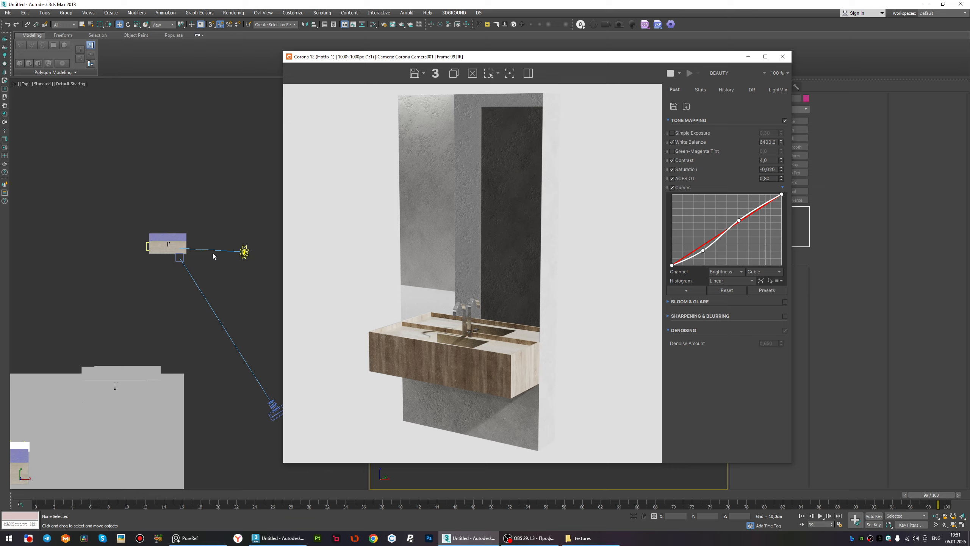
click(245, 252)
drag(243, 226, 243, 199)
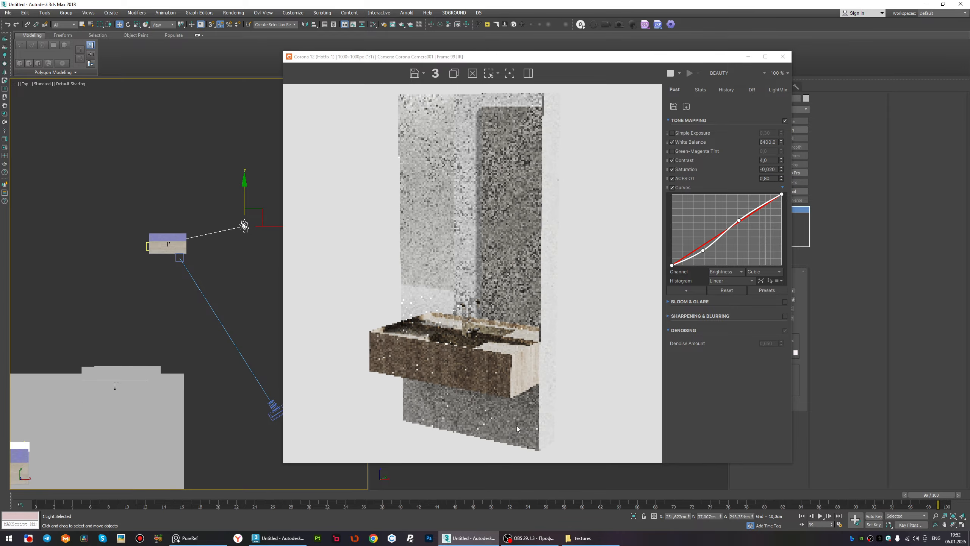
scroll(512, 427, up, 4)
scroll(504, 407, down, 4)
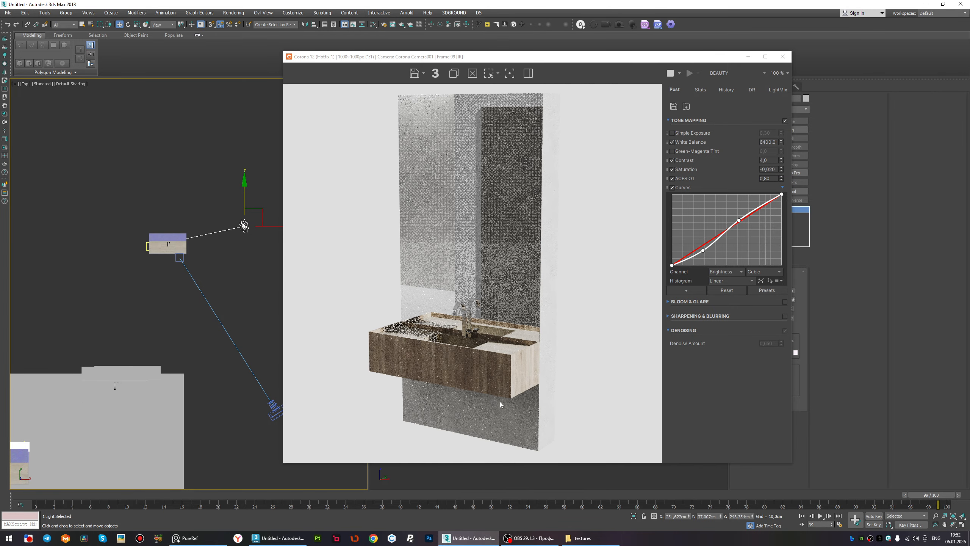
drag(244, 201, 246, 234)
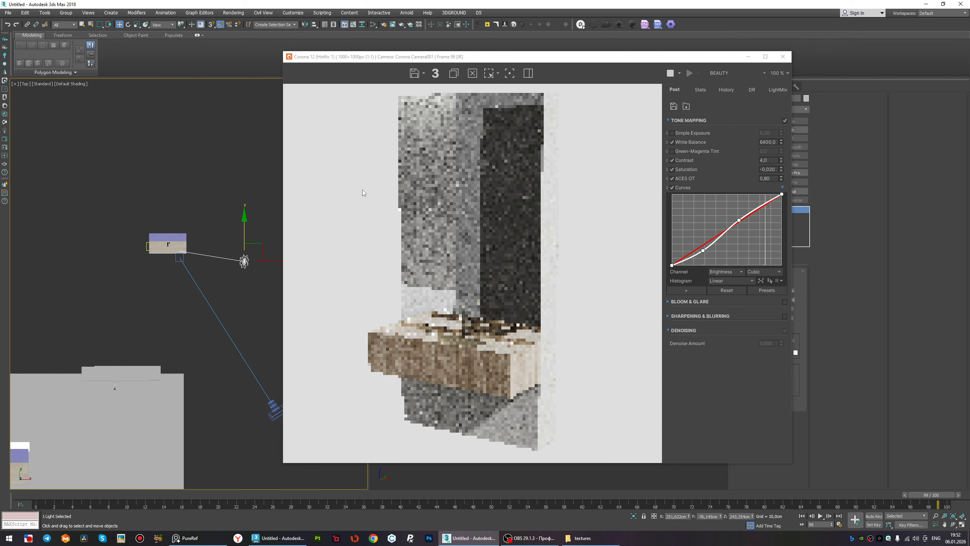
Set the Corona Sun's intensity to 0.03 and check the light on the wall and washbasin in the render.
drag(587, 60, 377, 73)
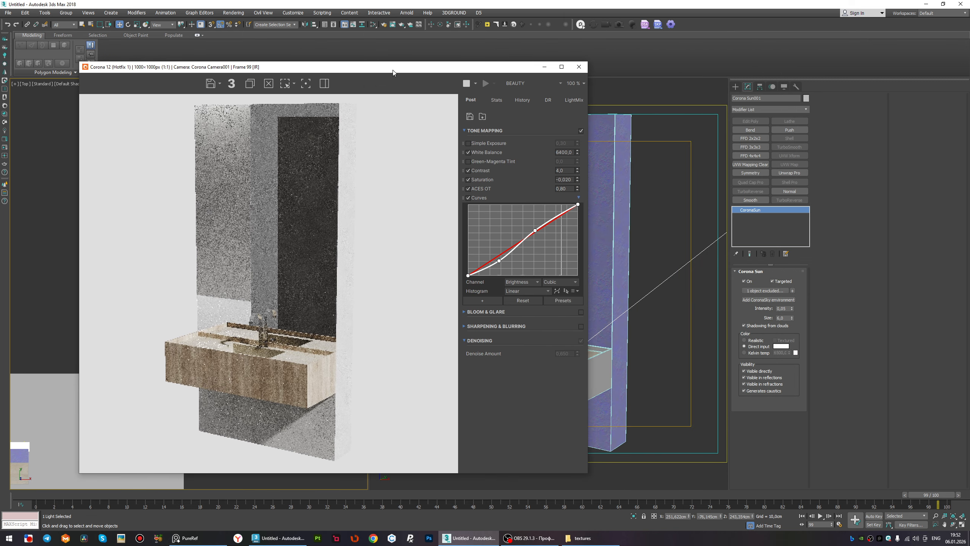
click(790, 308)
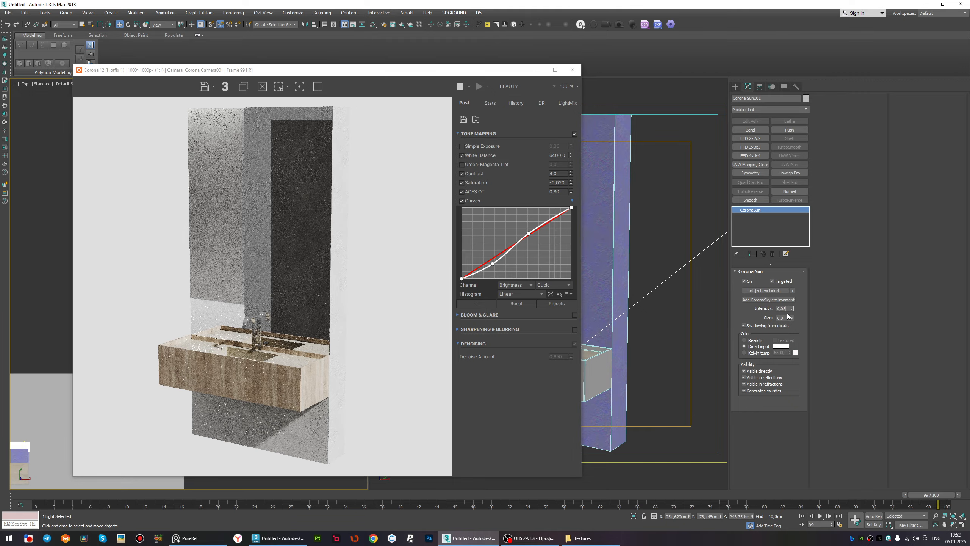
text(0,03)
key(Return)
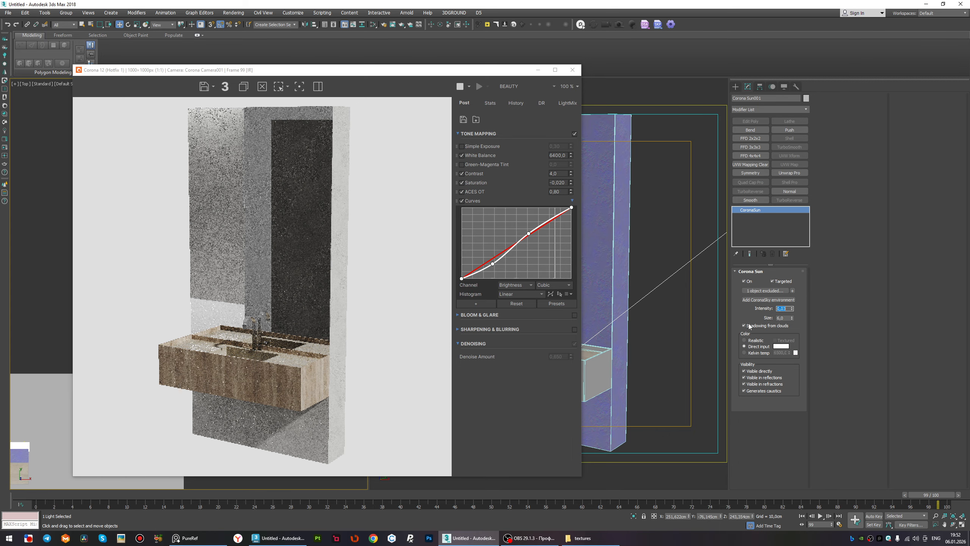
scroll(328, 417, up, 2)
scroll(327, 417, down, 2)
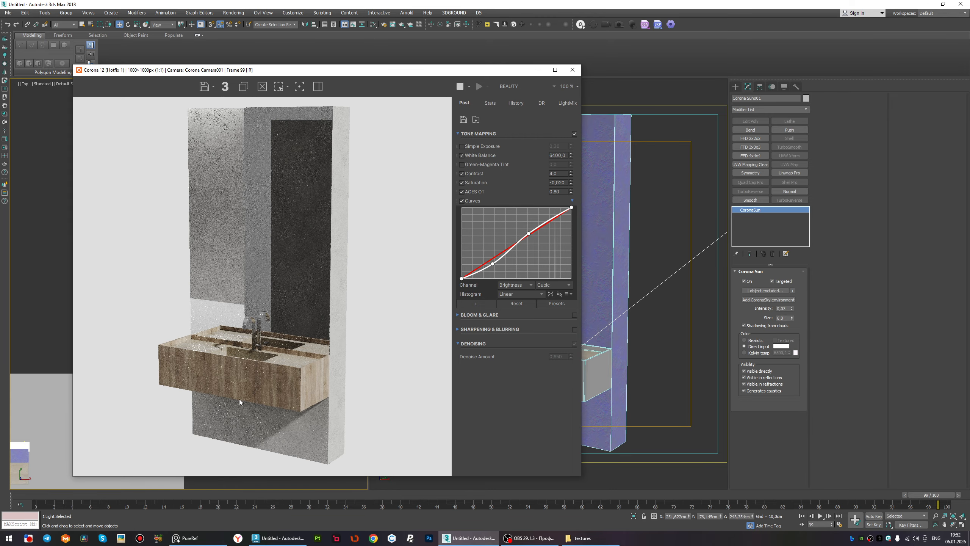
Set the output amount of the lebombo_8k.hdr environment bitmap to 0,8 in the material editor.
click(675, 191)
key(m)
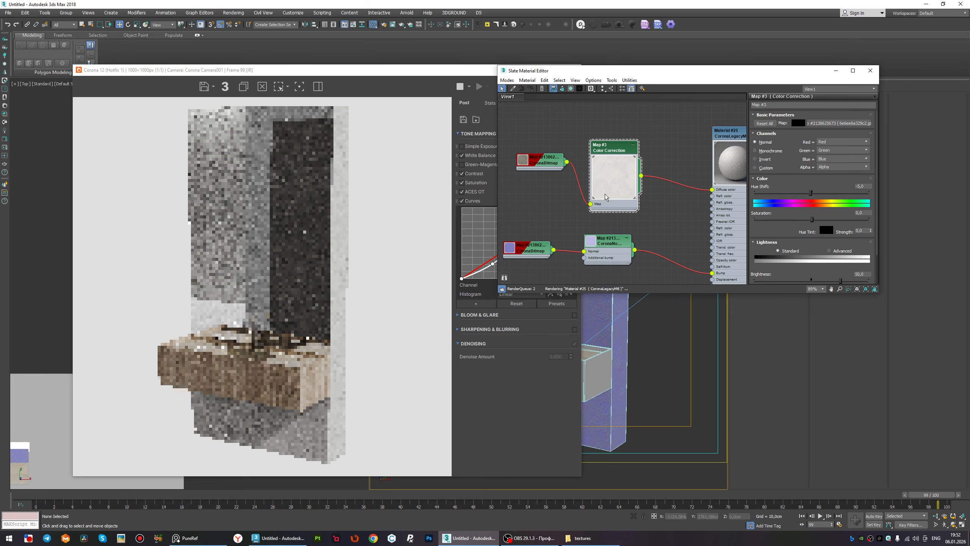
scroll(606, 197, down, 8)
scroll(604, 168, up, 6)
double_click(607, 179)
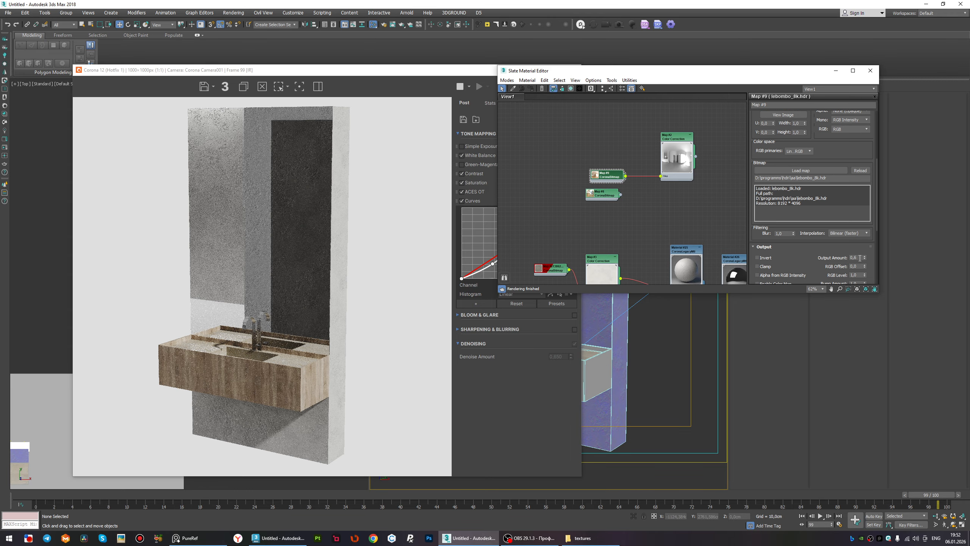
click(855, 258)
text(0,8)
key(Return)
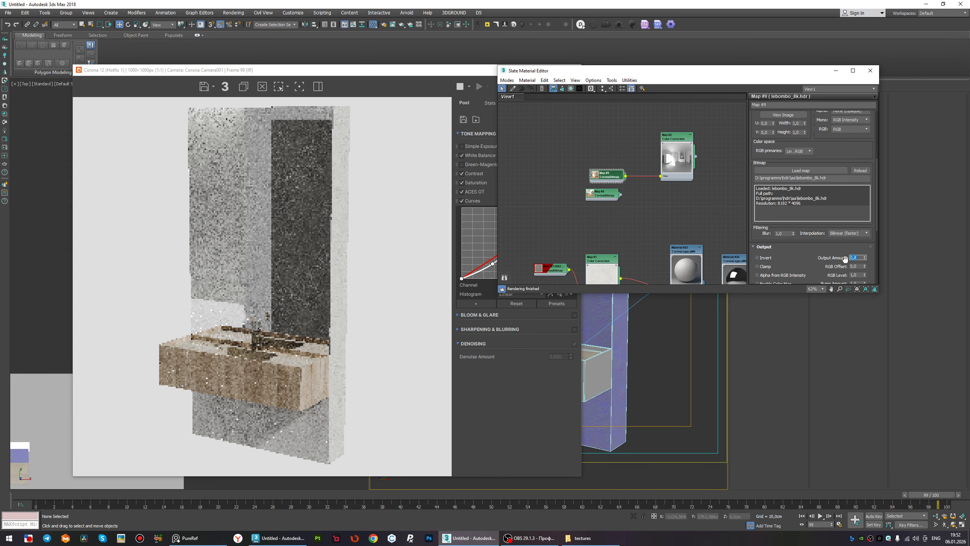
Try an output amount of 1,0 on the HDR bitmap and return it to 0,8.
text(1,0)
key(Return)
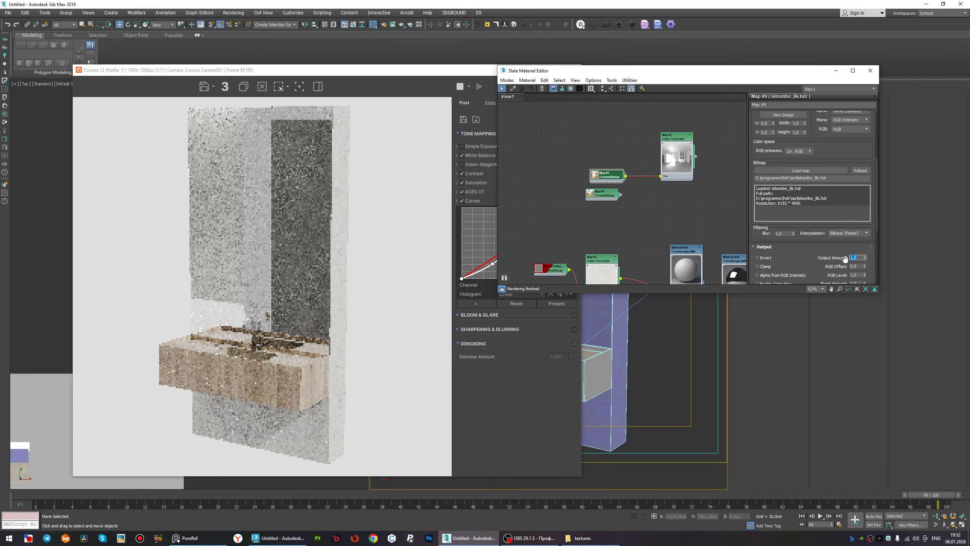
text(0,8)
key(Return)
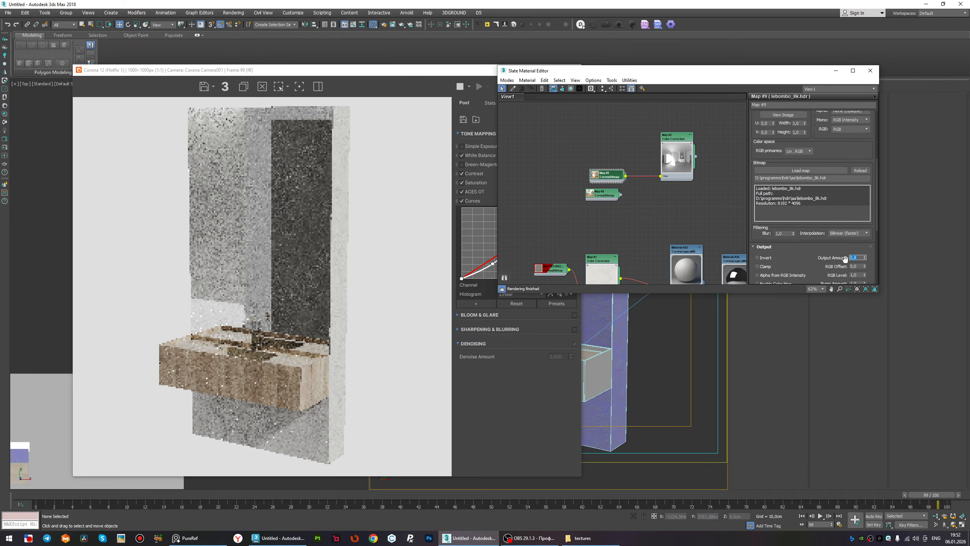
Examine the wood basin's front corner and the wall behind it up close in the interactive render.
click(410, 282)
scroll(290, 425, up, 4)
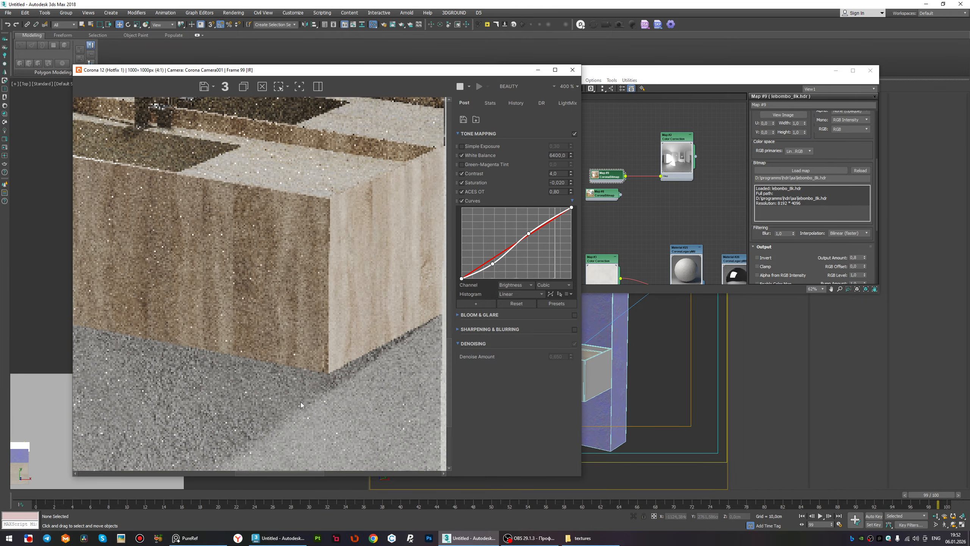
scroll(300, 402, down, 4)
scroll(325, 428, up, 2)
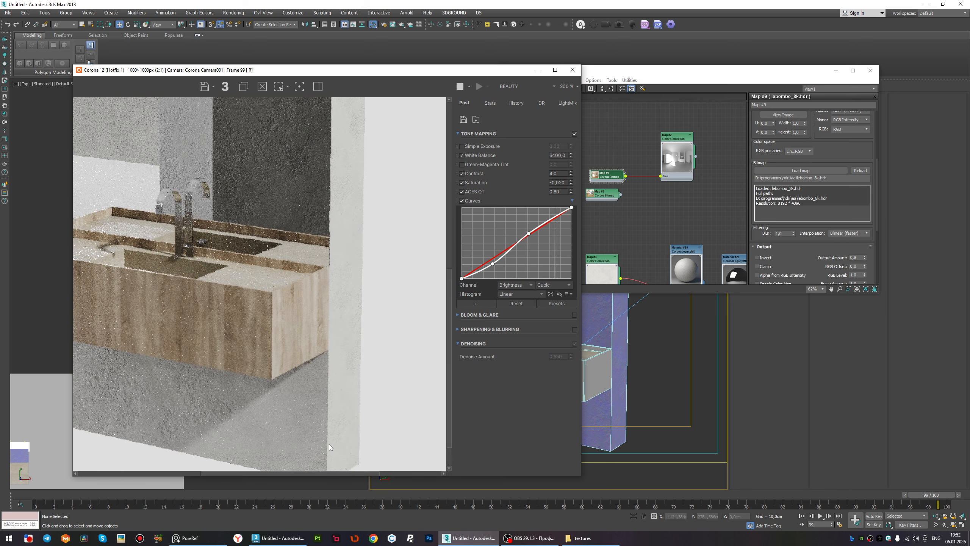
scroll(329, 444, down, 2)
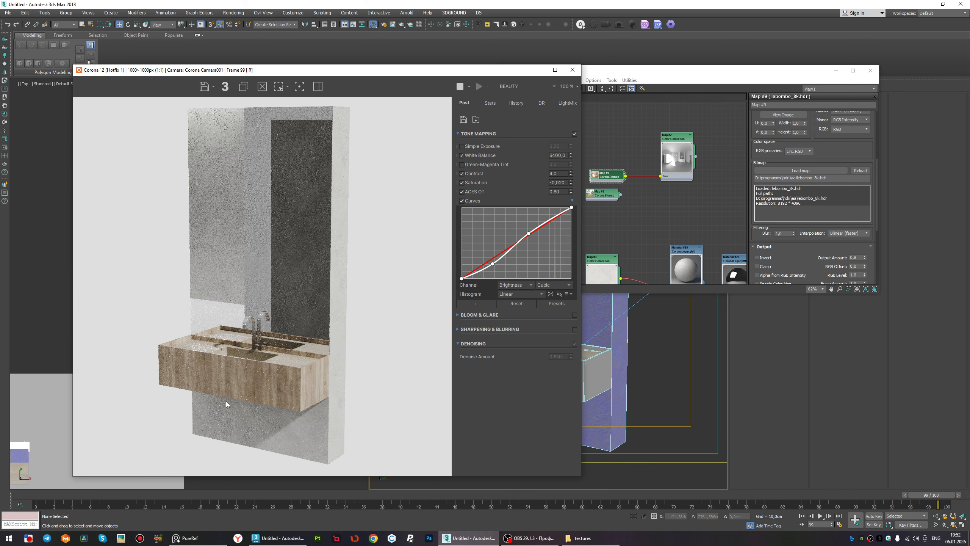
scroll(227, 404, up, 2)
scroll(194, 406, down, 2)
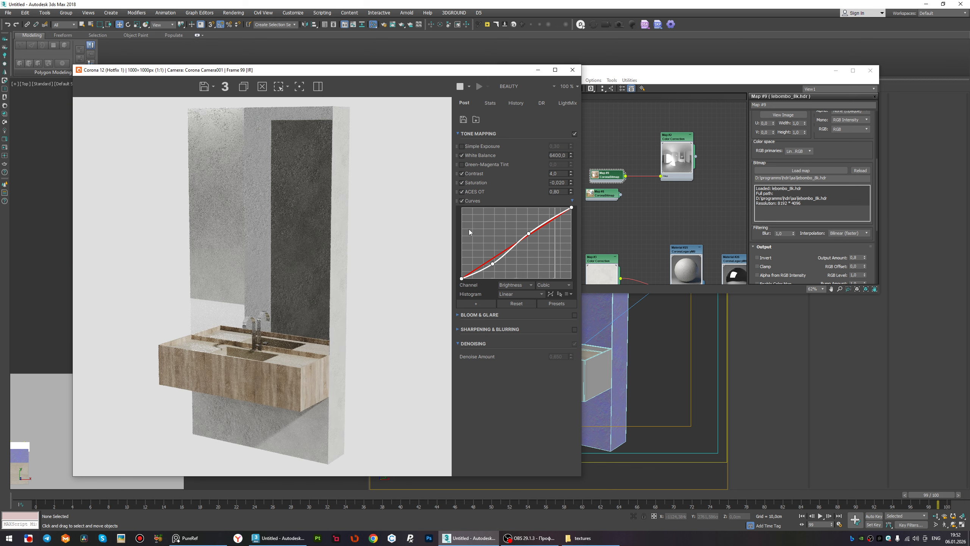
Compare the render with the tone mapping Curves switched off and on again.
click(462, 200)
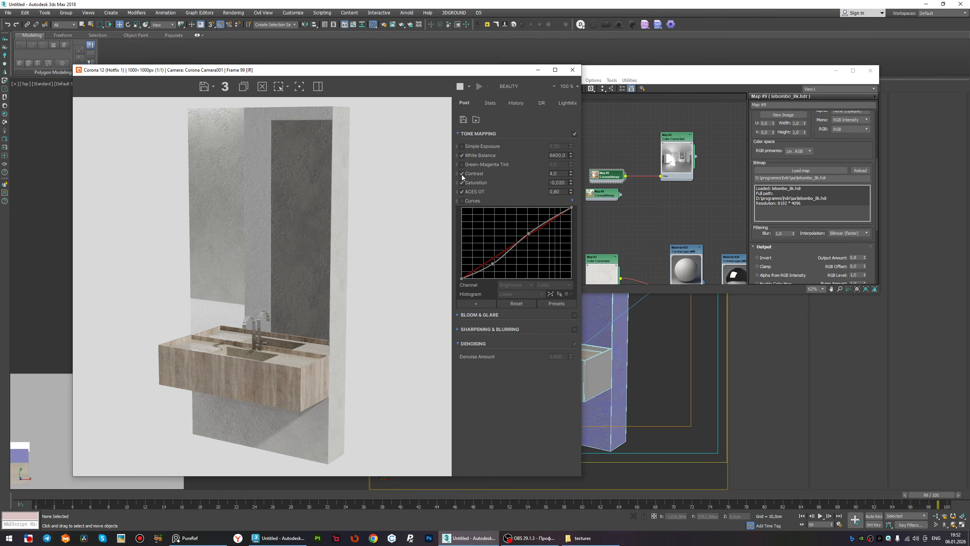
scroll(318, 412, up, 2)
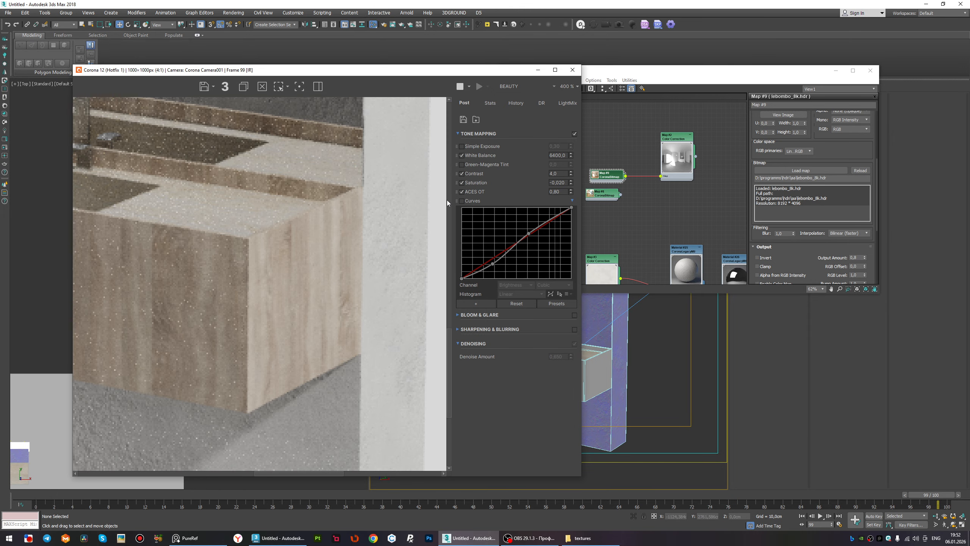
click(461, 201)
scroll(253, 262, down, 2)
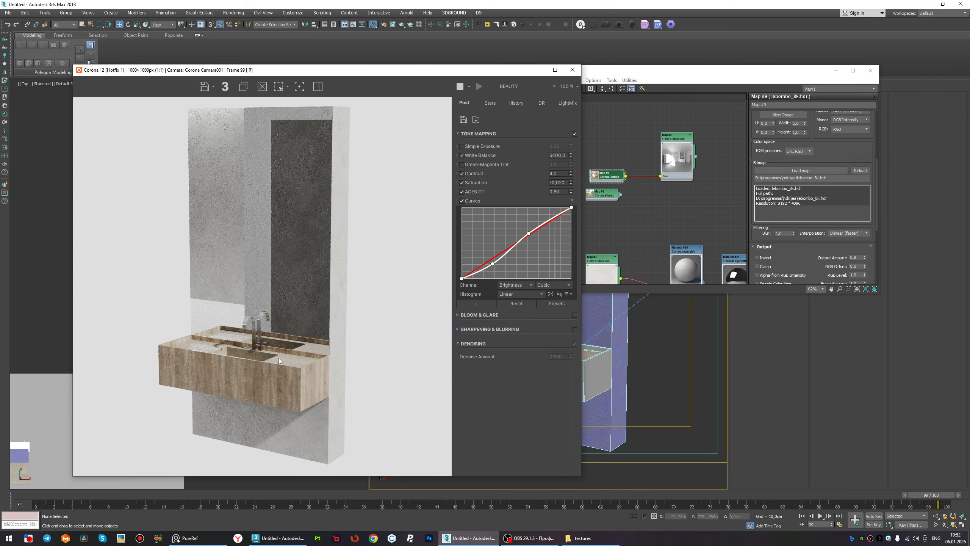
Examine the basin, faucet and mirror reflection in the render at several magnifications.
scroll(278, 358, up, 1)
scroll(250, 341, down, 2)
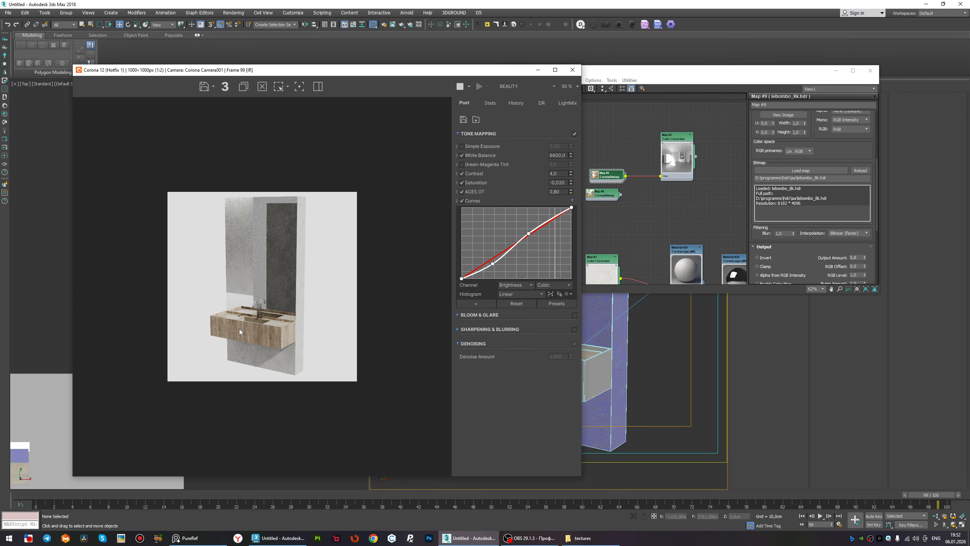
scroll(213, 373, up, 1)
scroll(334, 398, up, 1)
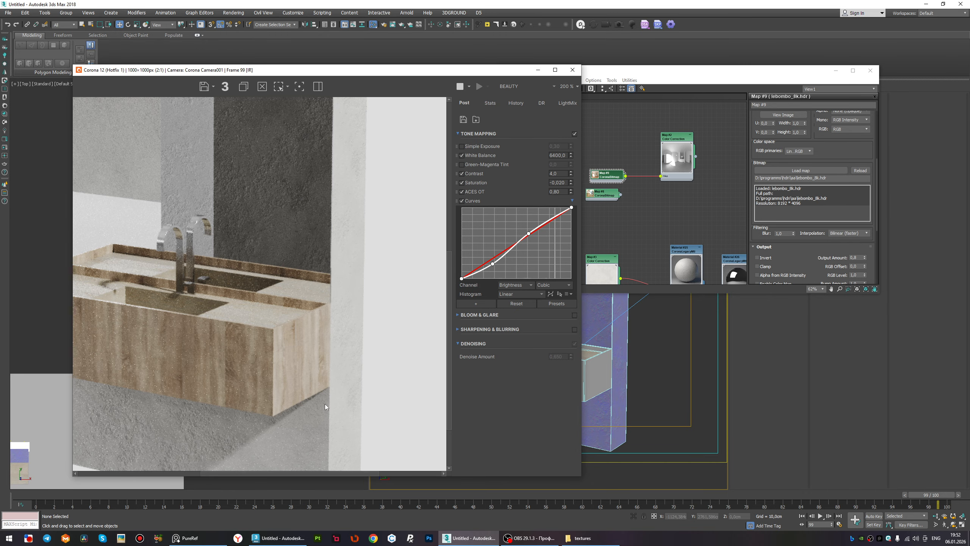
scroll(325, 395, down, 2)
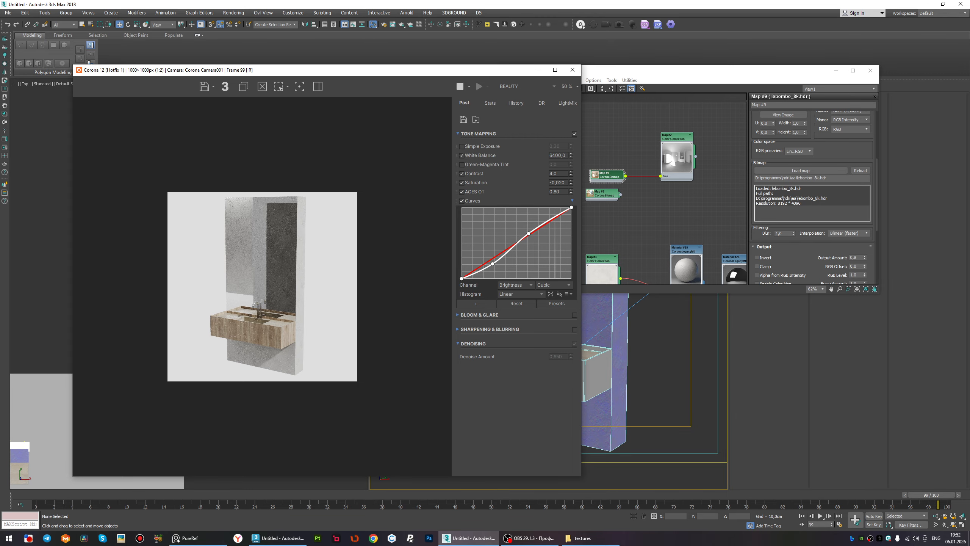
scroll(286, 291, up, 1)
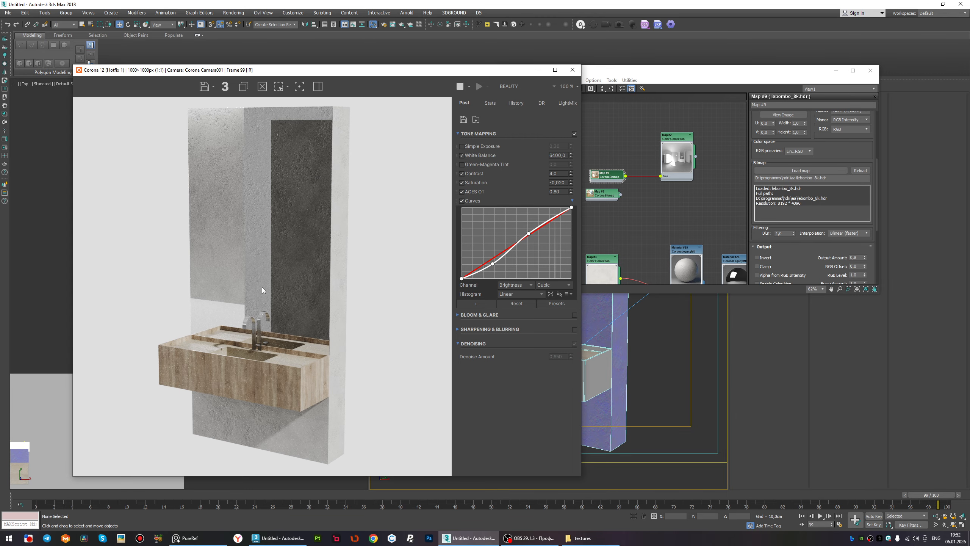
scroll(234, 299, up, 1)
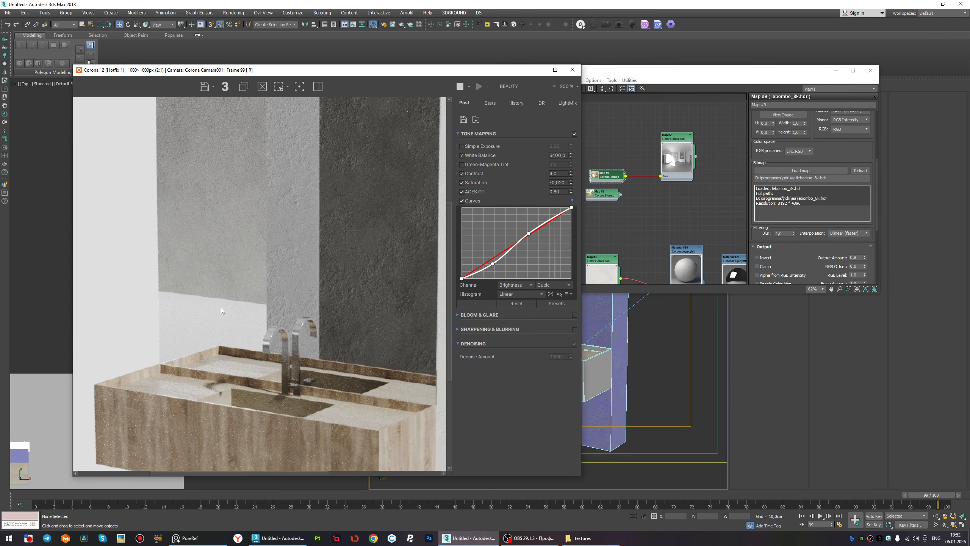
scroll(222, 310, down, 1)
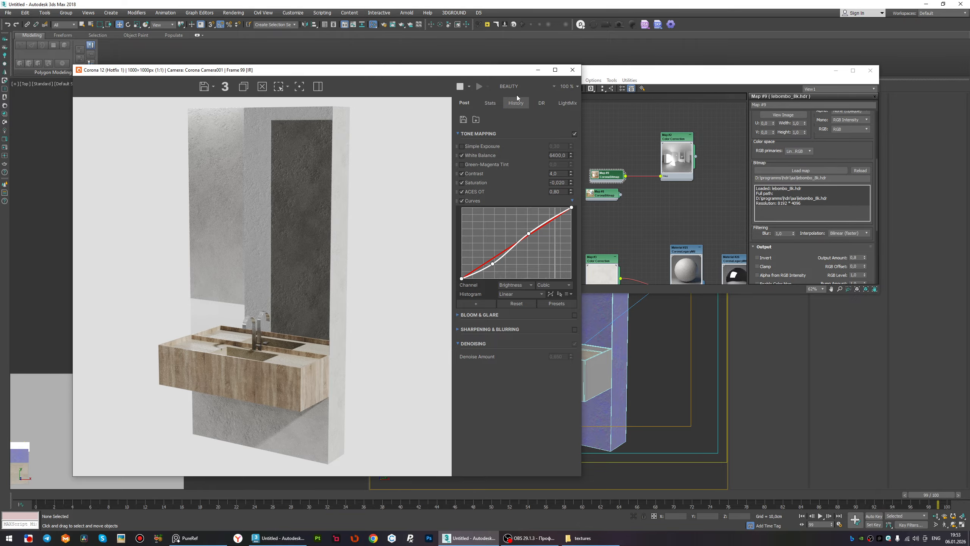
Close the render window and assign the concrete Corona material to the large floor slab.
click(573, 70)
scroll(255, 227, up, 4)
click(243, 204)
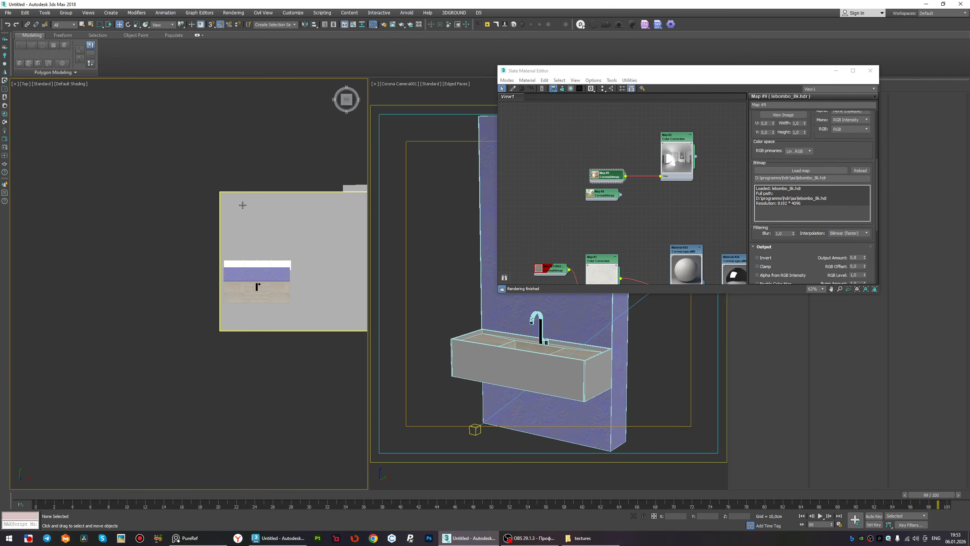
scroll(613, 220, down, 6)
scroll(533, 198, up, 4)
click(533, 197)
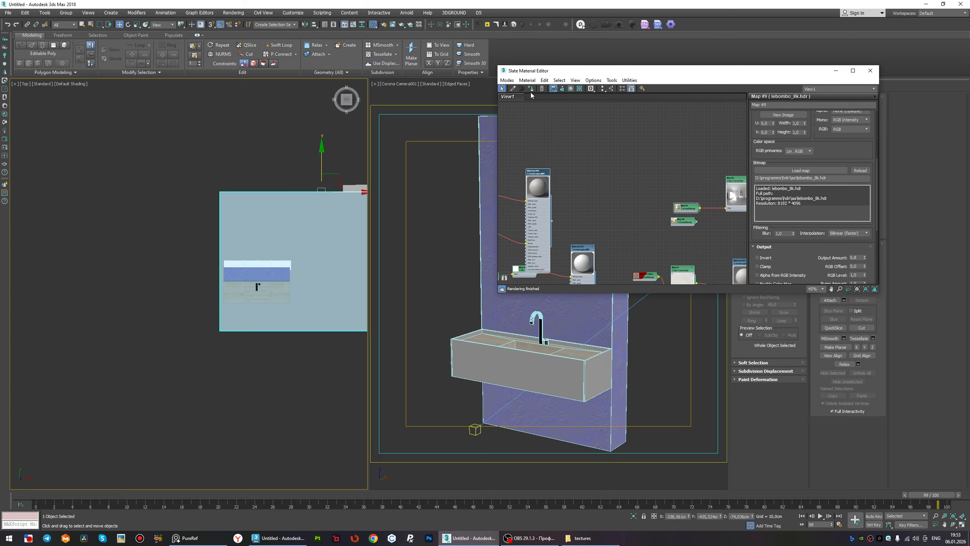
click(531, 89)
Restart the interactive render and check the floor's reflection in the mirror.
click(5, 148)
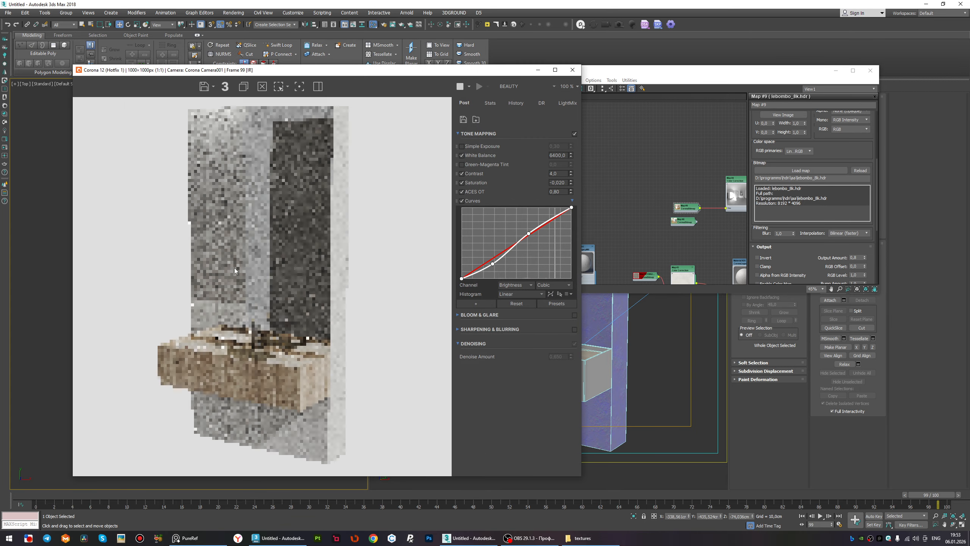
scroll(224, 304, up, 4)
scroll(225, 303, down, 4)
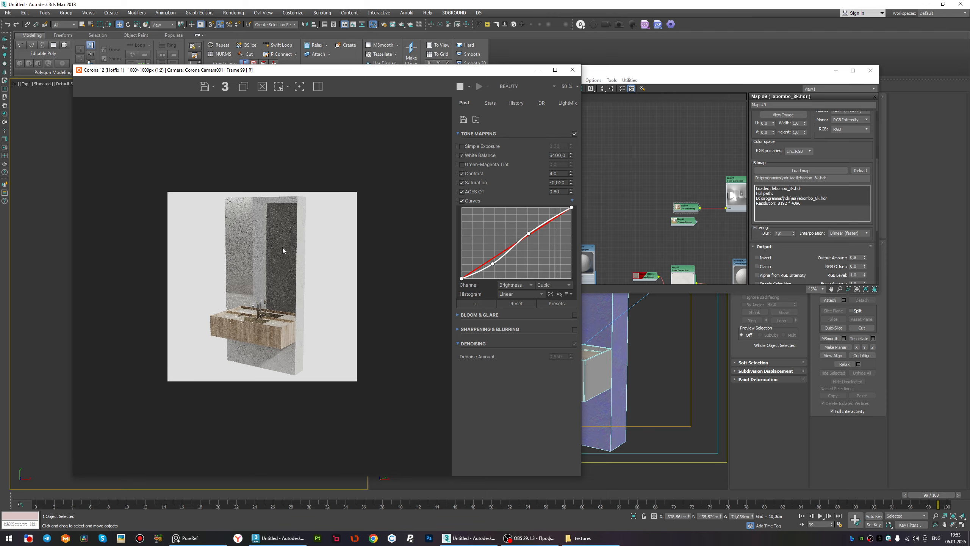
scroll(308, 213, up, 1)
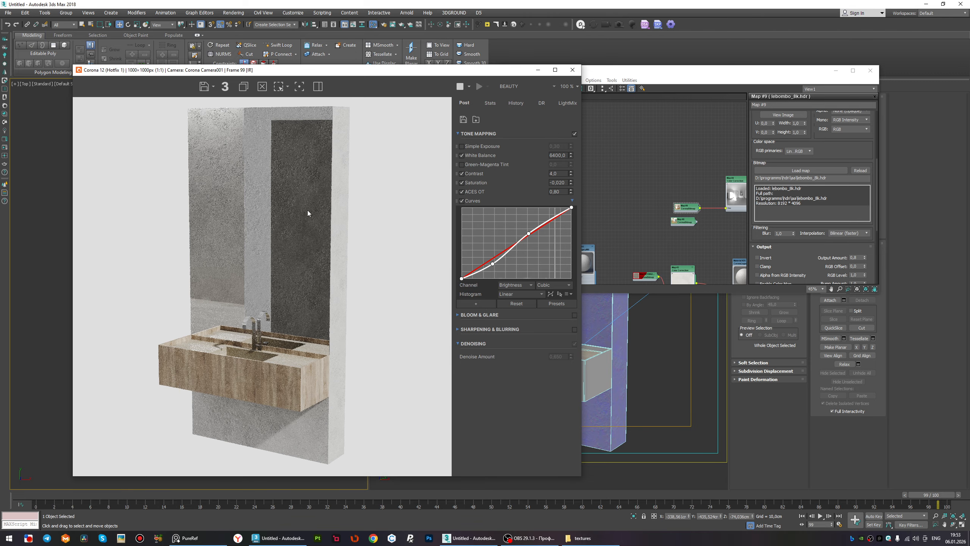
Select the tall wall slab facing the basin in the orbited view and restart the interactive render.
click(572, 70)
alt+middle_drag(204, 309, 277, 304)
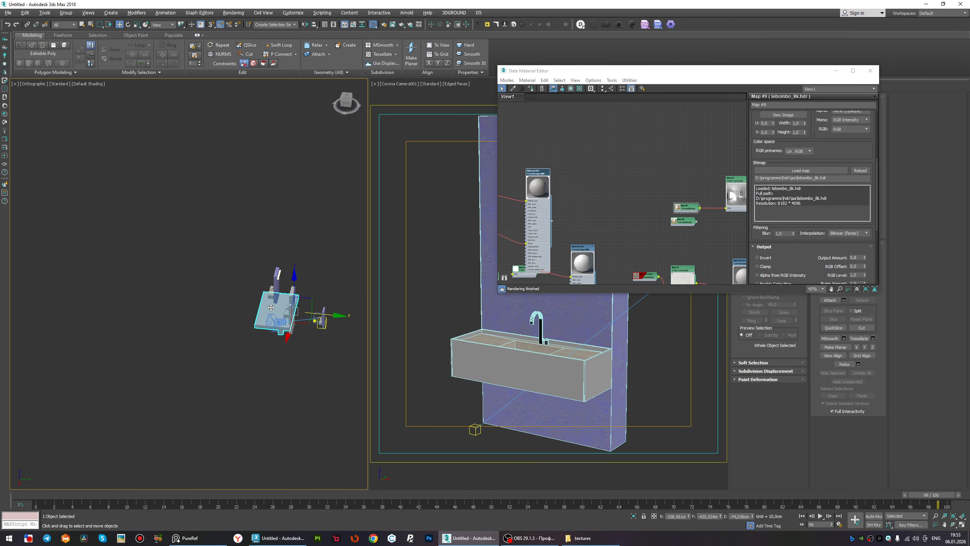
scroll(277, 304, up, 5)
middle_drag(346, 300, 221, 291)
scroll(221, 291, up, 4)
click(222, 291)
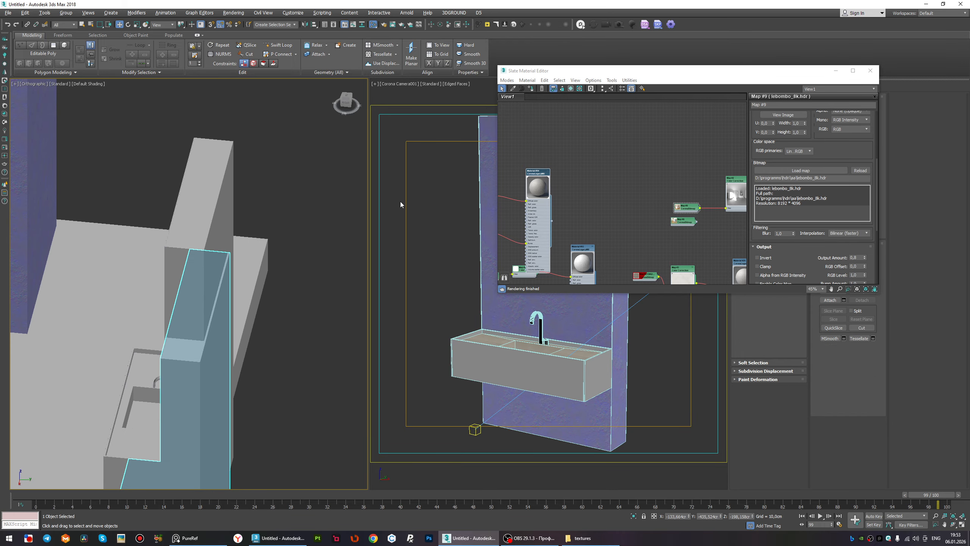
click(5, 146)
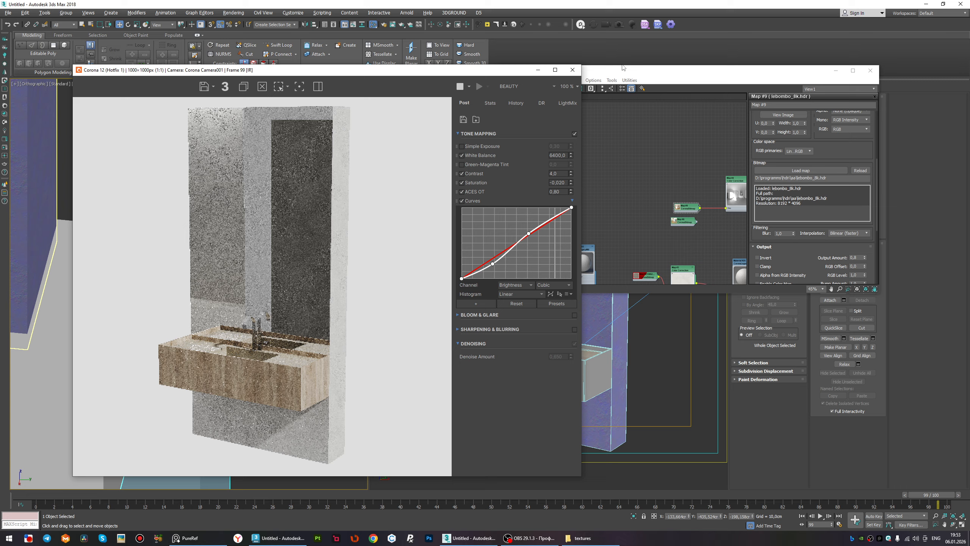
Assign a lighter concrete Corona material to the selected wall slab and check its mirror reflection in a new interactive render.
click(572, 70)
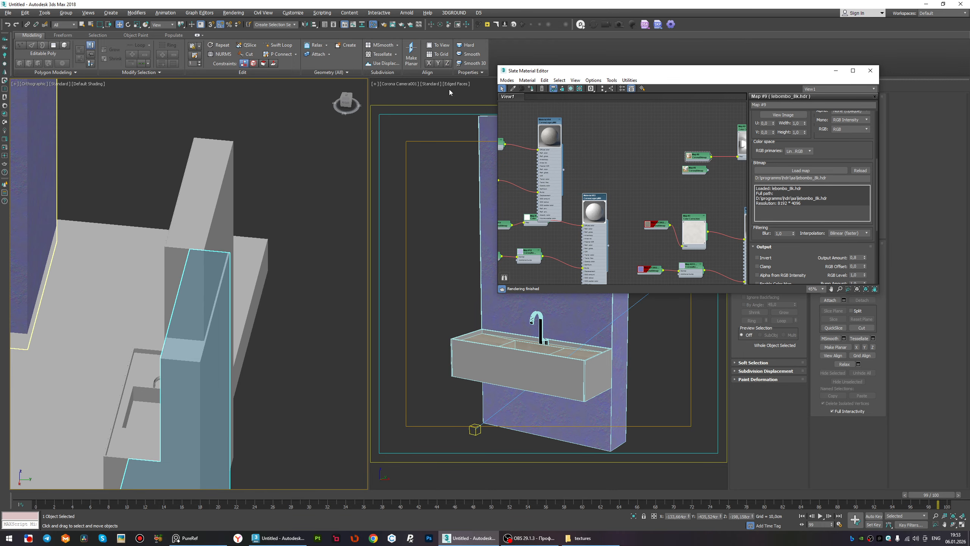
click(3, 148)
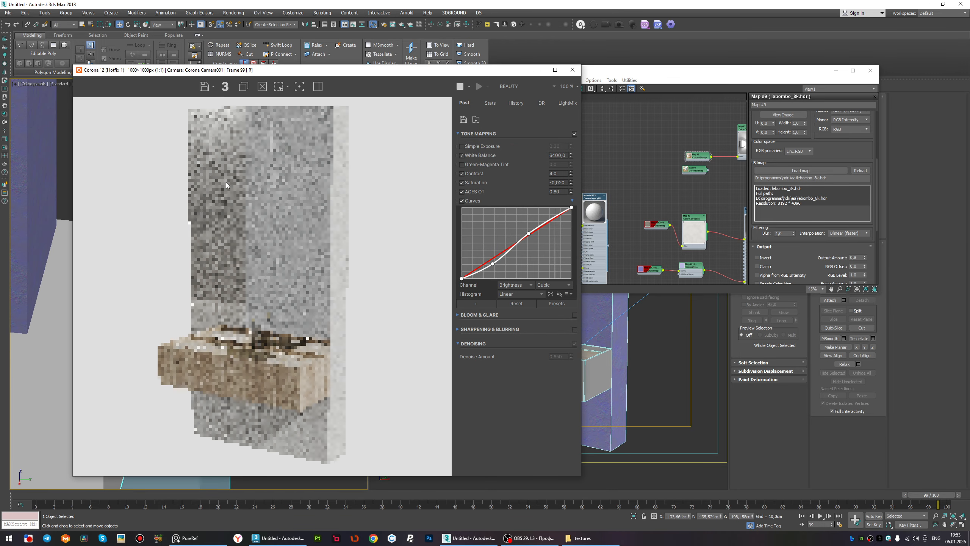
scroll(272, 124, up, 4)
scroll(266, 140, down, 4)
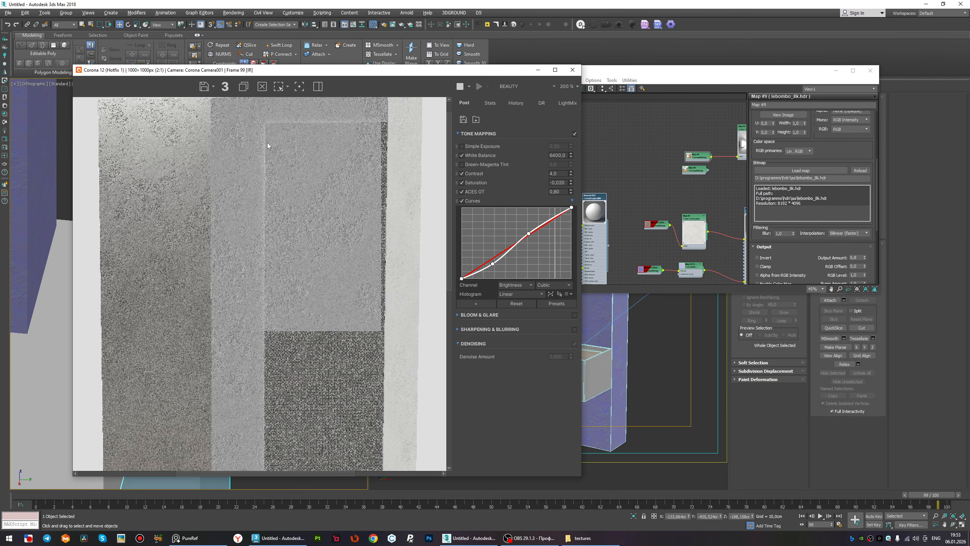
Set the brightness of Color Correction Map #19 to about 87 and select the Corona material it feeds.
click(573, 70)
scroll(615, 175, down, 3)
mouse_move(615, 174)
mouse_down()
mouse_move(616, 194)
mouse_move(547, 192)
mouse_up()
scroll(516, 183, up, 3)
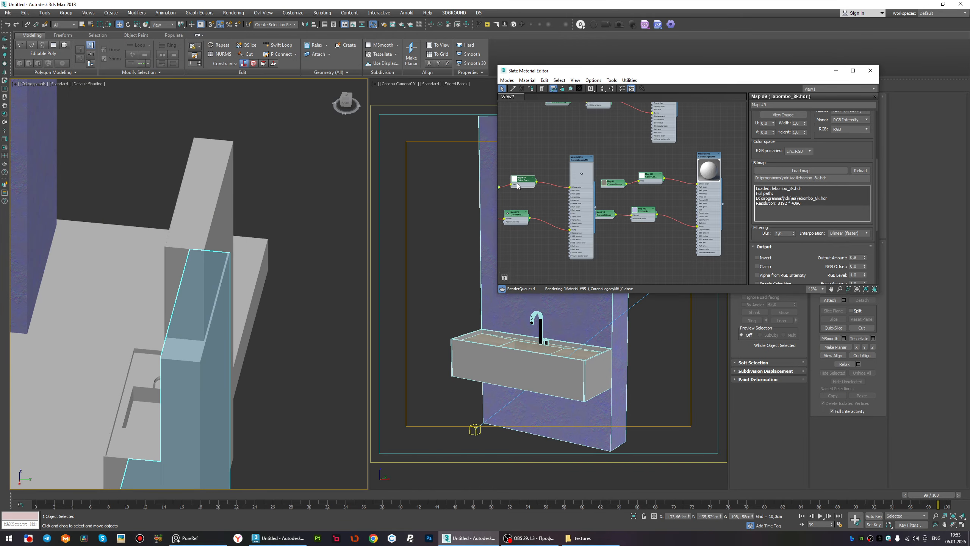
double_click(521, 181)
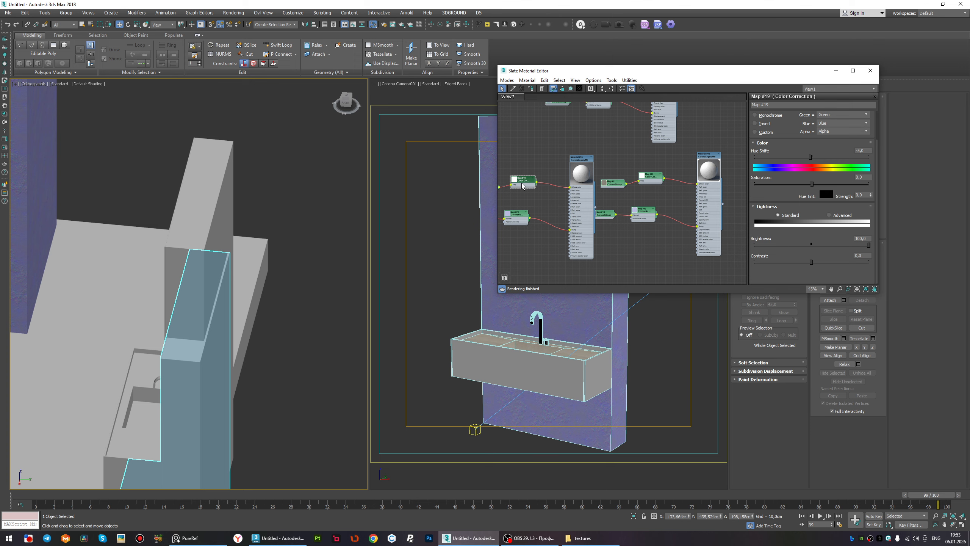
drag(865, 247, 862, 245)
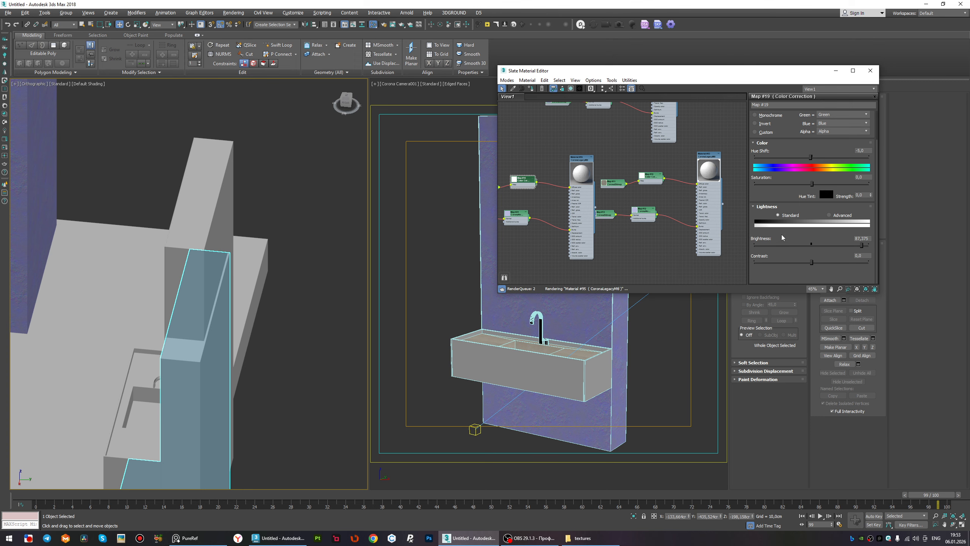
drag(582, 193, 582, 190)
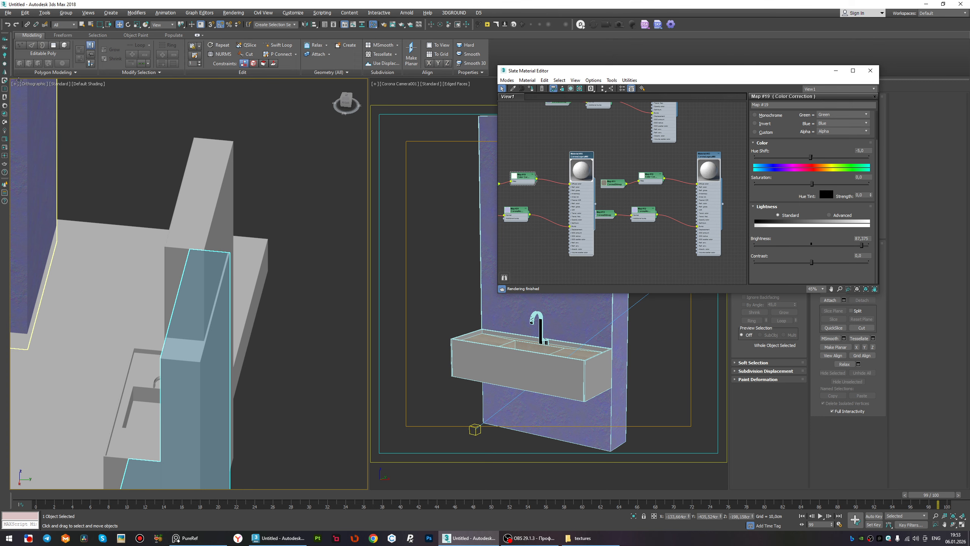
Restart the interactive render and lower the Map #19 Color Correction brightness to about 58,8.
click(4, 142)
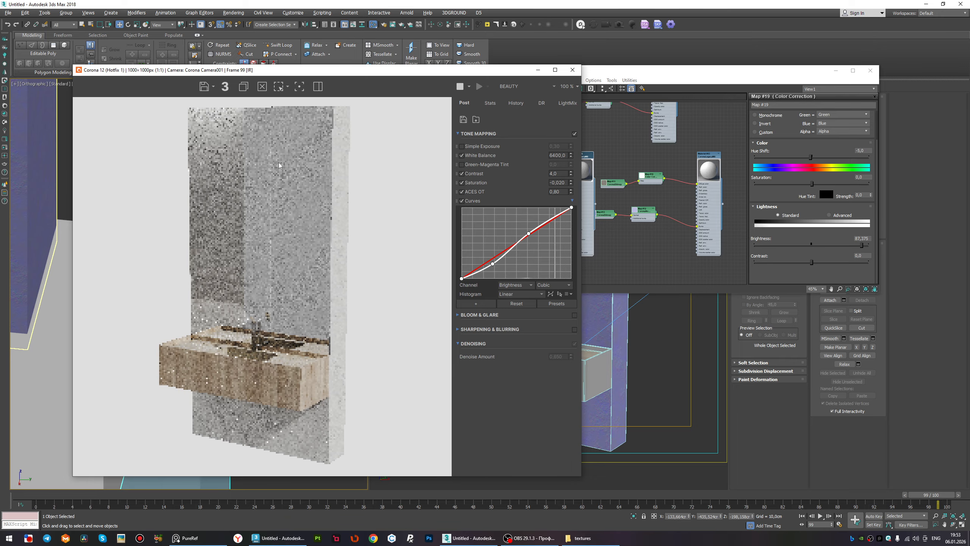
drag(852, 248, 844, 245)
scroll(258, 200, down, 1)
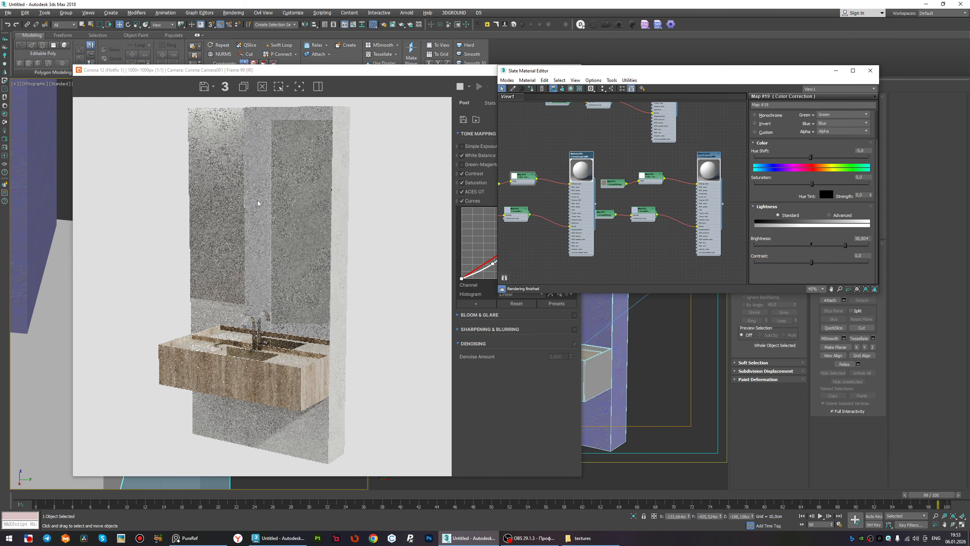
Examine the wood basin, faucet and concrete wall up close in the interactive render, and close the render and material editor.
scroll(263, 109, up, 2)
scroll(280, 165, down, 2)
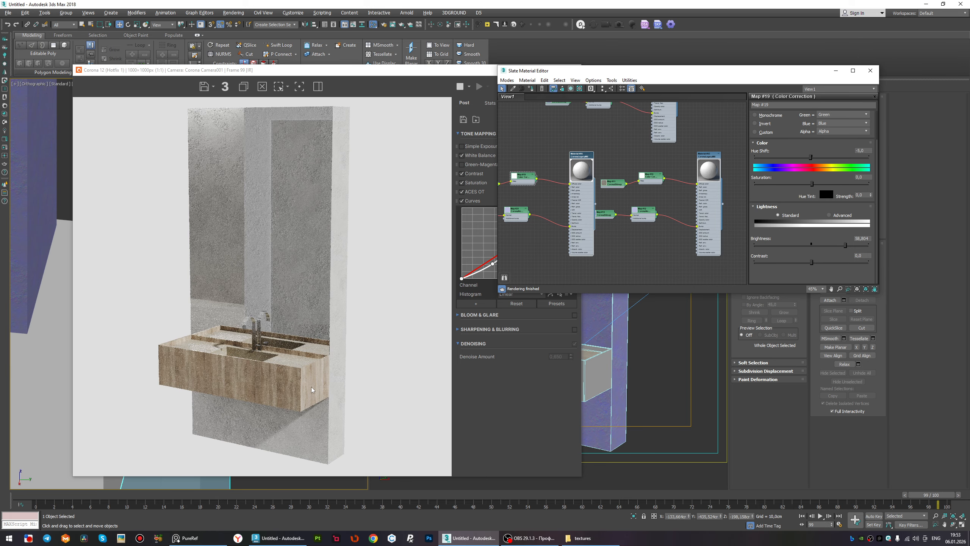
scroll(312, 316, down, 1)
scroll(302, 420, up, 1)
scroll(297, 393, up, 2)
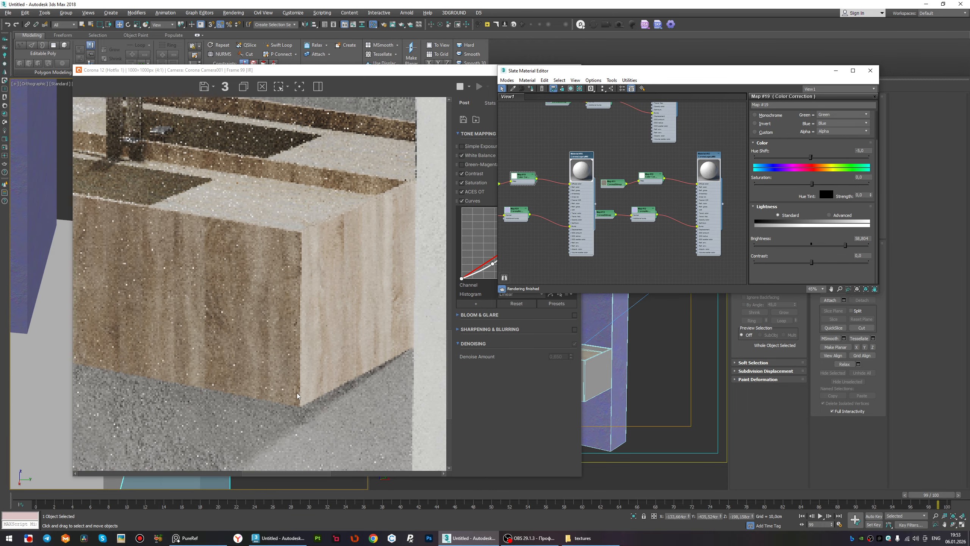
scroll(306, 361, down, 1)
scroll(275, 339, down, 1)
scroll(294, 383, up, 2)
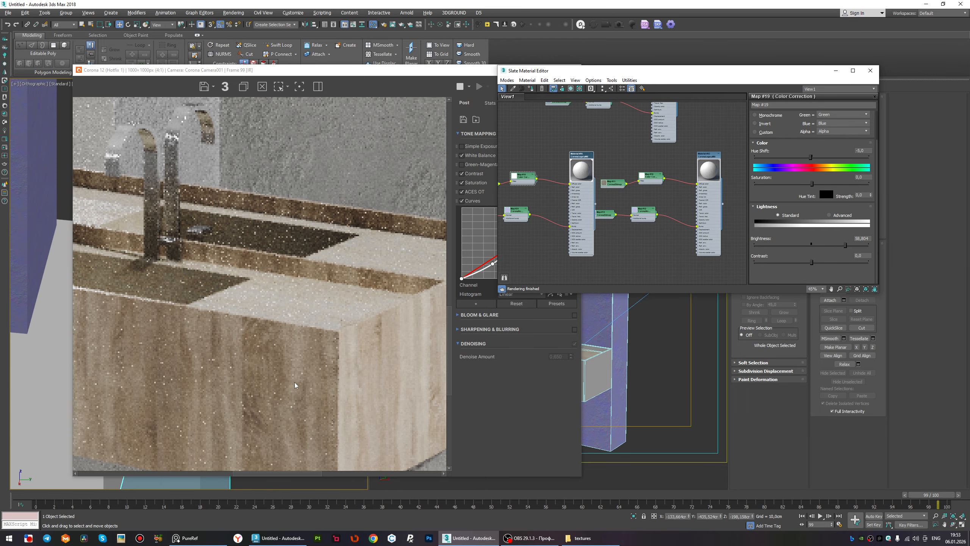
scroll(302, 378, down, 1)
scroll(303, 376, down, 1)
click(463, 85)
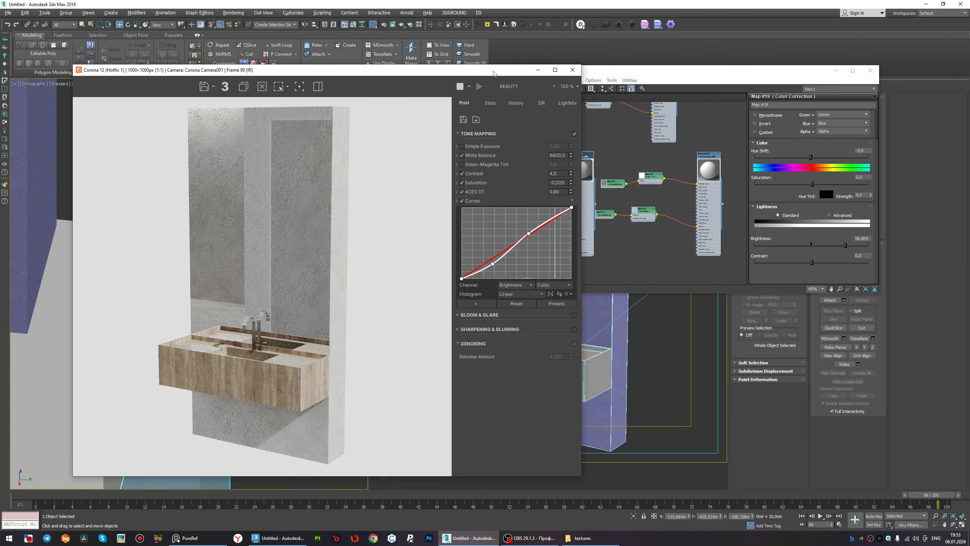
click(579, 69)
click(871, 70)
Create a floor plane of about 990 by 723 cm around the basin in the top view, with one length and one width segment.
click(335, 185)
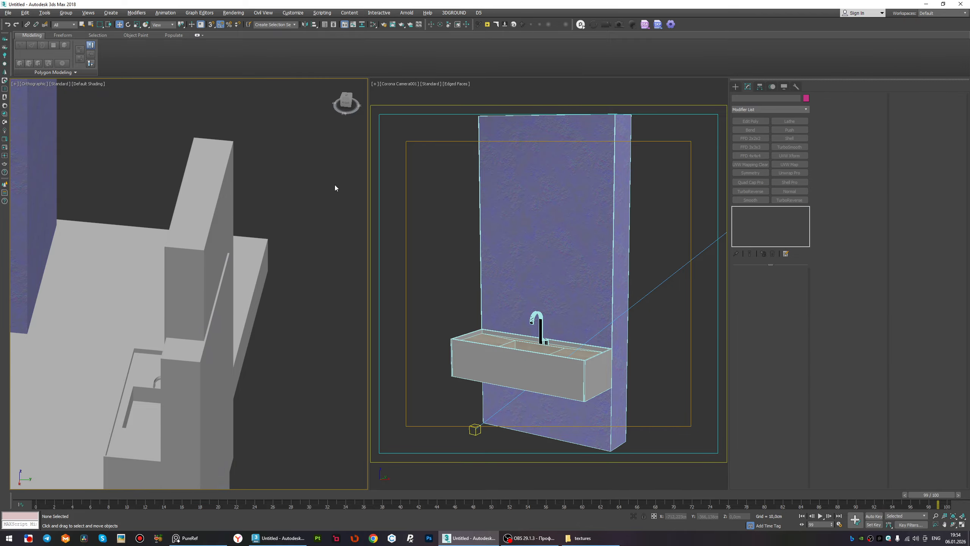
key(t)
middle_drag(218, 205, 211, 251)
right_click(189, 248)
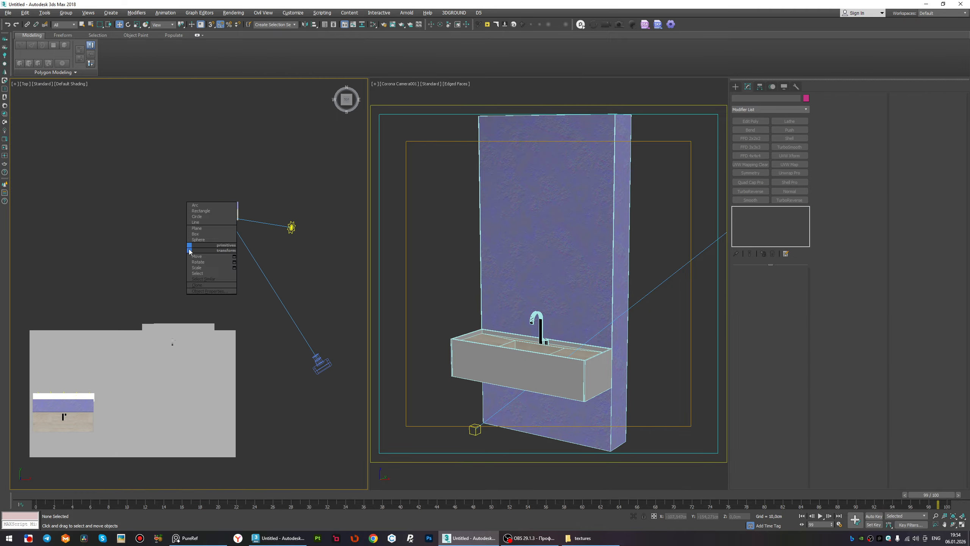
click(200, 228)
drag(313, 304, 345, 337)
middle_click(448, 263)
key(F4)
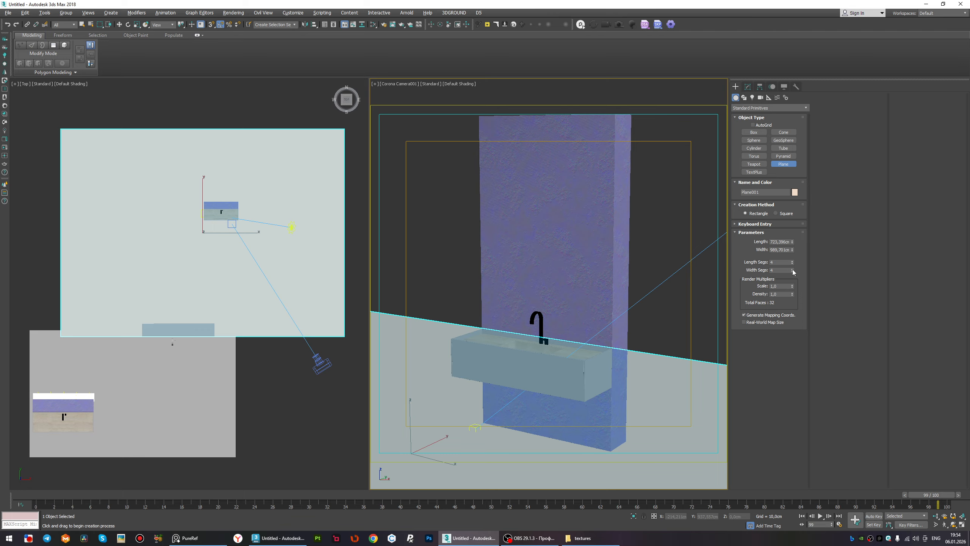
right_click(793, 270)
right_click(793, 262)
alt+middle_drag(268, 248, 285, 253)
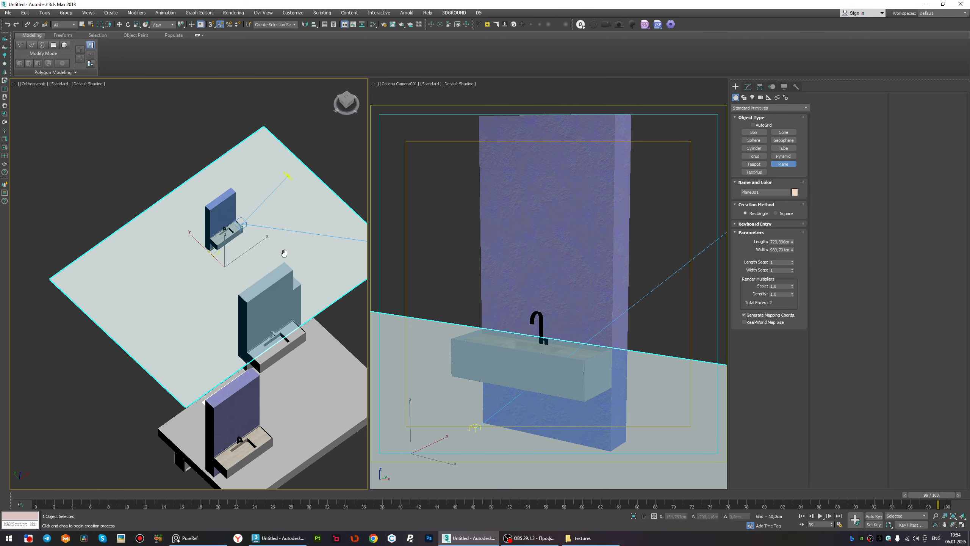
Convert the plane to Editable Poly and extend its edge behind the basin upward into a wall about 832 cm high.
key(ctrl+e)
key(2)
click(158, 214)
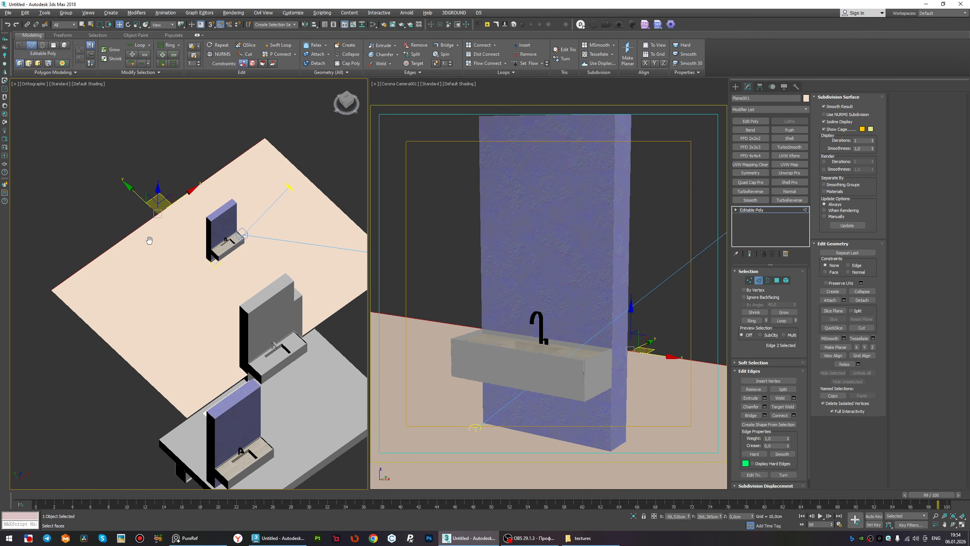
alt+middle_drag(149, 240, 157, 263)
shift+drag(157, 267, 158, 87)
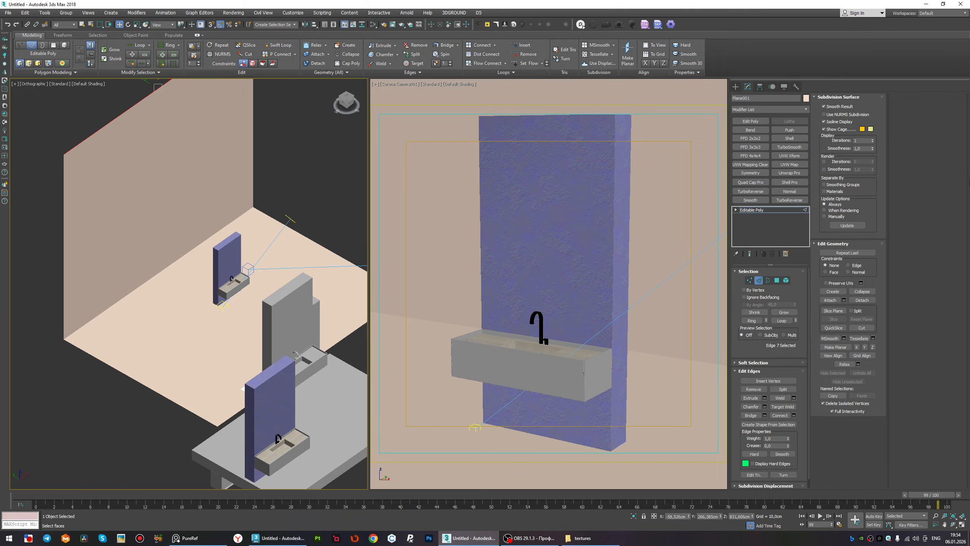
click(796, 210)
alt+middle_drag(229, 302, 246, 324)
Try the concrete material on the floor-and-wall plane and check it in an interactive render.
key(m)
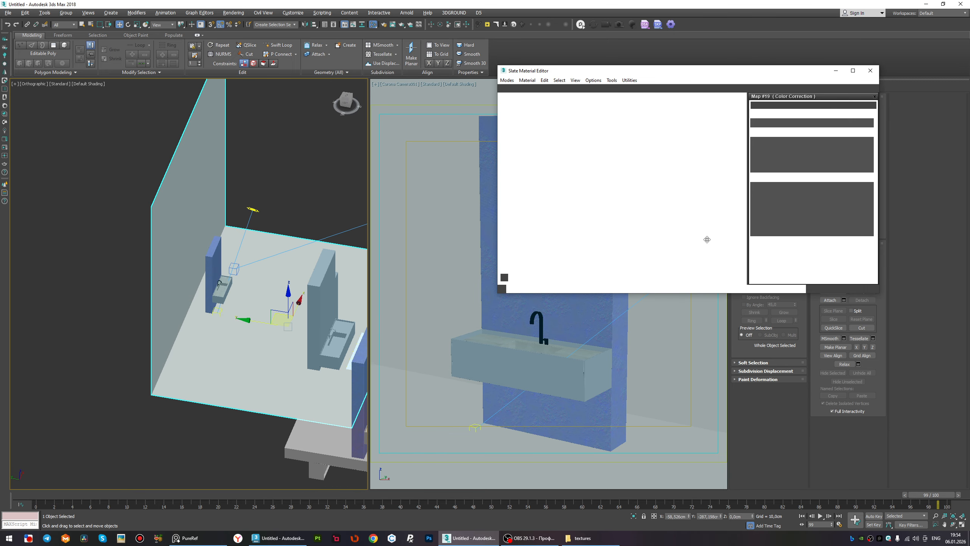
scroll(734, 189, up, 4)
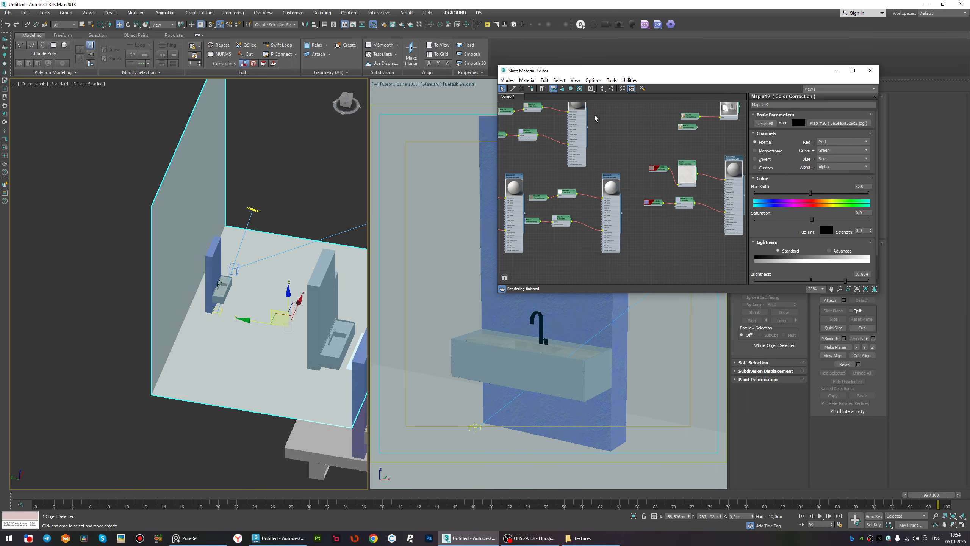
click(531, 89)
click(871, 70)
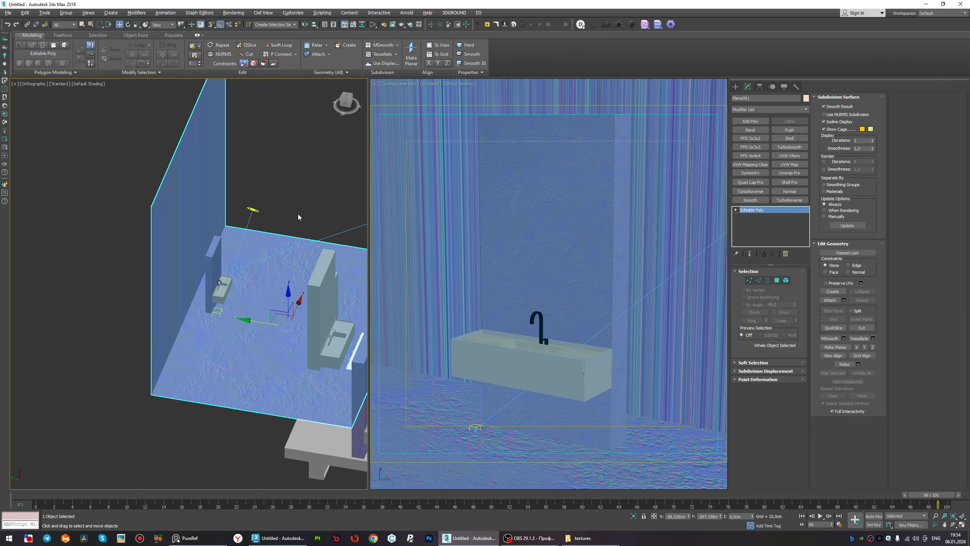
click(6, 147)
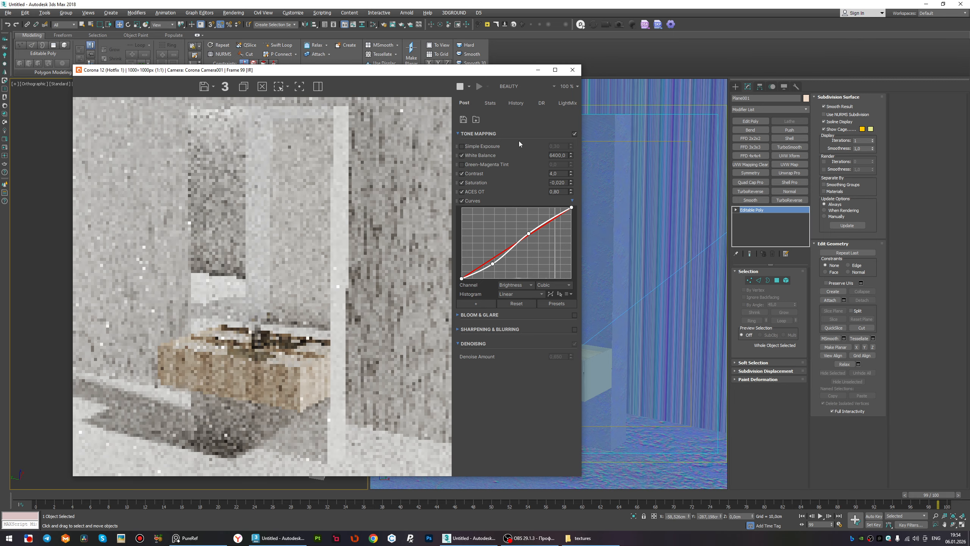
click(572, 70)
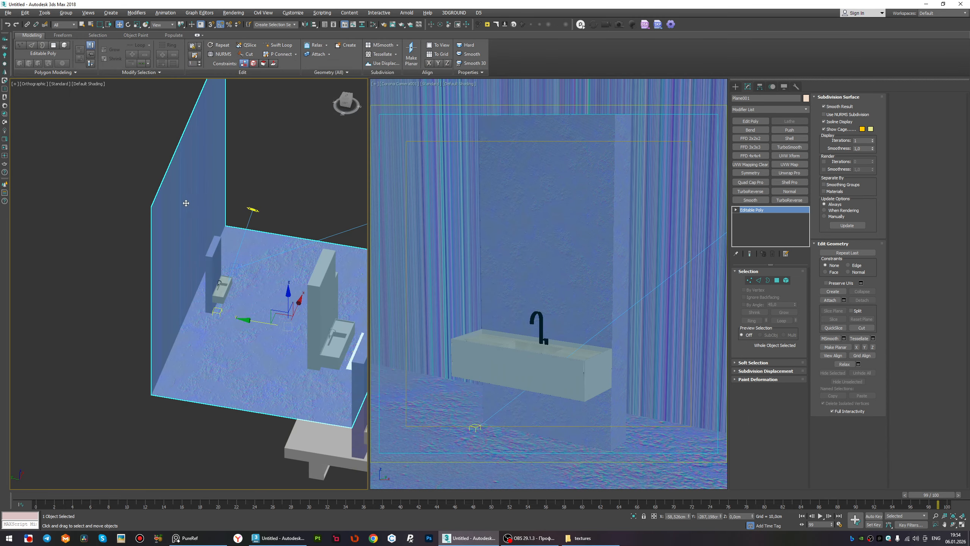
Create a new CoronaLegacyMtl material and assign it to the floor-and-wall plane.
key(m)
right_click(597, 218)
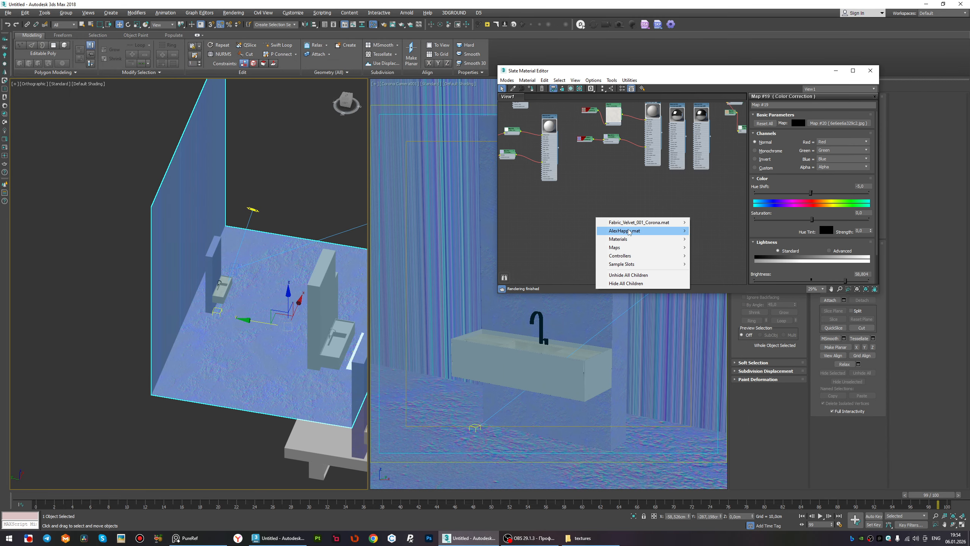
mouse_move(642, 239)
mouse_move(721, 259)
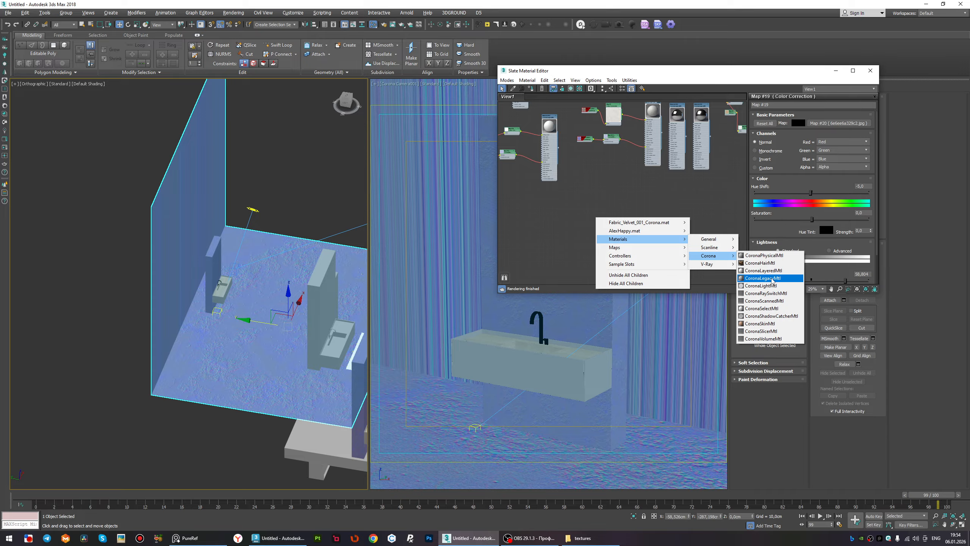
click(768, 278)
click(594, 225)
click(531, 89)
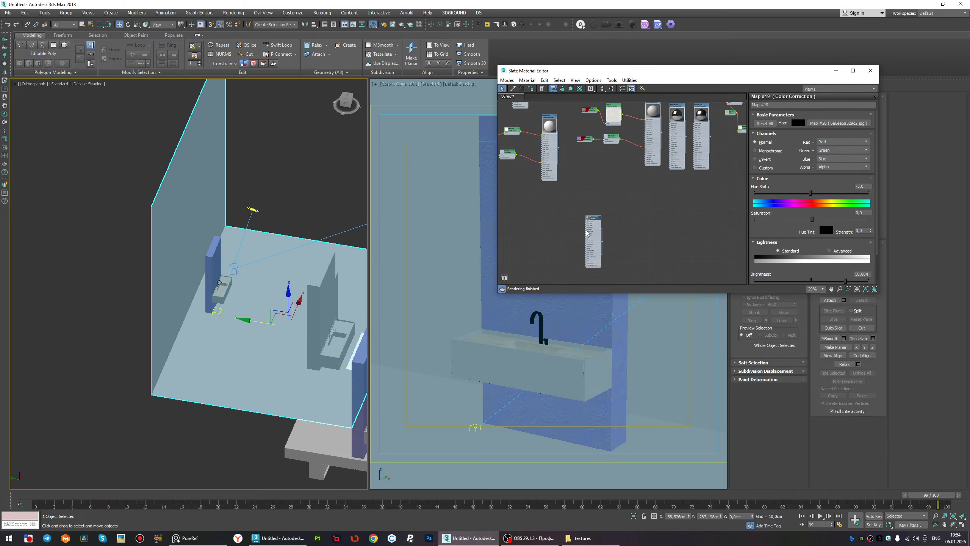
Set the new Corona material's diffuse level to 0,8, enlarge its node preview and run a test interactive render.
scroll(587, 230, up, 3)
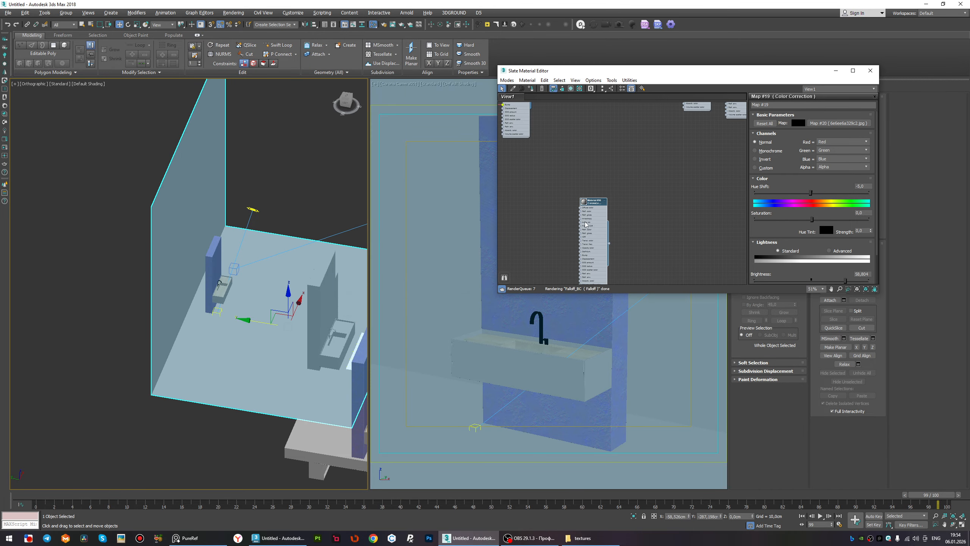
double_click(586, 225)
double_click(795, 127)
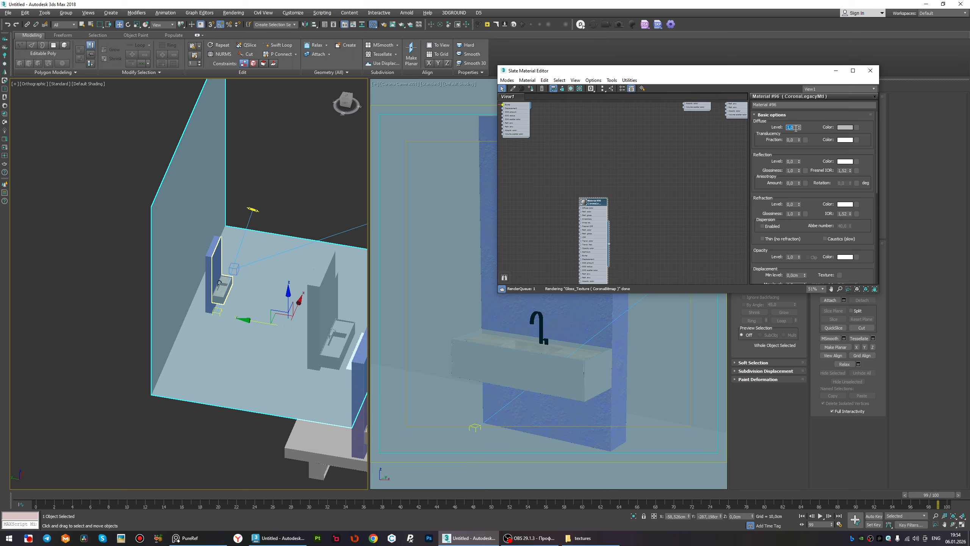
text(0,8)
key(Return)
scroll(620, 212, up, 2)
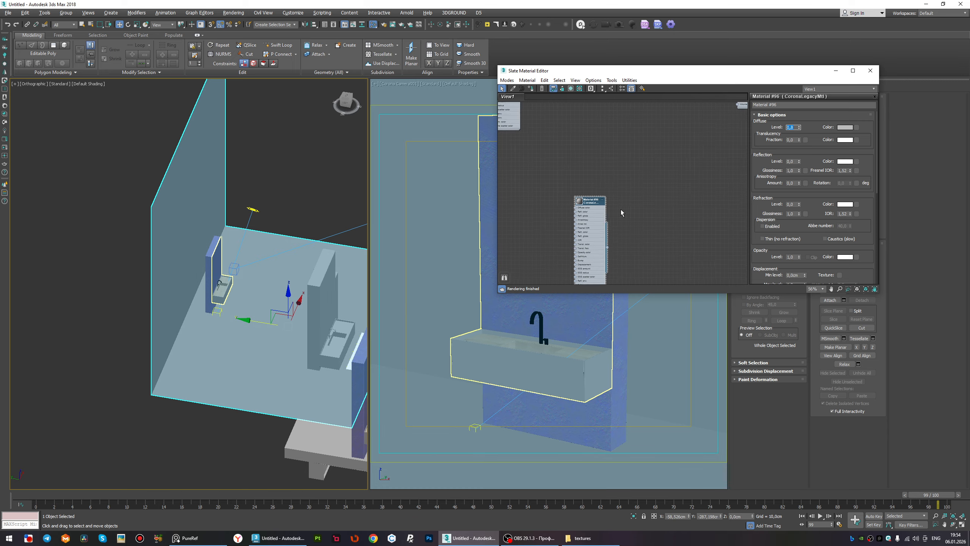
double_click(581, 197)
click(6, 149)
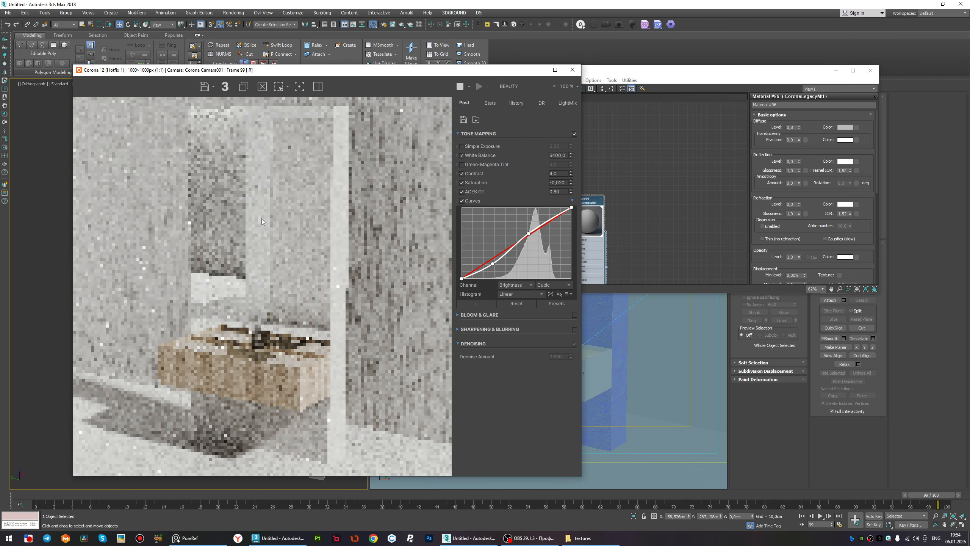
click(572, 70)
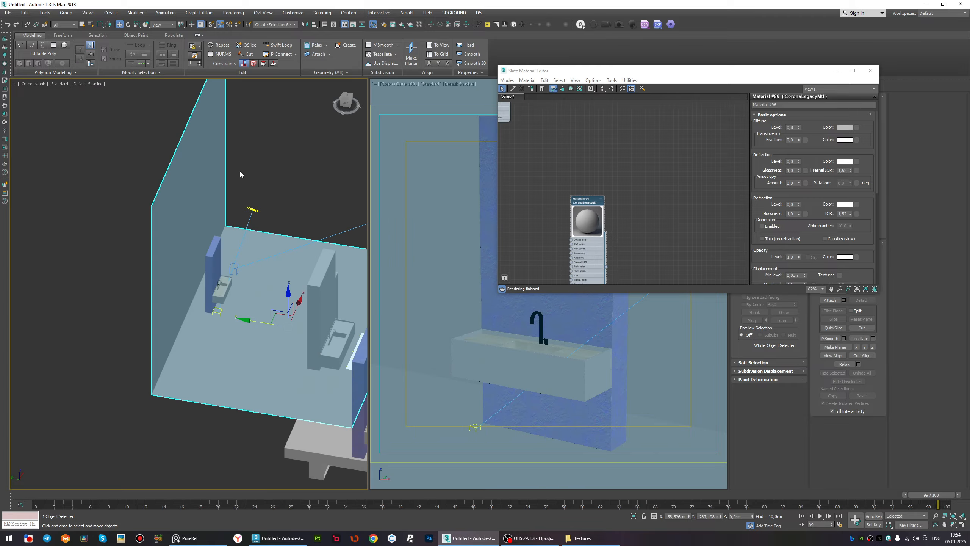
Turn off Visible to Camera in the floor-and-wall plane's object properties, keeping it renderable.
right_click(194, 170)
click(229, 227)
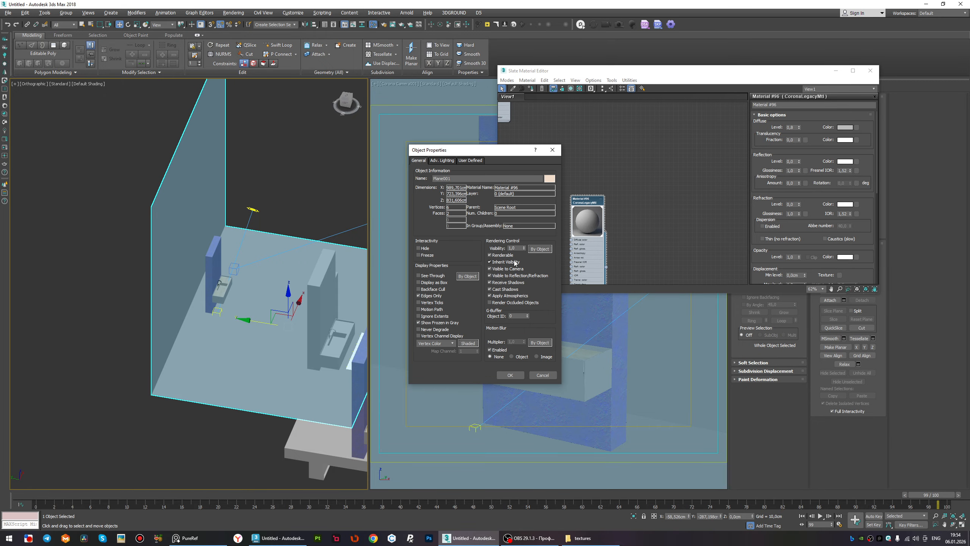
click(503, 256)
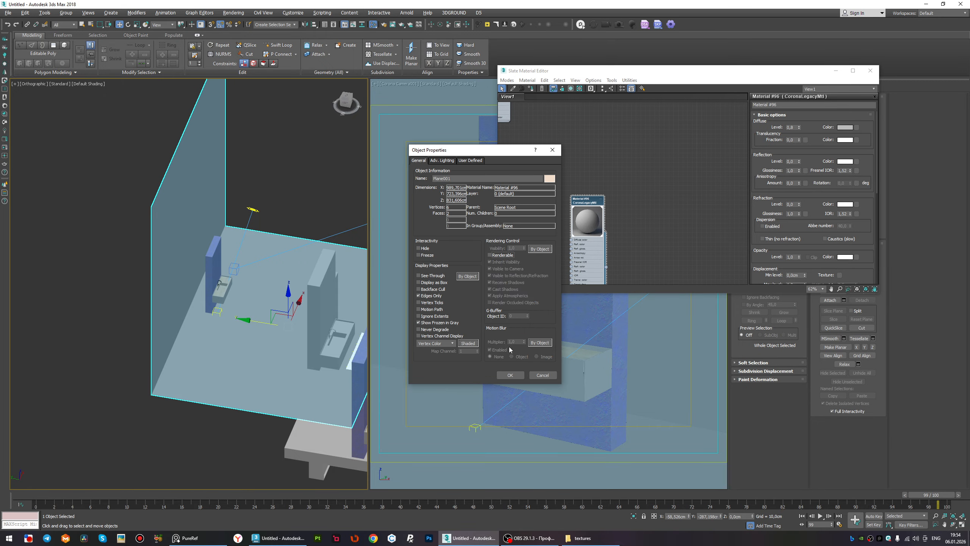
click(503, 255)
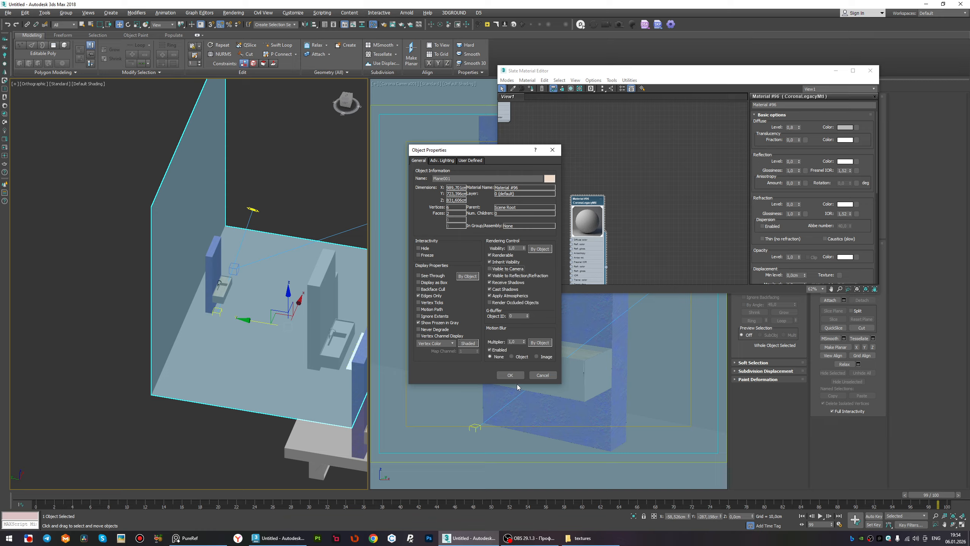
click(511, 375)
Start a new interactive render and inspect how the hidden plane reflects in the mirror above the basin.
click(5, 148)
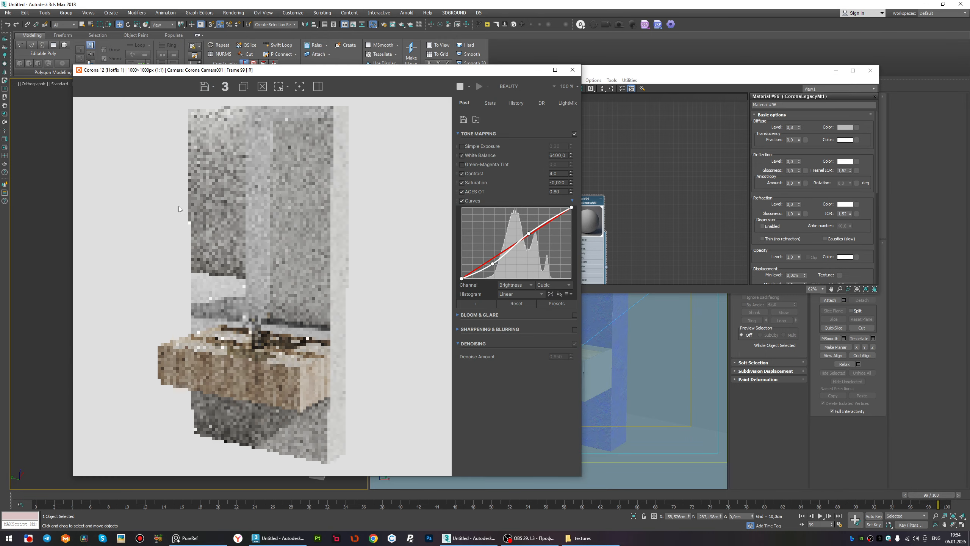
scroll(211, 293, up, 2)
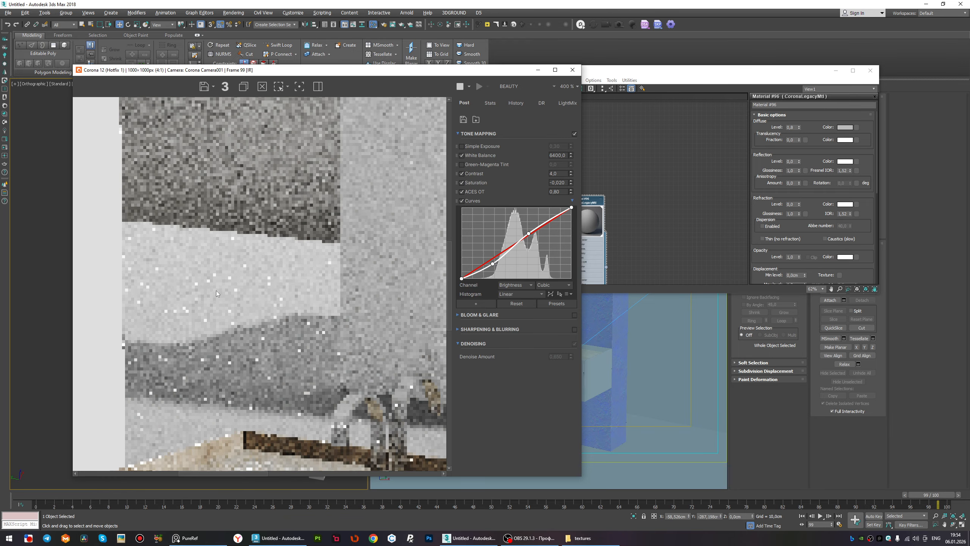
scroll(293, 312, down, 1)
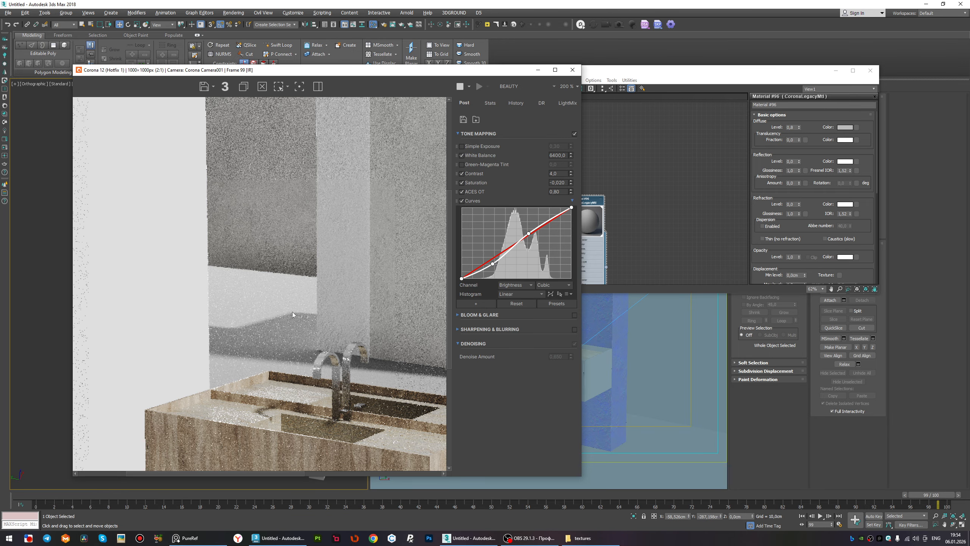
scroll(293, 314, down, 1)
click(573, 69)
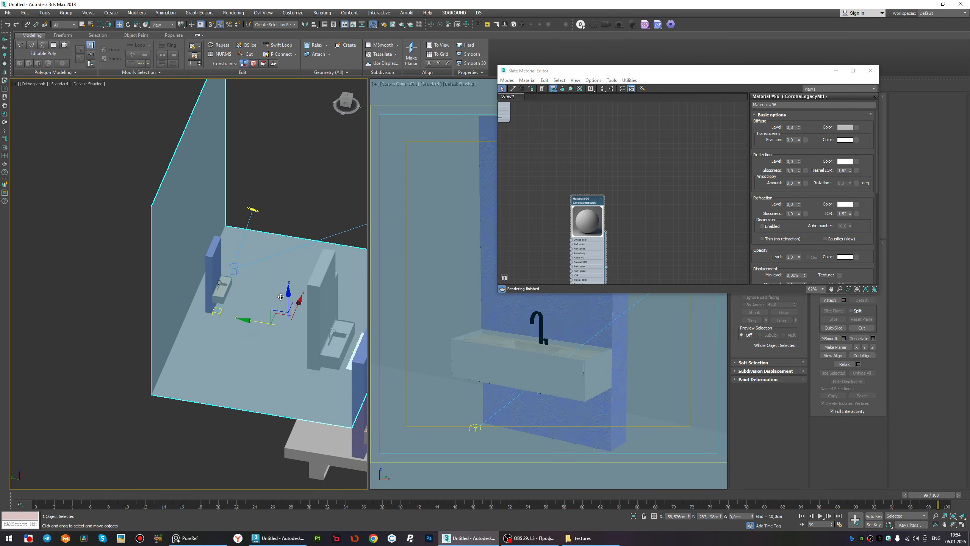
Lower the floor-and-wall plane by about 59 cm and check the mirror reflection in a new interactive render.
drag(287, 297, 283, 310)
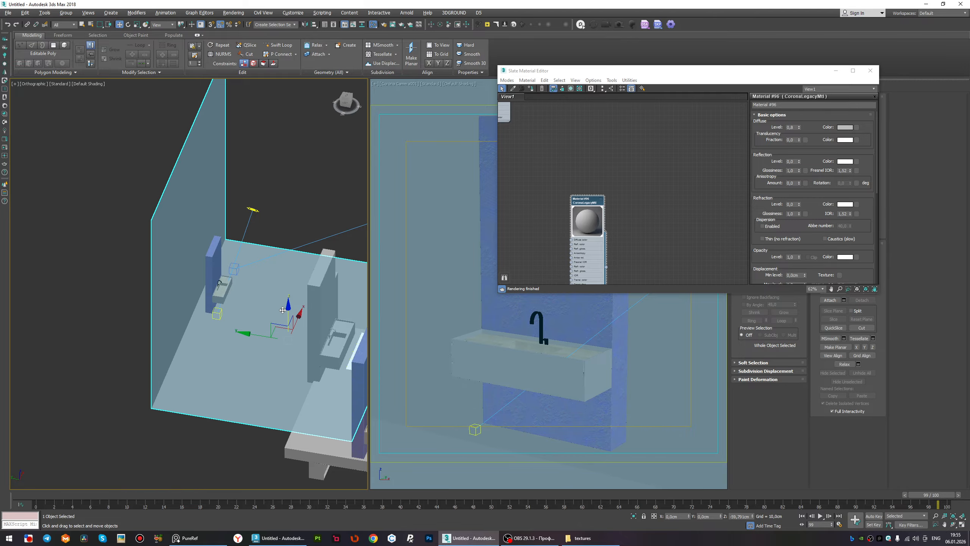
click(5, 147)
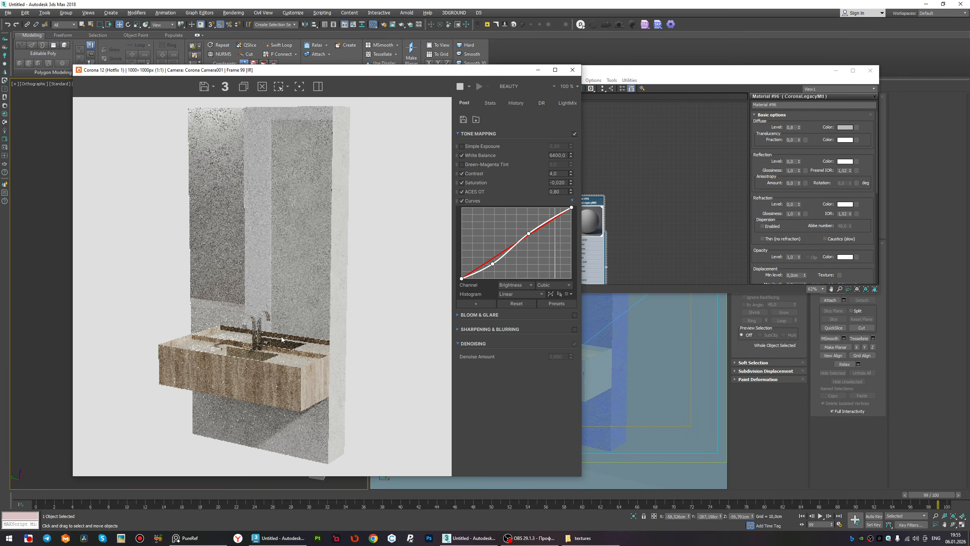
scroll(289, 385, up, 1)
scroll(288, 384, down, 2)
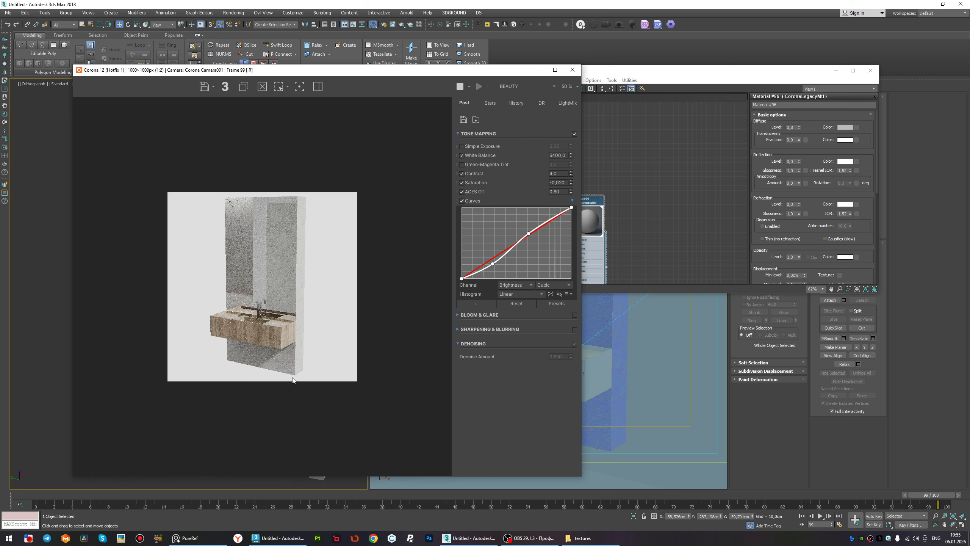
scroll(284, 365, up, 1)
scroll(316, 430, up, 1)
scroll(302, 354, down, 1)
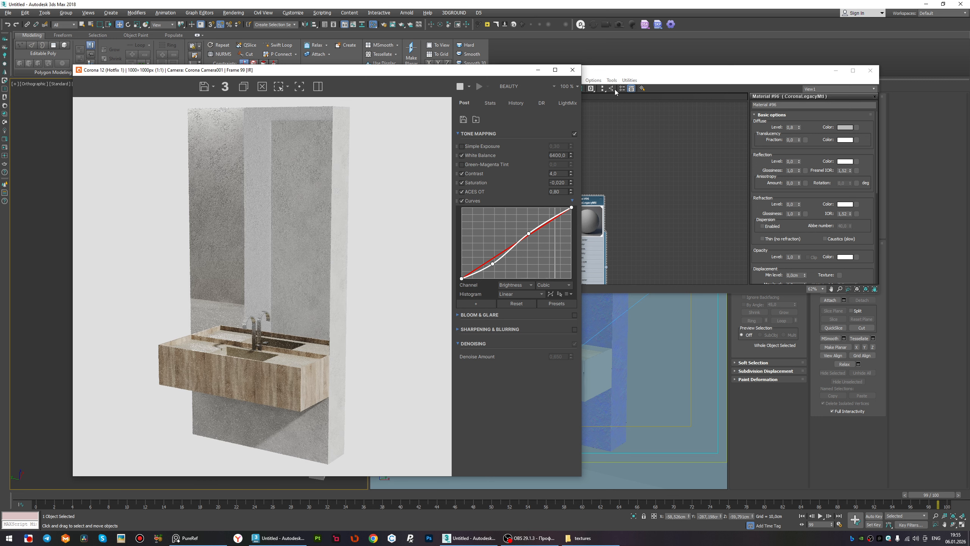
click(573, 70)
click(871, 71)
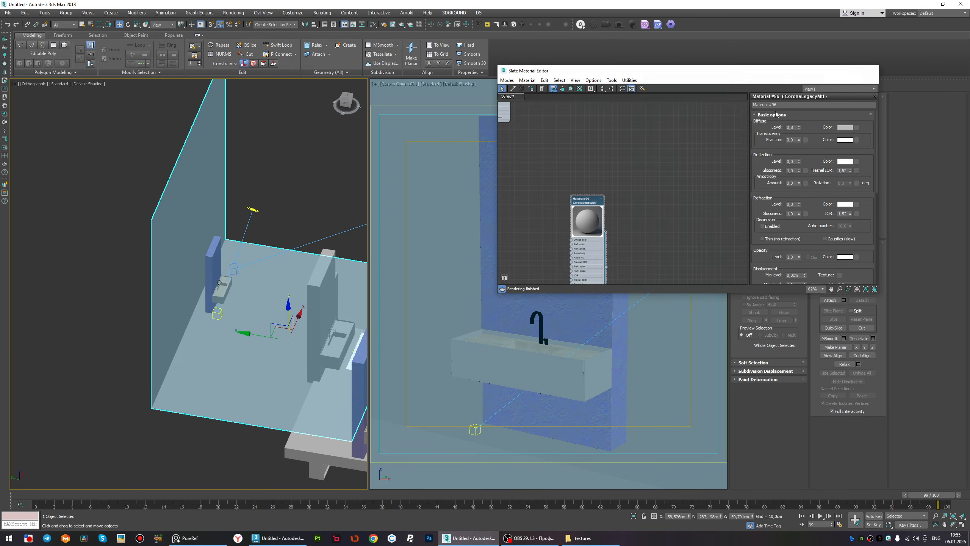
Lower the Corona camera slightly and reframe the basin and wall panel in the camera view.
middle_drag(284, 269, 120, 252)
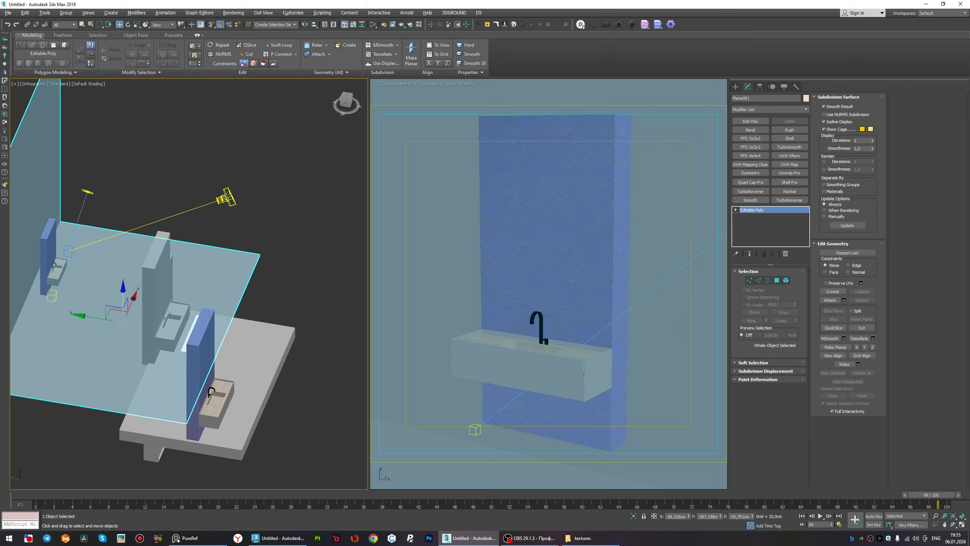
click(228, 194)
alt+middle_drag(232, 197, 224, 173)
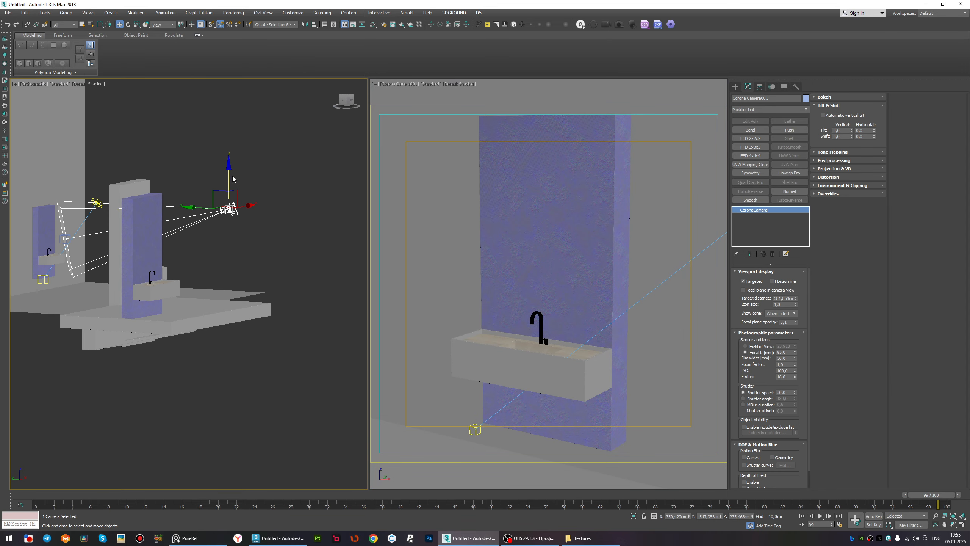
drag(227, 176, 230, 188)
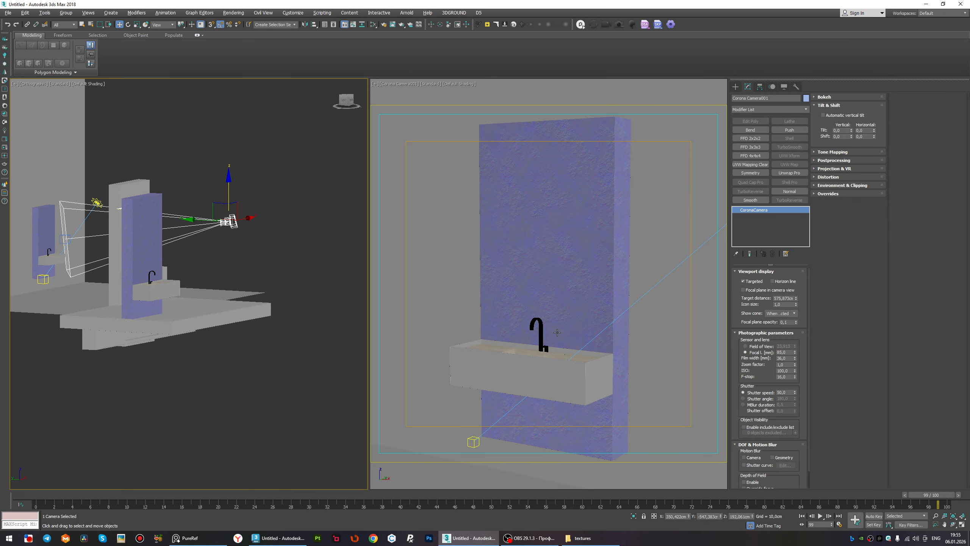
middle_drag(557, 332, 553, 326)
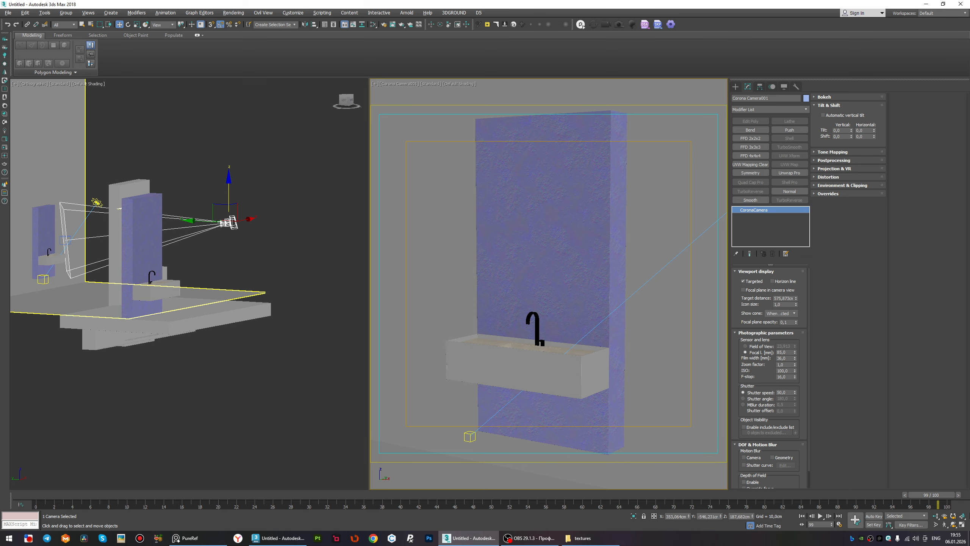
drag(217, 203, 231, 188)
click(235, 191)
key(ctrl+z)
middle_drag(538, 208, 536, 211)
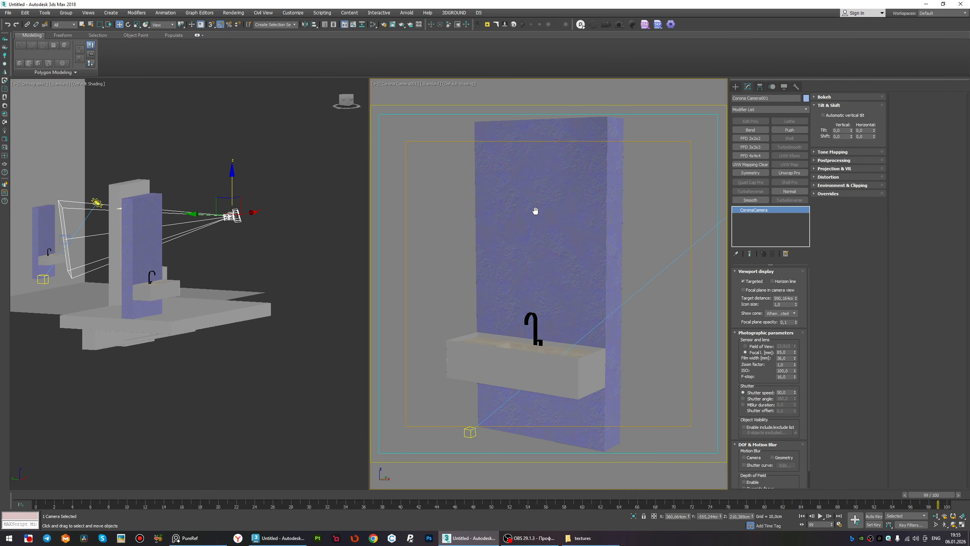
Start a new interactive render and deepen the shadows by pulling the lower tone-mapping curve point down to the baseline.
click(9, 147)
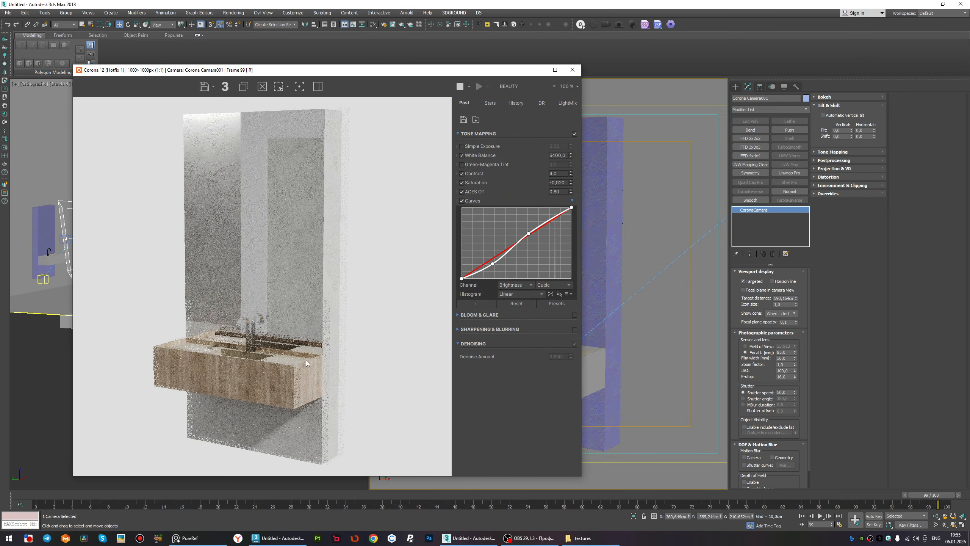
scroll(295, 395, up, 2)
scroll(322, 349, down, 2)
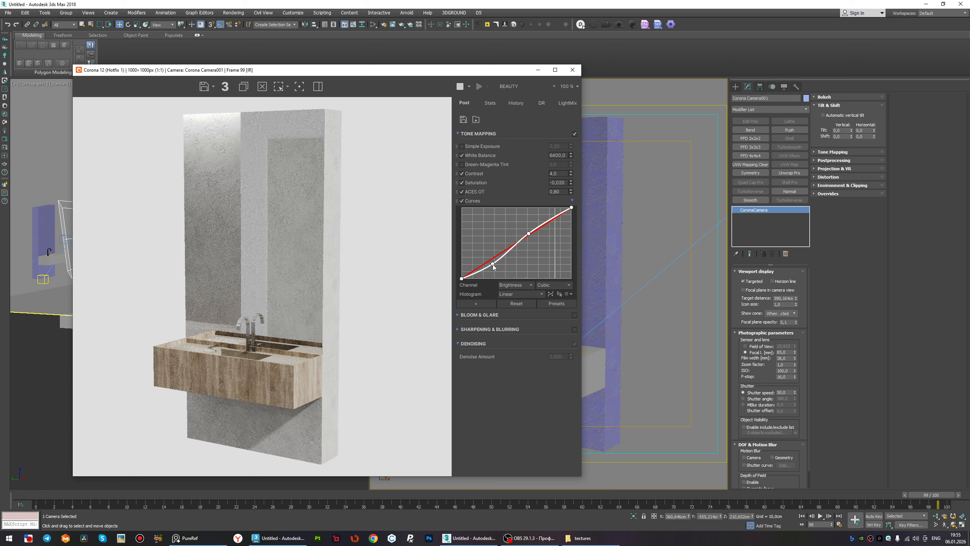
drag(494, 267, 498, 269)
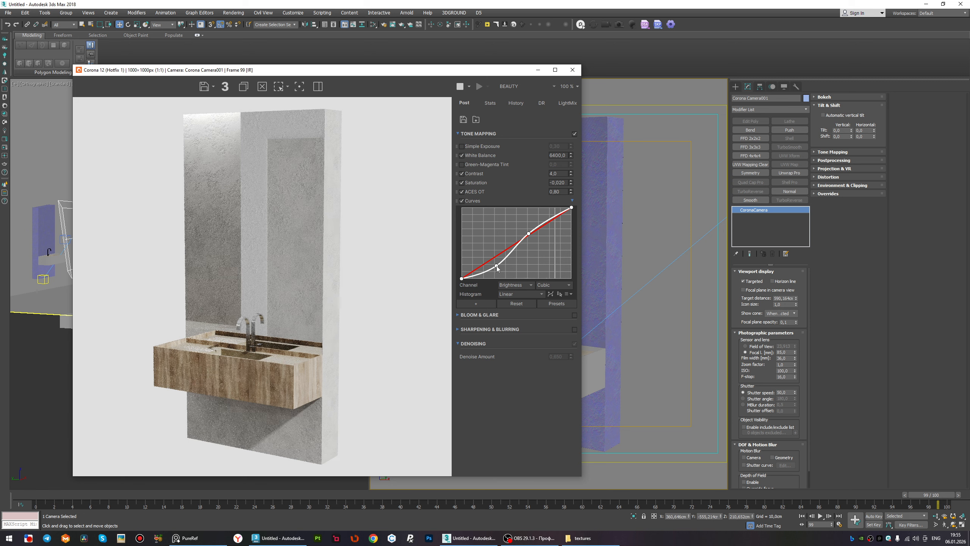
drag(532, 234, 530, 238)
drag(497, 268, 483, 291)
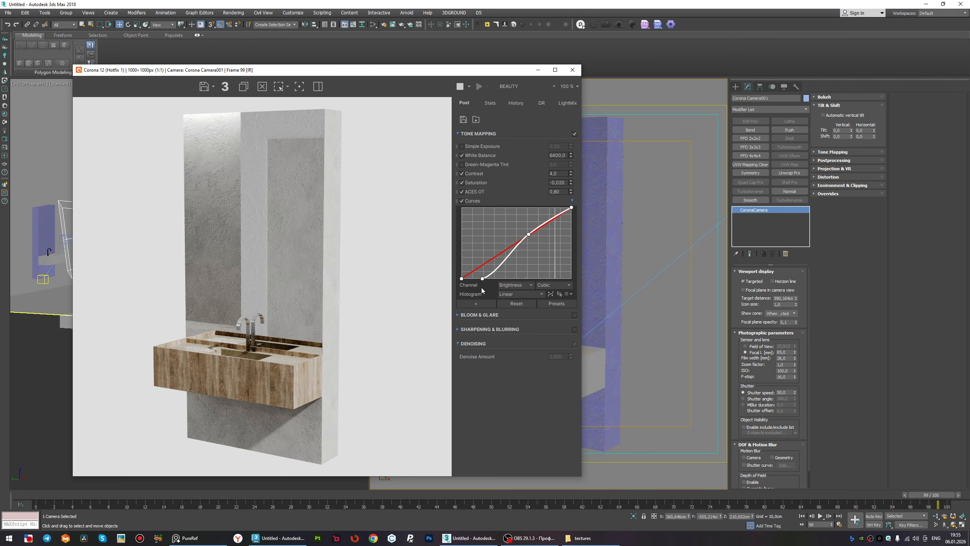
Examine the basin's wood, the faucet, the concrete texture and the mirror reflection in the render, and close the render window.
scroll(267, 333, down, 1)
scroll(260, 344, up, 2)
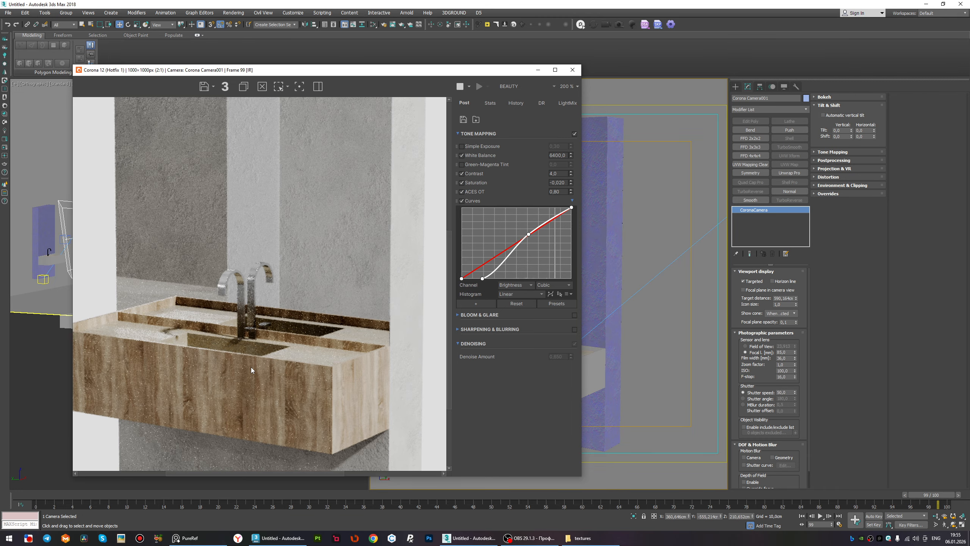
scroll(250, 353, down, 1)
scroll(293, 328, down, 1)
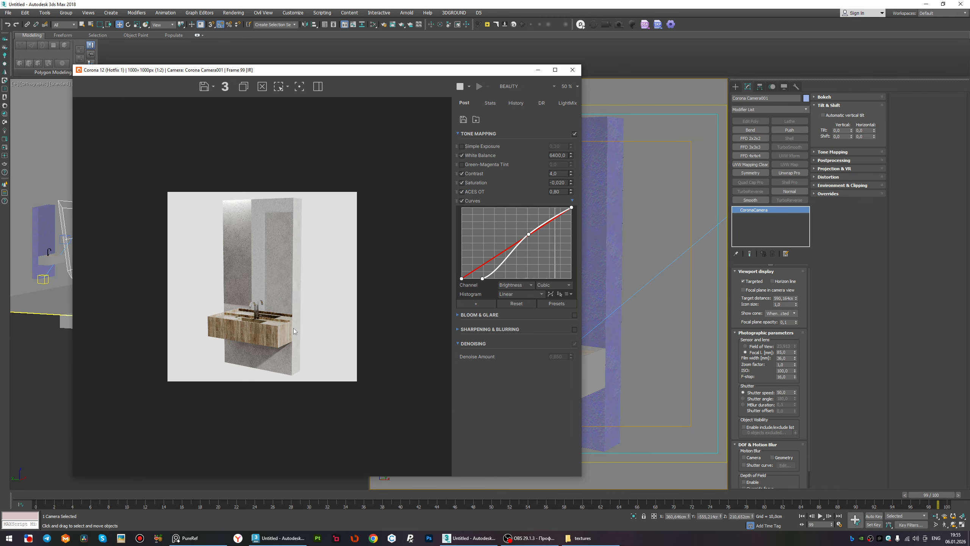
scroll(293, 328, up, 1)
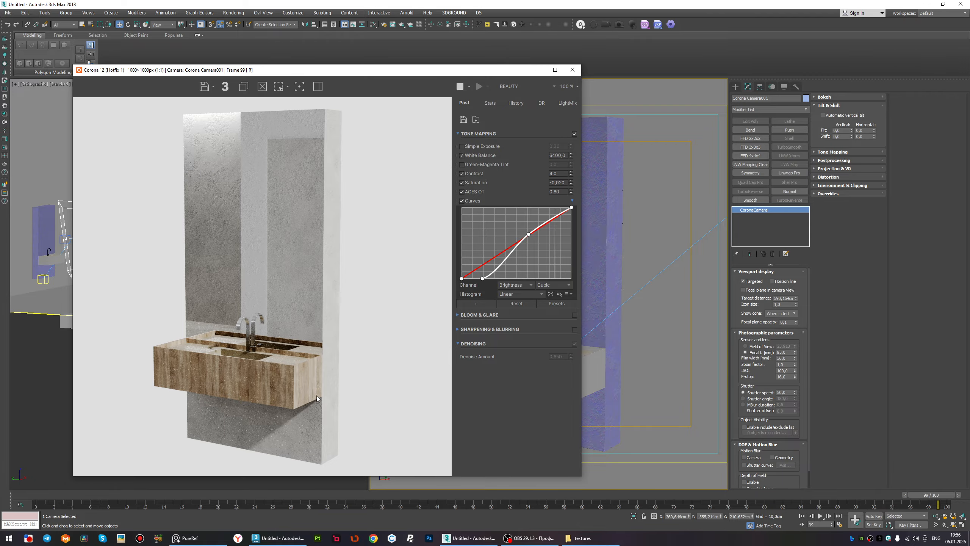
scroll(317, 399, up, 1)
scroll(308, 402, down, 1)
scroll(329, 183, up, 1)
scroll(319, 174, down, 1)
scroll(317, 130, up, 1)
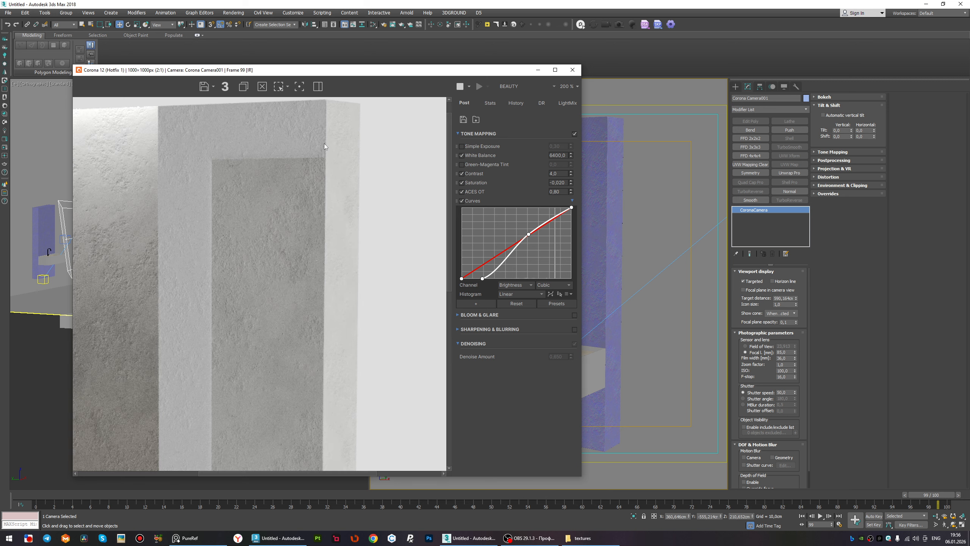
scroll(325, 146, down, 1)
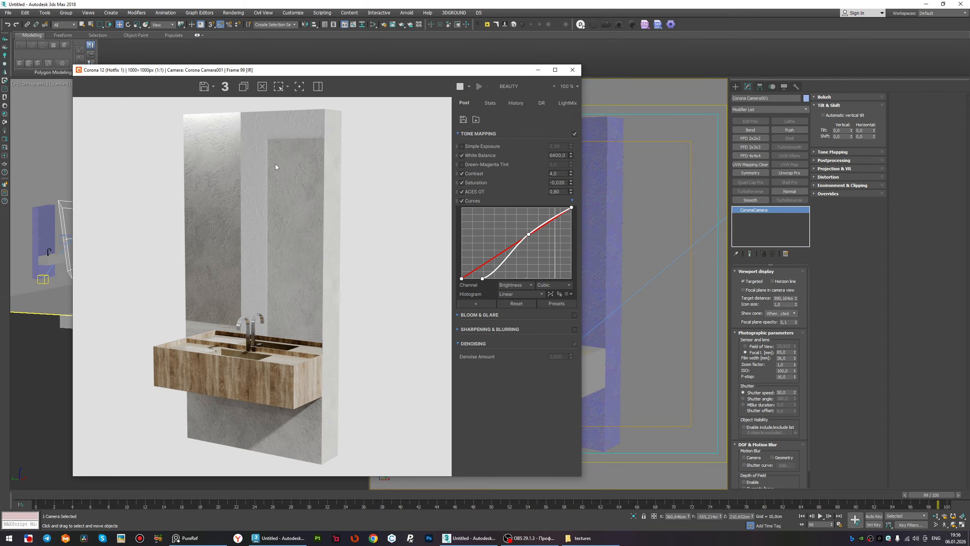
scroll(273, 167, up, 1)
scroll(273, 167, down, 1)
click(572, 70)
Hide the spare basins, wall panels and slab beside the main setup, and the Corona light next to the floor plane.
scroll(241, 233, down, 5)
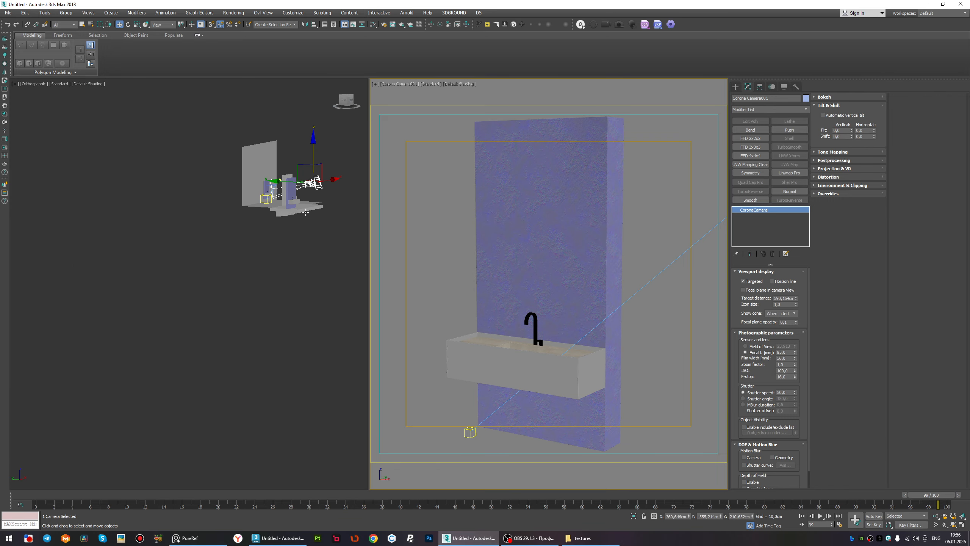
alt+middle_drag(241, 234, 240, 241)
scroll(240, 241, up, 3)
drag(163, 313, 294, 182)
right_click(325, 212)
click(346, 221)
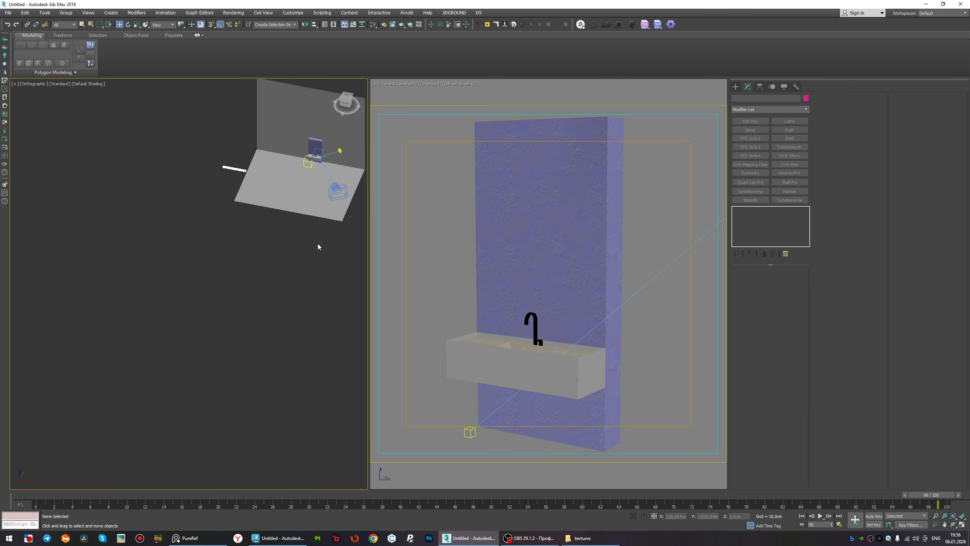
click(229, 169)
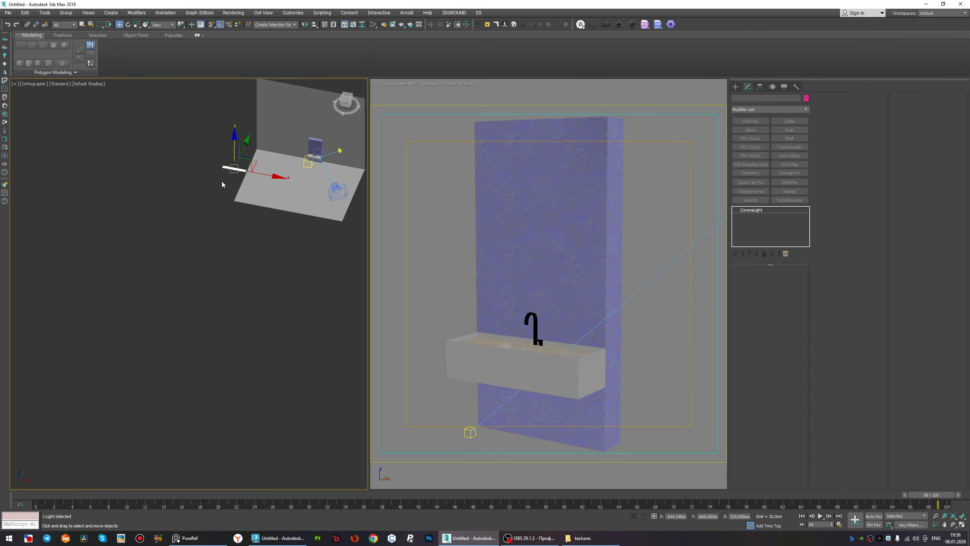
right_click(230, 169)
click(248, 162)
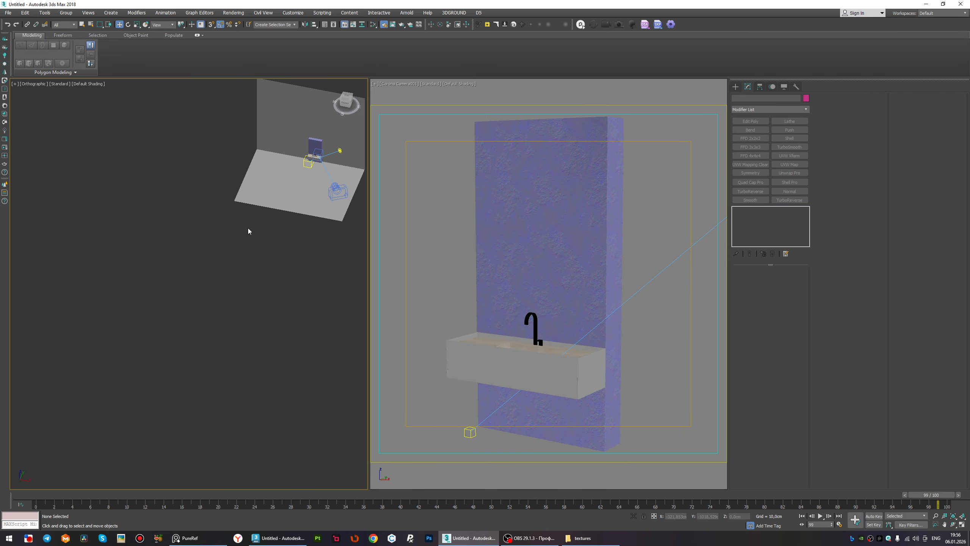
Enable the Refractions override in Corona's scene environment settings and bring up the material editor.
key(F10)
scroll(151, 250, down, 5)
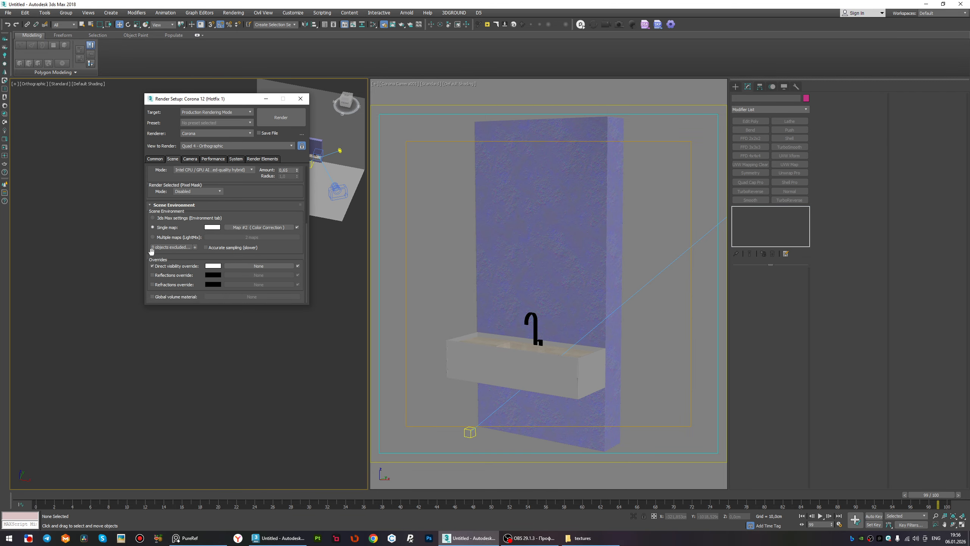
click(171, 286)
key(m)
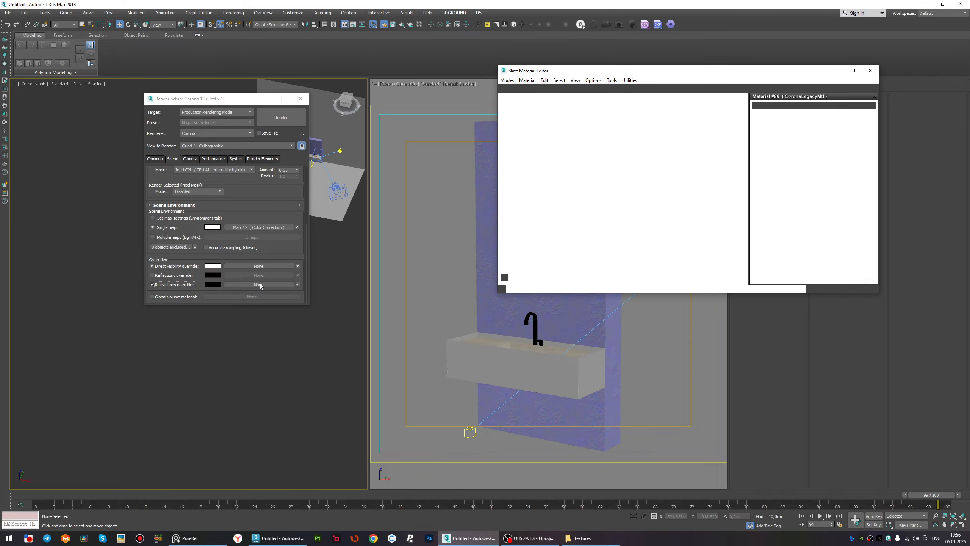
Load an HDR image from the ddd folder into the unconnected Map #8 Corona bitmap.
scroll(572, 185, up, 8)
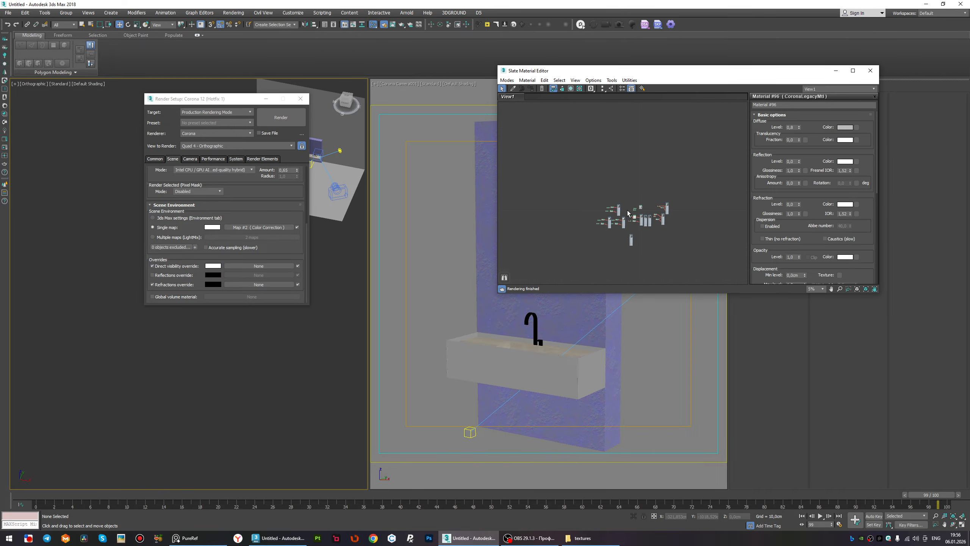
shift+drag(658, 210, 644, 186)
double_click(644, 186)
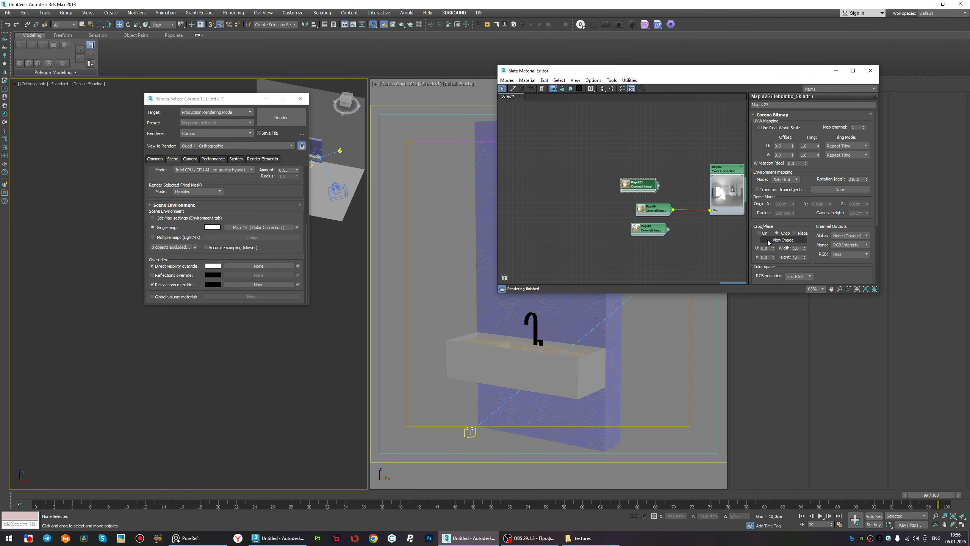
drag(648, 234, 640, 237)
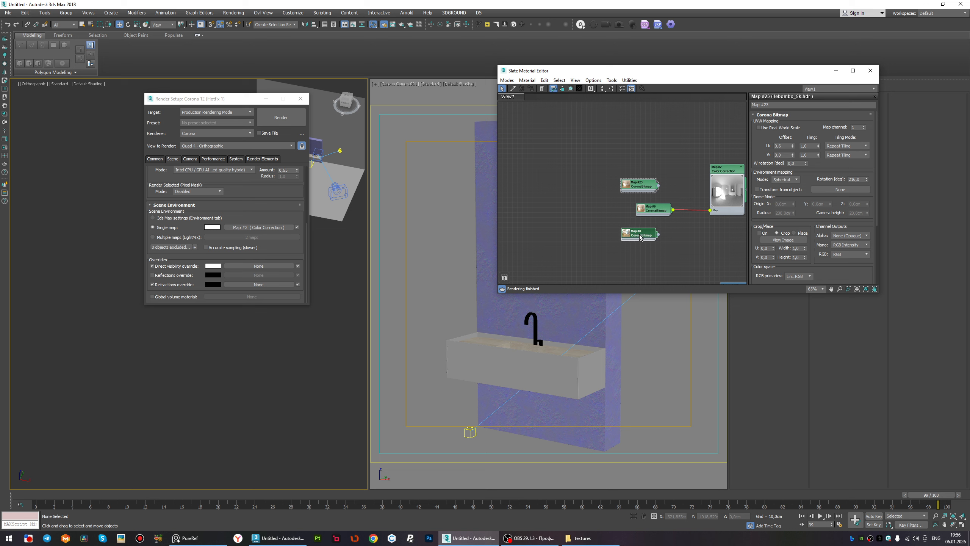
double_click(640, 237)
scroll(768, 247, down, 3)
click(778, 239)
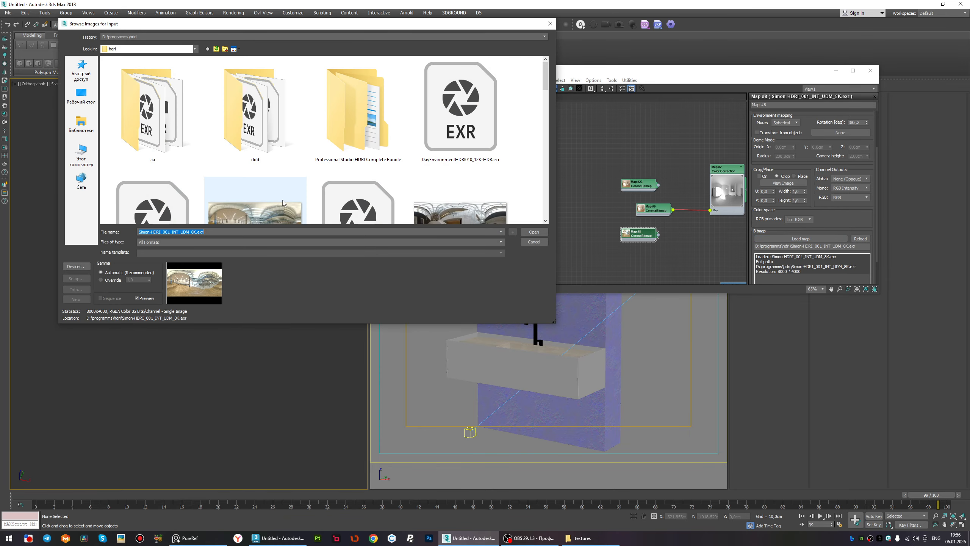
double_click(253, 115)
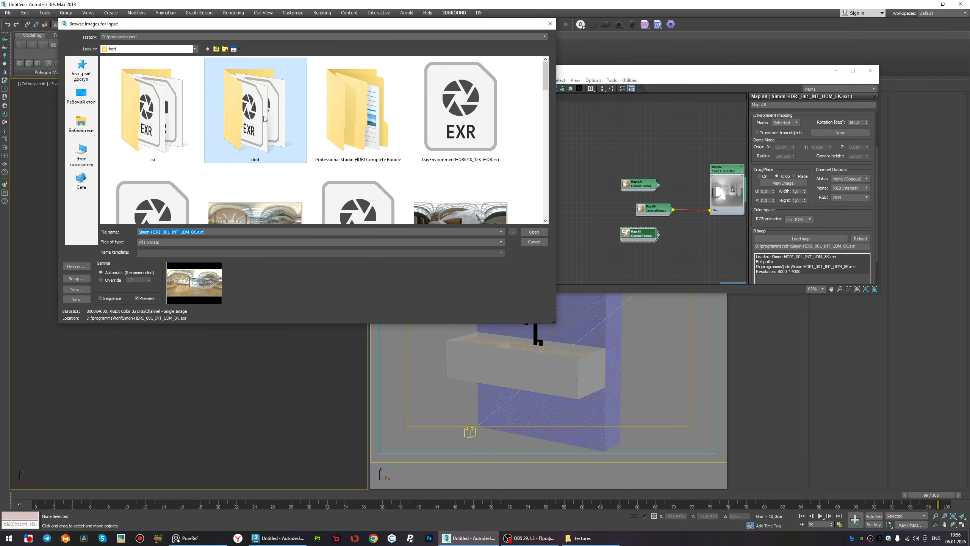
double_click(165, 103)
click(181, 185)
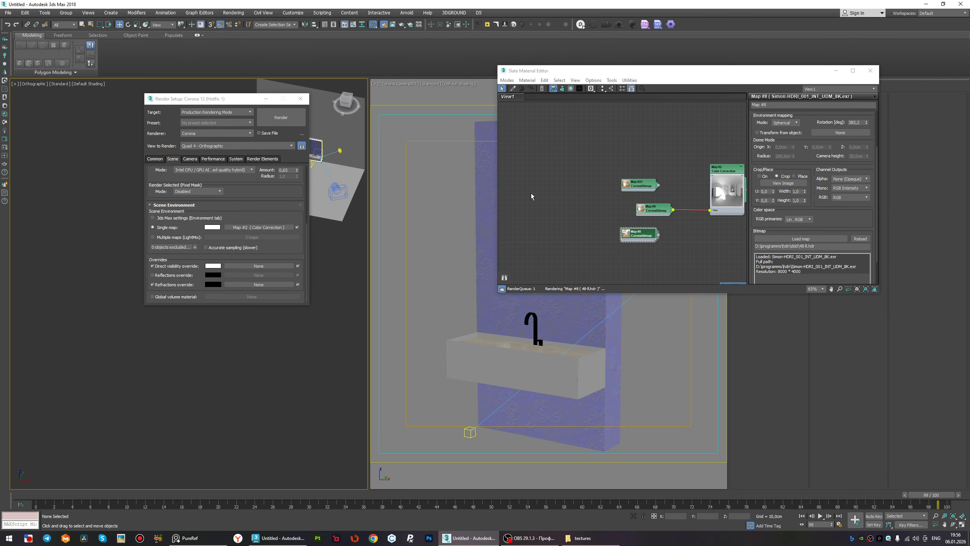
Assign Map #8 to the Refractions override as an instance and start an interactive render.
scroll(654, 240, up, 3)
scroll(654, 240, up, 1)
drag(657, 232, 255, 285)
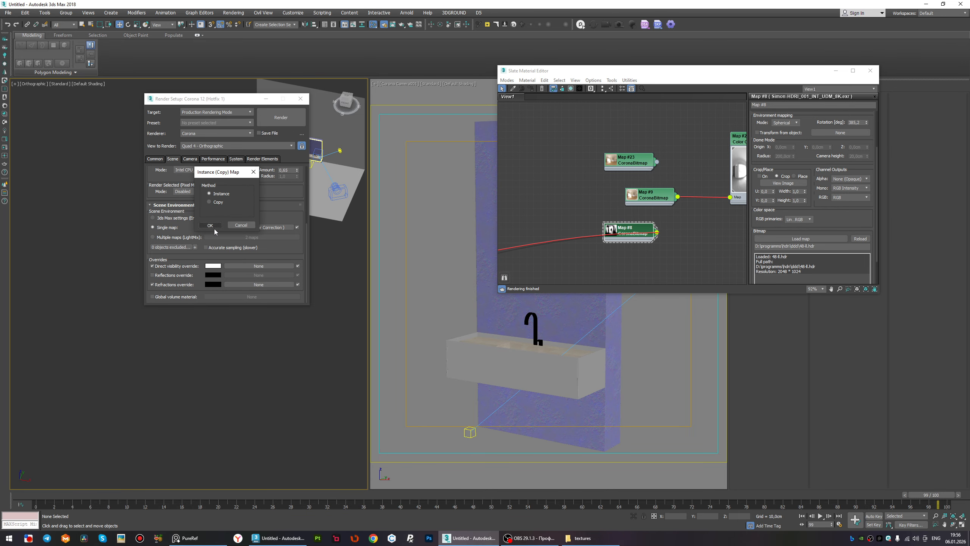
click(217, 230)
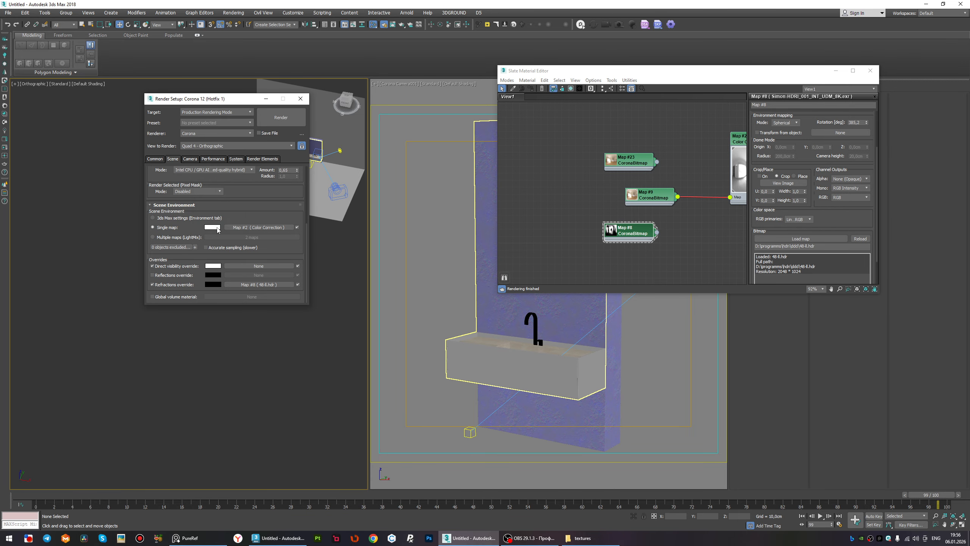
click(8, 149)
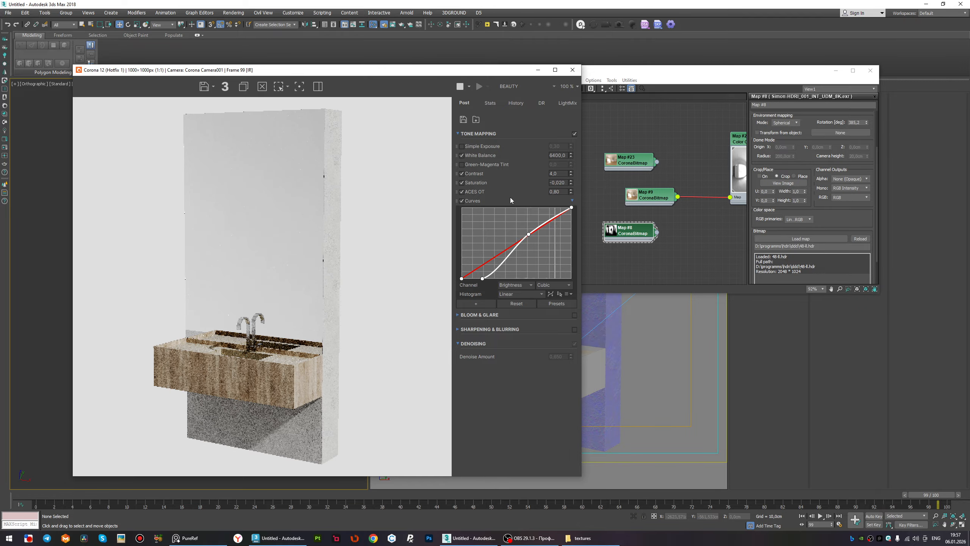
Set the U offset of Map #8 to 2,85, check the mirror in the interactive render and close the render window.
scroll(767, 164, up, 3)
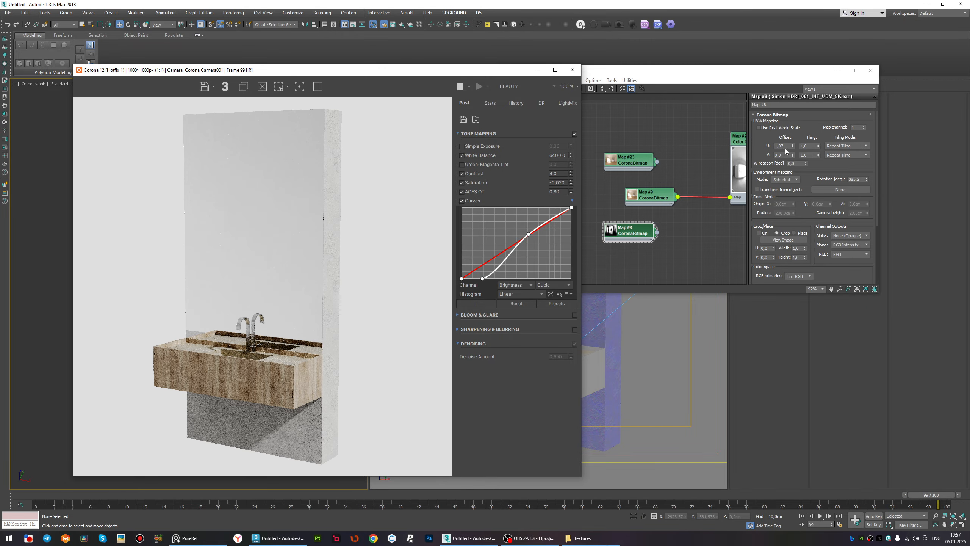
right_click(793, 147)
drag(793, 147, 784, 38)
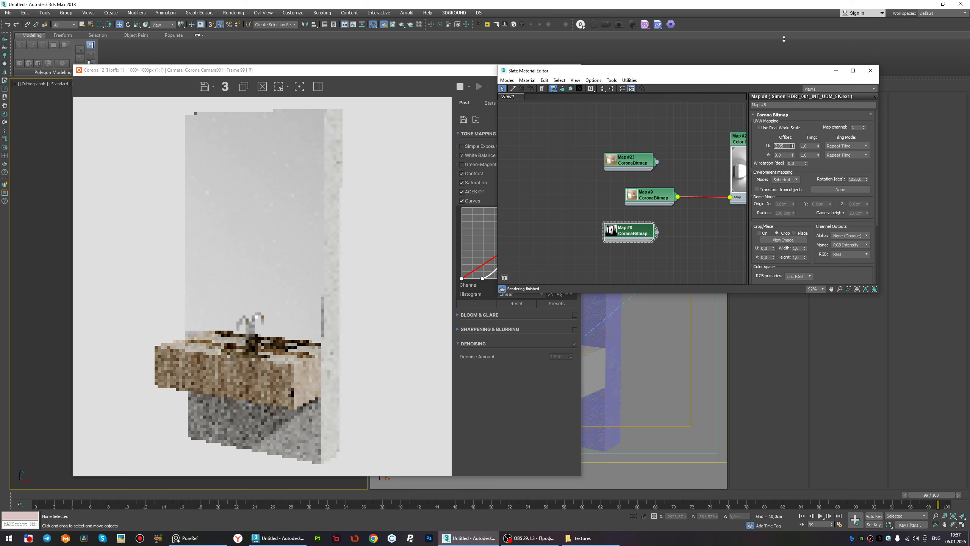
click(409, 154)
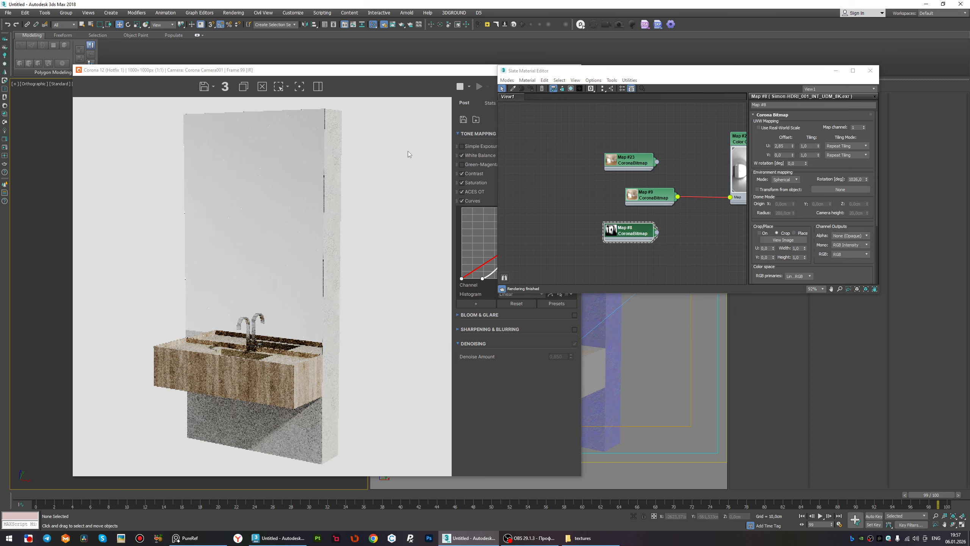
click(572, 70)
Enable the Reflections override, reuse the refraction's Map #8 in it and start a new interactive render.
click(179, 276)
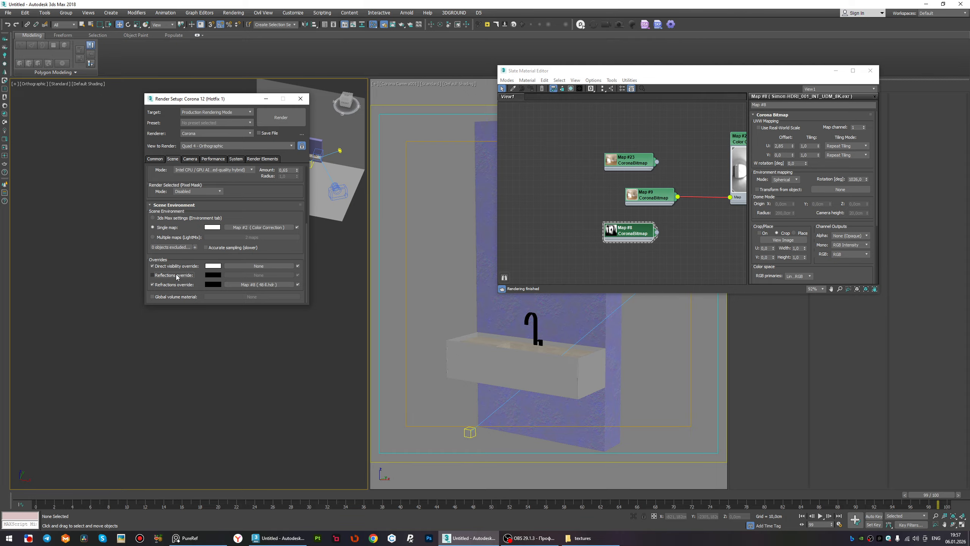
drag(258, 284, 258, 275)
click(215, 225)
click(6, 145)
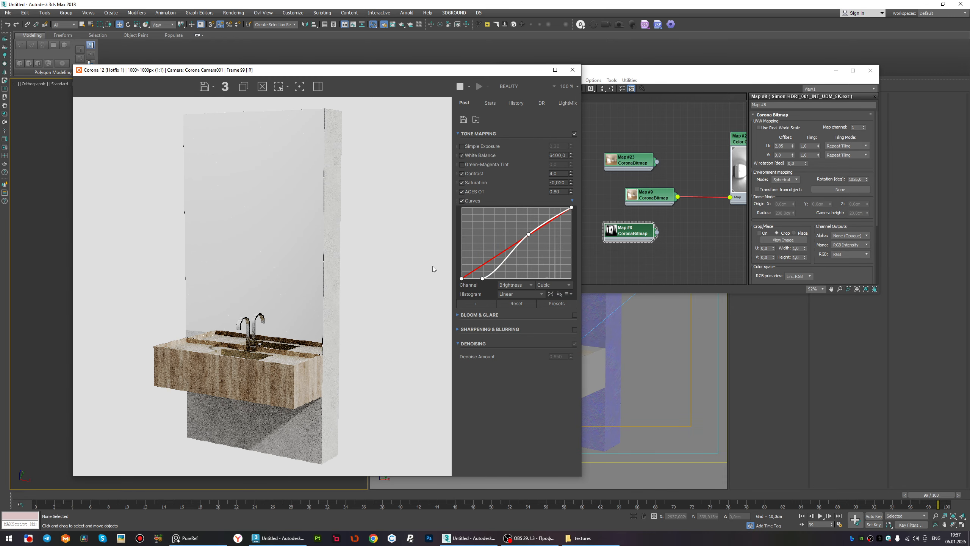
click(636, 232)
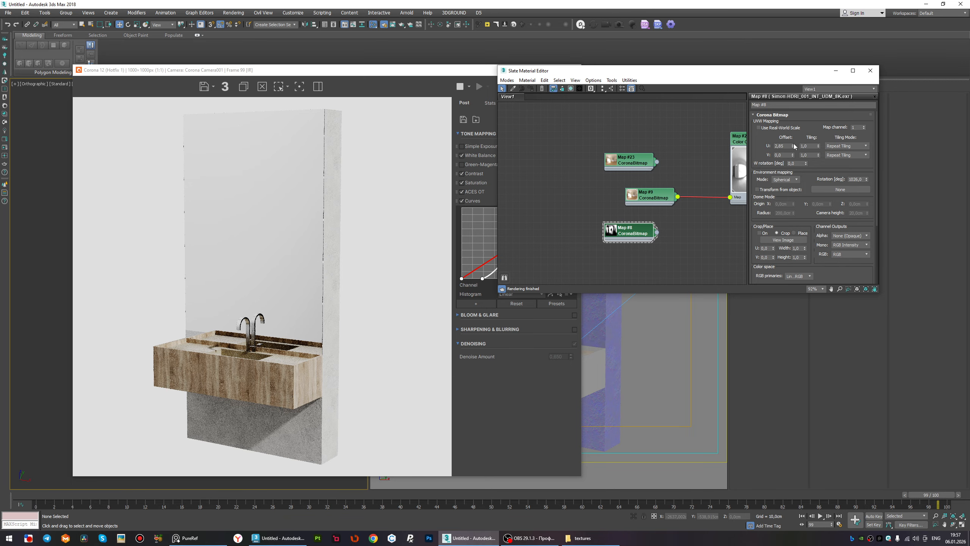
Try small U offsets on Map #8, from 0,1 to 0,3, to shift the mirror reflection.
drag(794, 147, 793, 148)
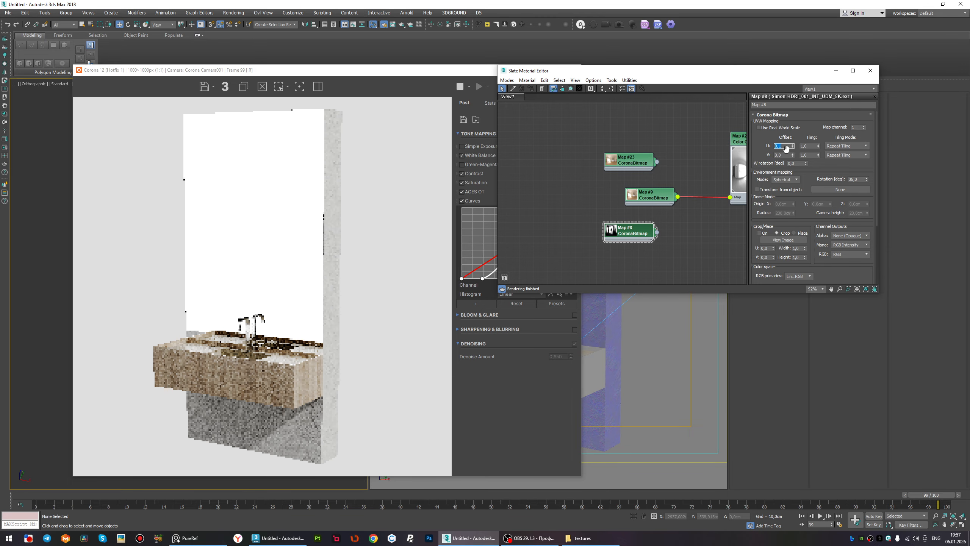
text(0,2)
key(Return)
text(0,4)
key(Return)
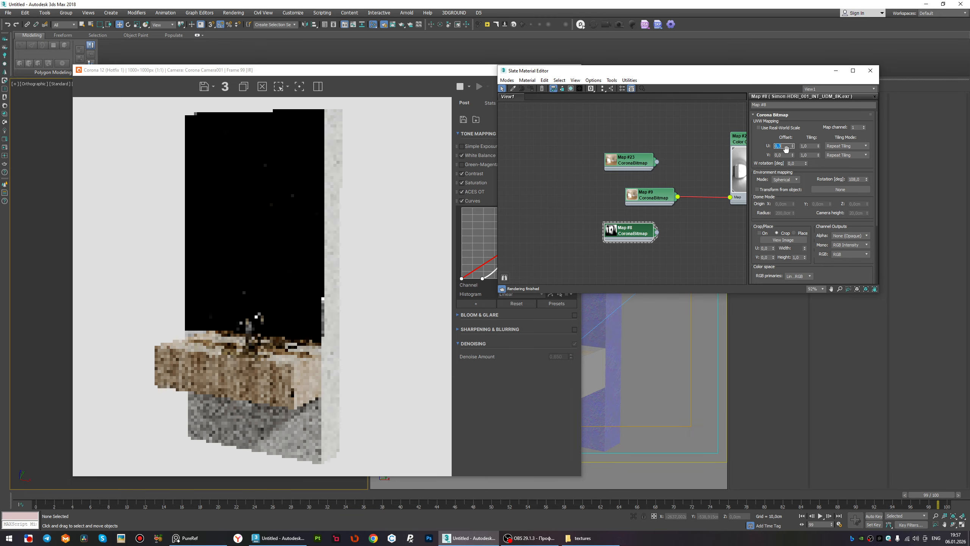
Try larger U offsets on Map #8 in 0,1 increments up to 0,8, comparing the mirror reflection.
key(BackSpace)
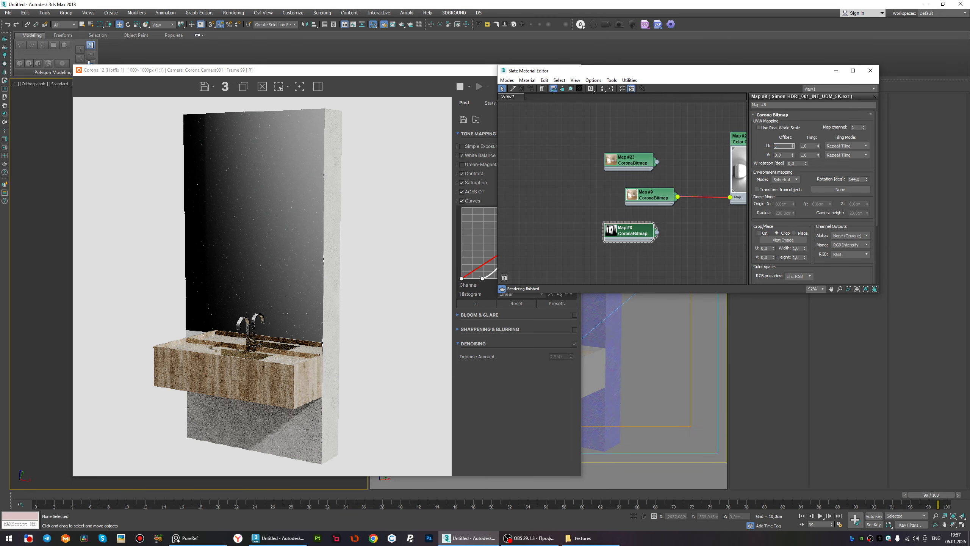
text(0,6)
key(Return)
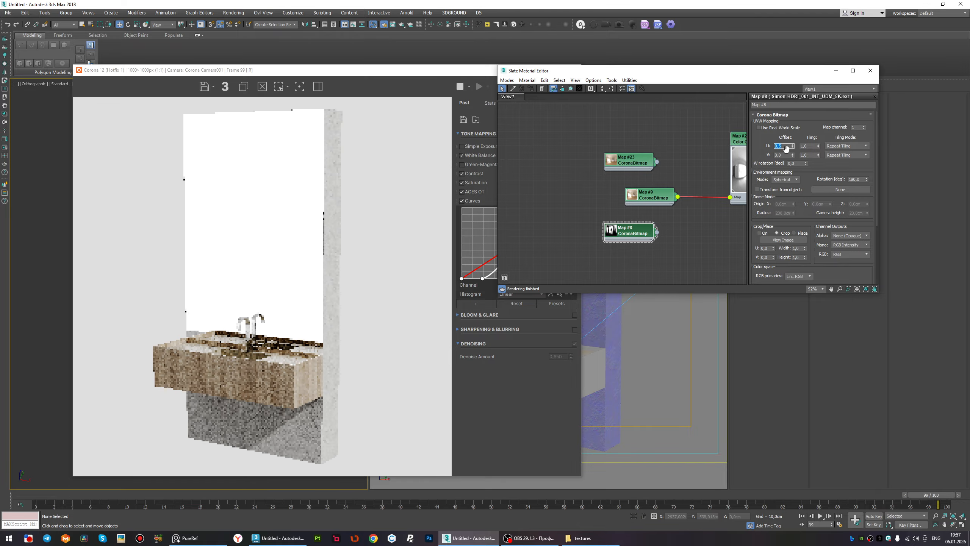
text(0,7)
key(Return)
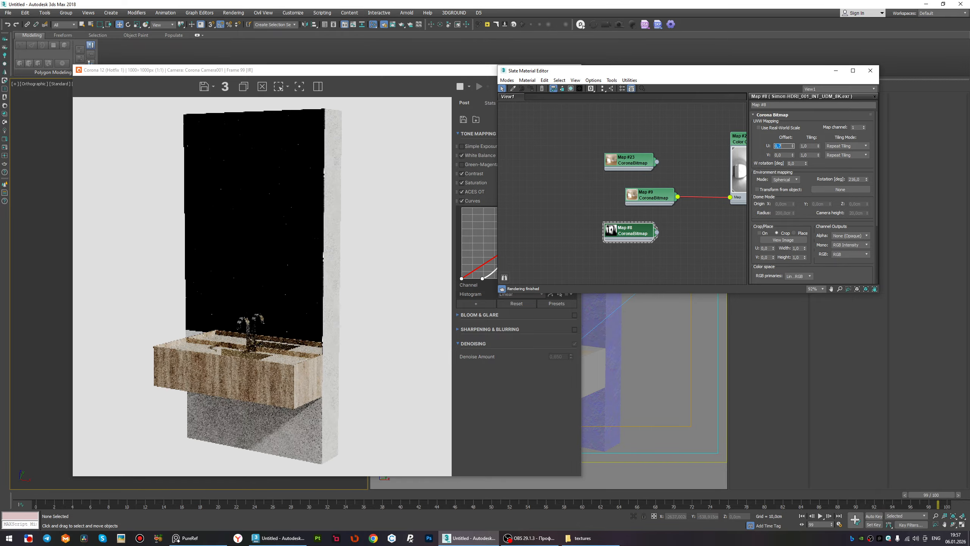
text(0,8)
key(Return)
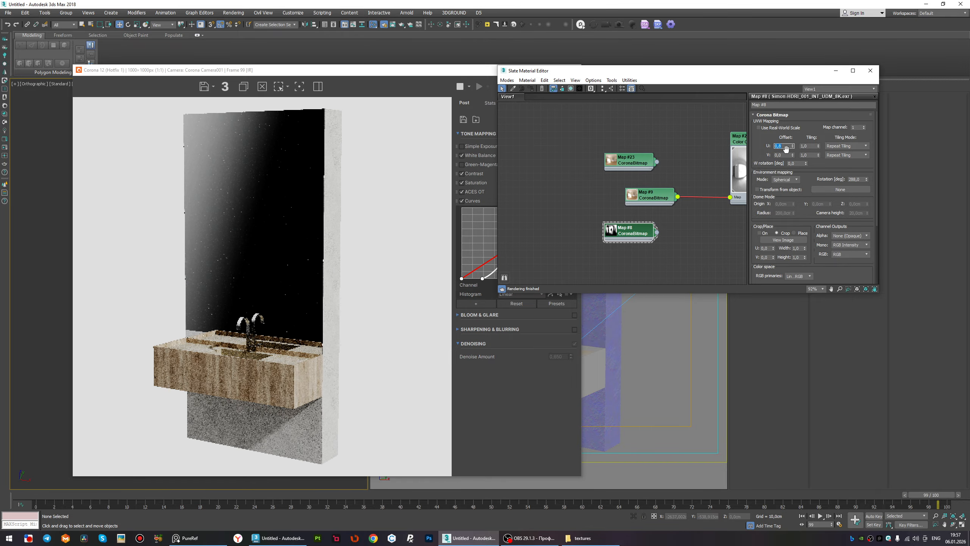
Compare Map #8 U offsets of 0,9, 0,91 and 0,89 in the mirror, returning to 0,9.
text(0,9)
key(Return)
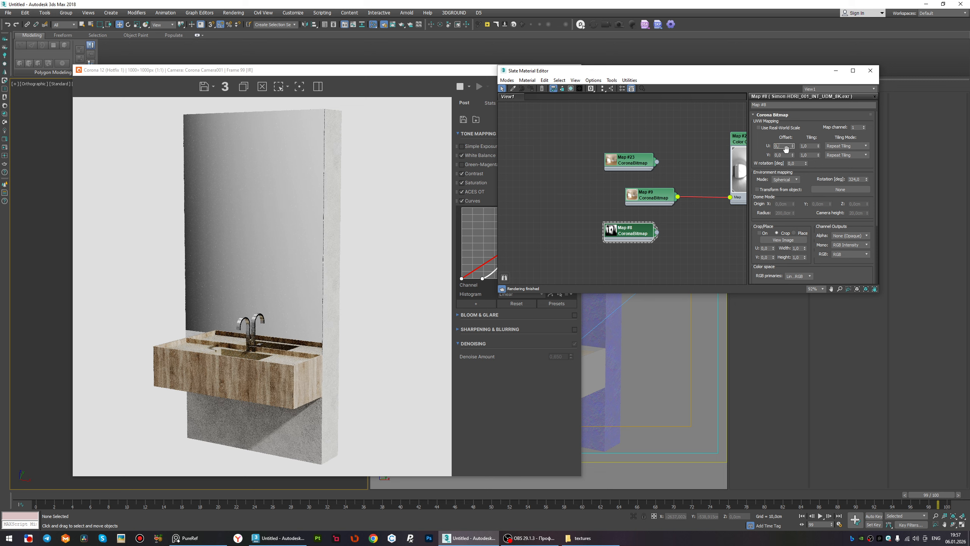
text(0,91)
key(Return)
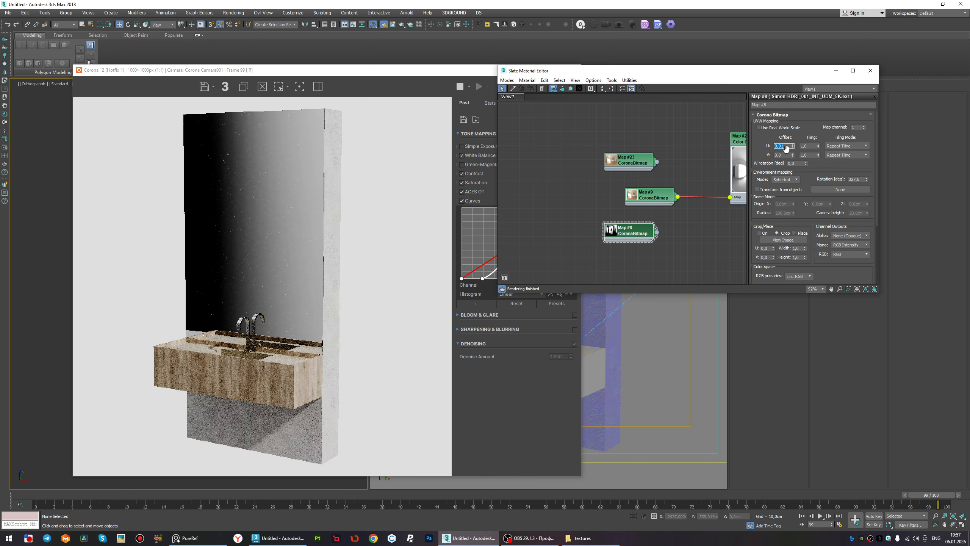
text(0,89)
key(Return)
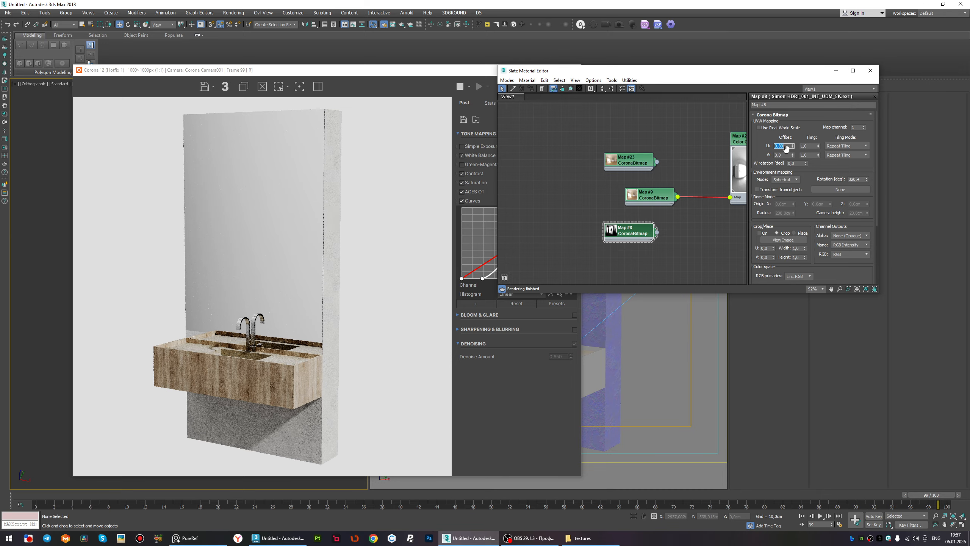
text(0,9)
key(Return)
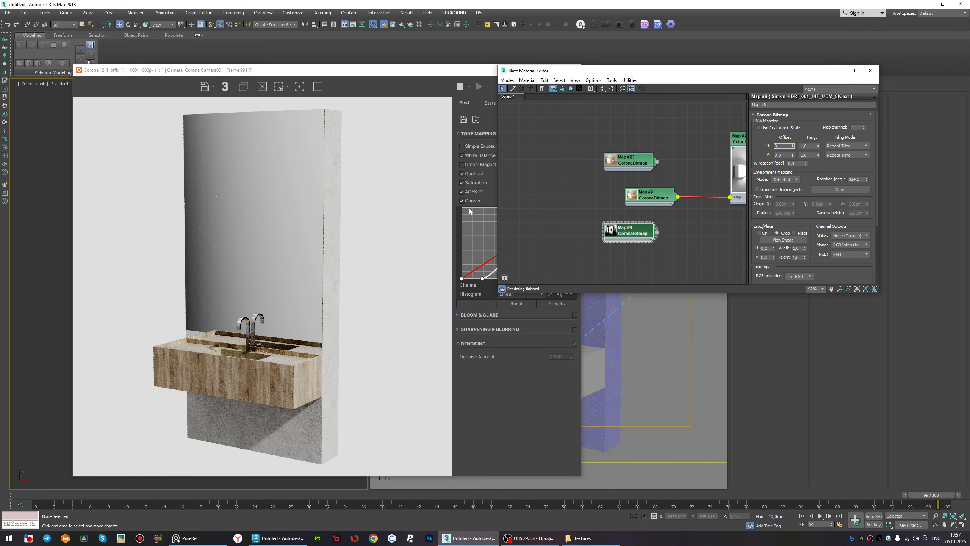
Try U offsets of 0,95 and 0,98 on Map #8 to test the mirror gradient.
text(95)
key(Return)
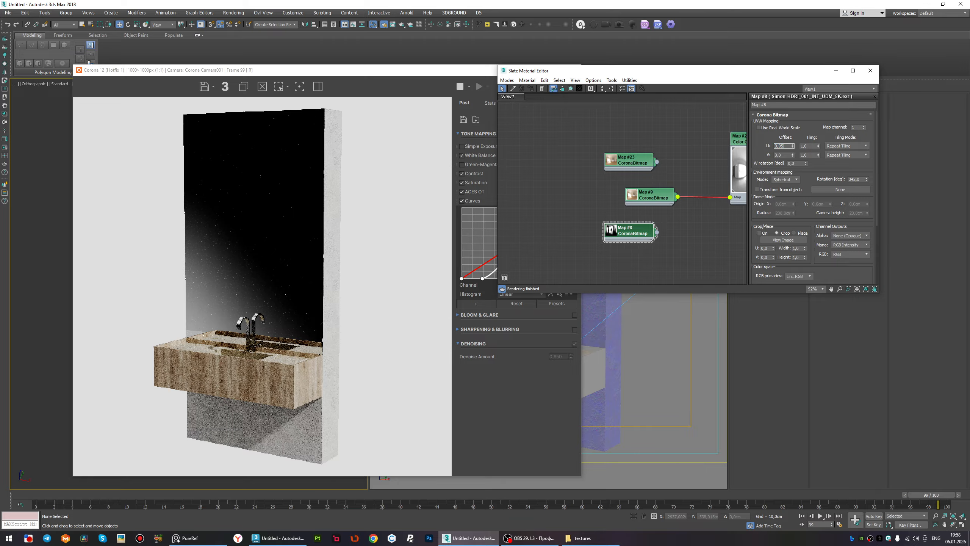
text(8)
key(Return)
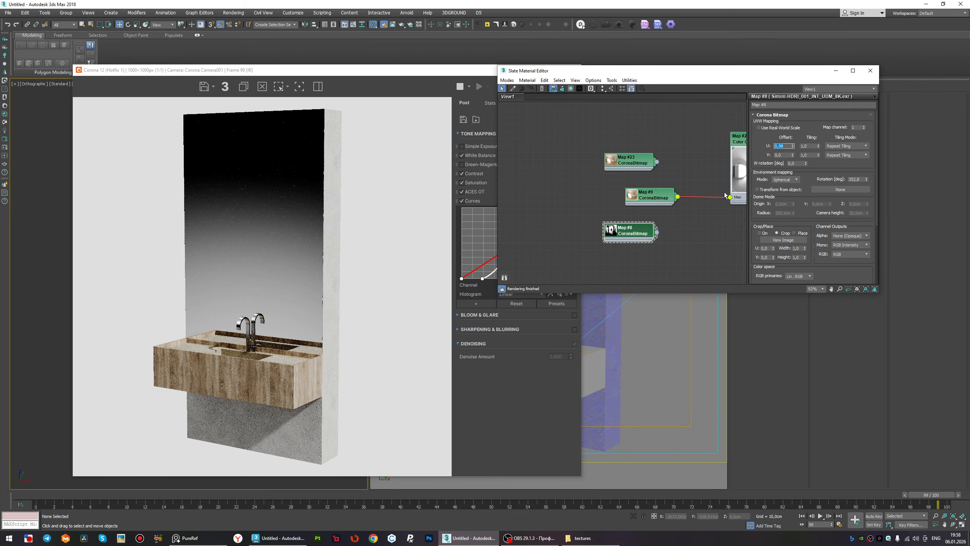
Try U offsets of 0,05, 0,25 and 0,15 on Map #8 for the mirror reflection.
text(,05)
key(Return)
text(,15)
key(Return)
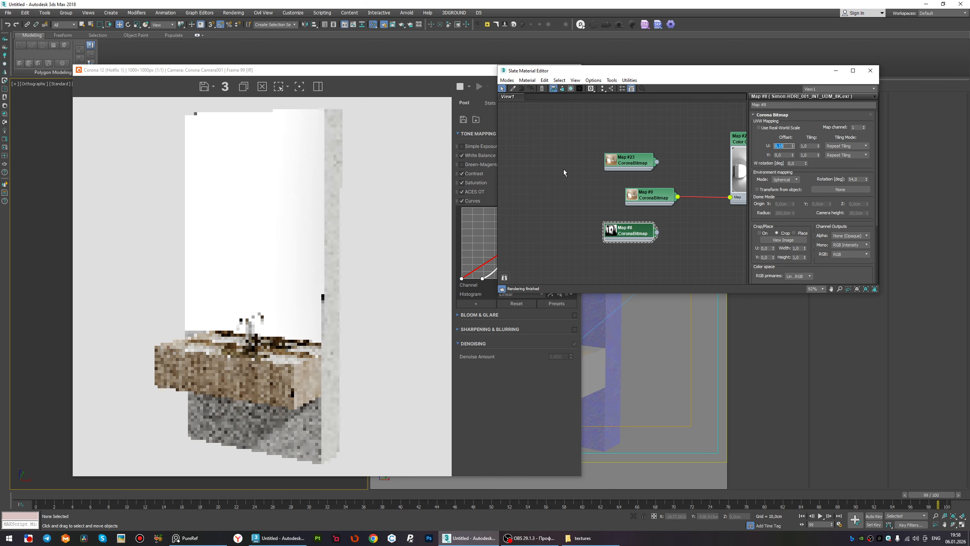
text(,15)
key(Return)
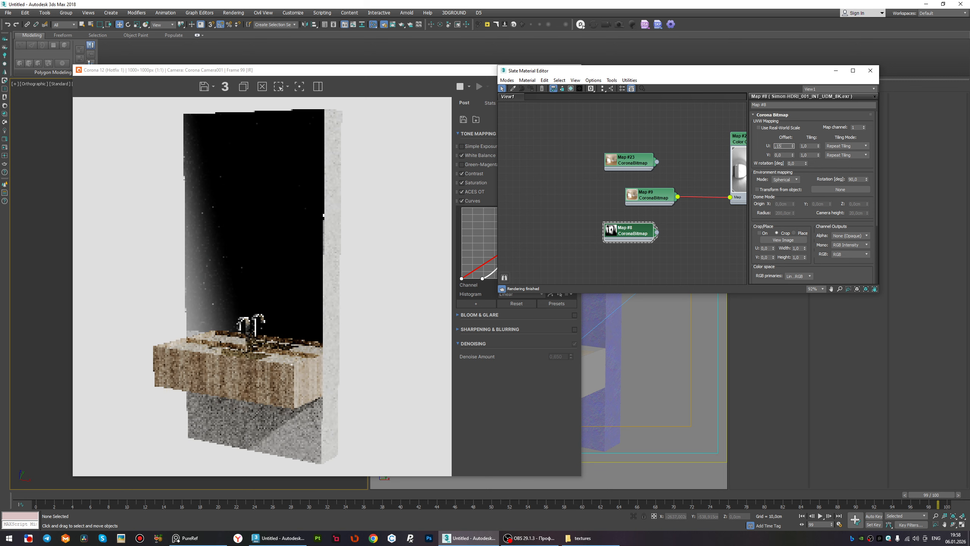
text(6)
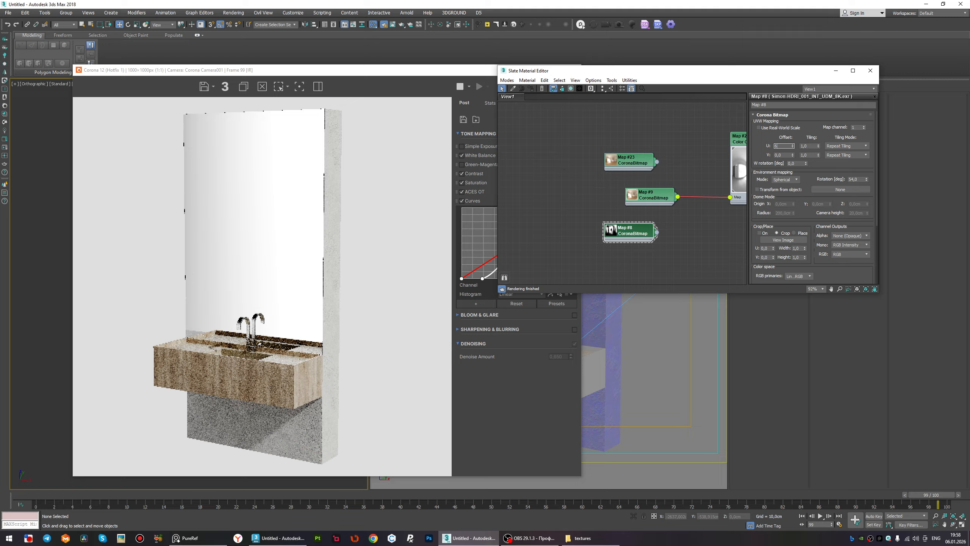
key(Return)
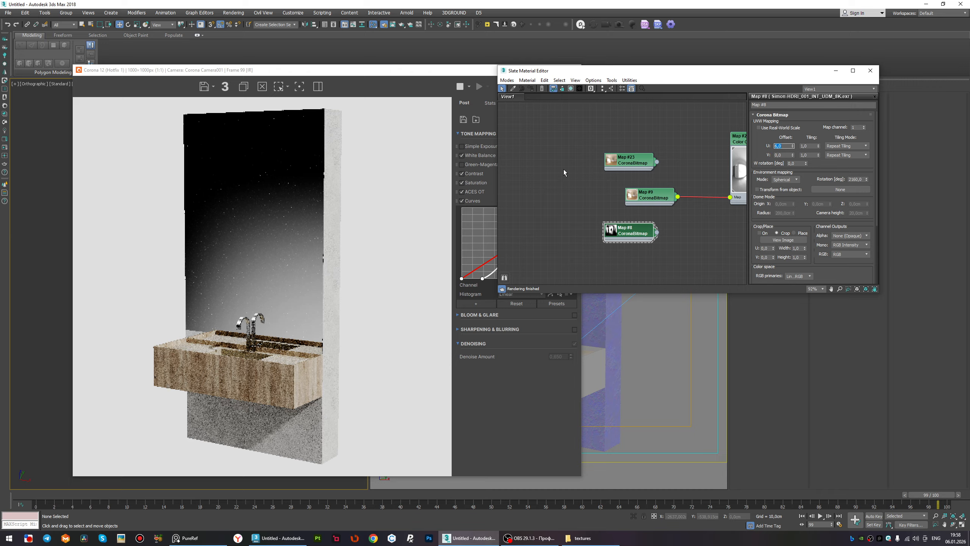
key(BackSpace)
text(,15)
key(Return)
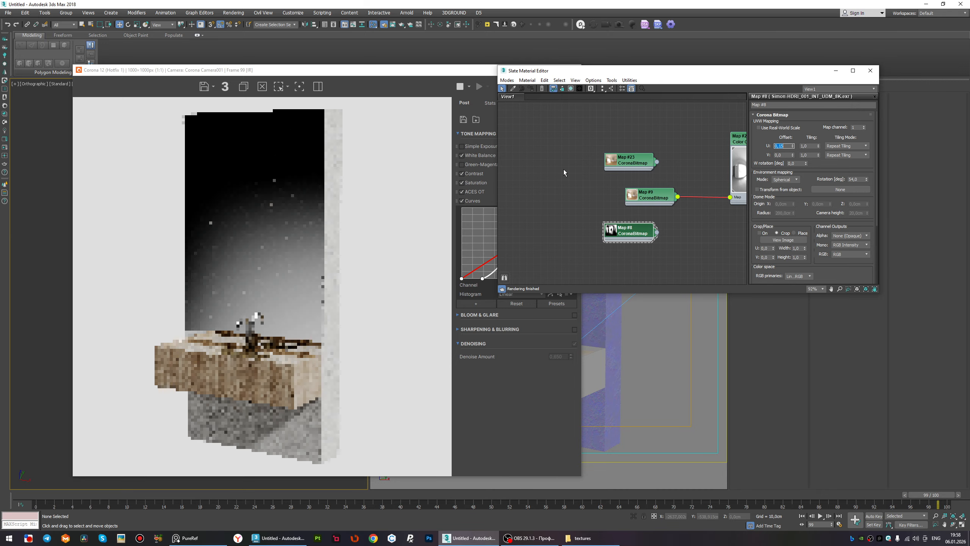
Try the U offset of Map #8 at 0,16, 0,14, 0,12 and 0,06, then reset it to 0.
text(,16)
key(Return)
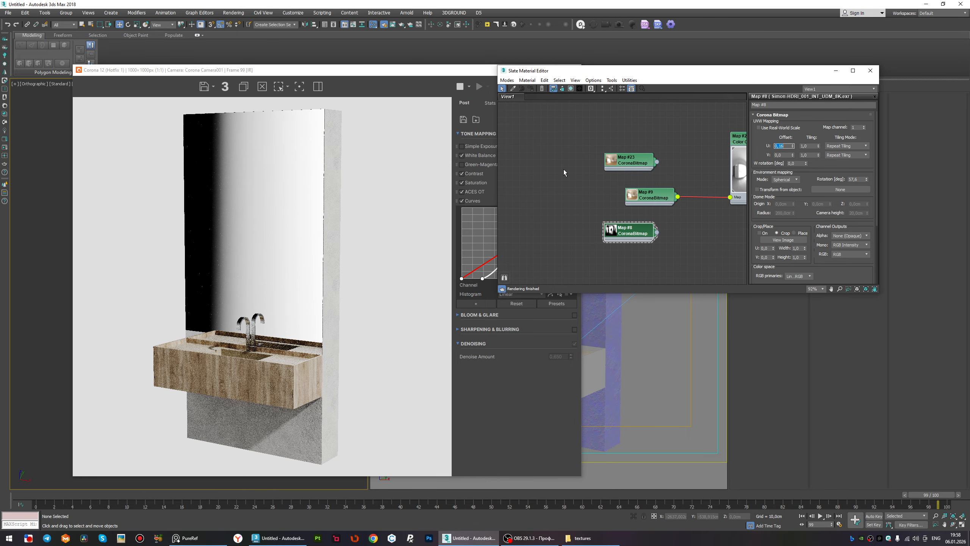
text(,14)
key(Return)
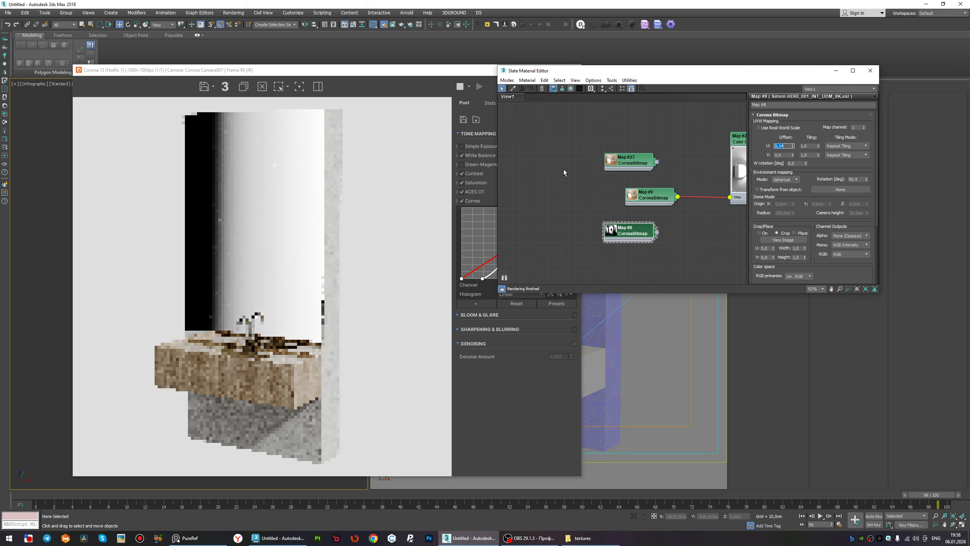
text(,1)
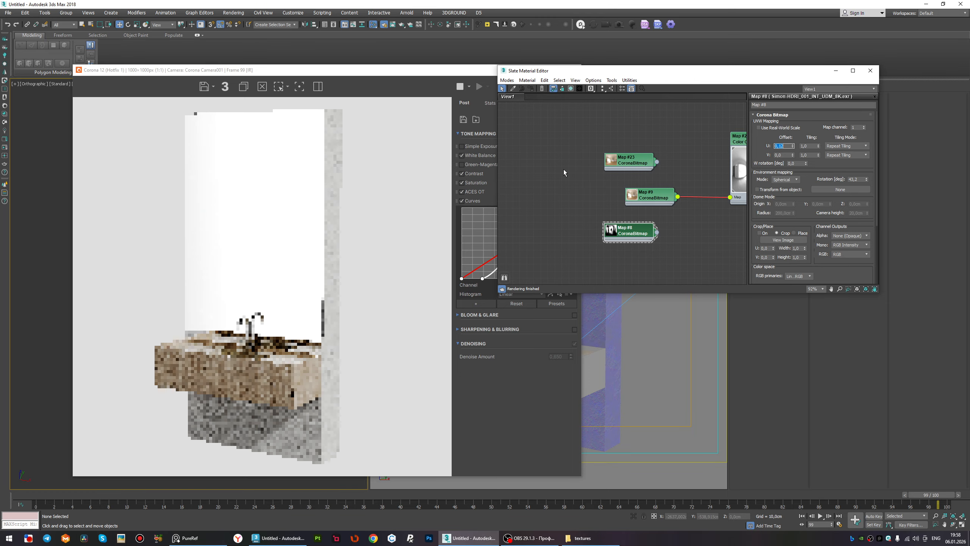
key(Return)
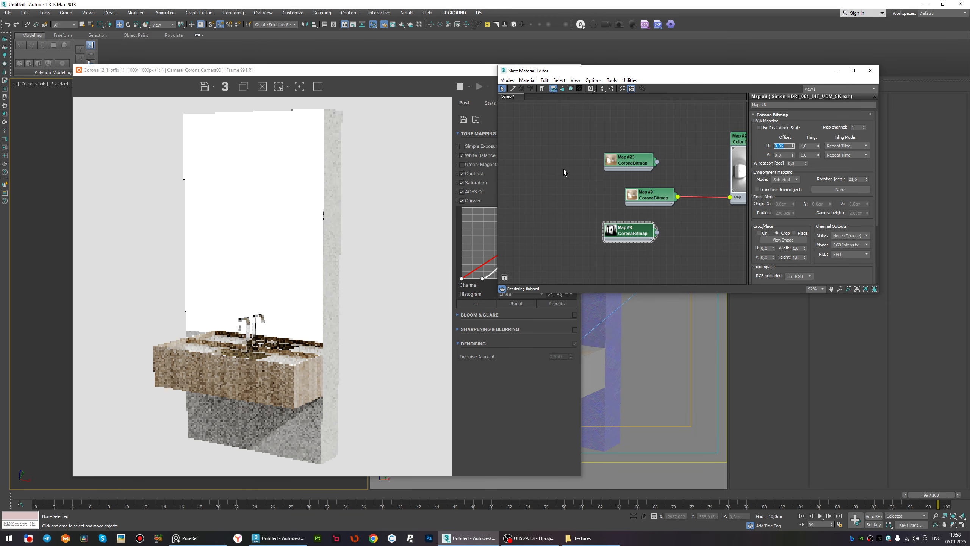
key(Return)
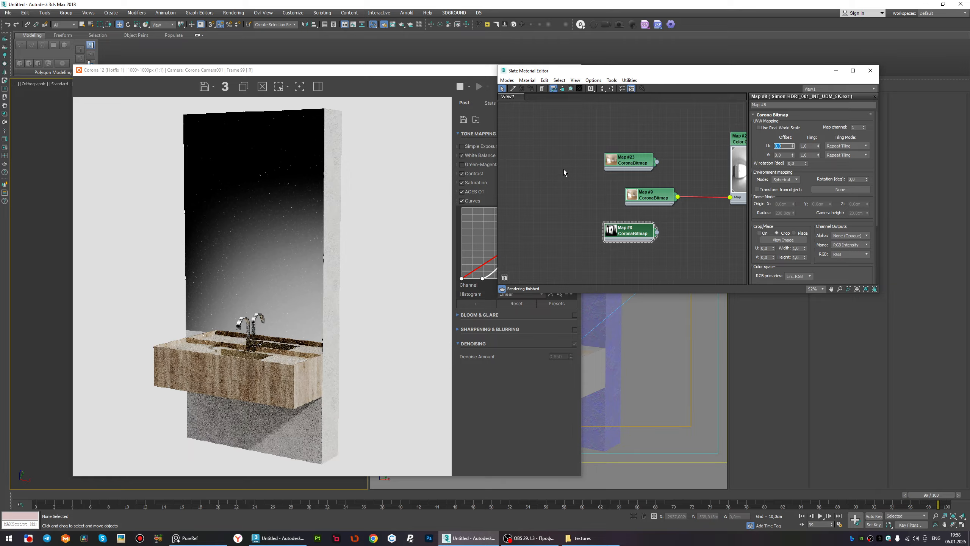
Test Map #8 U offsets of 0,25, 0,26, 0,28 and 0,27 on the mirror, returning to 0,28.
text(,25)
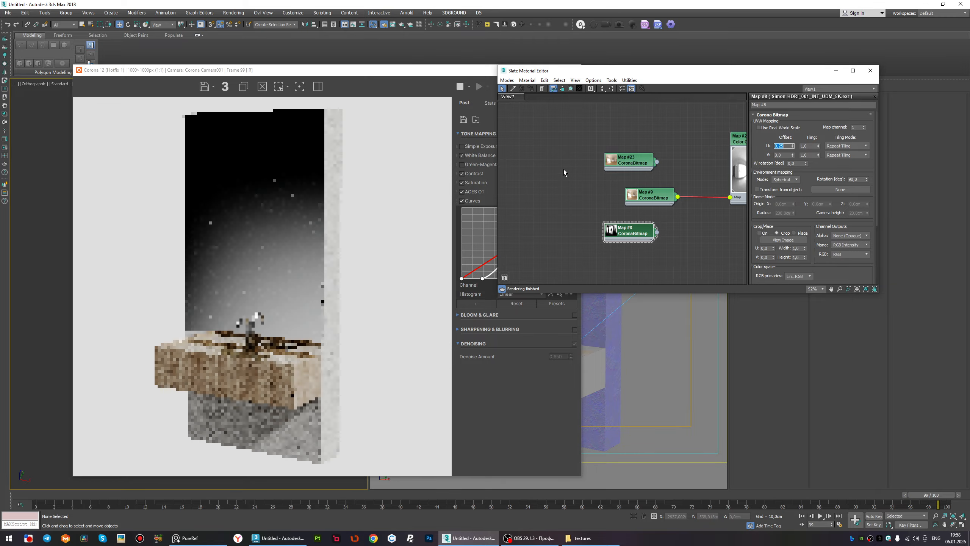
text(6)
key(Return)
text(,28)
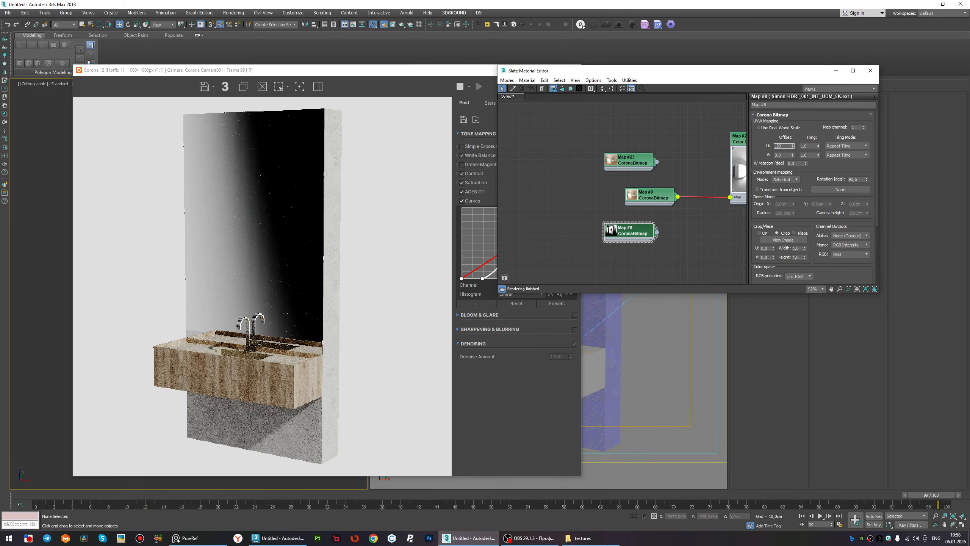
key(Return)
text(,)
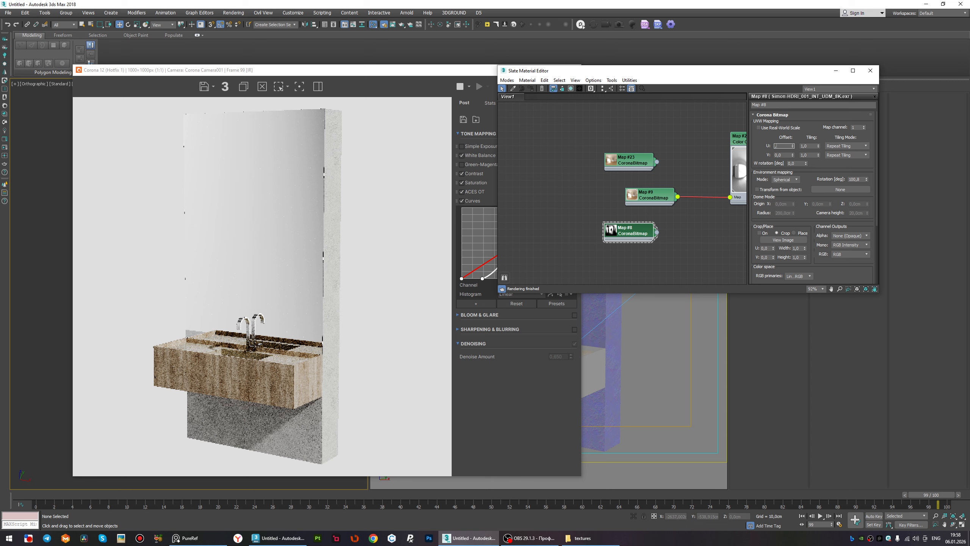
text(27)
key(Return)
text(,2)
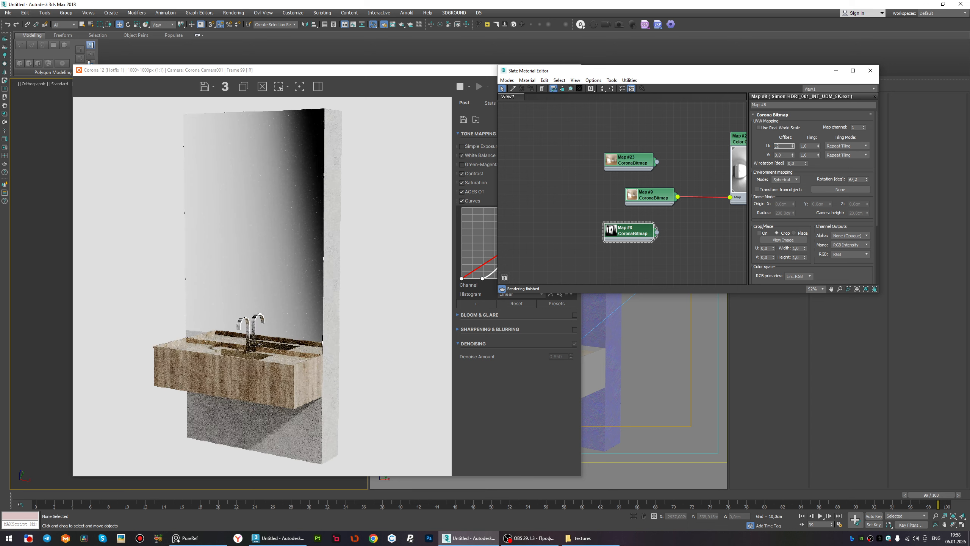
text(8)
key(Return)
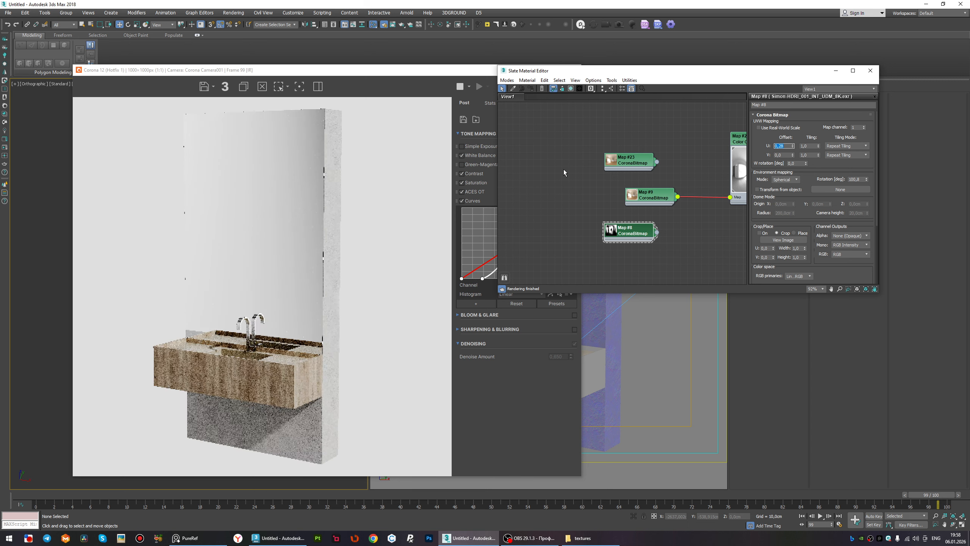
Fine-tune the U offset of Map #8 through 0,275, 0,276, 0,277 and 0,278, and check the mirror gradient.
text(,275)
key(Return)
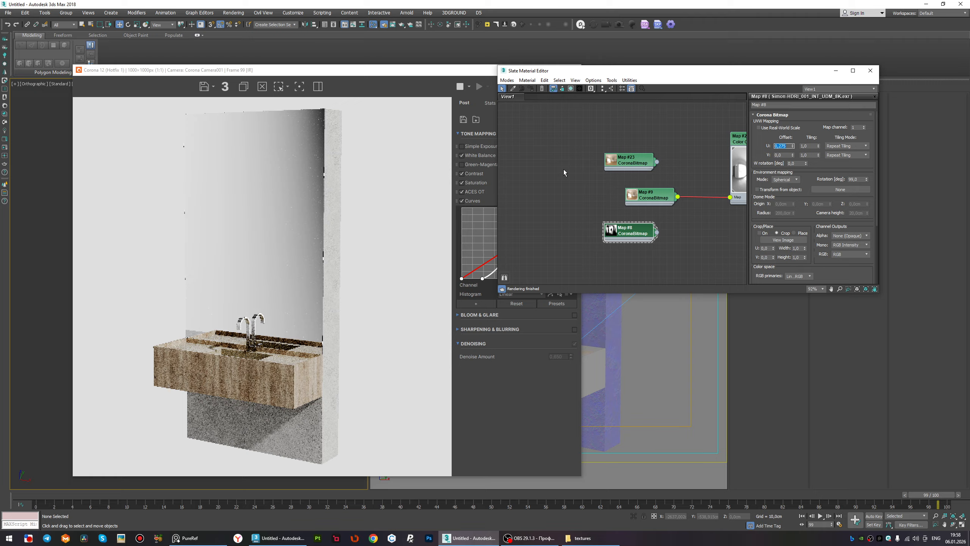
text(6)
key(Return)
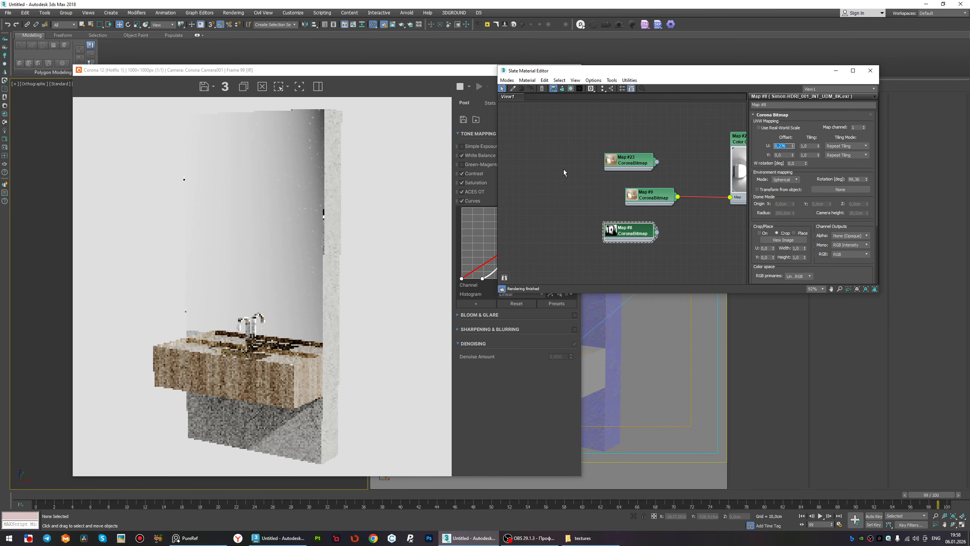
text(7)
key(Return)
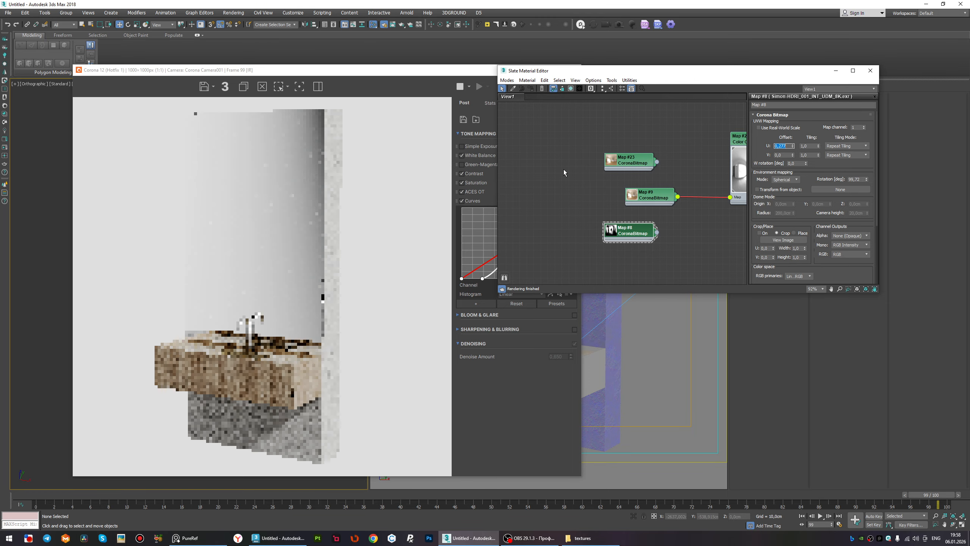
text(8)
key(Return)
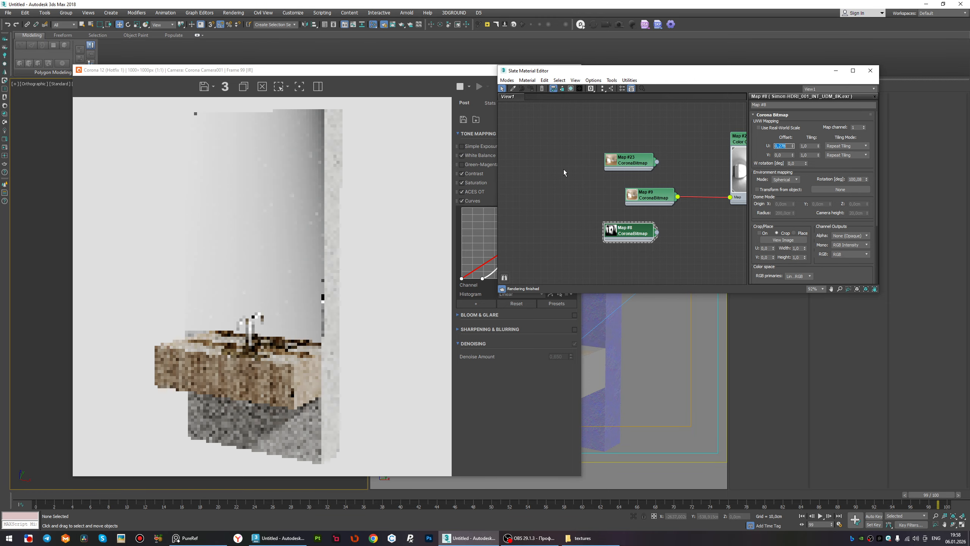
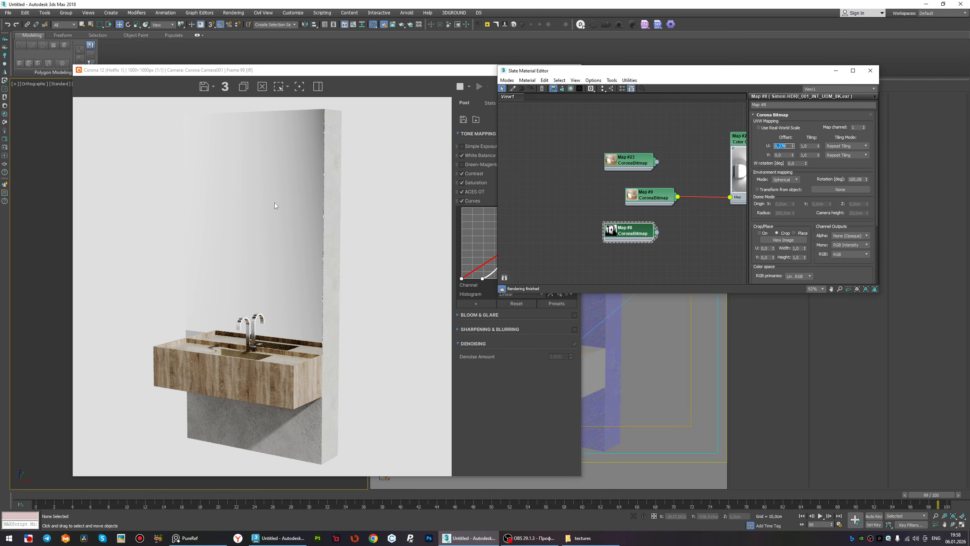
Test Map #8 U offsets of 0,4 and 0,3 for the mirror reflection, and set the offset to 0,35.
key(BackSpace)
text(0,4)
key(Return)
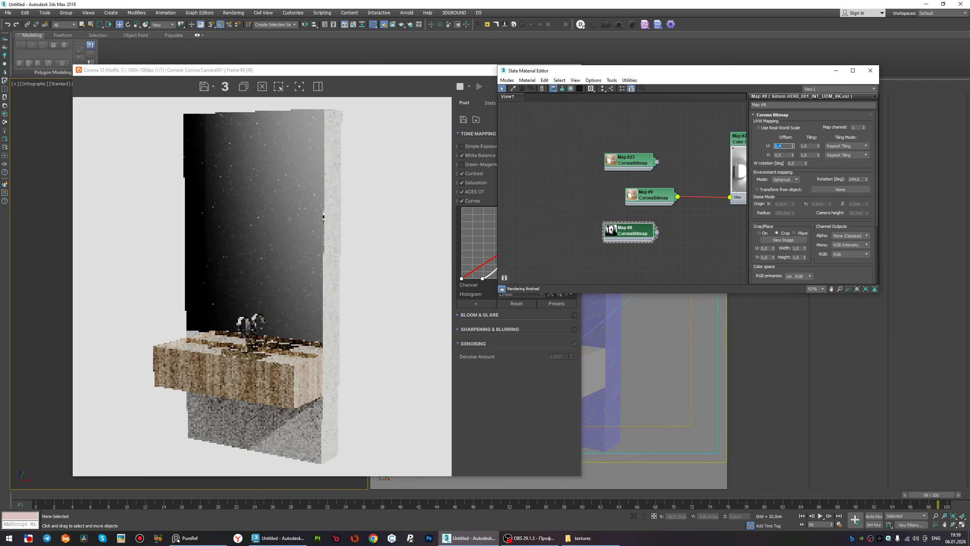
text(,3)
key(Return)
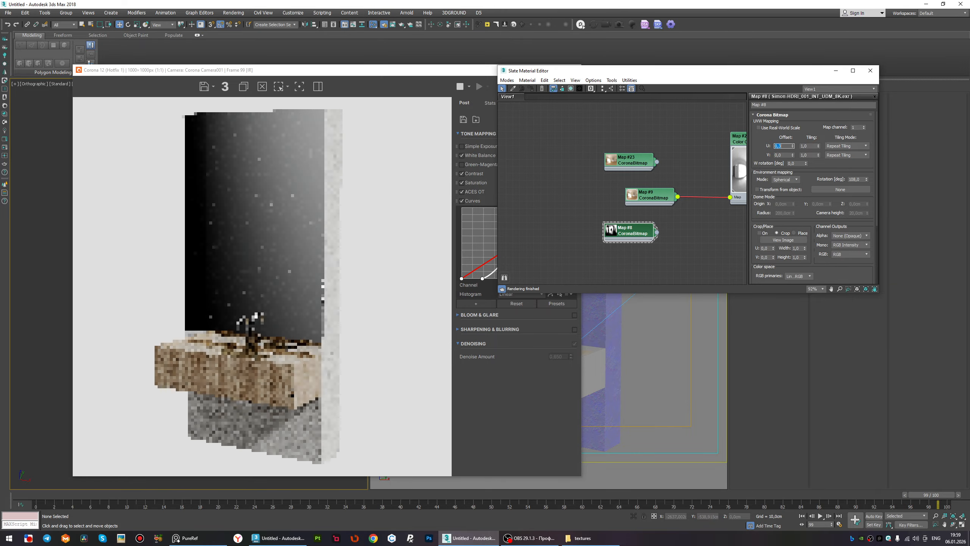
text(,35)
key(Return)
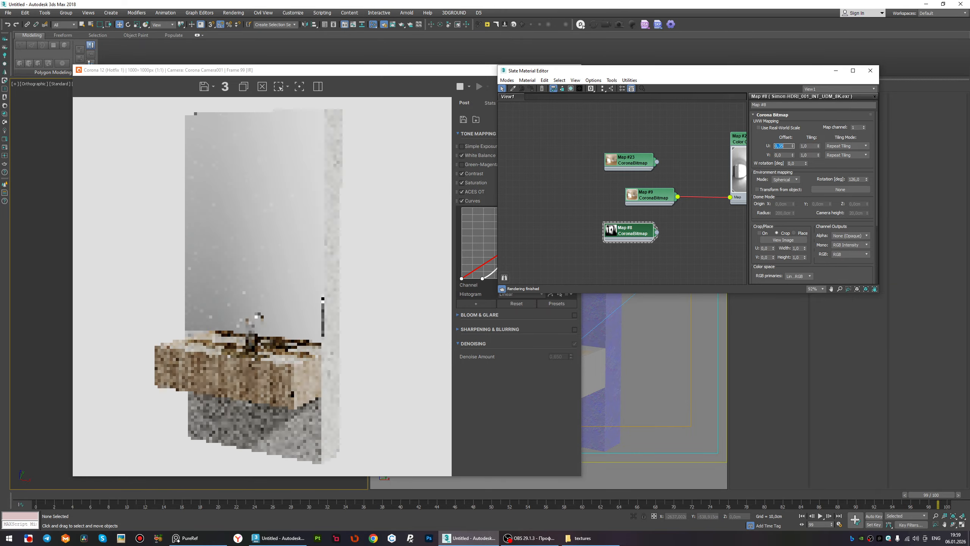
Set the U offset of Map #8 to 0,35 and check the mirror gradient in the render.
text(,35)
key(Return)
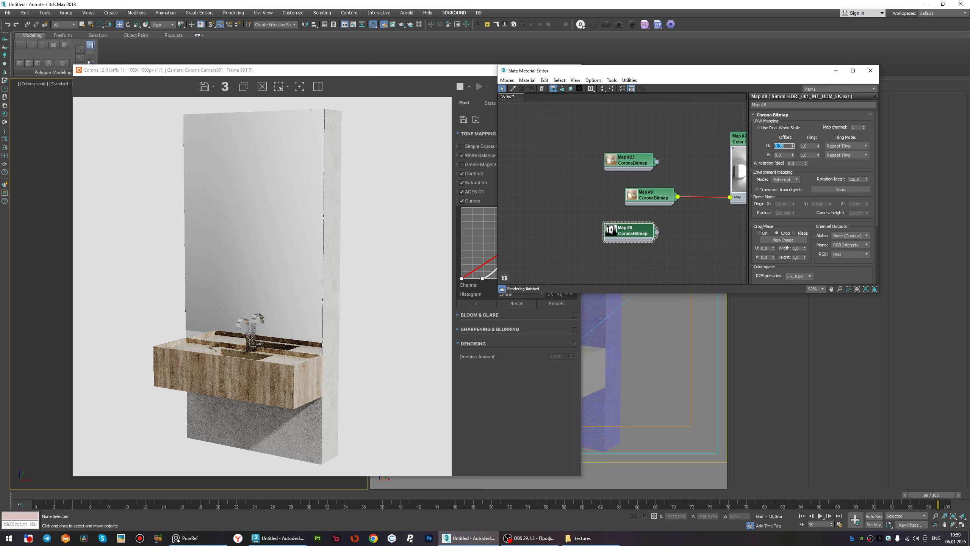
click(238, 217)
scroll(264, 109, up, 1)
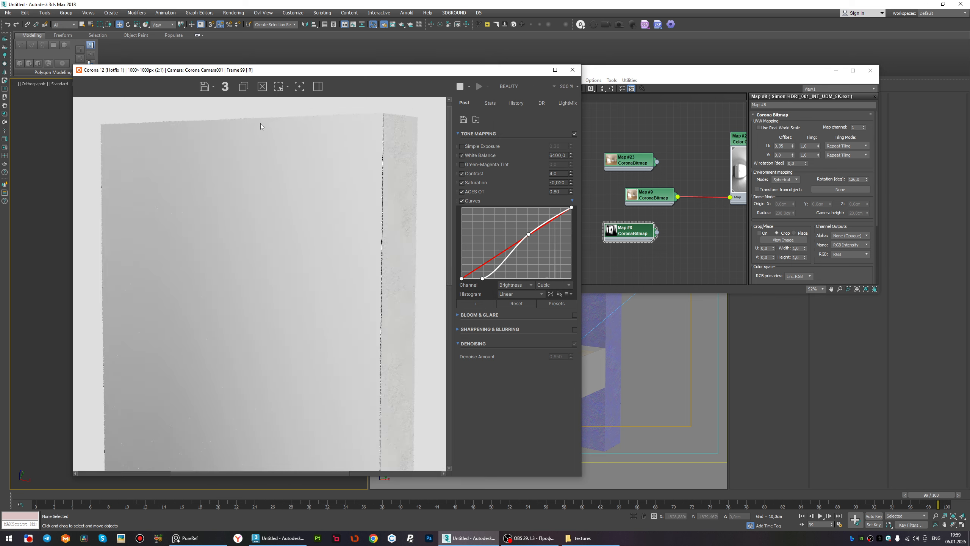
Examine the faucet, basin recess, wood texture and mirror in the render at several magnifications.
scroll(261, 125, down, 2)
scroll(278, 293, up, 3)
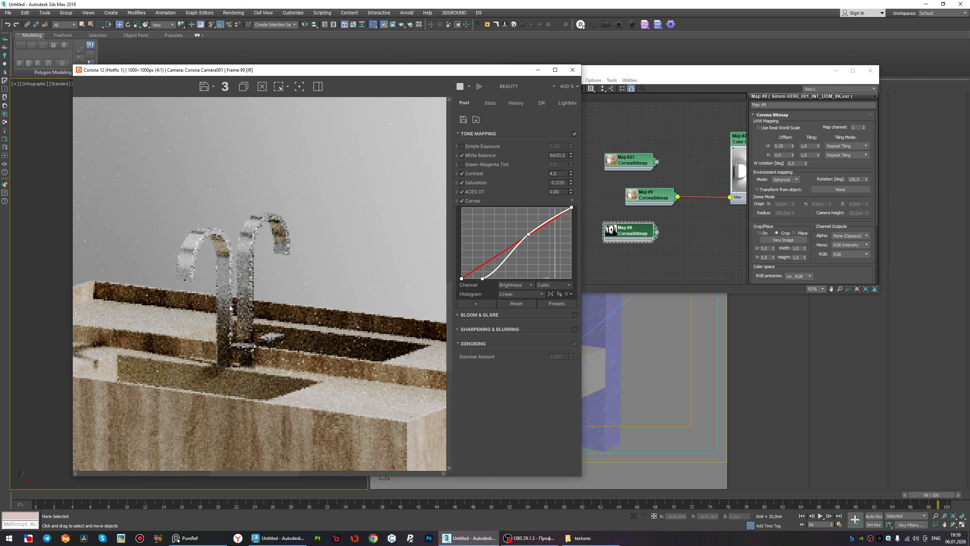
scroll(218, 296, down, 2)
scroll(271, 350, up, 2)
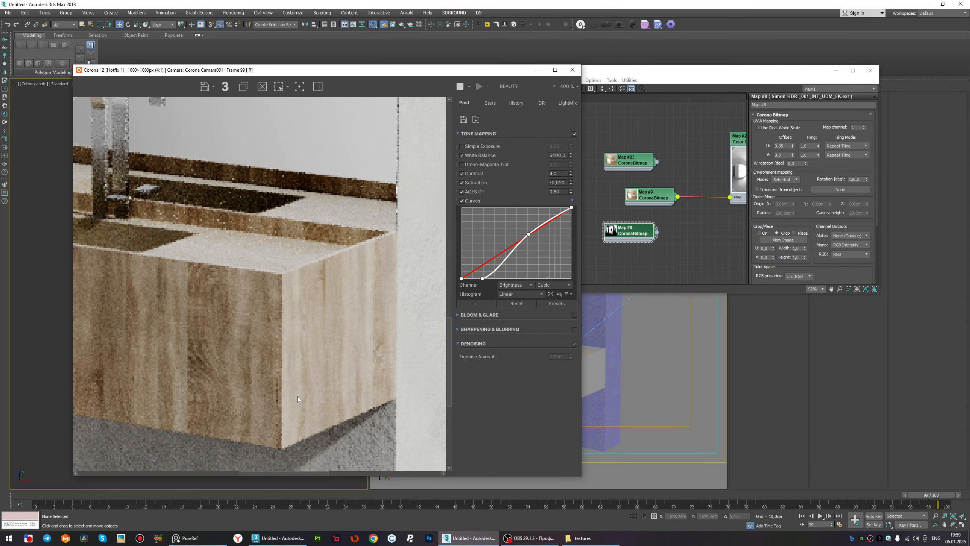
scroll(288, 377, down, 1)
scroll(282, 371, down, 1)
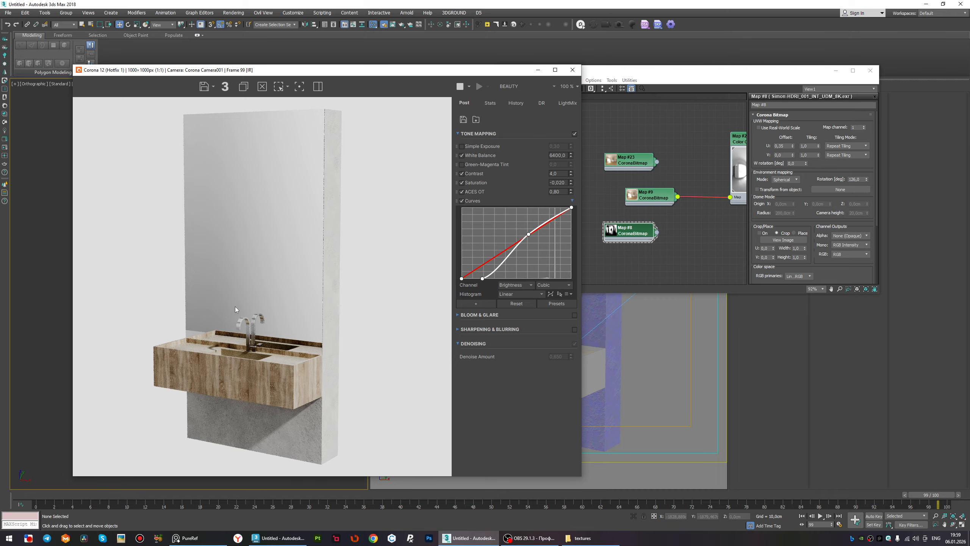
scroll(305, 331, up, 1)
scroll(305, 331, down, 1)
scroll(302, 332, down, 1)
scroll(299, 333, up, 3)
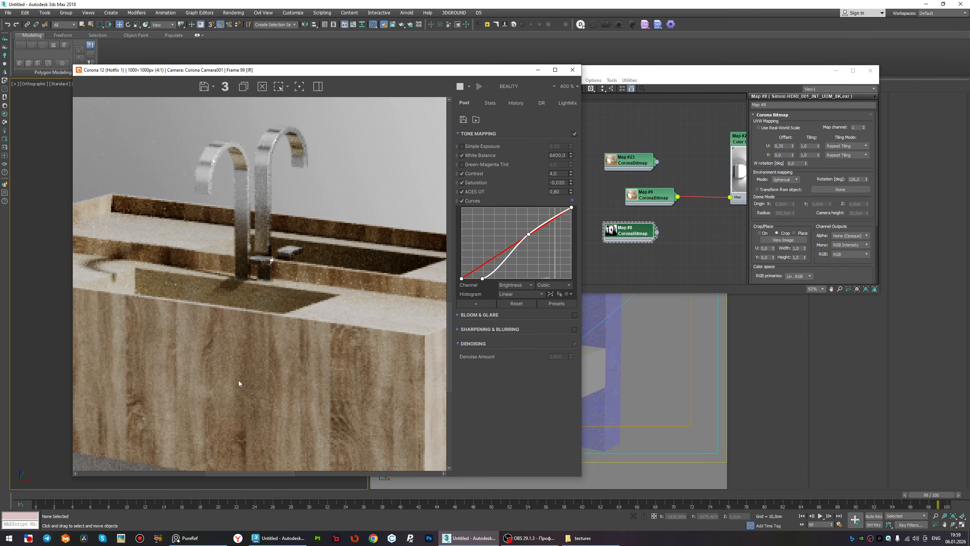
scroll(240, 375, down, 1)
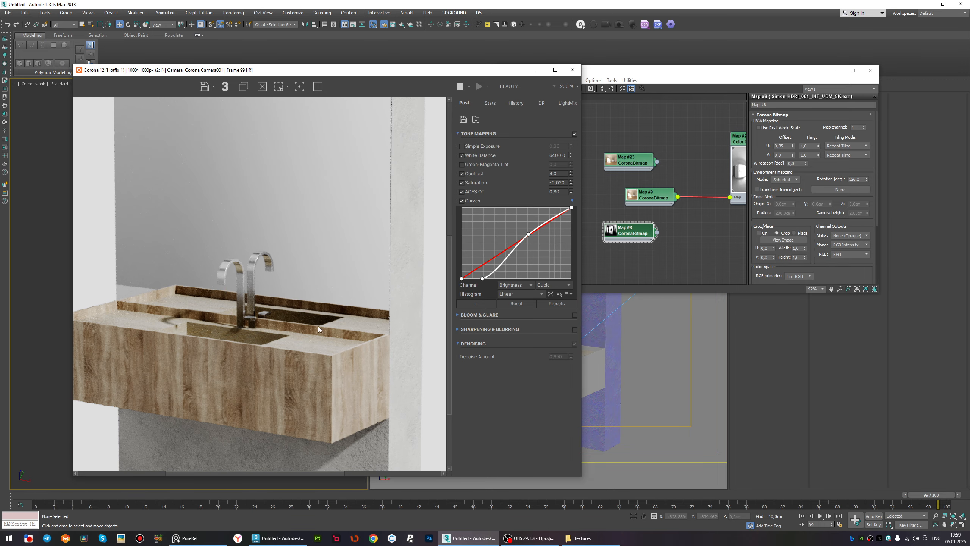
Close the render window, the material editor and the render settings.
click(573, 70)
click(871, 71)
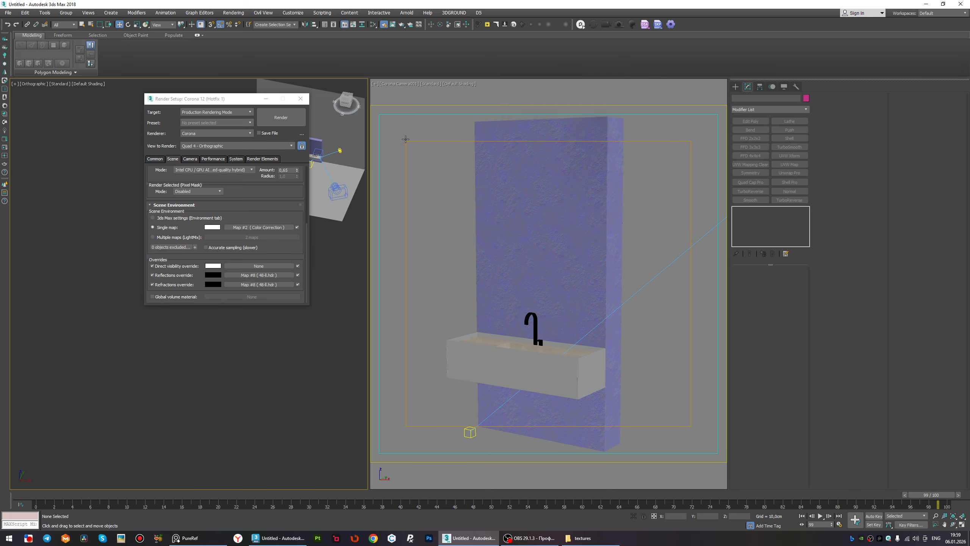
click(300, 99)
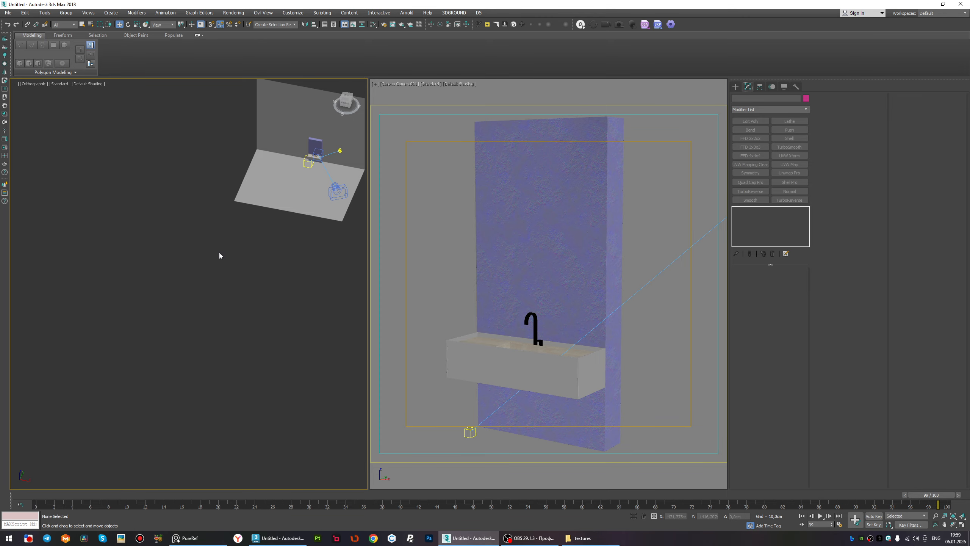
Create a rectangular CoronaLight about 38 cm deep in the top view, covering the basin countertop's outline.
key(t)
scroll(184, 295, up, 5)
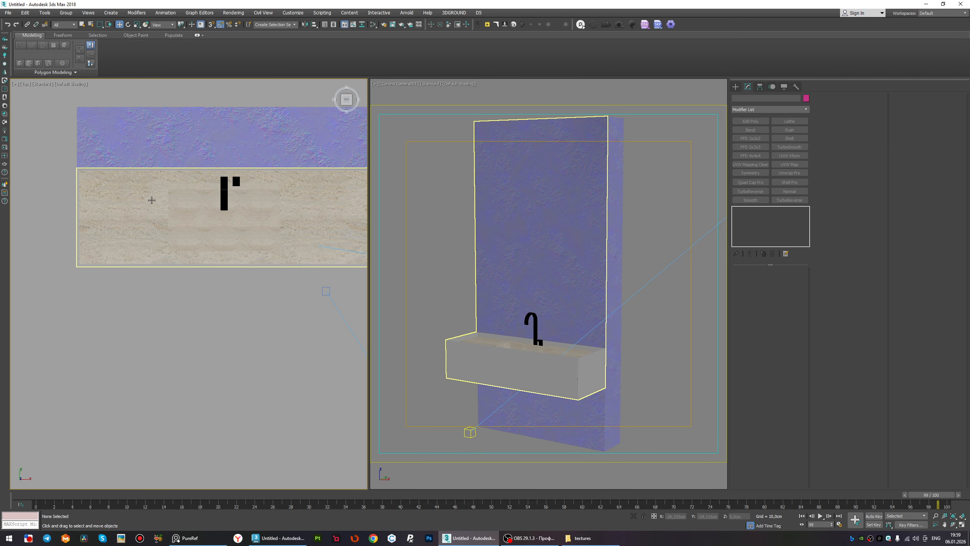
click(736, 87)
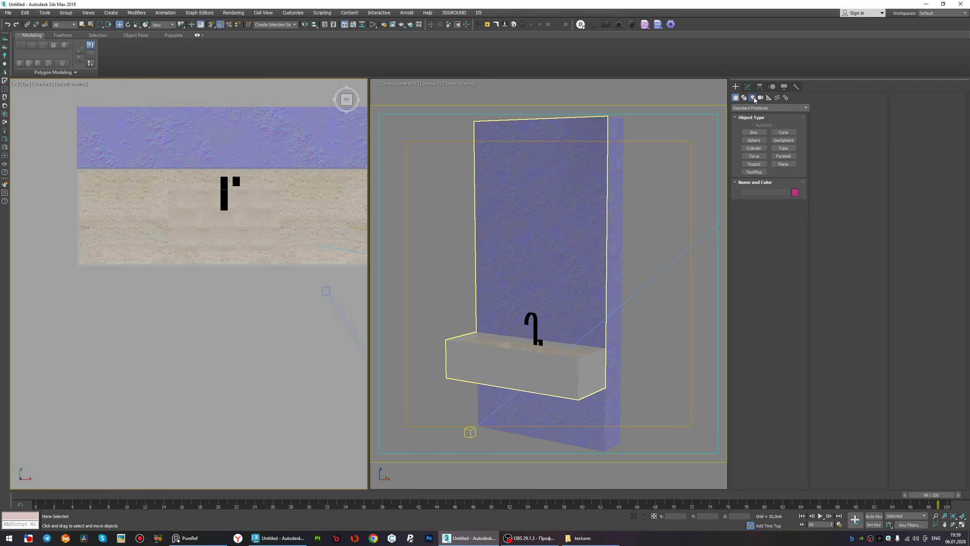
click(753, 98)
click(784, 132)
scroll(83, 170, down, 3)
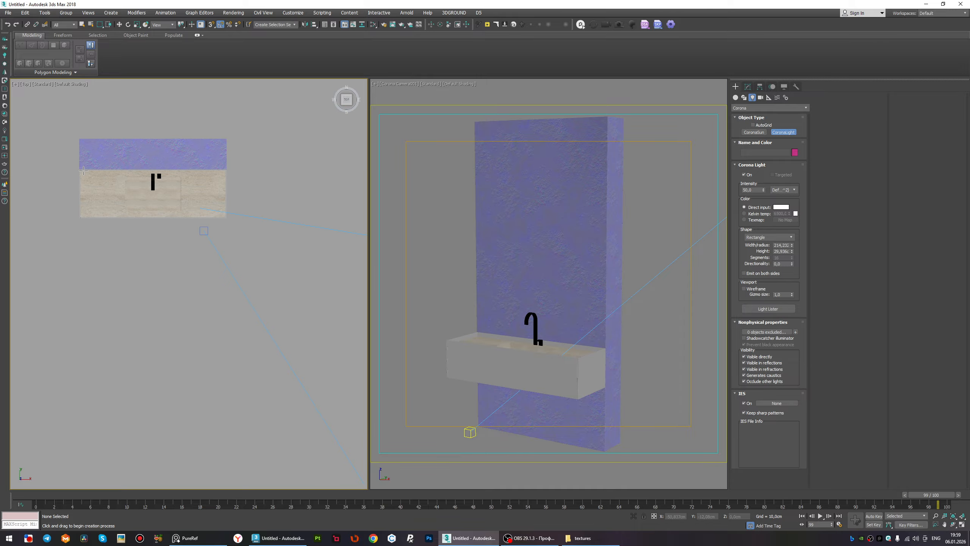
drag(80, 170, 226, 217)
Raise the light above the faucet to a Z height of about 156 cm and start the interactive render.
mouse_move(156, 229)
alt+middle_down()
mouse_move(183, 186)
mouse_move(216, 287)
alt+middle_up()
key(w)
drag(180, 265, 192, 126)
click(8, 155)
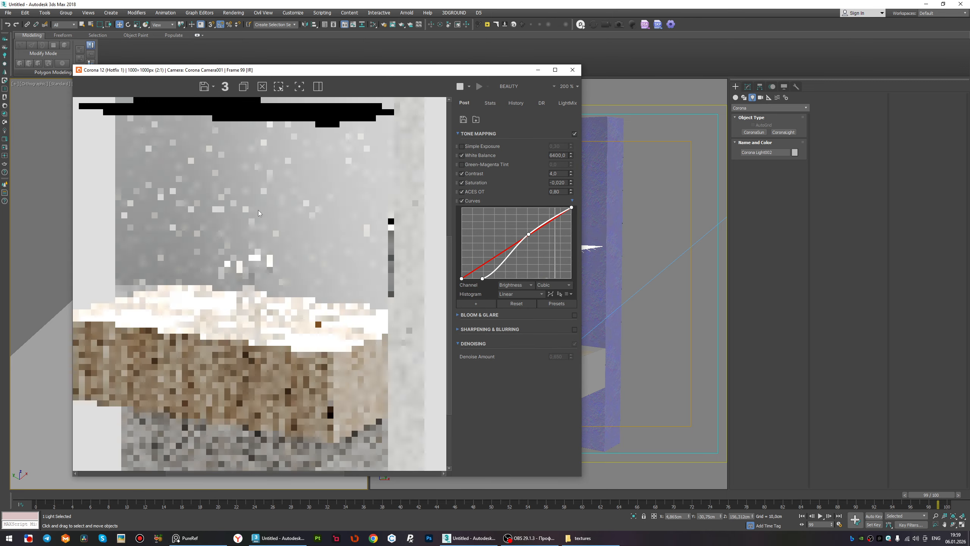
Disable Occlude other lights, Visible directly, Generates caustics and Visible in refractions for the new light.
click(748, 87)
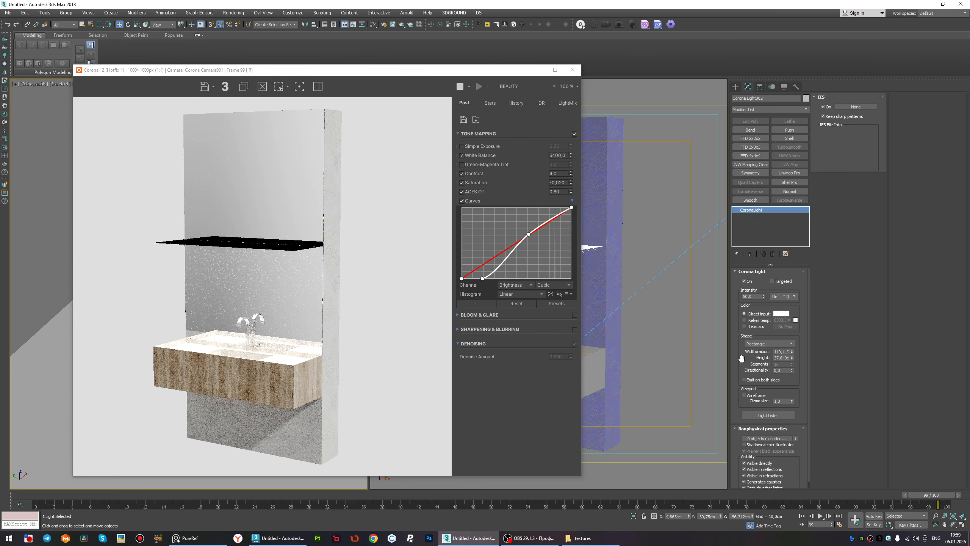
click(761, 481)
click(761, 457)
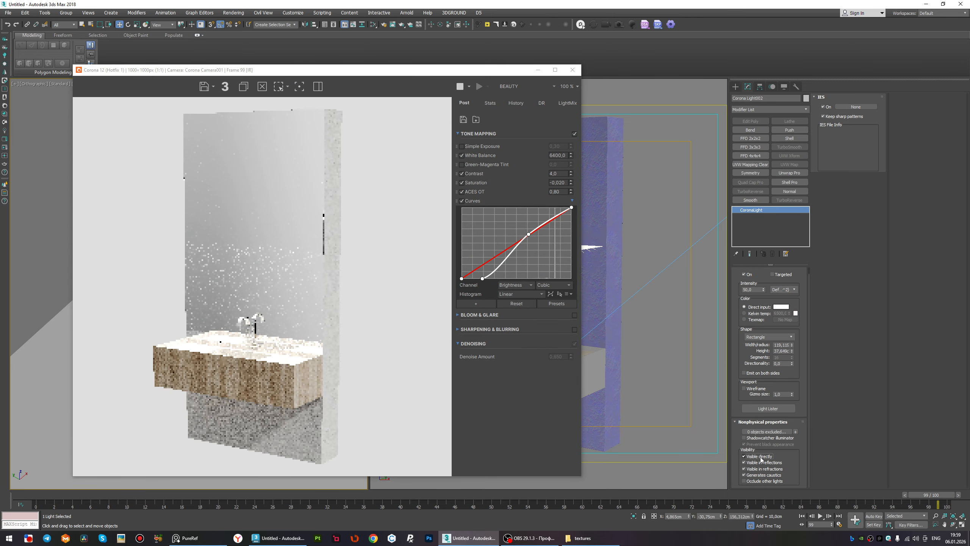
click(752, 475)
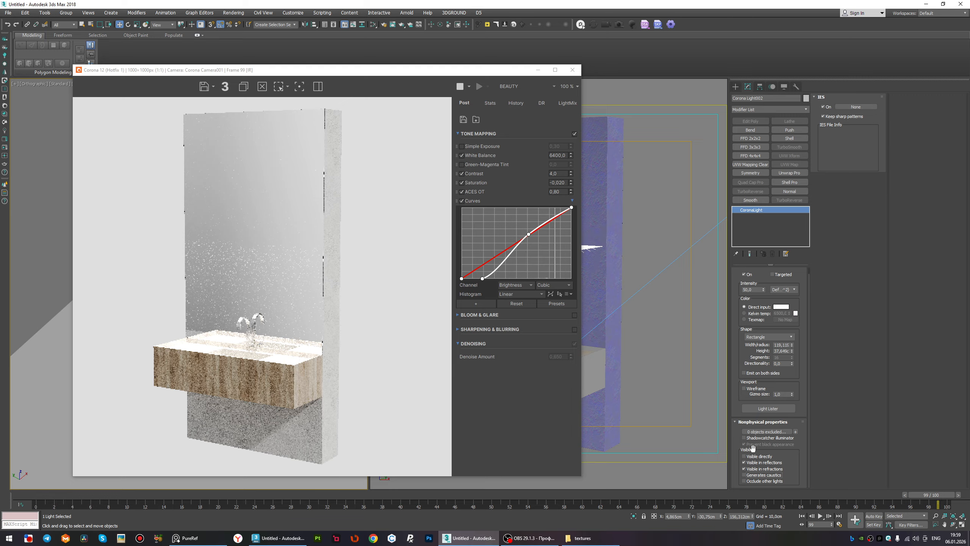
click(763, 469)
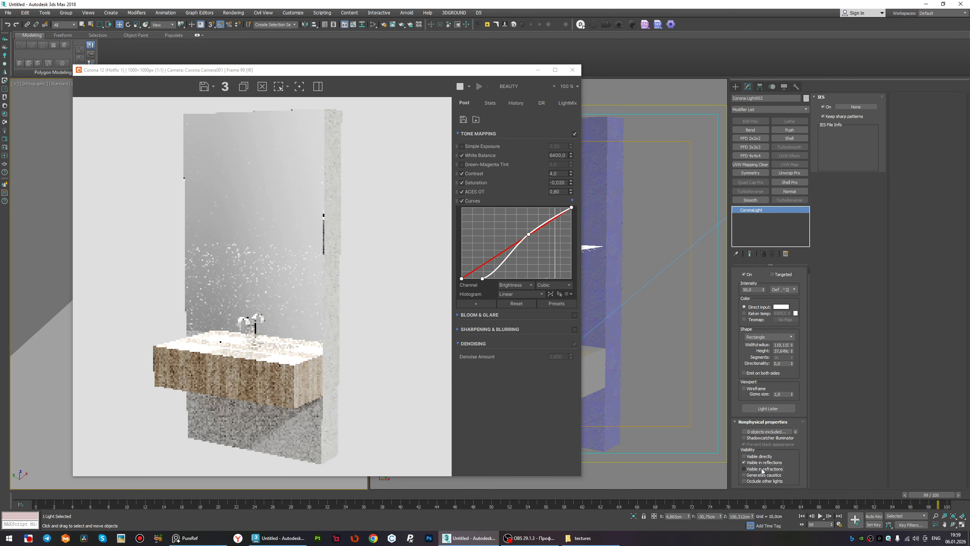
Try a light intensity of 10 and check the countertop's brightness in the render.
click(754, 289)
text(1)
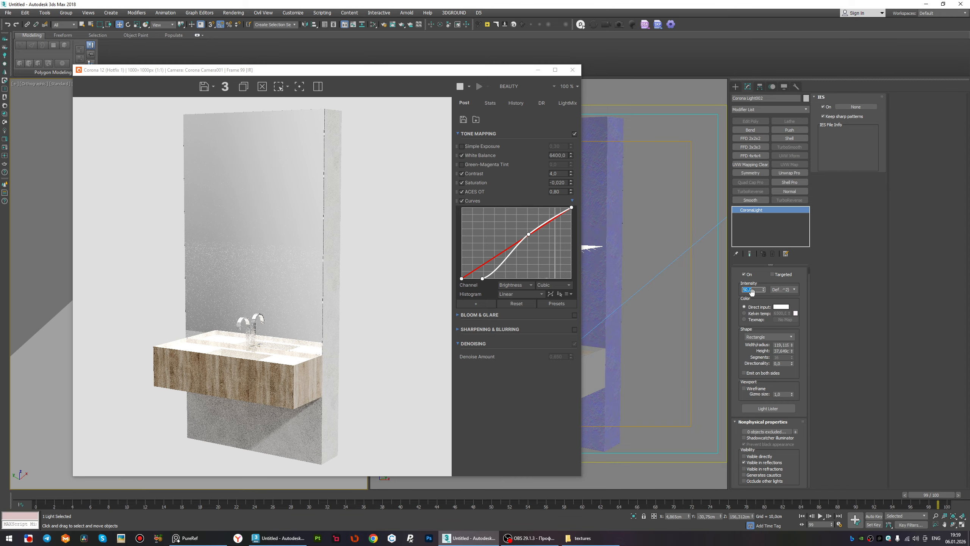
text(0)
key(Return)
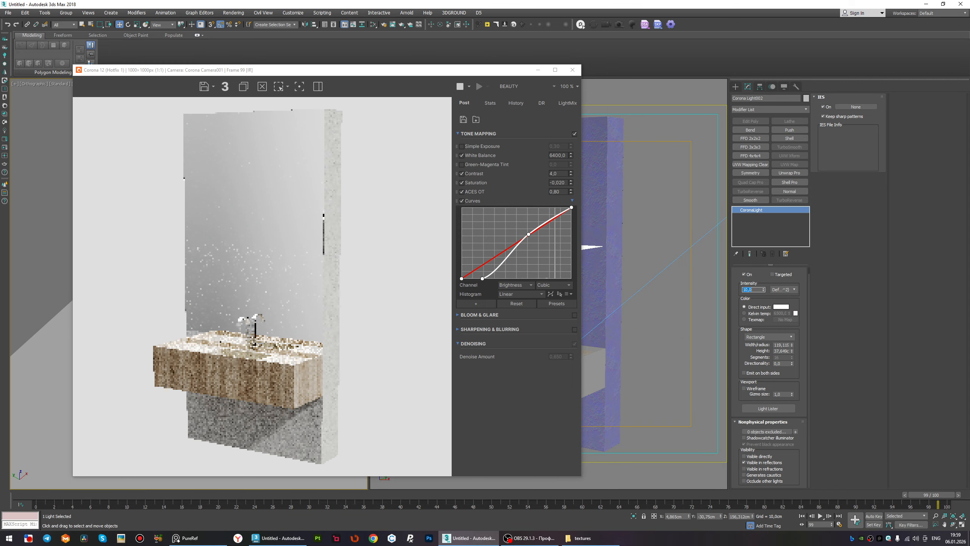
scroll(319, 326, up, 3)
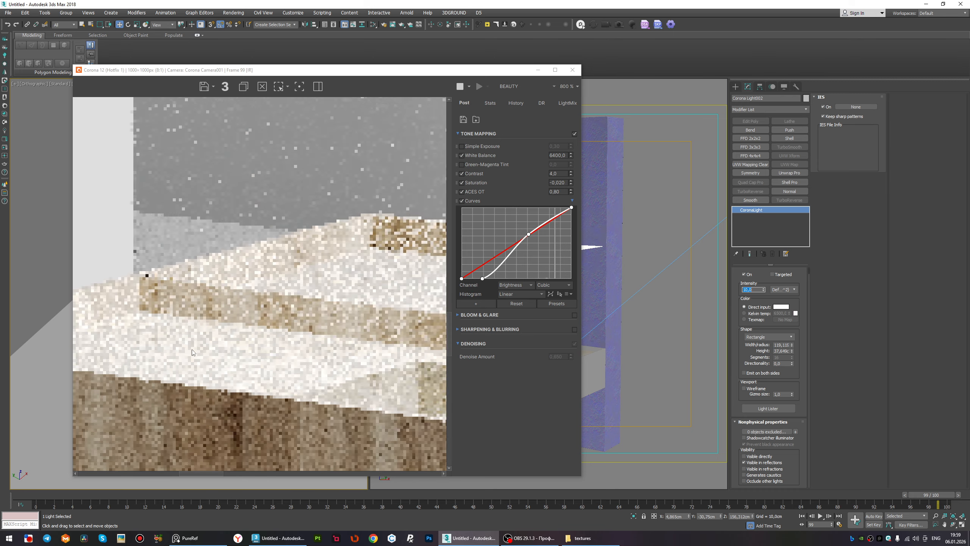
scroll(232, 355, down, 4)
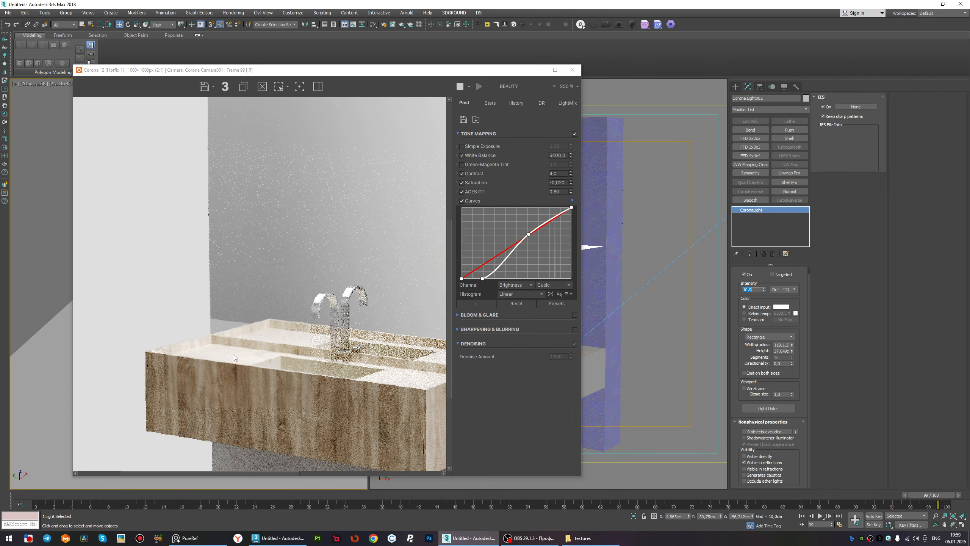
scroll(274, 363, up, 5)
scroll(271, 363, down, 2)
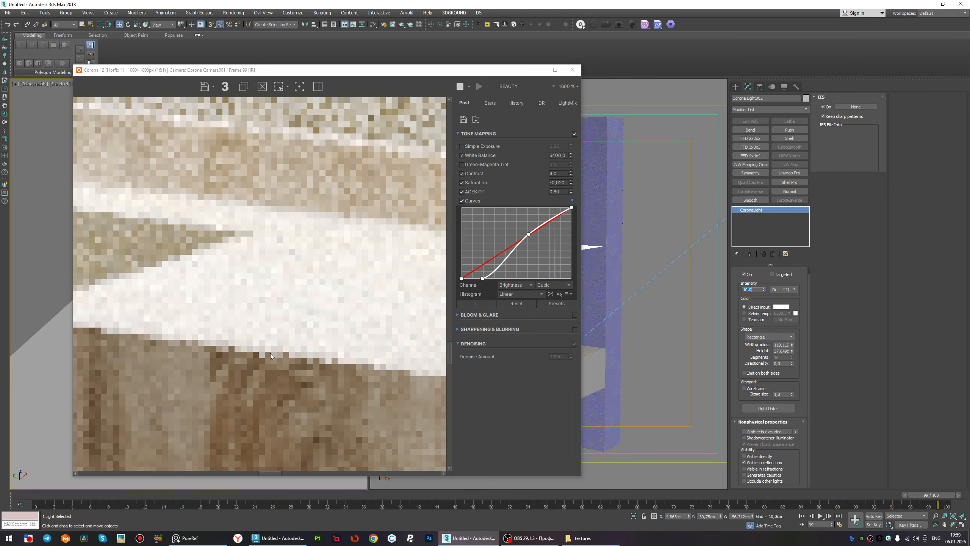
scroll(281, 347, down, 2)
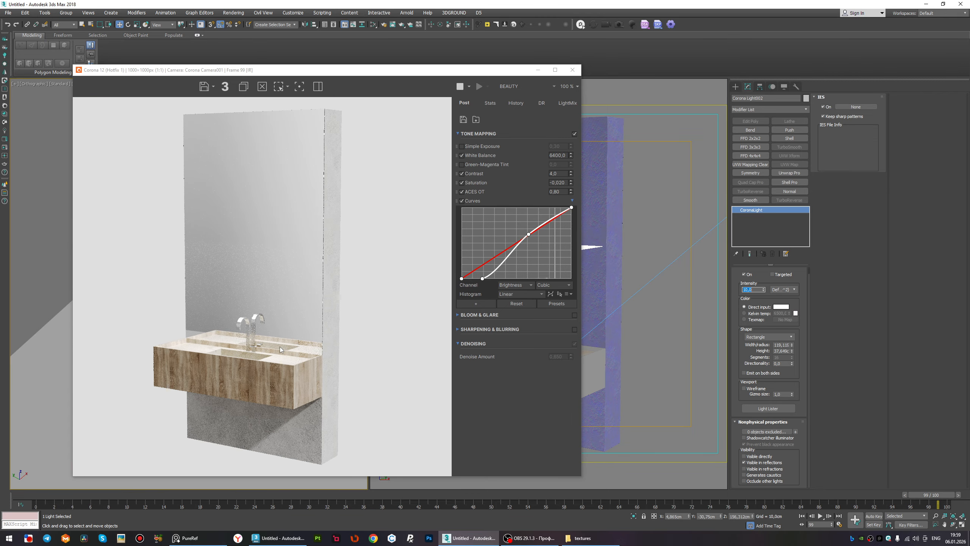
Enter 74 as the light's intensity, and correct it to 7.
text(74)
key(Return)
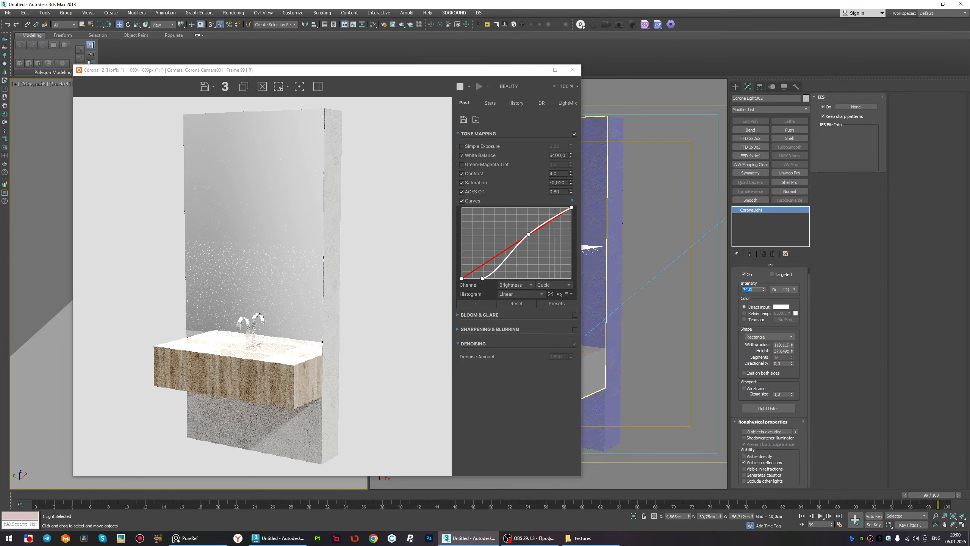
text(7)
key(Return)
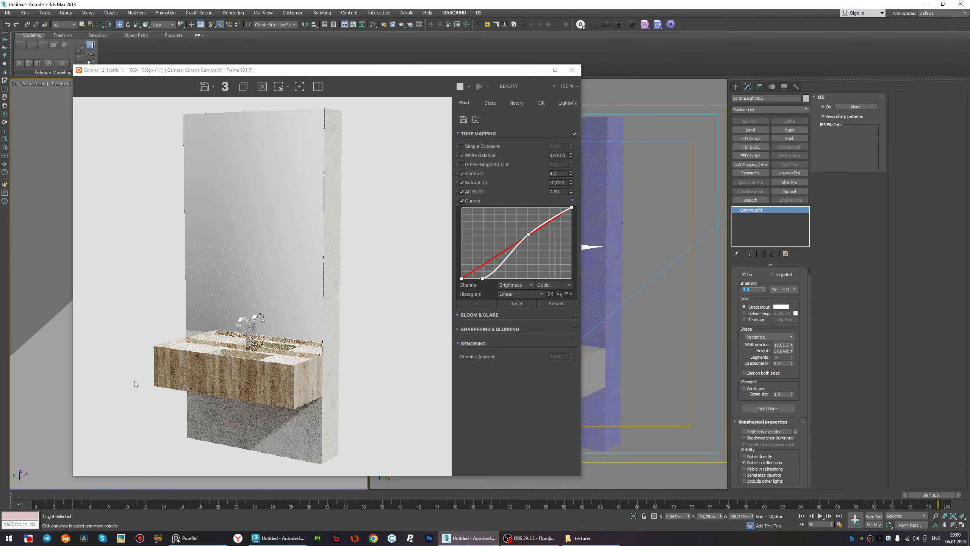
Examine the countertop's highlights and texture, the basin and the faucet in the render up close.
scroll(293, 376, up, 2)
scroll(243, 305, up, 2)
scroll(242, 306, down, 4)
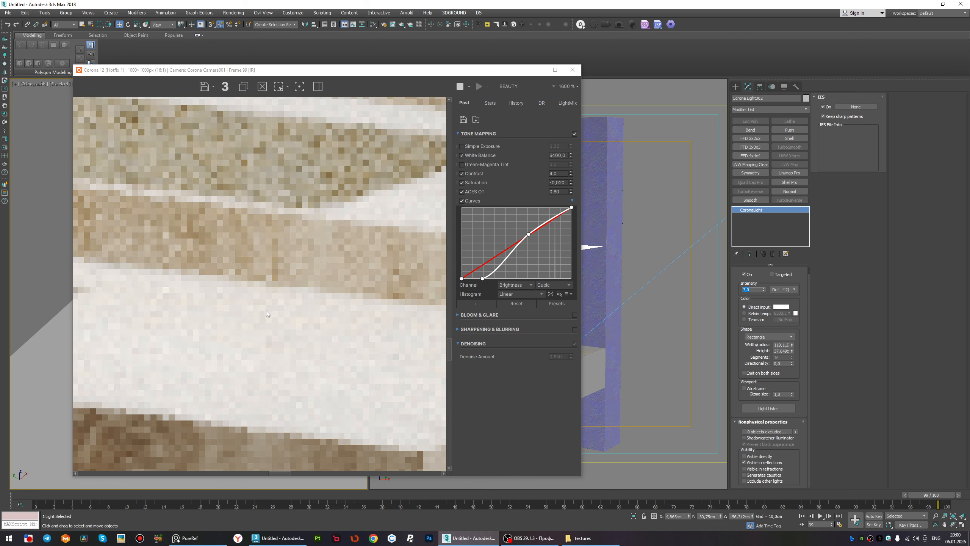
scroll(93, 291, up, 4)
scroll(194, 314, down, 1)
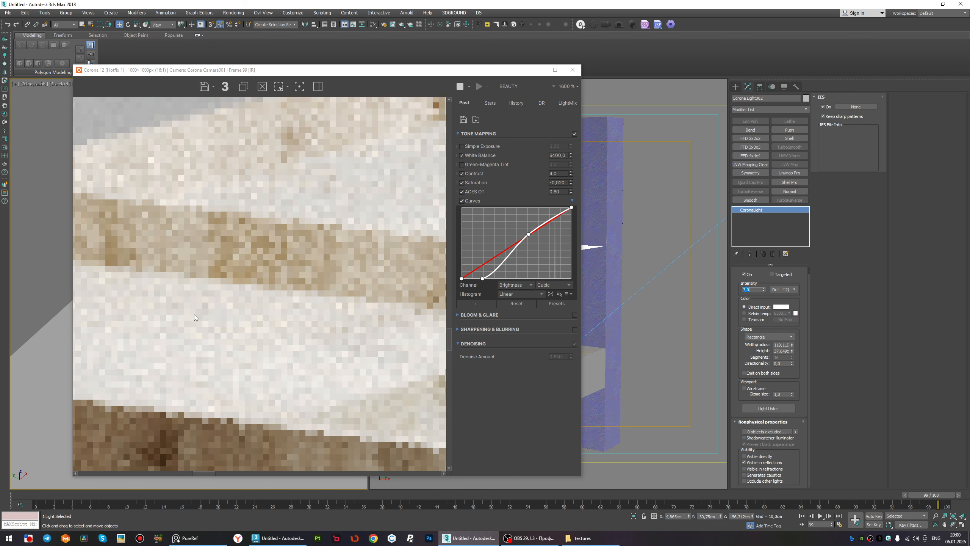
scroll(202, 318, down, 1)
scroll(205, 319, down, 2)
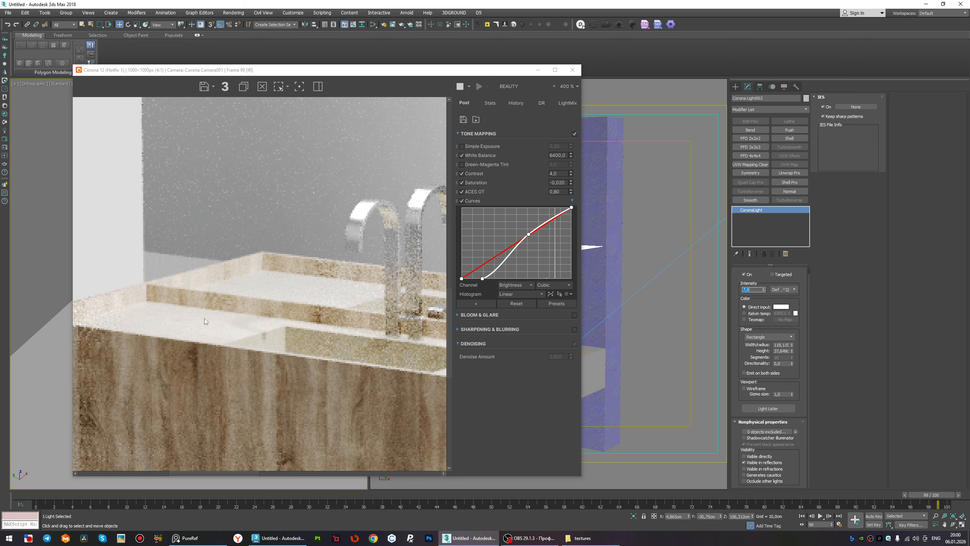
scroll(208, 322, up, 4)
scroll(229, 328, down, 3)
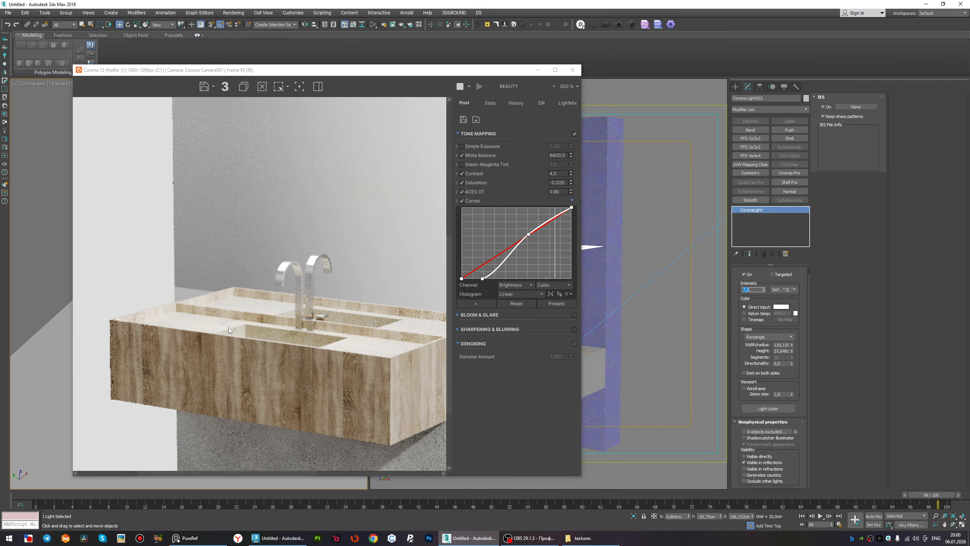
scroll(237, 331, down, 1)
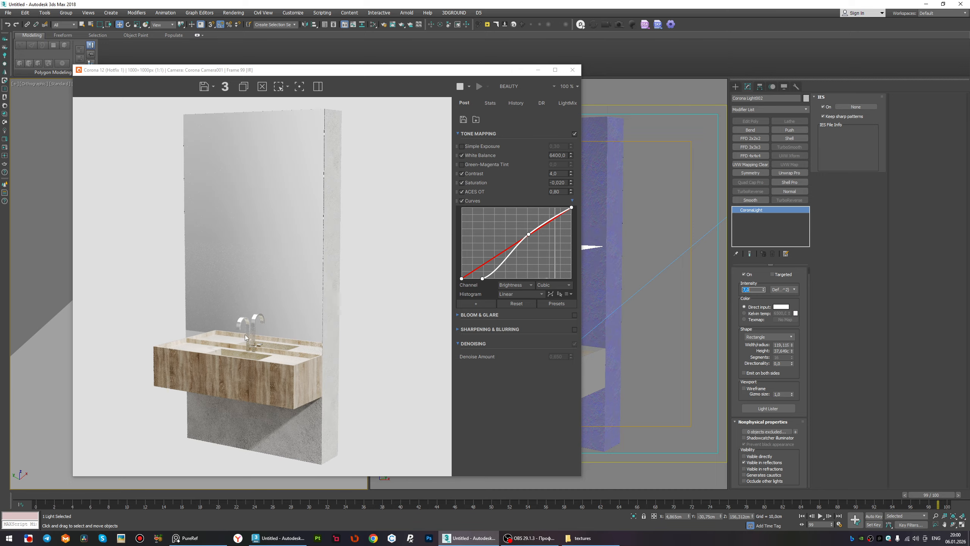
Try tilting the light and shifting it about 54 cm along negative X, and check its reflection in the mirror.
click(572, 70)
alt+middle_drag(222, 287, 188, 264)
key(e)
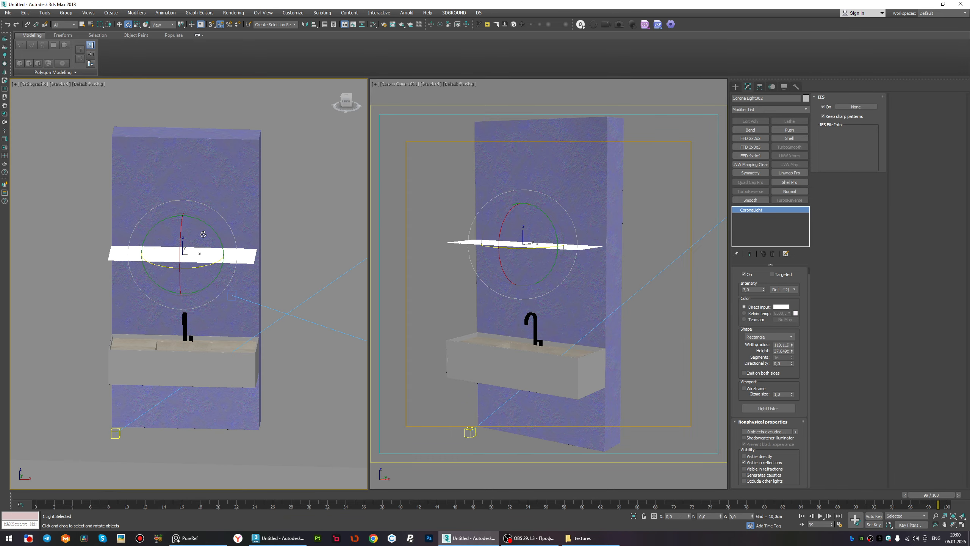
drag(203, 219, 187, 209)
key(w)
drag(208, 256, 145, 255)
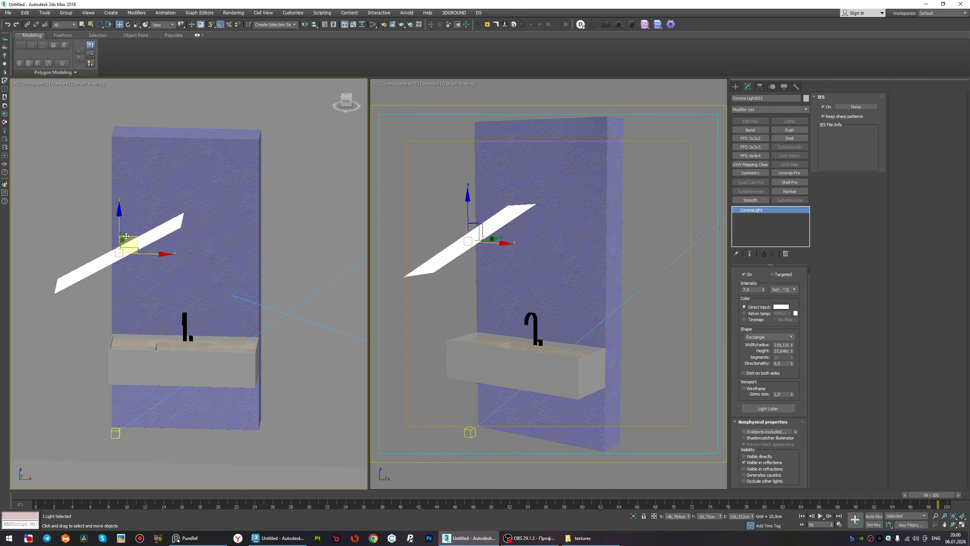
click(5, 148)
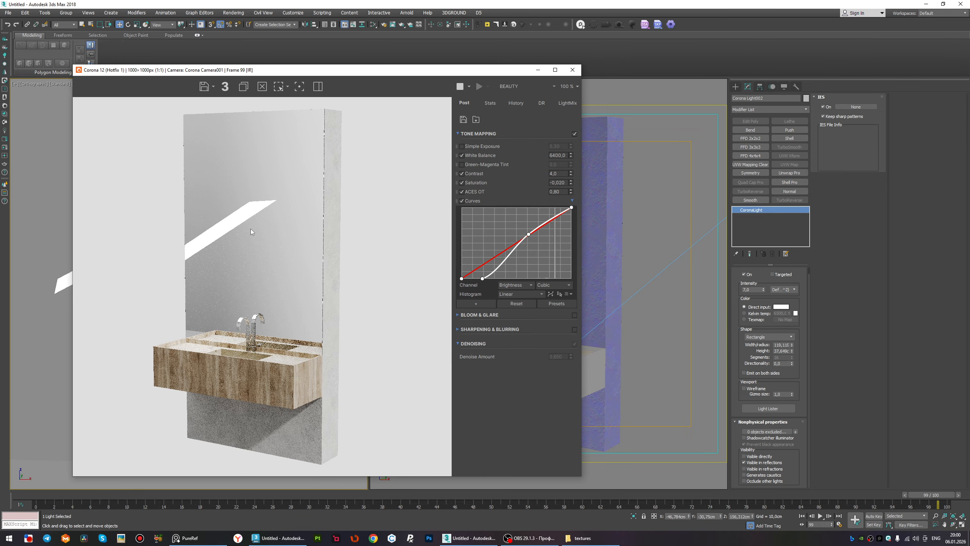
scroll(249, 228, up, 2)
scroll(241, 228, down, 2)
Undo the light's shift and tilt, and restart the interactive render.
click(573, 70)
key(ctrl+z)
key(ctrl+z)
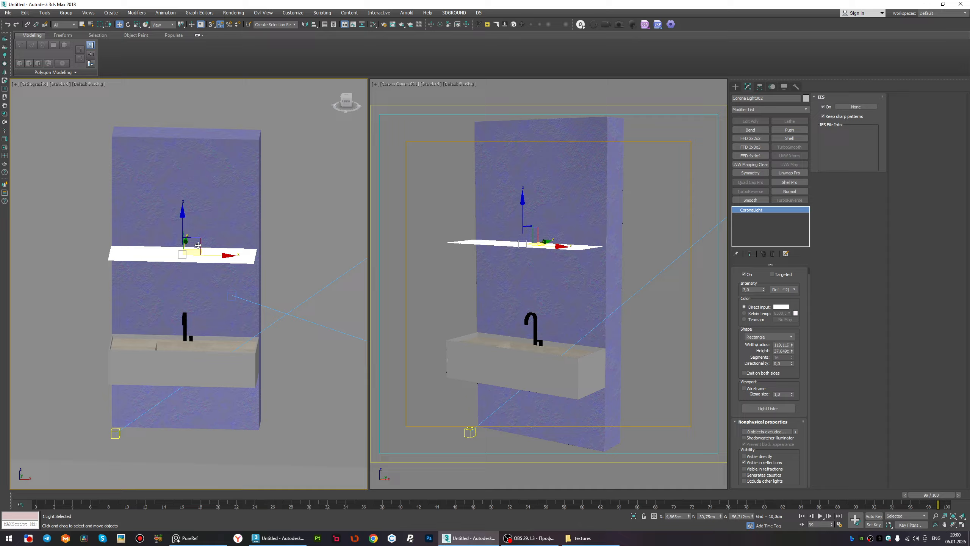
click(4, 147)
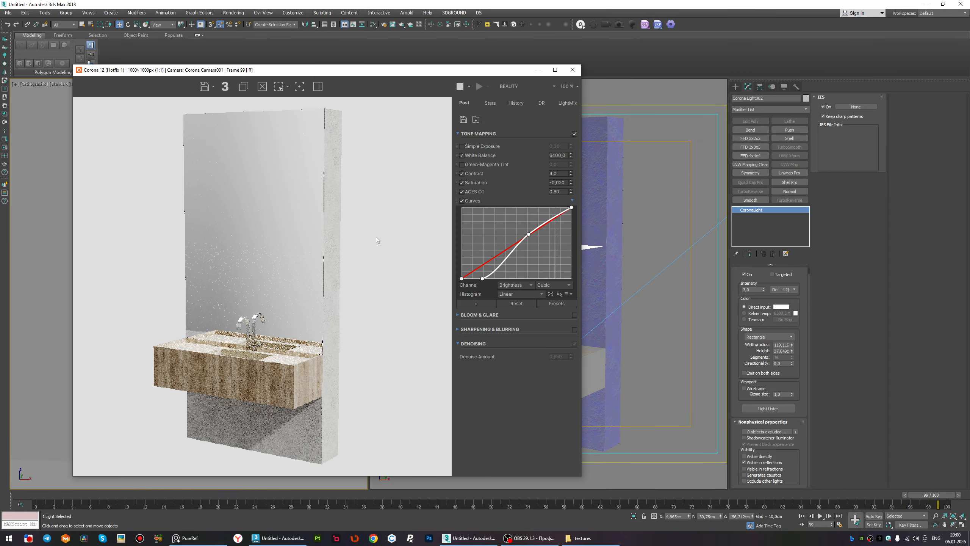
Enable sharpening and blurring in the render's post-processing, with a sharpening amount of 2 and a blurring radius of 1.
scroll(346, 372, up, 5)
scroll(345, 373, down, 1)
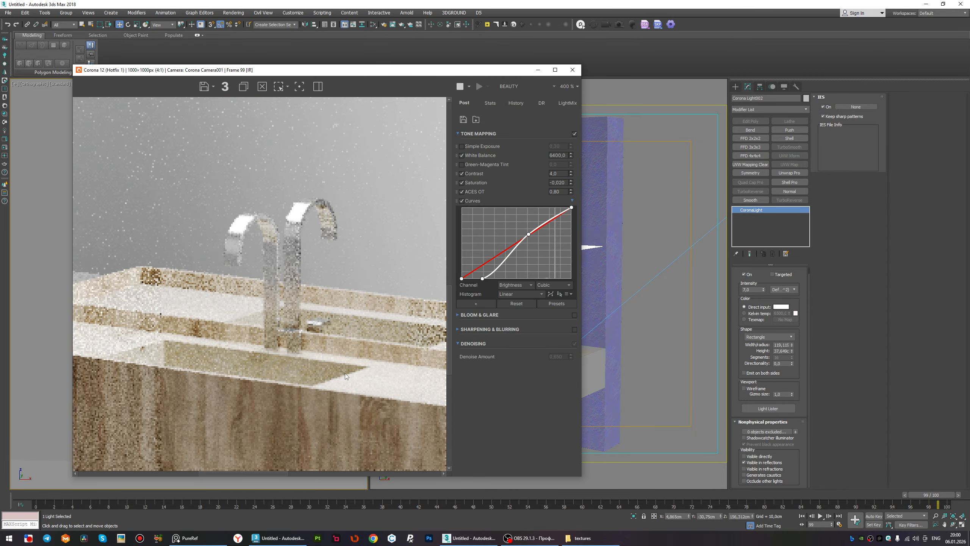
scroll(346, 373, down, 2)
scroll(340, 369, down, 2)
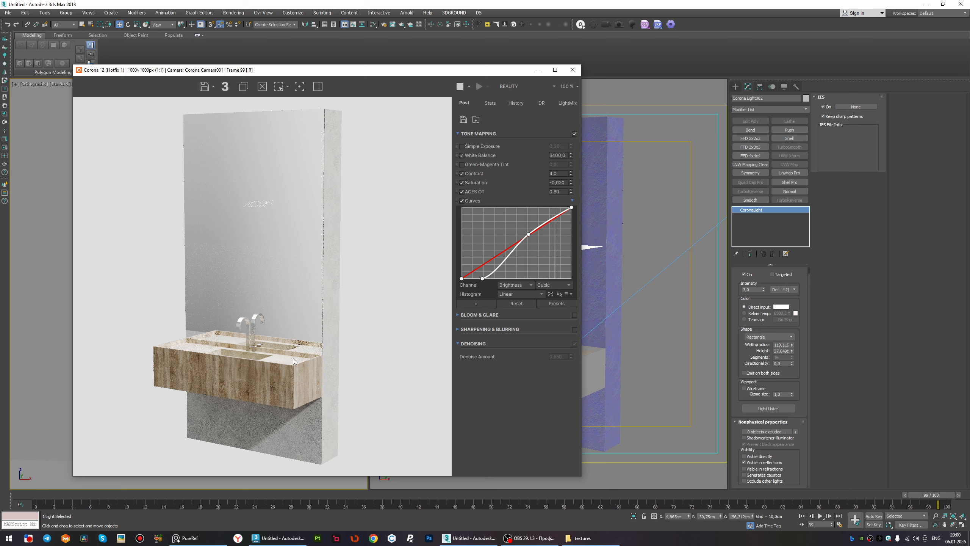
scroll(281, 356, down, 1)
scroll(282, 351, up, 1)
click(493, 329)
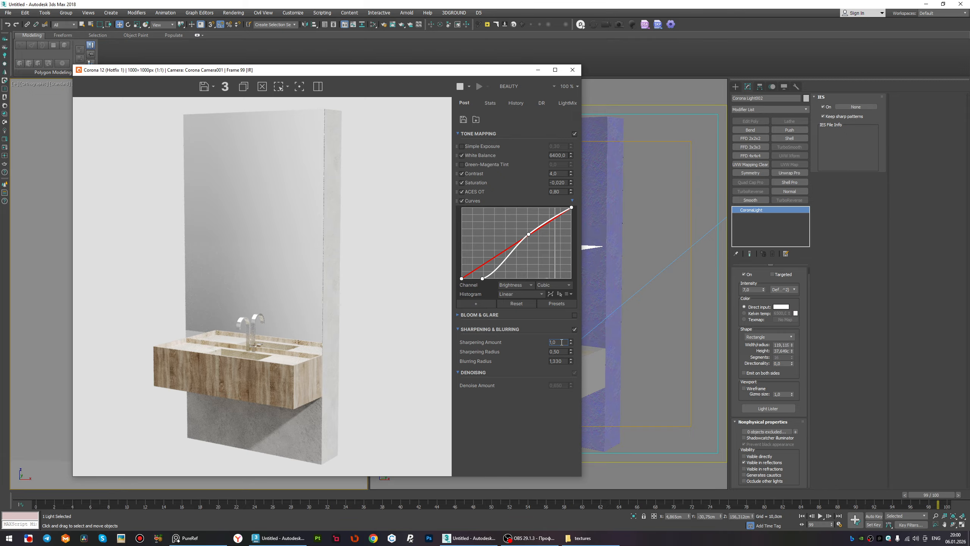
double_click(561, 342)
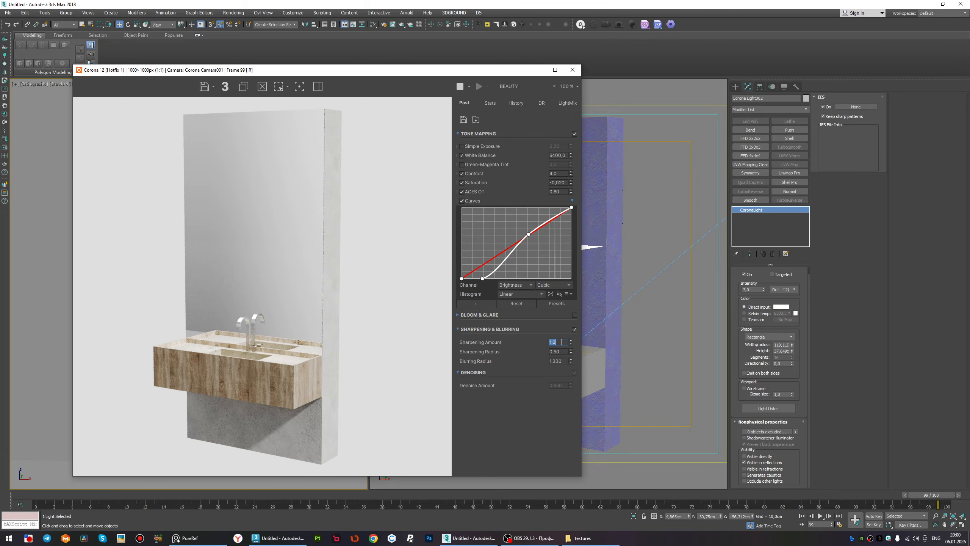
click(556, 361)
scroll(309, 428, up, 1)
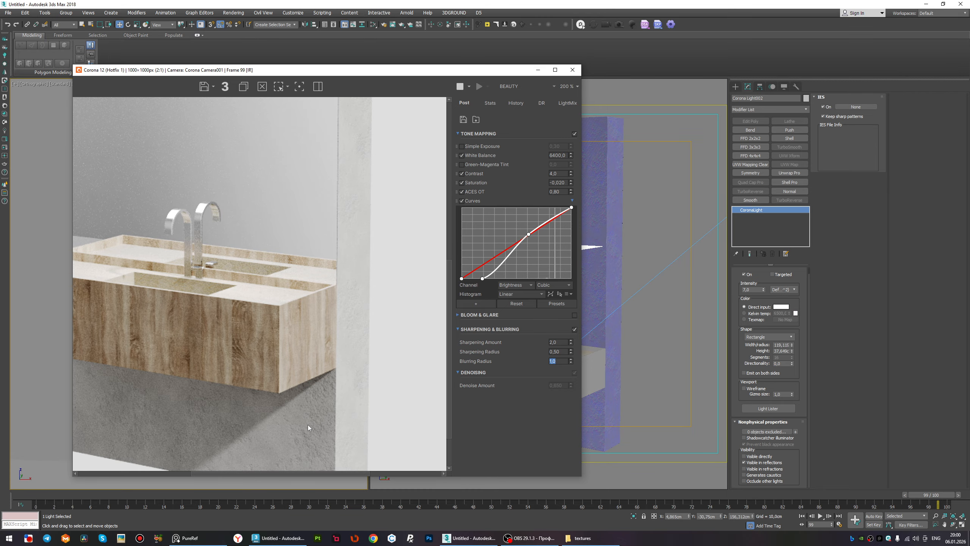
scroll(331, 360, down, 1)
click(519, 327)
Examine the sharpened render of the basin, mirror and faucet, both as a whole and up close.
scroll(294, 344, down, 1)
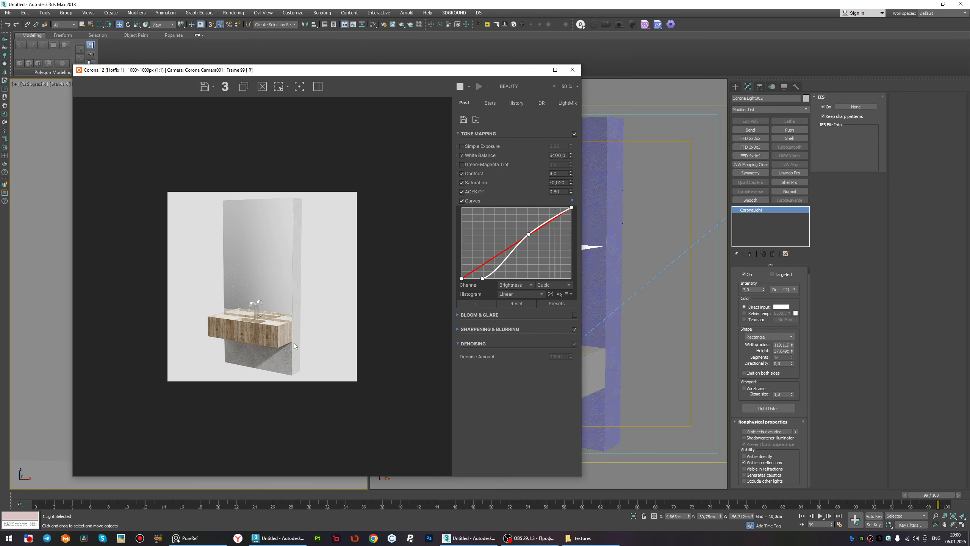
scroll(261, 325, up, 2)
scroll(330, 130, down, 2)
scroll(256, 332, up, 1)
scroll(255, 333, up, 1)
scroll(246, 344, down, 1)
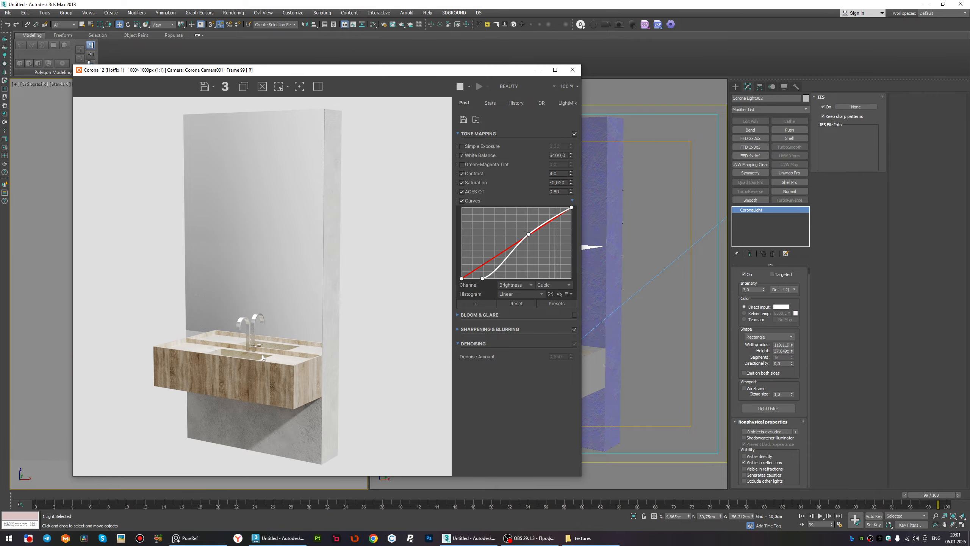
scroll(262, 356, up, 1)
scroll(258, 355, down, 1)
Darken the faucet material's reflection colour to a value of 100 and check the faucet in the render.
key(m)
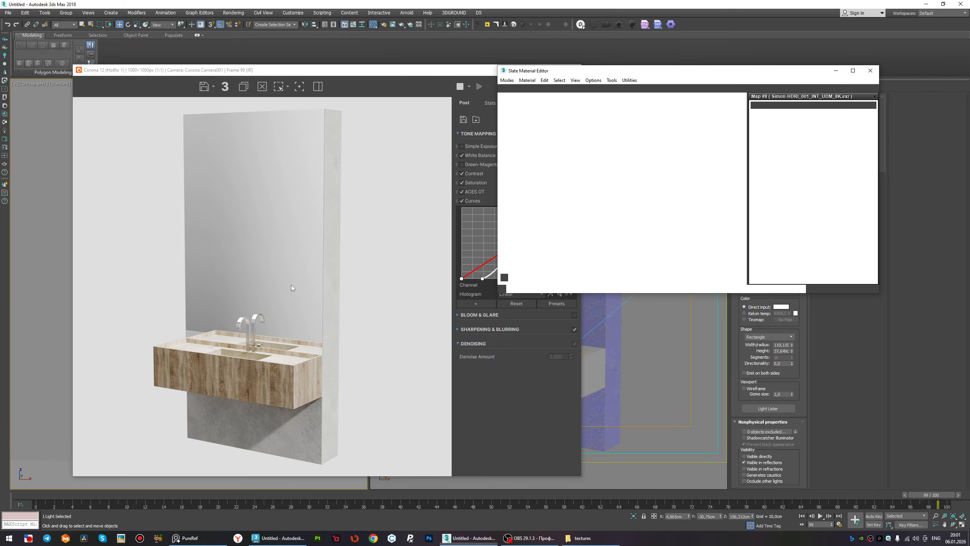
scroll(627, 213, down, 5)
scroll(681, 257, up, 4)
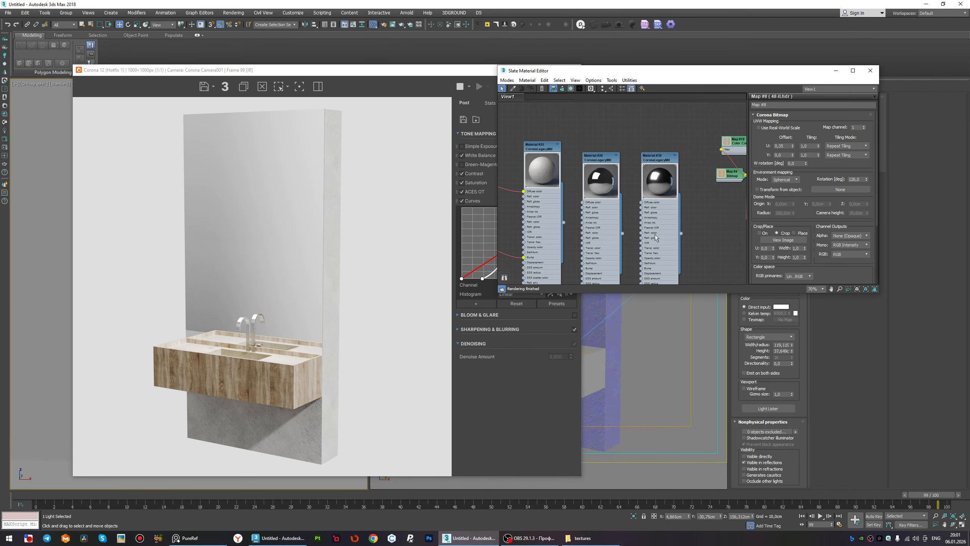
double_click(652, 205)
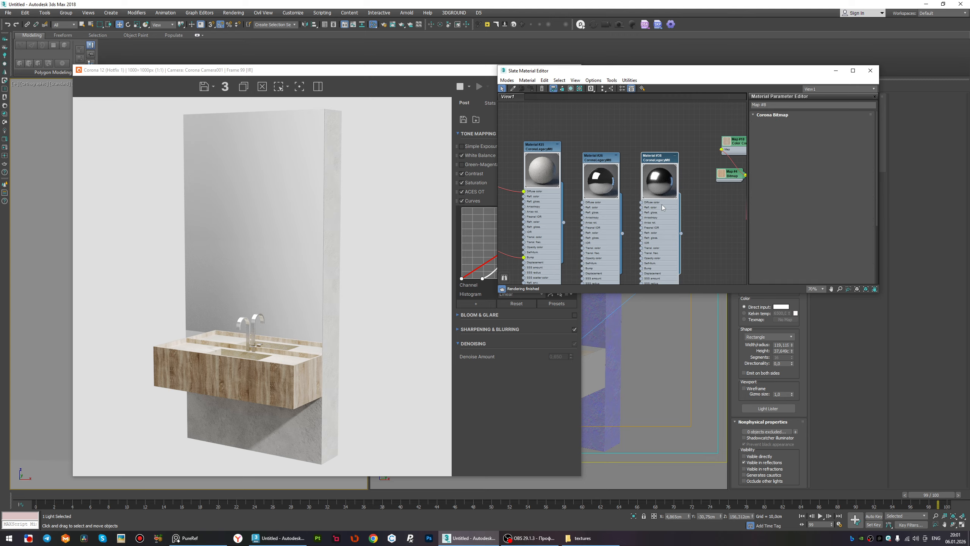
click(846, 162)
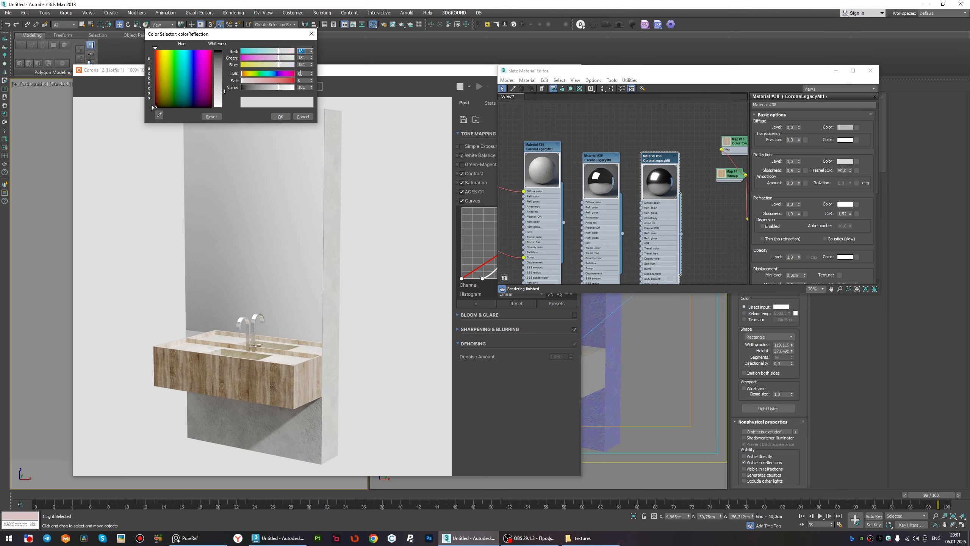
click(262, 89)
scroll(269, 245, up, 5)
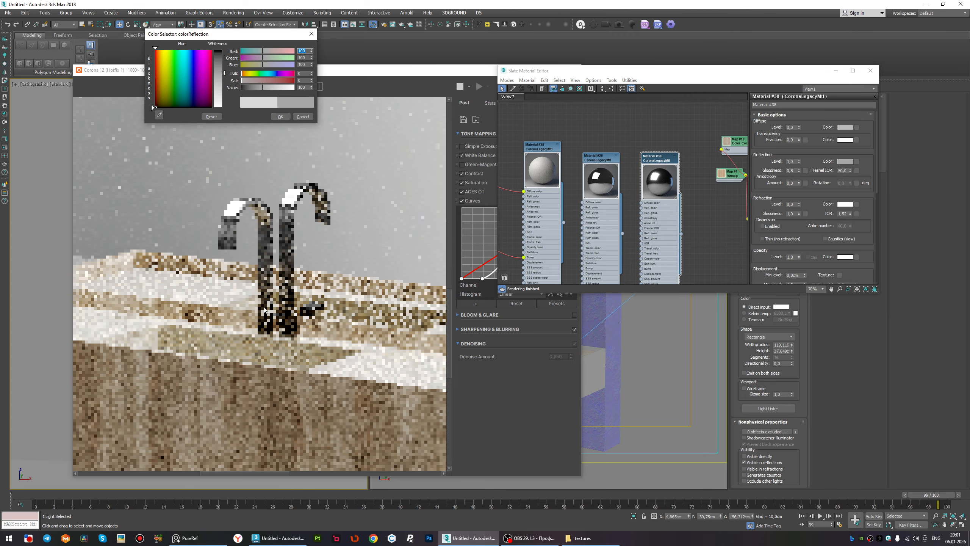
scroll(268, 246, down, 5)
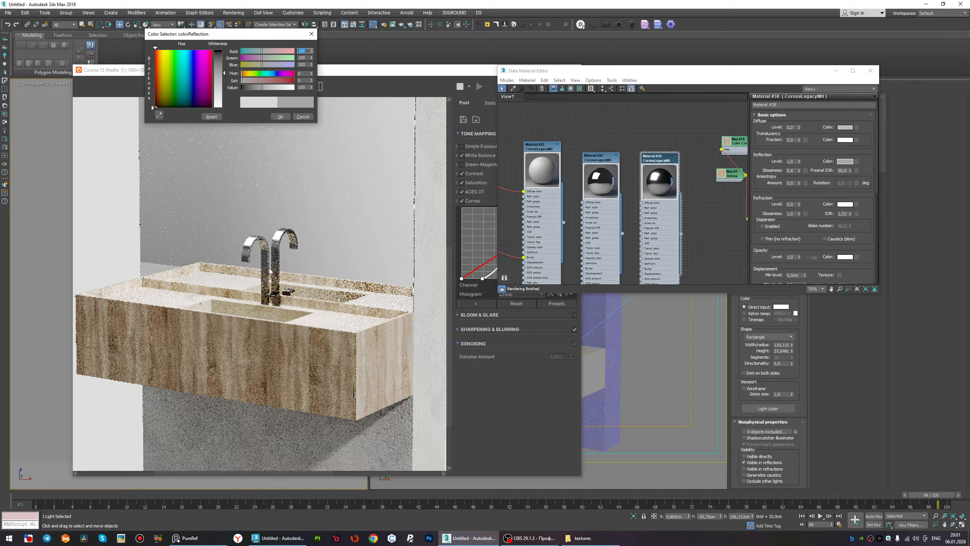
scroll(270, 270, up, 5)
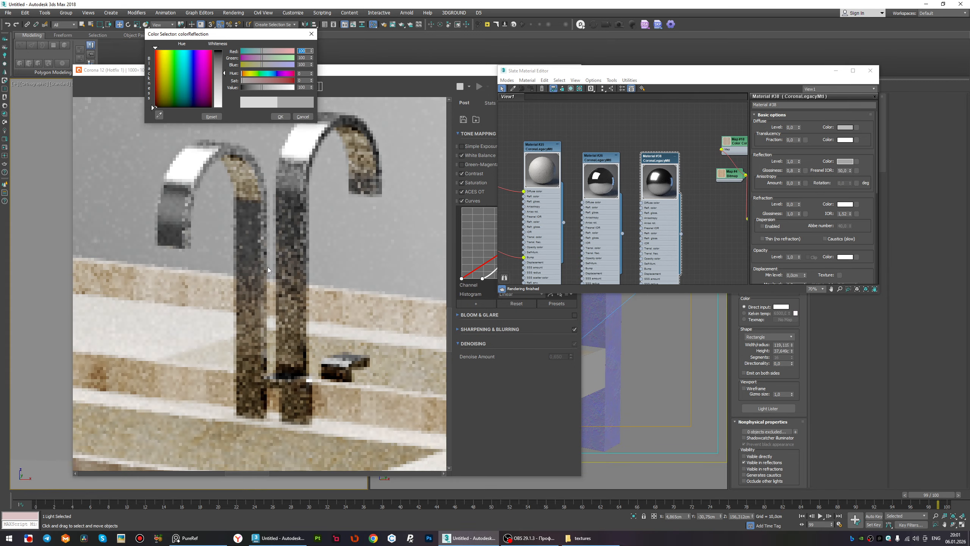
Change the faucet's reflection colour to a faintly bluish grey with a value of 111, and check the faucet up close.
click(263, 88)
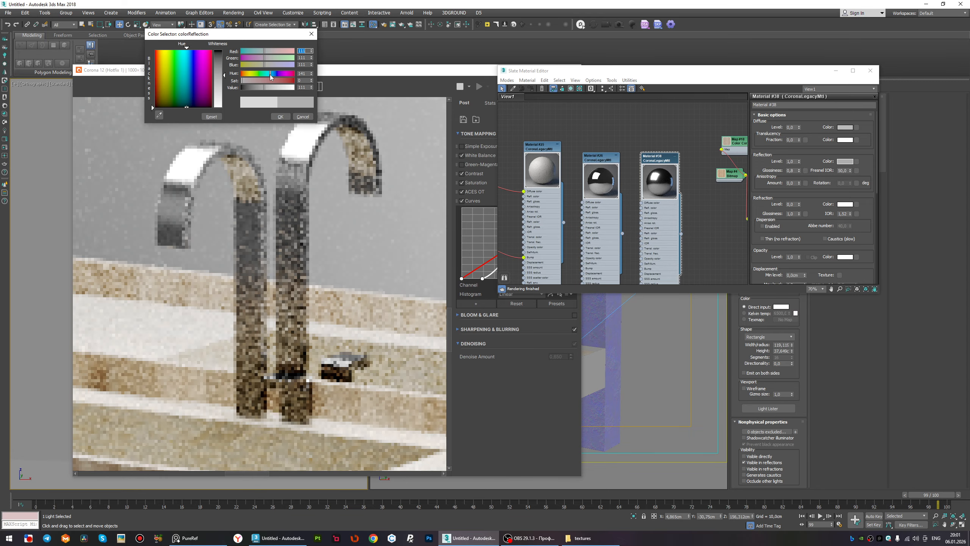
click(270, 73)
click(243, 80)
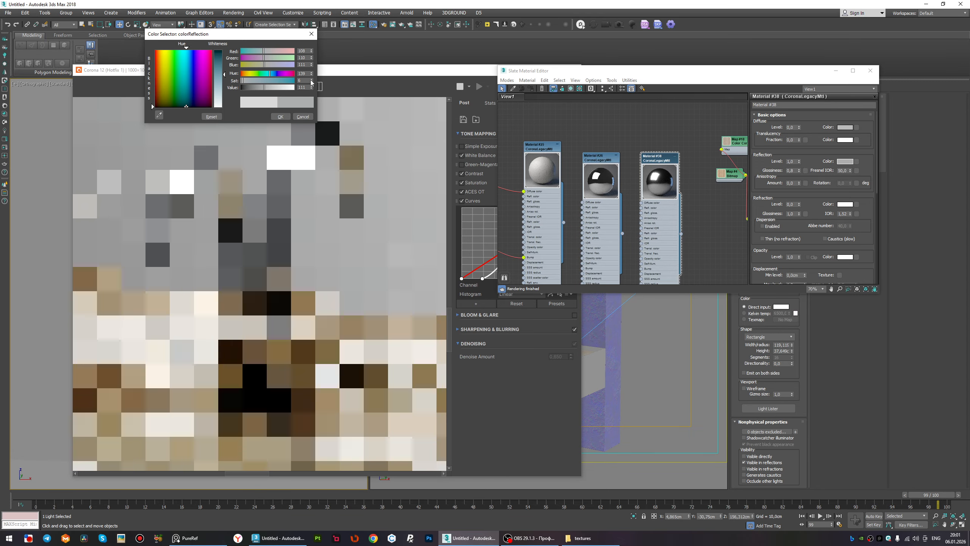
scroll(248, 229, down, 1)
scroll(249, 229, up, 1)
scroll(250, 230, down, 1)
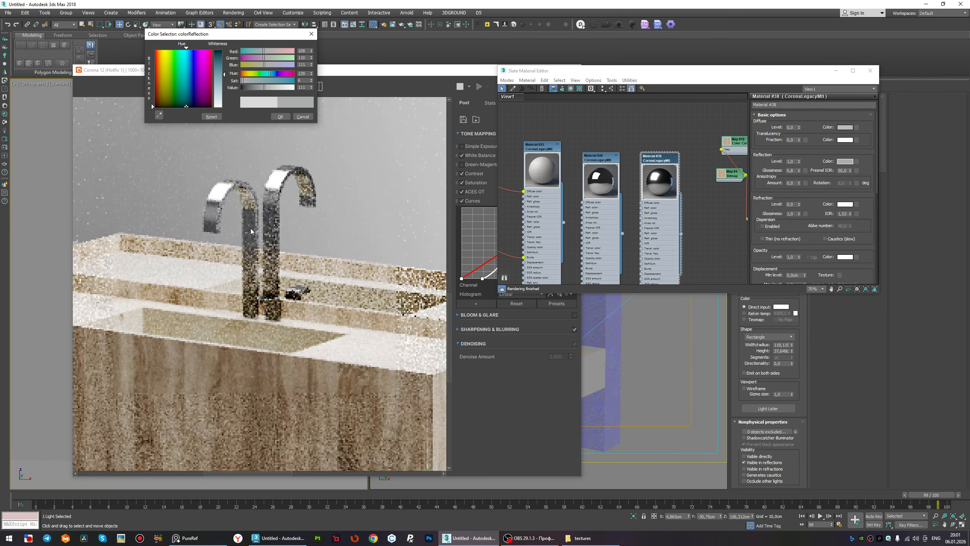
scroll(237, 214, up, 2)
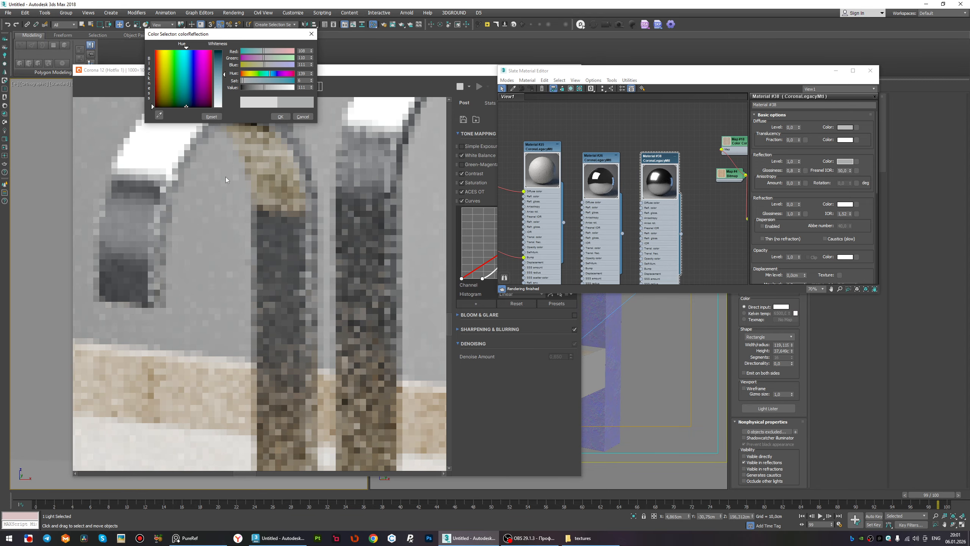
scroll(225, 176, down, 4)
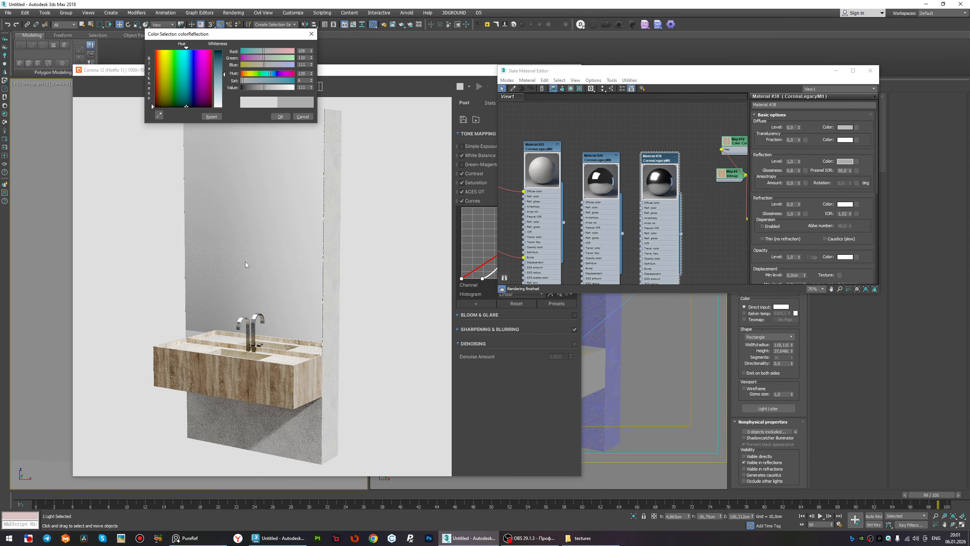
scroll(246, 263, down, 1)
click(286, 118)
scroll(248, 356, up, 5)
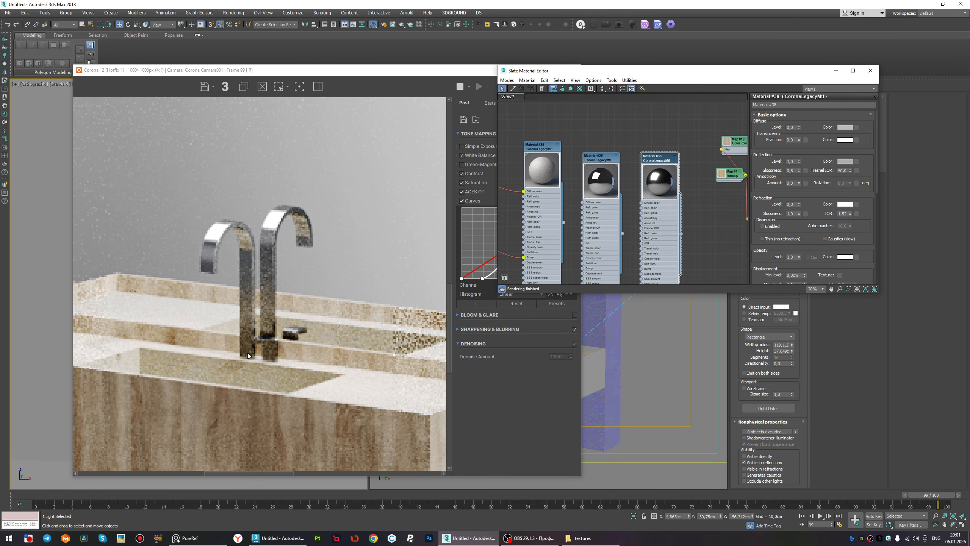
scroll(249, 353, down, 3)
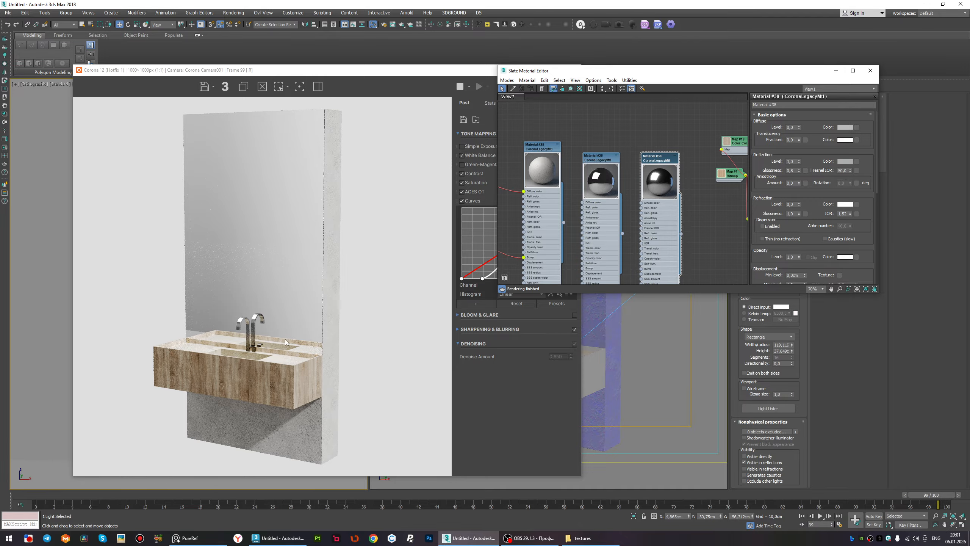
Stop the interactive render and close the frame buffer.
click(402, 157)
click(458, 91)
click(572, 70)
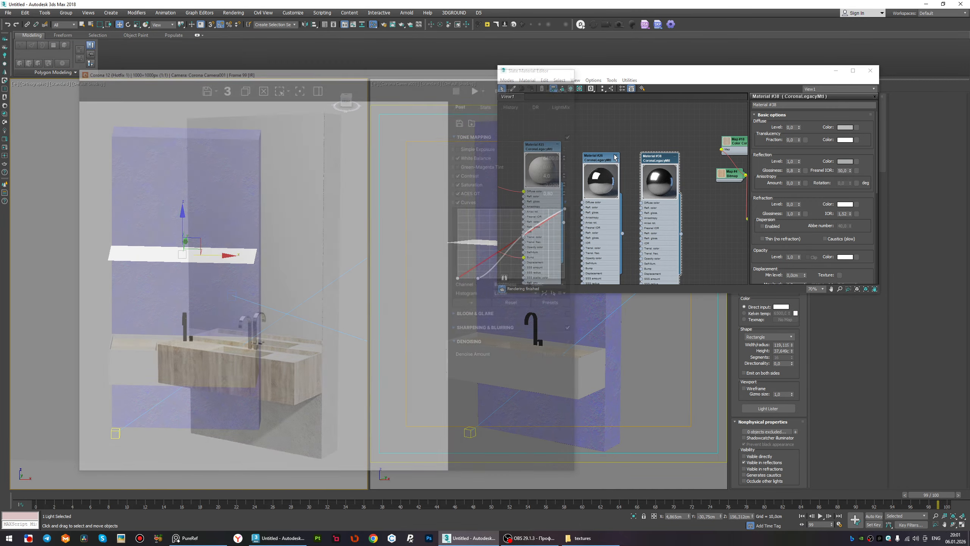
Duplicate the H1145_ST10.jpg wood bitmap node and place the copy above the colour correction nodes.
scroll(667, 179, down, 1)
double_click(654, 205)
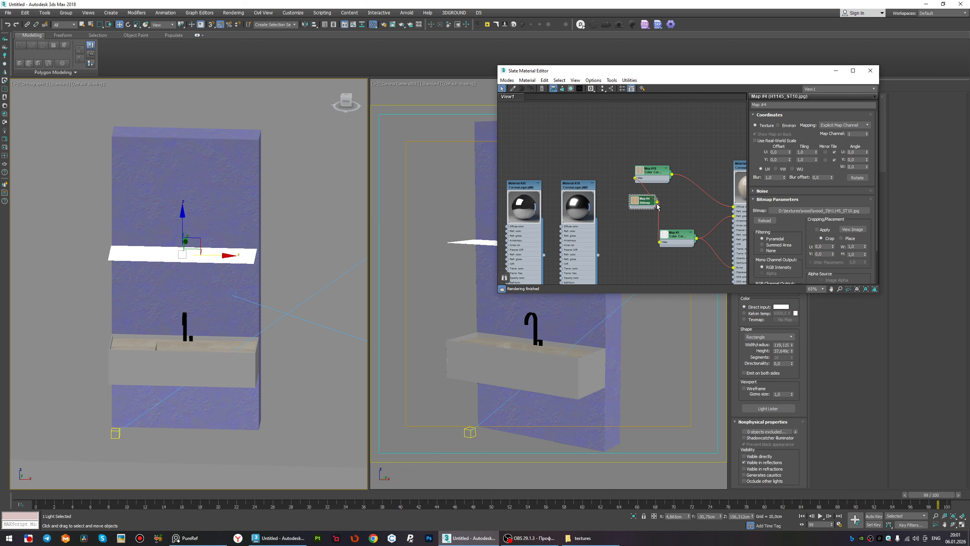
shift+drag(643, 203, 629, 134)
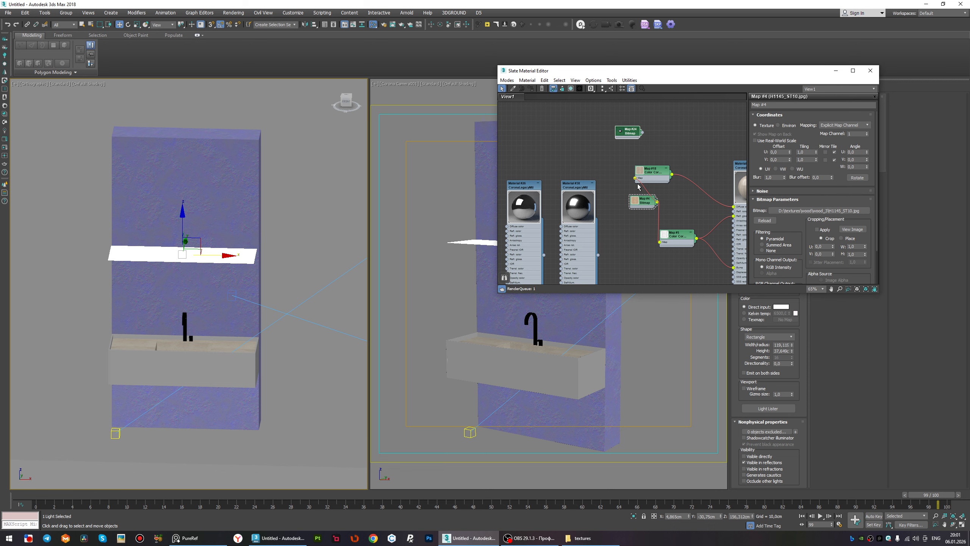
Replace the connected wood bitmap's image with yyyyy.jpg from the wood_textures folder.
click(806, 215)
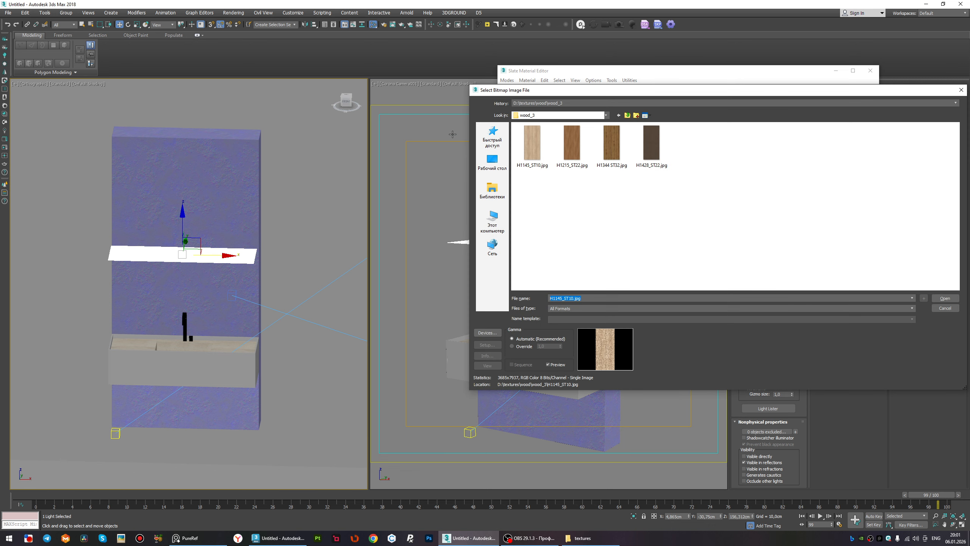
click(619, 113)
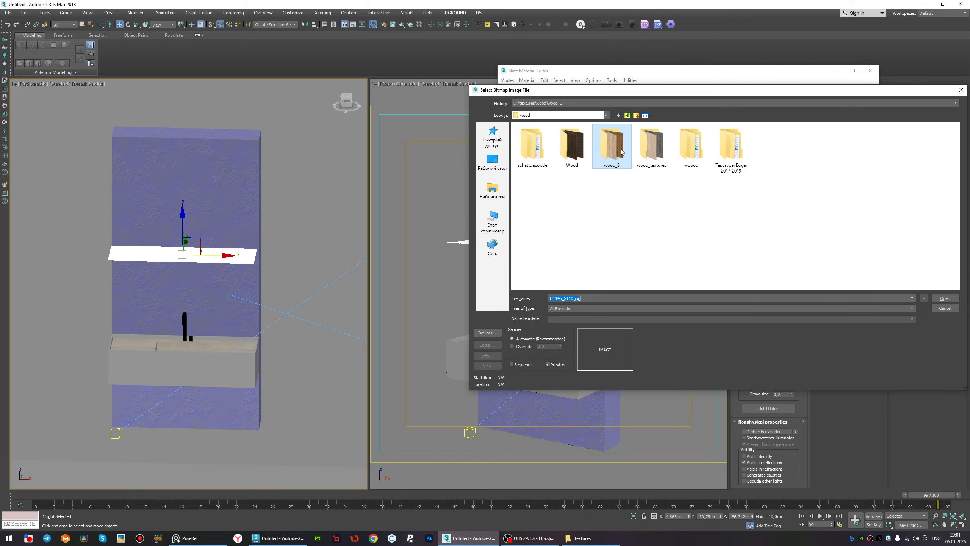
double_click(651, 145)
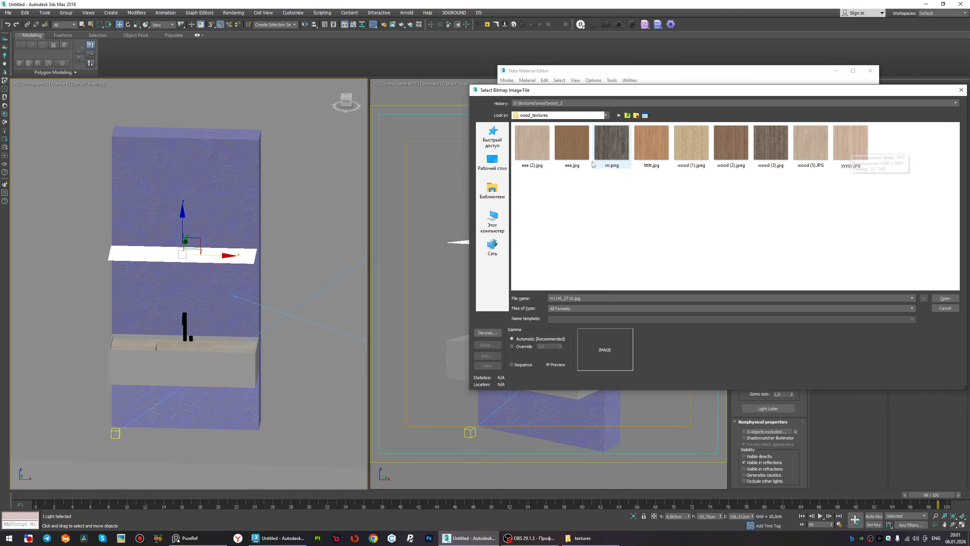
key(BackSpace)
double_click(704, 166)
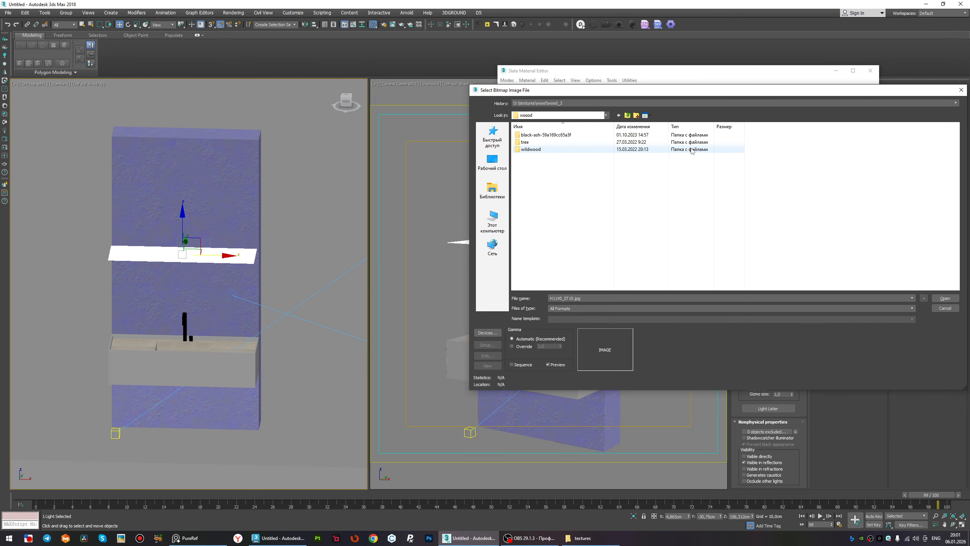
click(627, 115)
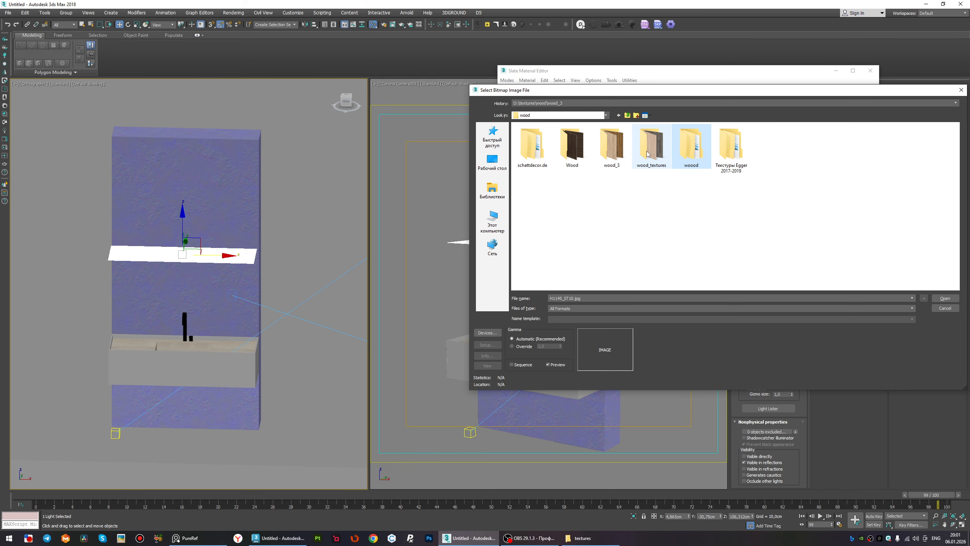
double_click(648, 154)
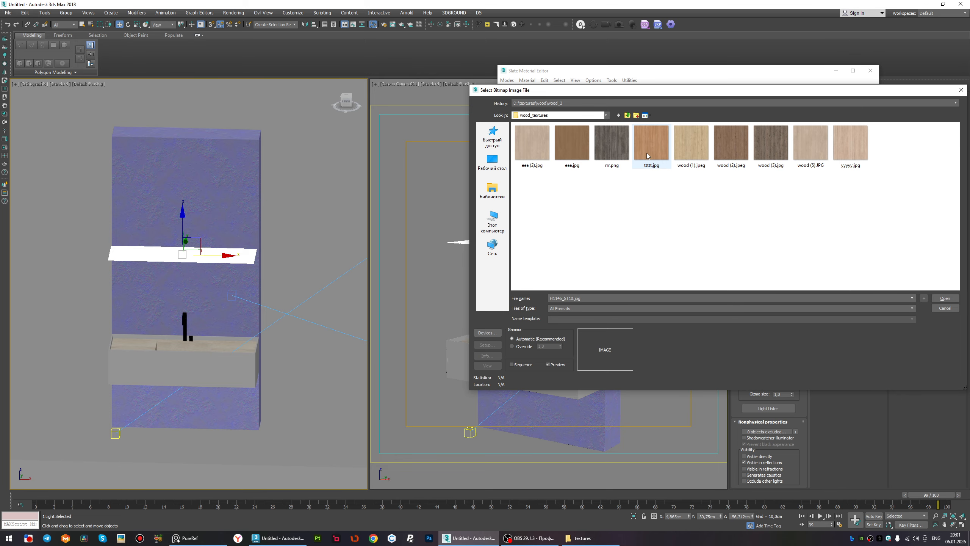
double_click(854, 150)
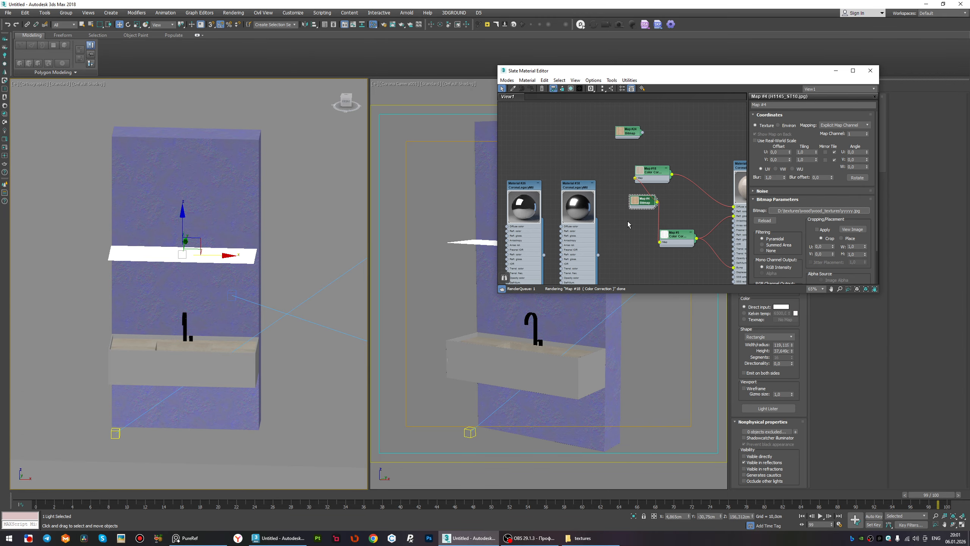
Show the wood map on its material in the viewport, and restart the interactive render to check the cabinet.
drag(571, 89, 594, 106)
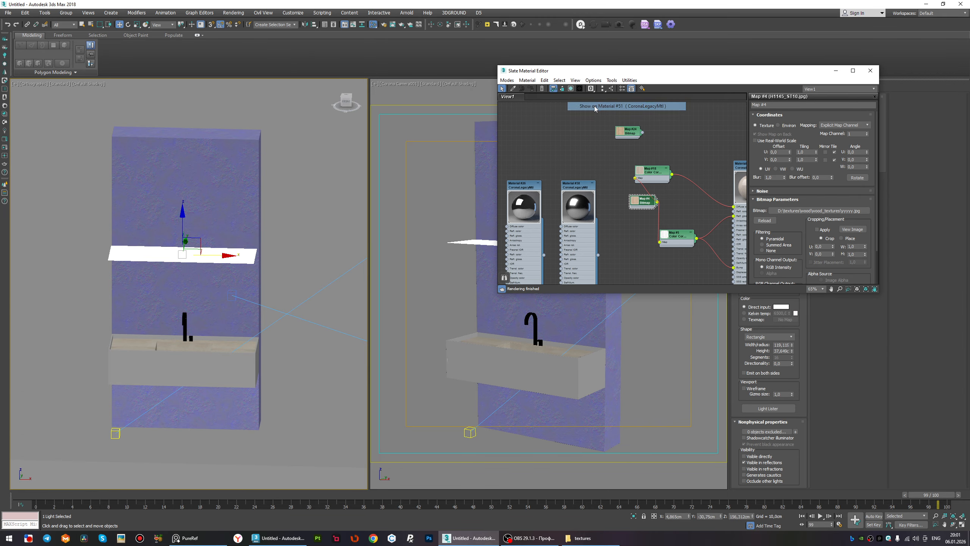
click(5, 147)
scroll(279, 399, up, 2)
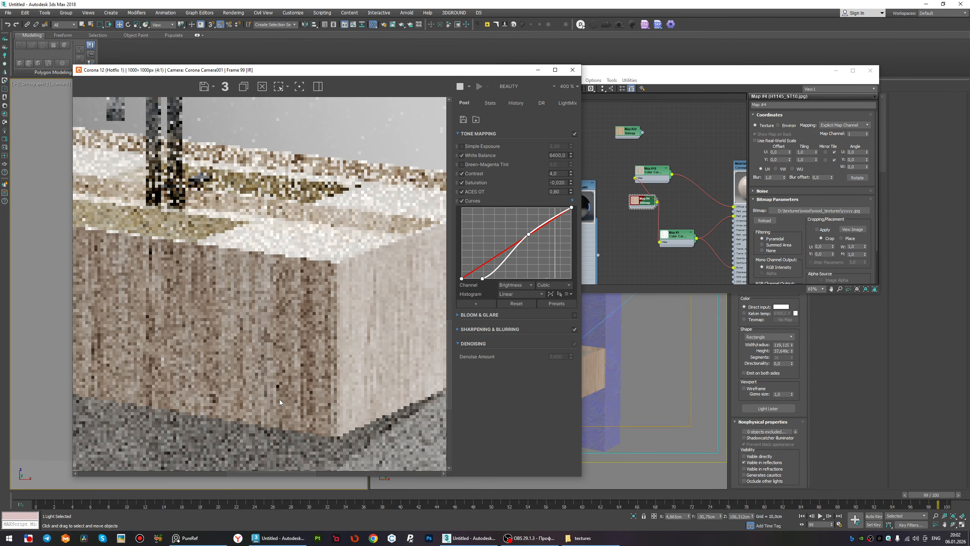
scroll(279, 399, down, 1)
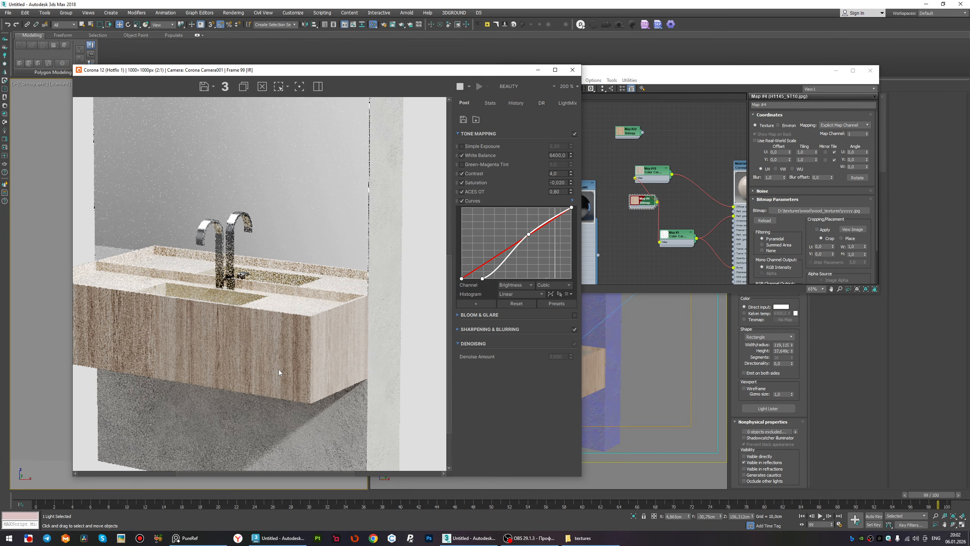
Connect the yyyyy.jpg bitmap directly to the wood material's diffuse colour, bypassing the colour correction, and check the cabinet in the render.
click(666, 206)
middle_drag(665, 207, 594, 211)
scroll(594, 211, up, 1)
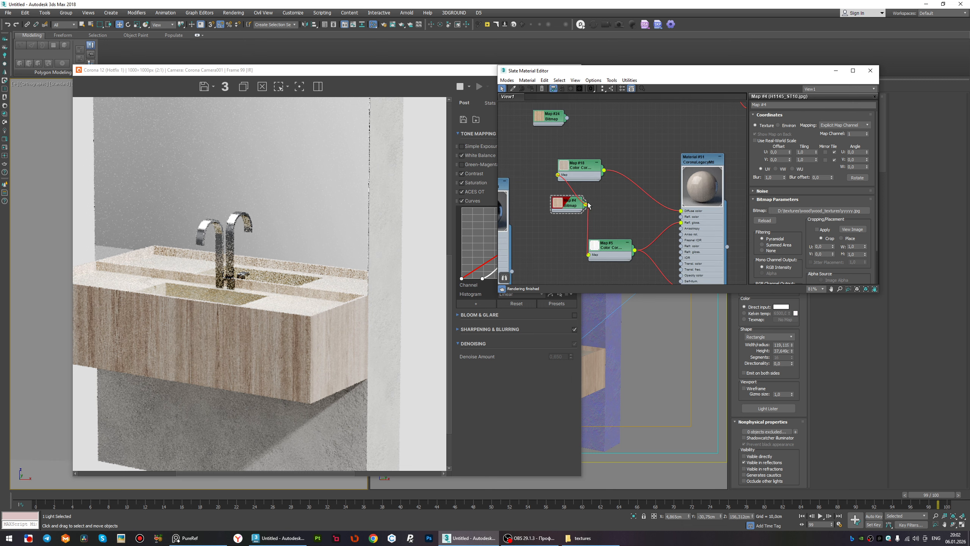
drag(587, 204, 682, 212)
drag(586, 205, 681, 211)
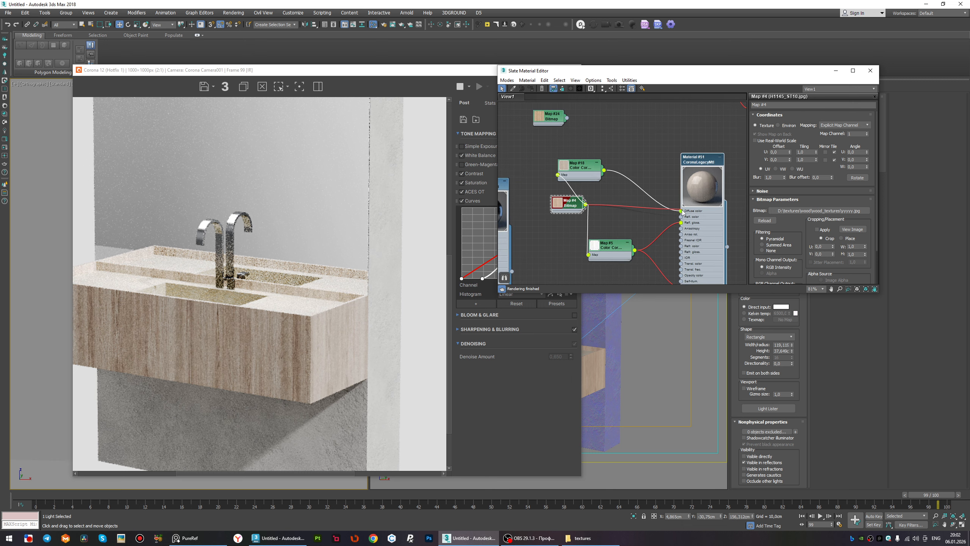
scroll(278, 341, up, 1)
scroll(296, 340, down, 2)
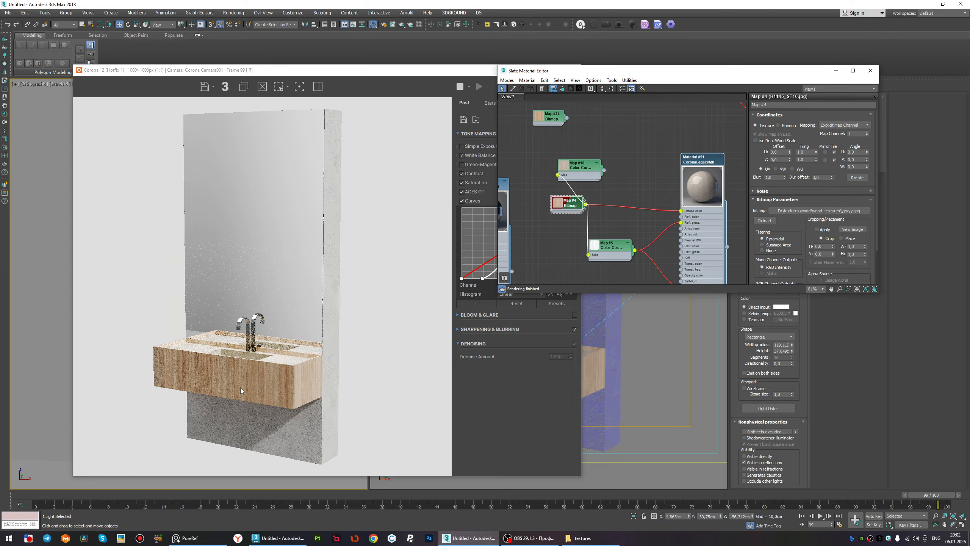
scroll(241, 387, up, 1)
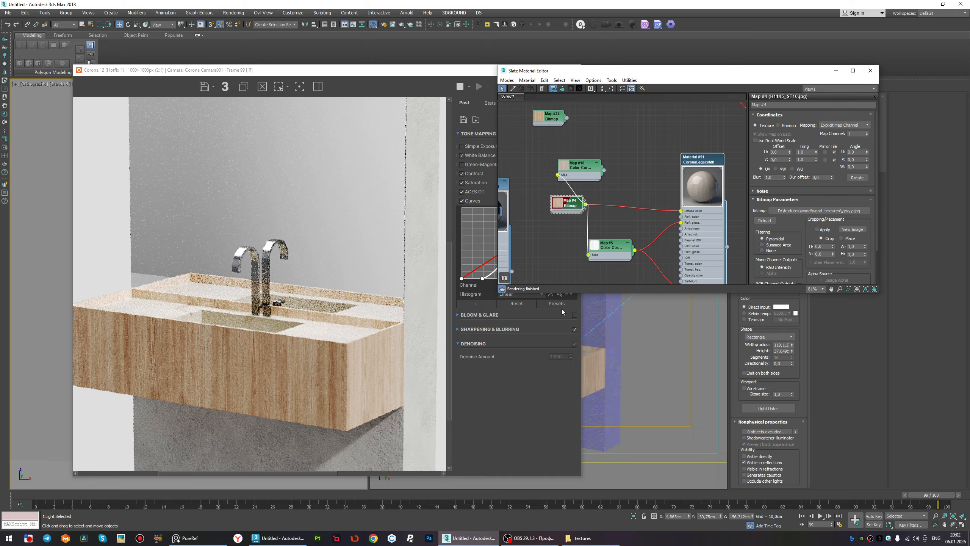
Reconnect the upper colour correction node to the wood material's diffuse colour and set its saturation to -23,388.
scroll(614, 179, up, 1)
drag(601, 169, 690, 214)
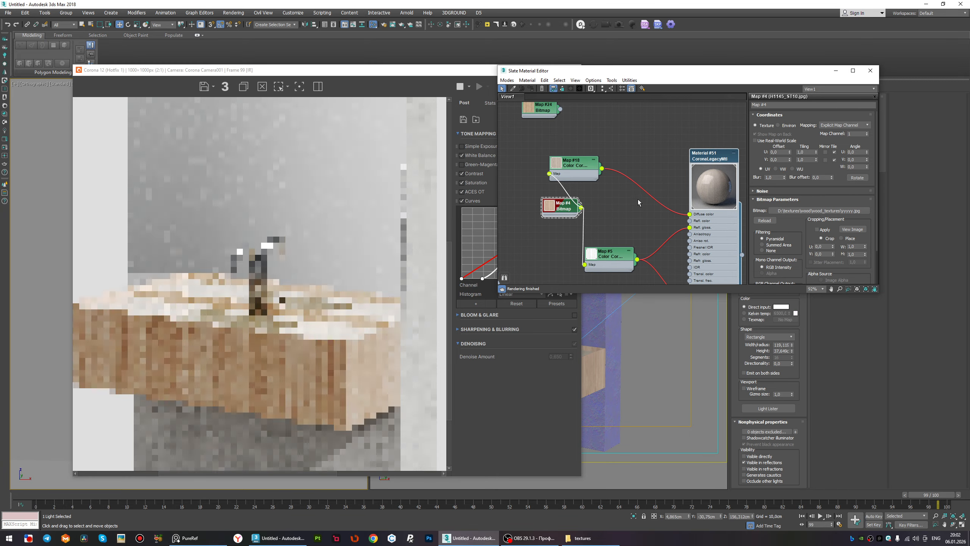
double_click(573, 164)
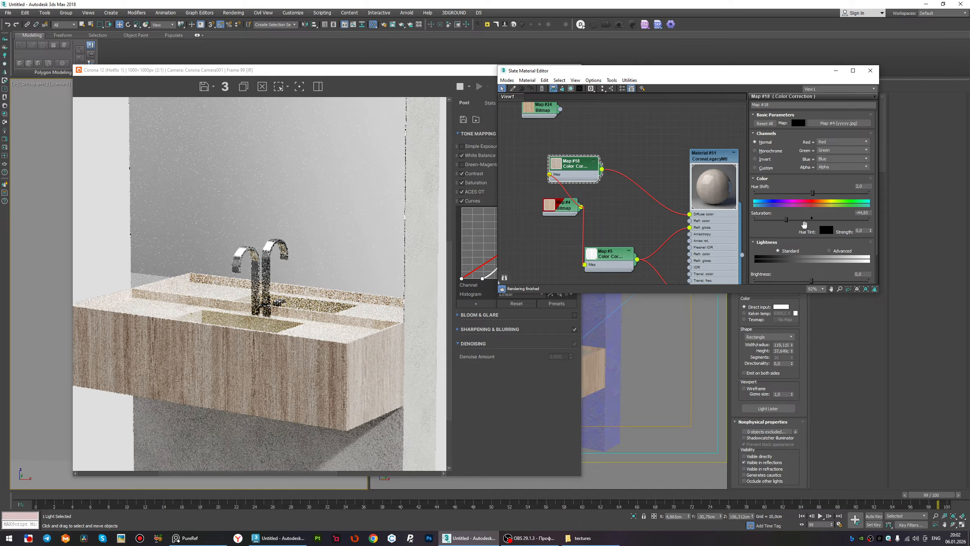
right_click(815, 191)
right_click(813, 193)
drag(800, 232, 799, 221)
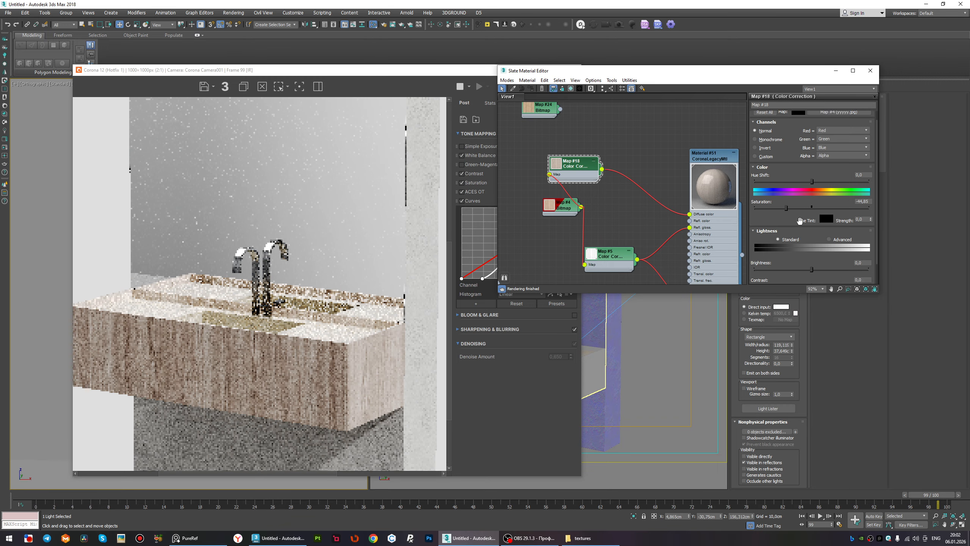
scroll(800, 221, down, 1)
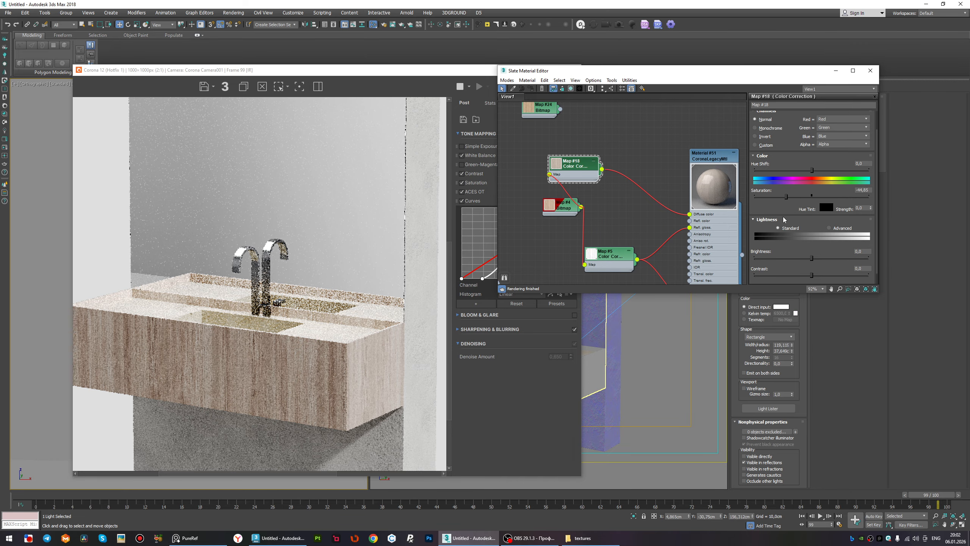
drag(790, 195, 799, 196)
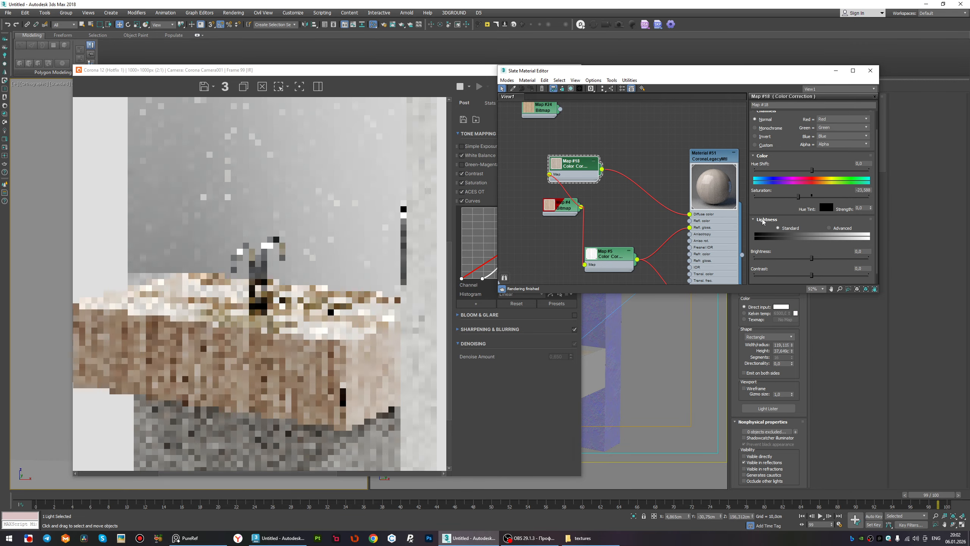
scroll(312, 273, down, 2)
scroll(323, 340, up, 4)
scroll(296, 397, down, 2)
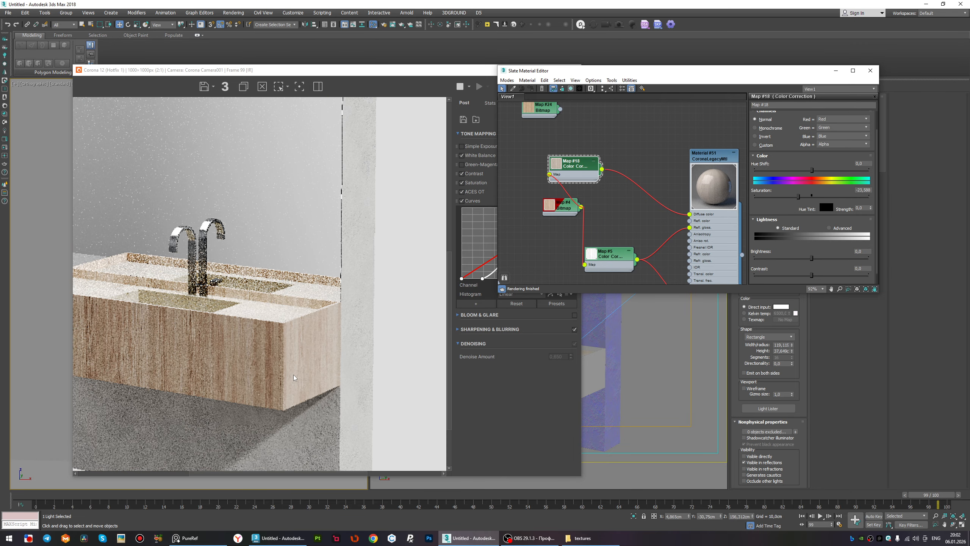
Stop the interactive render and replace the connected wood bitmap's image with wood (1).jpg from the Wood folder.
click(460, 87)
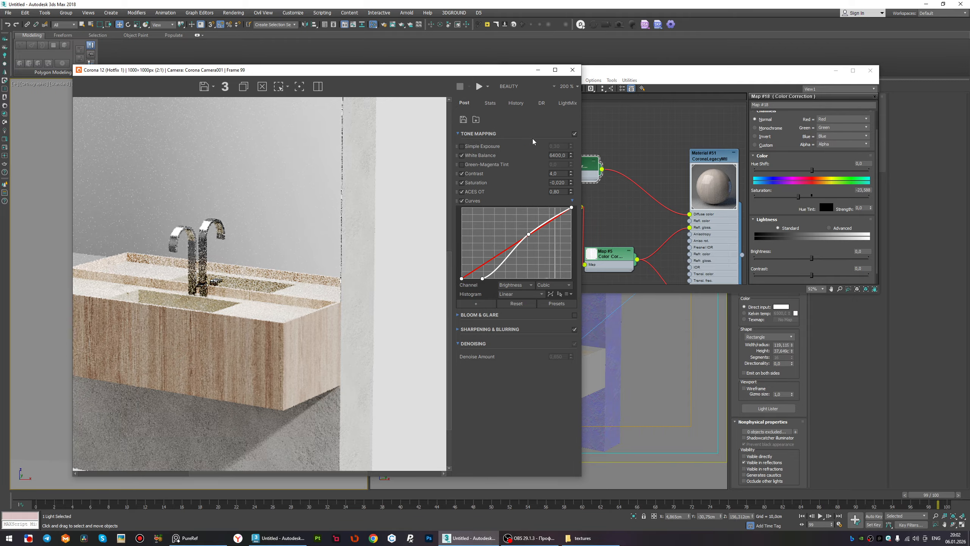
click(634, 161)
middle_drag(565, 213, 572, 208)
double_click(573, 209)
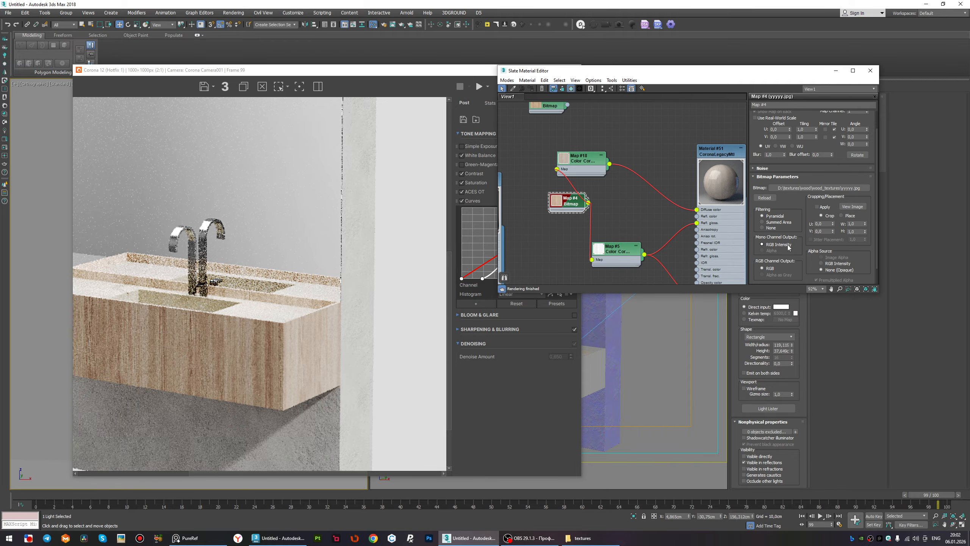
click(820, 188)
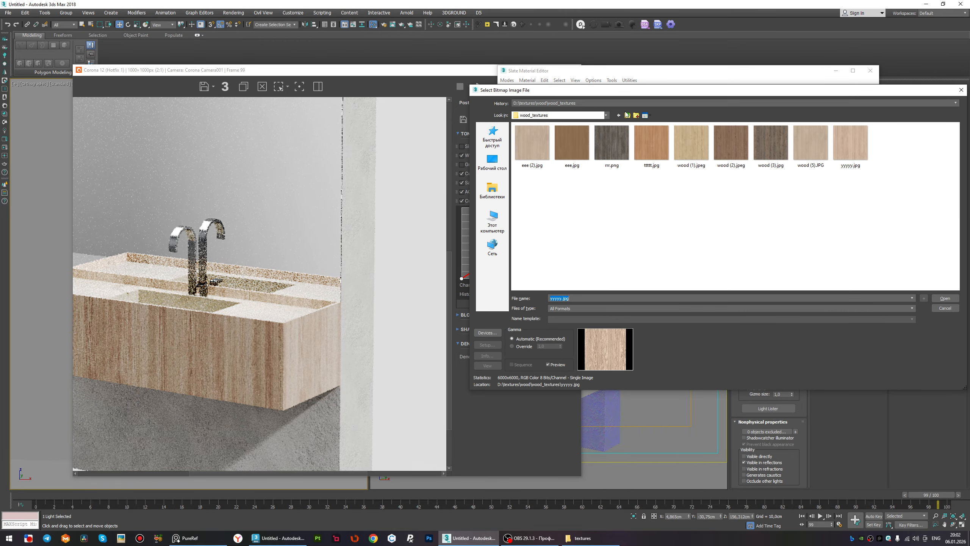
click(628, 115)
double_click(574, 145)
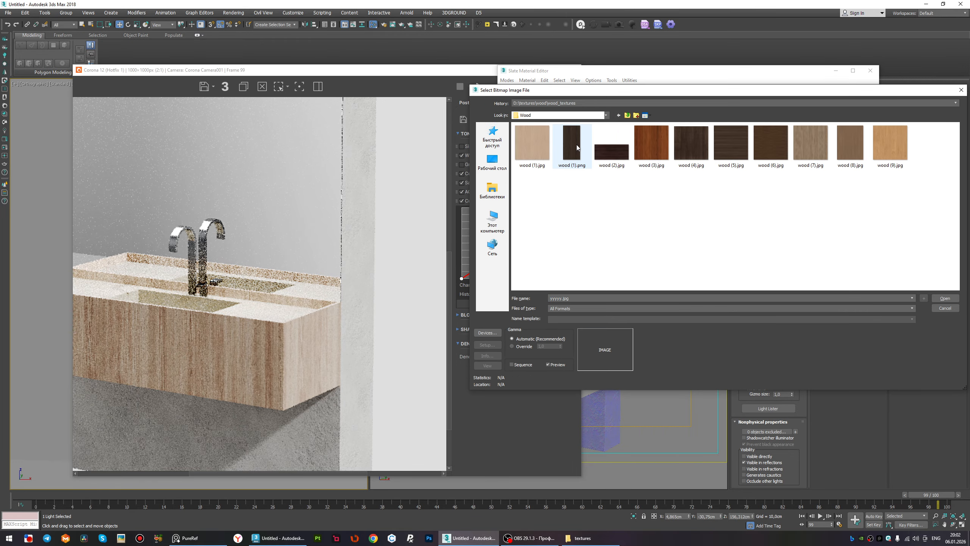
click(536, 144)
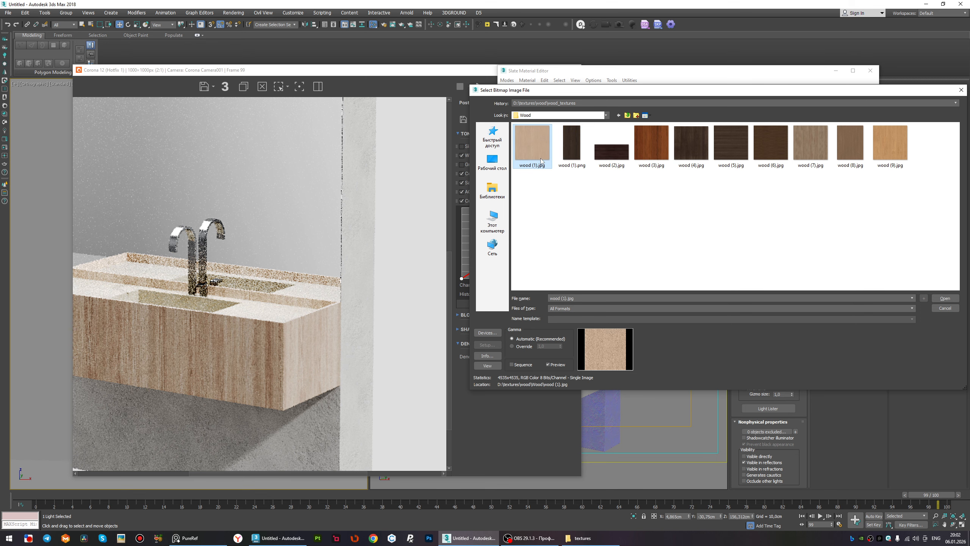
double_click(540, 160)
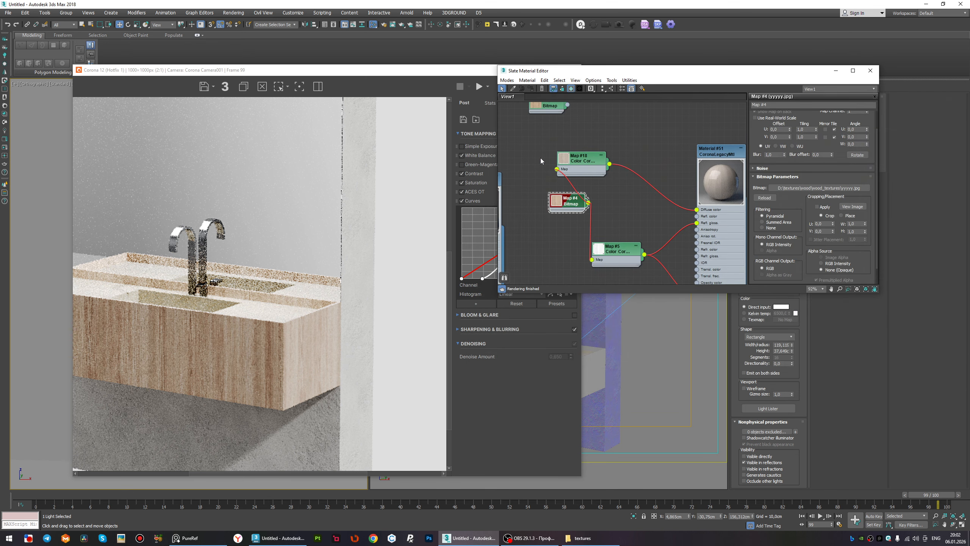
Restart the interactive render and examine the wood (1).jpg texture on the cabinet.
click(484, 124)
click(488, 86)
click(488, 111)
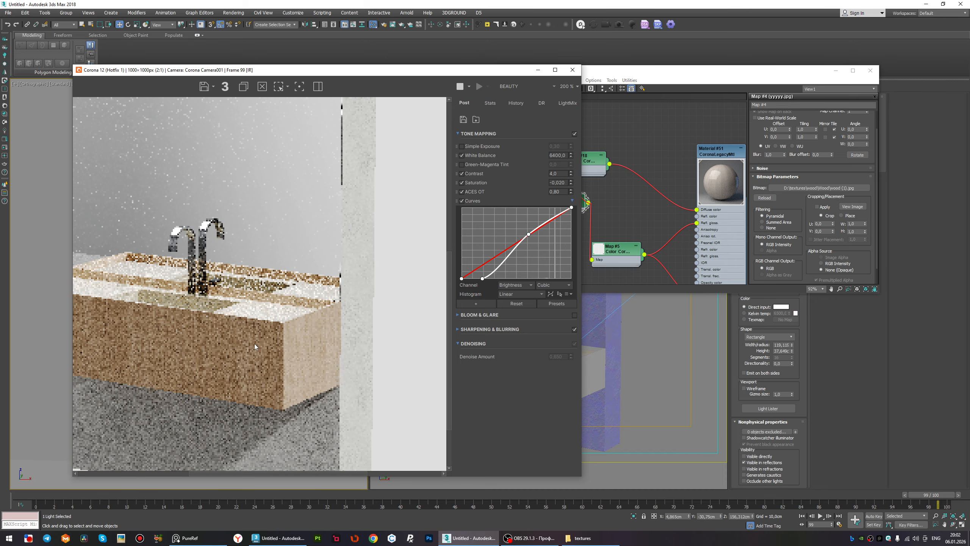
scroll(243, 367, up, 2)
scroll(243, 366, down, 2)
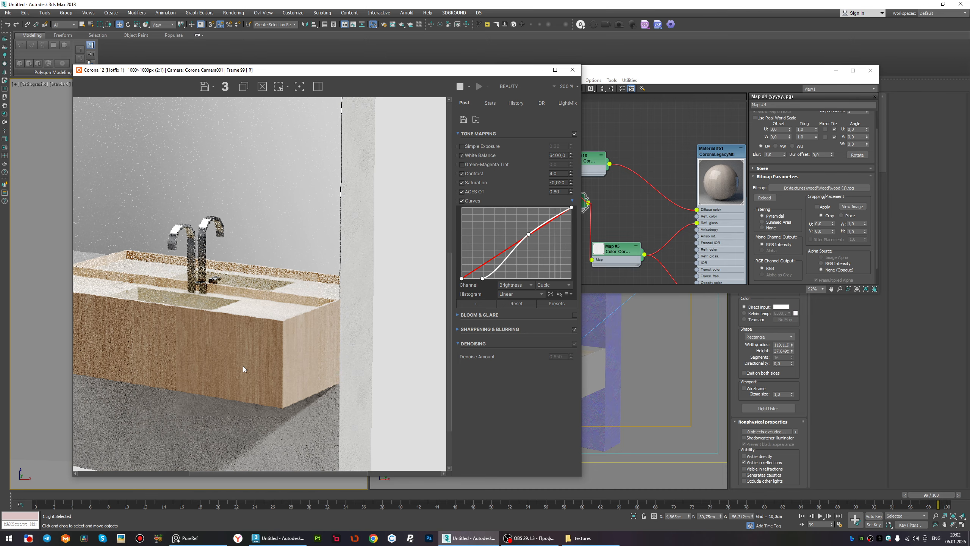
scroll(242, 366, down, 1)
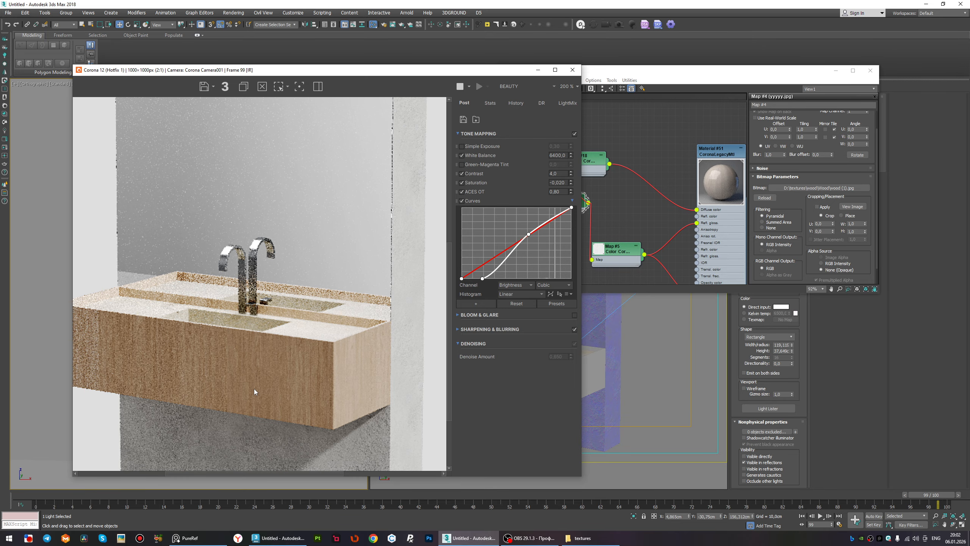
scroll(254, 388, up, 2)
scroll(254, 389, down, 1)
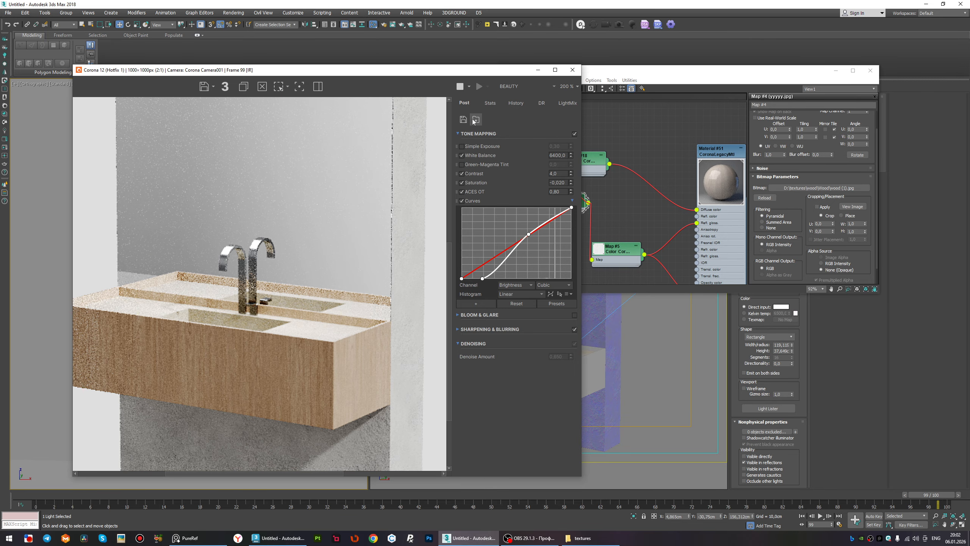
Replace the wood bitmap's image with wood (3).jpg from the wood_textures folder and restart the interactive render.
click(824, 193)
click(824, 188)
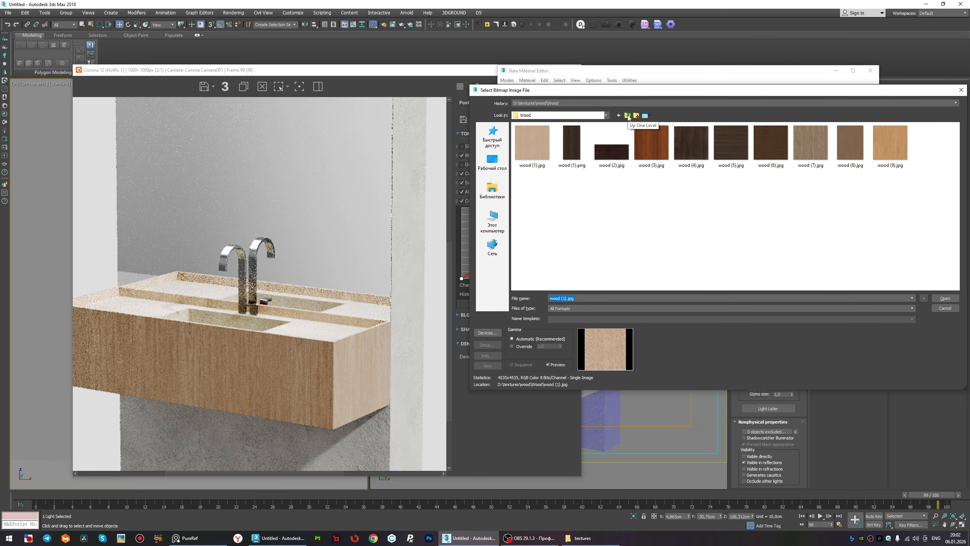
click(628, 118)
double_click(626, 151)
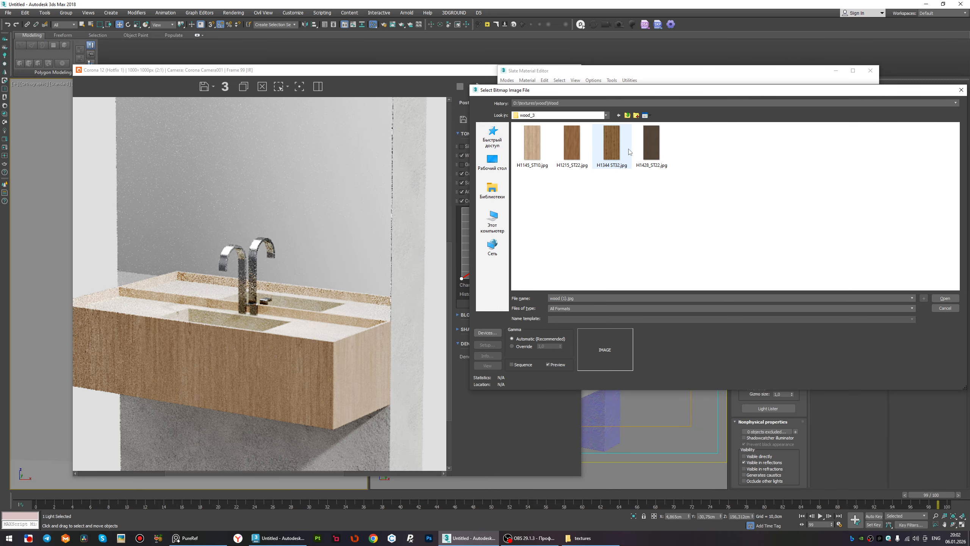
click(629, 116)
double_click(641, 137)
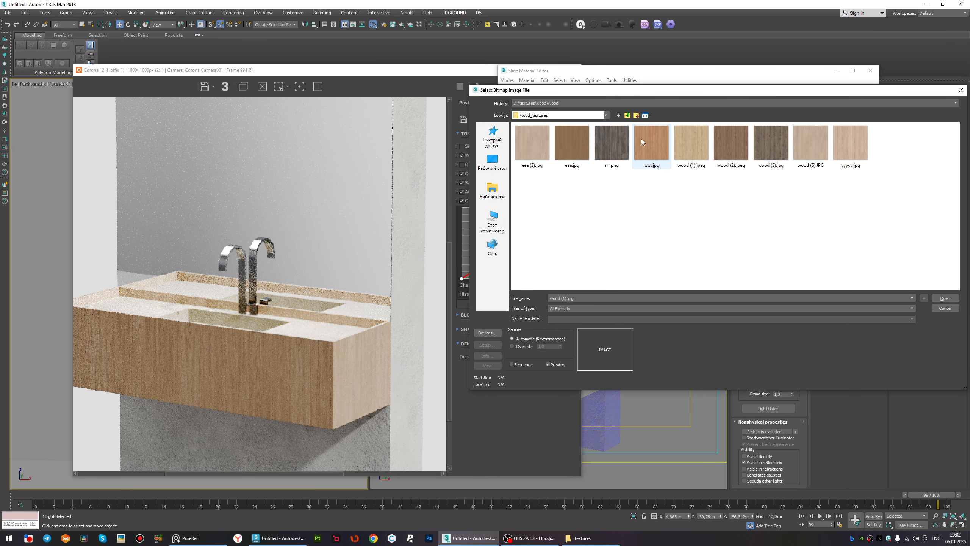
click(764, 142)
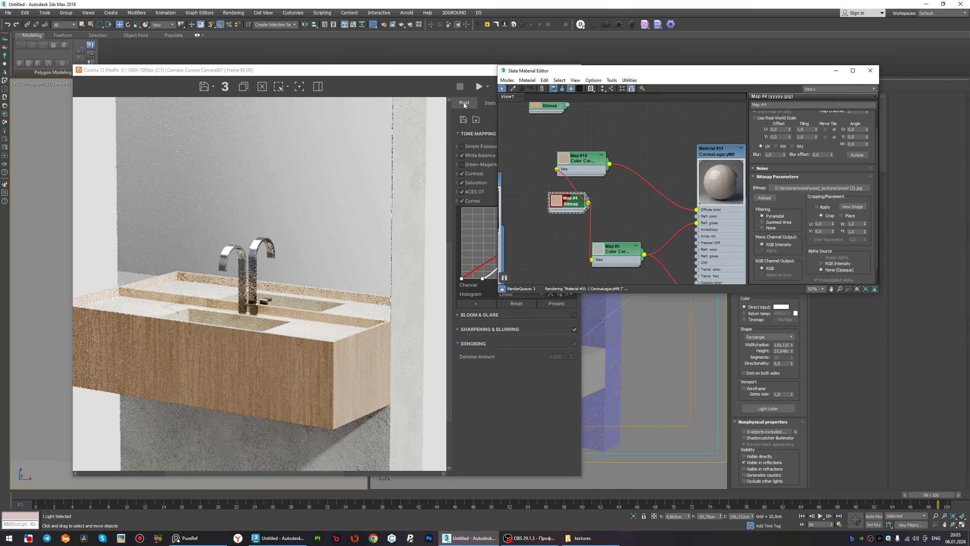
click(487, 87)
click(489, 109)
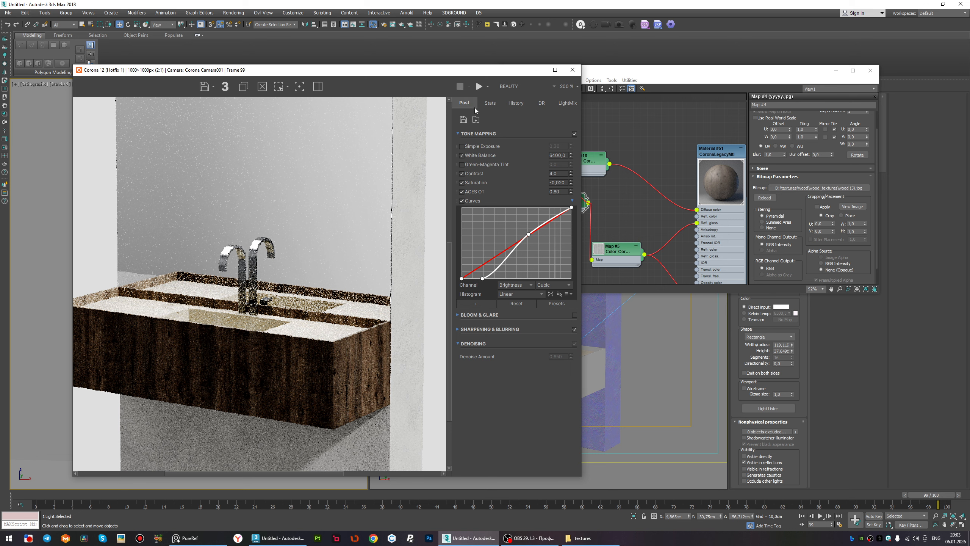
Replace the wood bitmap's image with eee (2).jpg from the wood_textures folder, and restart the interactive render to inspect the cabinet's grain.
click(798, 188)
click(797, 188)
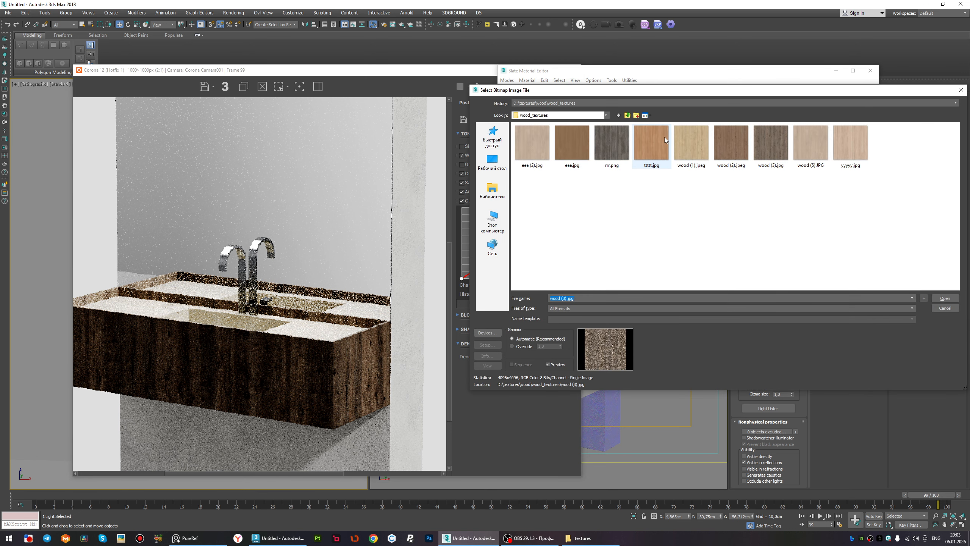
click(537, 145)
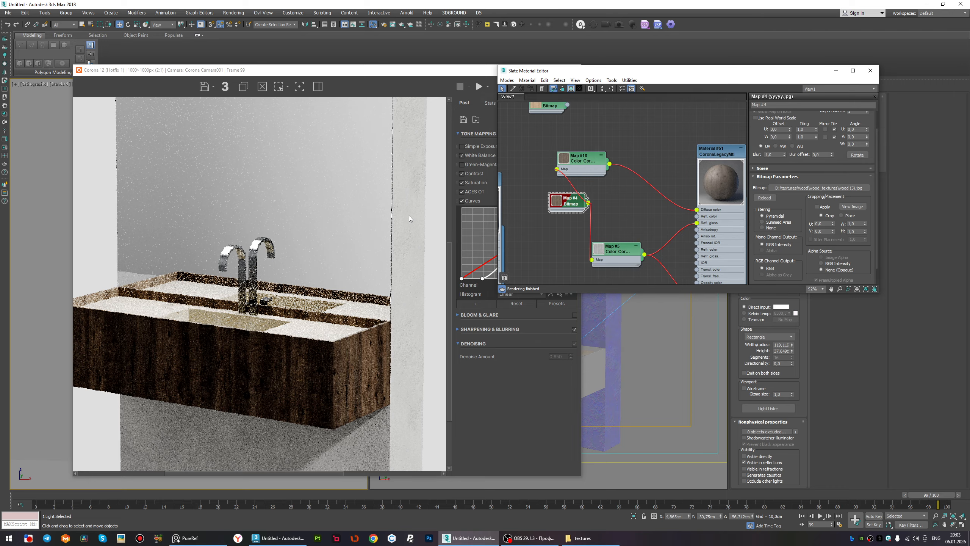
click(488, 87)
click(484, 108)
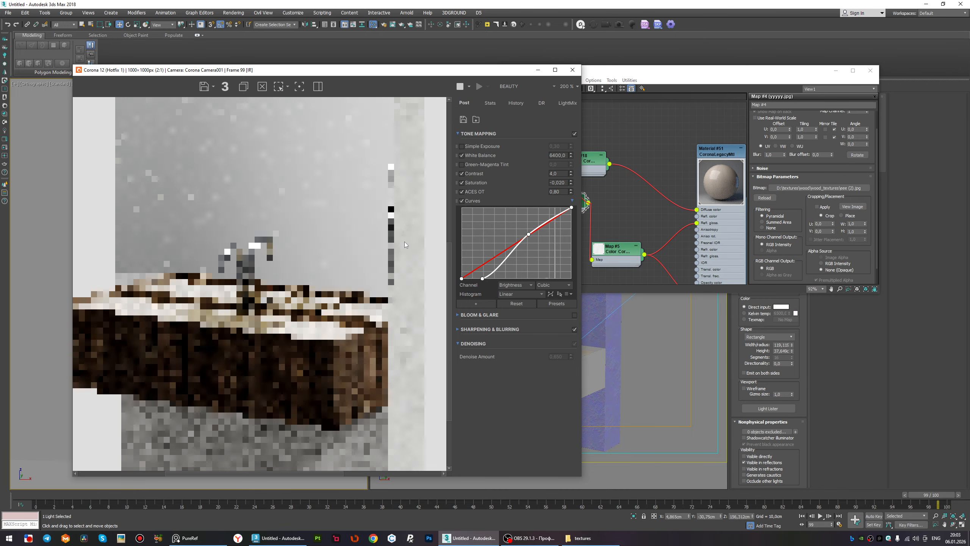
scroll(326, 385, up, 2)
scroll(326, 384, down, 1)
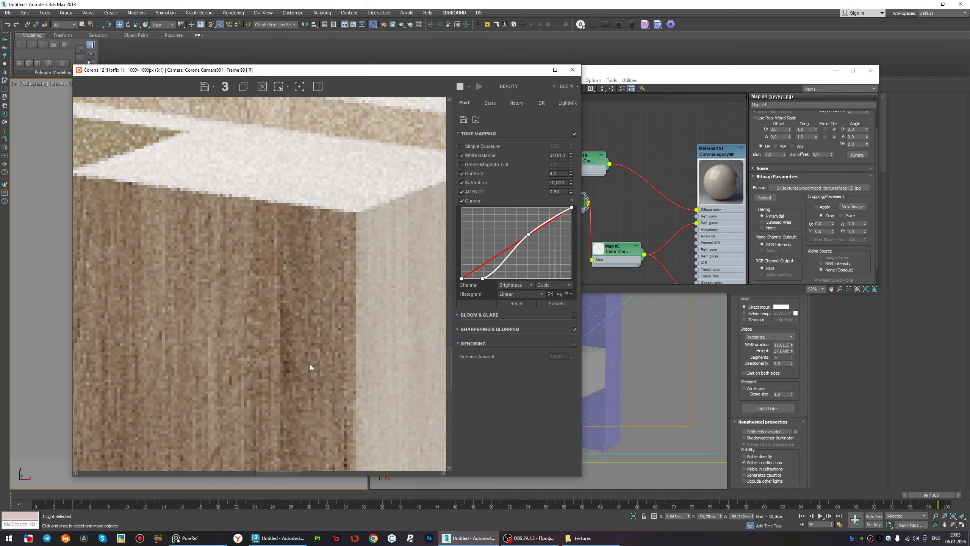
scroll(310, 362, down, 1)
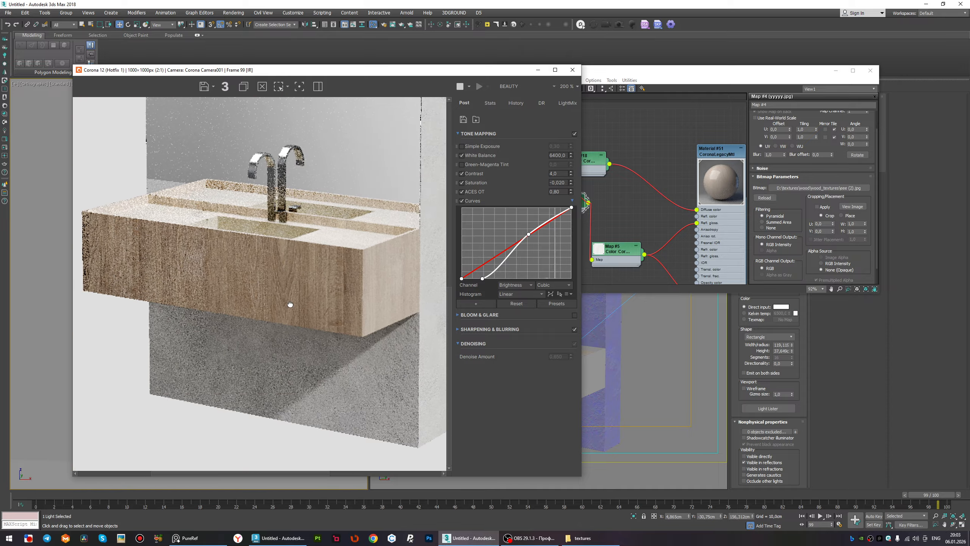
scroll(278, 294, up, 2)
scroll(277, 297, down, 2)
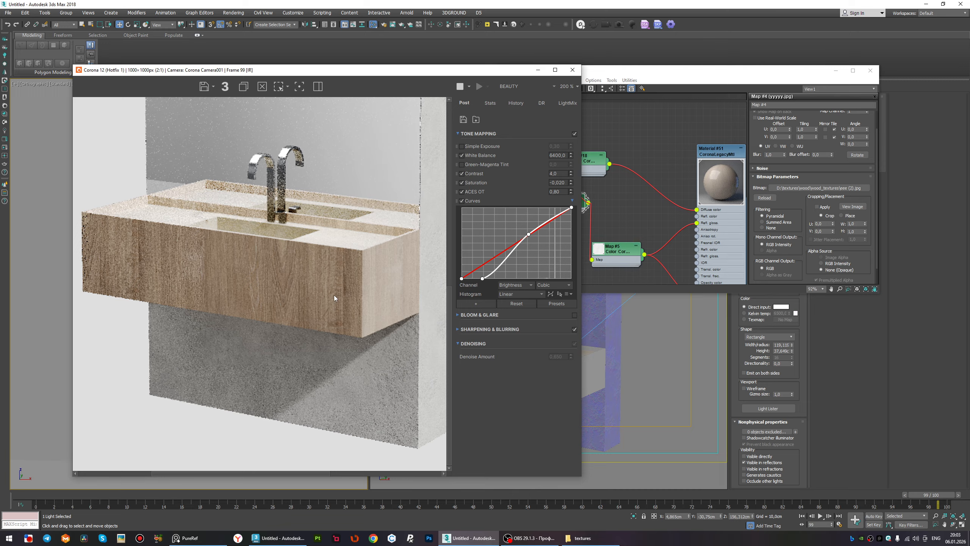
Set the wood bitmap's U and V tiling to 3, and check the cabinet's grain in the render.
click(810, 126)
click(809, 129)
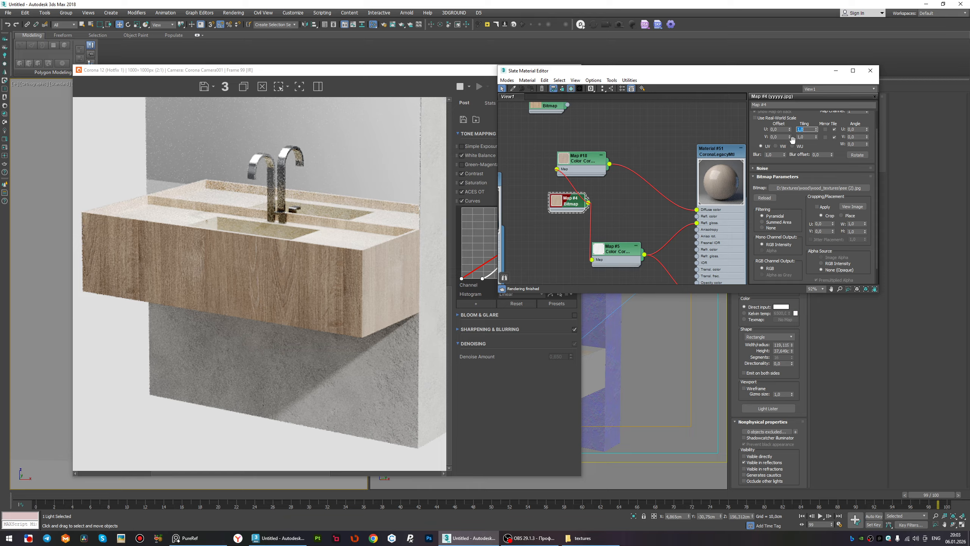
text(3)
key(Tab)
text(3)
key(Tab)
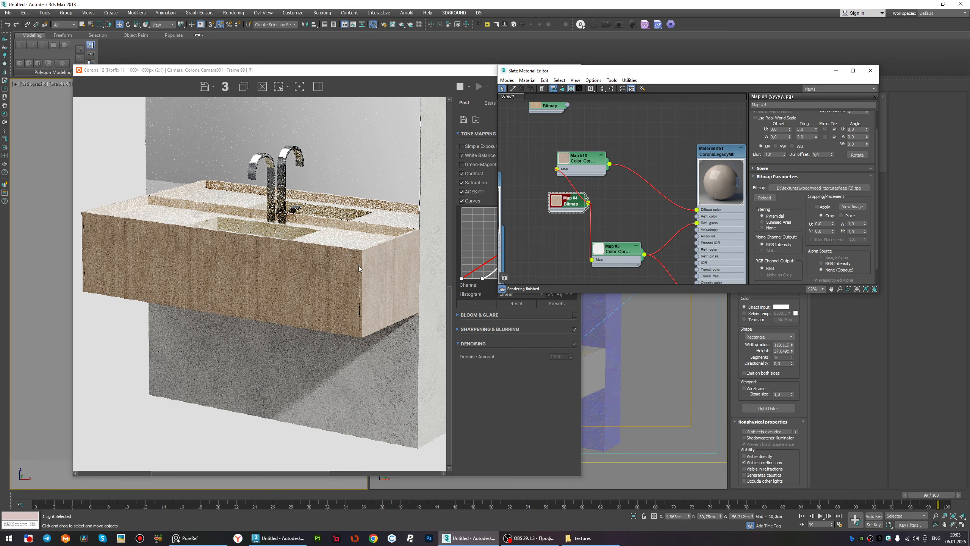
click(359, 266)
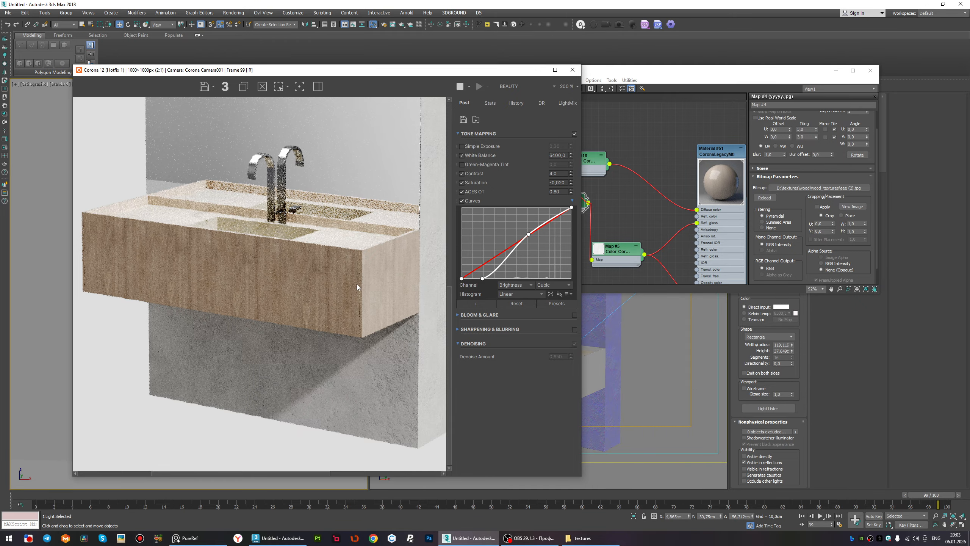
scroll(355, 284, up, 1)
scroll(355, 284, down, 2)
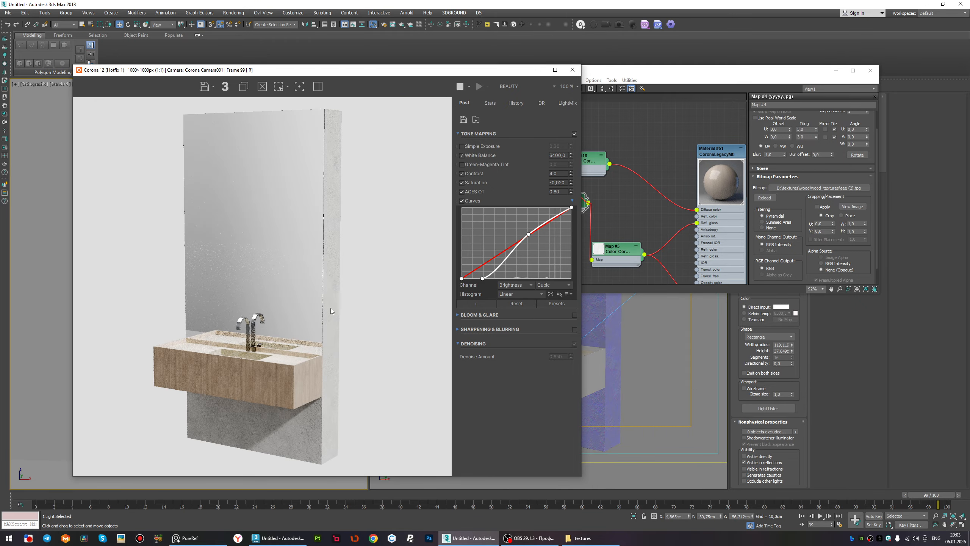
Reset the contrast of the wood gloss map's color correction (Map #5) to 0 and check the cabinet in the render.
scroll(286, 395, up, 2)
scroll(295, 393, down, 1)
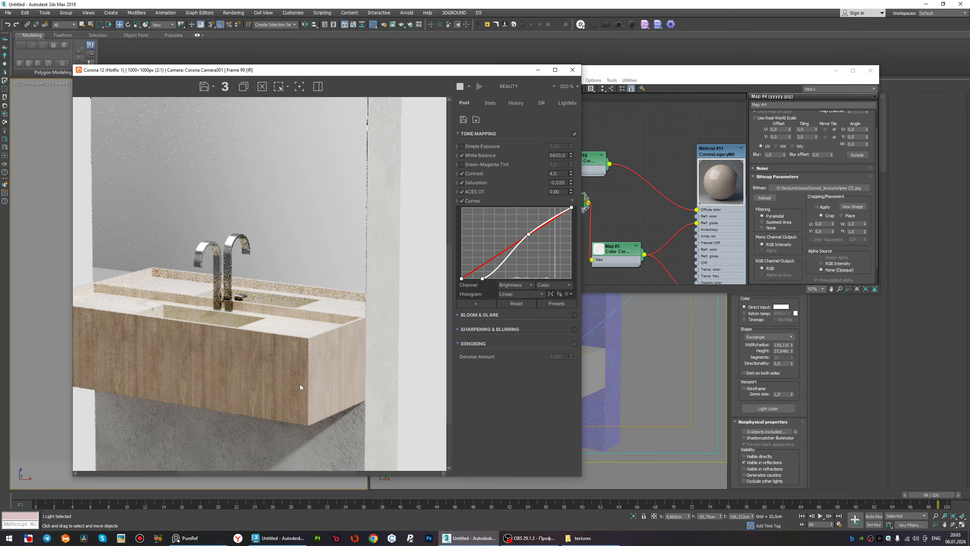
click(615, 250)
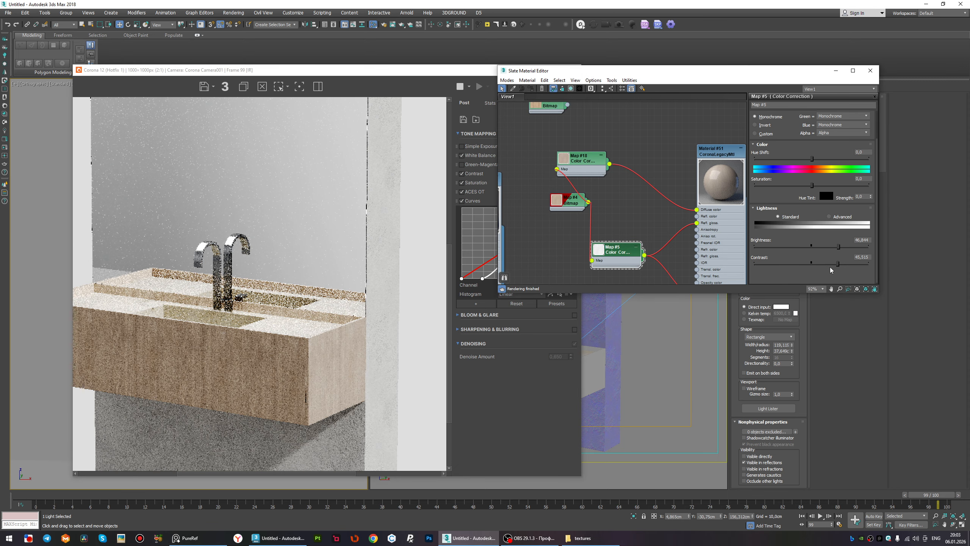
right_click(823, 263)
scroll(289, 372, up, 2)
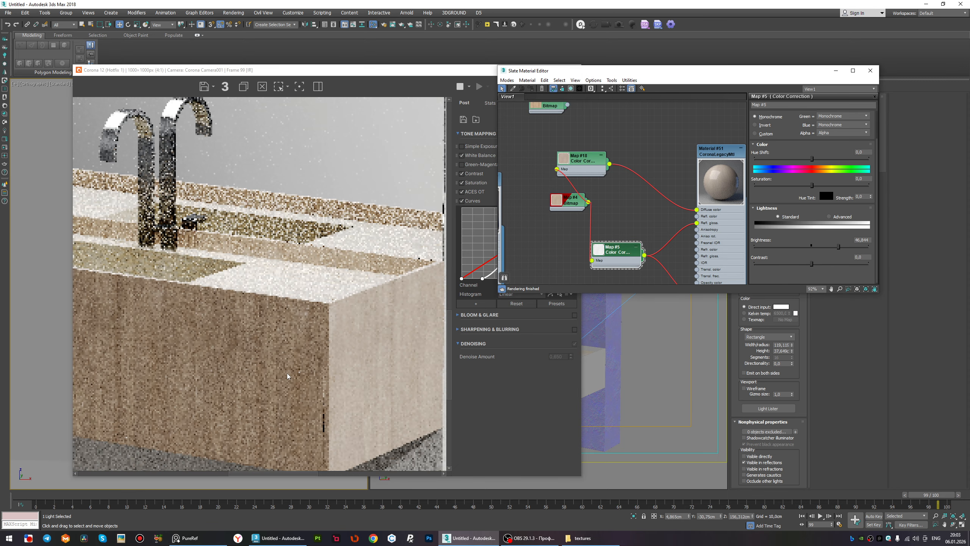
scroll(306, 367, down, 2)
scroll(307, 369, down, 2)
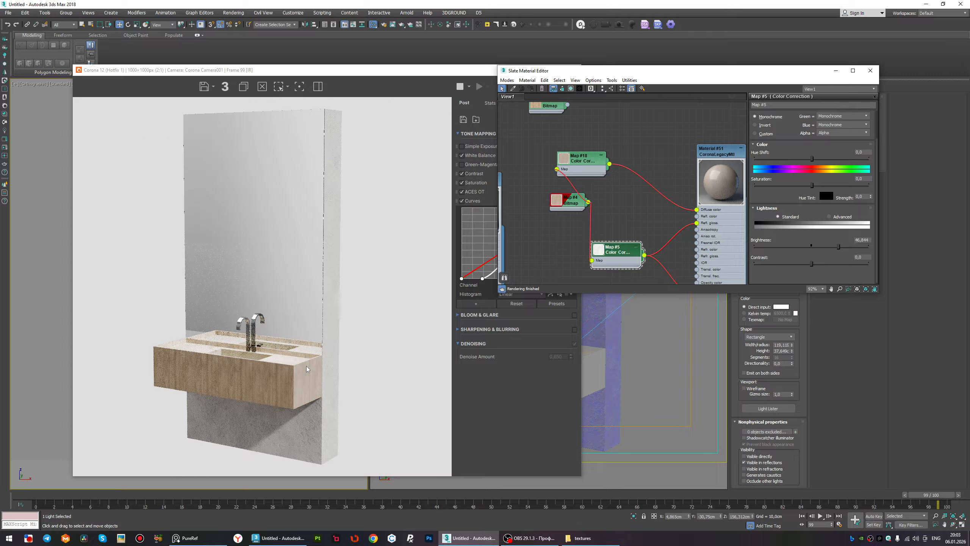
scroll(300, 394, up, 2)
scroll(296, 402, down, 2)
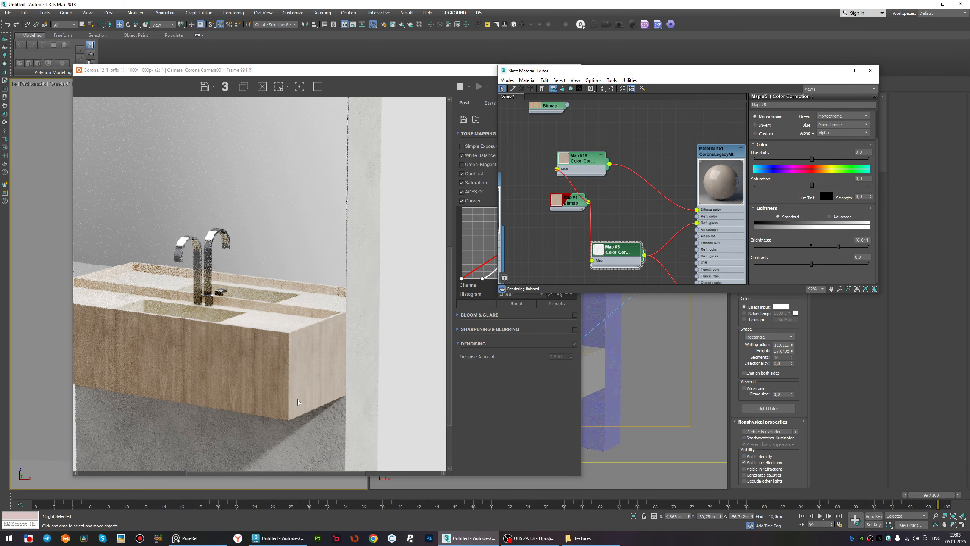
Disconnect the Map #5 color correction from Material #51's reflection glossiness and check the cabinet.
scroll(696, 221, up, 2)
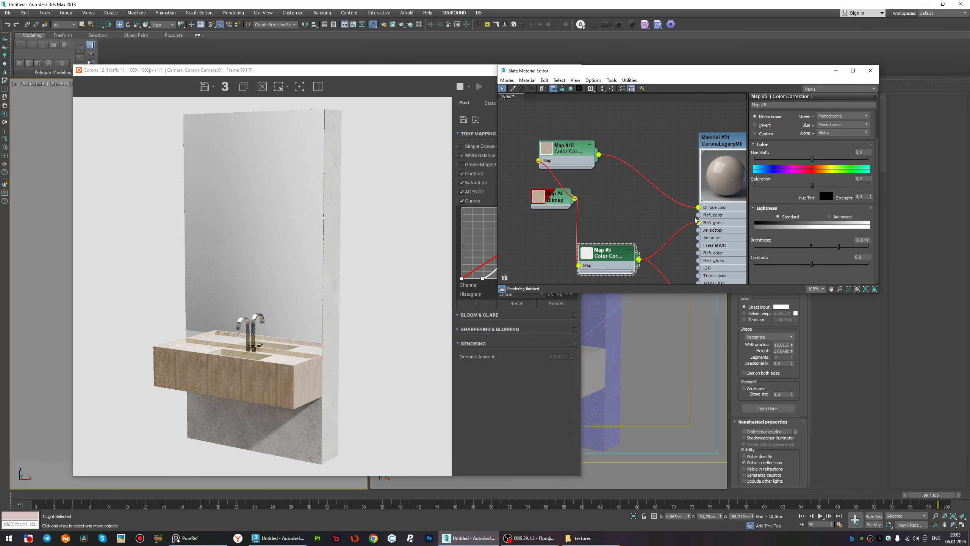
scroll(290, 398, up, 3)
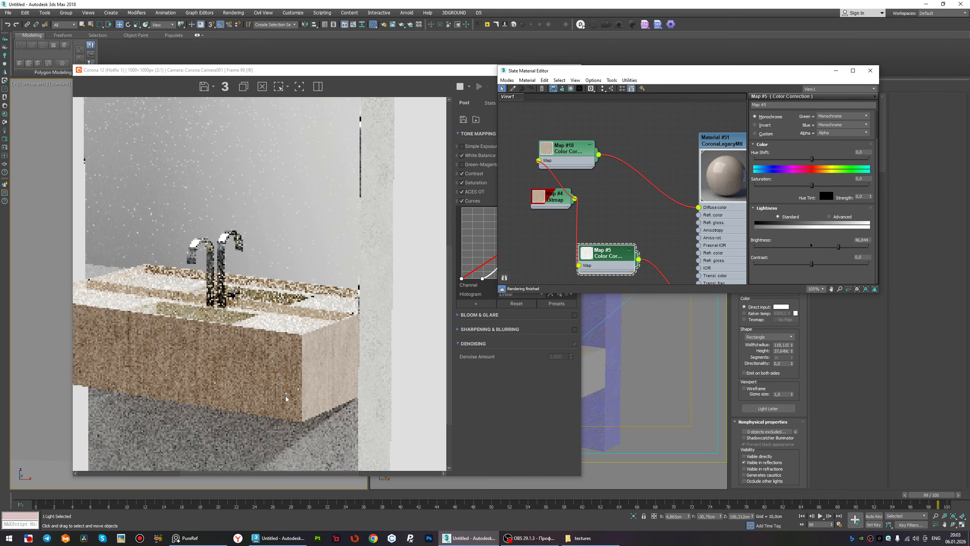
scroll(293, 394, down, 1)
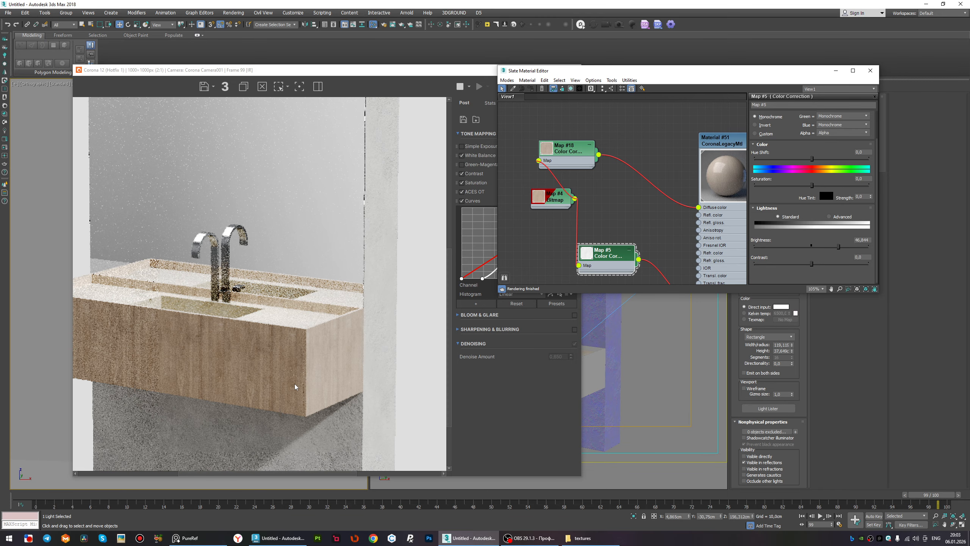
Set the reflection glossiness of the wood material (Material #51) to 0.7 and examine the cabinet's faces in the render.
double_click(736, 229)
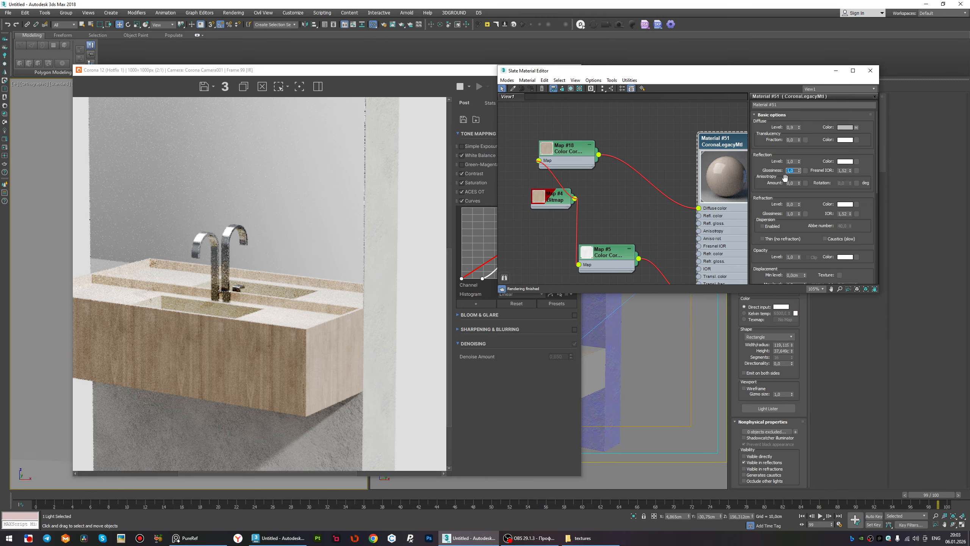
text(0,7)
key(Return)
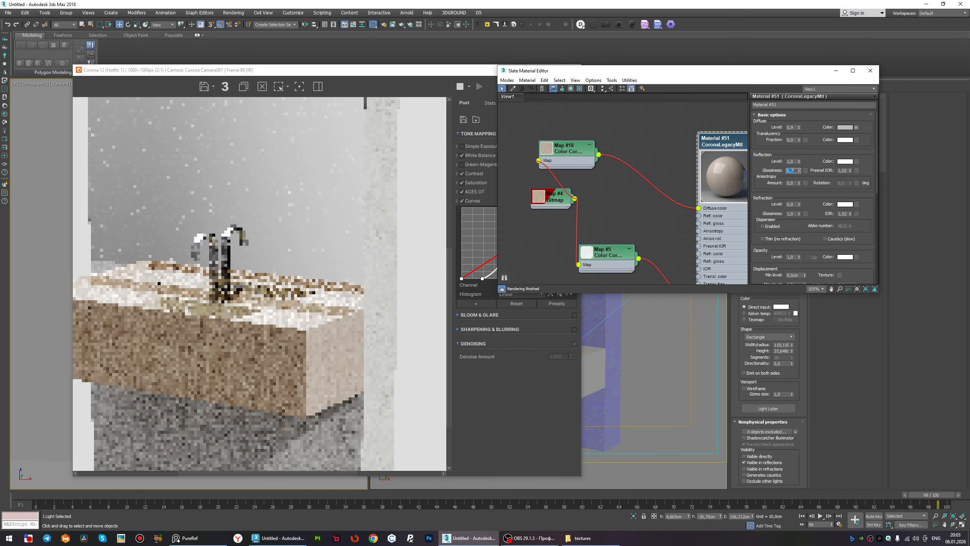
click(264, 317)
scroll(229, 336, down, 1)
scroll(172, 358, up, 3)
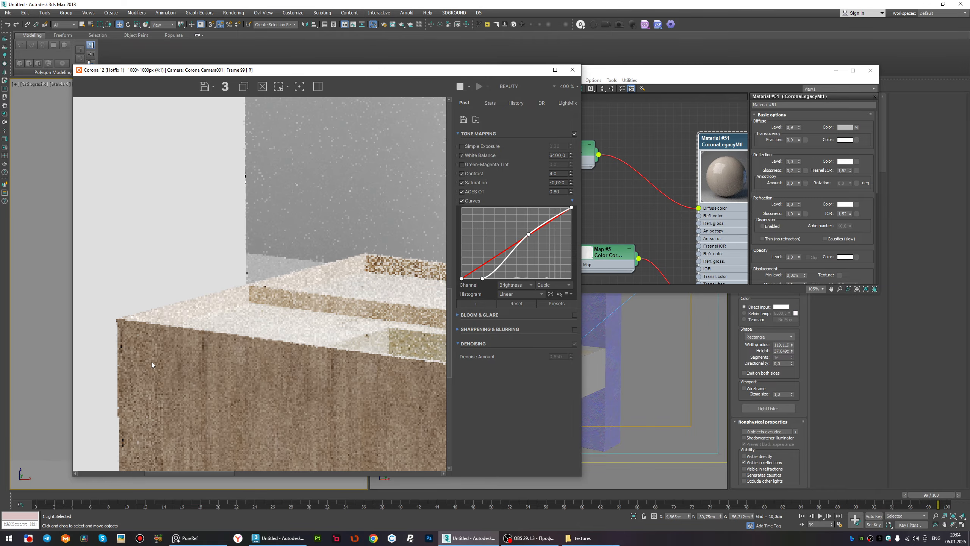
scroll(144, 349, down, 3)
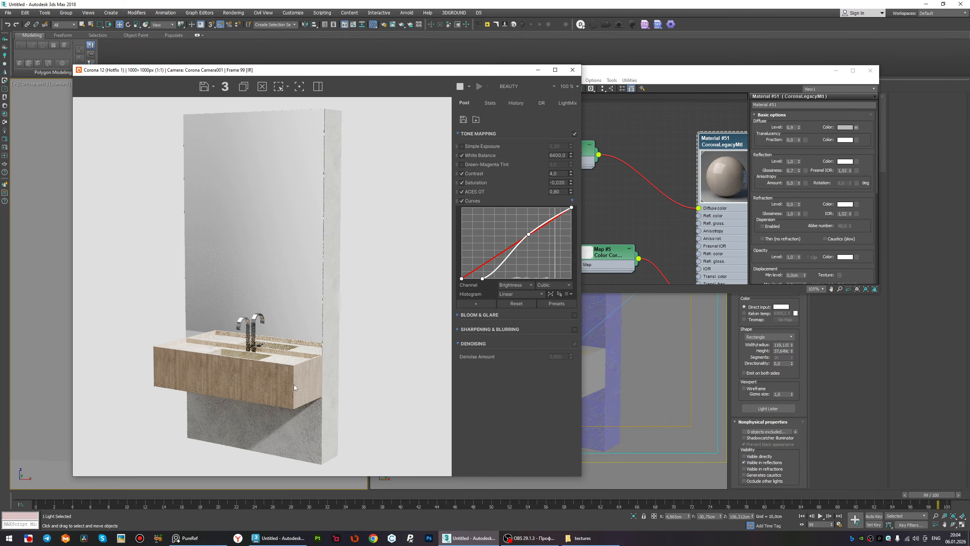
scroll(306, 389, up, 3)
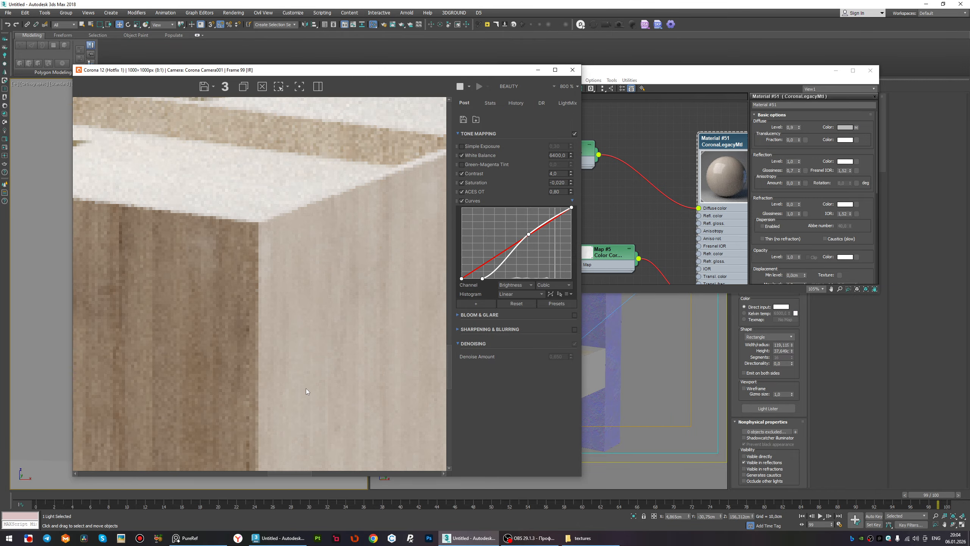
scroll(307, 388, down, 6)
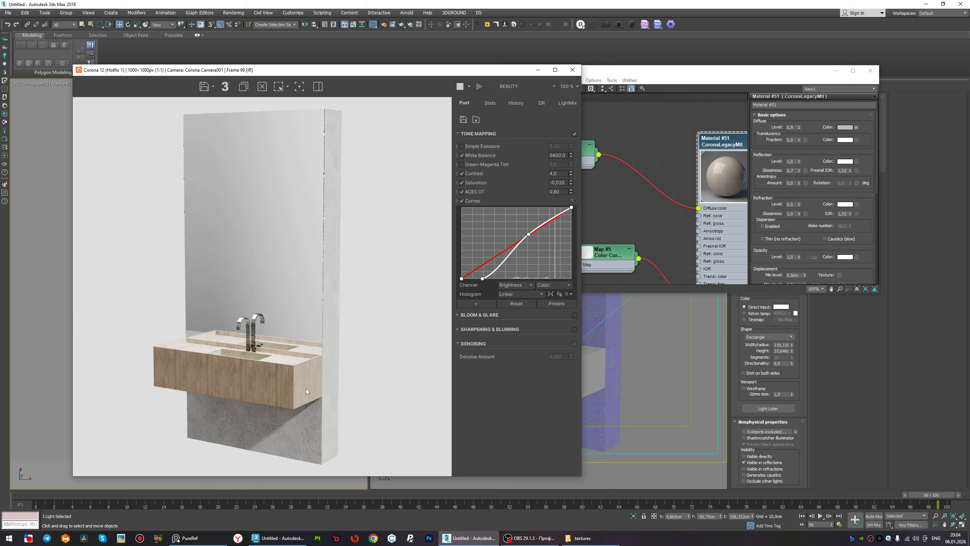
scroll(625, 237, up, 1)
Connect the Map #5 color correction to Material #51's reflection glossiness and compare the cabinet's look in the render.
click(625, 237)
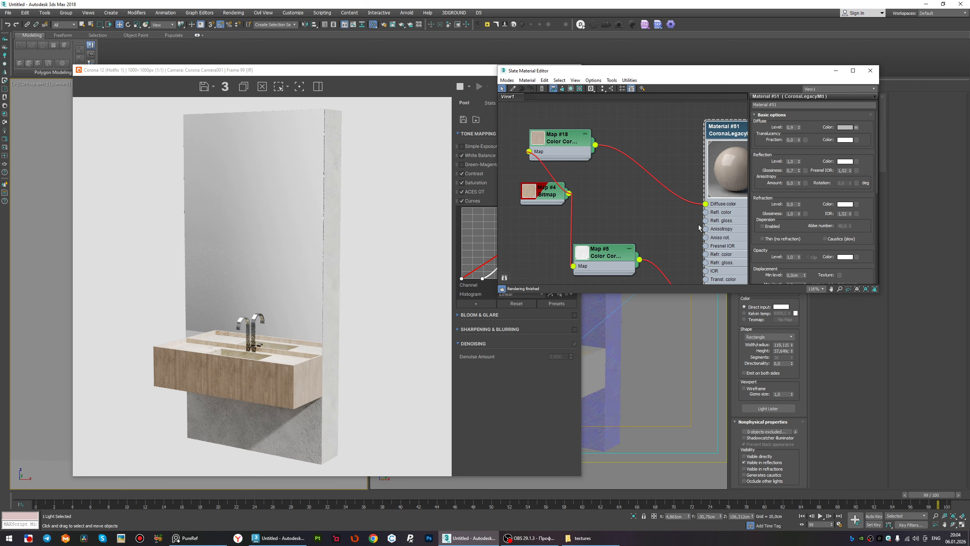
drag(639, 259, 706, 220)
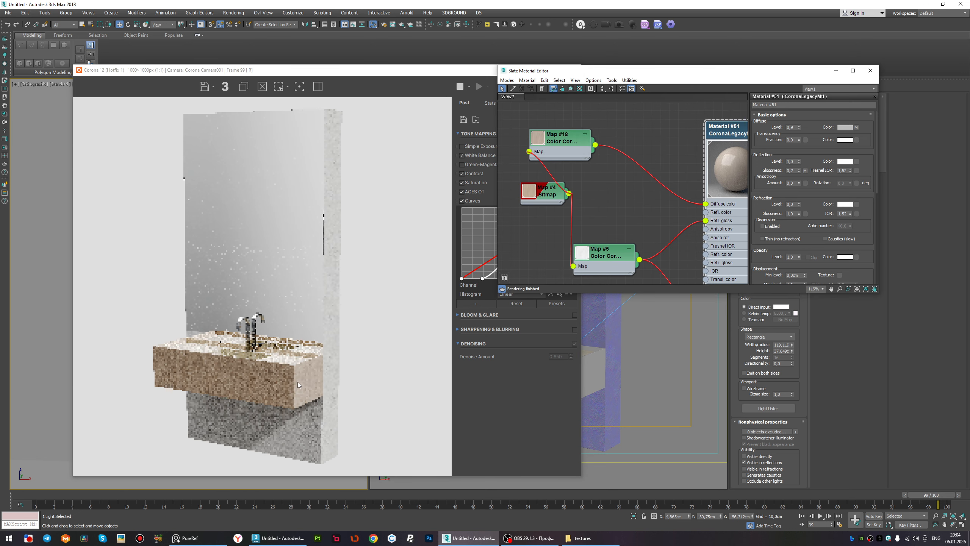
scroll(292, 385, up, 3)
scroll(302, 355, down, 3)
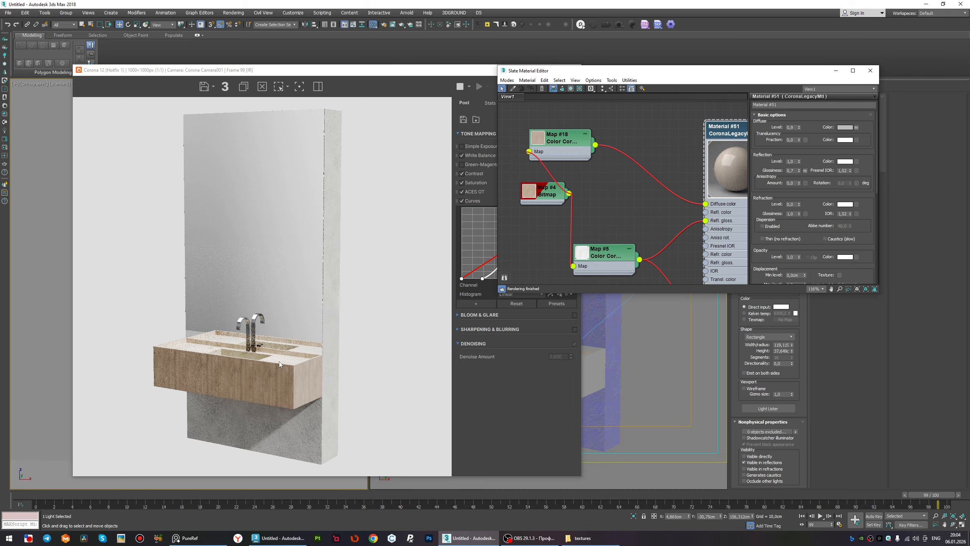
scroll(281, 361, down, 1)
scroll(288, 369, up, 1)
click(406, 314)
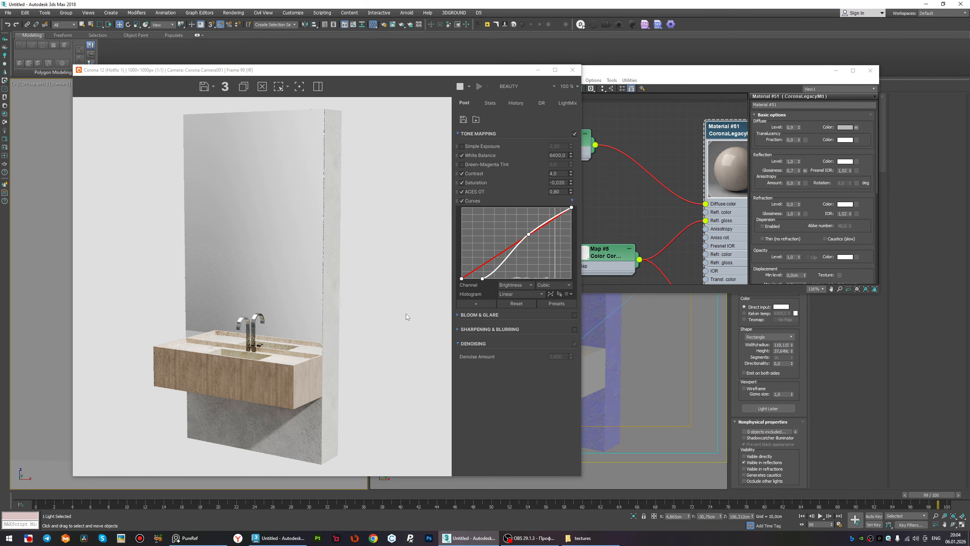
scroll(290, 373, down, 1)
scroll(289, 372, up, 1)
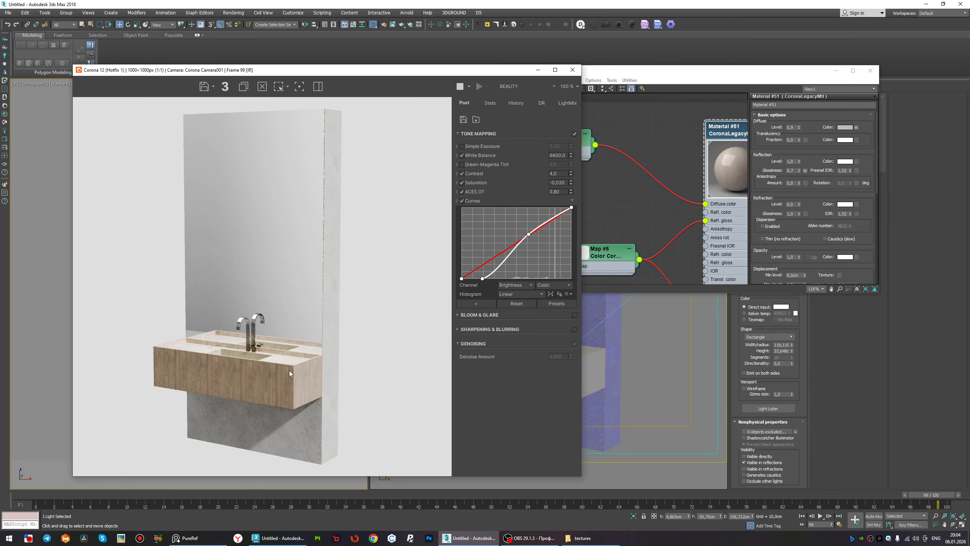
scroll(289, 374, up, 1)
scroll(292, 379, down, 1)
Try brightness 30 on the concrete material's diffuse color correction (Map #3), and settle on 40.
click(611, 233)
scroll(558, 234, down, 8)
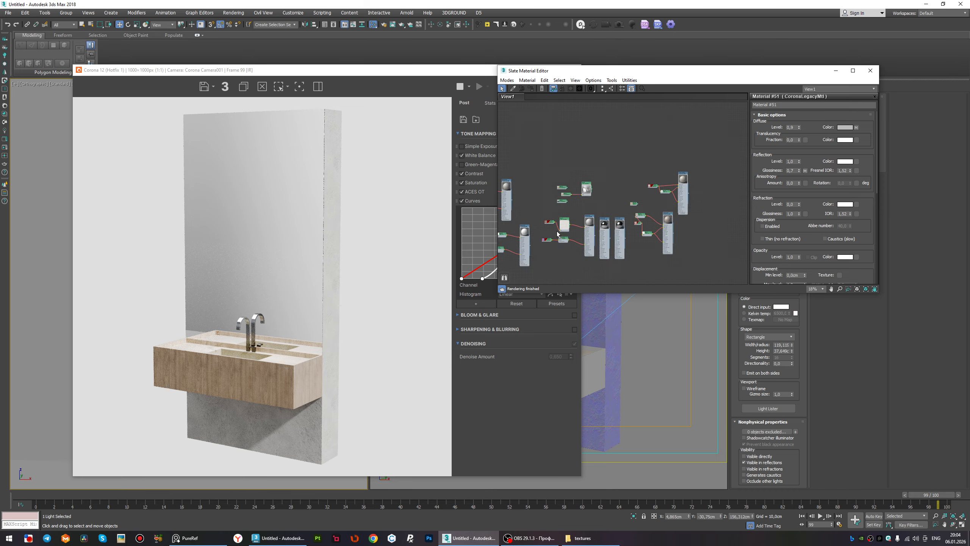
scroll(558, 233, up, 7)
double_click(596, 214)
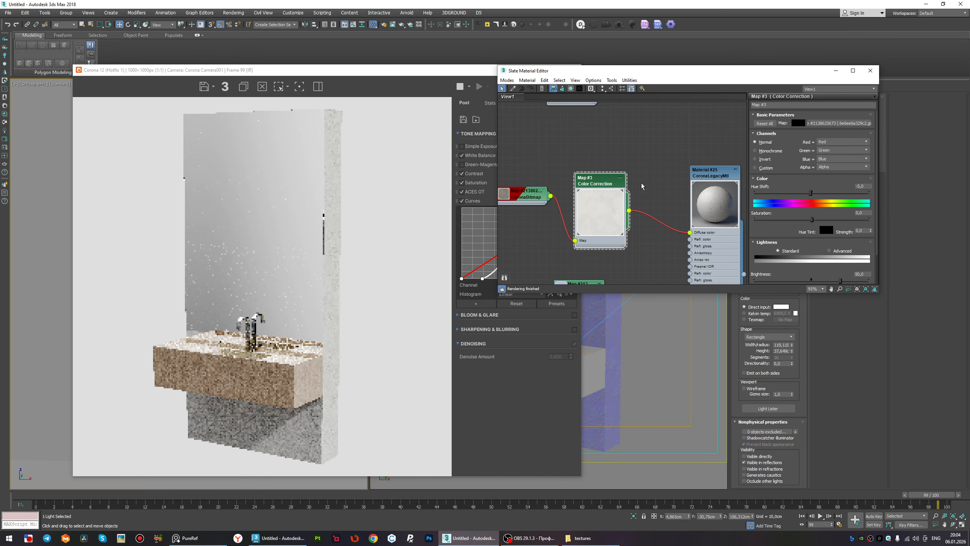
text(30)
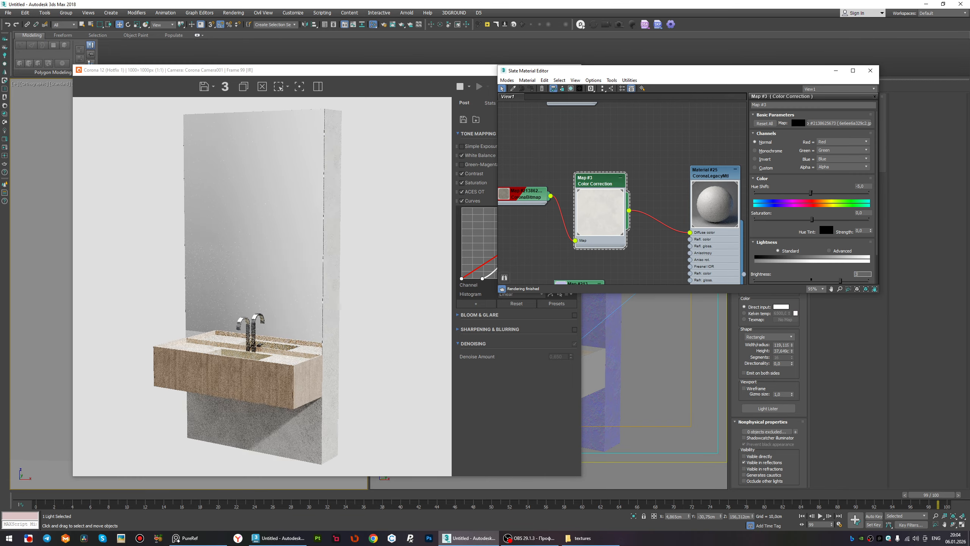
key(Return)
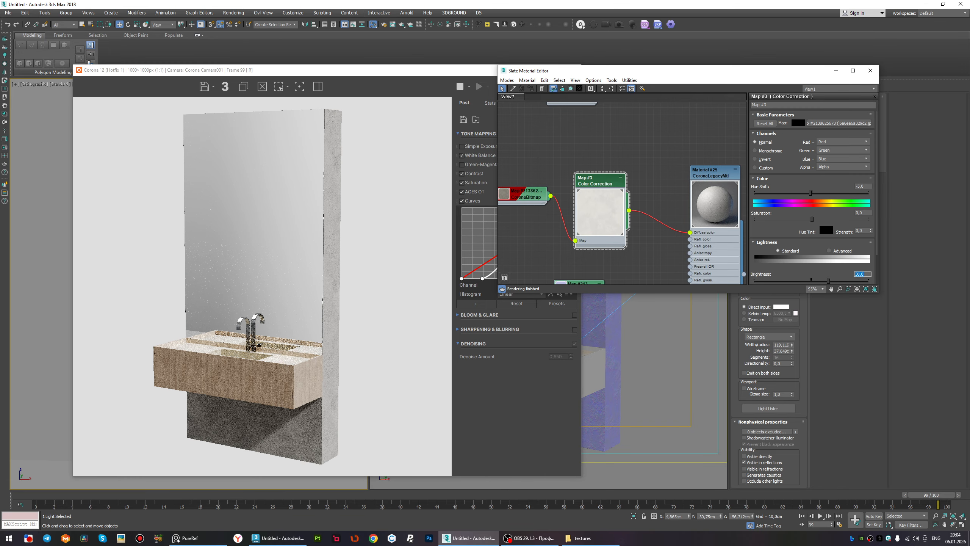
text(40)
key(Return)
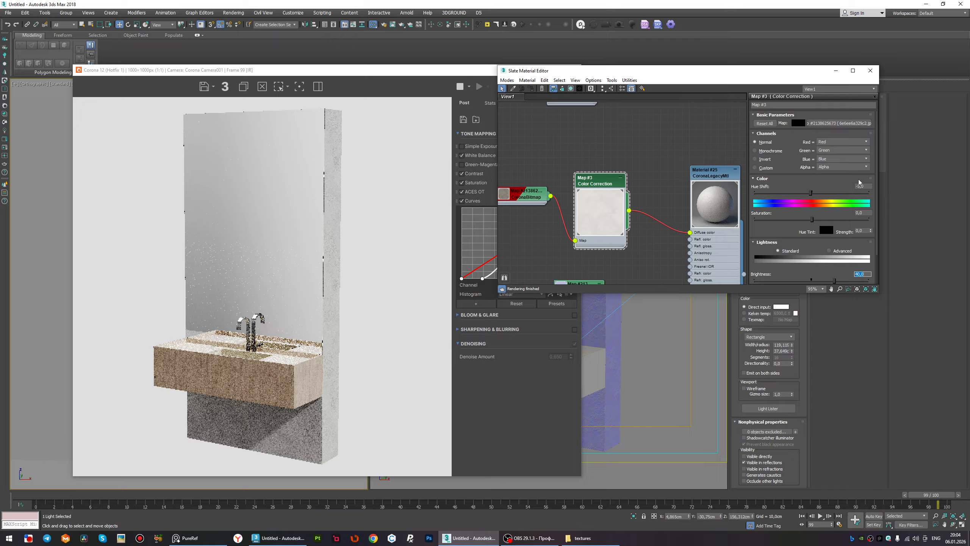
Adjust the concrete color correction's hue shift to about -12.6, raise its saturation to about 92, and inspect the wall.
click(864, 186)
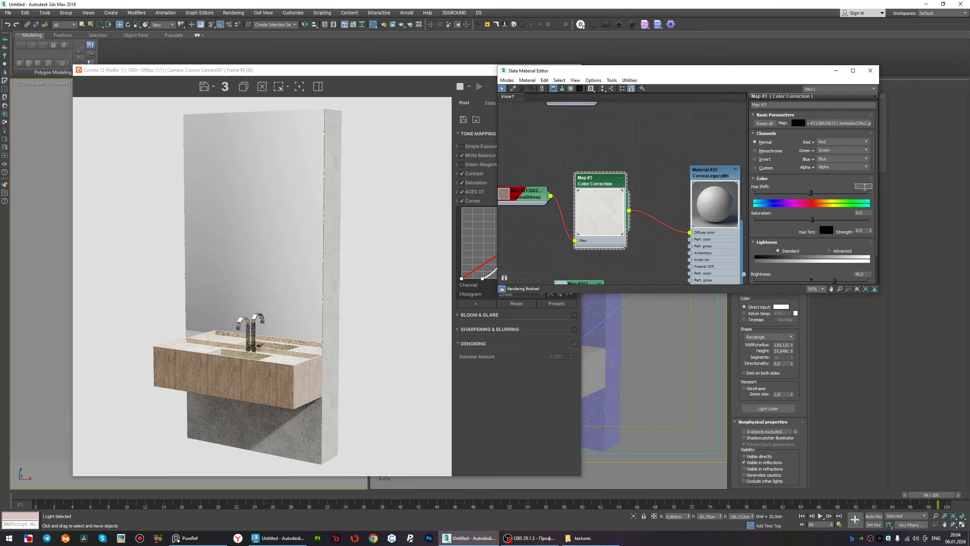
text(10)
key(Return)
drag(814, 193, 865, 219)
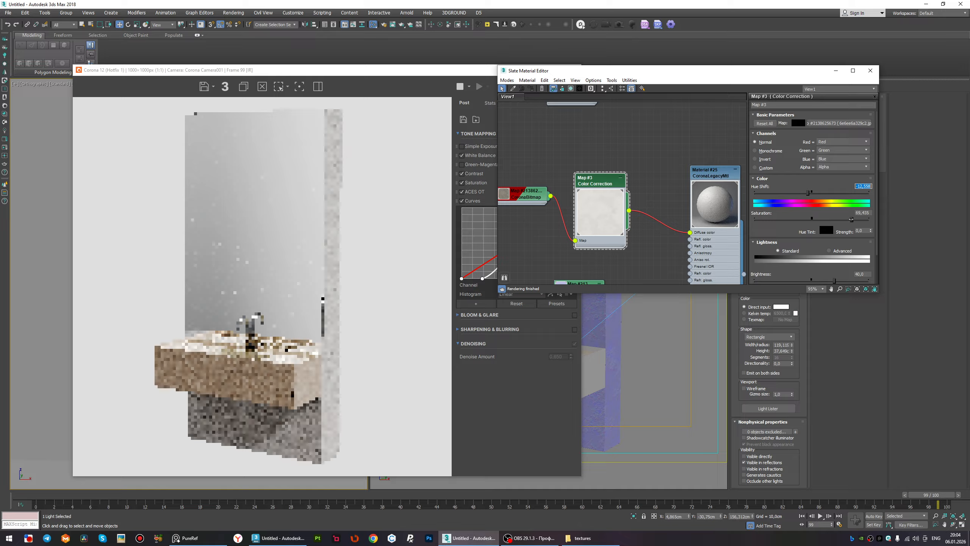
scroll(337, 418, up, 2)
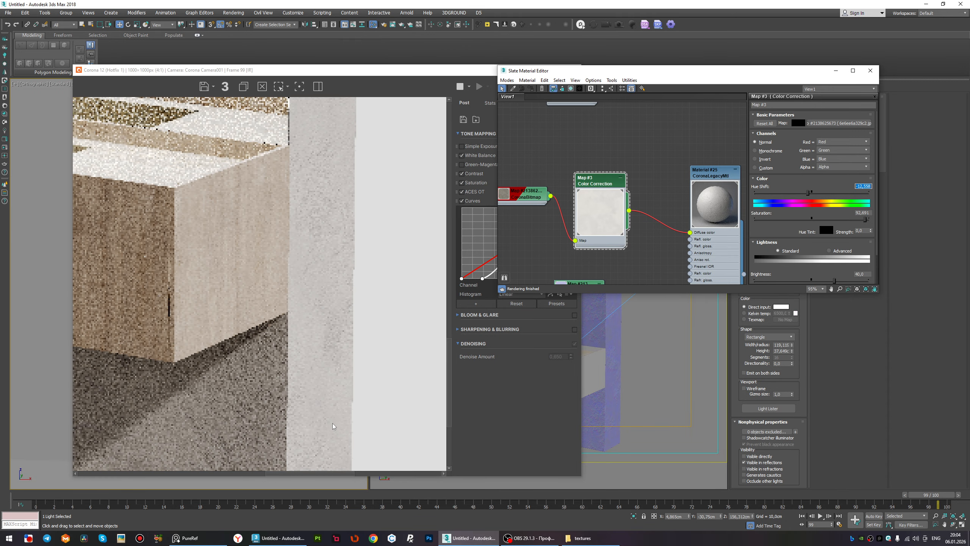
scroll(320, 411, down, 2)
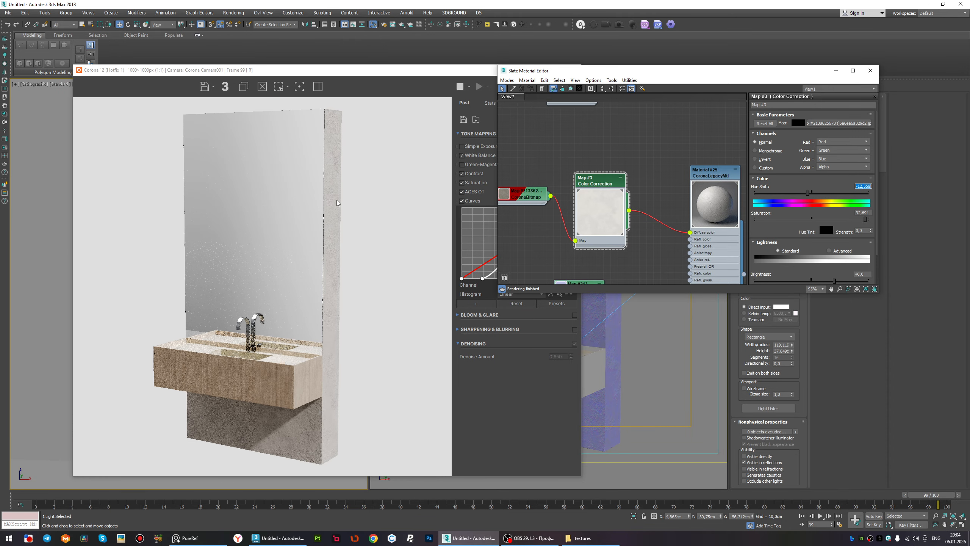
Set the concrete color correction's hue shift to -10 and check the wall below the cabinet.
click(864, 186)
text(-10)
key(Return)
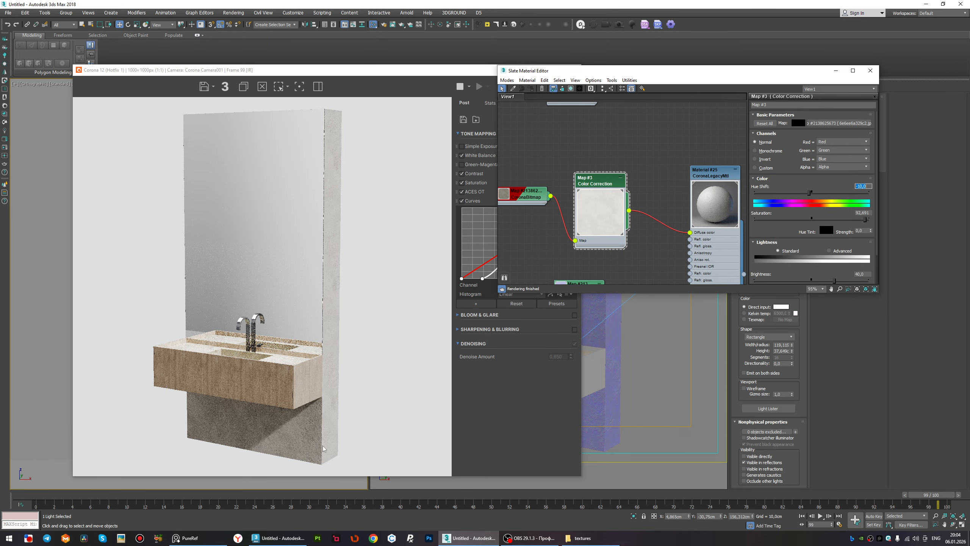
scroll(323, 448, up, 2)
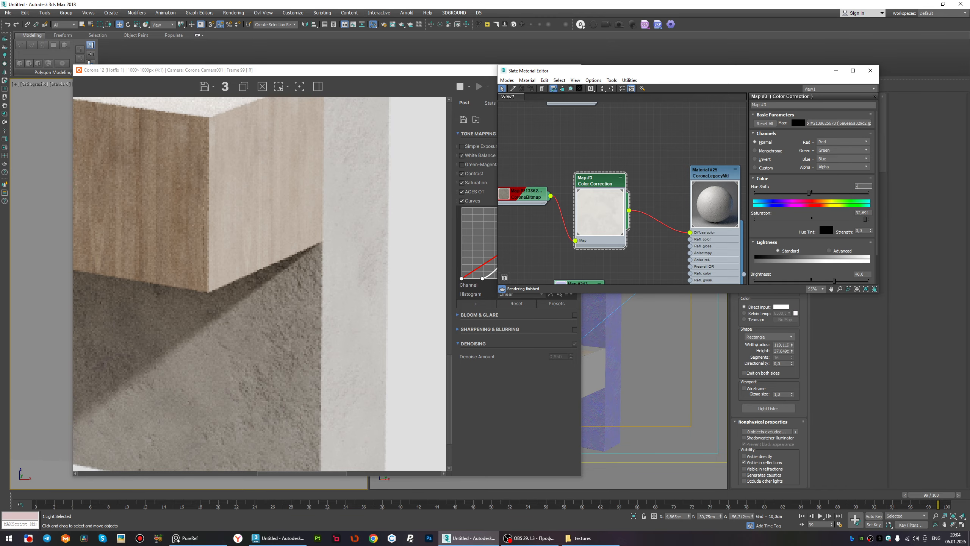
Fine-tune the concrete color correction's hue shift to a weaker negative value, comparing the wall's front and side faces in the render.
key(Return)
scroll(246, 391, down, 2)
scroll(273, 405, up, 2)
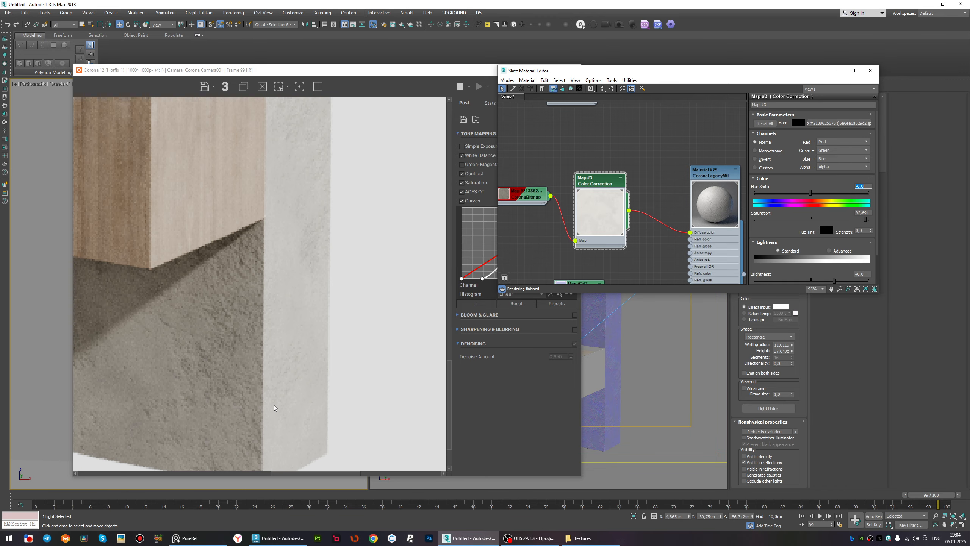
scroll(274, 406, down, 2)
scroll(318, 422, up, 1)
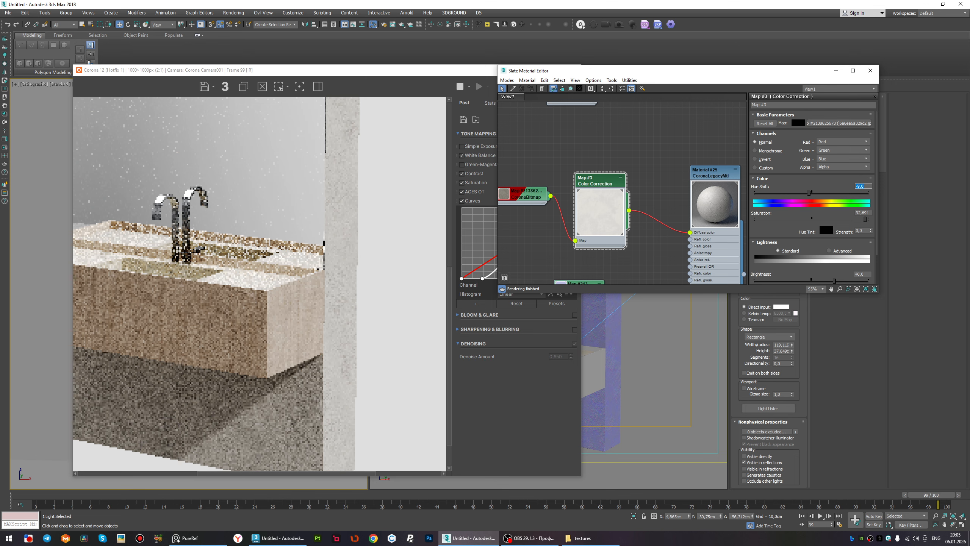
scroll(317, 409, up, 2)
scroll(317, 406, down, 4)
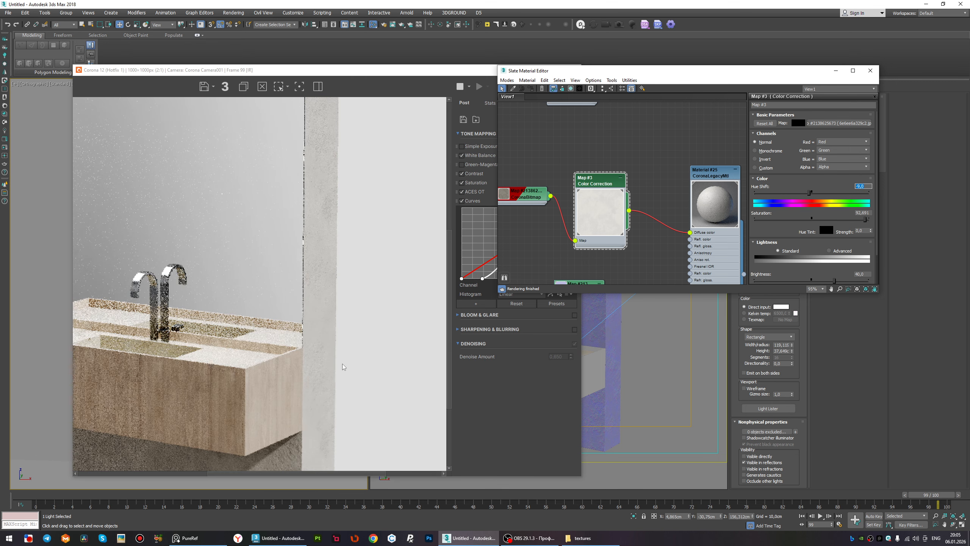
scroll(313, 191, up, 1)
scroll(311, 190, up, 1)
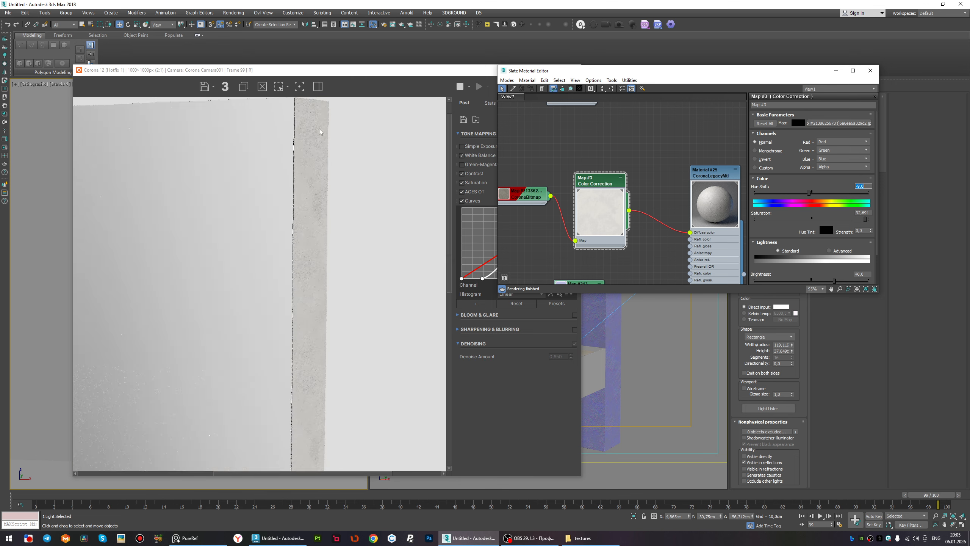
scroll(315, 399, down, 2)
scroll(305, 423, up, 1)
scroll(304, 423, up, 2)
scroll(323, 424, down, 1)
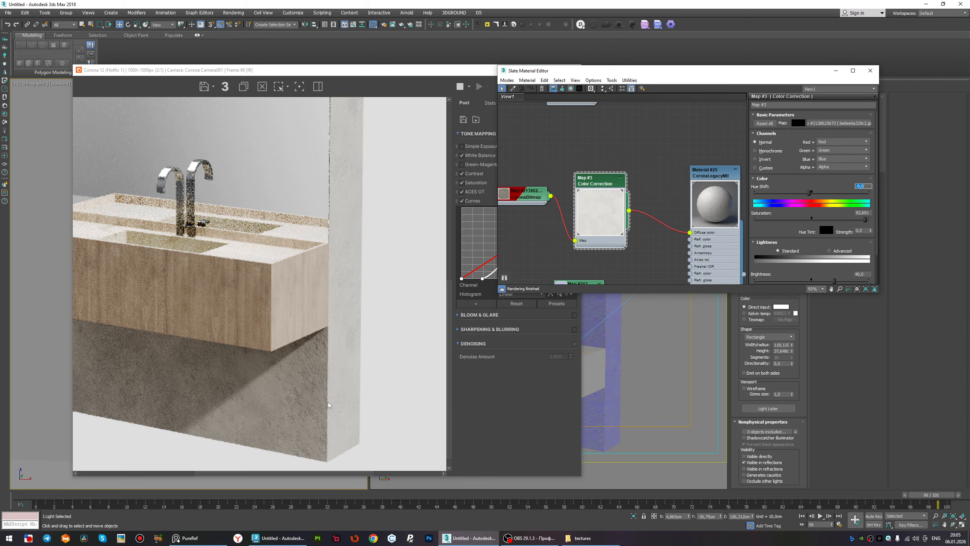
Try lowering the concrete color correction's saturation to about 49 and compare the wall's front and side faces in the render.
scroll(326, 401, down, 1)
scroll(306, 385, up, 1)
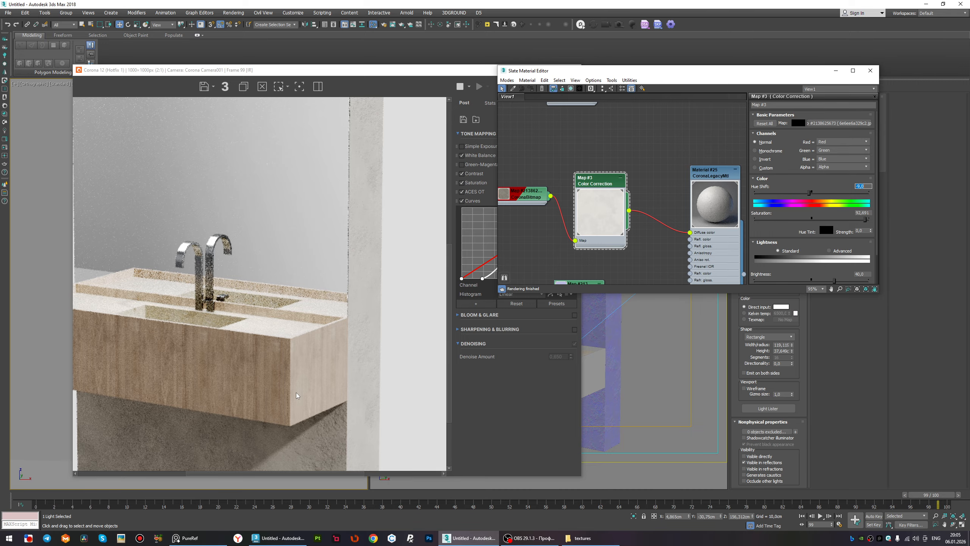
scroll(303, 378, down, 1)
scroll(322, 436, up, 2)
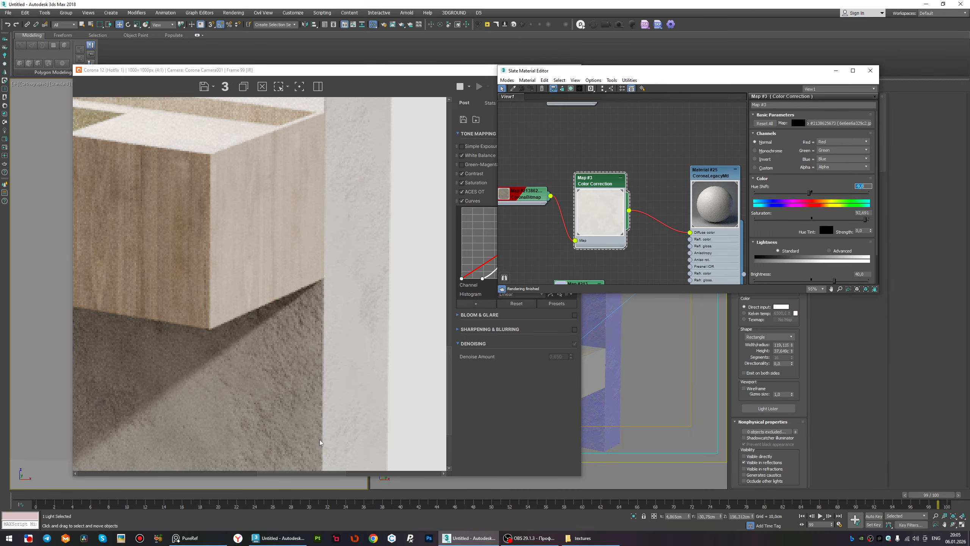
scroll(320, 440, down, 1)
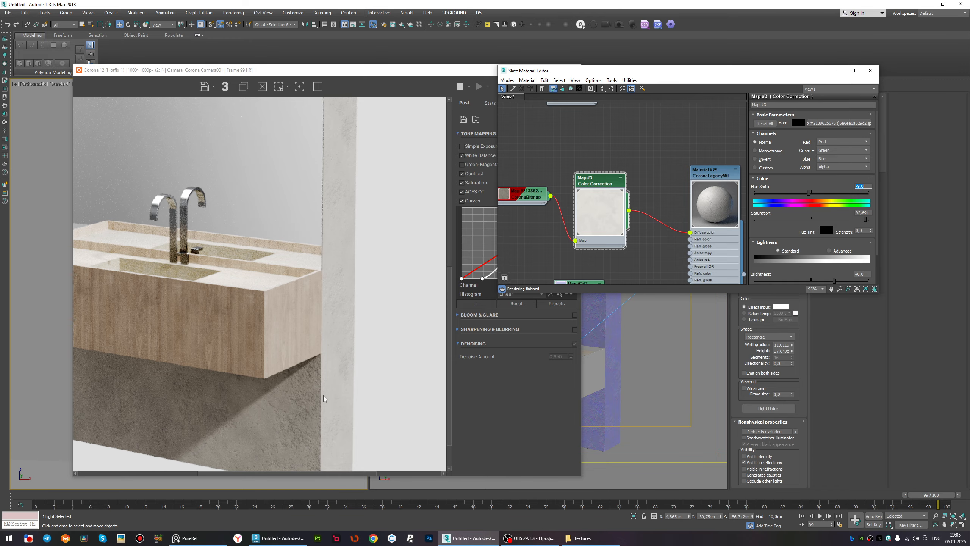
scroll(323, 396, down, 1)
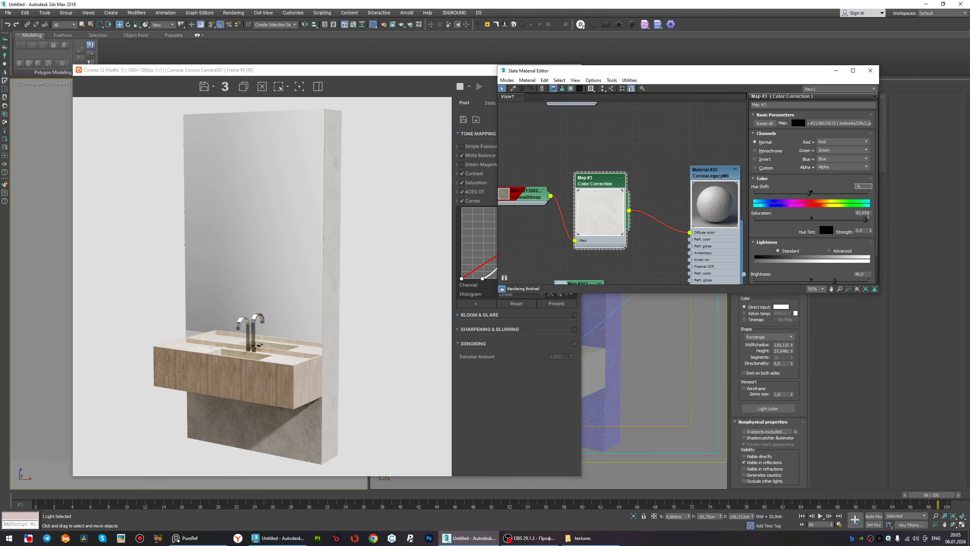
drag(866, 219, 839, 220)
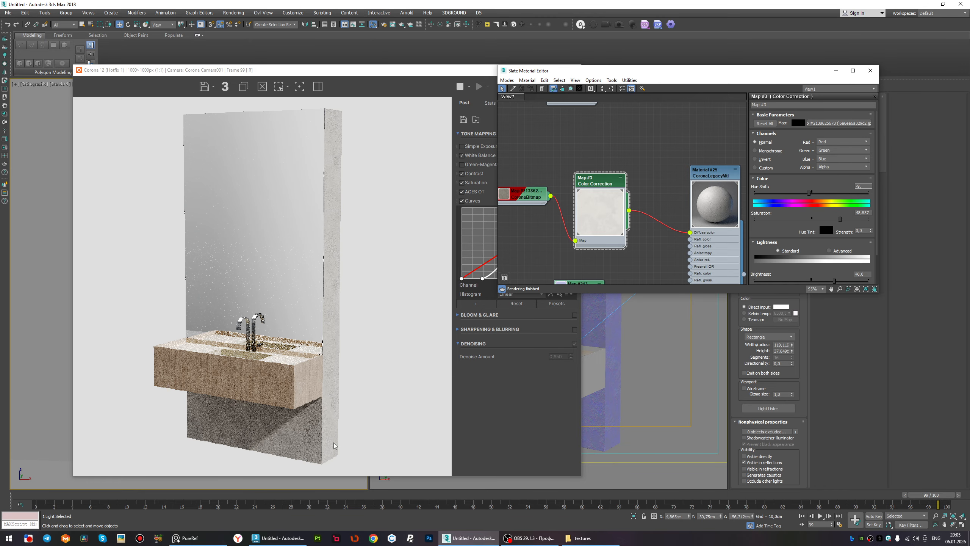
scroll(334, 445, up, 2)
click(351, 340)
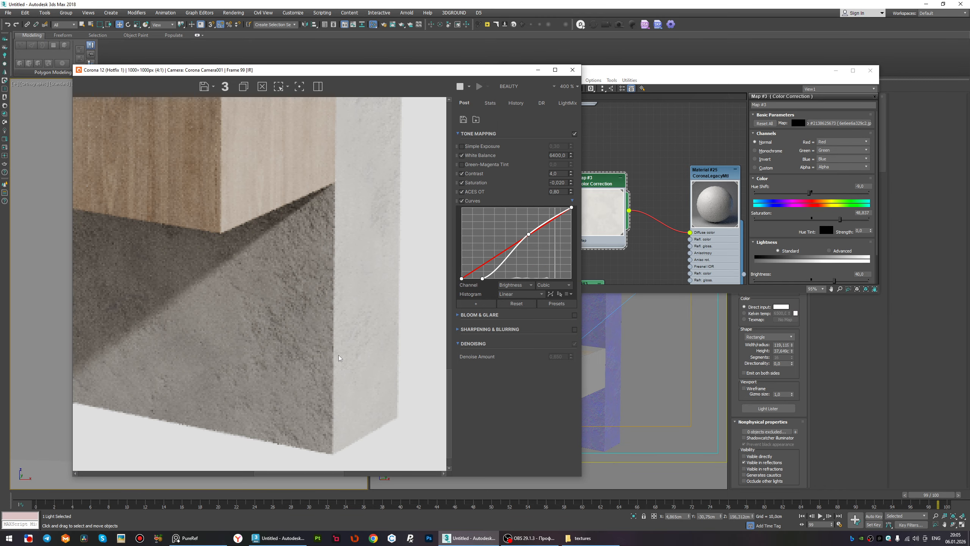
scroll(339, 358, down, 2)
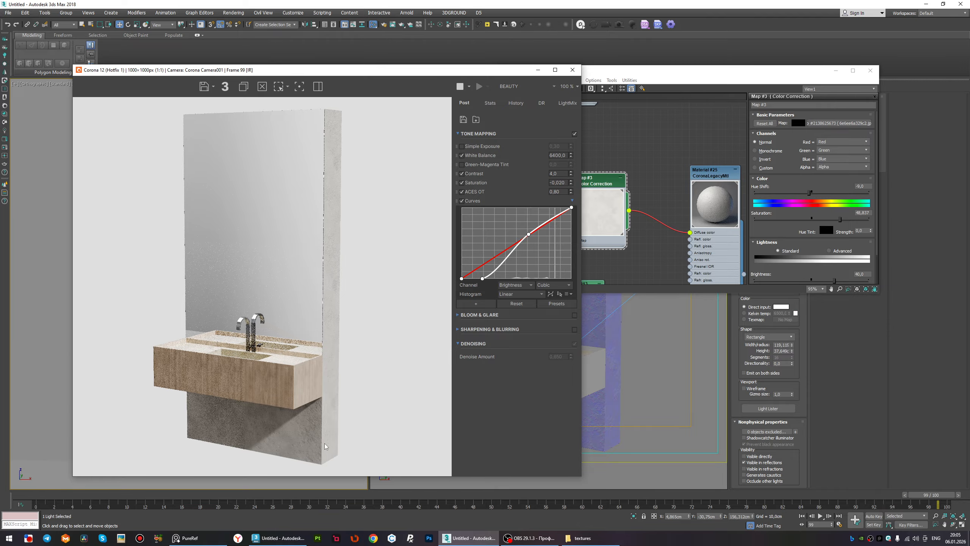
scroll(326, 447, up, 2)
scroll(325, 444, down, 1)
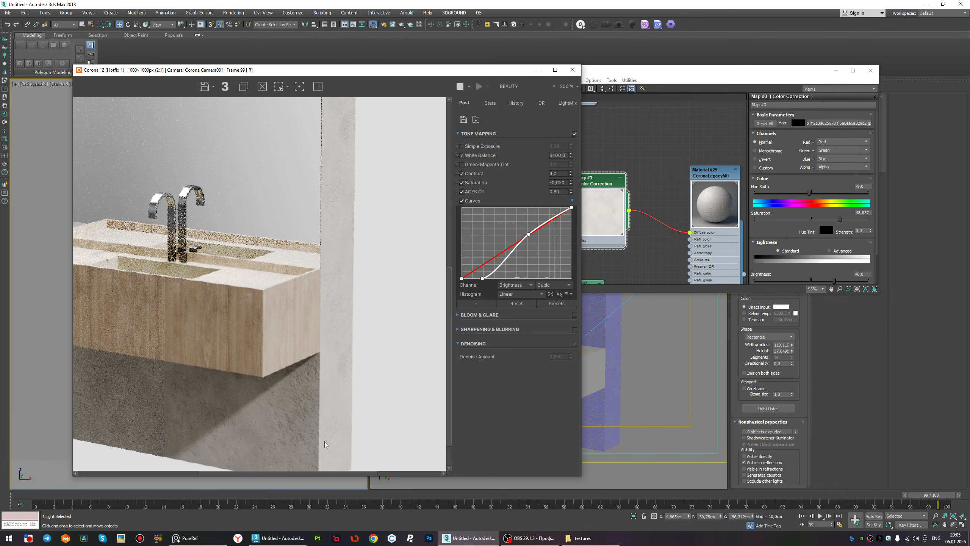
scroll(317, 346, down, 1)
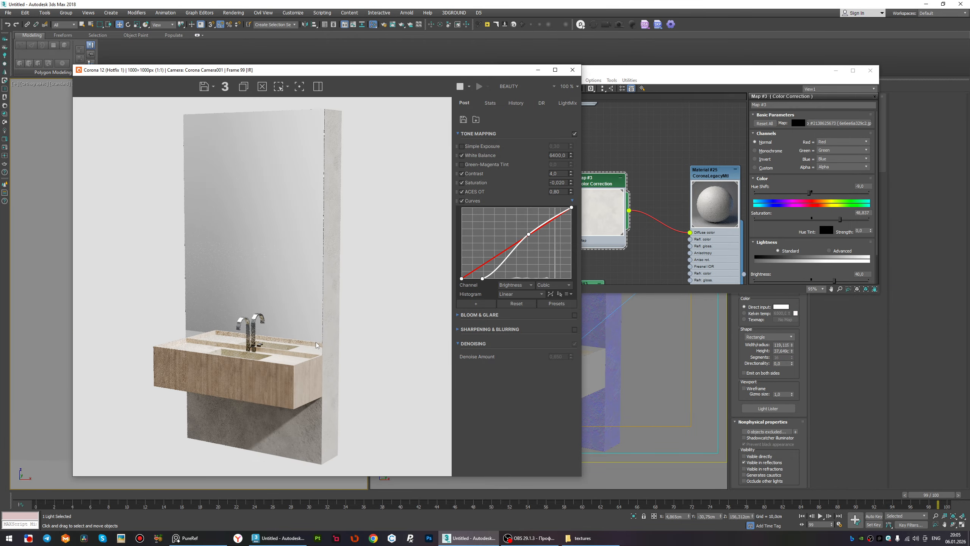
Raise the concrete color correction's saturation to about 73 and check the wall both close up and in the full image.
drag(841, 219, 854, 220)
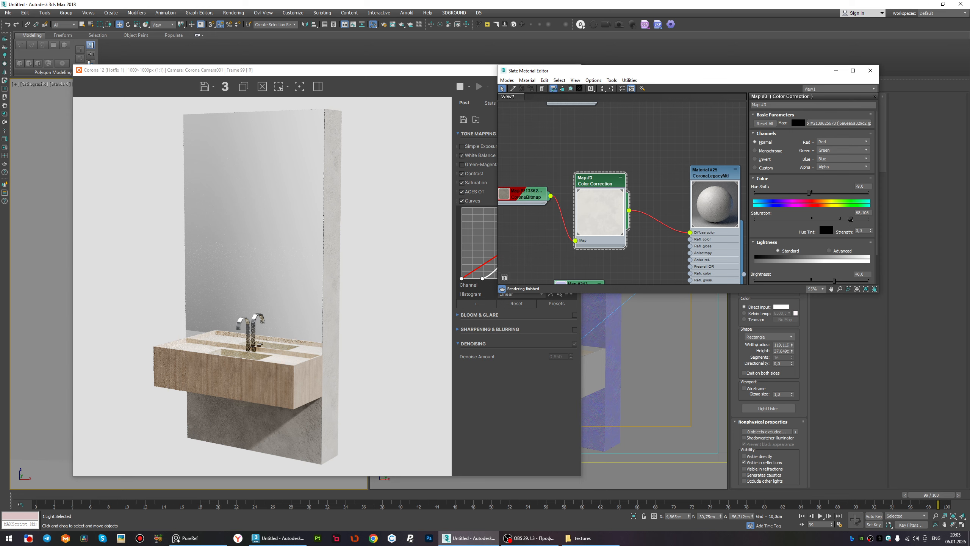
scroll(317, 447, up, 2)
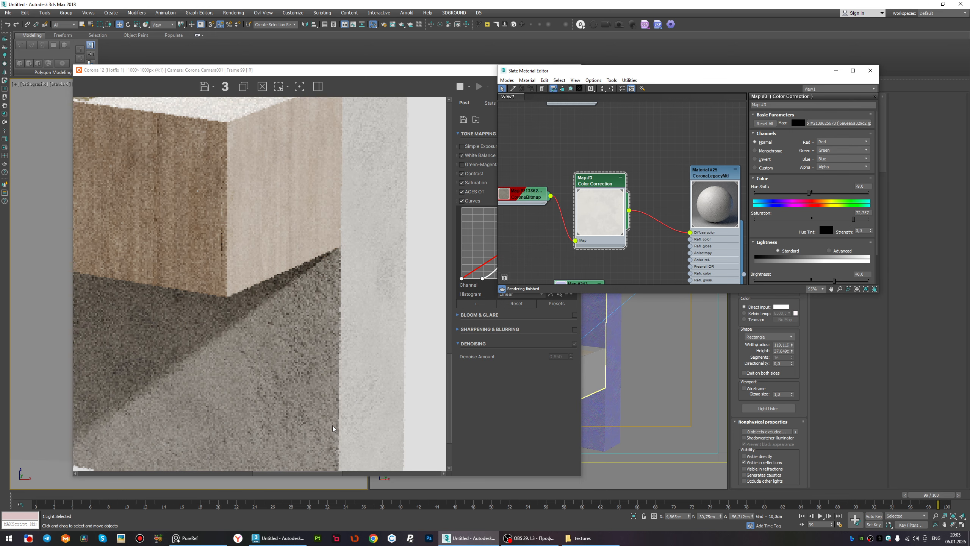
scroll(335, 421, down, 2)
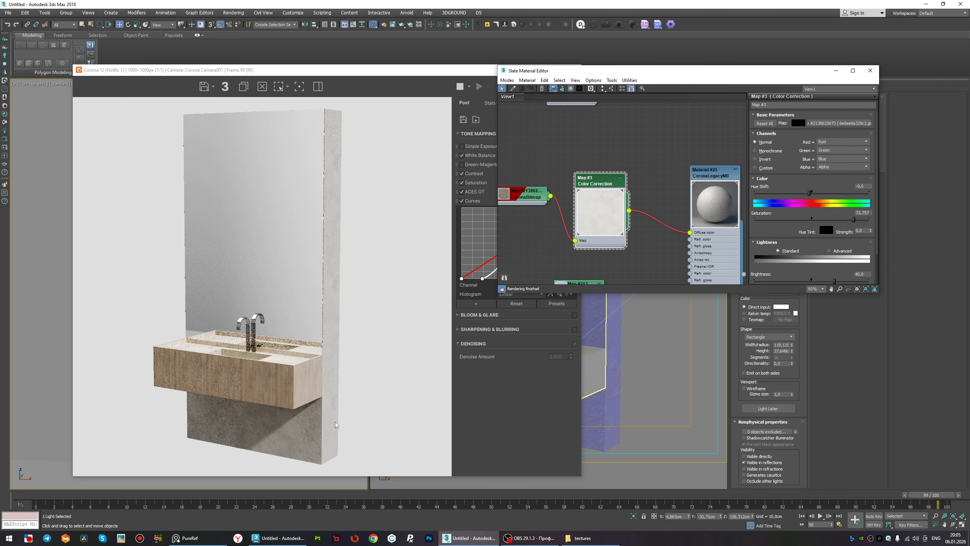
scroll(336, 423, down, 1)
scroll(297, 348, up, 1)
scroll(300, 358, up, 1)
click(336, 359)
scroll(337, 358, down, 2)
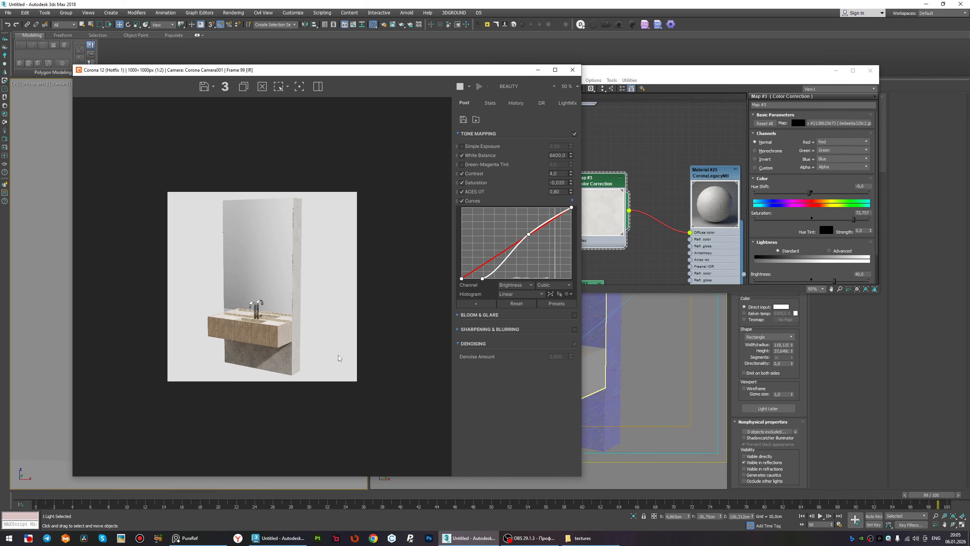
scroll(312, 334, up, 1)
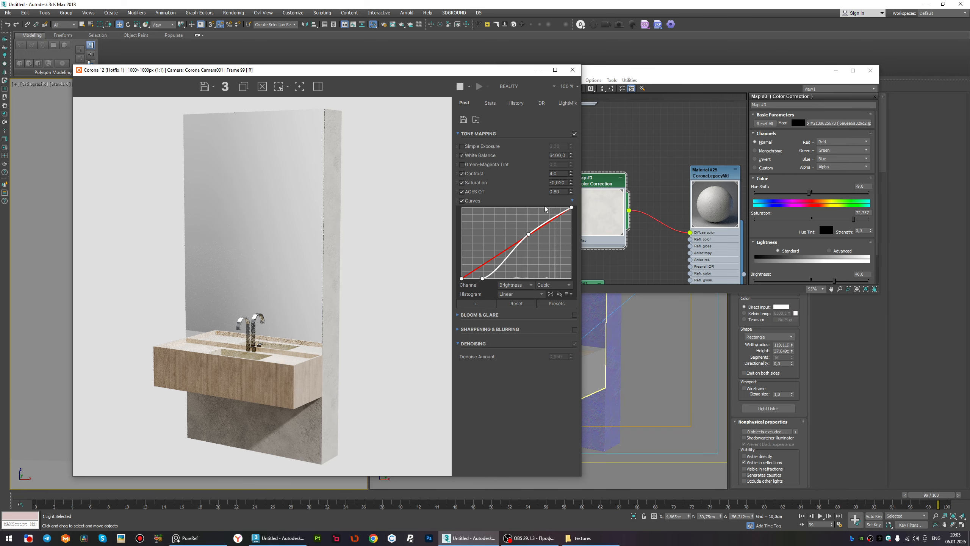
Brighten the render by pulling the upper middle point of the tone-mapping curve higher, and collapse the curve editor.
click(573, 201)
click(573, 200)
mouse_move(530, 233)
mouse_down()
mouse_move(536, 240)
mouse_move(517, 242)
mouse_move(541, 225)
mouse_up()
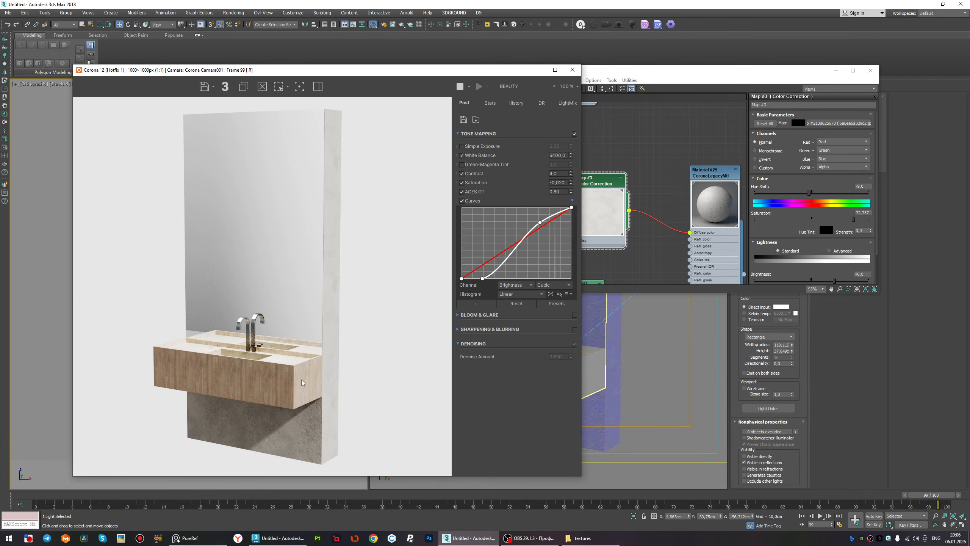
scroll(302, 379, down, 1)
scroll(300, 367, up, 1)
click(573, 201)
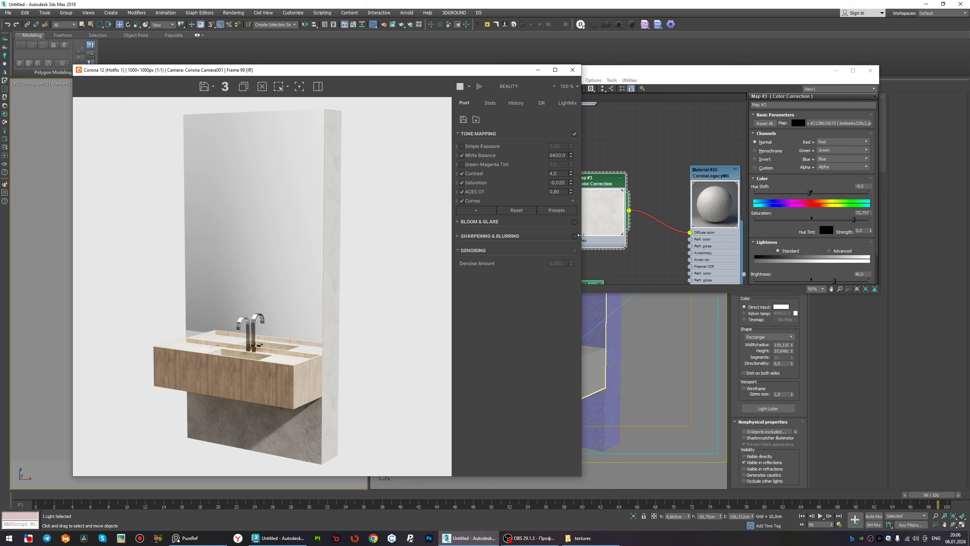
Set the tone-mapping contrast to 5, enable sharpening and blurring, and check the faucet and countertop.
click(563, 173)
scroll(298, 319, down, 1)
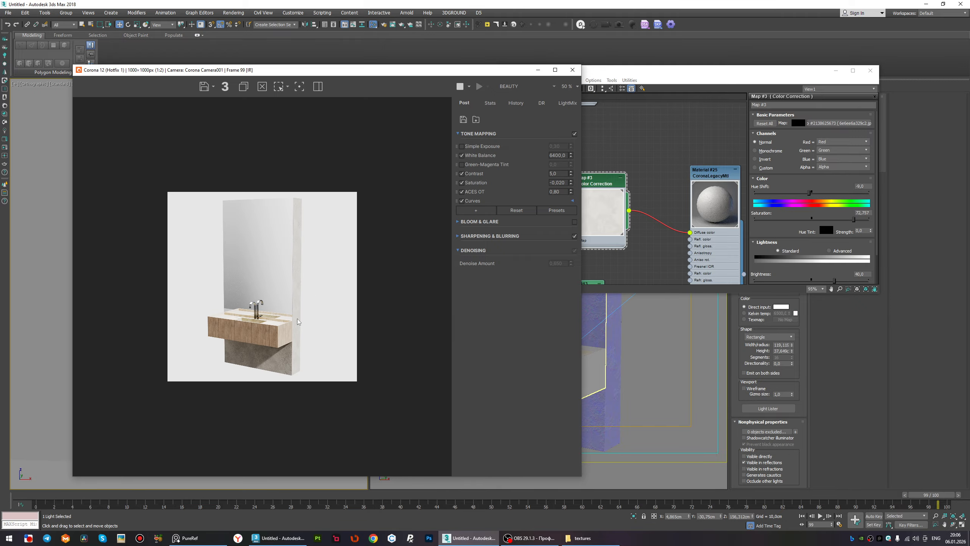
scroll(297, 318, up, 1)
scroll(282, 357, up, 1)
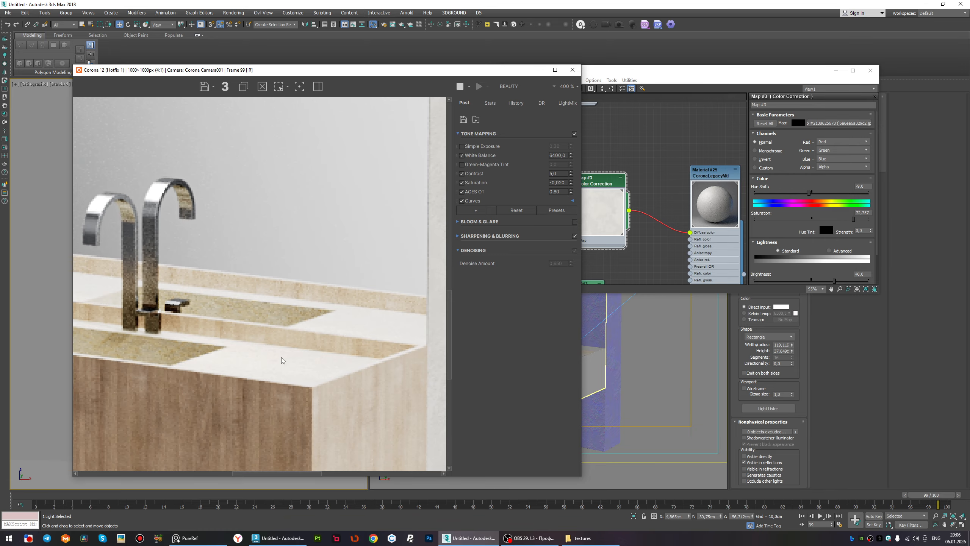
scroll(282, 358, down, 1)
Find the Granite Kashmire Gold material among the material nodes and open its parameters.
key(m)
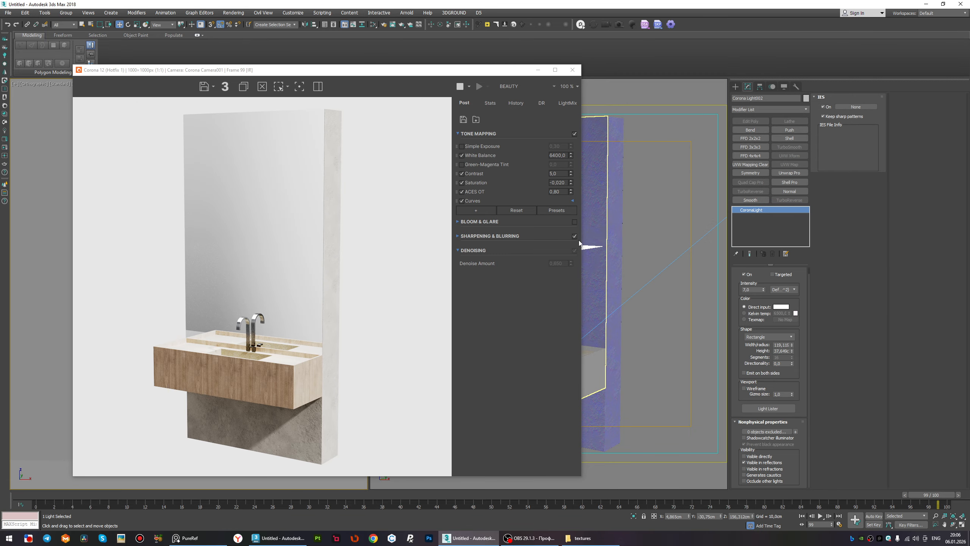
middle_click(627, 209)
key(m)
scroll(628, 208, down, 7)
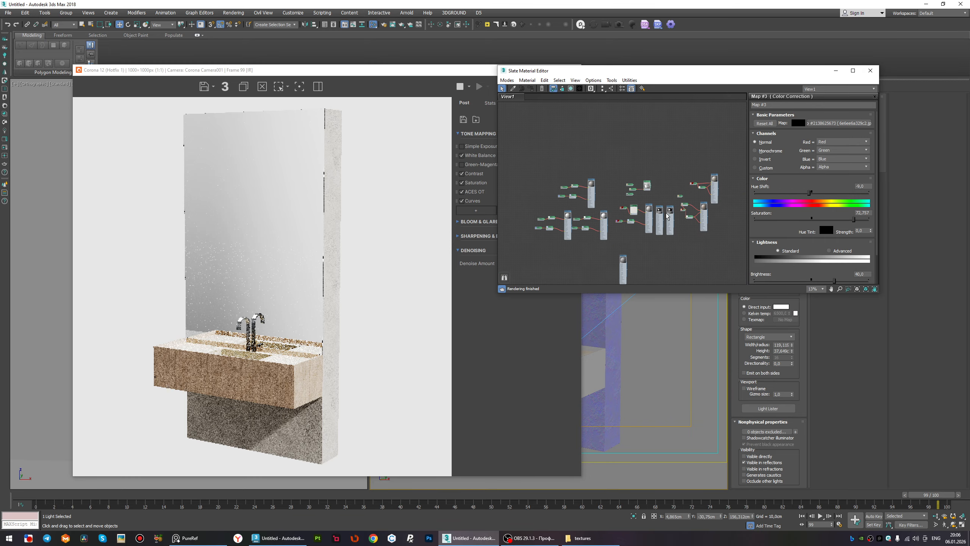
scroll(702, 207, up, 6)
double_click(702, 207)
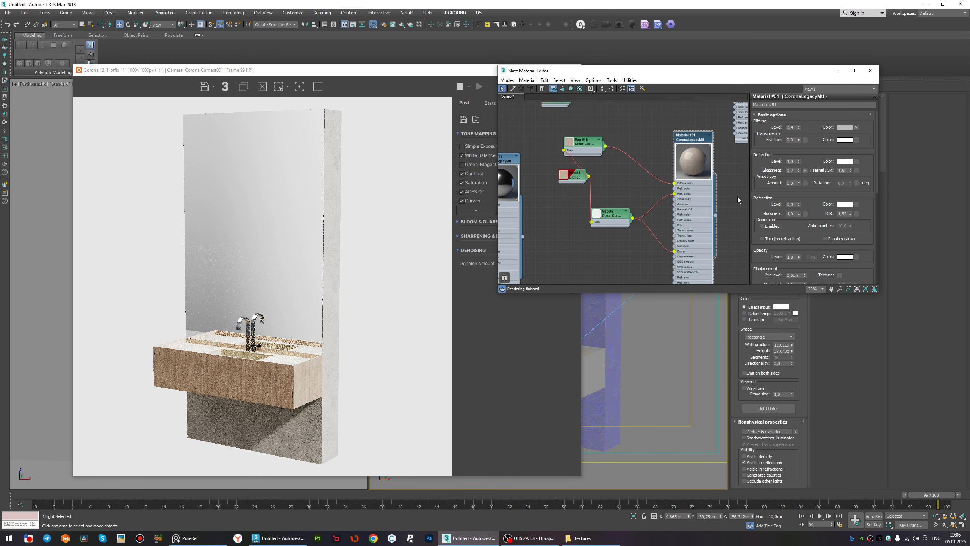
scroll(626, 213, down, 3)
scroll(634, 211, down, 4)
scroll(658, 153, up, 8)
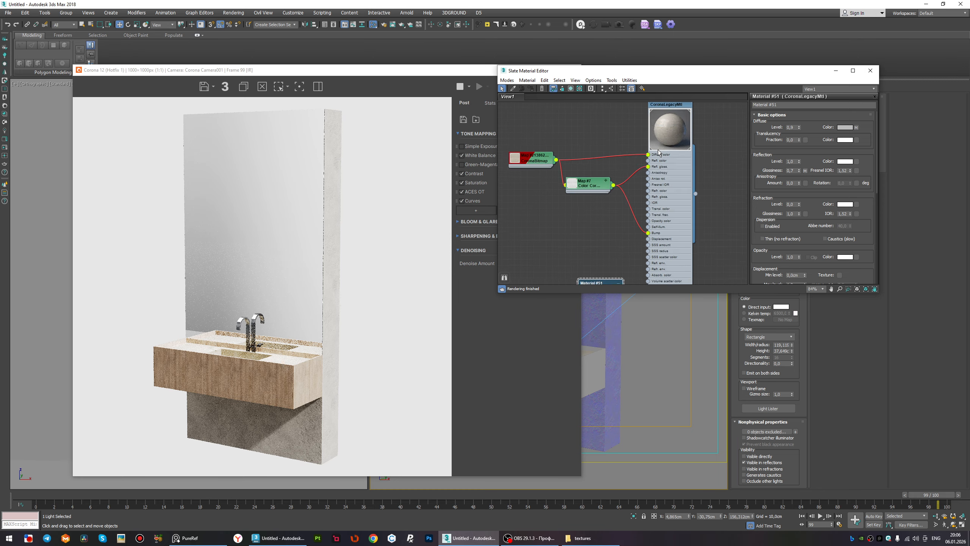
double_click(679, 198)
scroll(766, 154, down, 5)
scroll(766, 153, up, 5)
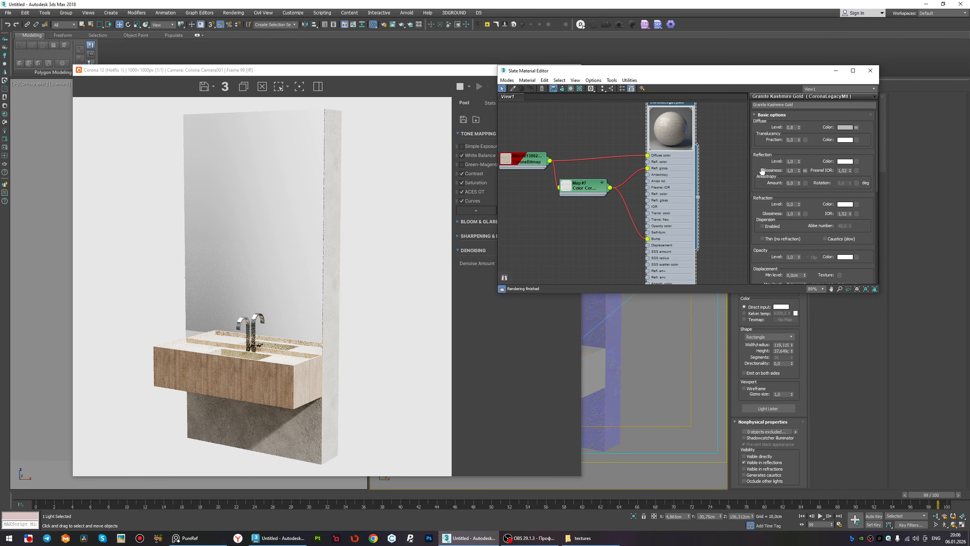
Set the Granite Kashmire Gold material's diffuse level to 0.7 and examine the countertop and basin in the render.
double_click(790, 127)
text(,7)
key(Return)
scroll(270, 336, up, 3)
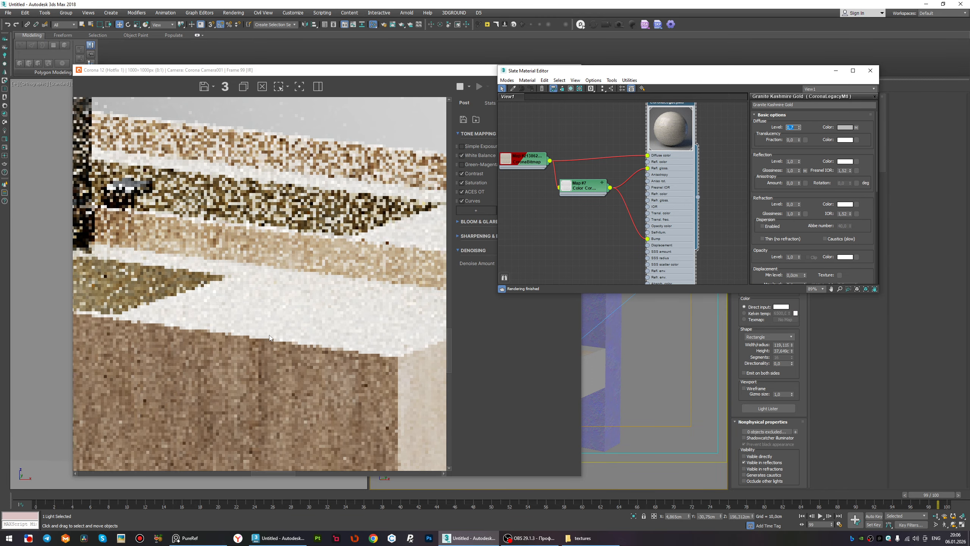
scroll(279, 333, down, 3)
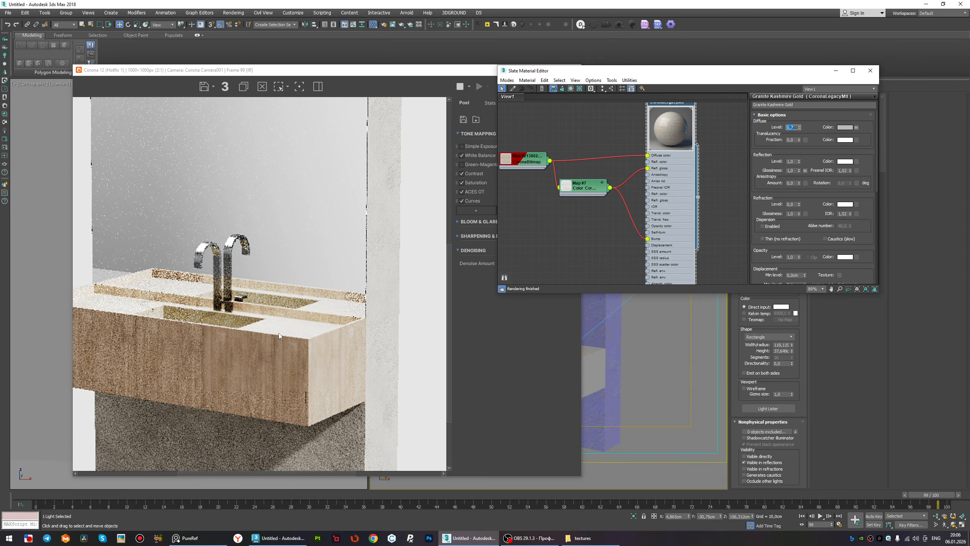
scroll(220, 351, up, 3)
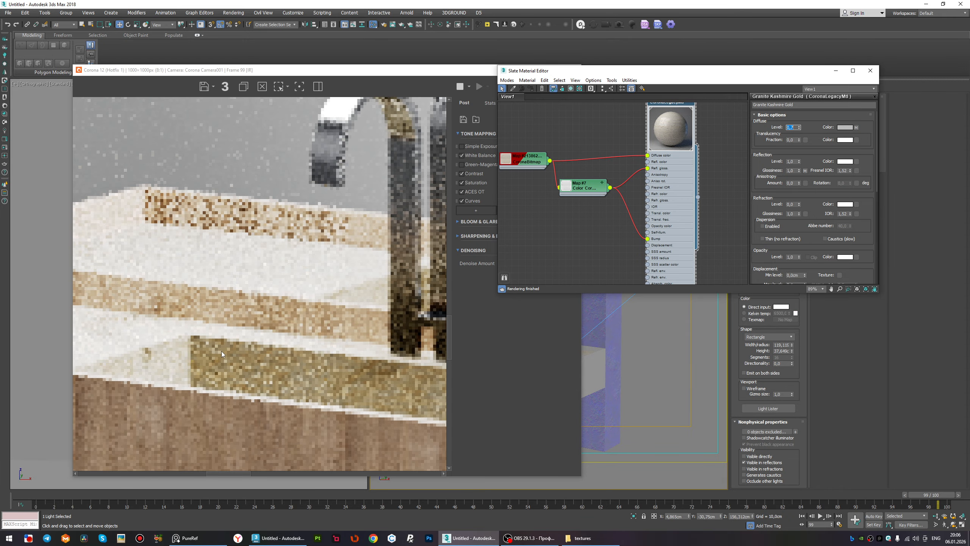
scroll(223, 351, down, 2)
scroll(226, 352, down, 1)
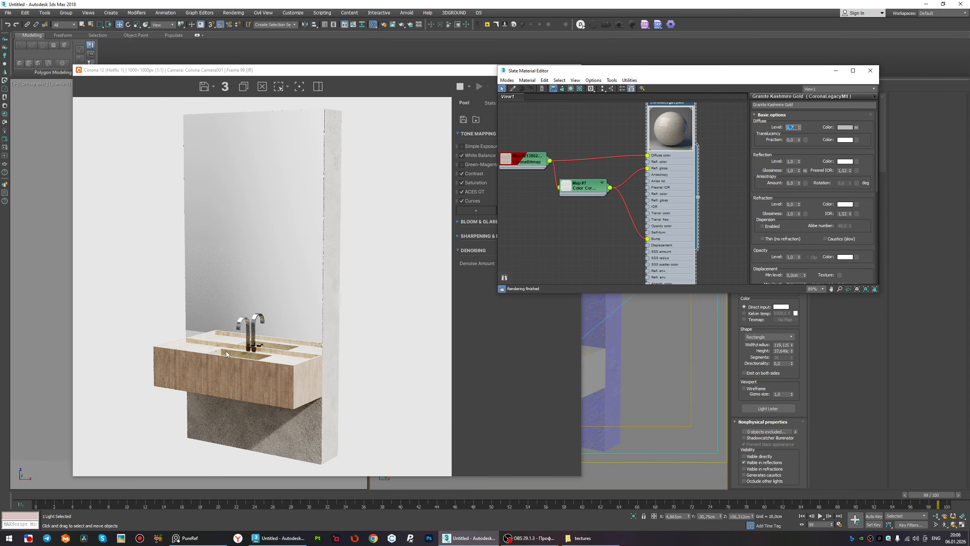
Try a diffuse level of 0.6 on the granite material, check the countertop, and undo the change.
text(0,6)
key(Return)
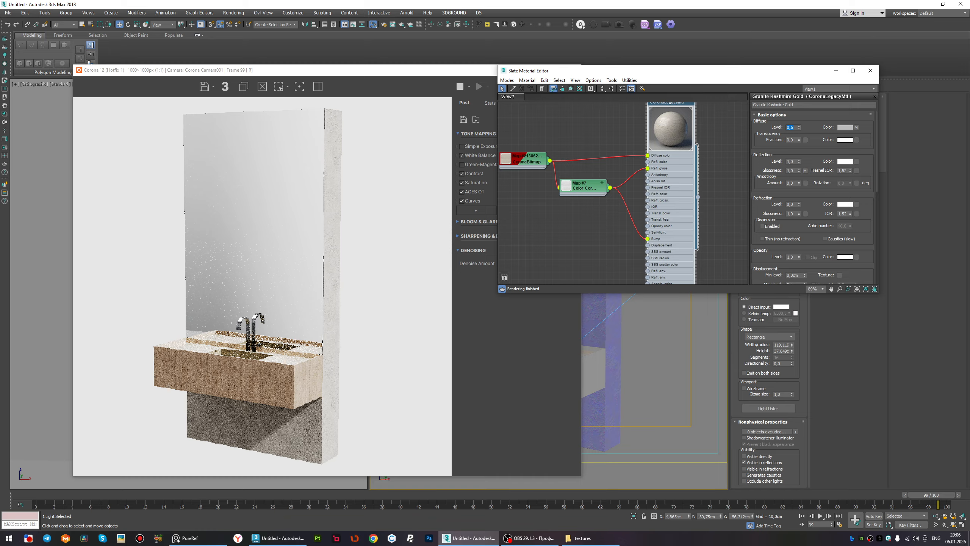
scroll(235, 378, up, 2)
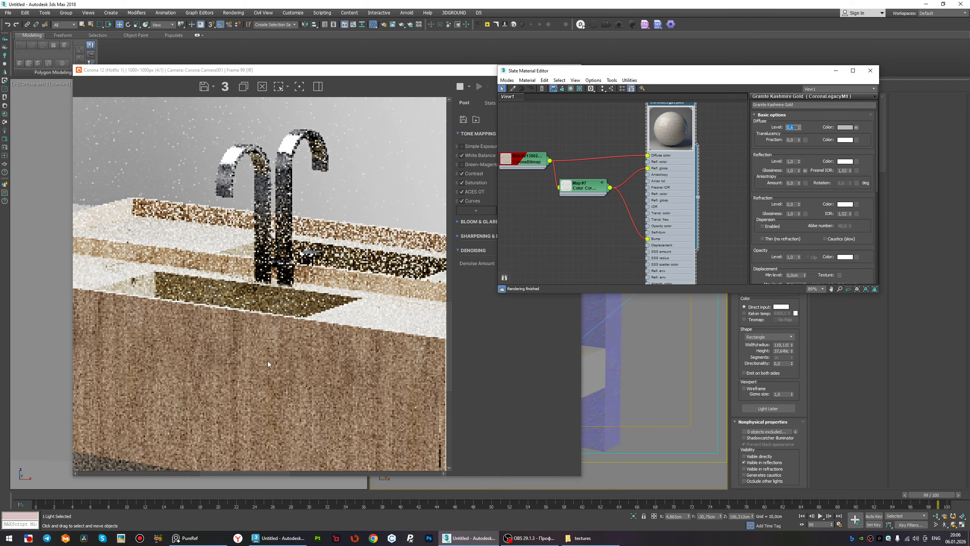
scroll(338, 303, down, 1)
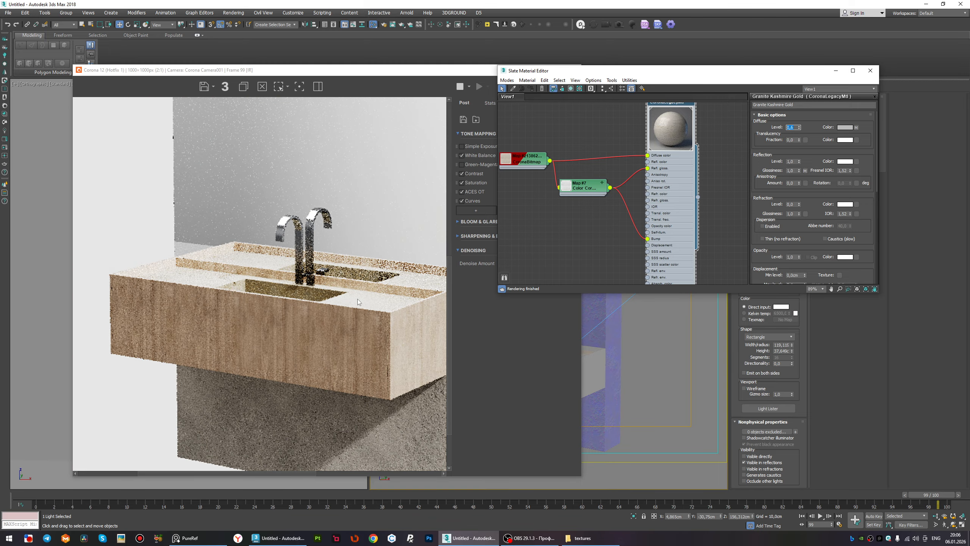
key(ctrl+z)
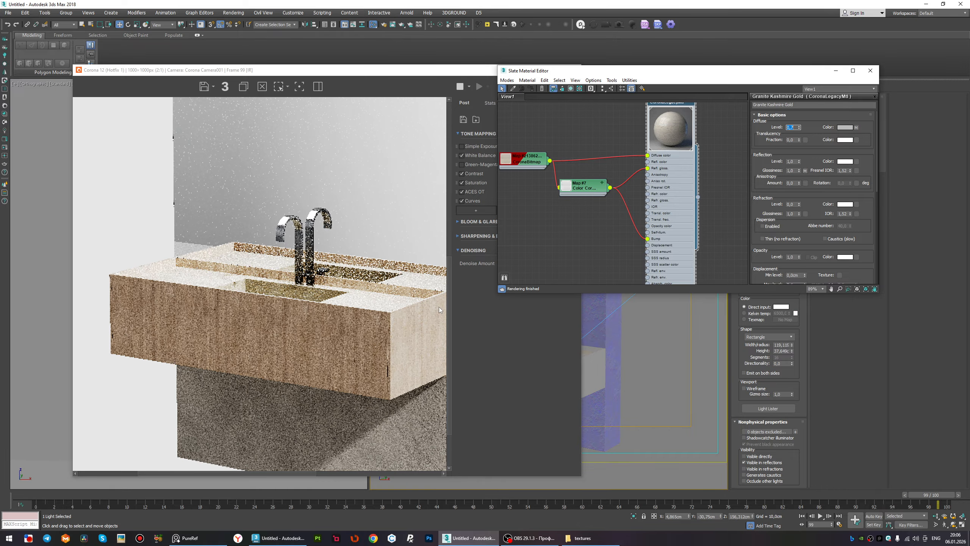
Review the settings of the granite's Map #7 color correction, which feeds its glossiness and bump, against the rendered countertop.
click(575, 190)
double_click(575, 189)
scroll(779, 244, down, 1)
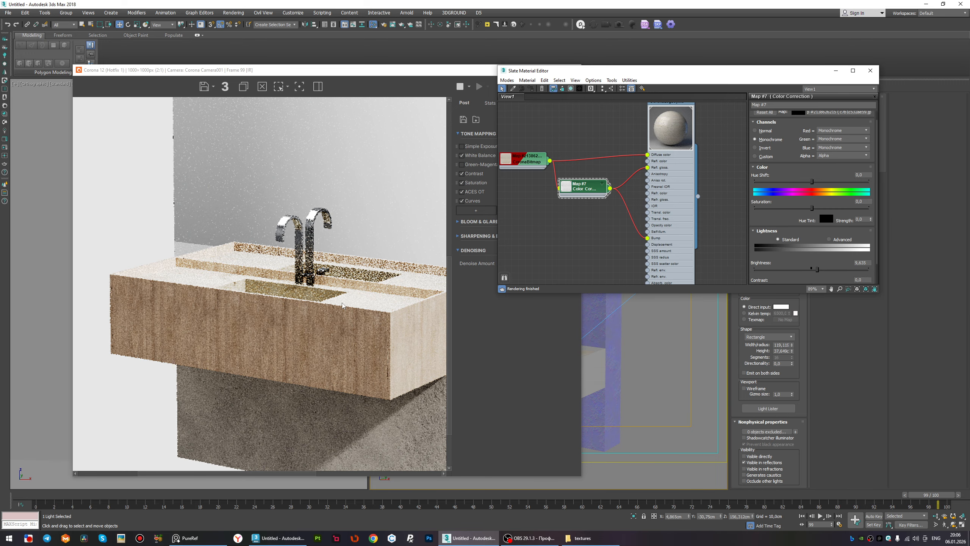
scroll(346, 302, down, 1)
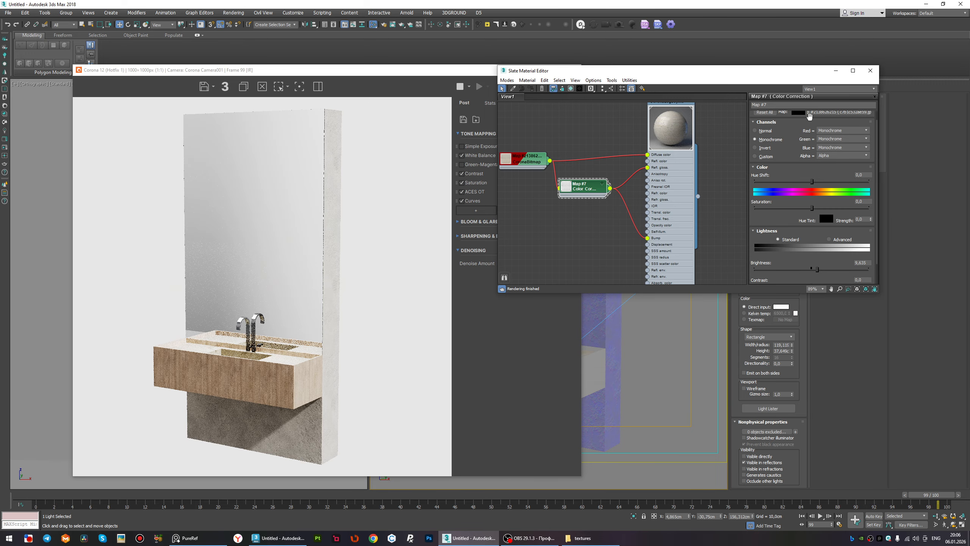
Close the material editor, start the full render in place of the interactive one, and reposition the frame buffer window.
click(871, 71)
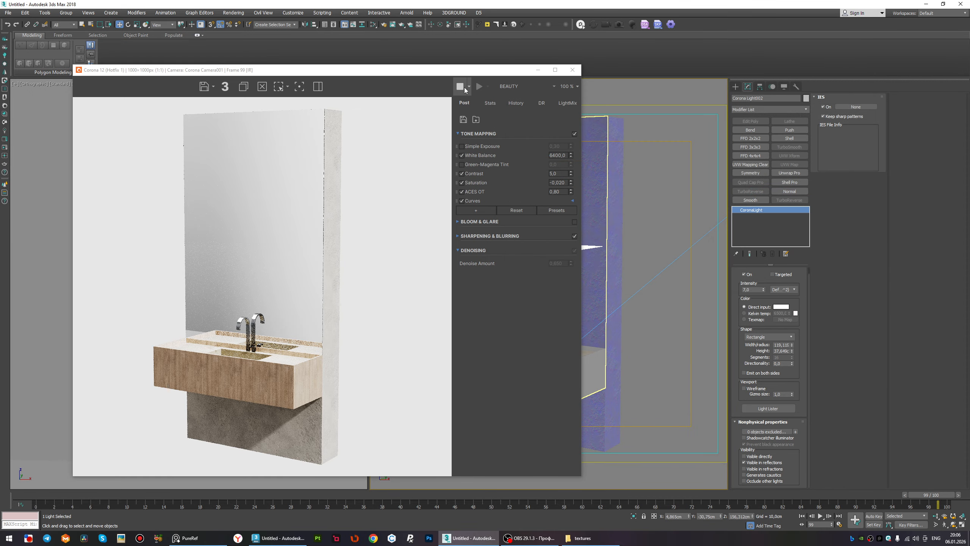
click(480, 87)
drag(407, 74, 438, 41)
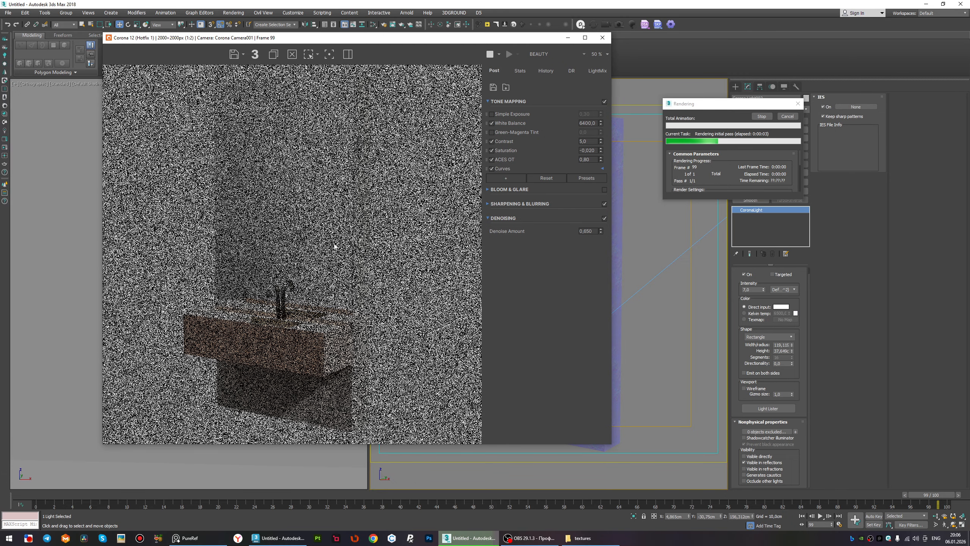
Maximize the frame buffer window, show the render statistics, and examine the faucet, handle and basin in the full render.
scroll(320, 247, down, 1)
click(585, 38)
scroll(745, 42, up, 1)
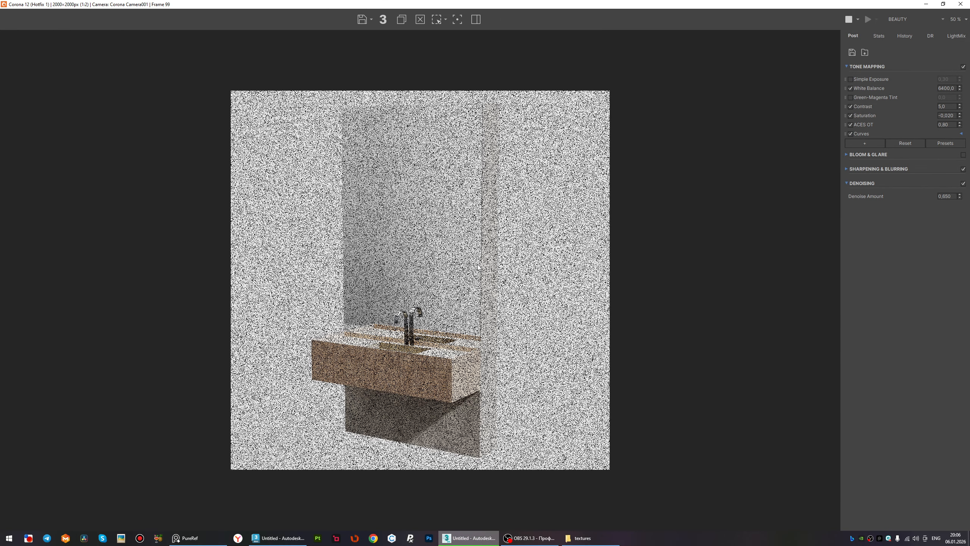
click(879, 36)
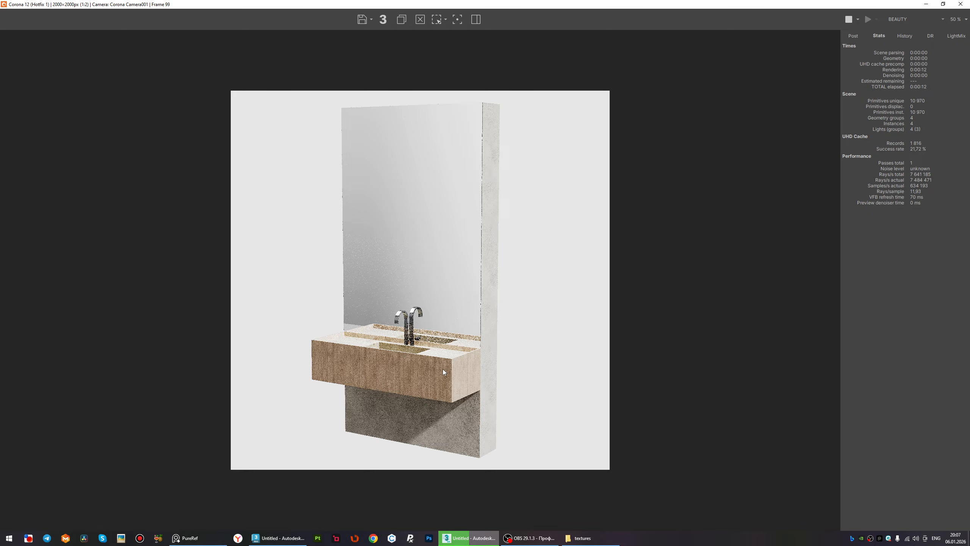
scroll(442, 369, up, 2)
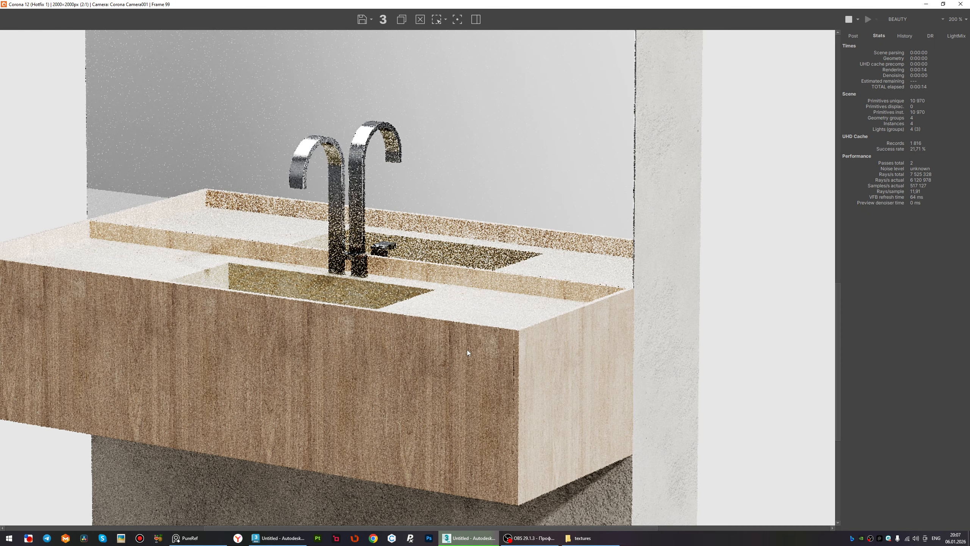
scroll(375, 272, up, 2)
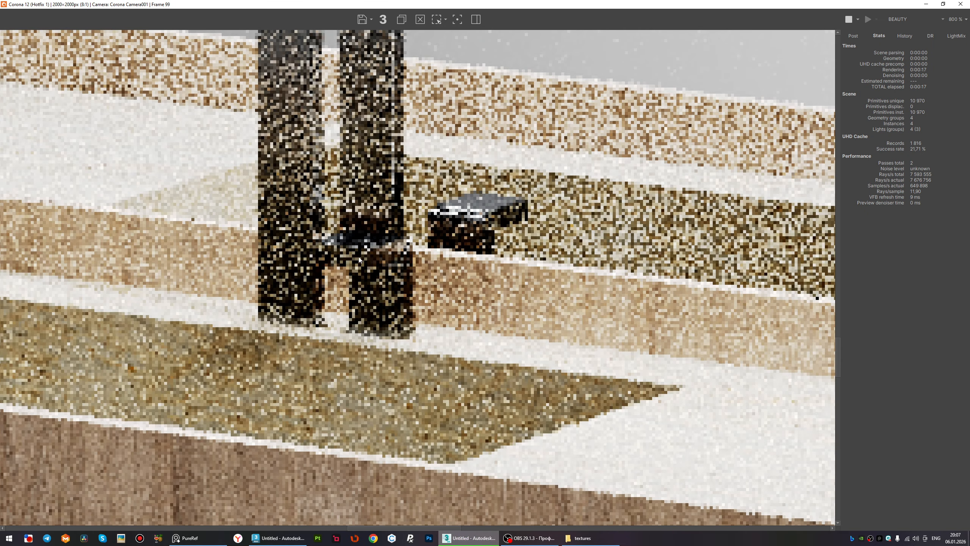
scroll(375, 272, down, 2)
scroll(375, 271, up, 1)
scroll(376, 271, down, 1)
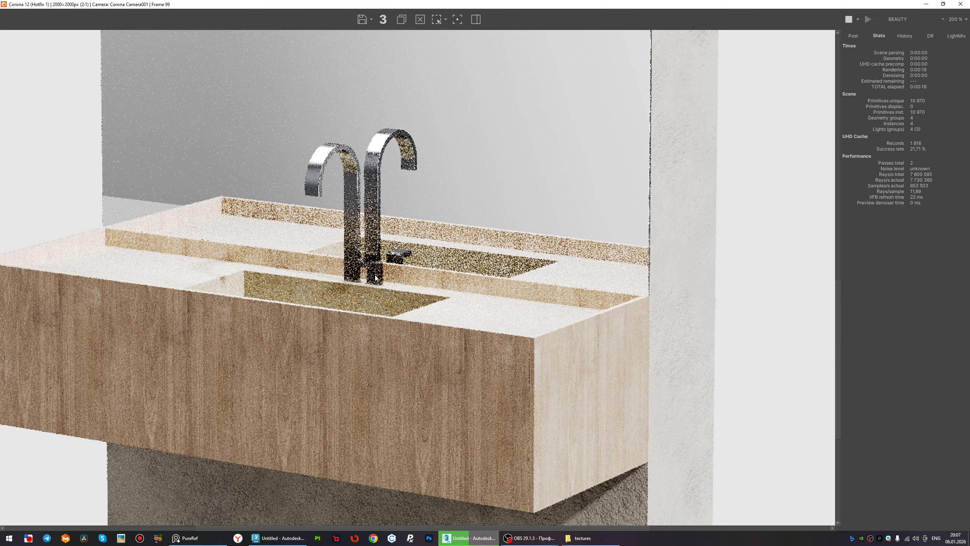
Close the frame buffer window and cancel the running full render.
click(961, 3)
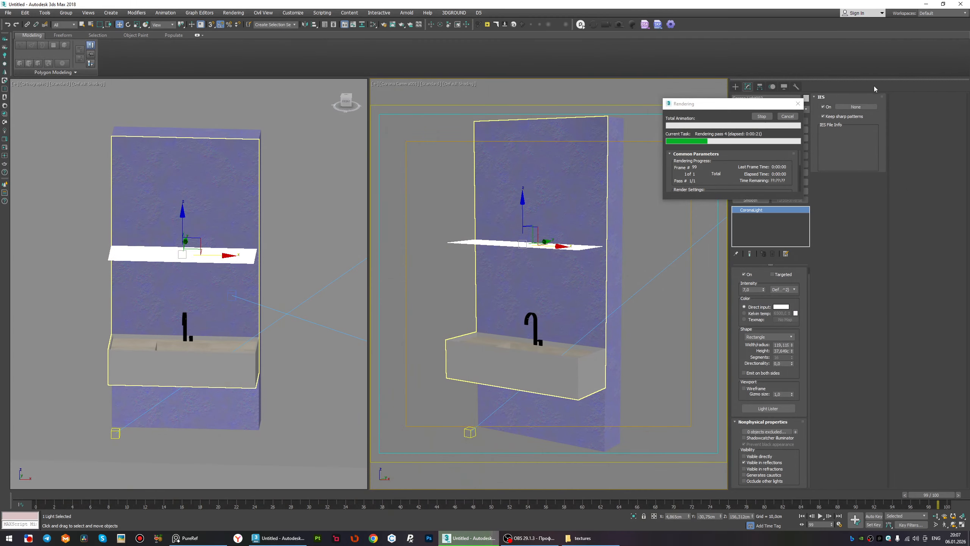
click(788, 117)
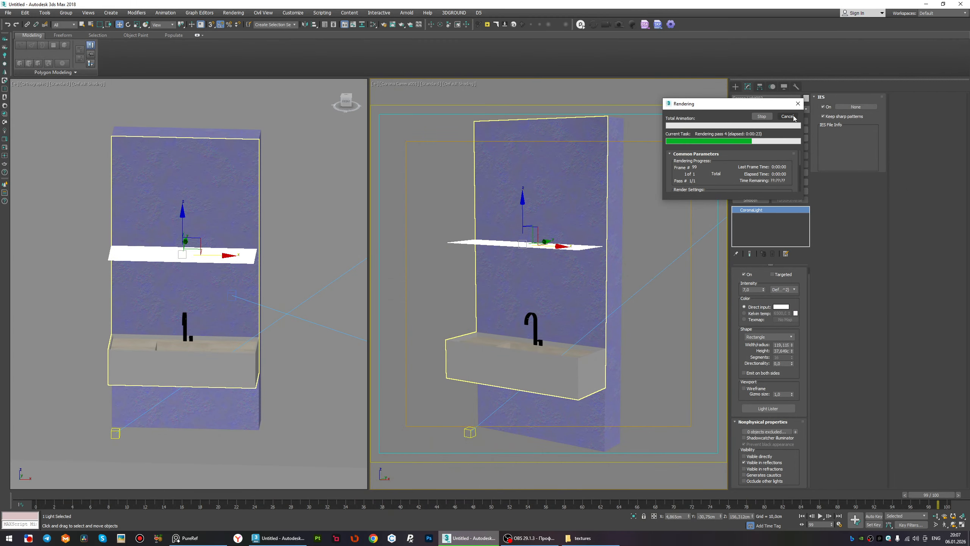
click(790, 118)
Select all elements of the faucet's separate handle within the faucet mesh and move them along X, farther from the spout.
scroll(168, 335, up, 5)
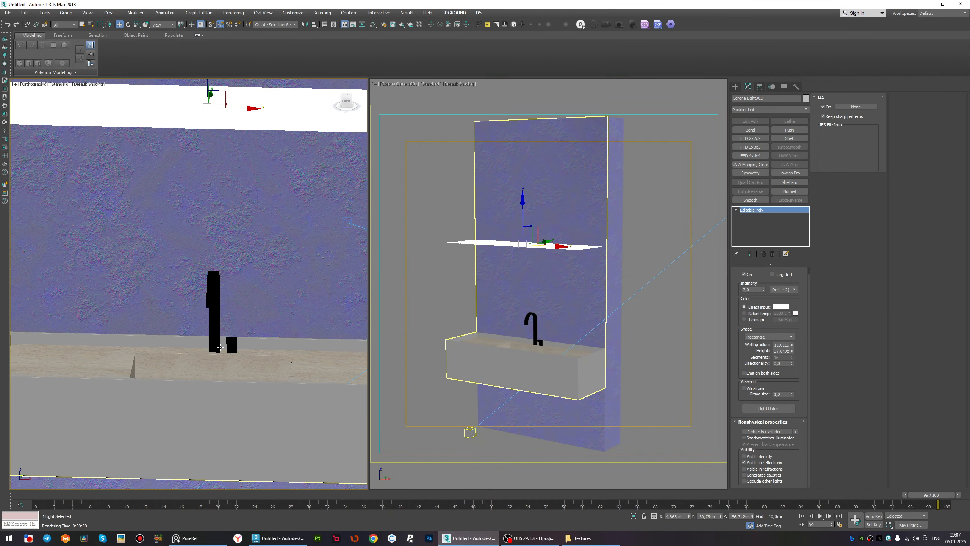
click(232, 347)
key(5)
click(232, 347)
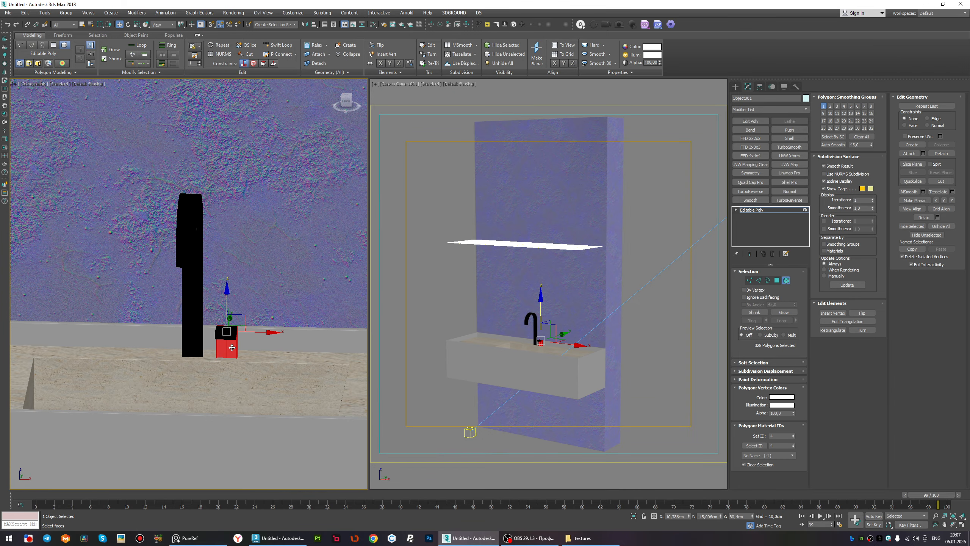
key(F3)
scroll(235, 321, up, 2)
scroll(236, 320, up, 2)
key(q)
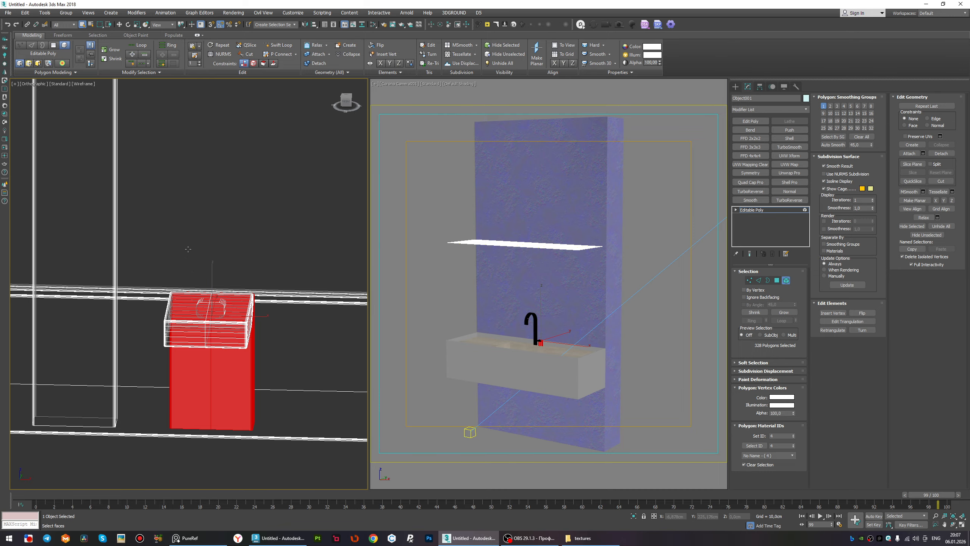
drag(187, 248, 252, 331)
alt+click(329, 256)
alt+click(310, 334)
key(F3)
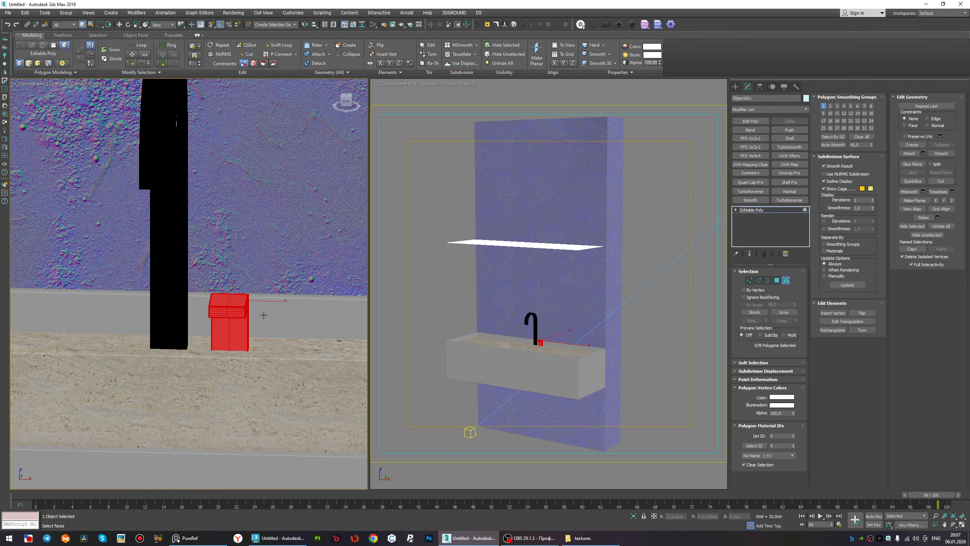
key(w)
drag(265, 301, 300, 301)
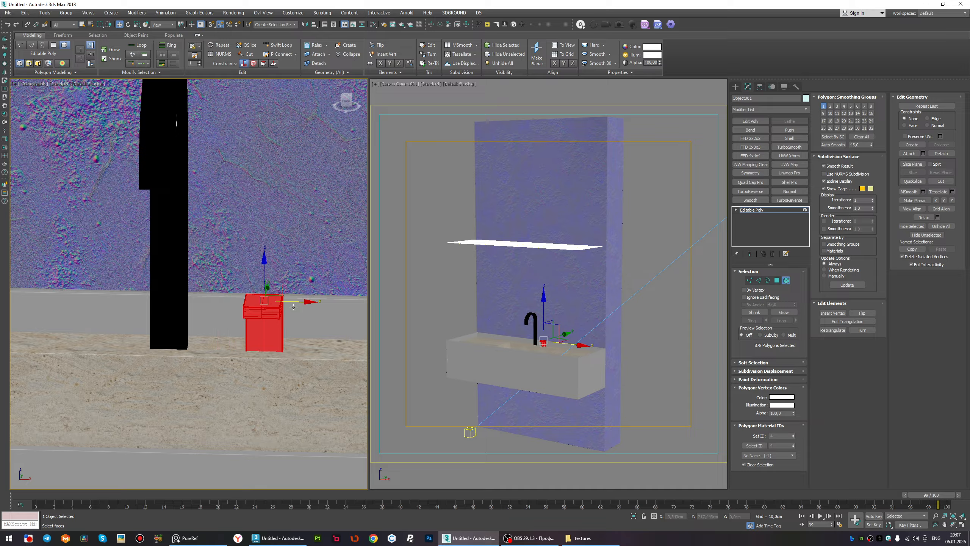
key(5)
Check the handle's position beside the spout in an interactive render and stop that render.
click(4, 148)
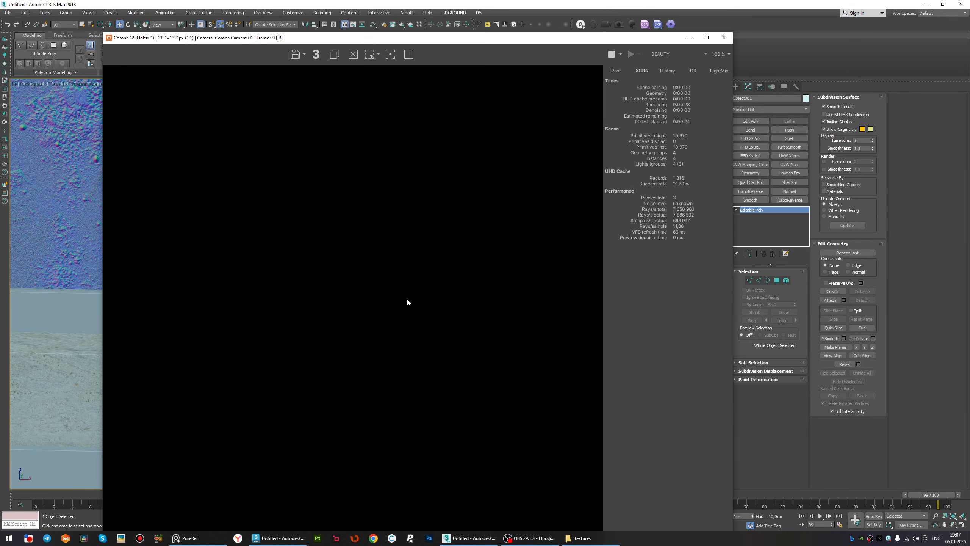
scroll(383, 374, up, 5)
scroll(346, 401, down, 3)
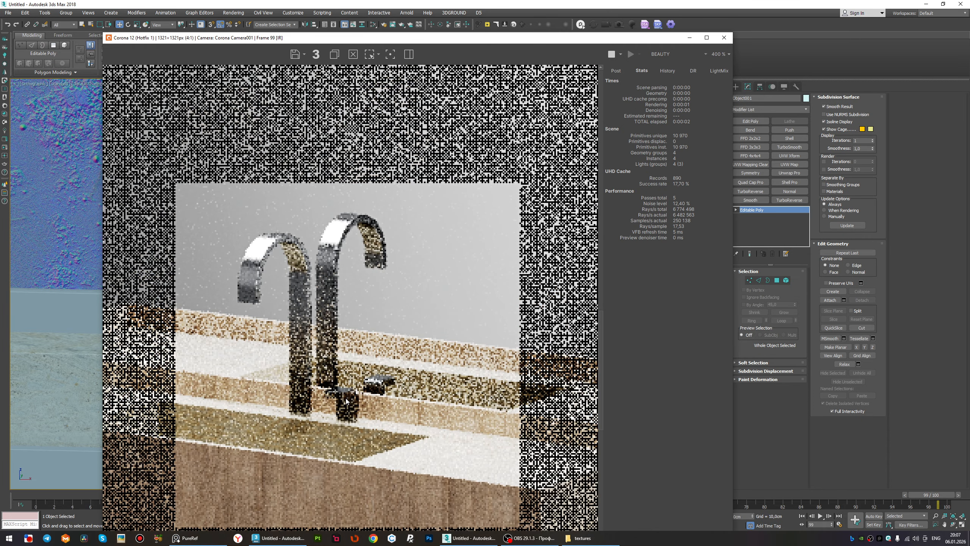
click(612, 54)
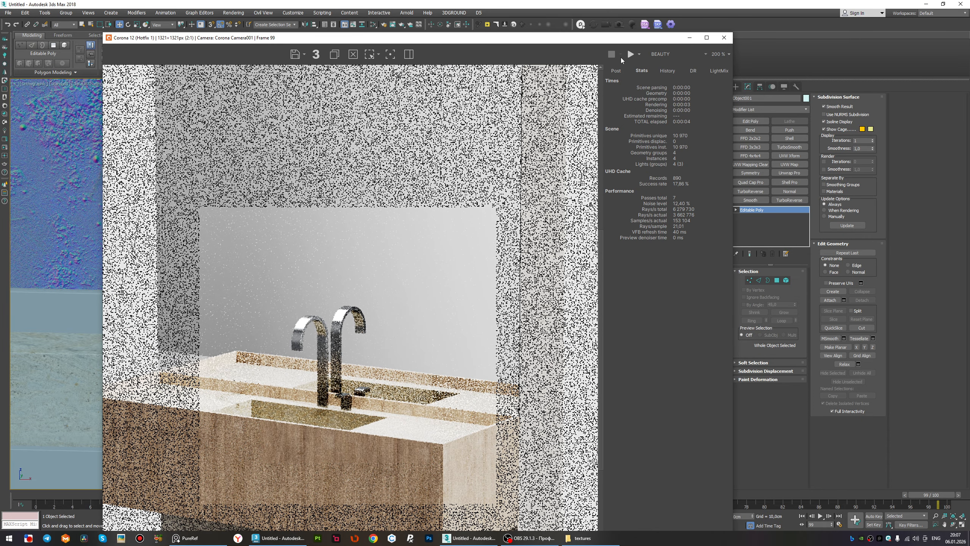
Start the full render, maximize the frame buffer window, and inspect the faucet, handle and basin up close.
click(631, 54)
click(580, 40)
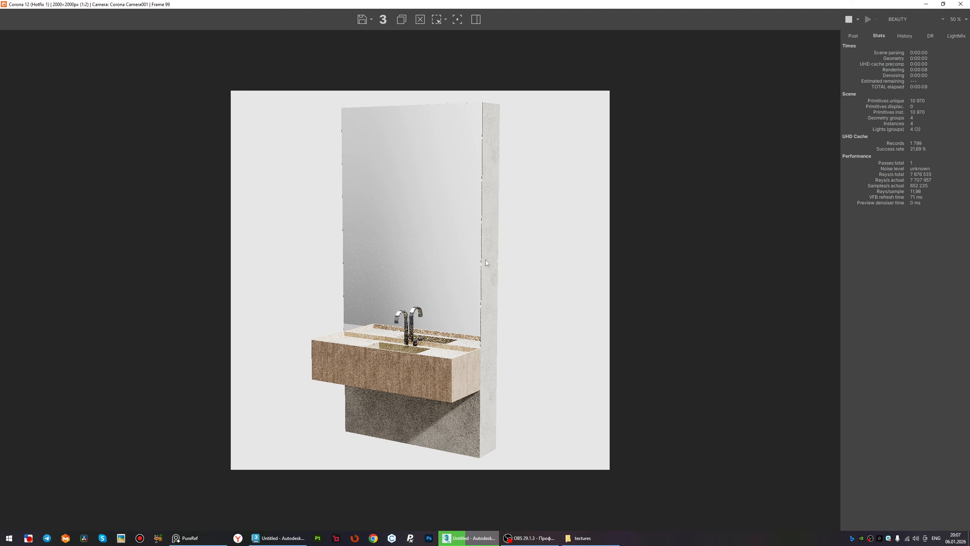
scroll(428, 353, up, 2)
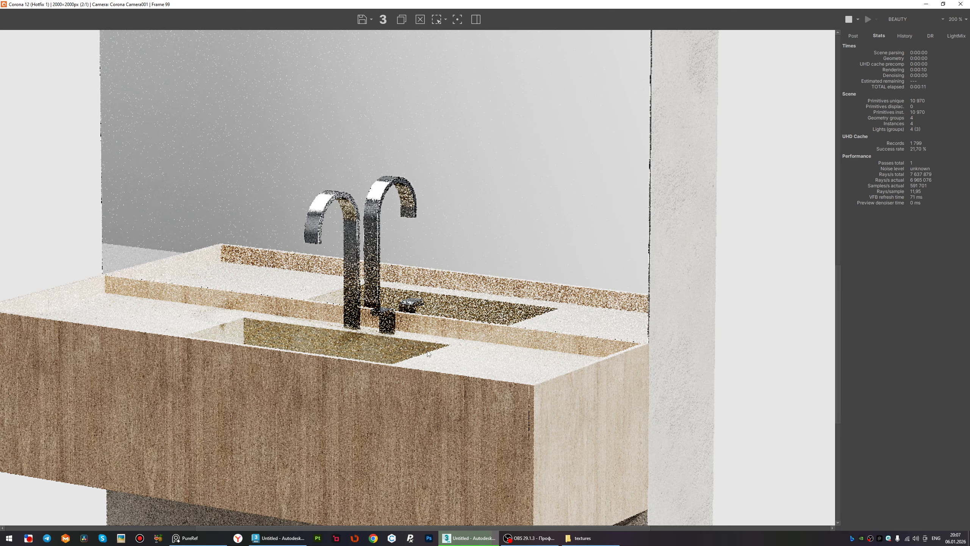
scroll(360, 310, up, 1)
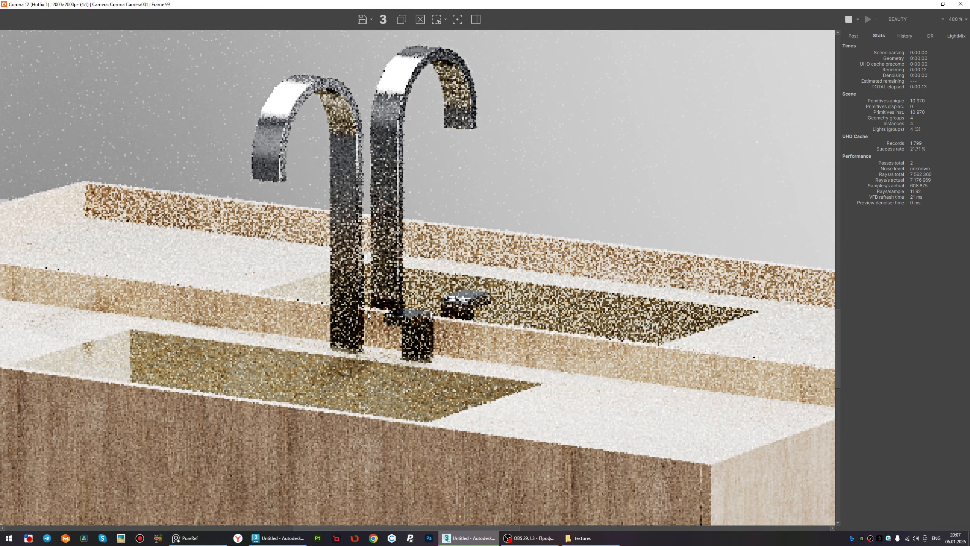
scroll(369, 314, down, 1)
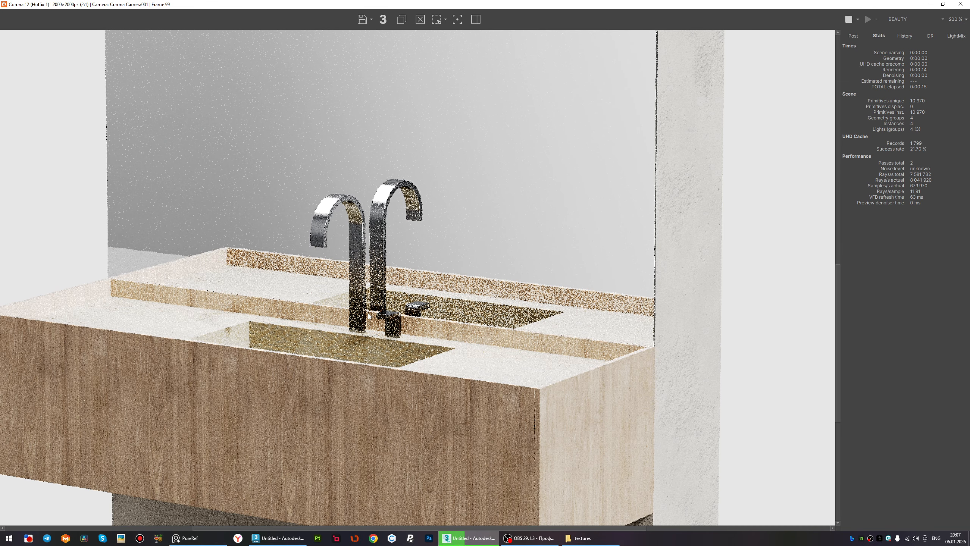
scroll(543, 435, up, 2)
scroll(518, 368, down, 2)
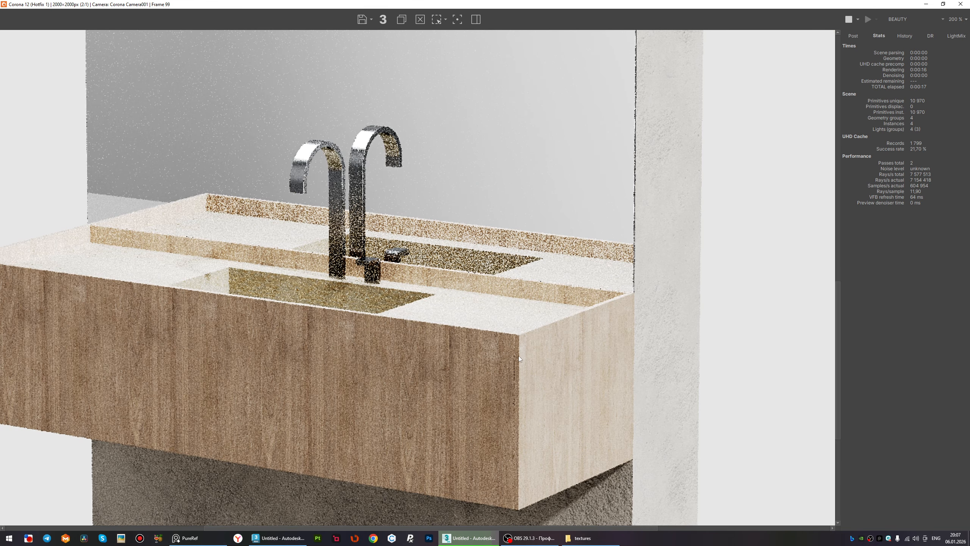
scroll(665, 289, down, 2)
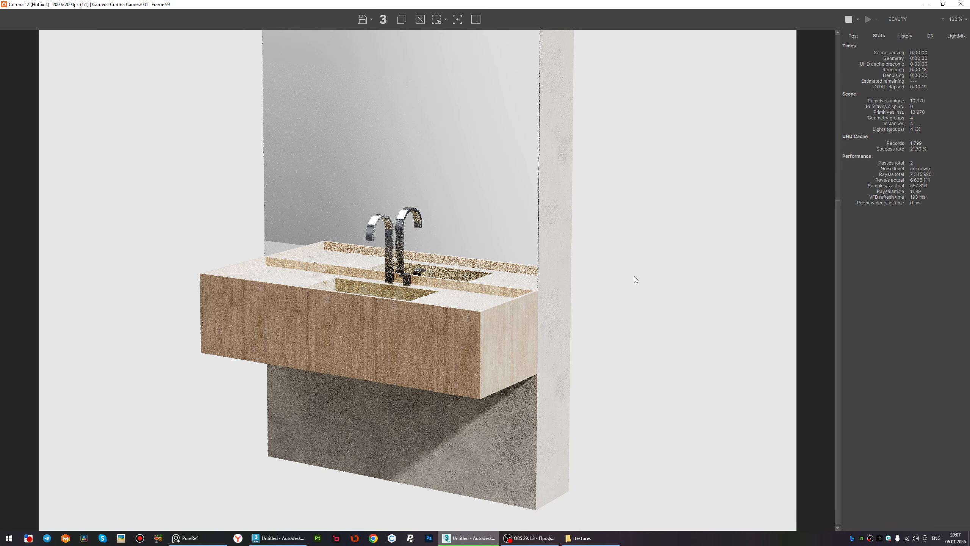